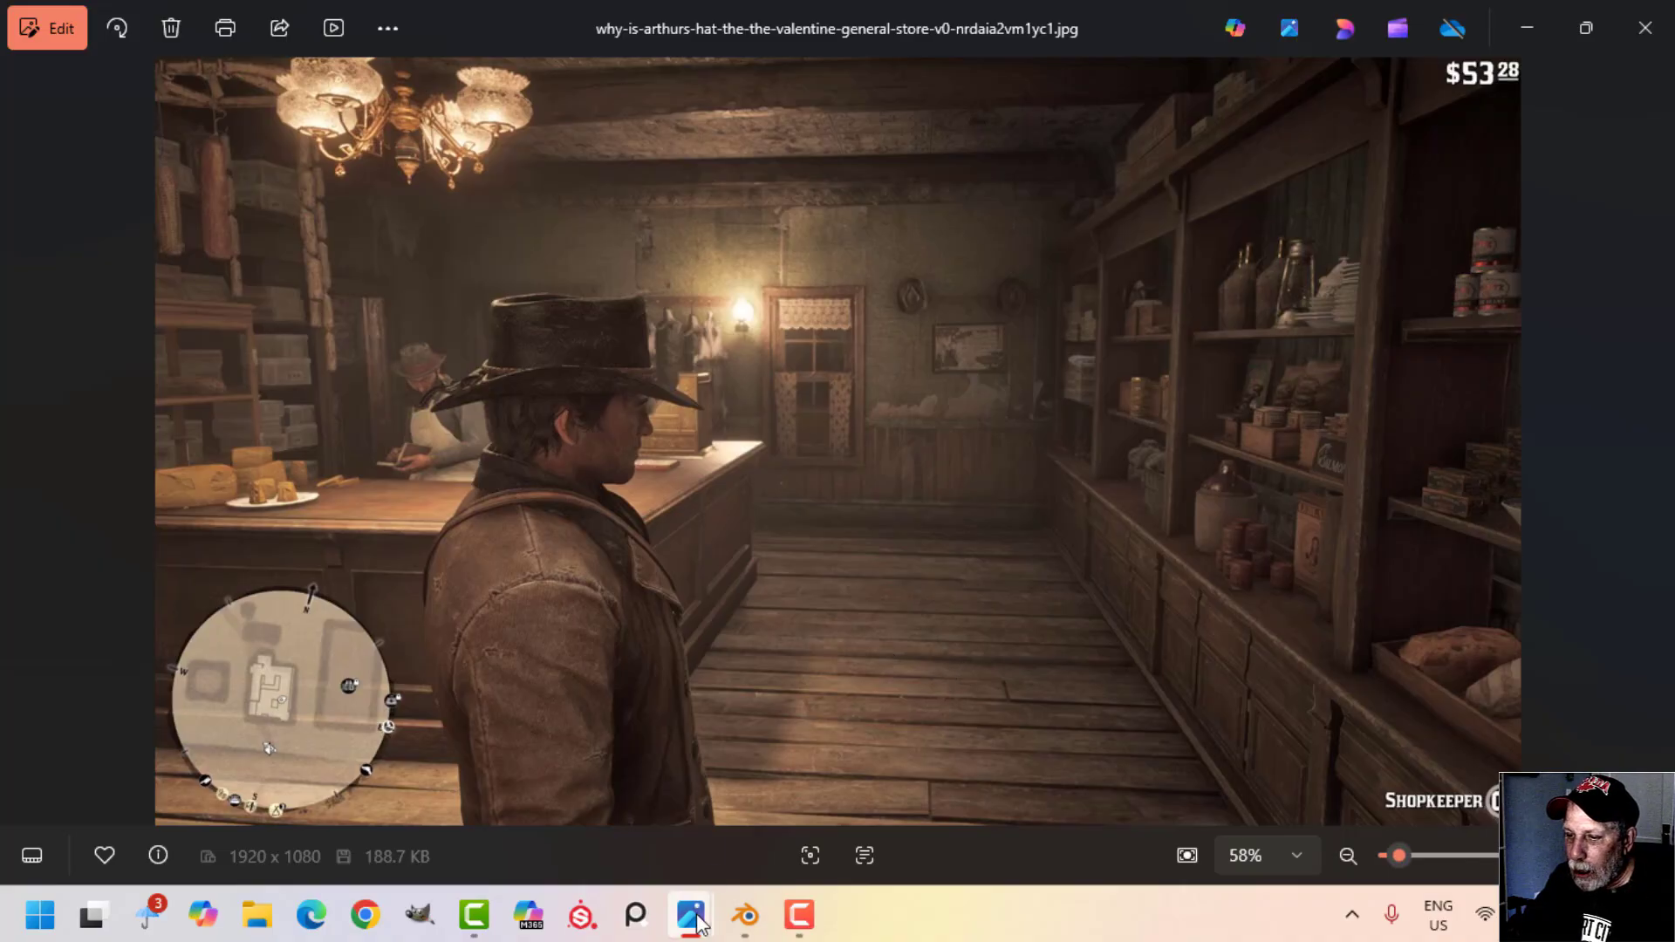
Step: Review the general store reference screenshots, then switch to Blender and examine the shop interior image in front view
mouse_move(698, 923)
click(860, 768)
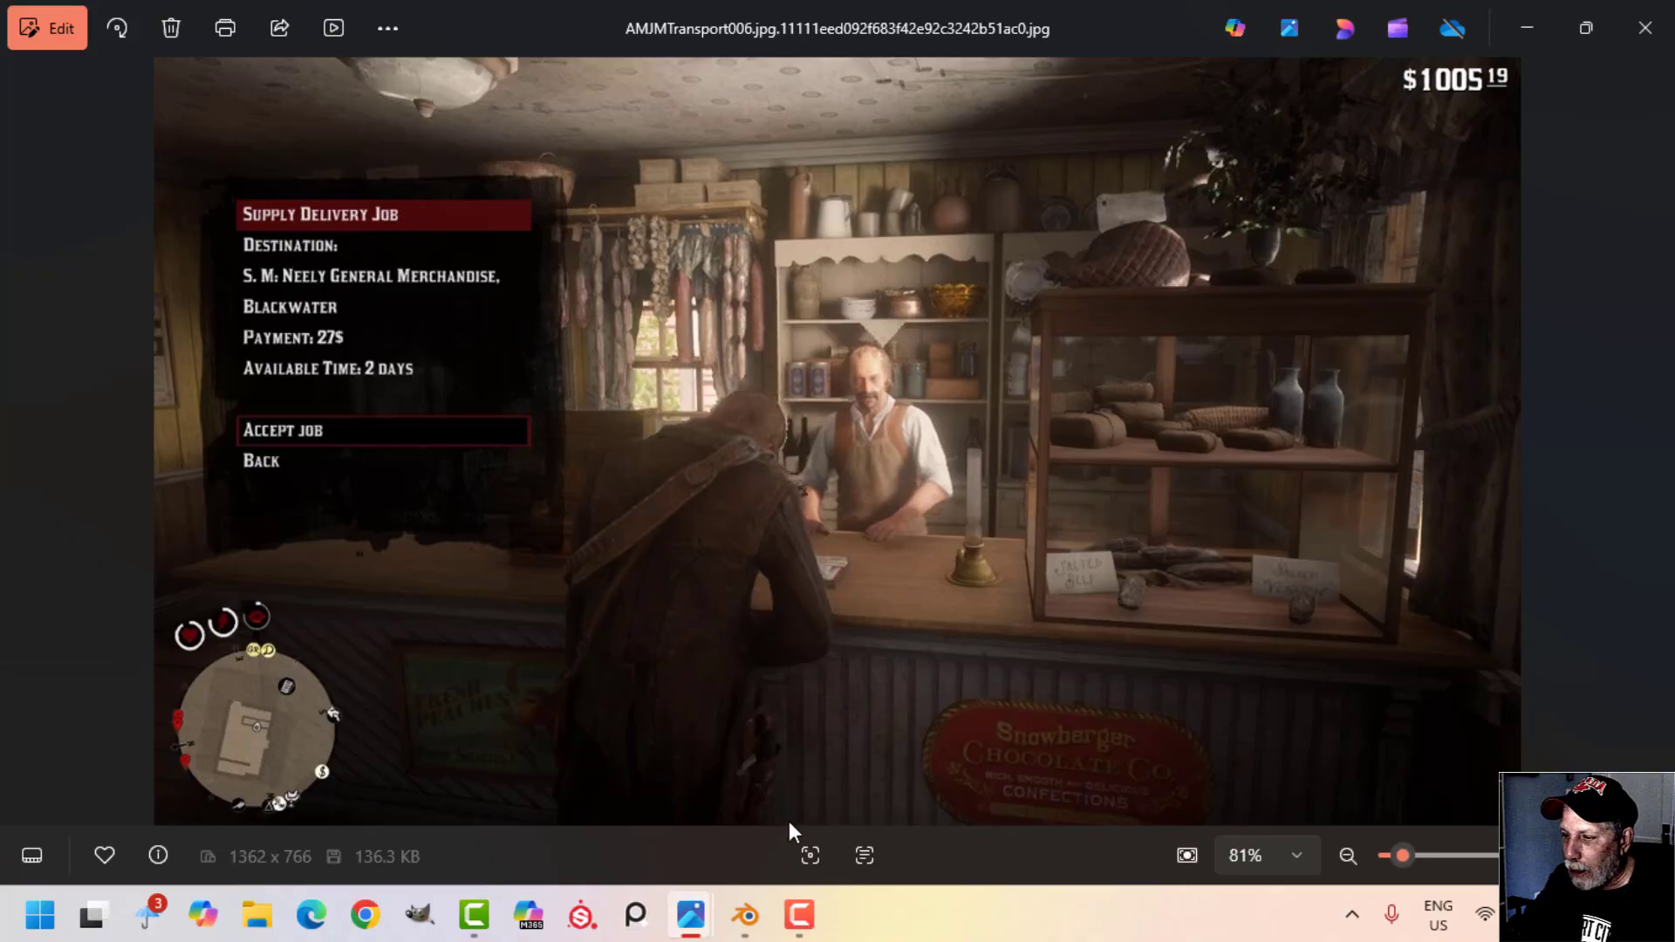
click(746, 915)
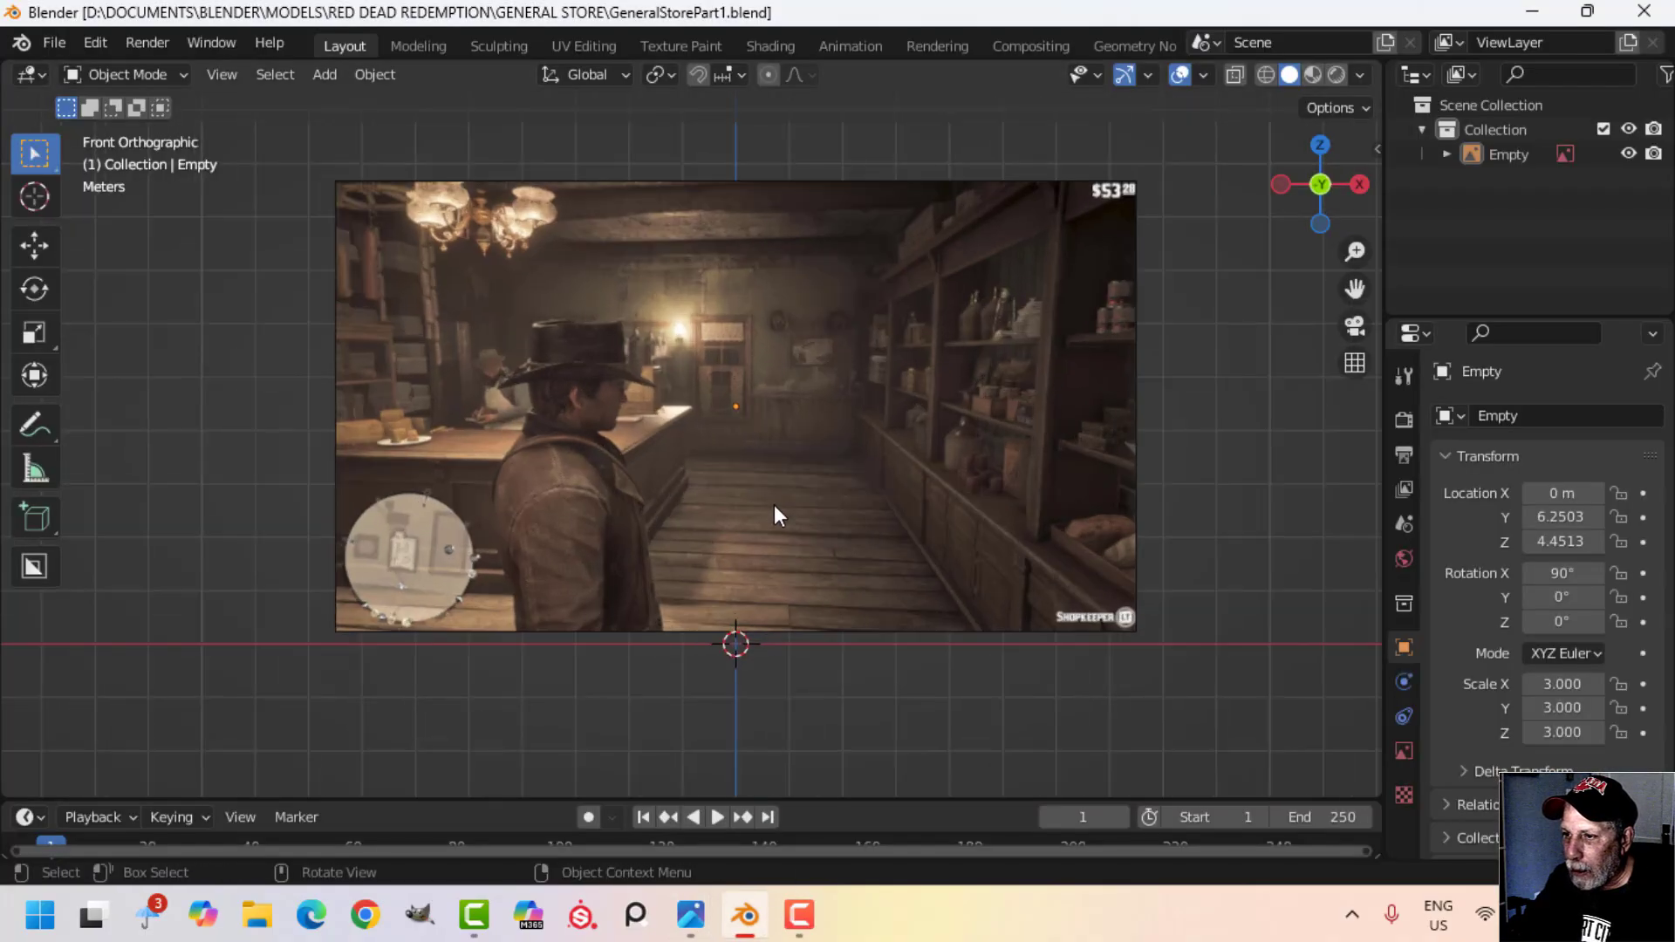
scroll(773, 504, up, 4)
scroll(893, 448, down, 6)
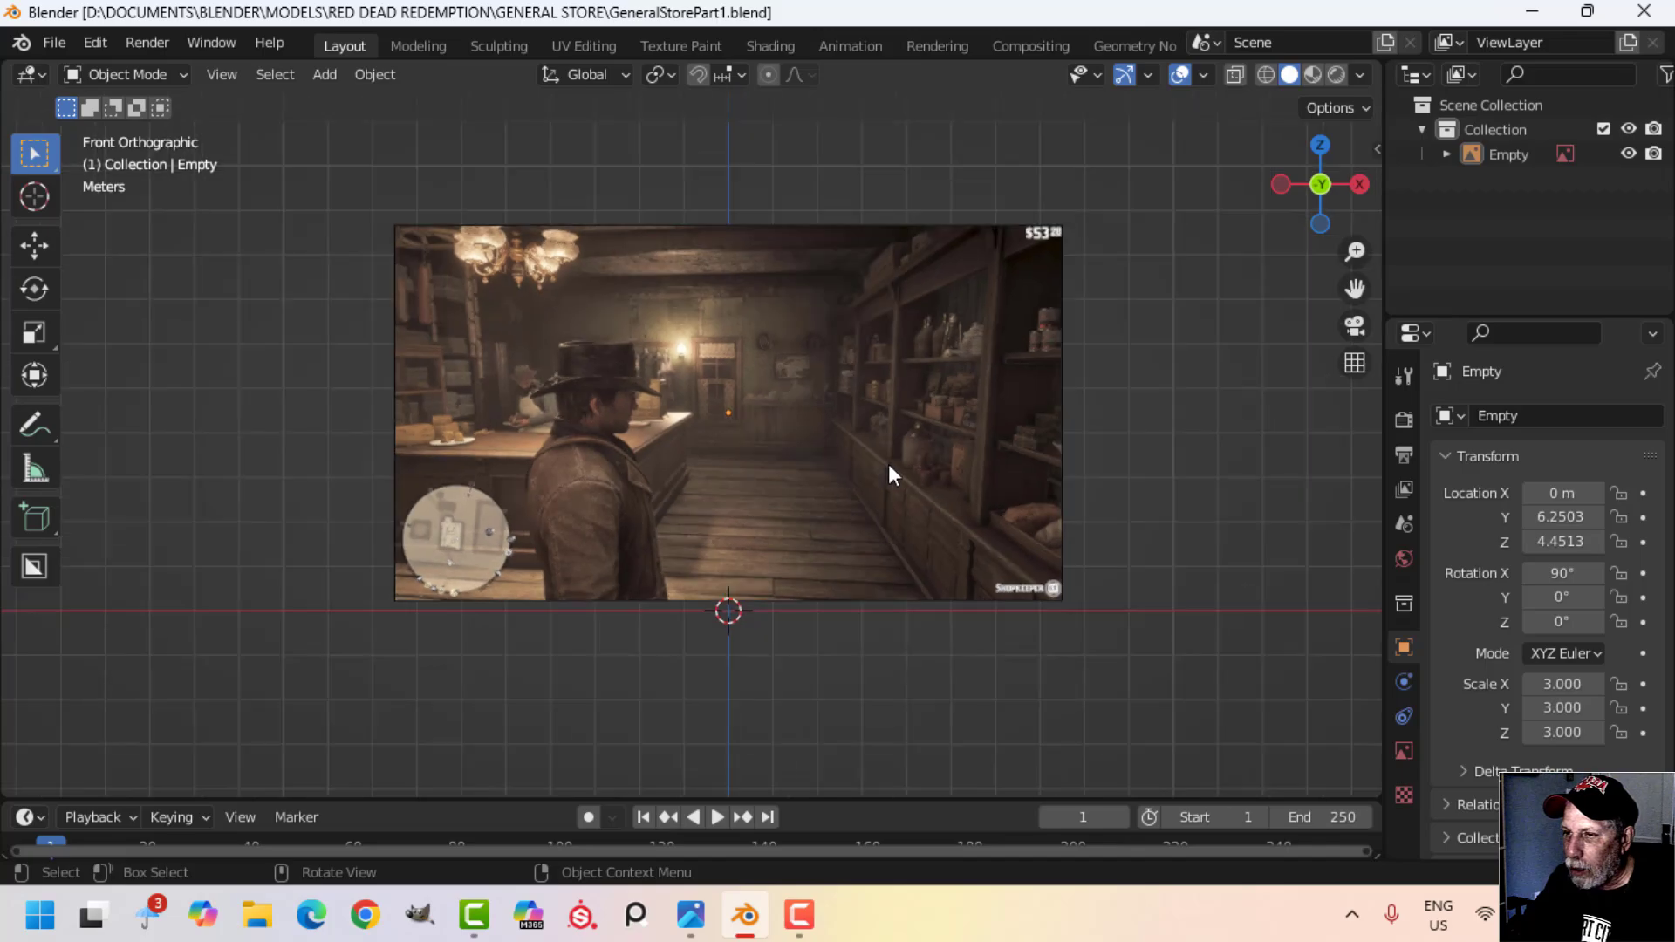
middle_drag(1124, 511, 1151, 548)
key(KP_1)
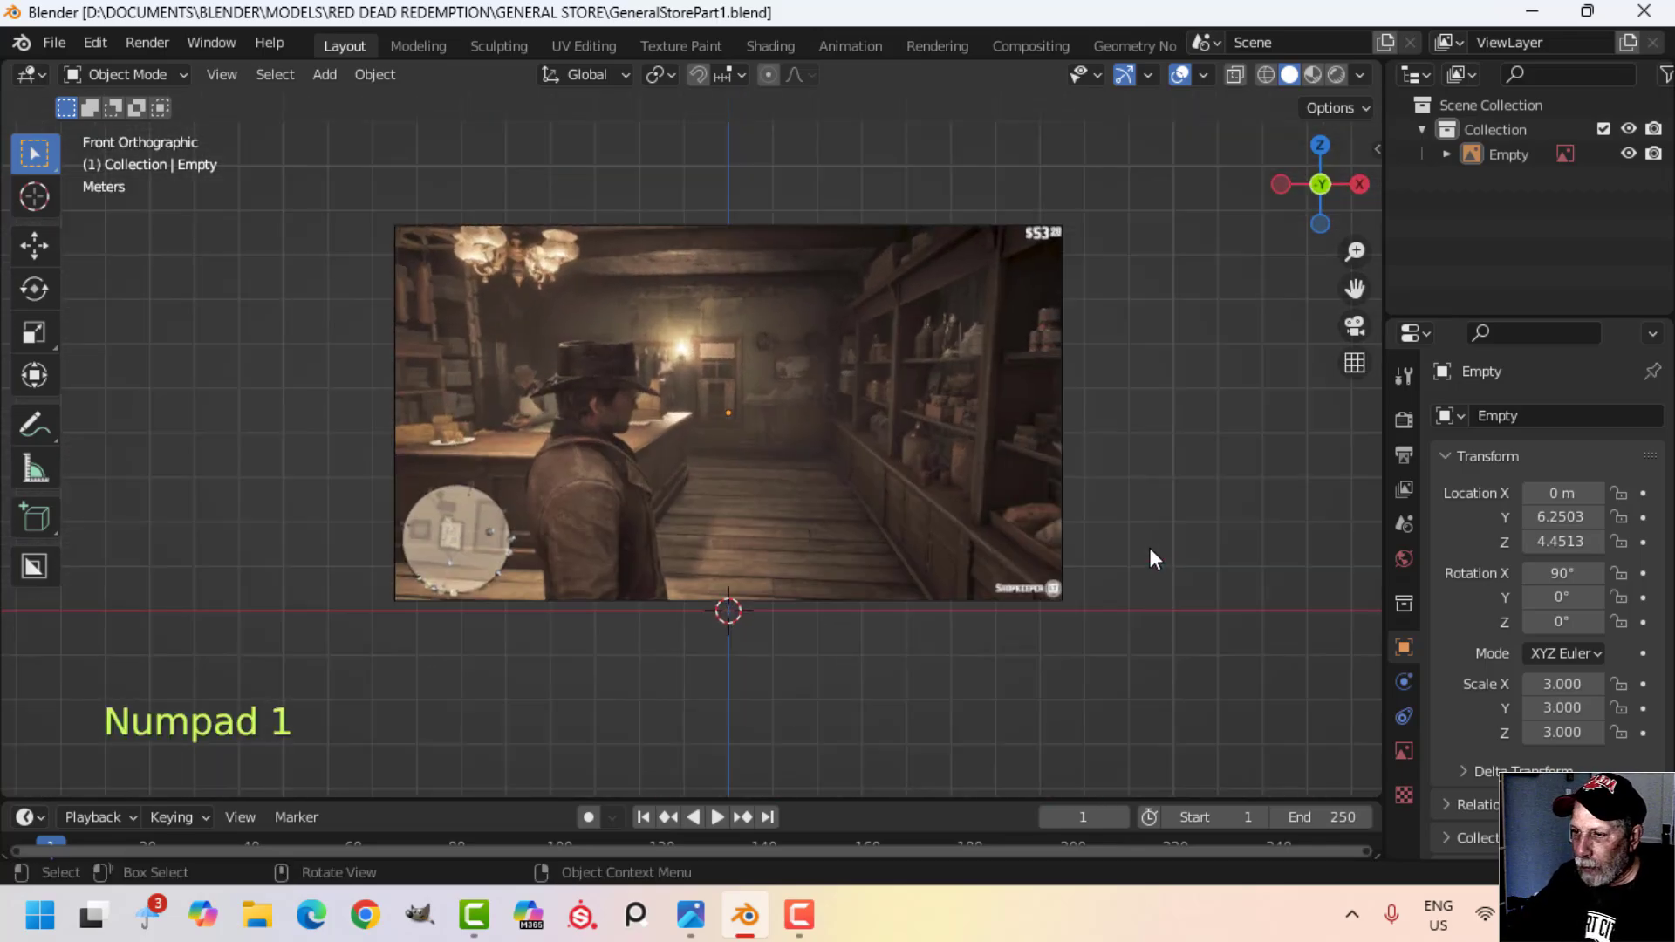
scroll(1144, 548, up, 1)
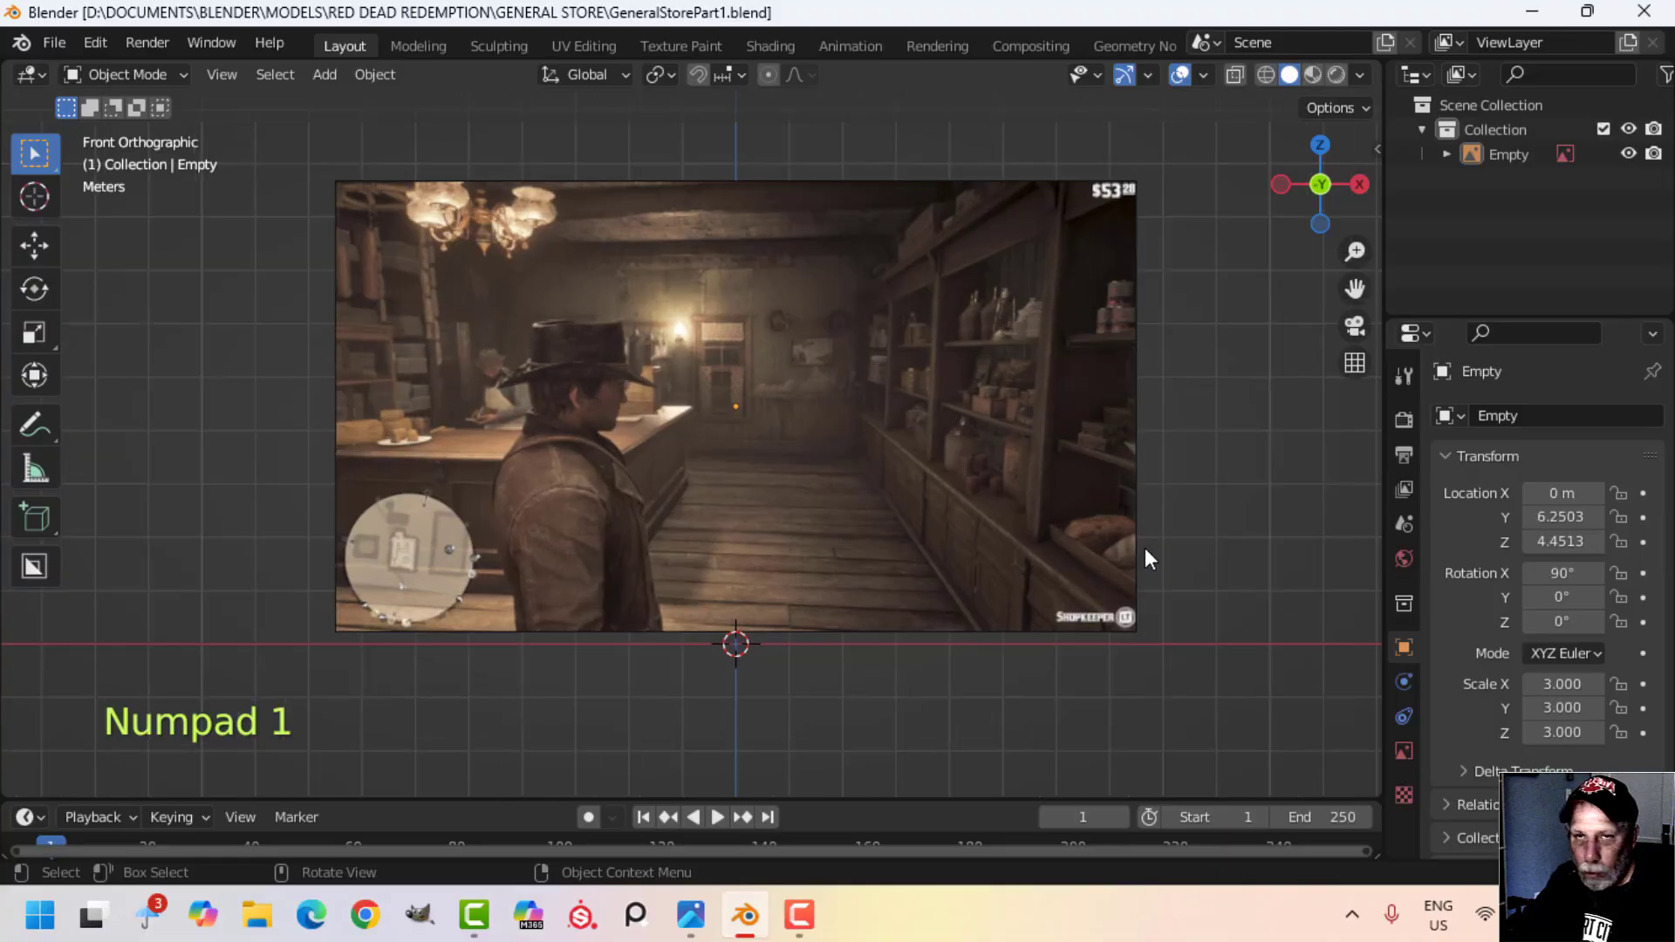
scroll(1145, 548, up, 1)
scroll(1145, 548, down, 2)
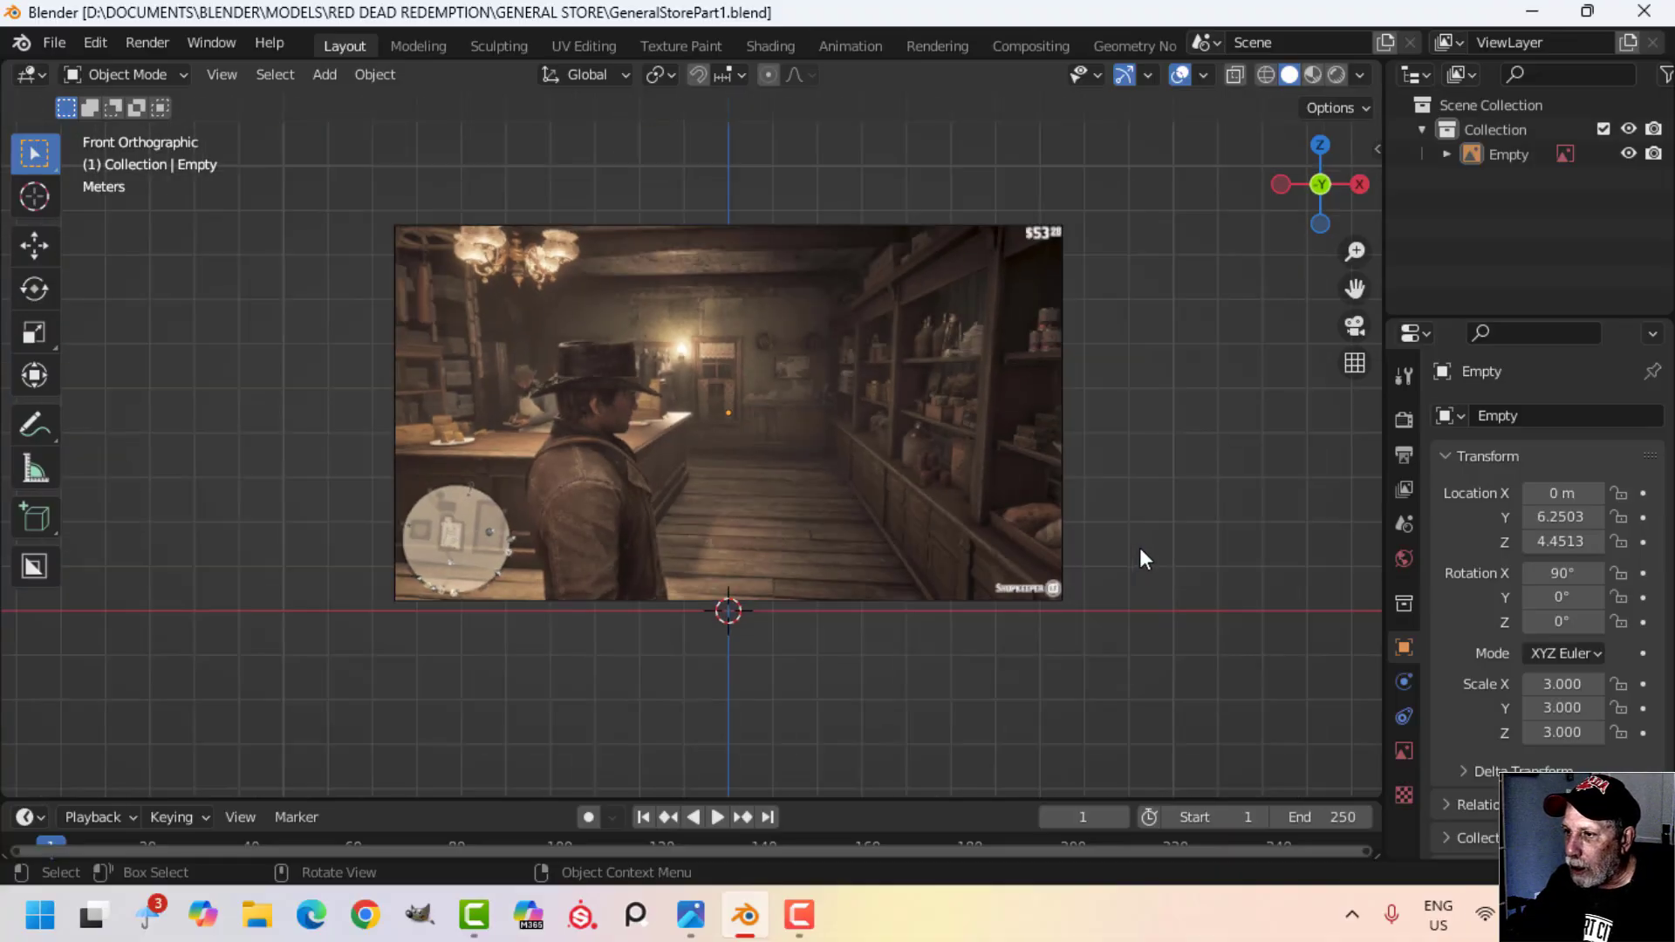
scroll(1131, 550, up, 1)
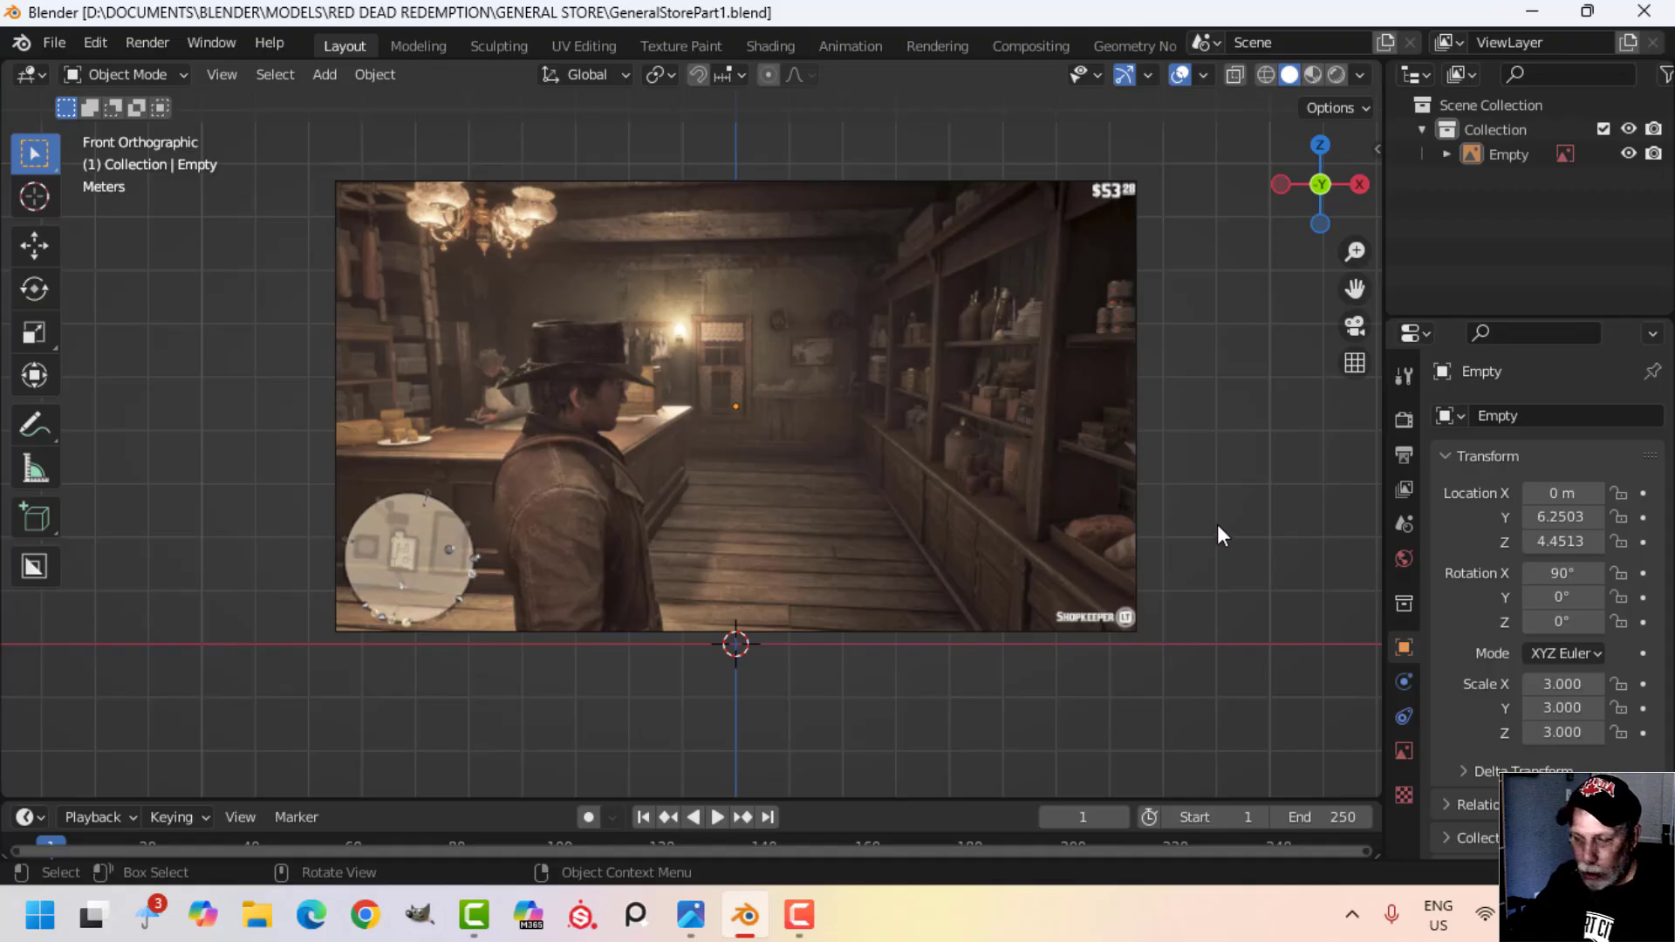
Step: Add a cube at the origin and raise its mesh about 3.85 m in Edit Mode, over the reference image
key(shift+a)
mouse_move(1157, 250)
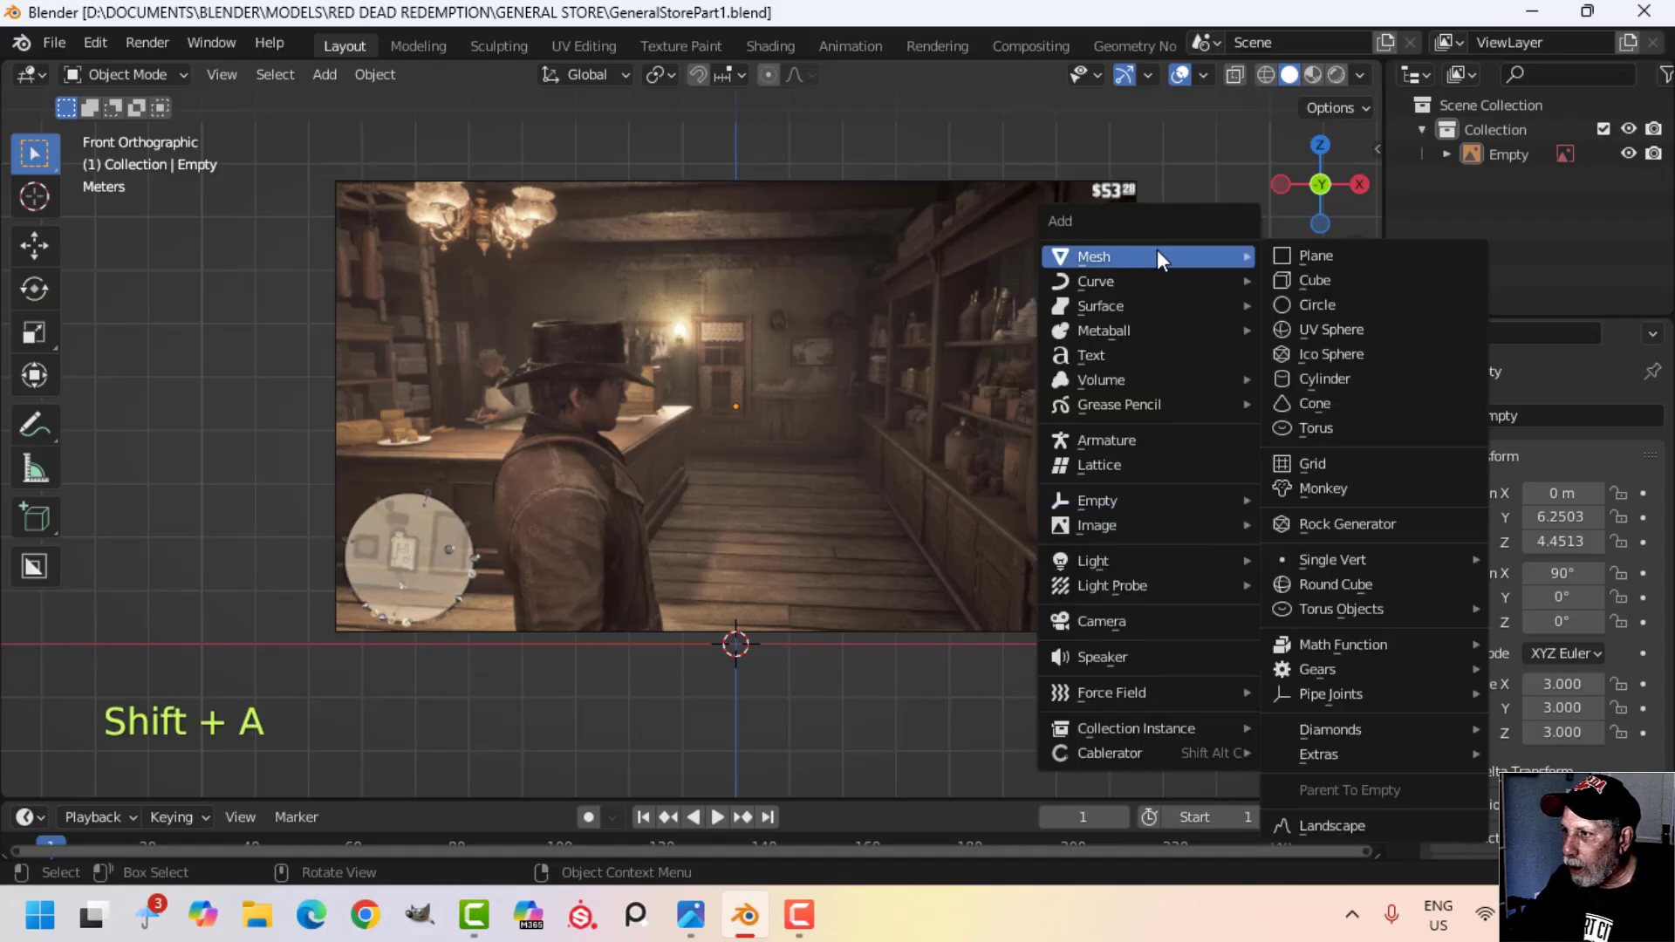
click(1293, 276)
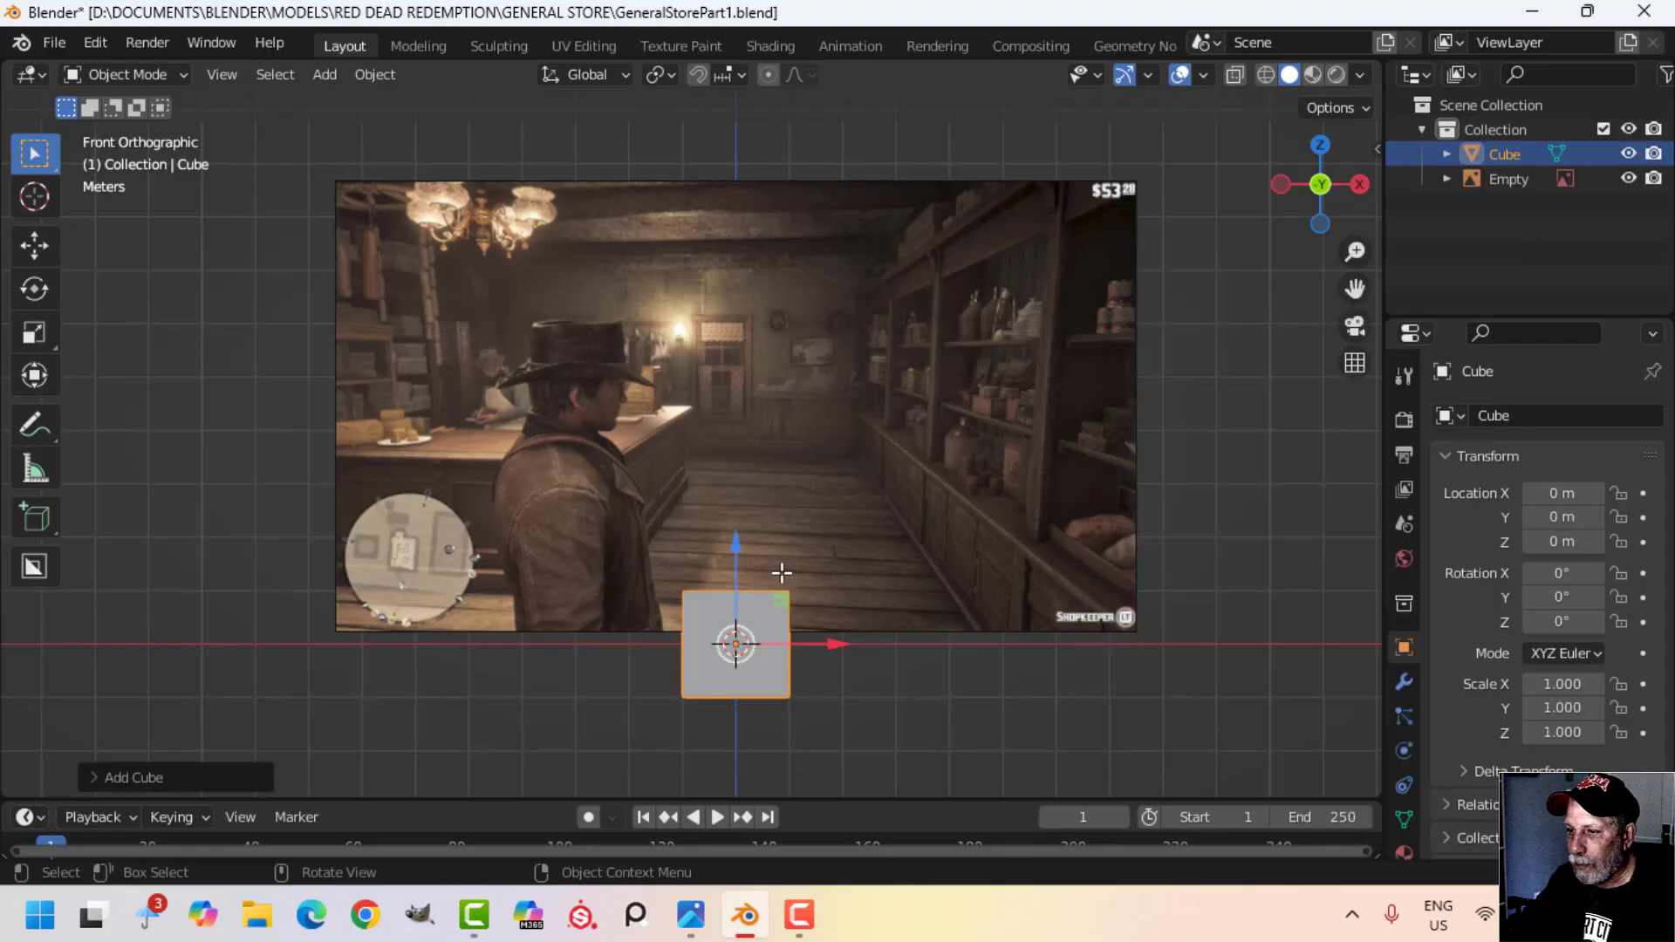
key(Tab)
drag(735, 549, 718, 335)
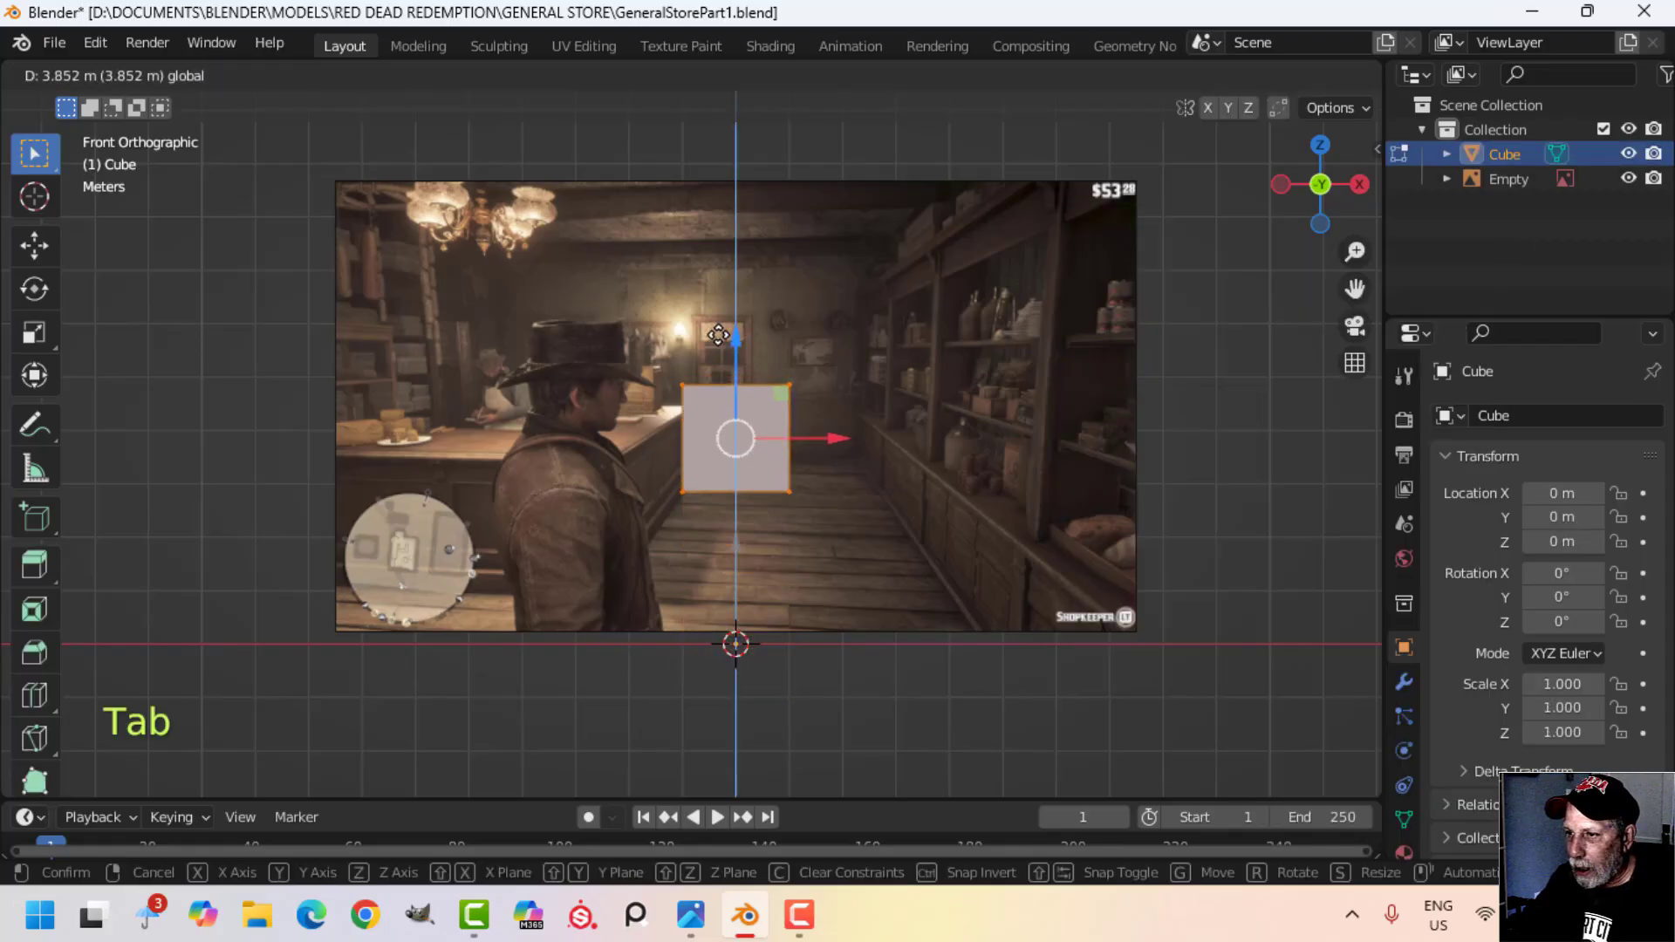
Step: Scale the cube's mesh up about 4.2 times, adjust its height and size, and stretch it along X to cover the reference image
key(s)
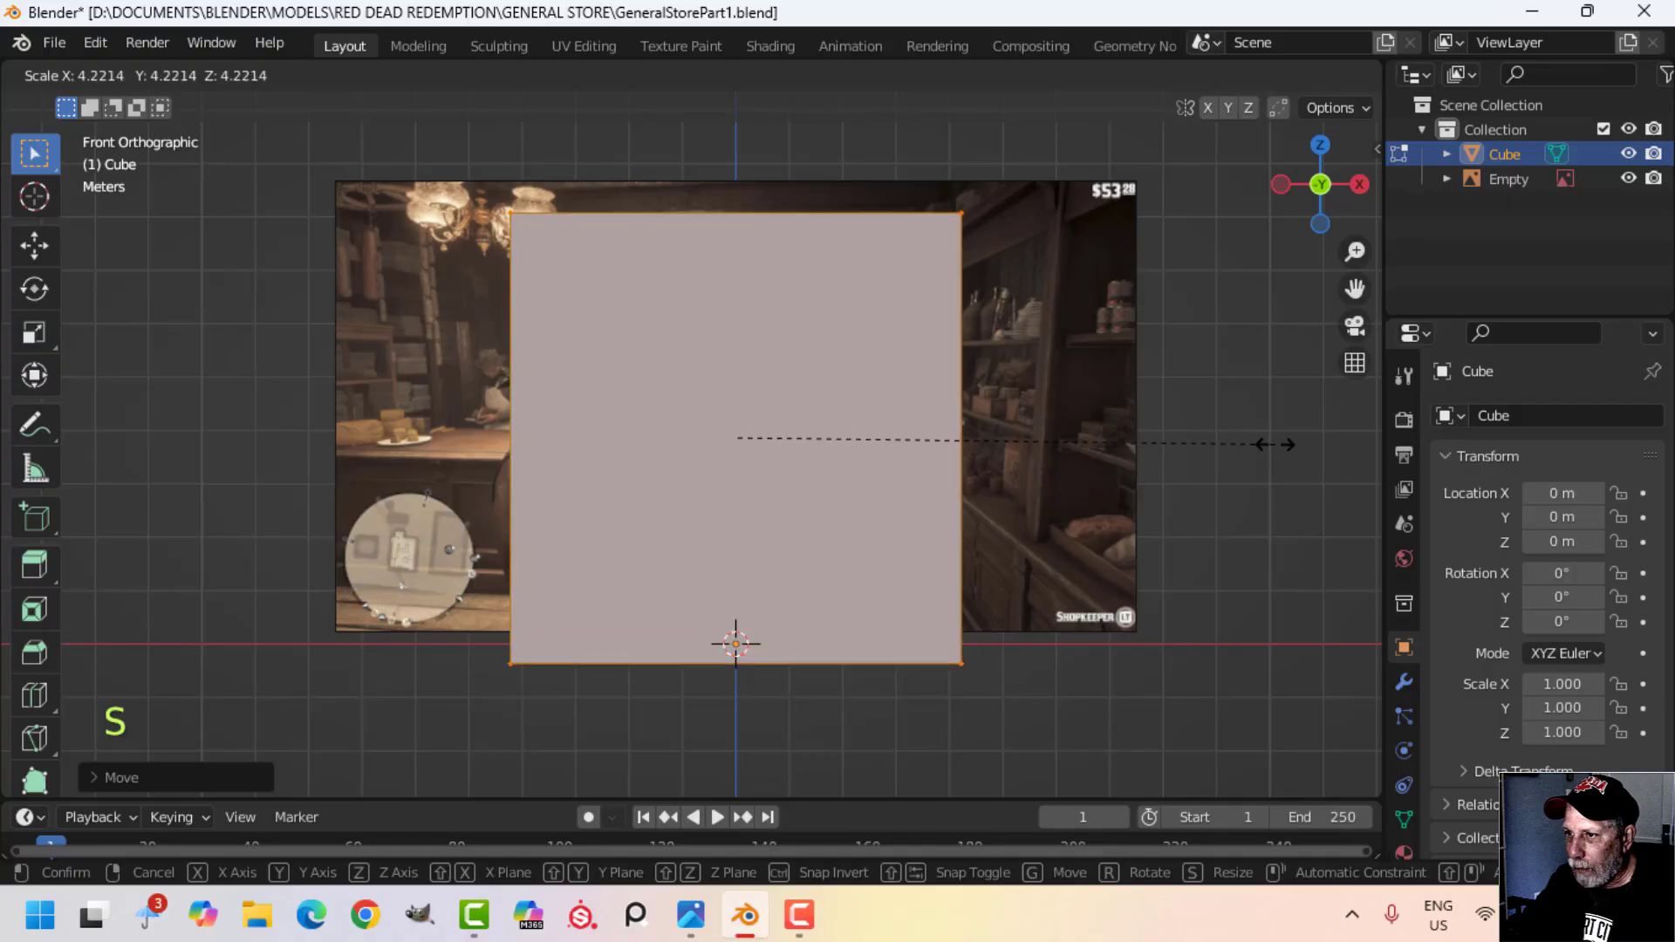
click(1274, 444)
drag(747, 347, 741, 320)
key(s)
click(950, 404)
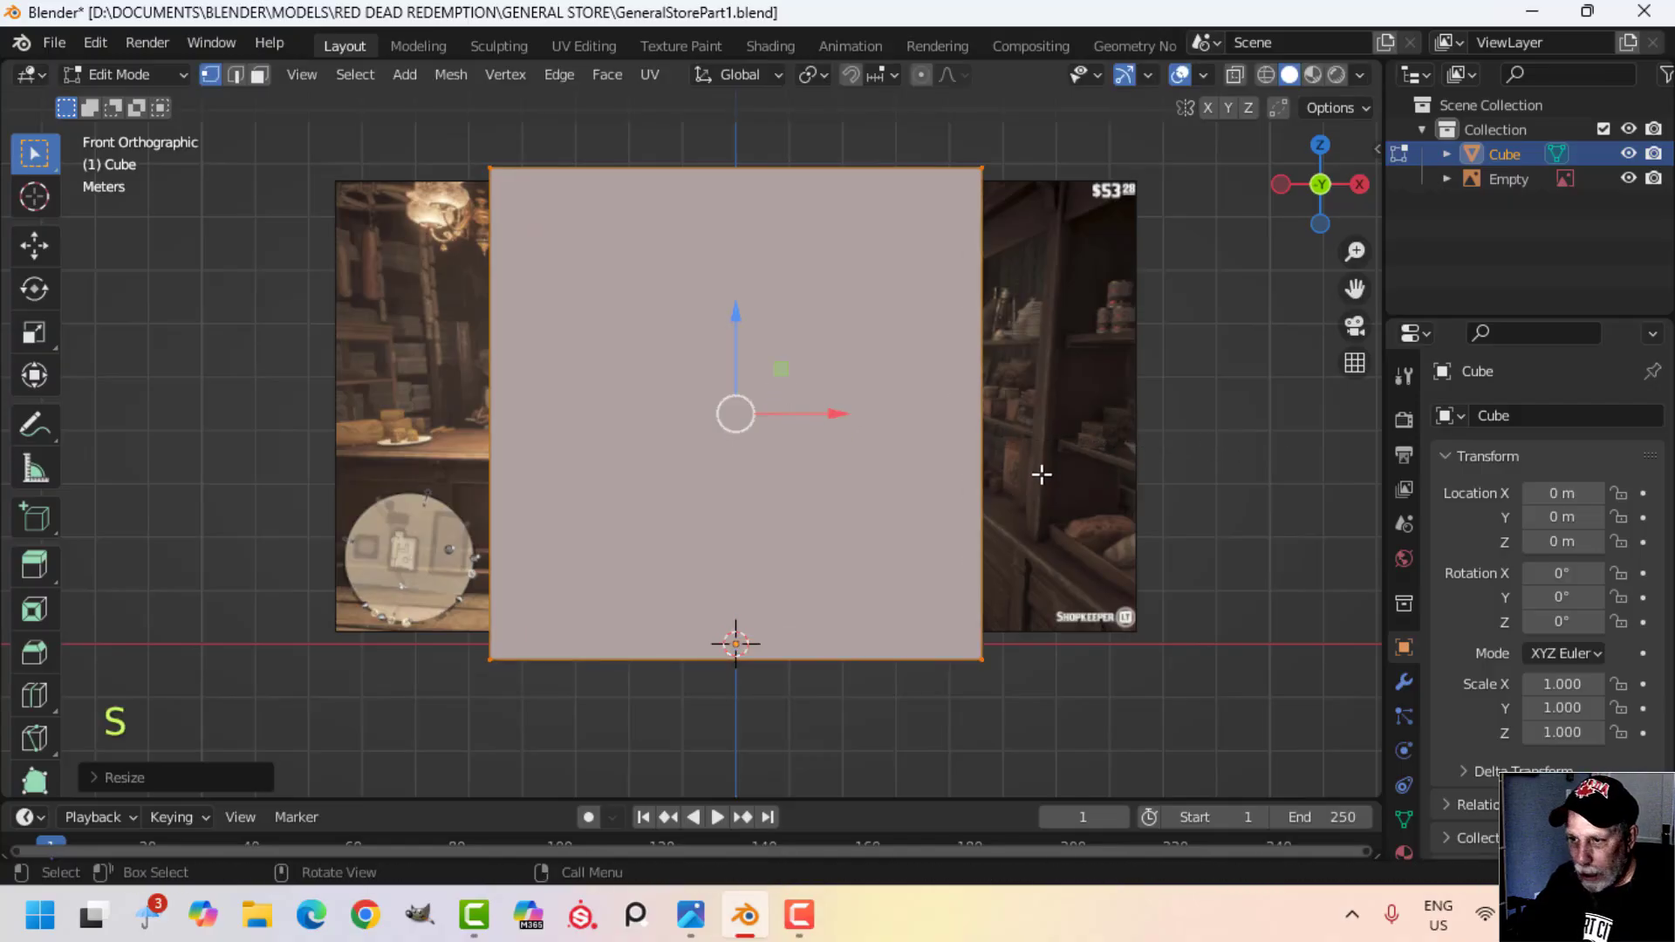
key(s)
key(x)
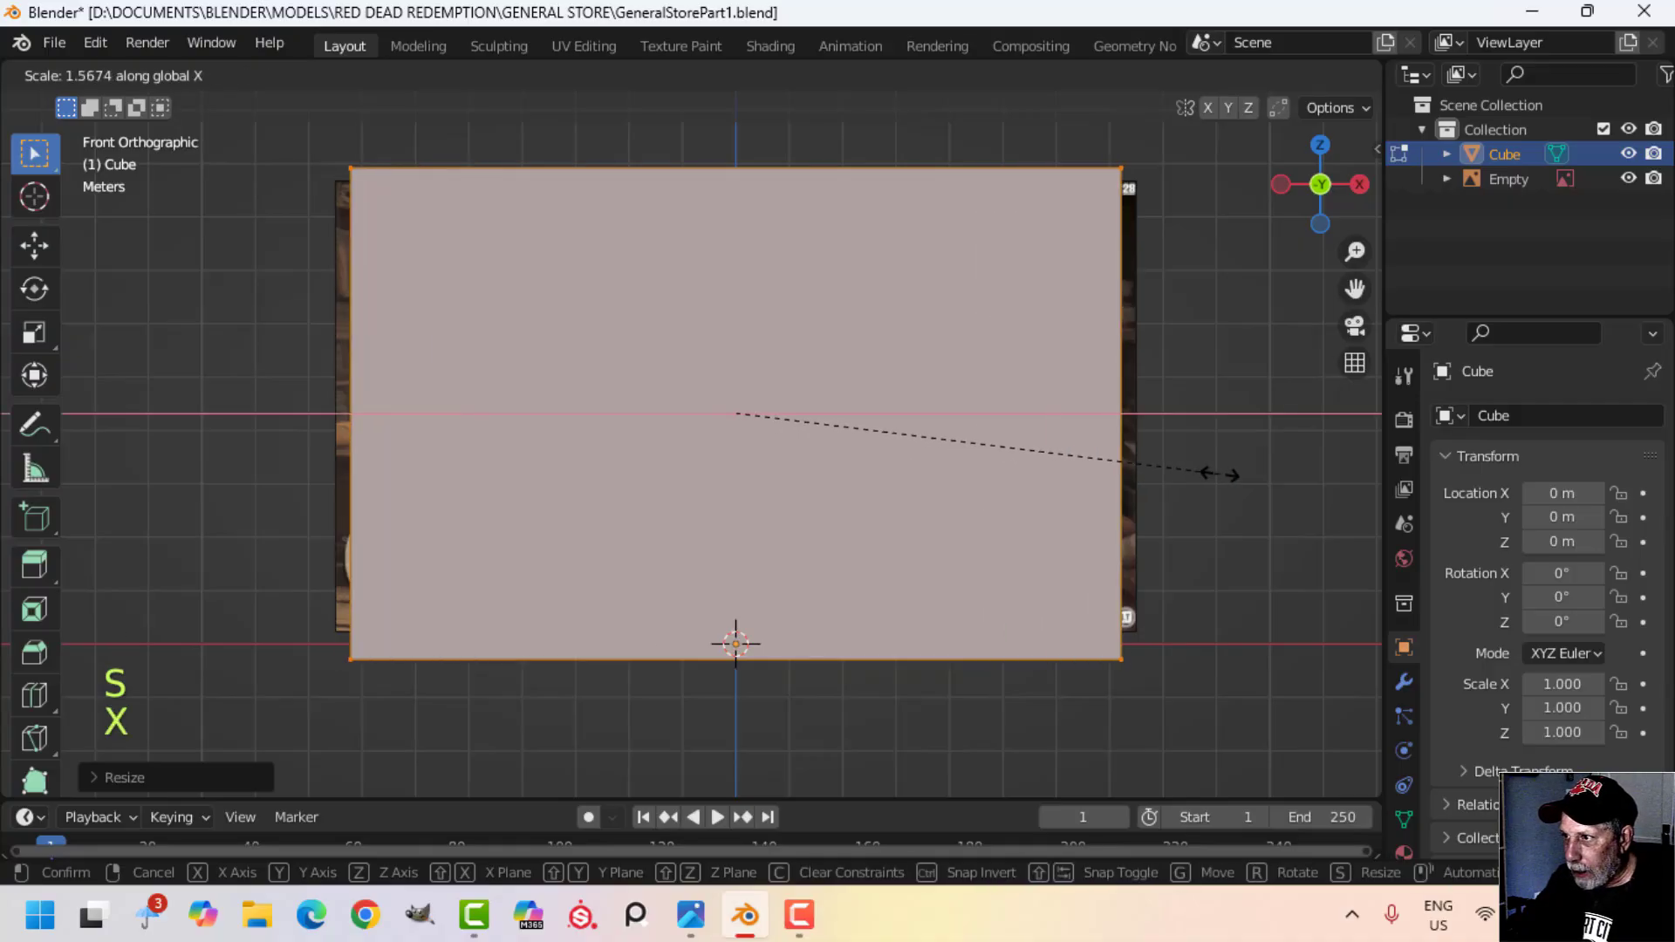
click(1254, 474)
Step: Move the box's rear face along Y until it lies well behind the reference image
middle_drag(1254, 474, 893, 489)
key(3)
click(869, 465)
scroll(881, 476, down, 3)
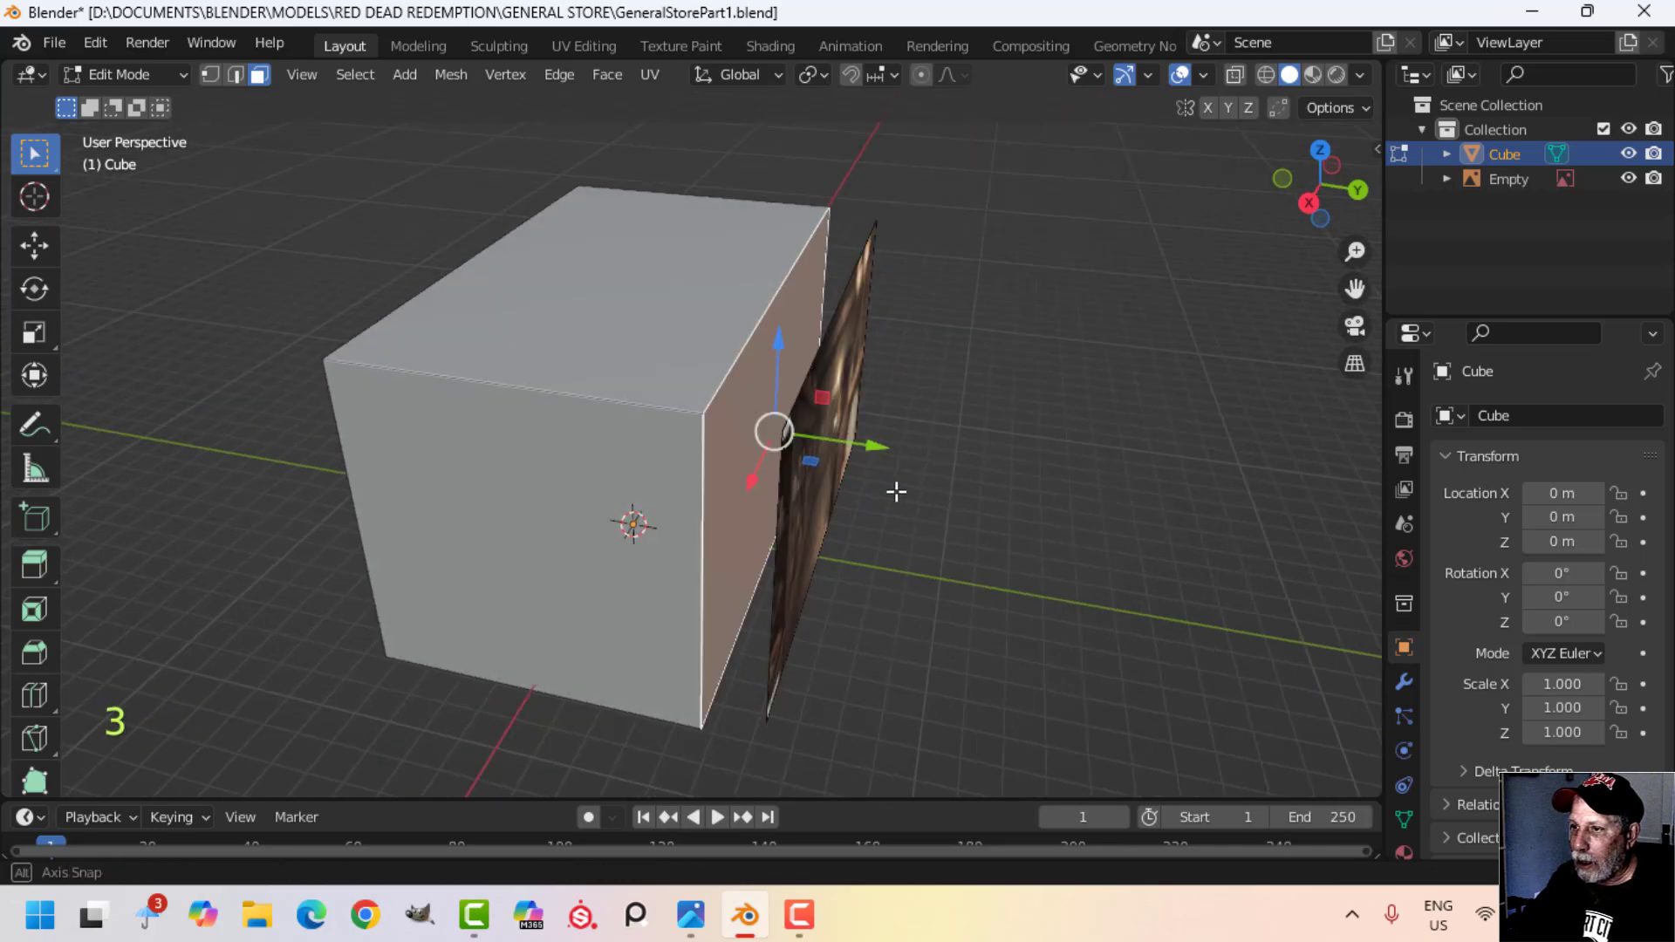
drag(875, 446, 1054, 463)
Step: Delete the front and top faces of the box to open up the room, and return to Object Mode
middle_drag(1068, 467, 764, 492)
click(565, 464)
key(x)
click(553, 518)
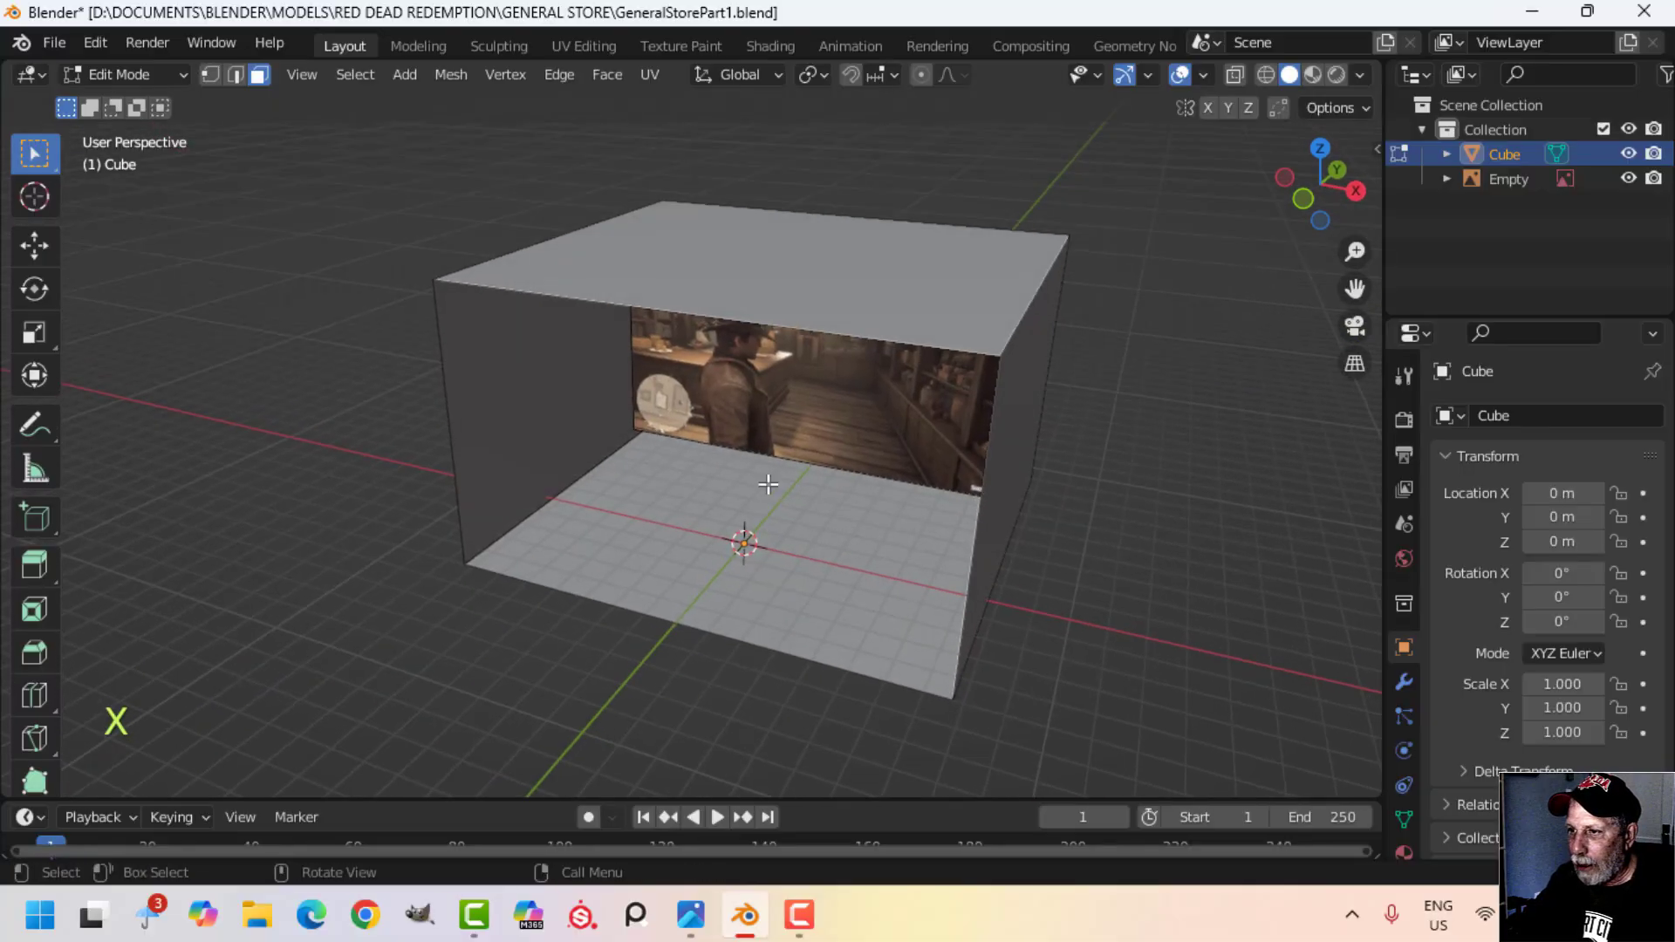
click(781, 258)
key(x)
click(812, 281)
shift+middle_drag(812, 281, 688, 408)
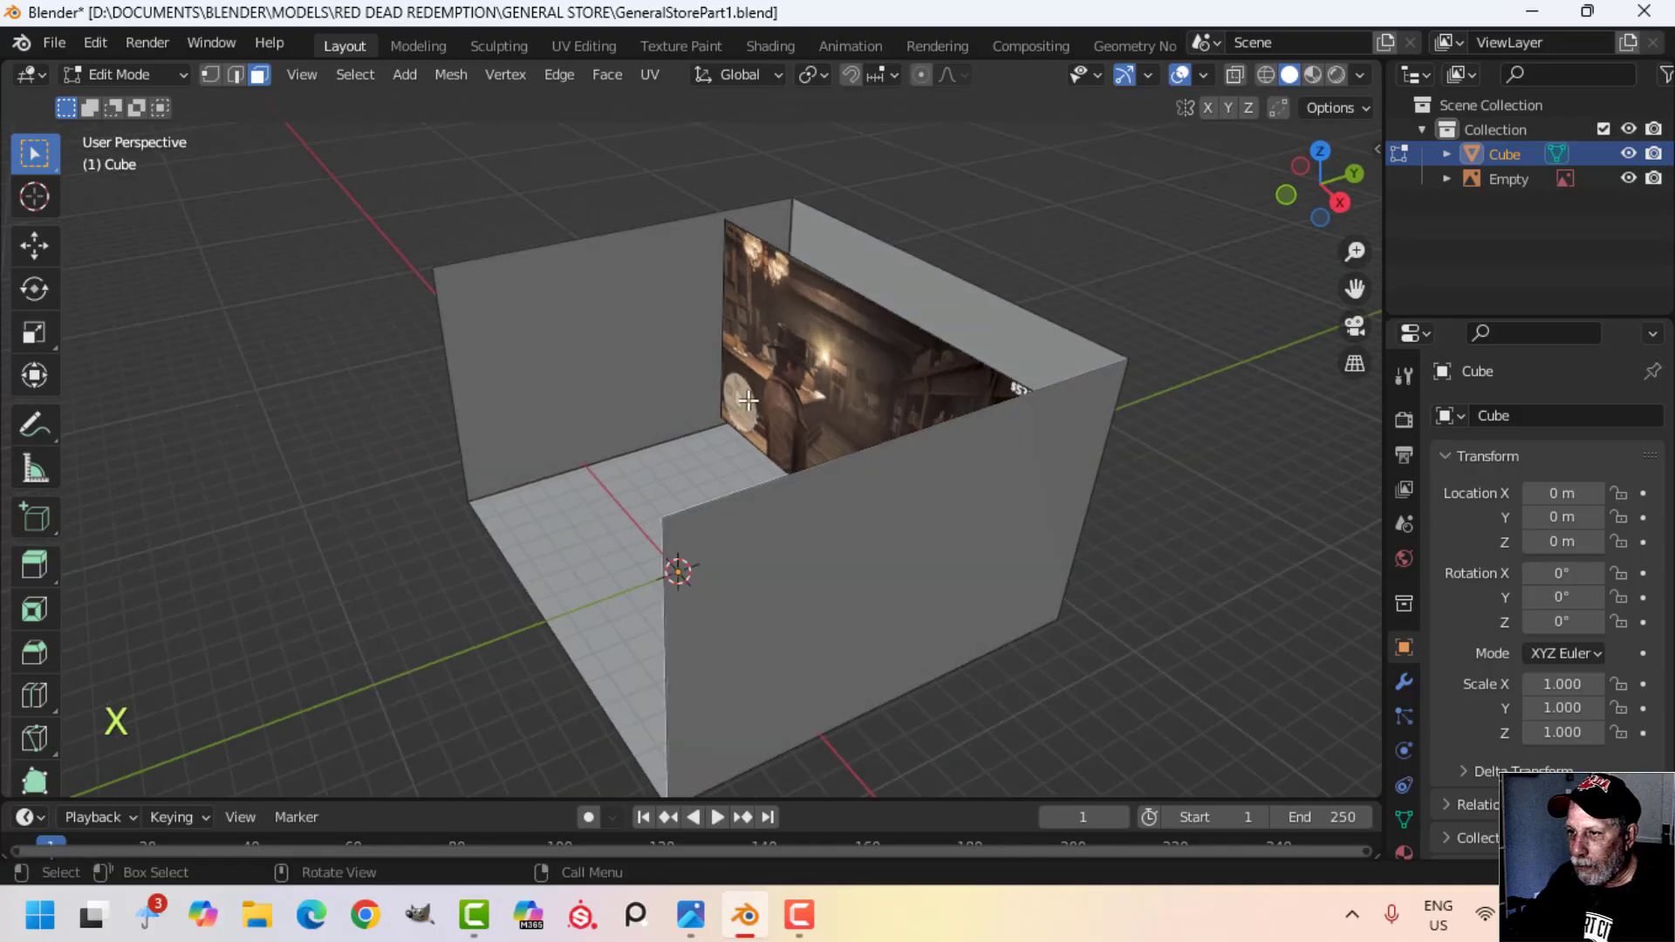
key(Tab)
click(921, 395)
key(Tab)
key(a)
middle_drag(921, 395, 850, 403)
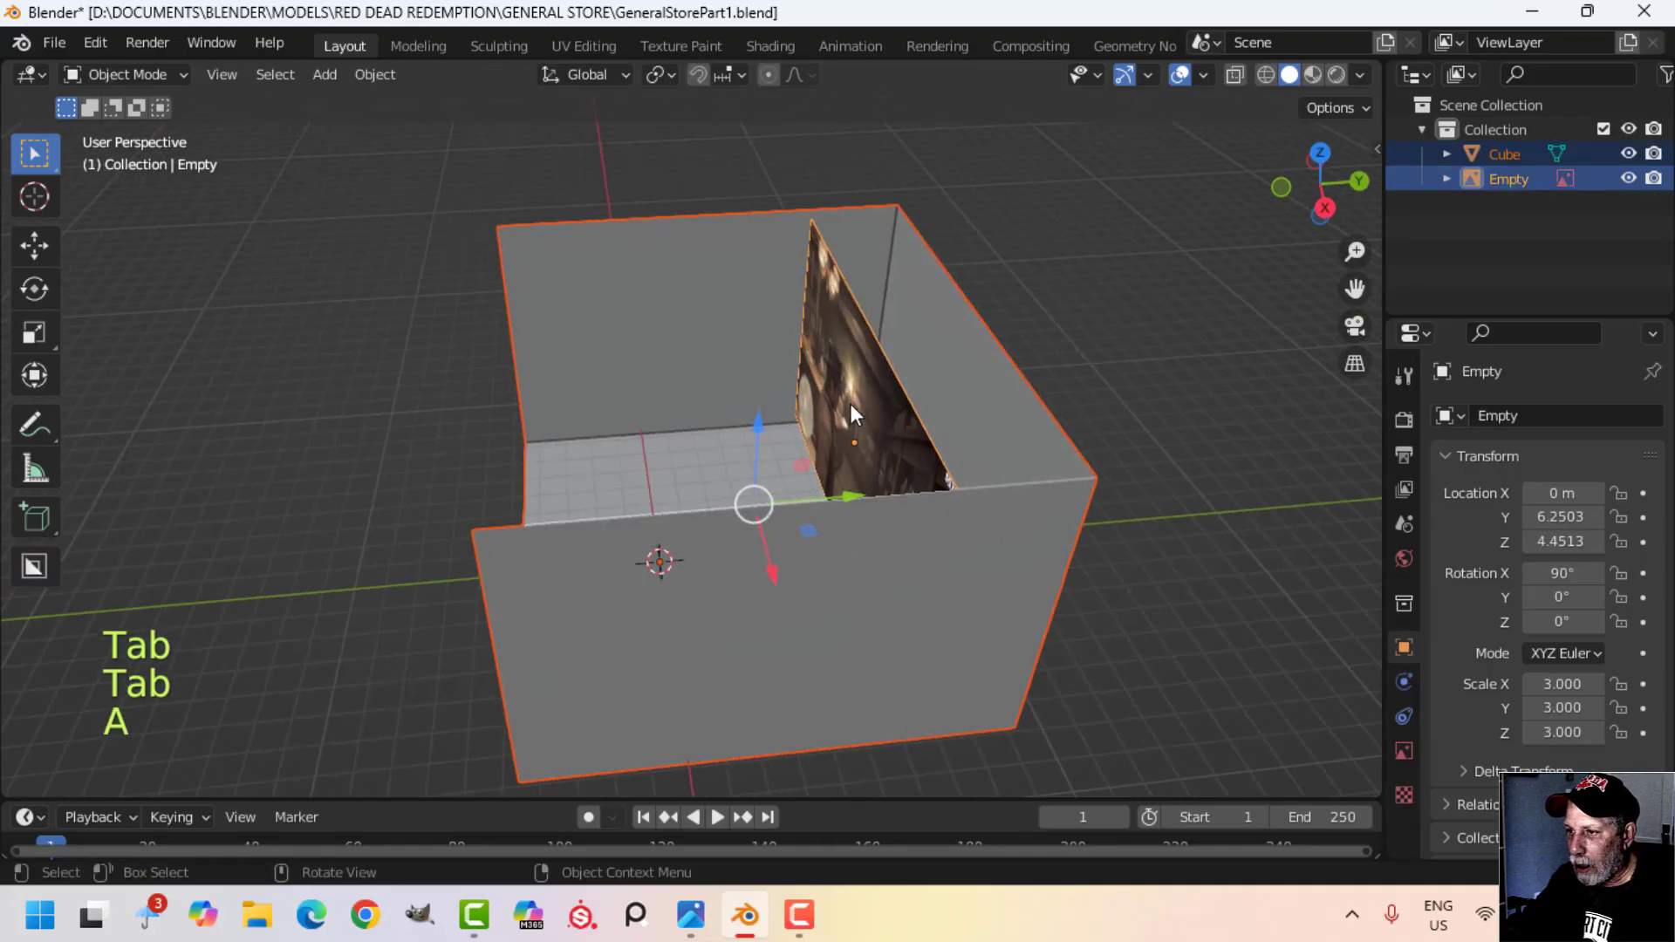
click(850, 410)
click(852, 440)
drag(937, 438, 994, 425)
key(ctrl+z)
key(ctrl+z)
key(g)
key(y)
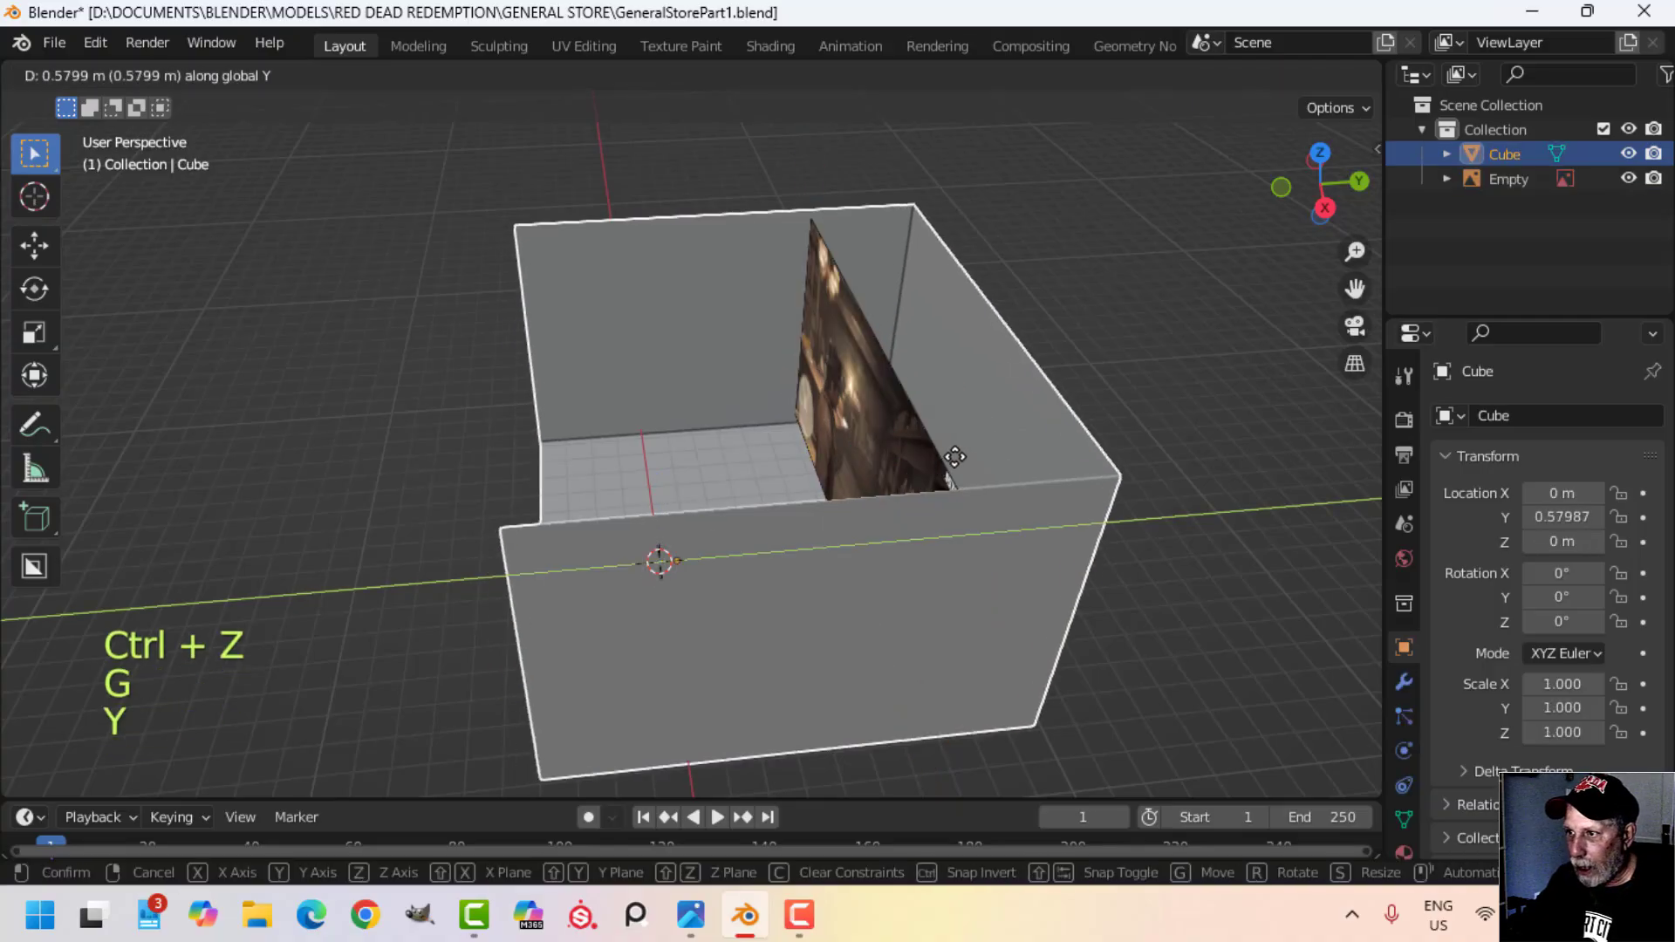
key(Escape)
Step: Move the reference image along Y to about 9.03 m, just in front of the room's back wall
click(849, 415)
key(g)
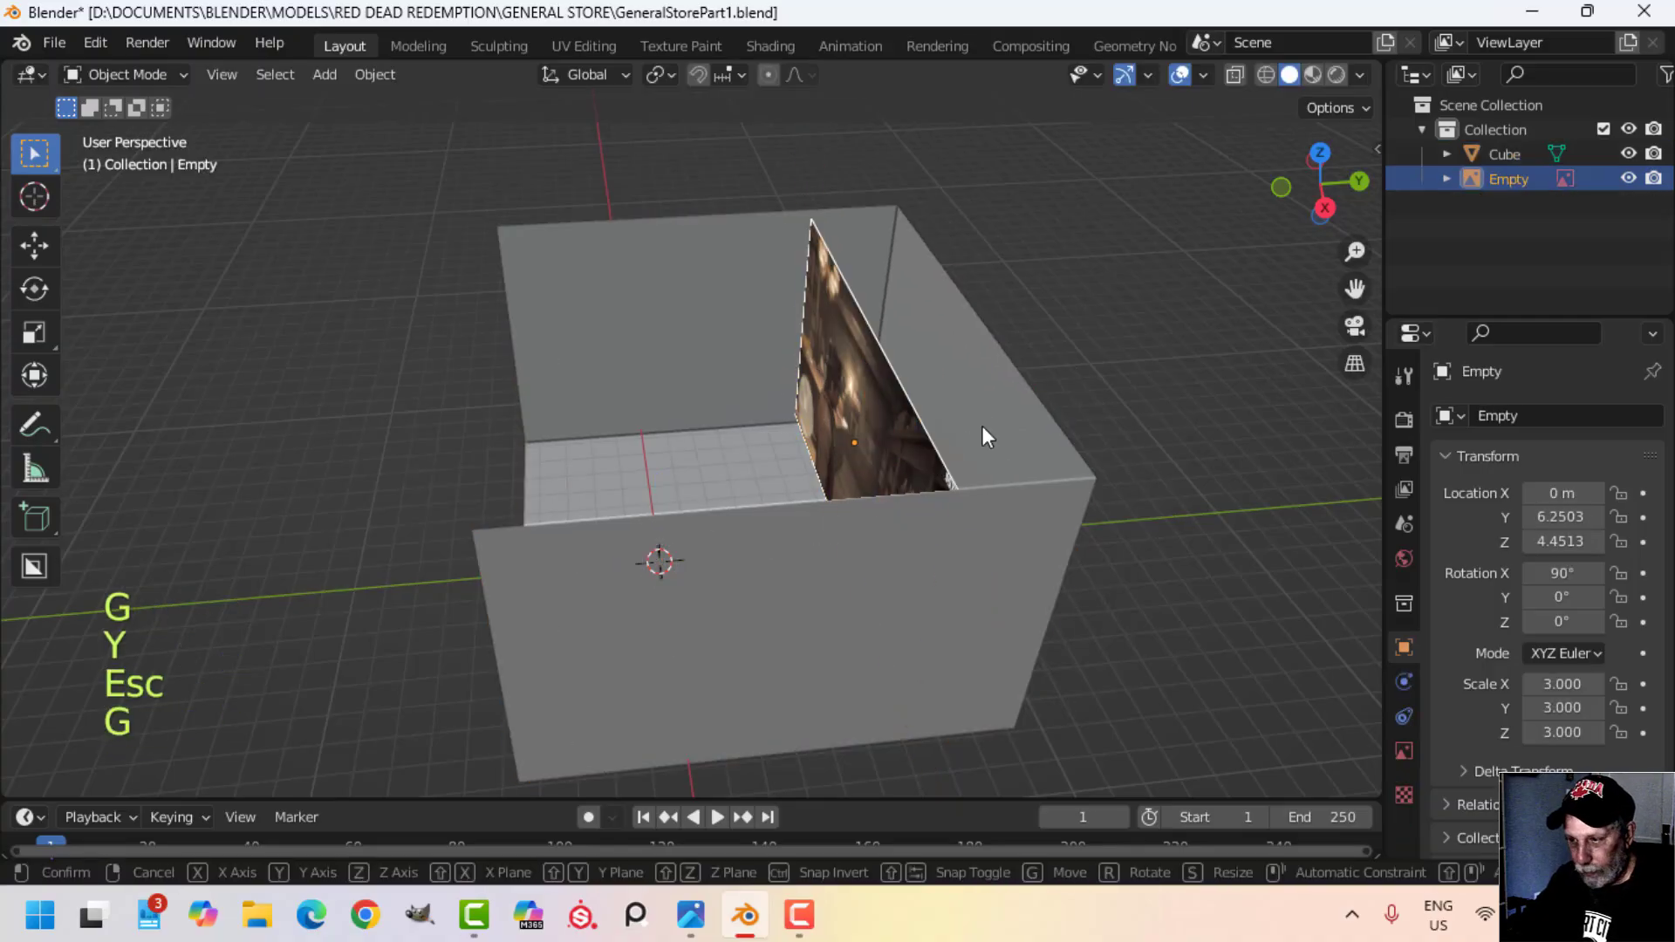
key(y)
click(1067, 417)
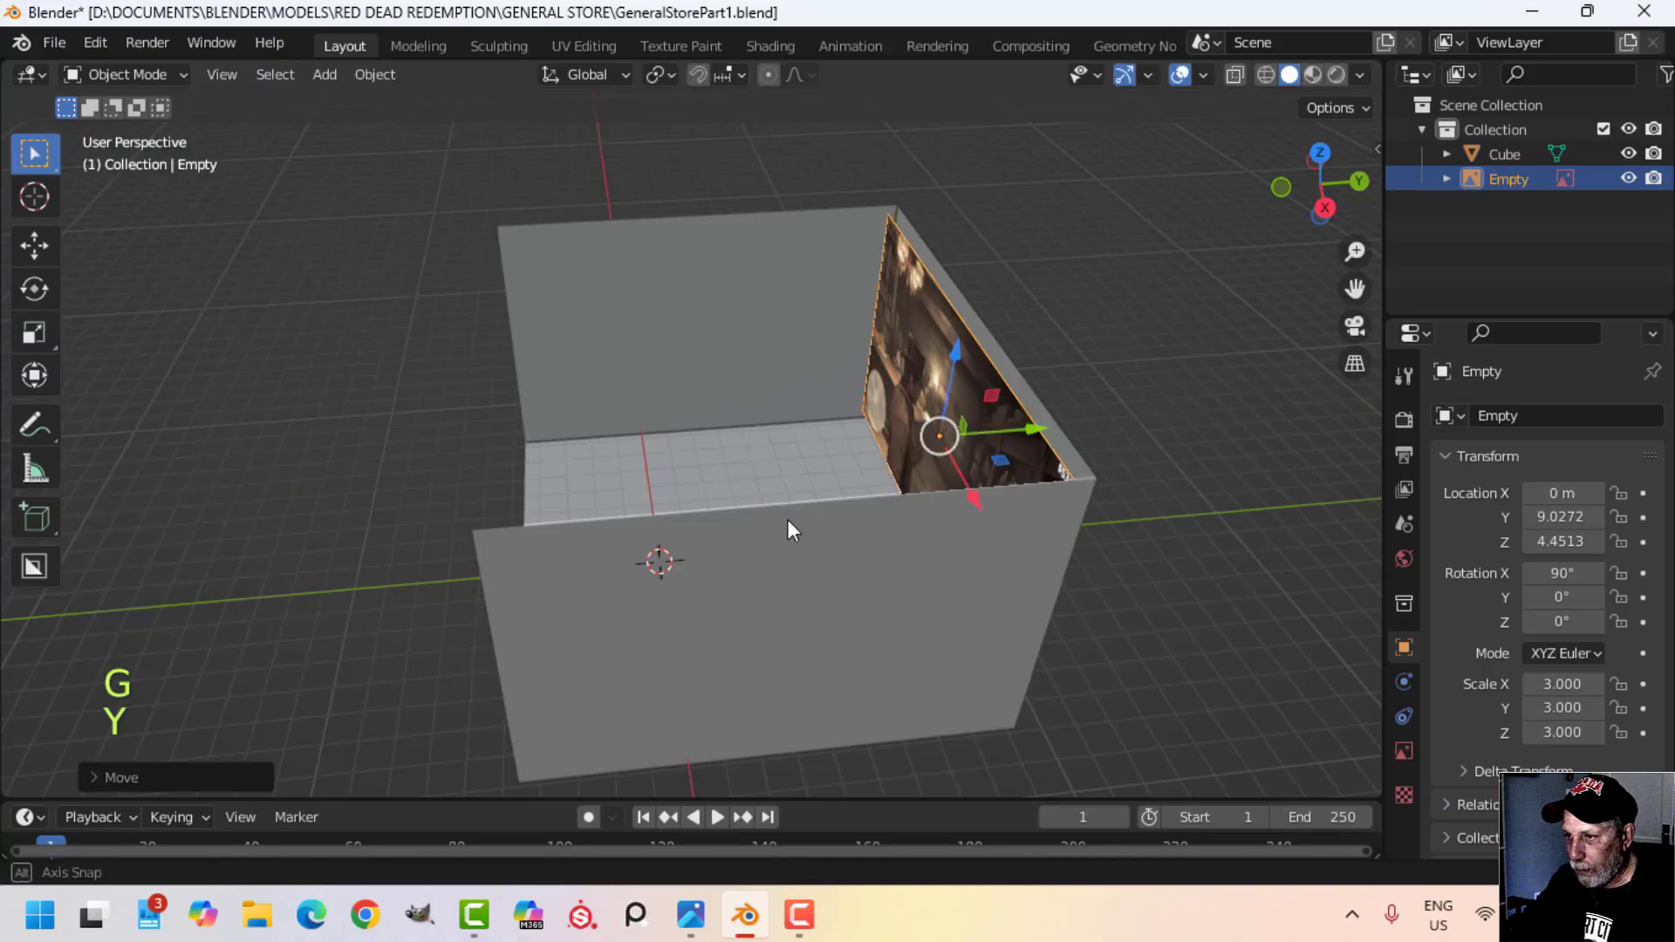
Step: Raise the room and the reference image together about 0.42 m along Z in front view, then deselect them
middle_drag(787, 520, 998, 451)
key(a)
key(KP_1)
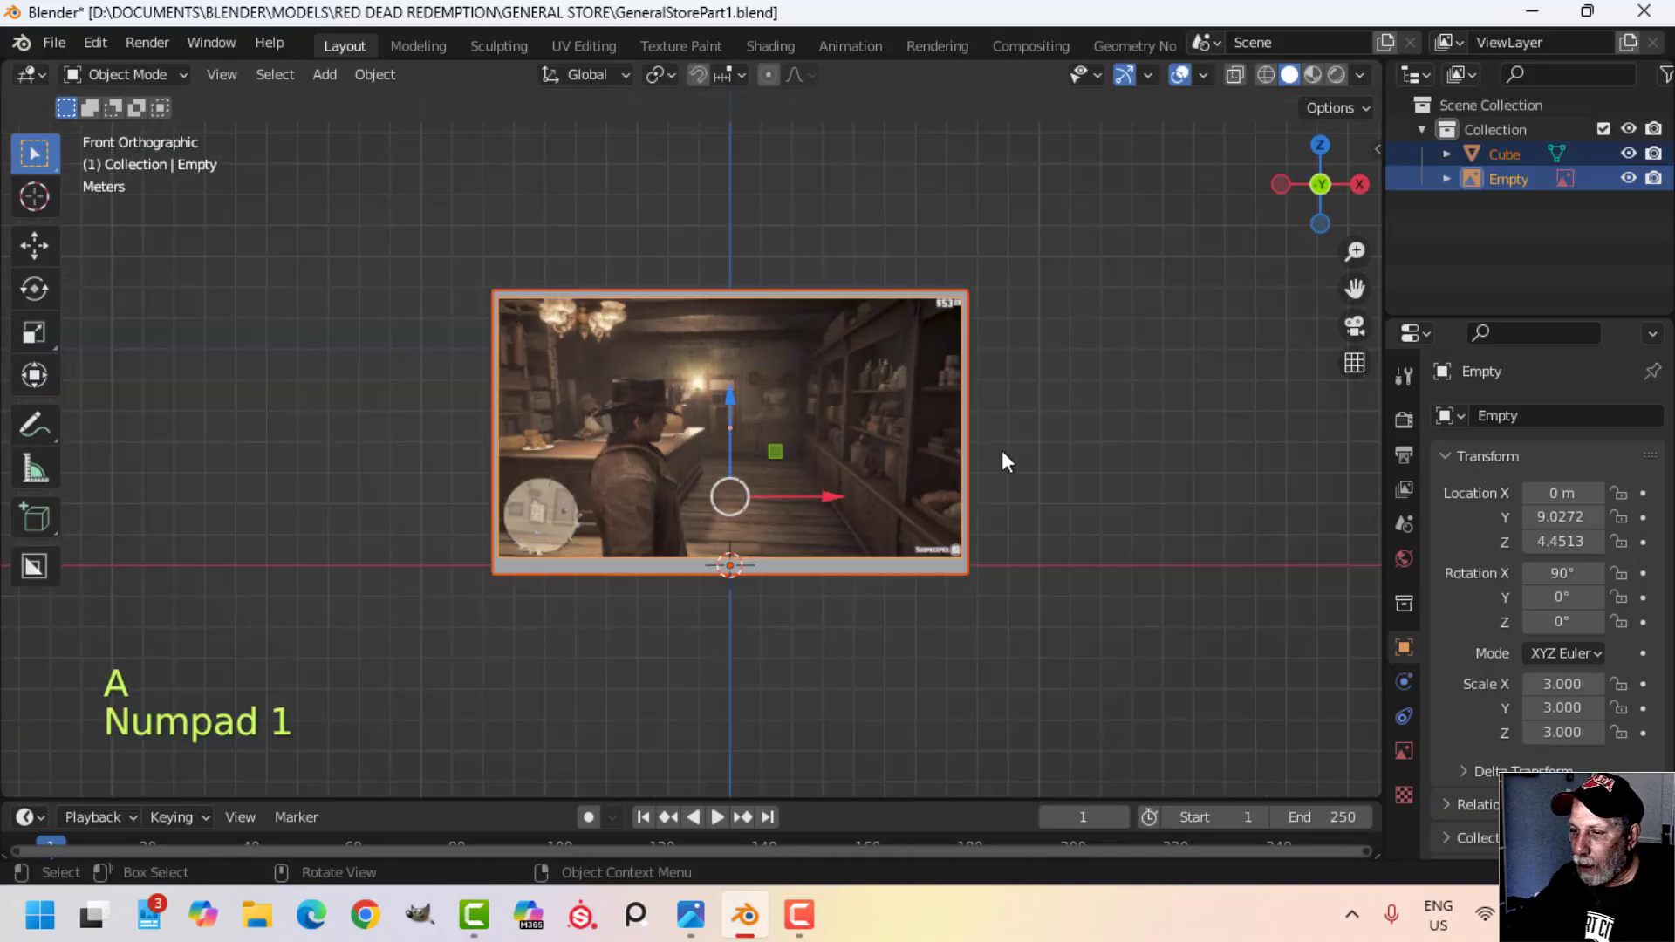
scroll(1002, 450, up, 3)
drag(761, 432, 764, 410)
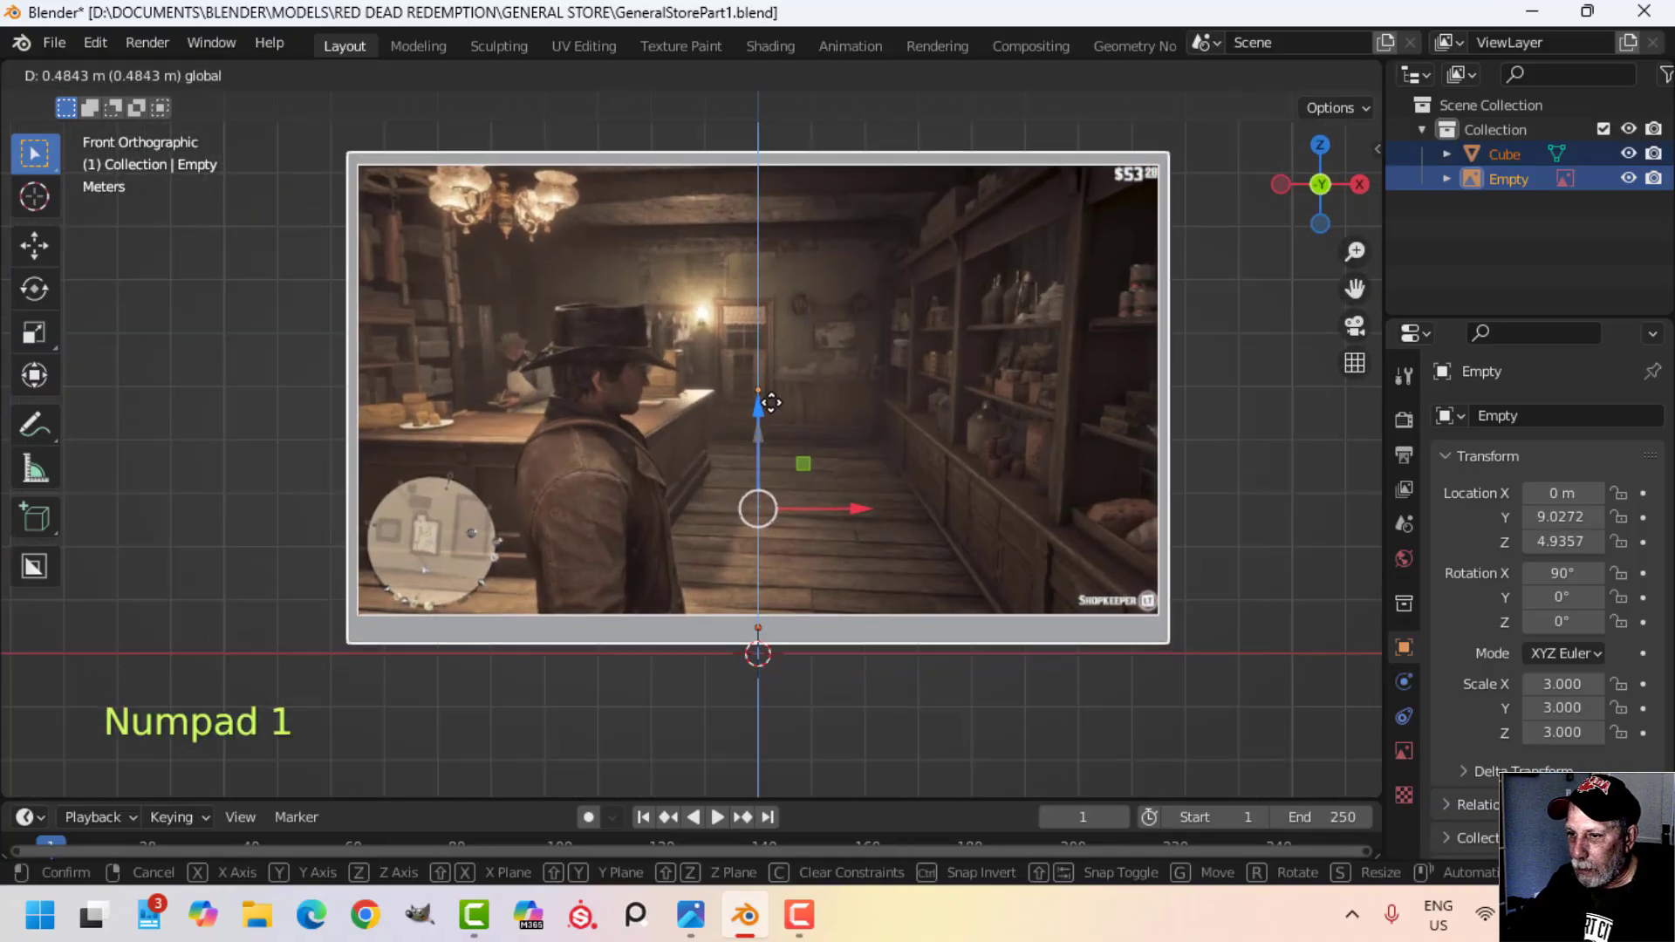
key(alt+a)
Step: Separate the room's floor face into its own object and open that floor object in Edit Mode
shift+middle_drag(977, 457, 768, 531)
scroll(907, 480, up, 1)
scroll(907, 484, down, 1)
scroll(731, 549, up, 1)
click(801, 564)
key(Tab)
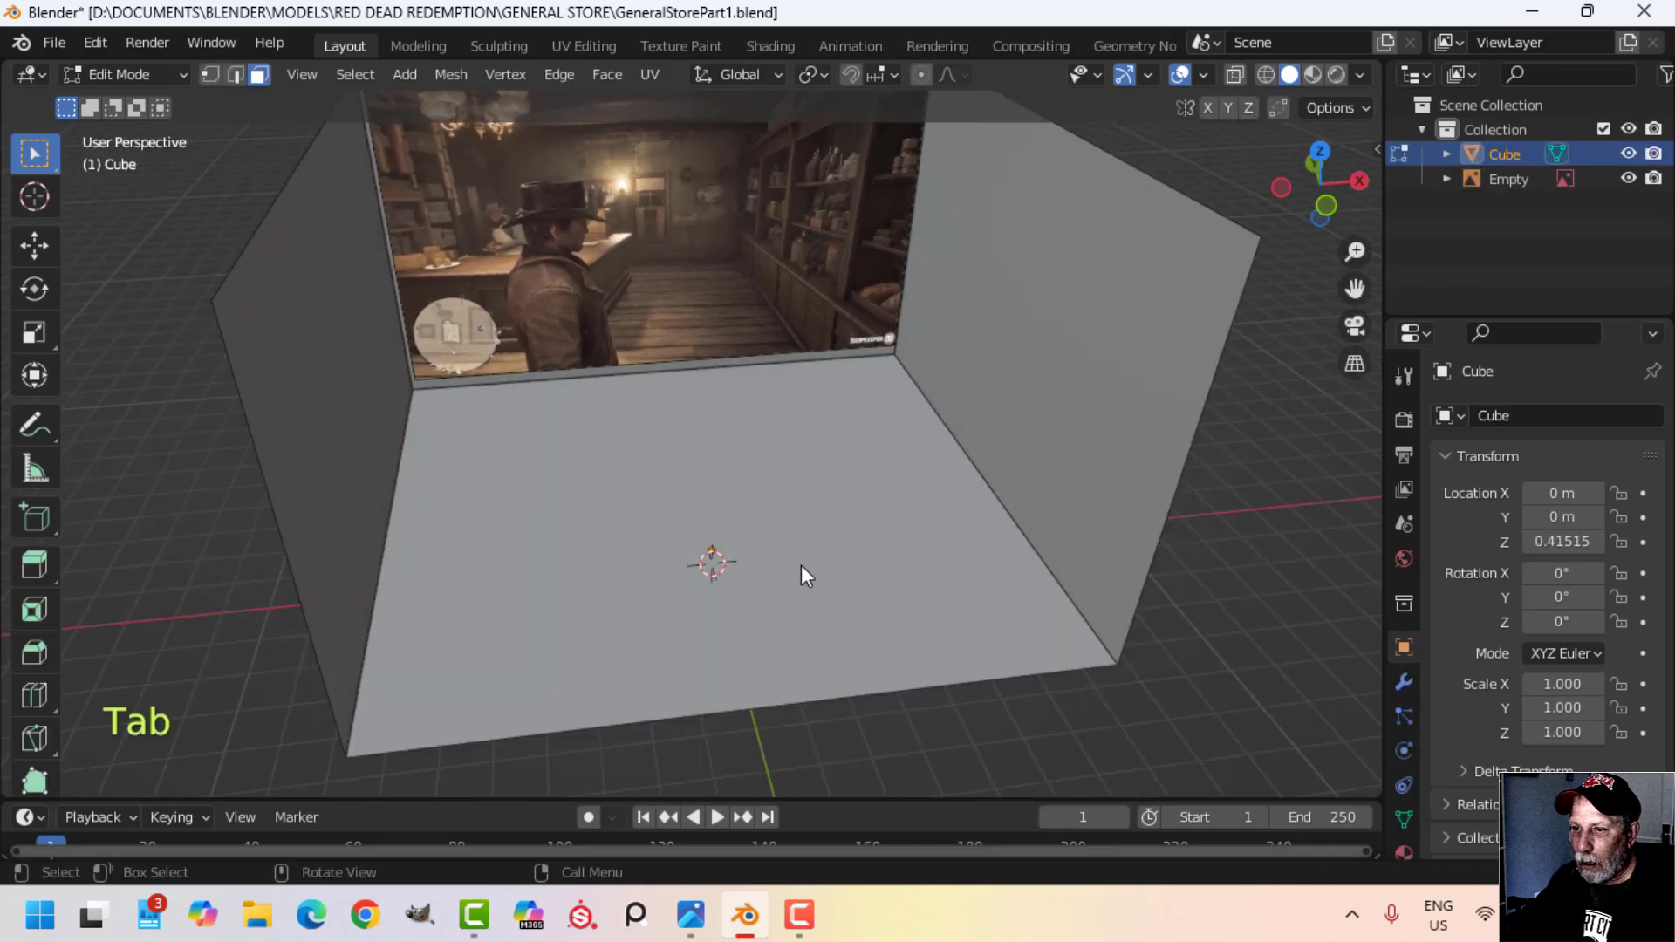
key(3)
click(717, 547)
shift+middle_drag(717, 547, 839, 505)
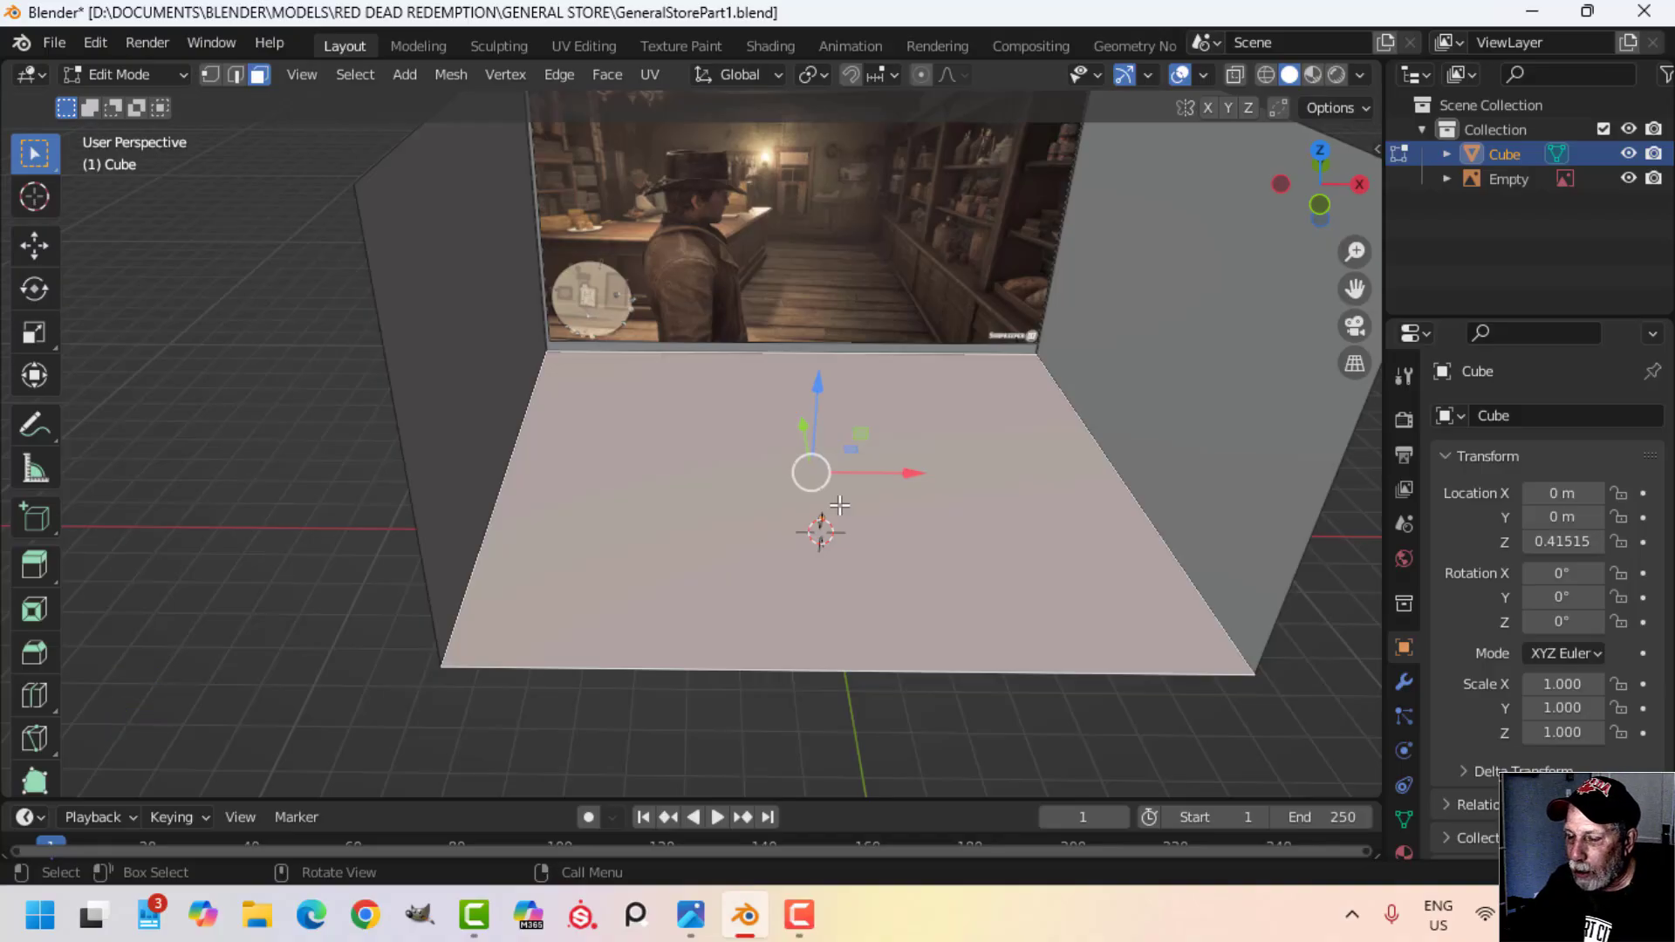
key(p)
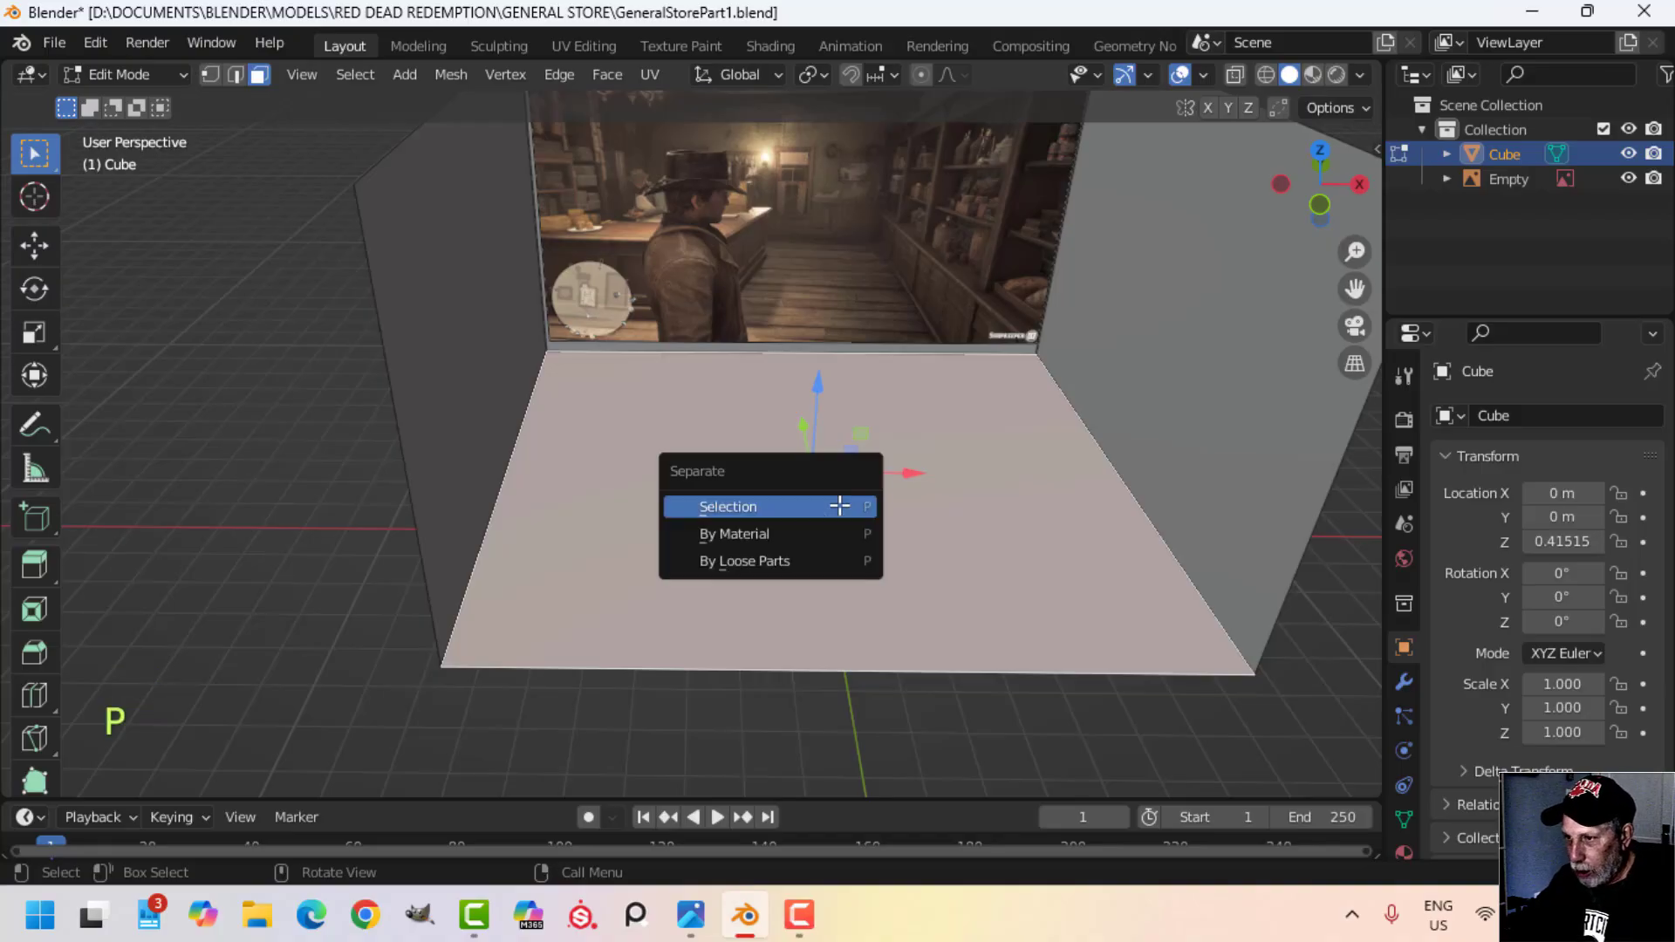
click(840, 505)
key(Tab)
click(825, 510)
middle_drag(825, 499, 846, 529)
key(Tab)
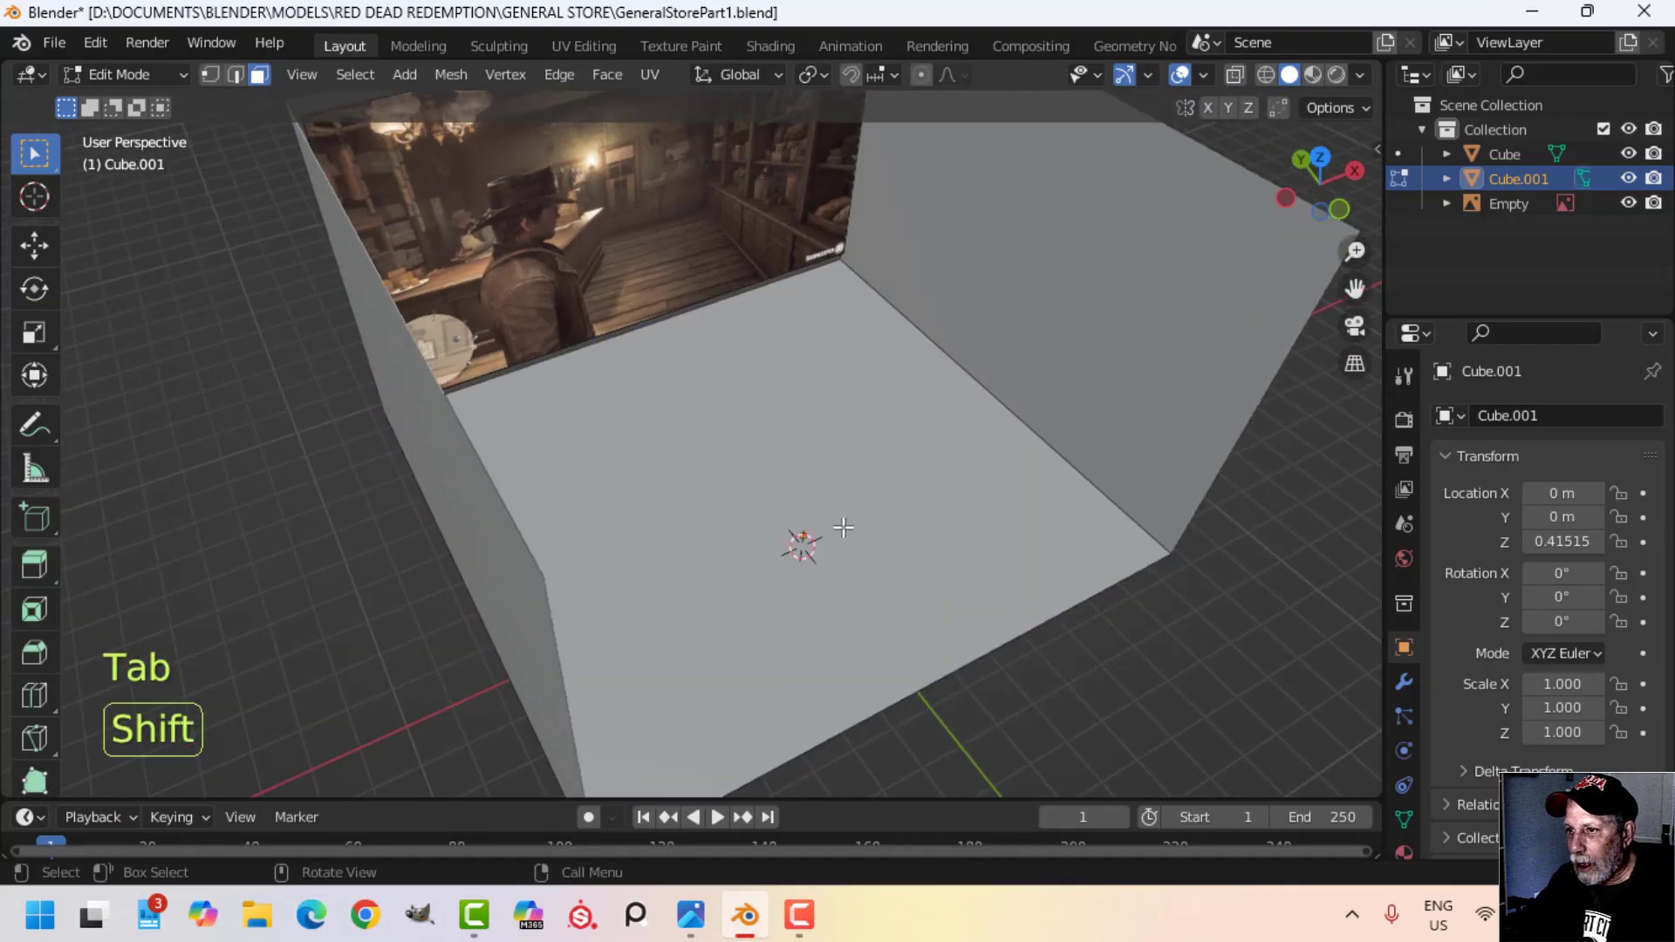
Step: Examine the floorboards in the reference image to judge the direction and width of the planks
shift+middle_drag(768, 449, 793, 512)
scroll(732, 434, up, 4)
shift+middle_drag(732, 454, 781, 641)
scroll(602, 381, up, 2)
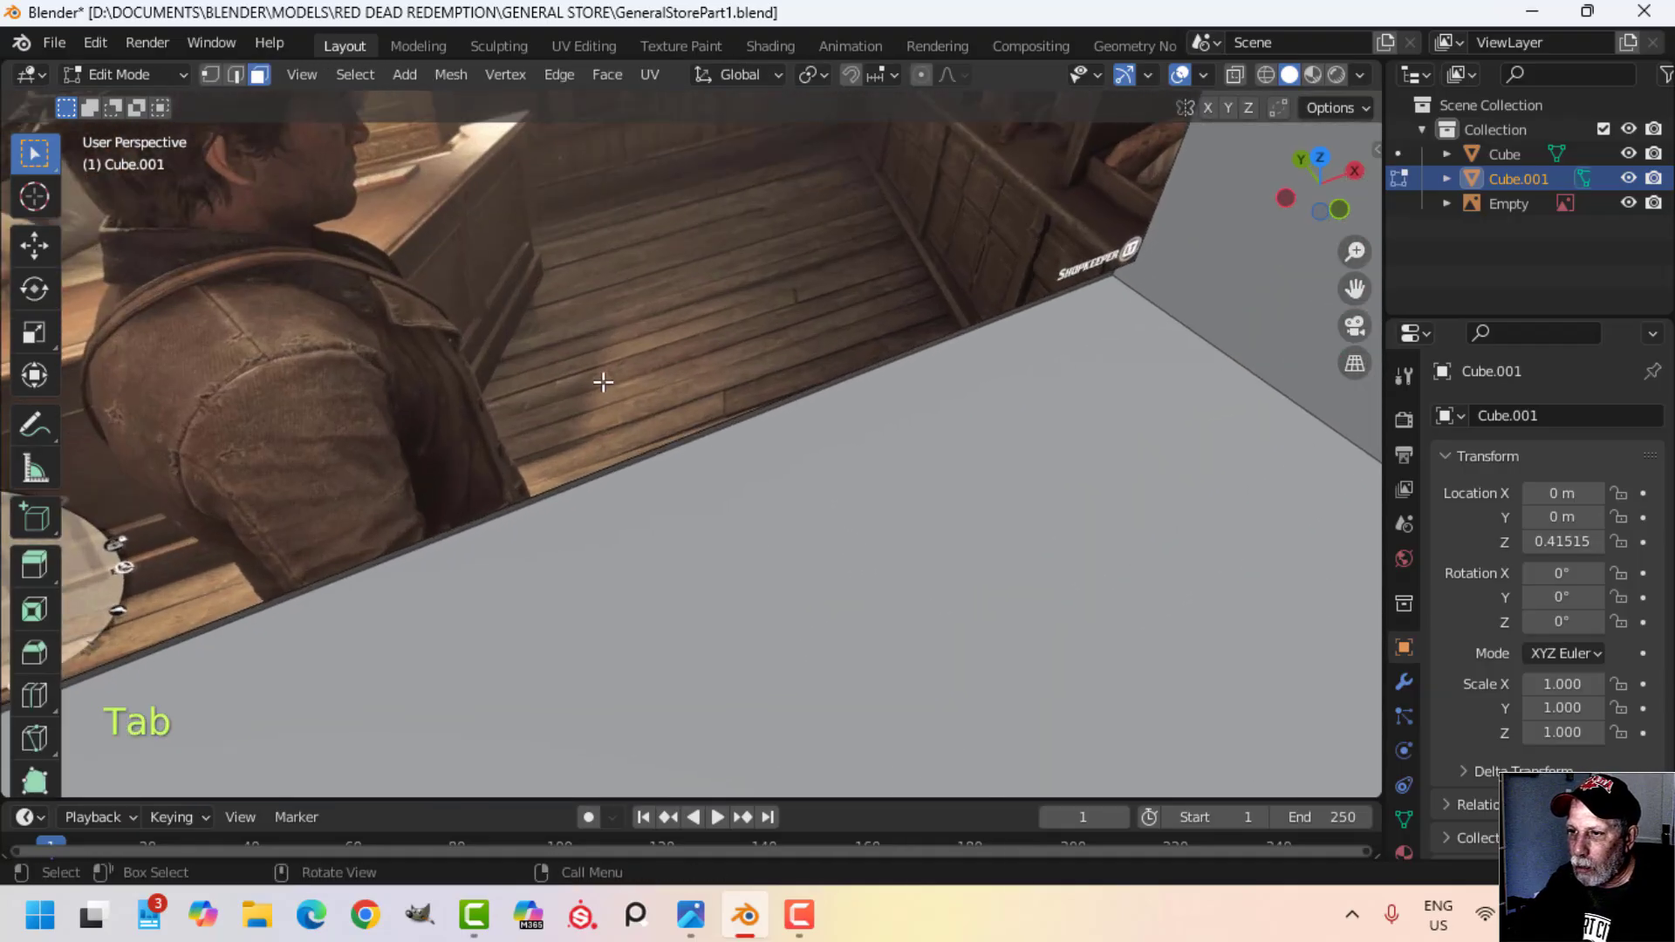
scroll(767, 343, up, 1)
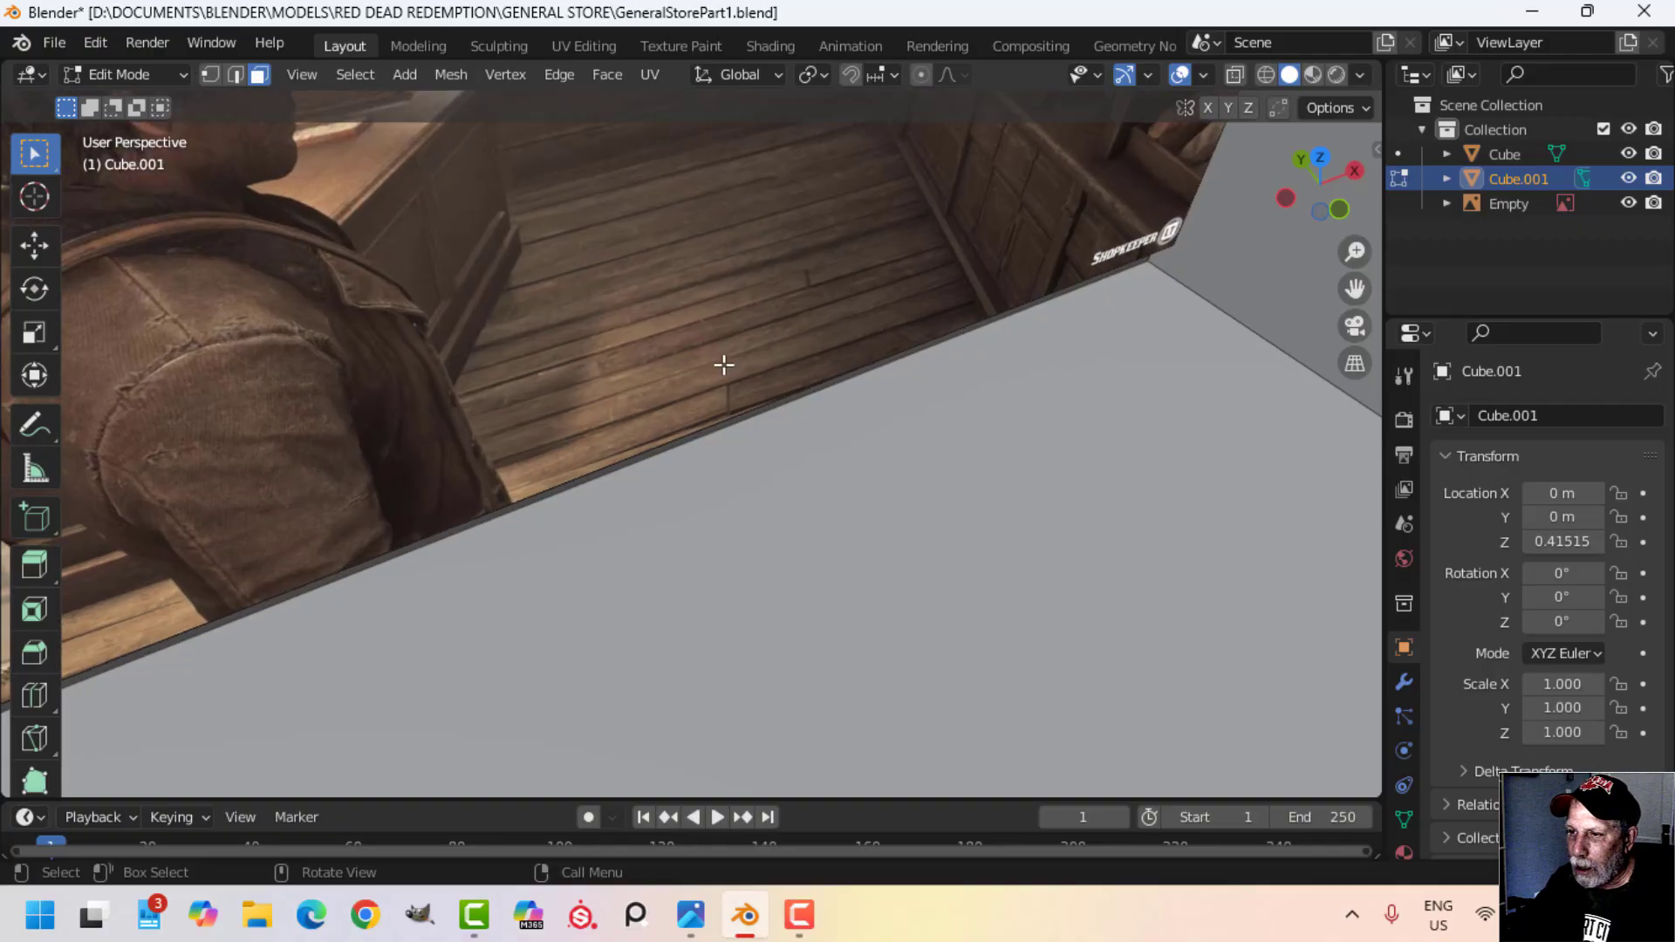
scroll(734, 390, down, 1)
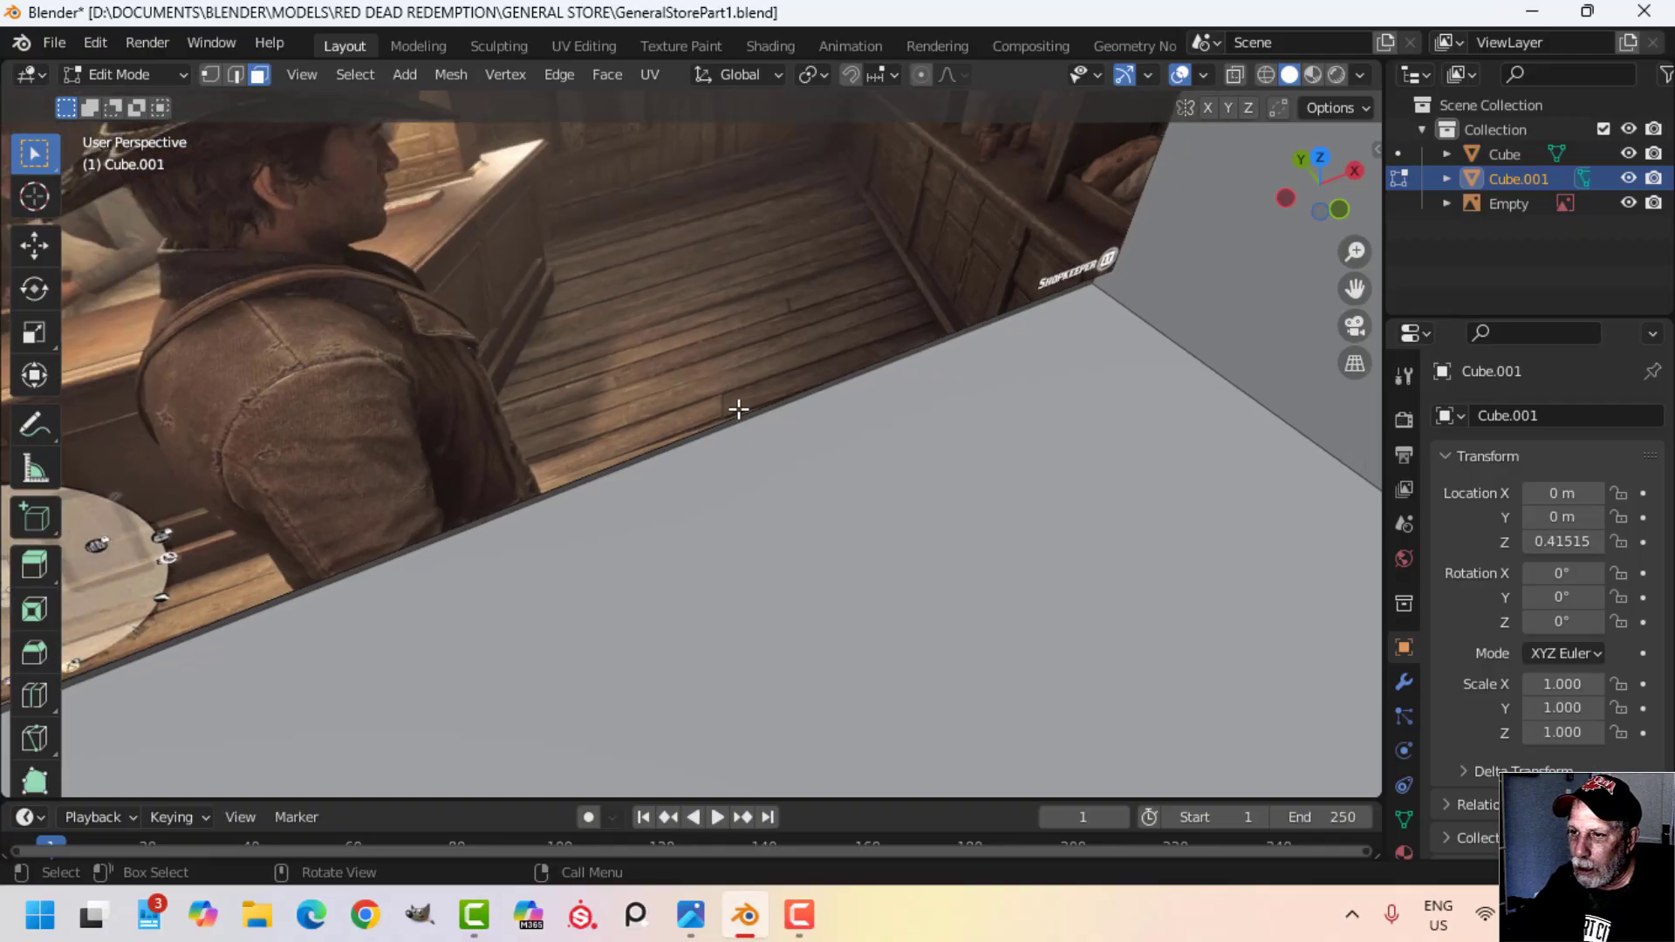
scroll(735, 384, down, 4)
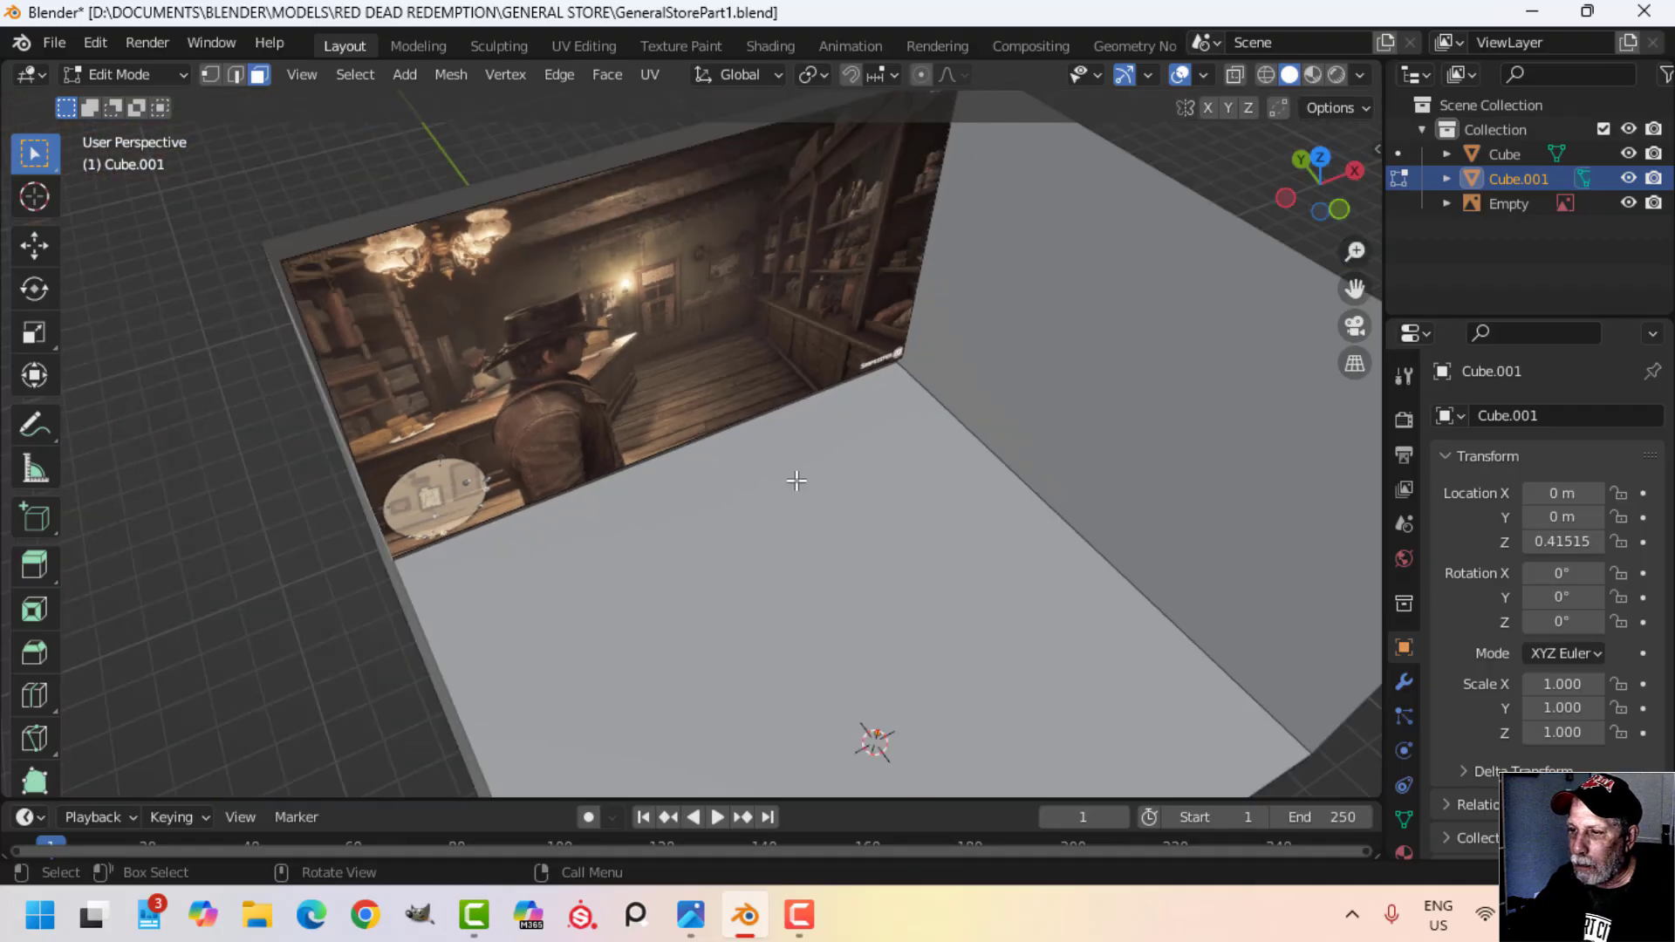
shift+middle_drag(829, 478, 877, 417)
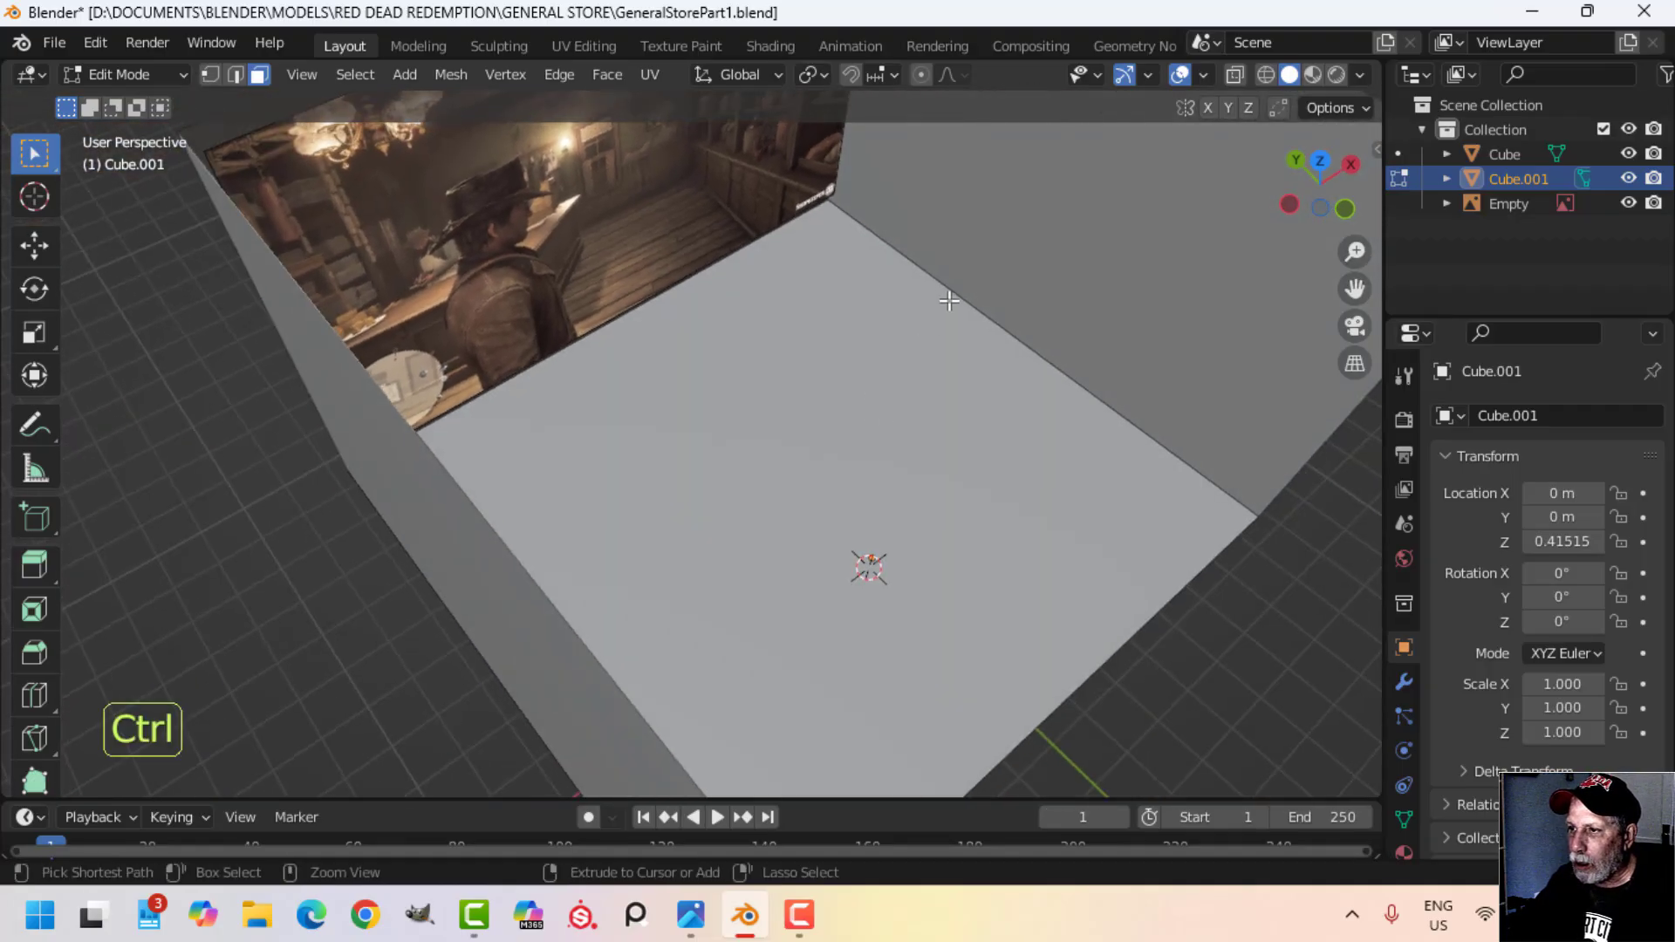
Step: Add 12 evenly spaced loop cuts across the floor, running parallel to the back wall, to divide it into planks
key(ctrl+r)
scroll(949, 300, up, 3)
scroll(949, 300, up, 7)
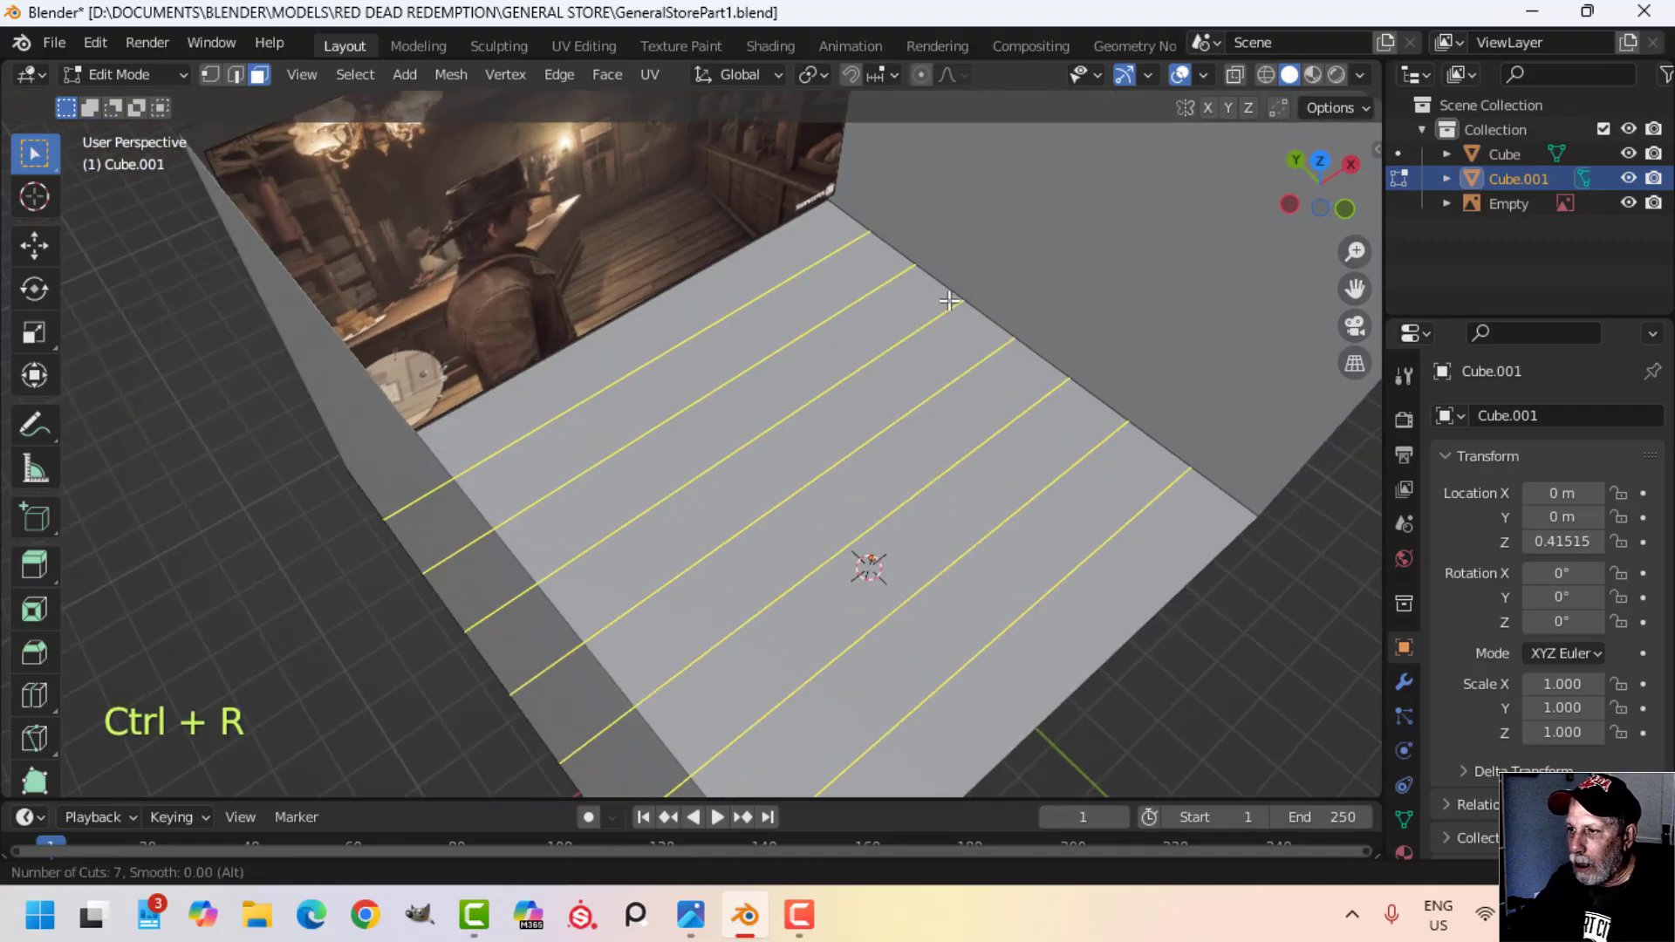
scroll(949, 300, up, 1)
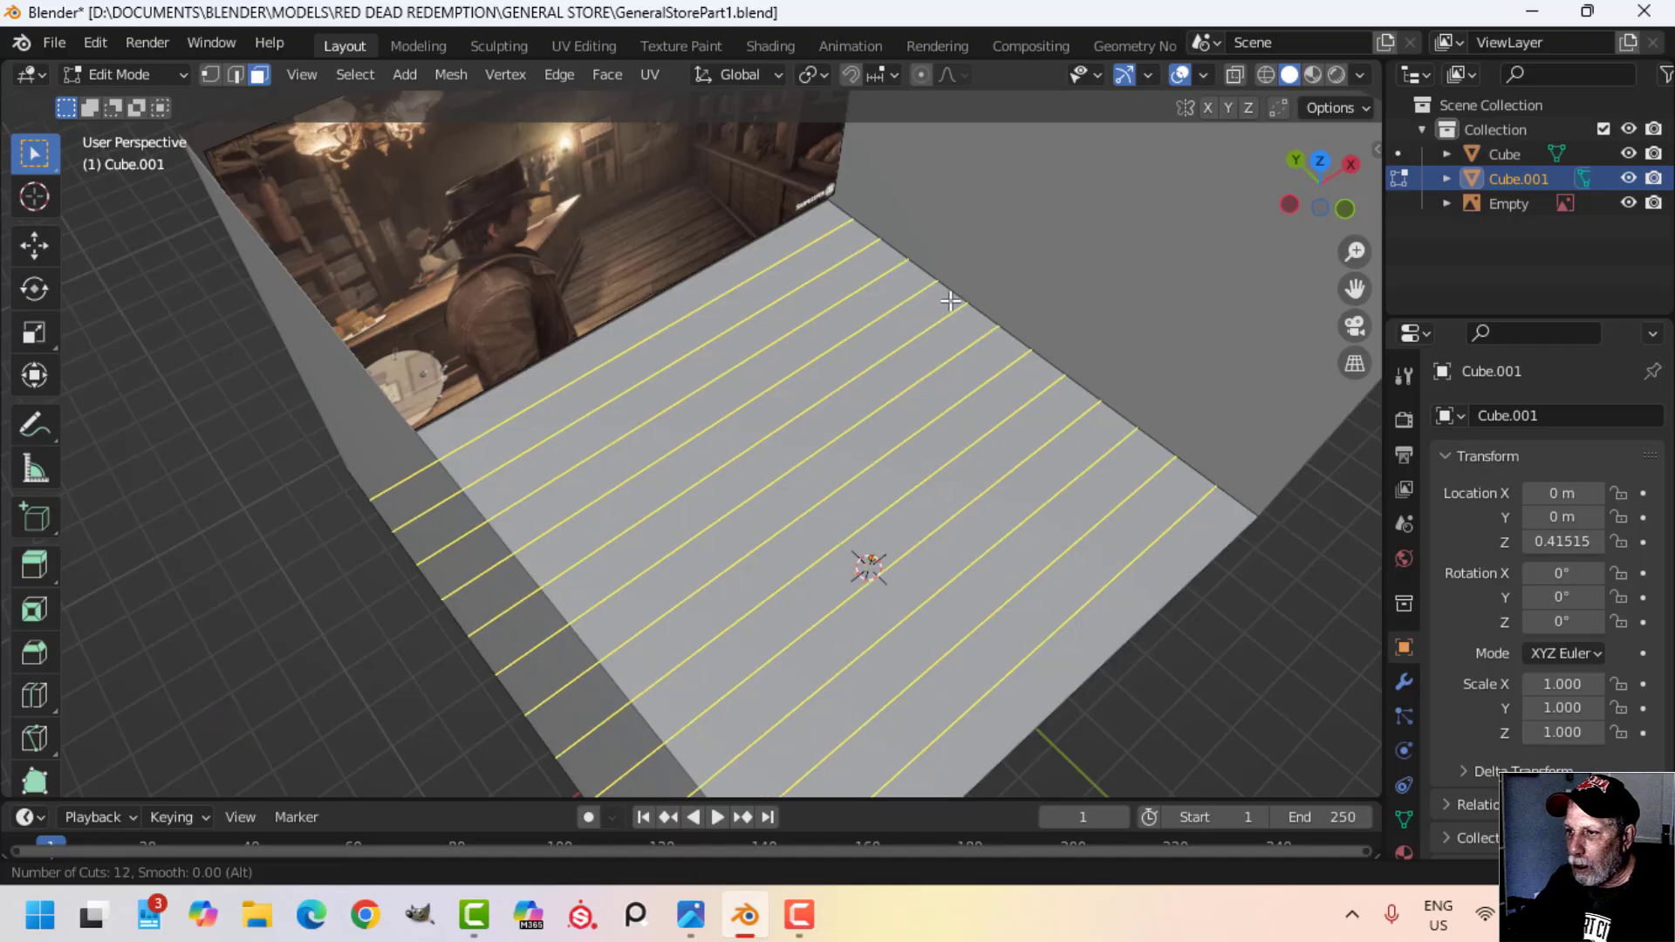
click(949, 300)
right_click(1071, 389)
scroll(1024, 398, down, 1)
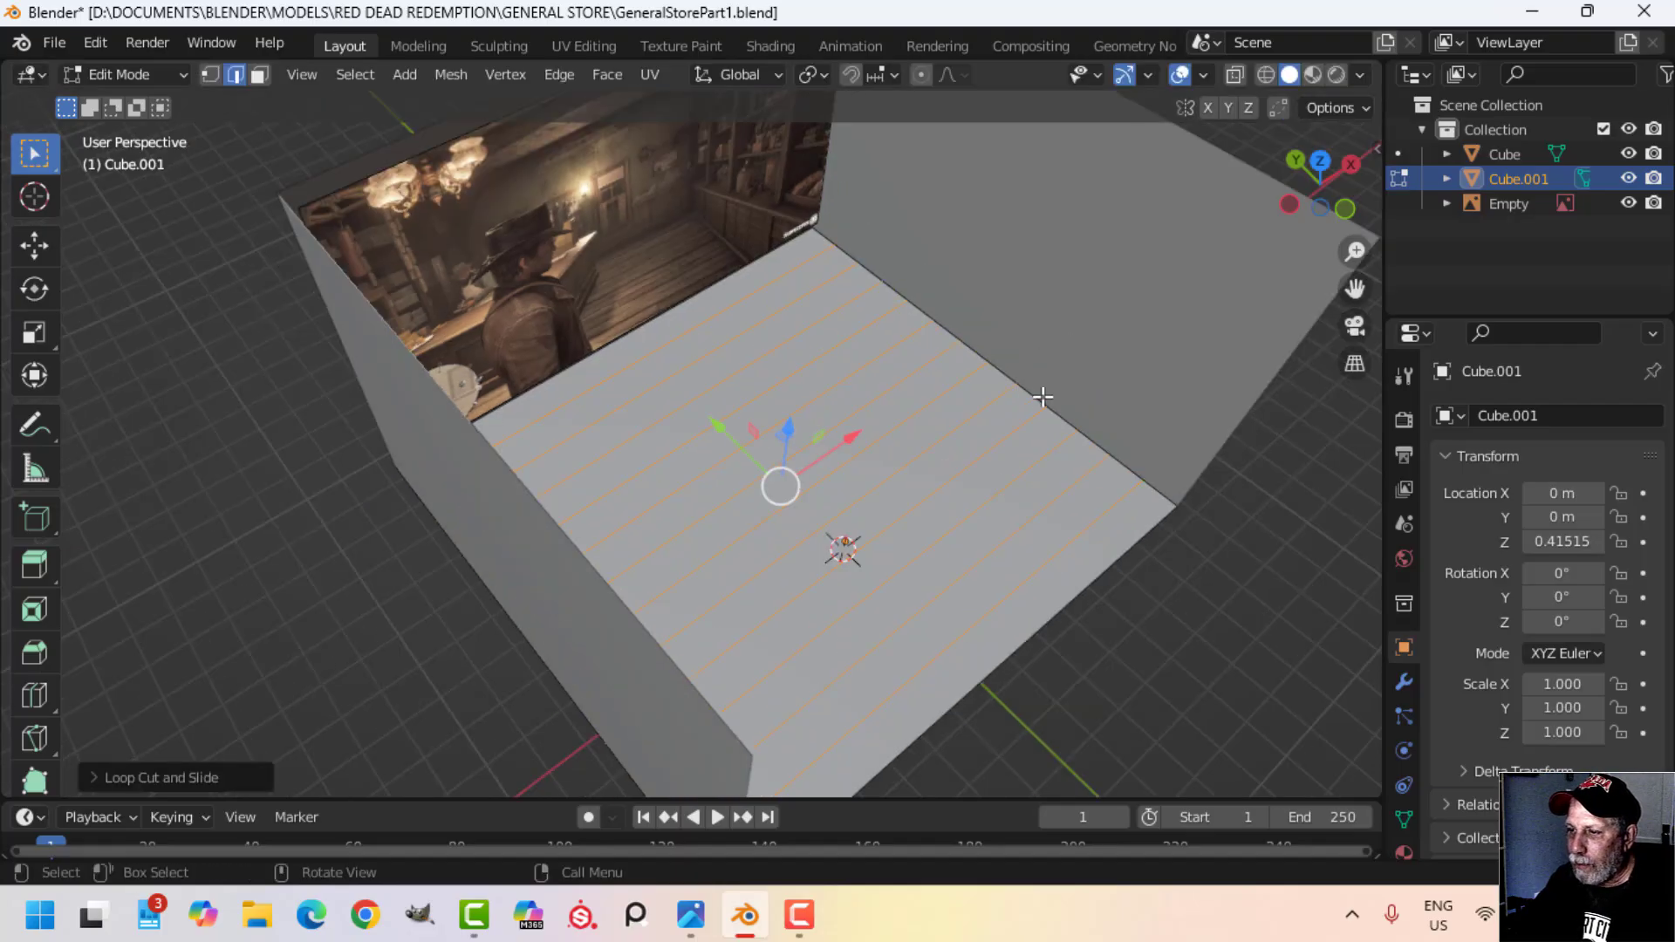
Step: Split the whole floor mesh into separate planks with Faces by Edges, then test that the end plank moves independently
key(a)
middle_drag(1043, 397, 879, 406)
scroll(964, 394, up, 3)
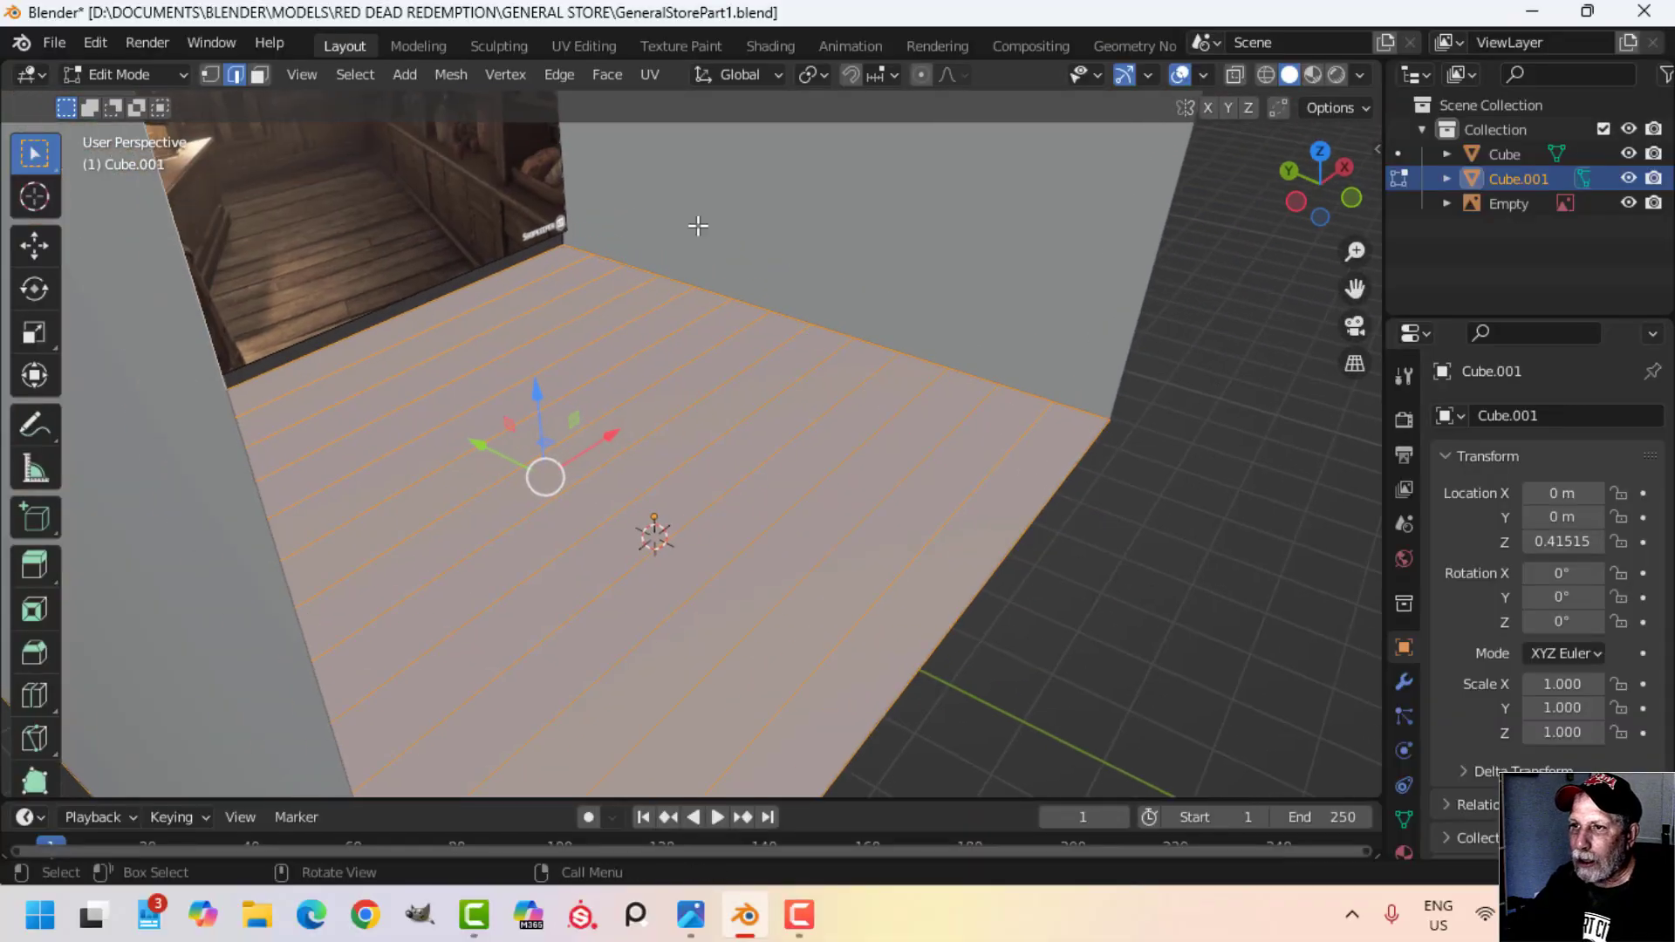
click(451, 75)
key(3)
mouse_move(480, 273)
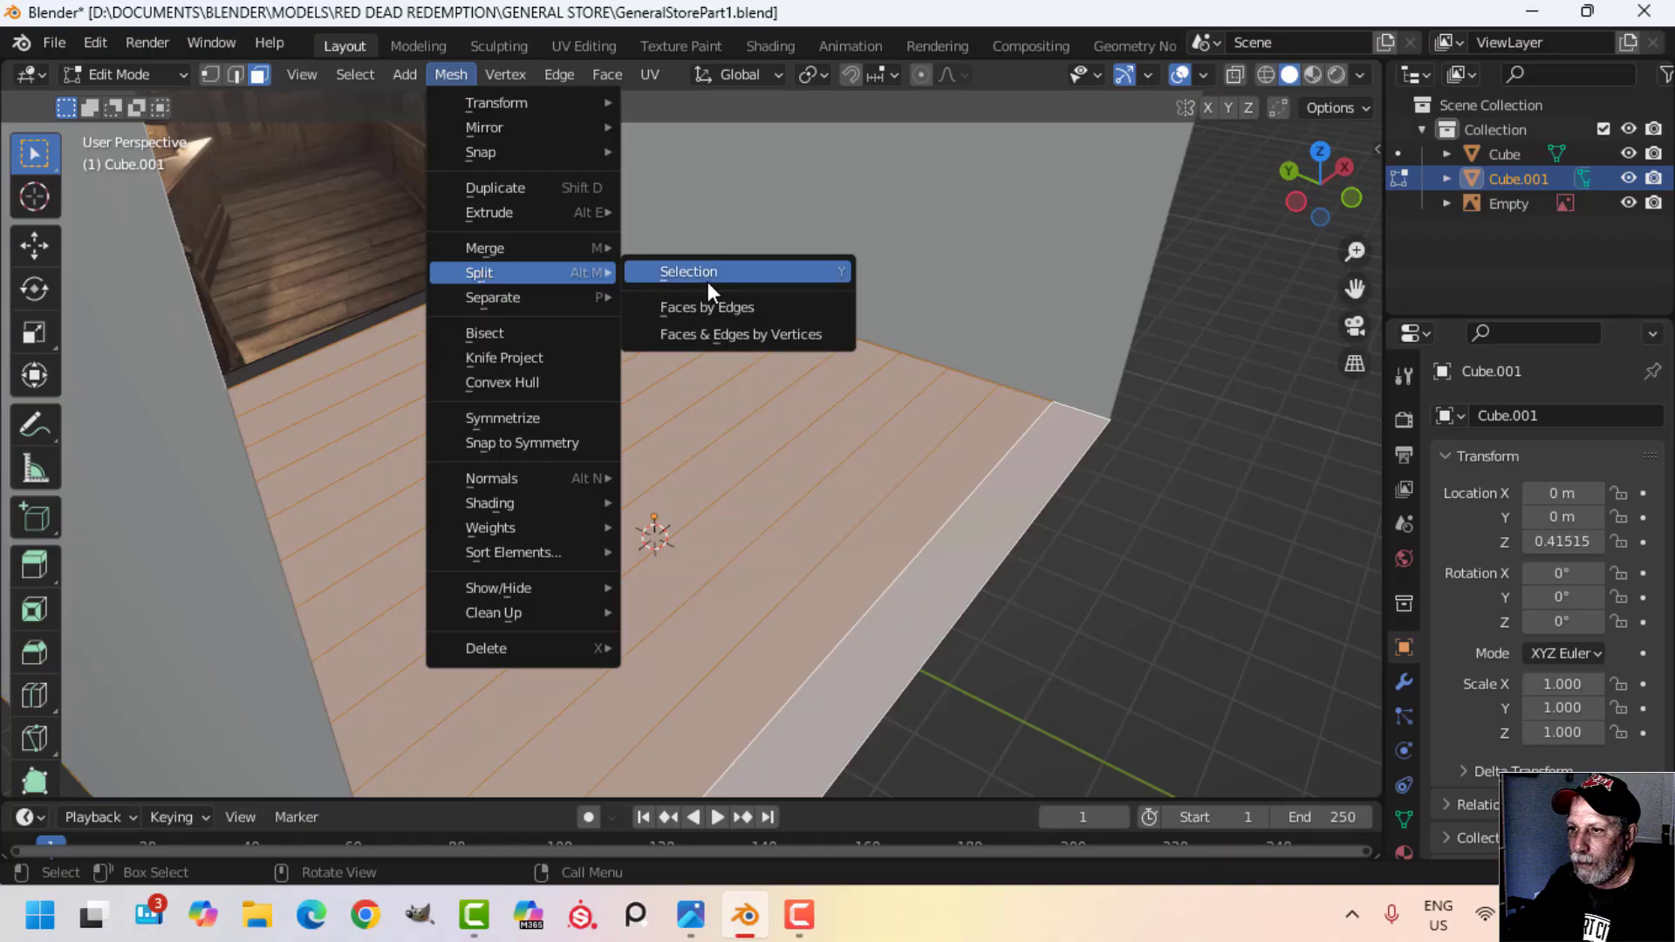
click(724, 307)
click(1013, 500)
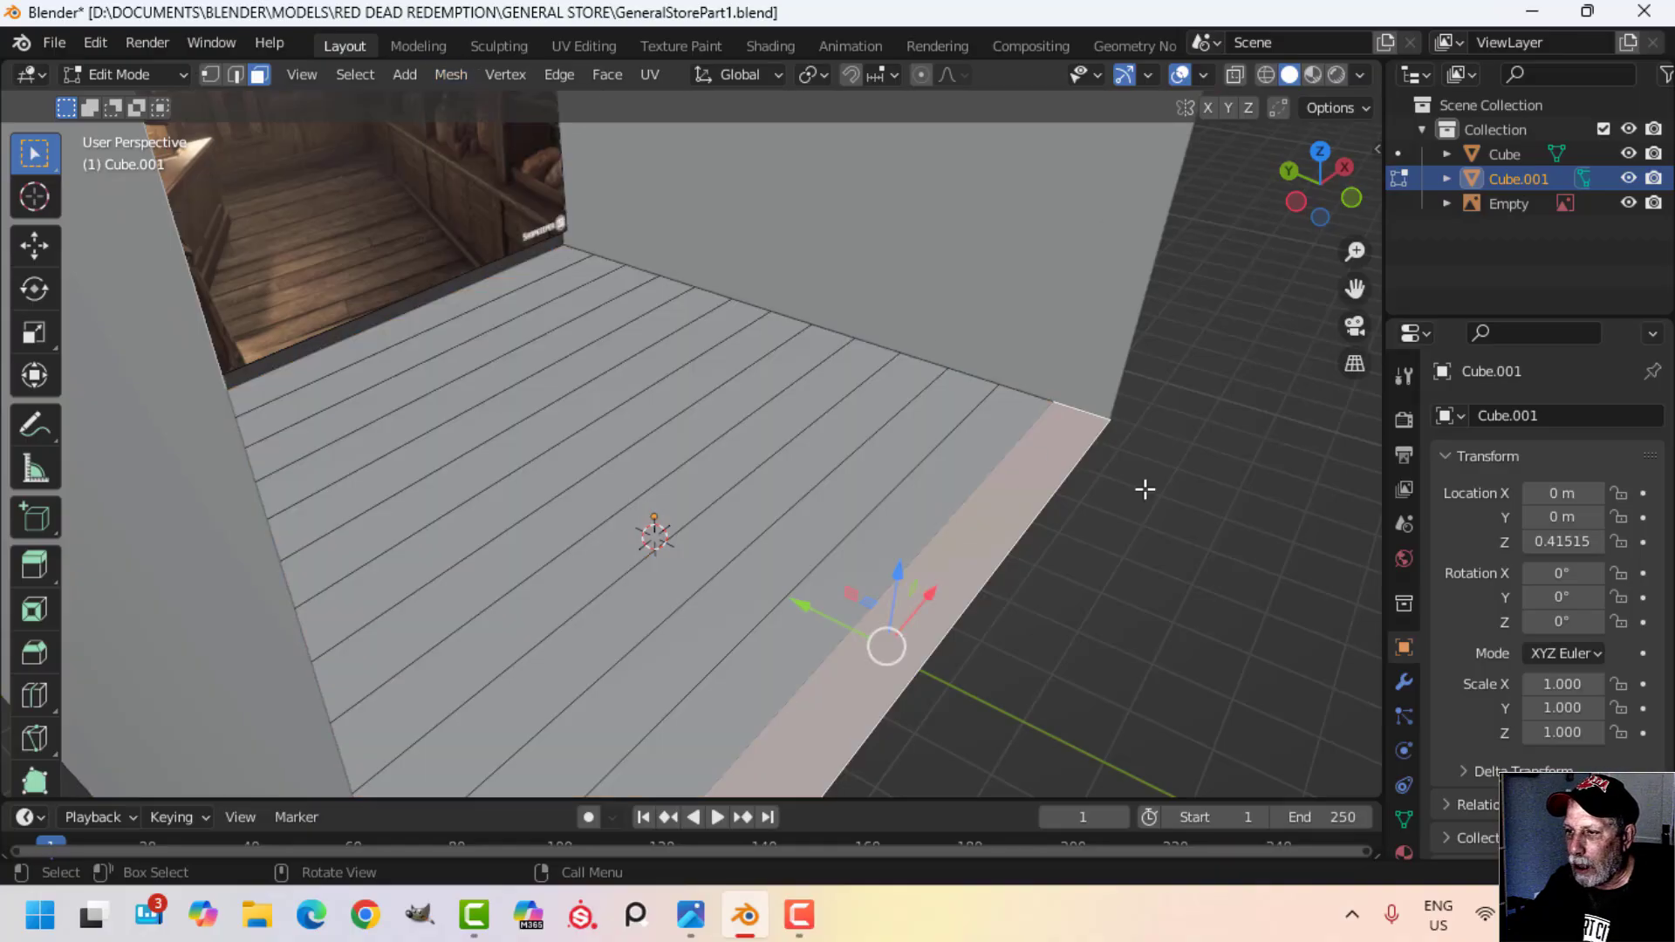
key(g)
key(Escape)
Step: Scale all floor planks along Y to about 0.95 around their individual origins to open narrow gaps, then return to Object Mode
key(a)
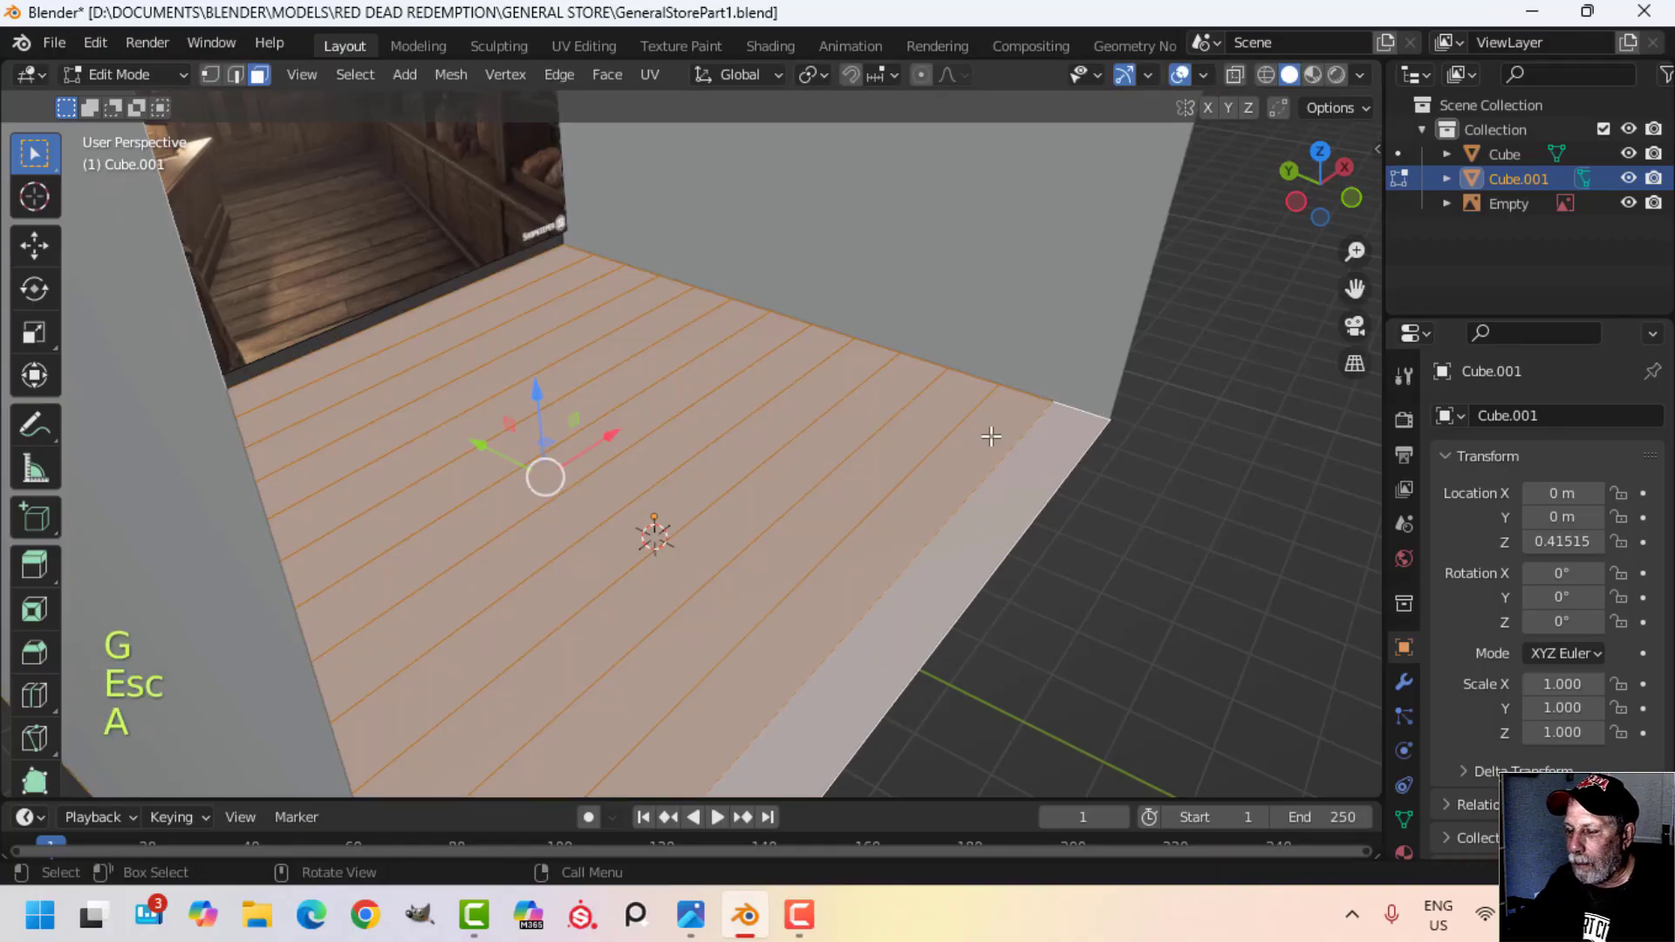
scroll(1032, 401, up, 4)
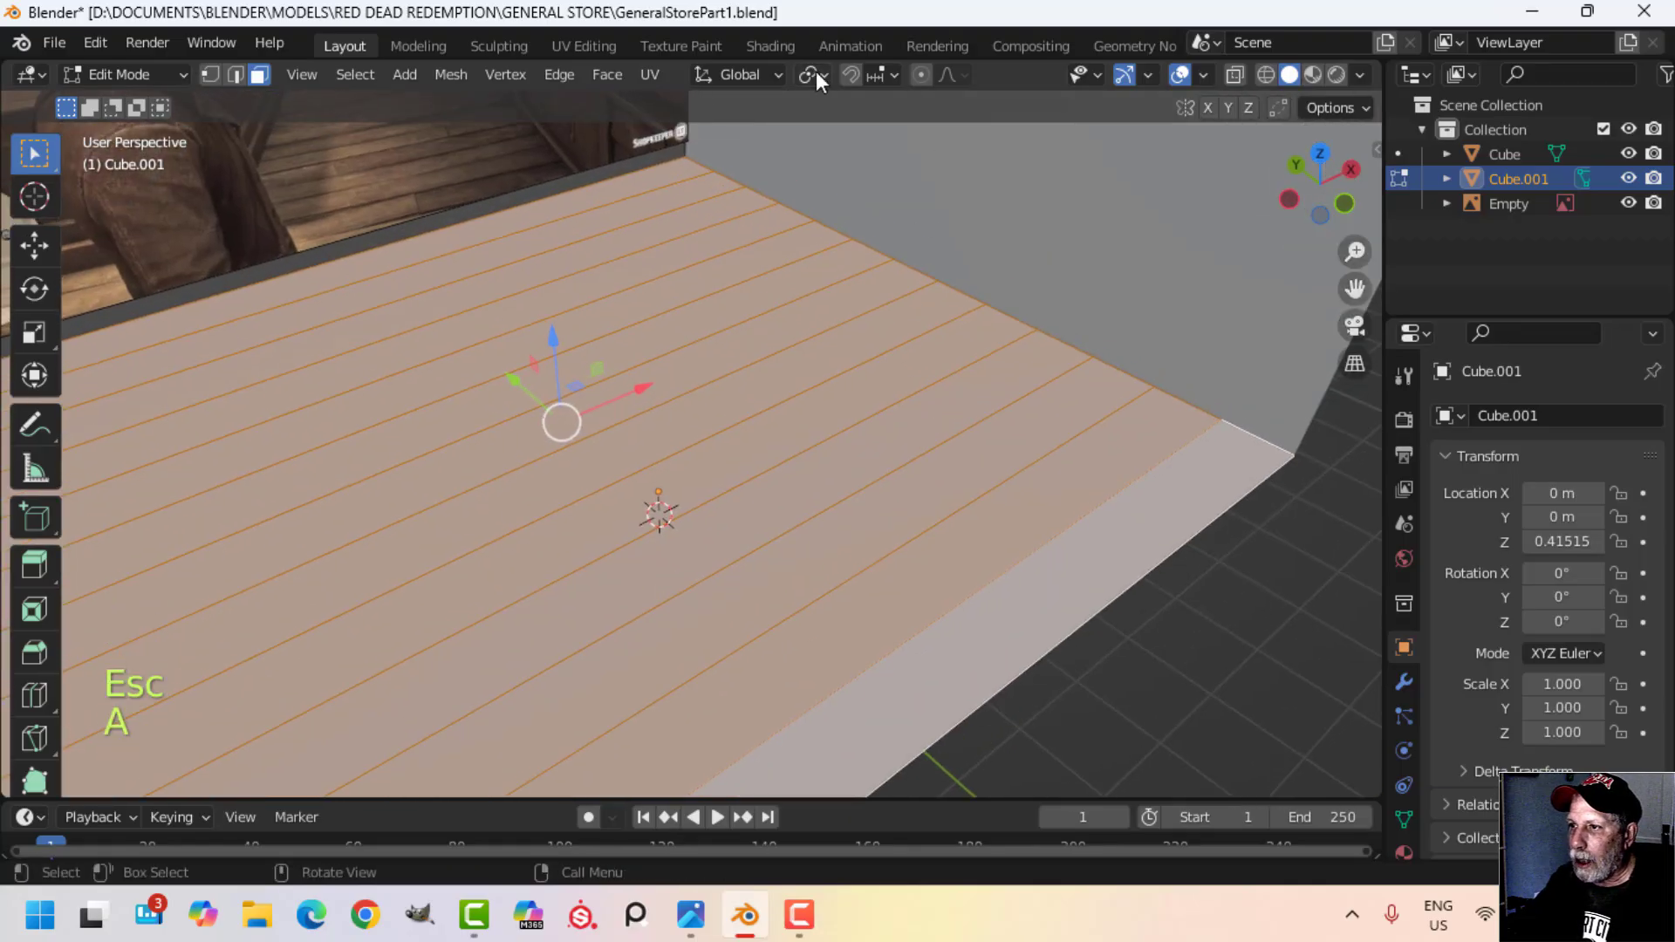
click(815, 70)
click(873, 153)
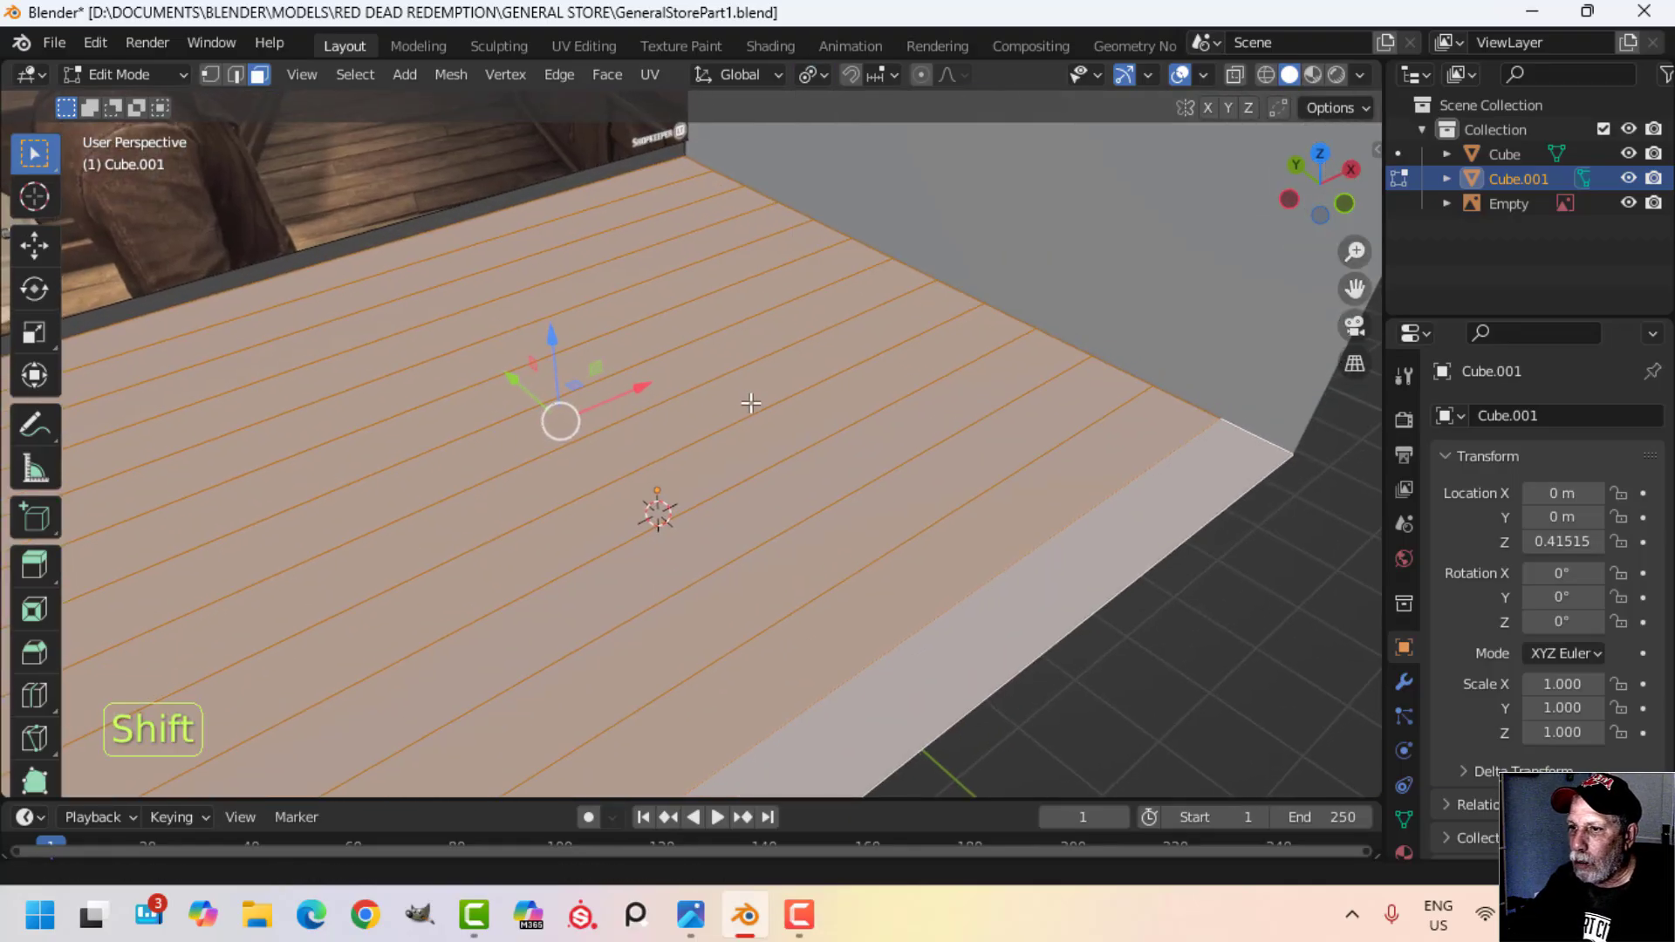
mouse_move(750, 403)
middle_down()
mouse_move(961, 414)
mouse_move(769, 415)
middle_up()
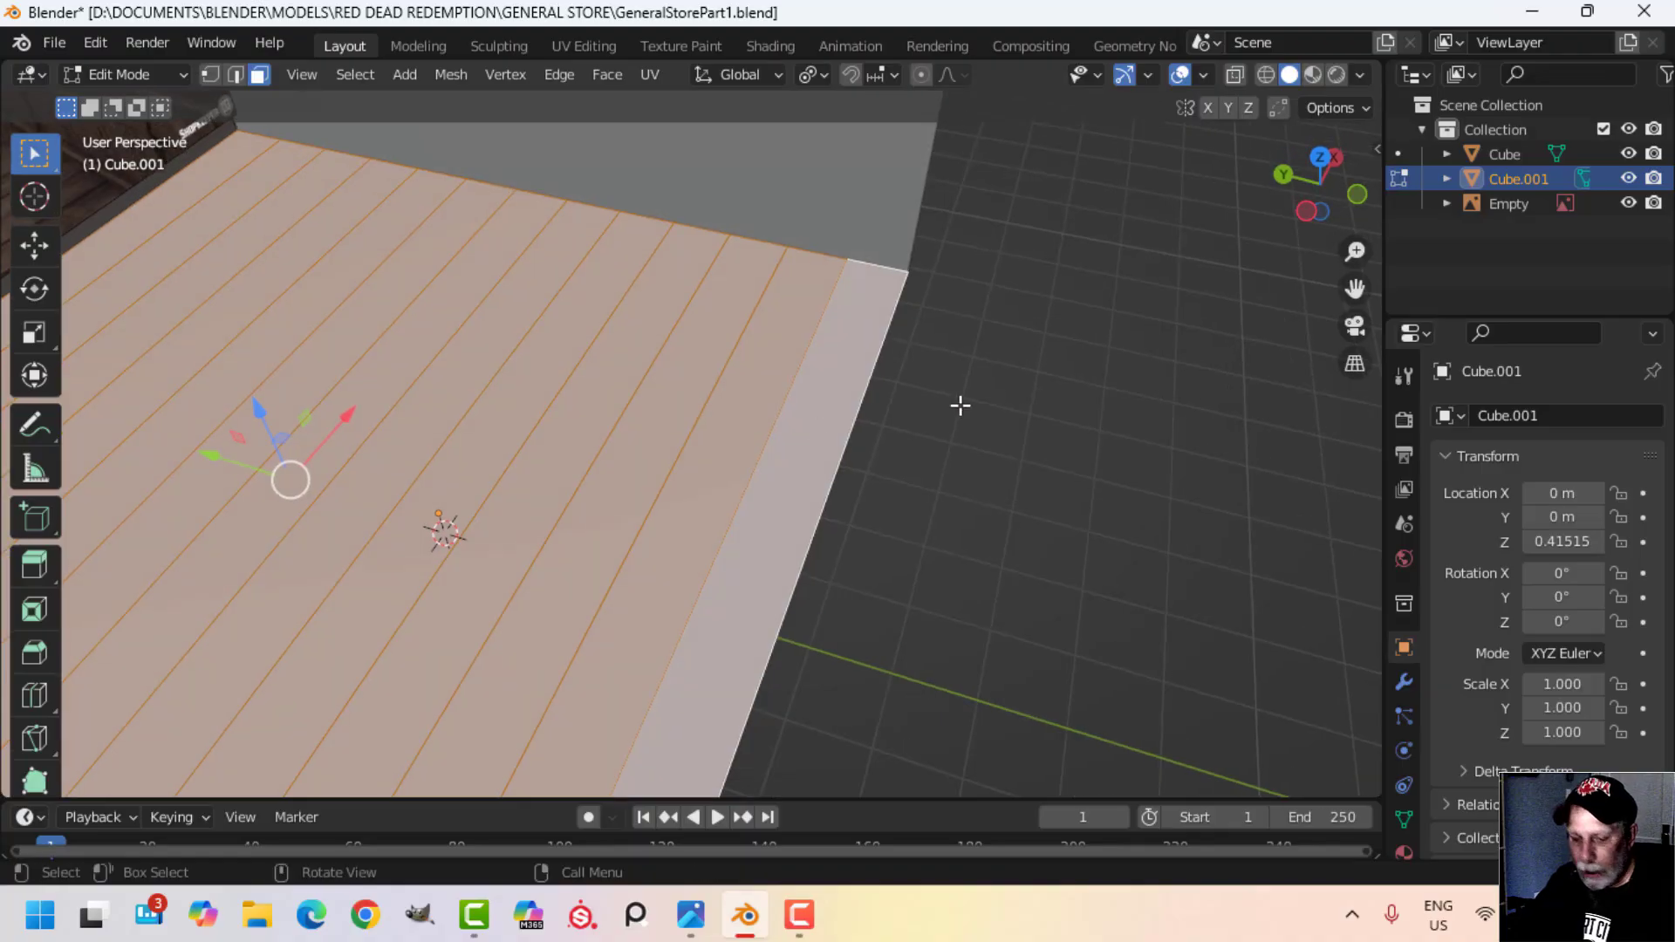
key(s)
key(y)
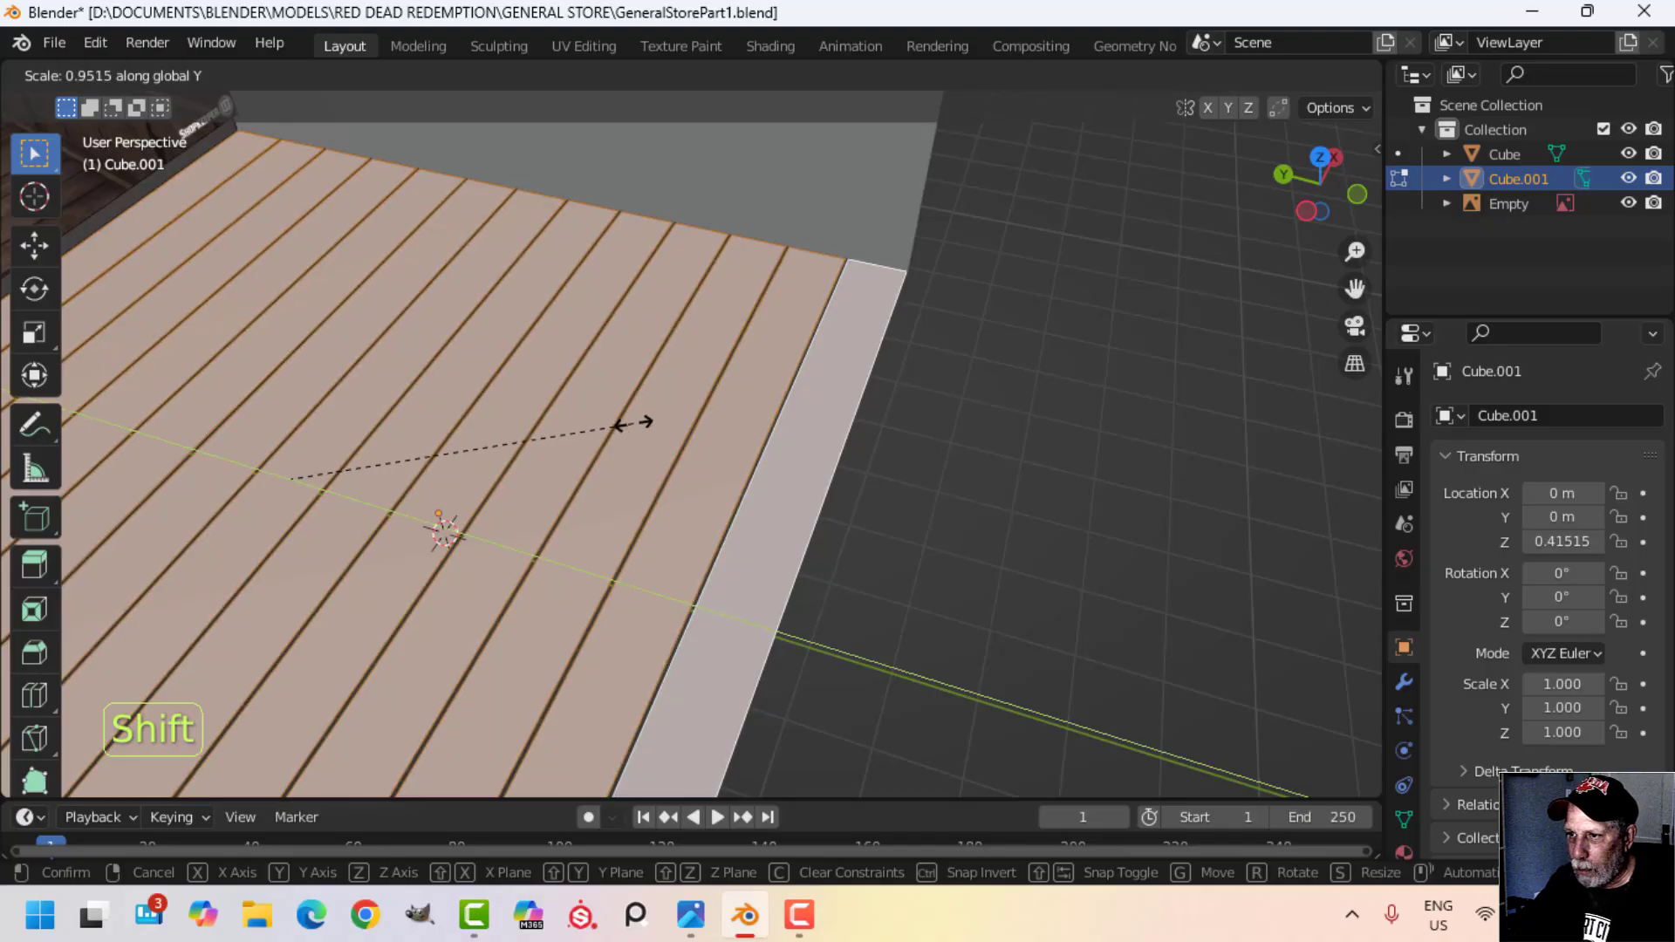
click(690, 411)
middle_drag(823, 393, 663, 345)
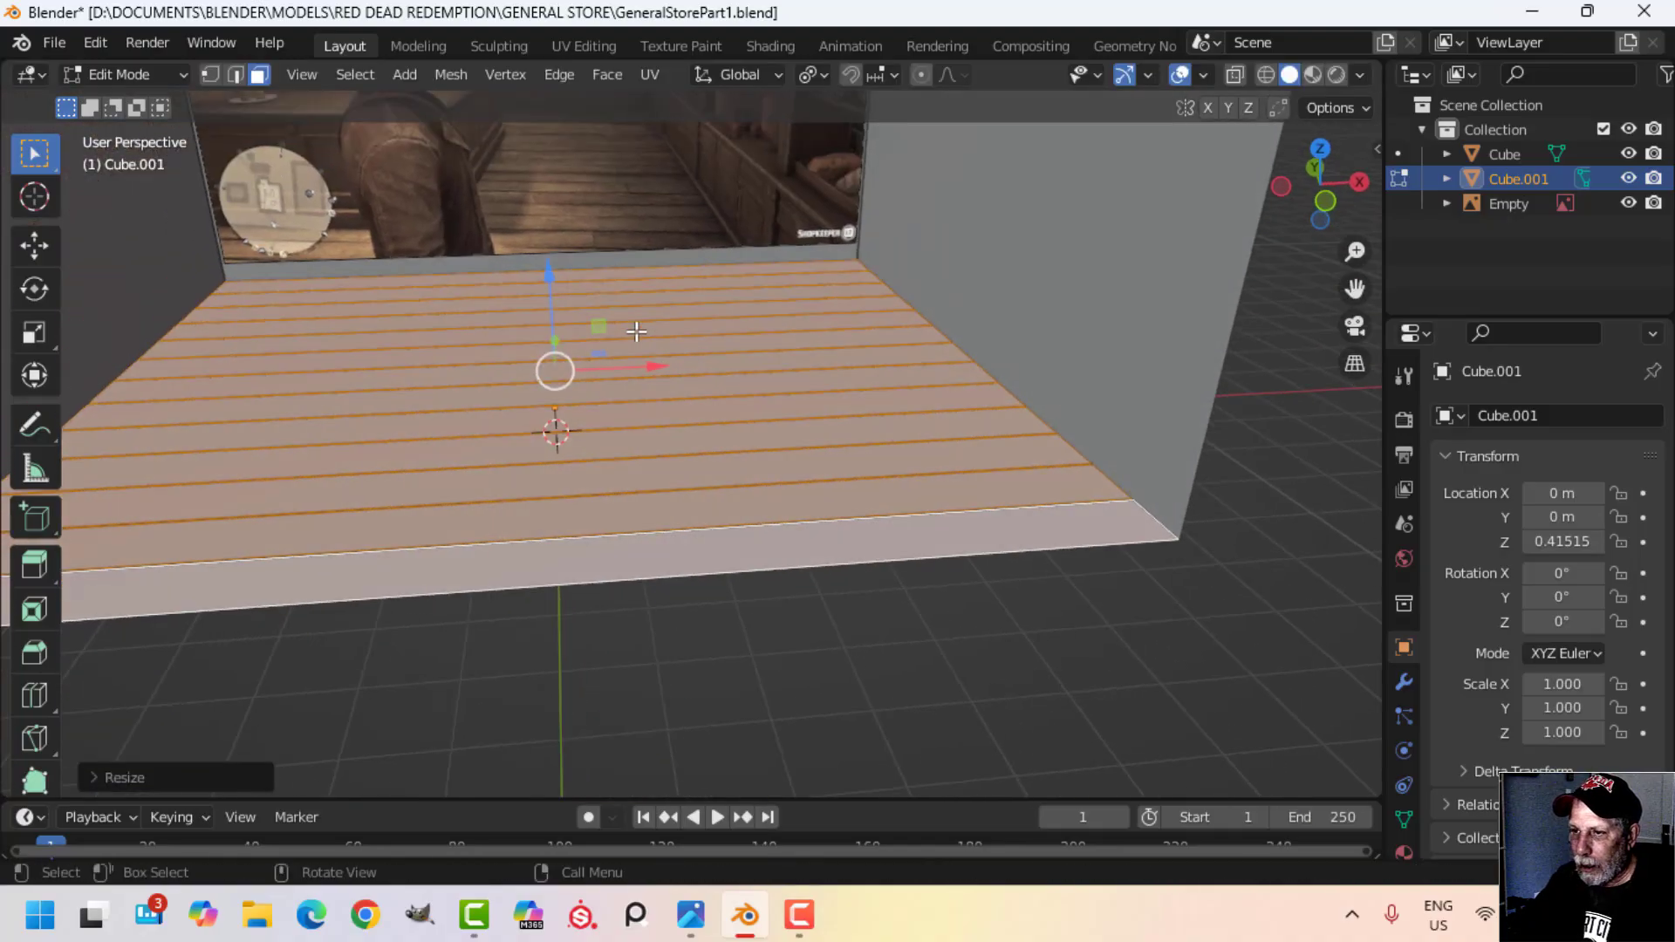
key(Tab)
Step: Add a Solidify modifier to the plank floor and adjust its thickness
middle_drag(811, 392, 908, 460)
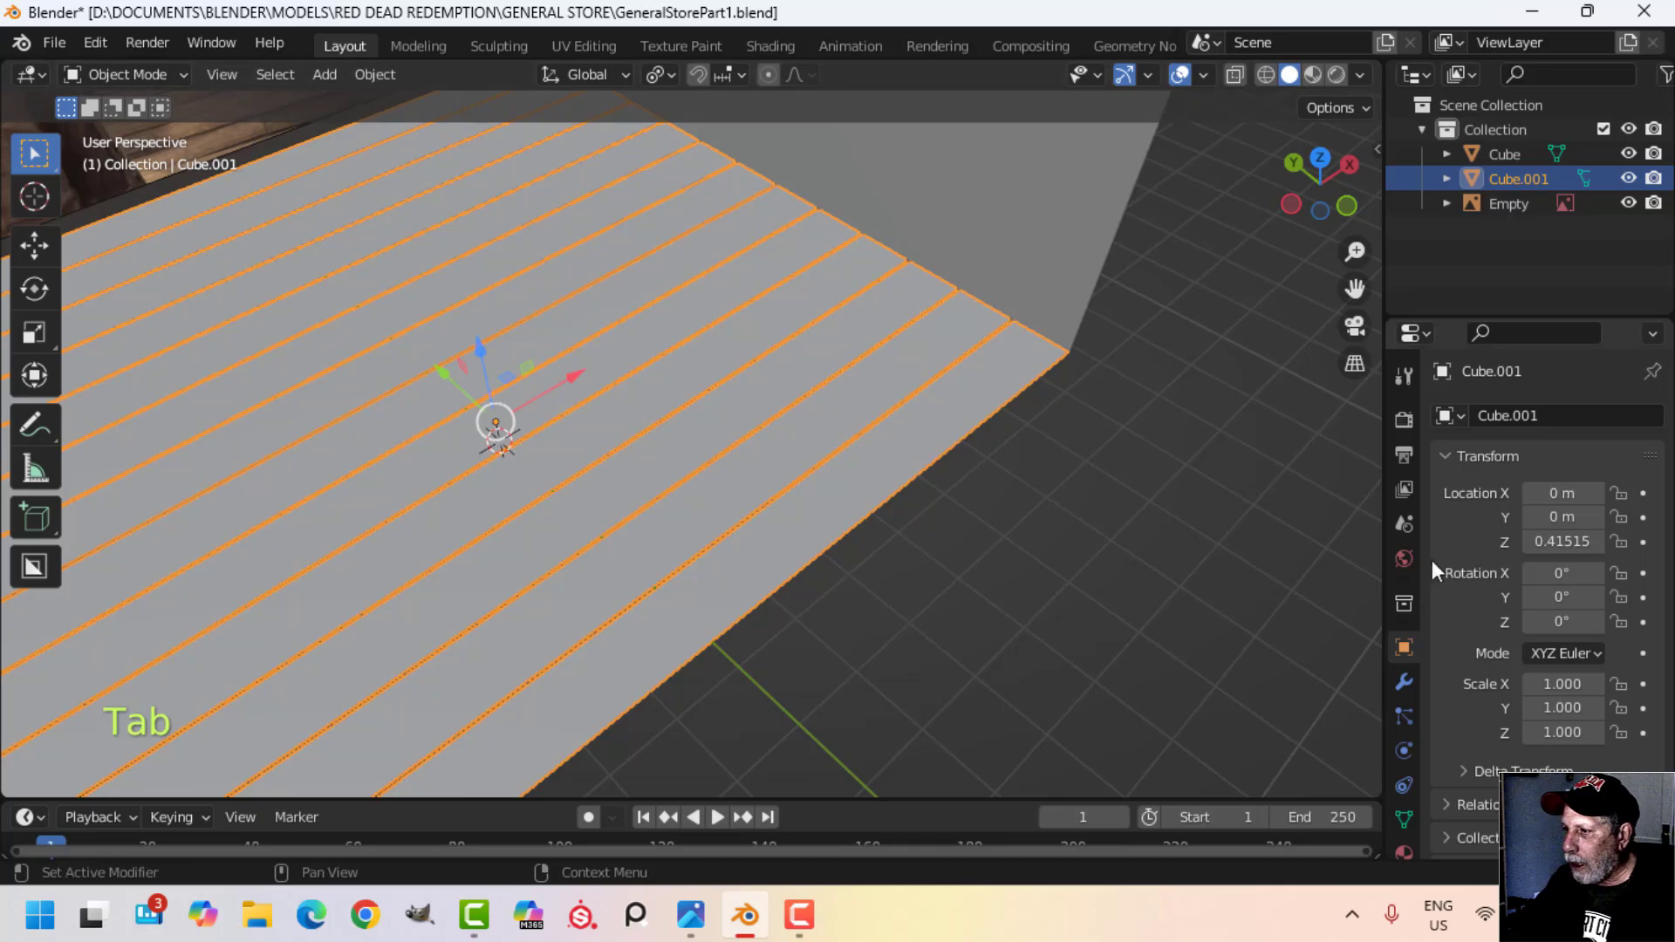
click(1404, 684)
click(1479, 423)
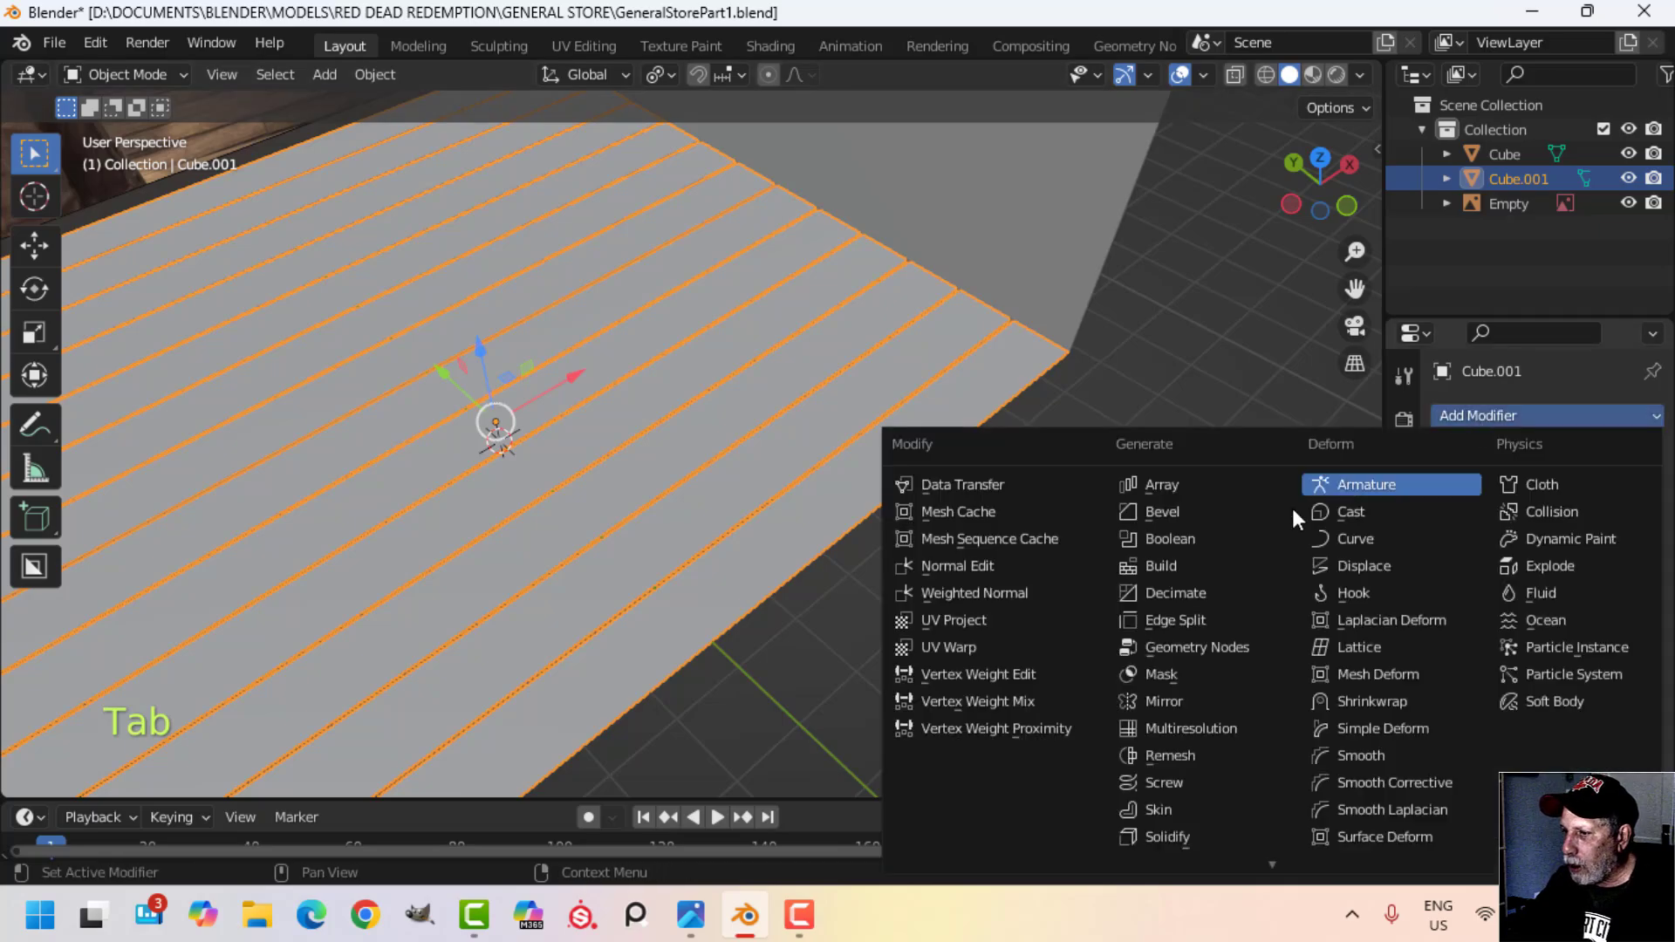
click(1216, 810)
middle_drag(1065, 633, 959, 510)
scroll(1082, 549, up, 2)
shift+middle_drag(1097, 556, 947, 493)
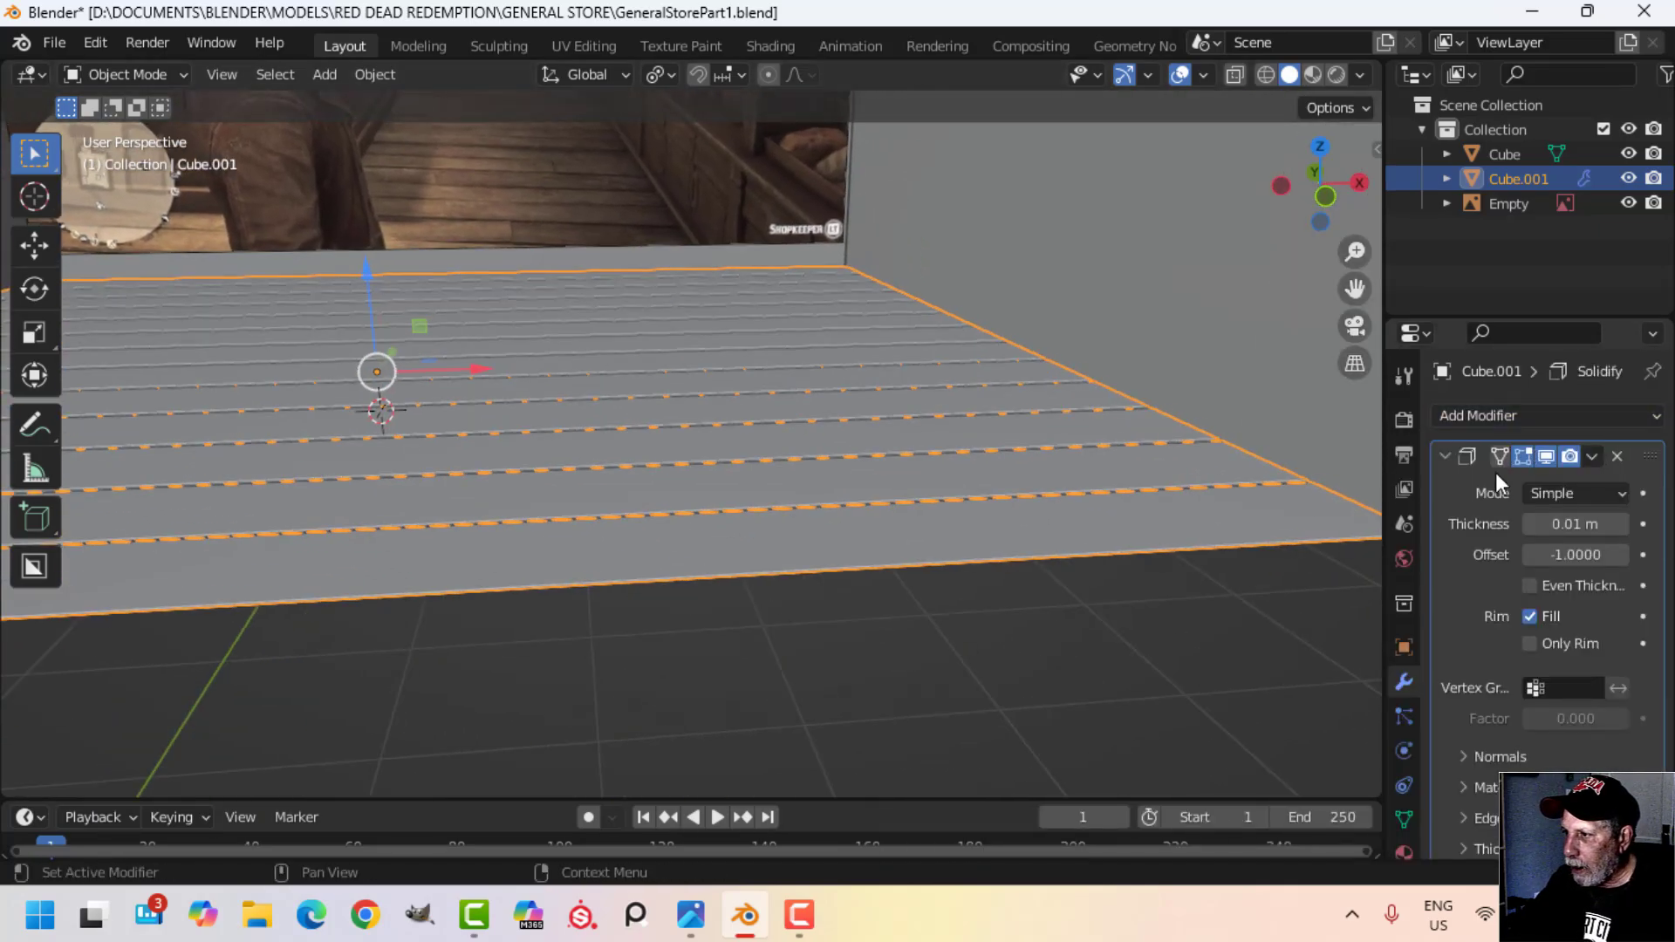
shift+drag(1568, 523, 1470, 523)
middle_drag(1115, 463, 1248, 490)
click(1457, 459)
Step: Add a Bevel modifier to the plank floor with an amount of 0.01 m
click(1473, 413)
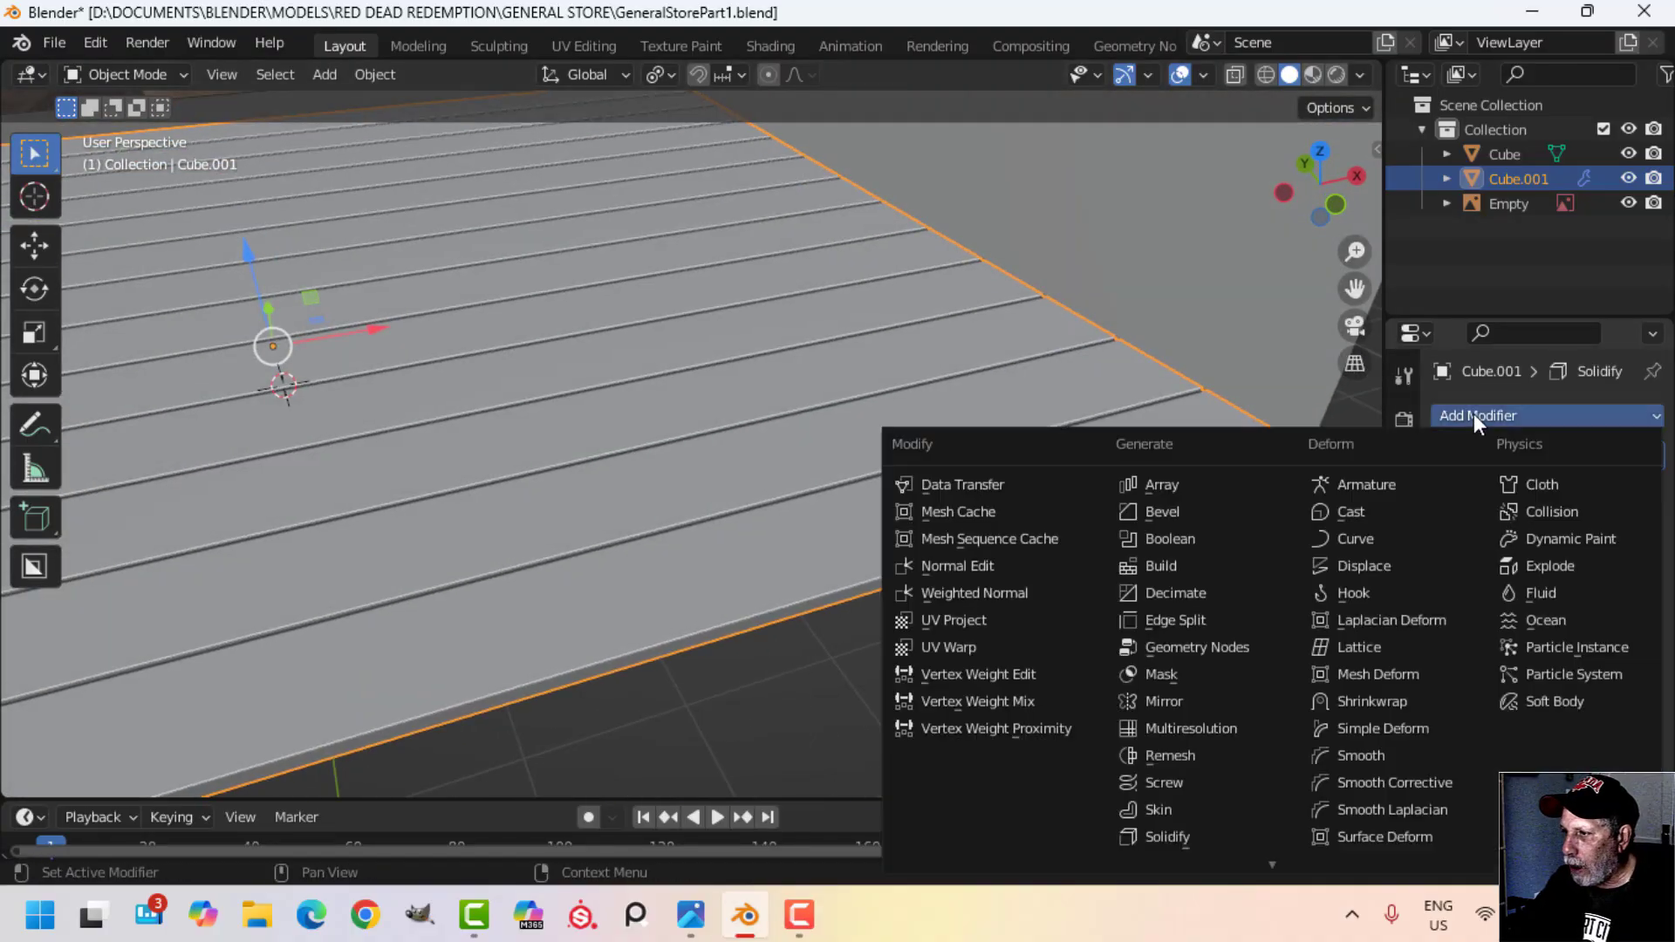
click(1240, 511)
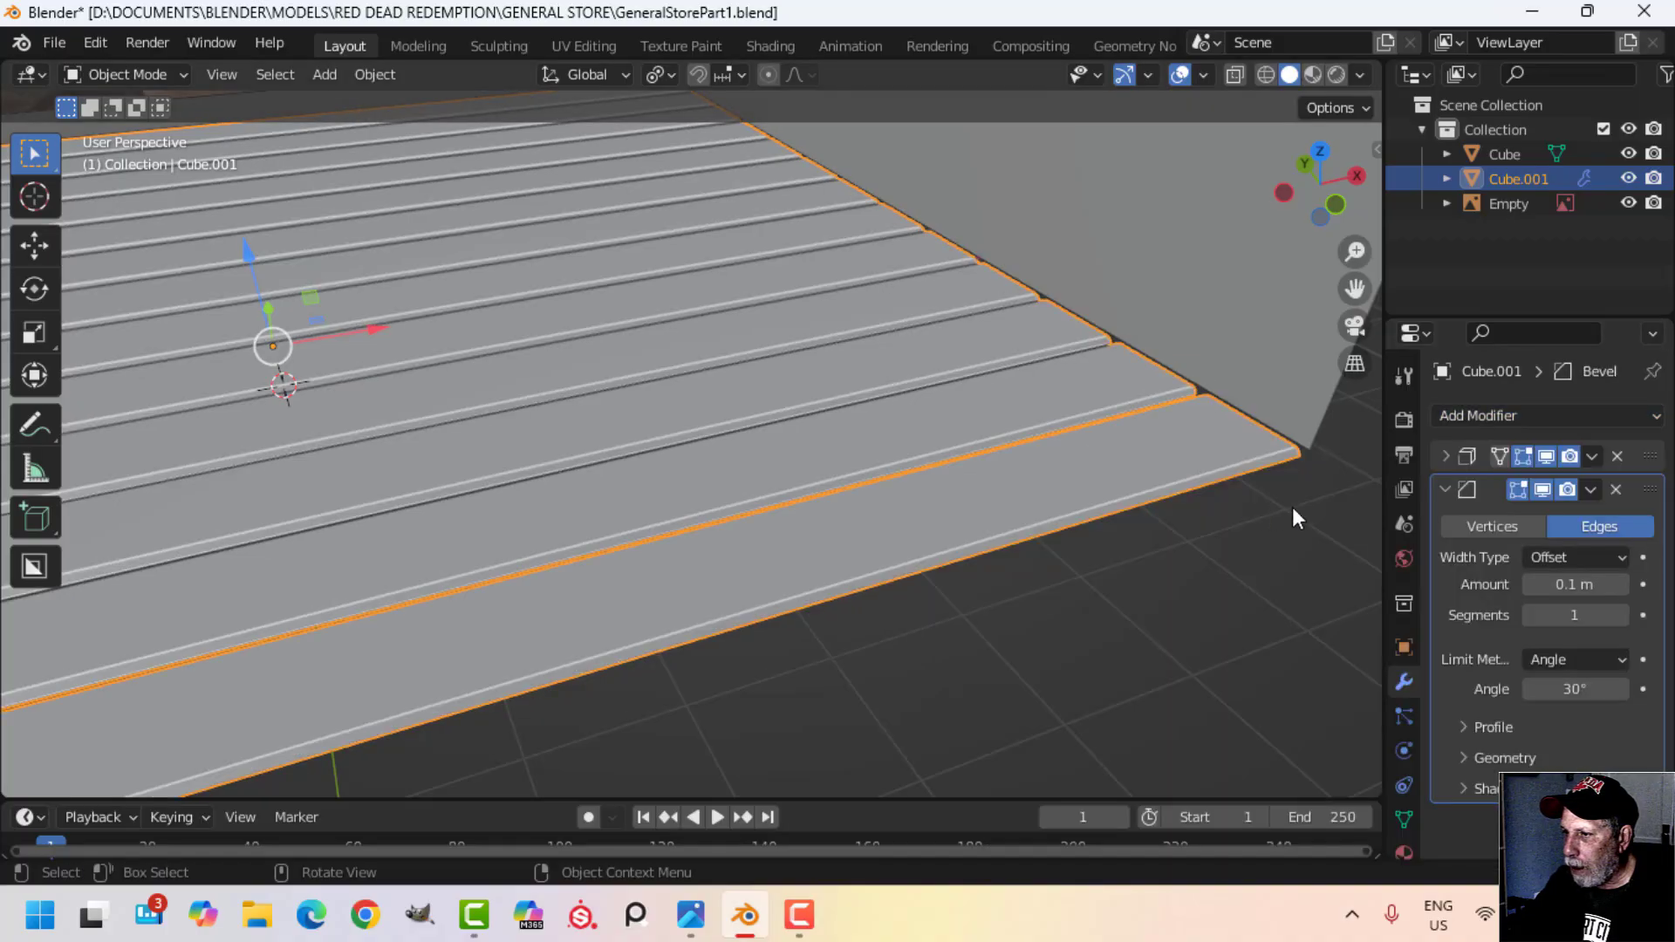
click(1566, 585)
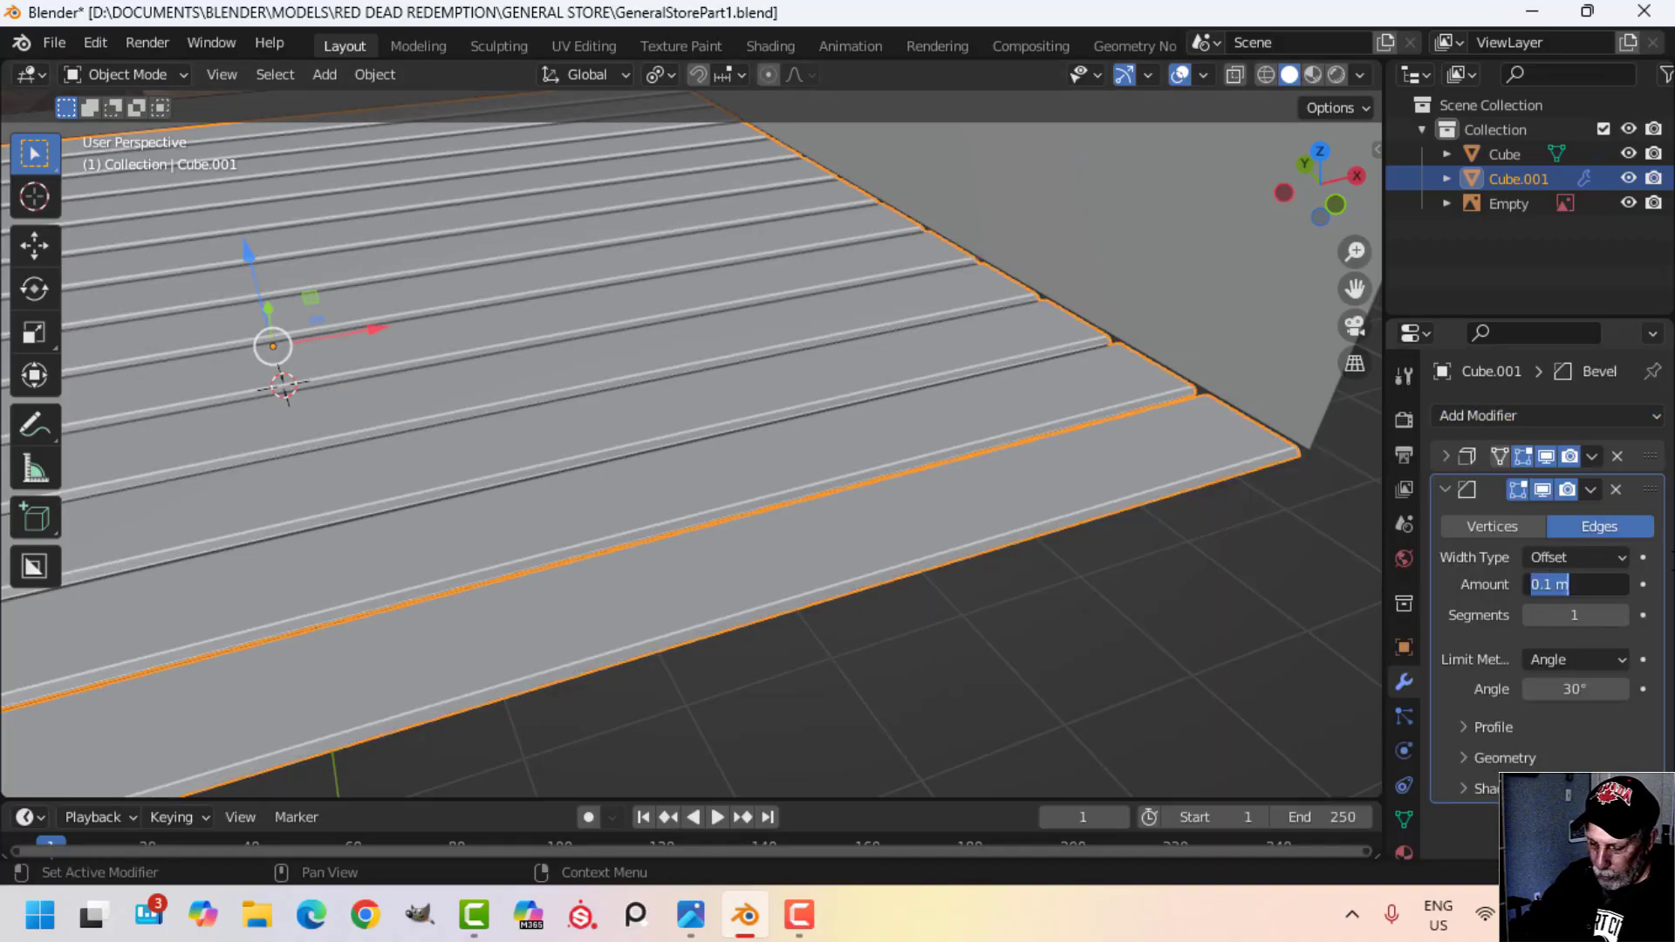
text(0.01)
key(Return)
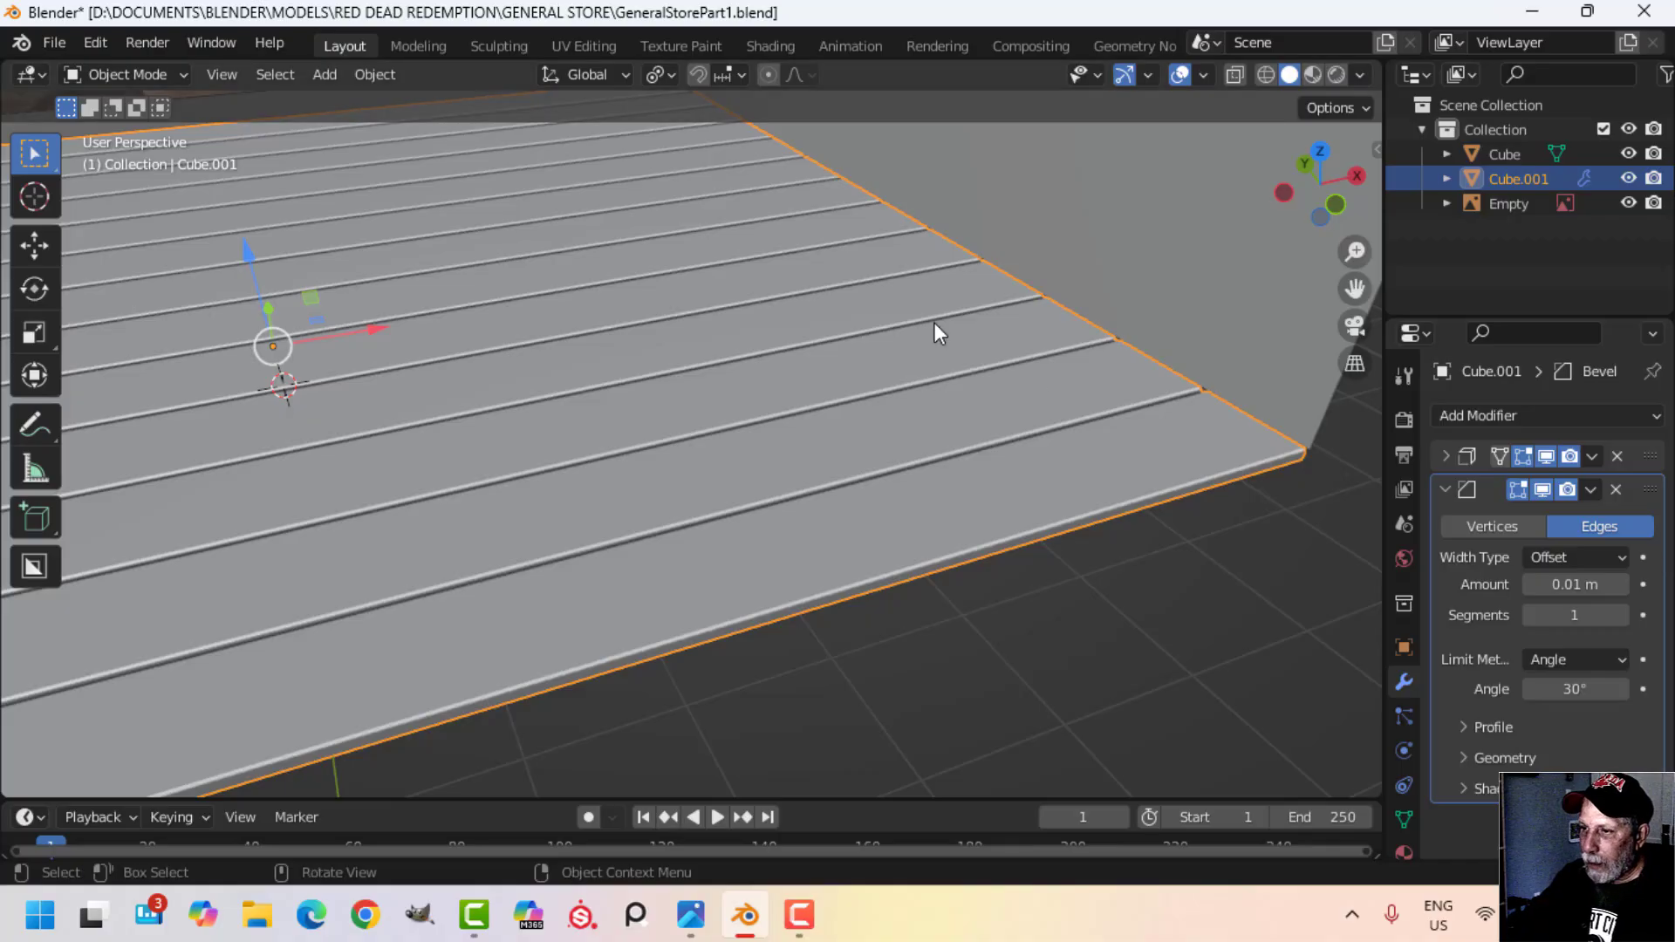
Step: Deselect the floor and examine the beveled planks against the floorboards and counter in the reference image
key(alt+a)
shift+middle_drag(867, 403, 916, 432)
middle_drag(916, 432, 790, 388)
middle_drag(789, 388, 936, 499)
scroll(837, 472, up, 2)
scroll(819, 462, down, 3)
middle_drag(935, 499, 807, 474)
scroll(902, 477, down, 2)
middle_drag(807, 474, 757, 471)
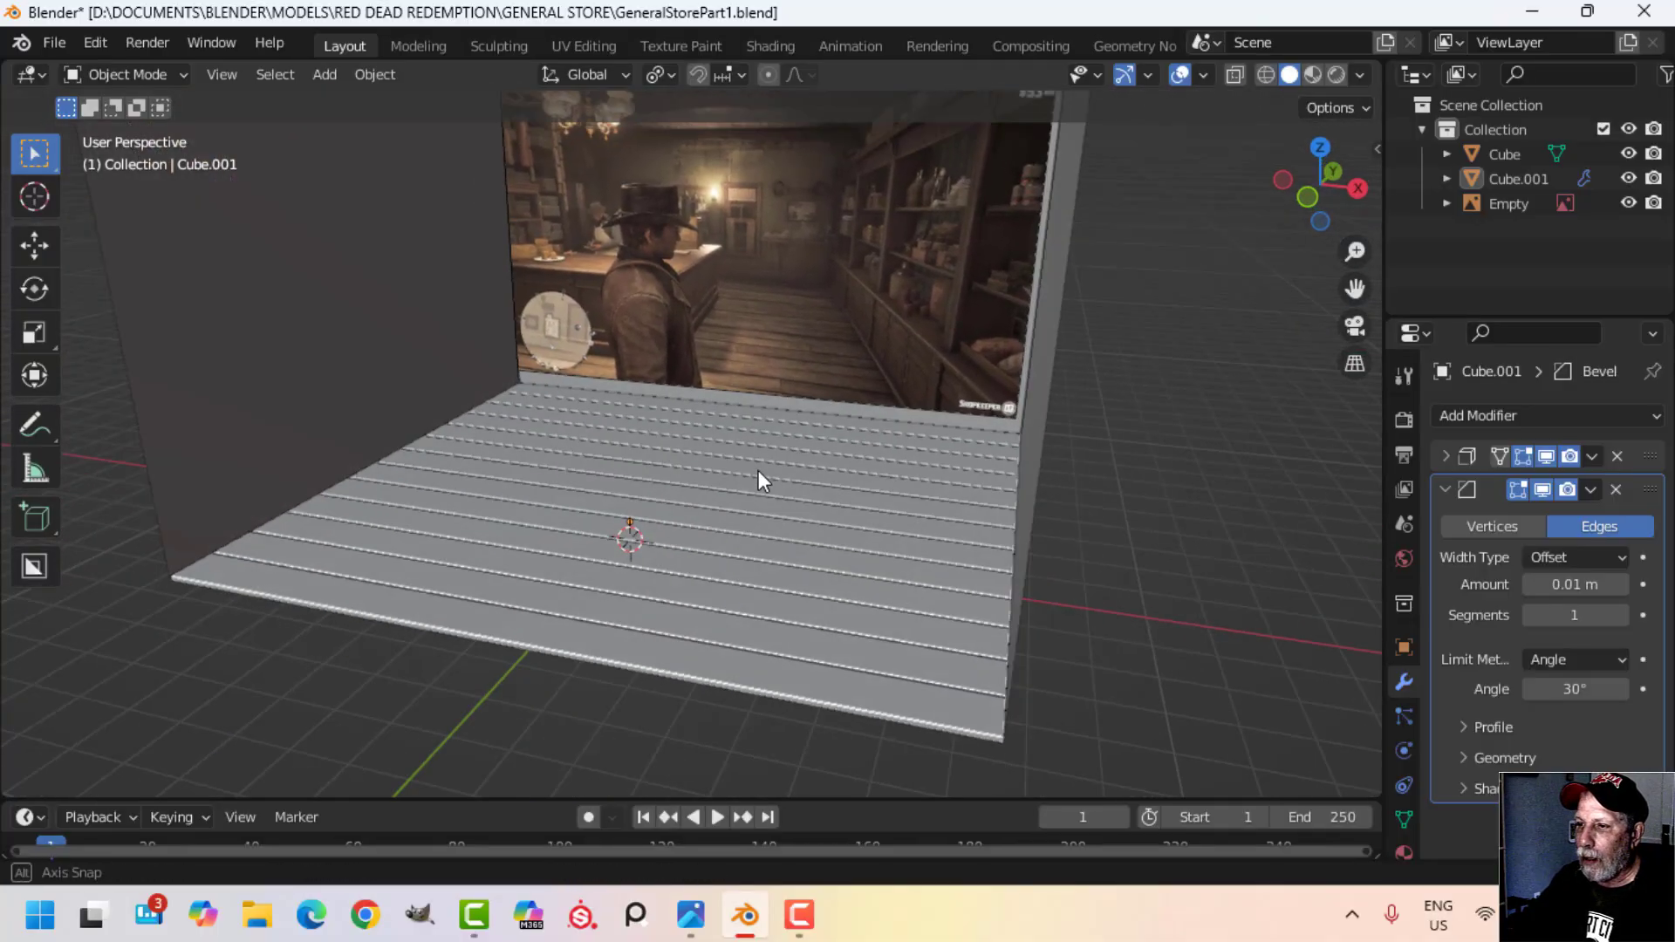
shift+middle_drag(757, 471, 777, 520)
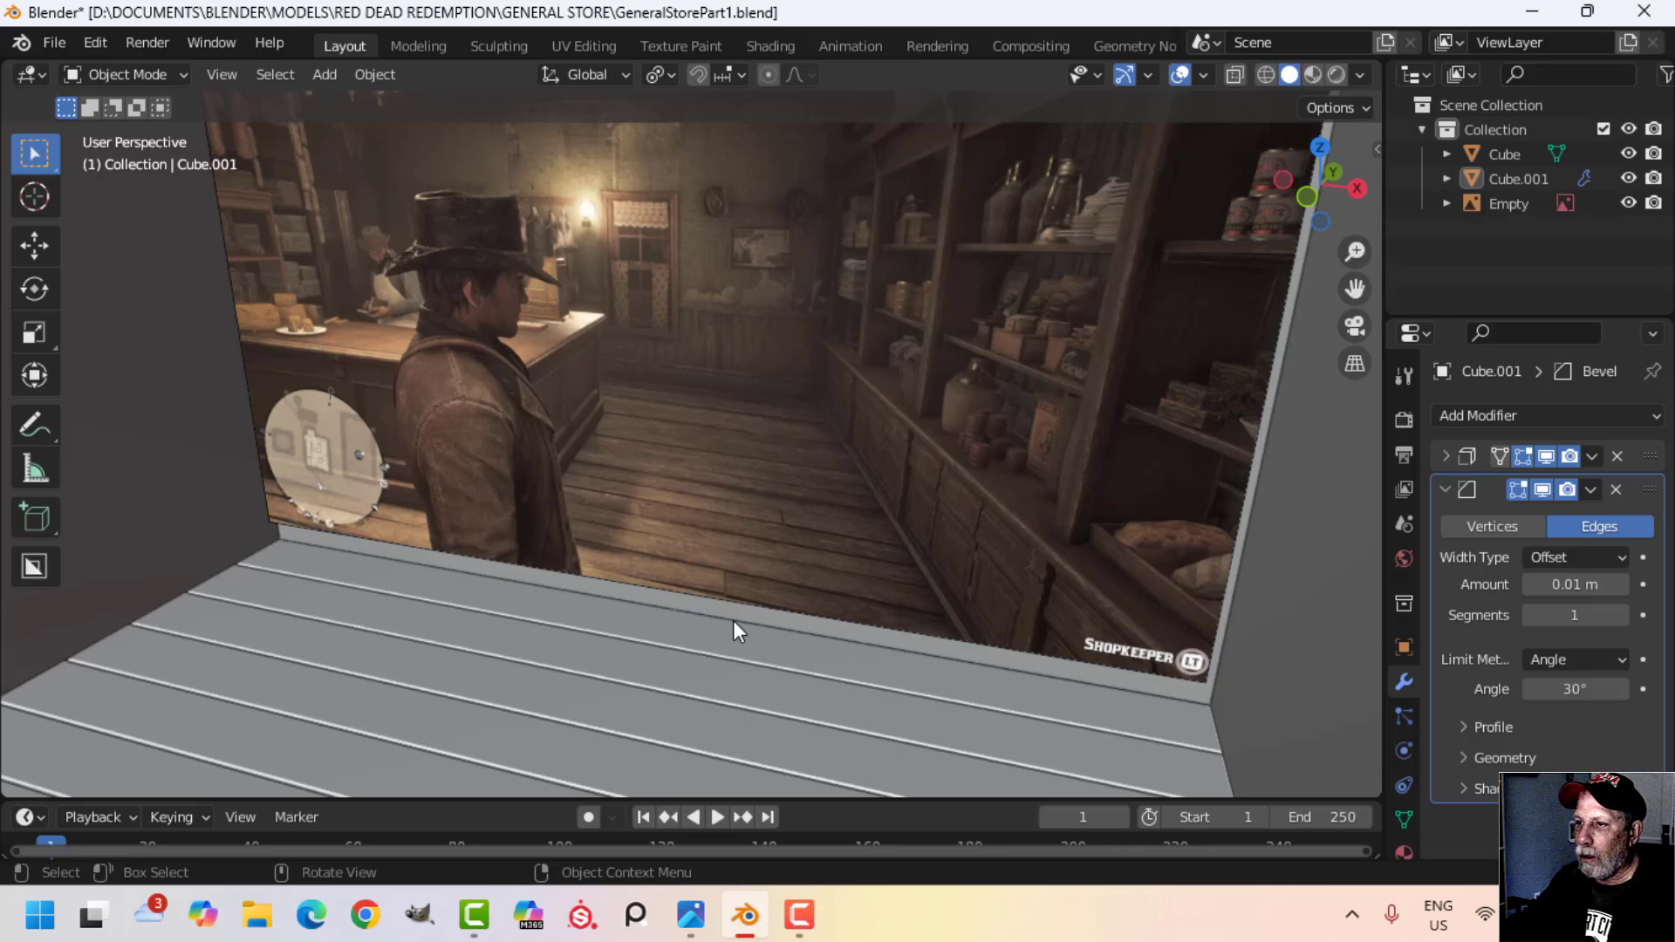
scroll(732, 620, down, 3)
shift+middle_drag(733, 621, 672, 576)
shift+middle_drag(672, 575, 753, 626)
Step: Move the reference image along Y behind the back wall, to about 10.4 m
click(714, 459)
middle_drag(714, 459, 981, 488)
key(g)
key(y)
click(912, 518)
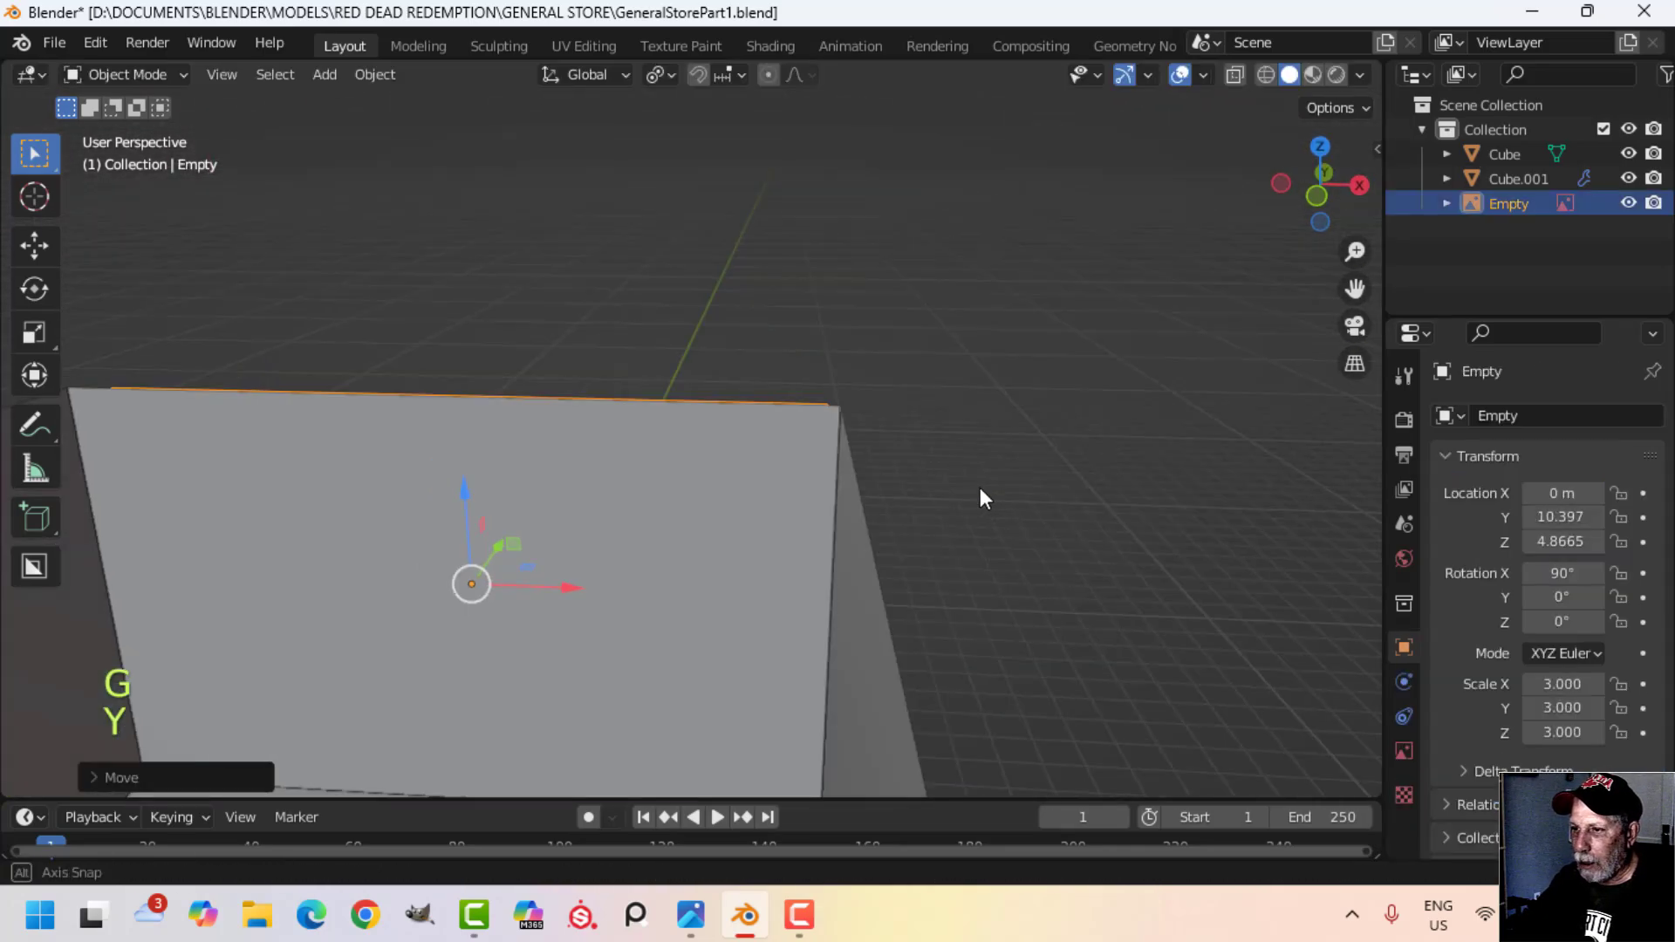
Step: Check the room shell's back wall by selecting its face in Edit Mode, then return to Object Mode
click(630, 548)
scroll(630, 548, down, 3)
shift+middle_drag(630, 548, 711, 449)
key(Tab)
key(3)
click(887, 505)
scroll(818, 537, down, 2)
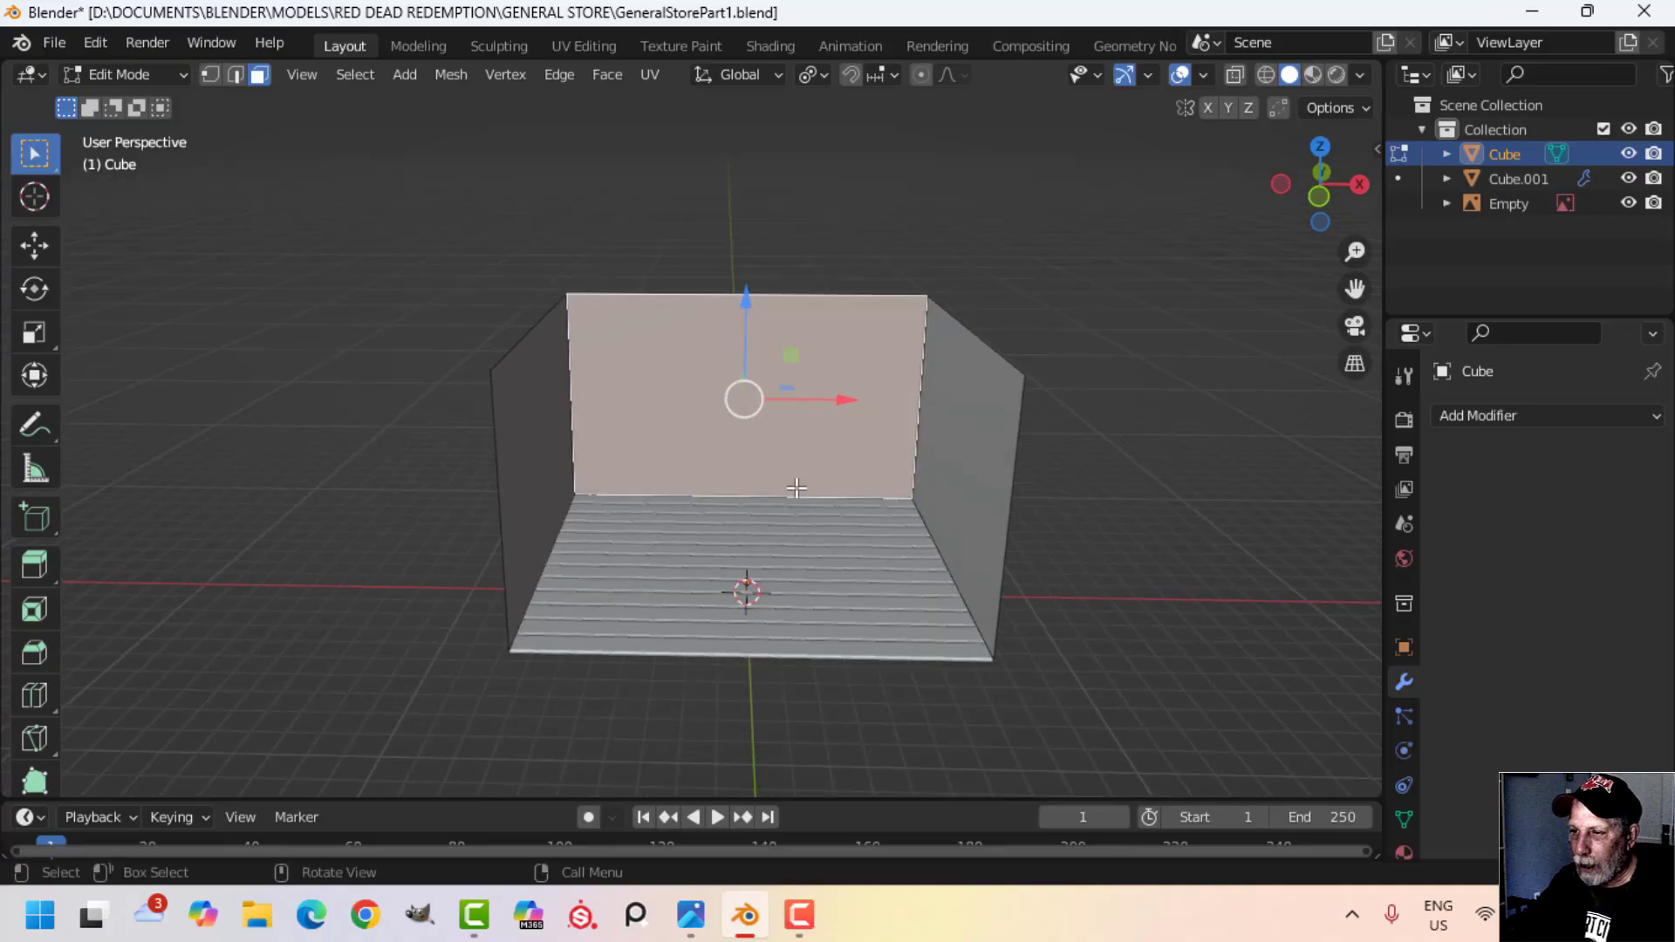
key(Tab)
scroll(924, 494, up, 4)
scroll(838, 471, down, 4)
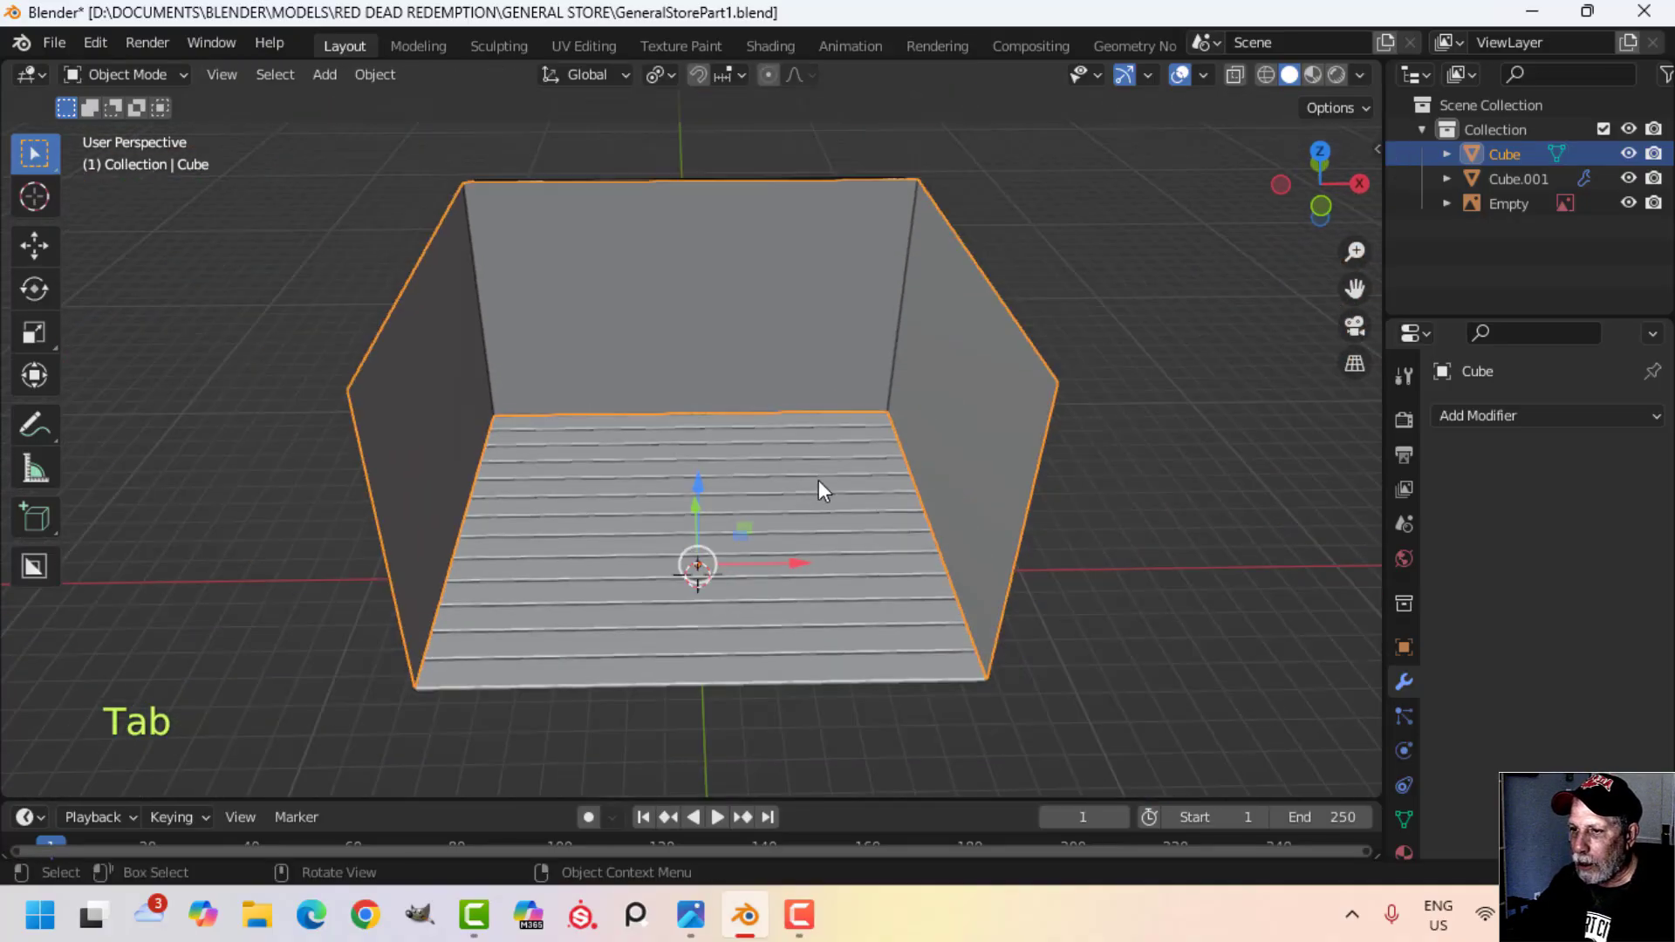
Step: Move the reference image along Y to just in front of the back wall, at about 8.91 m, and deselect it
middle_drag(823, 486, 1103, 447)
click(1051, 398)
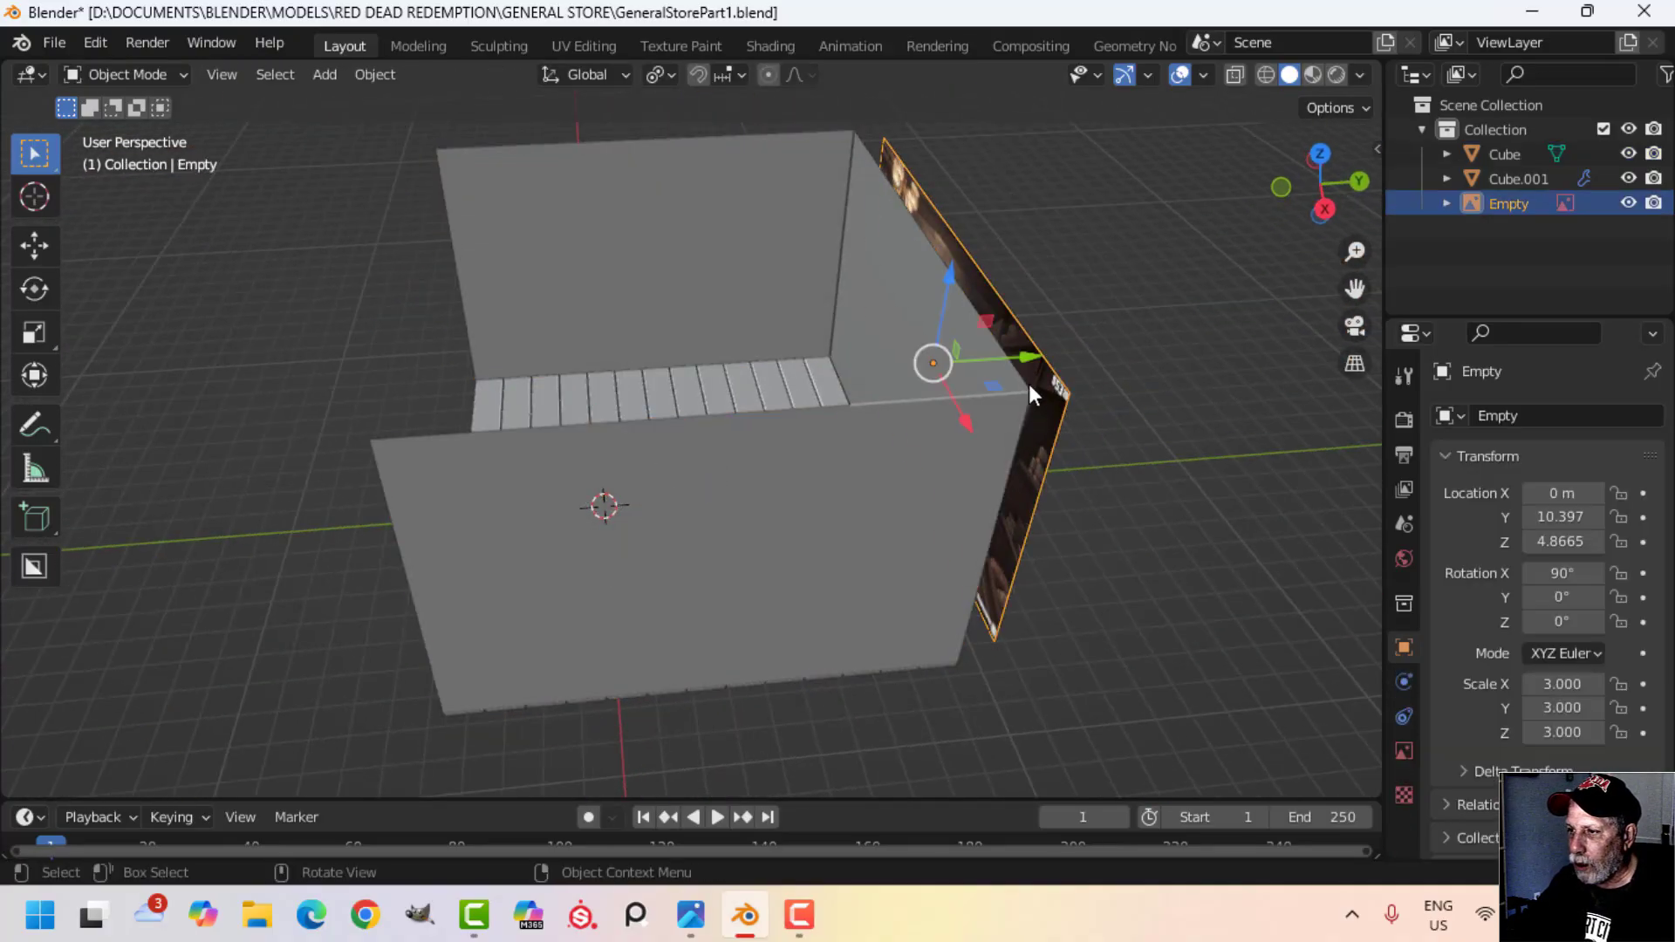
key(g)
key(y)
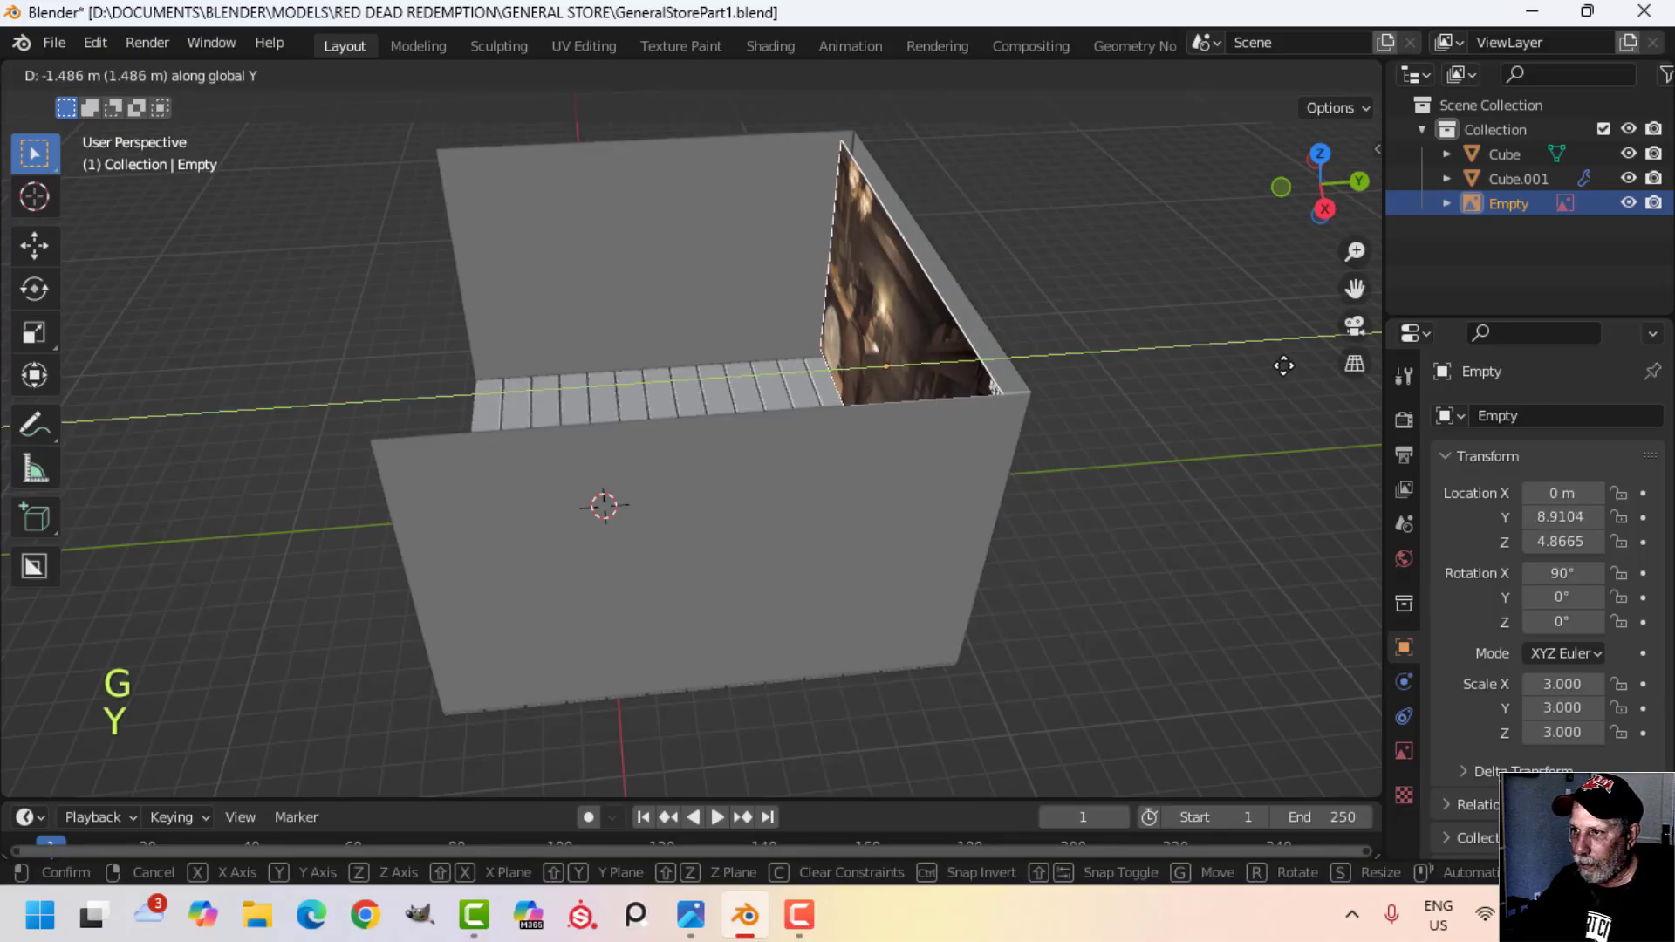
click(1285, 364)
middle_drag(838, 419, 1108, 452)
scroll(956, 475, up, 4)
key(alt+a)
shift+middle_drag(882, 605, 865, 415)
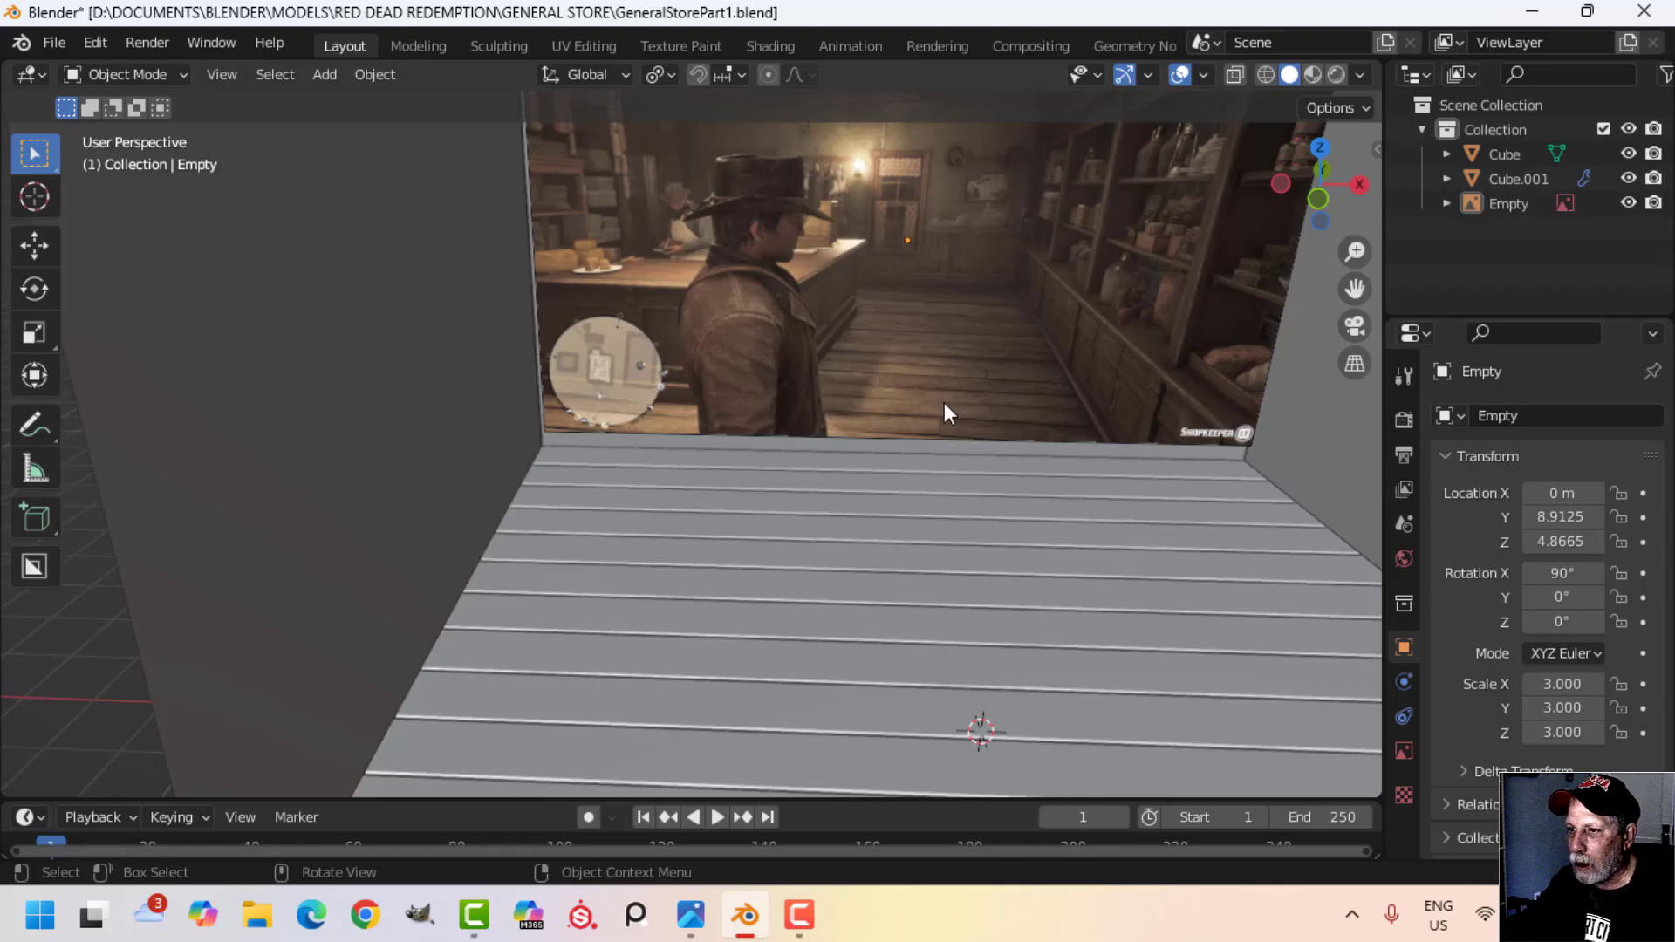
Step: Duplicate the room's left wall face, shift the copy along X into the room, and separate it into its own object
scroll(902, 627, down, 2)
shift+middle_drag(902, 626, 838, 543)
middle_drag(872, 450, 628, 389)
click(665, 456)
key(Tab)
middle_drag(666, 456, 717, 431)
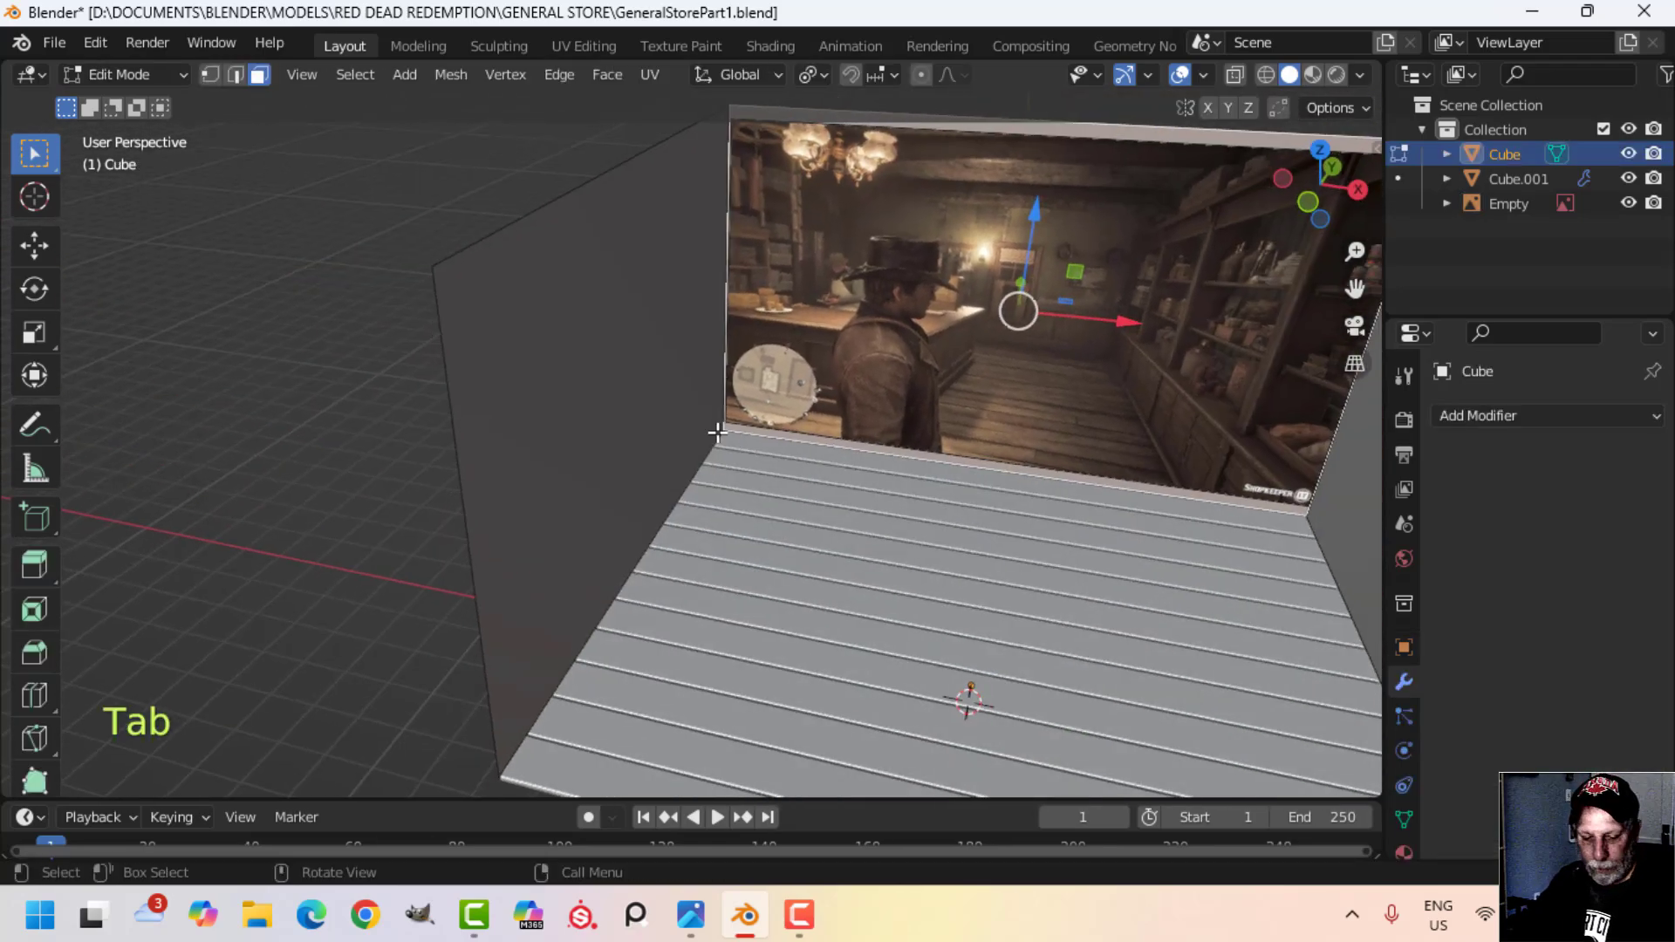
click(645, 388)
middle_drag(644, 388, 861, 479)
key(shift+d)
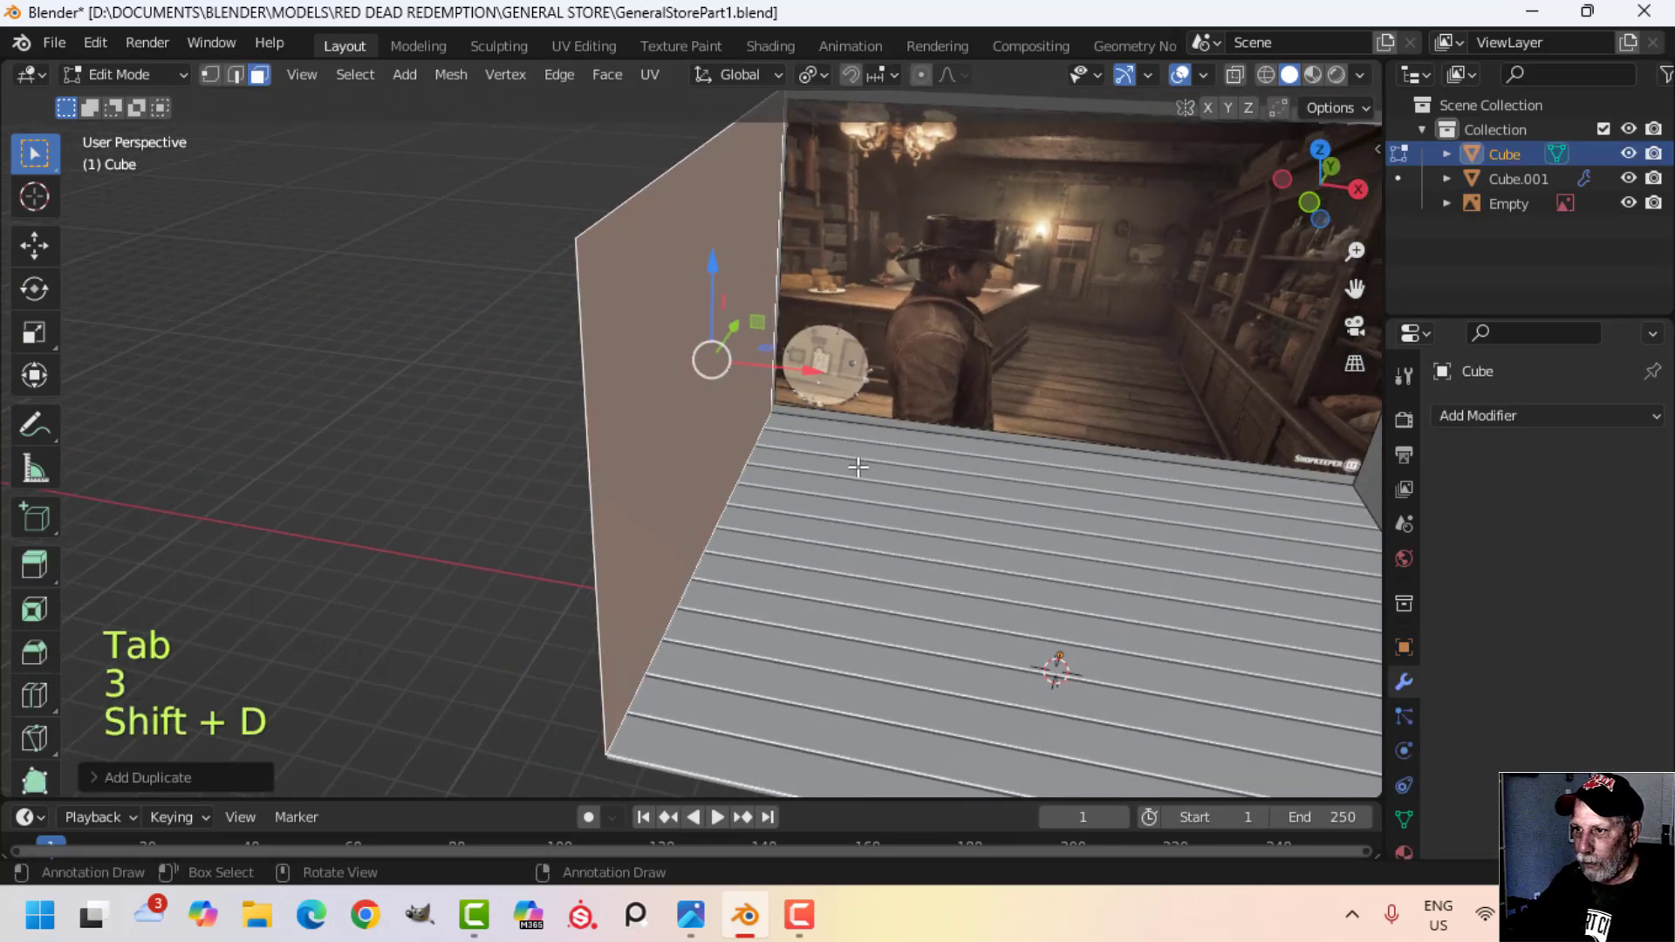
drag(805, 373, 1001, 389)
key(p)
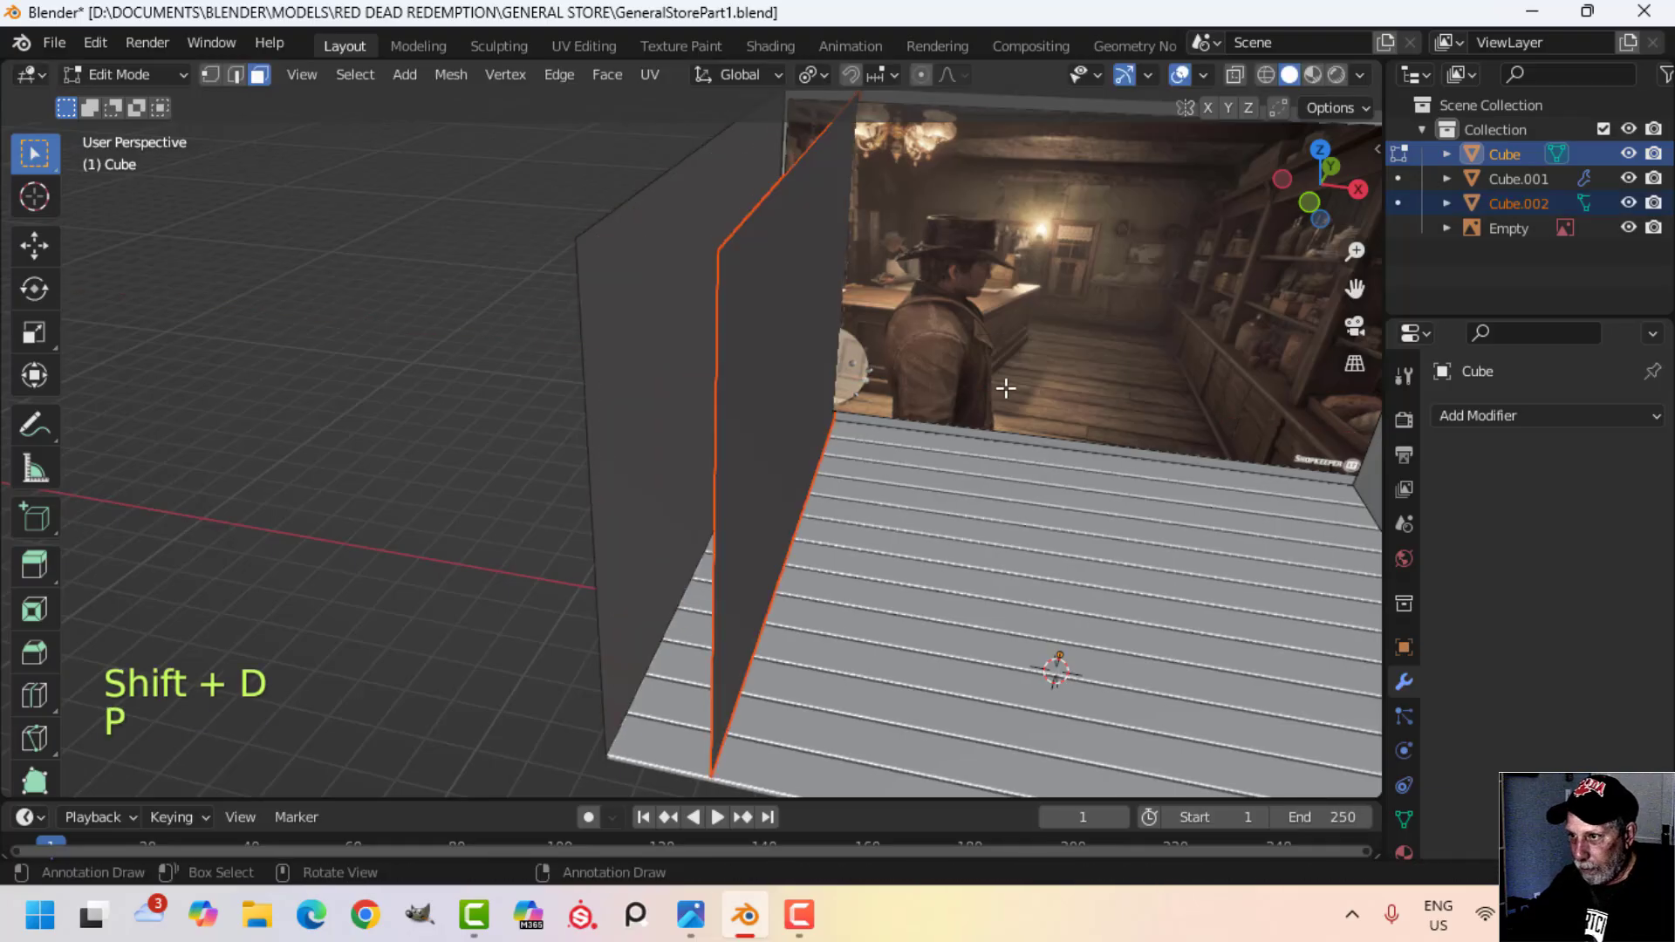
Step: Open the separated wall panel in Edit Mode and rotate its whole mesh 90 degrees about Y to lie flat
click(836, 316)
key(Tab)
click(824, 306)
key(Tab)
key(a)
middle_drag(917, 410, 938, 404)
key(r)
key(9)
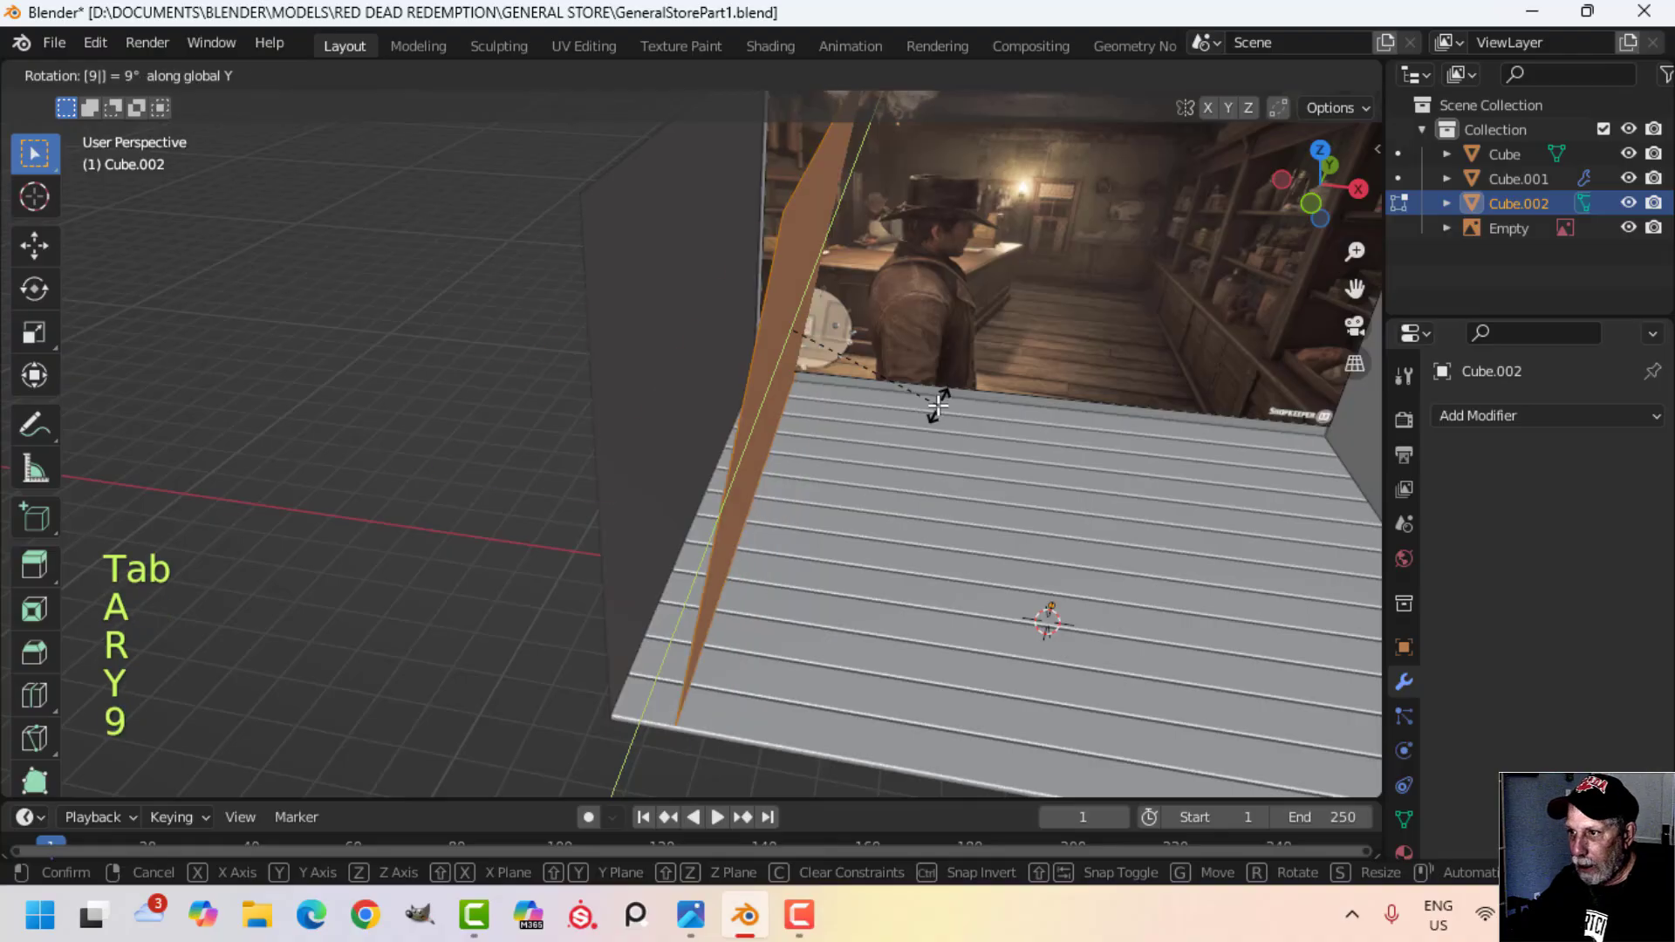
key(0)
click(934, 410)
Step: Fit the flat panel along X against the left wall and set its height along Z as the counter top
drag(860, 354, 1012, 373)
middle_drag(1012, 373, 1098, 398)
drag(1098, 398, 973, 386)
middle_drag(973, 385, 827, 349)
drag(789, 288, 799, 326)
shift+middle_drag(829, 412, 909, 377)
shift+middle_drag(916, 377, 929, 328)
Step: Extrude the counter top panel down about 3.2 m to the floor to form a solid counter block, then deselect it
key(e)
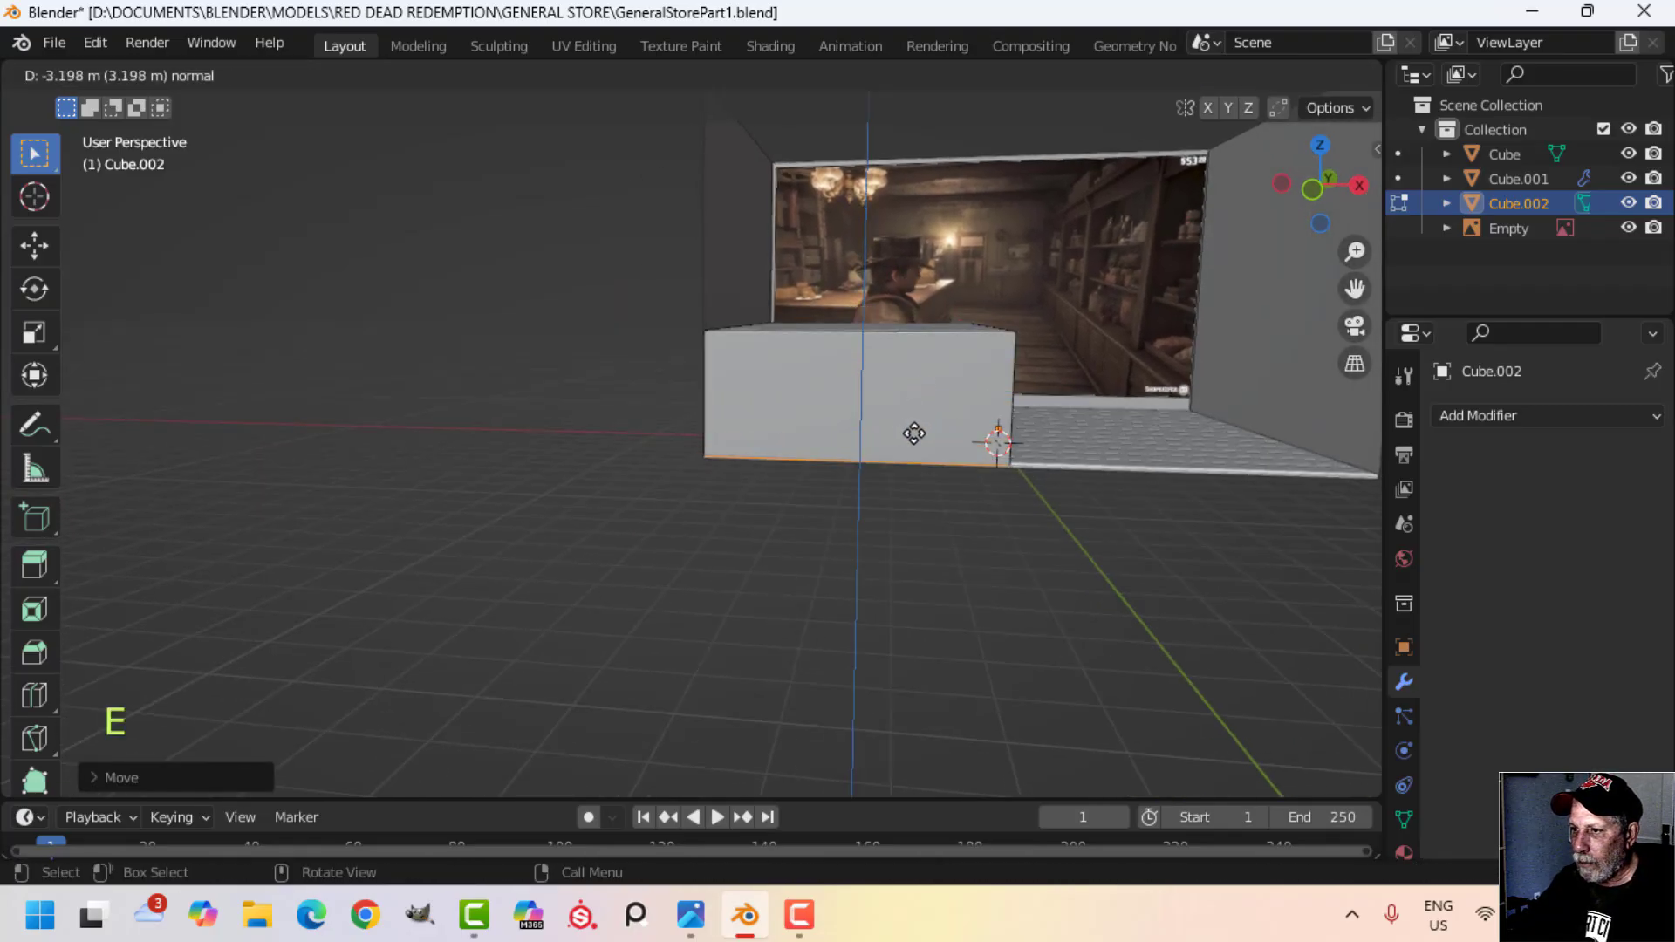
click(914, 434)
mouse_move(907, 423)
middle_down()
mouse_move(901, 561)
mouse_move(931, 434)
mouse_move(951, 462)
mouse_move(882, 463)
mouse_move(899, 401)
middle_up()
scroll(903, 397, down, 3)
shift+middle_drag(907, 393, 1081, 419)
key(alt+a)
scroll(964, 328, up, 4)
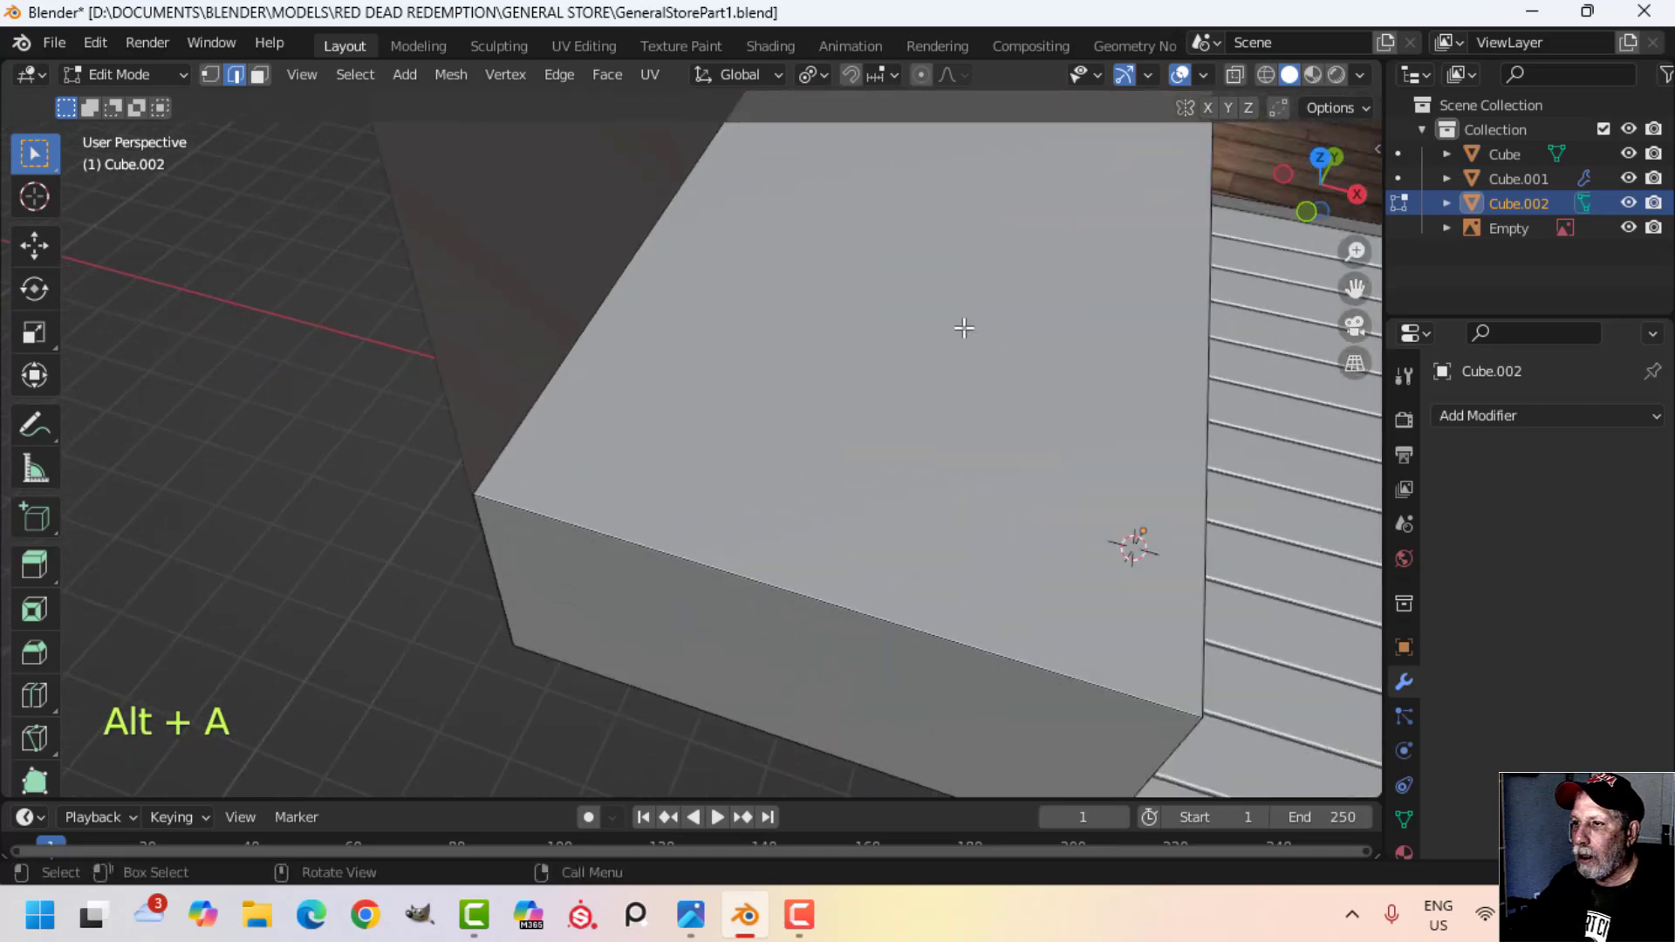
Step: Add a lengthwise loop cut along the counter block and shift it slightly along X to set the counter's front depth
shift+middle_drag(964, 328, 1039, 404)
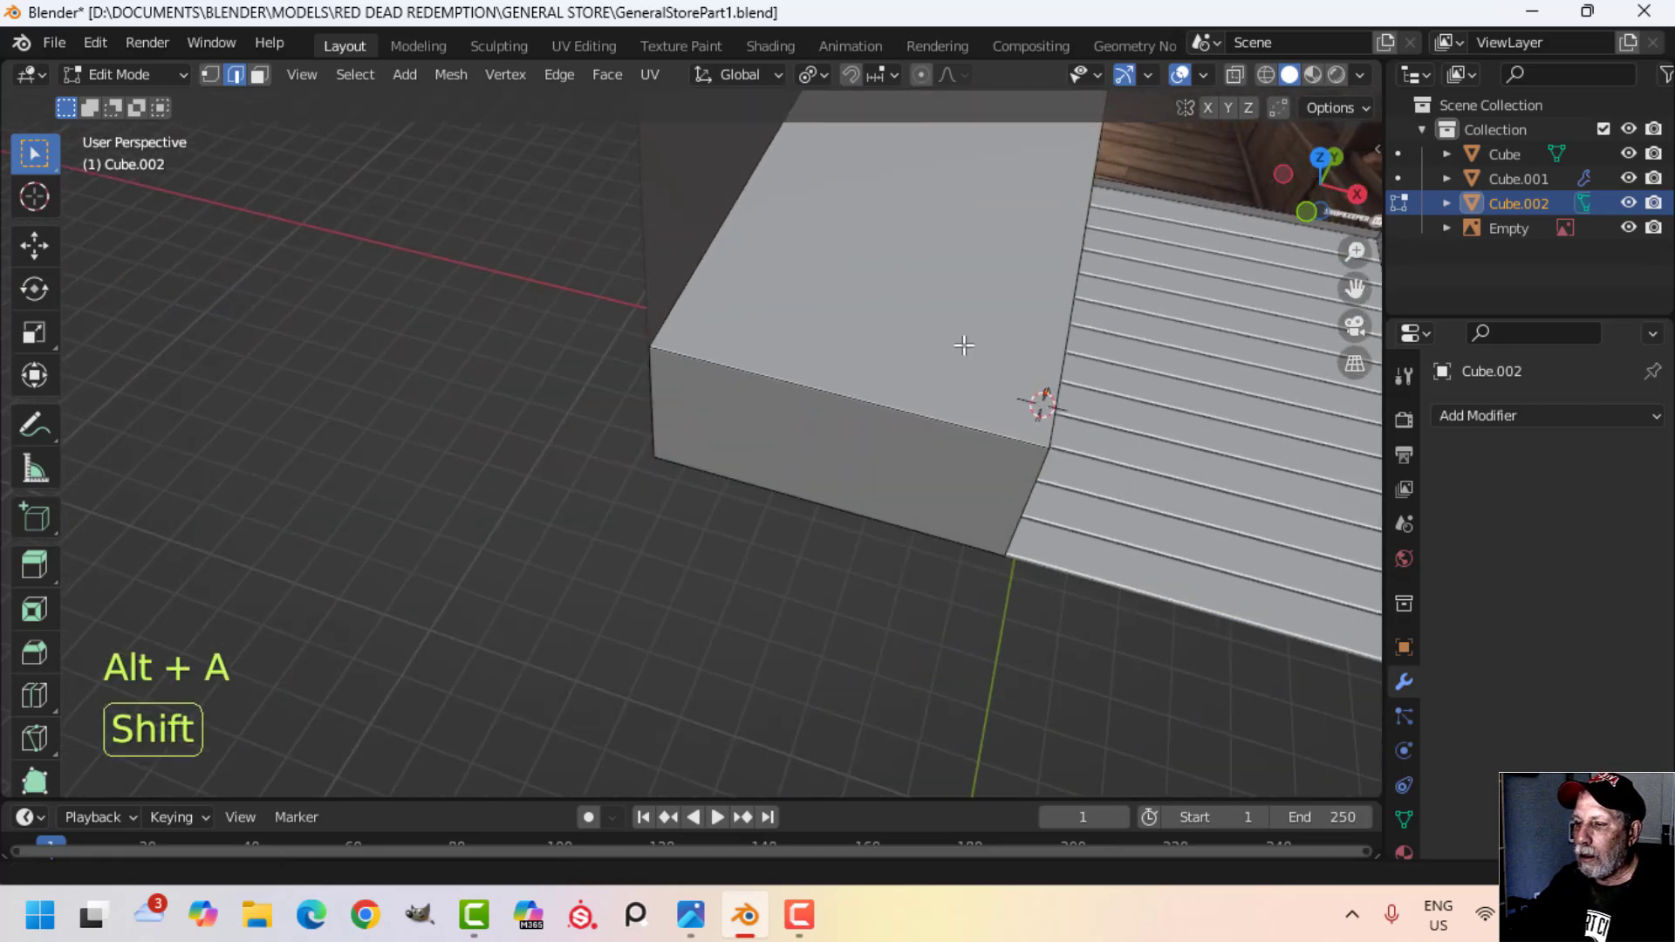
click(868, 409)
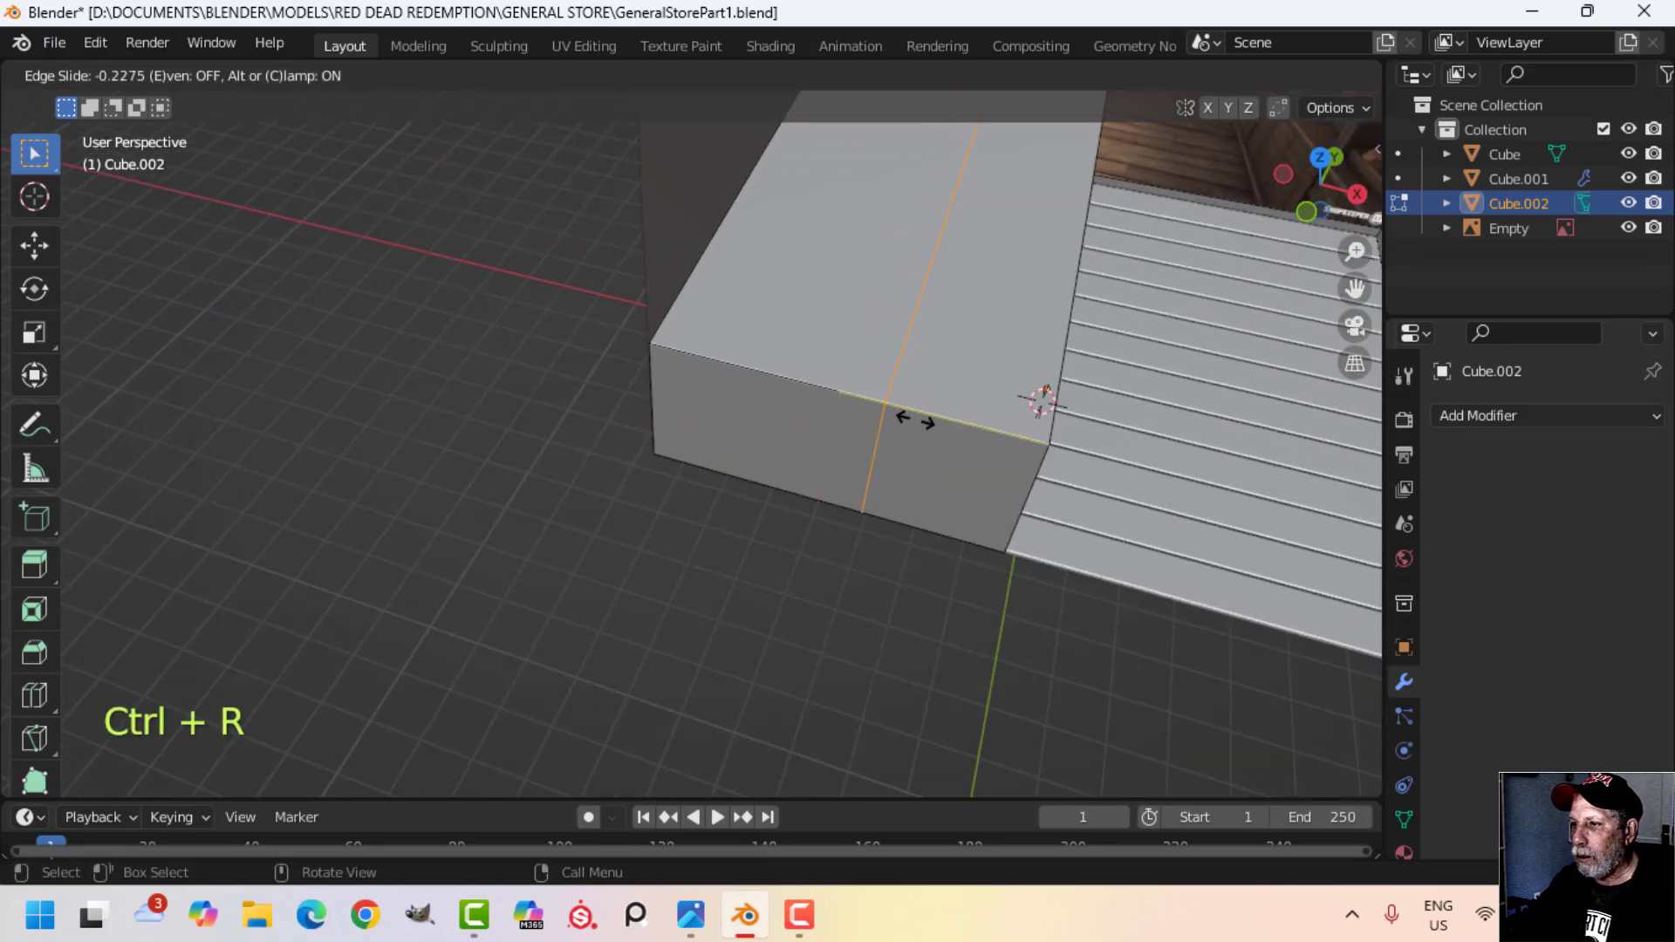
click(964, 424)
middle_drag(1054, 396, 1075, 495)
drag(1084, 495, 1076, 491)
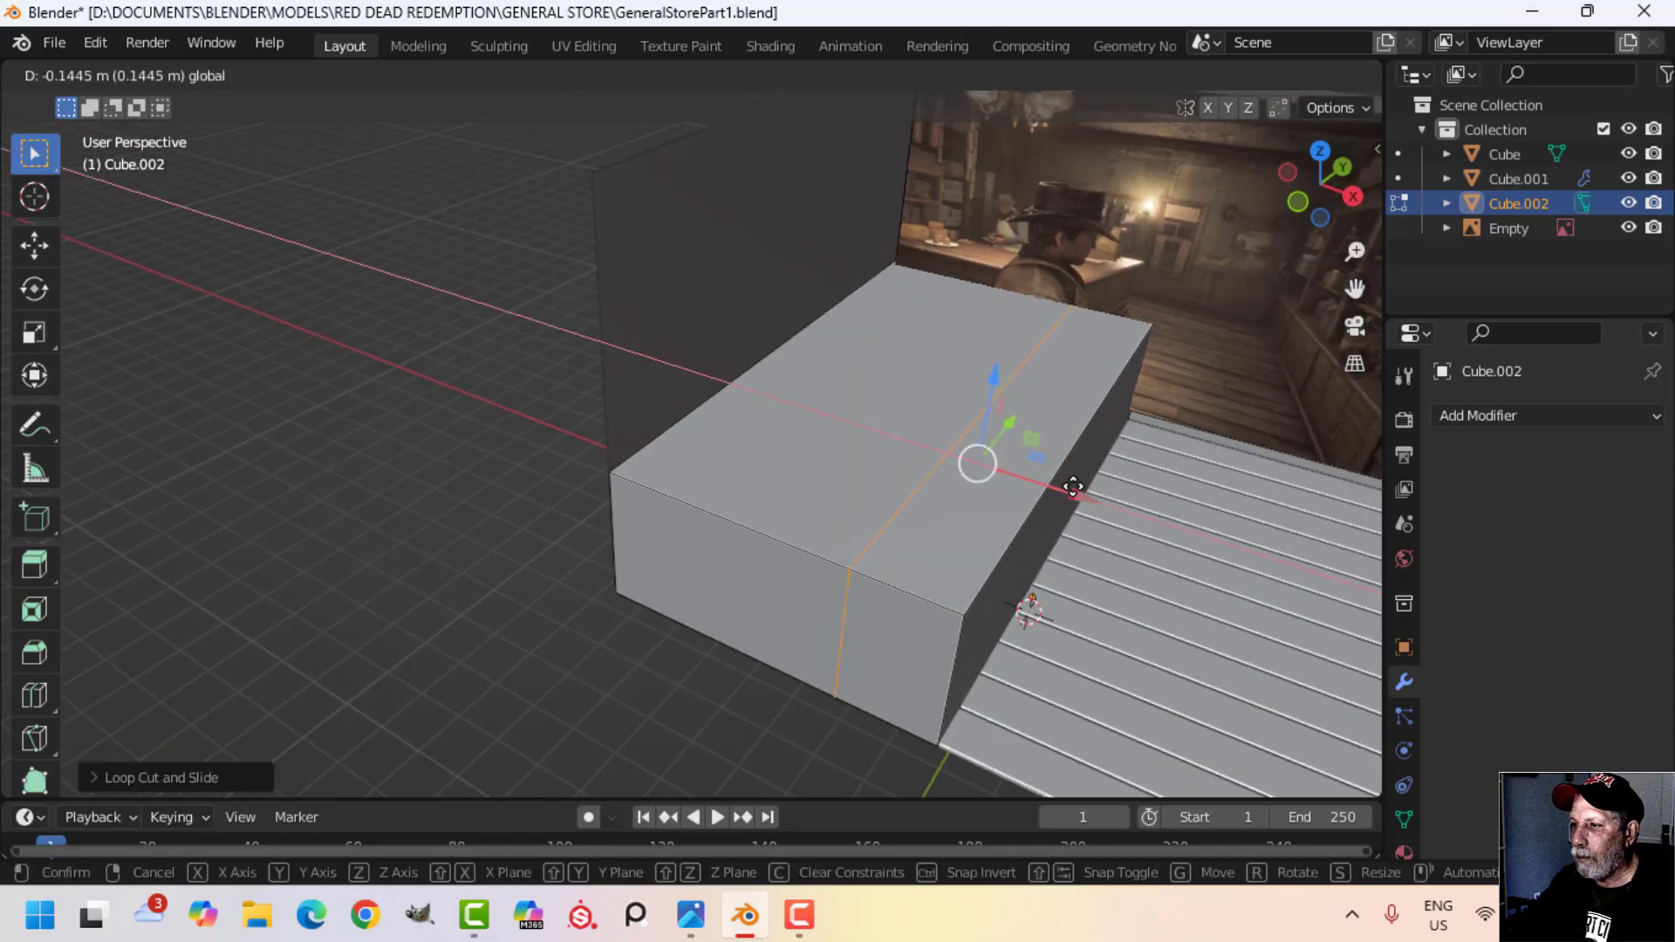
Step: Add a crosswise loop cut to the counter block and slide it towards the near end to set the short leg's width
middle_drag(1091, 497, 986, 524)
shift+middle_drag(837, 573, 876, 446)
middle_drag(877, 447, 848, 468)
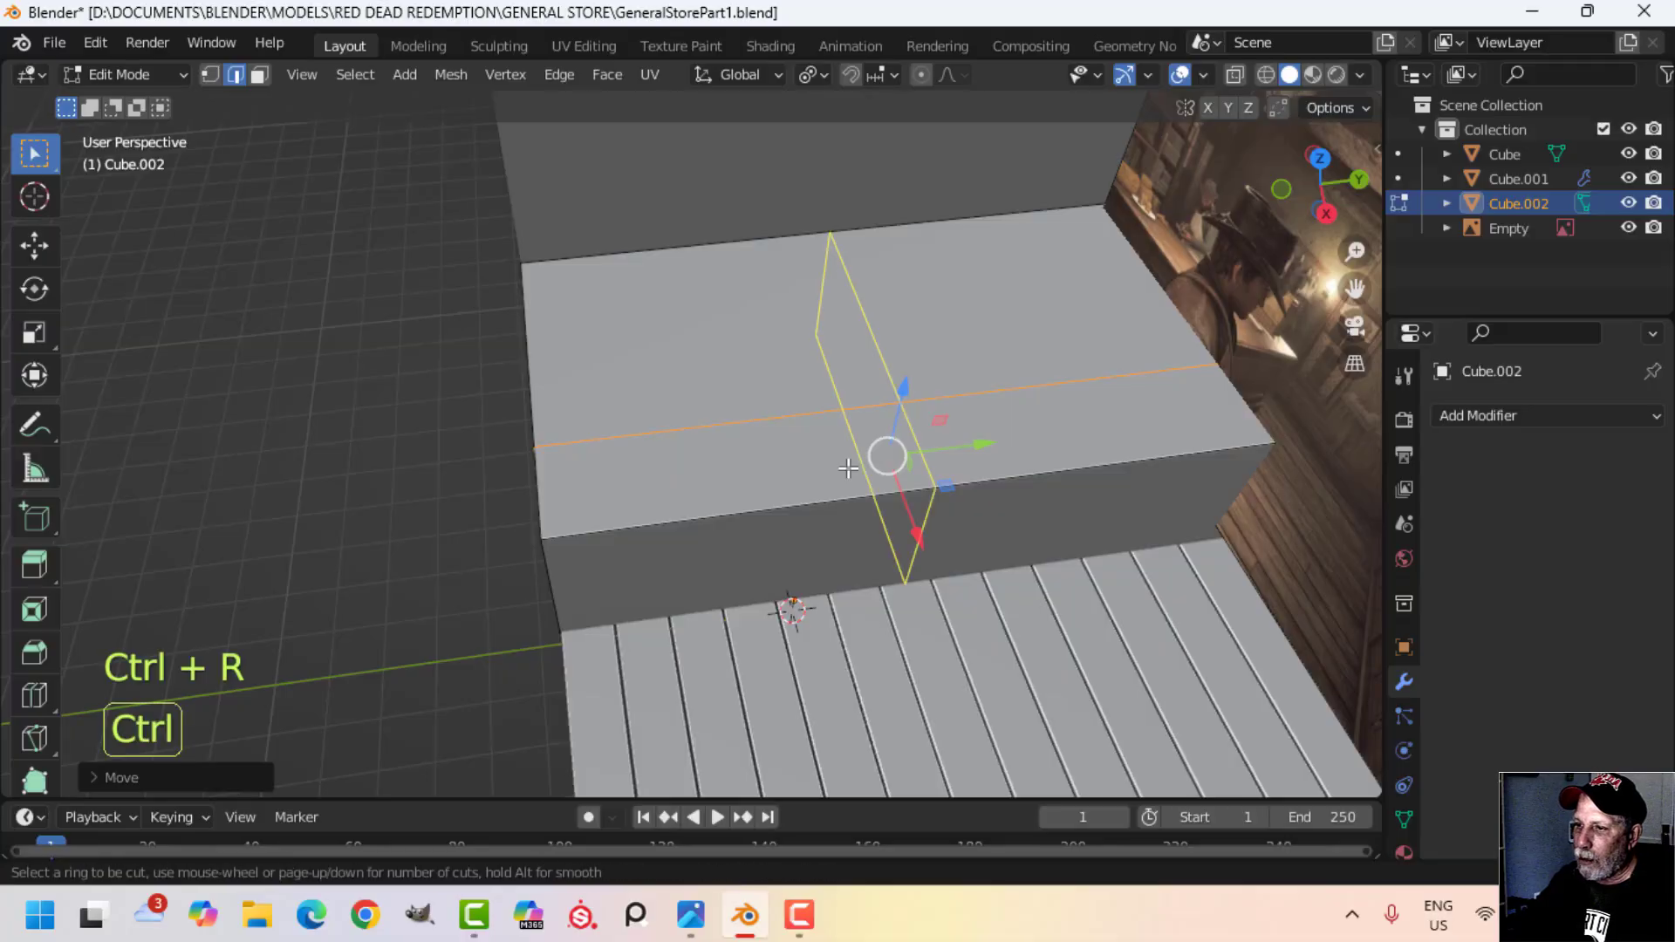
click(848, 468)
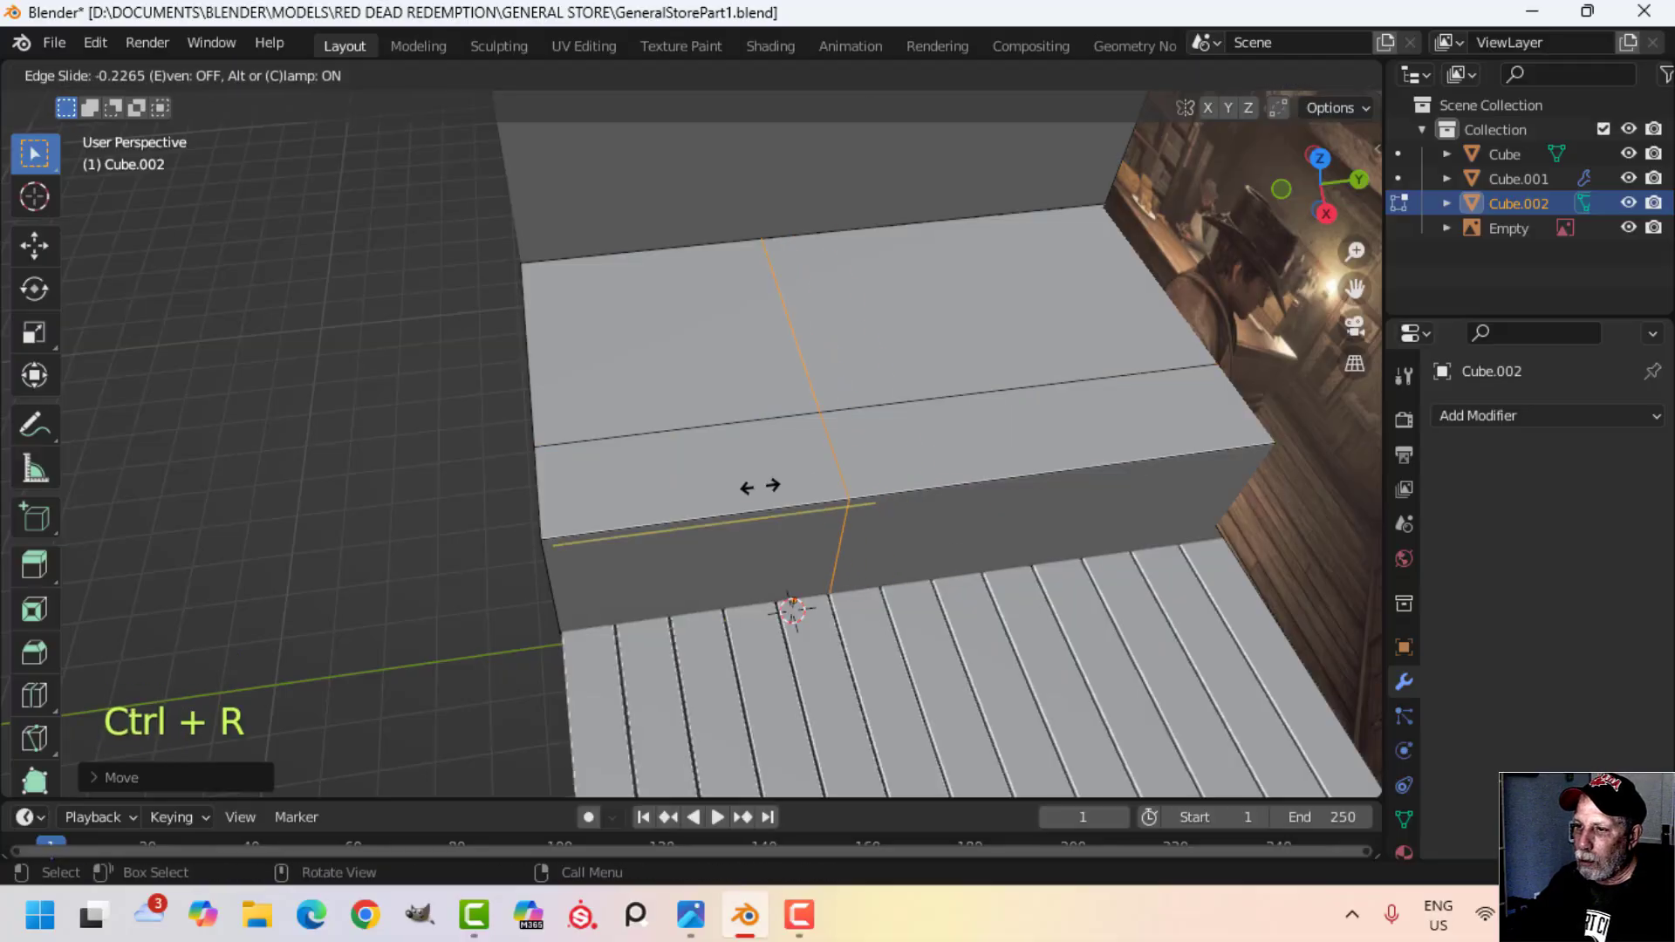
click(605, 508)
middle_drag(673, 437, 863, 485)
key(alt+a)
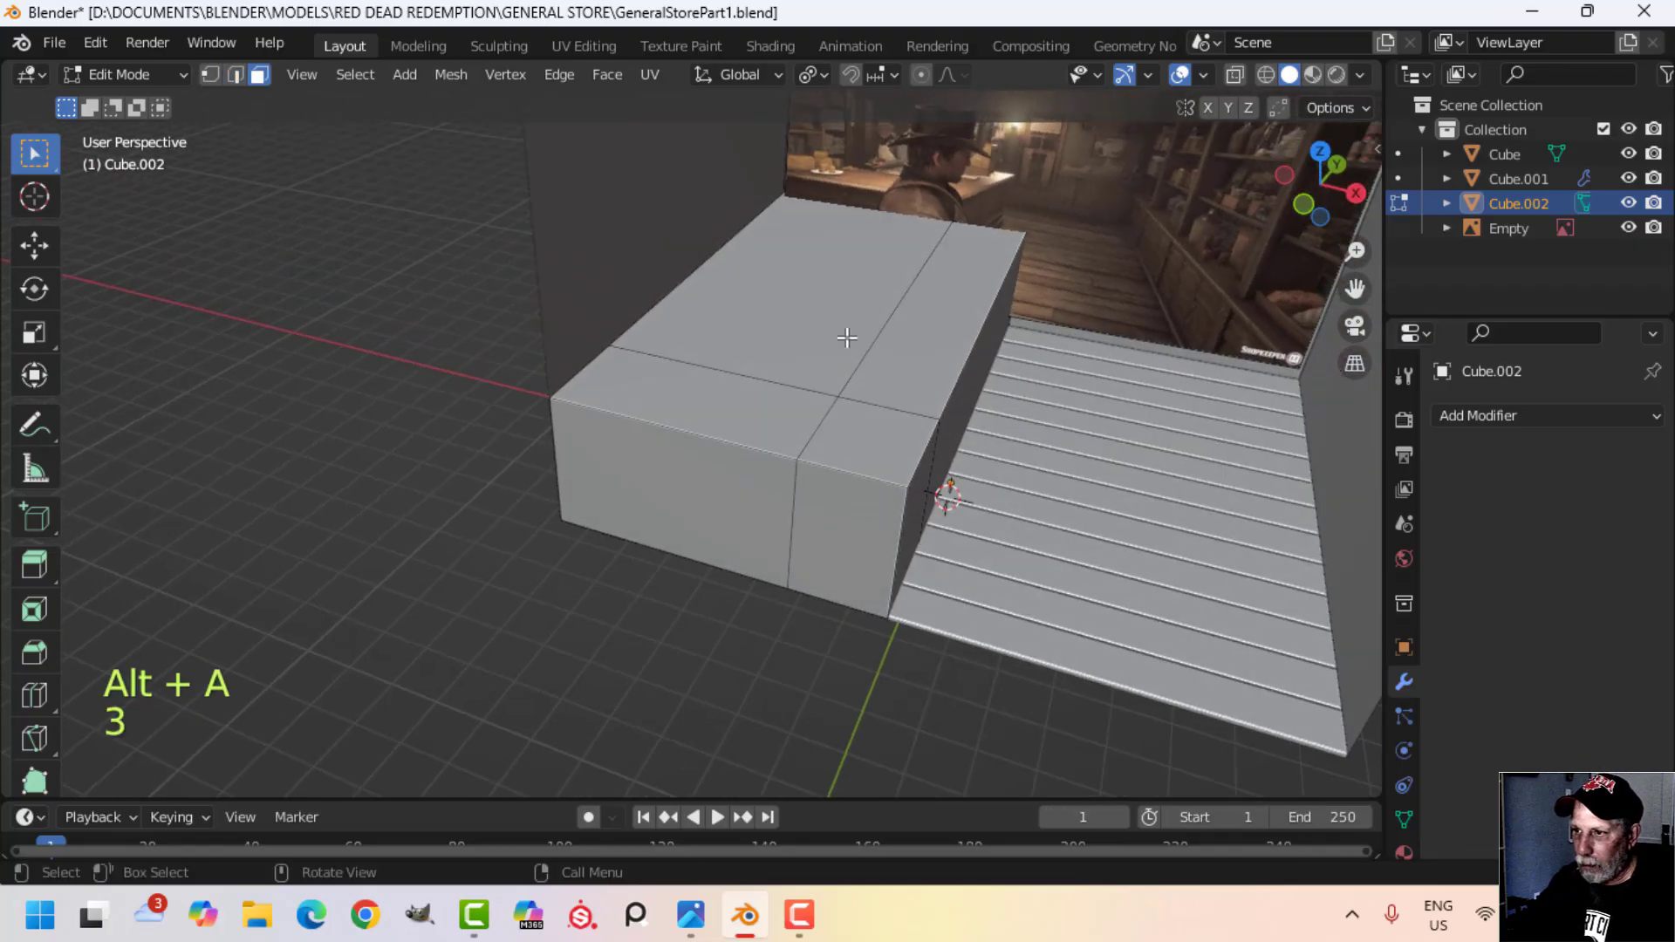
Step: Delete the large top face of the counter block on the side of the left wall
click(815, 292)
key(x)
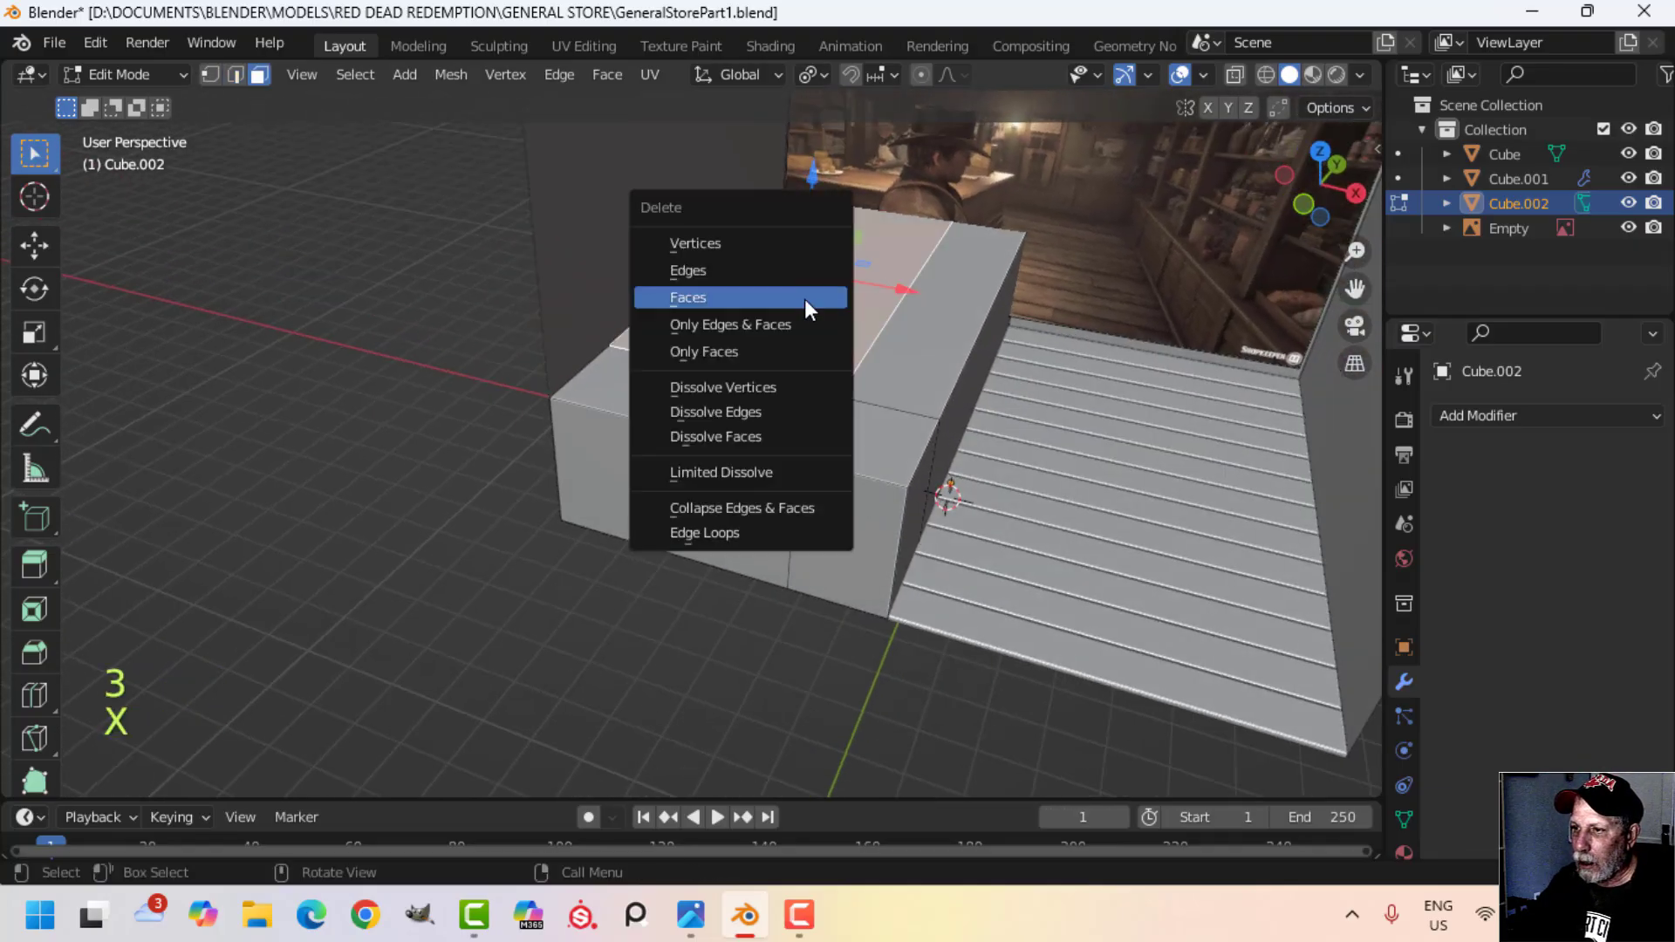
click(804, 298)
middle_drag(804, 299, 799, 386)
Step: Isolate the counter in local view and delete the long rear face of the cut-out area
key(Tab)
key(slash)
key(Tab)
click(658, 351)
middle_drag(658, 352, 946, 443)
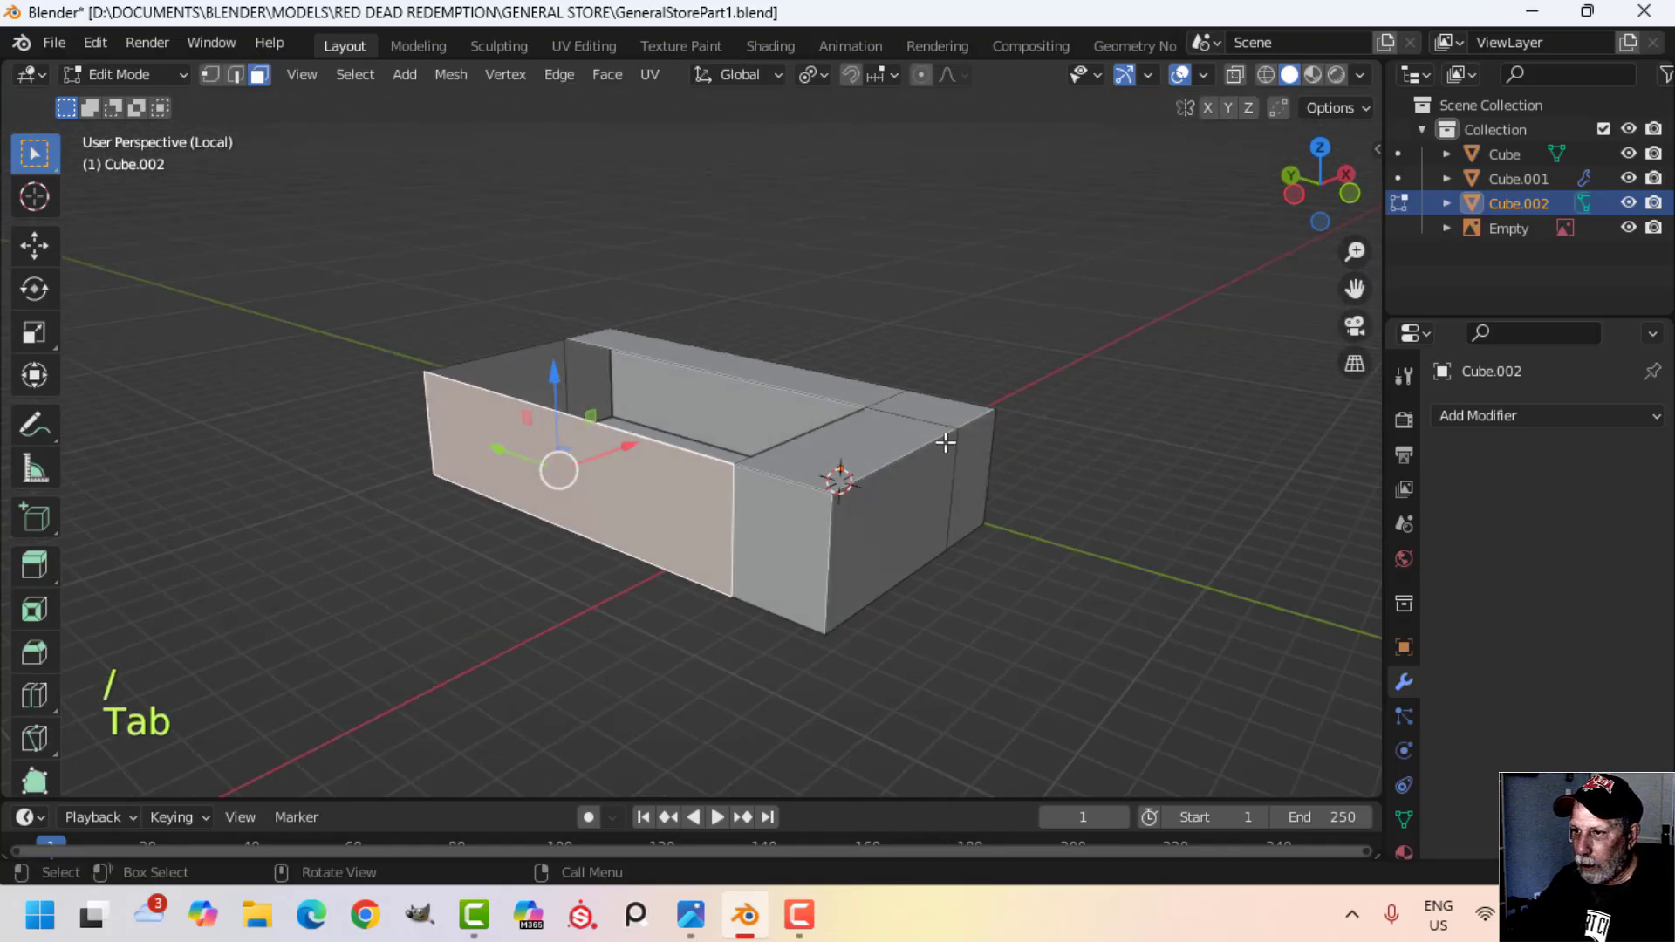
key(x)
click(730, 515)
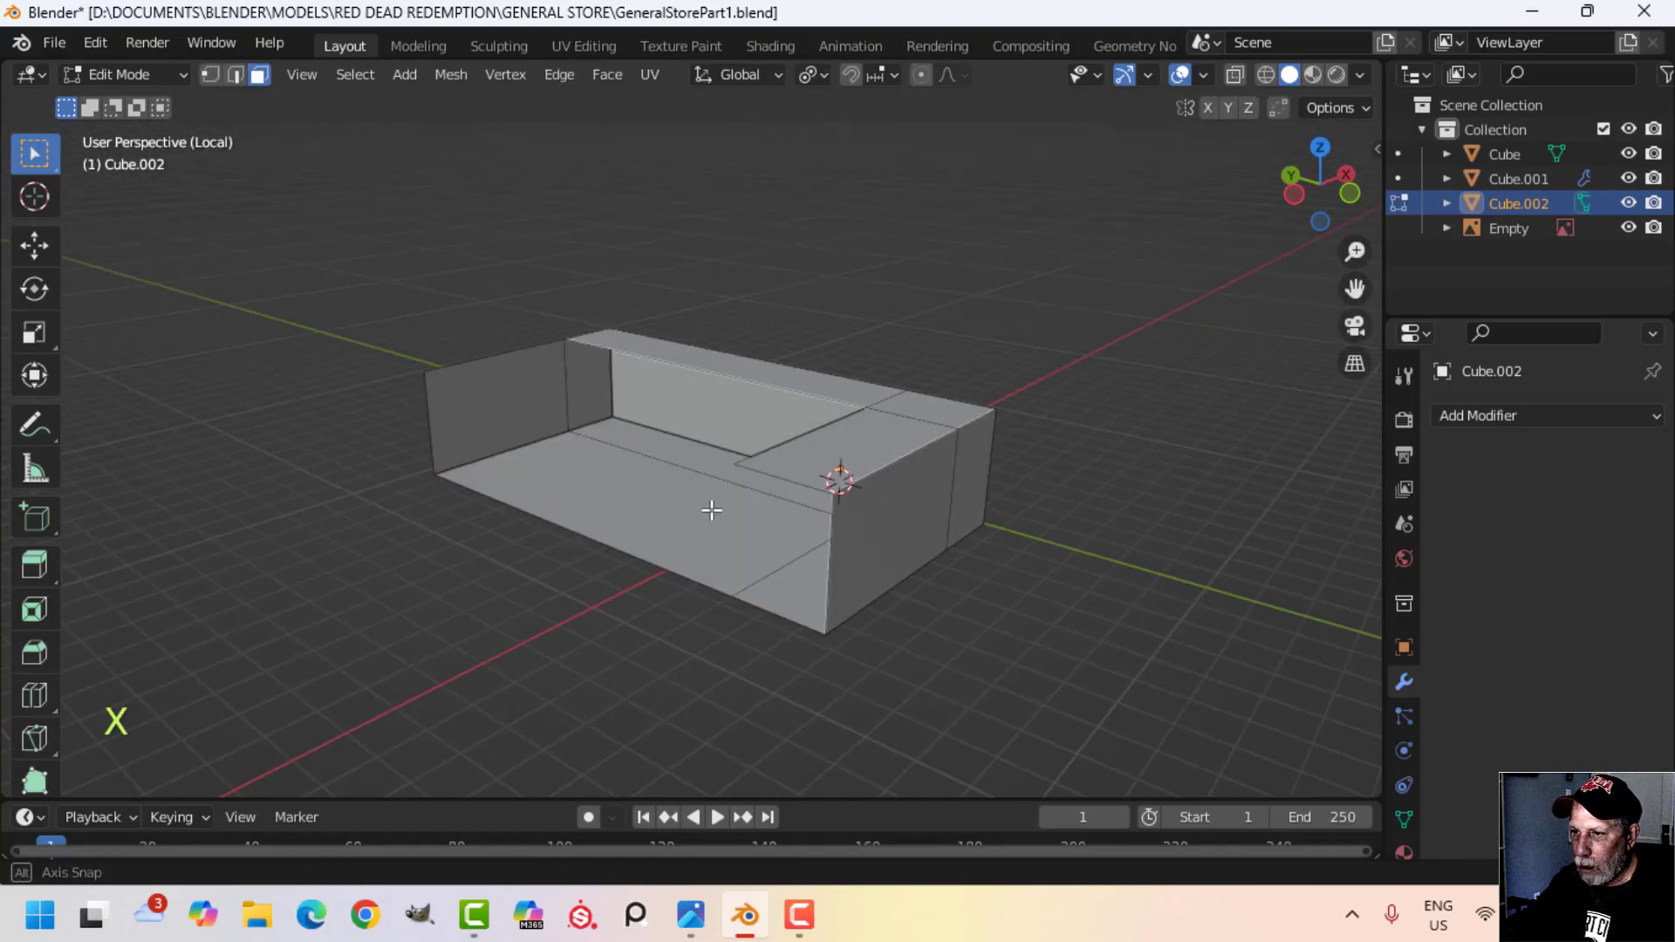
Step: Try to delete the bottom faces of the counter block, and undo the deletion
click(652, 494)
middle_drag(710, 509, 877, 487)
shift+click(877, 487)
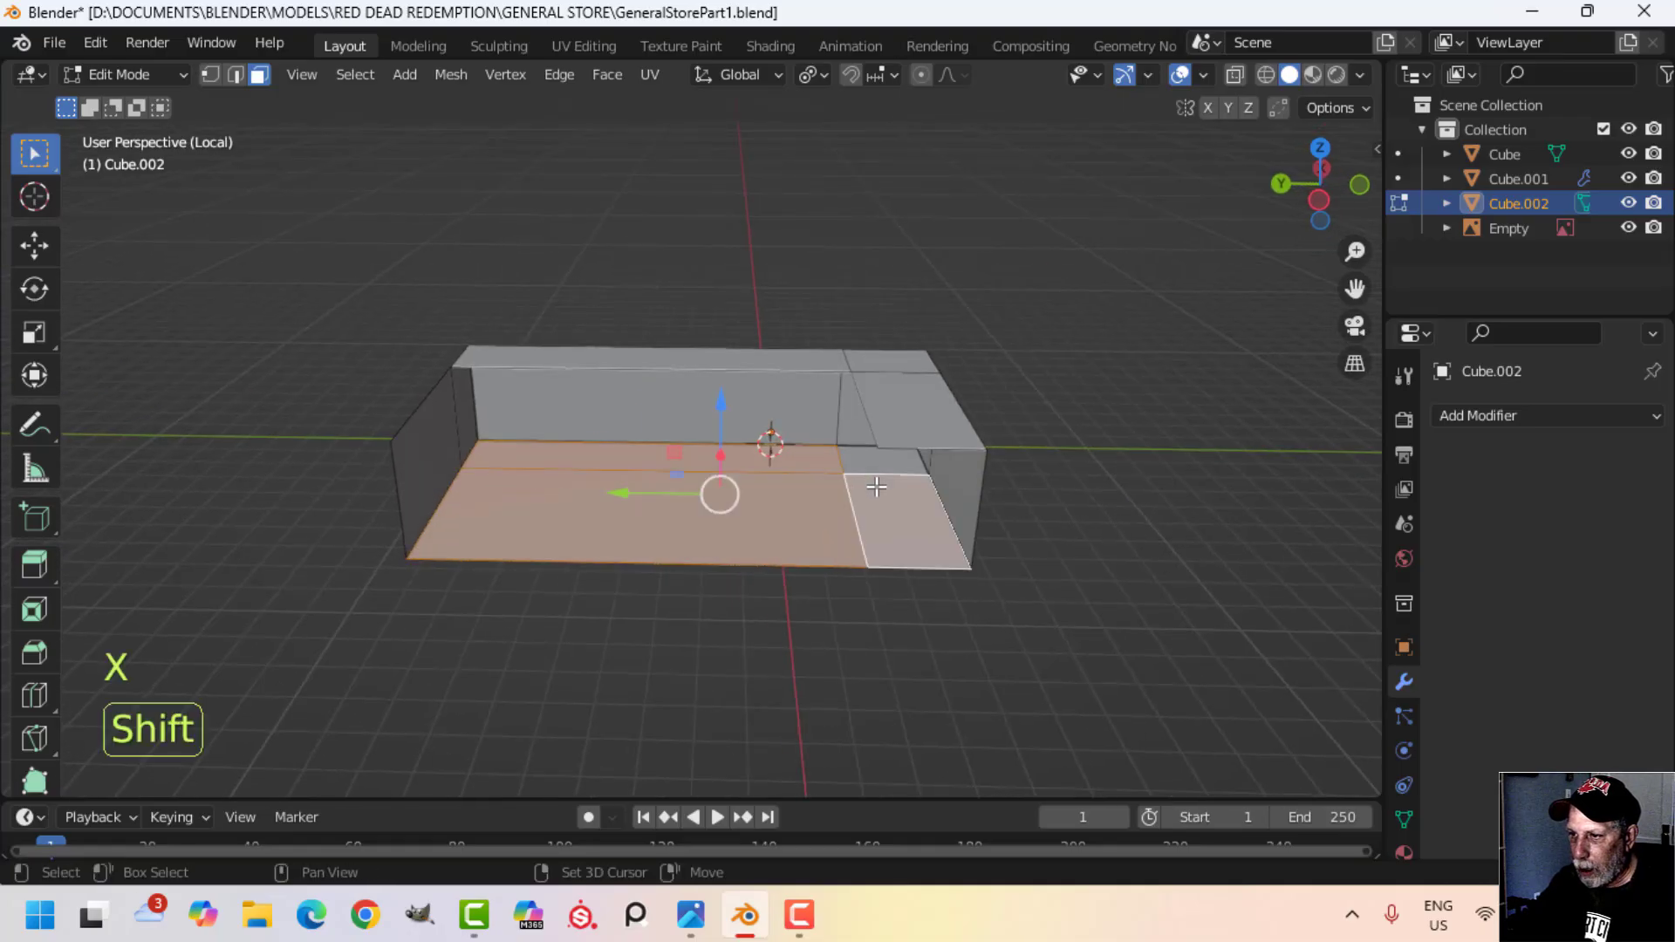
key(x)
click(839, 454)
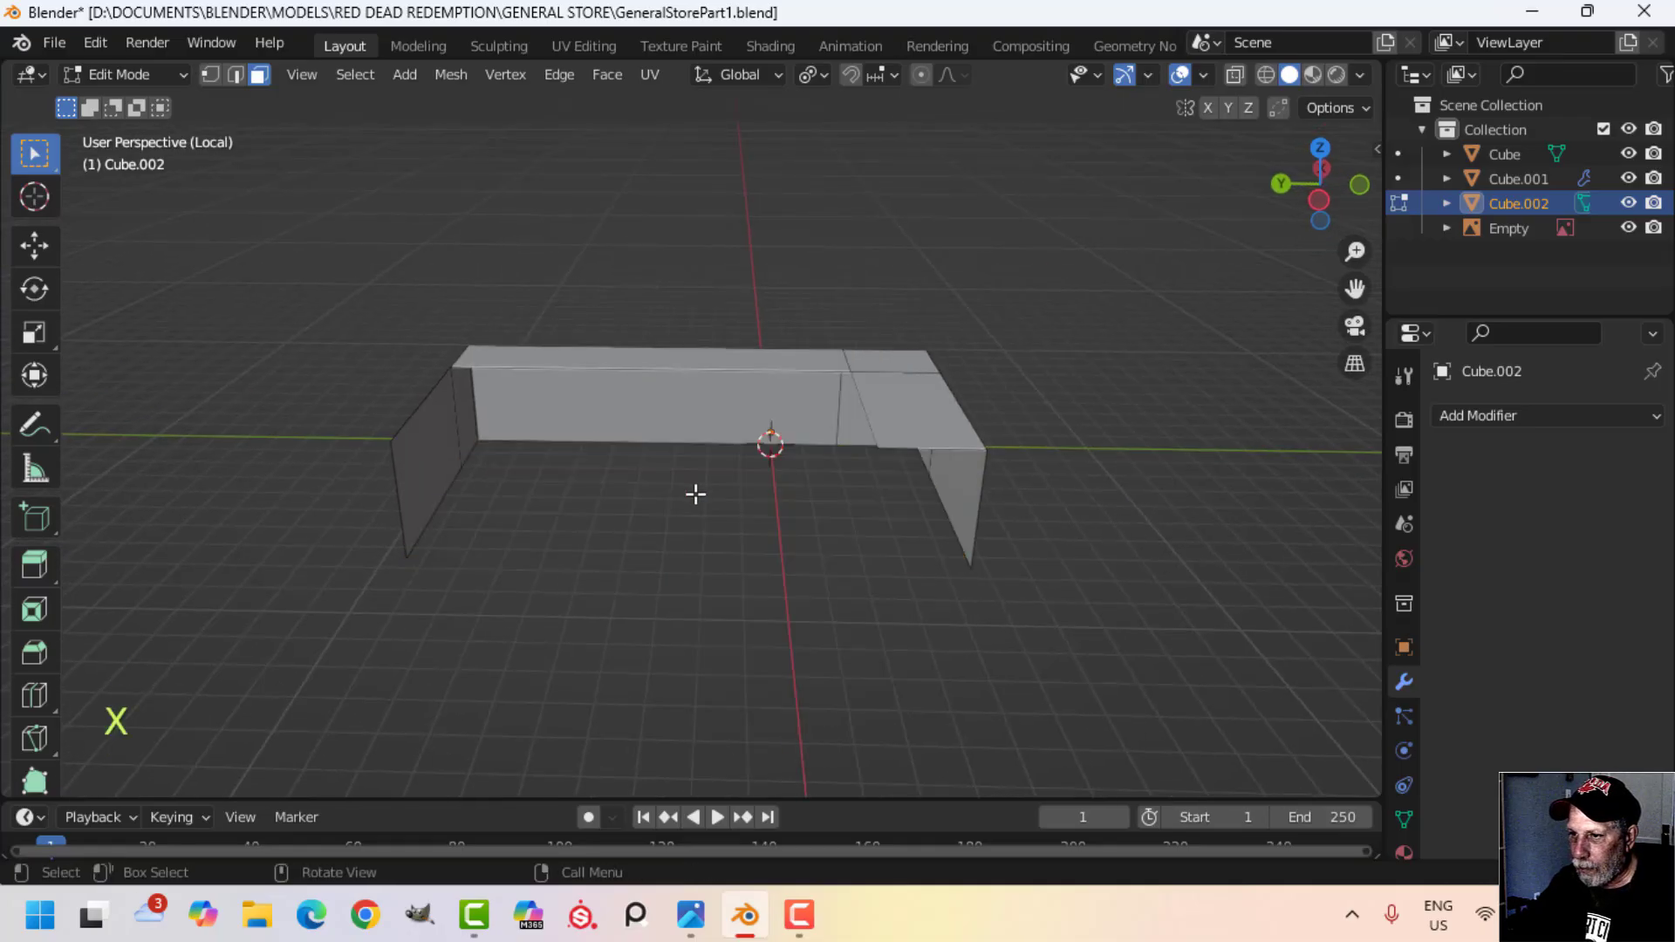
middle_drag(696, 494, 747, 422)
key(ctrl+z)
Step: Fill the open inner sides of the L-shaped counter with new faces between their top and bottom edges
key(alt+a)
click(722, 449)
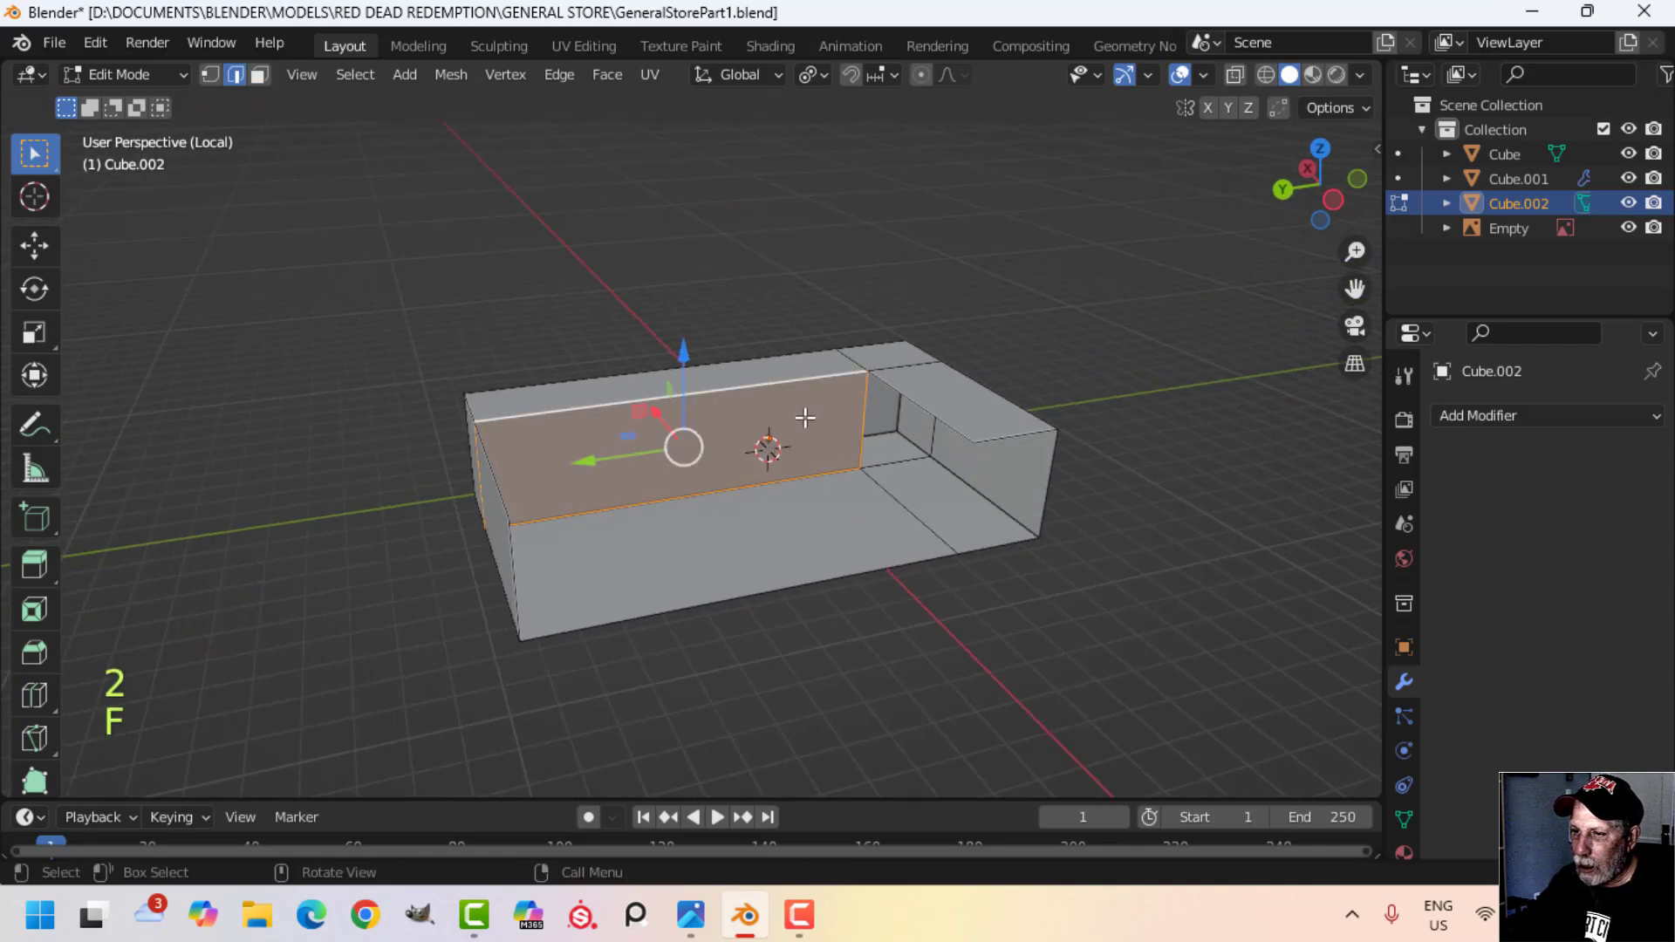
middle_drag(852, 420, 881, 472)
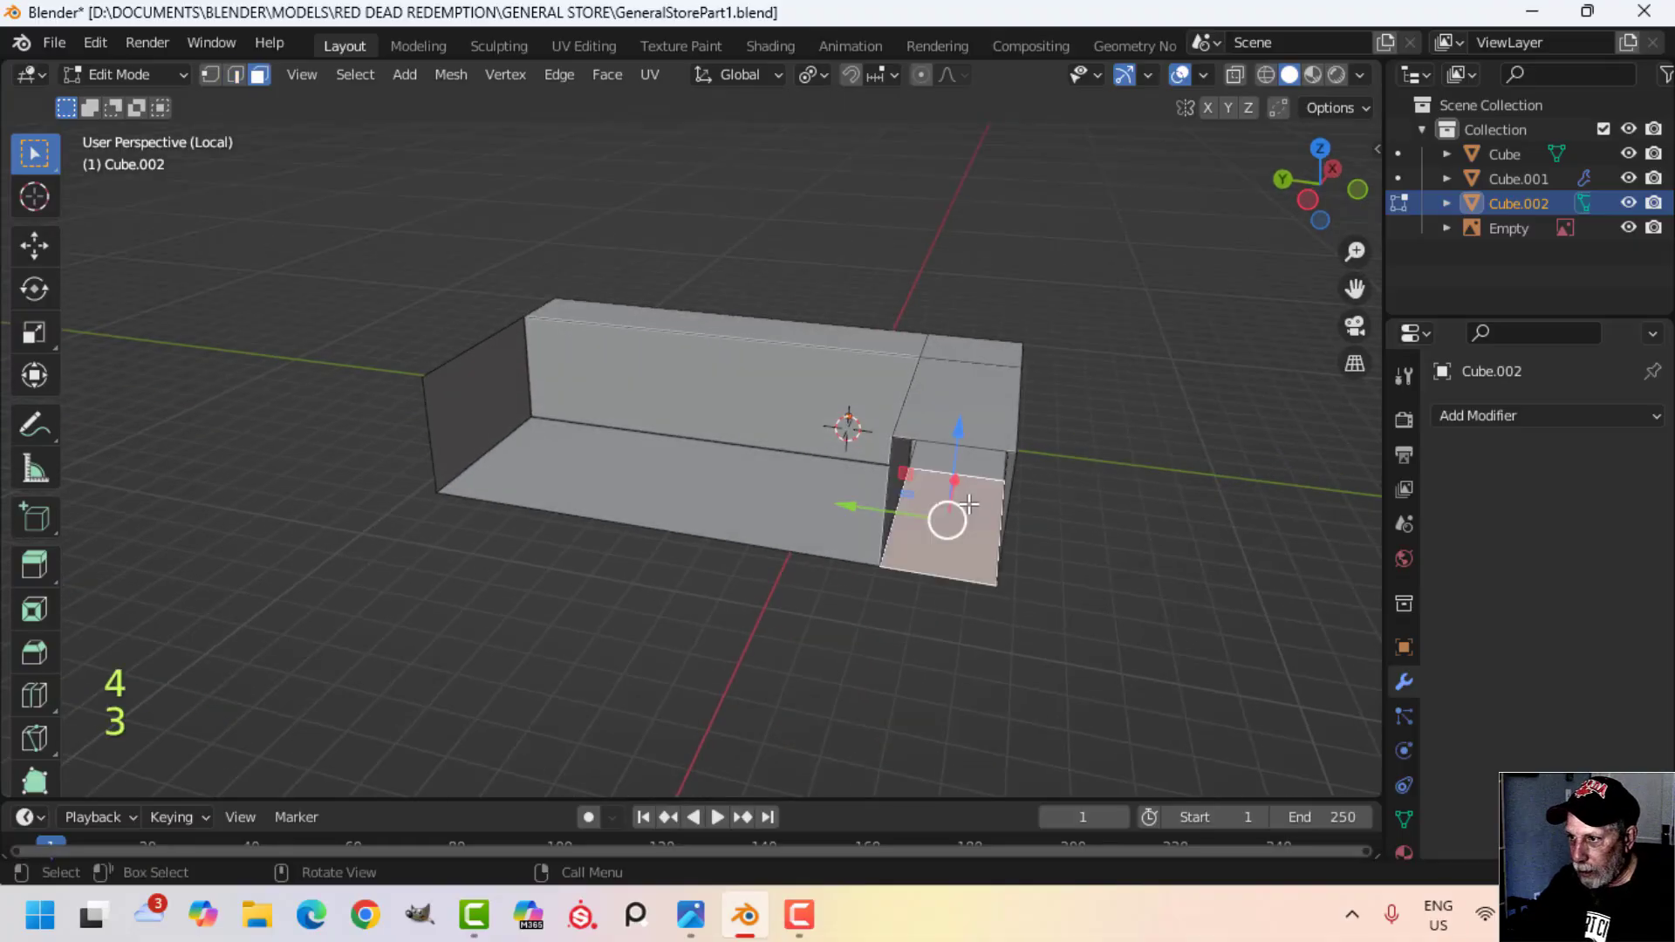
Step: Delete the bottom faces and the far end face left around the counter's cut-out area
middle_drag(969, 504, 993, 466)
shift+click(786, 485)
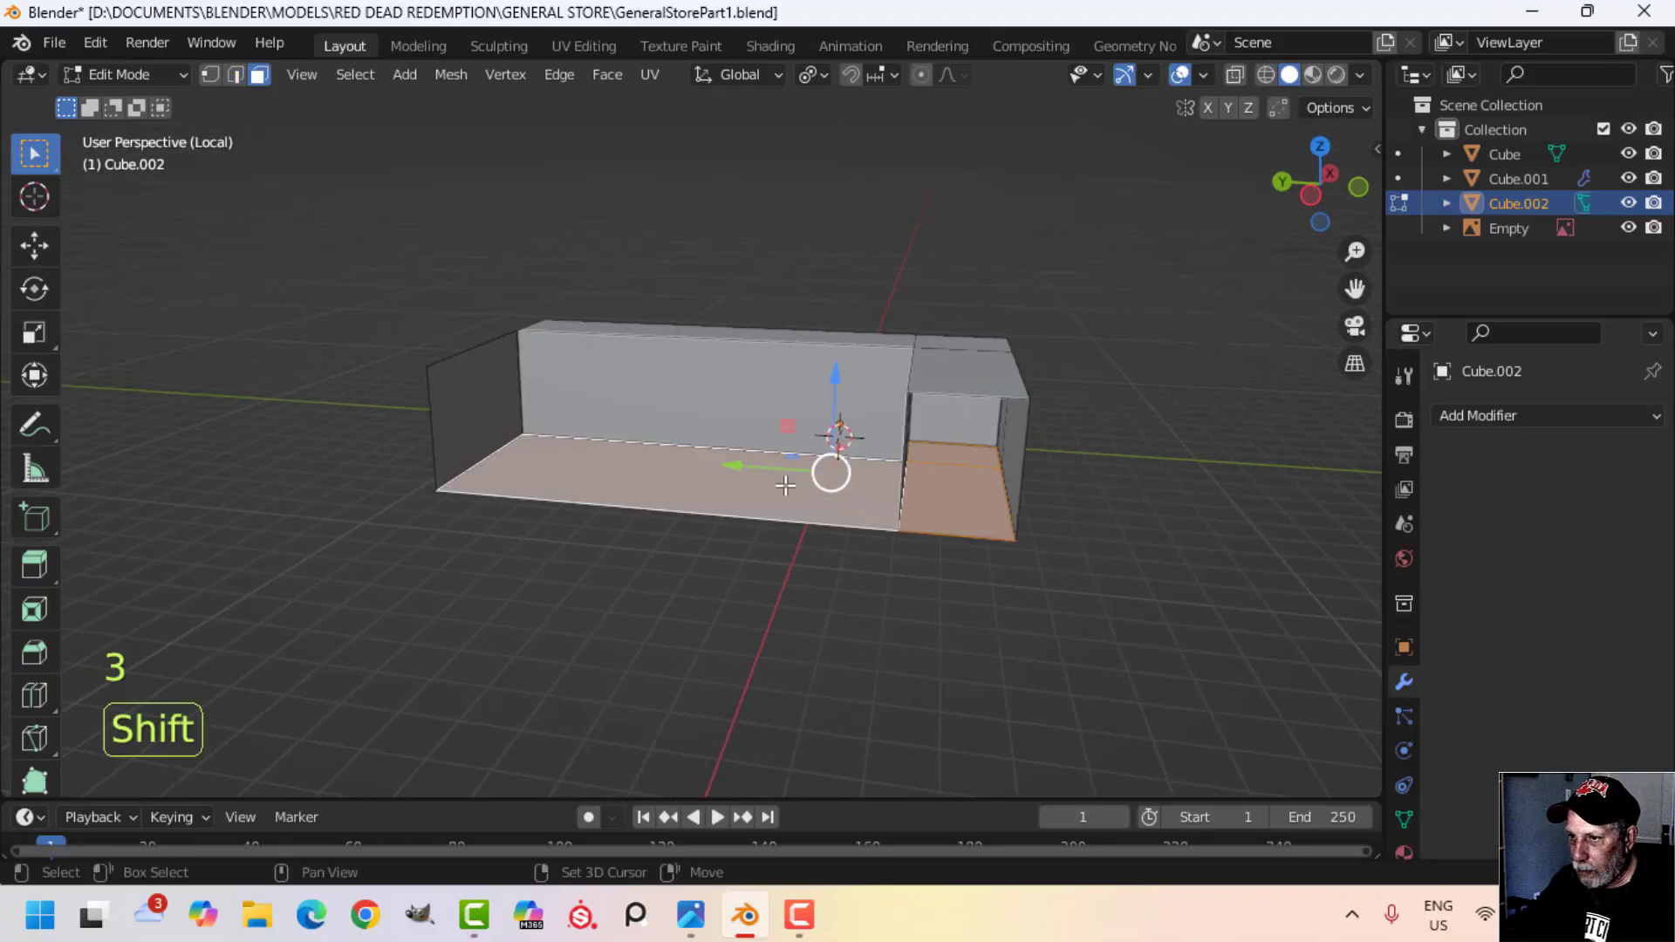
shift+click(488, 418)
key(x)
click(485, 415)
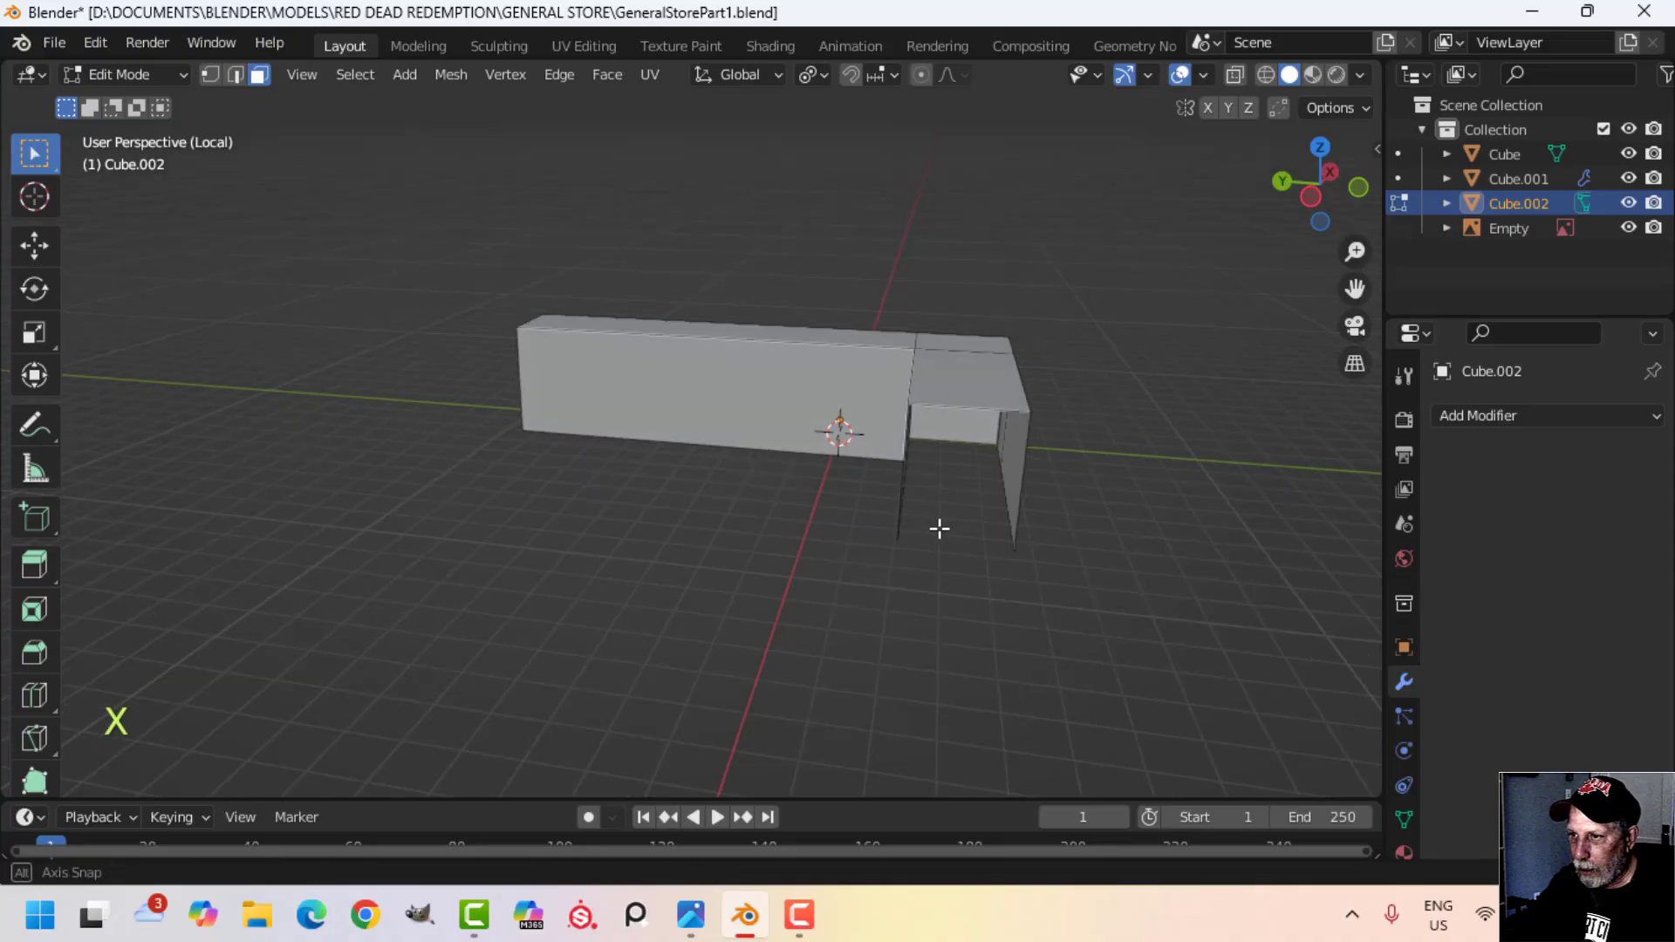
middle_drag(938, 527, 524, 377)
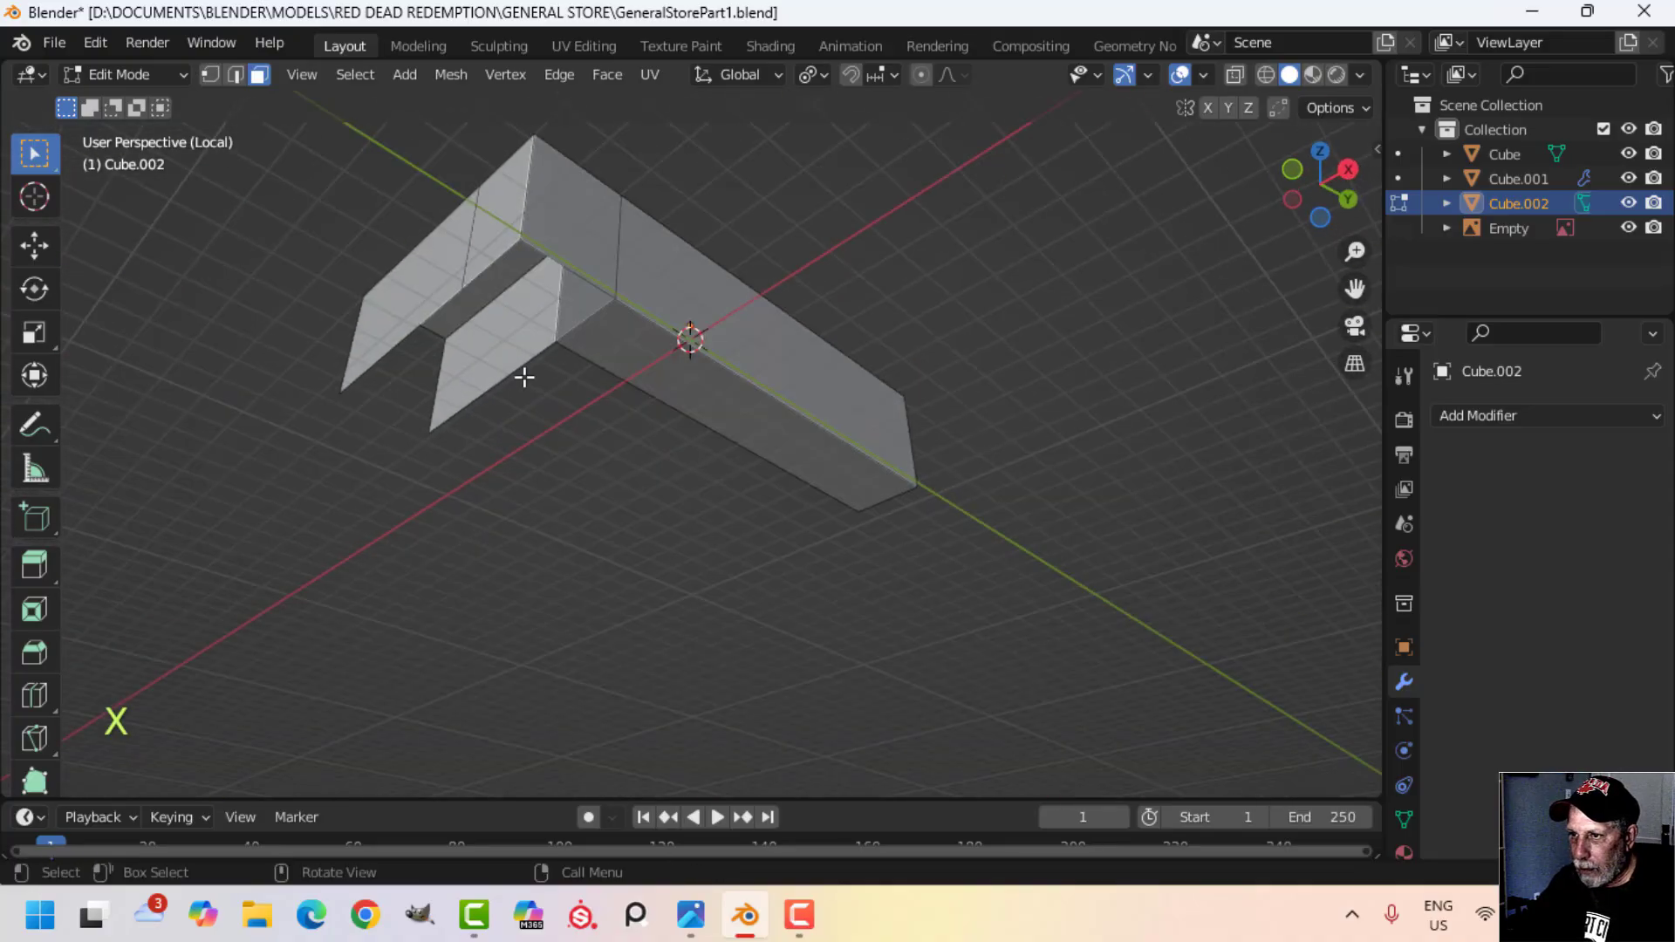
Step: Delete the remaining unneeded counter faces and leave the isolated view in Object Mode
click(610, 337)
key(x)
click(617, 337)
middle_drag(617, 337, 935, 560)
click(788, 464)
key(x)
click(792, 466)
key(Tab)
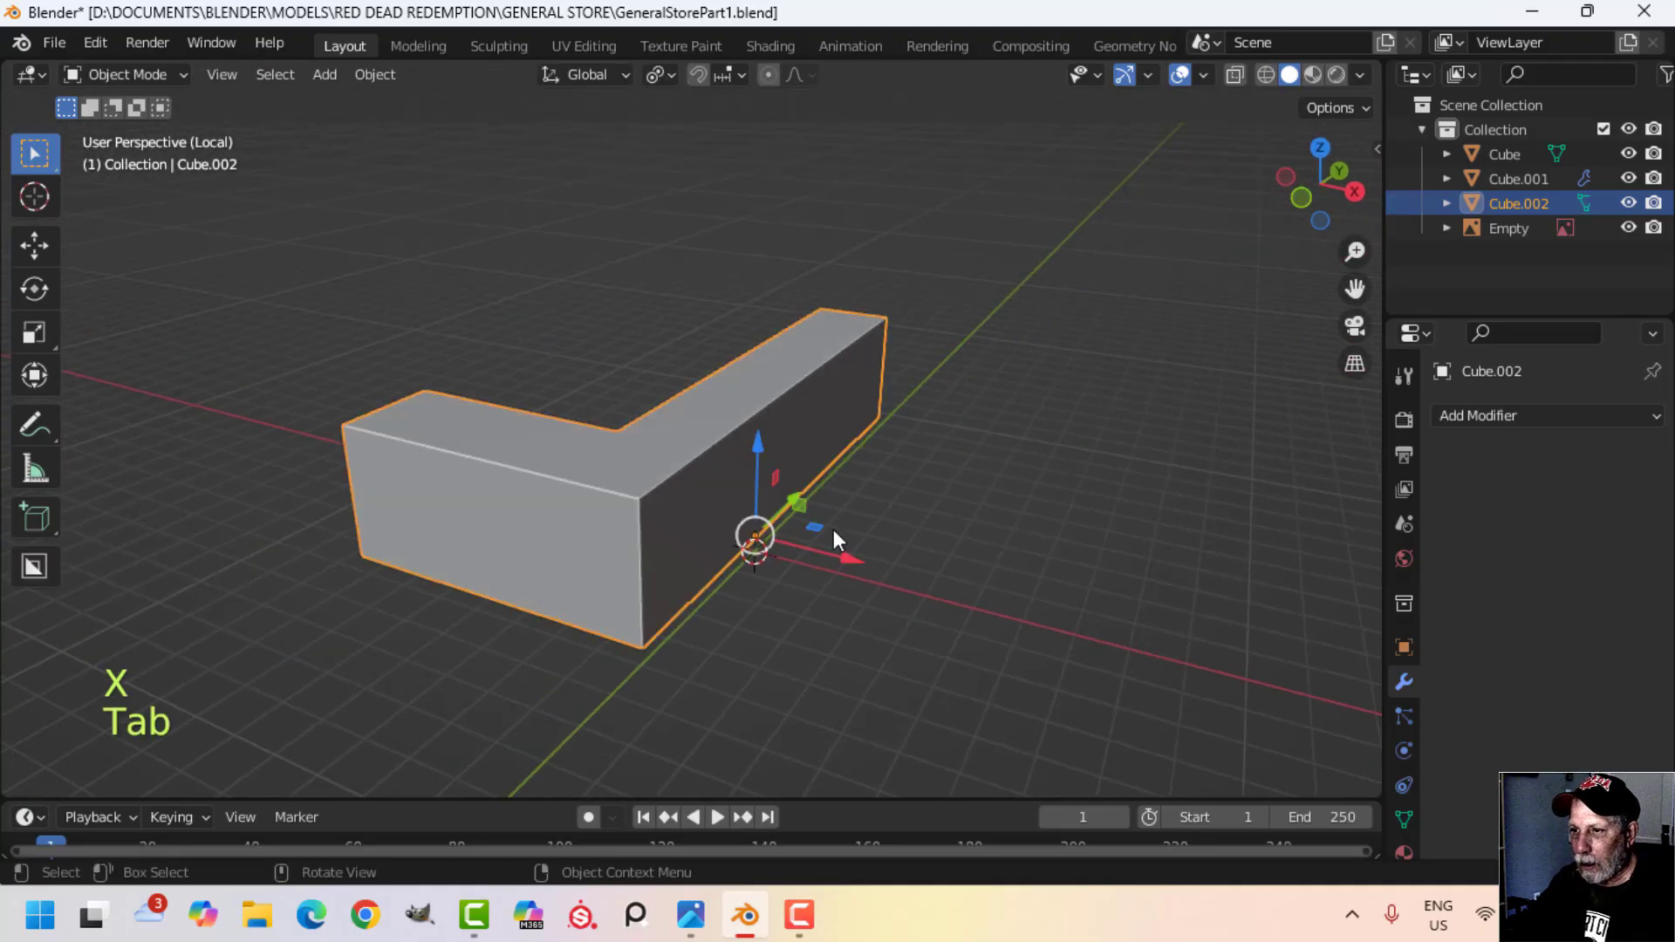
key(slash)
Step: In top wireframe view, move the outer vertices of the counter's short leg slightly inward along Y from the floor edge
middle_drag(952, 504, 853, 471)
key(alt+a)
middle_drag(988, 326, 837, 454)
scroll(956, 348, up, 3)
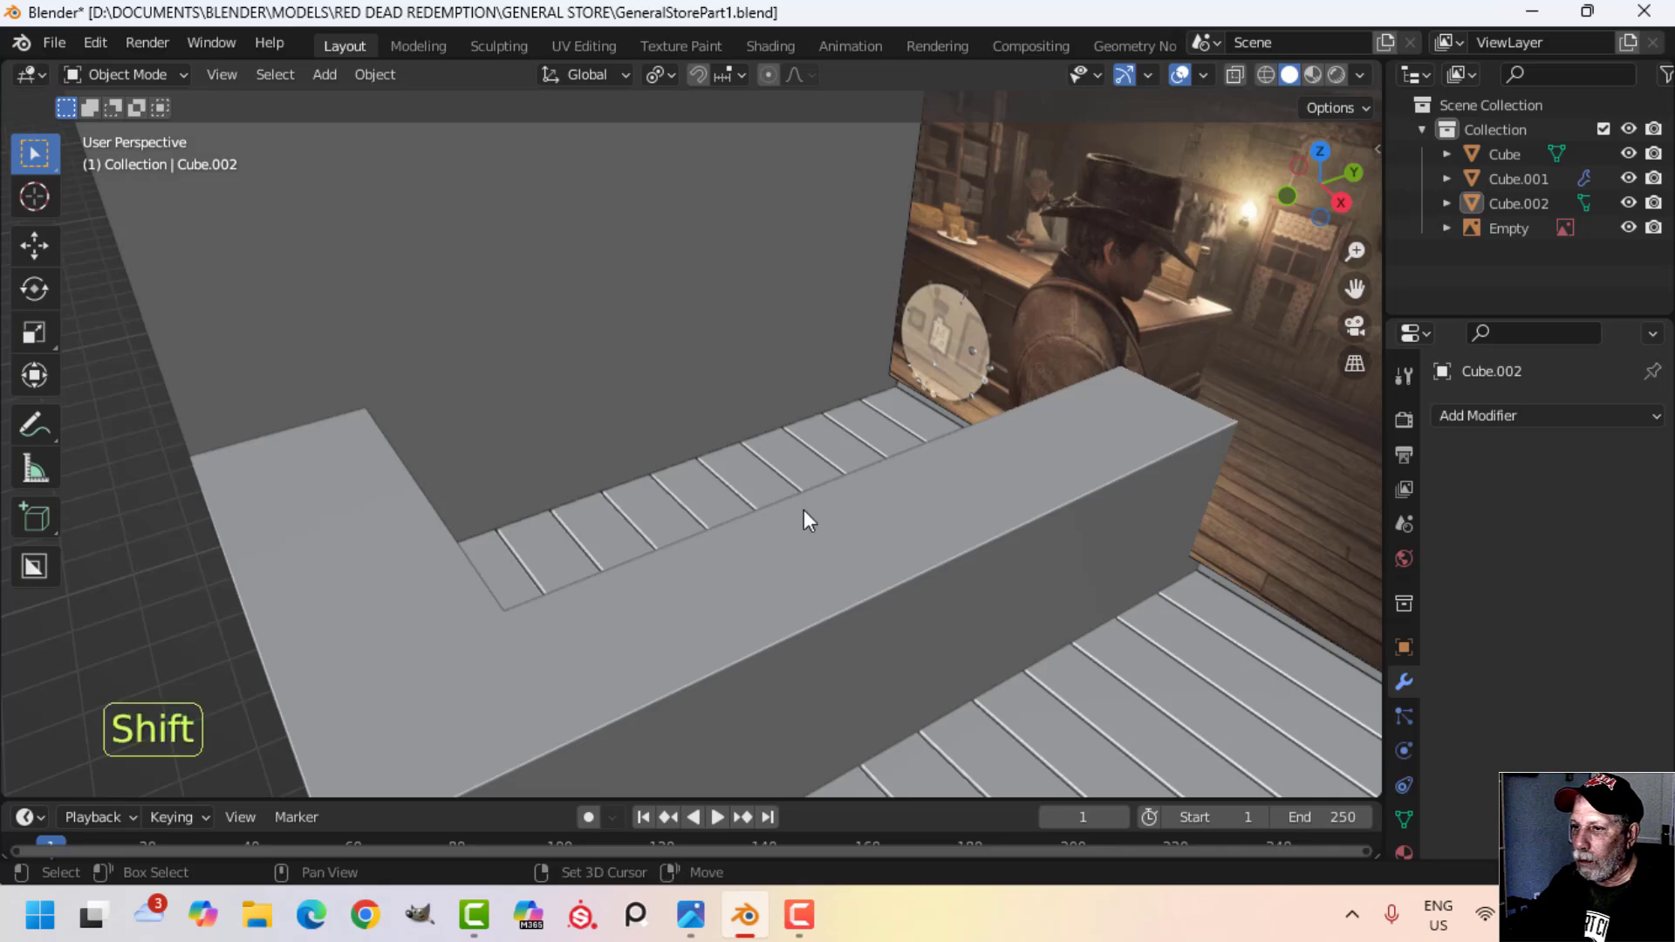
shift+middle_drag(804, 511, 908, 437)
click(696, 504)
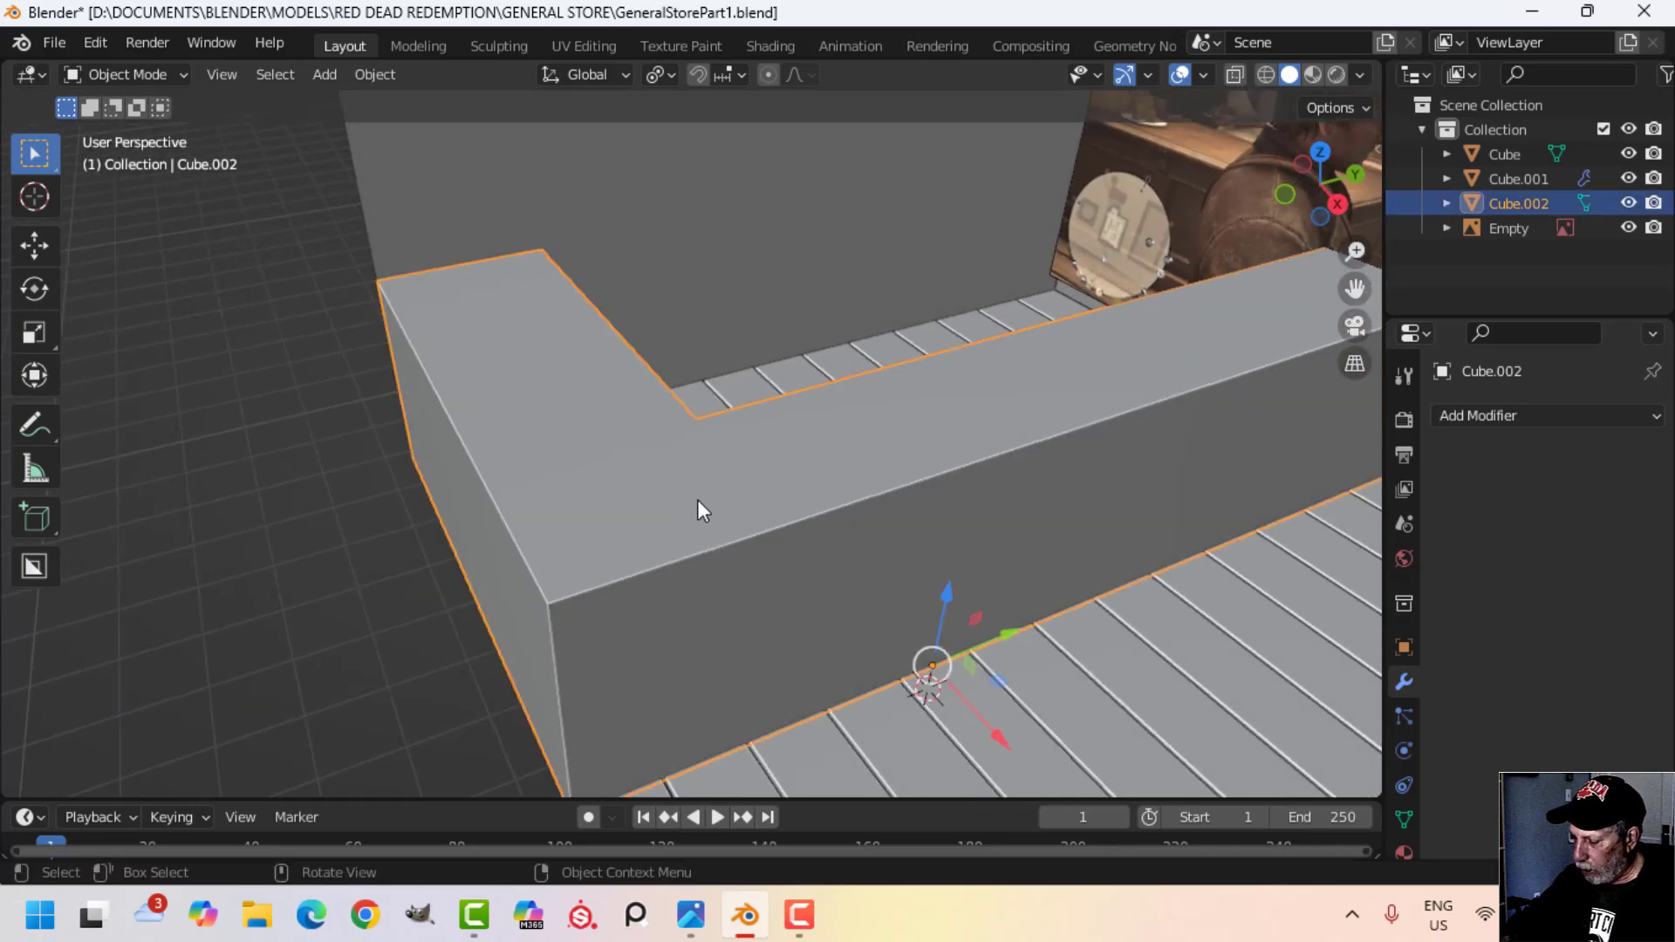
key(KP_7)
key(Tab)
key(z)
click(606, 513)
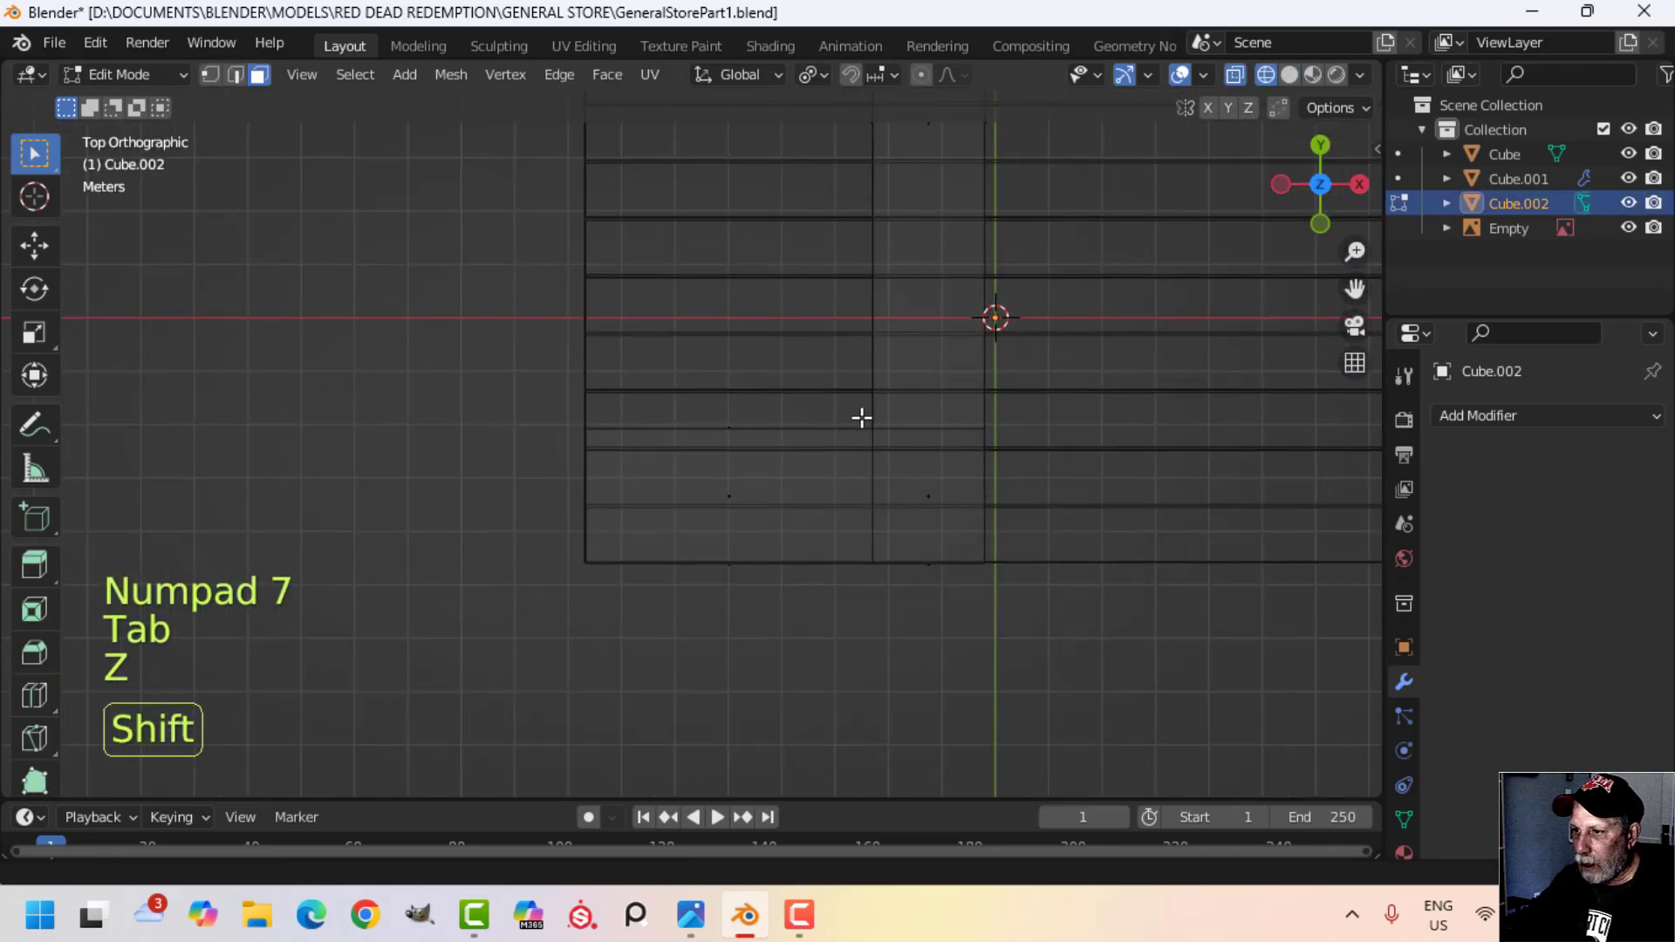
drag(571, 541, 1045, 594)
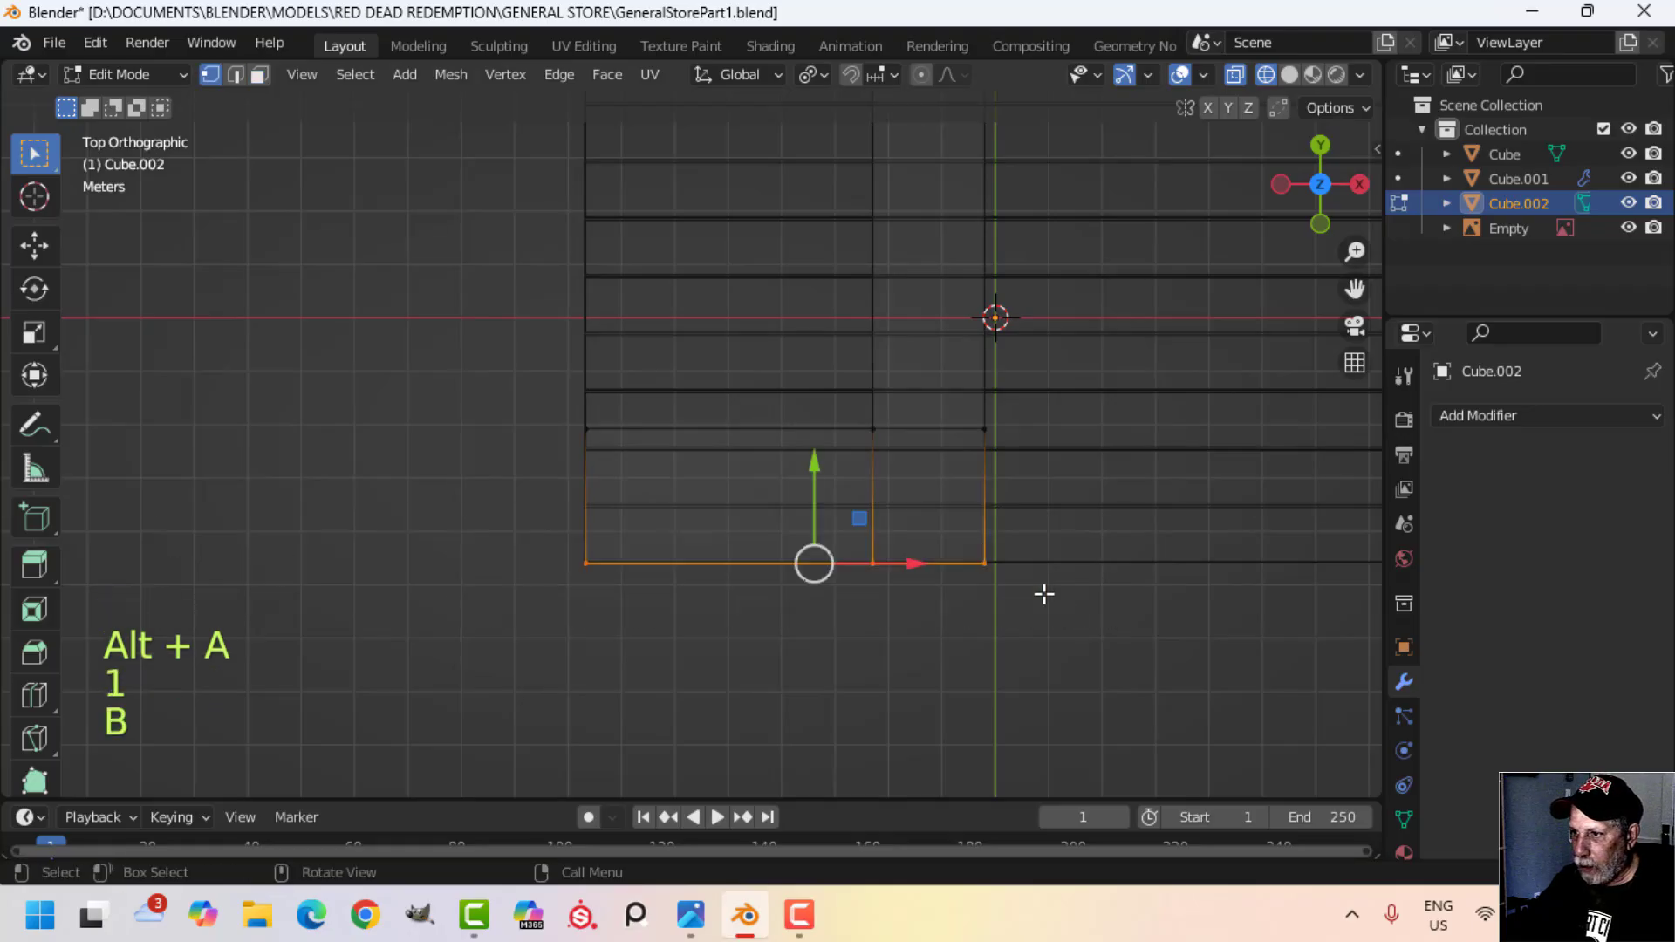
drag(830, 463, 825, 450)
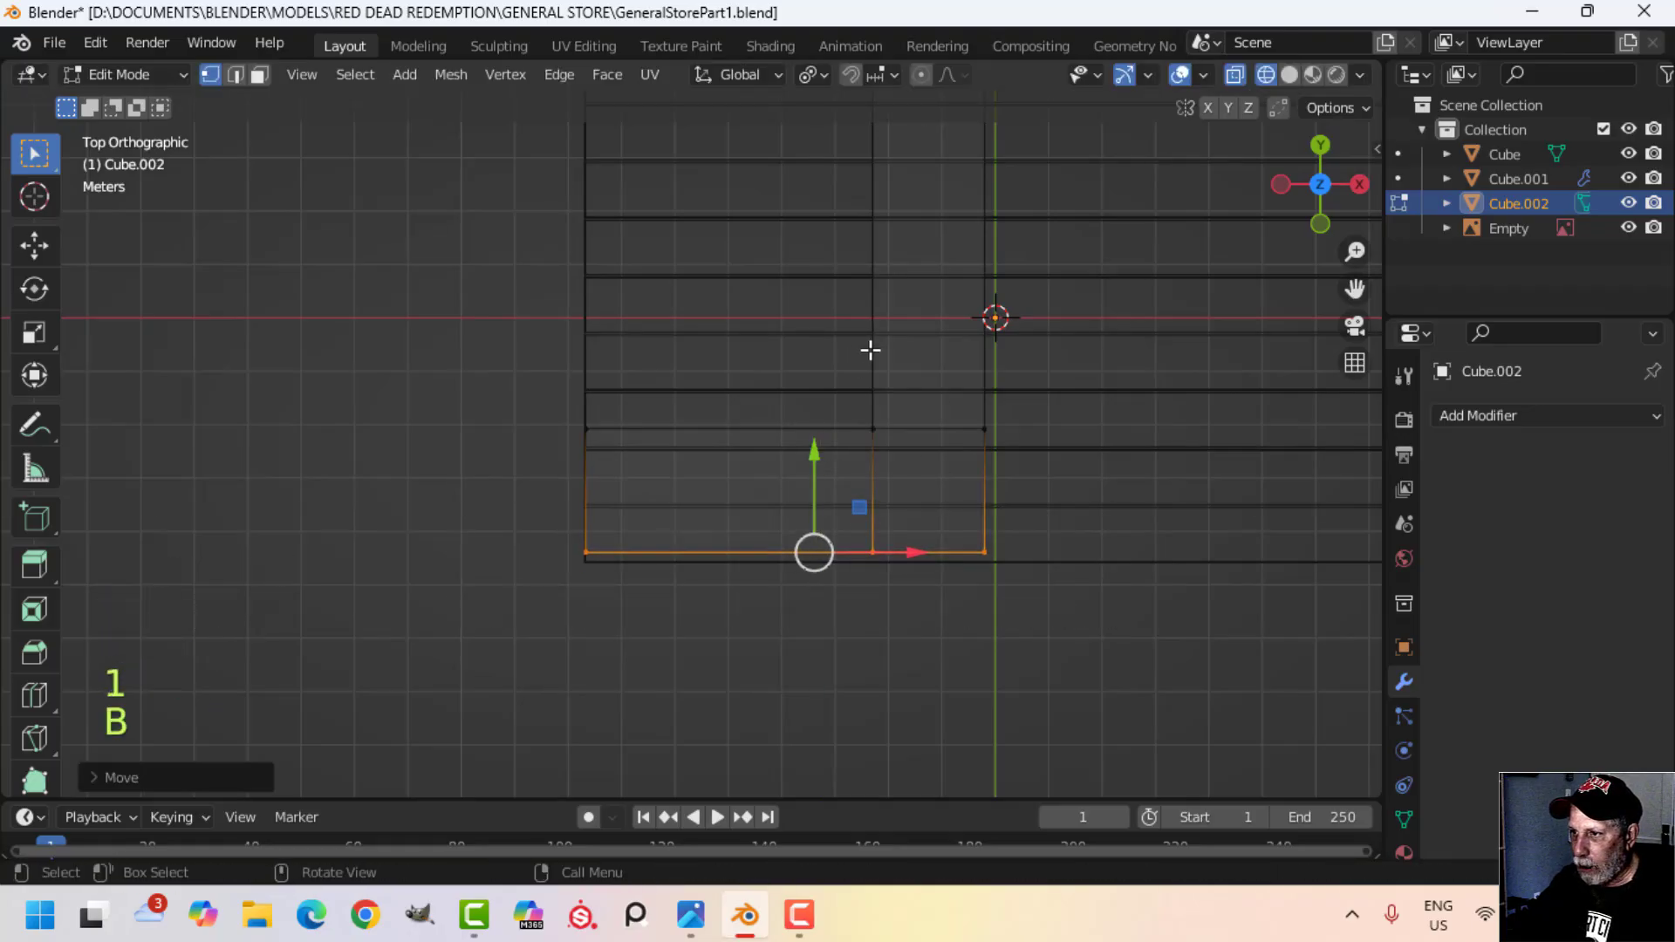
Step: Move the counter's whole short leg further into the room along Y and return to solid shading in Object Mode
key(alt+a)
key(b)
drag(467, 359, 1218, 621)
shift+middle_drag(1118, 561, 1144, 650)
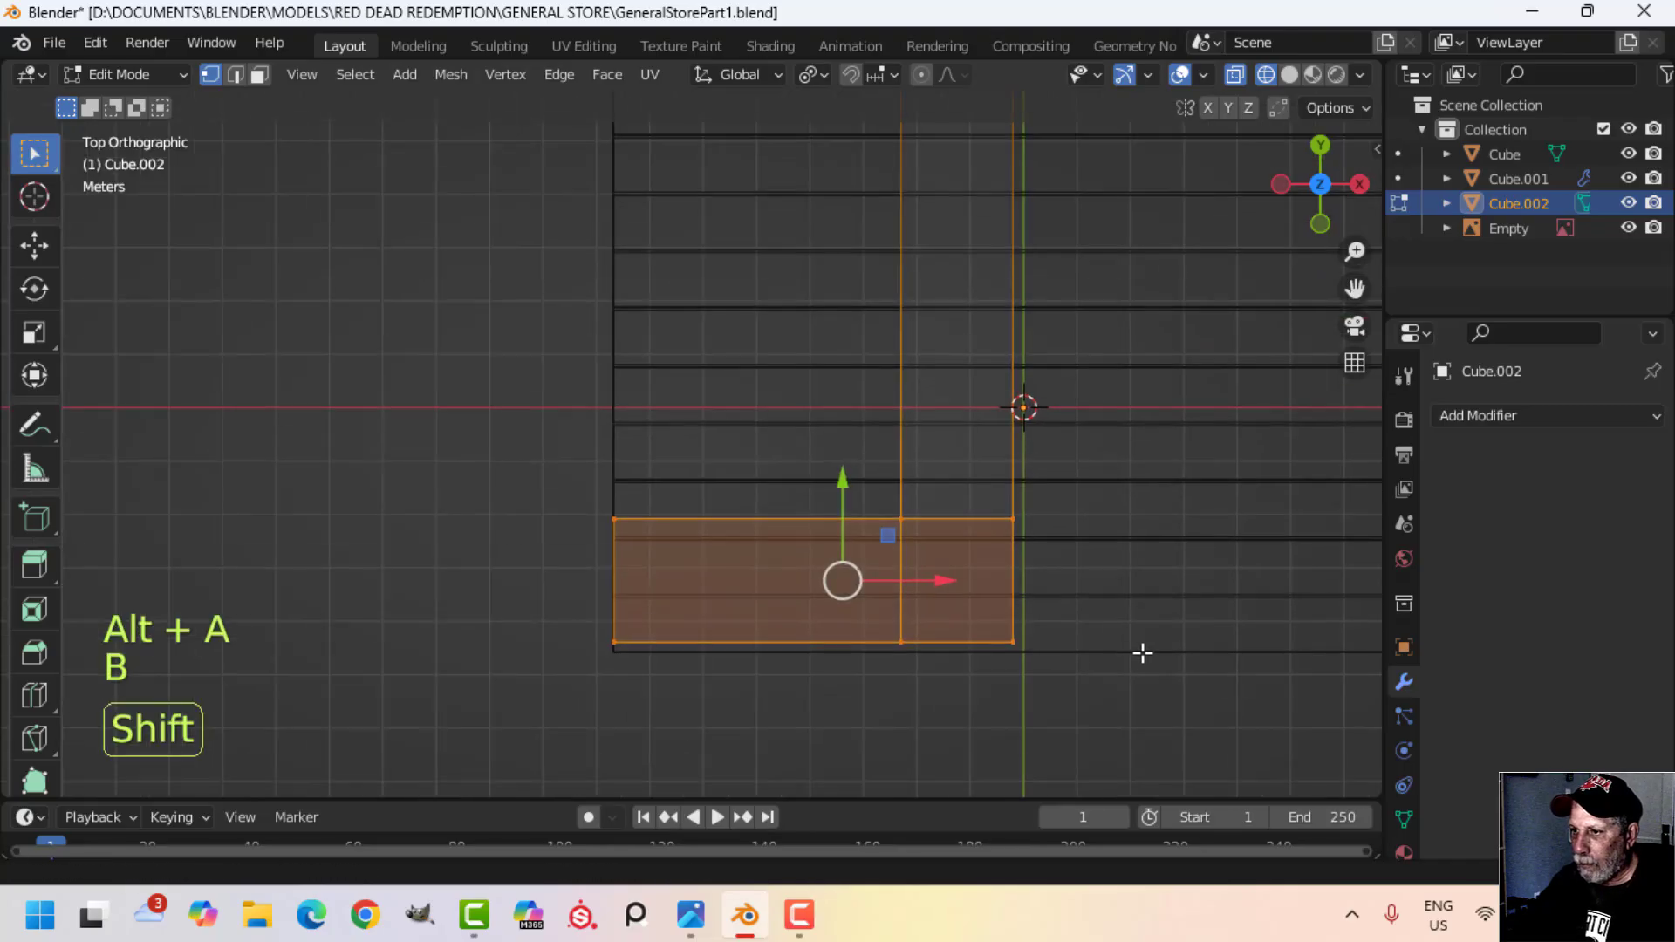
drag(840, 493, 859, 416)
key(alt+a)
key(z)
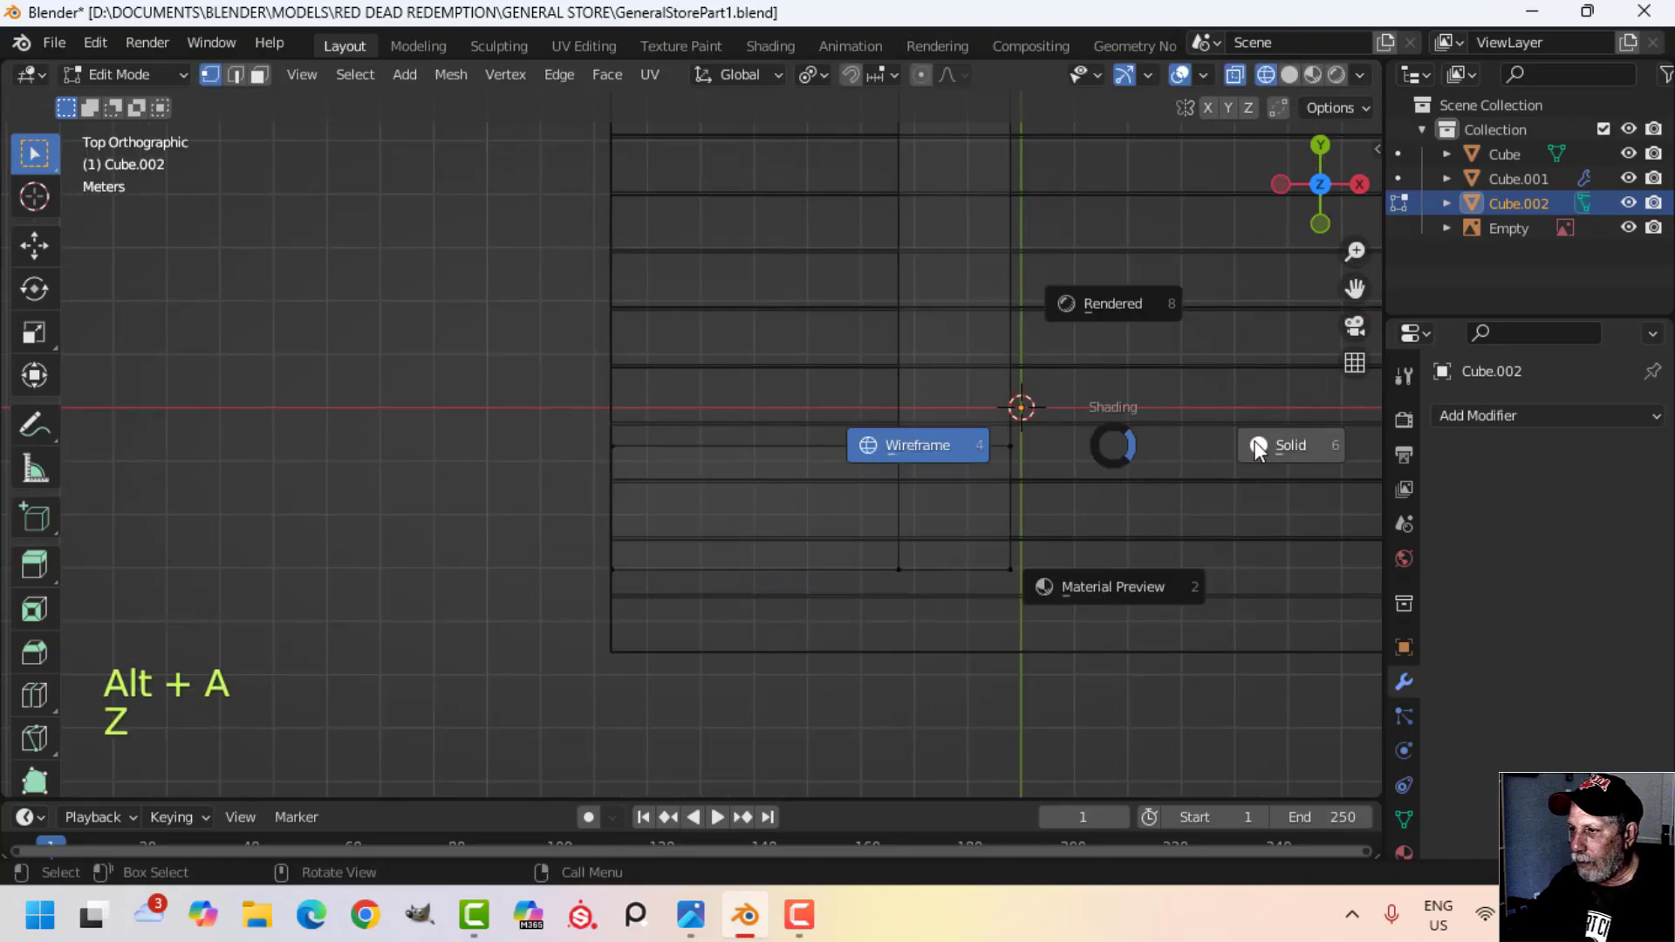
click(1255, 441)
mouse_move(1254, 441)
middle_down()
mouse_move(1178, 468)
mouse_move(1192, 454)
mouse_move(1073, 448)
mouse_move(900, 494)
mouse_move(997, 469)
mouse_move(942, 639)
mouse_move(1002, 591)
mouse_move(949, 582)
mouse_move(636, 628)
mouse_move(823, 640)
mouse_move(927, 408)
middle_up()
key(Tab)
key(alt+a)
Step: Move the reference image along Y to about 9.01 m, in front of the back wall
click(926, 408)
middle_drag(1019, 445, 970, 526)
key(g)
key(y)
click(962, 449)
scroll(959, 531, up, 2)
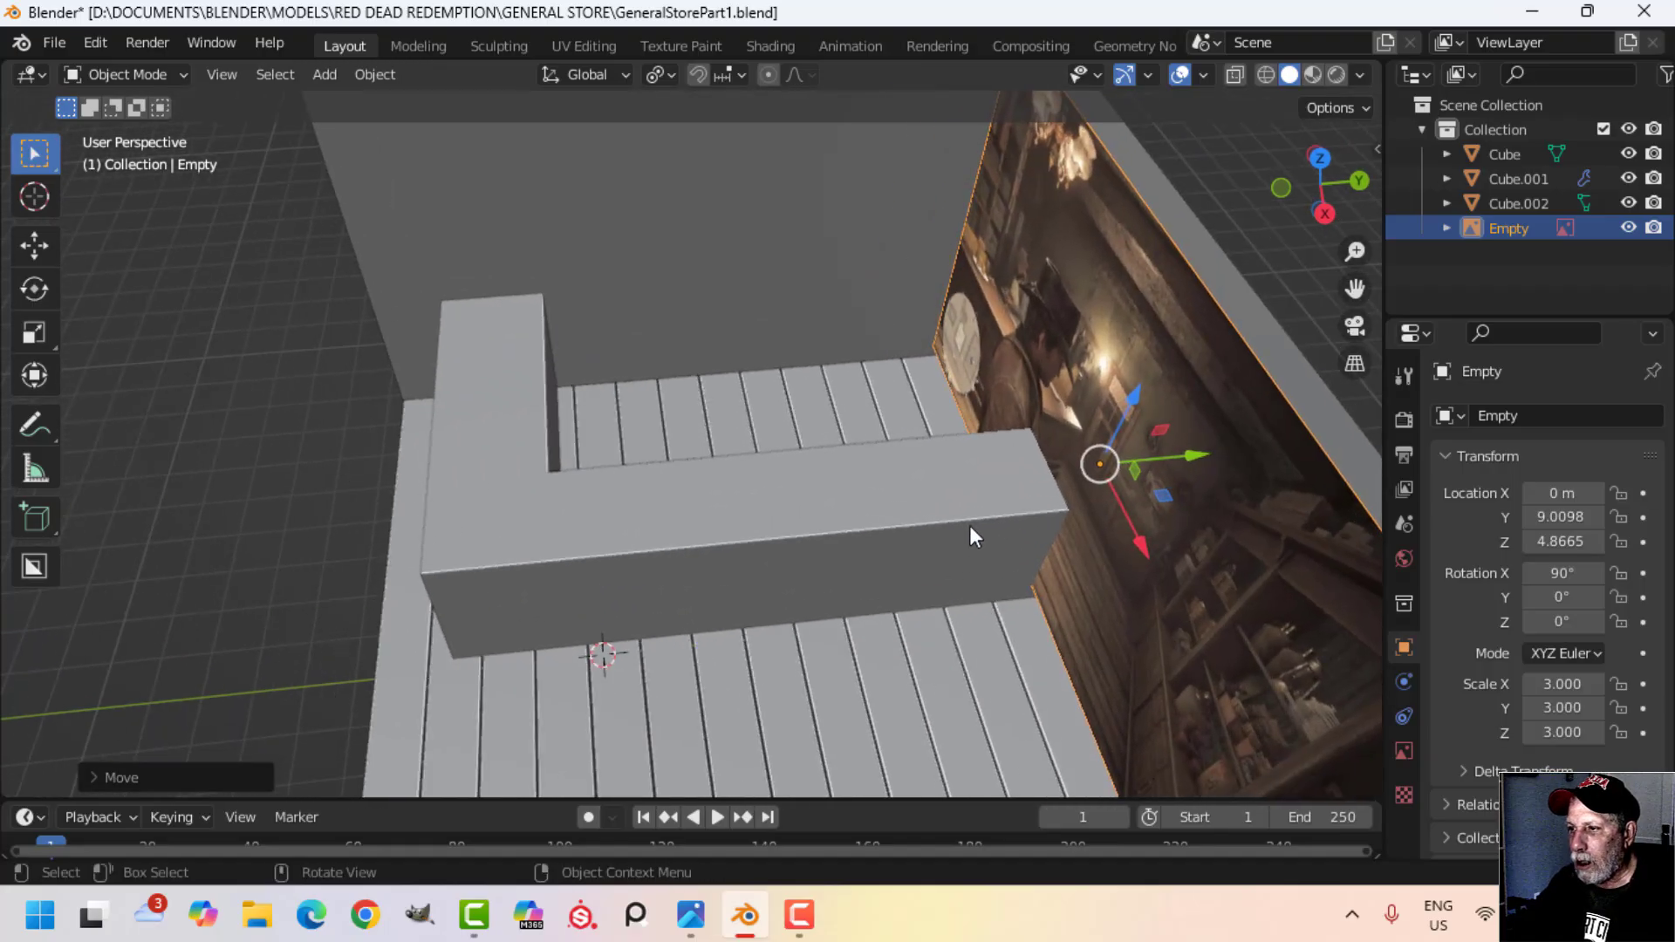
scroll(971, 525, up, 3)
shift+middle_drag(1038, 420, 773, 521)
scroll(773, 522, down, 2)
shift+middle_drag(925, 633, 965, 526)
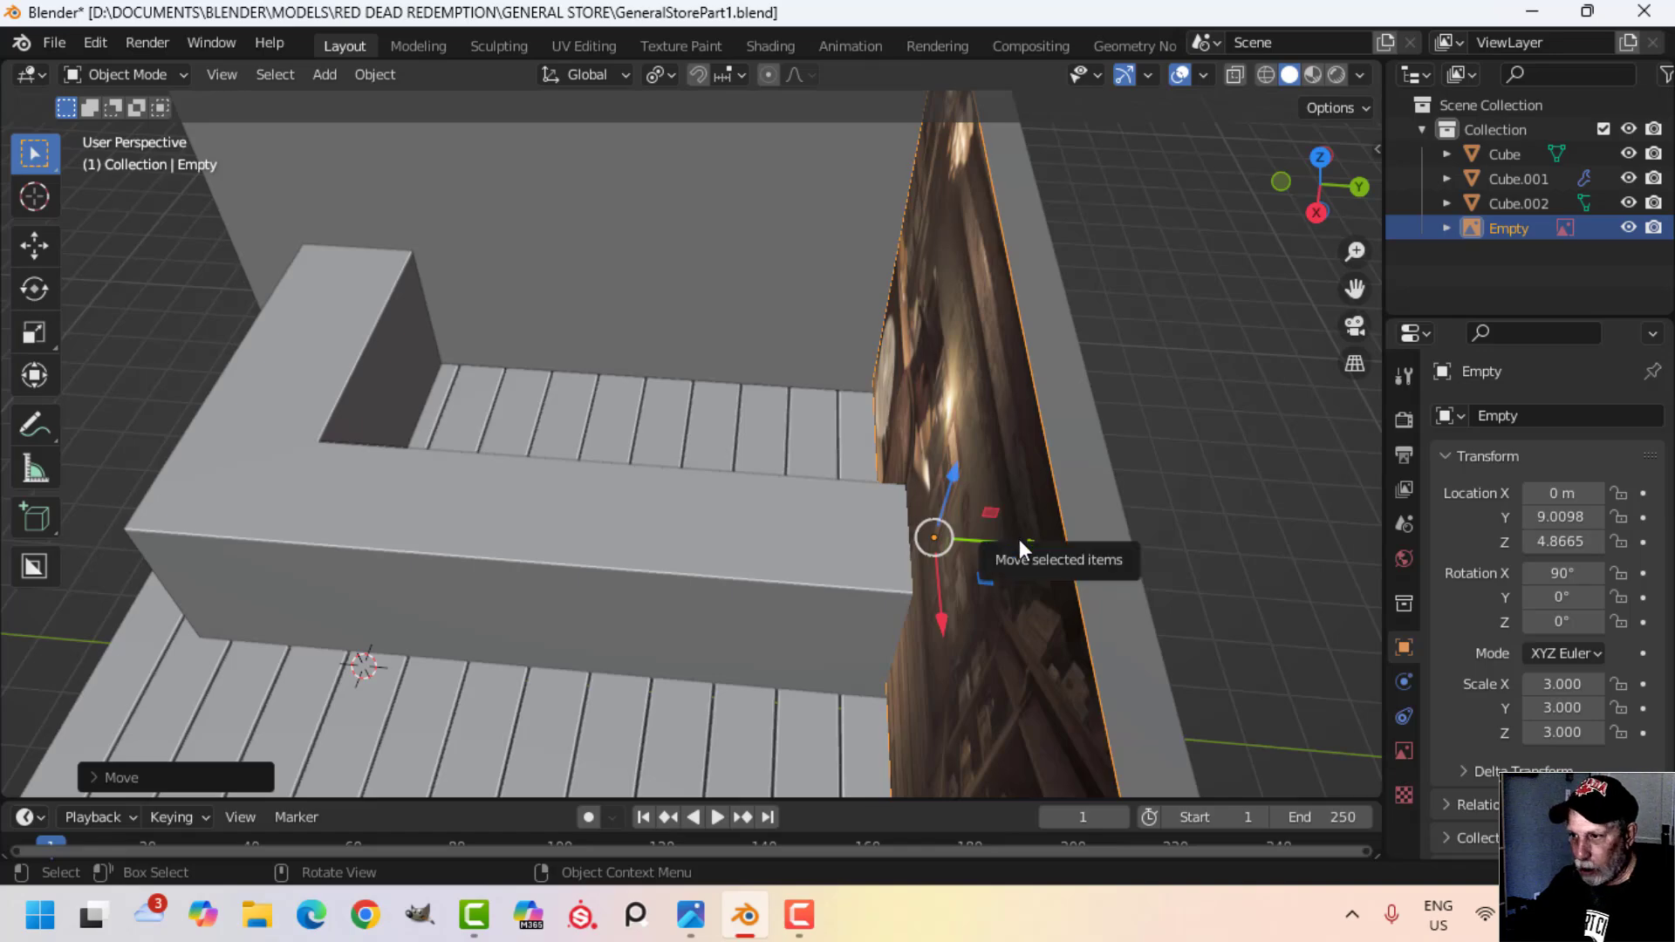
Step: Hide the reference image and shorten the counter's long leg by moving its far end edges along Y away from the back wall
key(h)
click(851, 568)
middle_drag(851, 568, 956, 562)
key(Tab)
middle_drag(852, 653, 950, 625)
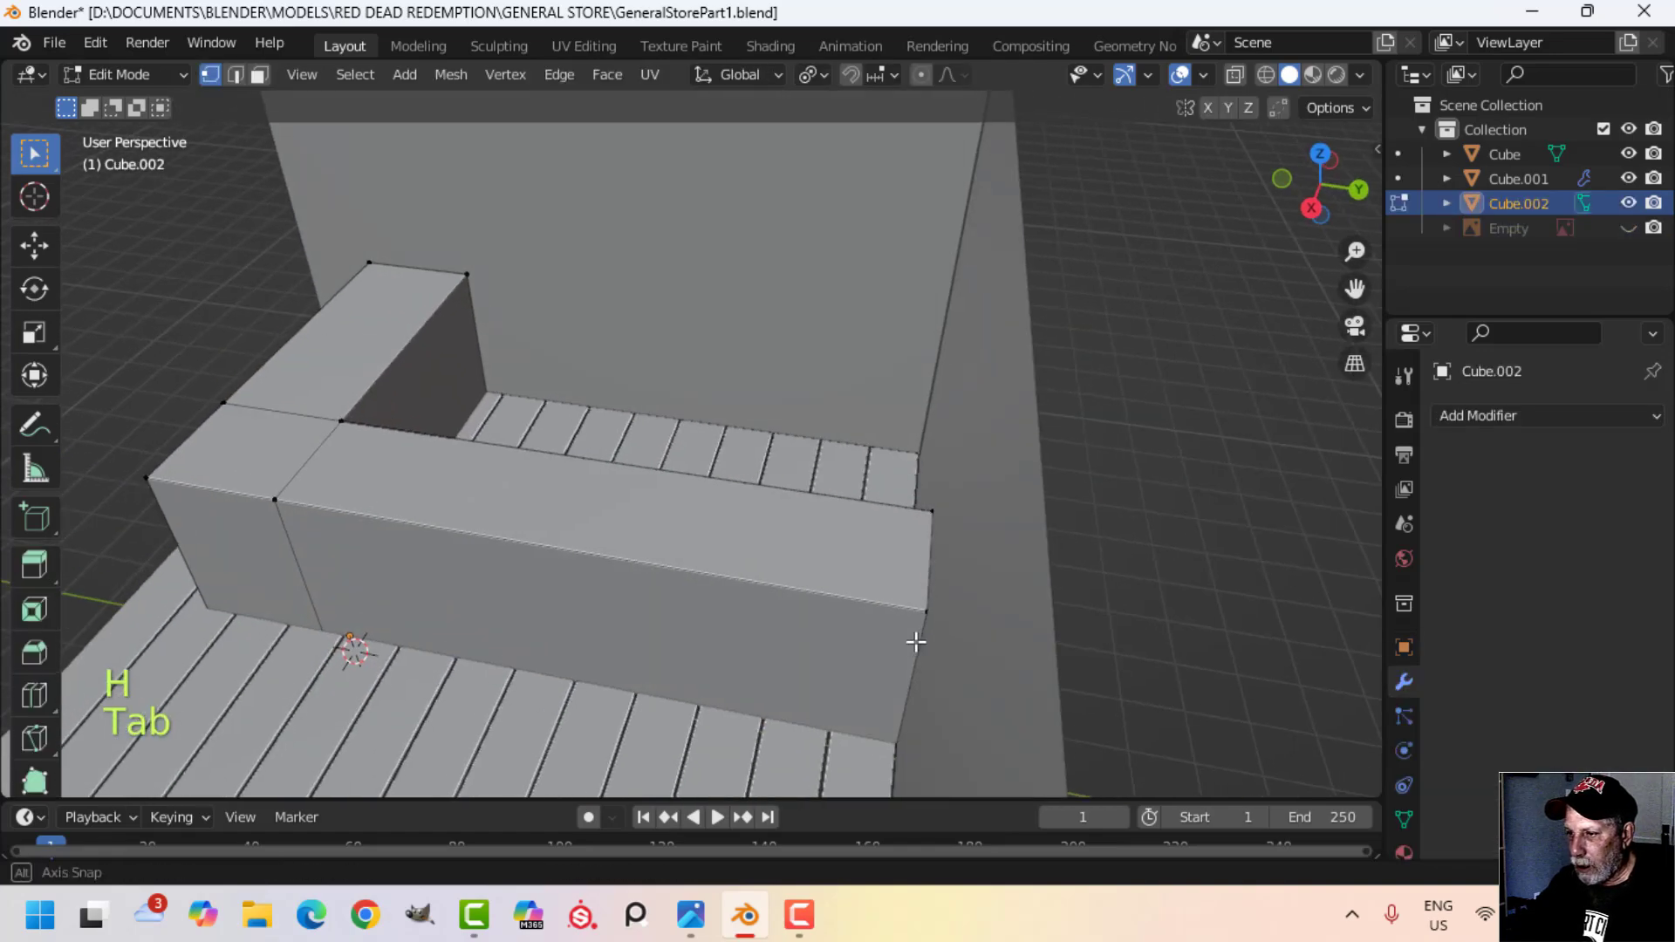
key(alt+a)
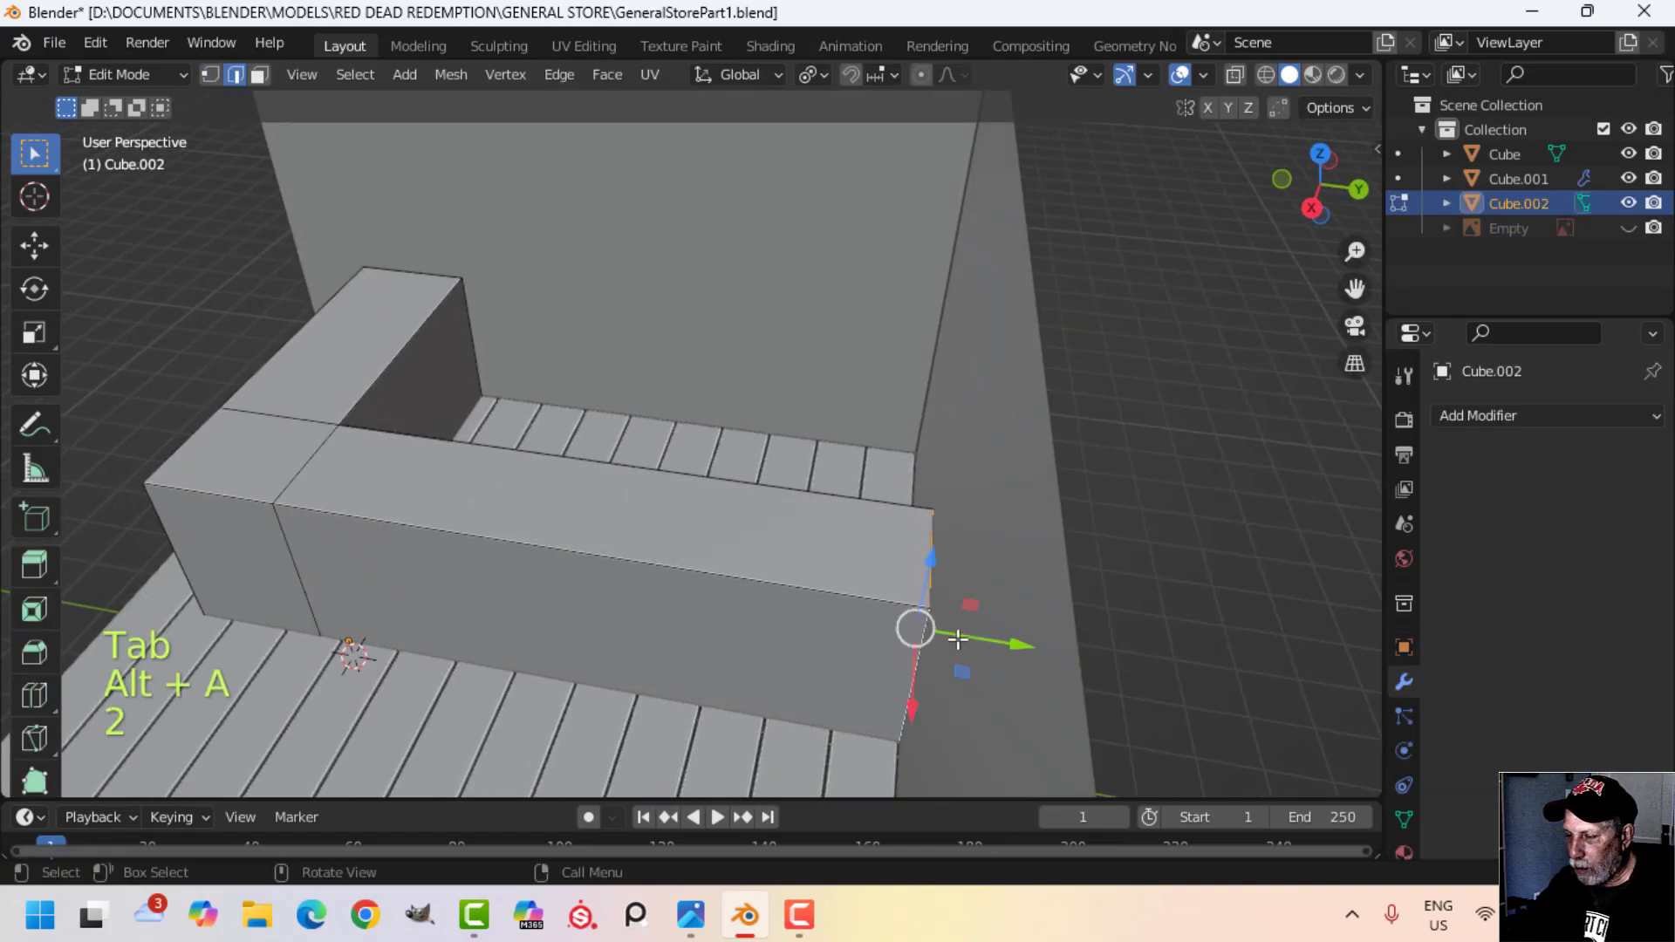
scroll(957, 639, down, 1)
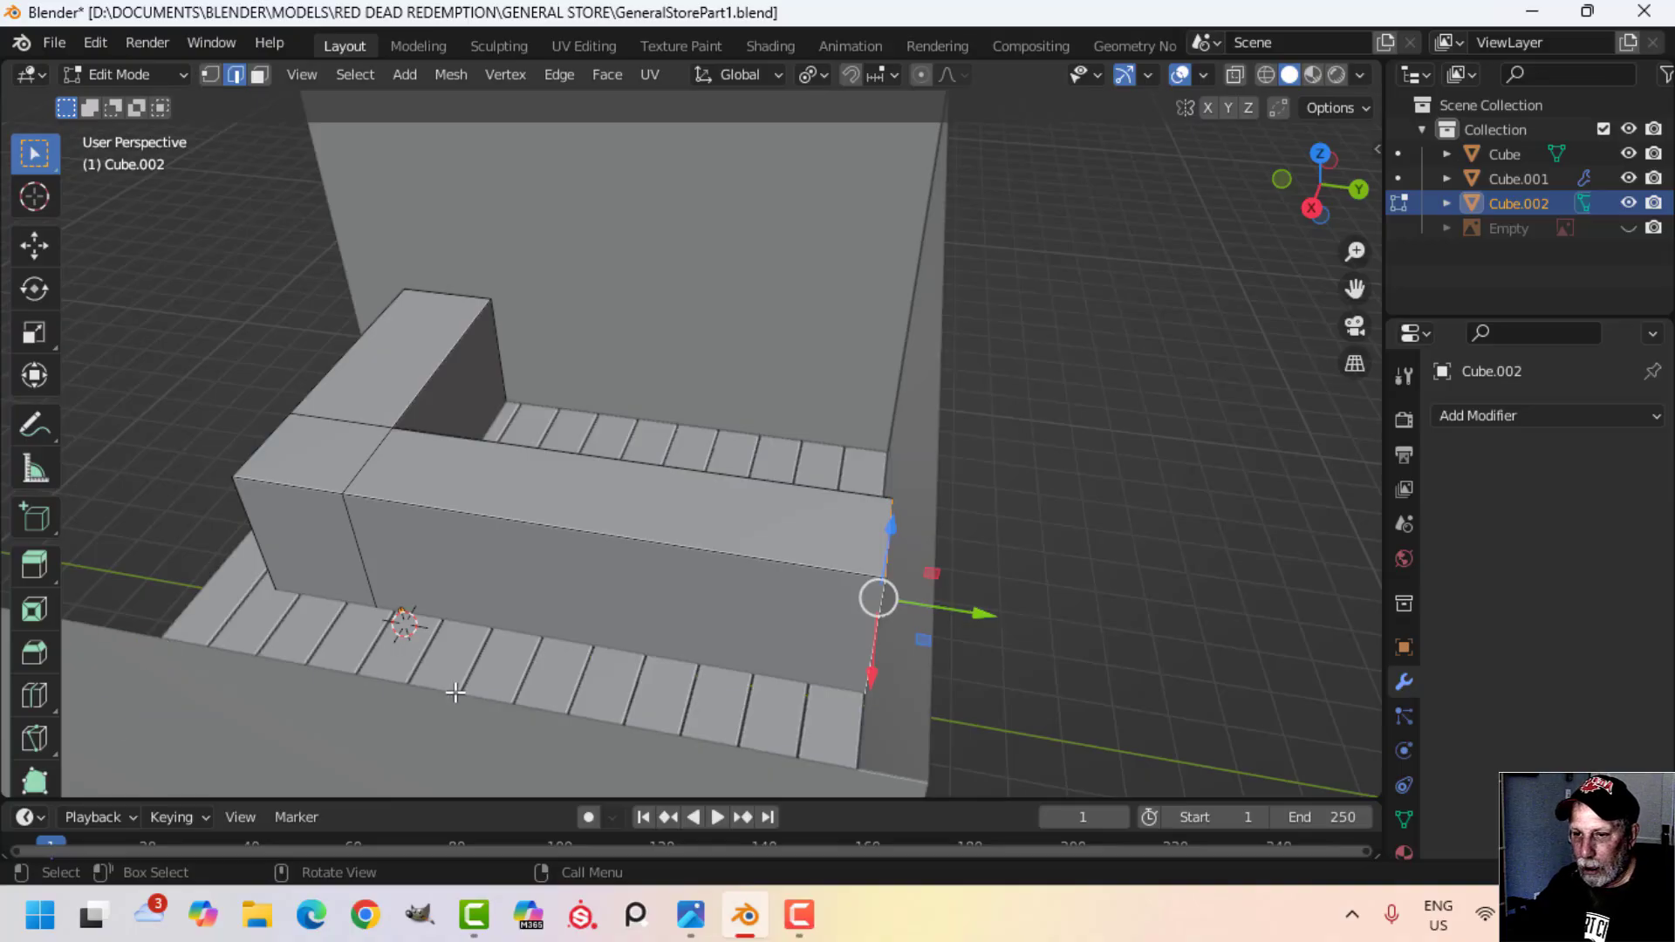
drag(981, 613, 883, 606)
middle_drag(882, 606, 993, 596)
drag(821, 494, 815, 500)
key(ctrl+z)
Step: Return to Object Mode, unhide the reference image and clear the selection
middle_drag(916, 510, 882, 422)
key(Tab)
key(alt+a)
key(alt+h)
key(alt+a)
Step: Compare the counter's position and proportions with the store counter in the reference image
scroll(882, 532, up, 3)
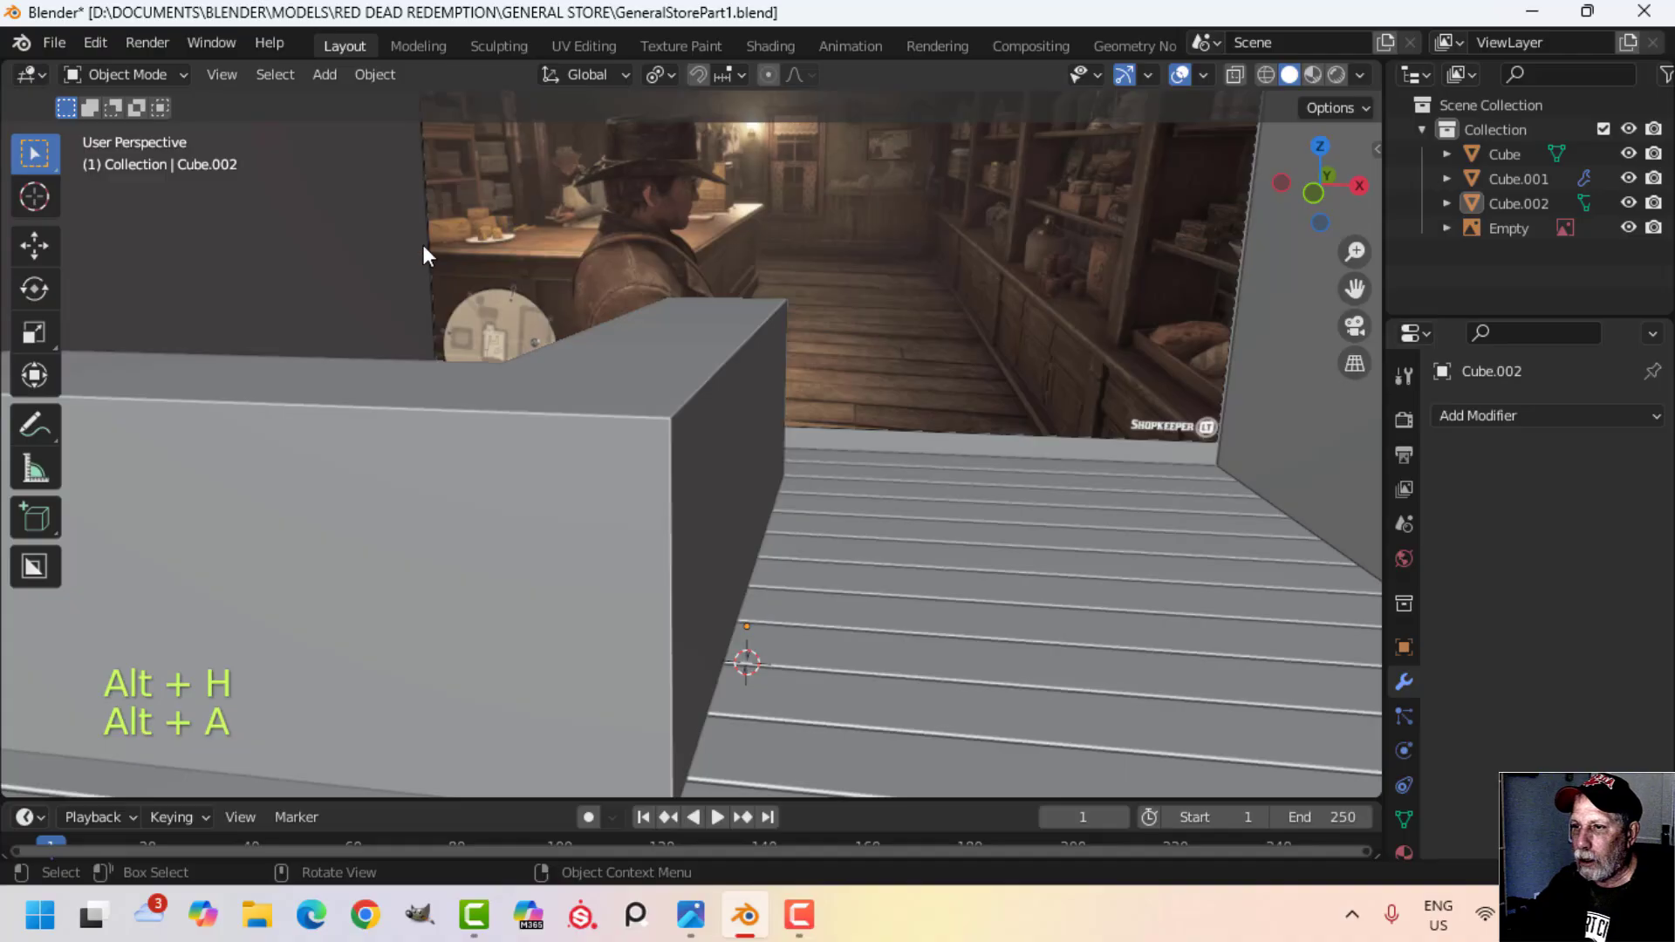
scroll(742, 402, down, 3)
shift+middle_drag(801, 539, 806, 473)
middle_drag(806, 472, 752, 476)
shift+middle_drag(647, 352, 768, 448)
scroll(759, 352, down, 2)
scroll(698, 381, up, 1)
scroll(724, 428, down, 1)
scroll(756, 428, up, 2)
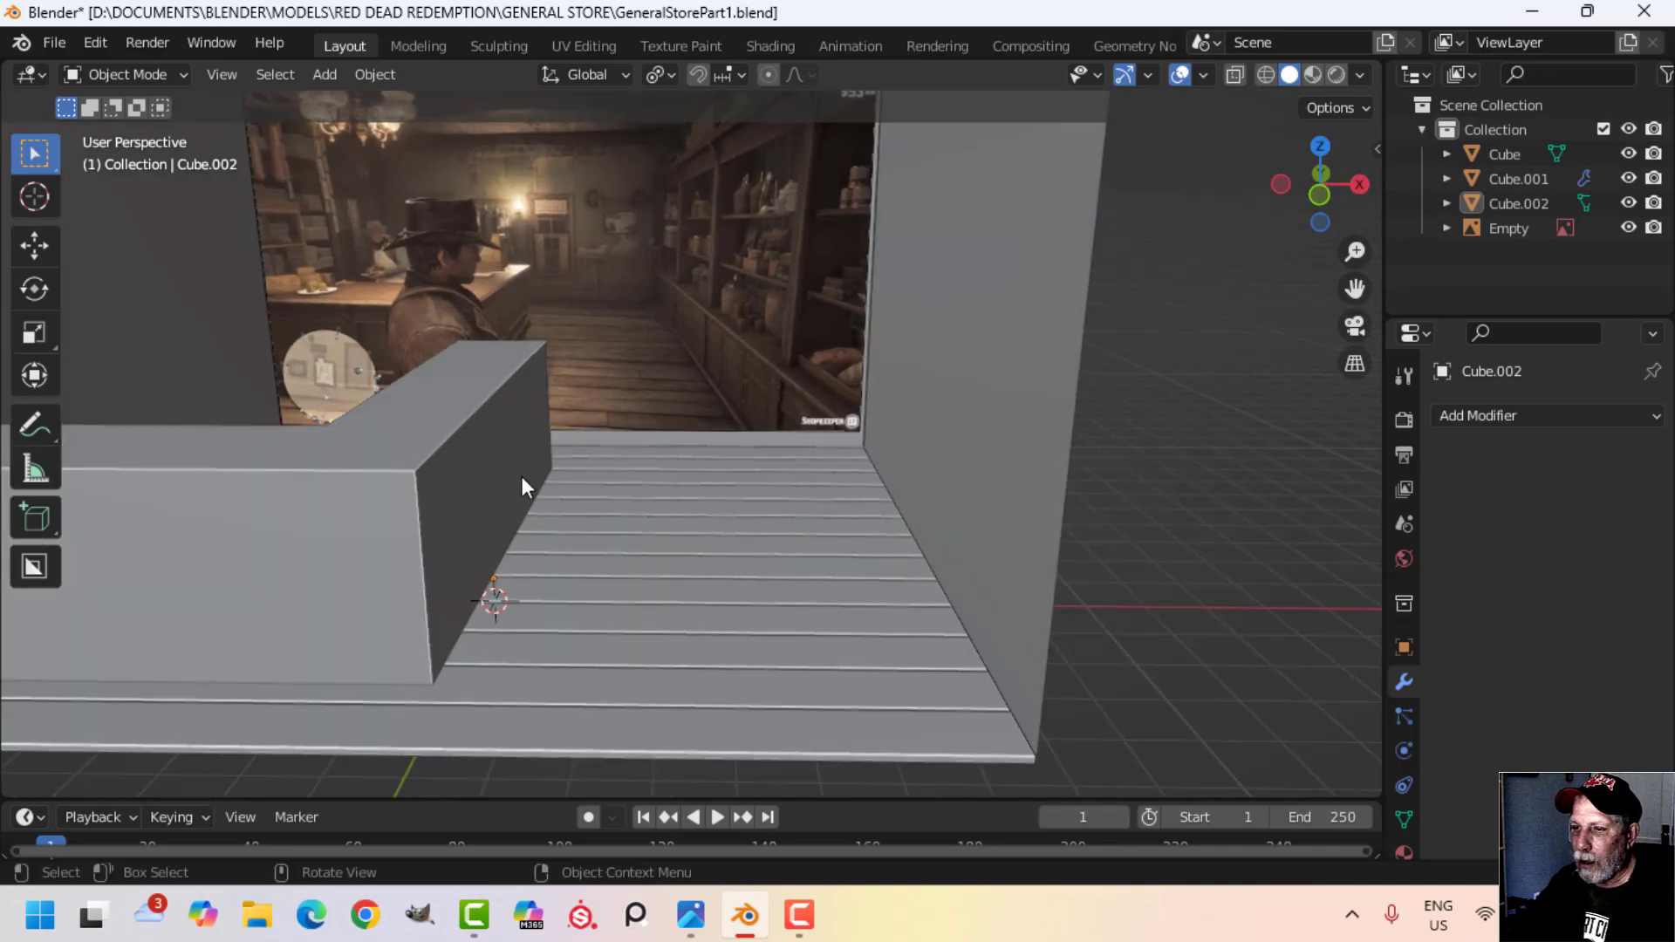
scroll(520, 469, down, 4)
shift+middle_drag(520, 469, 676, 548)
scroll(587, 519, up, 1)
Step: In top wireframe view, move the counter's whole long leg along X towards the left wall, and return to solid Object Mode
key(Tab)
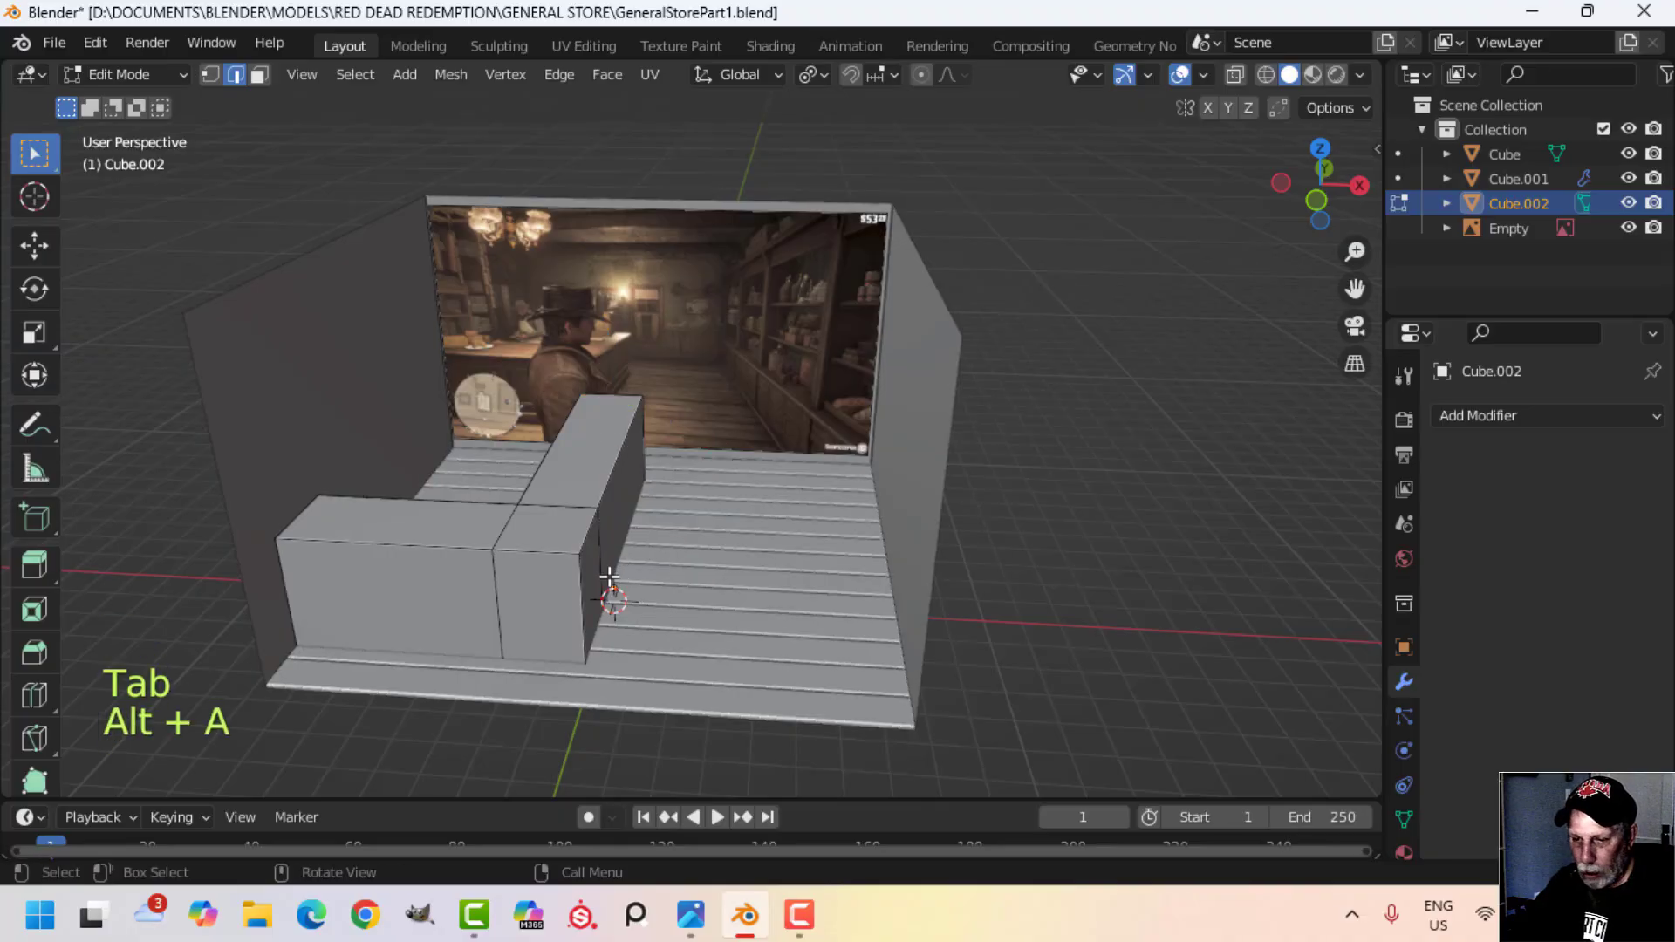
key(KP_7)
key(z)
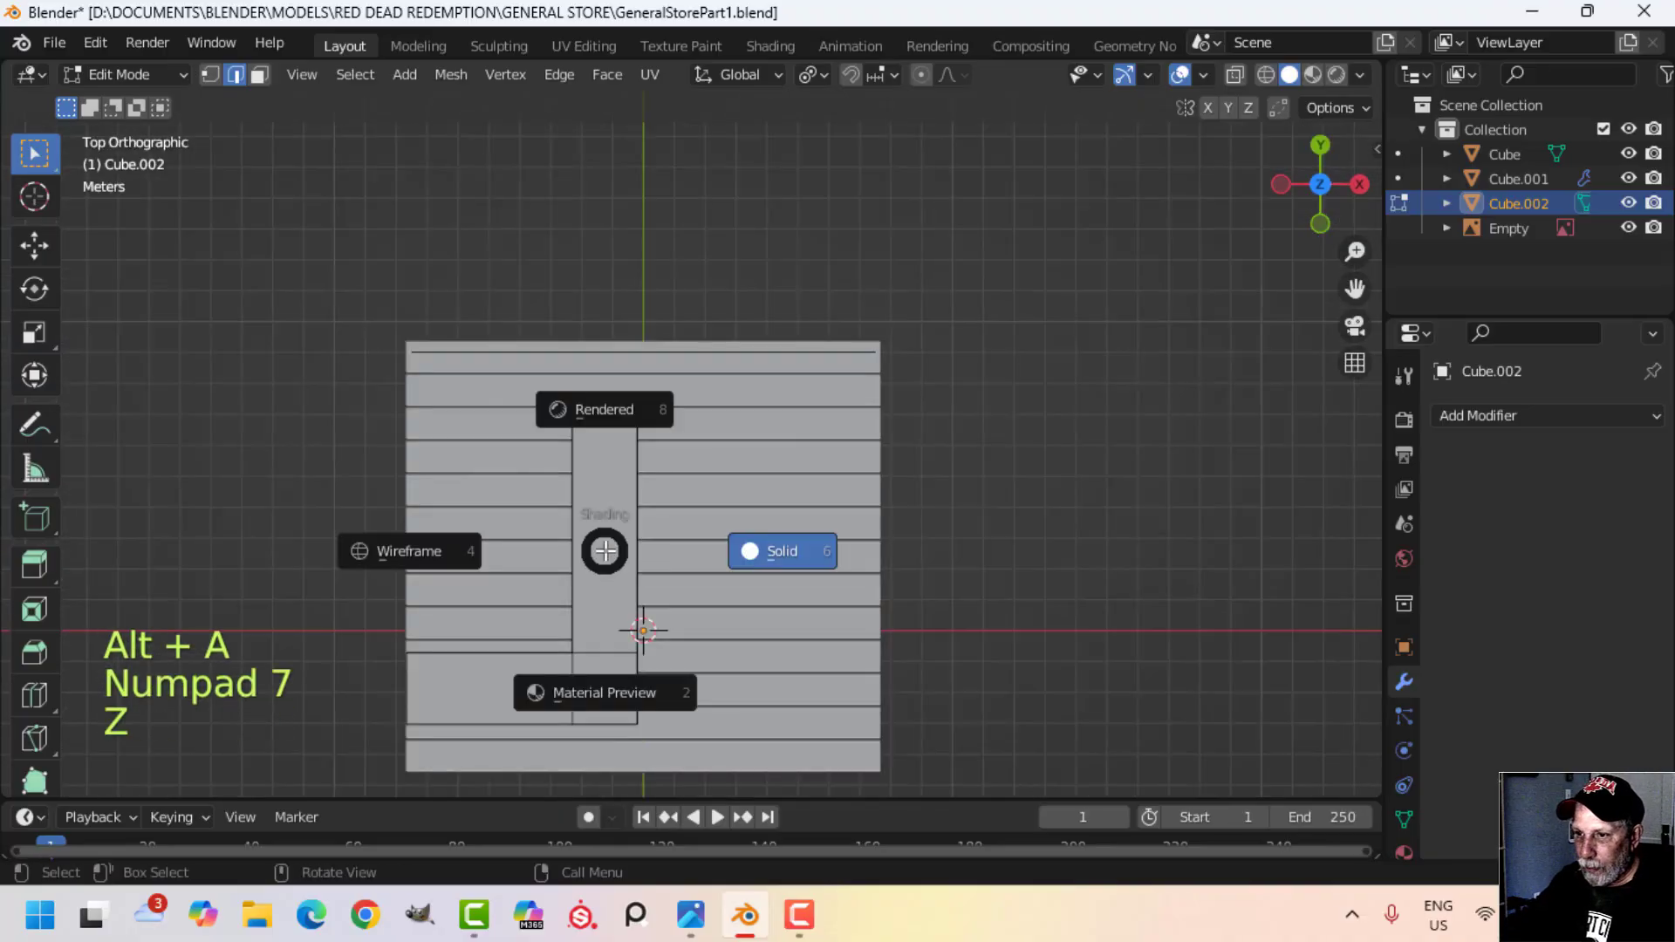
click(457, 551)
scroll(736, 576, down, 1)
key(b)
drag(584, 272, 764, 783)
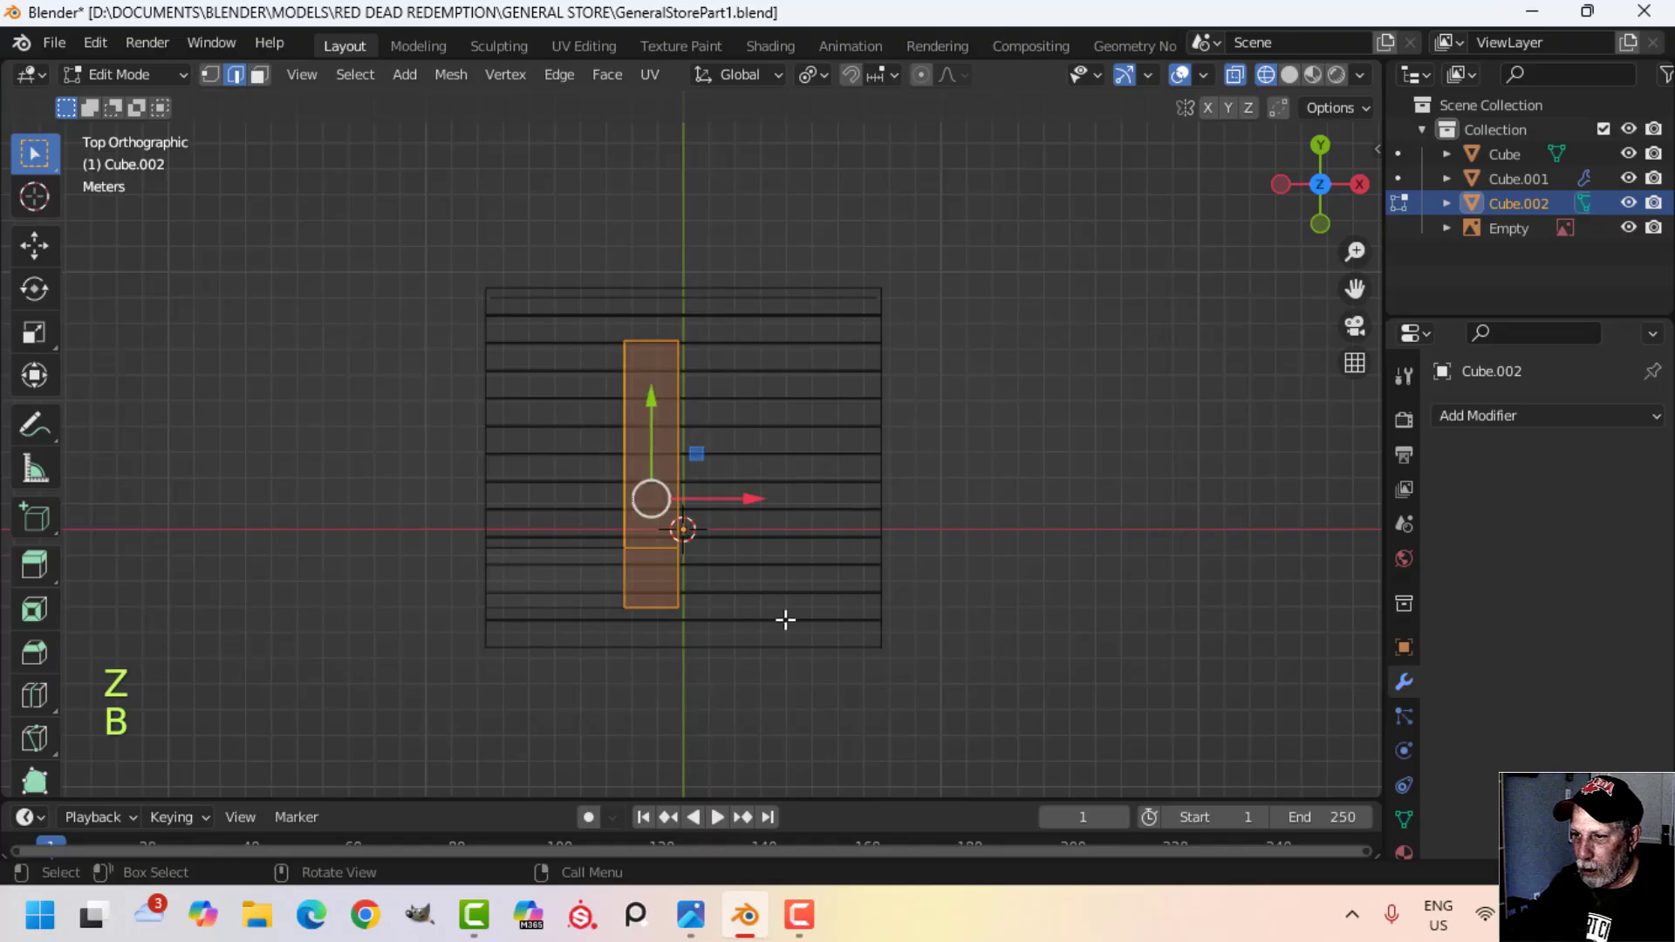
scroll(772, 538, up, 3)
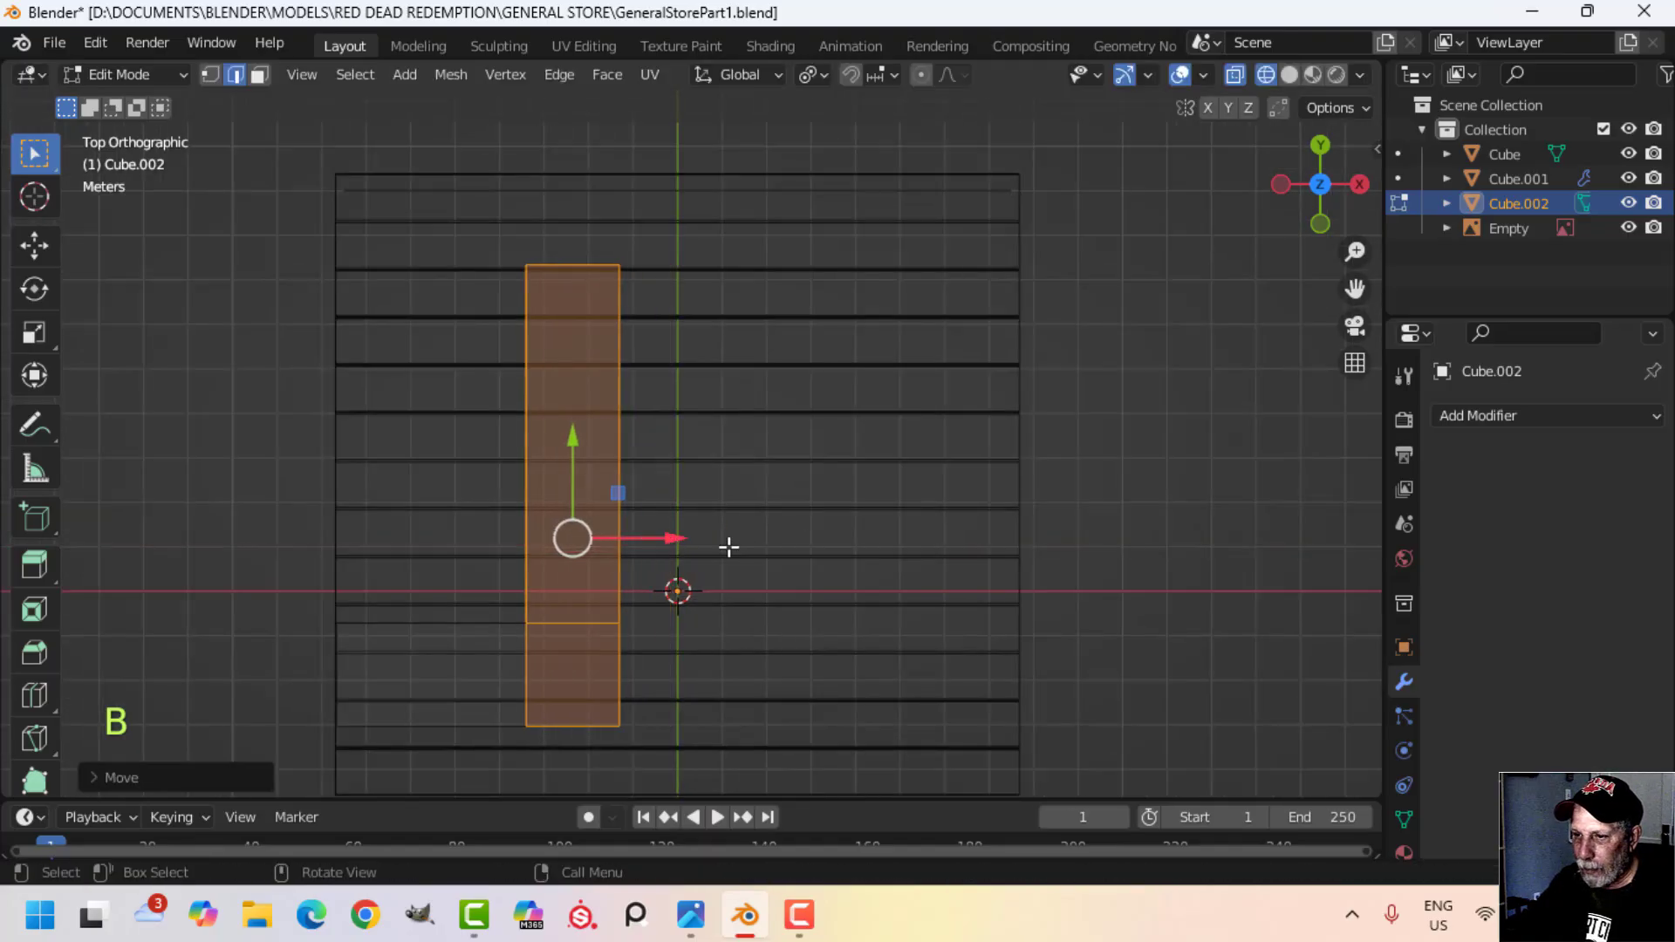
key(alt+a)
key(z)
click(910, 565)
key(Tab)
middle_drag(909, 565, 873, 415)
key(alt+a)
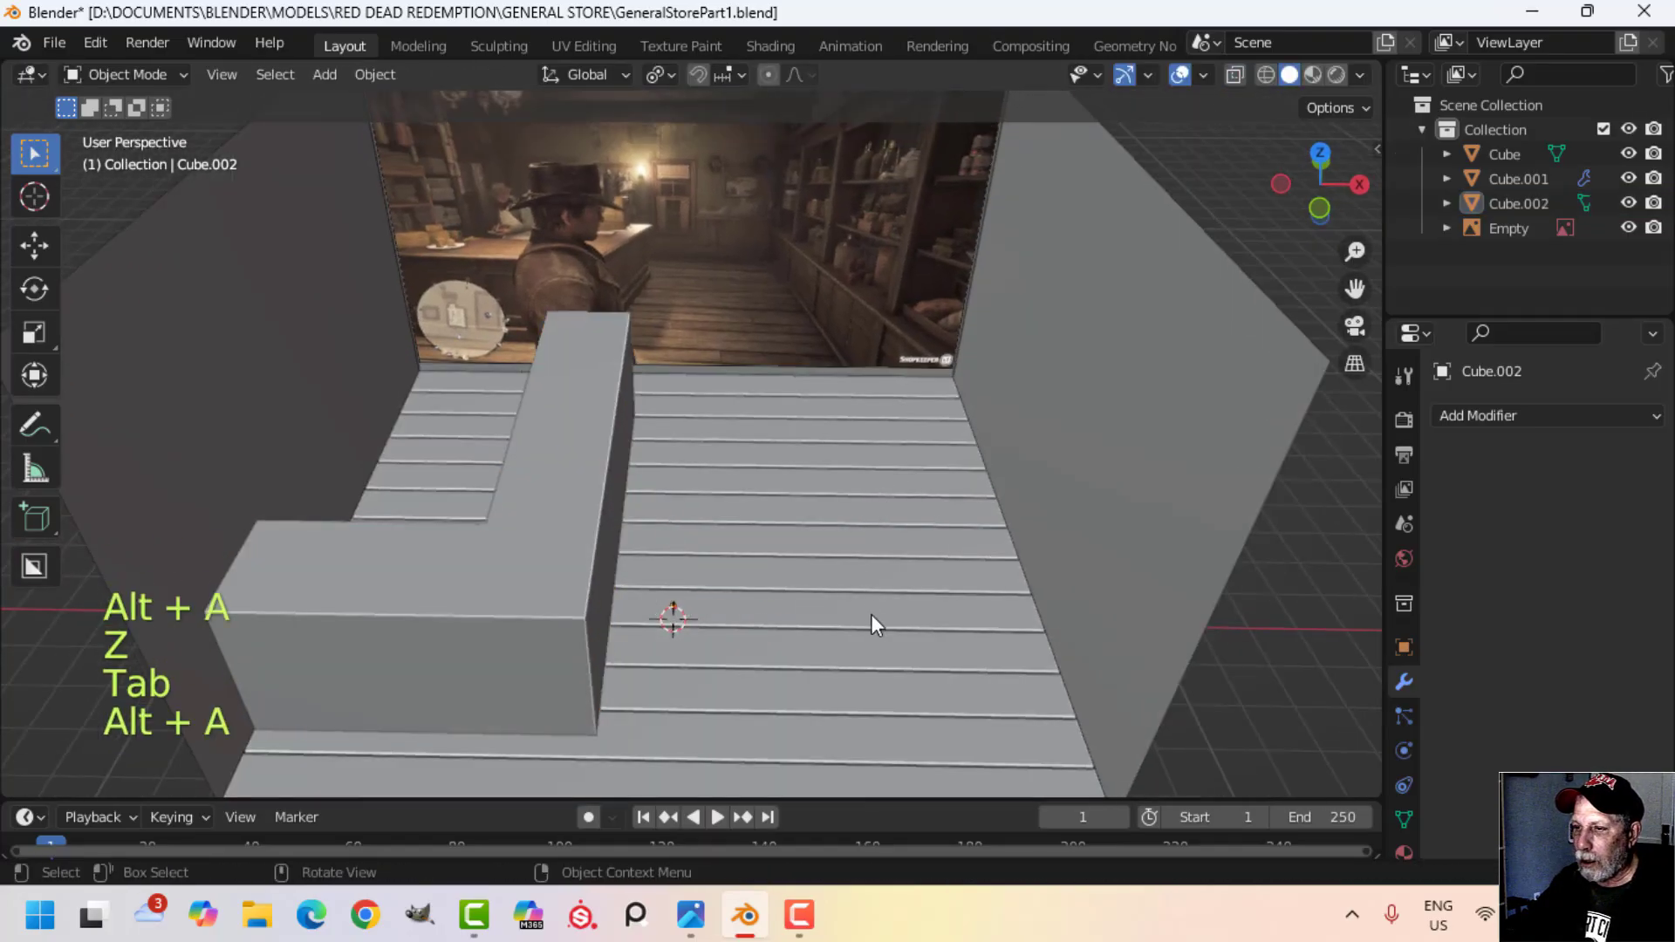
Step: Duplicate the aisle-side face of the counter's long leg, move it along X towards the right wall and separate it into its own object
middle_drag(870, 614, 743, 467)
key(Tab)
key(alt+a)
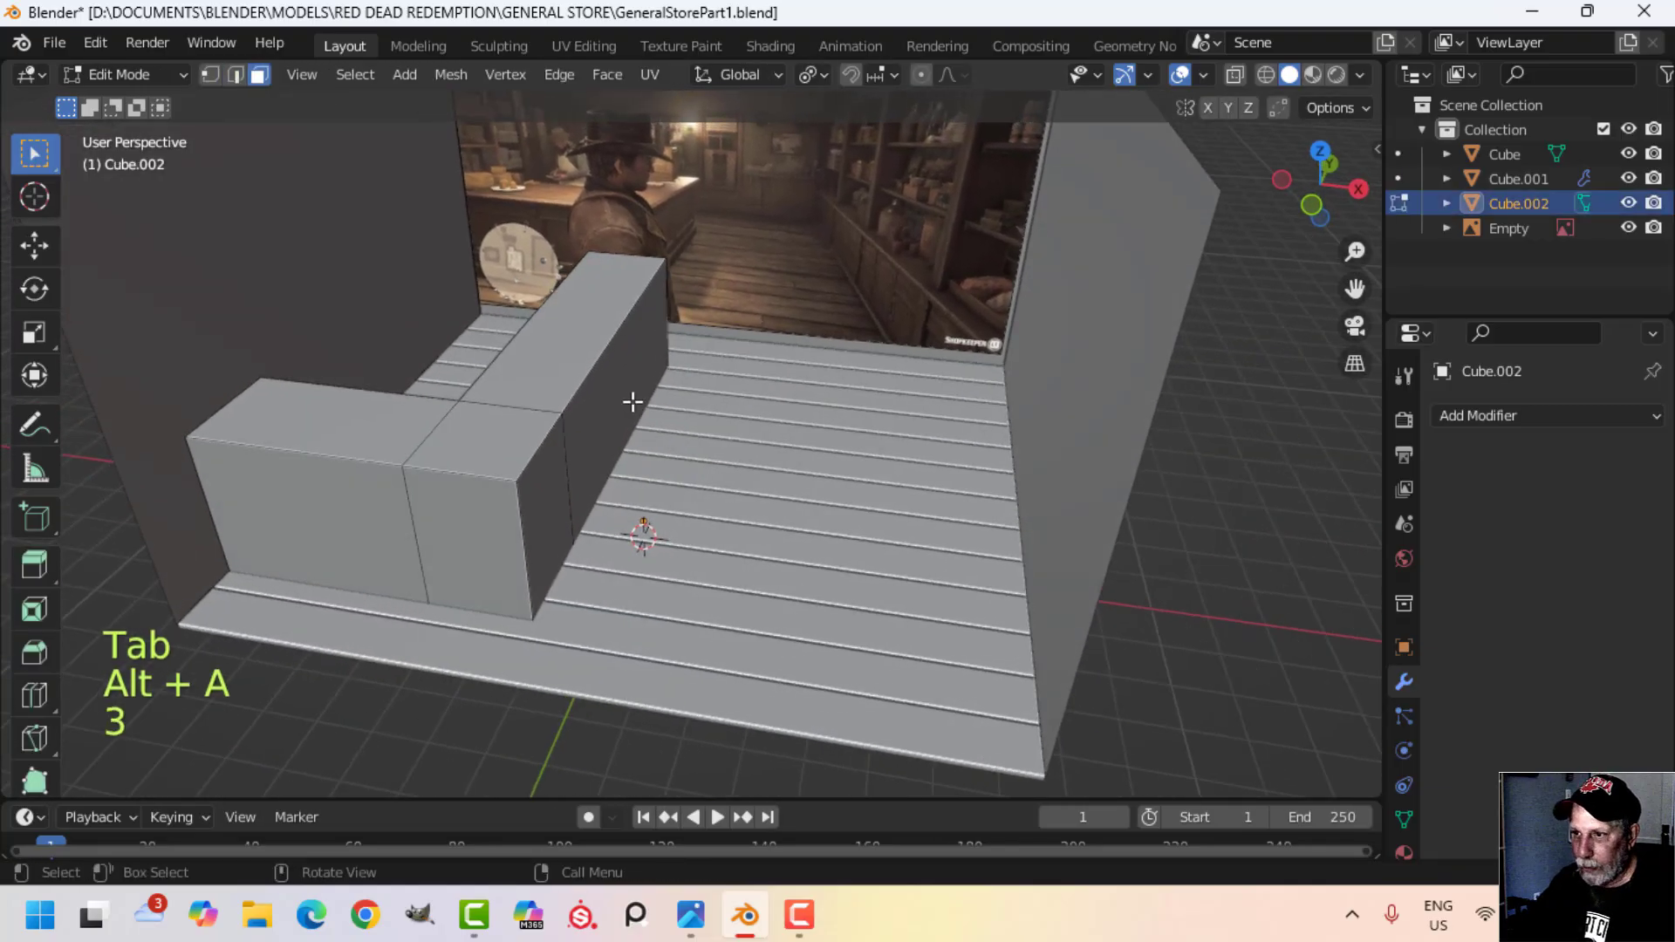
click(633, 401)
middle_drag(632, 401, 749, 478)
key(shift+d)
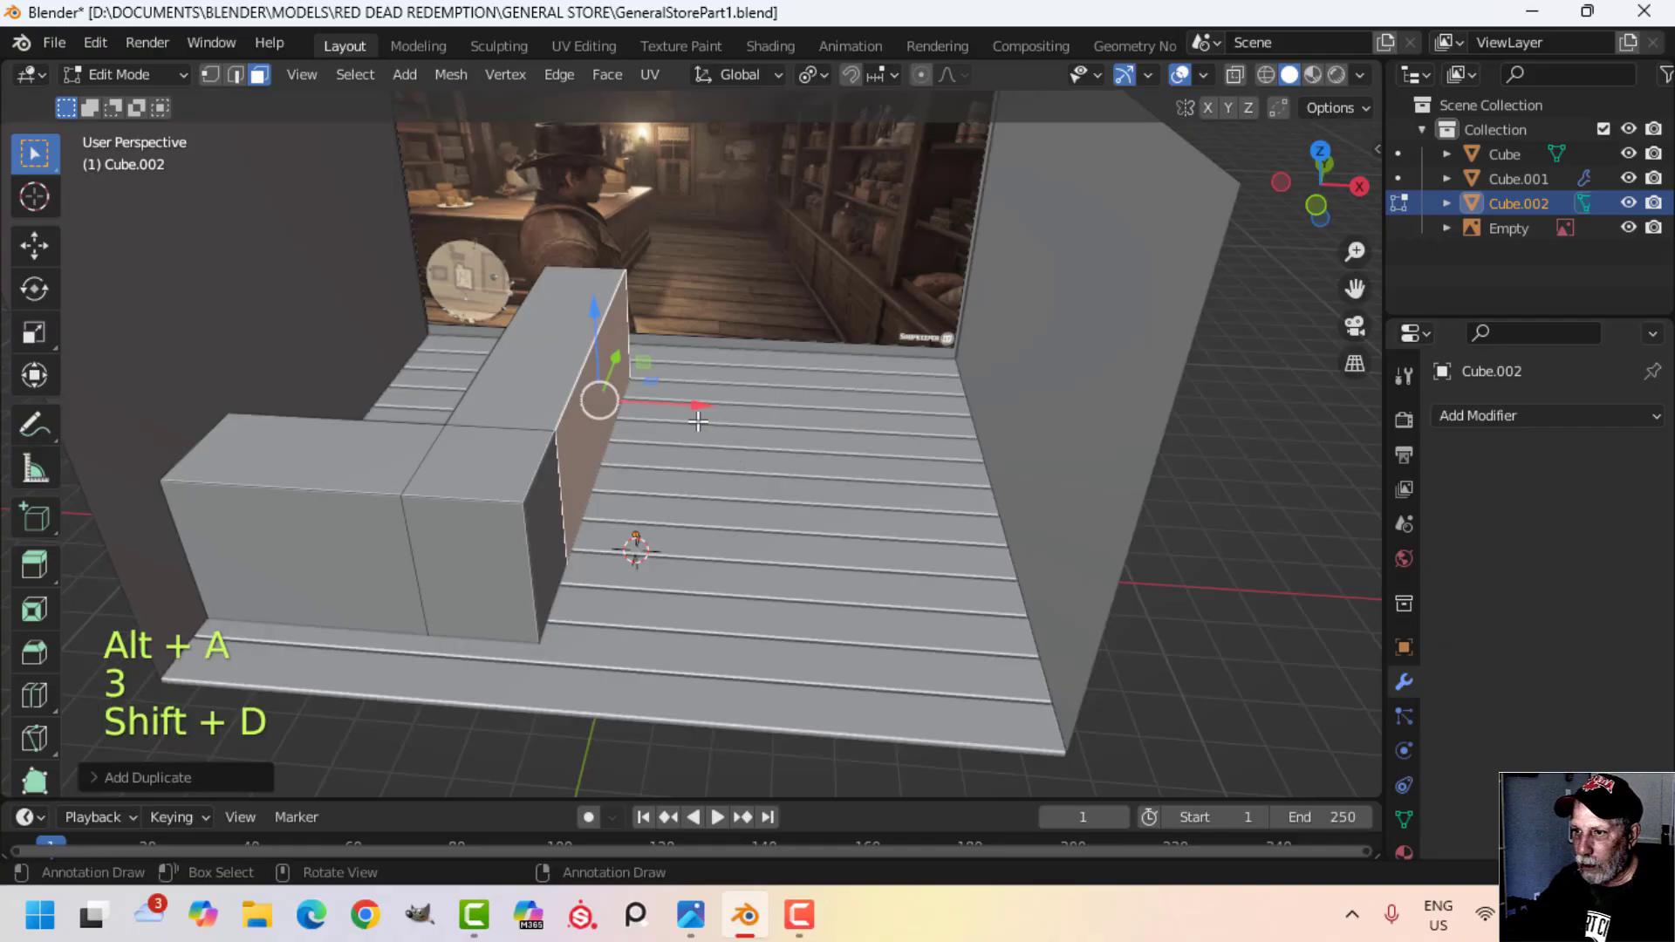
click(994, 426)
key(p)
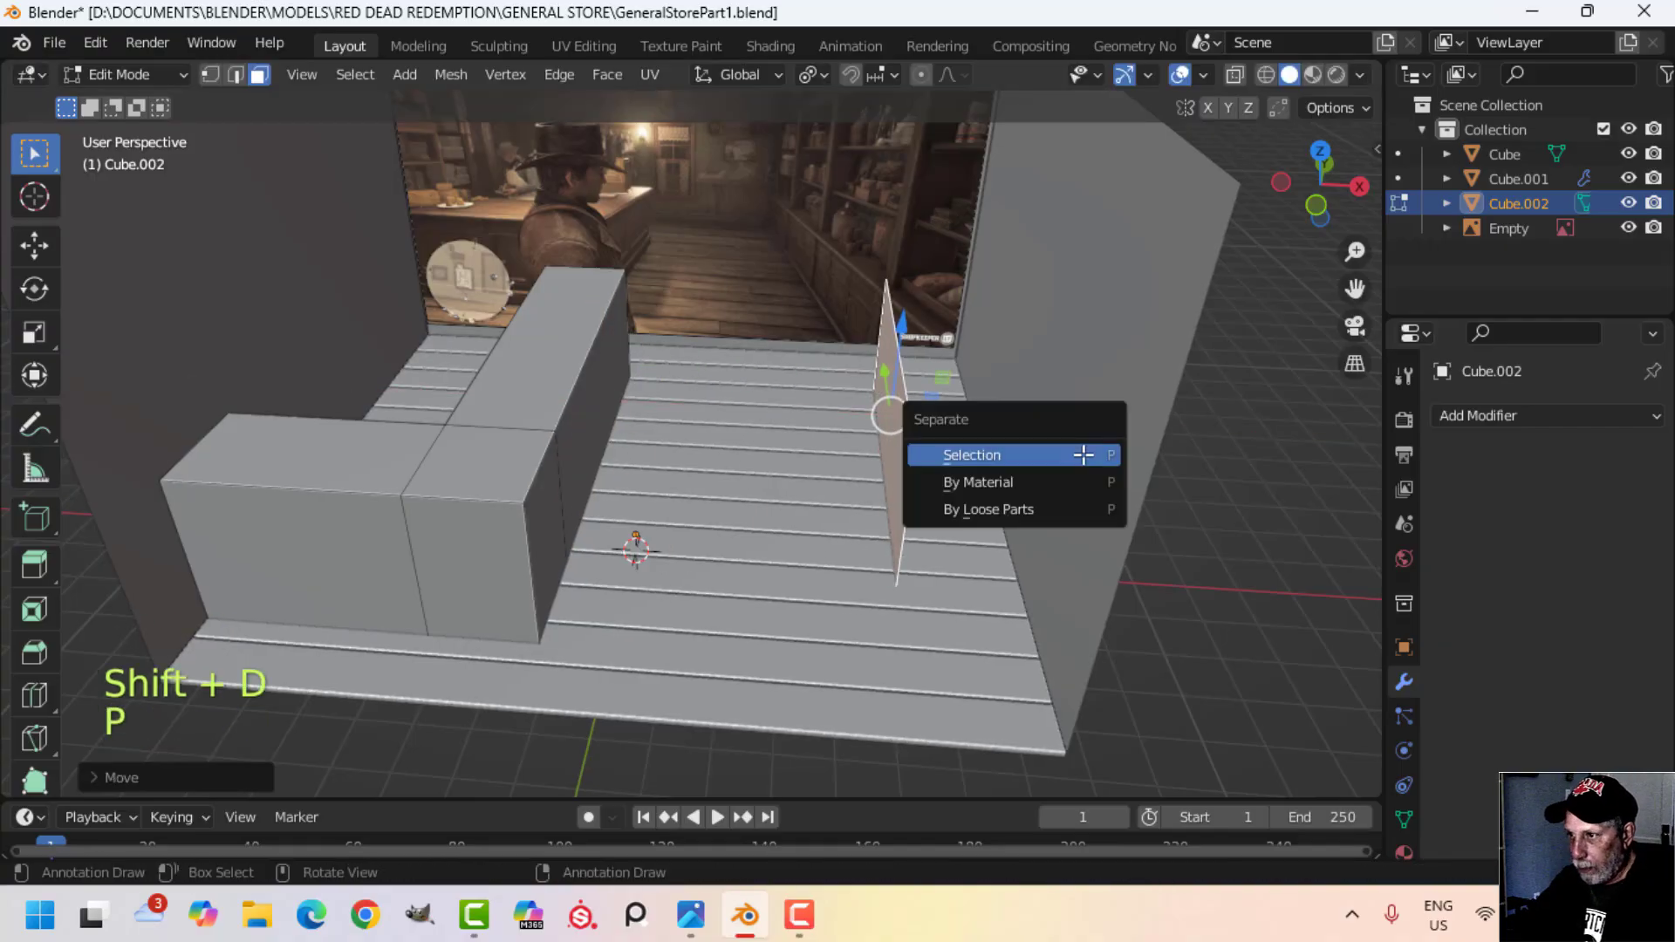
click(1012, 453)
key(Tab)
Step: Rotate the separated face 90° about Y so it lies horizontal, and move it along X against the right wall
shift+middle_drag(916, 489, 750, 415)
scroll(940, 520, up, 3)
click(750, 417)
key(Tab)
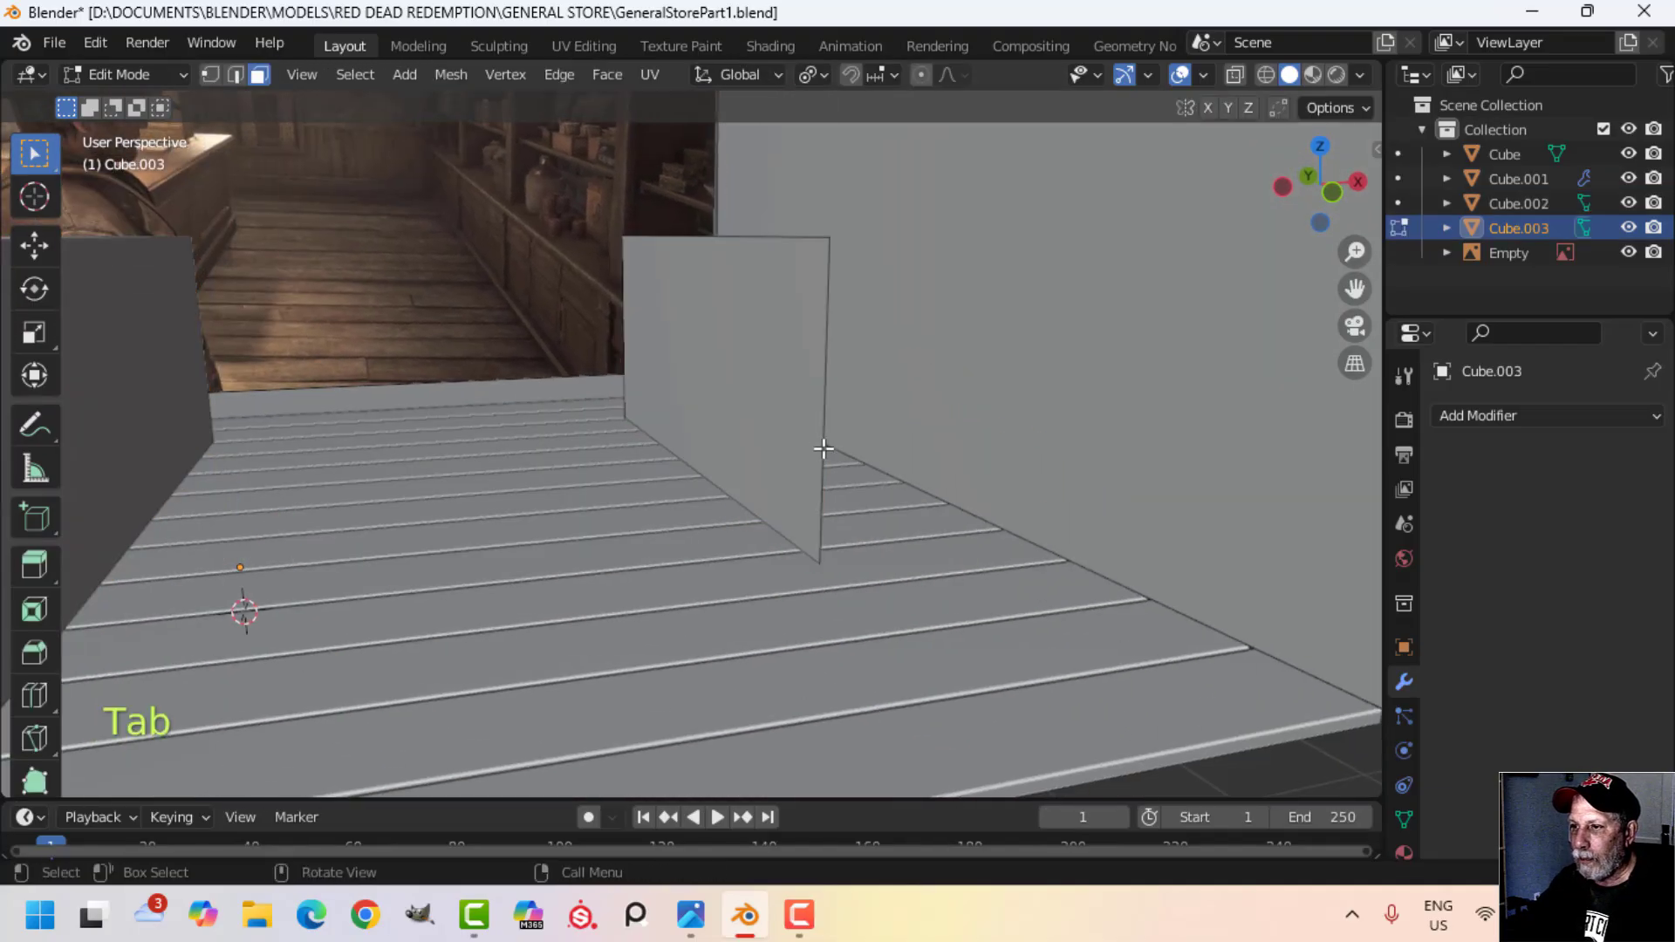
key(a)
shift+middle_drag(677, 502, 830, 406)
scroll(794, 493, down, 3)
key(r)
key(y)
key(9)
key(0)
key(Return)
drag(831, 407, 883, 408)
middle_drag(883, 408, 742, 454)
key(Tab)
Step: Move the reference image along Y to about 10.66 m, further behind the back wall
click(489, 394)
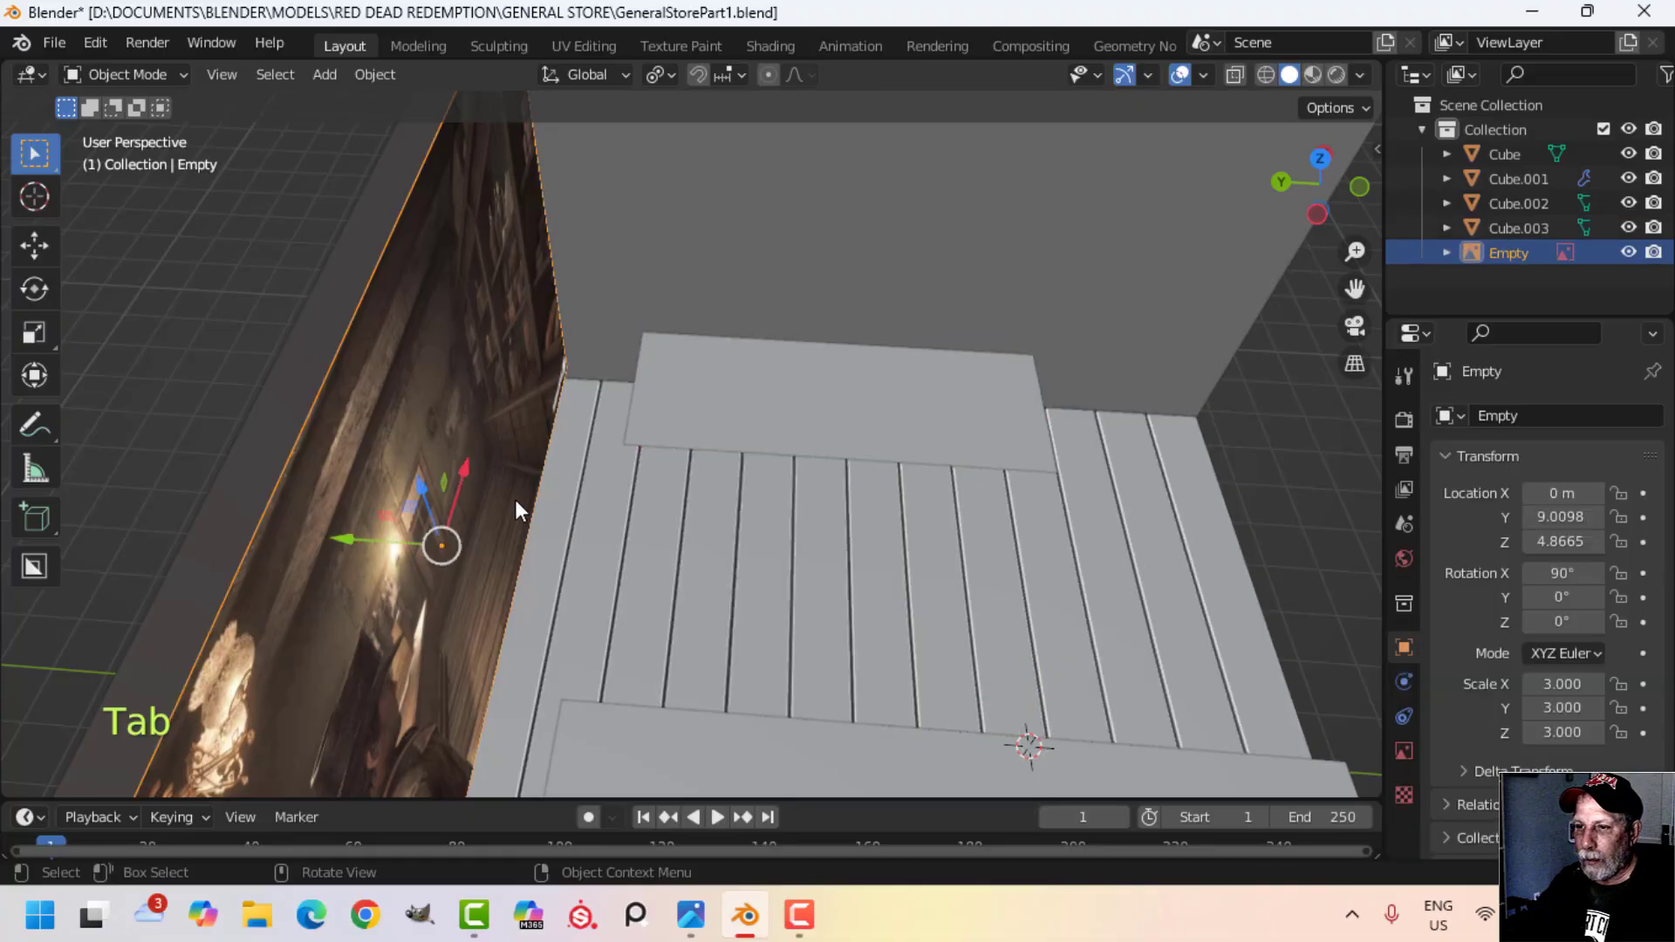
key(g)
key(y)
click(410, 506)
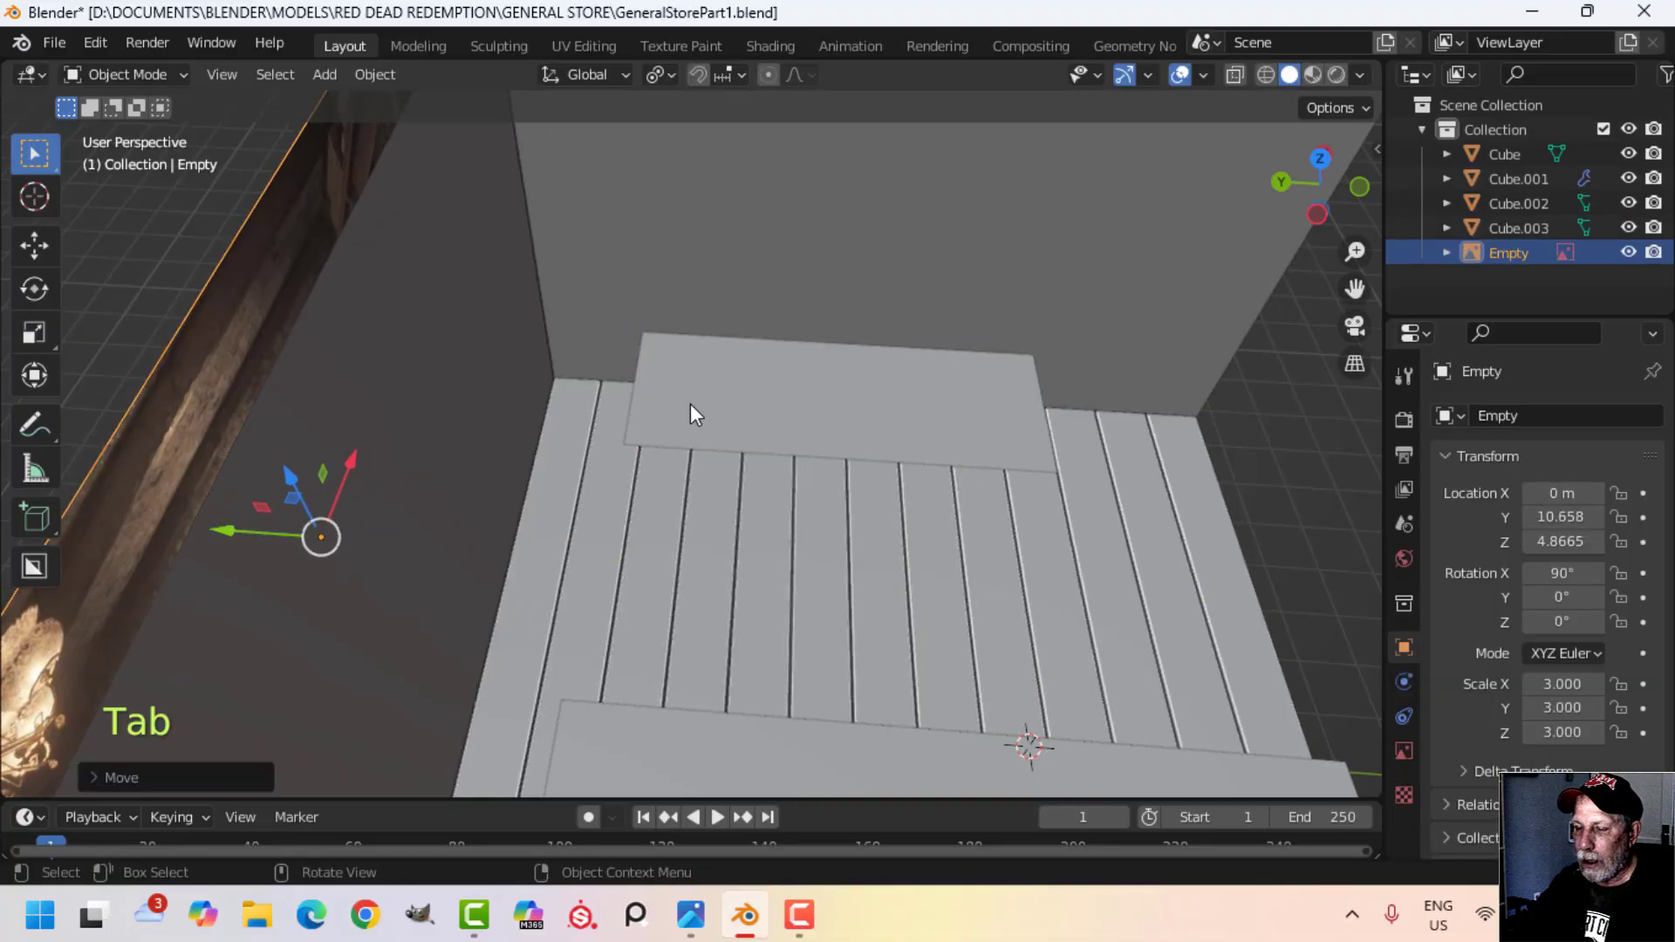
Step: Select the horizontal plane, set the transform pivot to Median Point and set the snap target to Edge
click(672, 340)
click(661, 75)
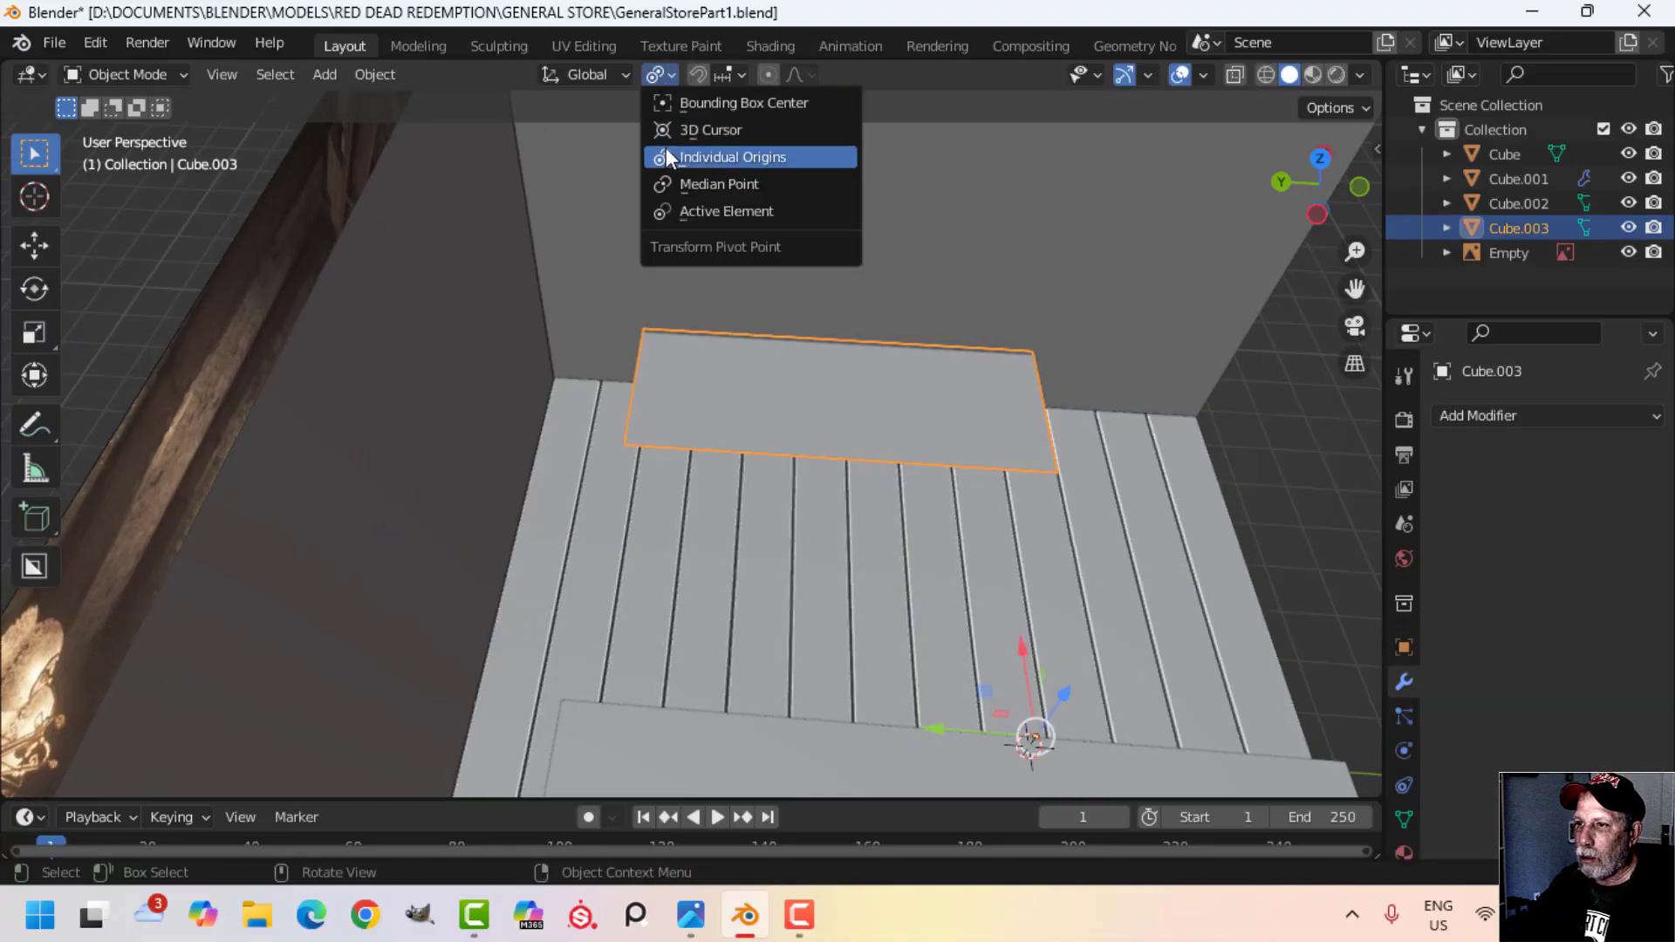
click(674, 180)
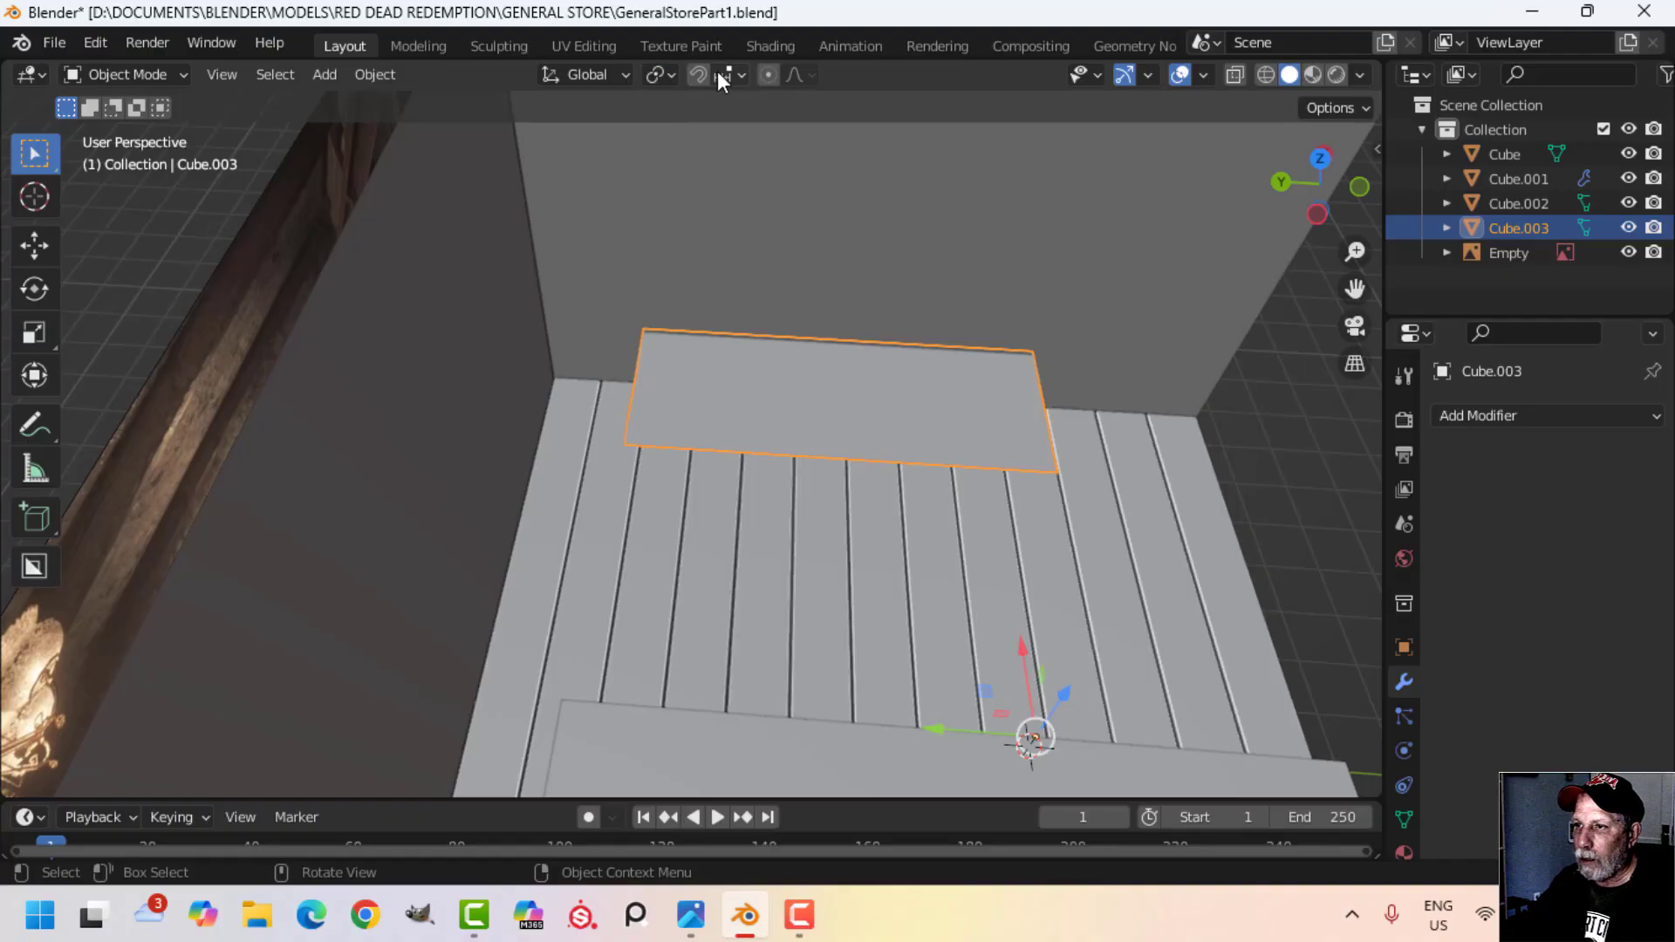
click(720, 75)
click(668, 197)
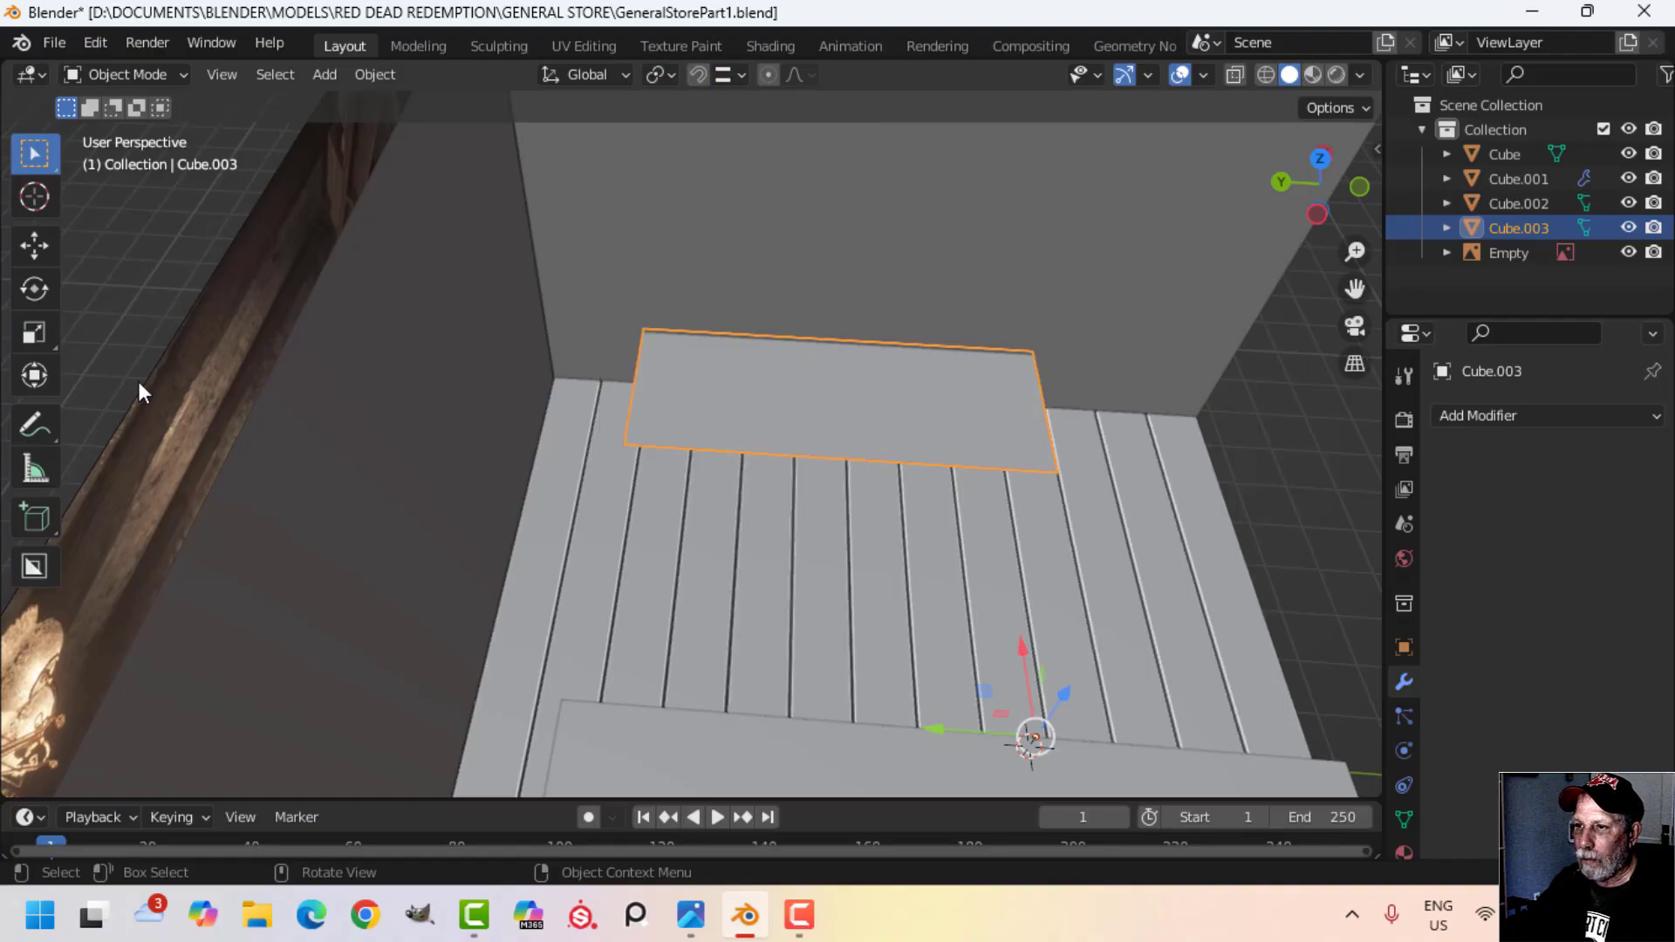
Step: Lengthen the plane along Y by snapping its far edge to the back wall and moving its near edge towards the room's open front
key(Tab)
key(2)
click(645, 383)
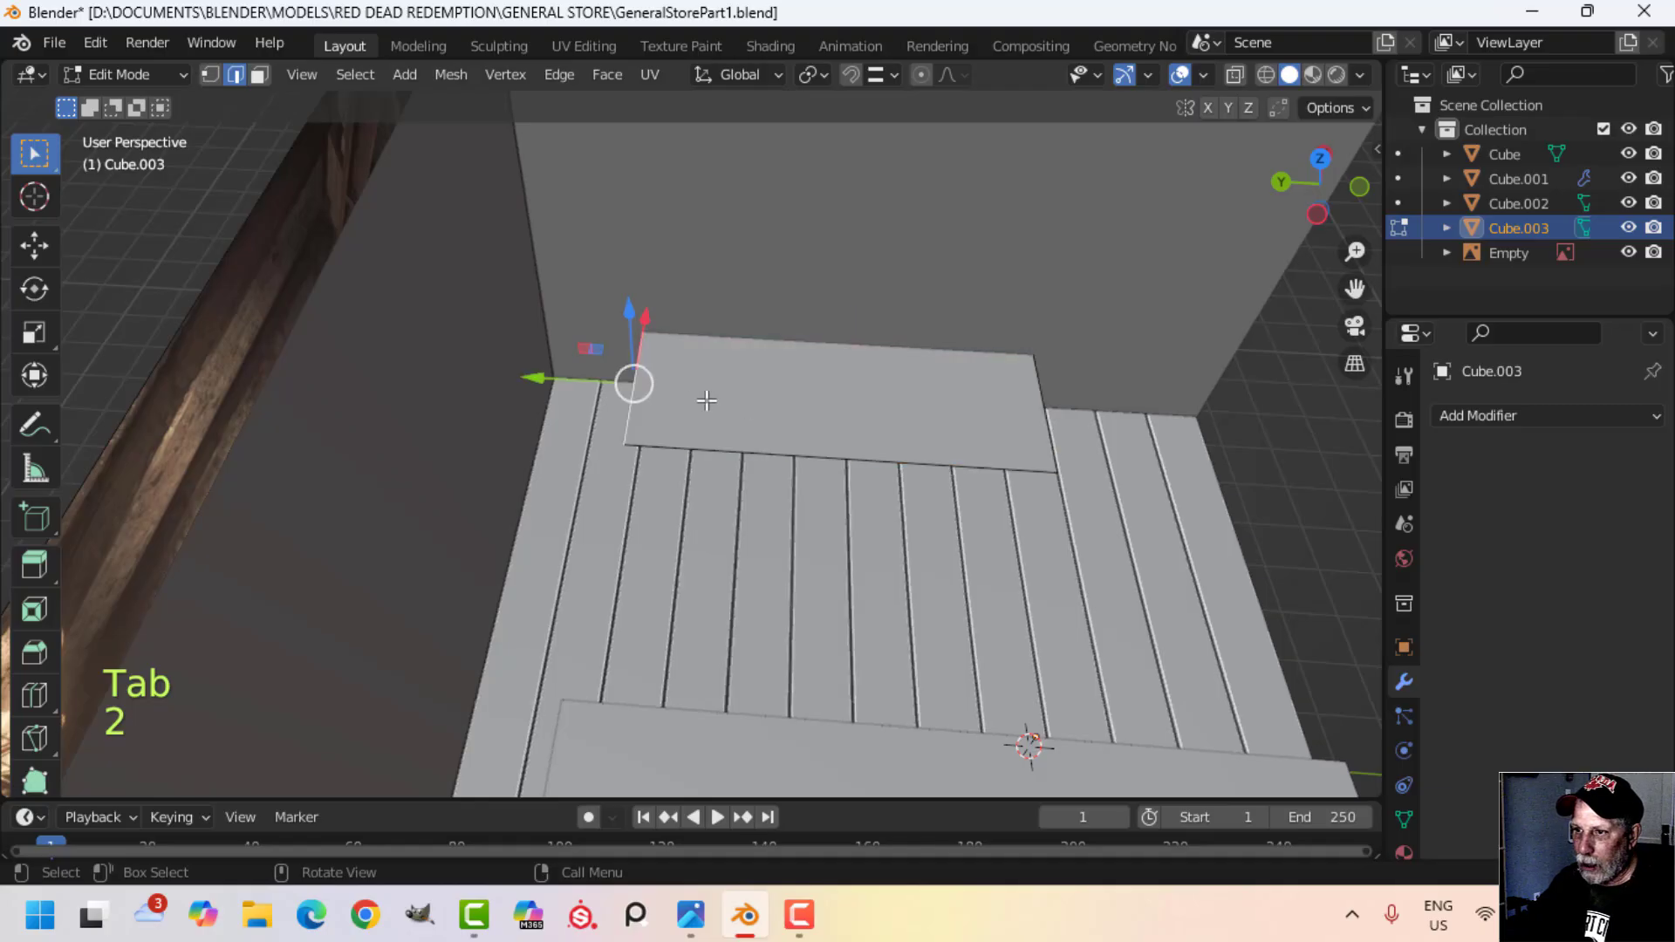
ctrl+drag(555, 386, 528, 248)
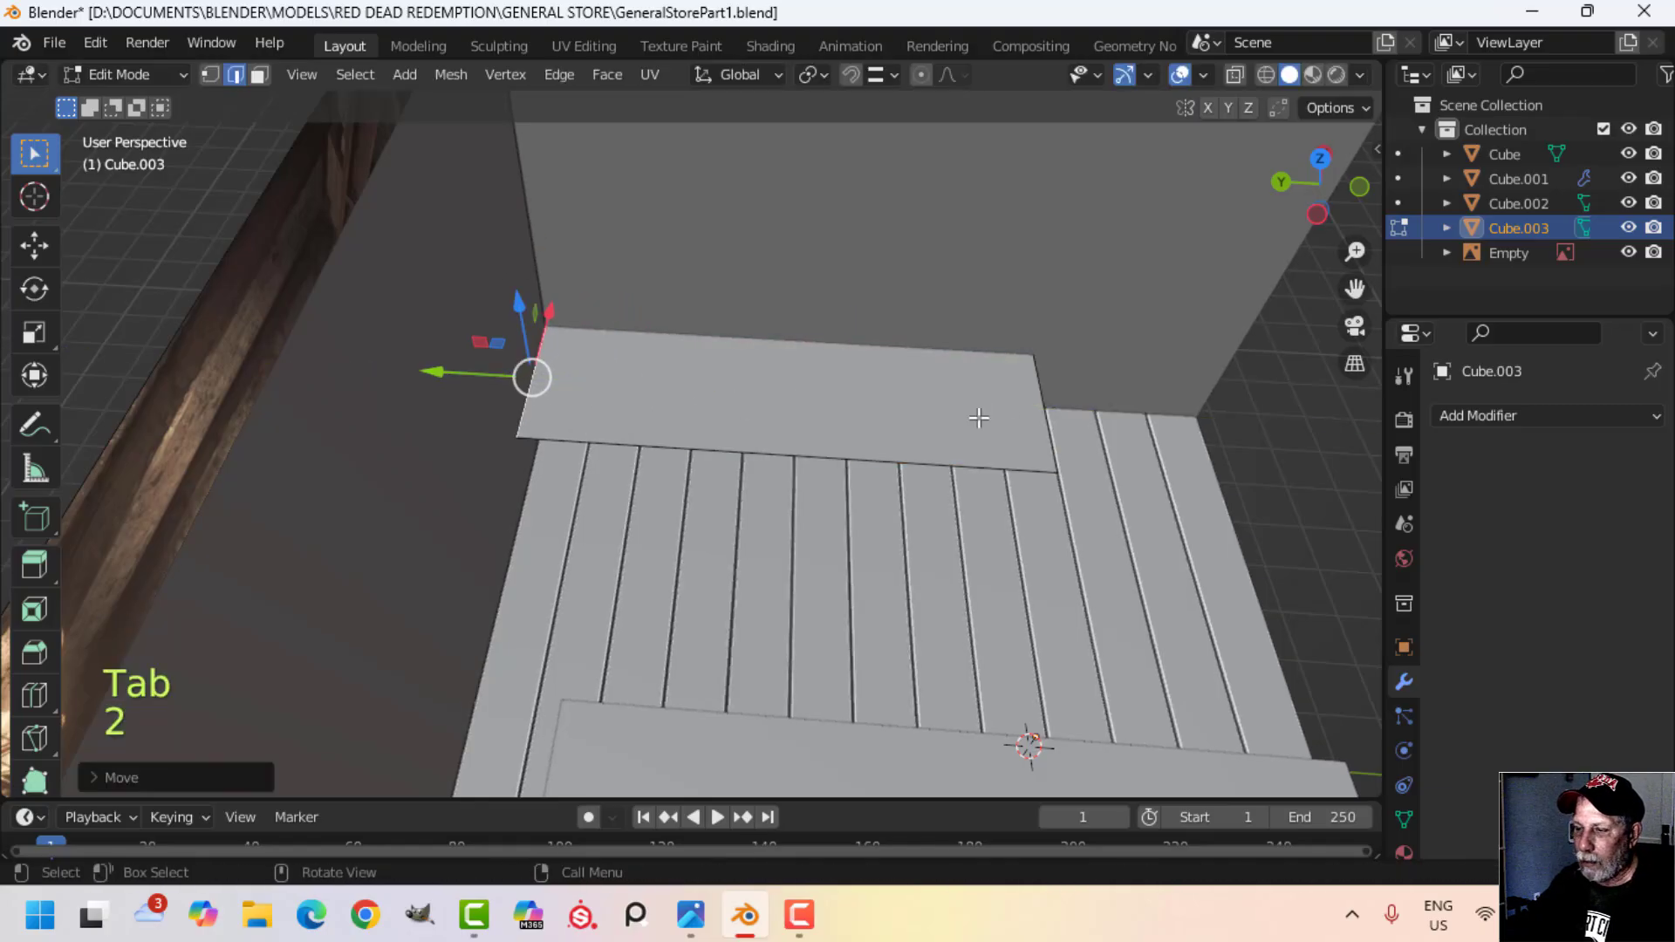
key(alt+a)
click(1051, 426)
shift+middle_drag(1148, 437, 1028, 425)
drag(813, 398, 1097, 339)
middle_drag(1139, 383, 986, 429)
key(a)
scroll(932, 520, down, 5)
middle_drag(987, 471, 965, 445)
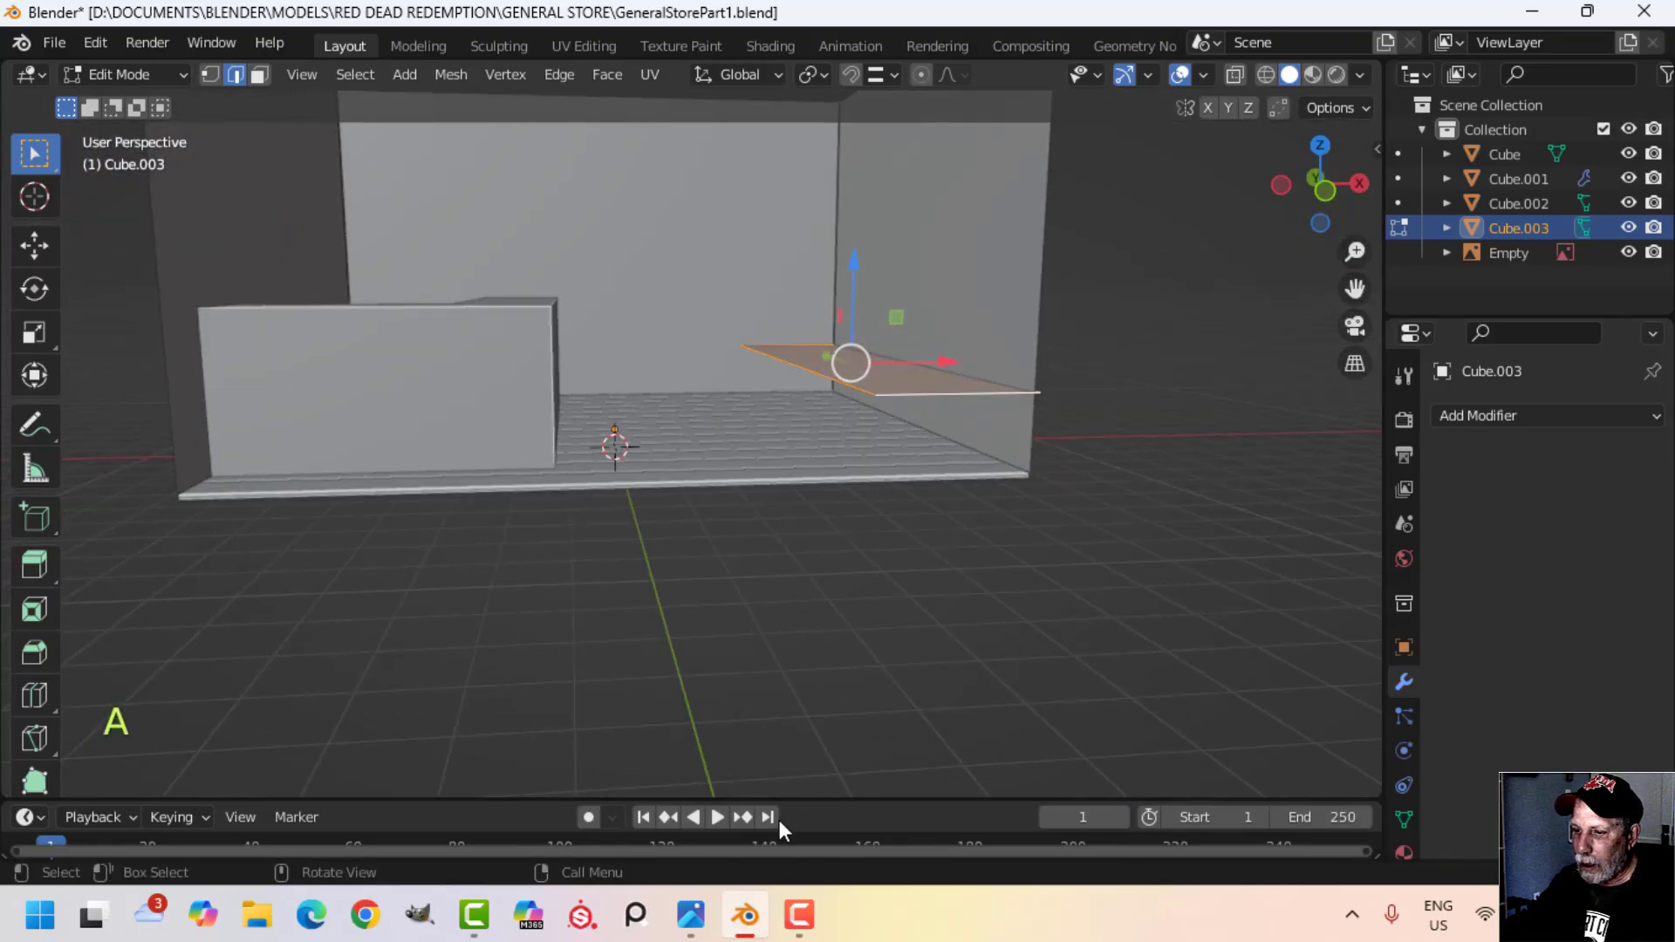
Step: Switch to the reference photo and examine the wall shelving and base cabinets along the store's right side
mouse_move(703, 921)
click(663, 825)
scroll(1003, 581, up, 3)
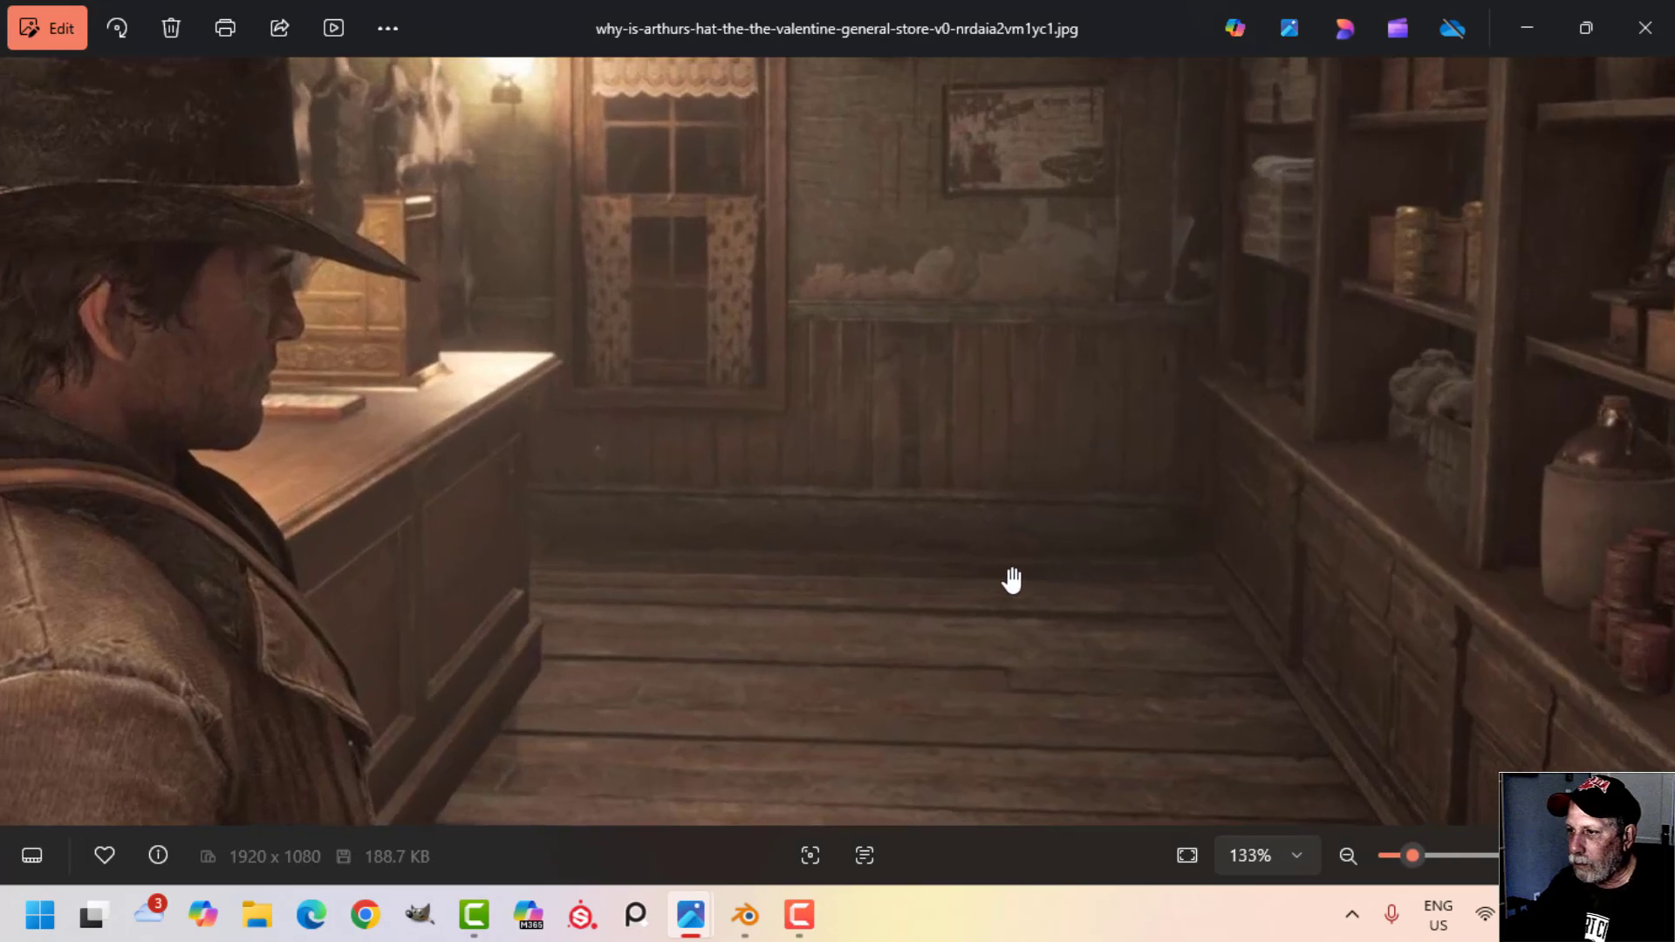
scroll(1150, 589, down, 3)
scroll(1149, 588, up, 3)
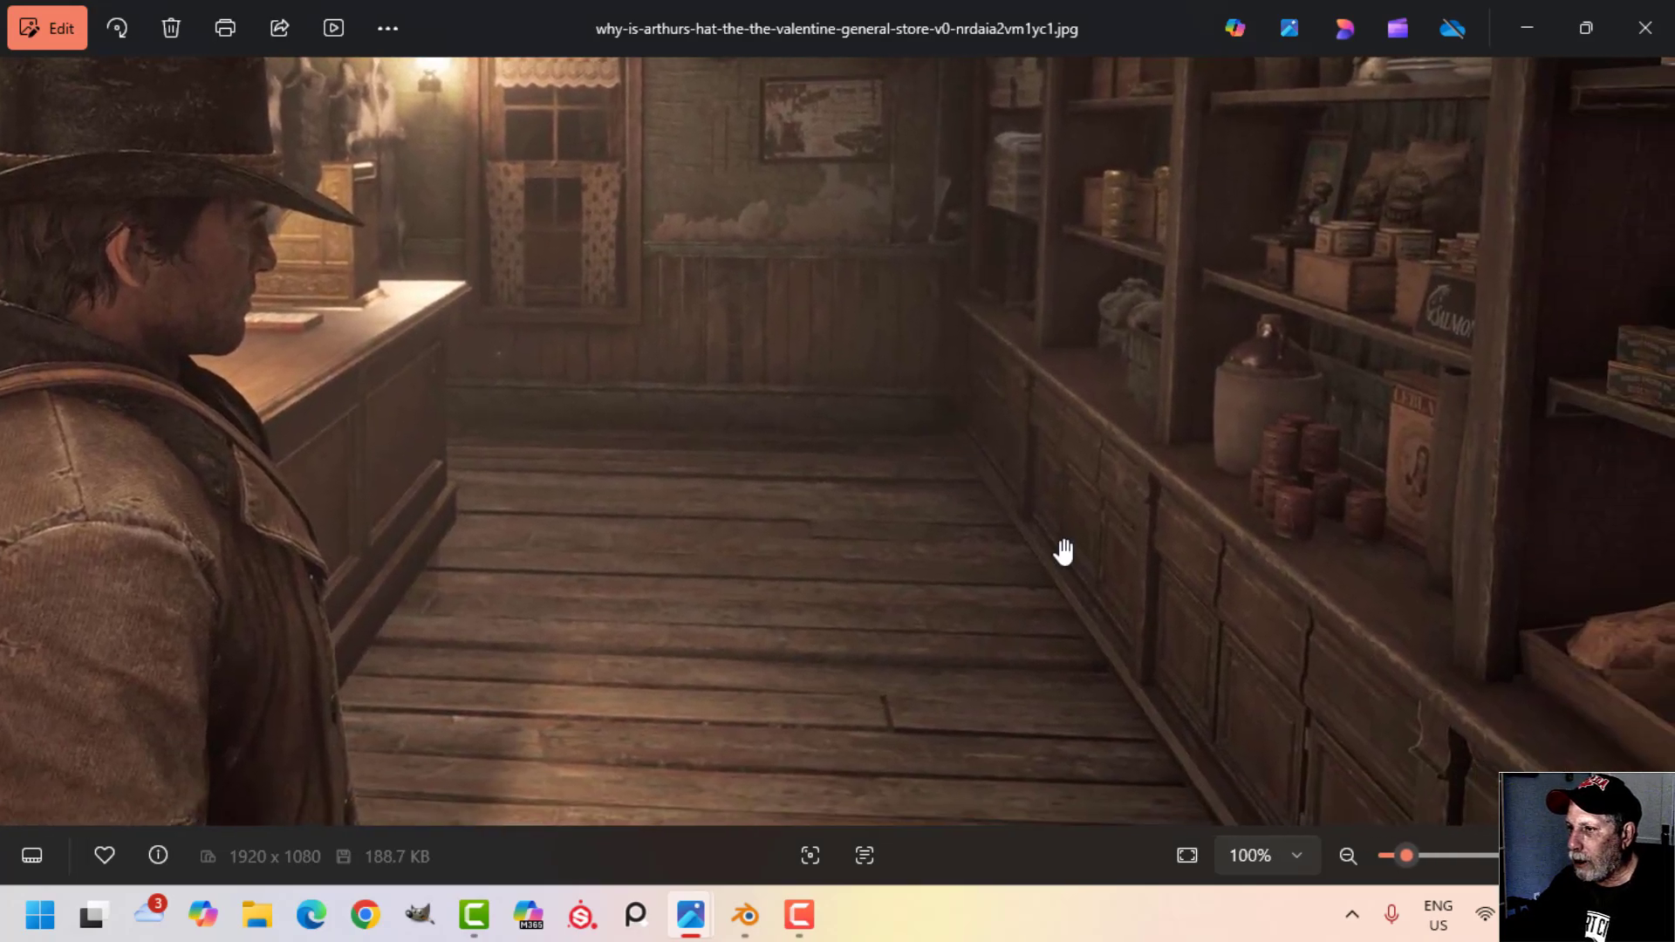
scroll(1058, 549, up, 2)
scroll(1099, 631, down, 1)
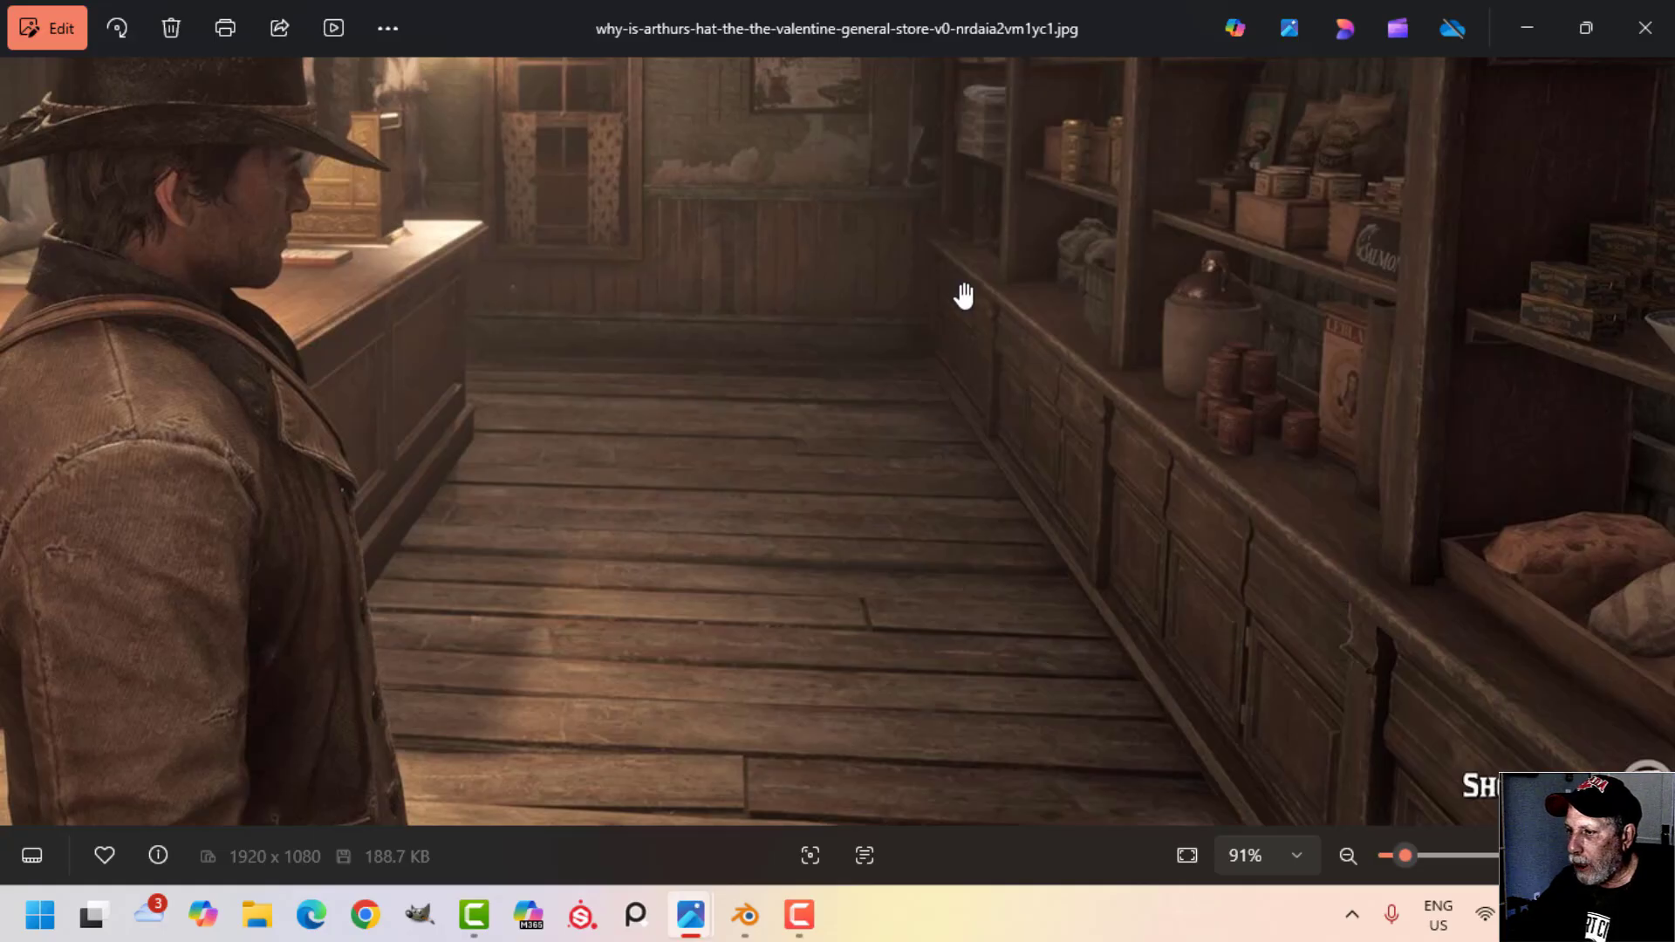
scroll(1256, 353, down, 3)
scroll(1240, 451, up, 1)
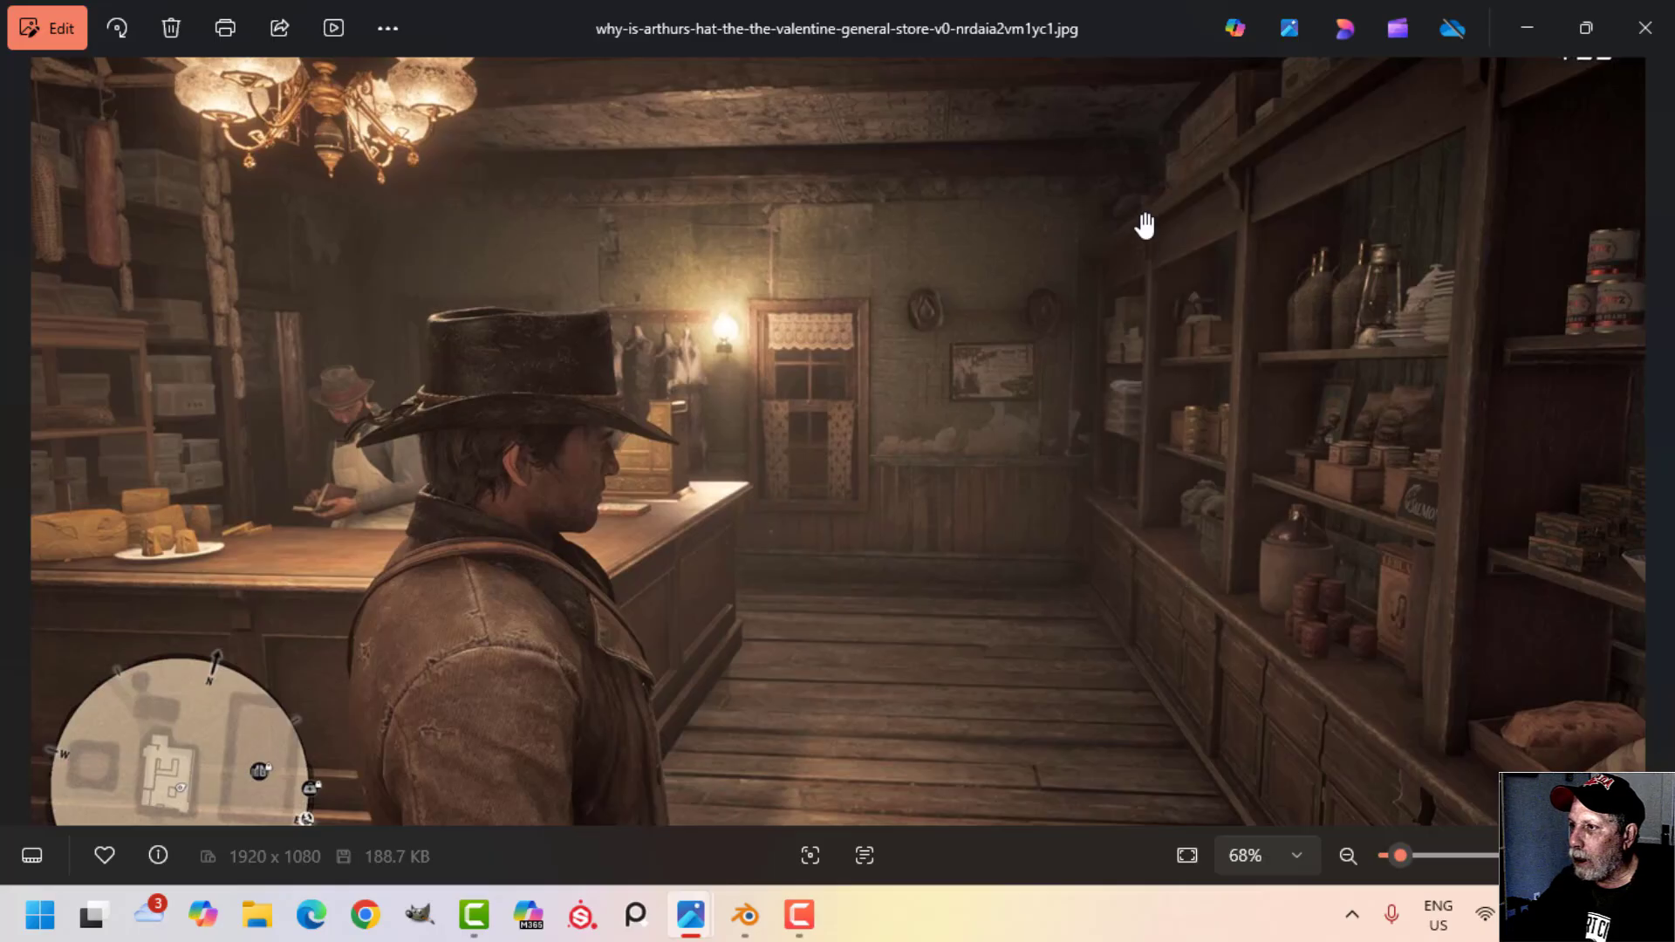
scroll(1256, 619, up, 2)
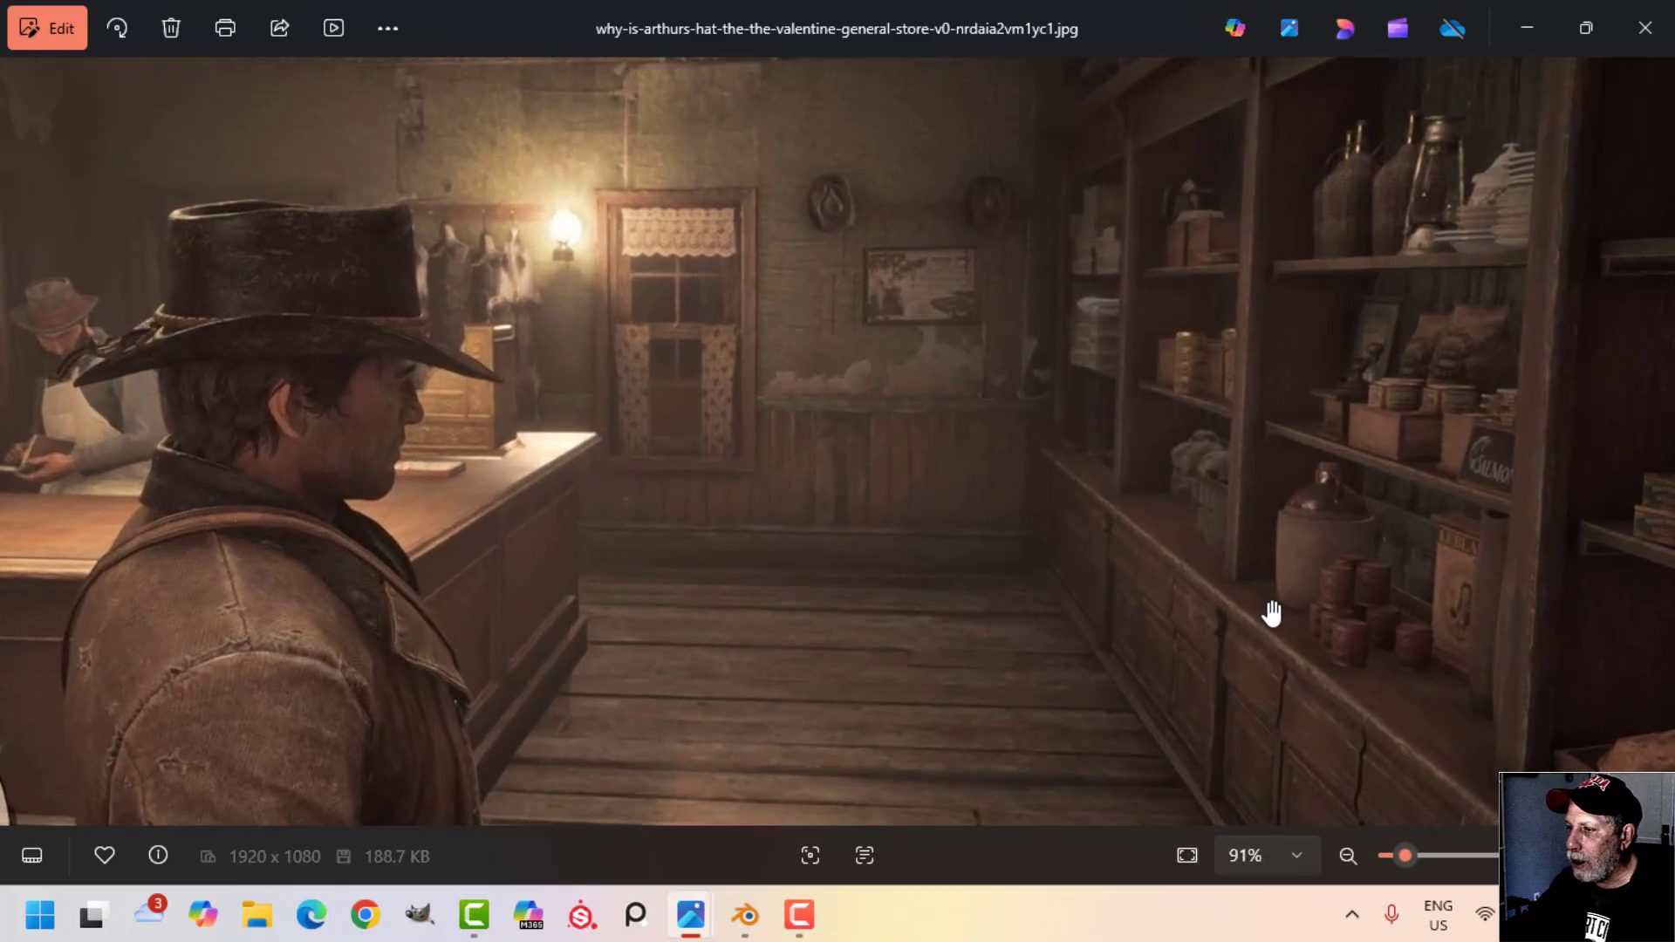
scroll(1226, 606, down, 2)
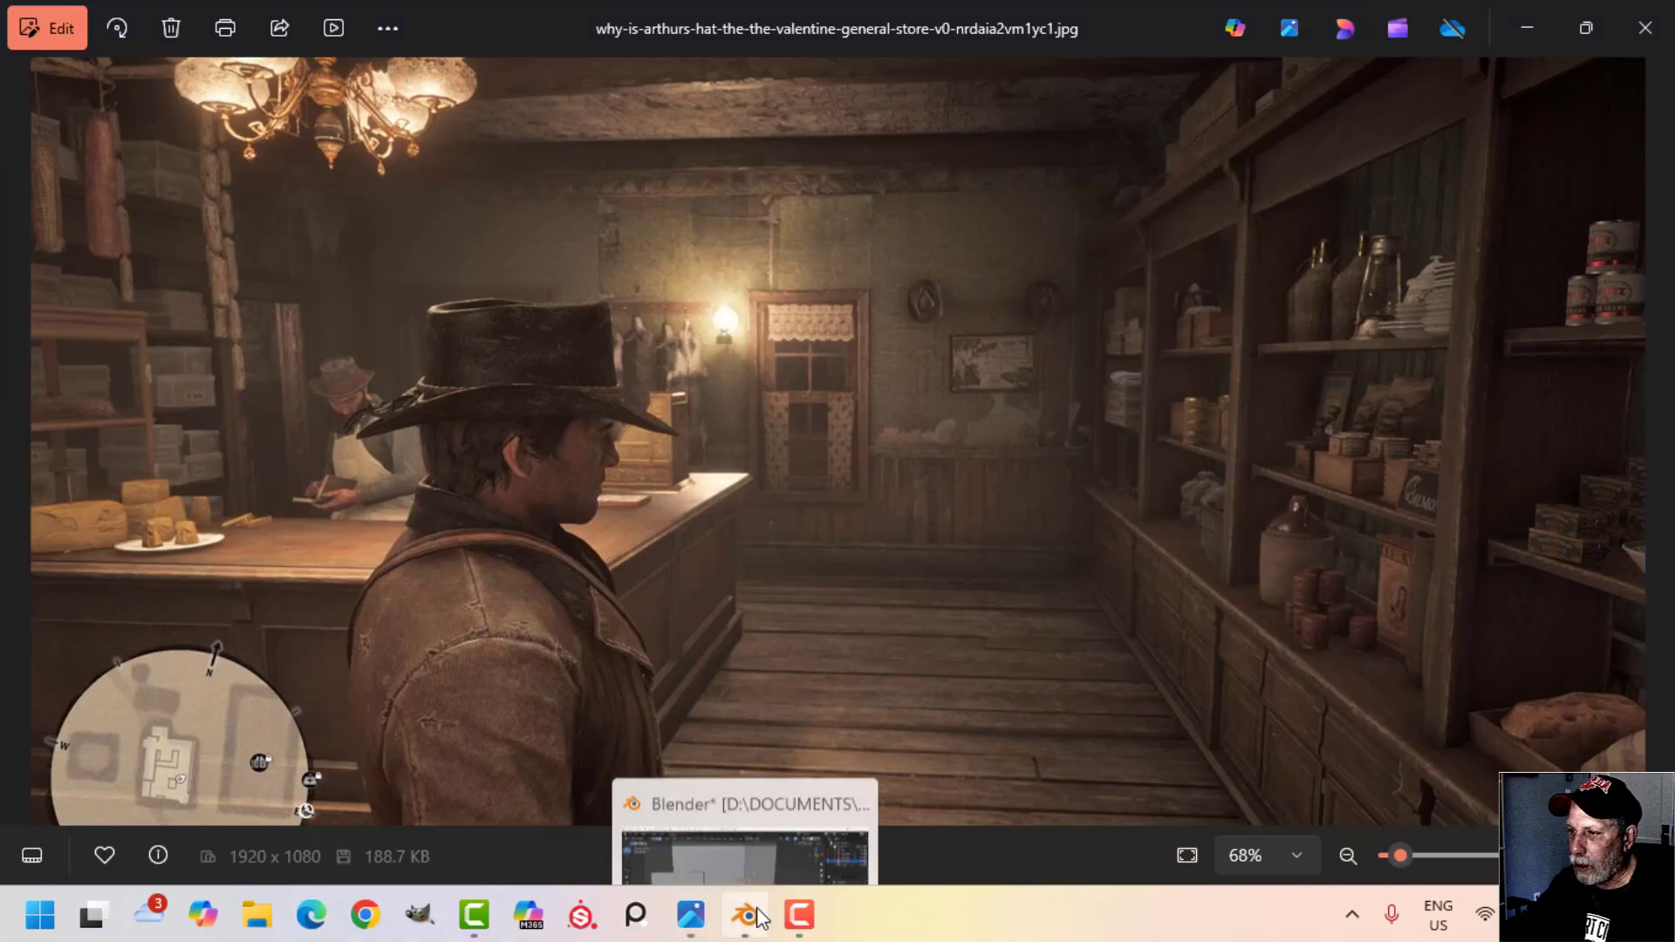
Step: Switch back to Blender and narrow the plane by moving its aisle-side long edge along X towards the right wall
click(747, 913)
middle_drag(960, 550, 898, 495)
scroll(964, 512, up, 3)
key(alt+a)
key(a)
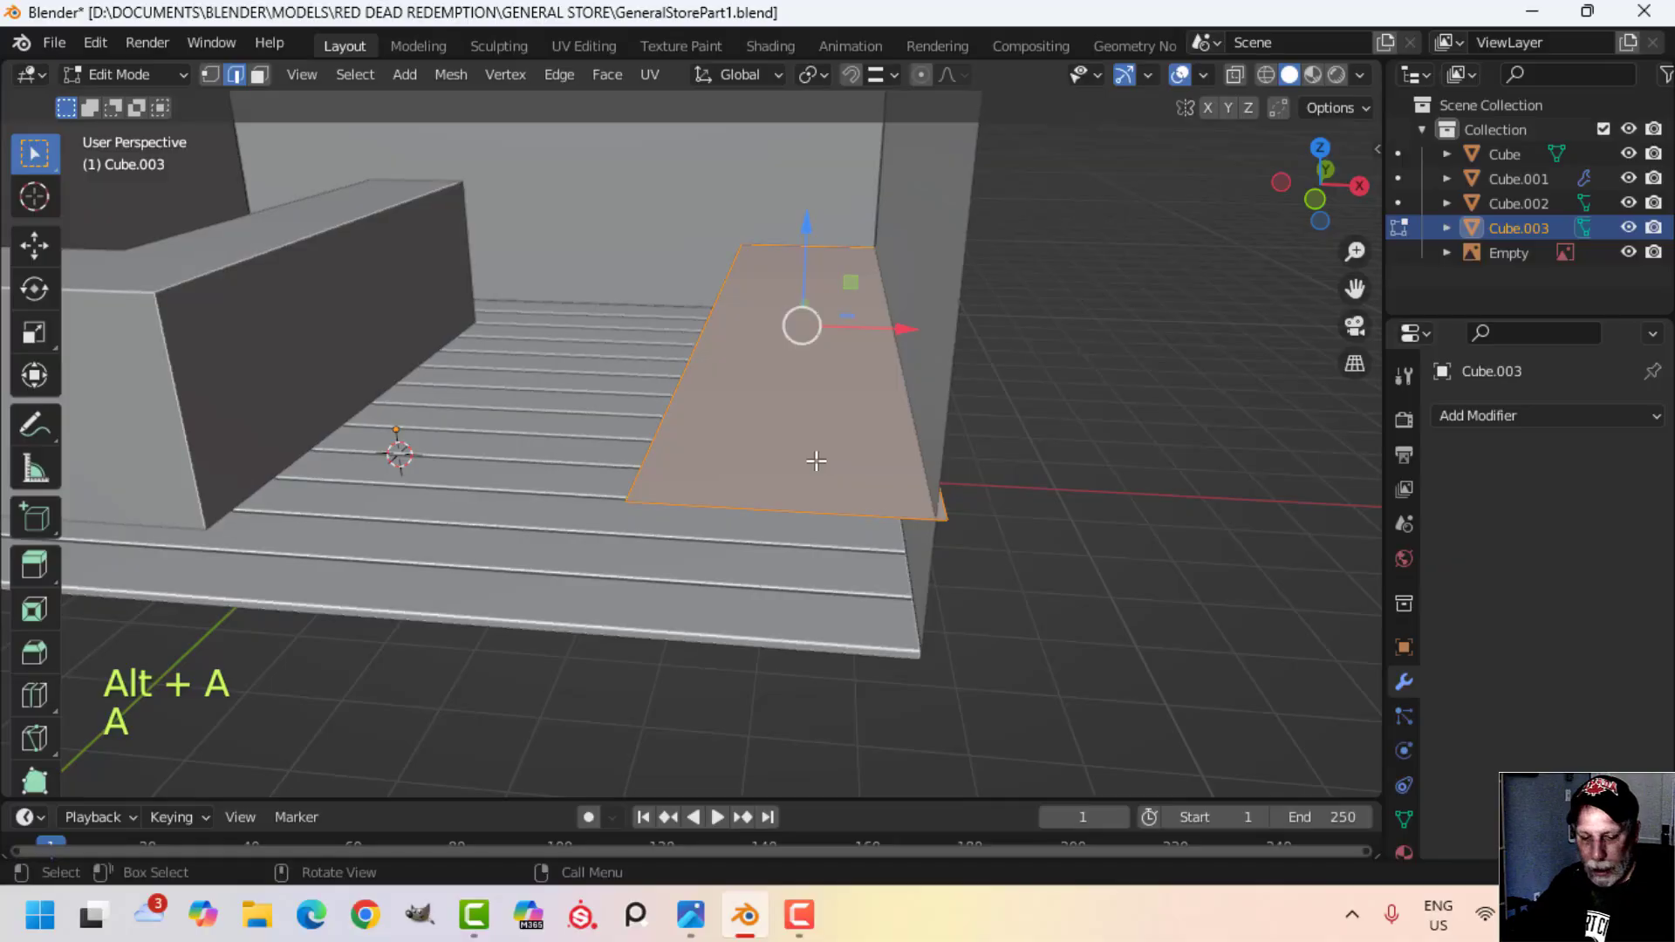
click(696, 351)
middle_drag(811, 392, 818, 400)
drag(815, 329, 849, 323)
Step: Extrude the whole plane downward into a thin slab and clear the selection
key(a)
shift+middle_drag(923, 456, 916, 472)
middle_drag(945, 431, 896, 323)
key(e)
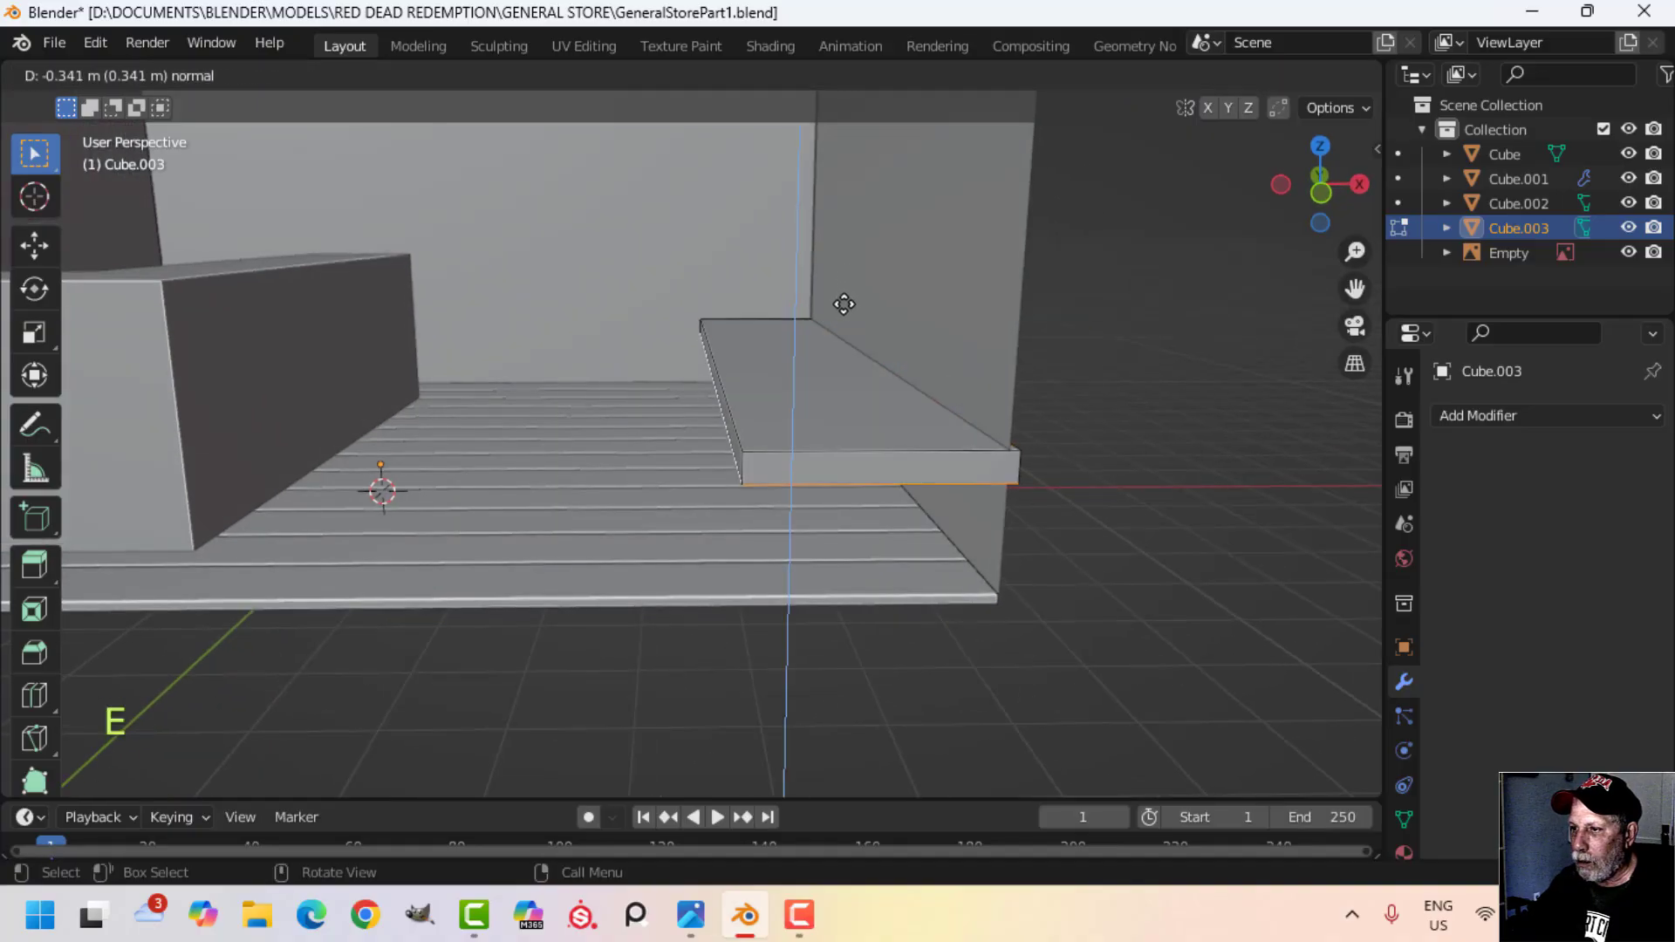
shift+click(844, 247)
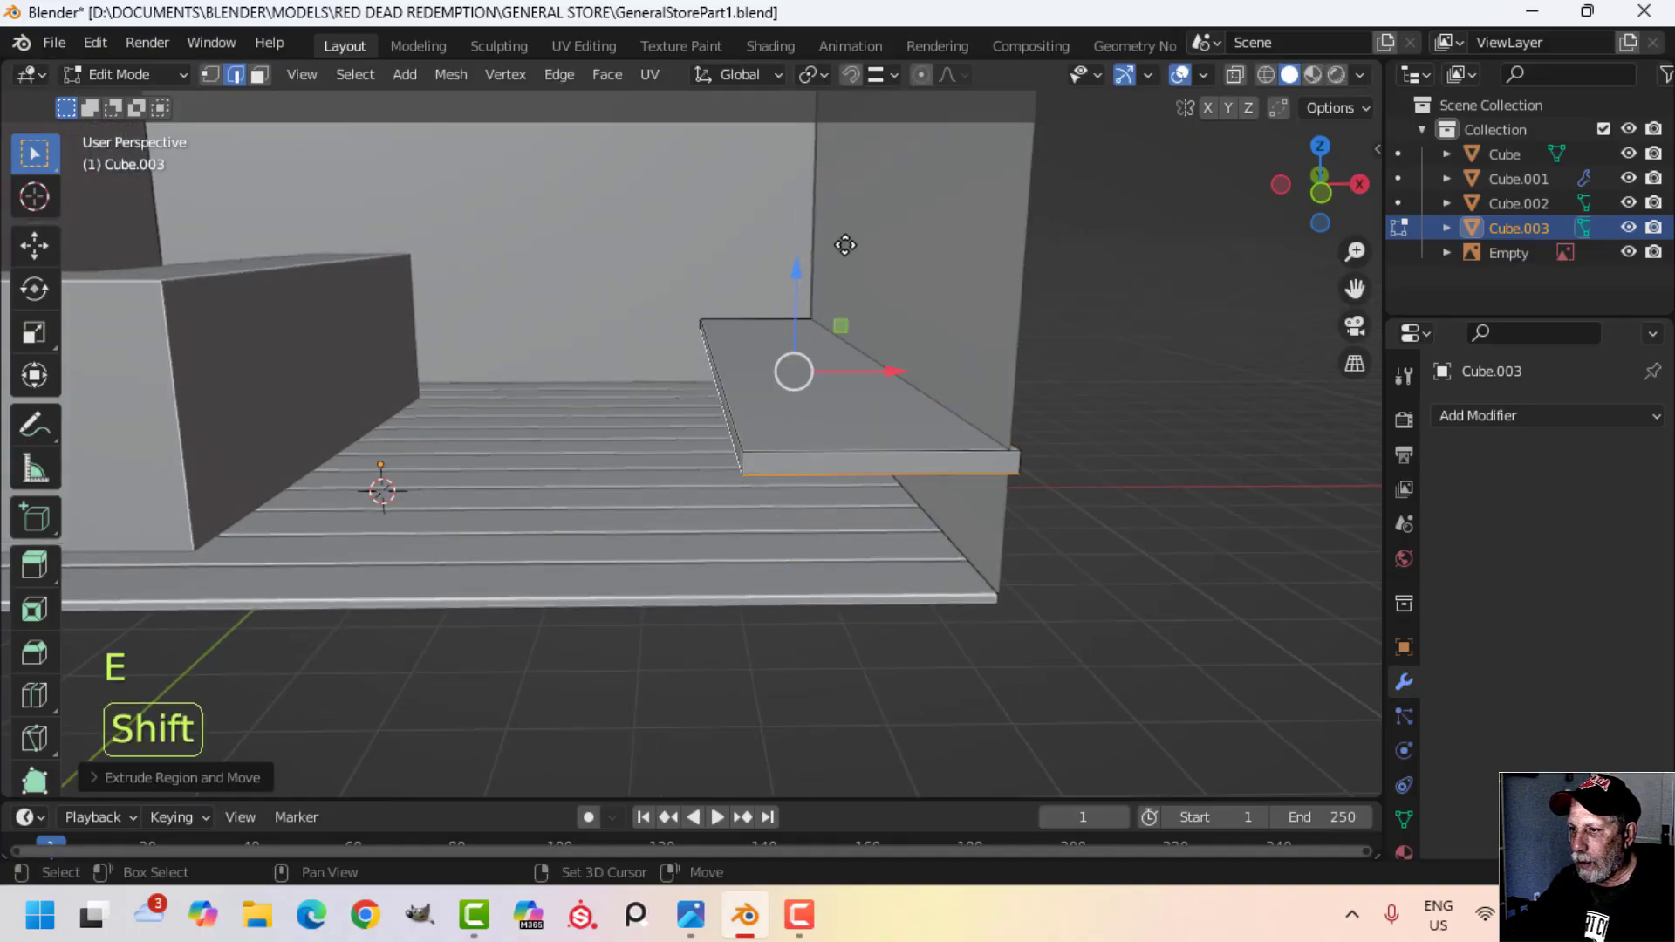
key(alt+a)
Step: Delete the slab's long side face that sits against the right wall
middle_drag(914, 316, 864, 404)
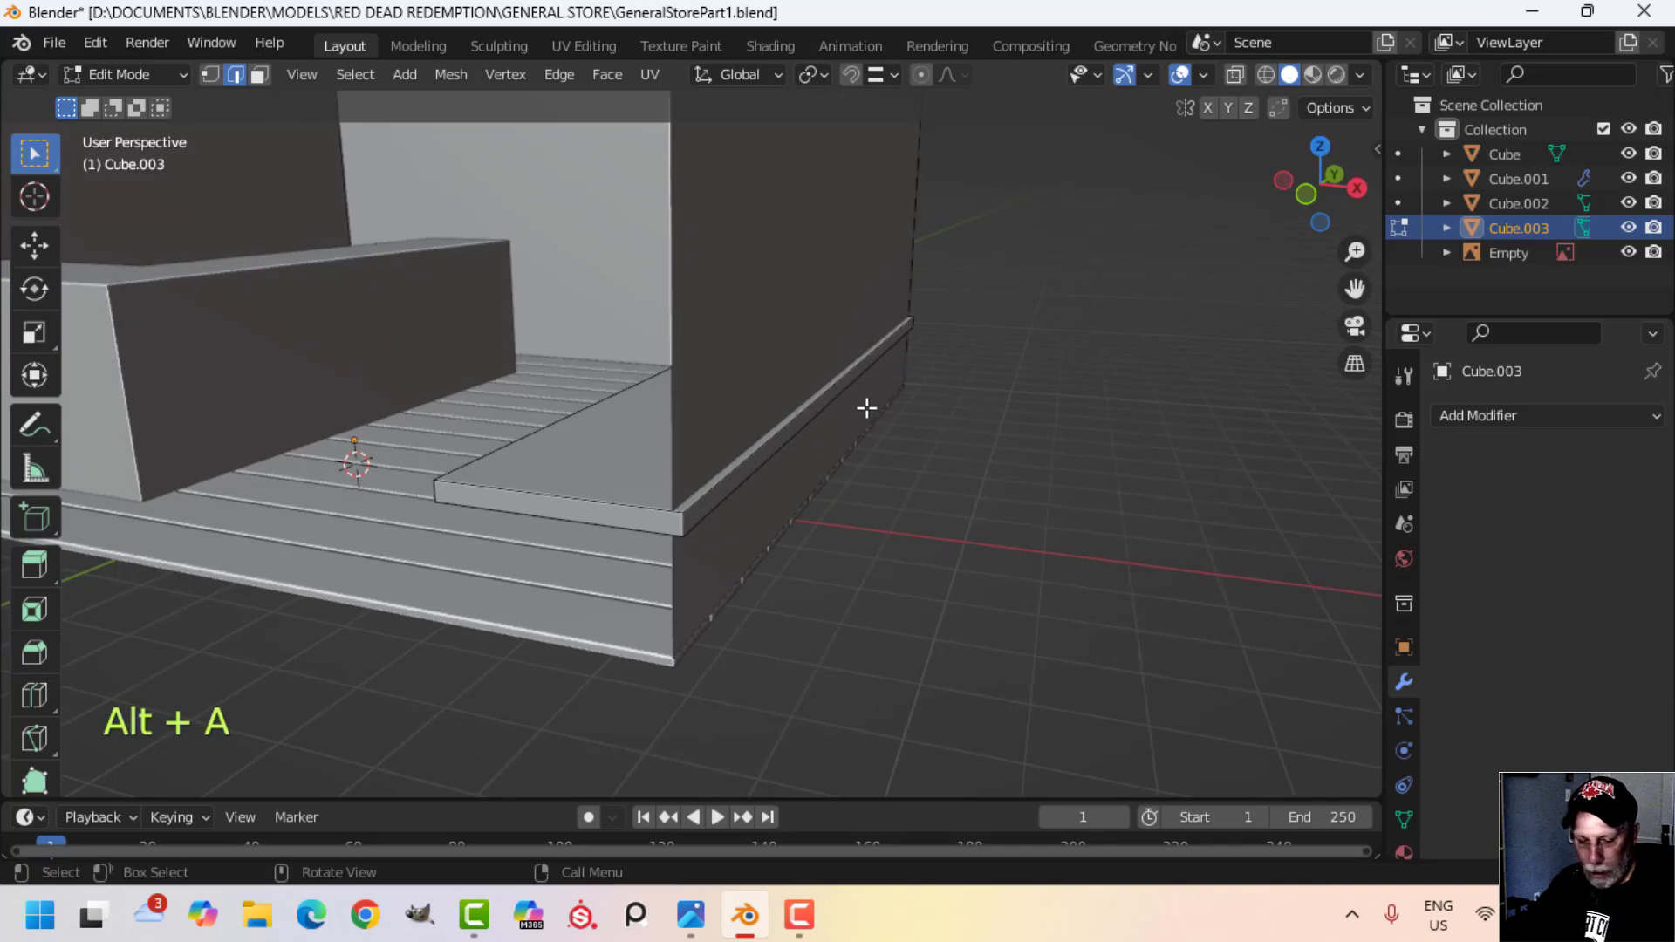
key(3)
click(774, 446)
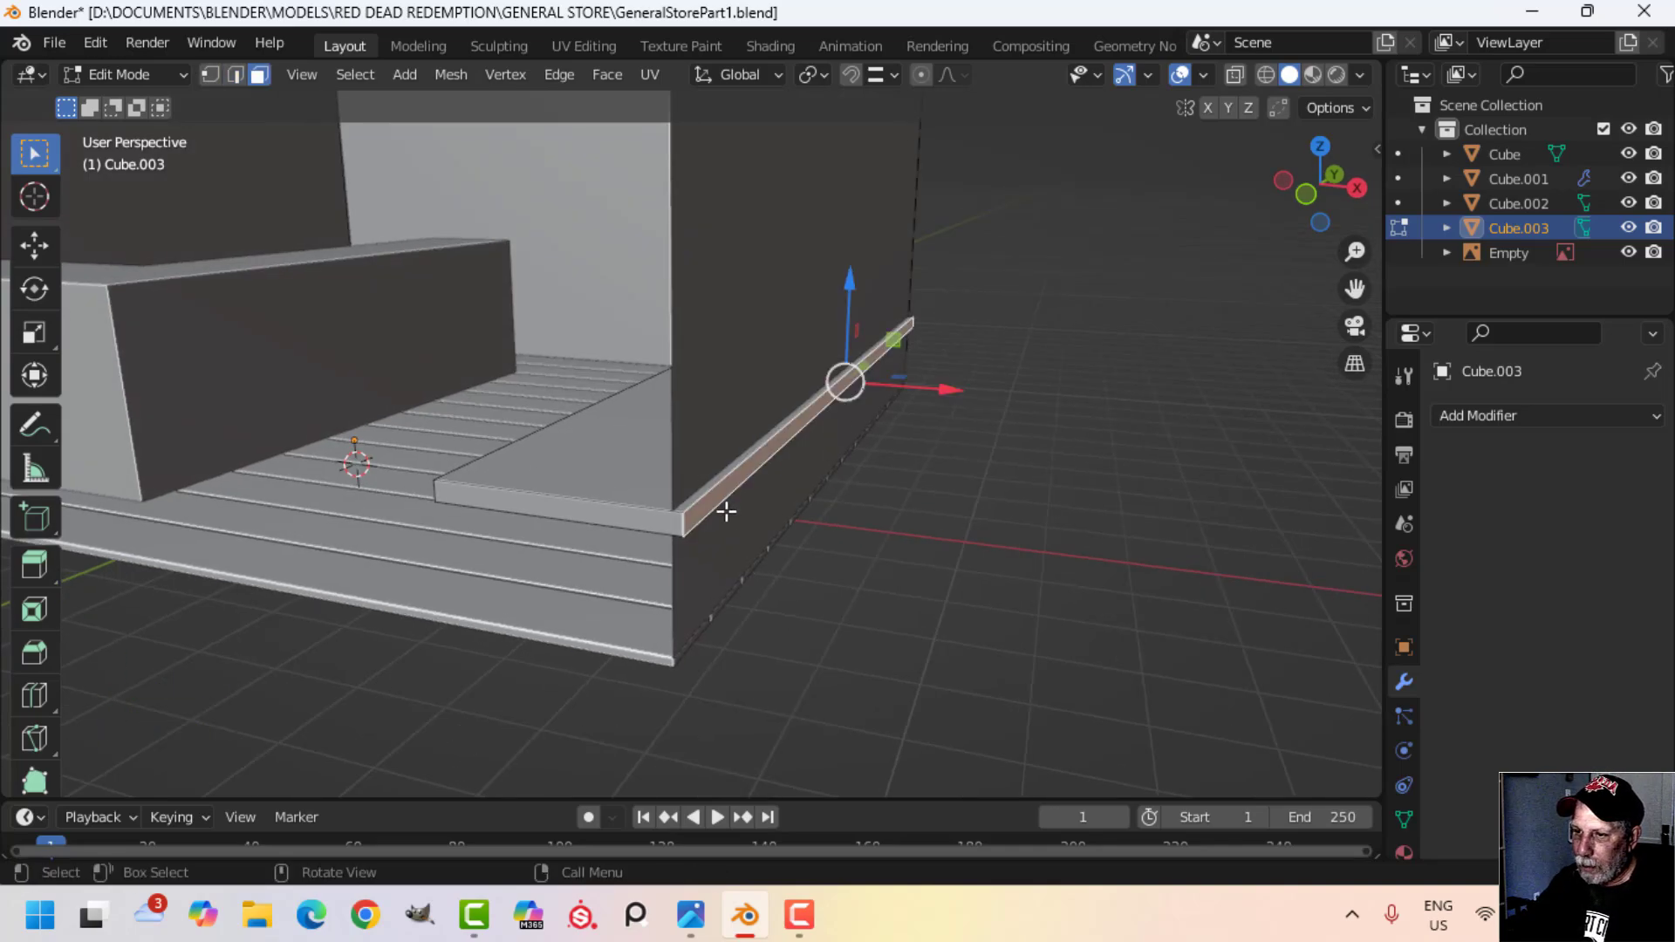
middle_drag(657, 515, 971, 452)
key(x)
click(794, 490)
Step: Bevel the upper and lower long edges on the slab's aisle side by about 0.032 m with two segments
scroll(971, 452, up, 5)
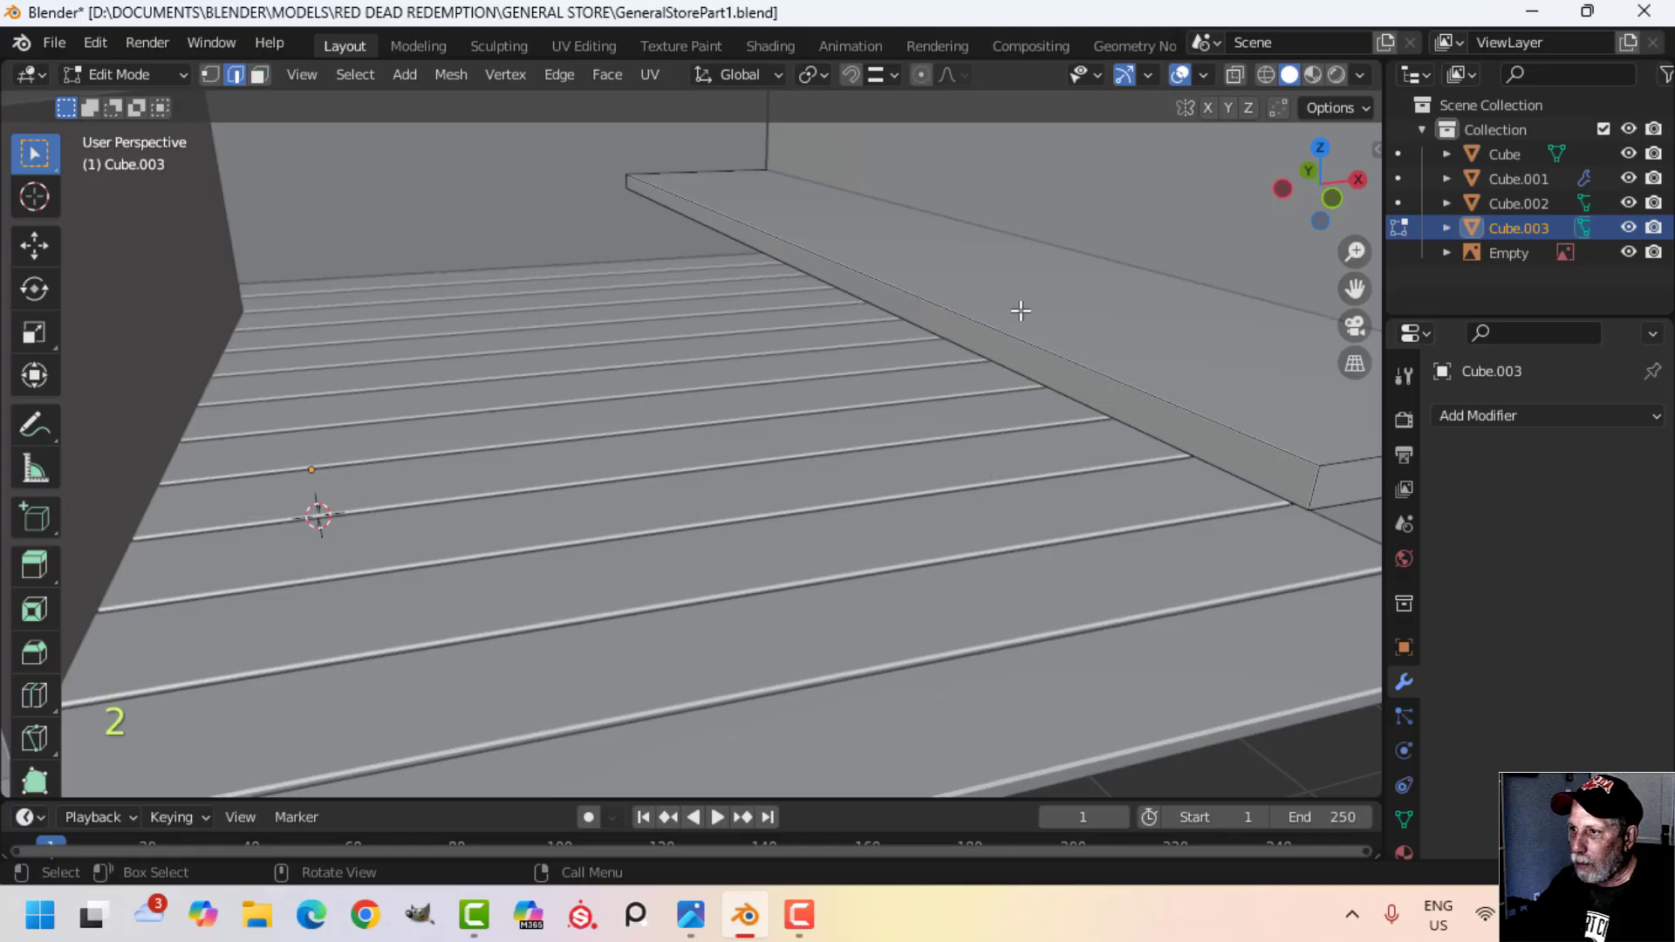
shift+click(1023, 316)
middle_drag(1039, 367, 1015, 428)
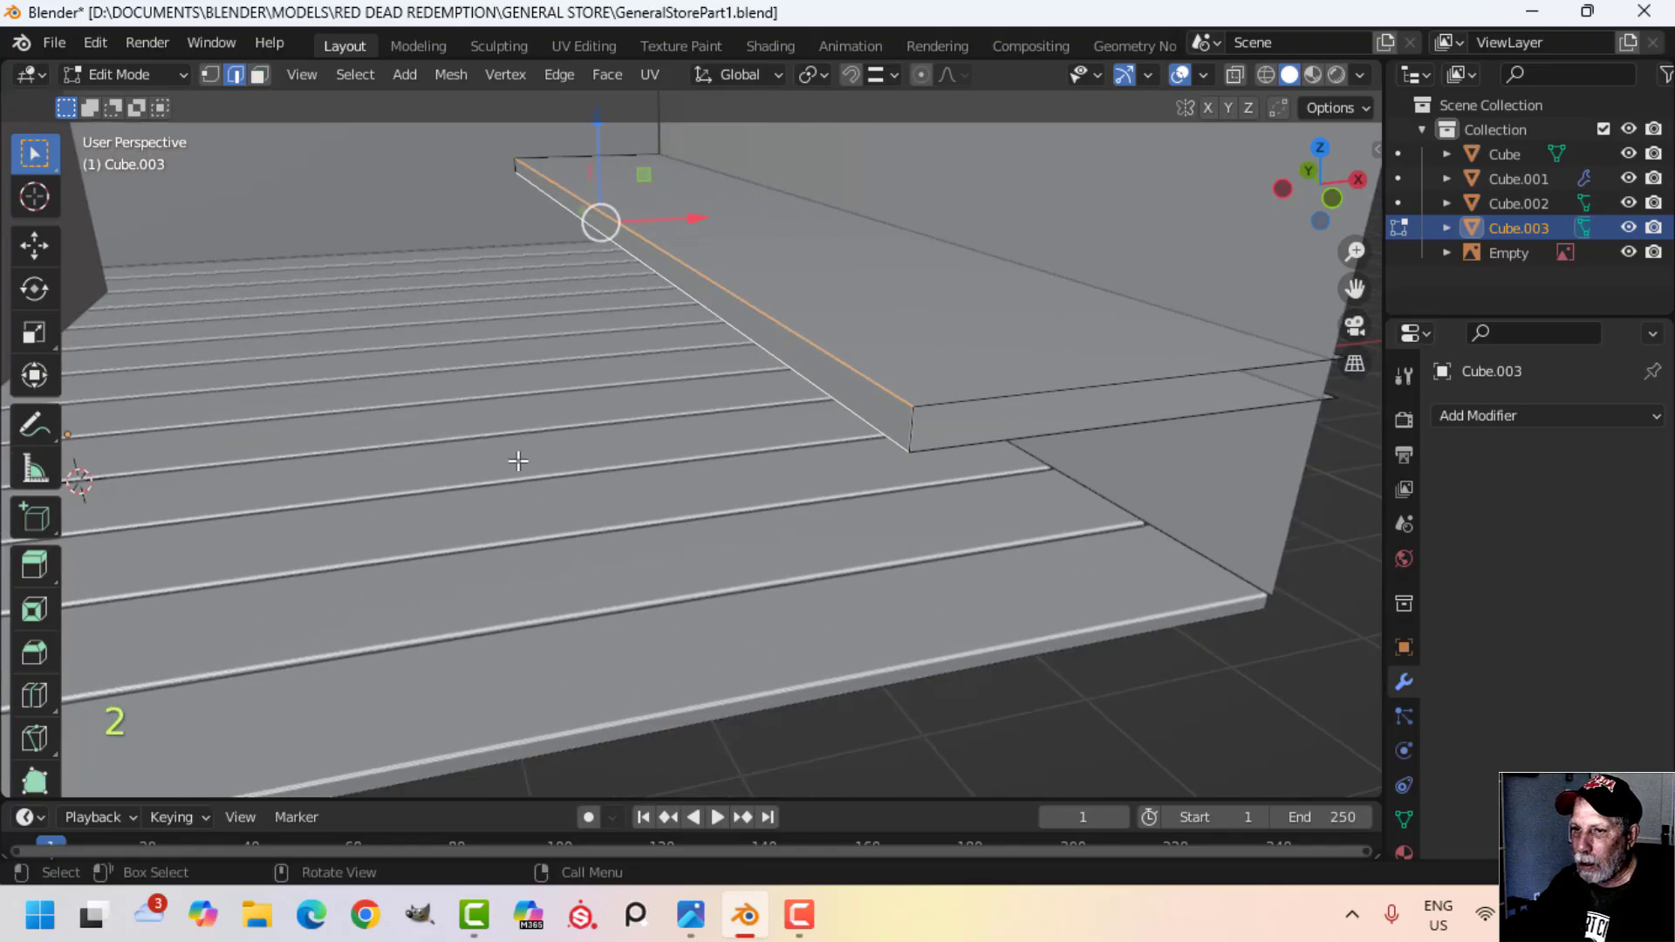
scroll(518, 461, down, 2)
mouse_move(389, 436)
shift+middle_down()
mouse_move(445, 441)
mouse_move(373, 419)
shift+middle_up()
scroll(682, 467, up, 3)
shift+middle_drag(792, 485, 684, 479)
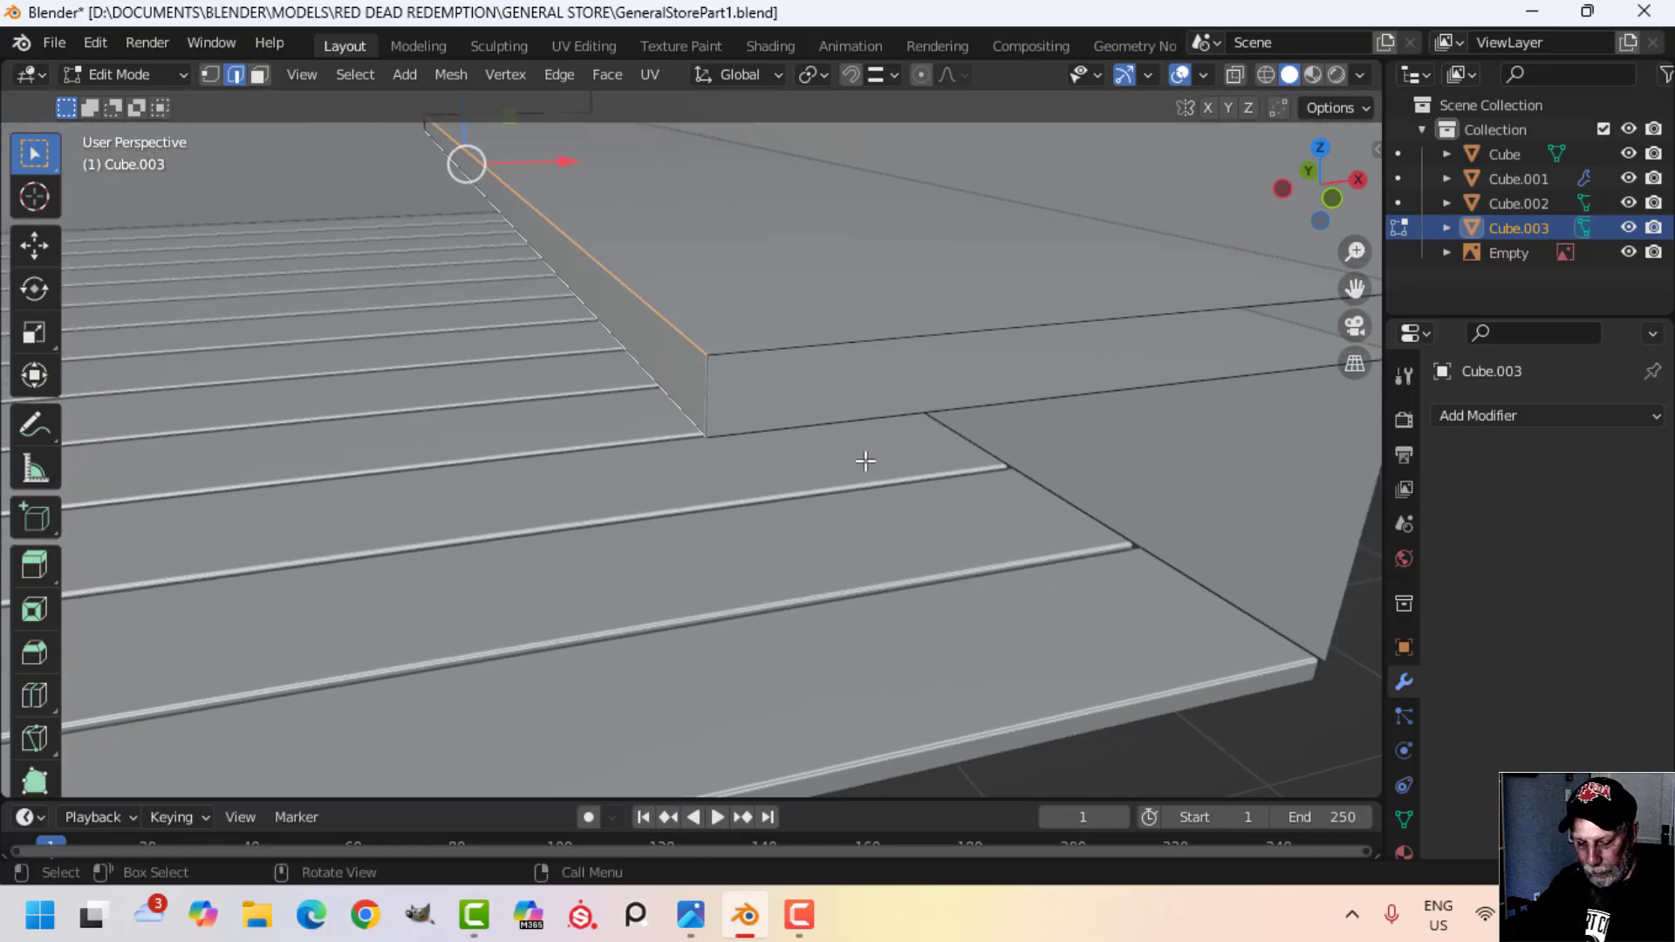
key(ctrl+b)
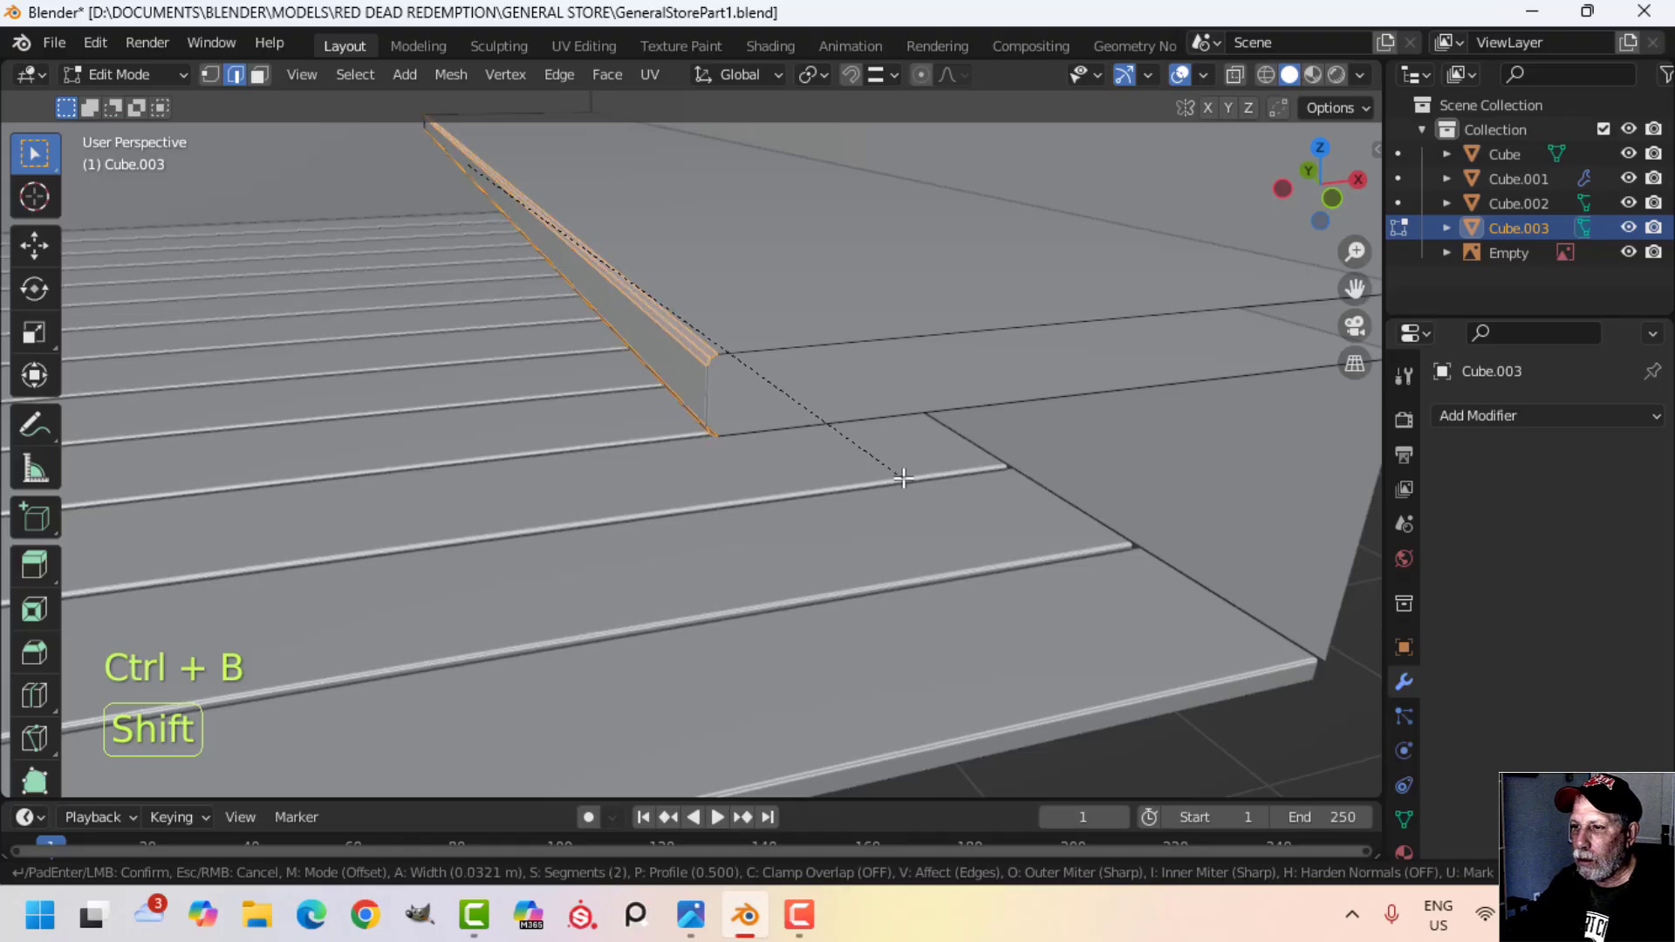
click(903, 478)
Step: Select the whole slab and lower it along Z onto the floor along the right wall
key(a)
scroll(906, 478, down, 5)
shift+middle_drag(890, 478, 920, 491)
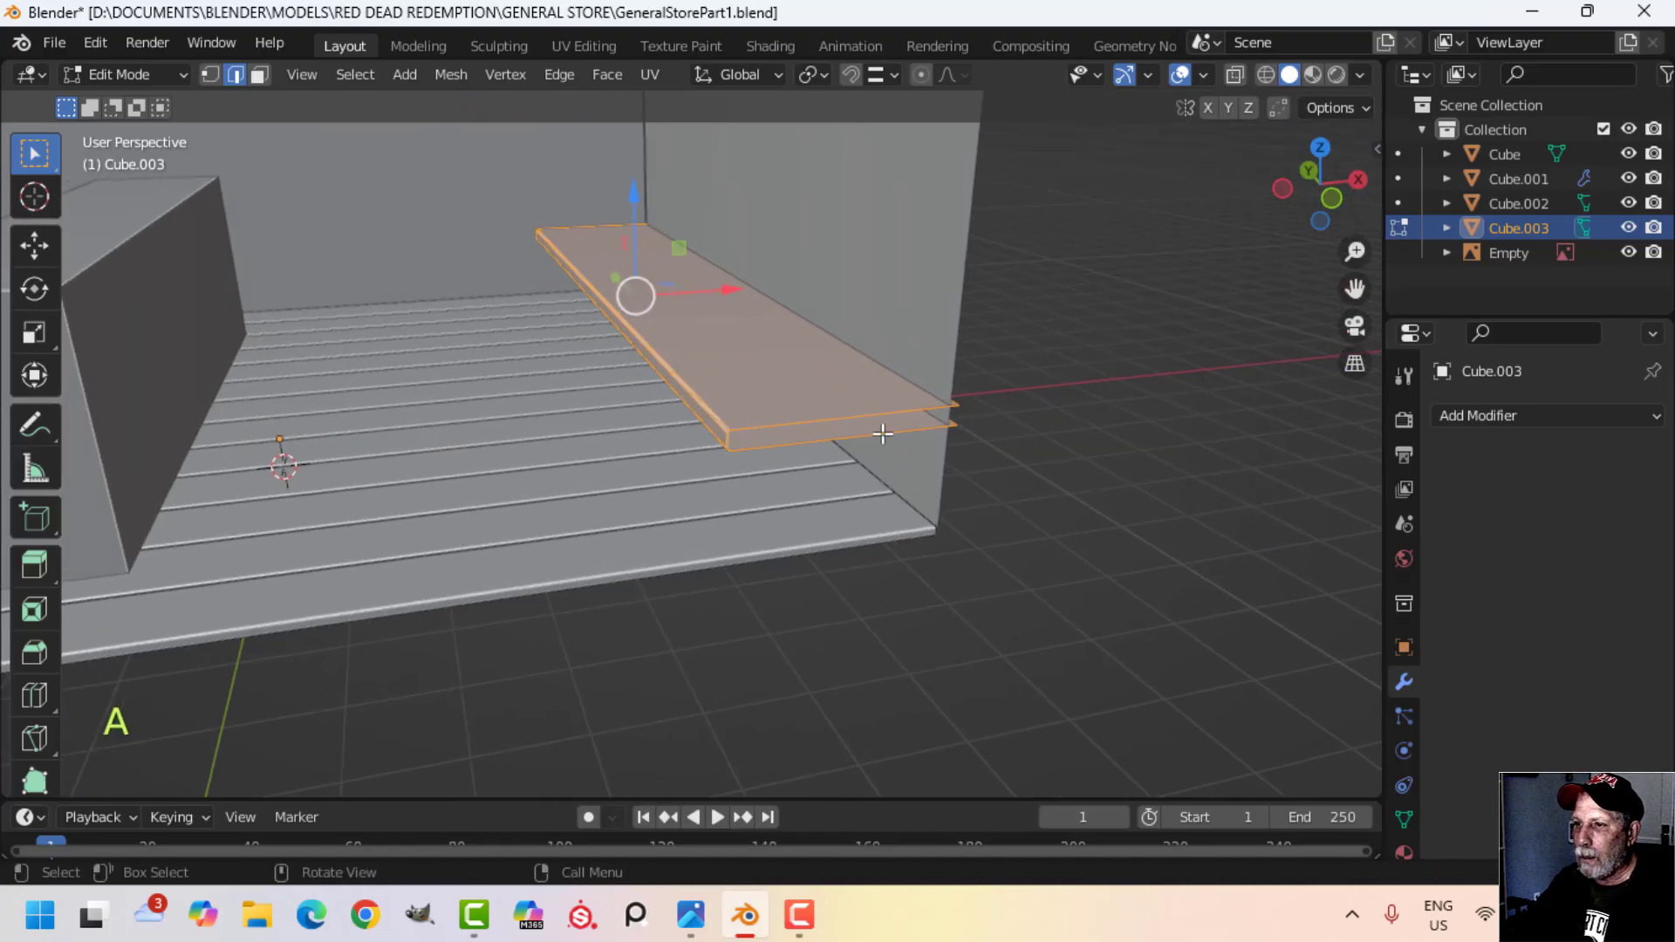
drag(636, 193, 666, 274)
middle_drag(667, 274, 770, 326)
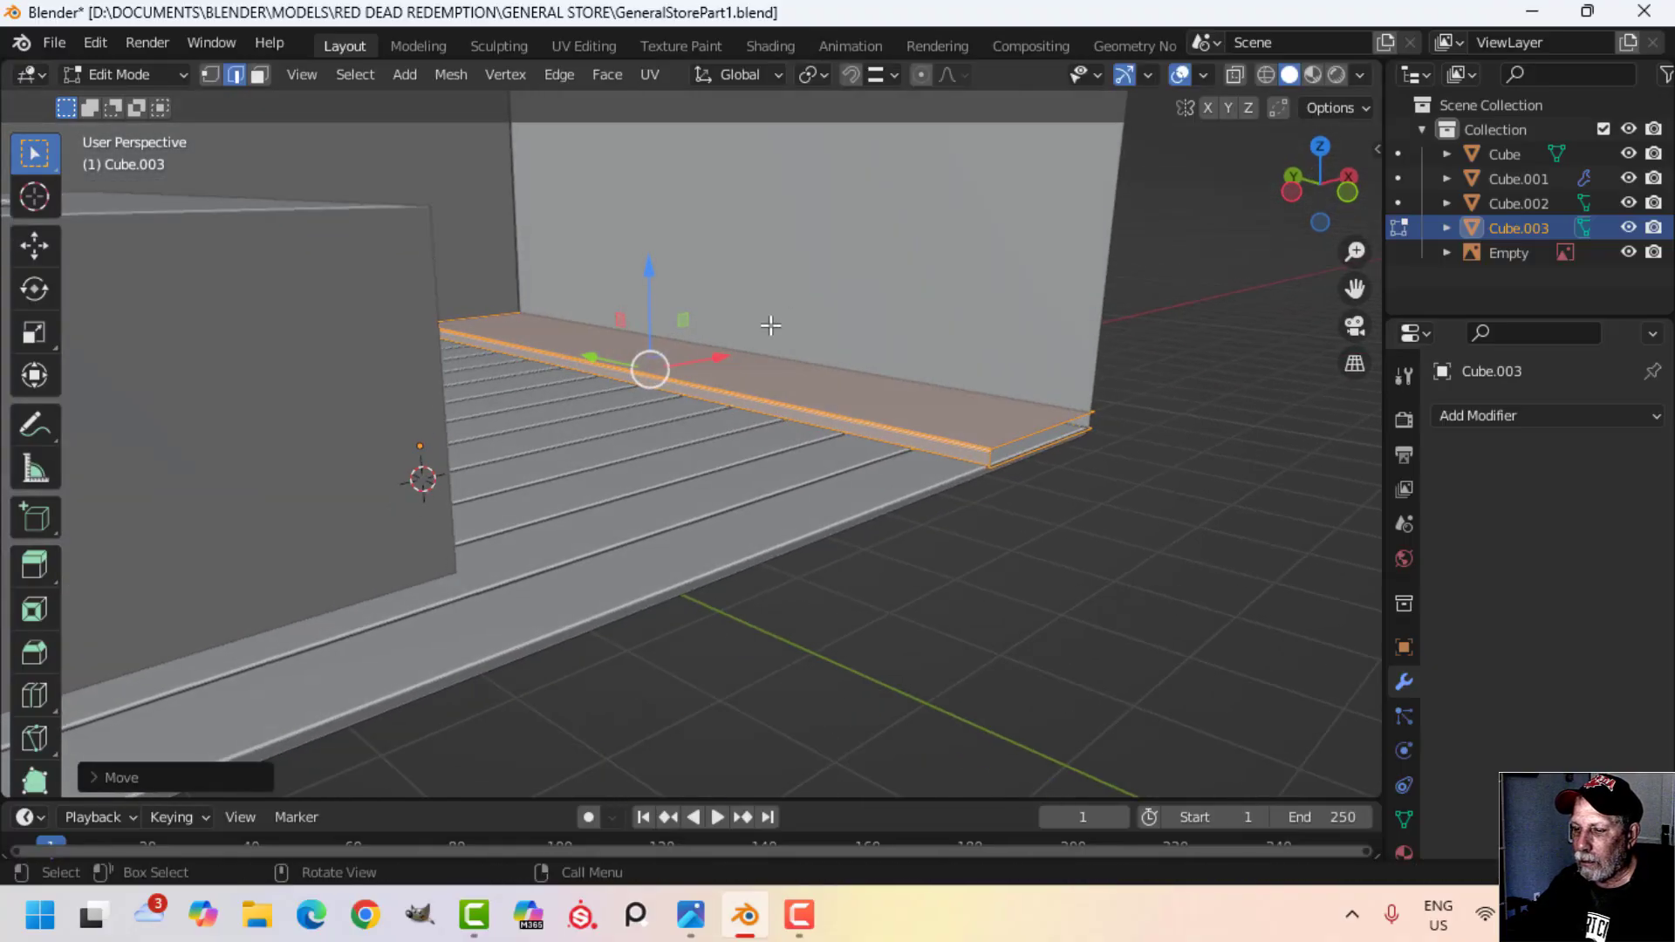
Step: Check the base cabinet in the reference photo, and duplicate the floor slab upward along Z as the cabinet's top
mouse_move(690, 914)
click(593, 797)
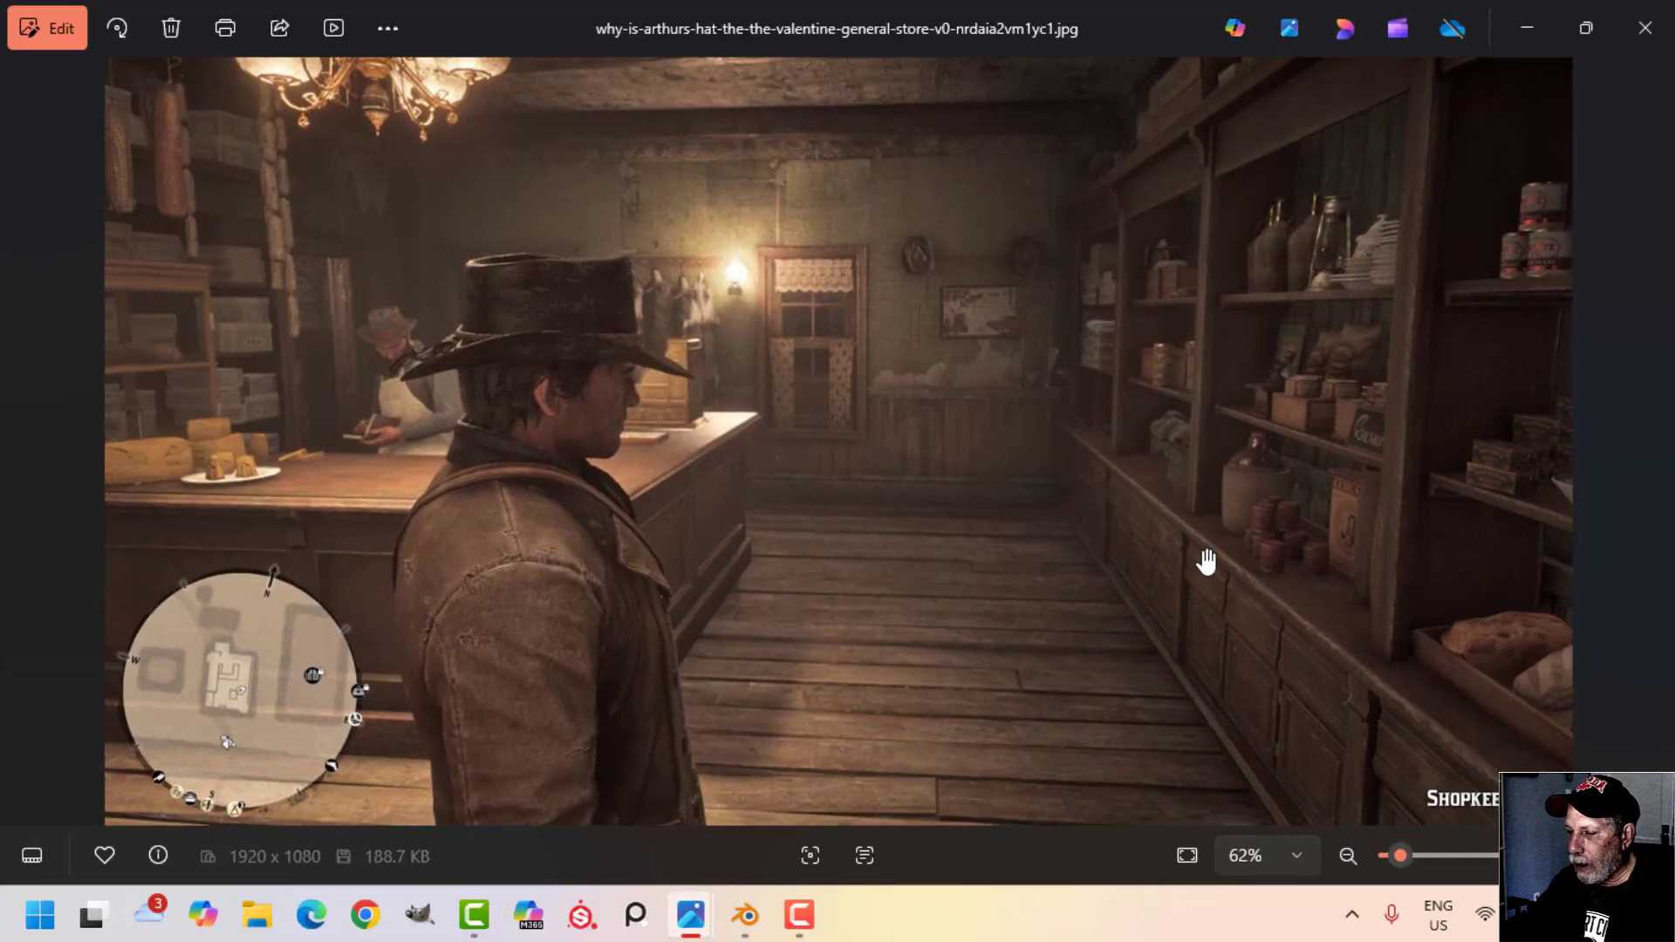
click(743, 913)
shift+middle_drag(1022, 503, 919, 545)
key(shift+d)
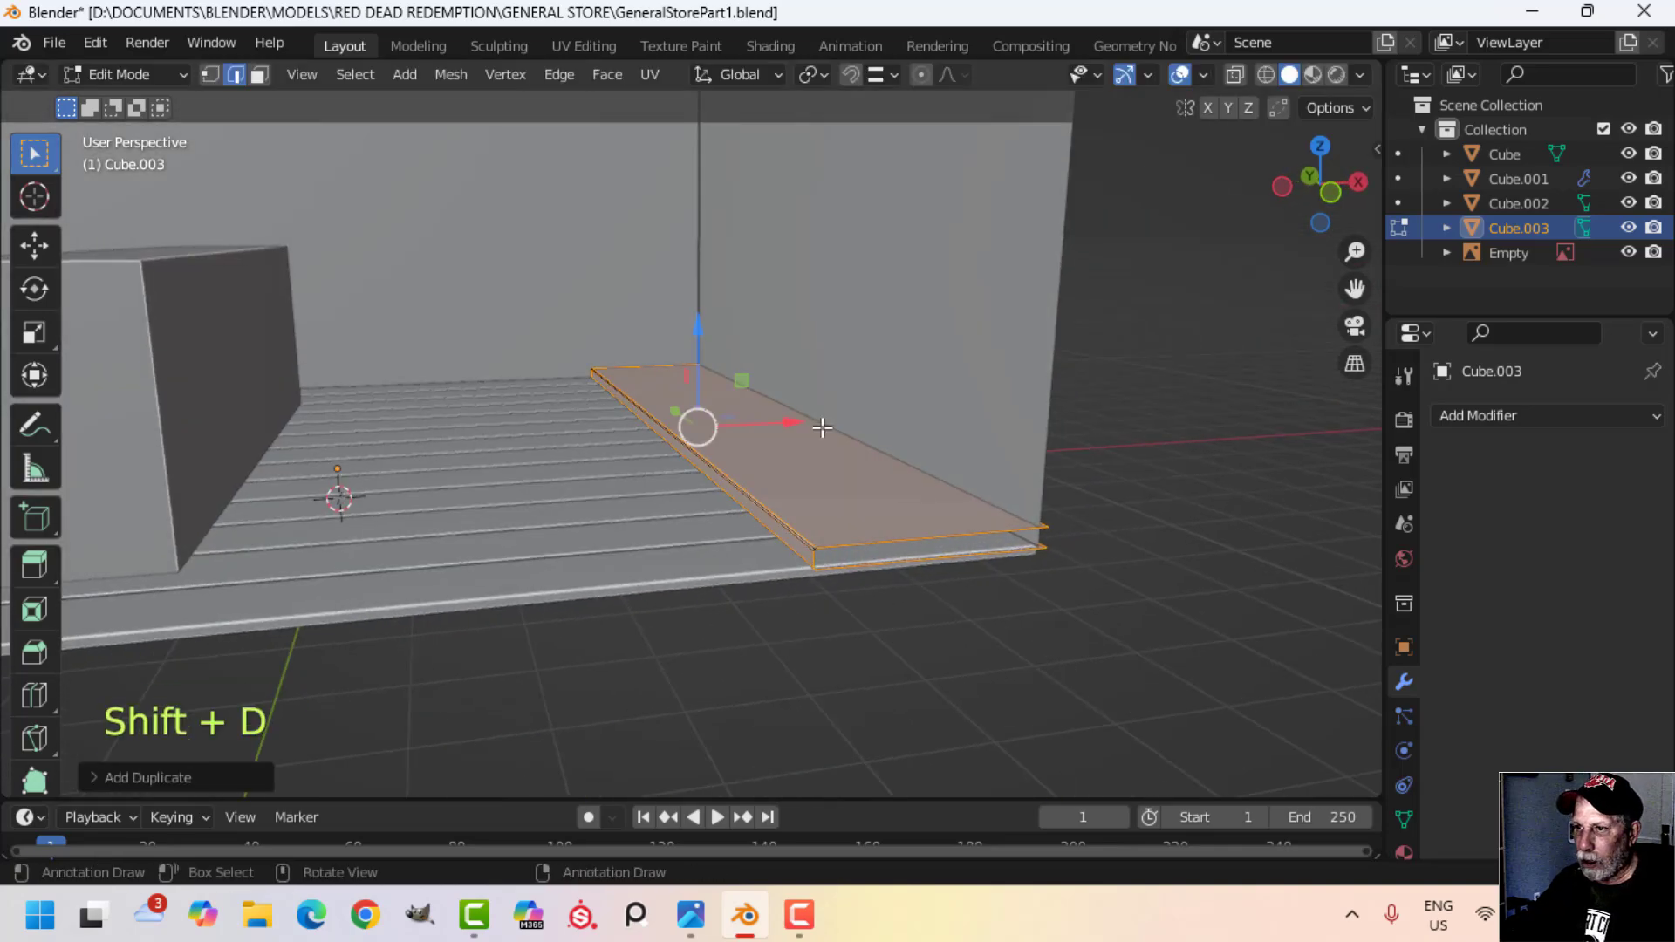
click(736, 206)
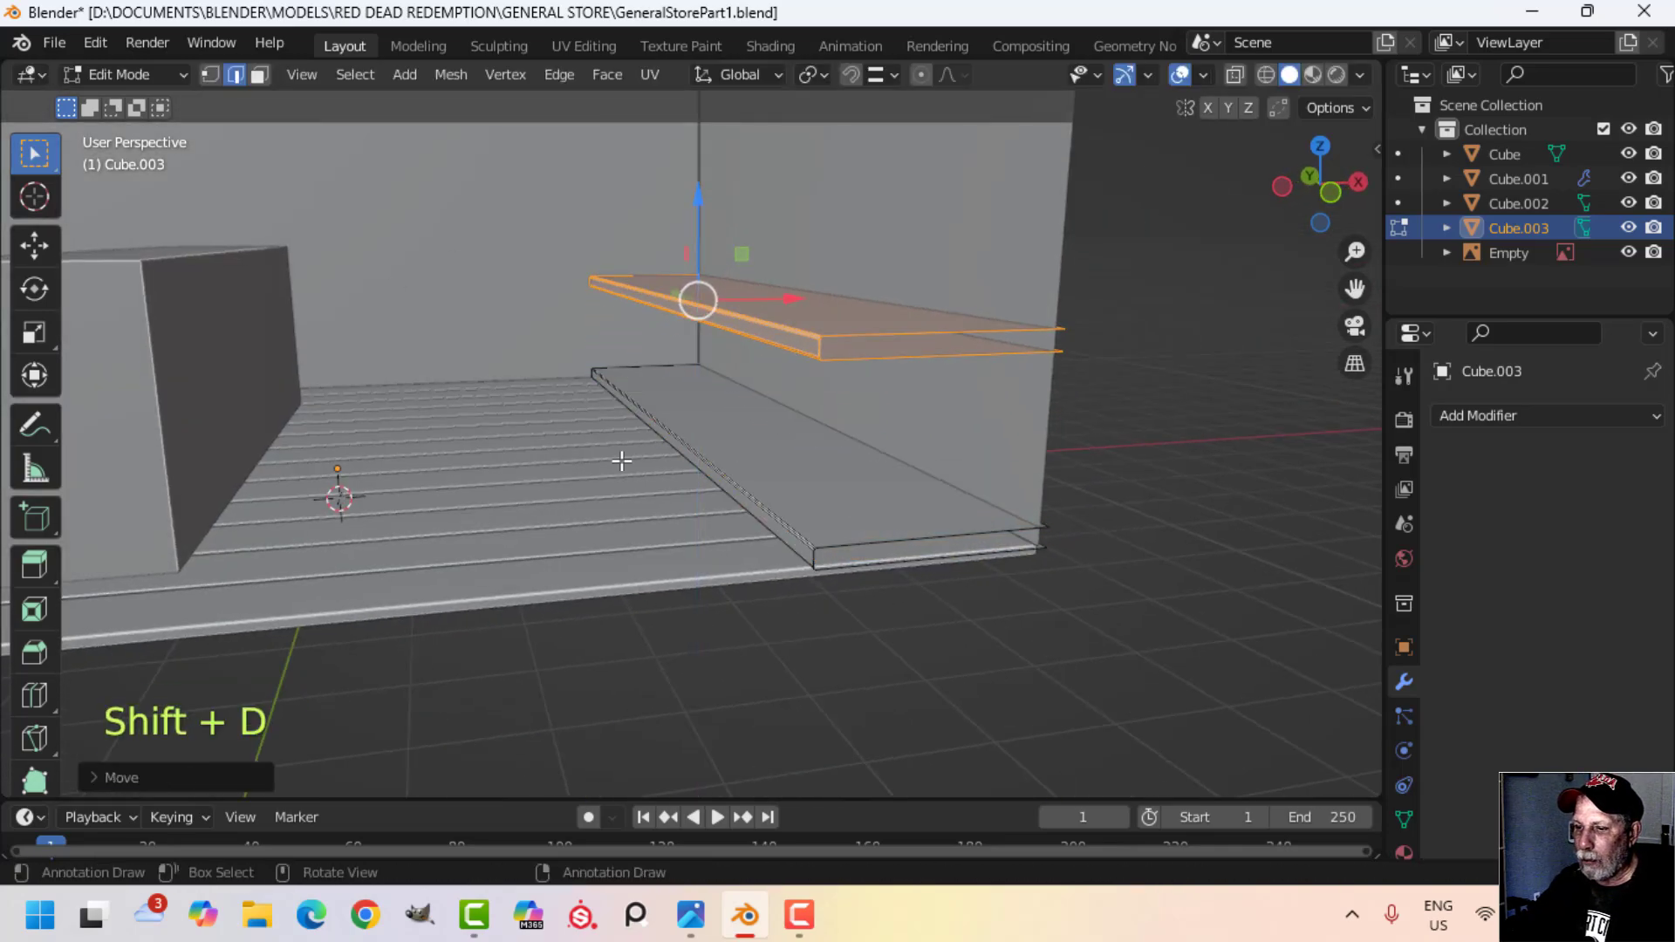
Step: Compare the cabinet's height with the reference photo and slightly adjust the raised slab's position
mouse_move(698, 888)
click(538, 773)
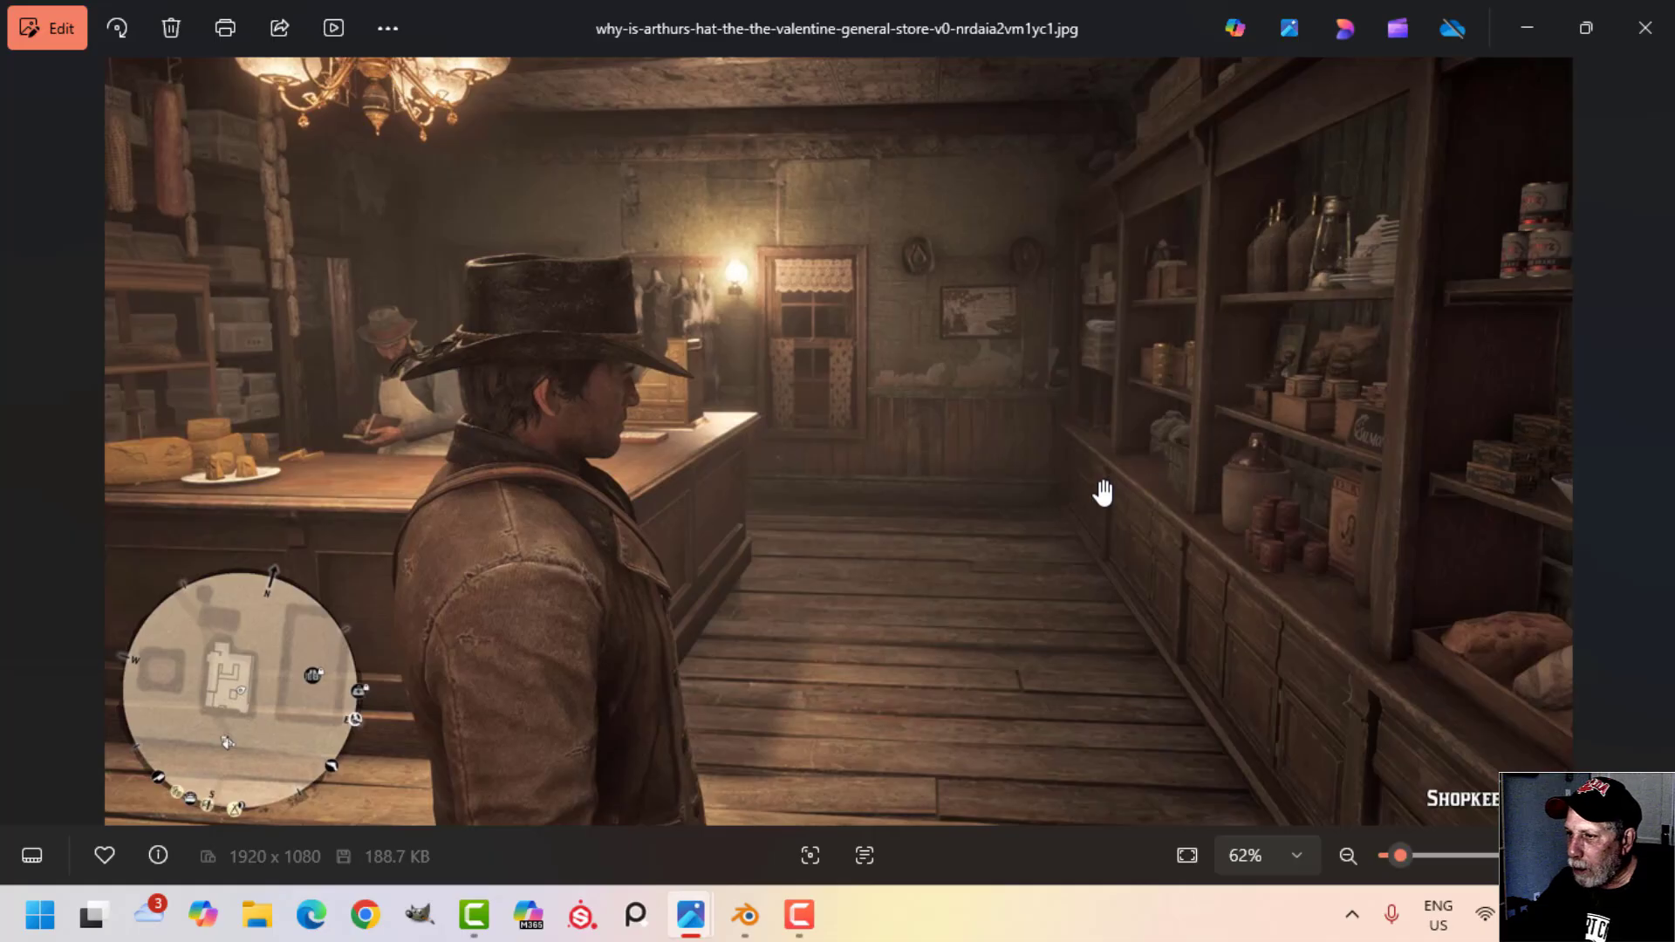
click(748, 928)
shift+middle_drag(829, 681, 938, 443)
drag(885, 309, 886, 307)
scroll(908, 338, down, 4)
shift+middle_drag(908, 344, 936, 409)
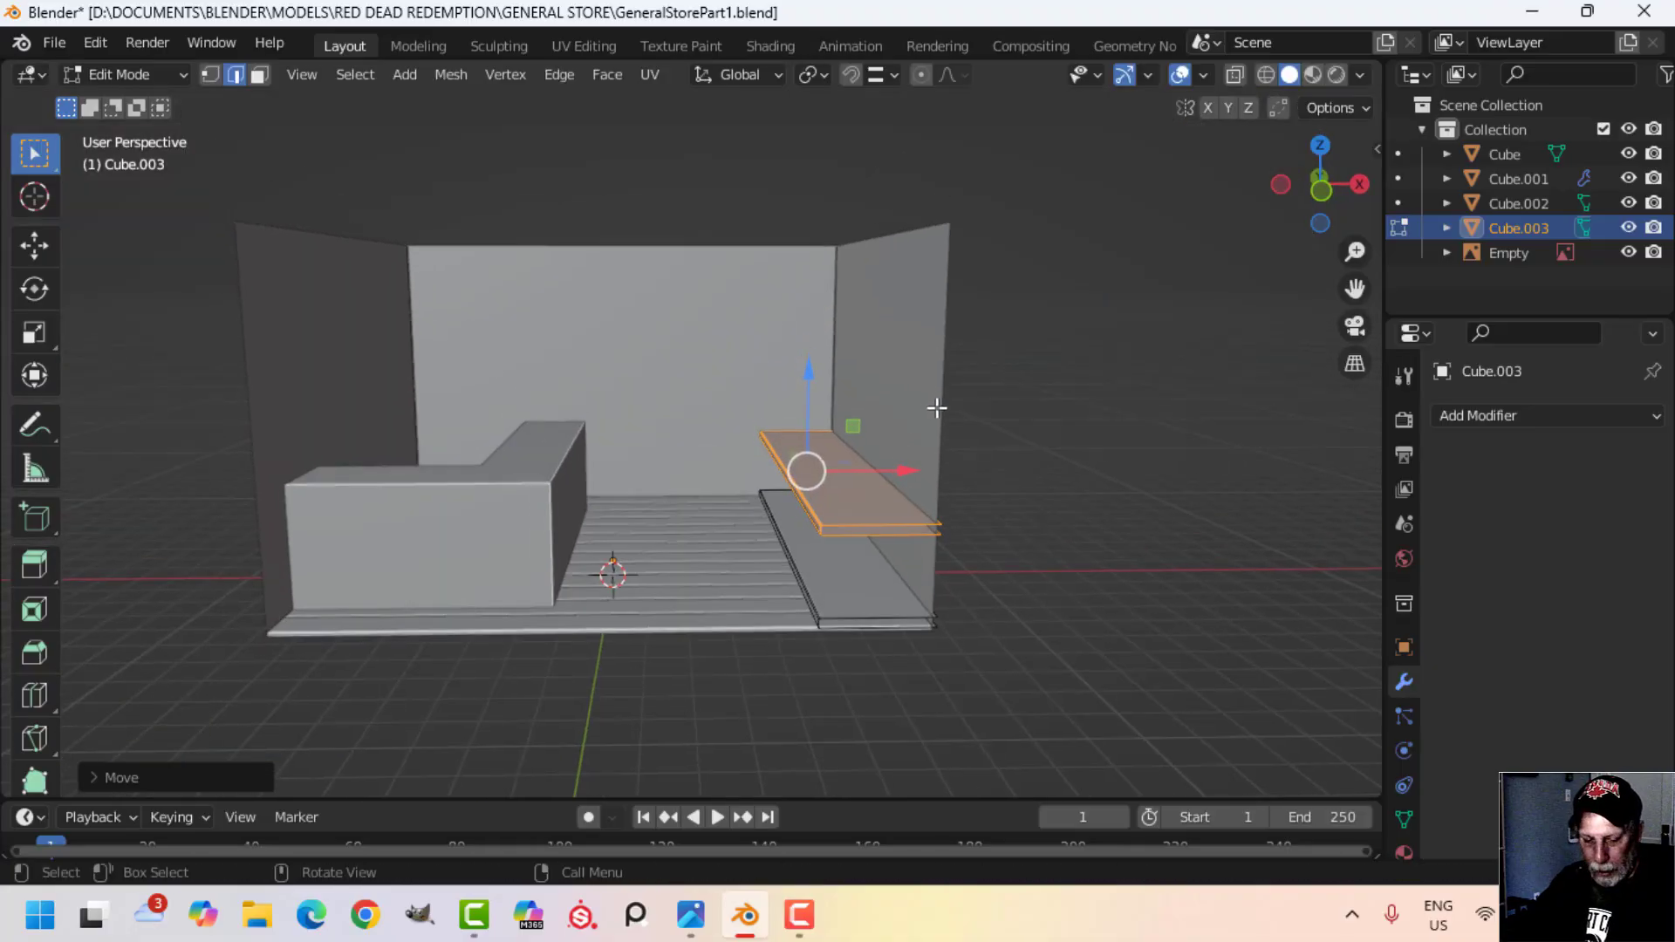
Step: Duplicate the cabinet-top slab and move the copy up along Z to near the top of the right wall
key(shift+d)
right_click(937, 408)
drag(806, 373, 878, 221)
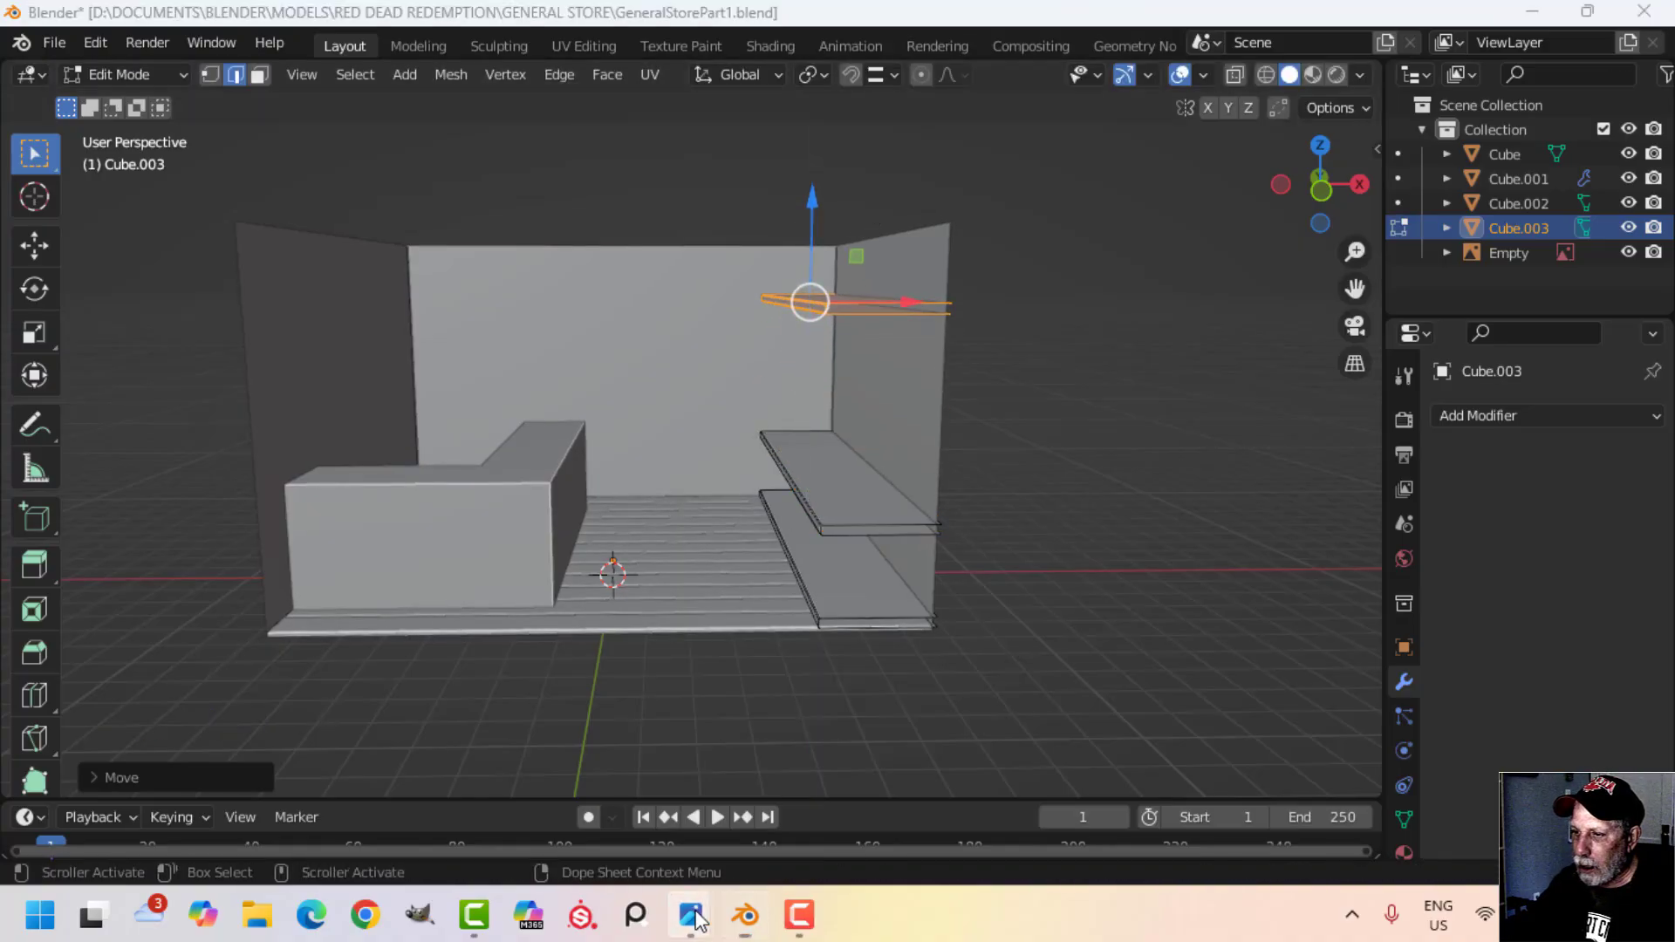
Step: Study the right-wall shelving in the reference photo and compare it with the slabs modelled along the right wall
mouse_move(690, 914)
click(621, 778)
scroll(1253, 277, down, 1)
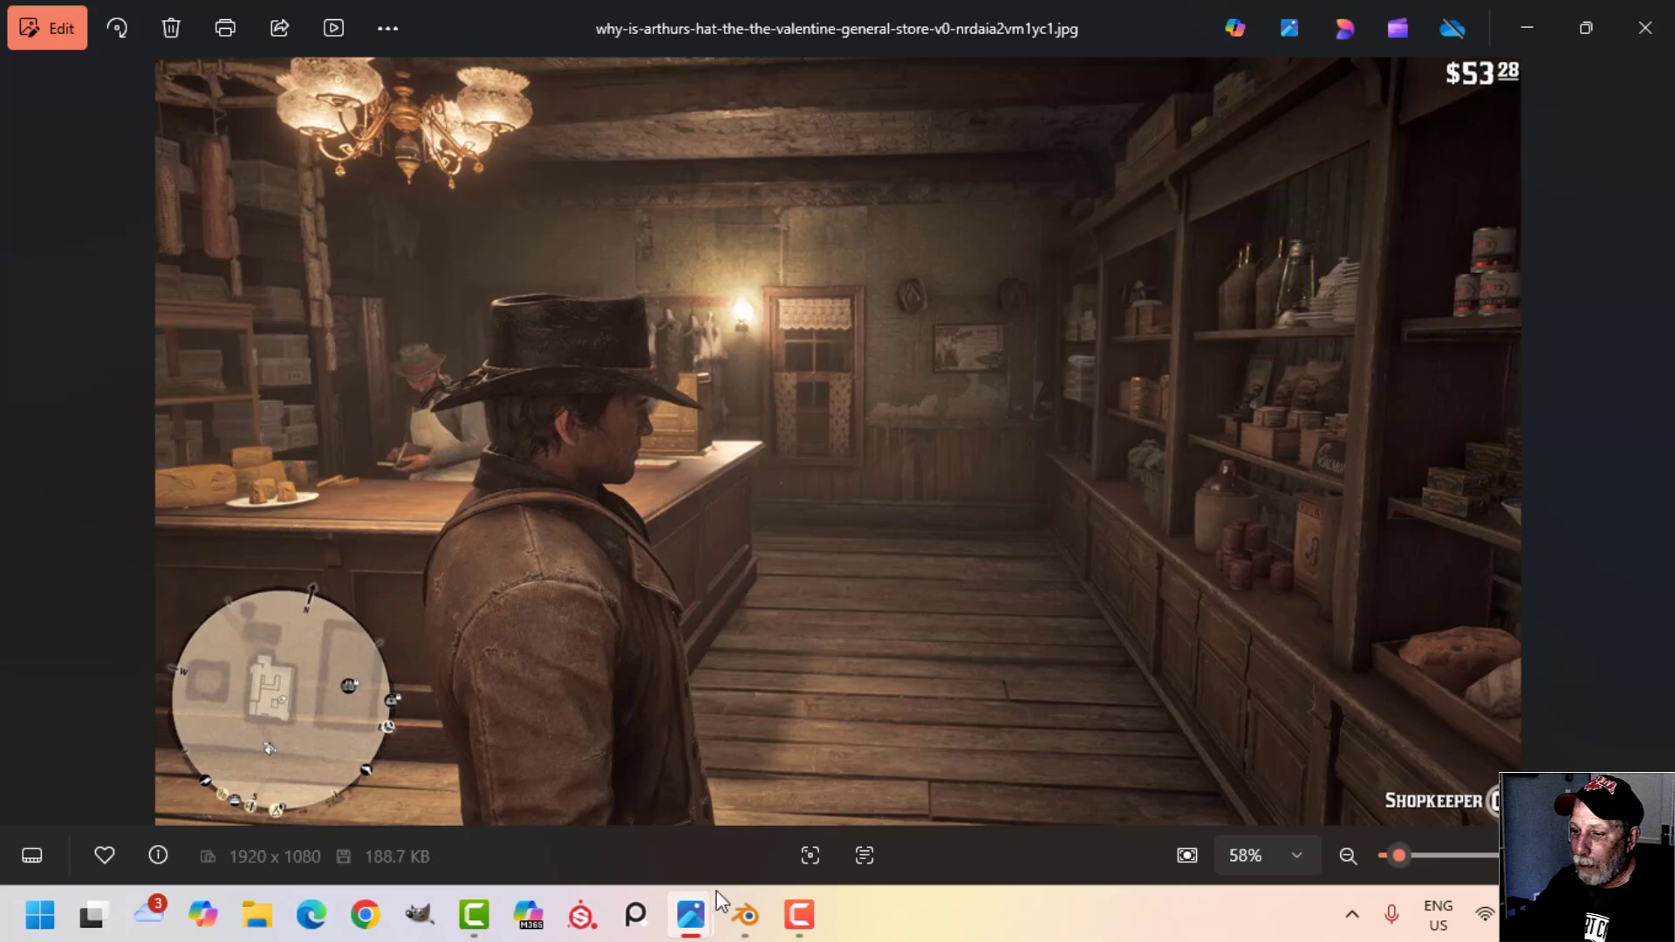
click(742, 923)
middle_drag(797, 550, 938, 564)
scroll(930, 490, up, 4)
key(Tab)
key(alt+a)
scroll(944, 567, down, 3)
scroll(918, 573, up, 4)
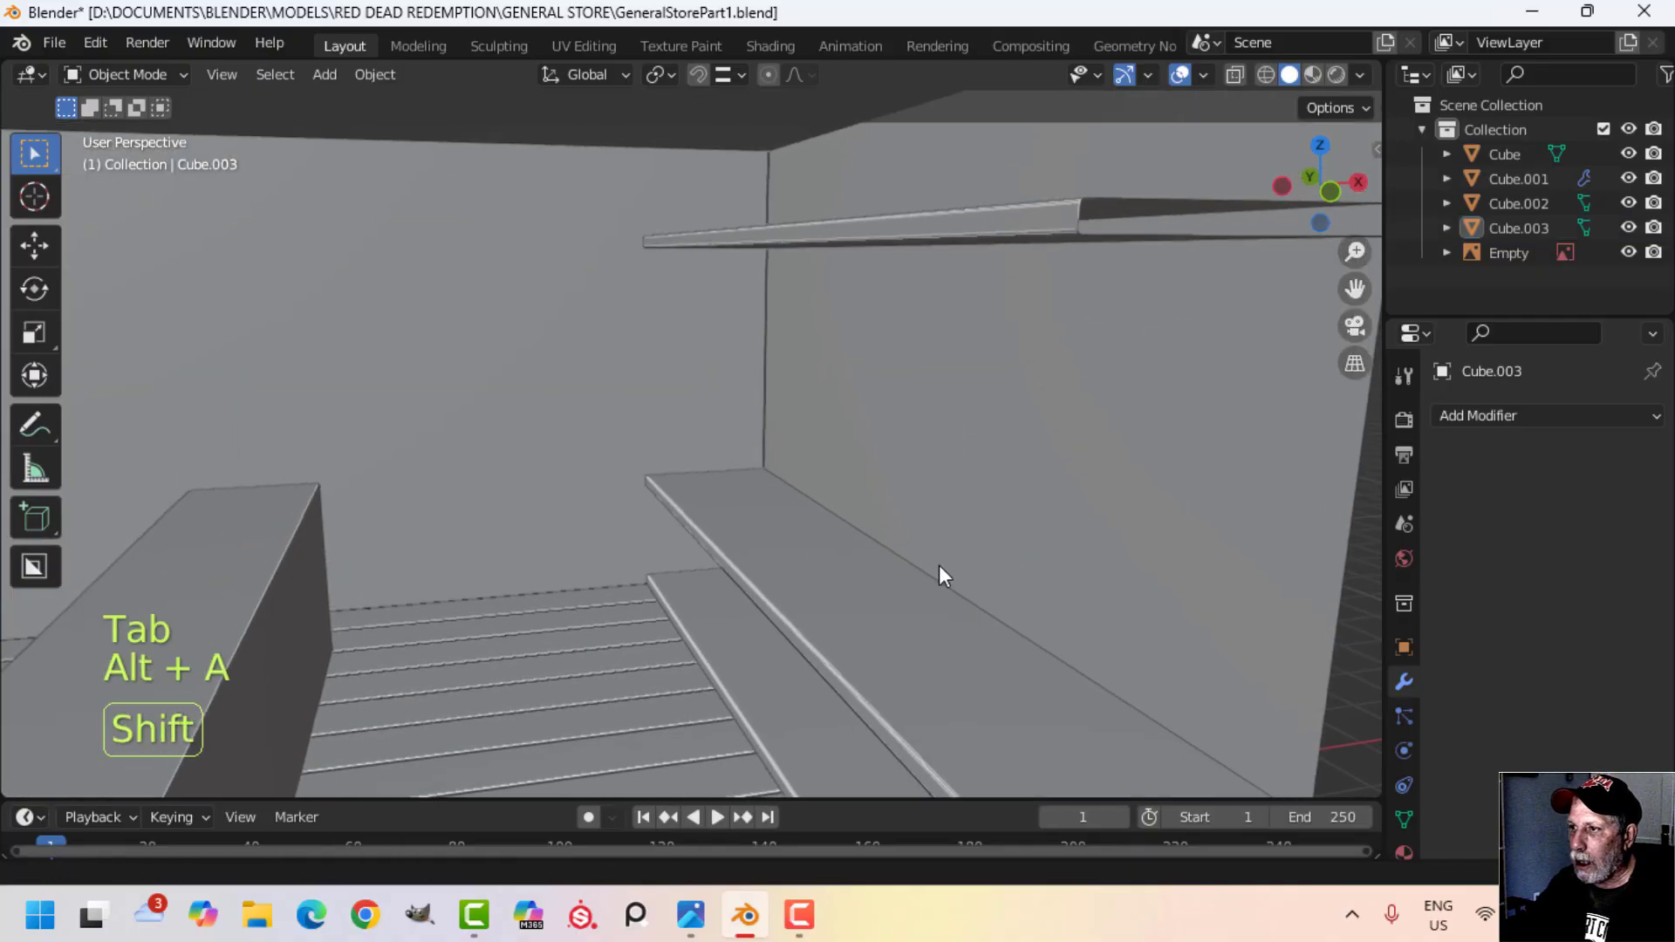
Step: Show face orientation and recalculate the normals of the whole L-shaped counter to the outside
click(1202, 75)
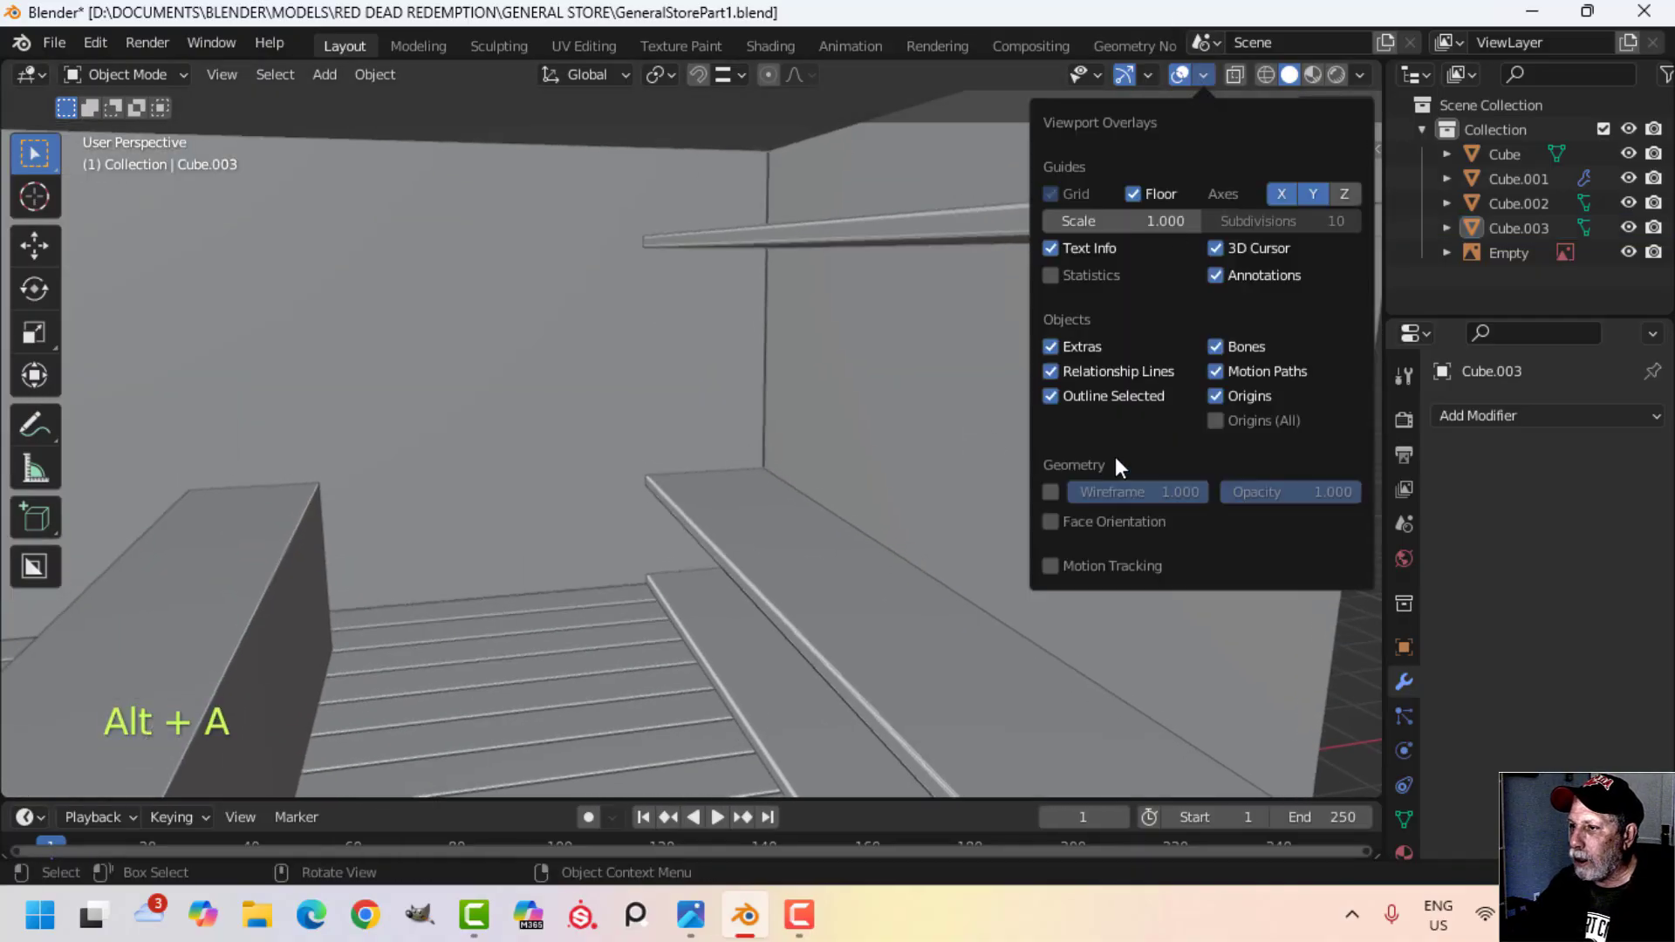
click(1102, 521)
scroll(876, 522, down, 5)
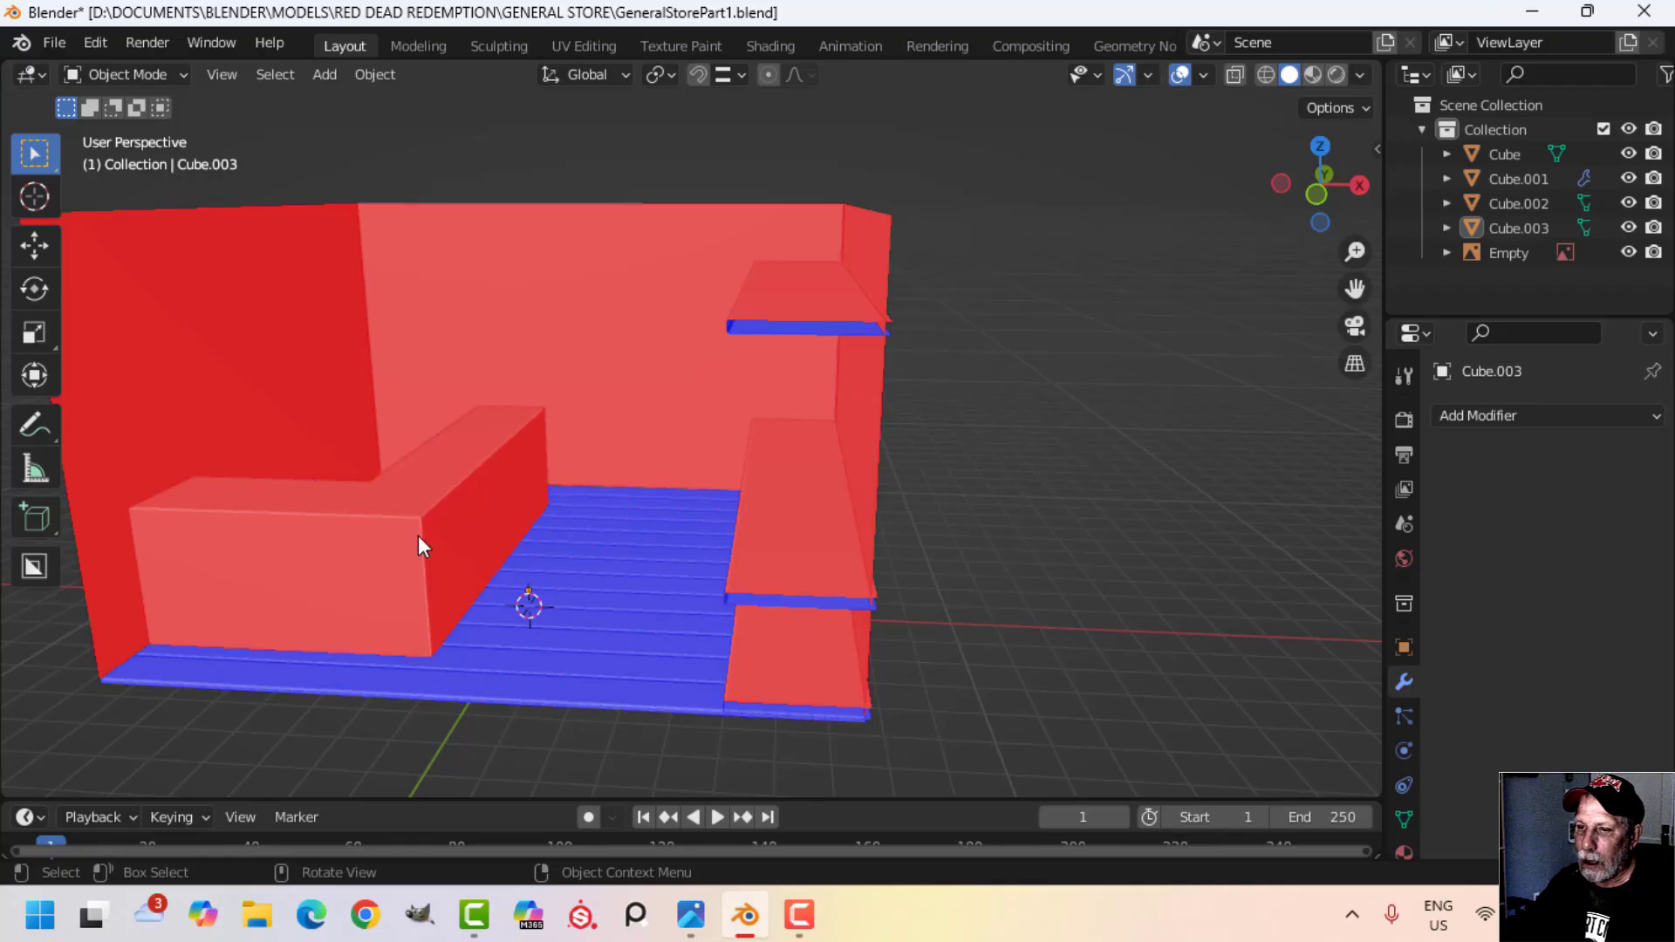
click(417, 536)
key(Tab)
key(a)
key(alt+n)
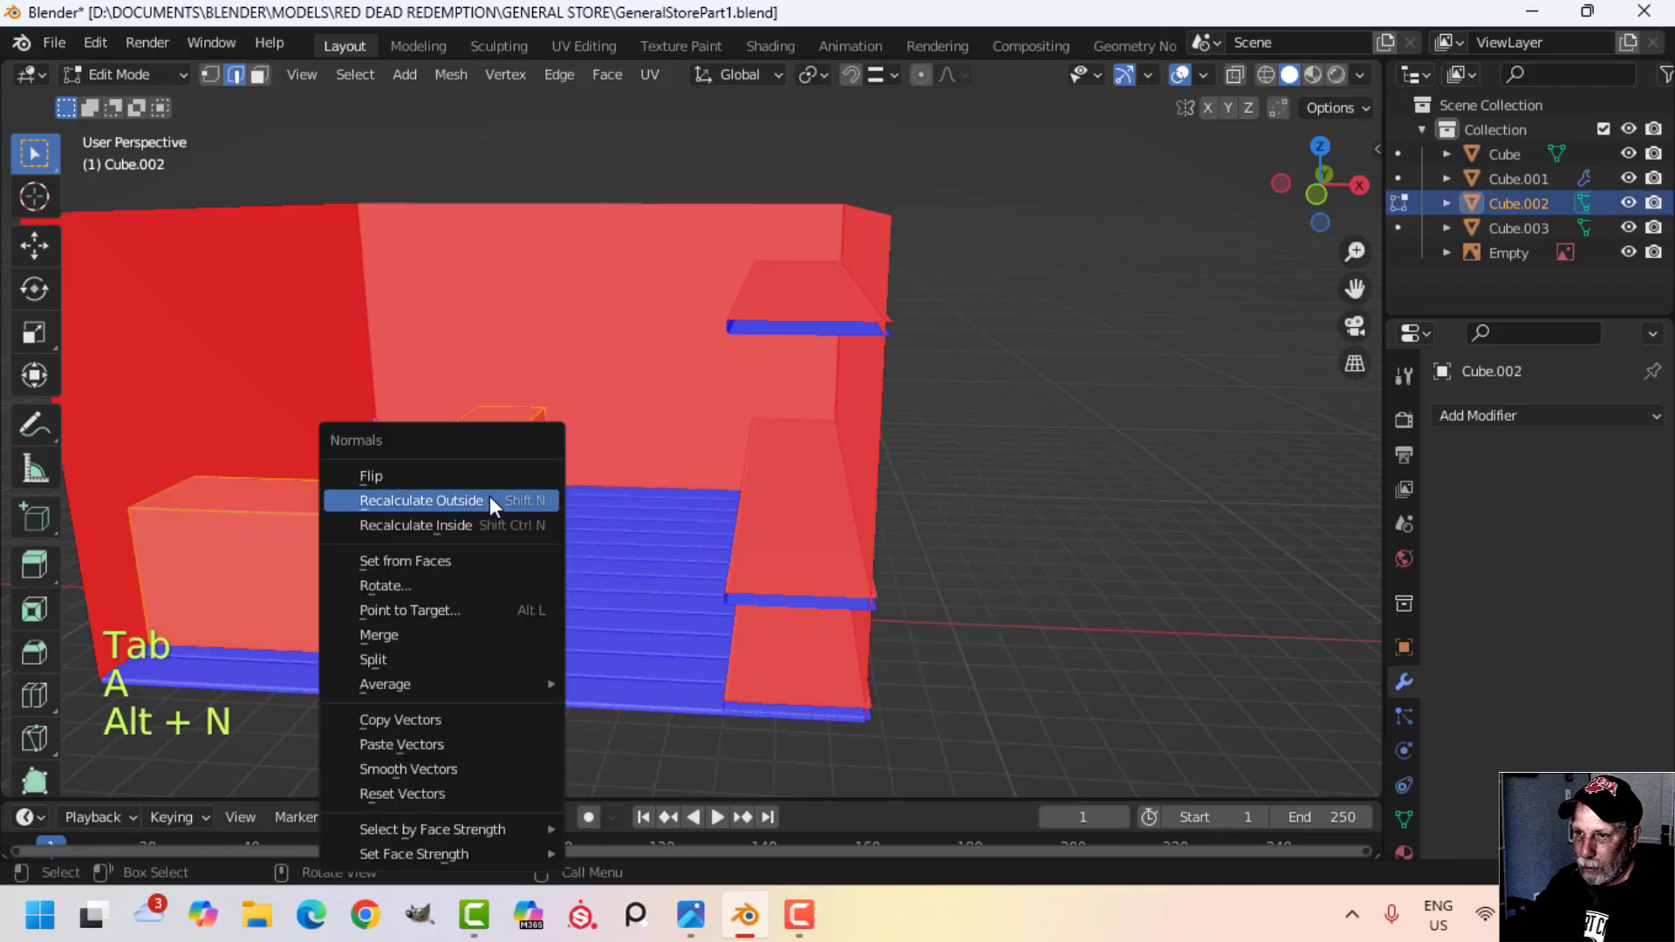
click(489, 500)
key(Tab)
Step: Select the three wall faces of the room and flip their normals to face the interior
click(514, 356)
key(Tab)
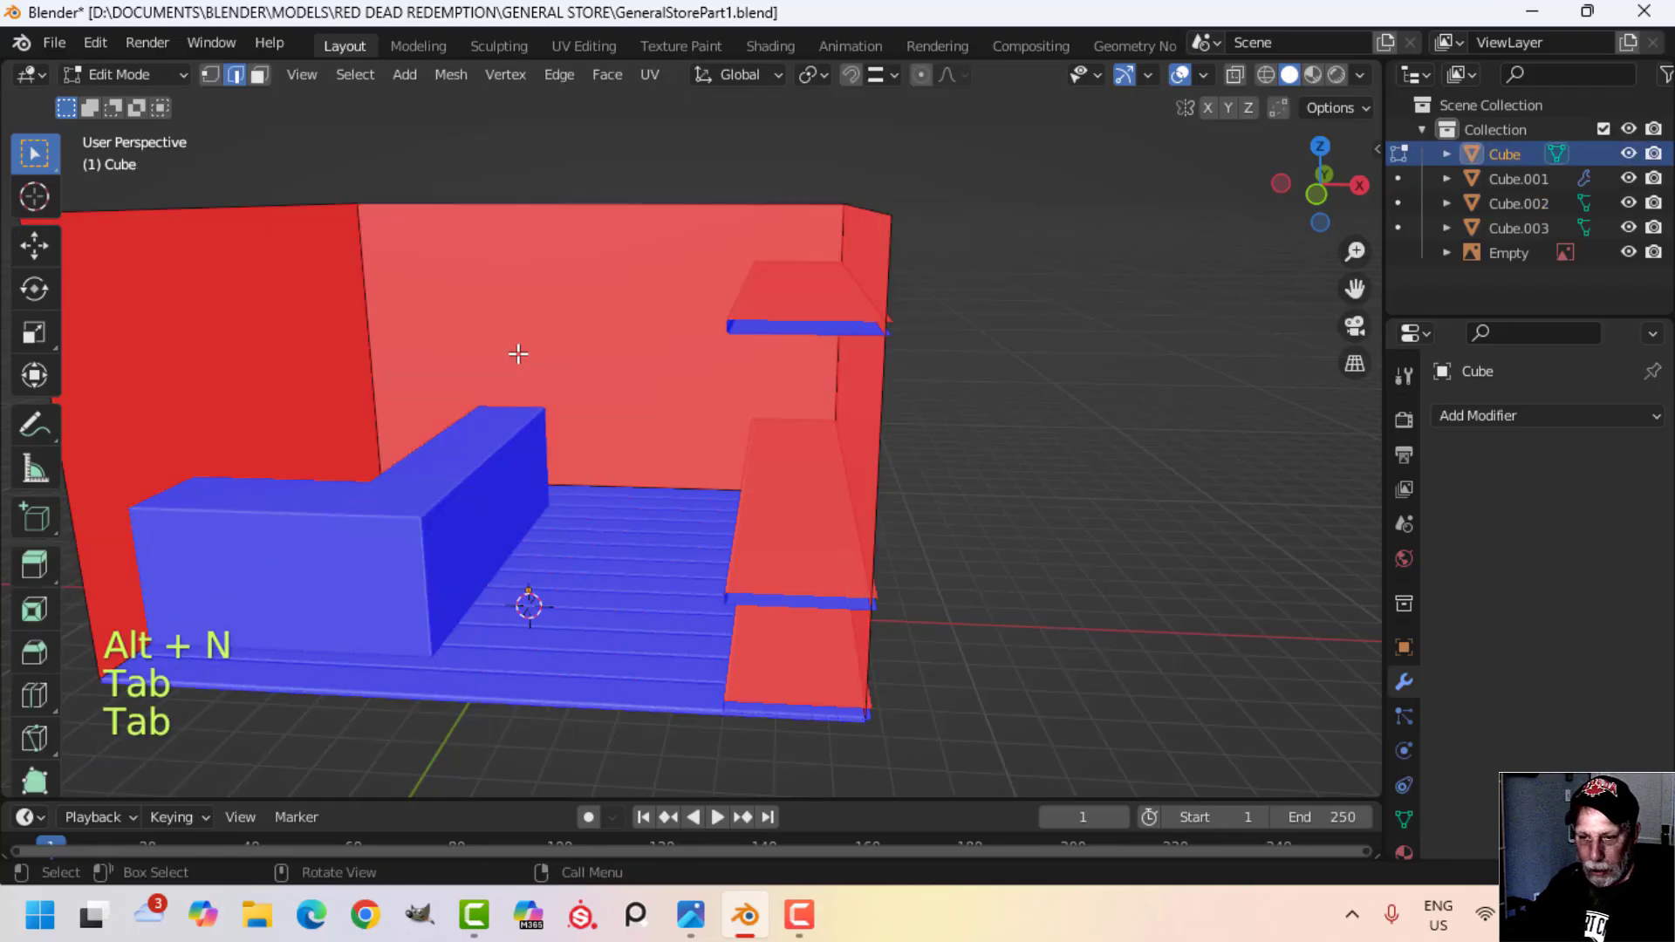
click(297, 347)
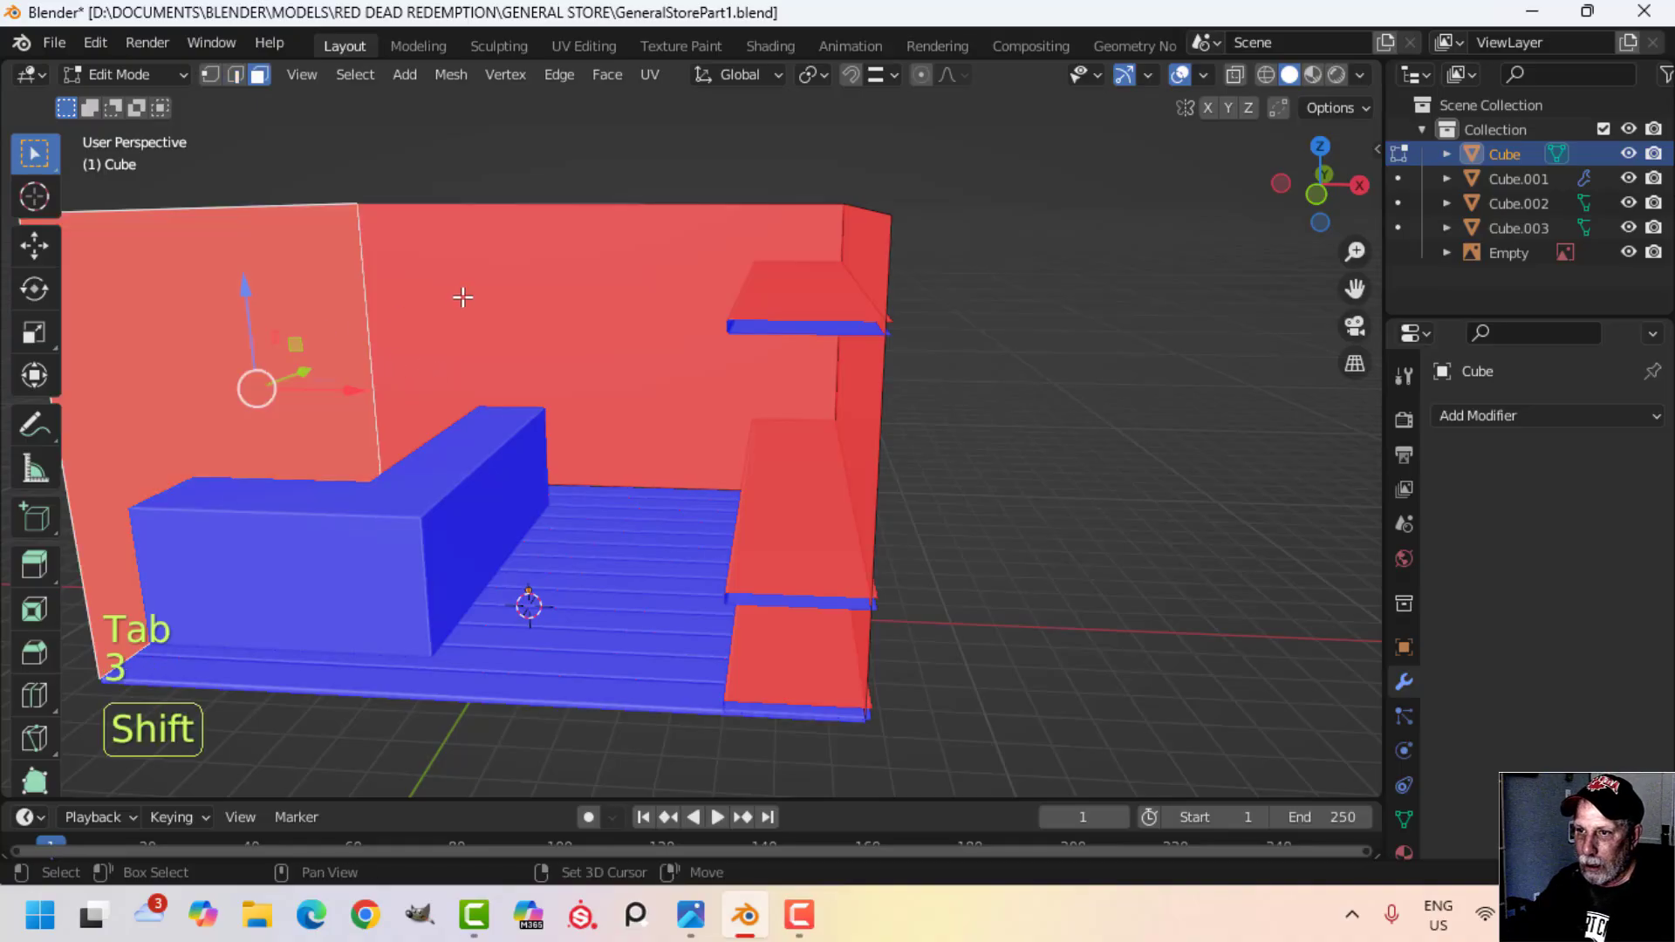
shift+click(460, 291)
shift+click(845, 250)
key(alt+n)
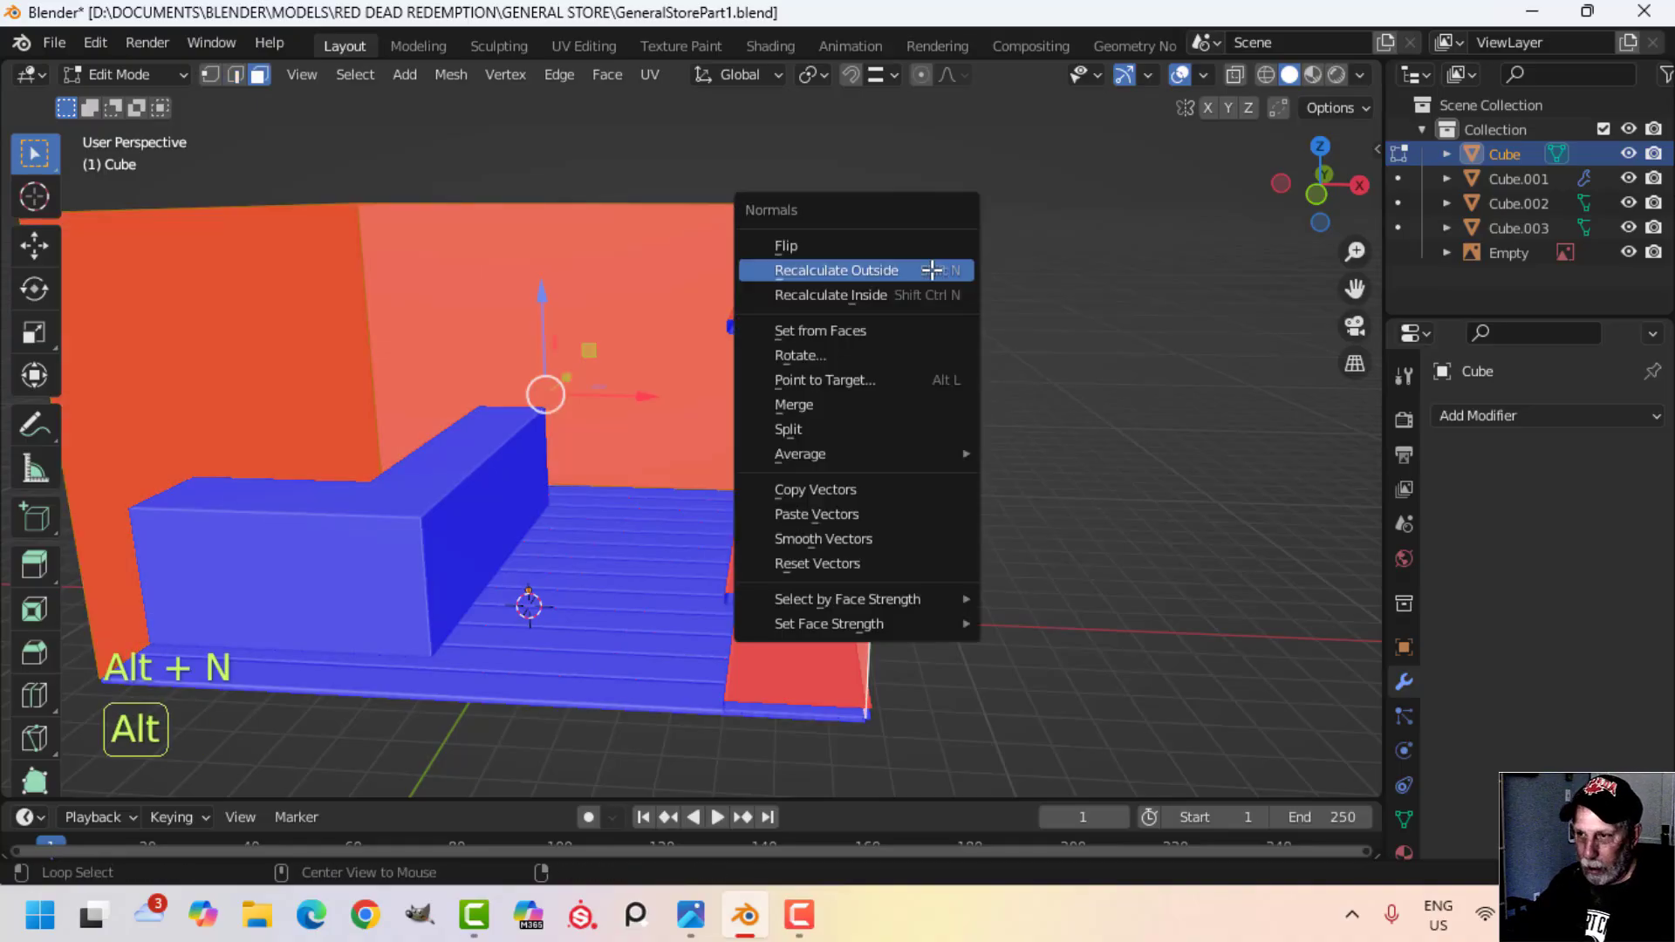
click(895, 259)
key(Tab)
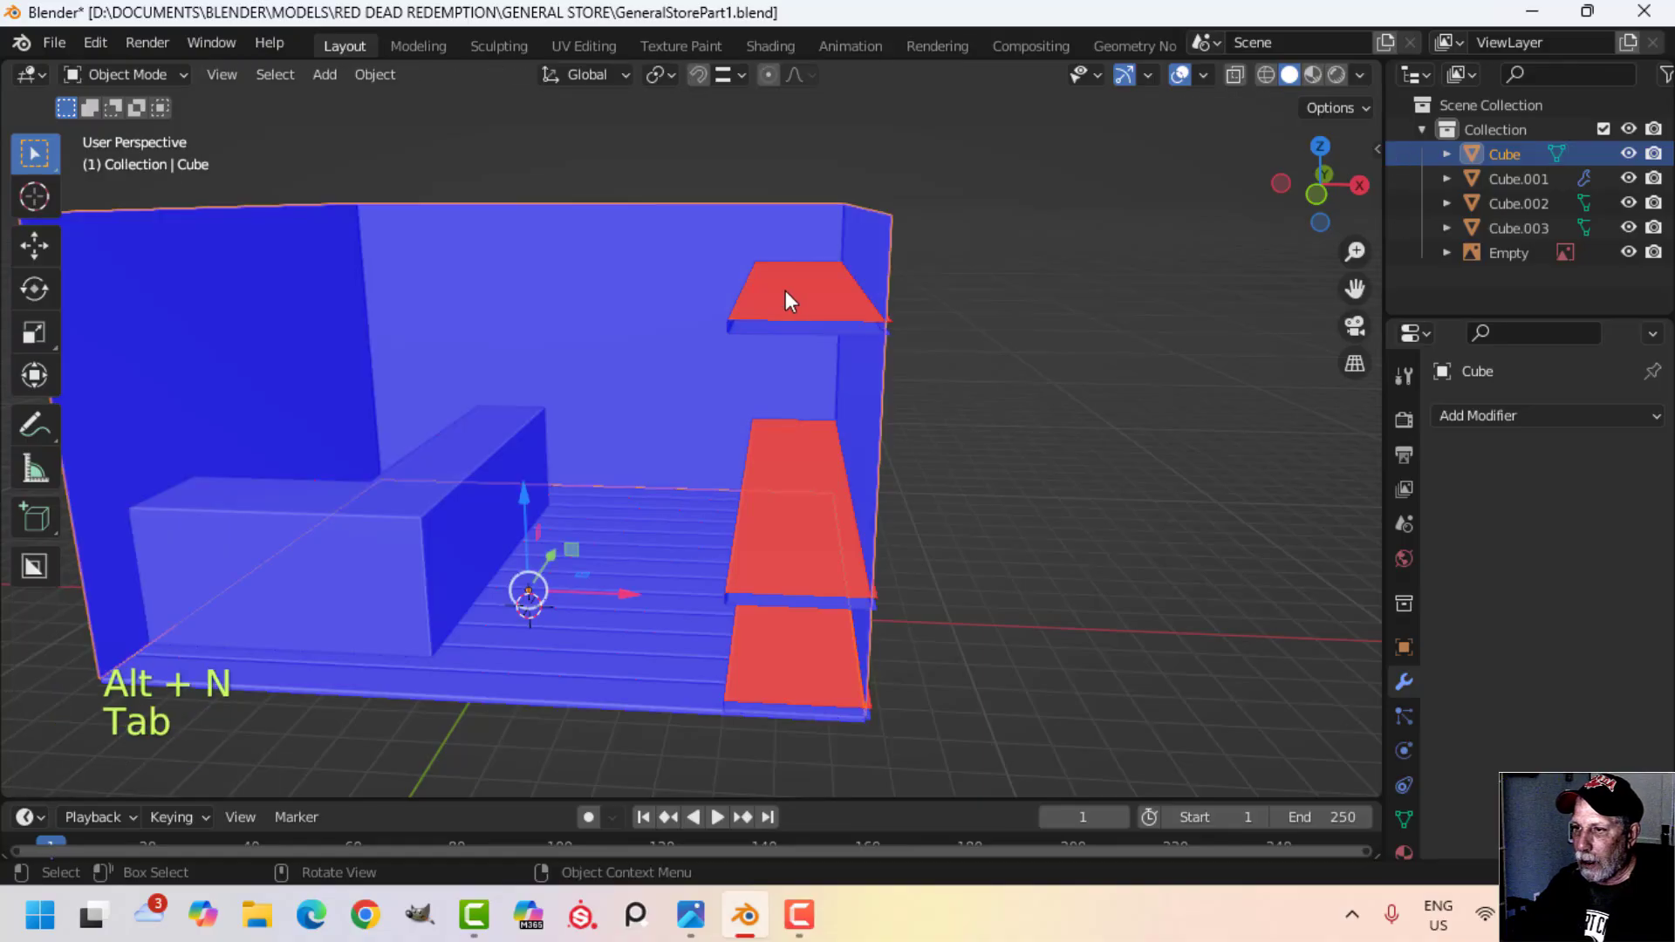
Step: Recalculate the normals of all right-wall slabs to the outside and turn off the face orientation overlay
click(785, 290)
key(Tab)
key(Tab)
key(Tab)
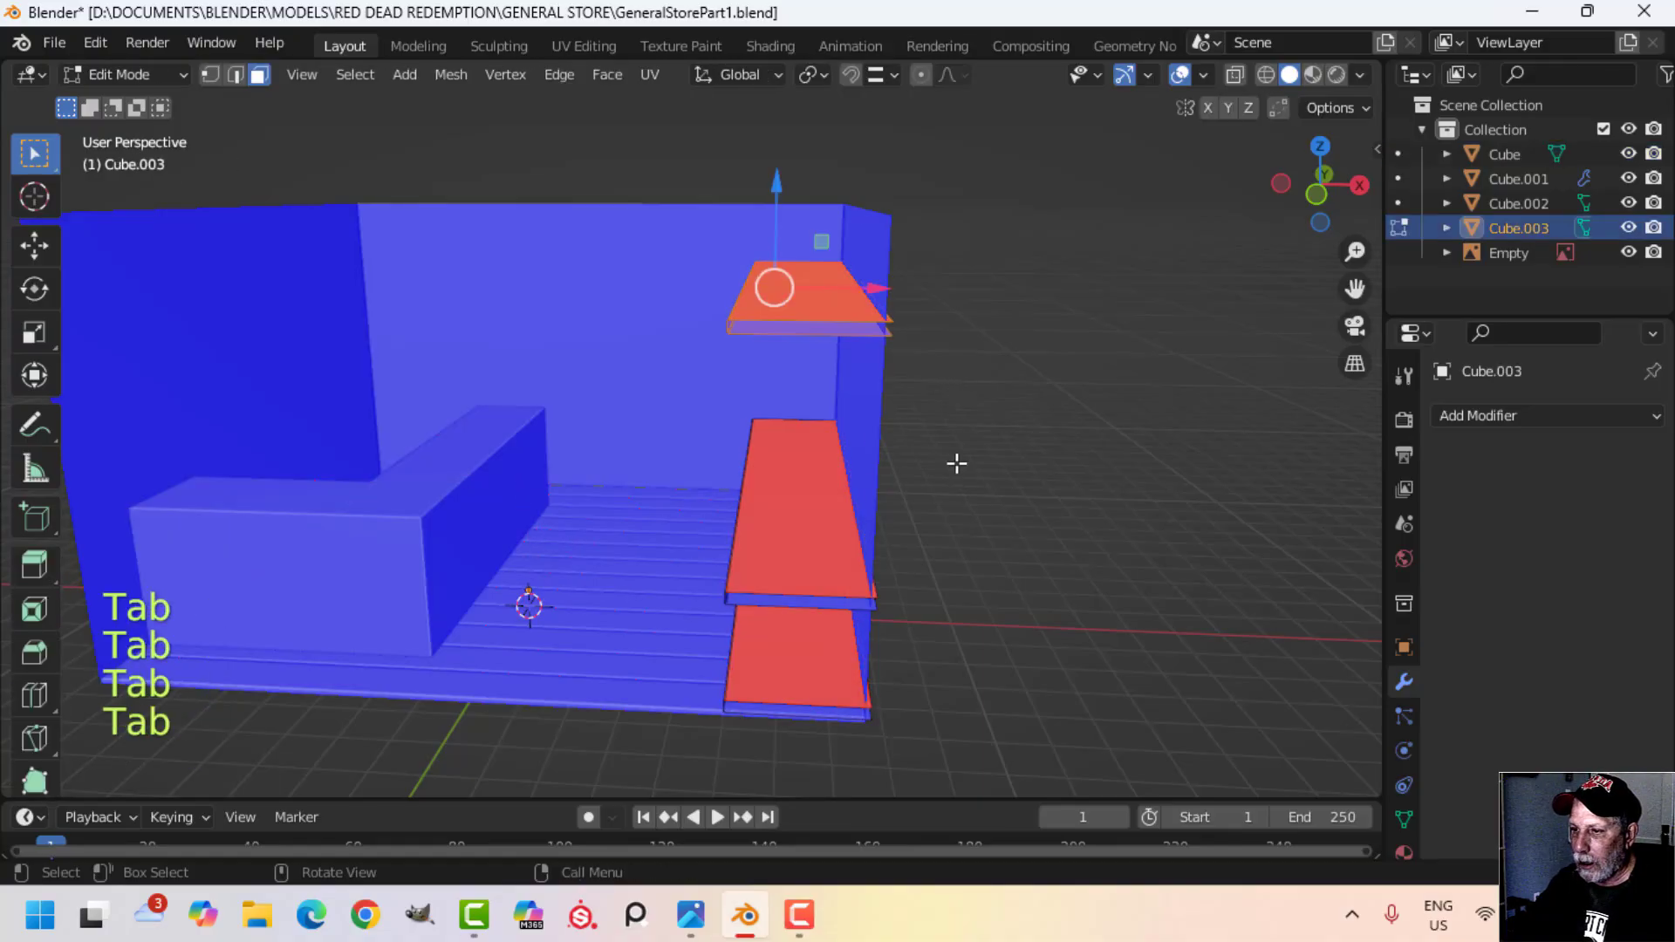
key(a)
key(alt+n)
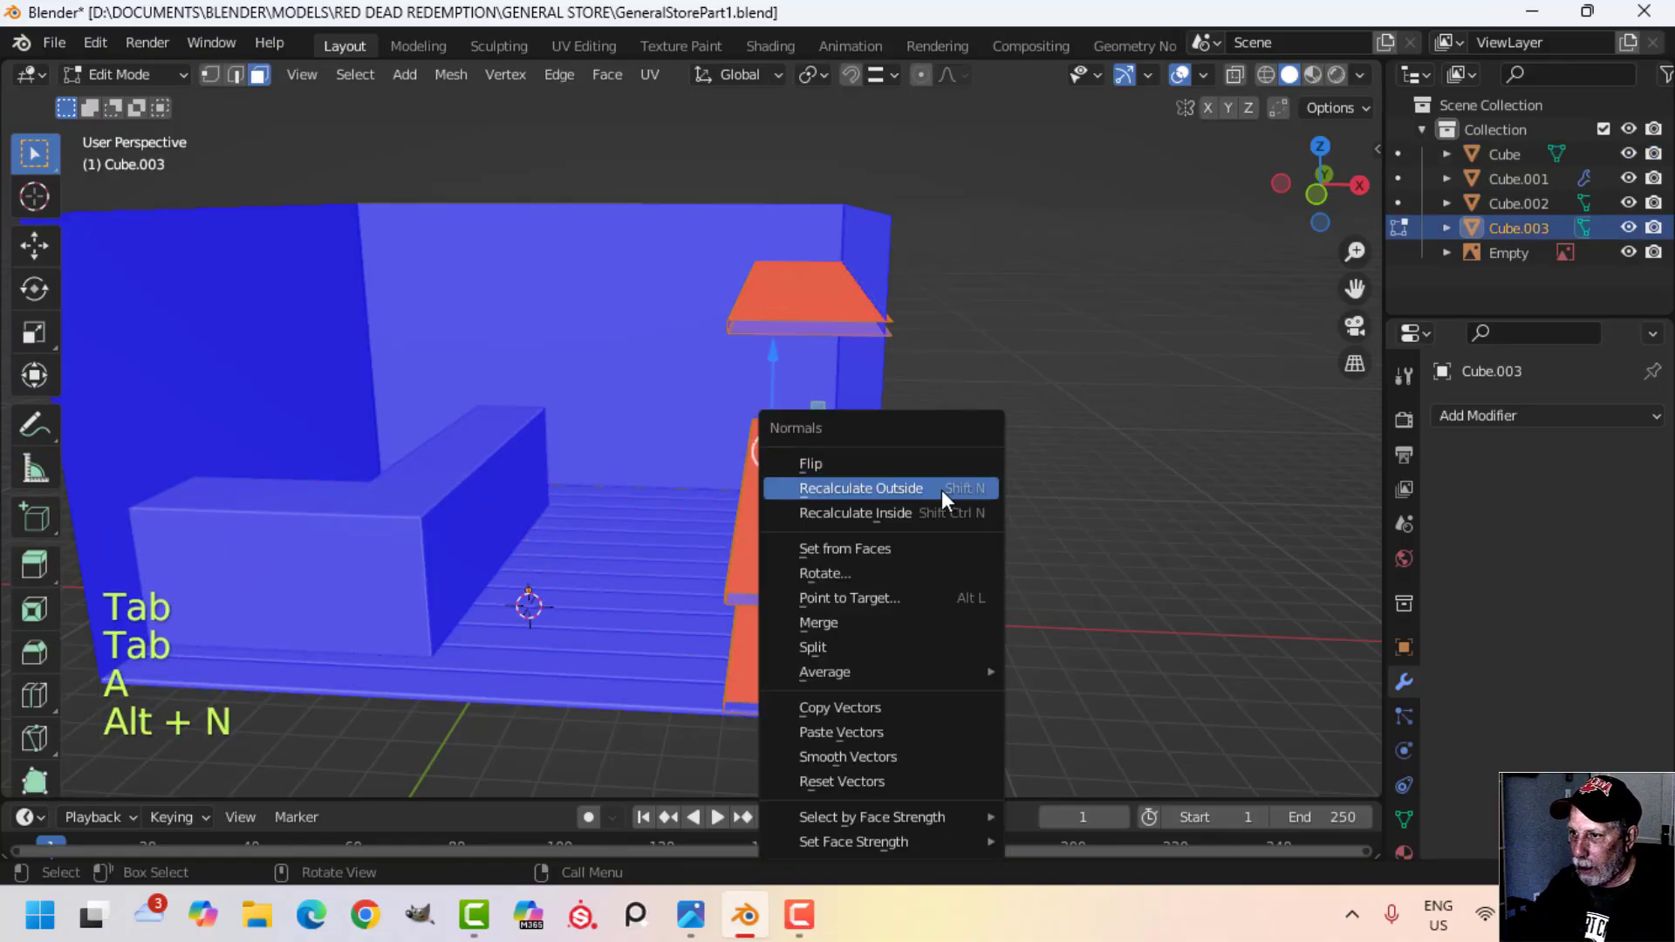
click(941, 490)
key(Tab)
key(alt+a)
middle_drag(980, 422, 1185, 180)
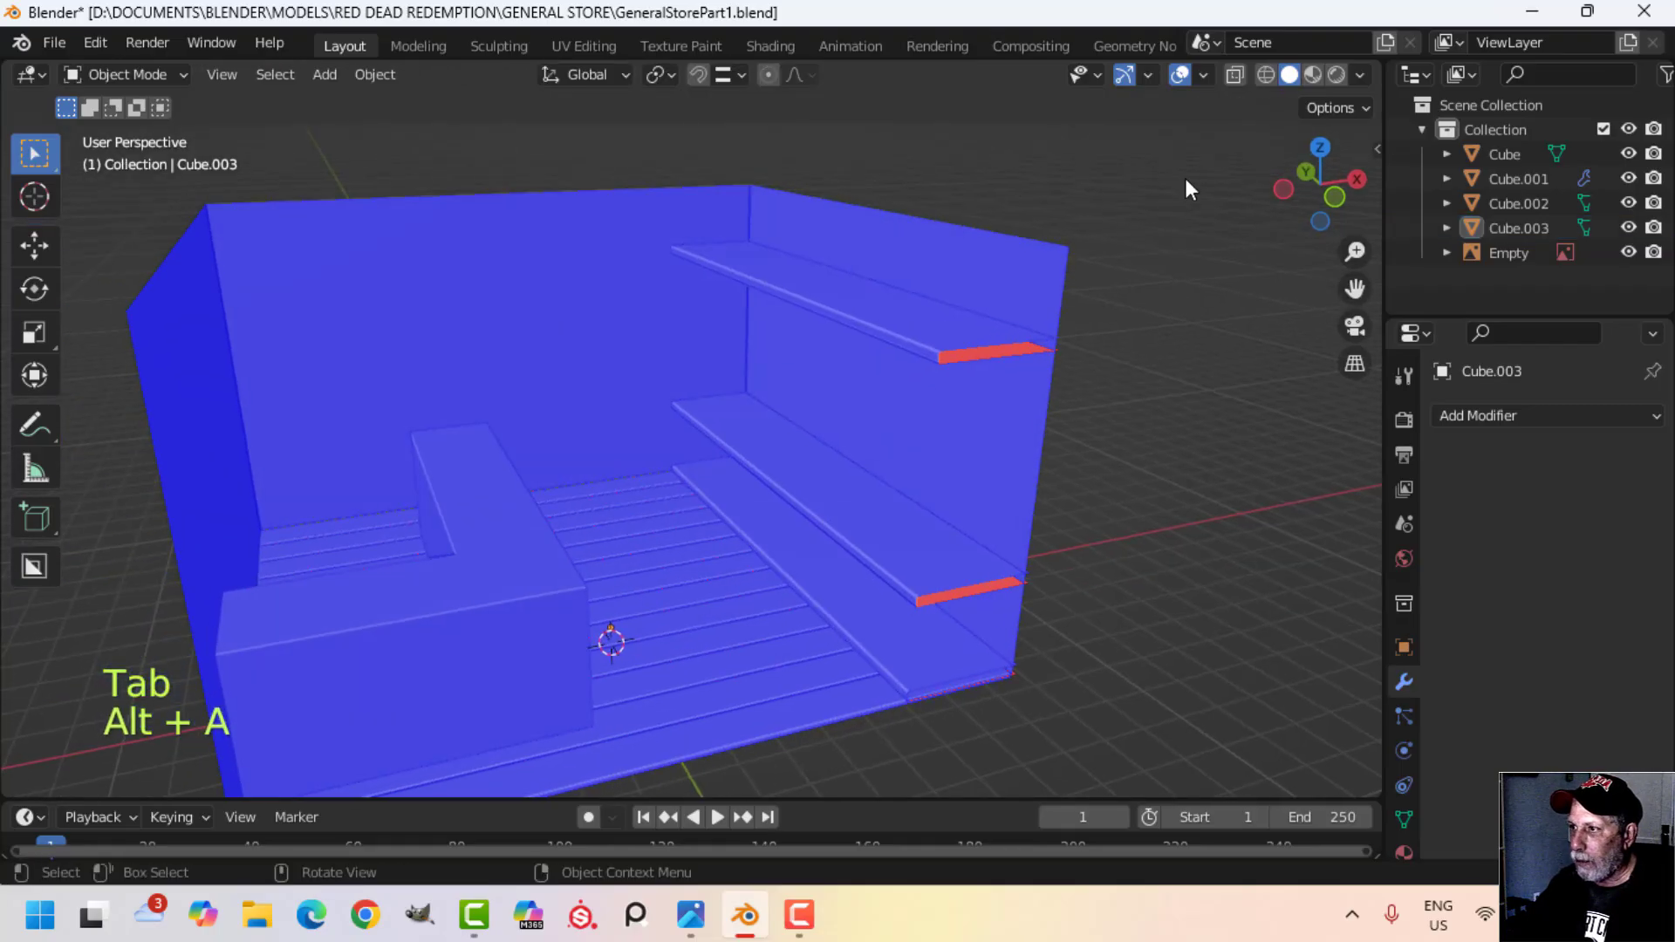
click(1204, 75)
click(1113, 519)
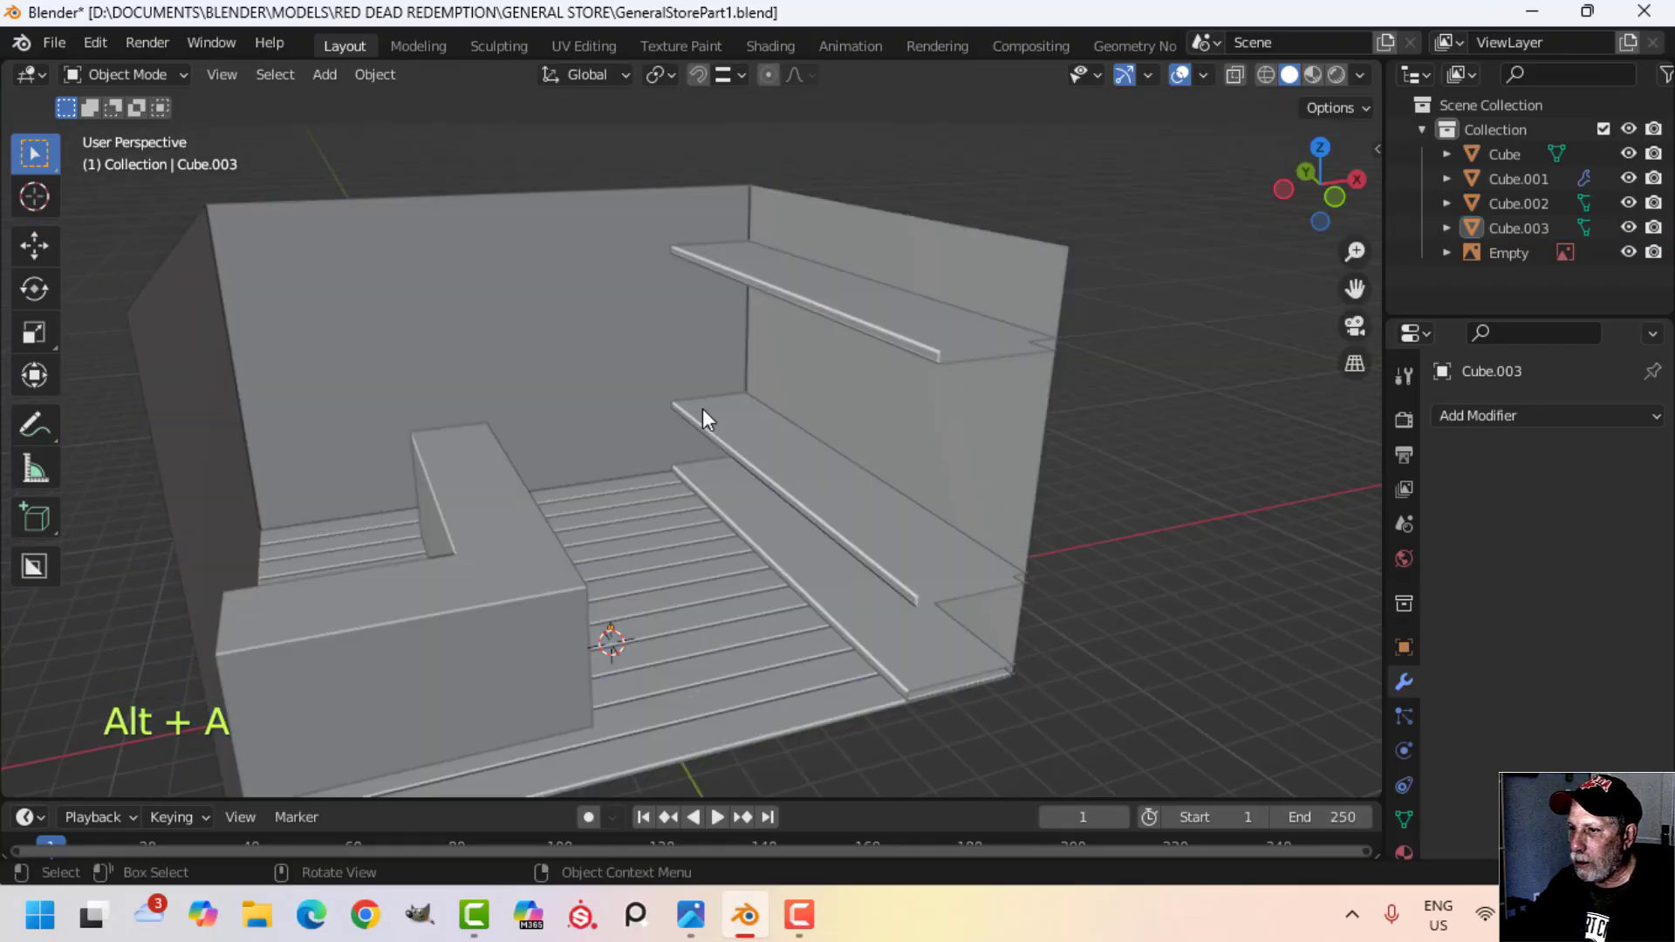
Step: Add a Bevel modifier to the L-shaped counter with an amount of 0.01 m
middle_drag(703, 408, 568, 420)
click(569, 421)
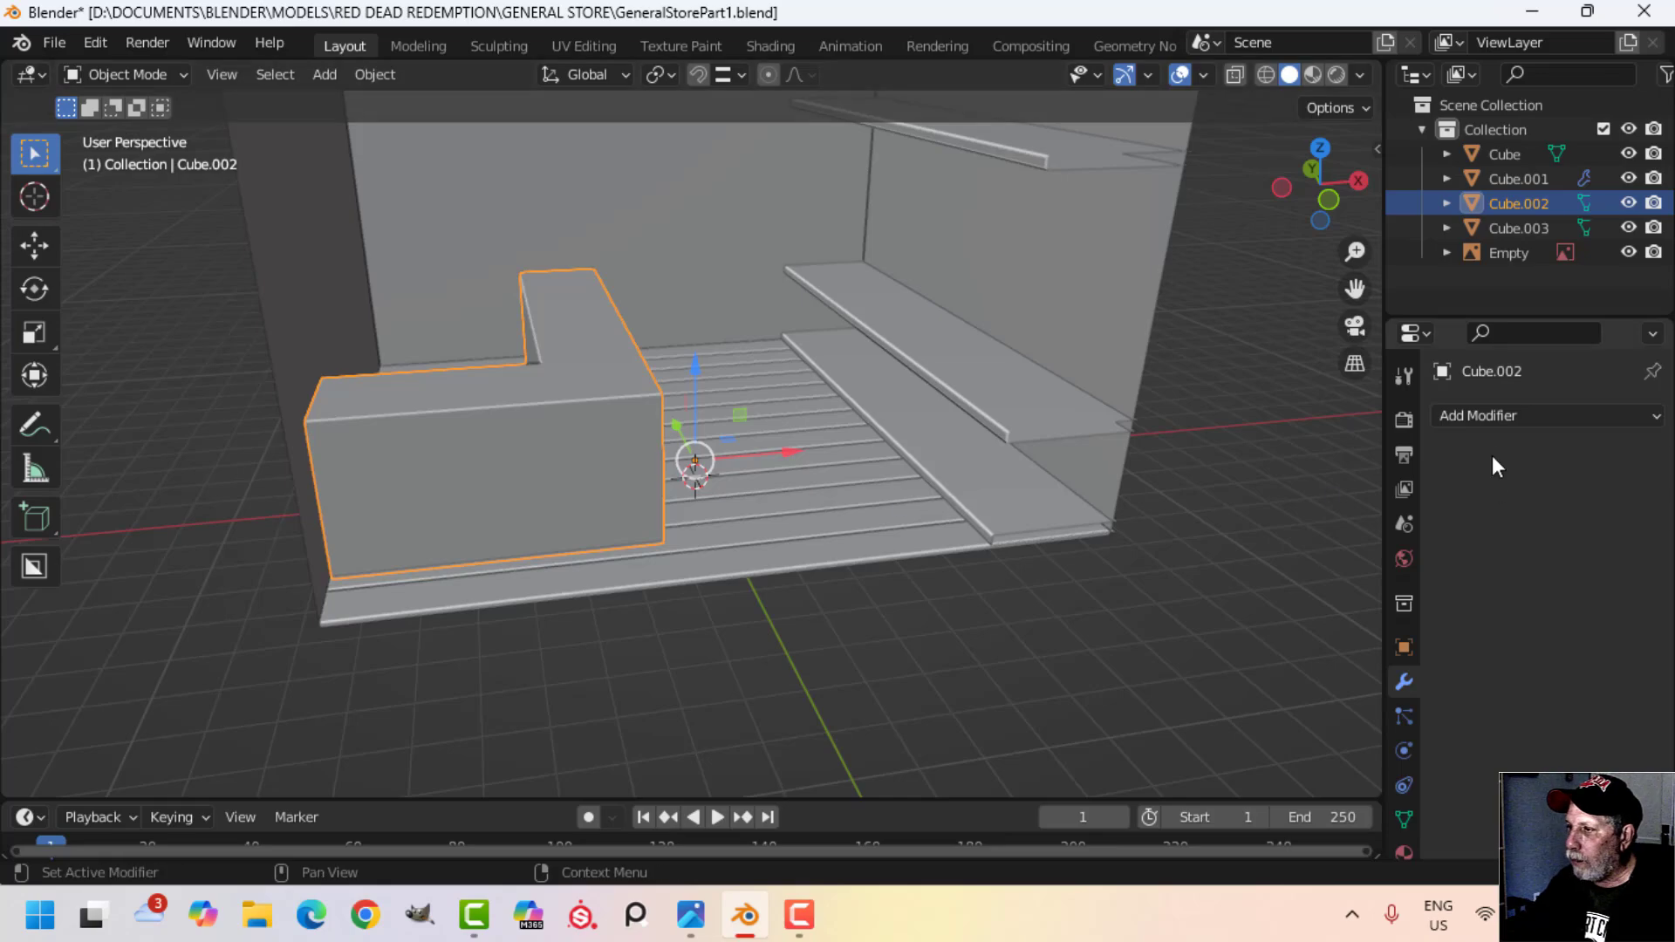
click(1483, 417)
click(1213, 517)
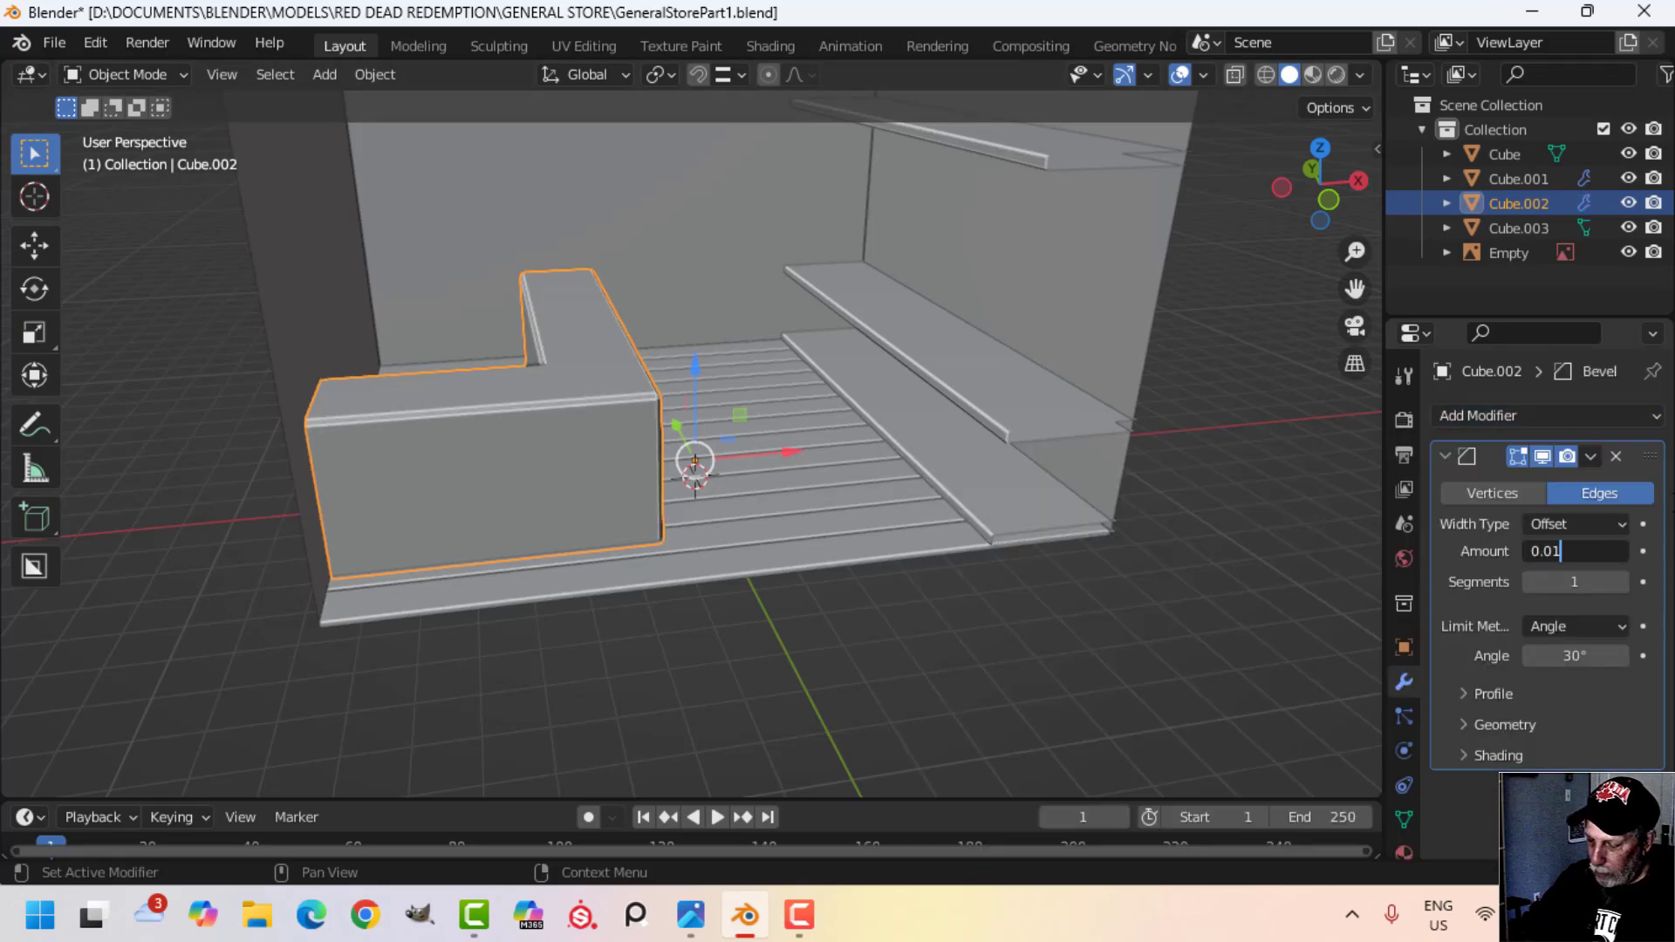
key(Return)
key(alt+a)
Step: Duplicate the lower front edge of the cabinet-top slab slightly downward and separate the copy into its own object
shift+middle_drag(916, 436, 893, 480)
middle_drag(893, 480, 820, 427)
scroll(946, 485, up, 3)
scroll(998, 411, down, 4)
scroll(887, 453, up, 2)
scroll(776, 431, up, 3)
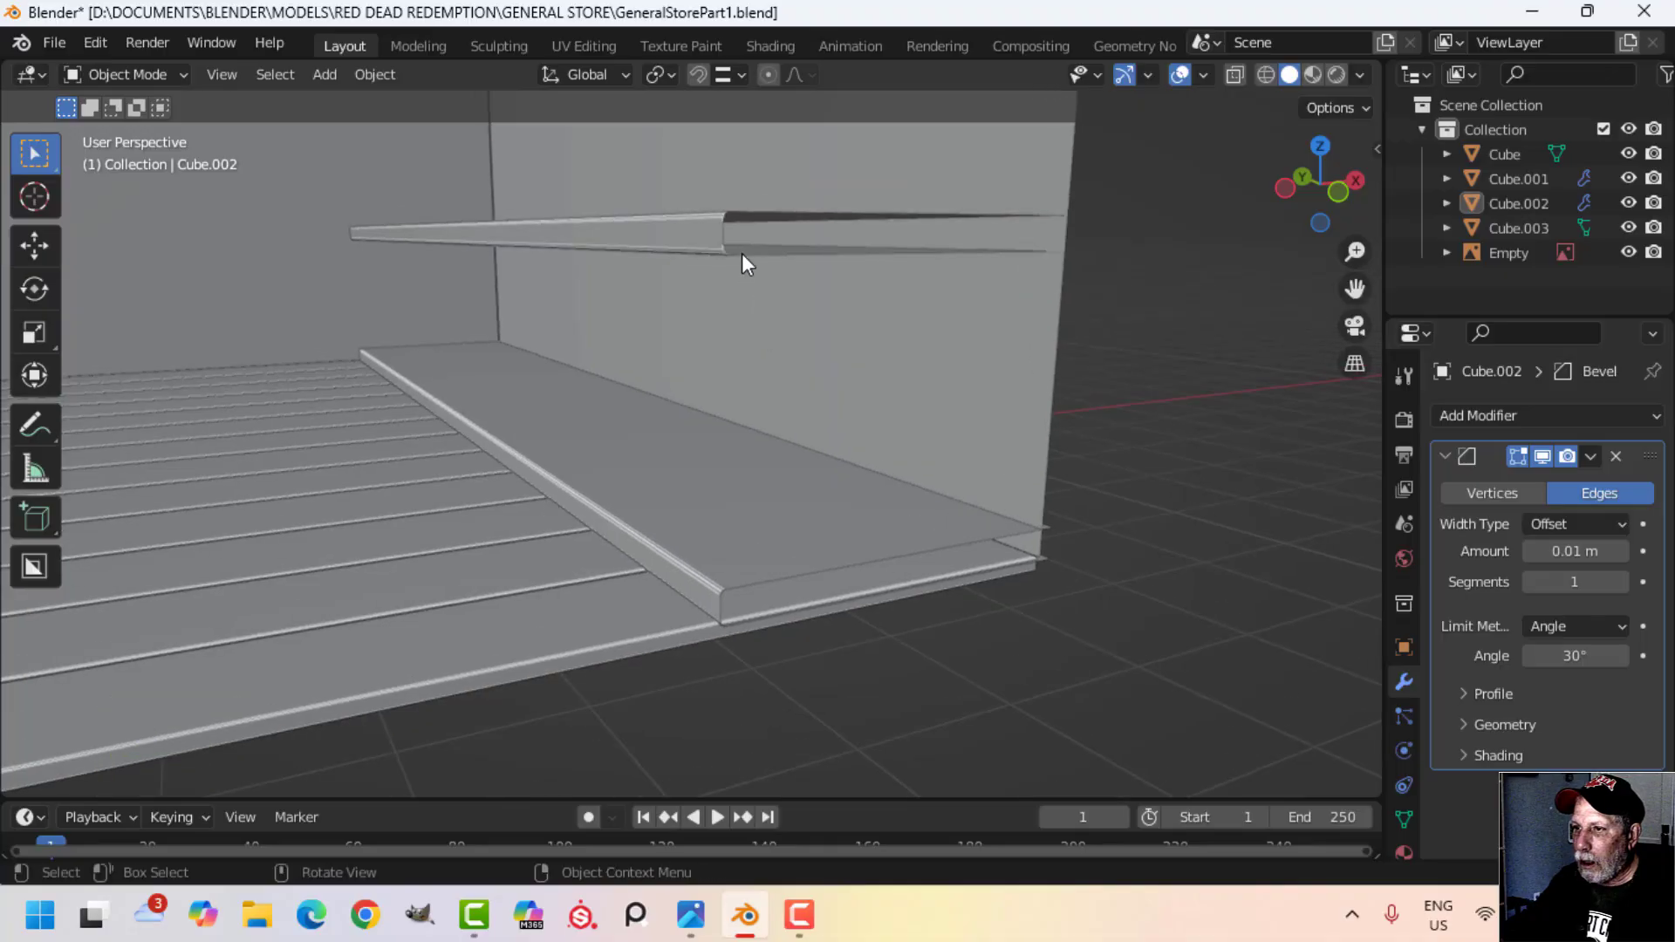
click(742, 244)
key(Tab)
middle_drag(756, 361, 845, 284)
key(alt+a)
key(2)
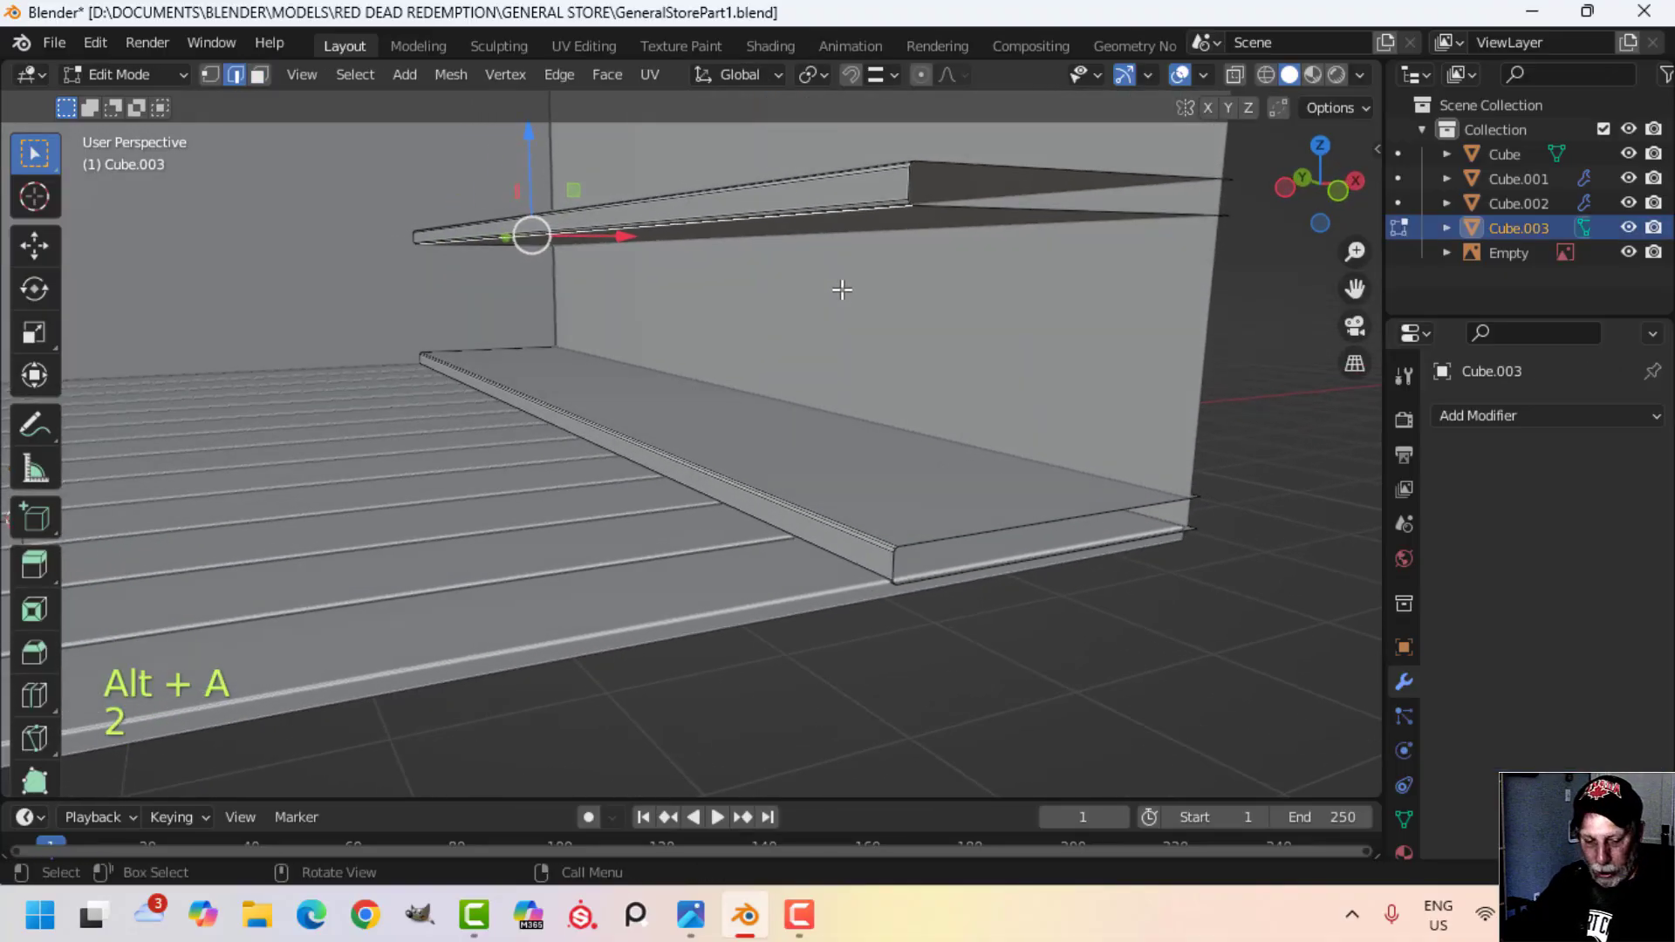
key(shift+d)
click(842, 222)
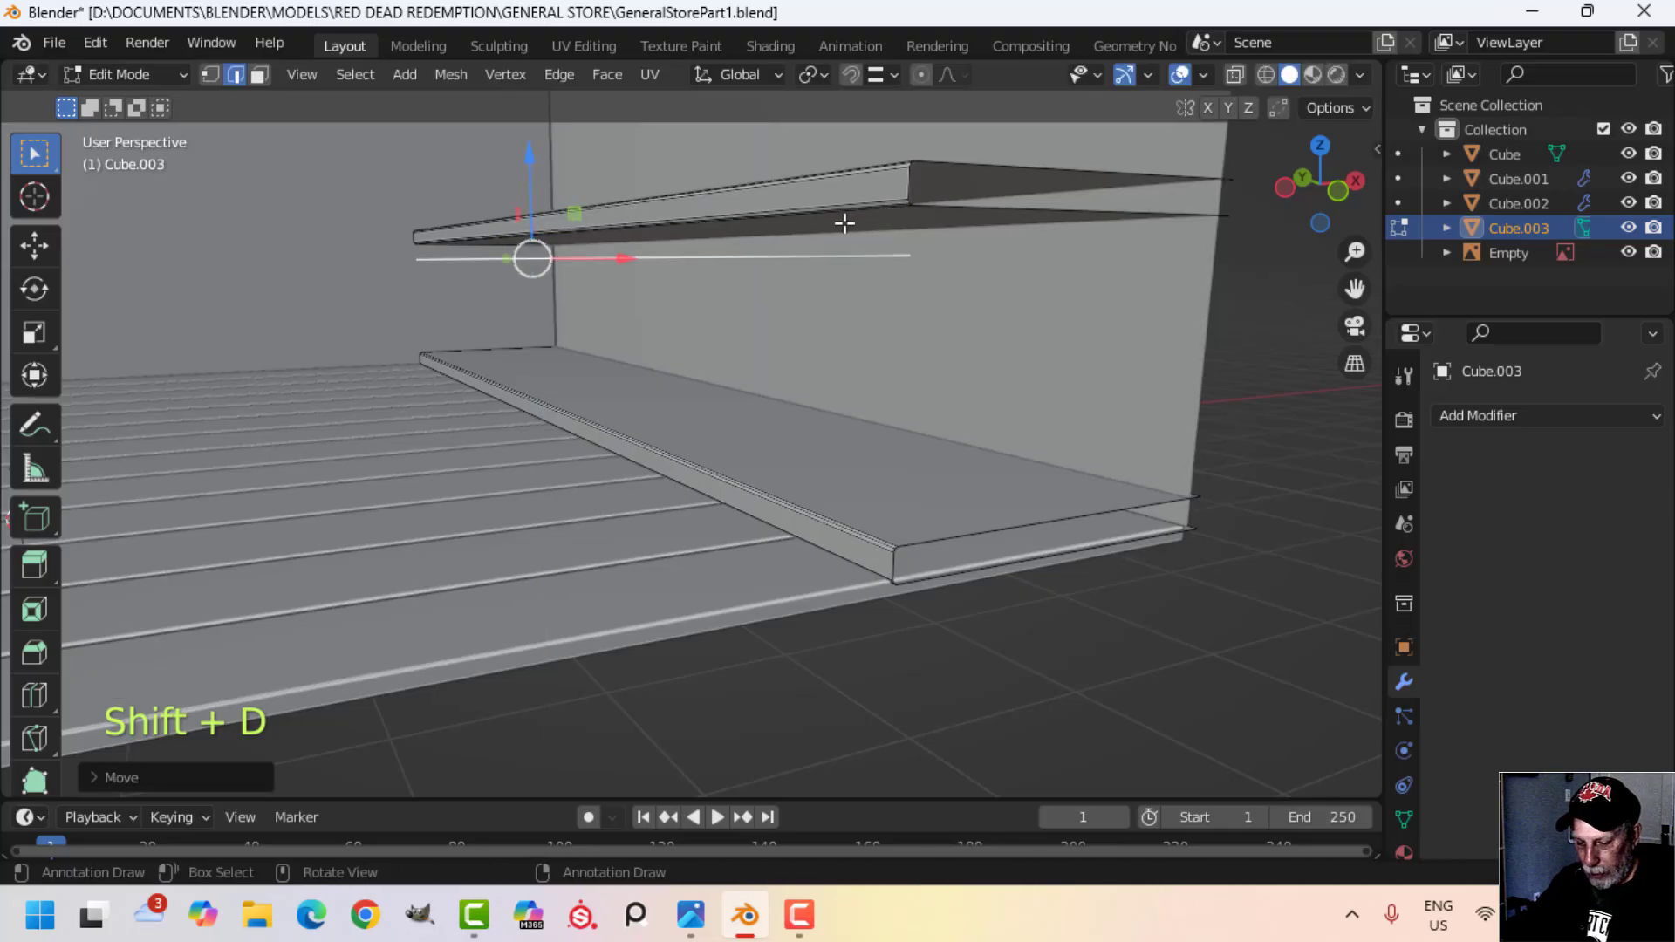
key(p)
click(844, 221)
key(Tab)
Step: Set the separated edge slightly back under the cabinet top and extrude it down to the base slab as the front panel
click(804, 260)
key(Tab)
key(a)
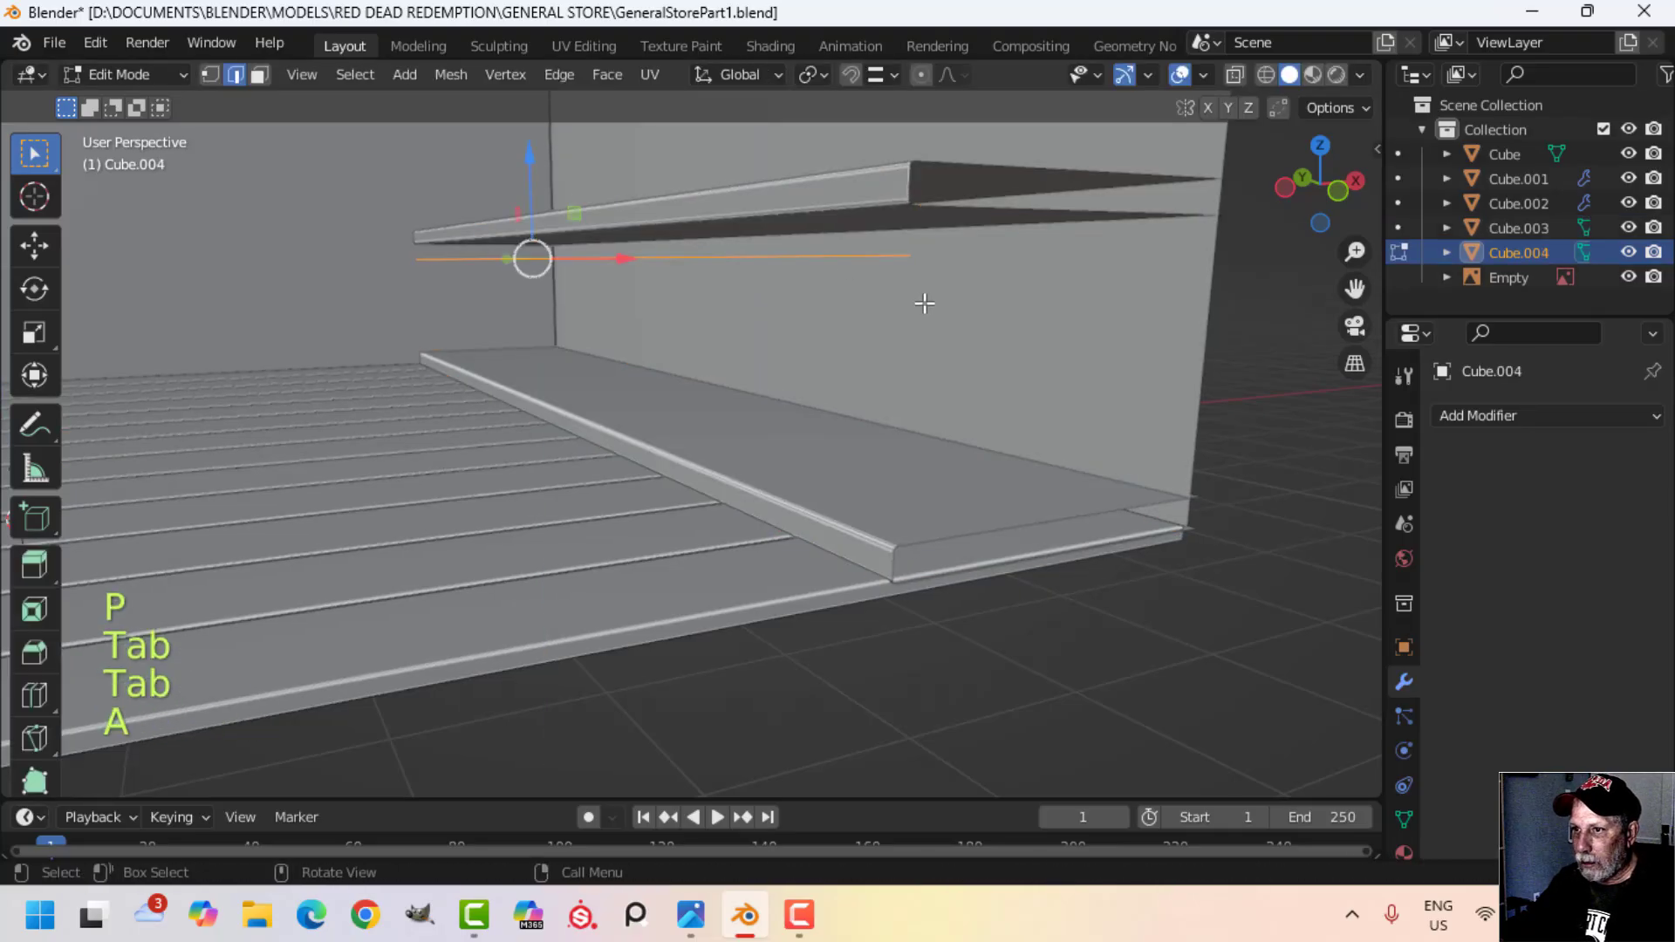
middle_drag(923, 303, 797, 302)
drag(675, 252, 681, 253)
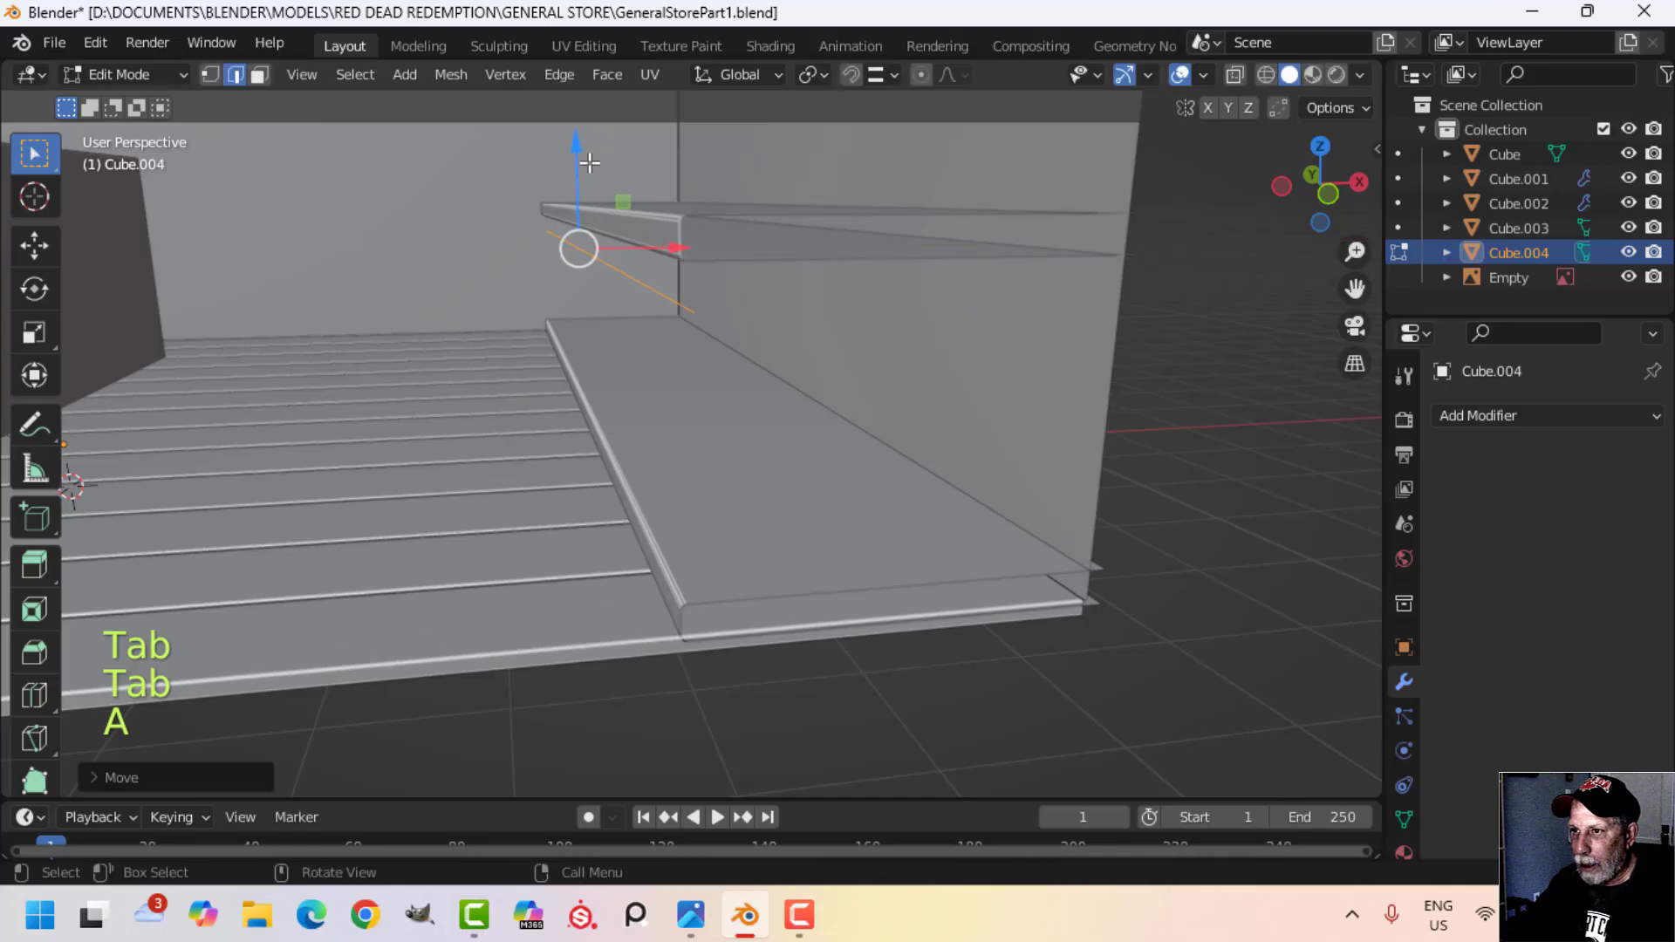
drag(587, 155, 594, 134)
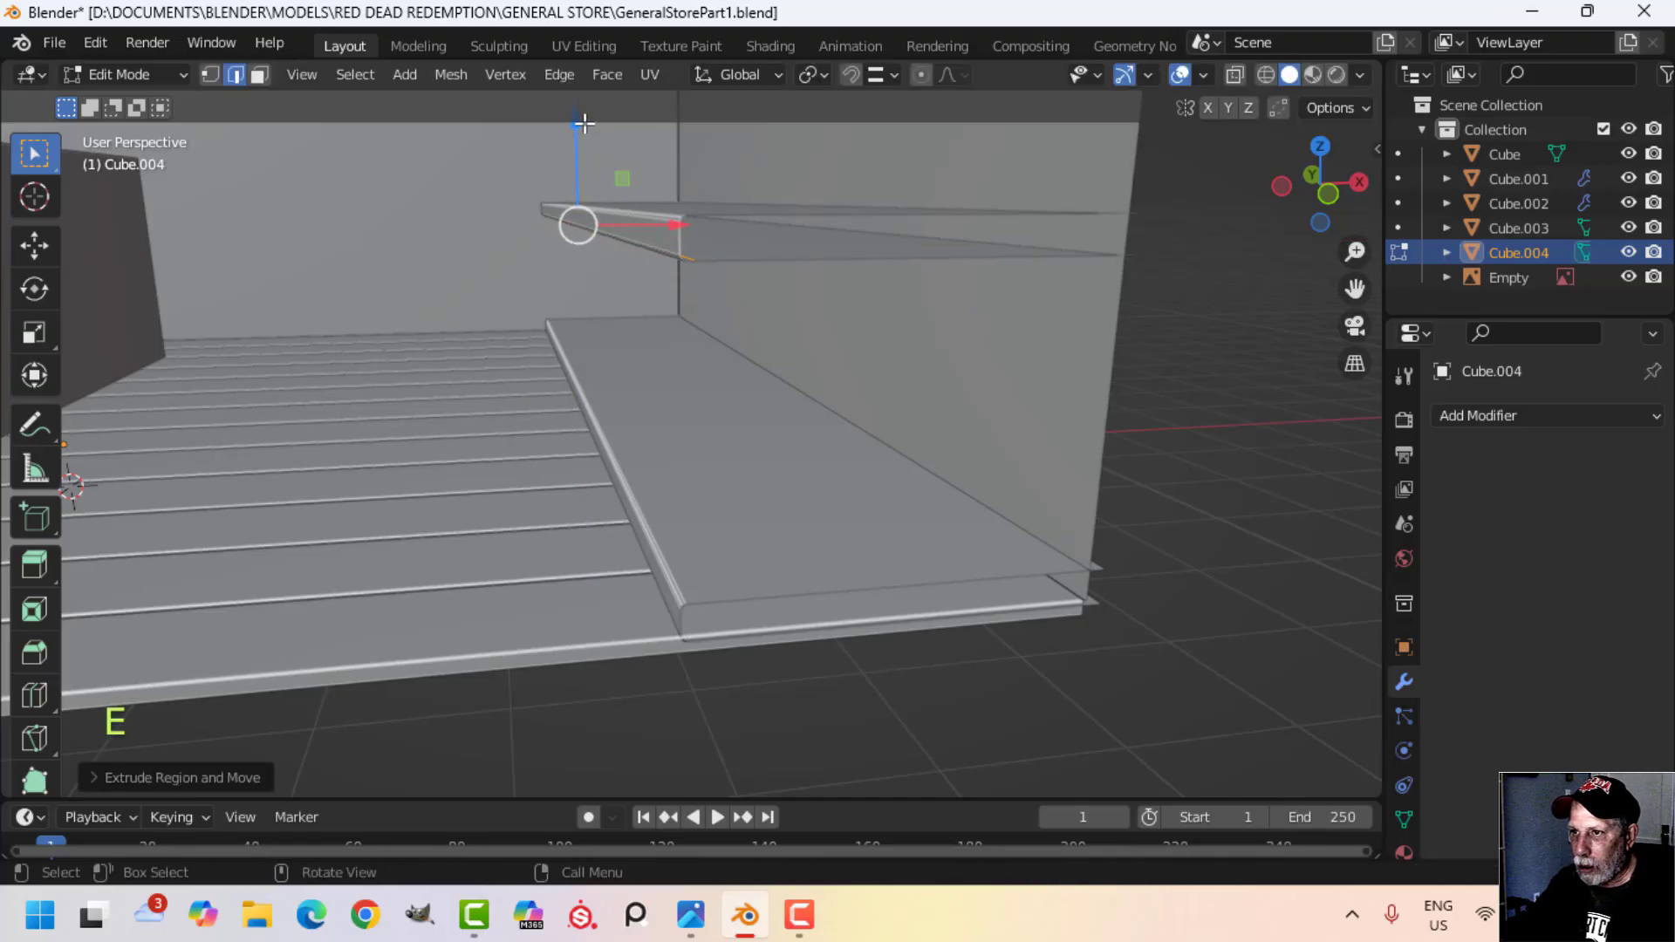
click(611, 291)
key(Tab)
middle_drag(725, 349, 792, 349)
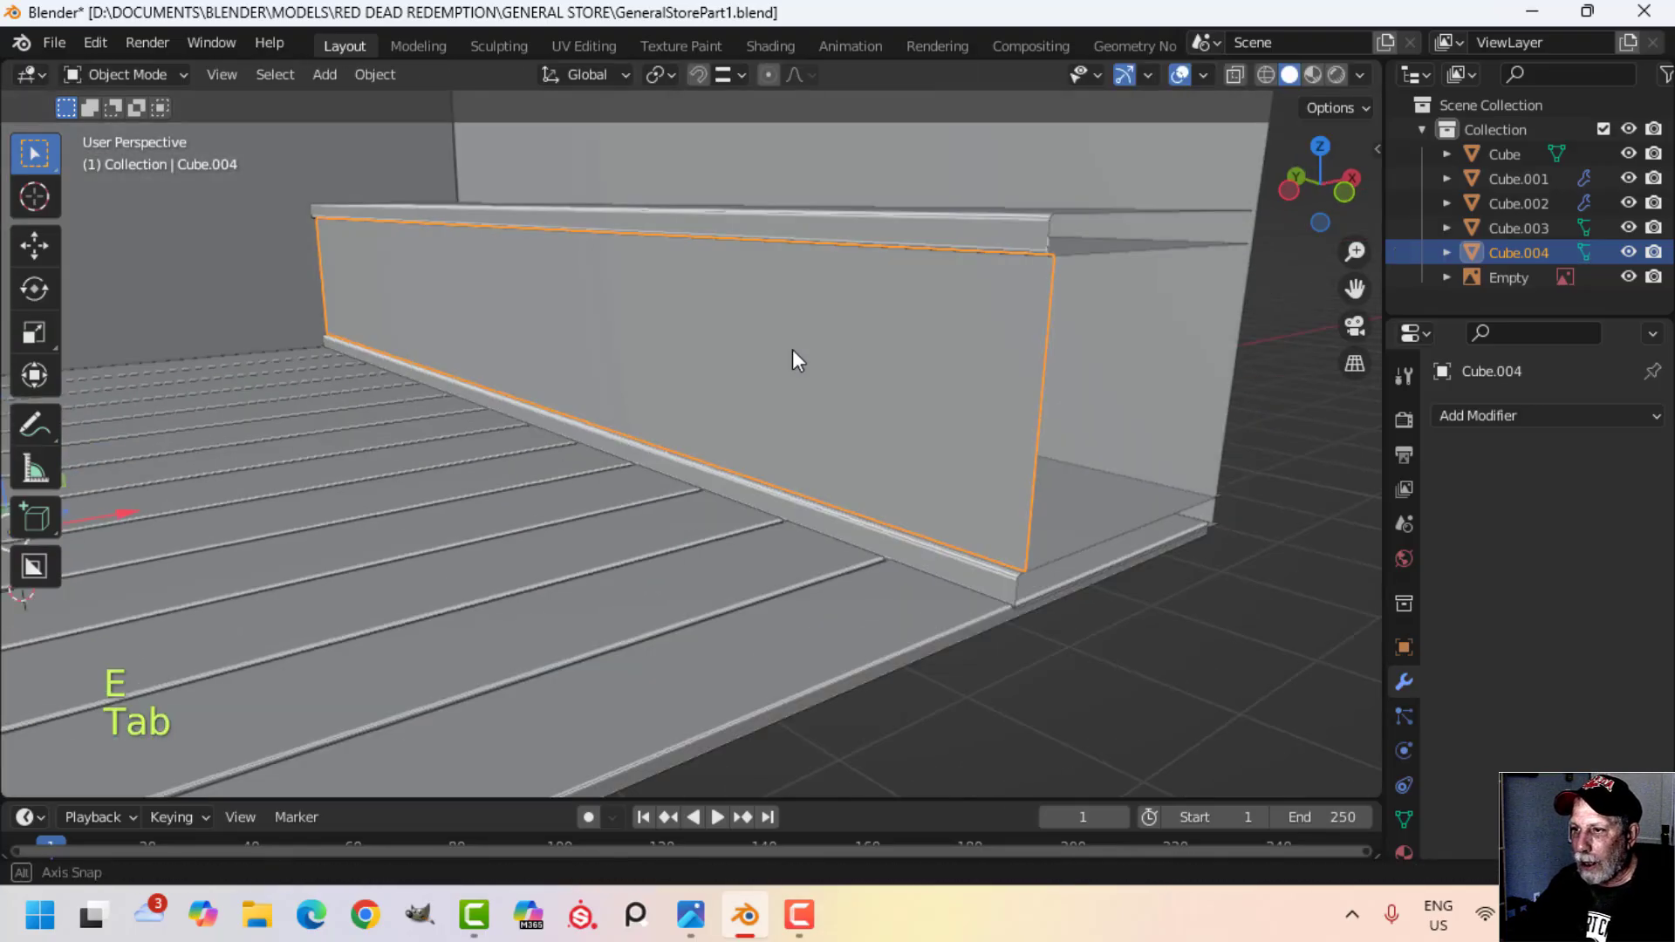
key(alt+a)
Step: Correct the cabinet front panel's normals to face outward, showing the face orientation overlay only for the fix
click(1205, 75)
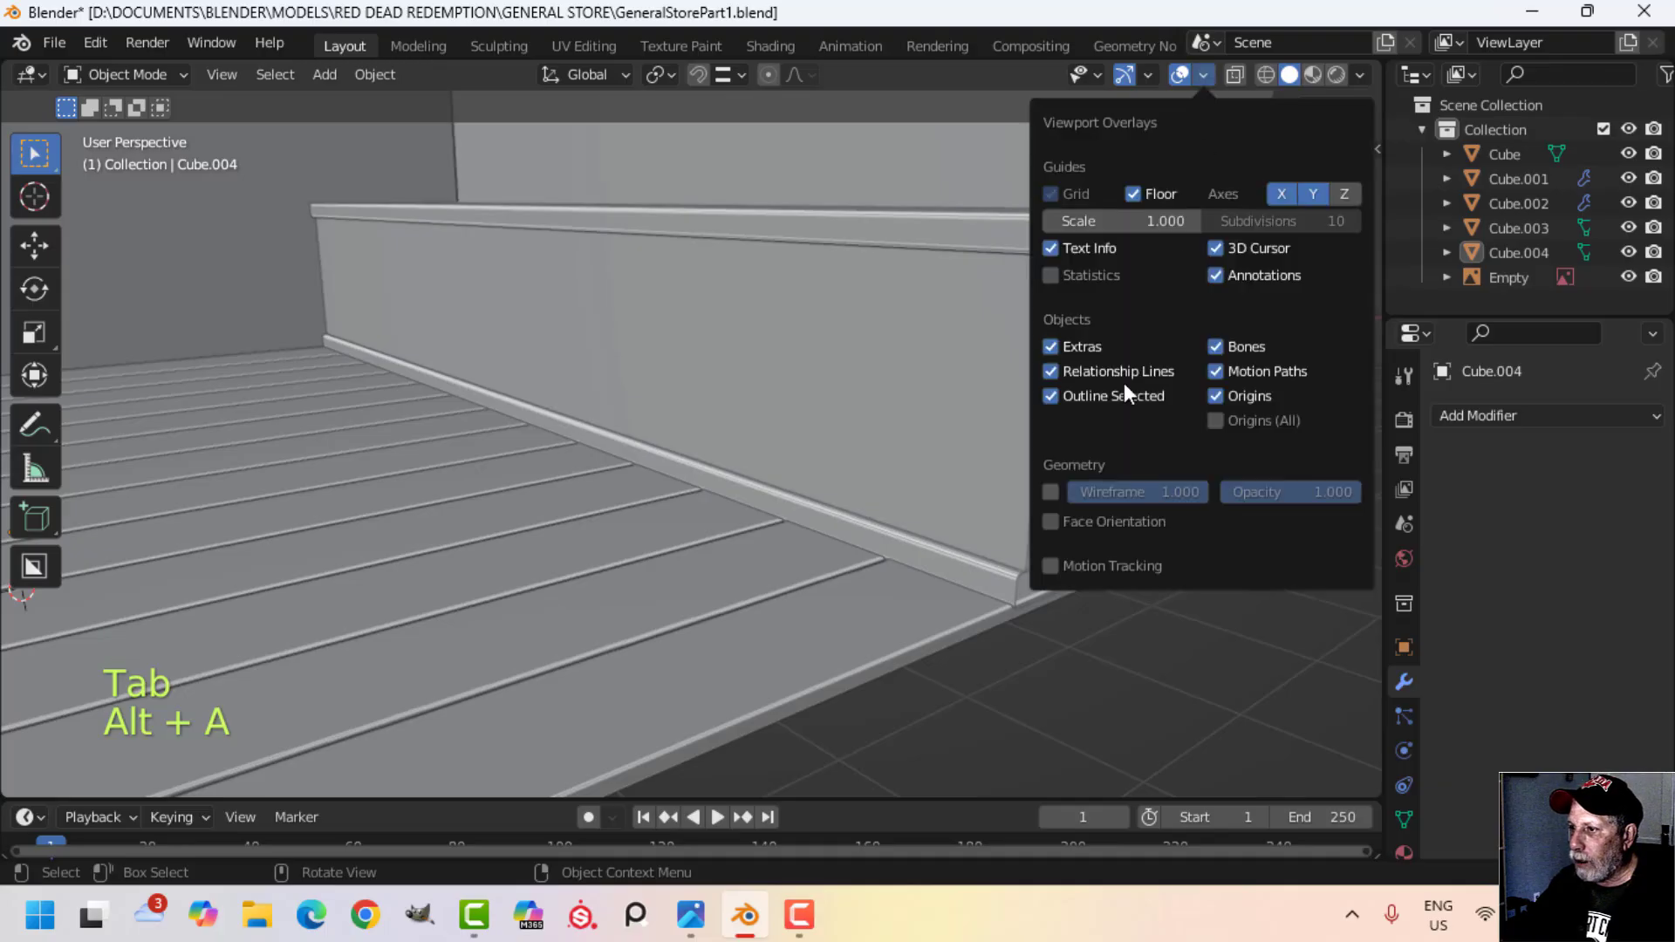
click(1107, 527)
click(845, 358)
key(Tab)
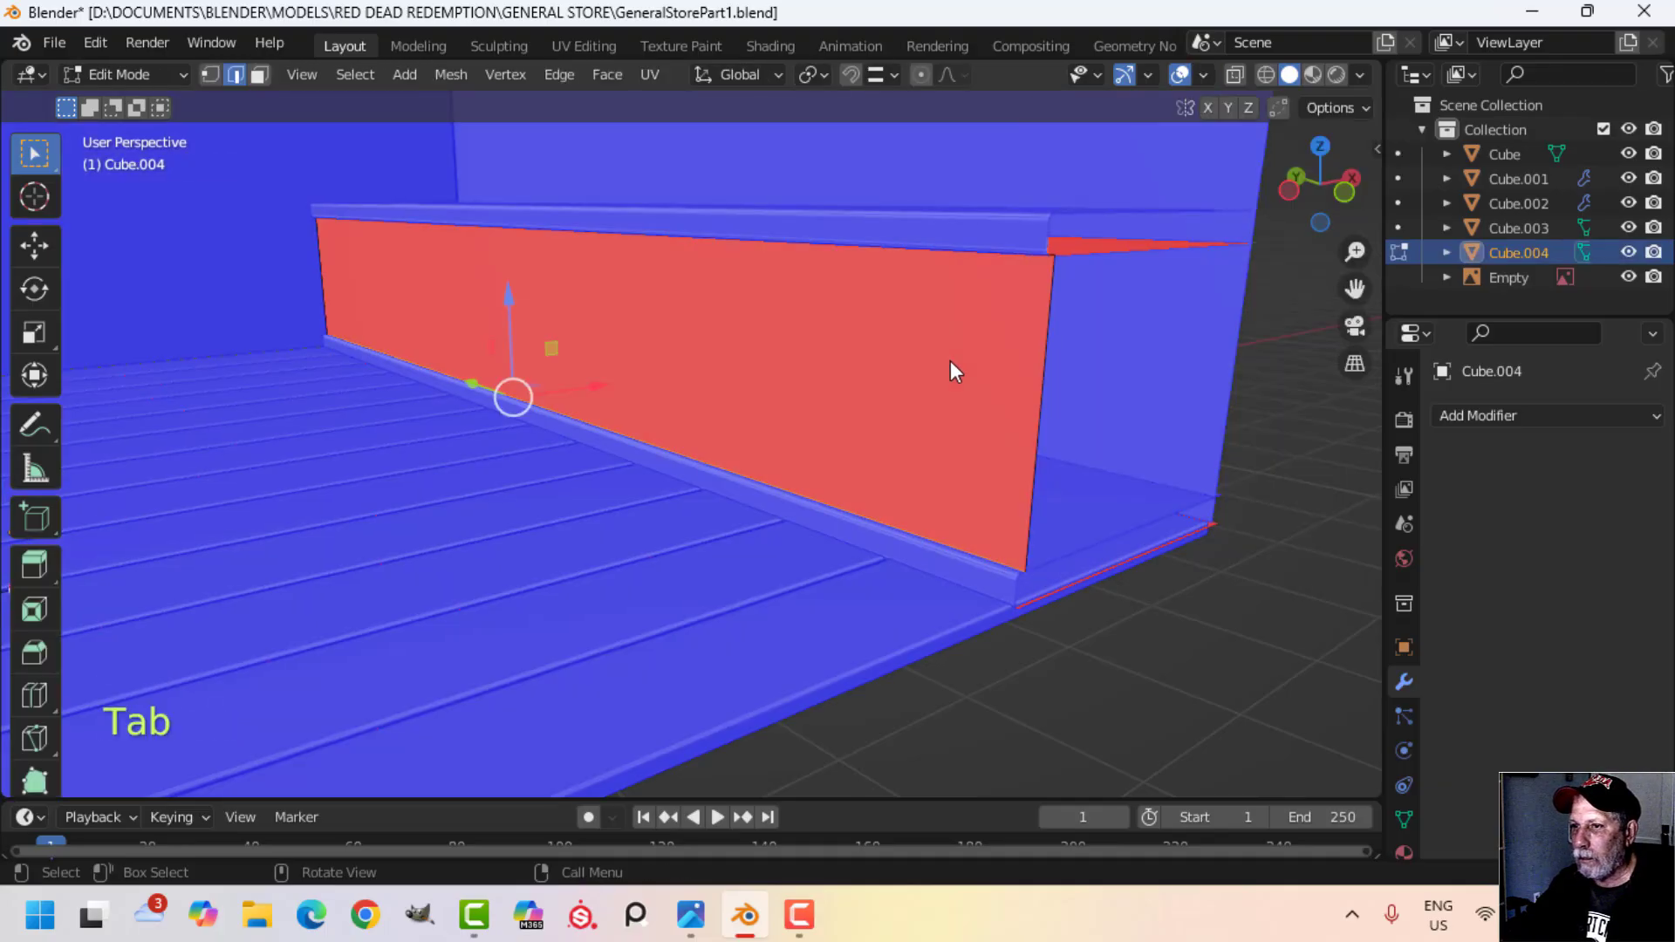
key(a)
key(alt+n)
click(912, 337)
key(Tab)
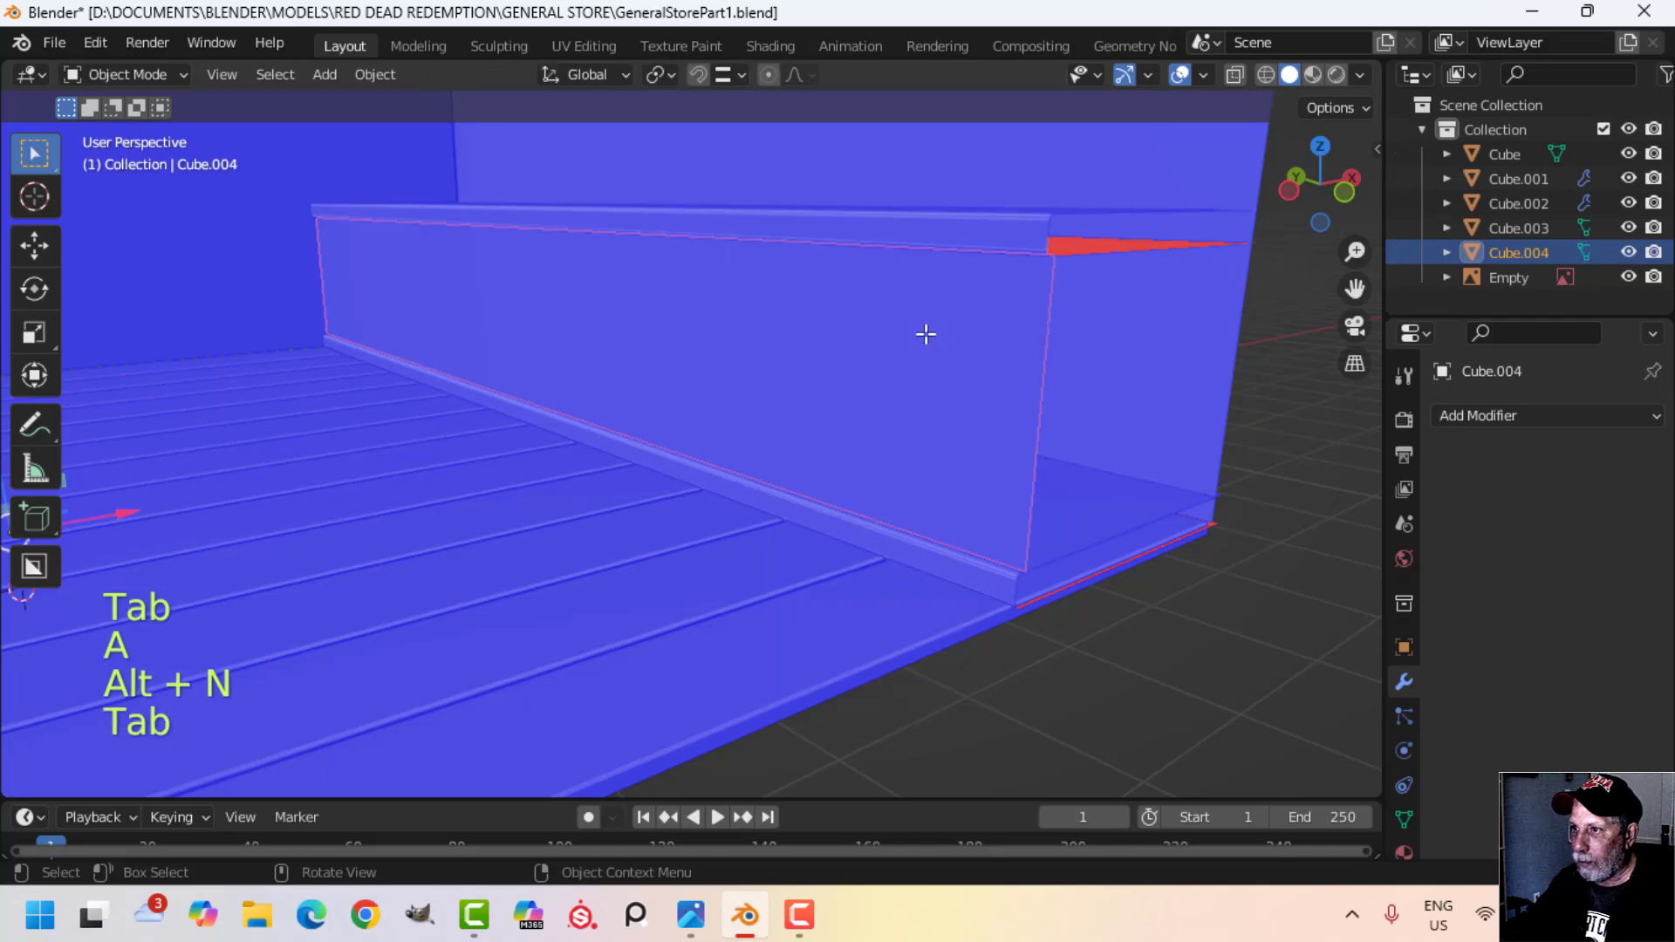
key(alt+a)
click(1205, 75)
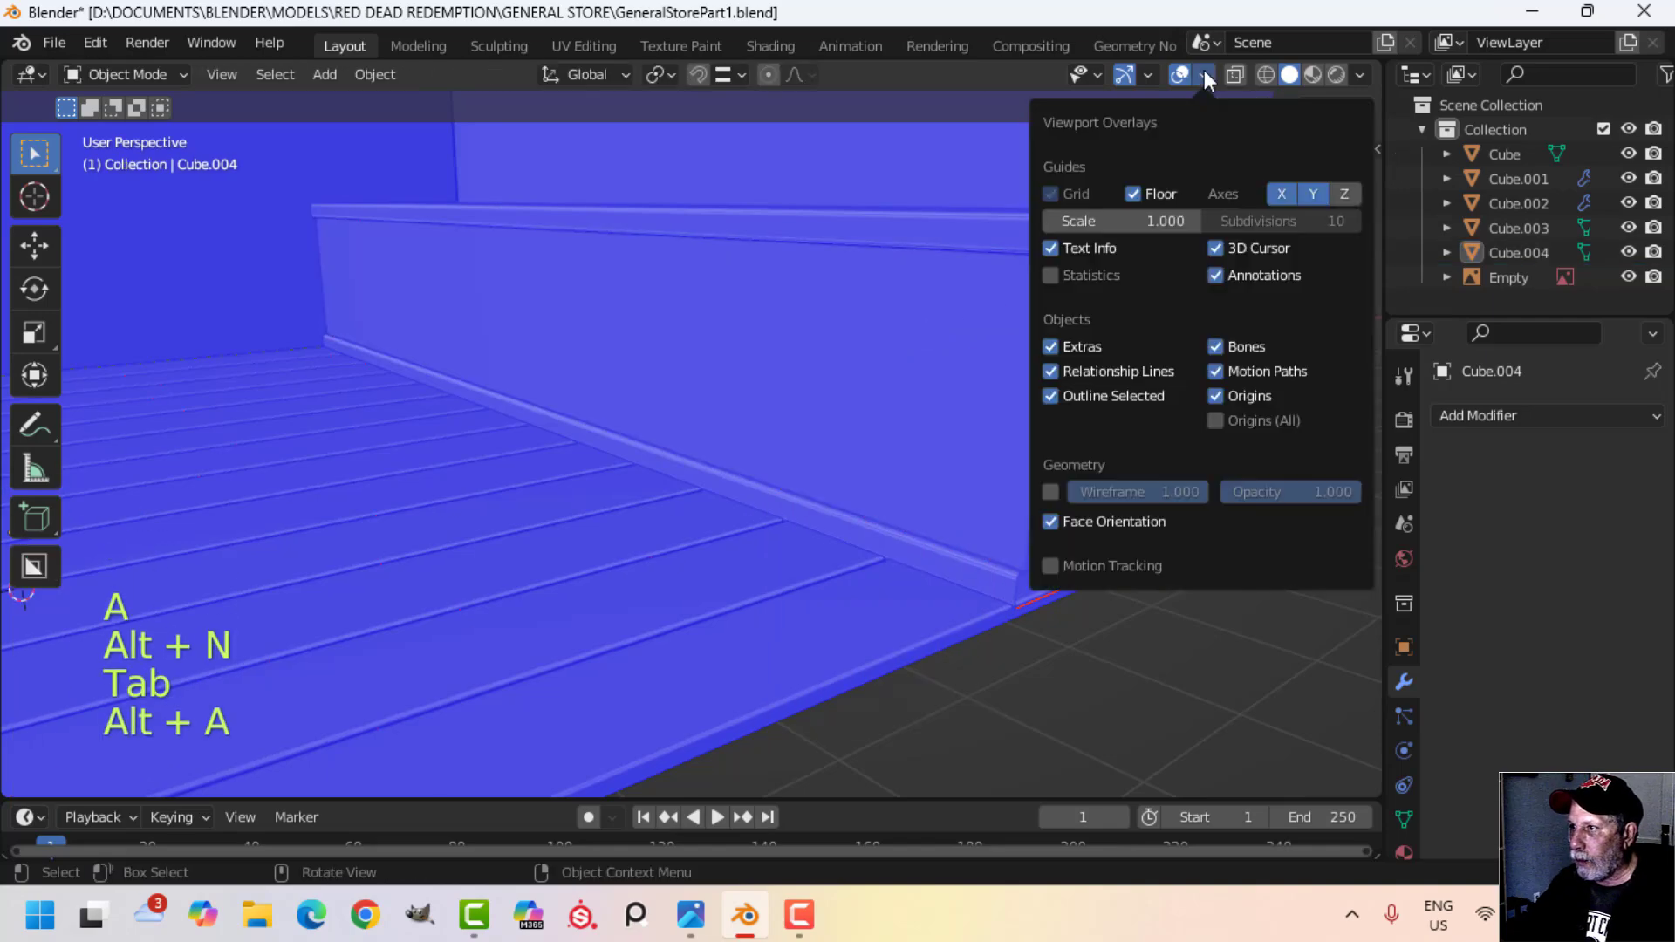
click(1117, 522)
Step: Examine the base cabinet's doors and vertical dividers in the reference photo and compare them with the modelled cabinet front
scroll(829, 399, down, 3)
mouse_move(829, 399)
shift+middle_down()
mouse_move(855, 357)
mouse_move(785, 362)
shift+middle_up()
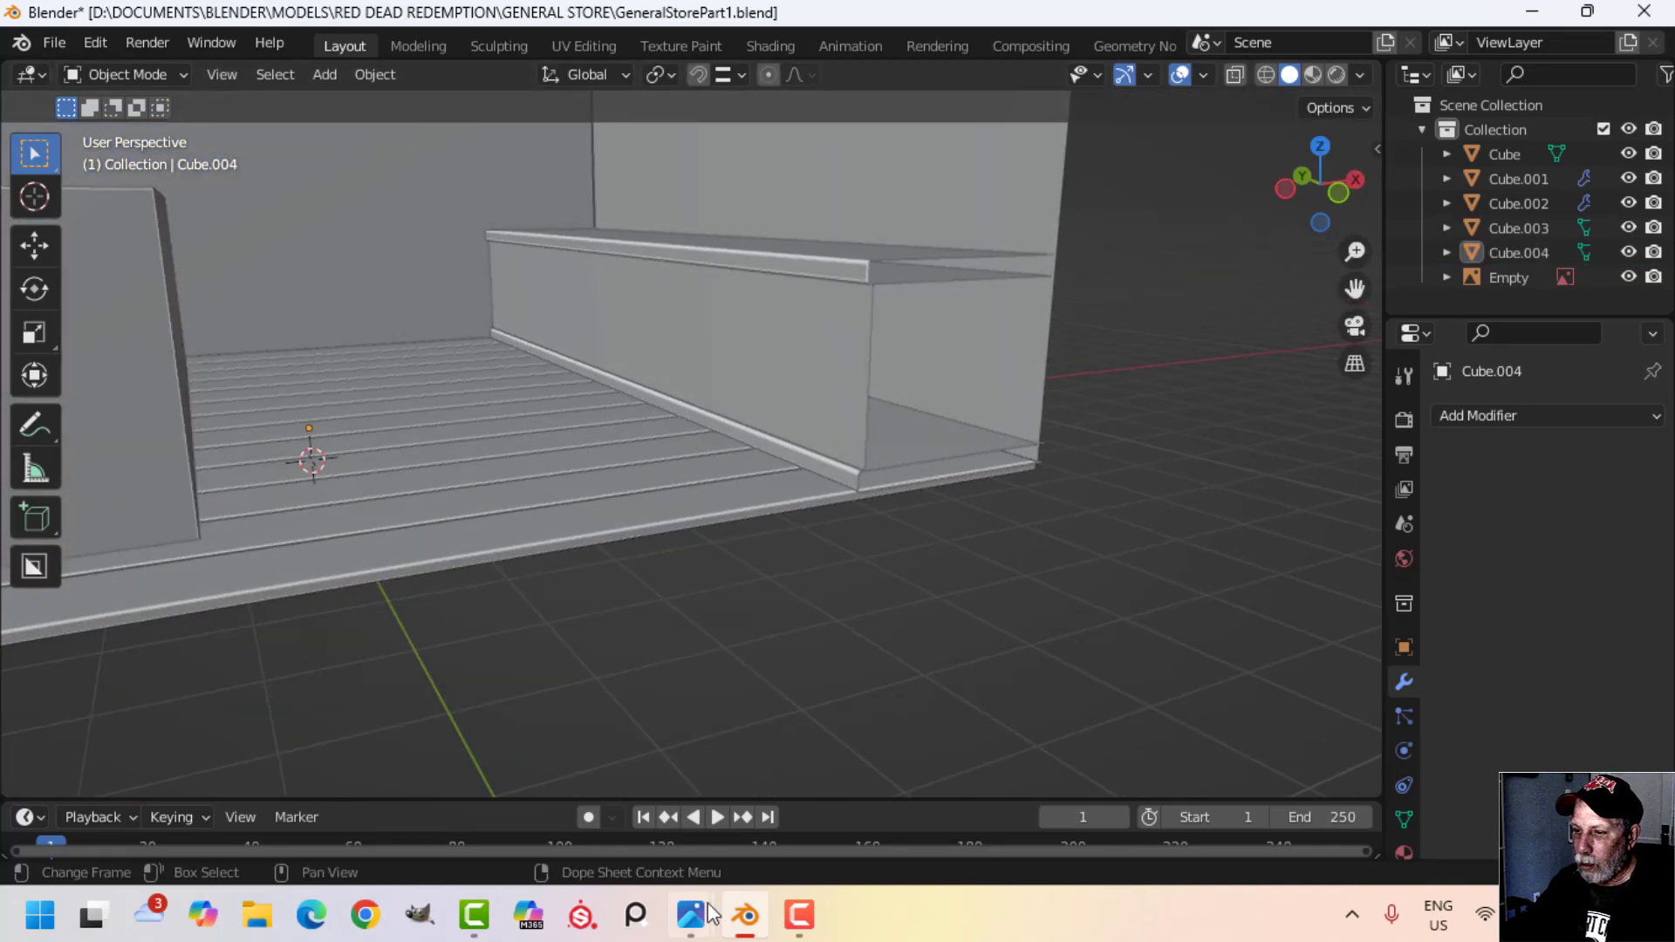
mouse_move(710, 910)
click(594, 780)
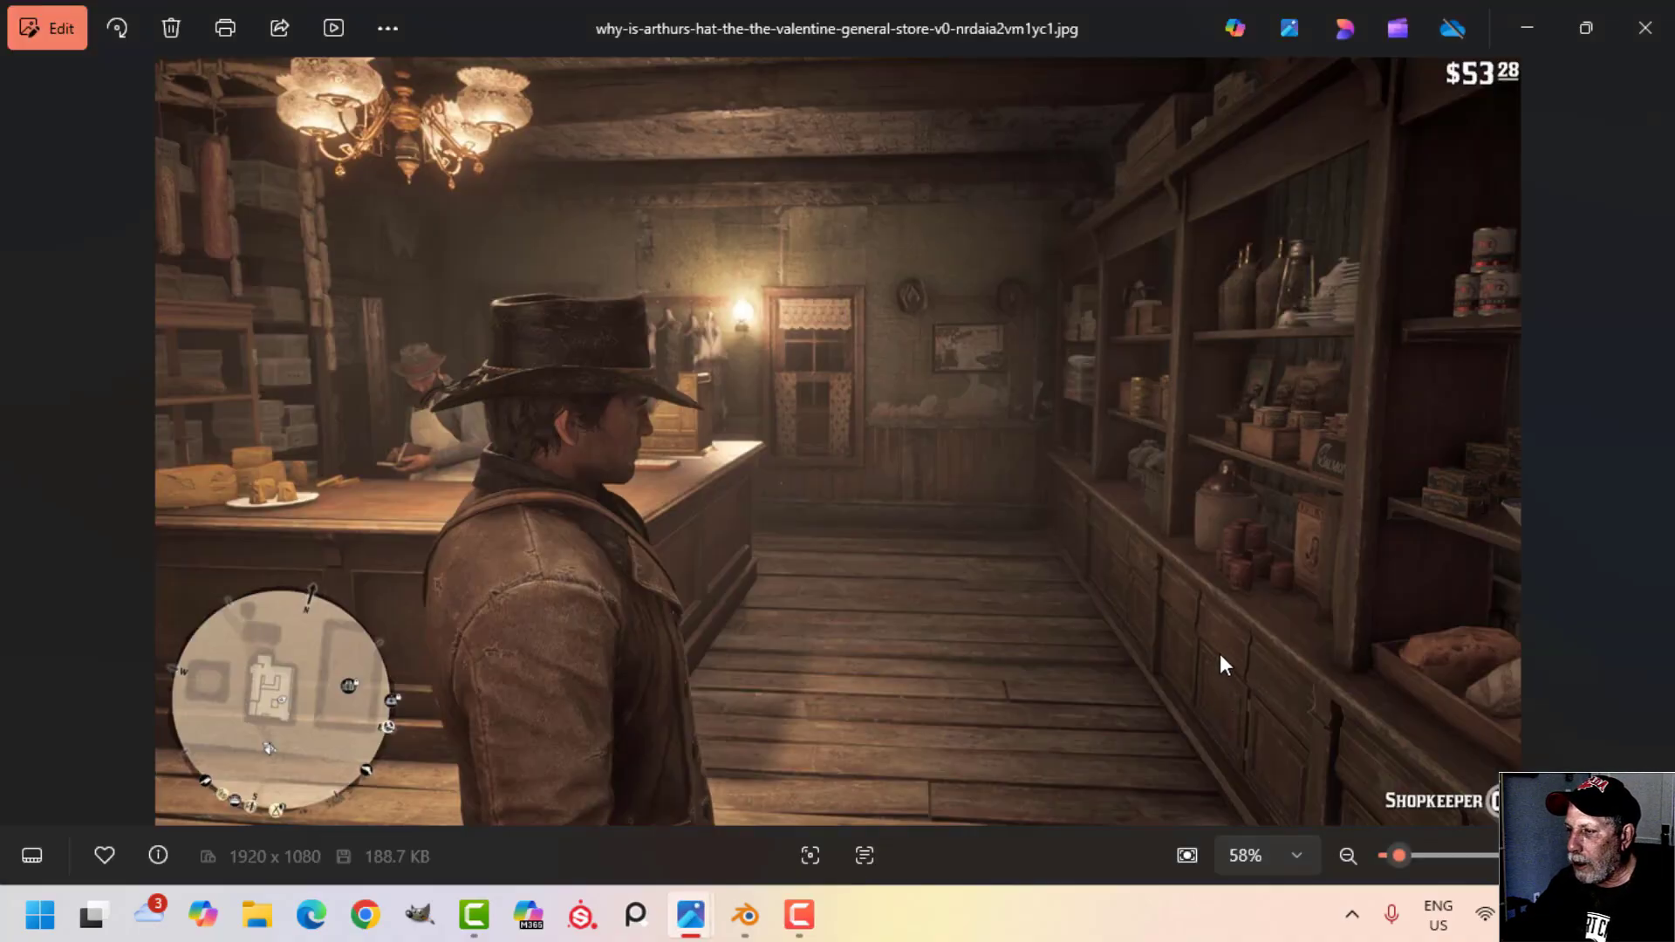
scroll(1159, 588, up, 1)
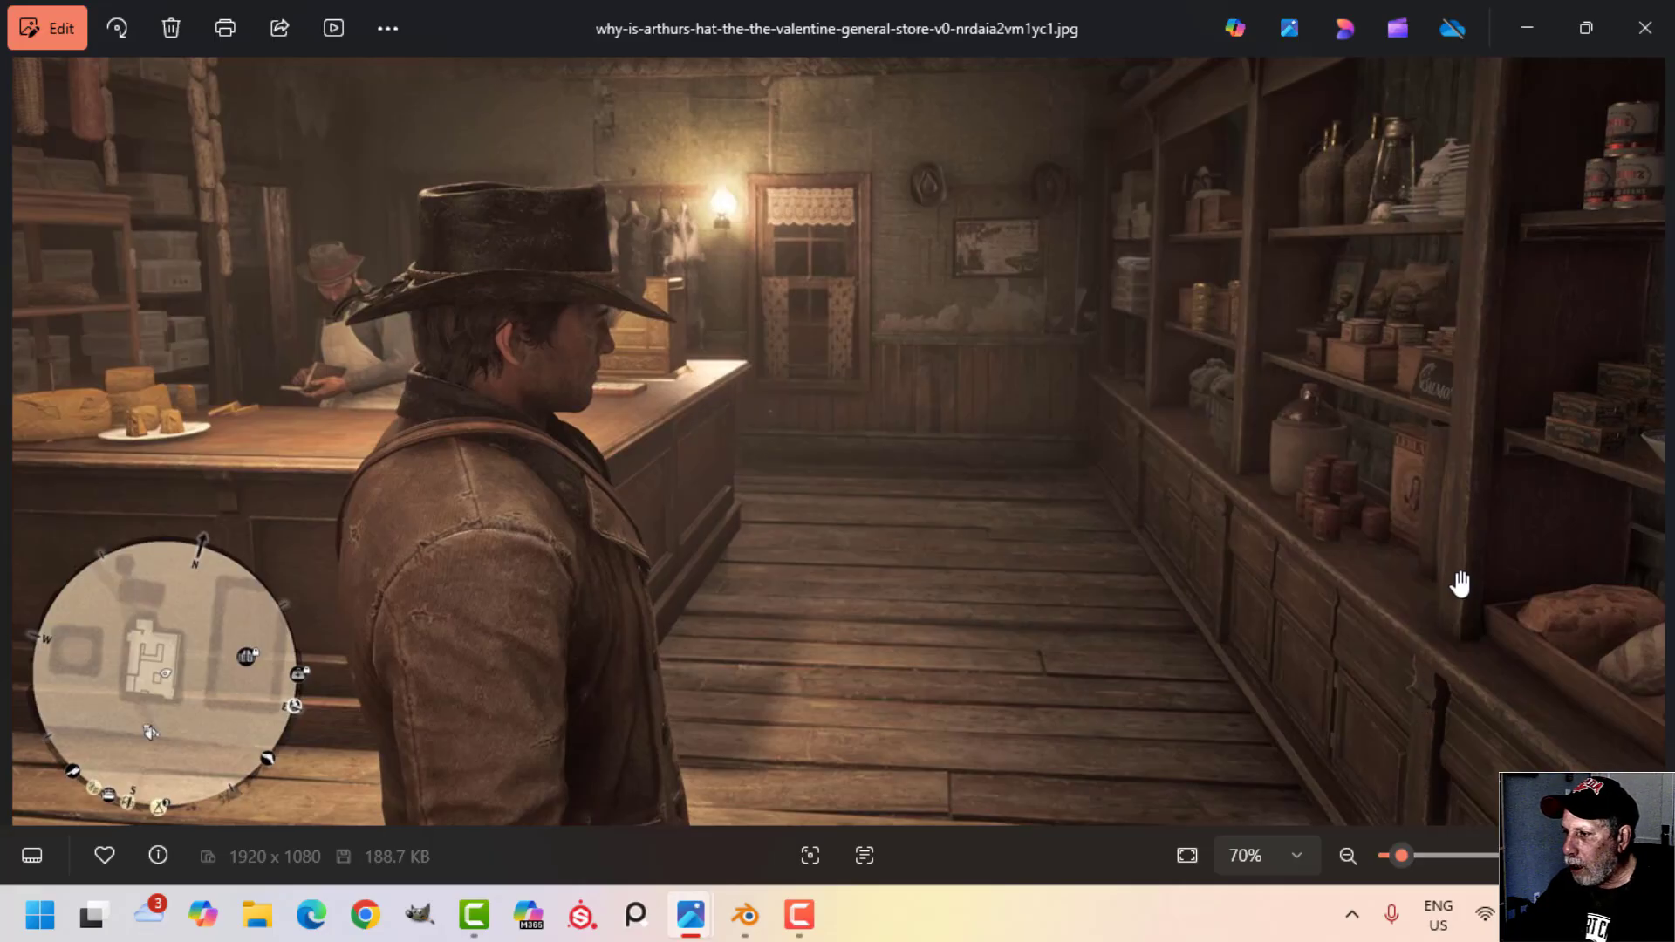
scroll(1447, 391, down, 1)
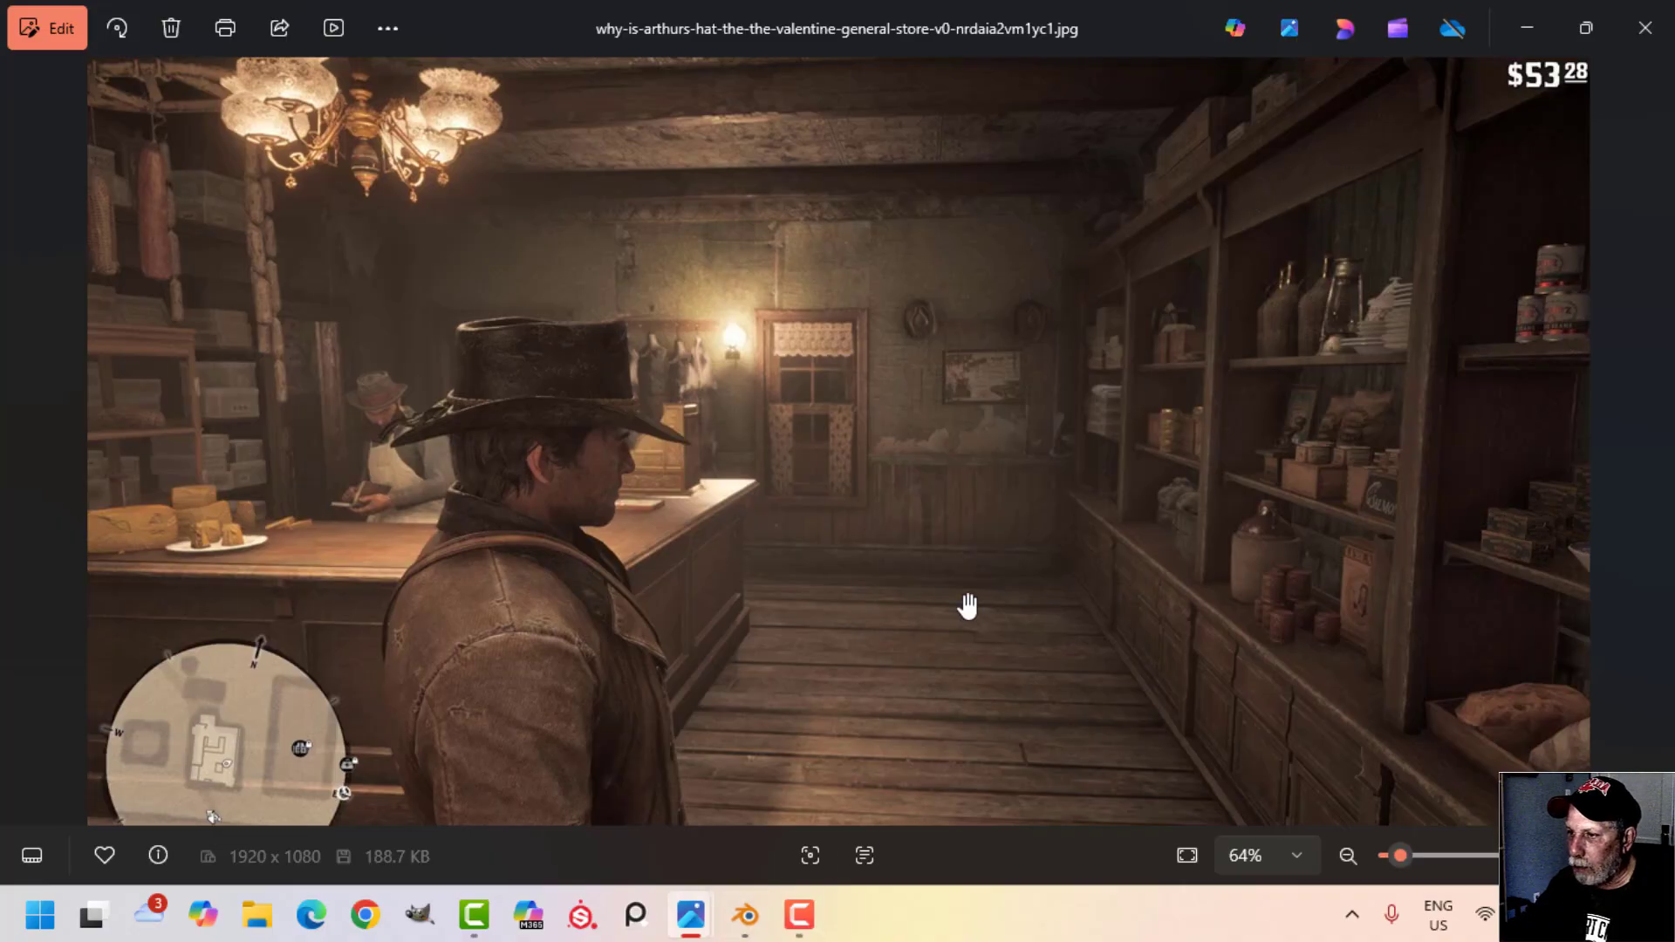
click(733, 925)
shift+middle_drag(824, 640, 860, 681)
scroll(892, 616, up, 3)
scroll(882, 635, down, 3)
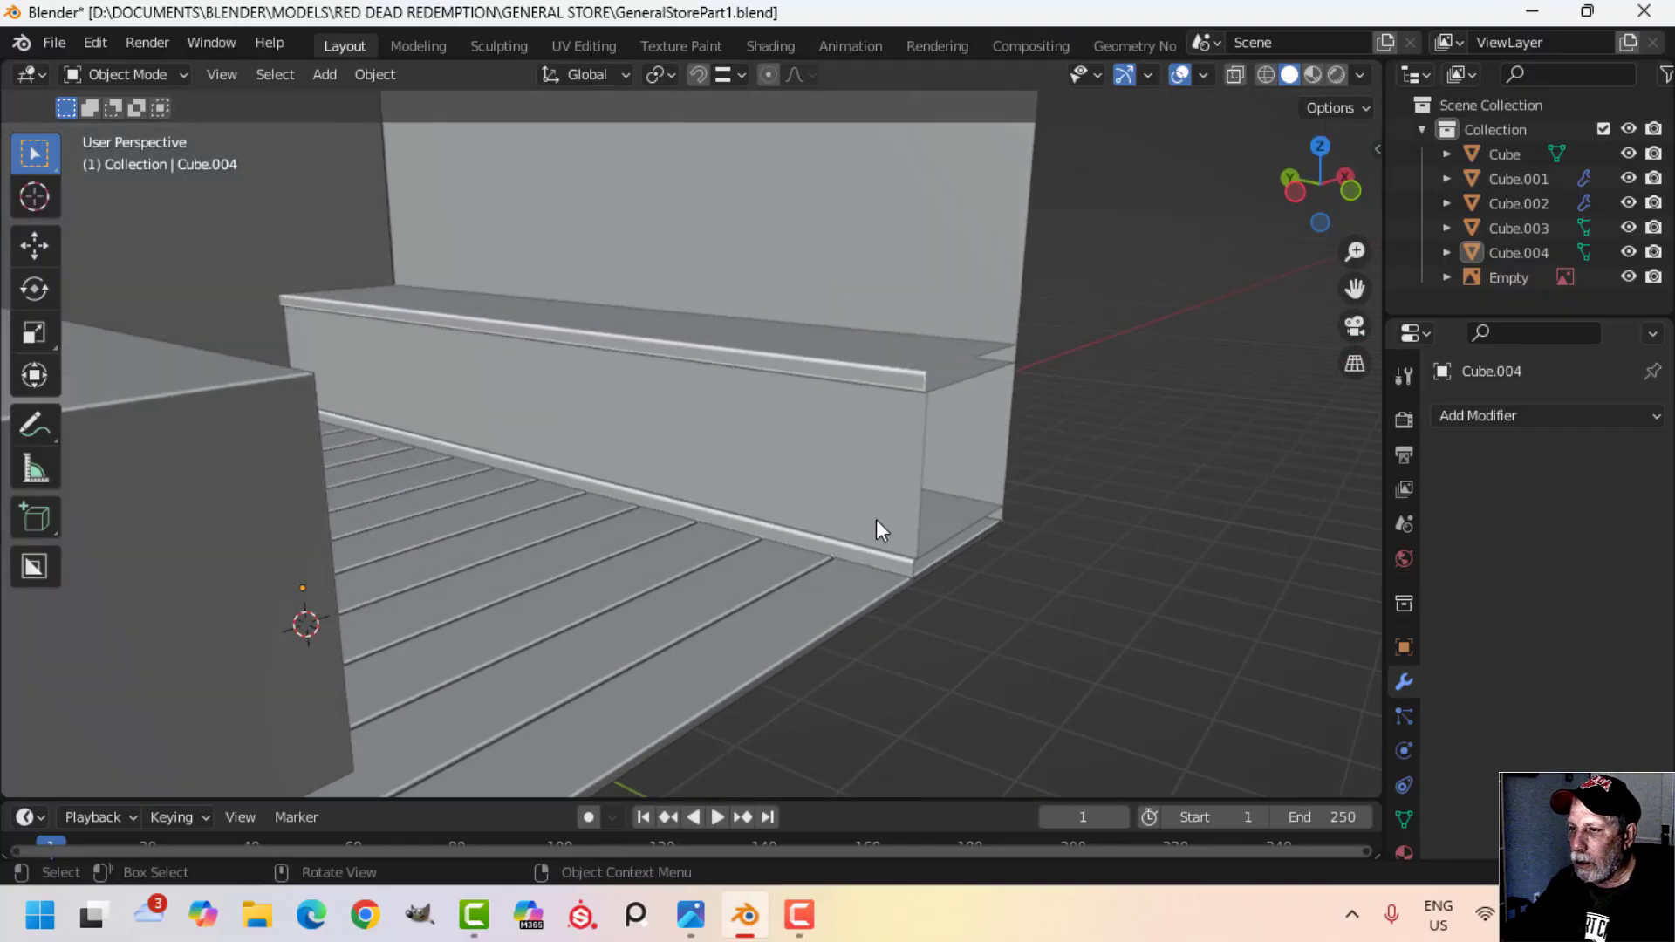
Step: Duplicate the cabinet's front panel in place and scale the copy along Y into a narrow vertical strip
click(876, 524)
middle_drag(928, 520, 971, 568)
key(Tab)
key(a)
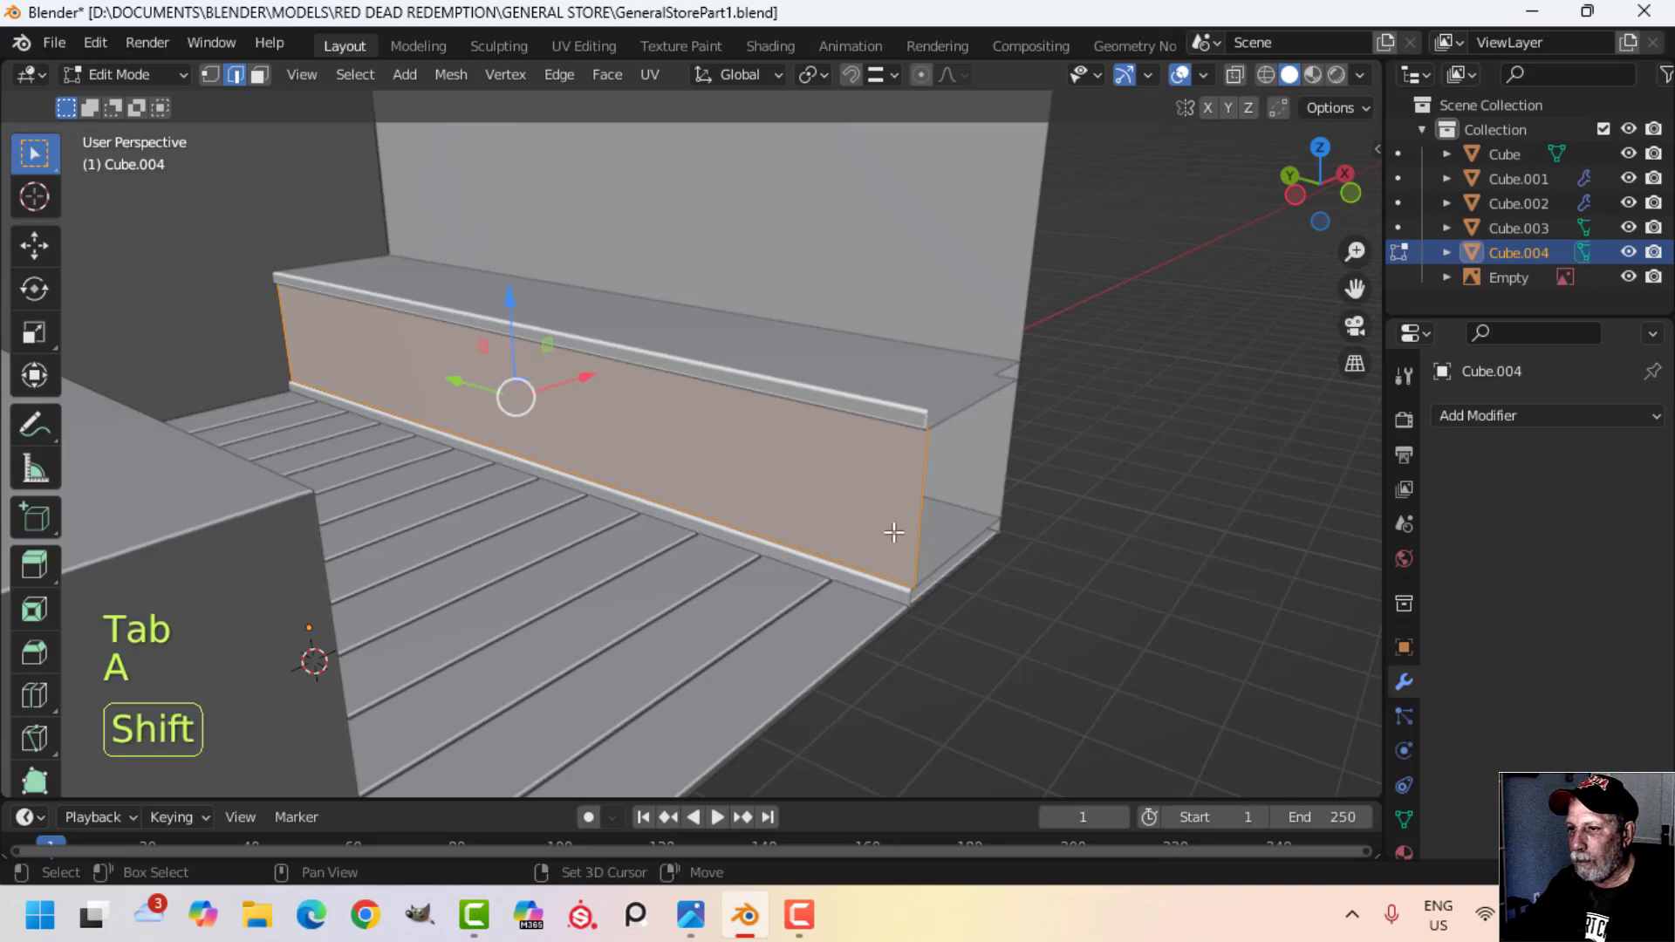
middle_drag(894, 532, 1039, 606)
key(shift+d)
right_click(1144, 580)
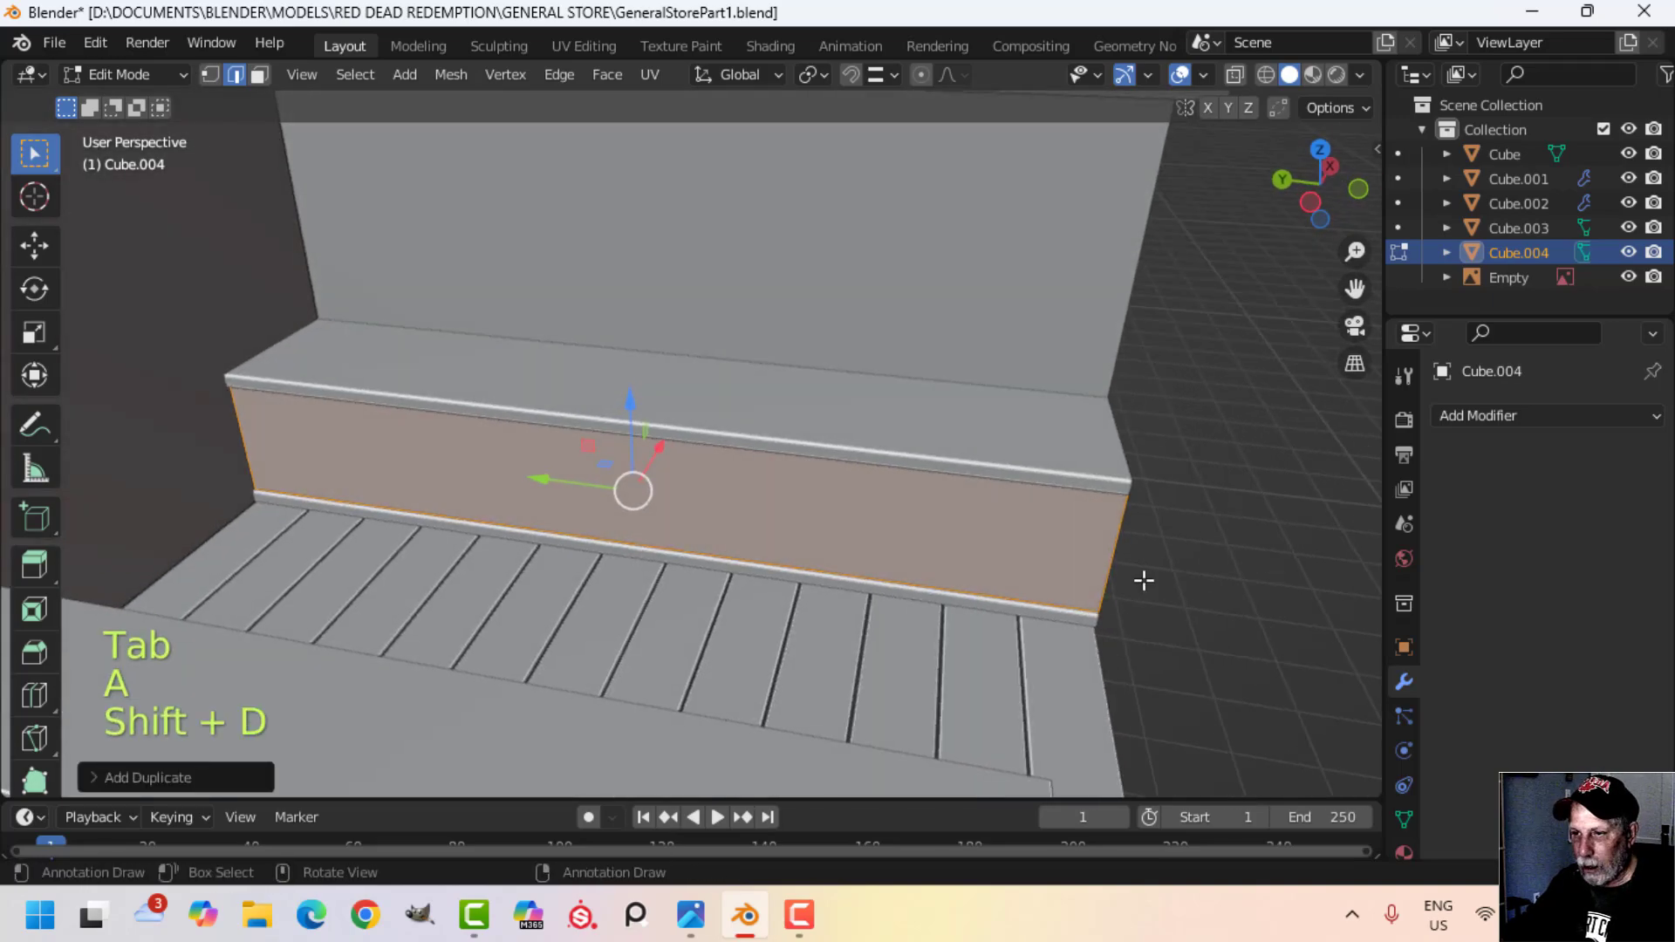
key(s)
key(y)
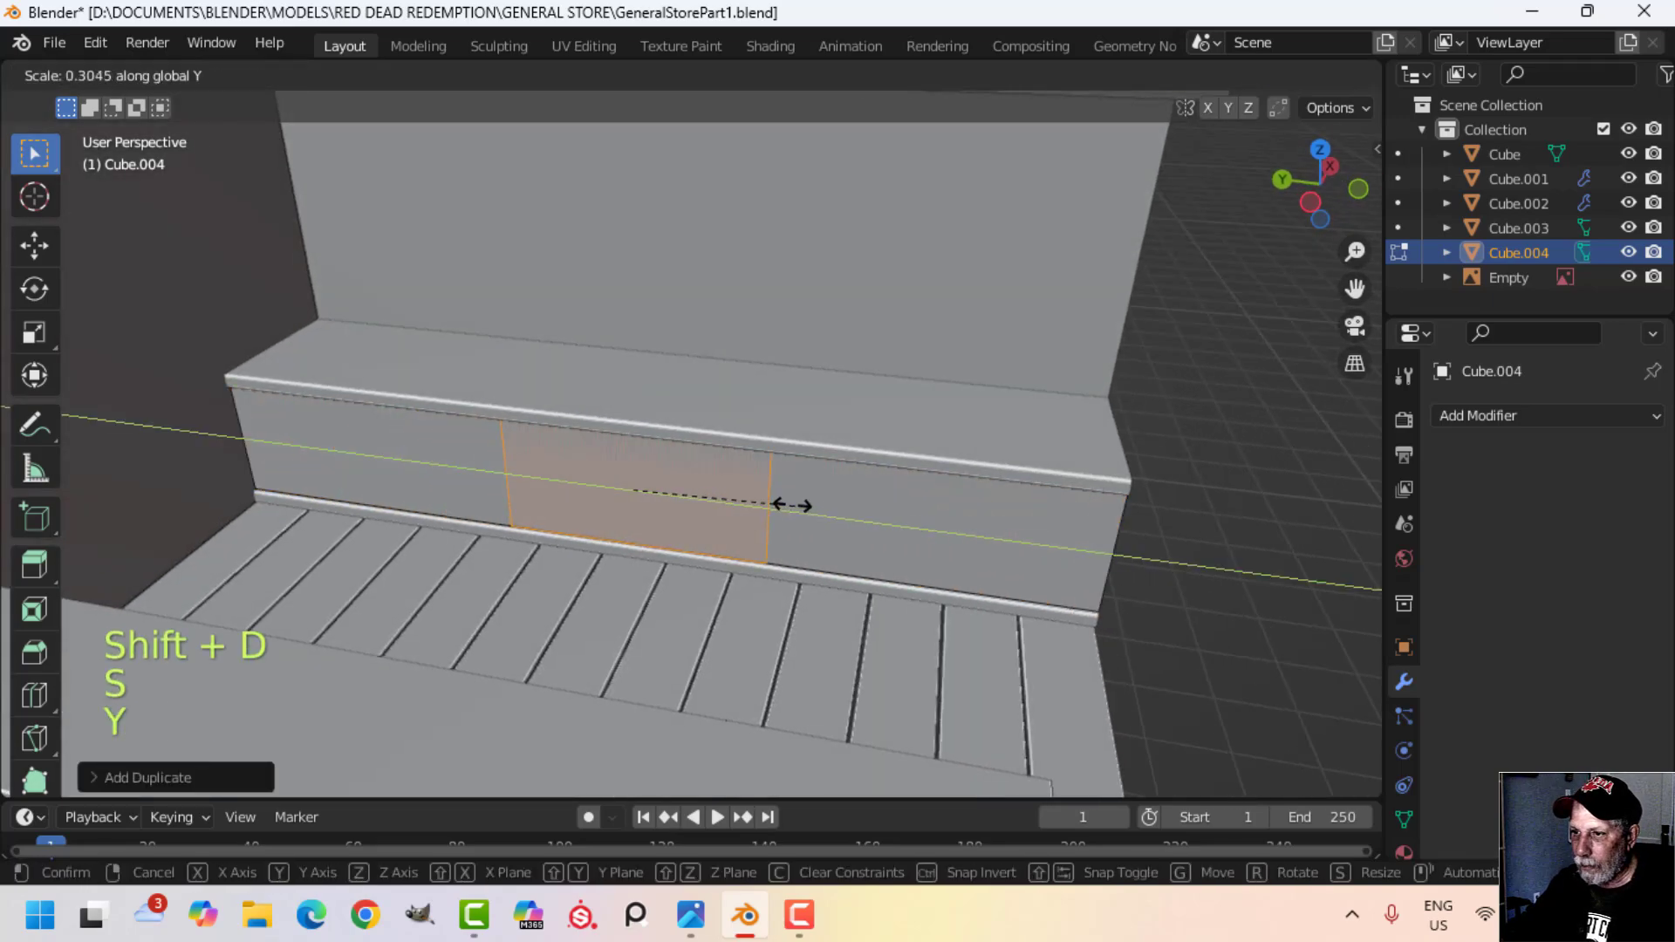
click(654, 495)
middle_drag(796, 479, 649, 489)
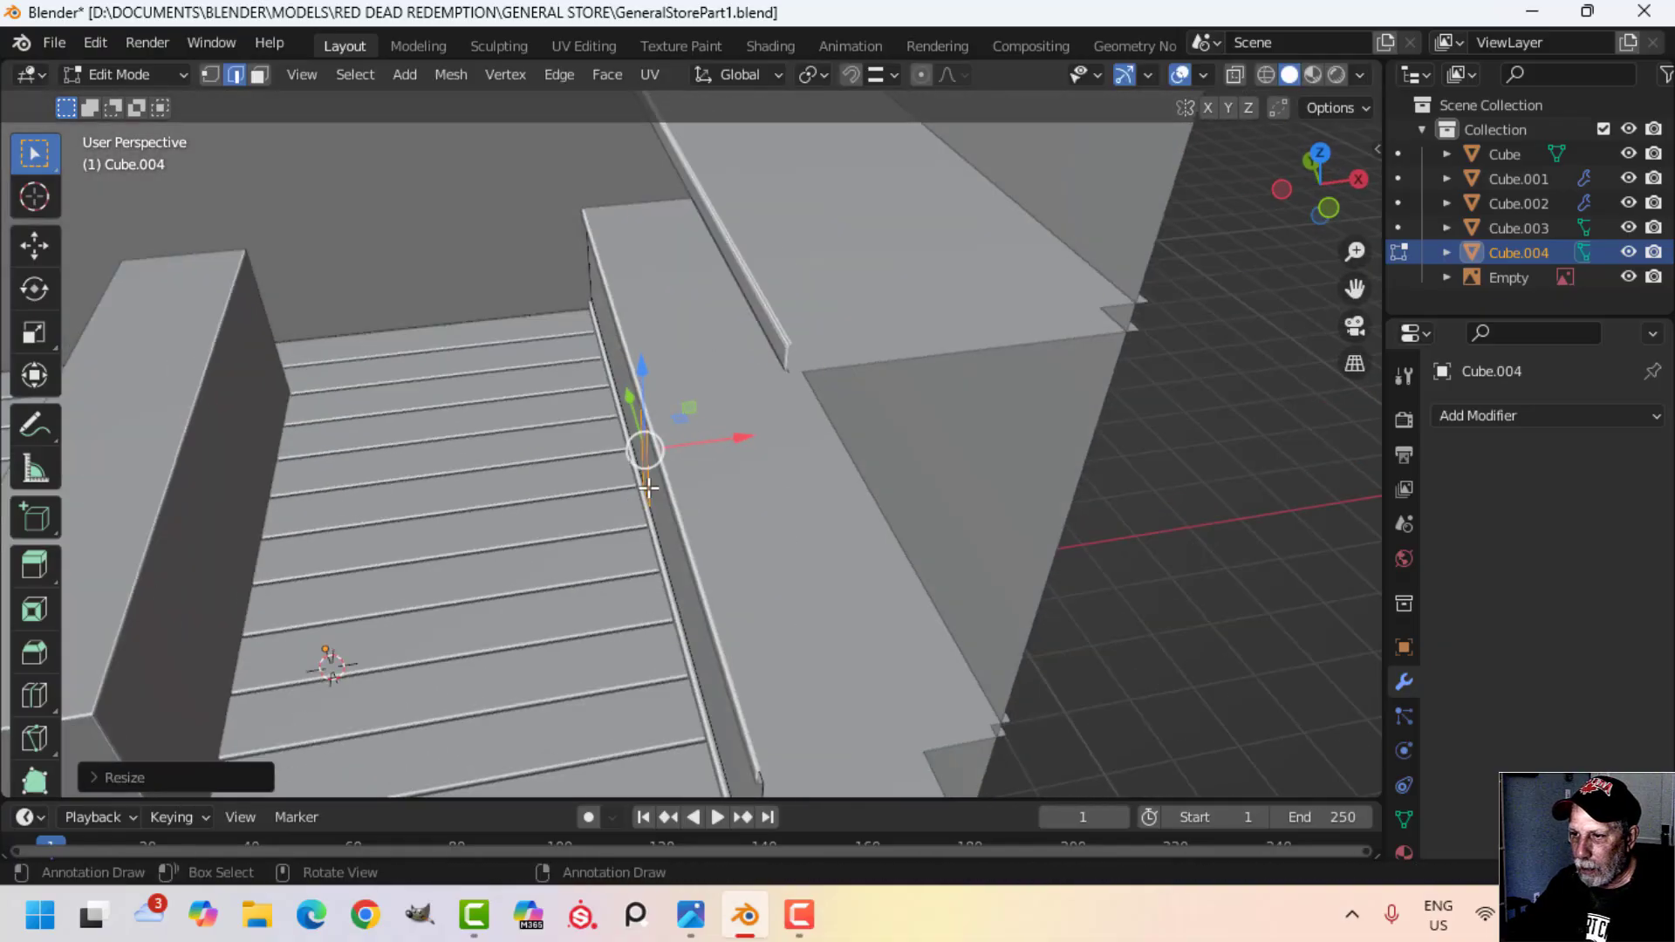
Step: Pull the narrow strip slightly out from the cabinet's front panel along X and separate it into its own object
drag(743, 437, 725, 437)
key(p)
click(869, 439)
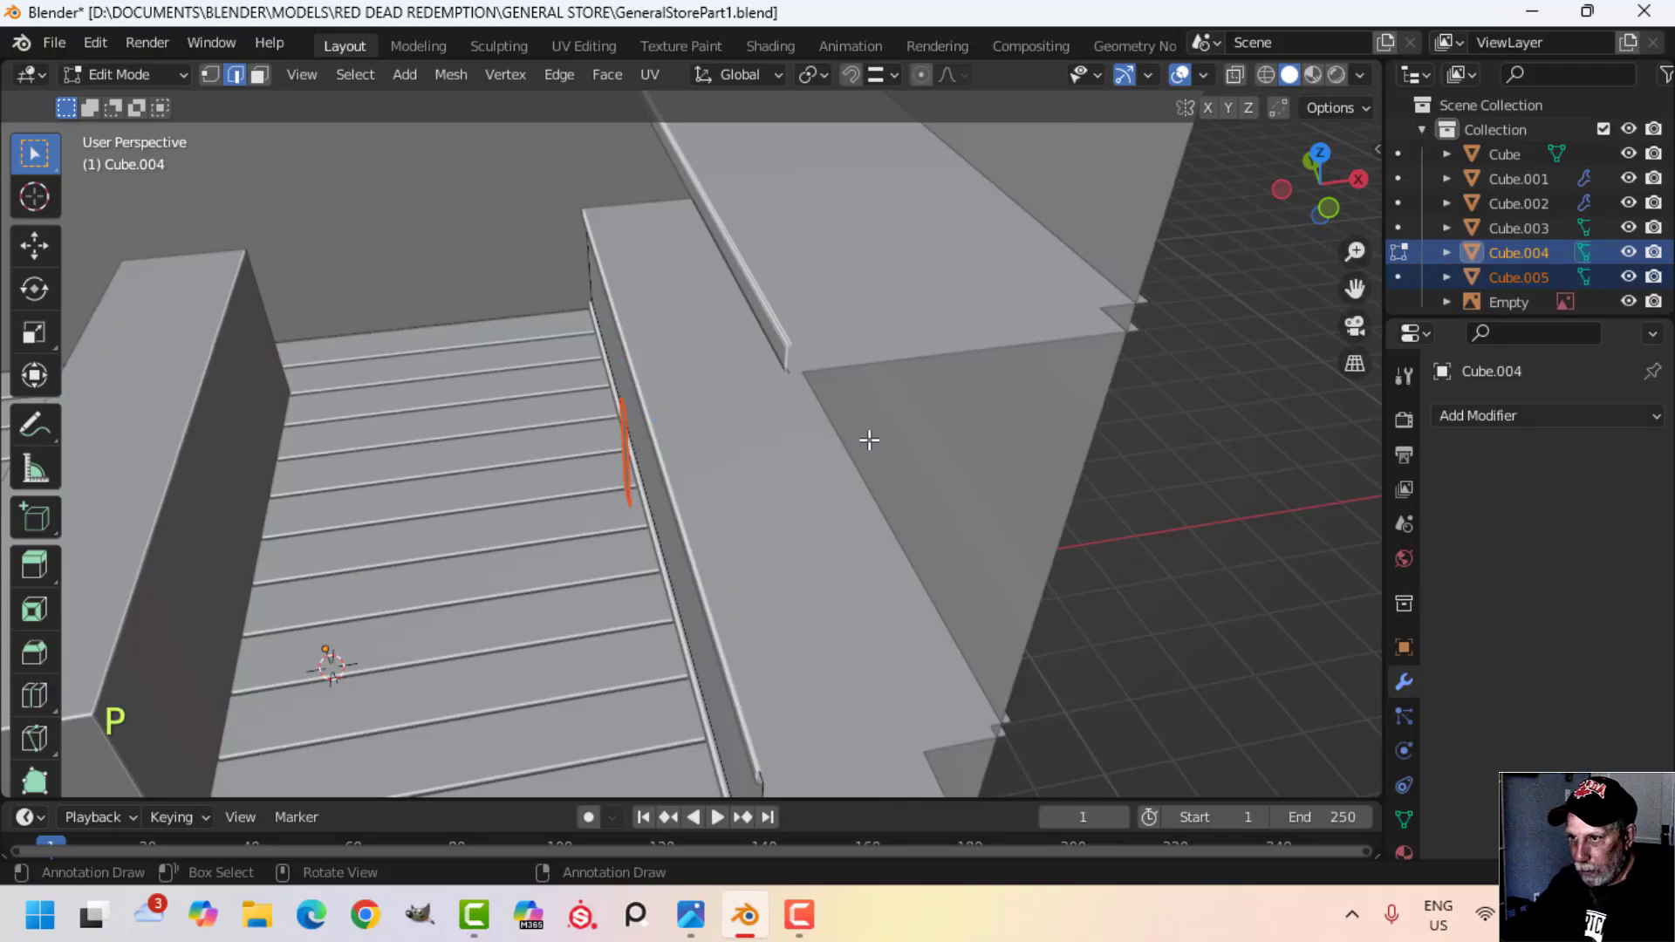
Step: Extrude the separated strip toward the cabinet into a solid divider post and delete its back face
key(Tab)
click(627, 442)
key(Tab)
key(a)
shift+middle_drag(710, 479, 762, 475)
key(e)
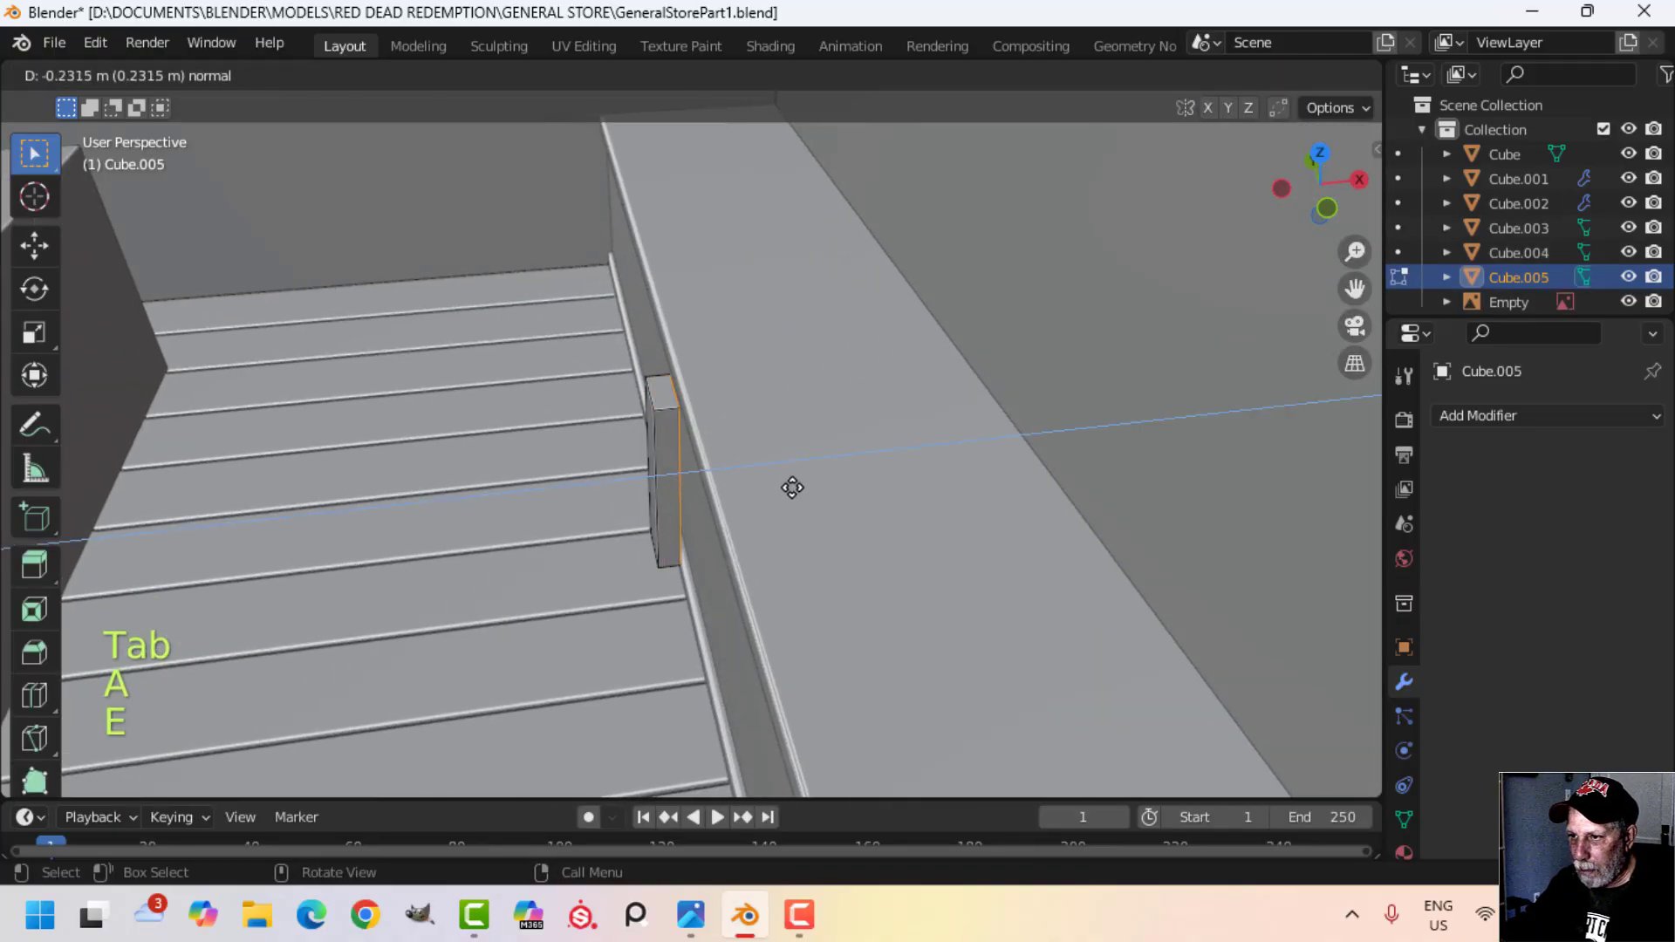
click(795, 484)
key(x)
click(799, 481)
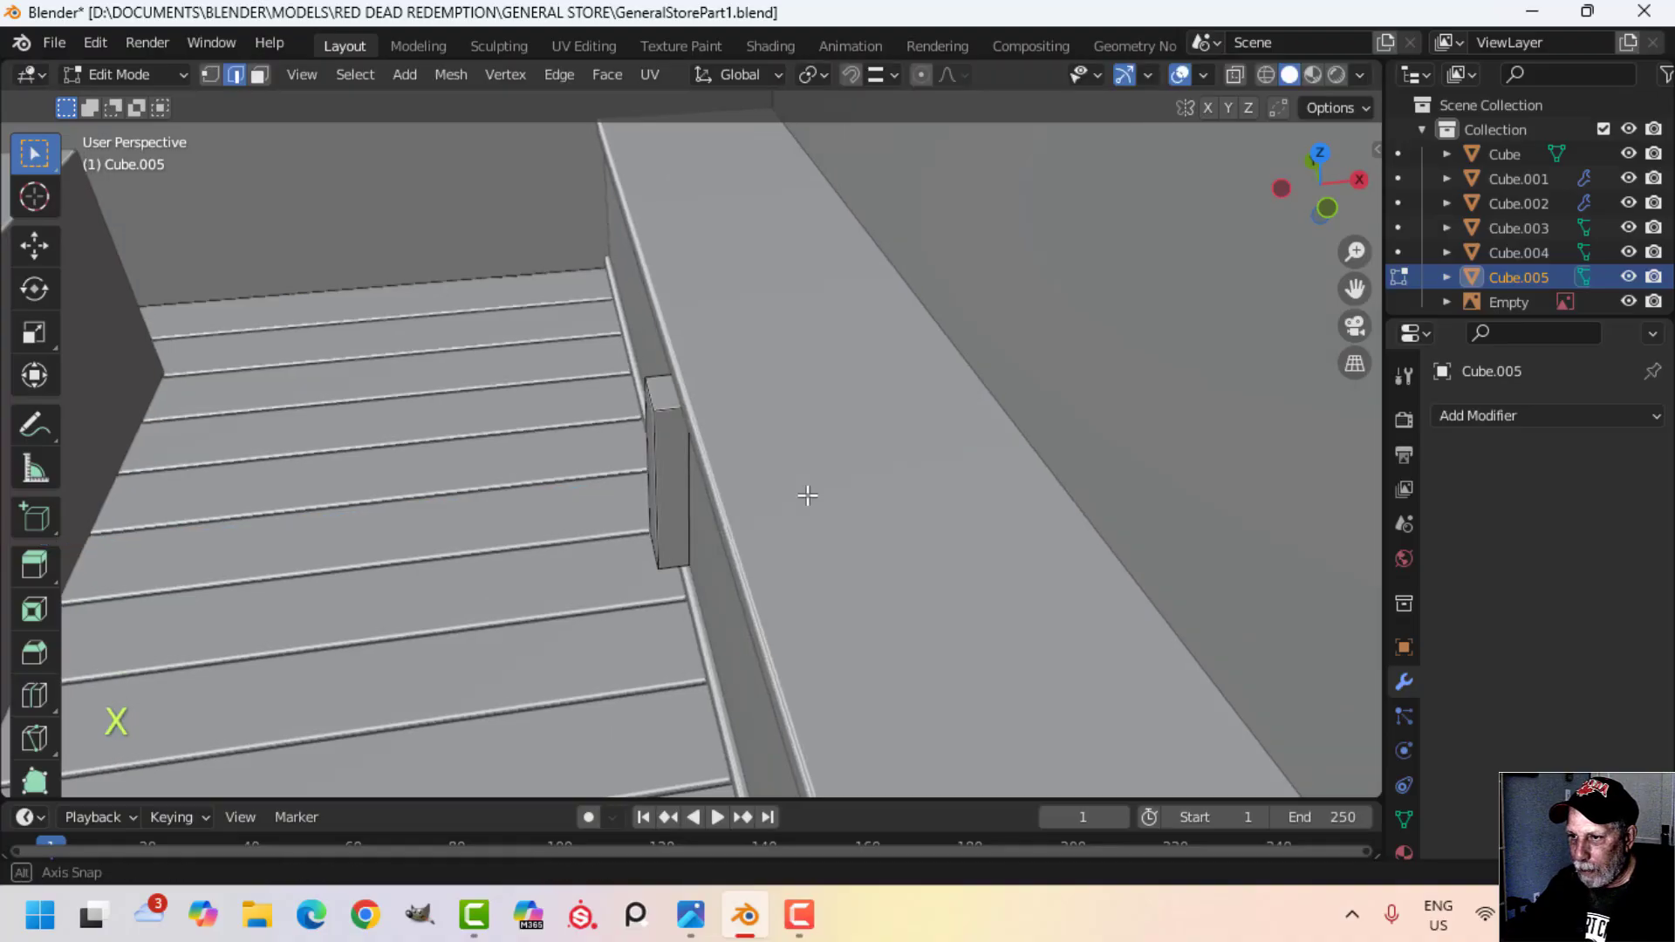
Step: Move the whole divider post along X into the cabinet front so only a thin part protrudes from the panel
middle_drag(808, 495, 810, 305)
middle_drag(809, 306, 748, 415)
key(a)
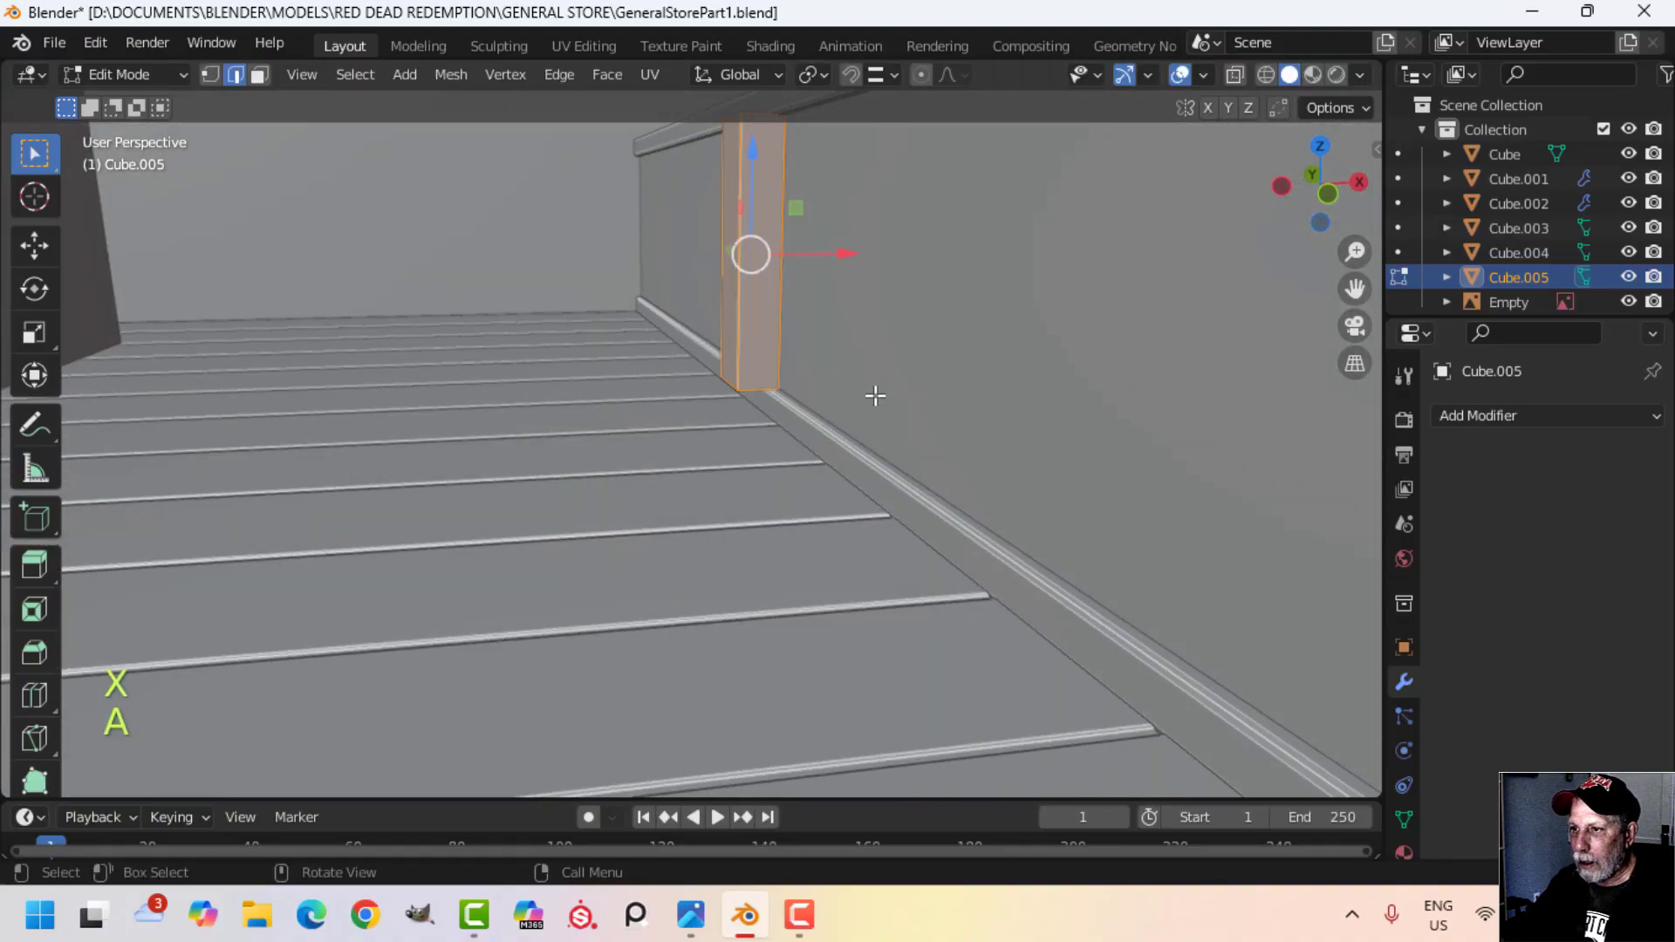
middle_drag(875, 396, 849, 448)
key(g)
key(x)
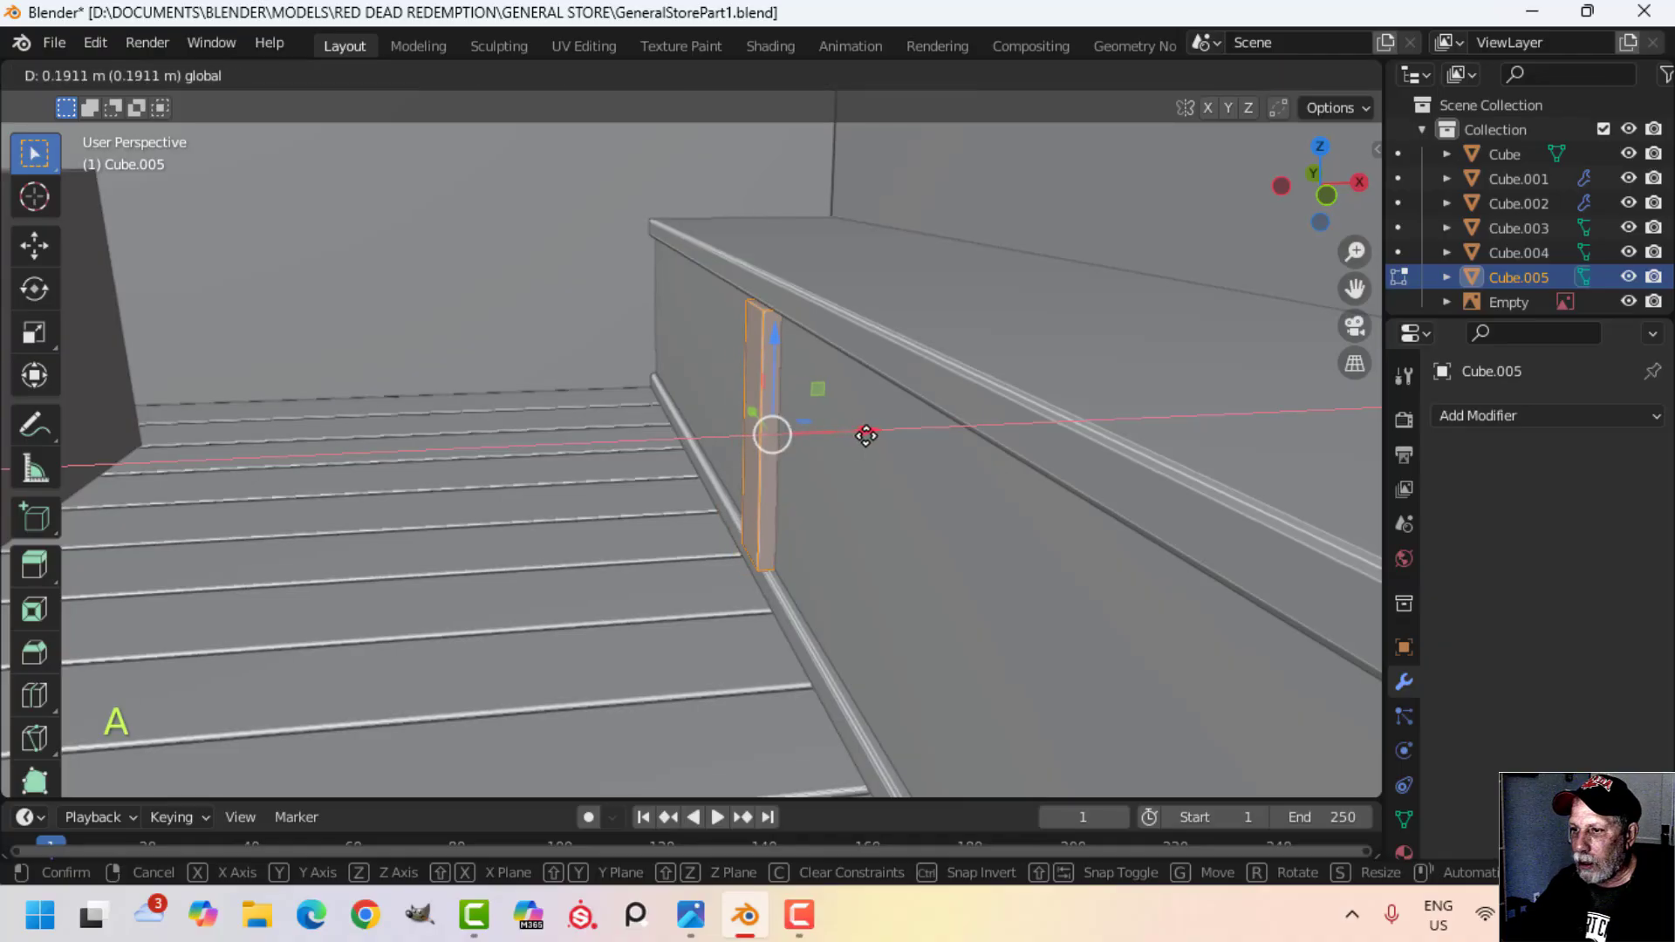
click(877, 434)
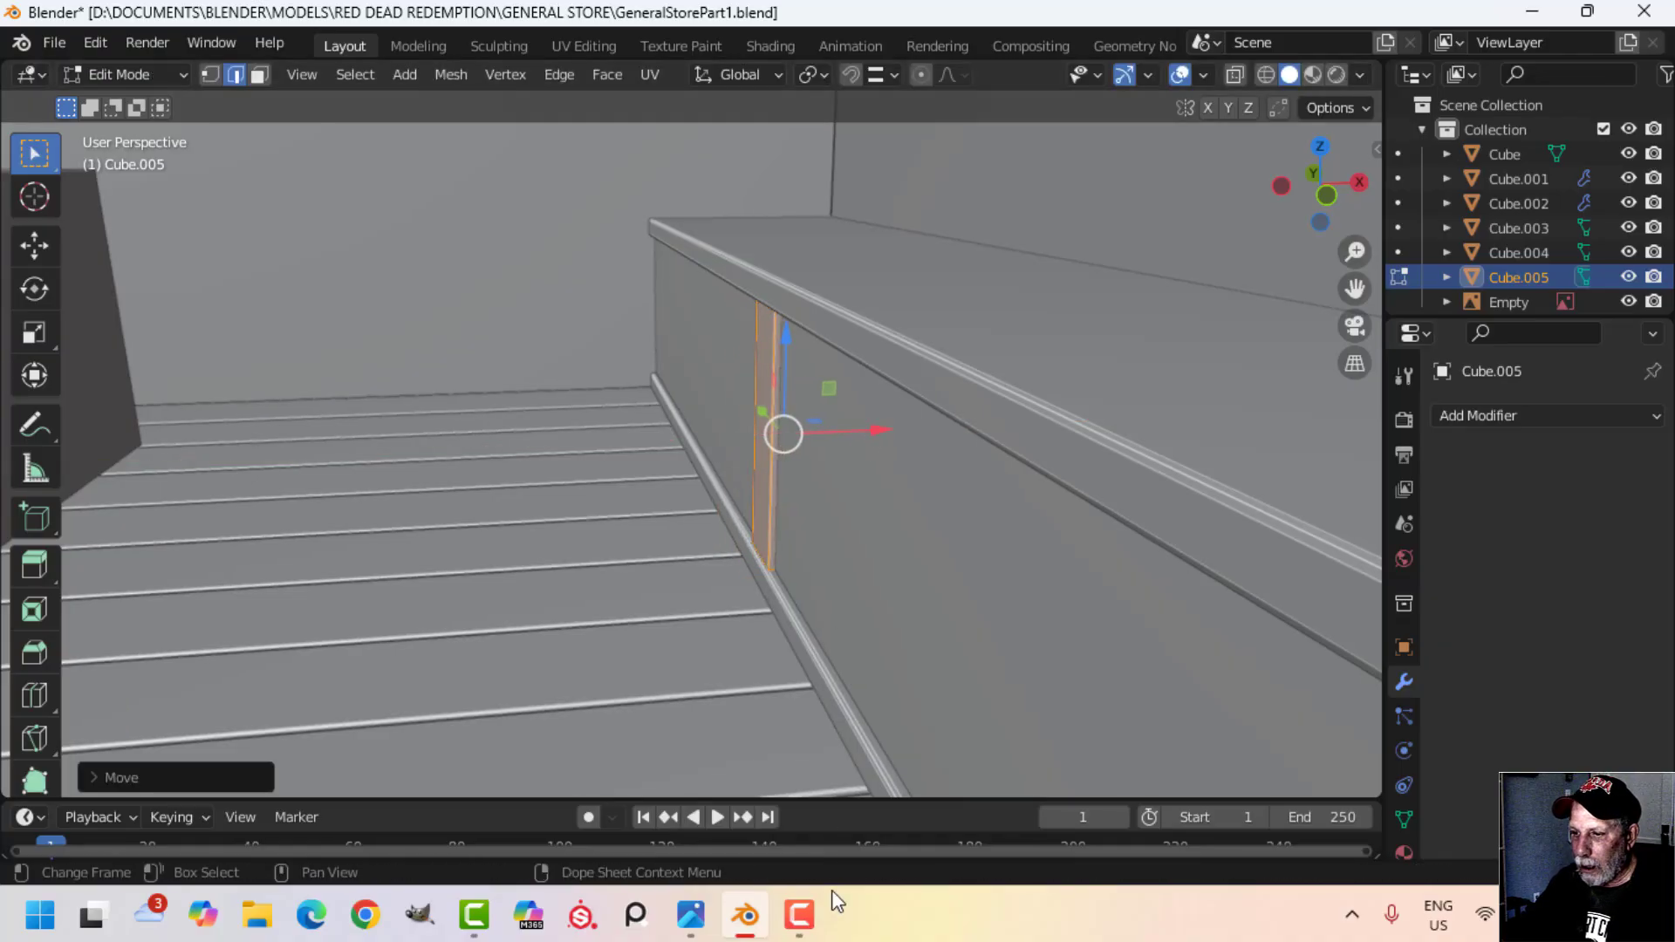
Step: Check the dividers in the reference photo and set the cabinet's front panel slightly farther back along X behind the divider
click(690, 932)
click(635, 798)
scroll(1241, 710, up, 5)
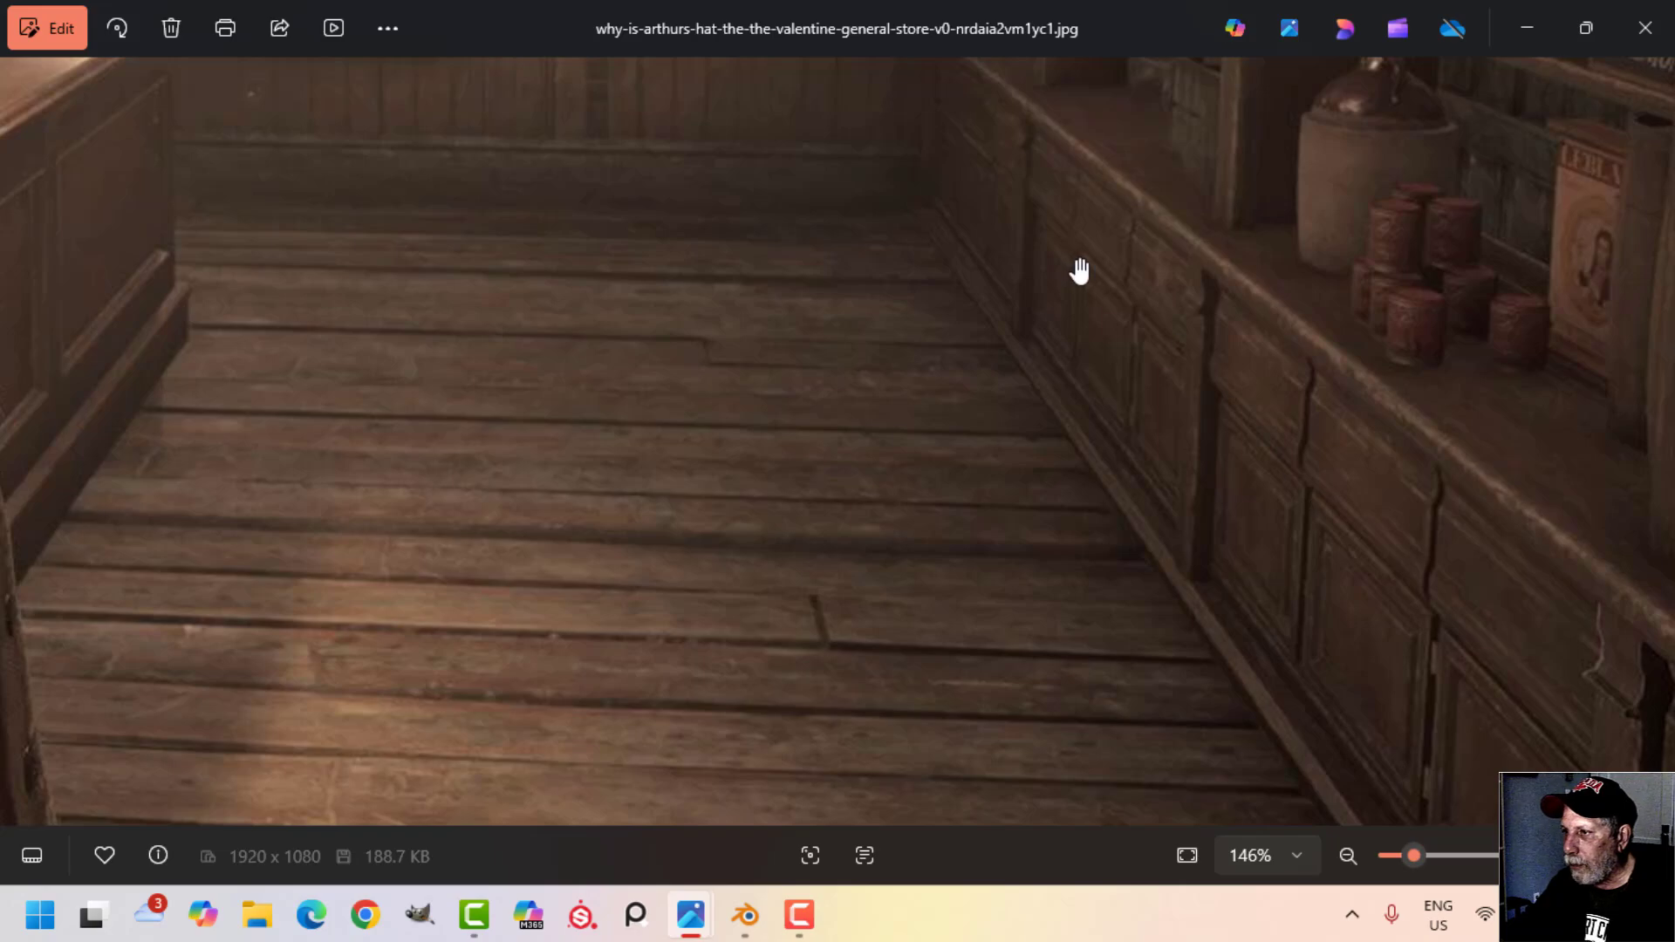
click(744, 916)
key(Tab)
click(872, 518)
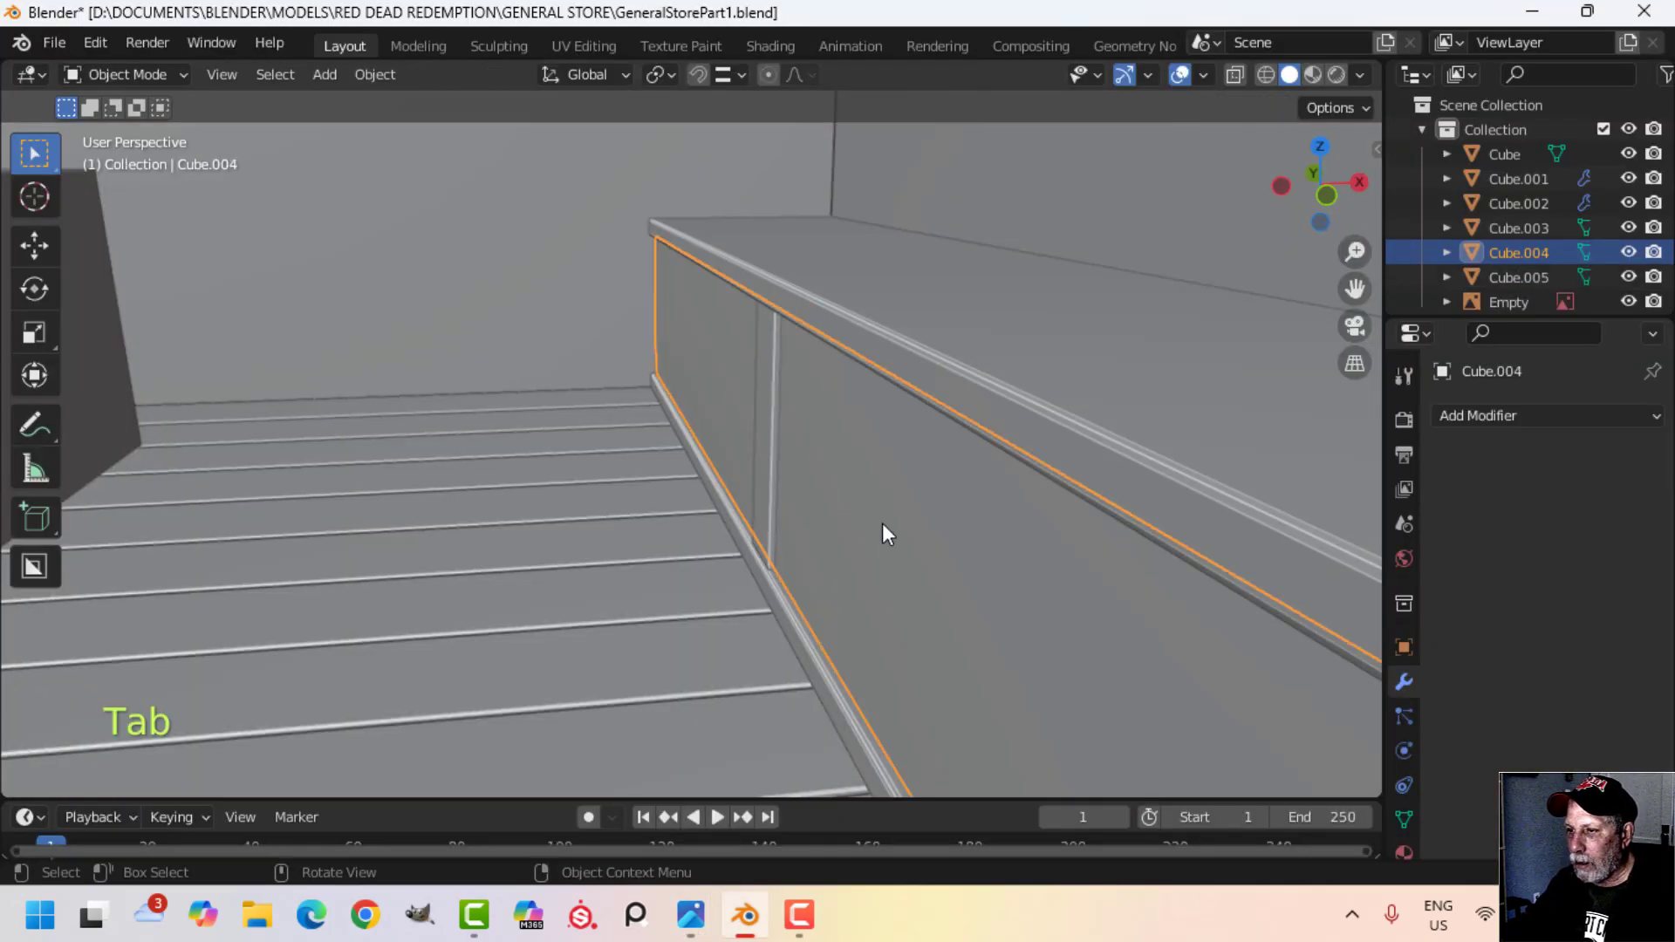
key(Tab)
key(a)
middle_drag(883, 565, 890, 430)
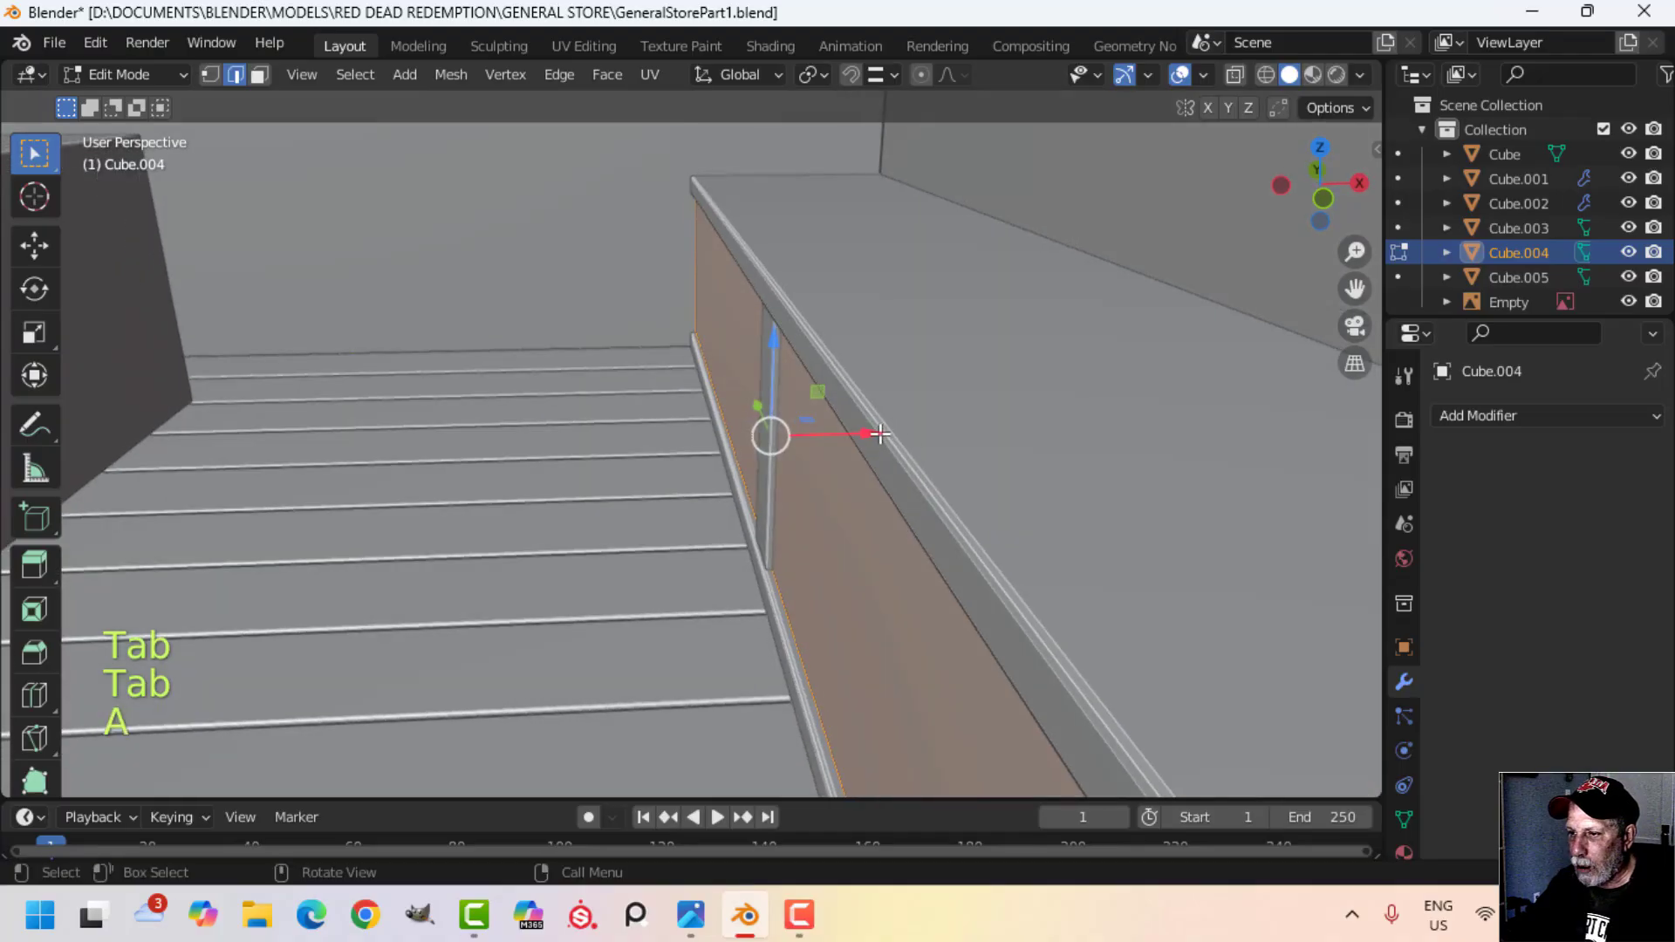
drag(879, 434, 900, 428)
Step: Scale the divider post along Y to make it narrower
key(Tab)
middle_drag(840, 578, 897, 569)
scroll(890, 562, up, 4)
key(alt+a)
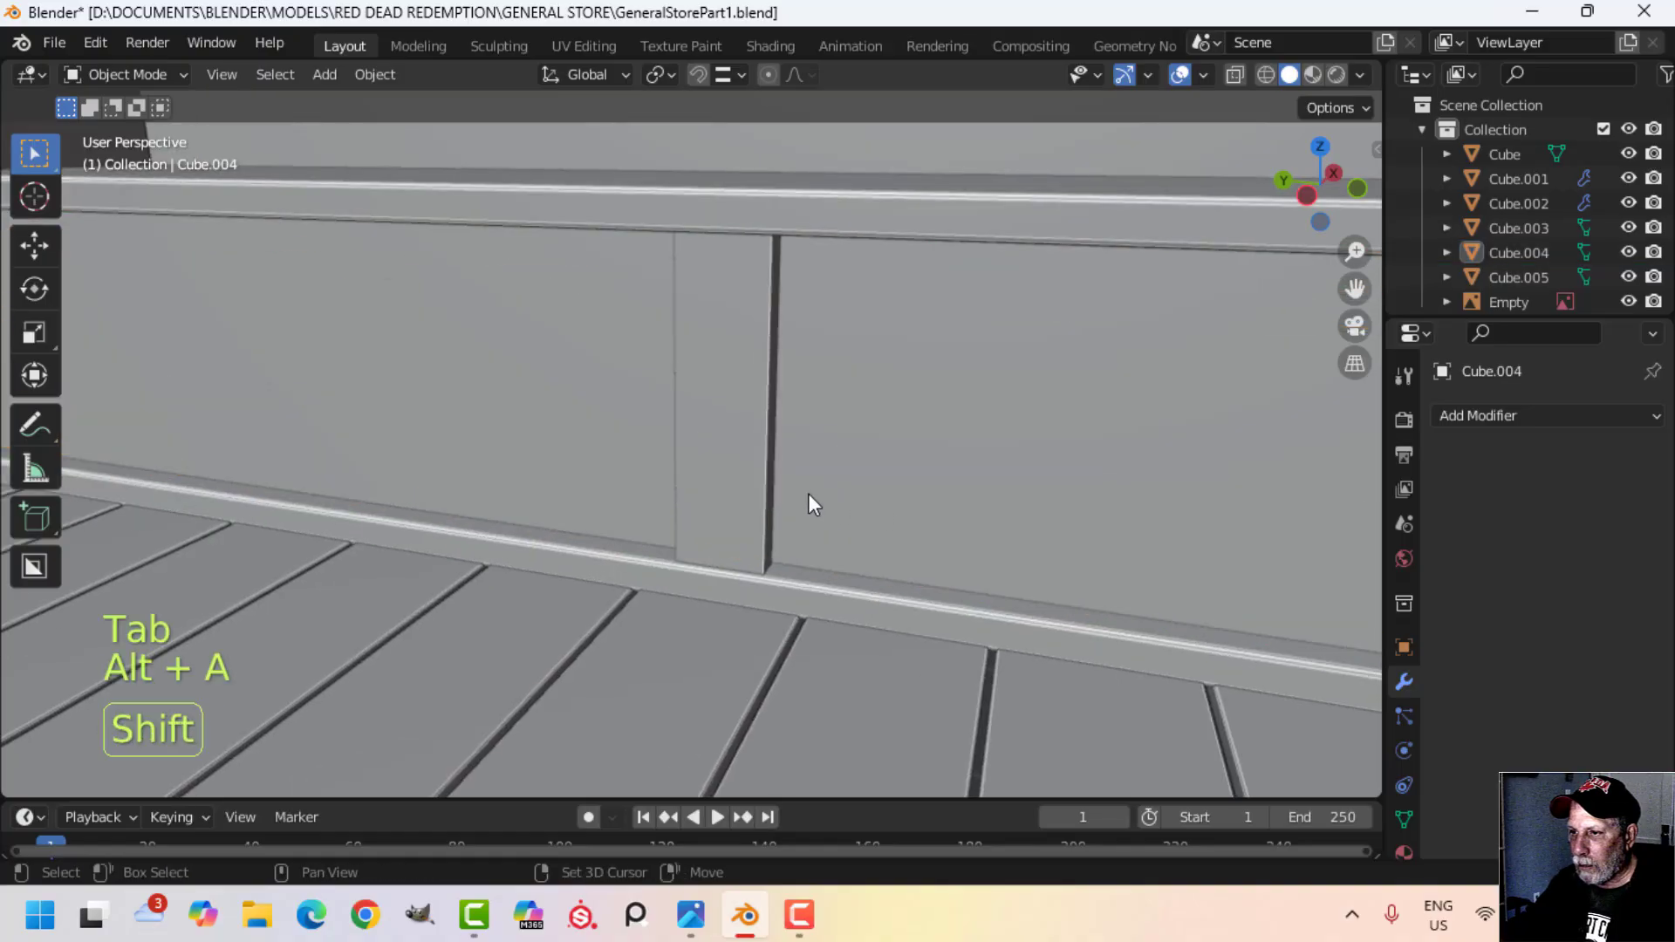
shift+middle_drag(801, 440, 802, 498)
click(804, 502)
key(Tab)
key(a)
shift+middle_drag(893, 554, 980, 639)
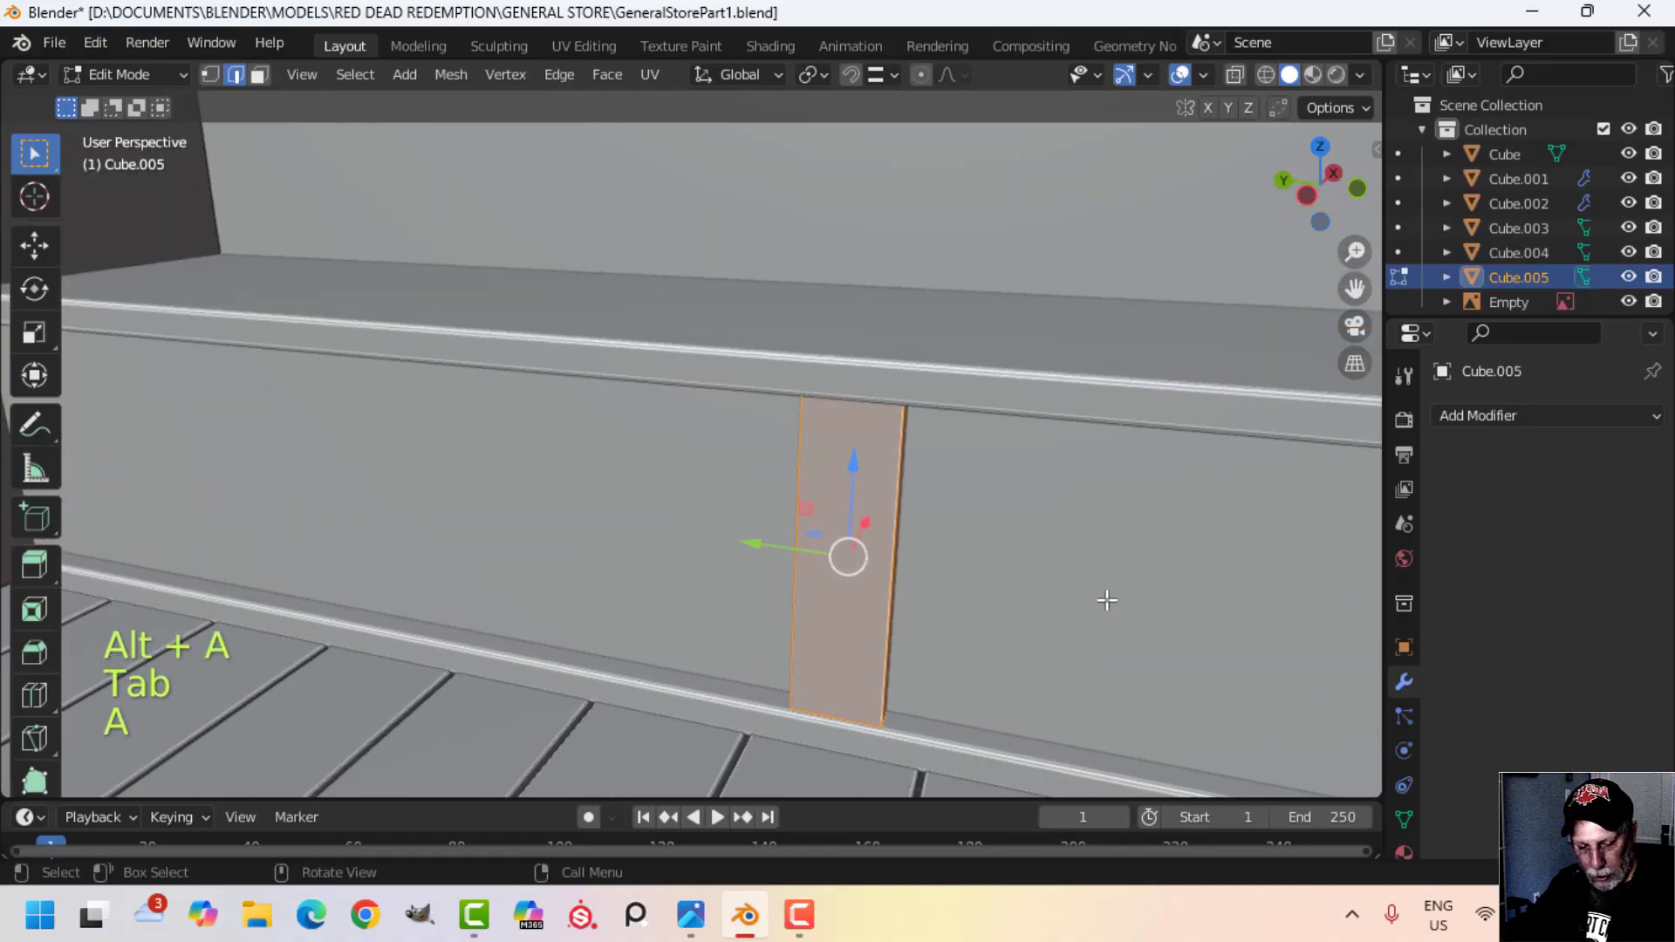
key(s)
key(y)
click(1016, 583)
scroll(994, 576, down, 3)
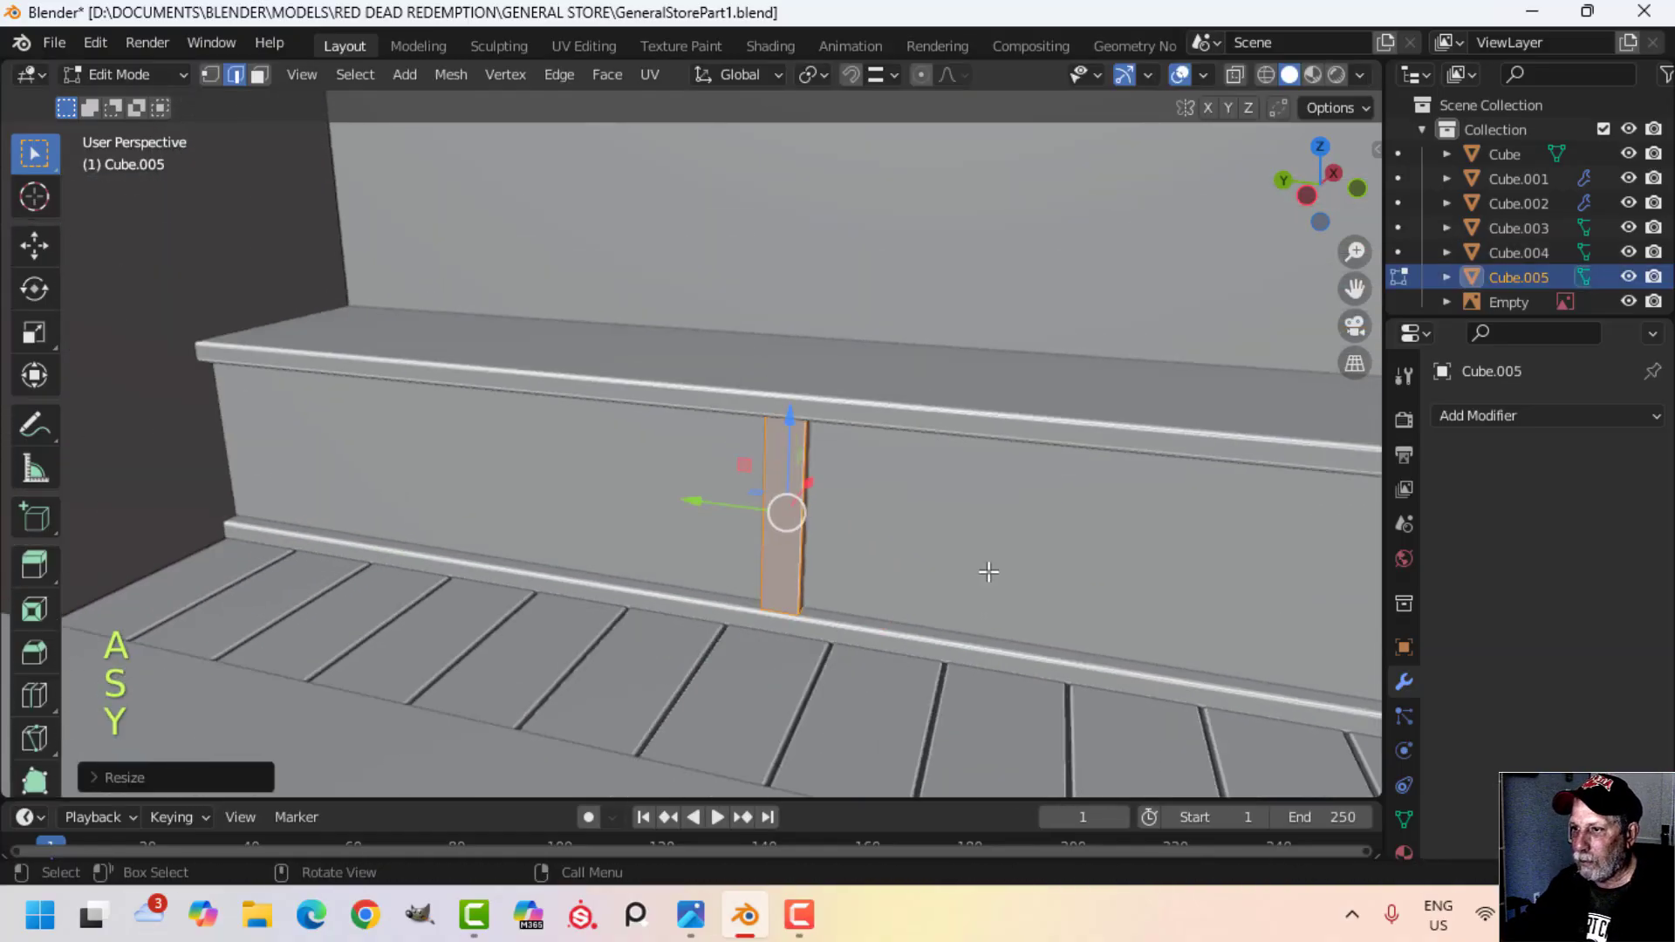
Step: Isolate the divider post and delete its top and bottom faces
shift+middle_drag(987, 572, 898, 524)
scroll(916, 589, up, 3)
key(Tab)
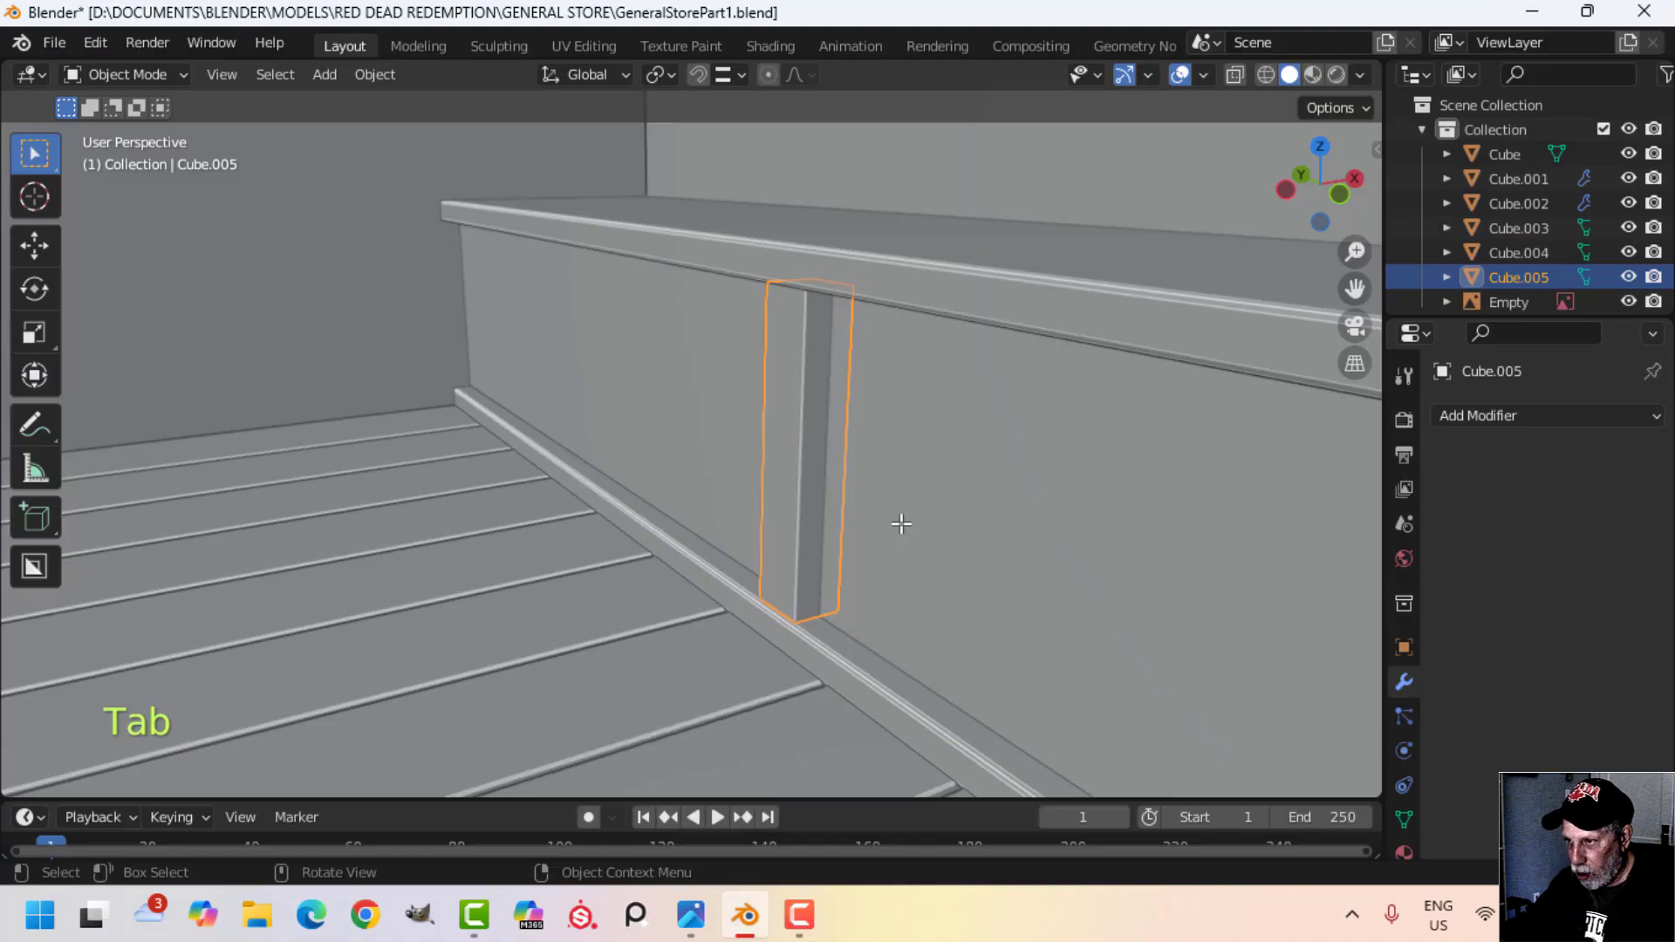
key(slash)
middle_drag(872, 543, 731, 615)
key(Tab)
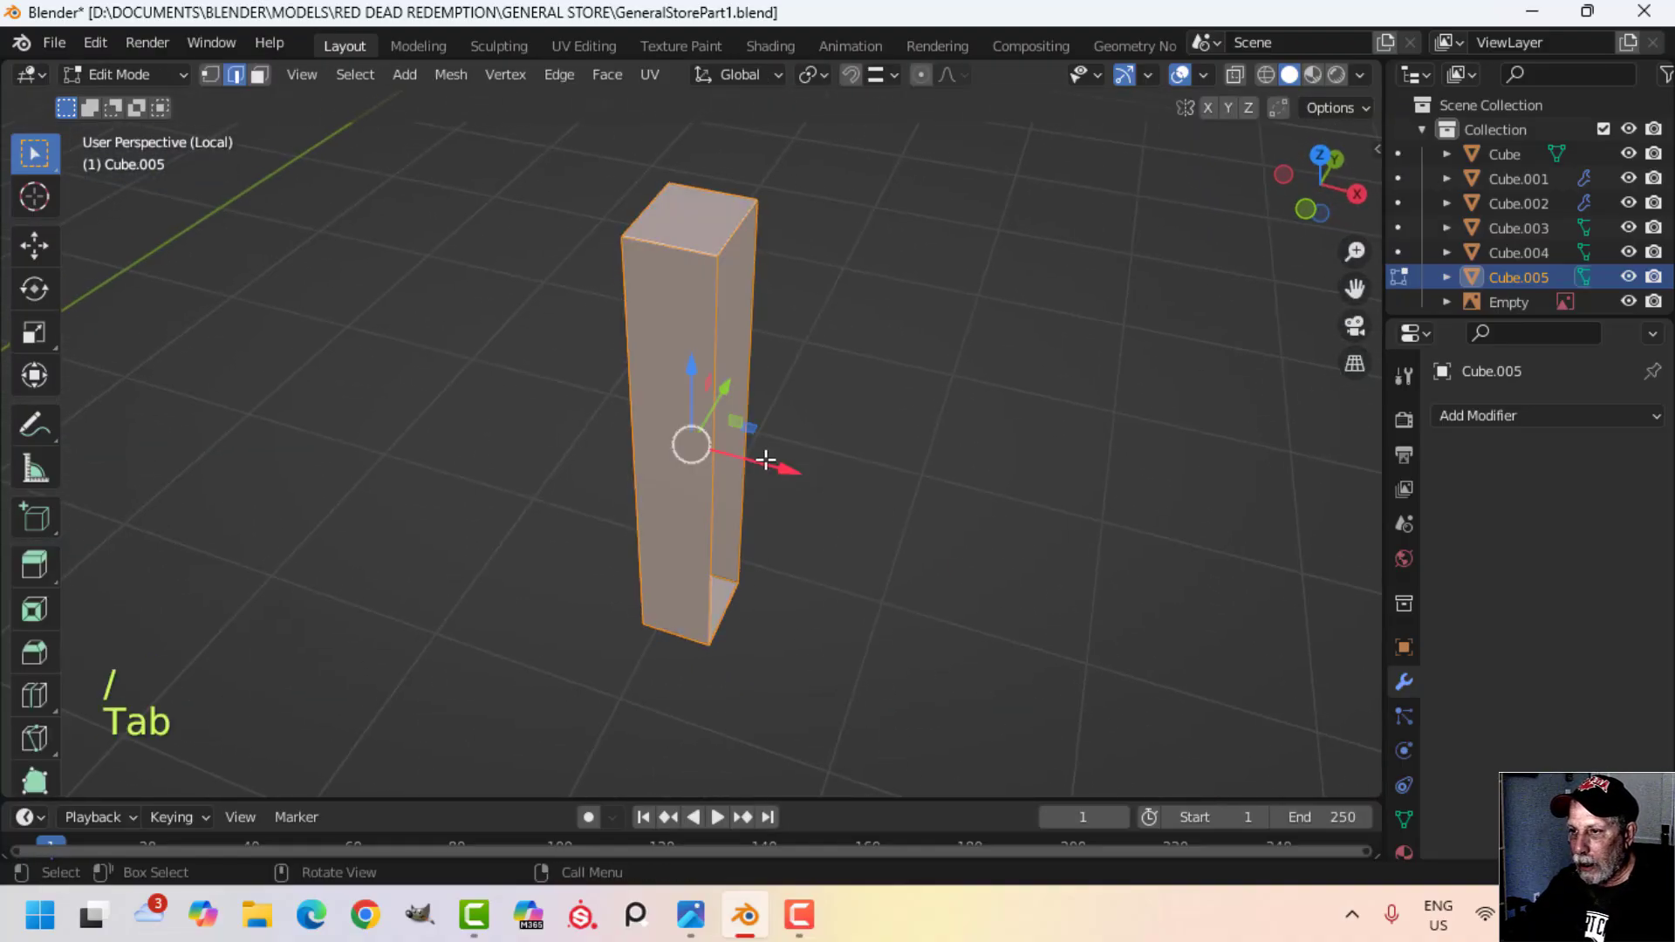
key(3)
click(686, 184)
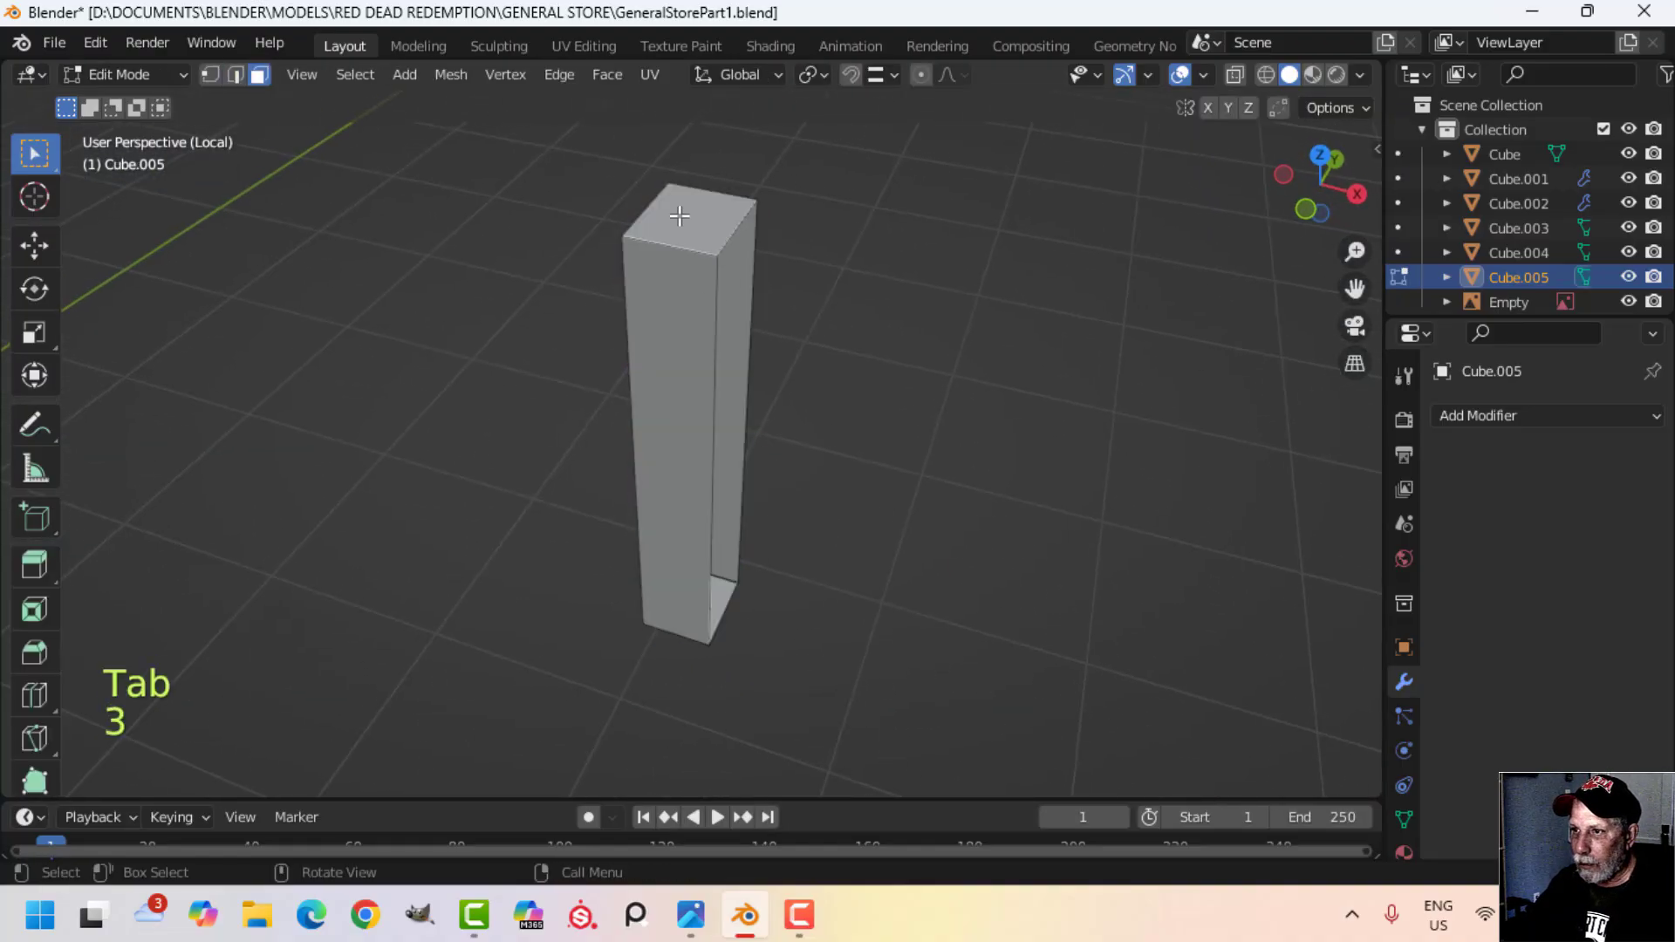
click(682, 217)
middle_drag(658, 482, 694, 305)
shift+click(686, 626)
key(x)
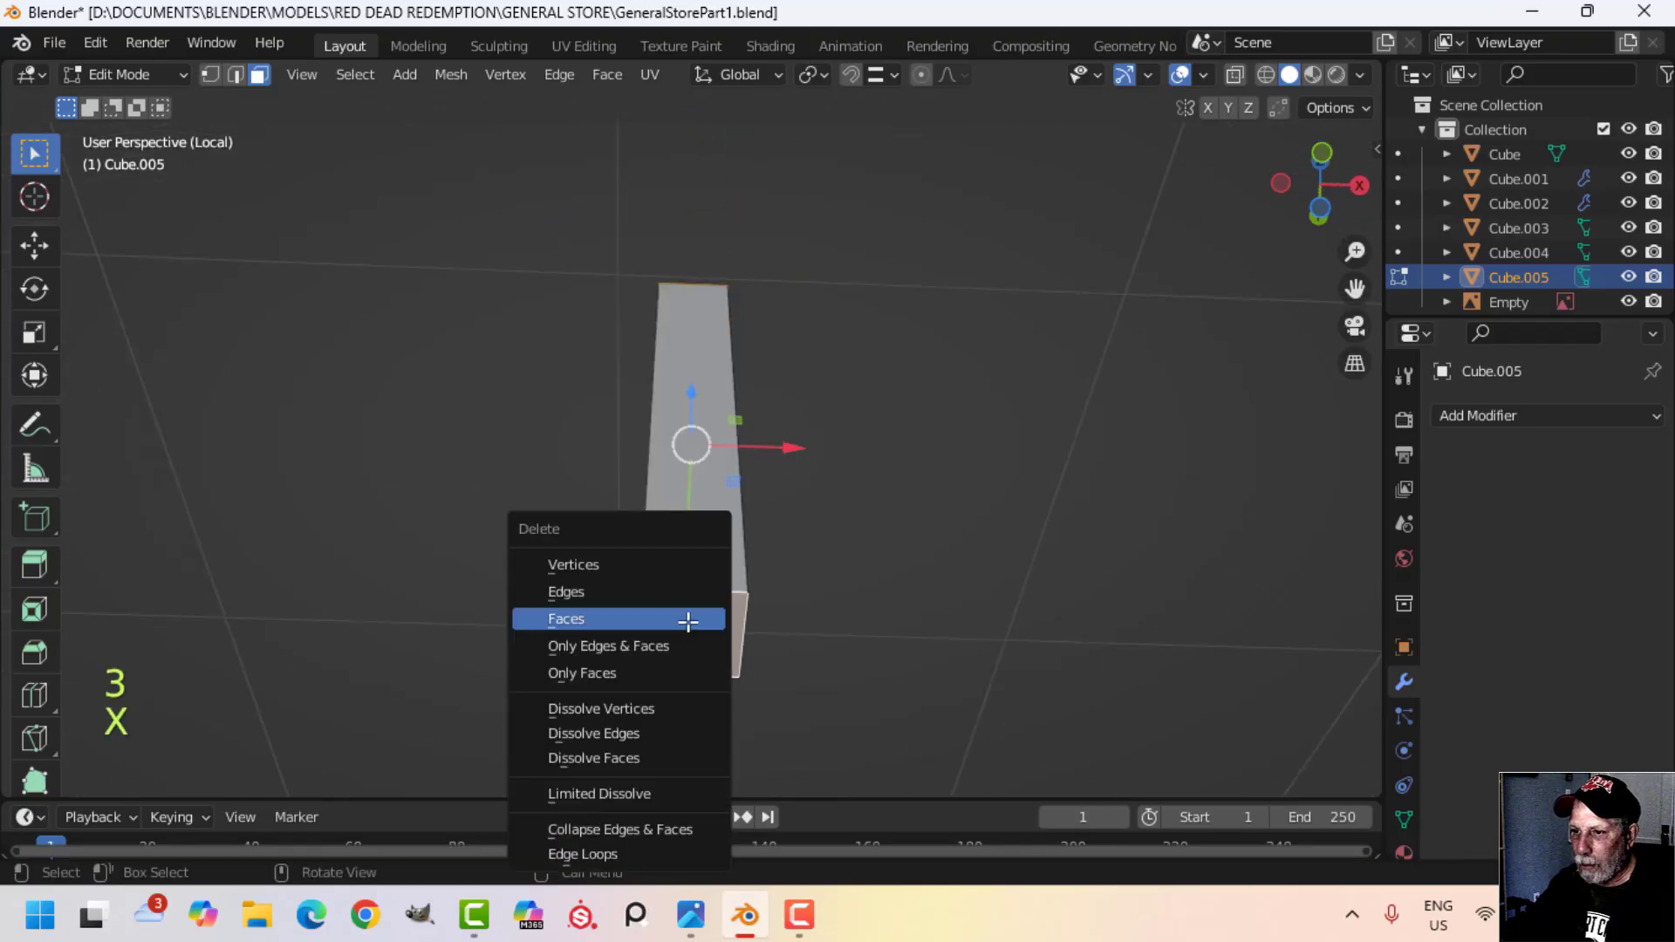
click(690, 618)
Step: Bevel the divider post's front vertical edges and bring the rest of the scene back into view
middle_drag(643, 497, 781, 625)
key(2)
click(704, 437)
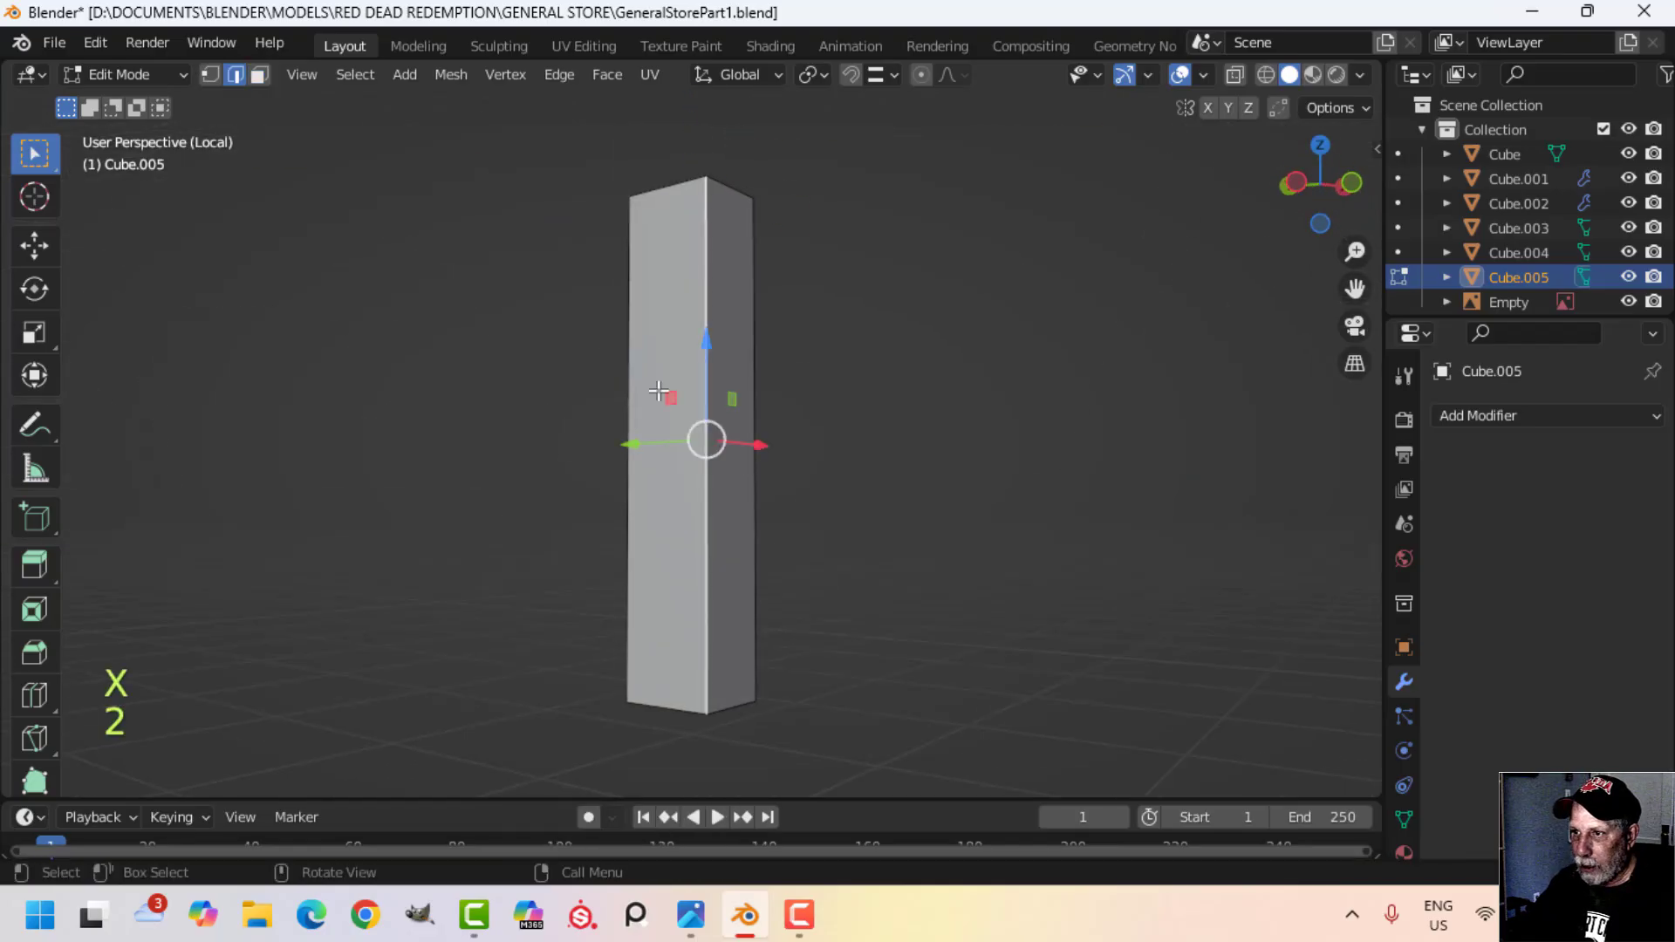
middle_drag(704, 436, 811, 602)
scroll(802, 472, up, 2)
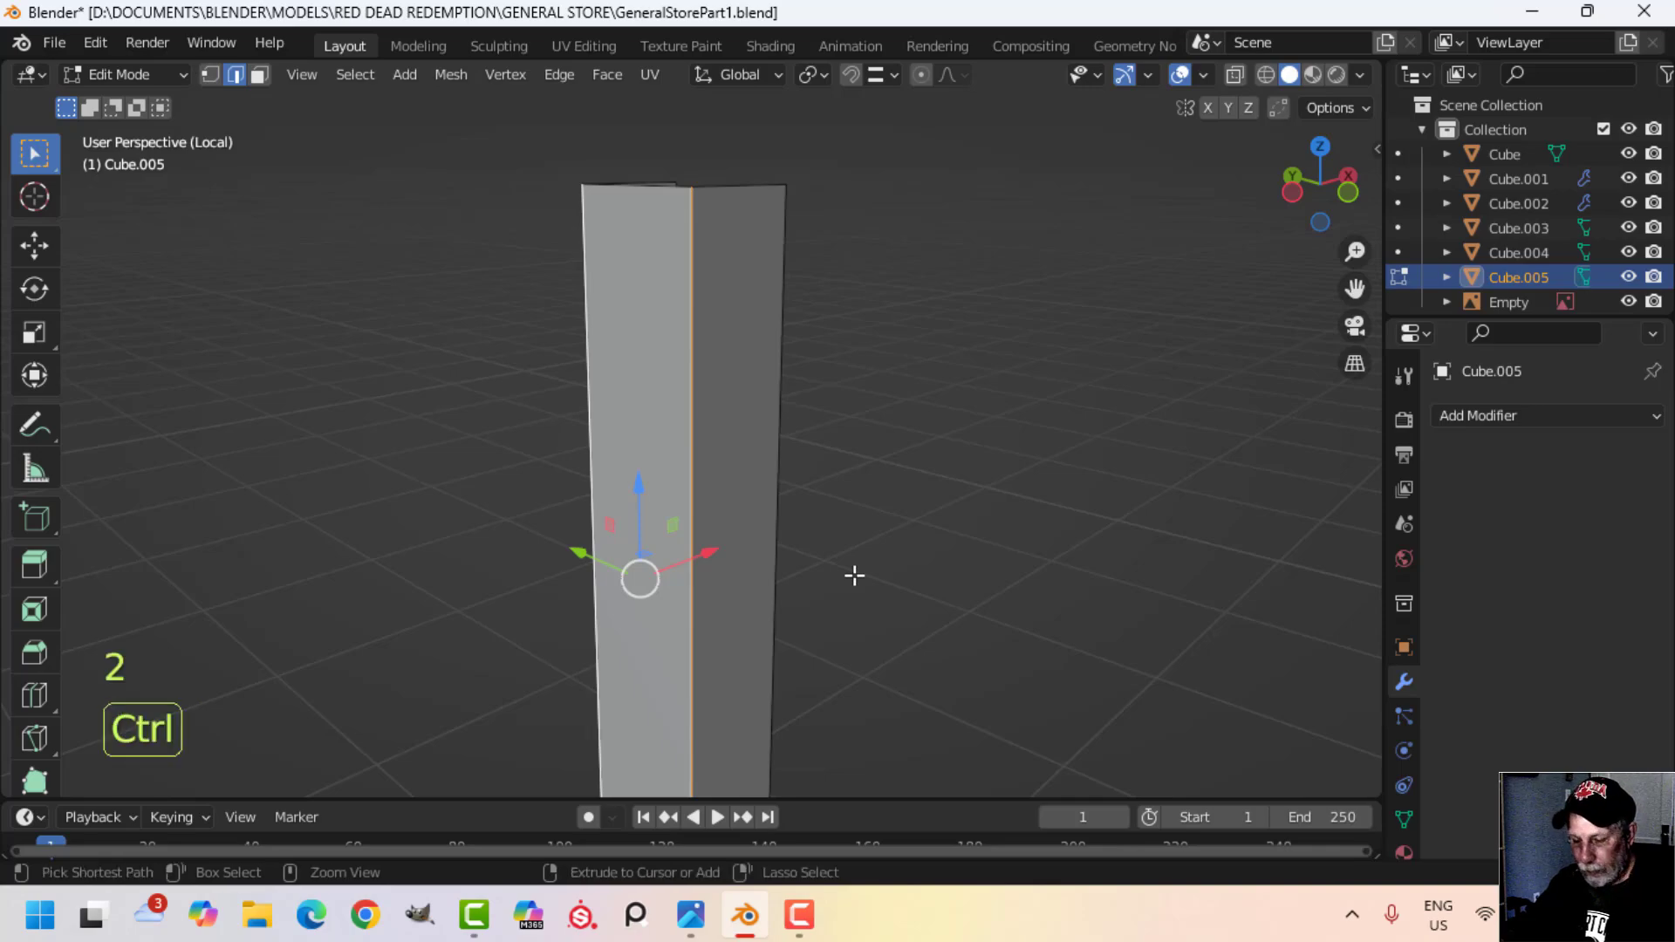
key(ctrl+b)
click(938, 576)
key(Tab)
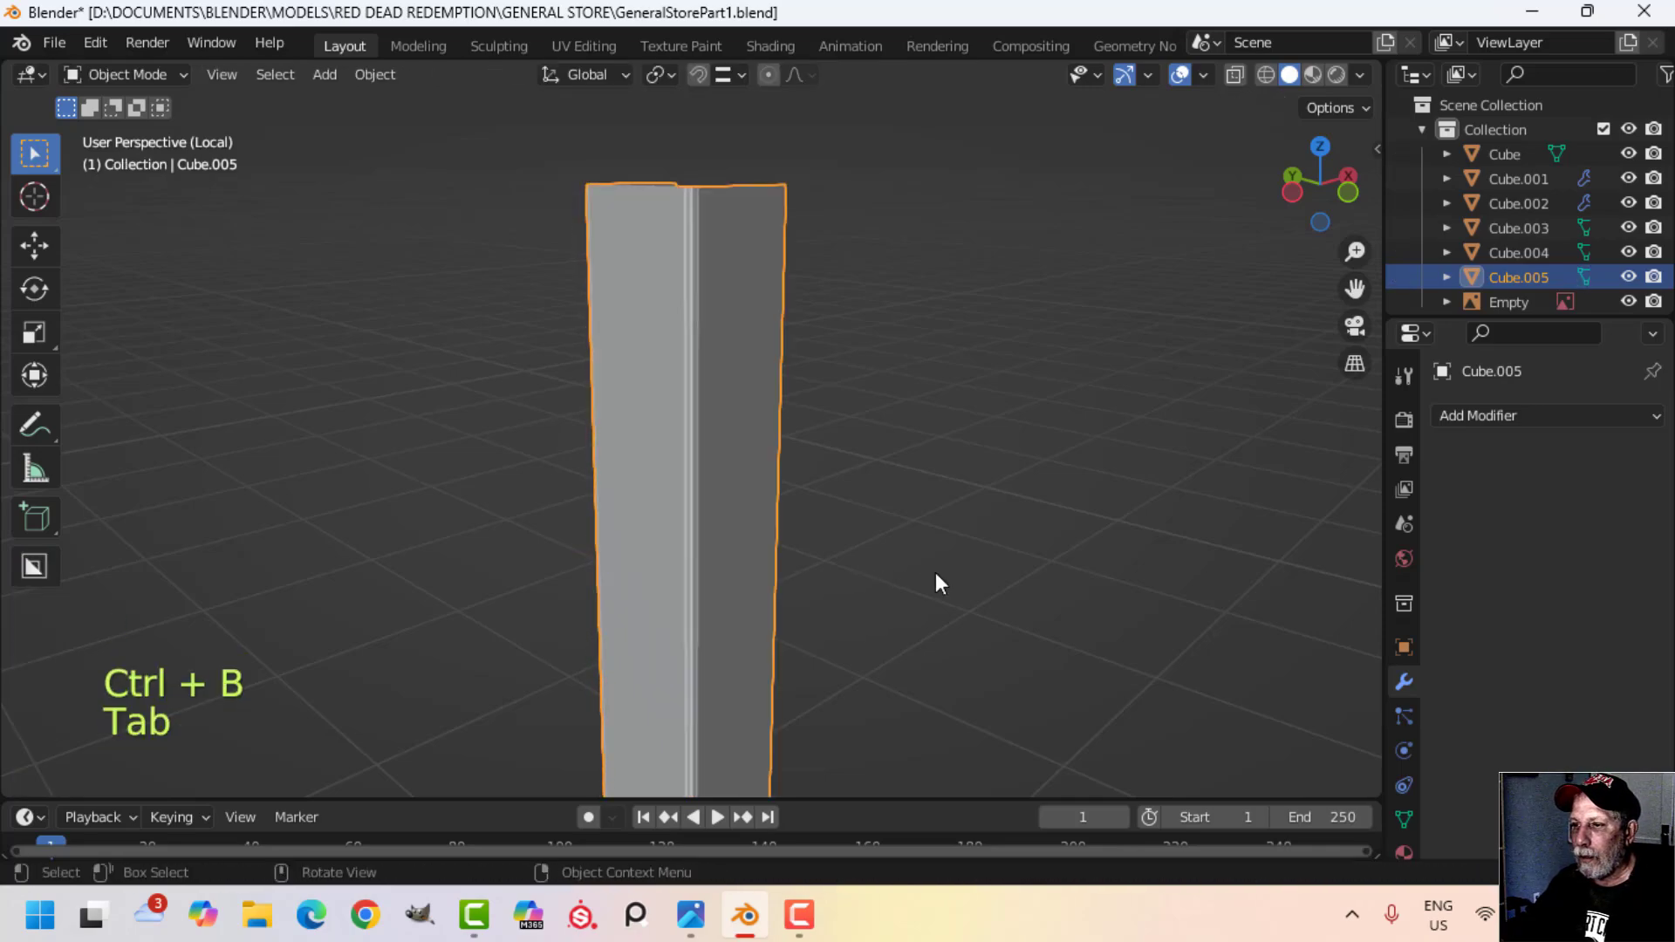
key(slash)
key(alt+a)
middle_drag(844, 504, 700, 480)
scroll(840, 495, down, 2)
Step: Examine the reference photo for how the base cabinet's dividers line up with the shelf posts above the counter
mouse_move(693, 925)
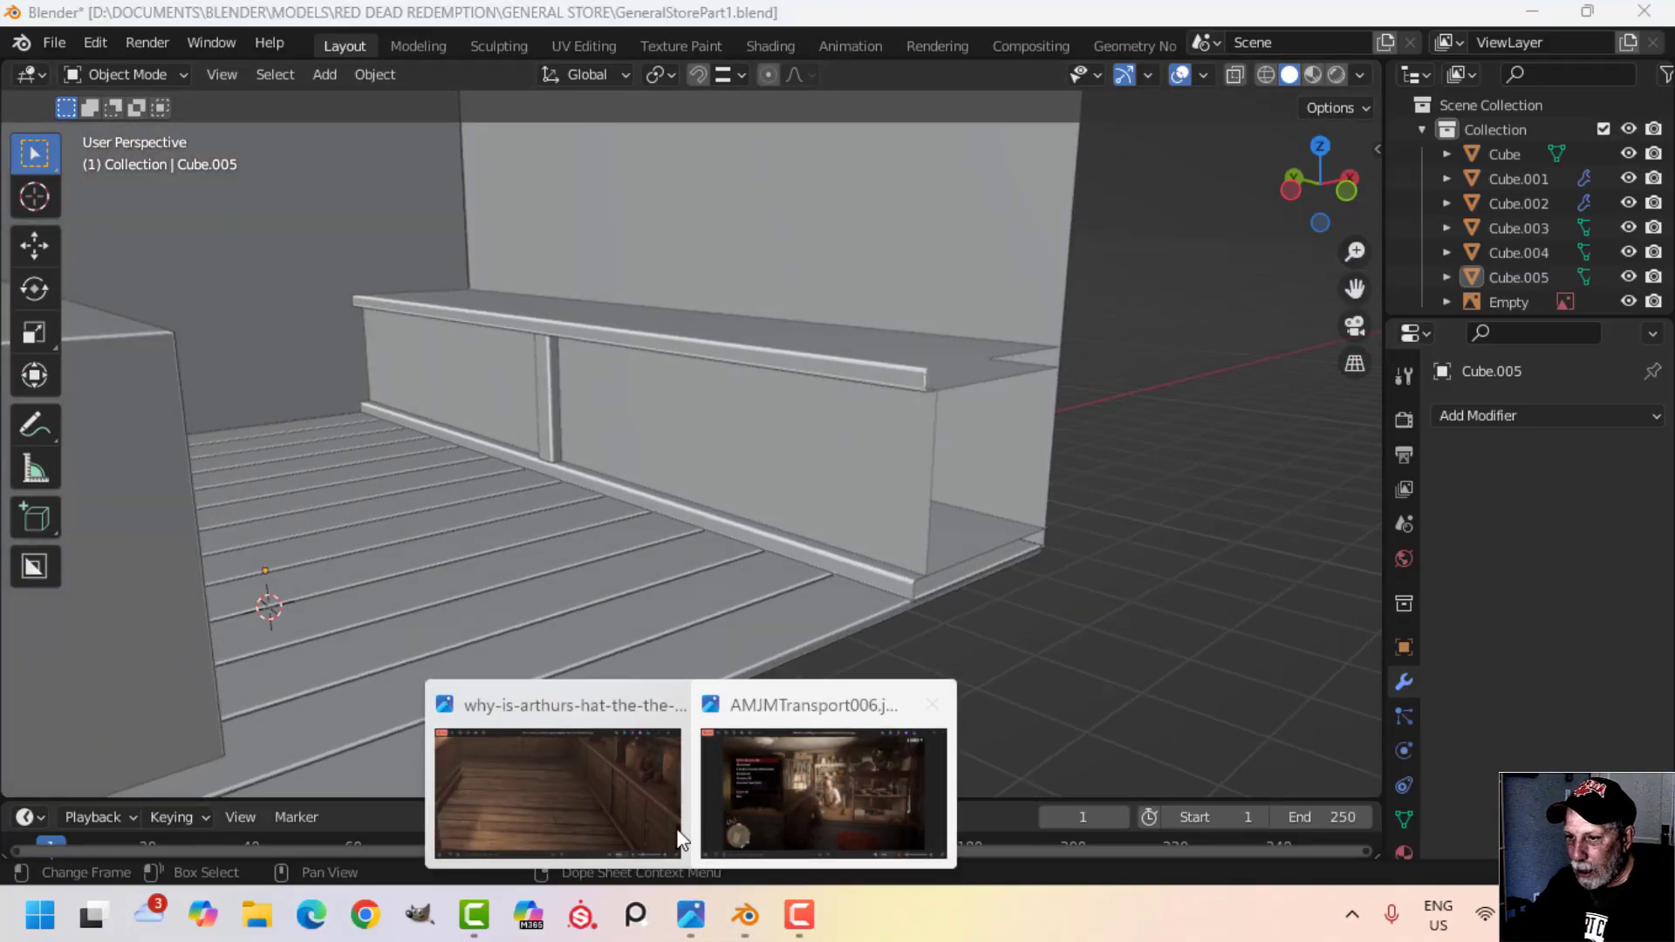
click(557, 795)
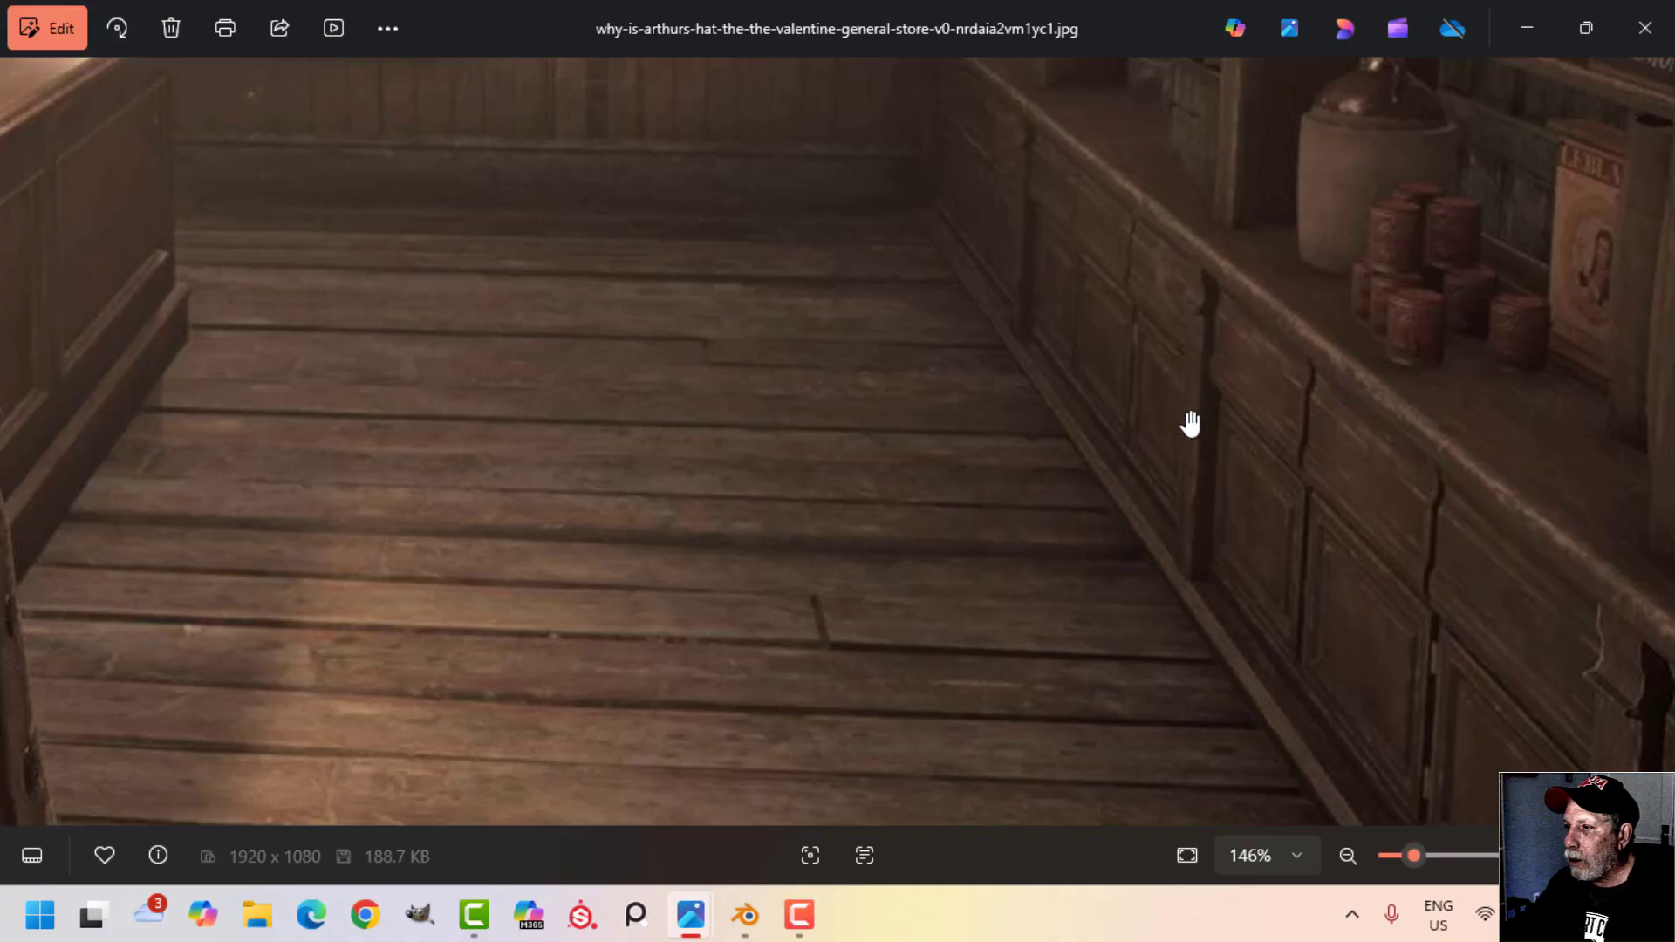
scroll(1303, 375, down, 3)
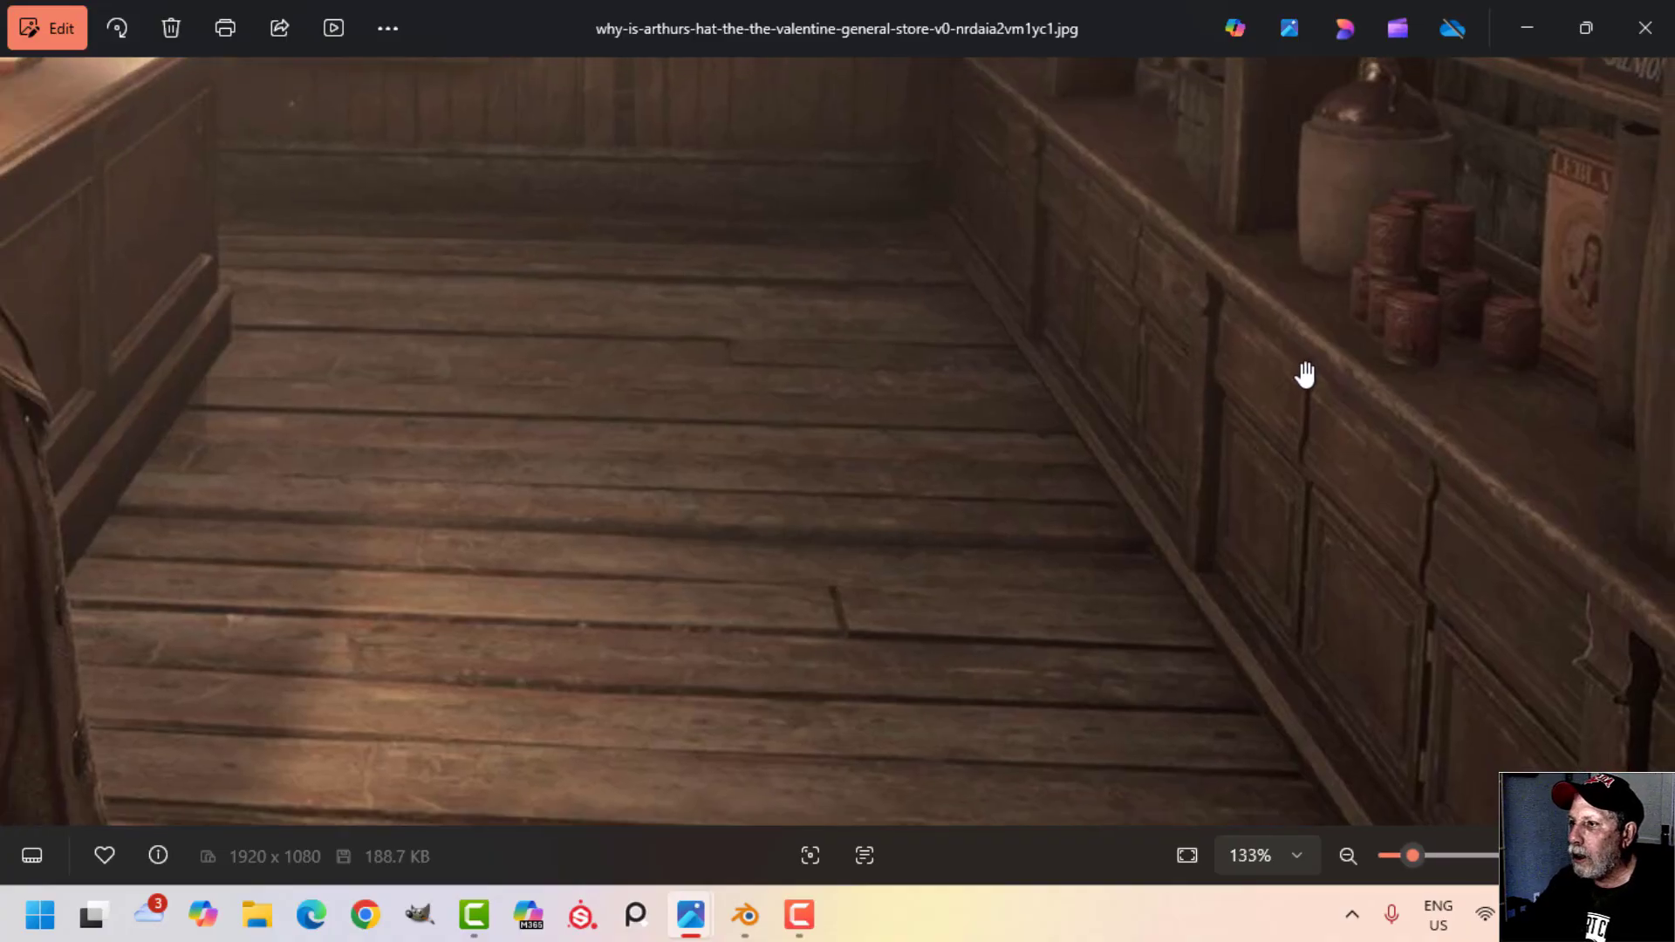
drag(1272, 337, 1204, 387)
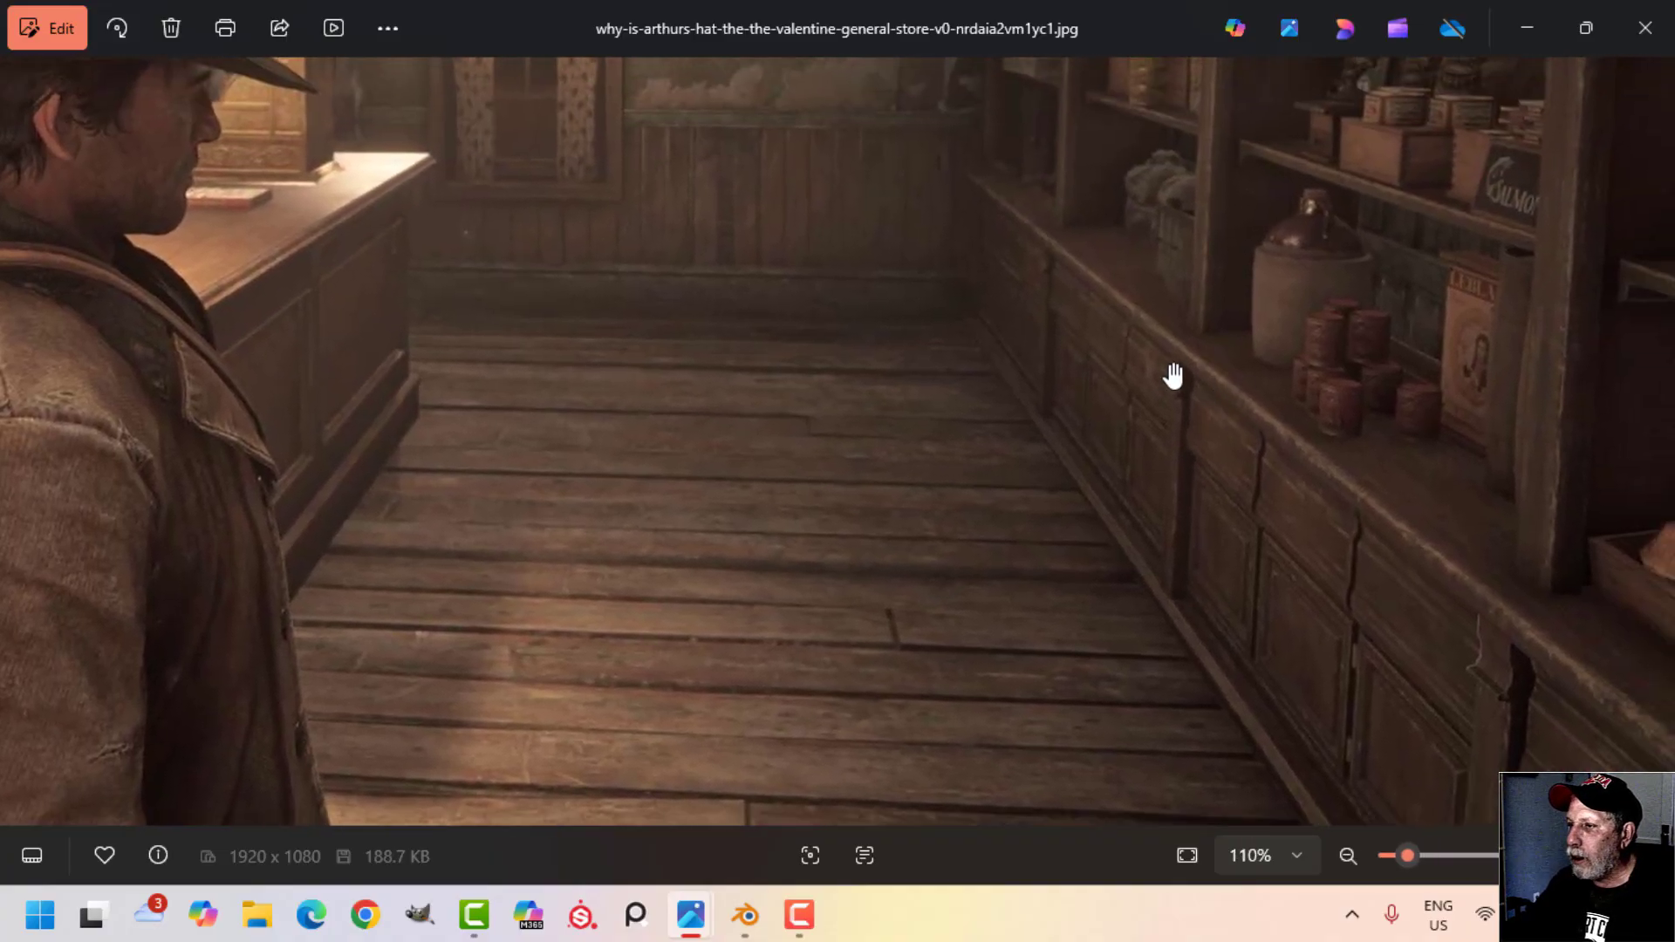
click(748, 916)
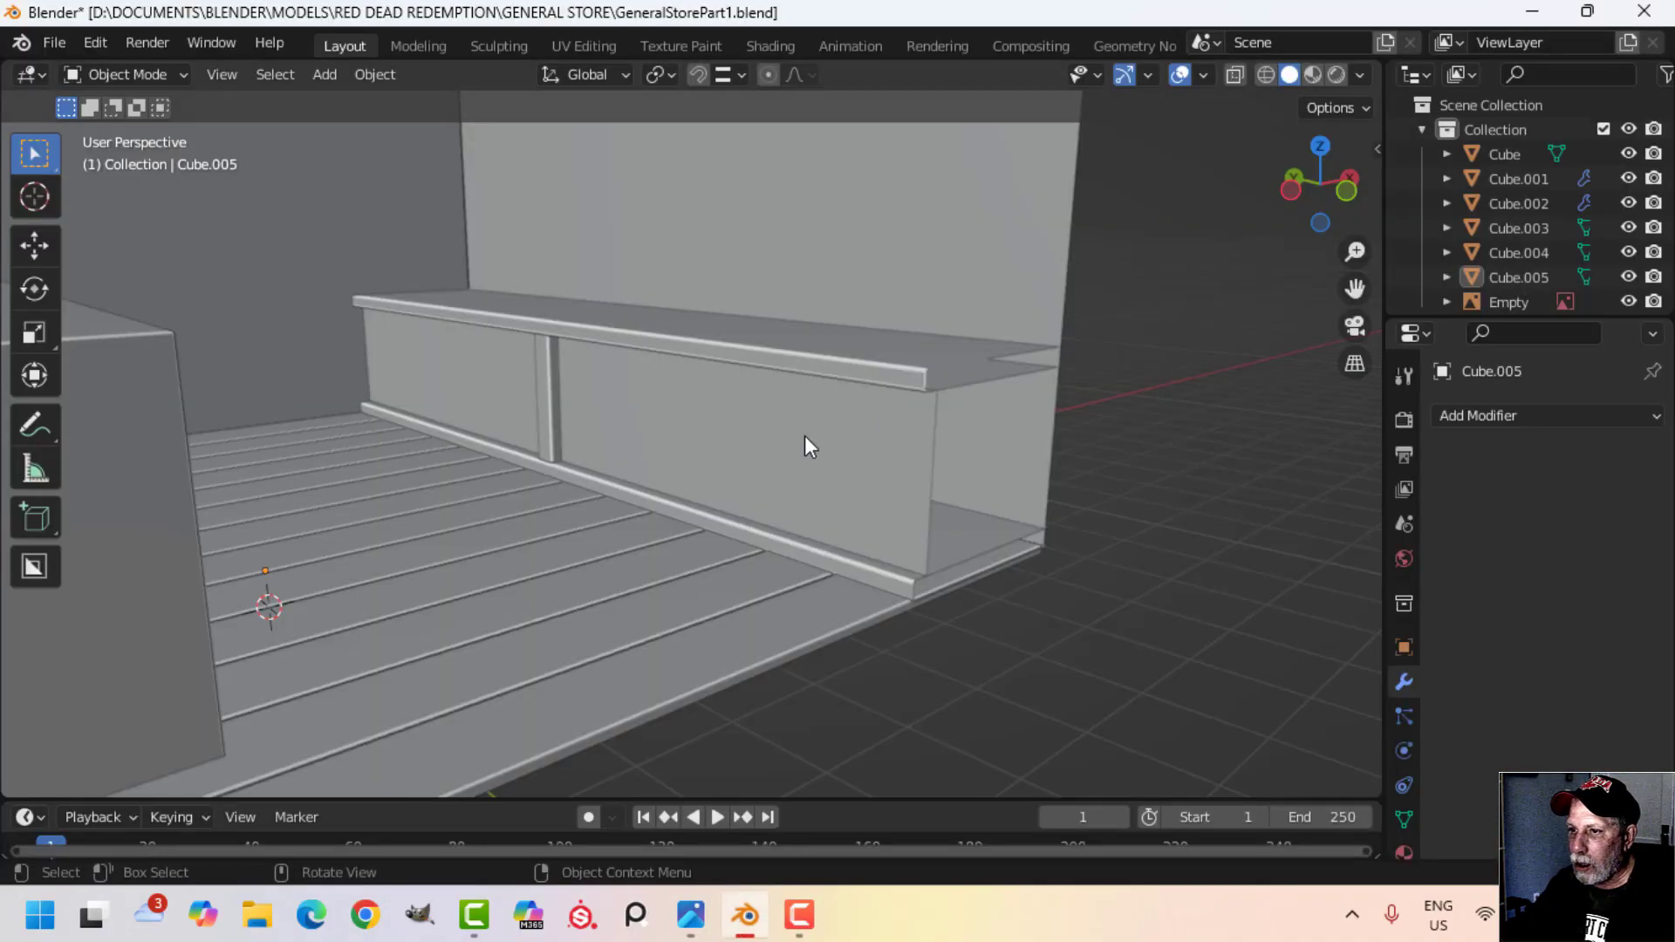
middle_drag(804, 436, 685, 471)
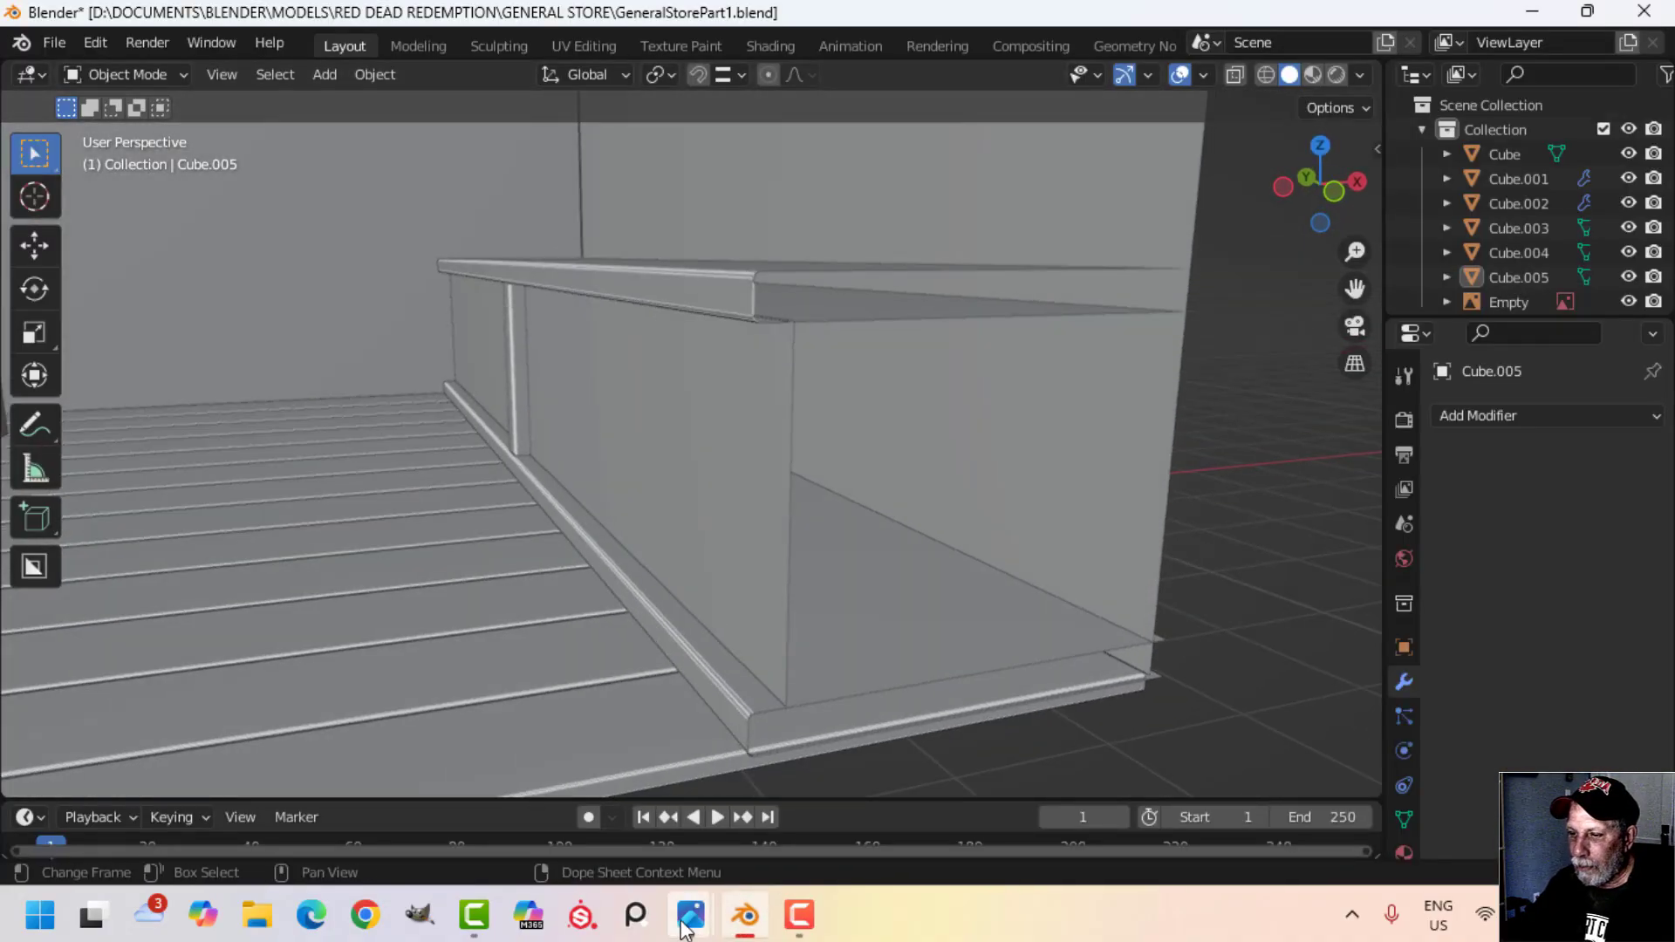
mouse_move(687, 920)
click(633, 790)
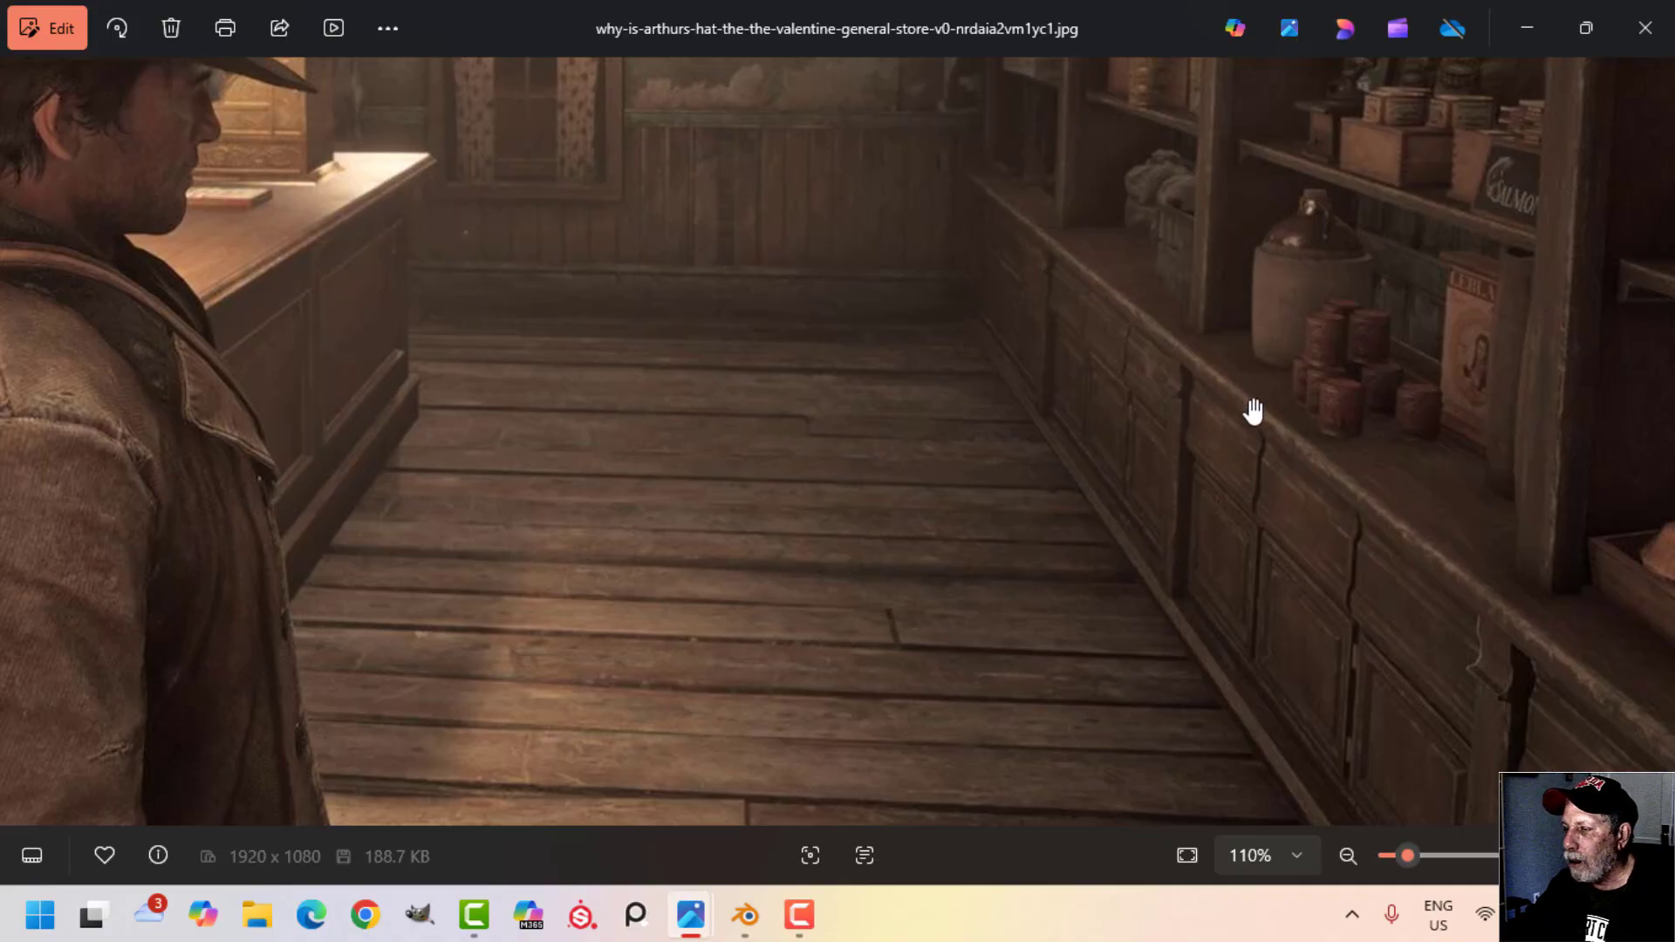
scroll(1253, 410, down, 3)
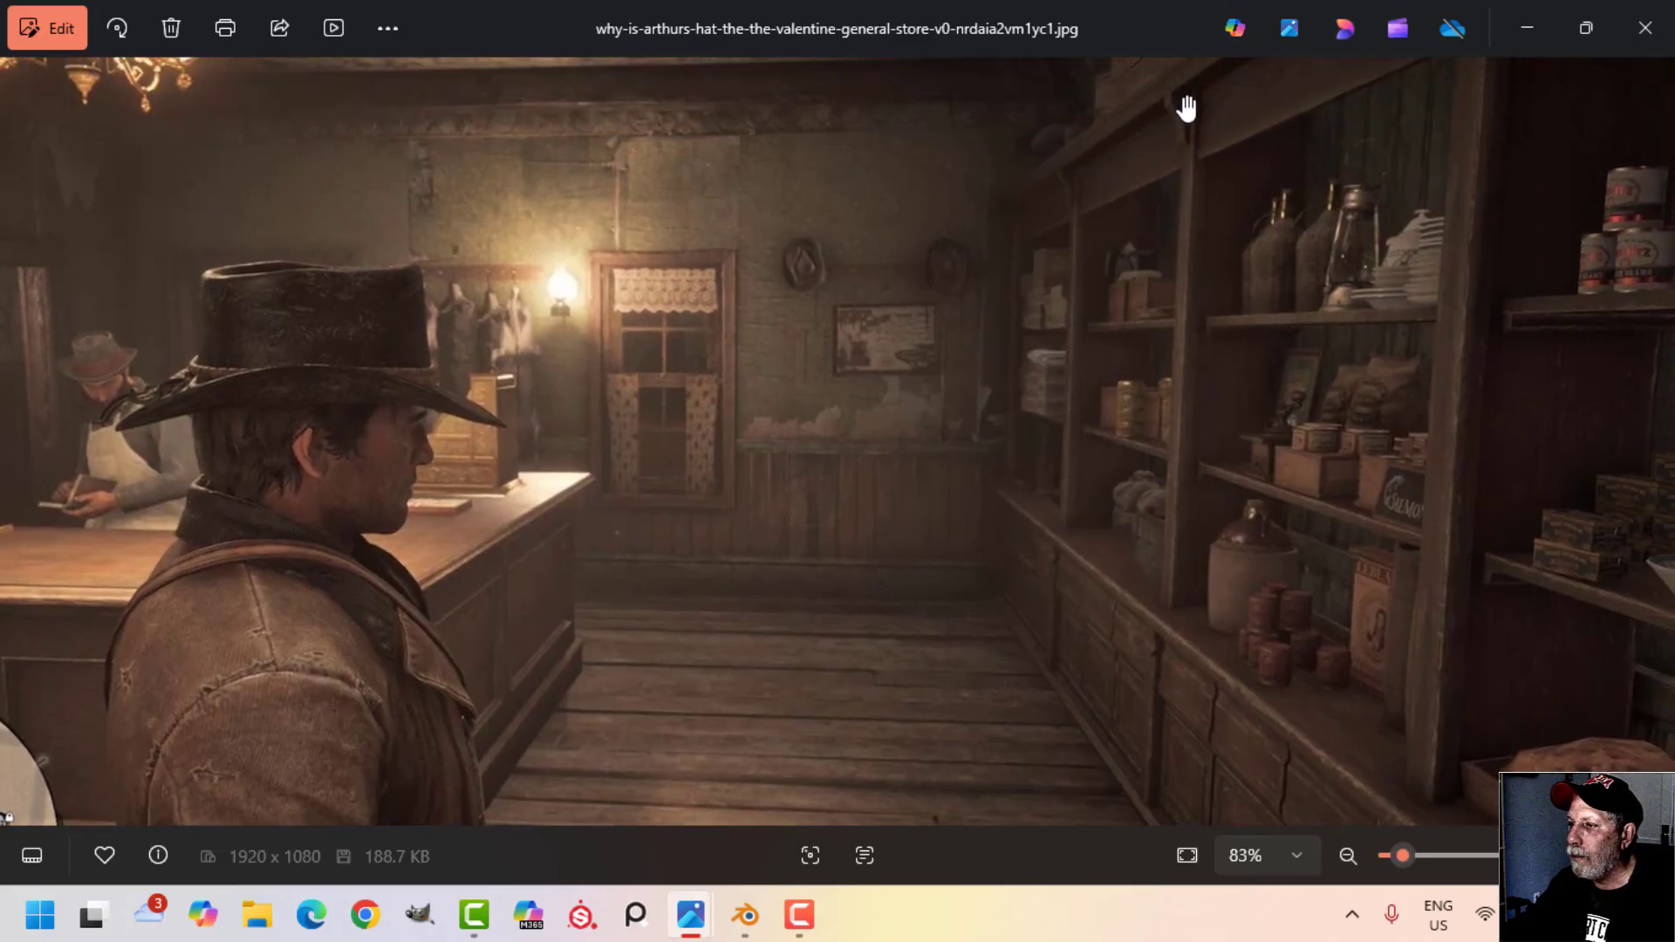
Step: Back in Blender, duplicate the divider post upward onto the cabinet top and shift the copy back along X
click(749, 915)
shift+middle_drag(550, 363, 799, 554)
click(626, 429)
key(Tab)
key(a)
key(shift+d)
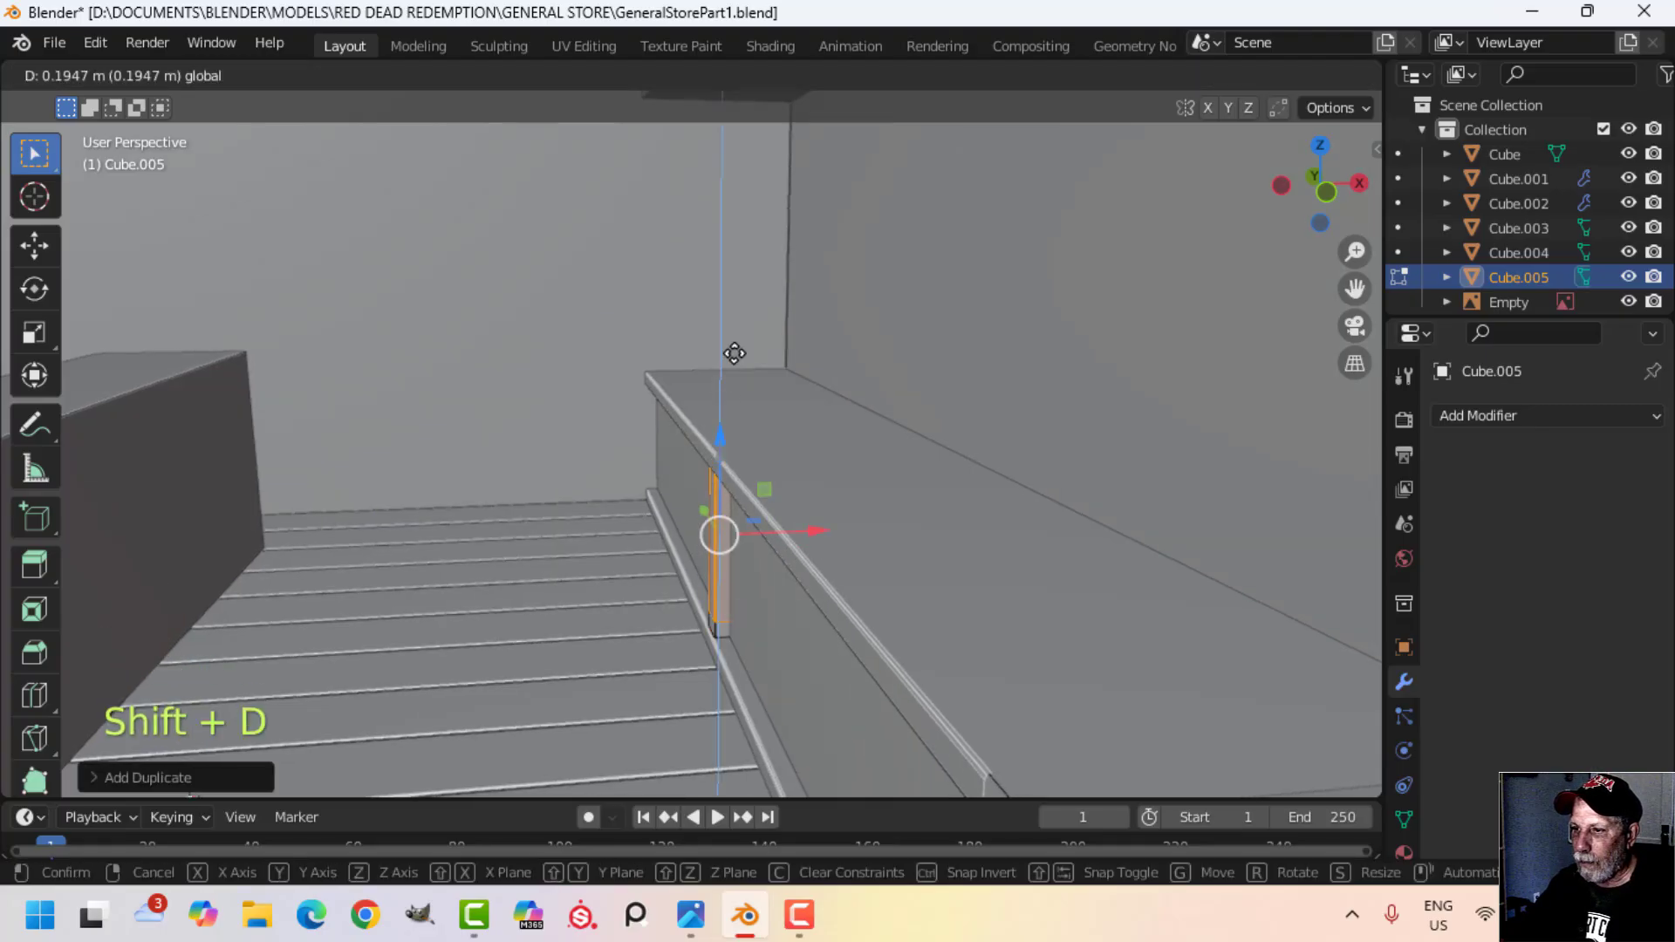
click(759, 262)
key(g)
key(x)
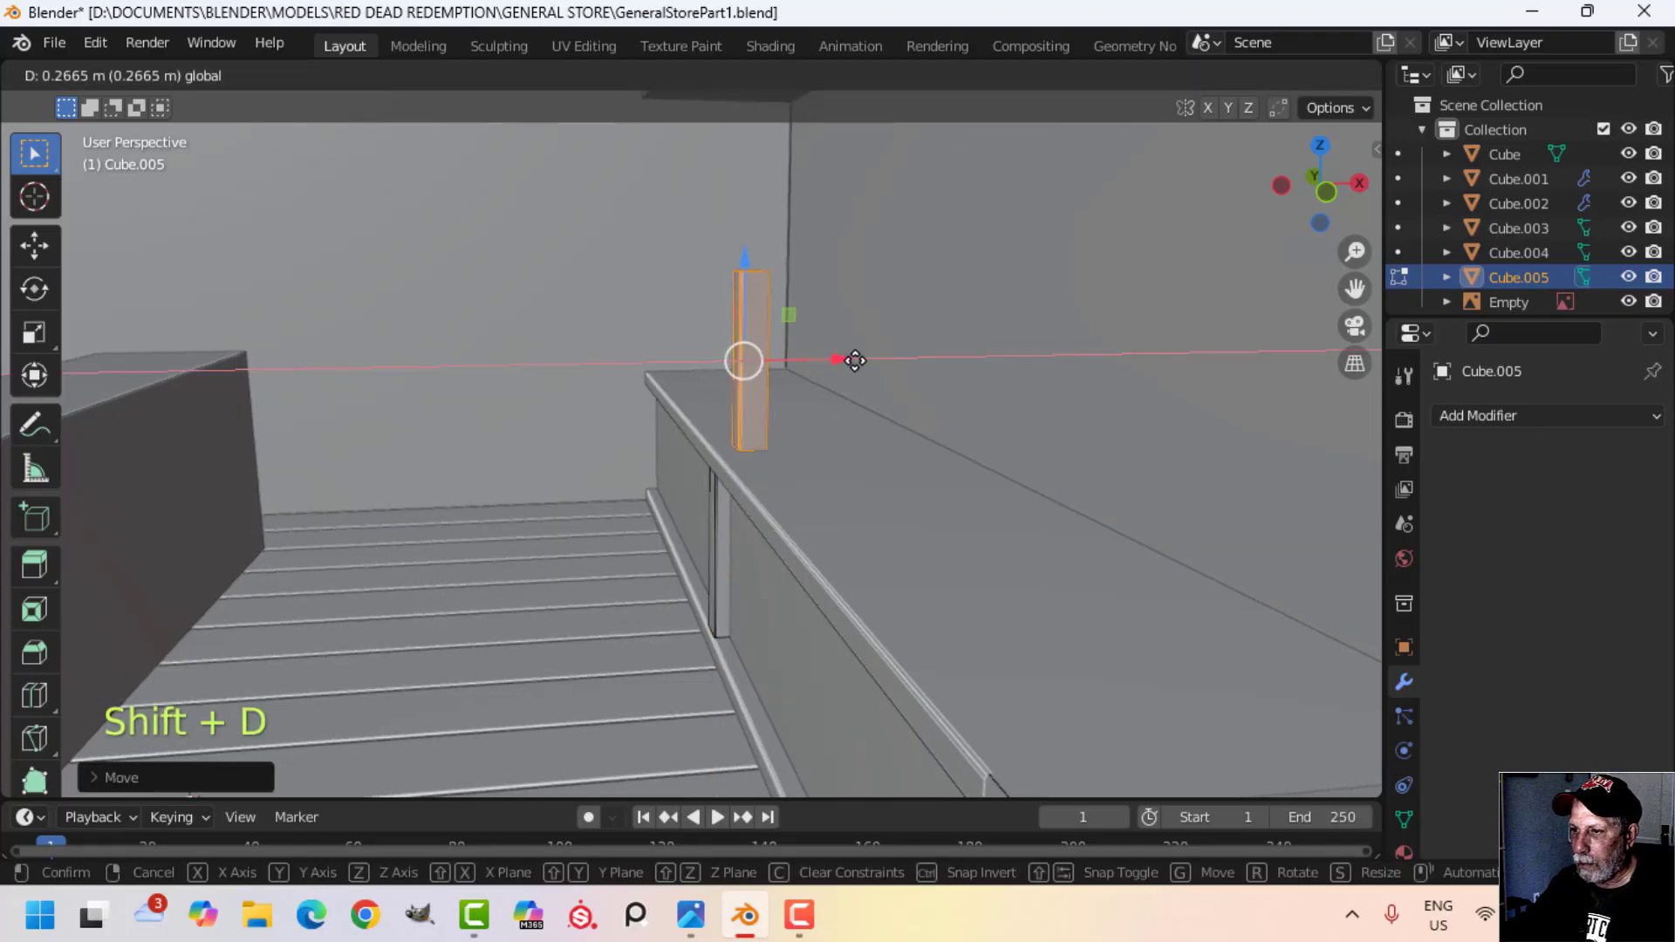
click(842, 359)
drag(753, 269, 752, 276)
Step: Raise the top edges of the duplicated post up to the underside of the upper shelf
middle_drag(753, 366, 902, 400)
shift+middle_drag(755, 428, 737, 506)
scroll(736, 507, up, 2)
key(alt+a)
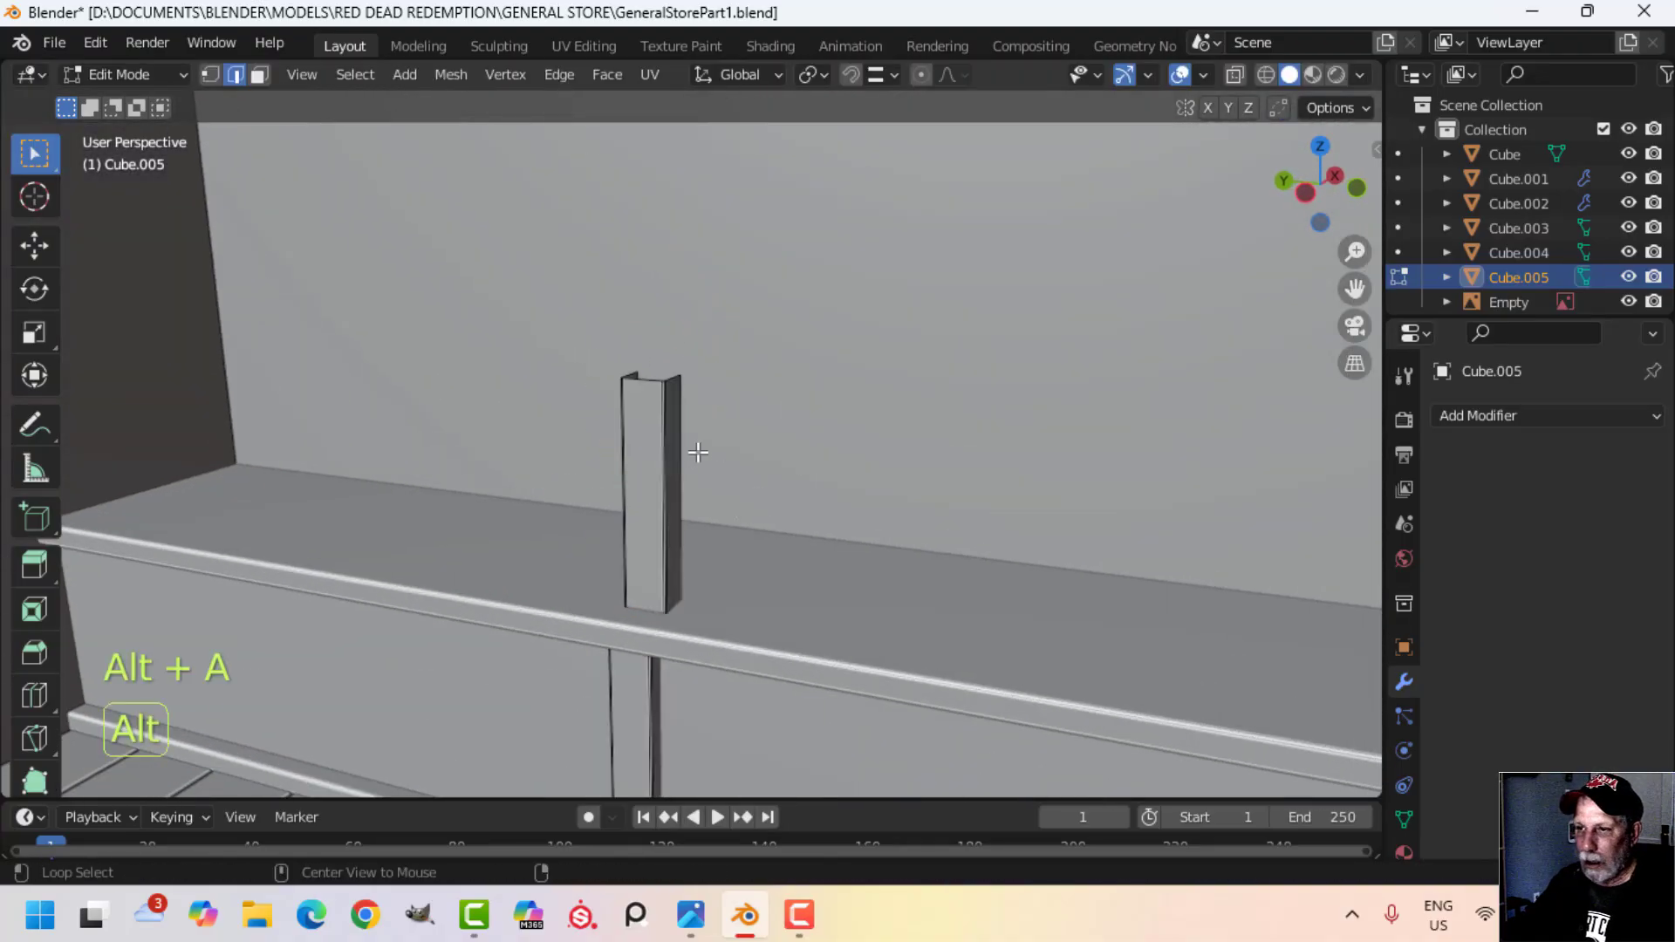
alt+shift+click(638, 391)
middle_drag(643, 375, 703, 486)
drag(703, 388, 727, 171)
key(Tab)
Step: Move the lower divider and the shelf post together along Y to the open end of the cabinet
middle_drag(759, 419, 717, 443)
key(alt+a)
click(714, 521)
middle_drag(714, 521, 661, 579)
key(alt+a)
scroll(747, 582, up, 3)
click(552, 506)
scroll(705, 527, down, 3)
scroll(646, 602, up, 2)
key(Tab)
key(a)
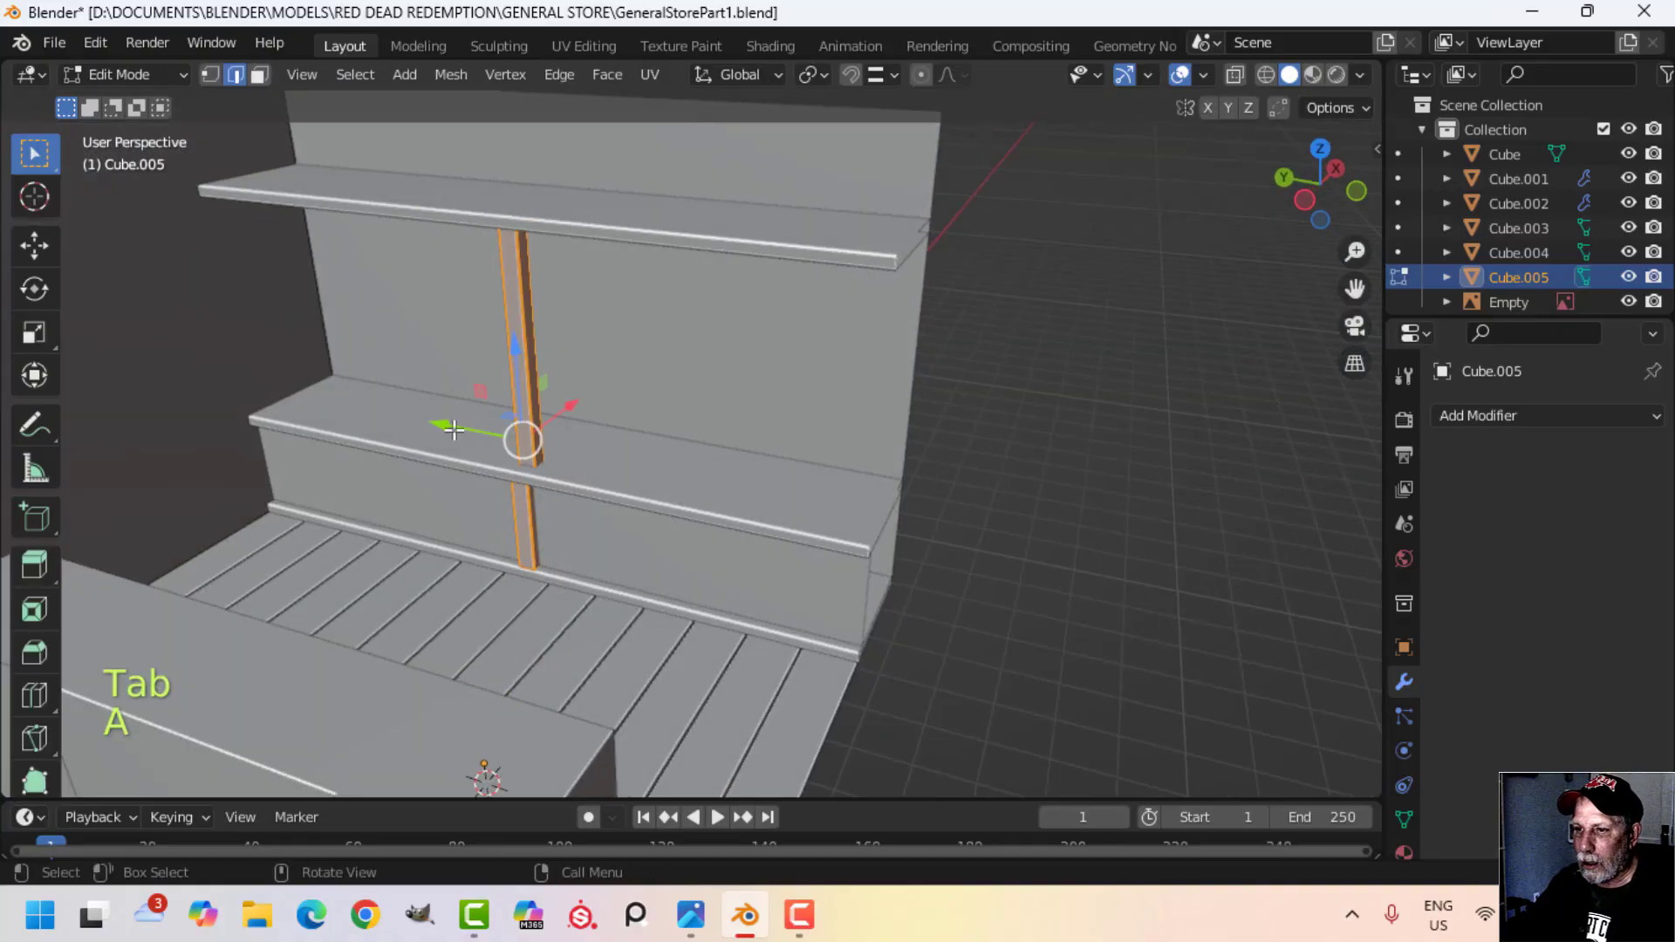
key(g)
key(y)
click(748, 479)
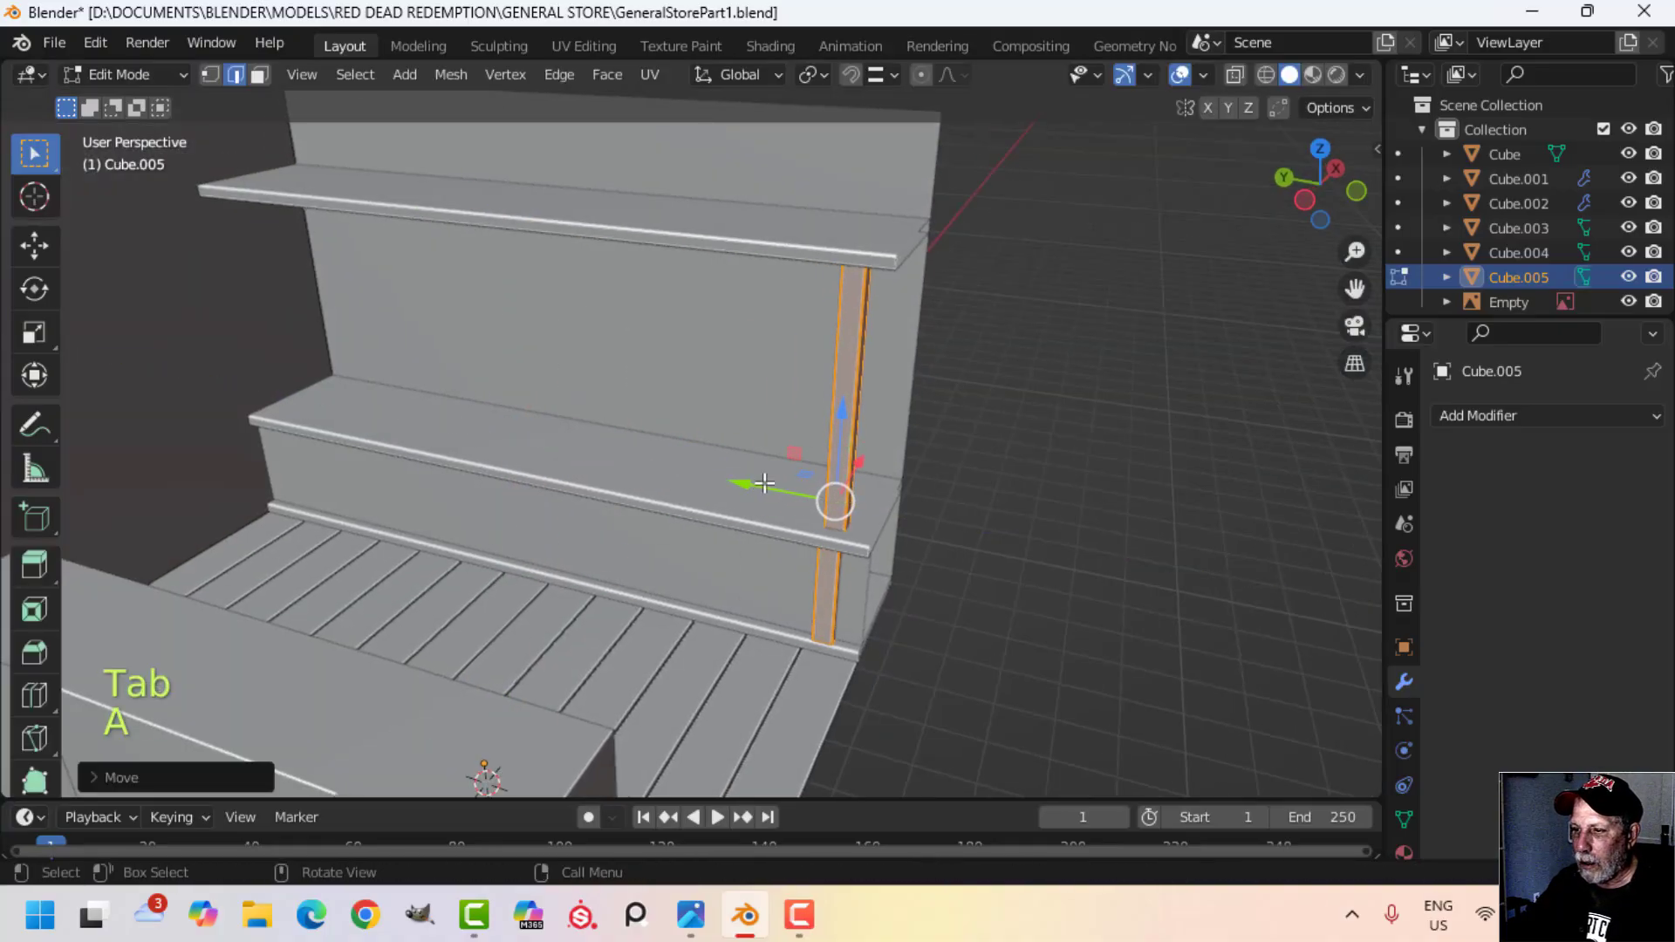
key(Tab)
middle_drag(747, 479, 779, 619)
key(alt+a)
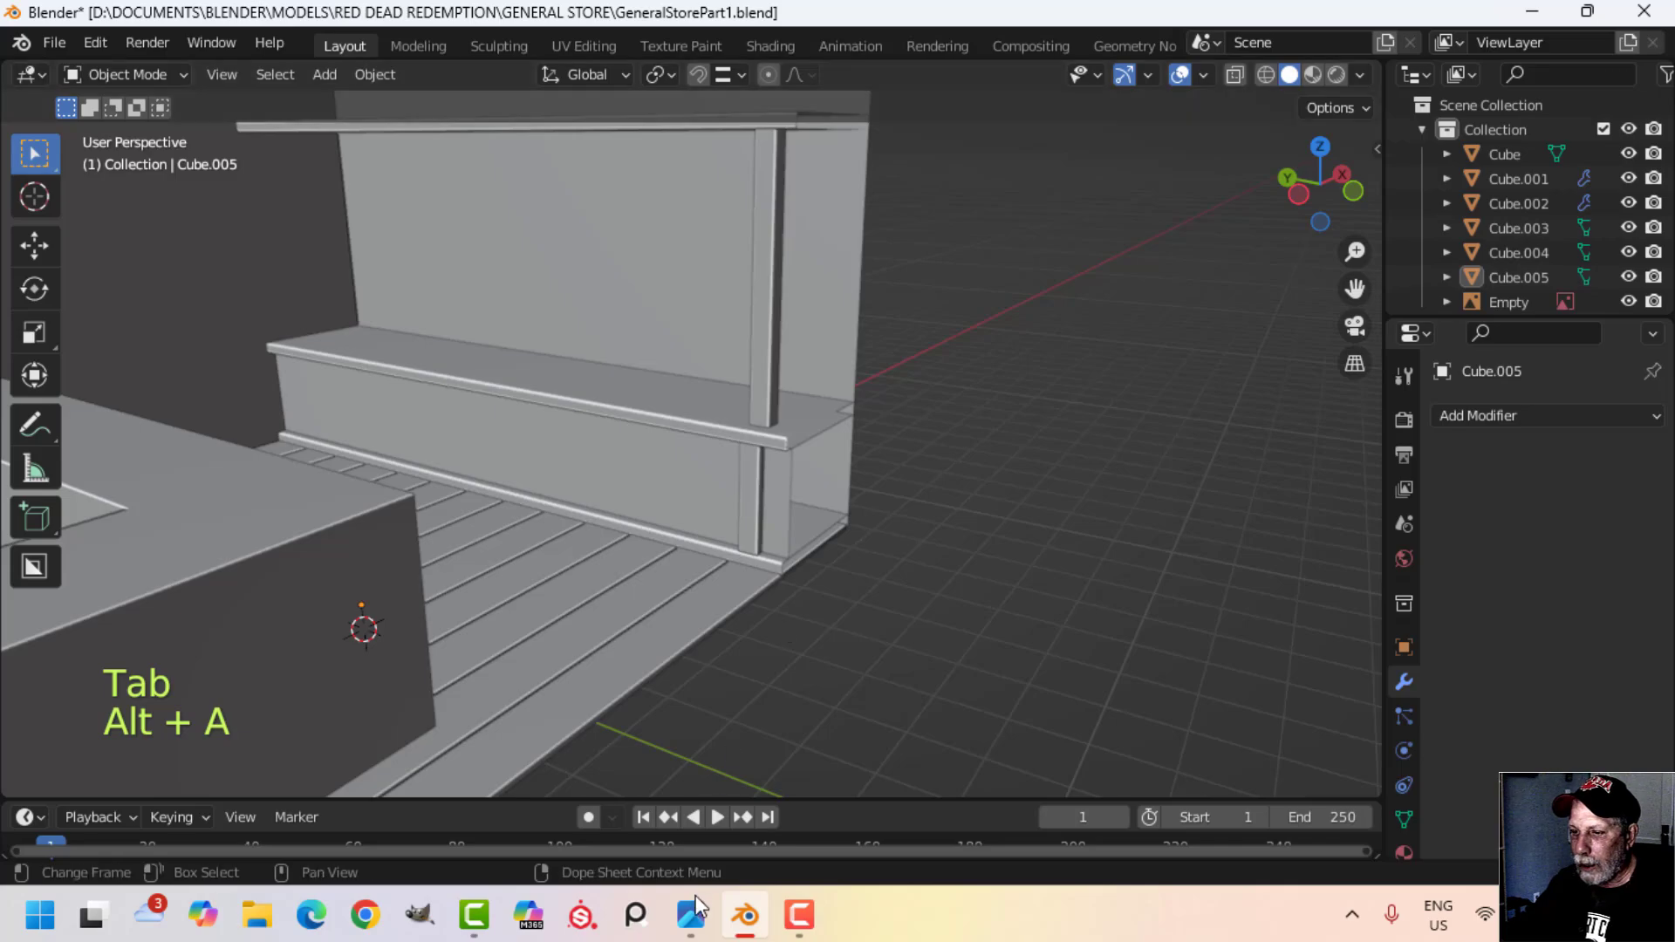
Step: Examine the reference photo for the spacing and alignment of the shelf posts along the right wall
mouse_move(698, 908)
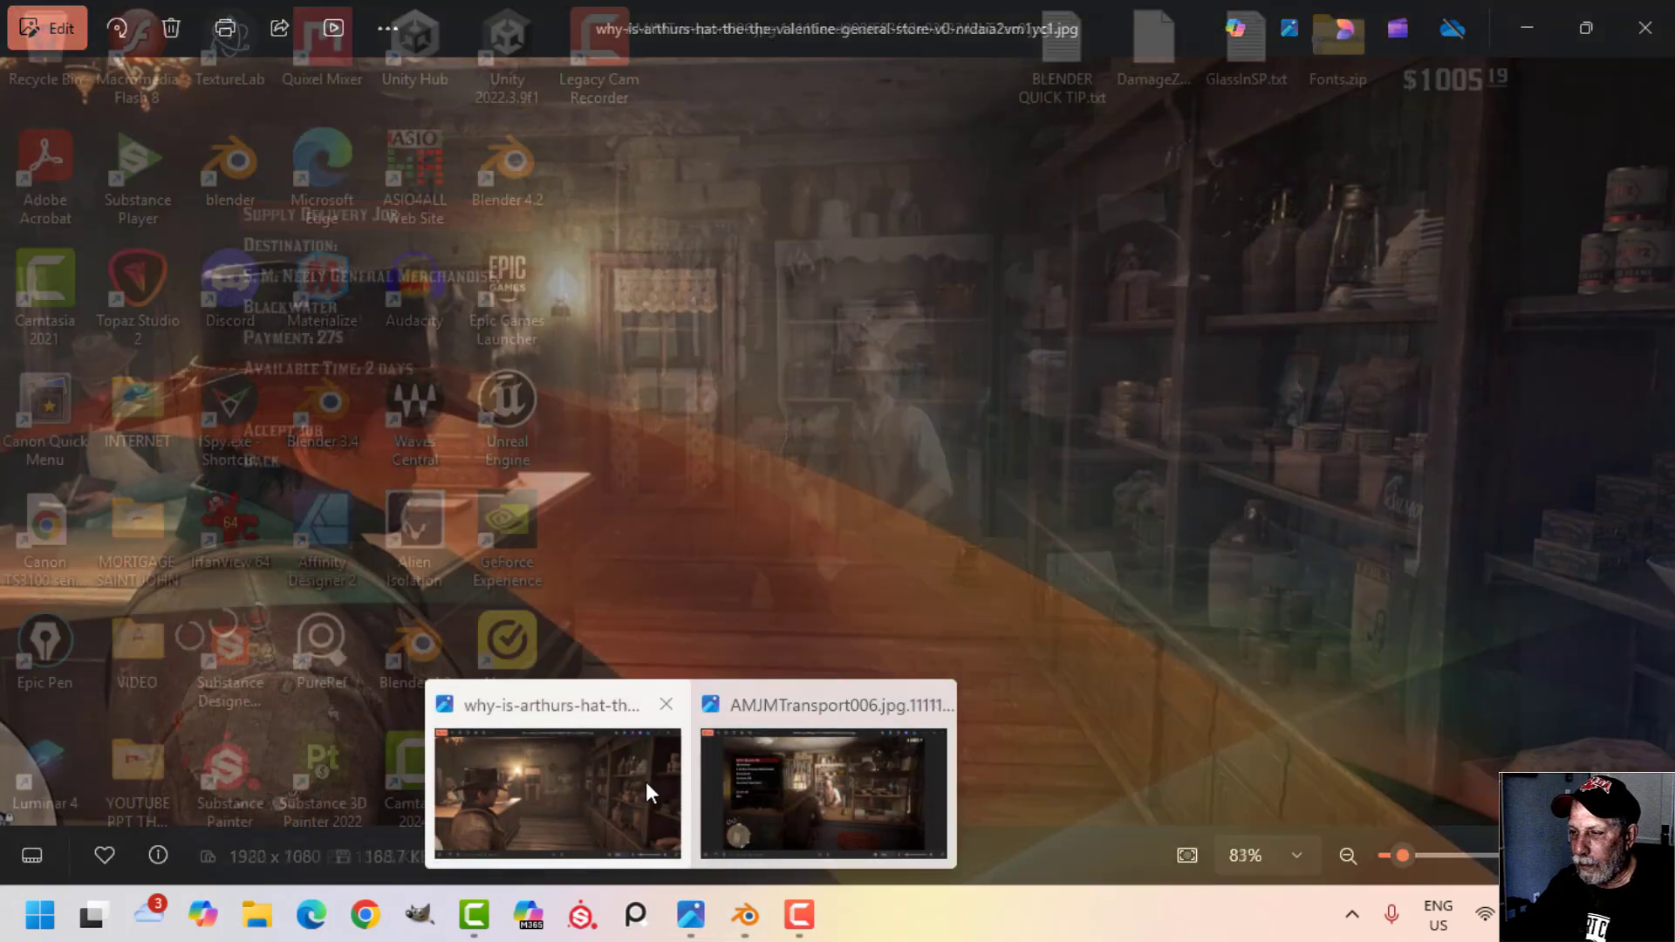
click(646, 782)
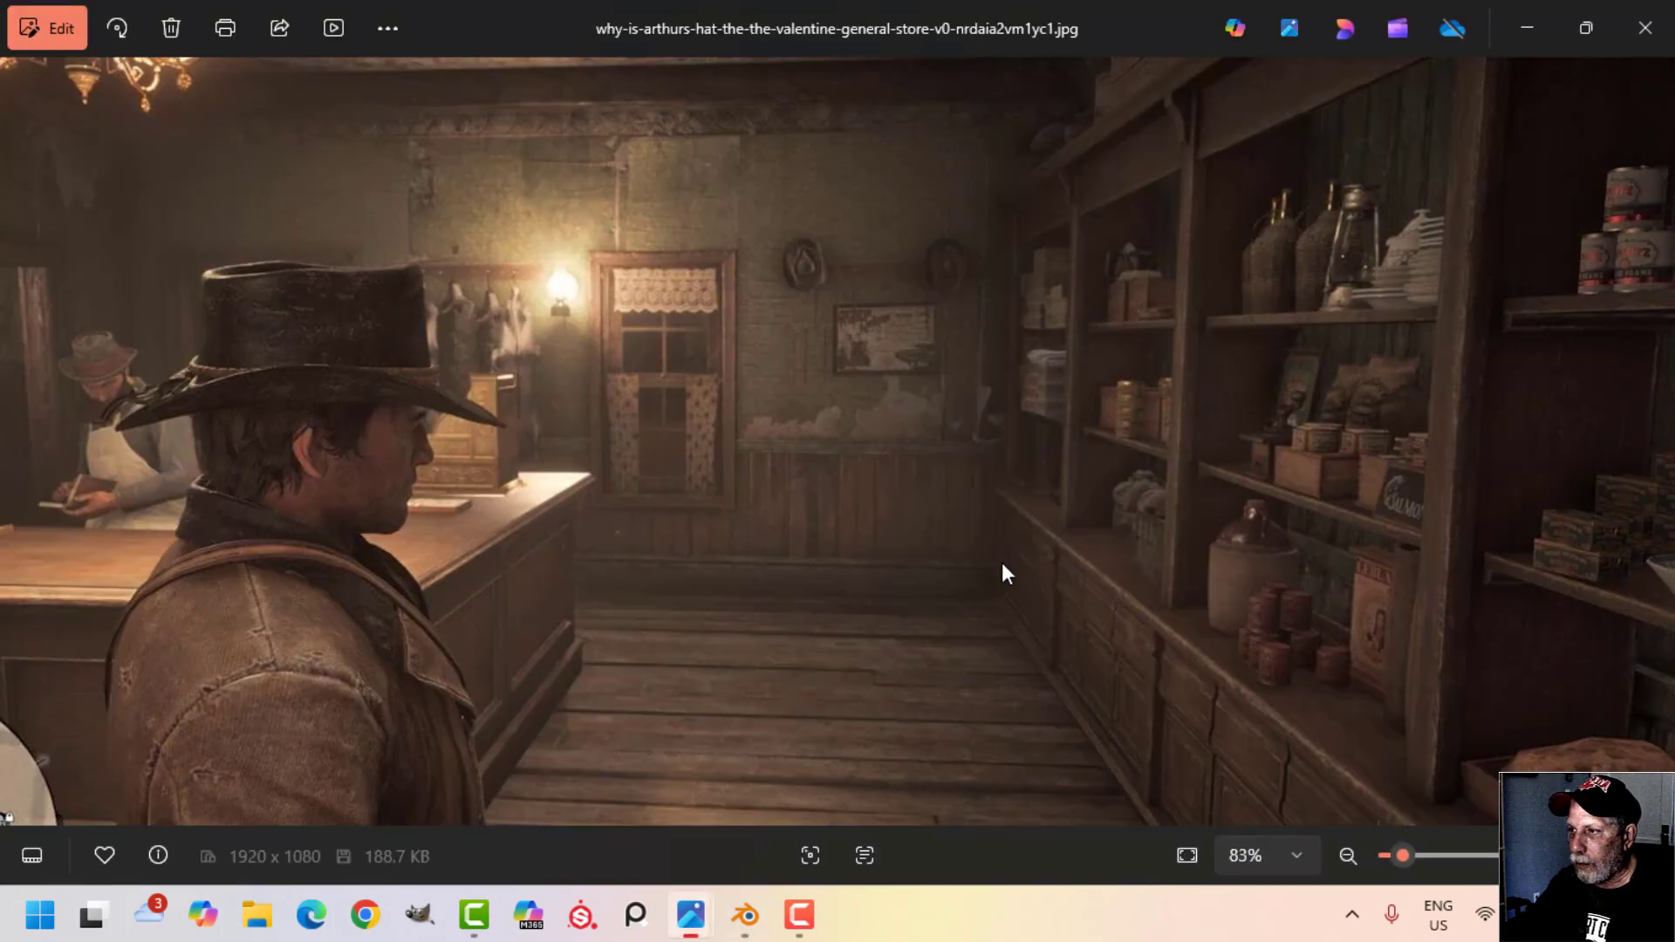
scroll(1217, 216, up, 2)
drag(1220, 206, 1112, 355)
scroll(1140, 399, down, 2)
drag(1215, 497, 1095, 445)
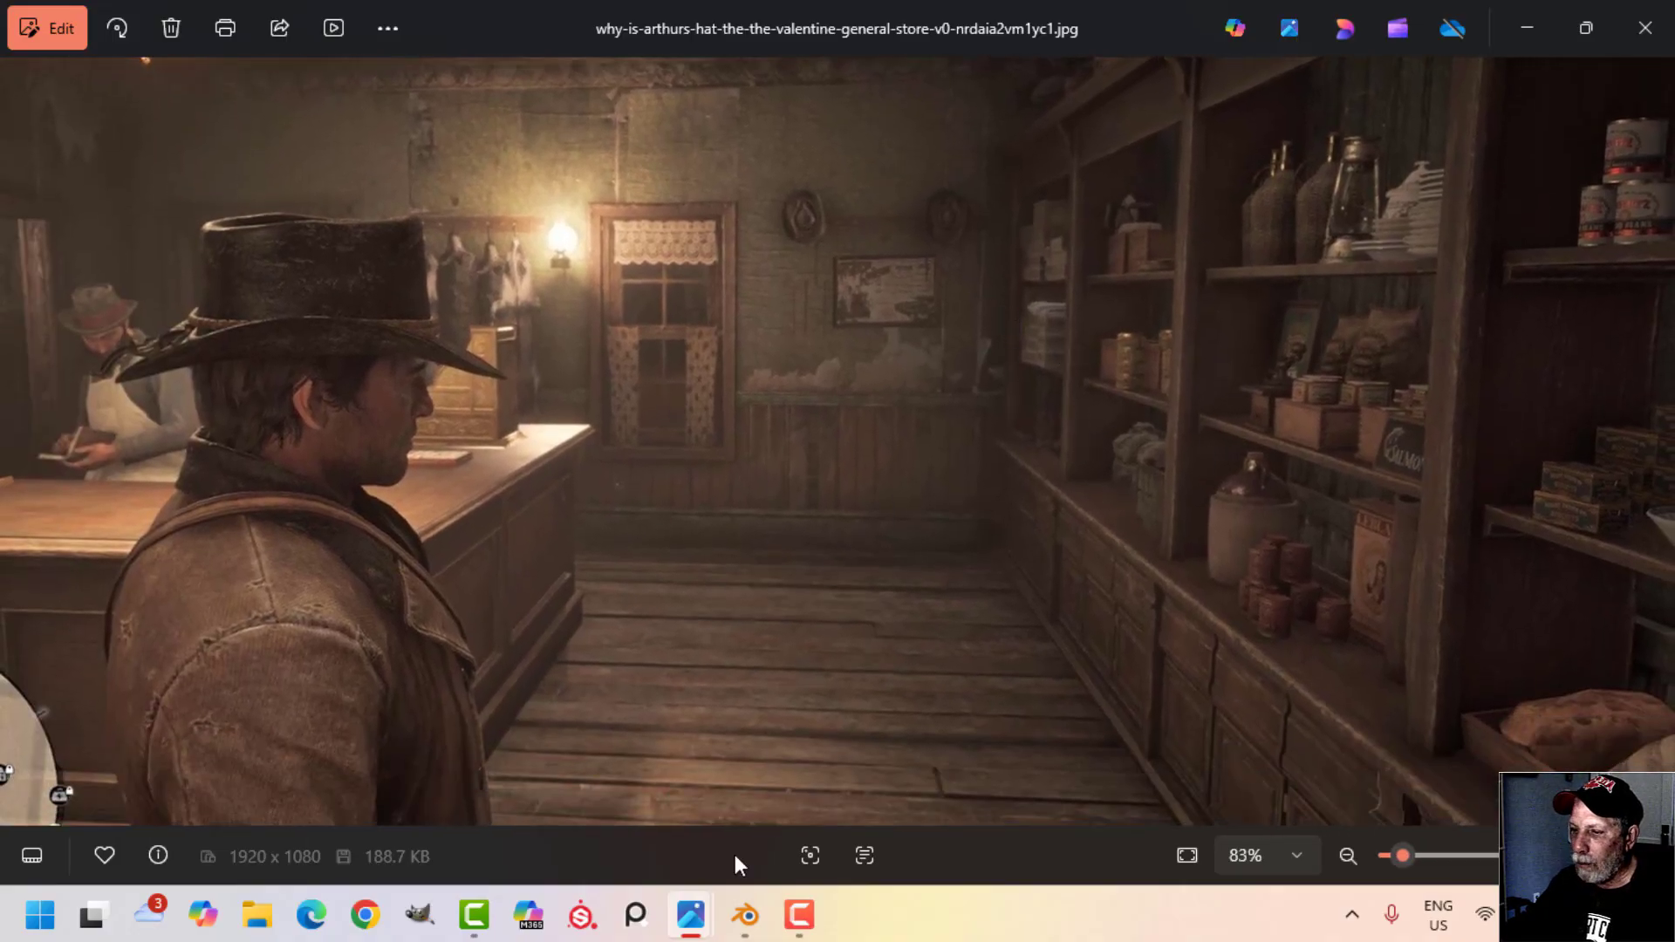
Step: Back in Blender, add an Array modifier to the divider and shelf post, setting relative offset factors X to 0 and Y to 3.2
click(750, 914)
shift+middle_drag(810, 585, 752, 363)
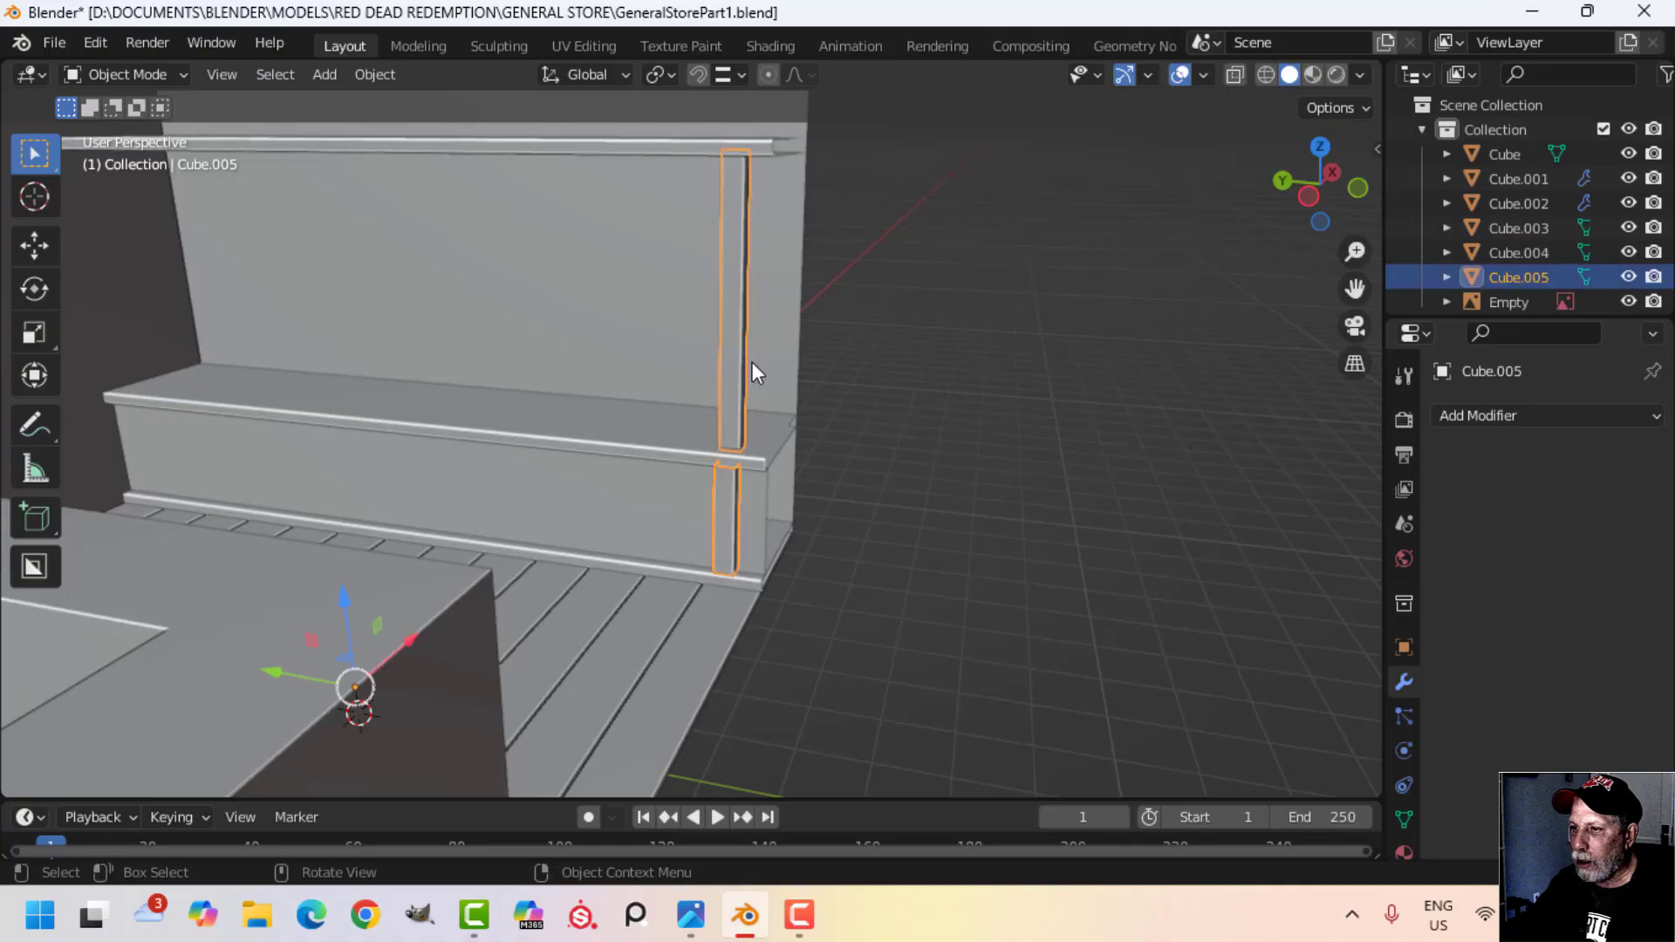
click(1441, 415)
click(1212, 484)
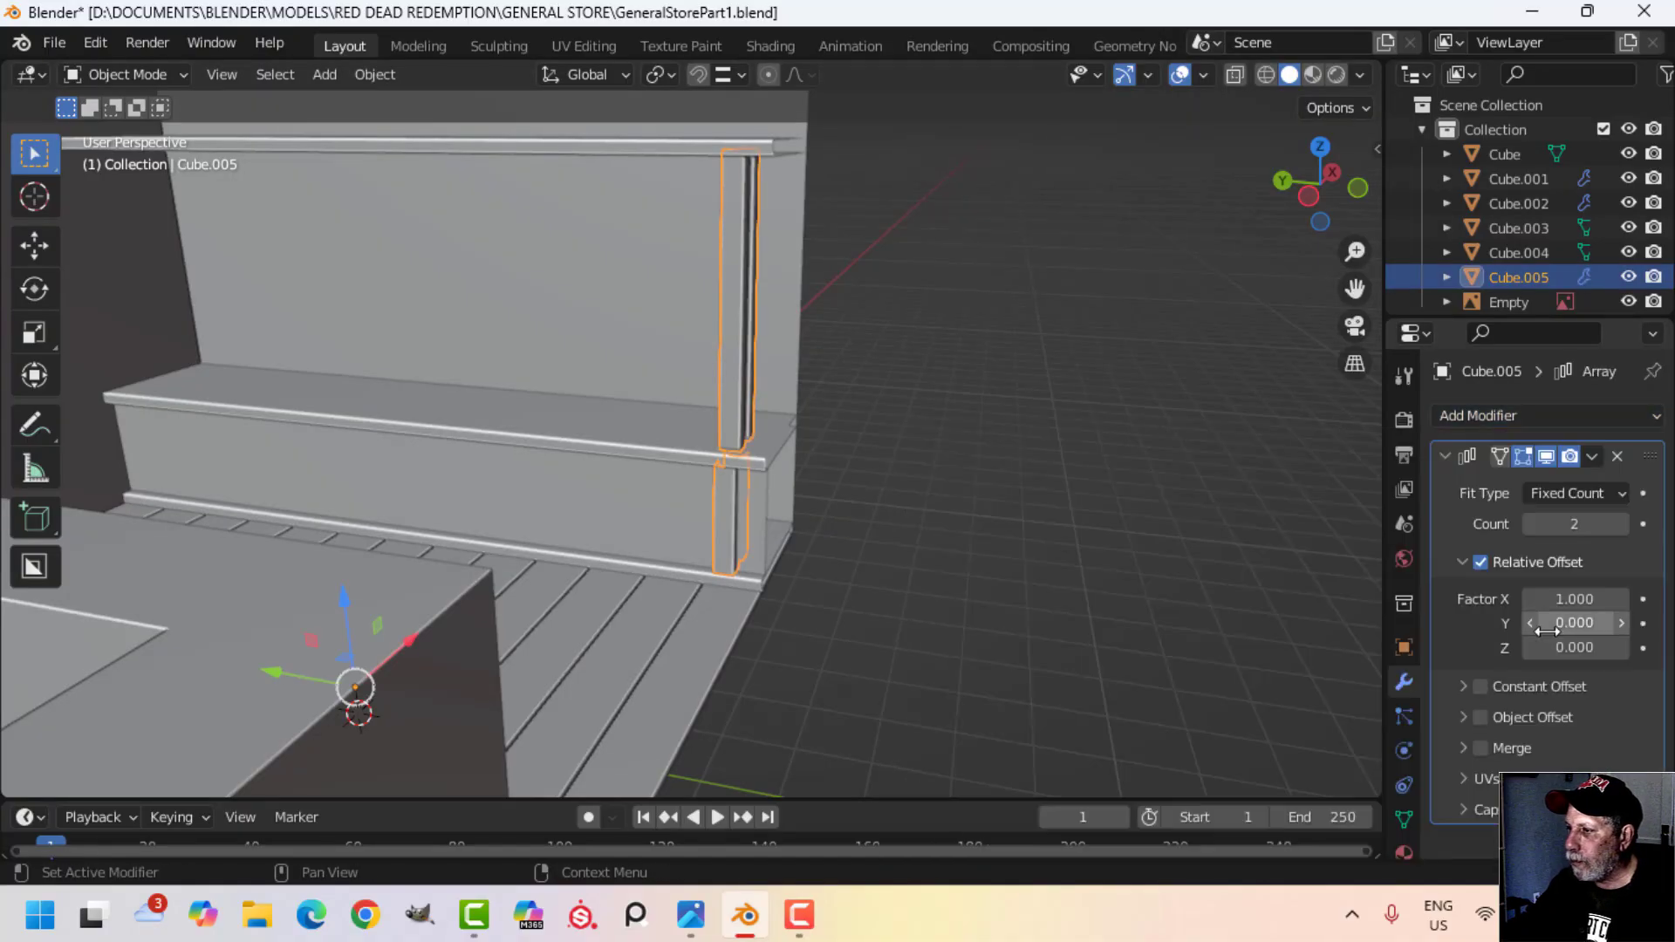
drag(1575, 623, 1622, 623)
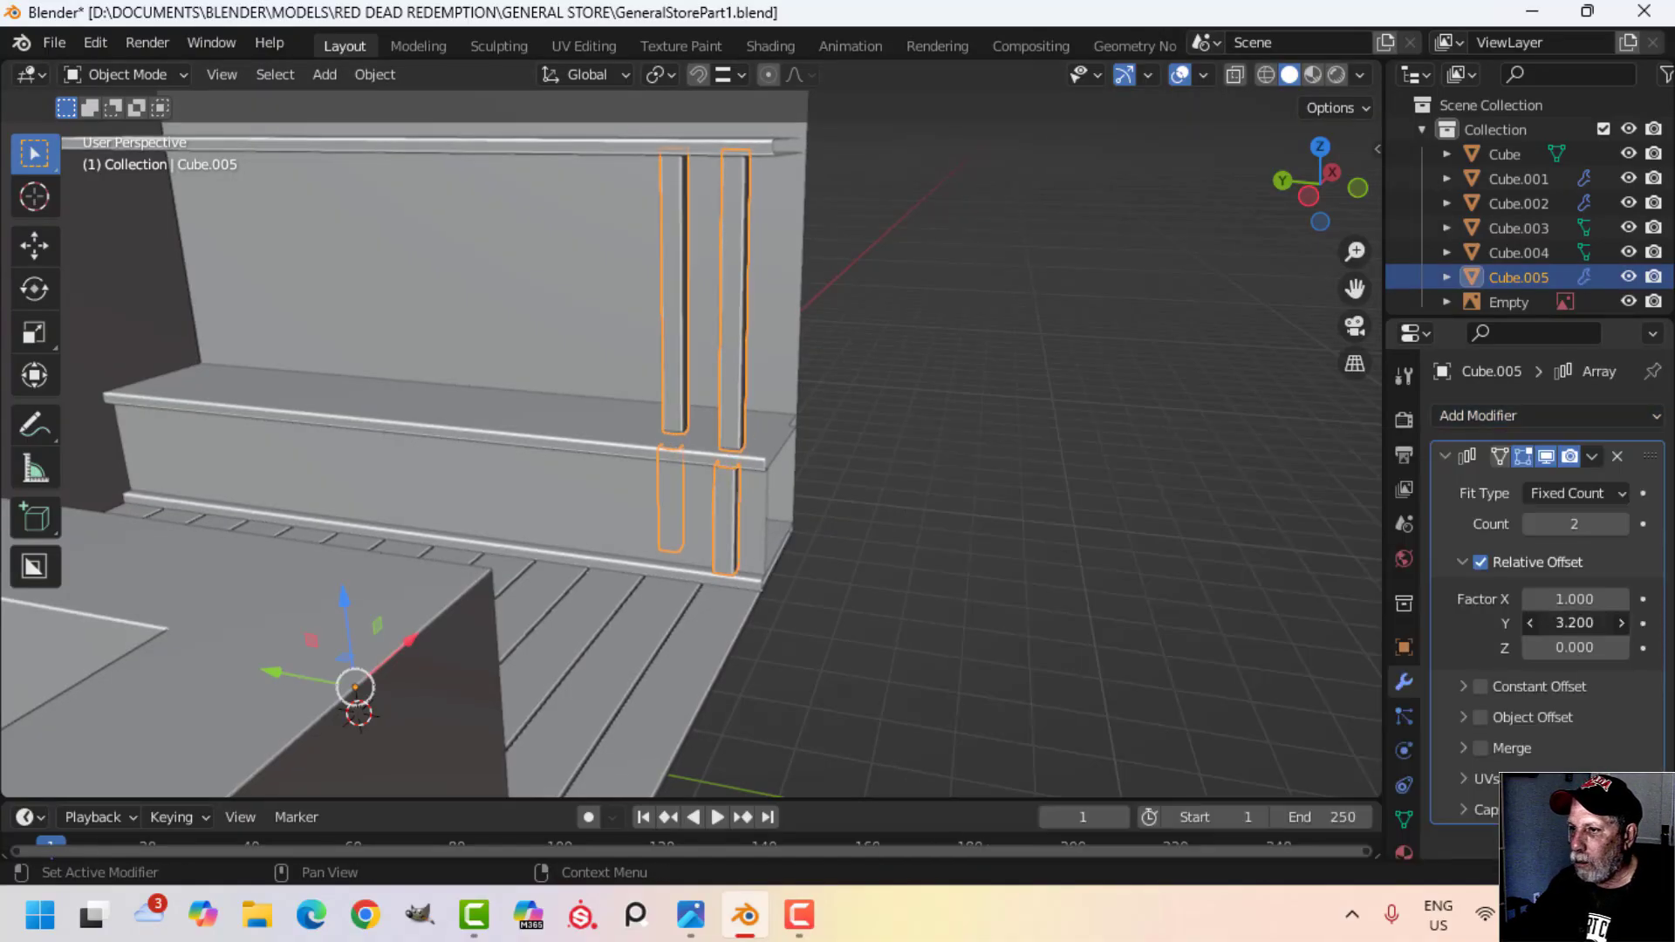
click(1574, 602)
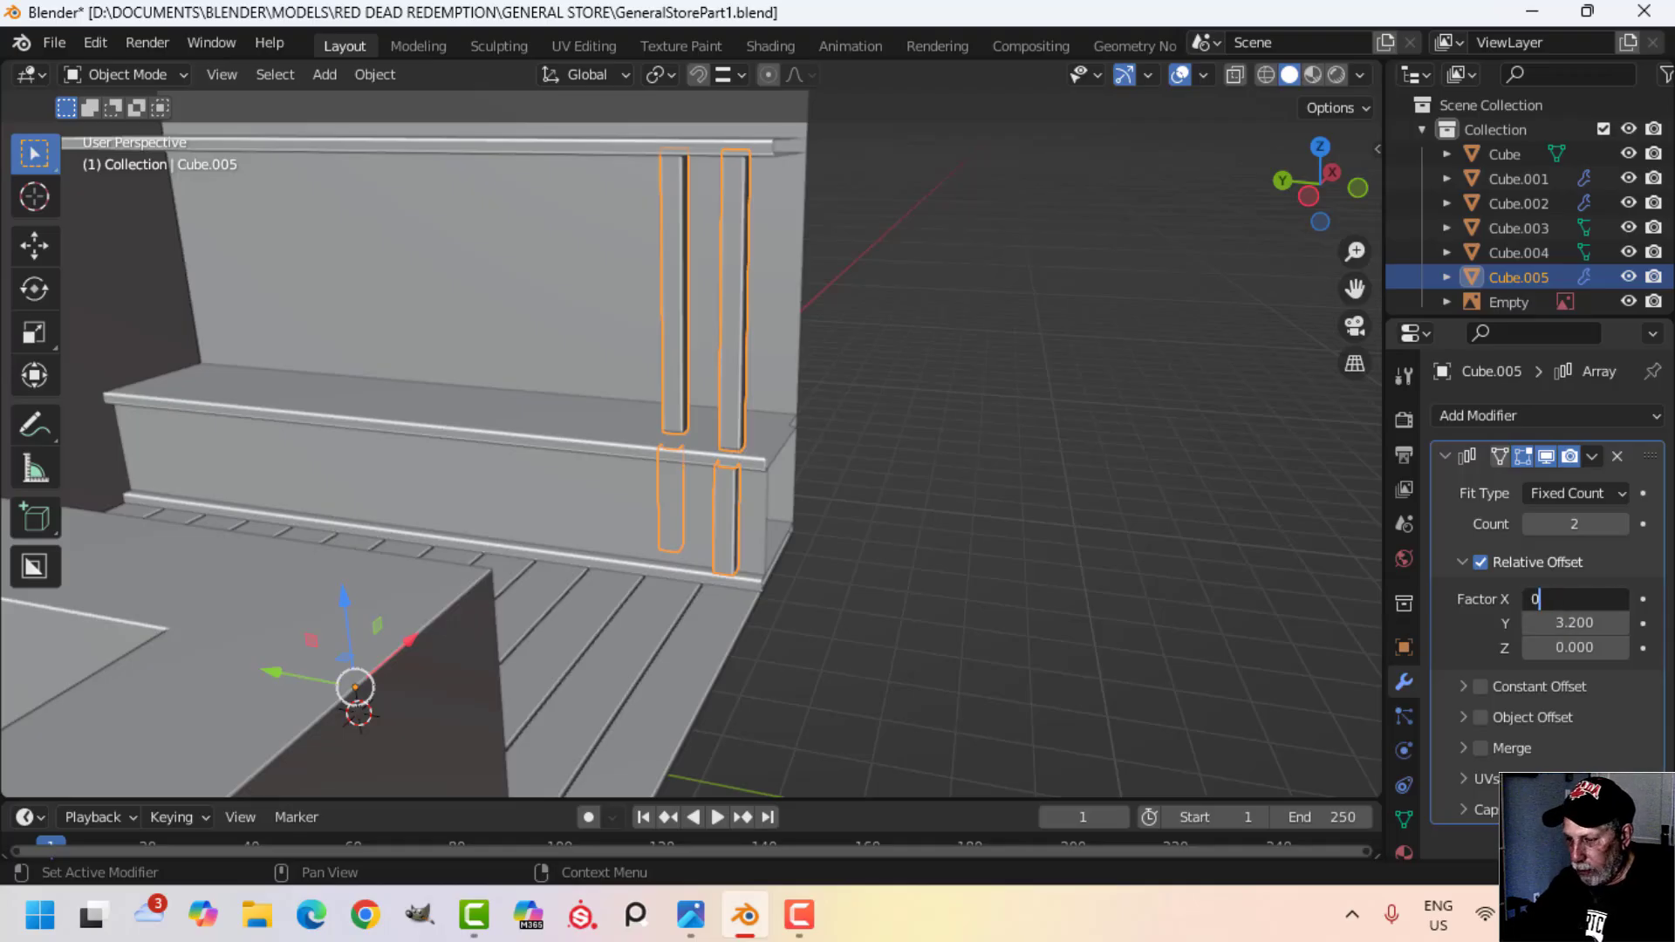
text(0)
key(Return)
Step: Set the array count to 4 and the relative Y factor to 11.220 to spread the posts along the cabinet
drag(1614, 524, 1635, 524)
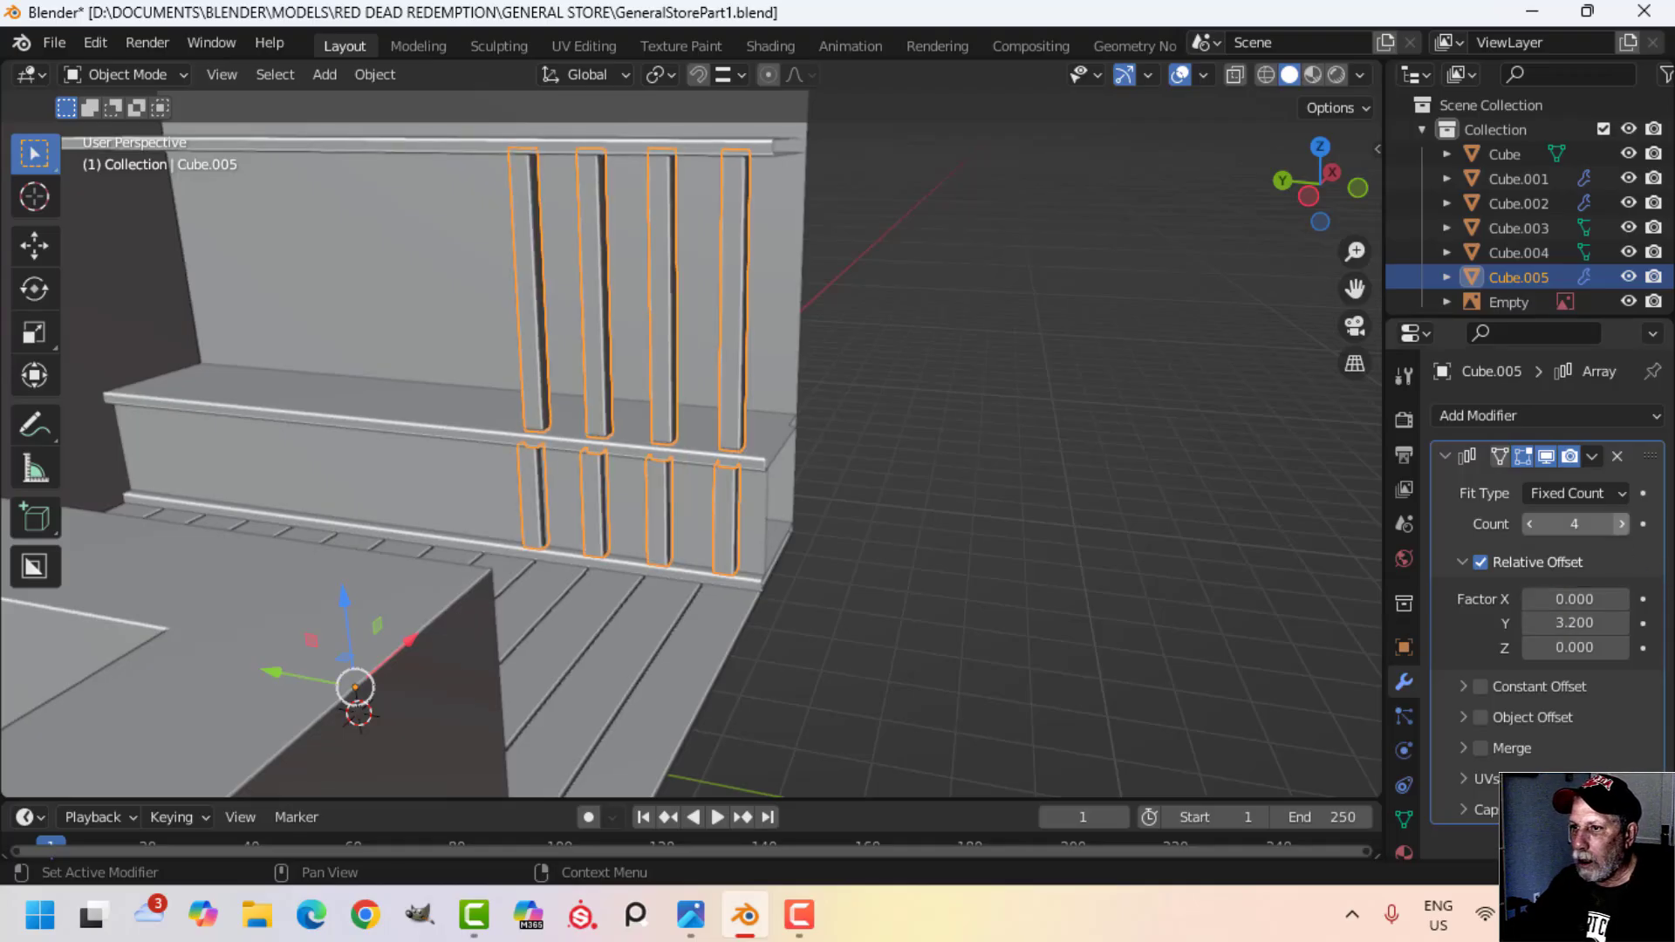
shift+drag(1574, 623, 1671, 623)
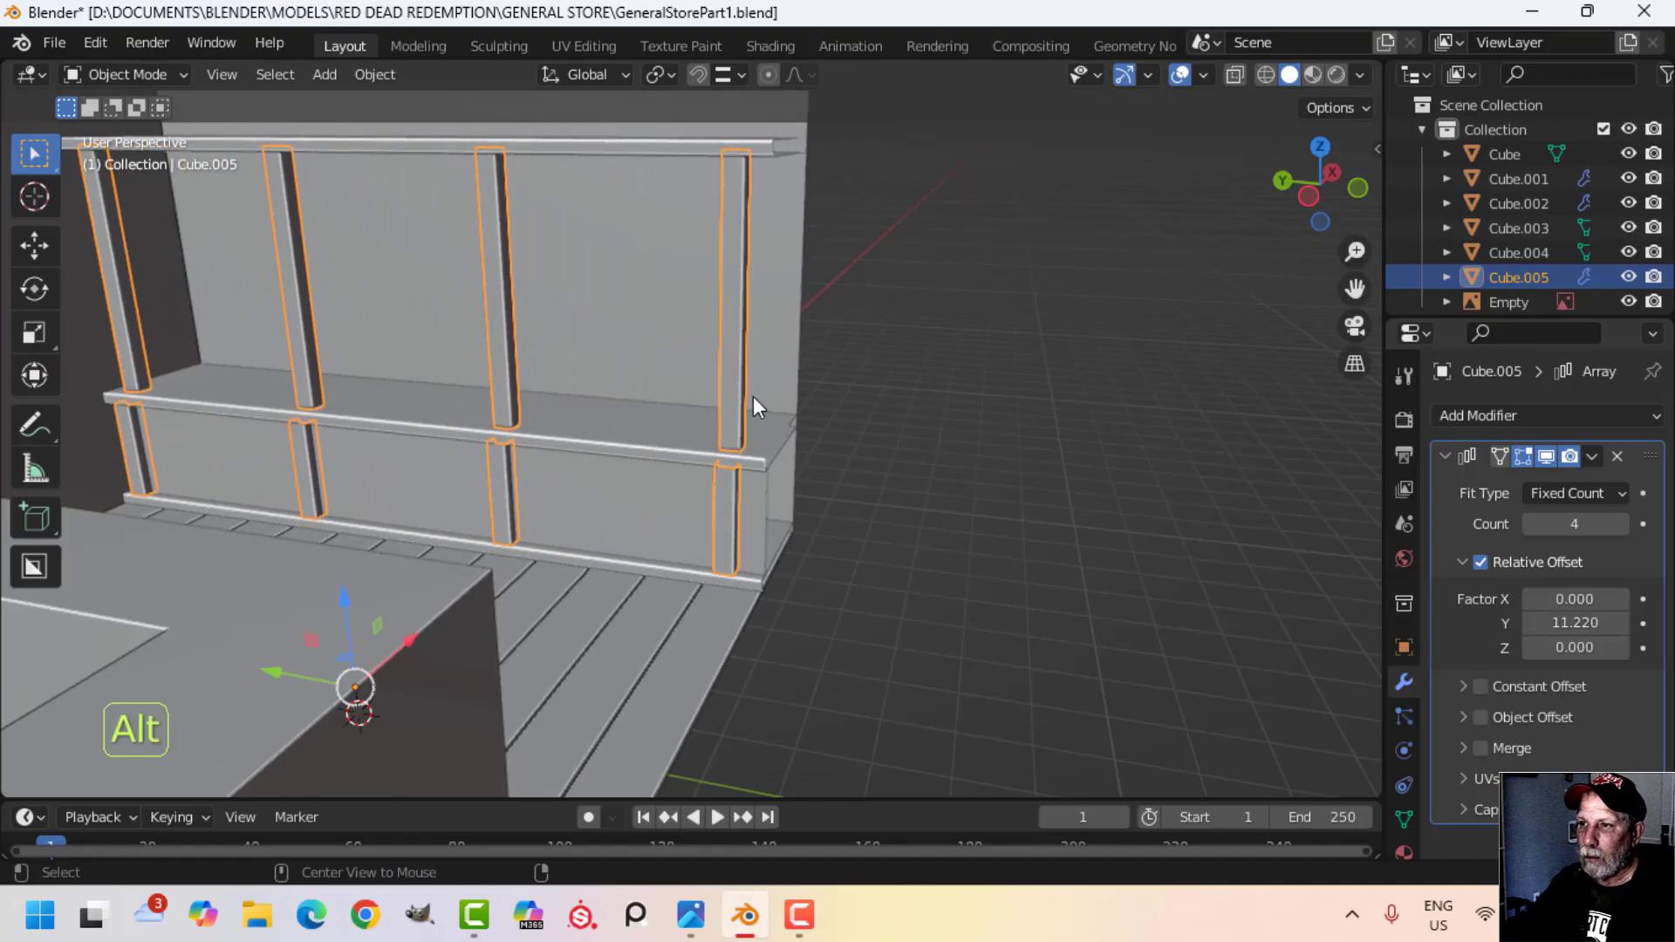
key(alt+a)
shift+middle_drag(750, 323, 1023, 258)
Step: With the face orientation overlay temporarily shown, correct the normals of the posts and dividers so that they face outward
click(1203, 76)
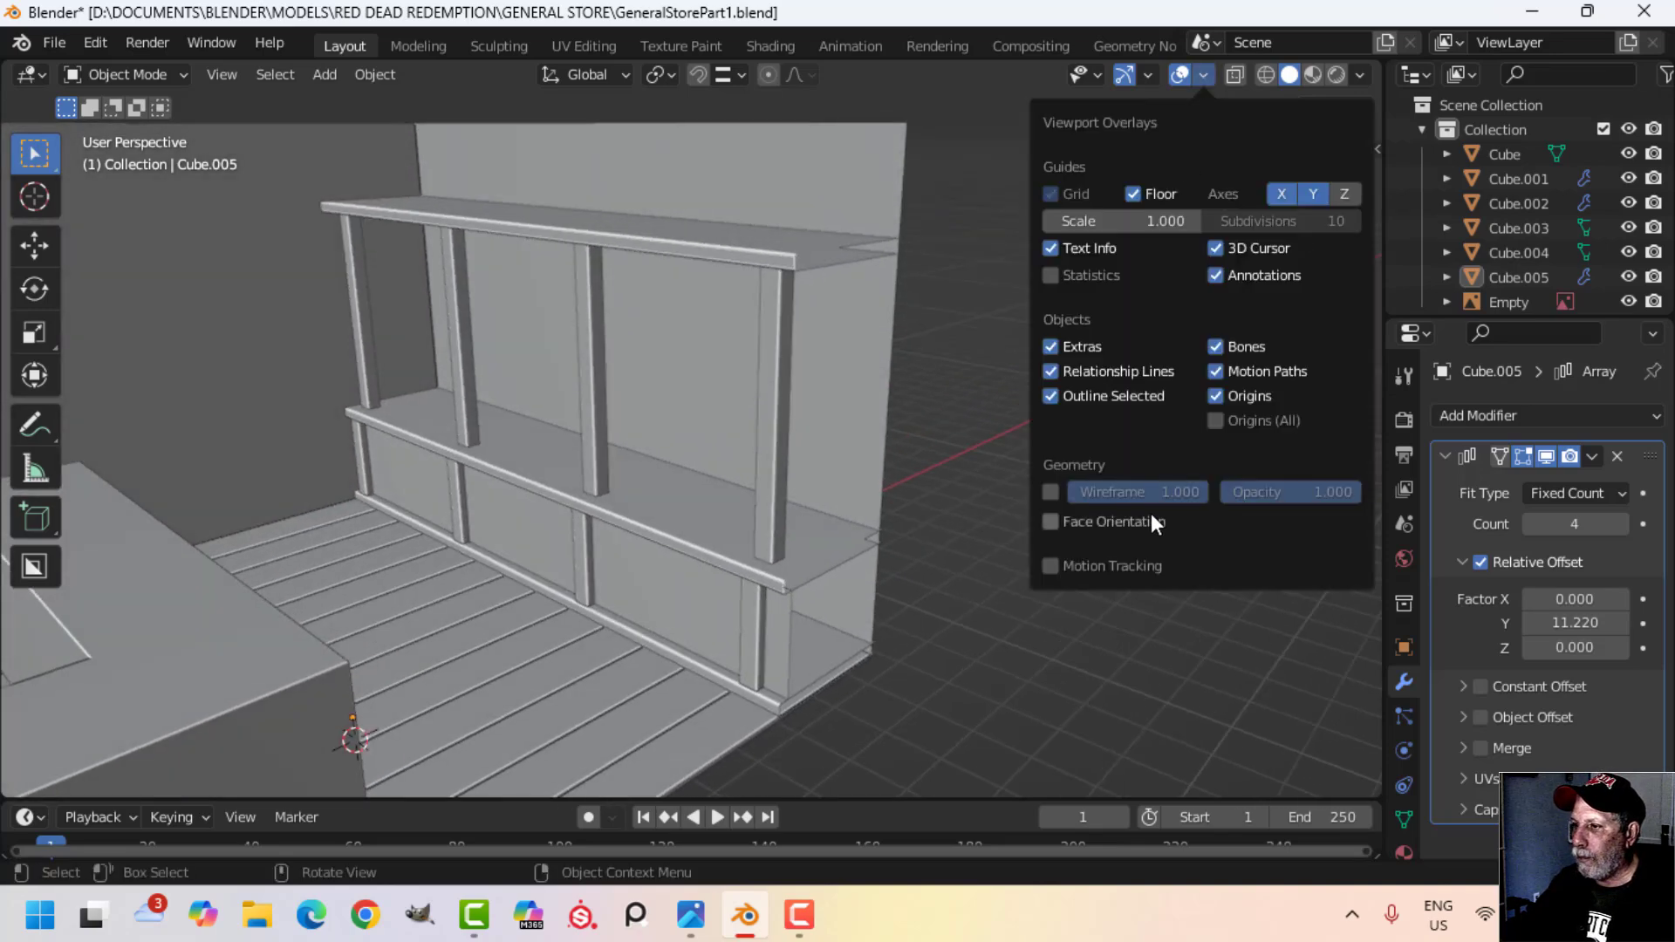
click(1050, 522)
key(Tab)
key(a)
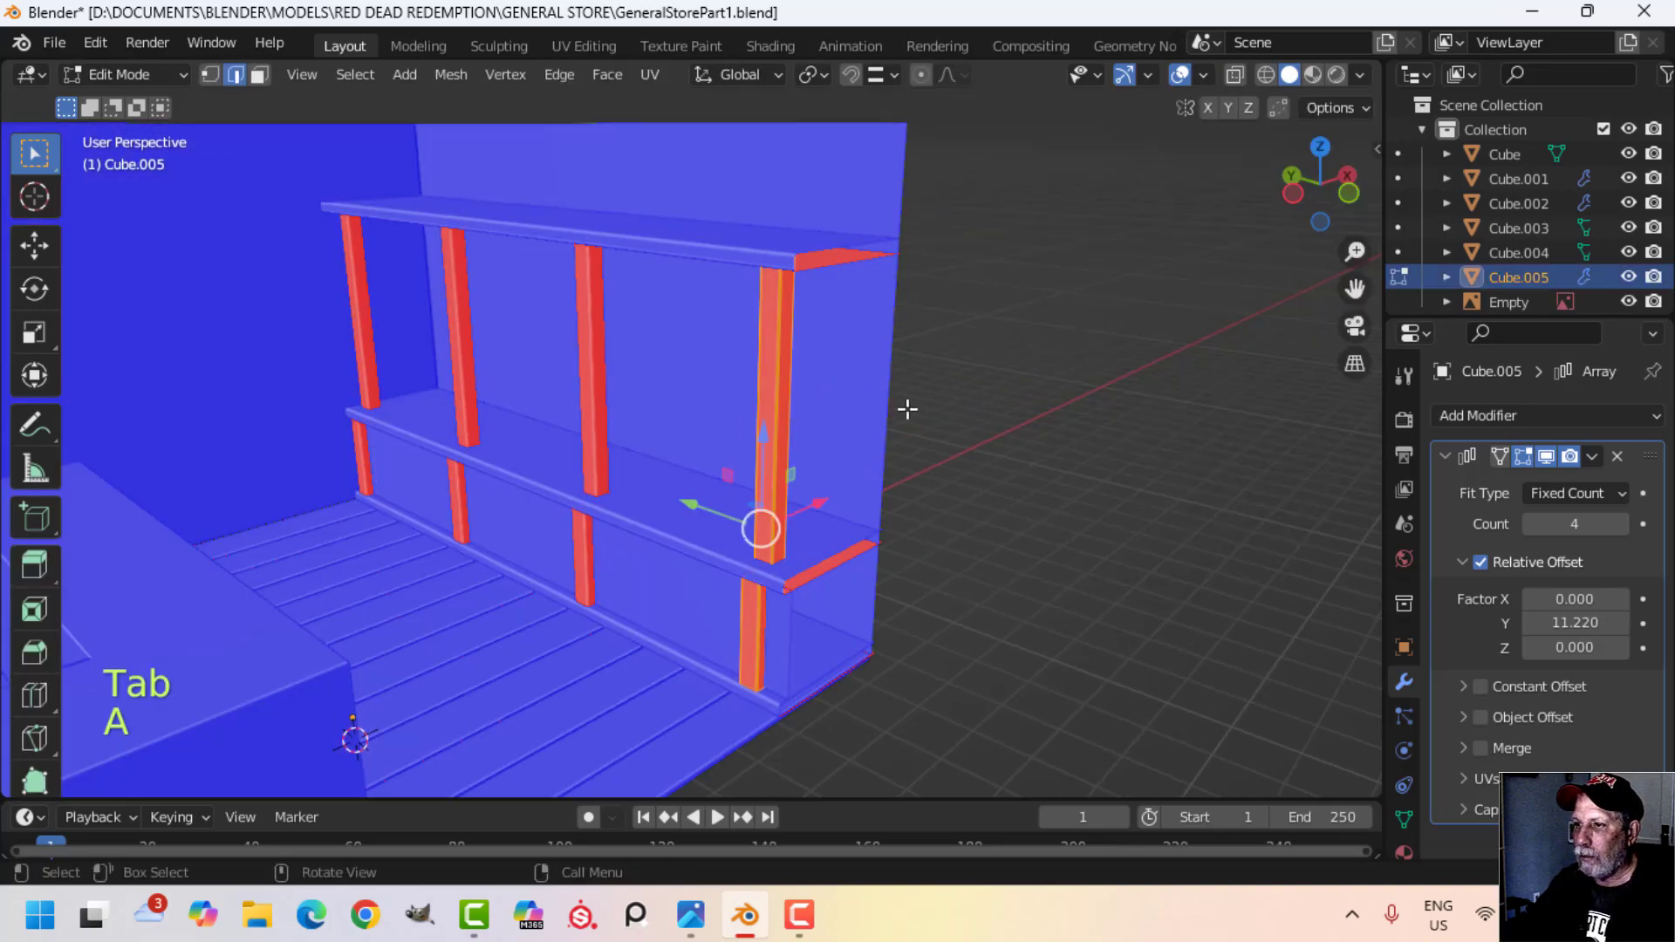
key(alt+n)
click(907, 431)
key(Tab)
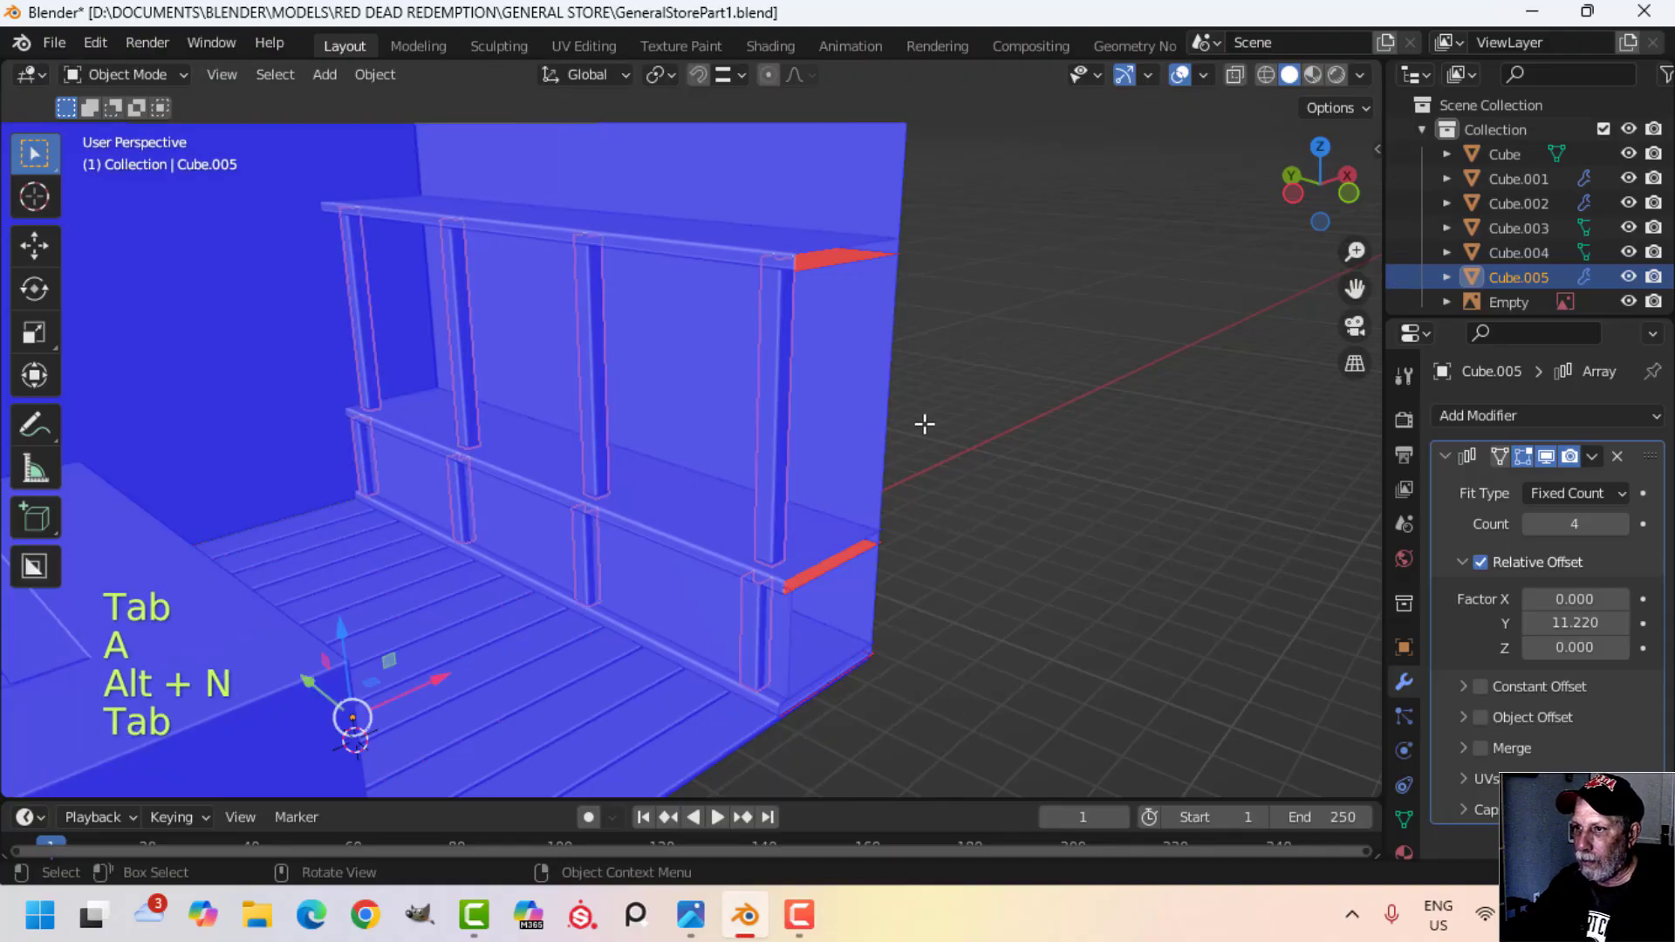
key(alt+a)
click(1203, 75)
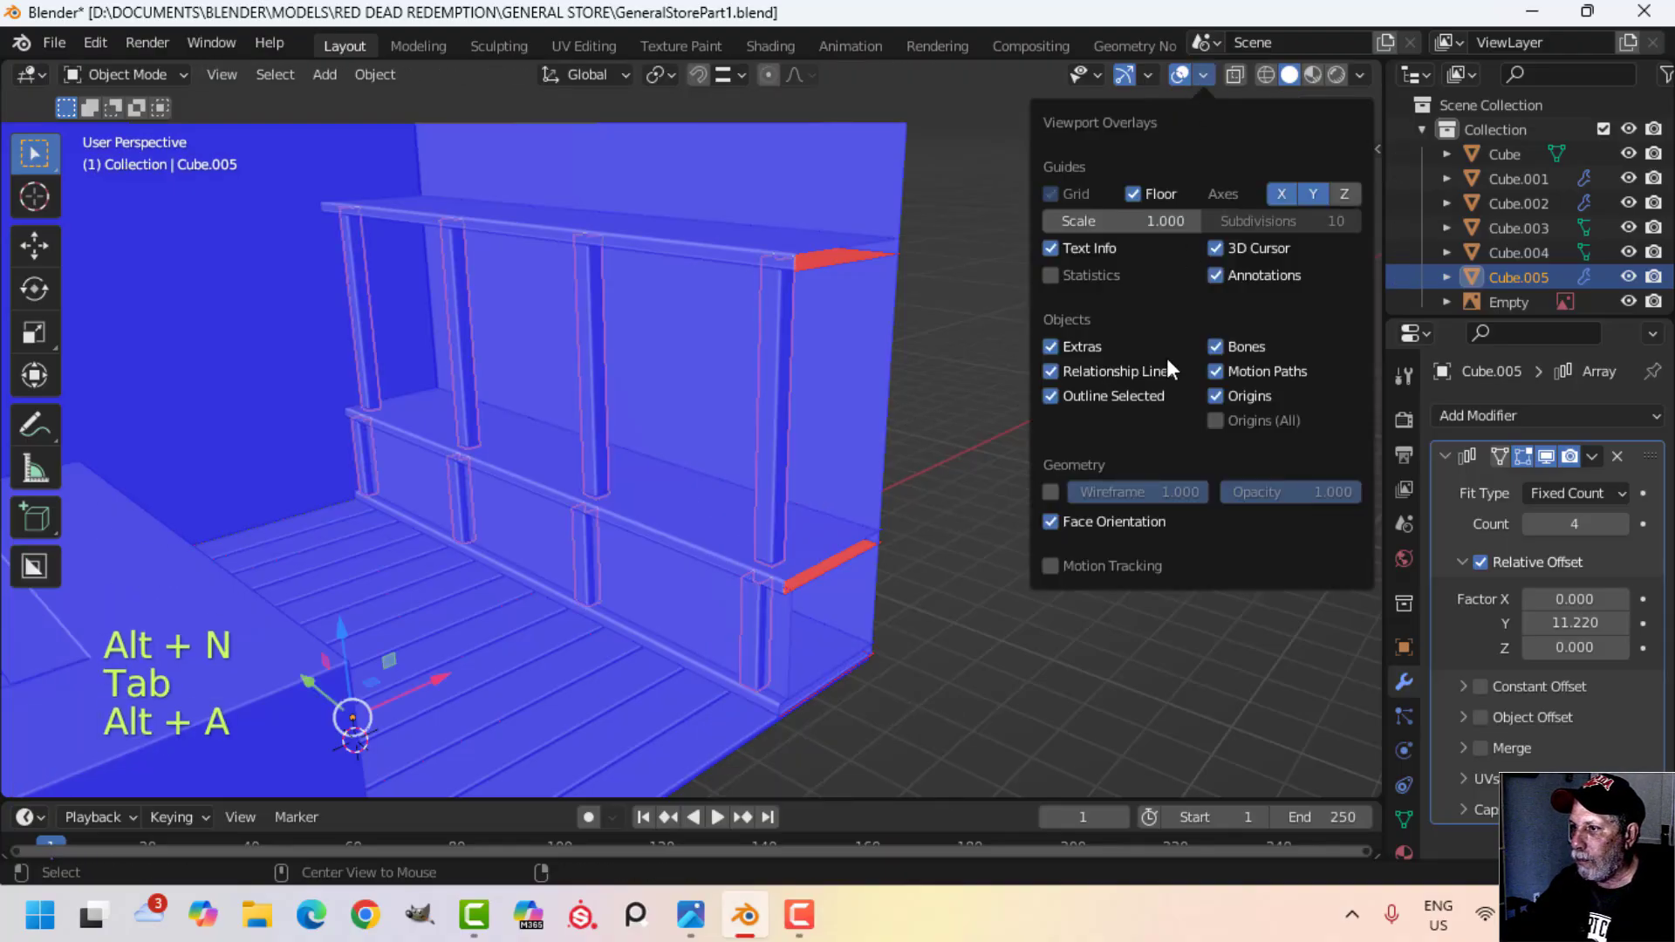
click(1115, 515)
Step: Compare the arrayed posts with the reference photo, examining the partitions behind the posts and the cabinet fronts below
middle_drag(766, 441, 789, 494)
scroll(830, 399, up, 4)
middle_drag(741, 628, 762, 548)
mouse_move(691, 915)
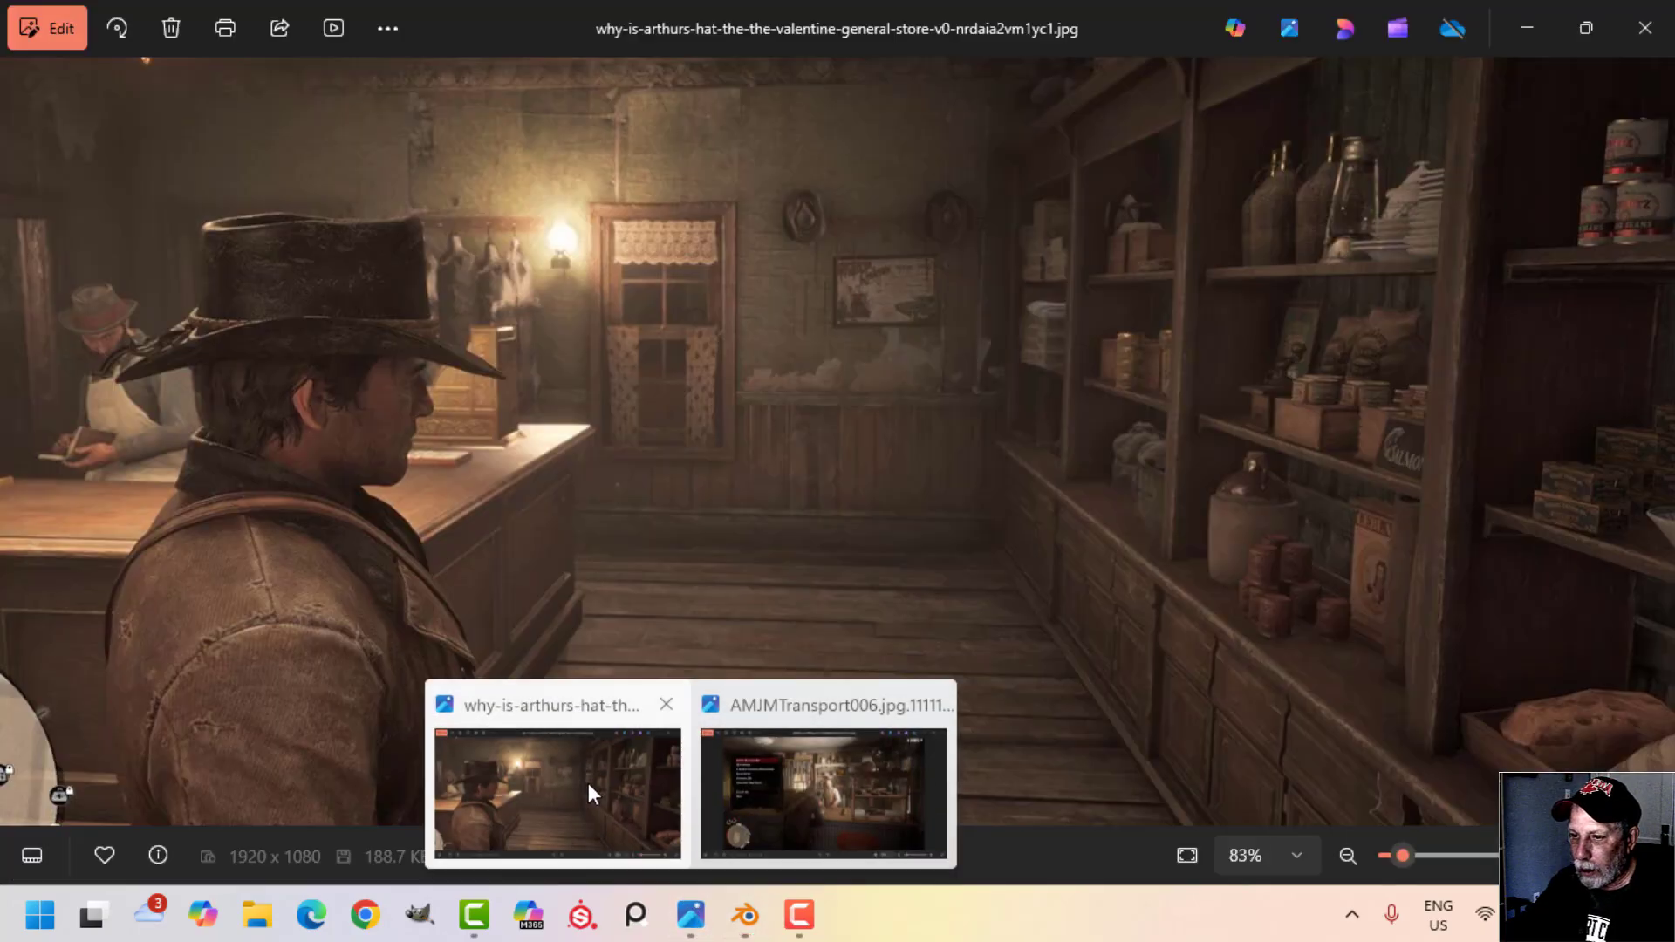
click(588, 783)
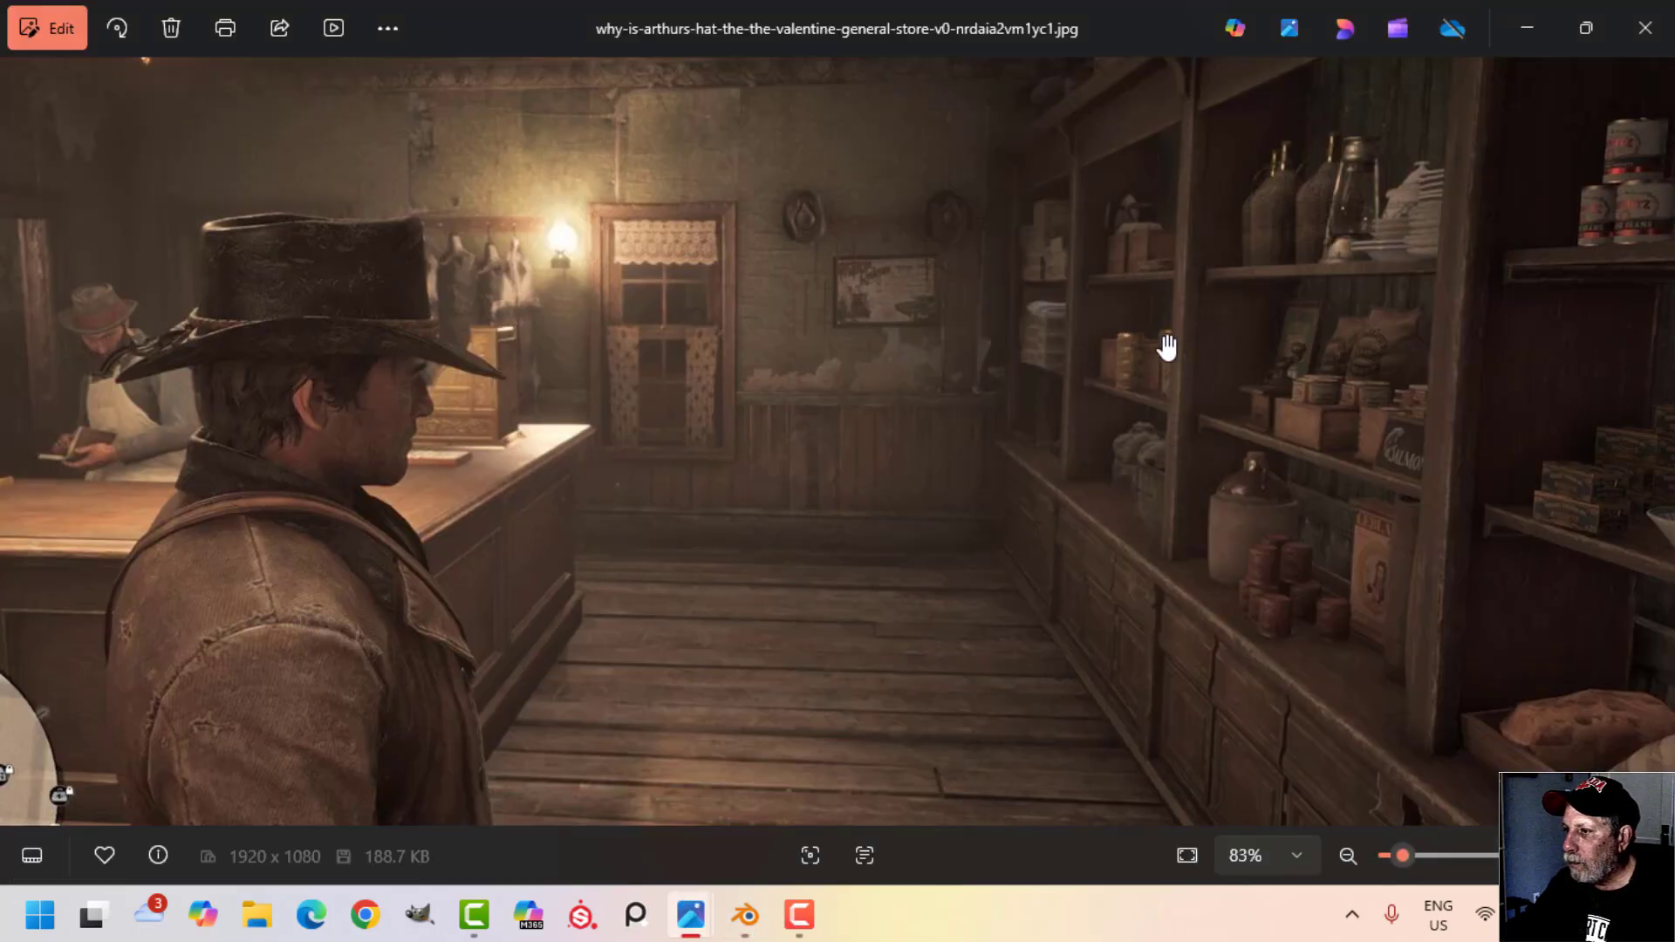
scroll(1221, 511, up, 4)
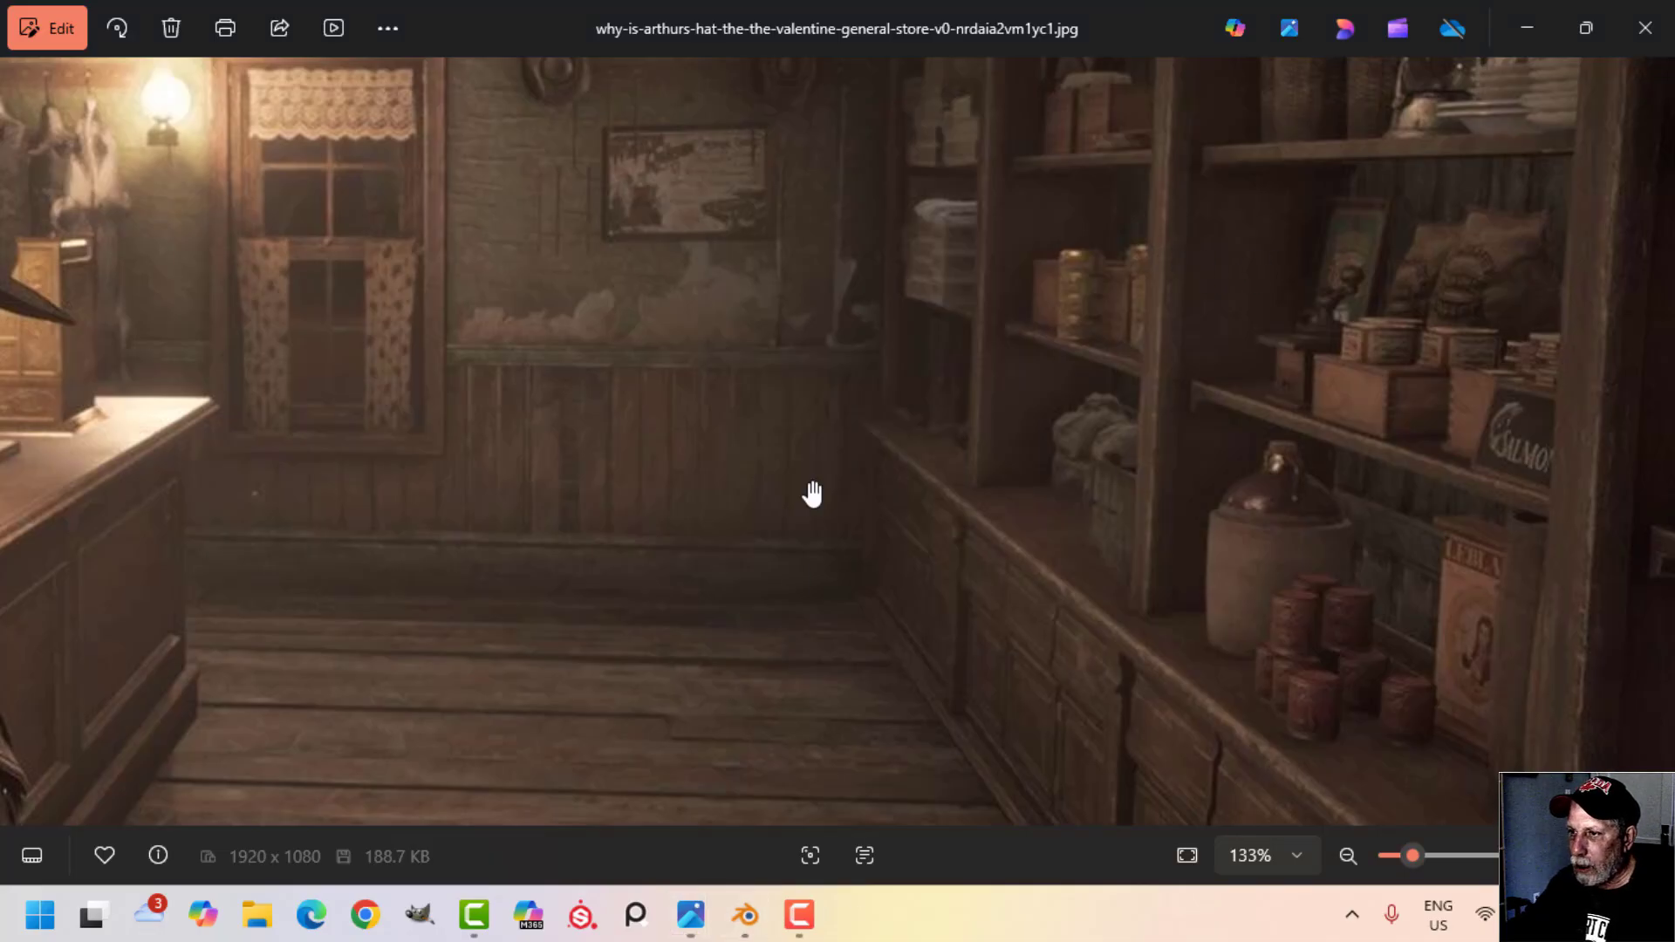
Step: In Blender, thin the shelf post and lower divider along X by scaling them to about 0.78
mouse_move(743, 923)
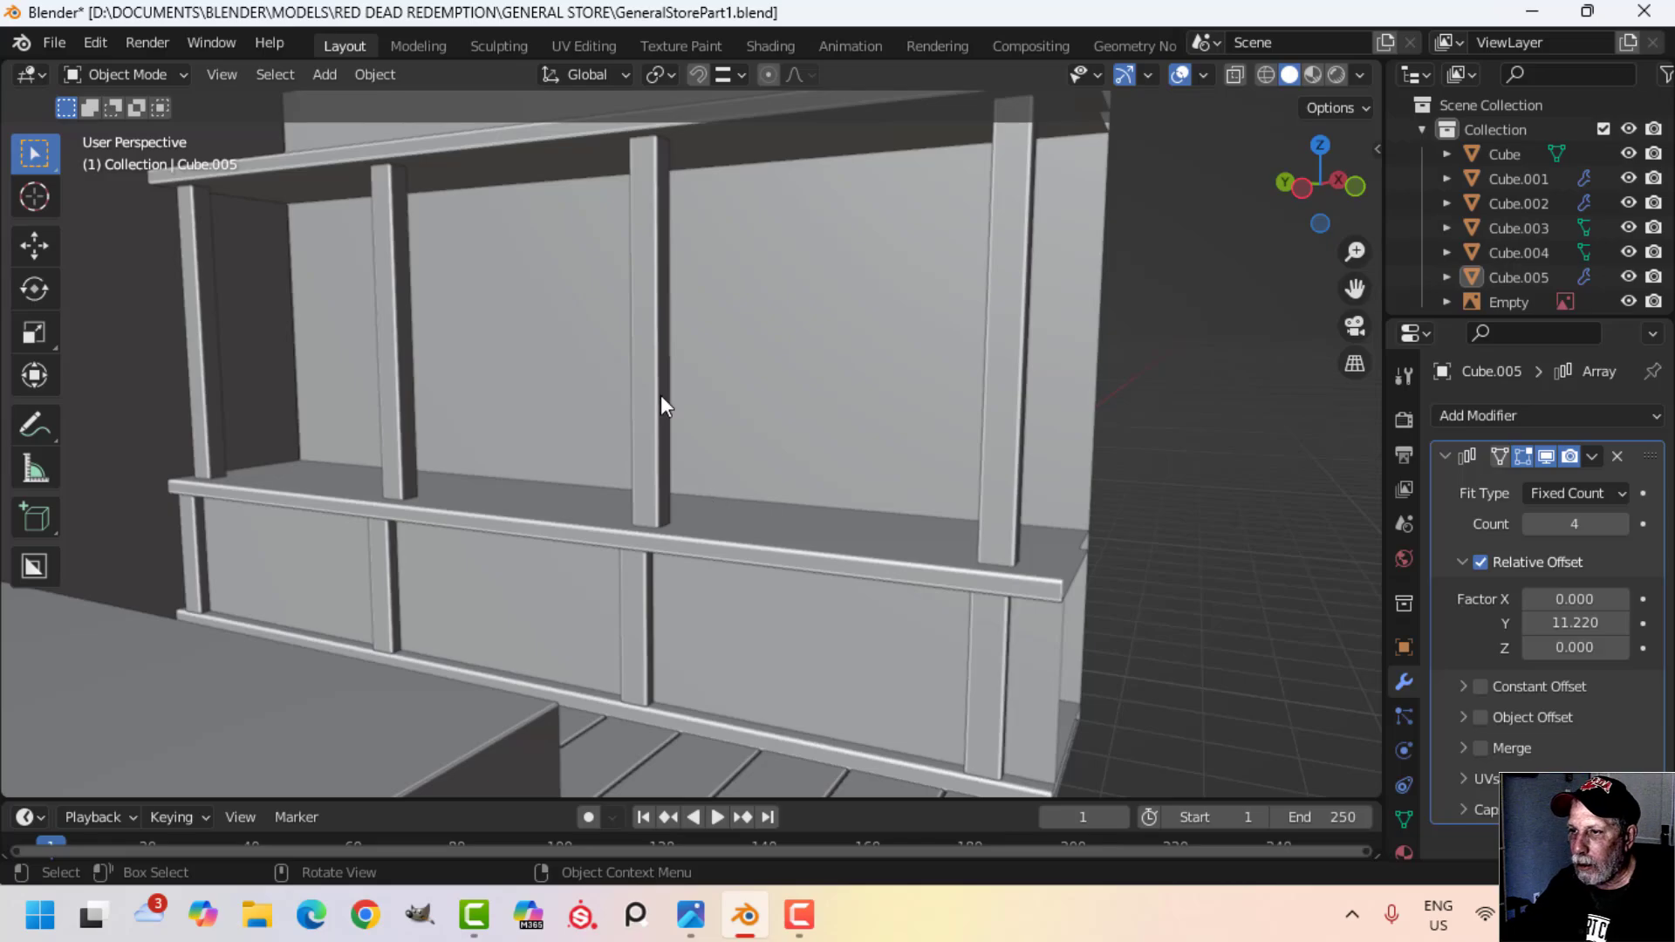
click(665, 398)
middle_drag(741, 460, 733, 521)
key(Tab)
middle_drag(732, 520, 797, 490)
key(alt+a)
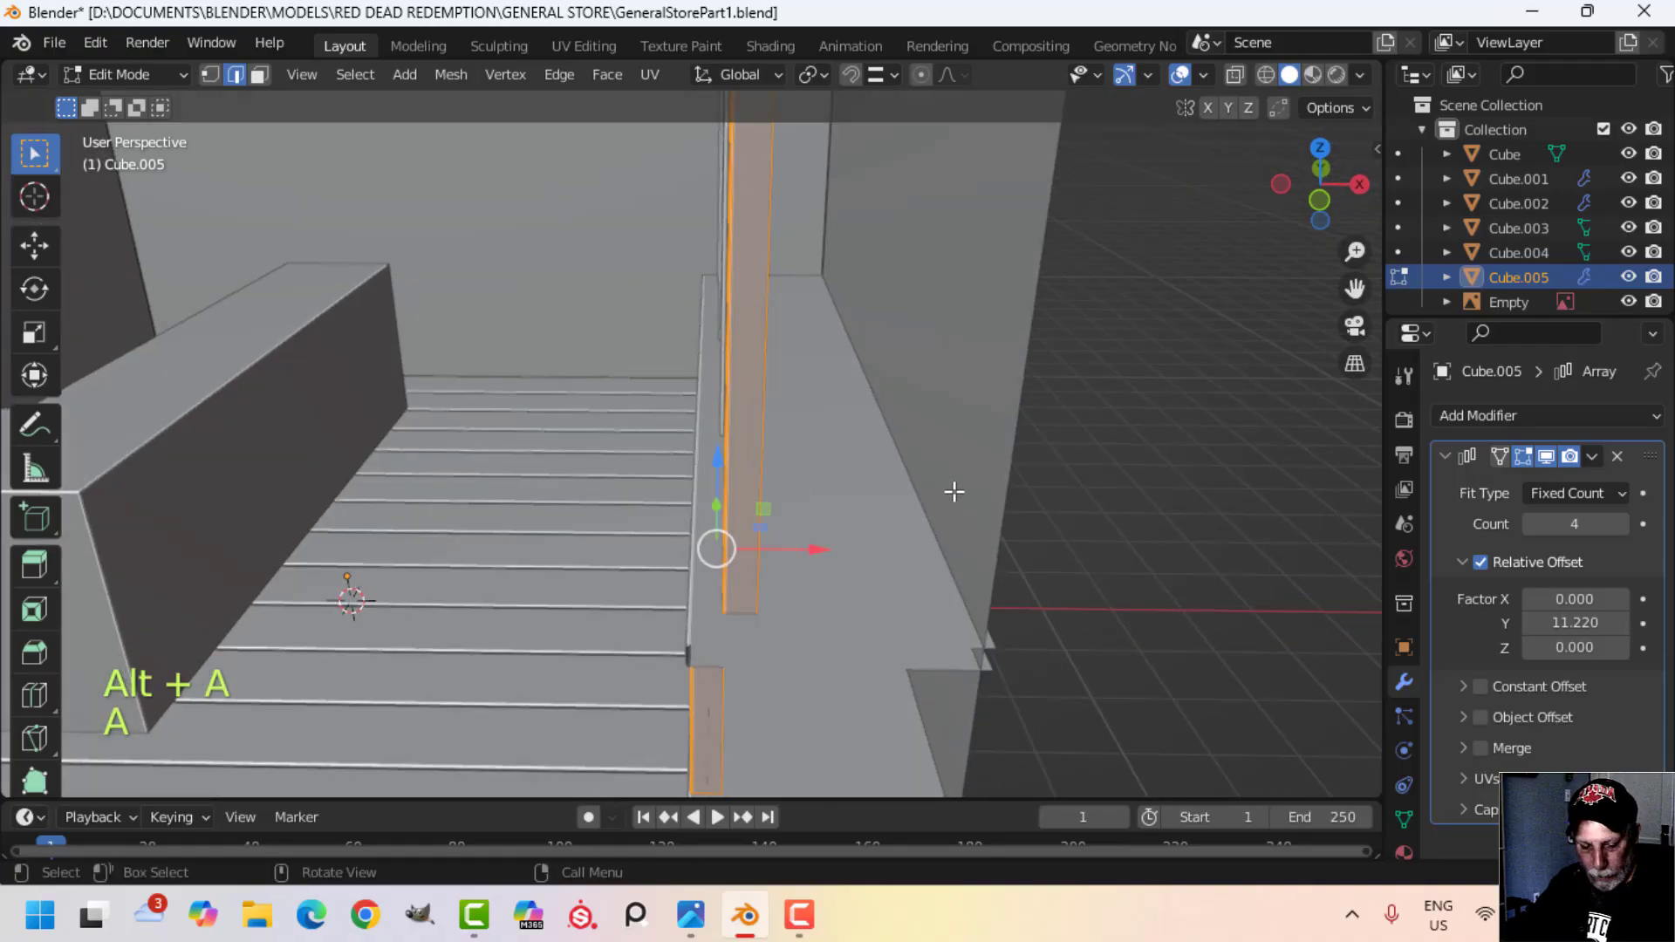
key(s)
key(x)
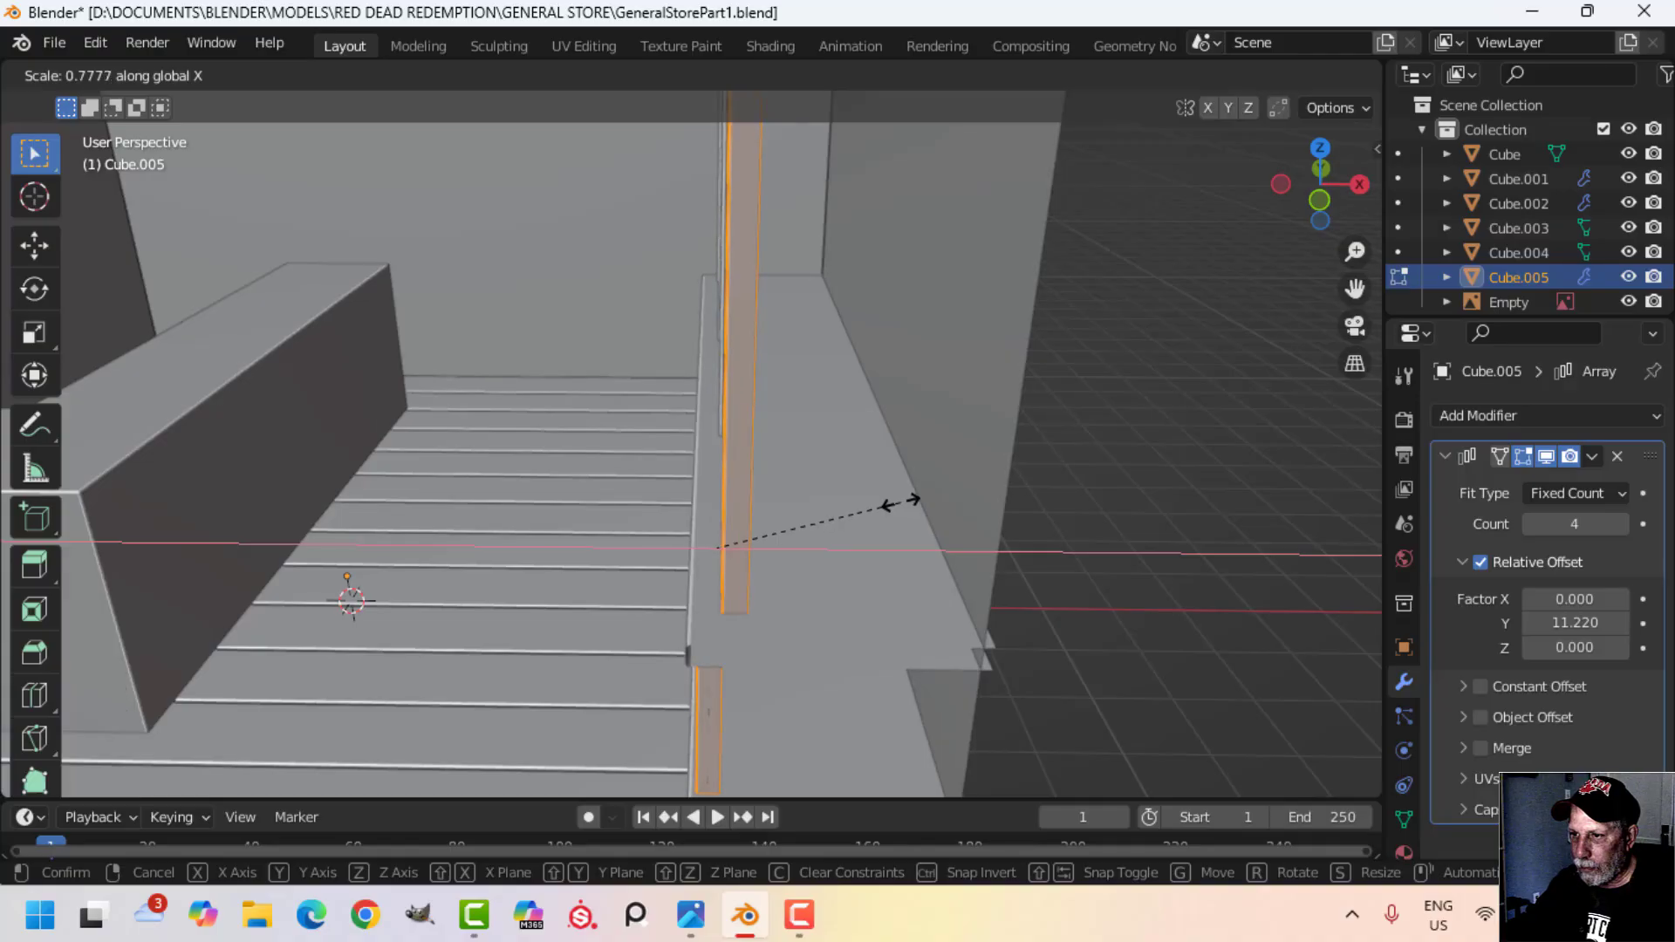
click(898, 502)
key(alt+a)
Step: Duplicate the tall narrow side face of the end shelf post and move the copy along X toward the wall
middle_drag(737, 554, 935, 527)
click(893, 393)
middle_drag(935, 527, 901, 518)
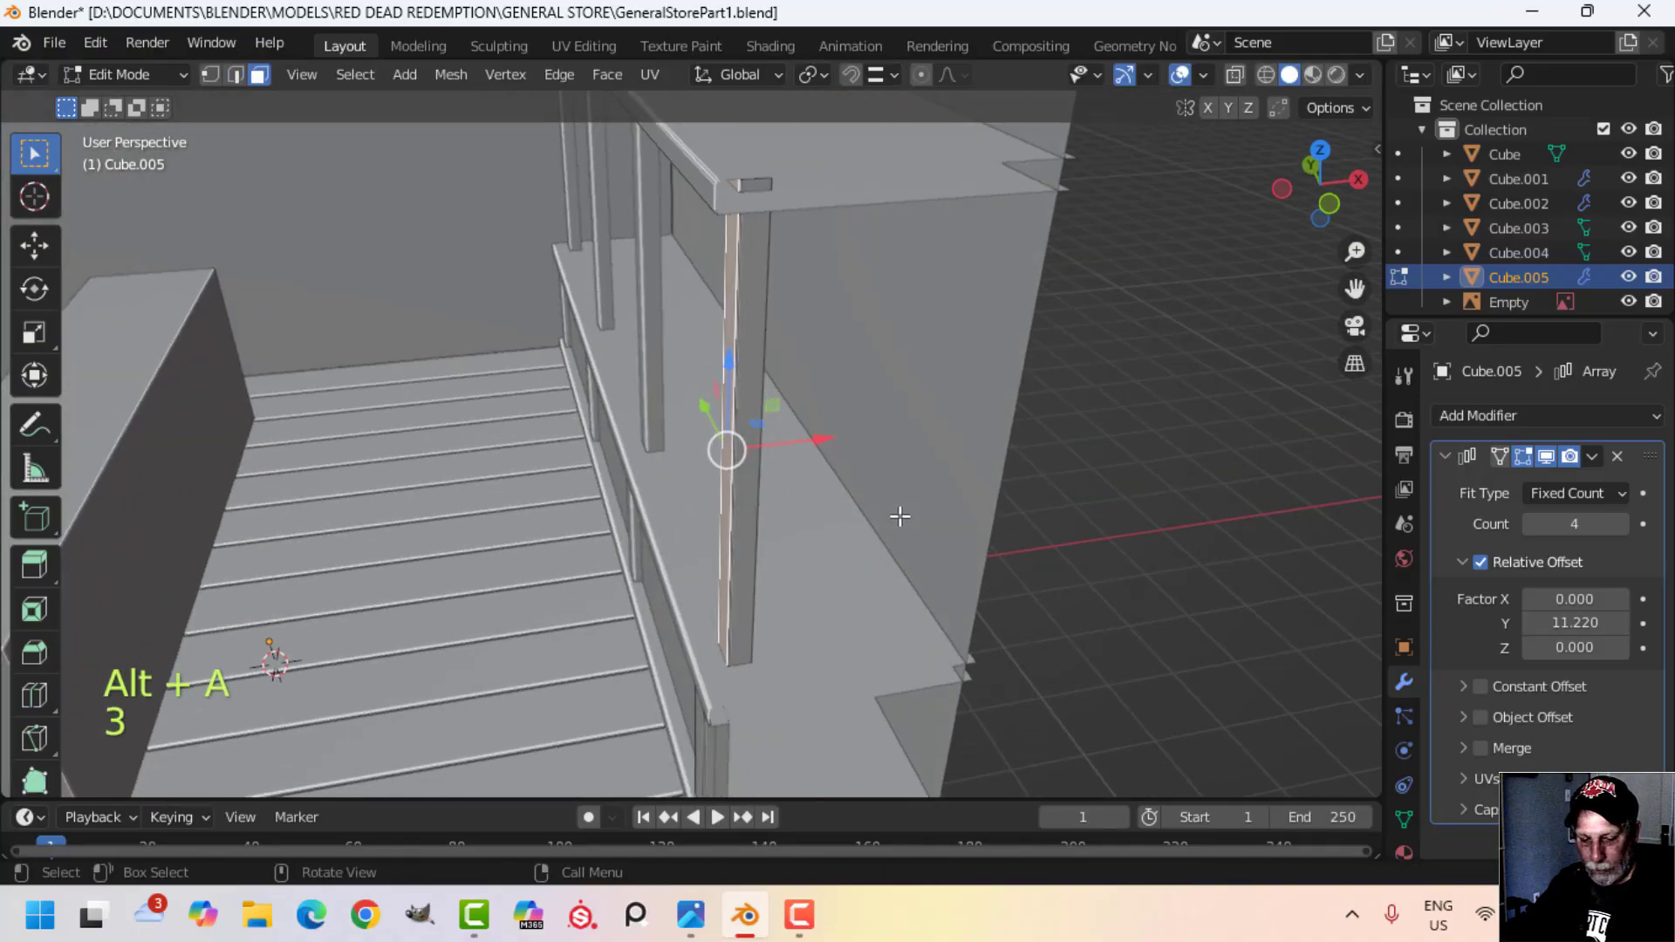
key(g)
click(963, 468)
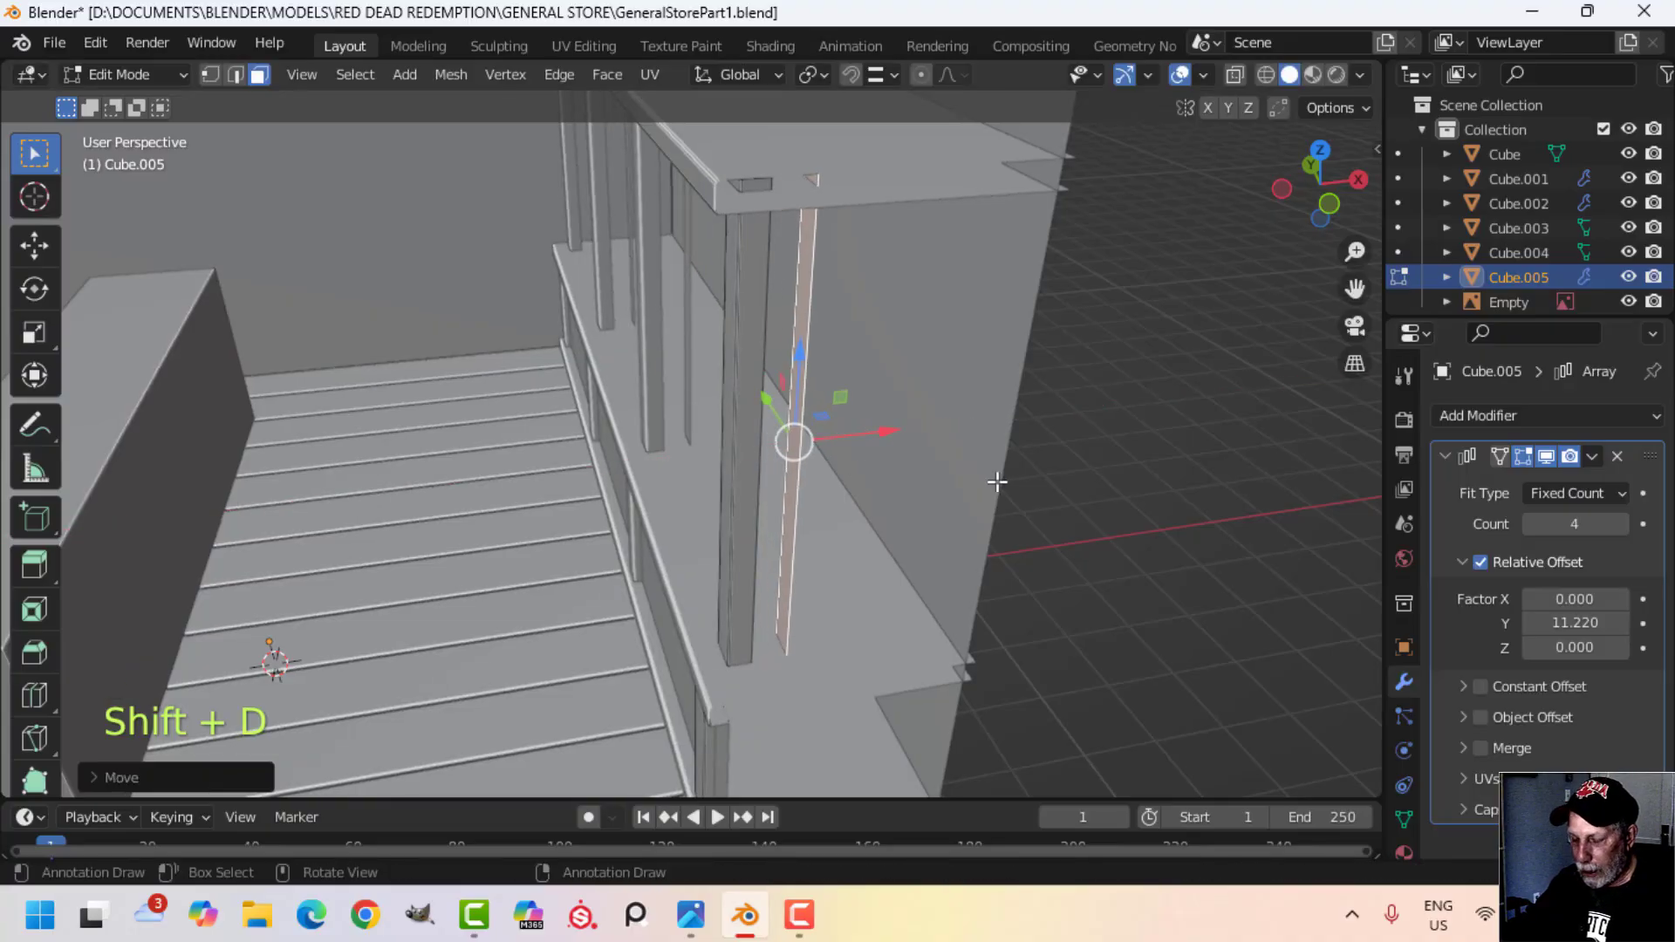
Step: In a left wireframe view, narrow the duplicated face along Y to about 0.53 of its width, centred on the post
middle_drag(942, 492, 844, 583)
scroll(1019, 482, up, 3)
middle_drag(844, 582, 774, 594)
scroll(774, 594, down, 4)
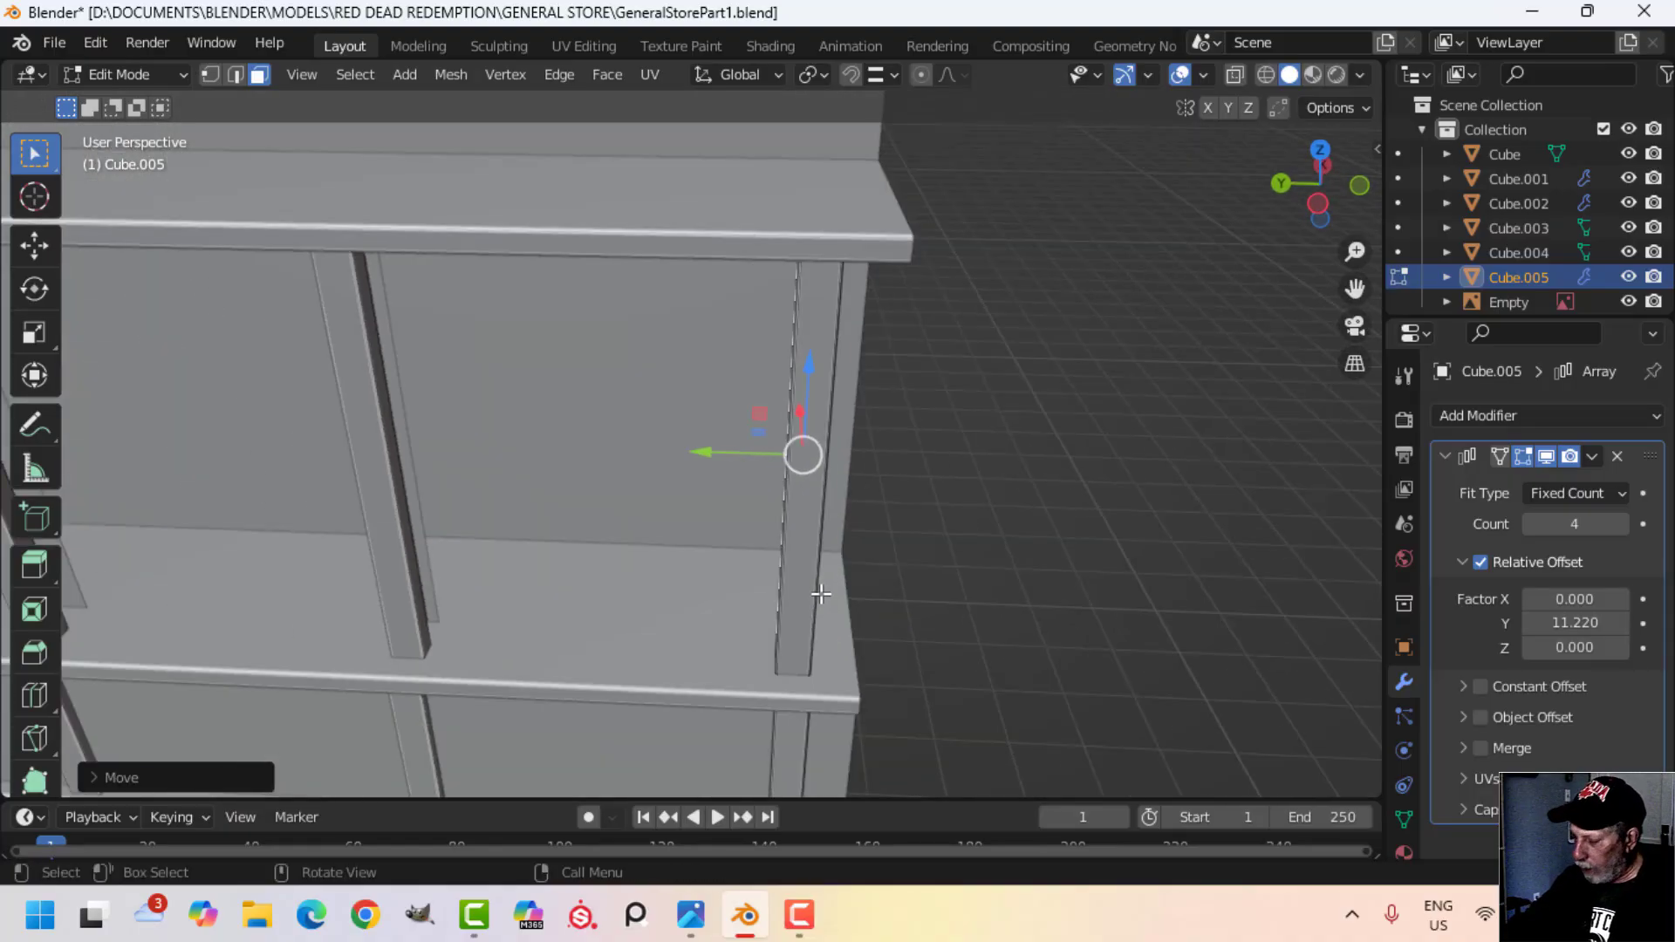
key(ctrl+KP_3)
key(z)
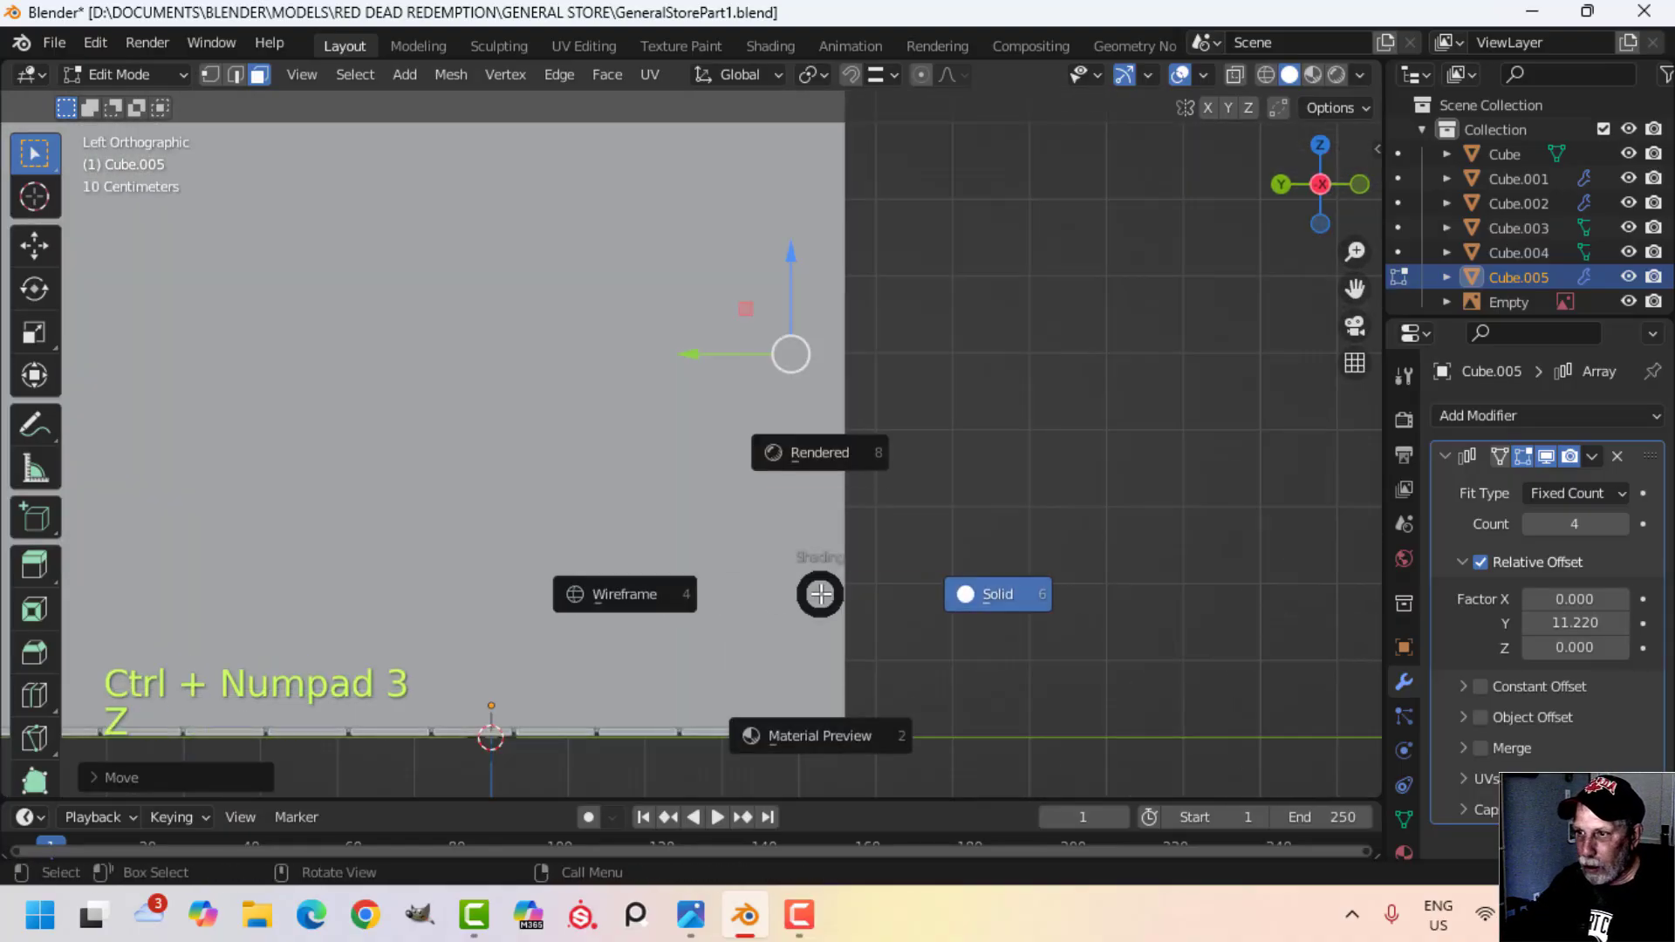
click(653, 595)
mouse_move(652, 595)
shift+middle_down()
mouse_move(924, 572)
mouse_move(845, 646)
shift+middle_up()
scroll(847, 646, up, 2)
key(s)
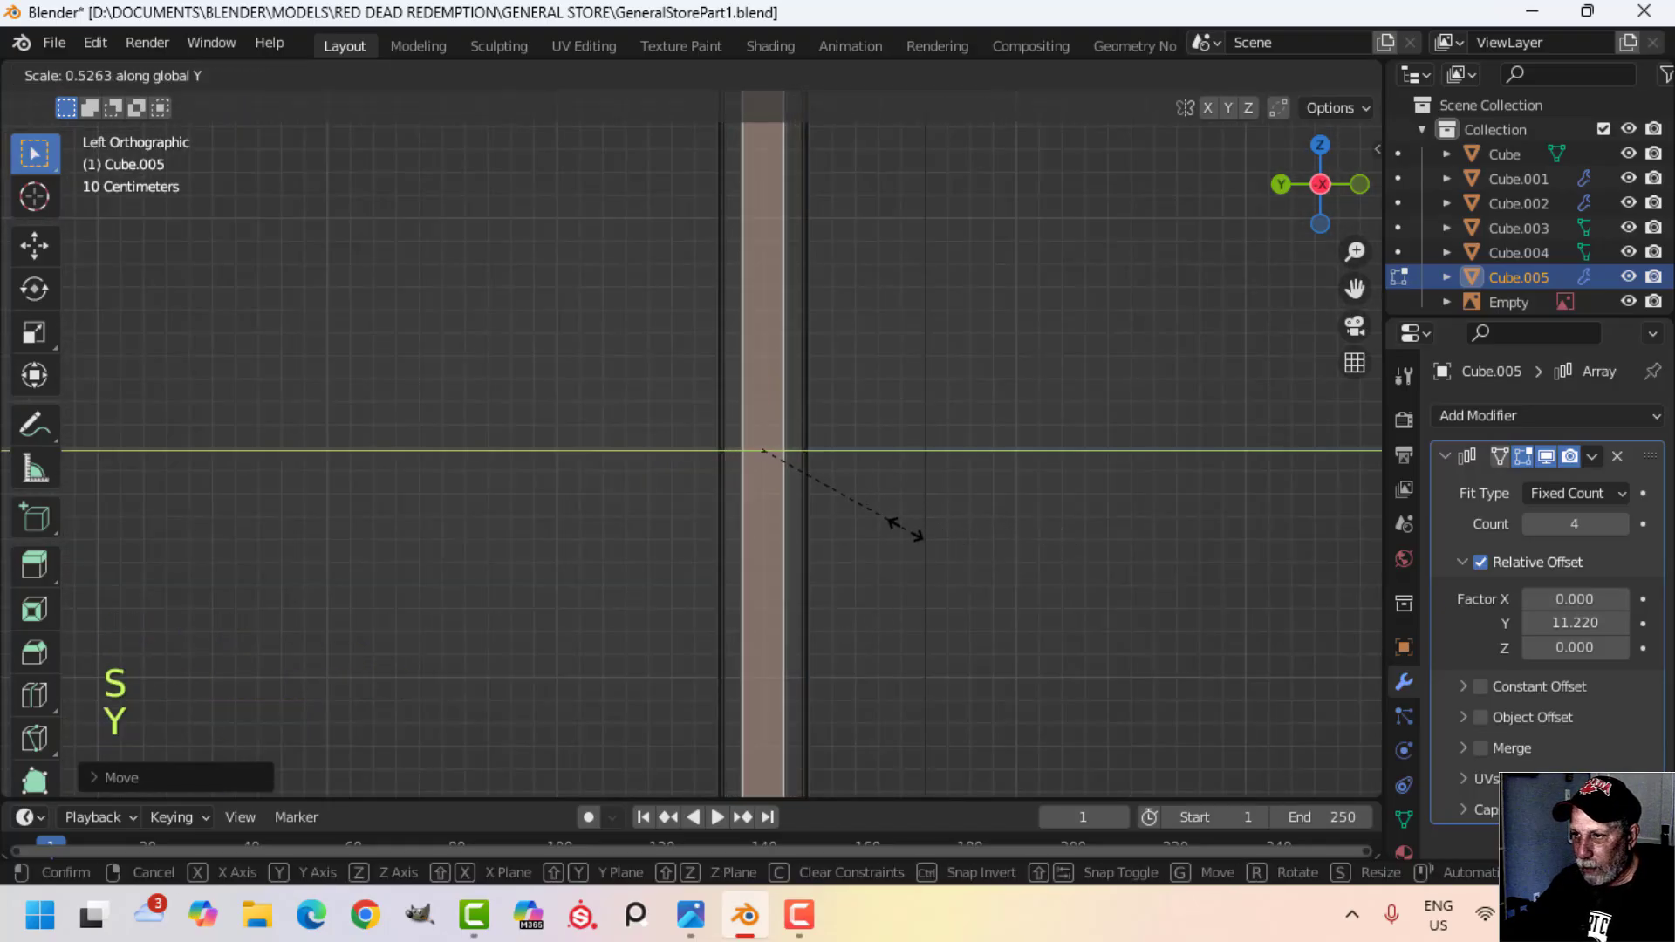
click(916, 534)
Step: Extrude the narrowed face back to the wall in solid view to form partition panels behind the shelf posts
middle_drag(908, 516, 742, 514)
key(z)
click(722, 553)
drag(749, 484, 965, 427)
middle_drag(947, 522, 895, 514)
key(Tab)
scroll(873, 534, down, 4)
key(alt+a)
mouse_move(727, 541)
shift+middle_down()
mouse_move(794, 534)
mouse_move(710, 574)
mouse_move(638, 573)
mouse_move(738, 567)
shift+middle_up()
scroll(771, 548, up, 2)
scroll(638, 573, up, 3)
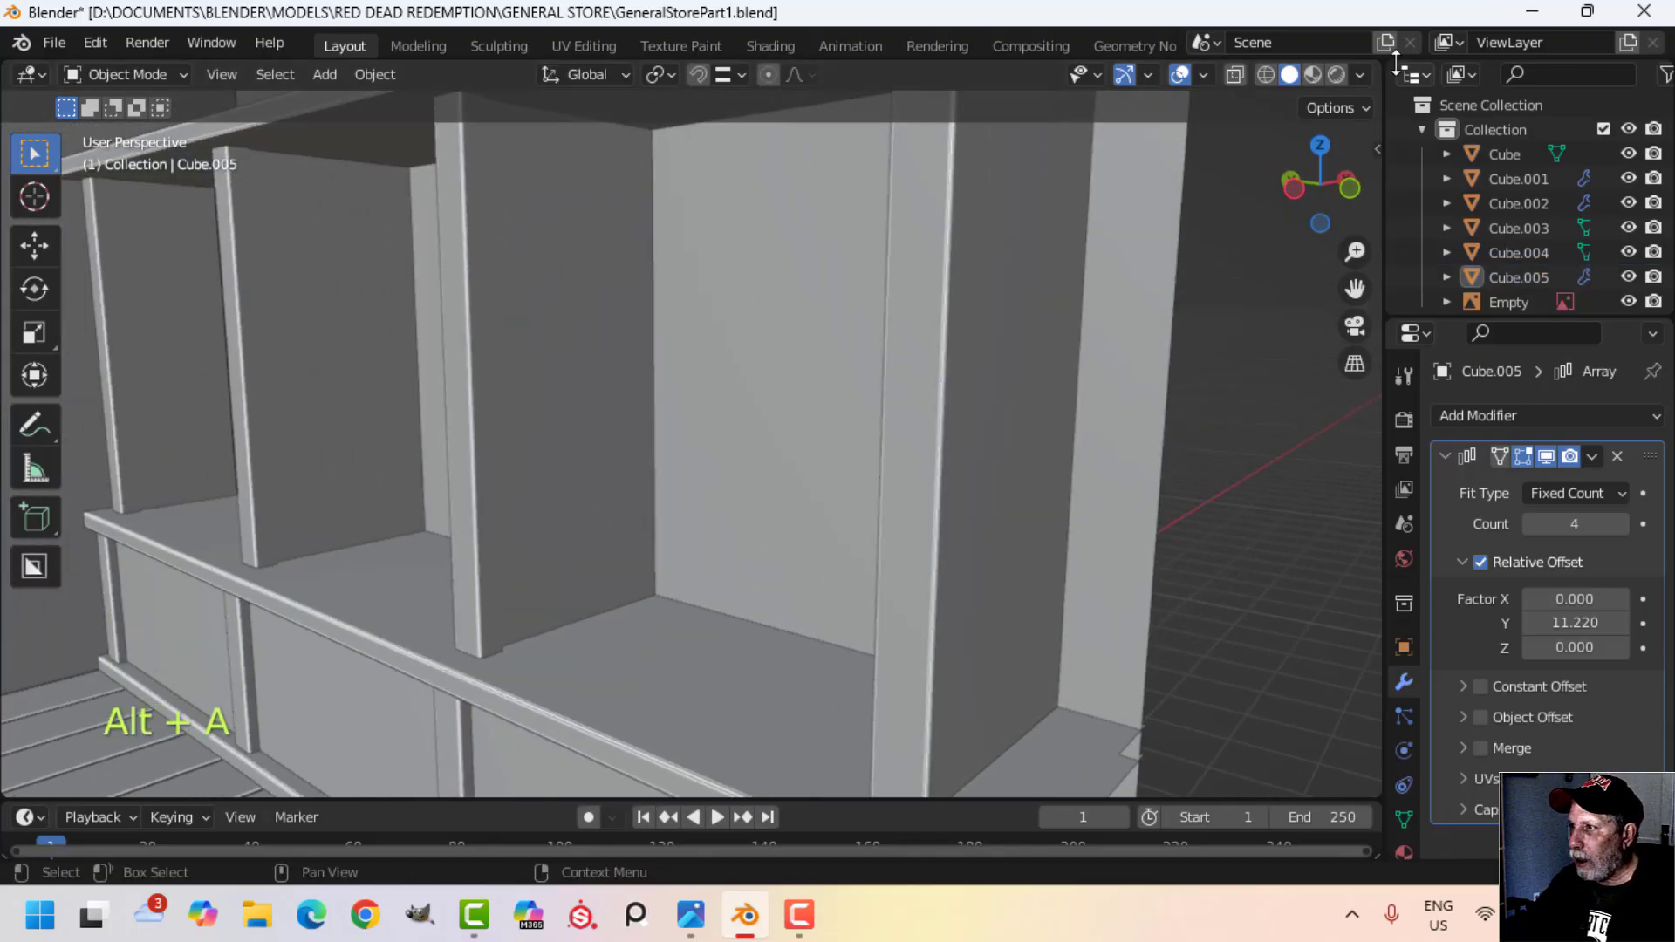
Step: Preview the shelf partitions with viewport shadows temporarily enabled
click(1361, 75)
click(1220, 600)
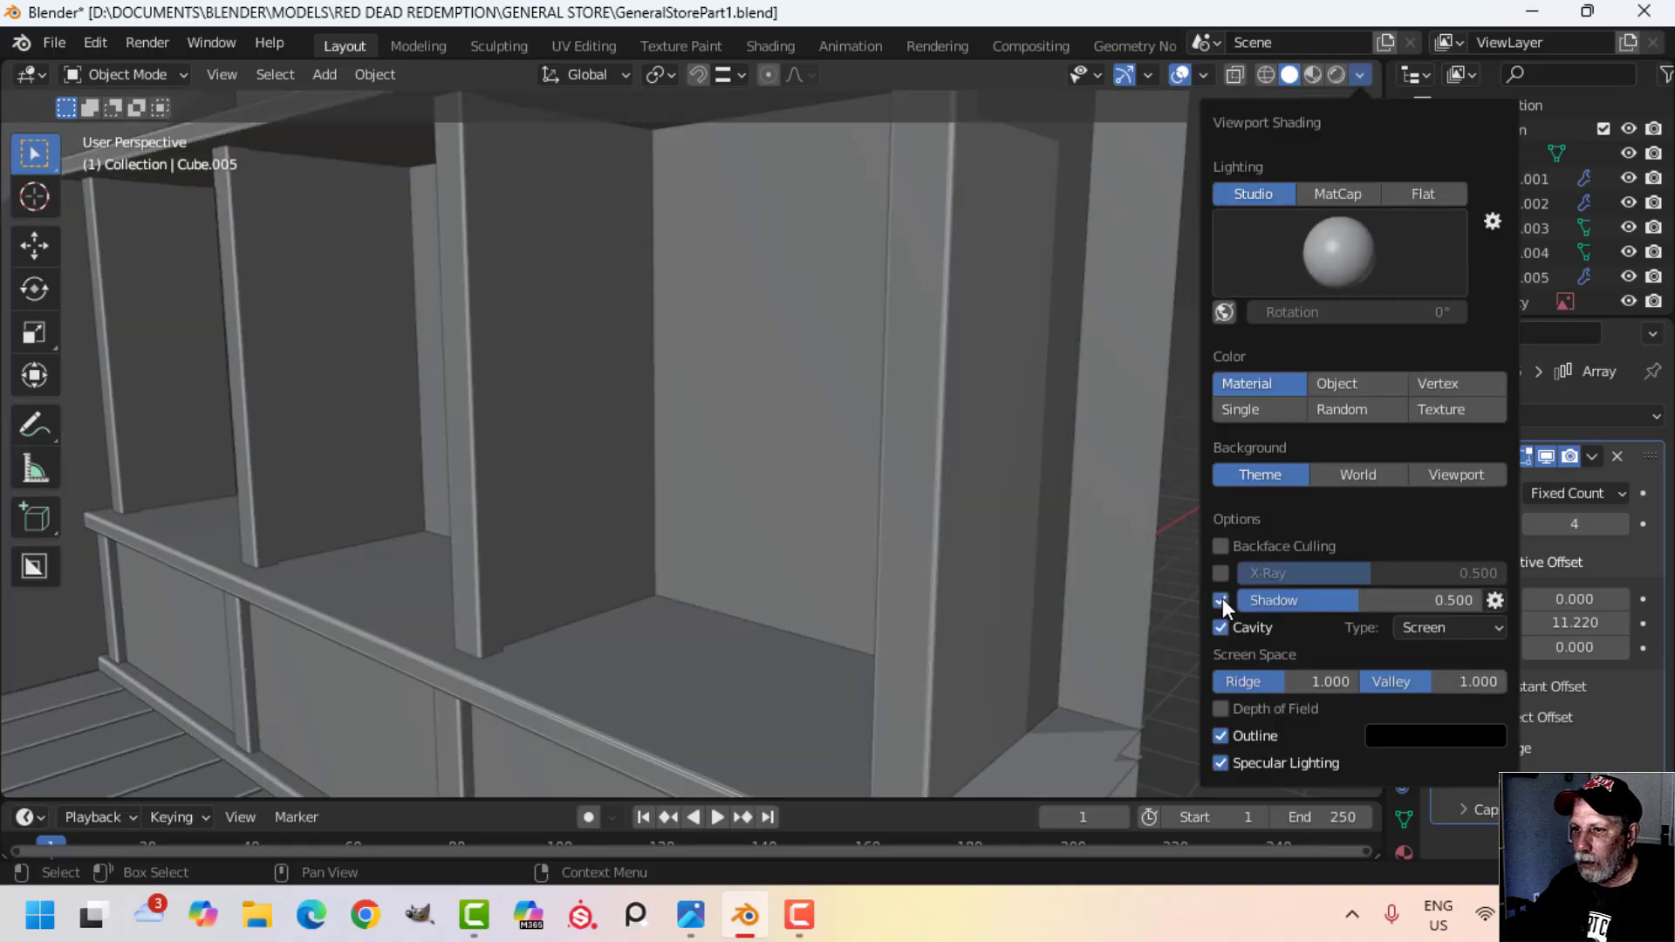
mouse_move(960, 498)
shift+middle_down()
mouse_move(840, 478)
mouse_move(900, 469)
mouse_move(818, 478)
mouse_move(962, 490)
mouse_move(922, 443)
mouse_move(835, 473)
mouse_move(743, 360)
shift+middle_up()
scroll(967, 489, up, 2)
scroll(967, 489, down, 5)
scroll(922, 443, up, 3)
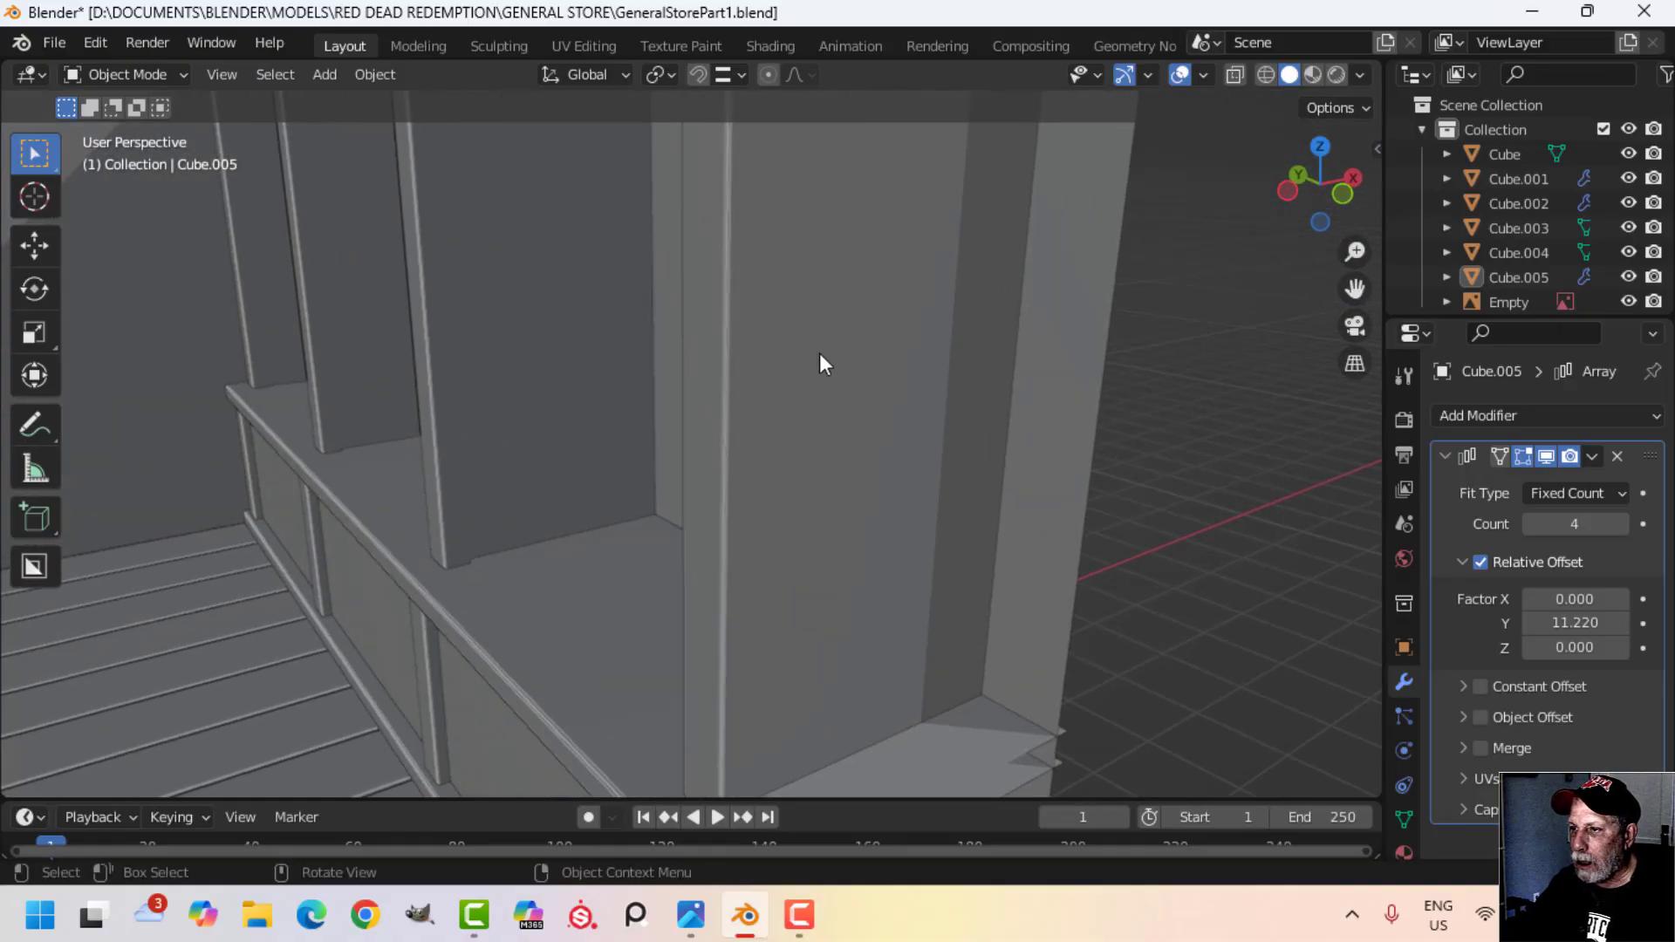
click(1361, 75)
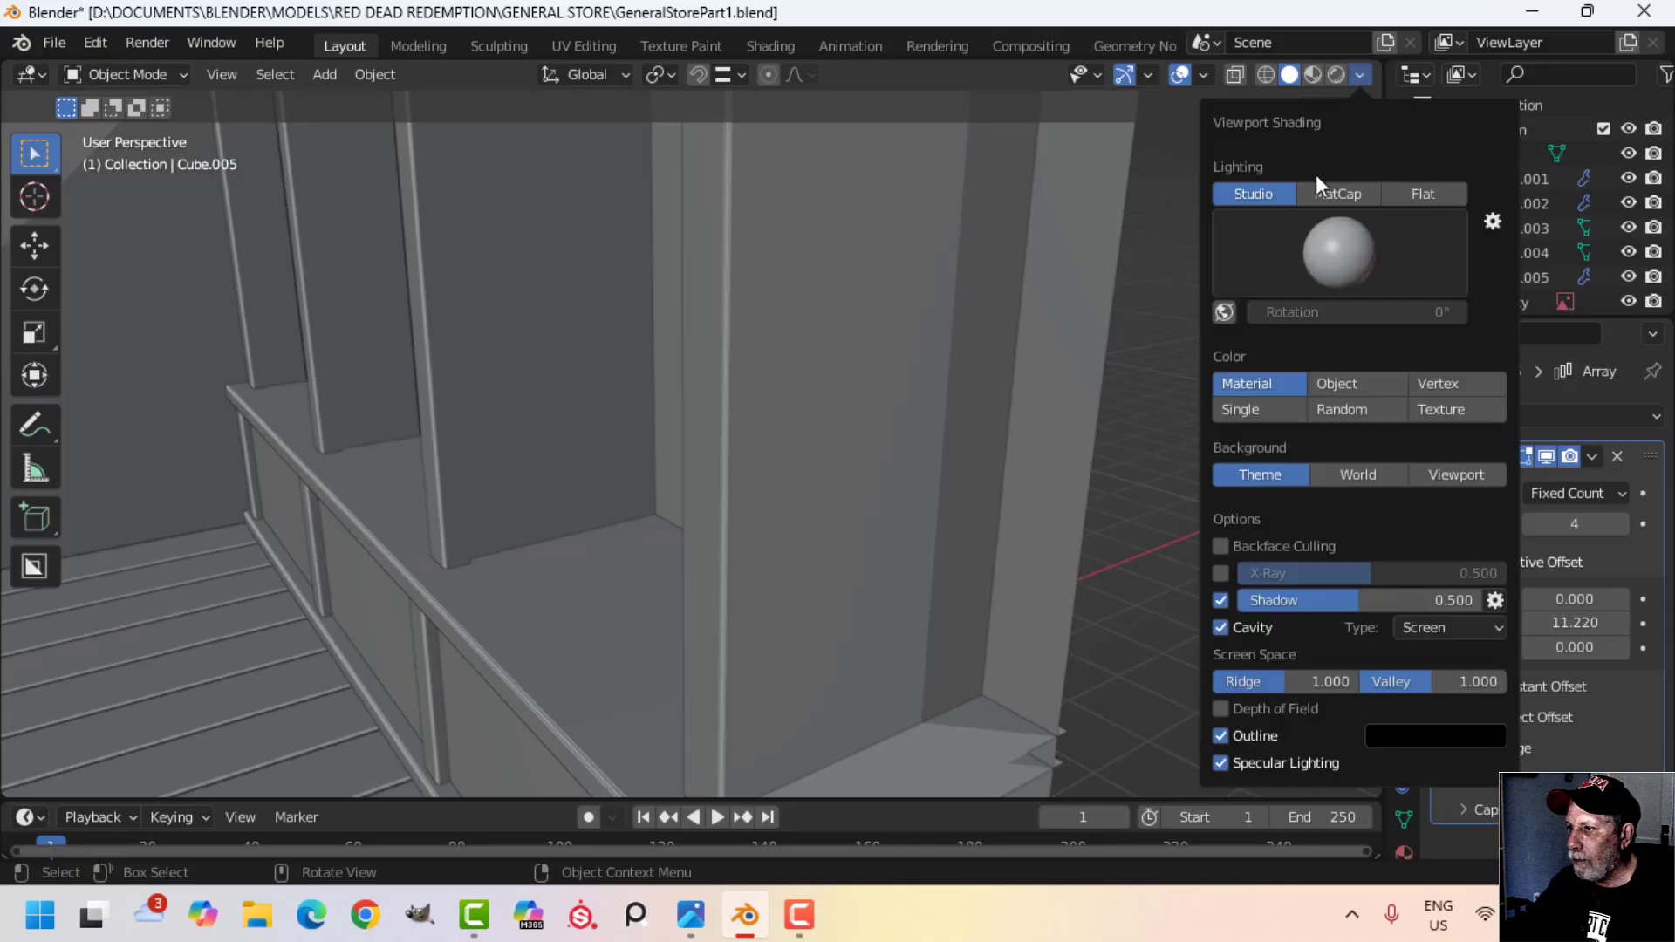
click(1221, 601)
Step: Isolate the posts and partitions in local view and delete the hidden face where the end partition meets its post
click(746, 417)
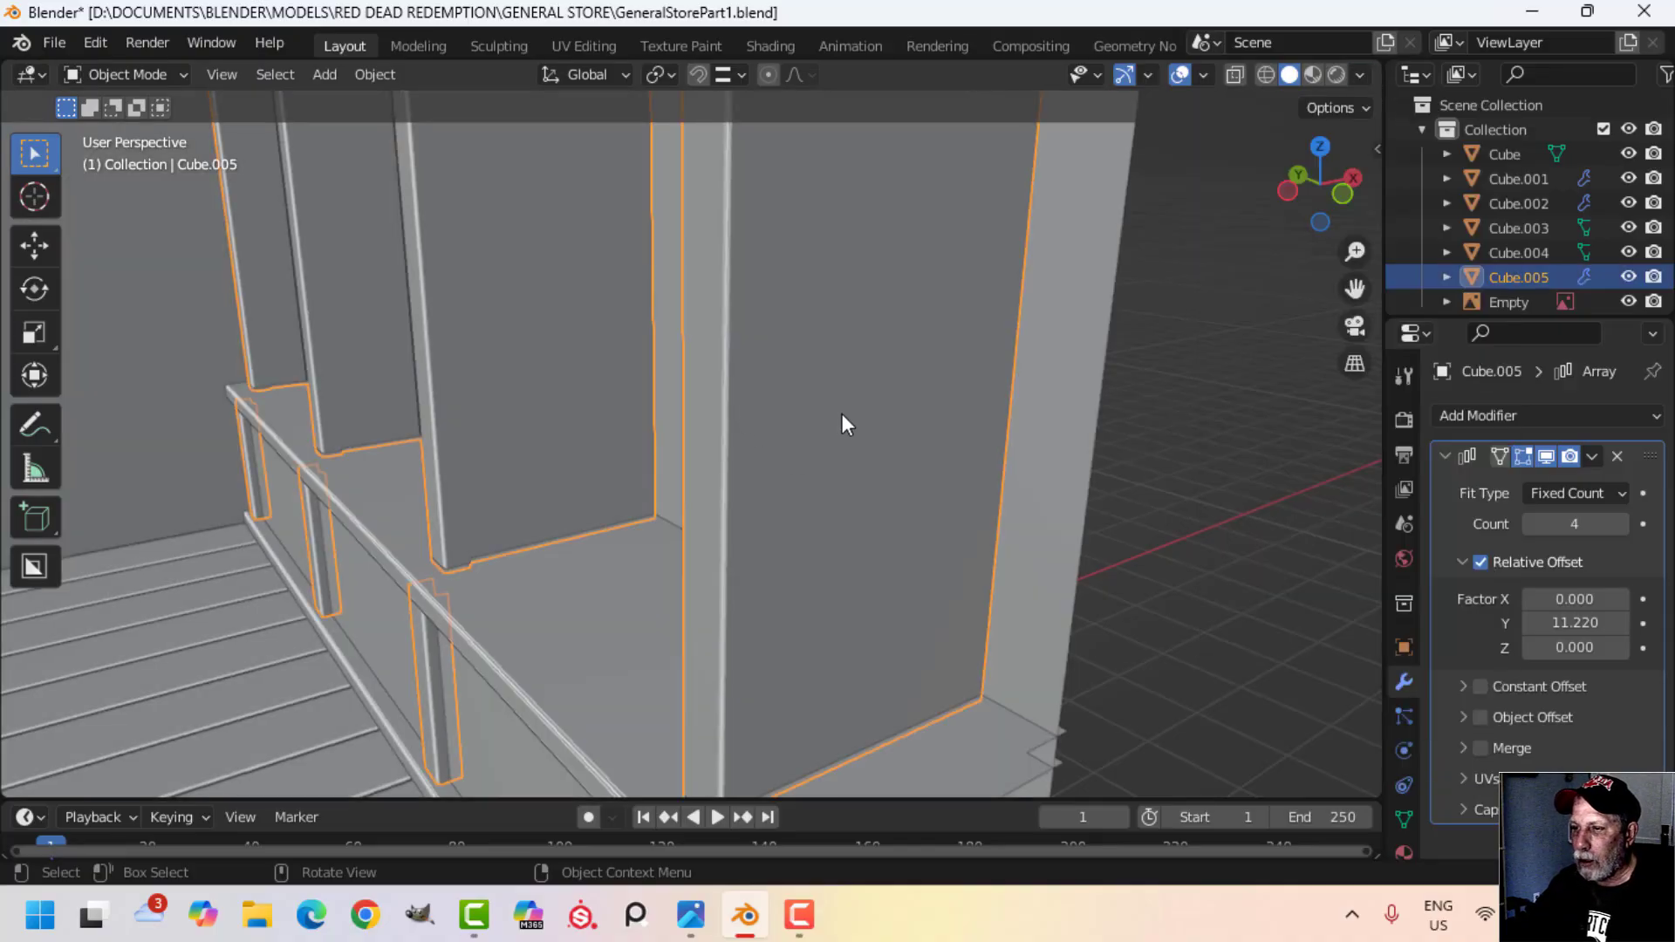
key(/)
middle_drag(856, 401, 646, 479)
scroll(646, 479, up, 5)
key(Tab)
scroll(646, 467, up, 3)
shift+middle_drag(475, 410, 767, 512)
scroll(767, 512, down, 5)
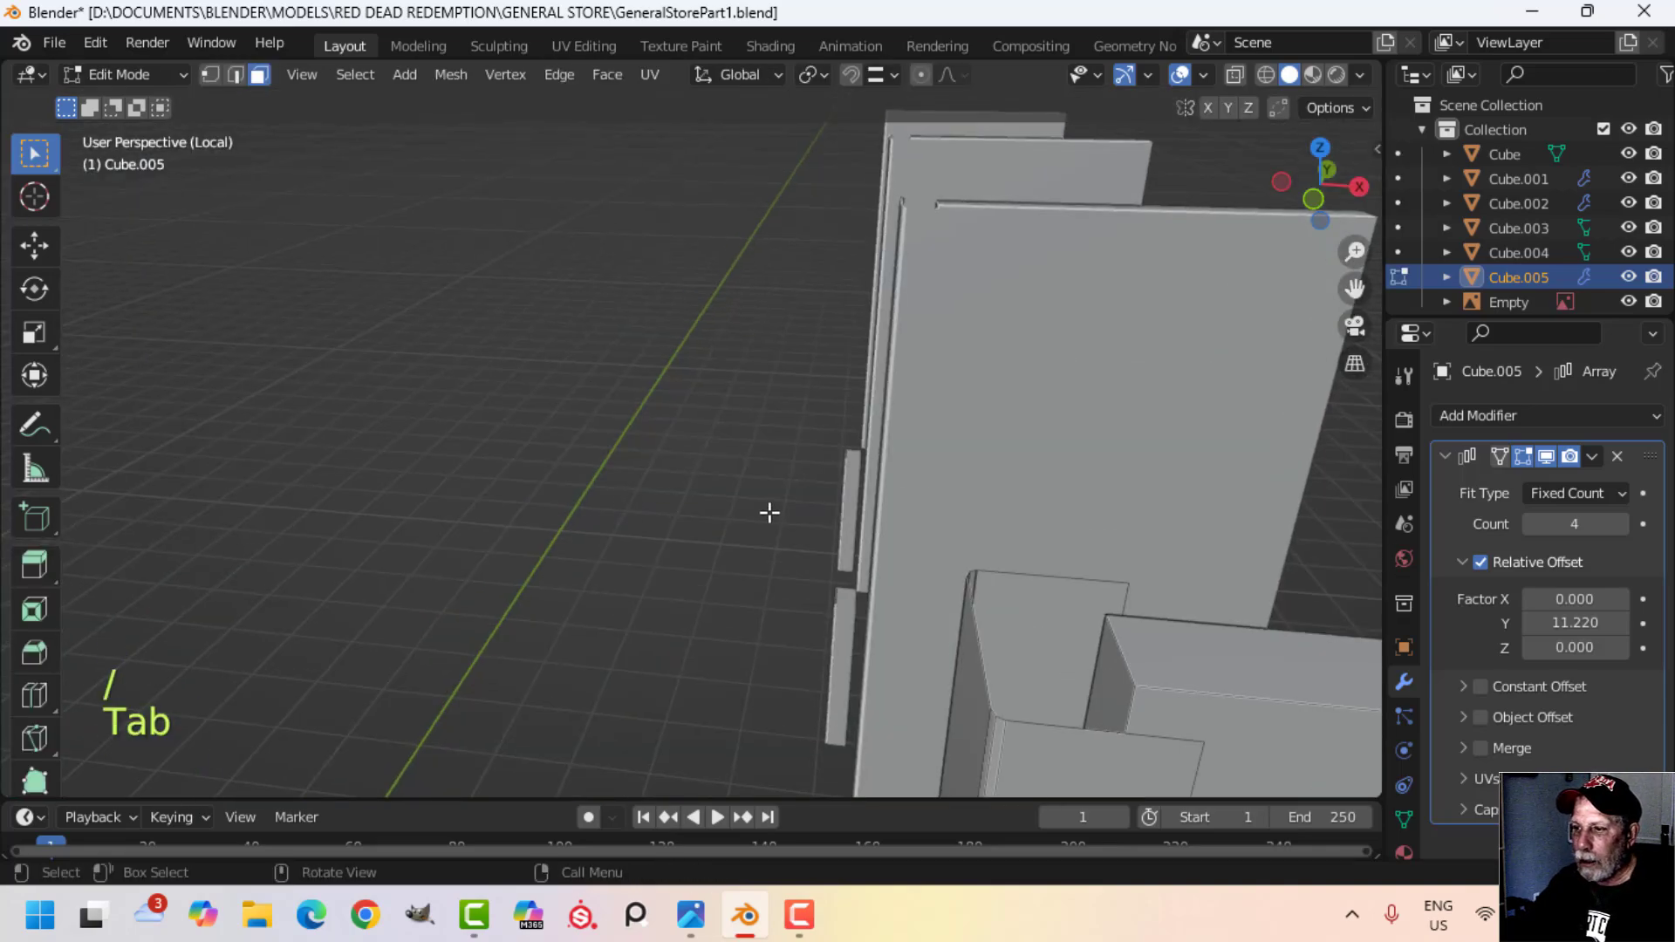
shift+middle_drag(1090, 602, 1027, 544)
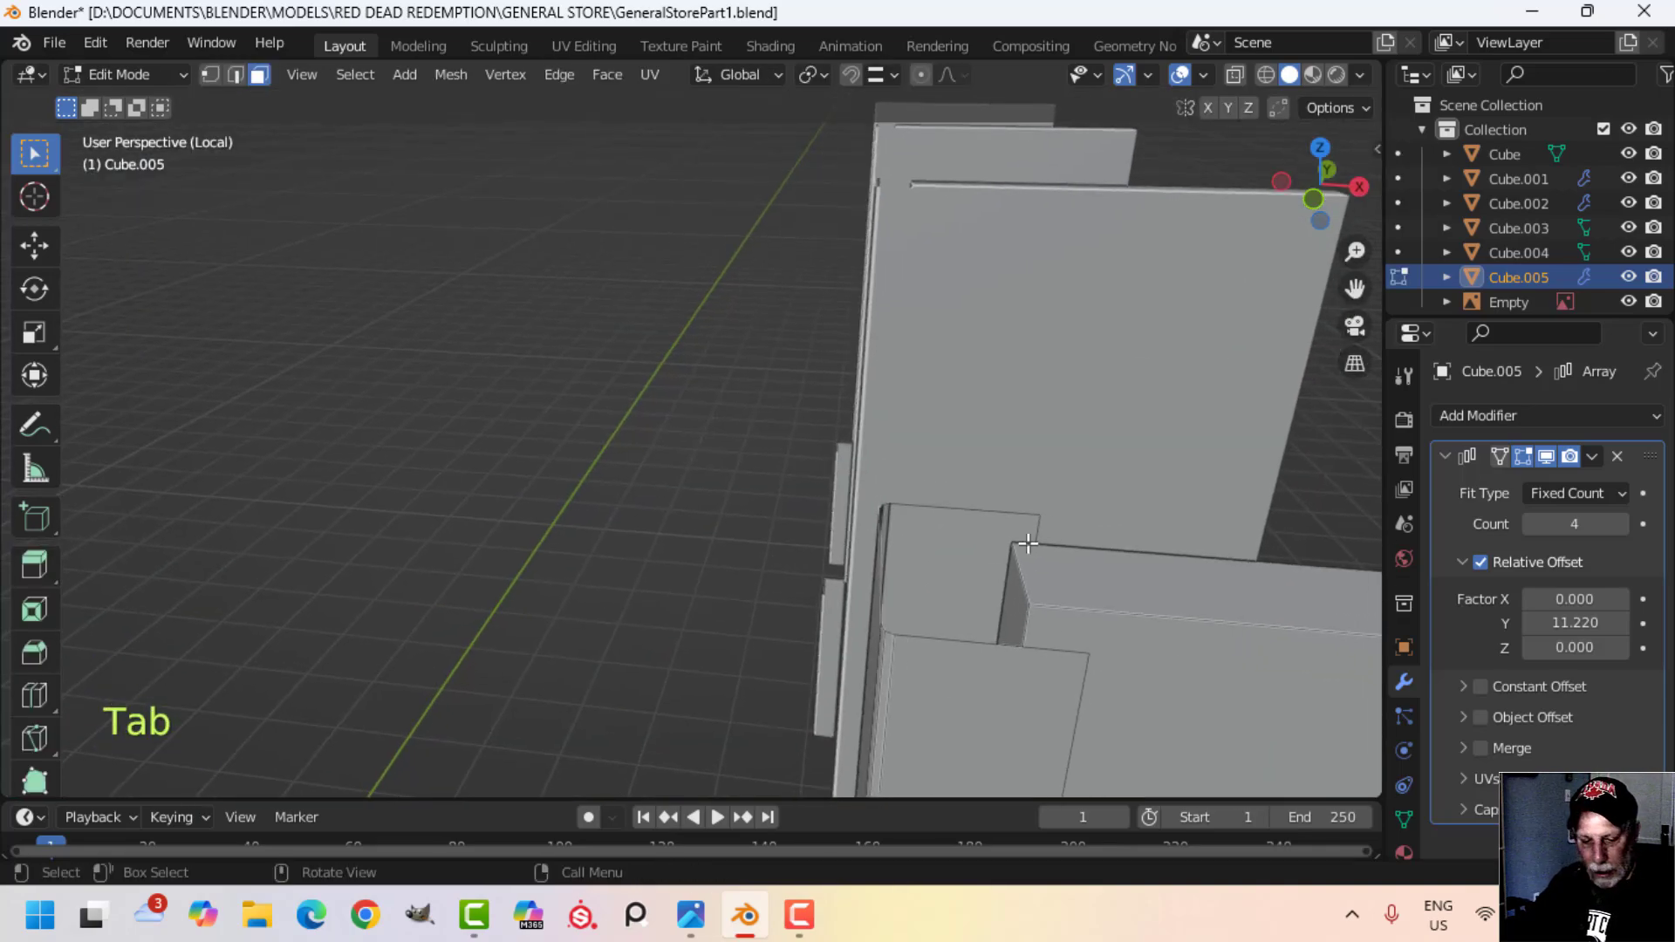
key(x)
click(998, 584)
Step: Delete the end partition panel's hidden outer faces, including the narrow rear face against the wall
shift+middle_drag(999, 584, 944, 482)
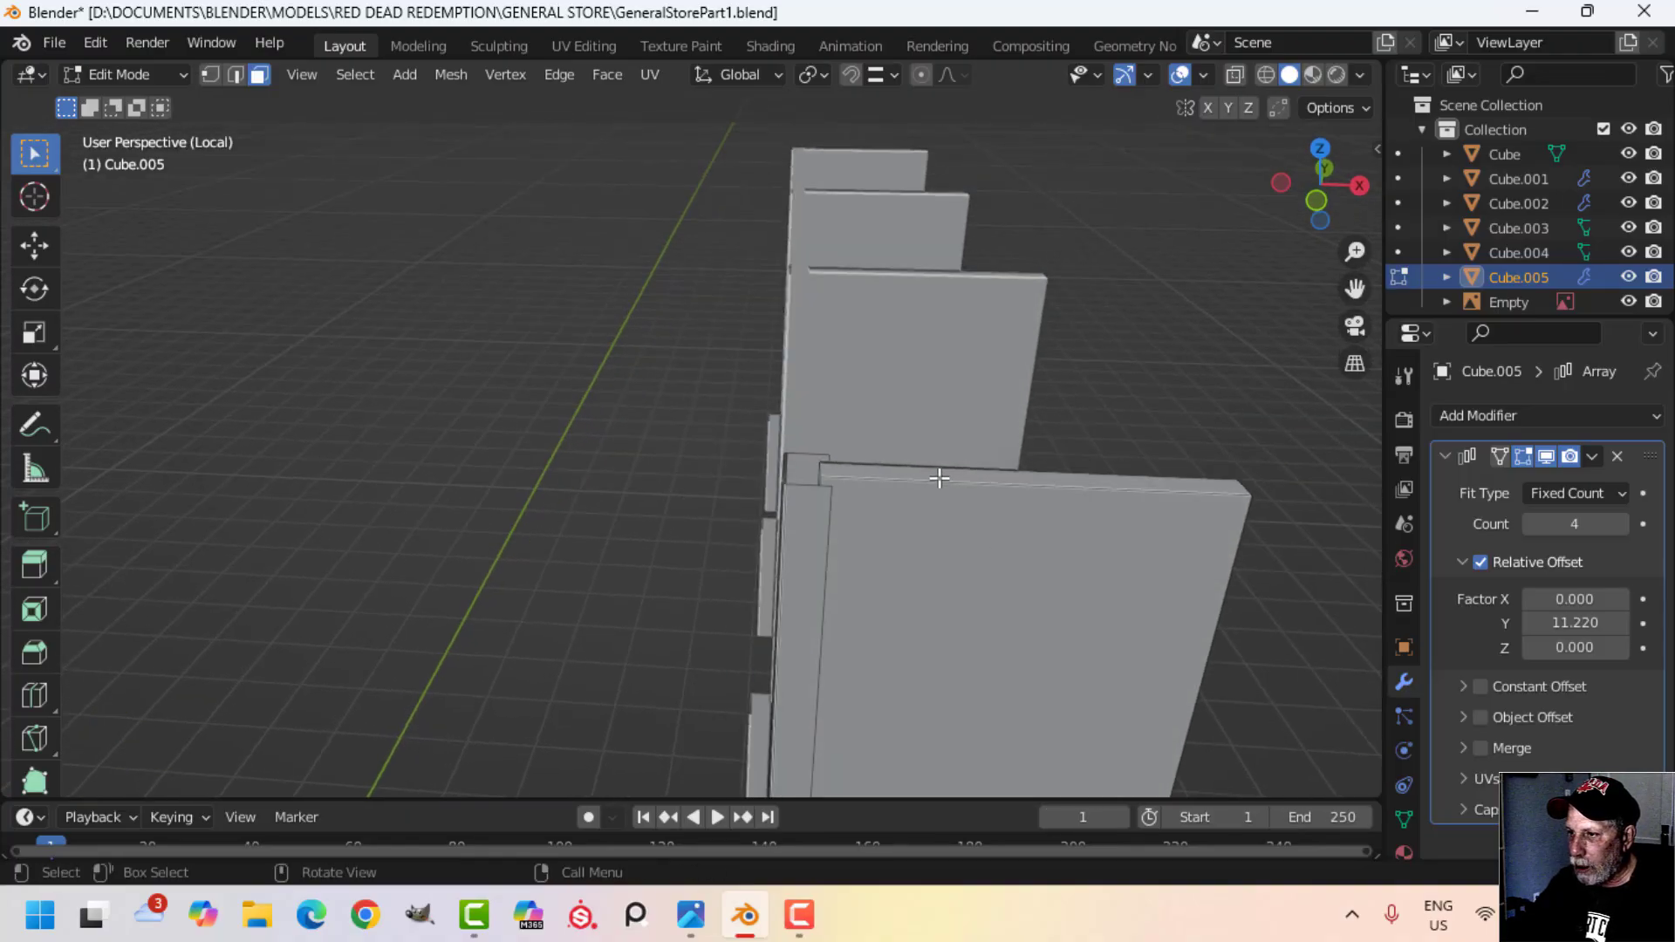
middle_drag(1055, 600, 1004, 513)
middle_drag(795, 642, 708, 347)
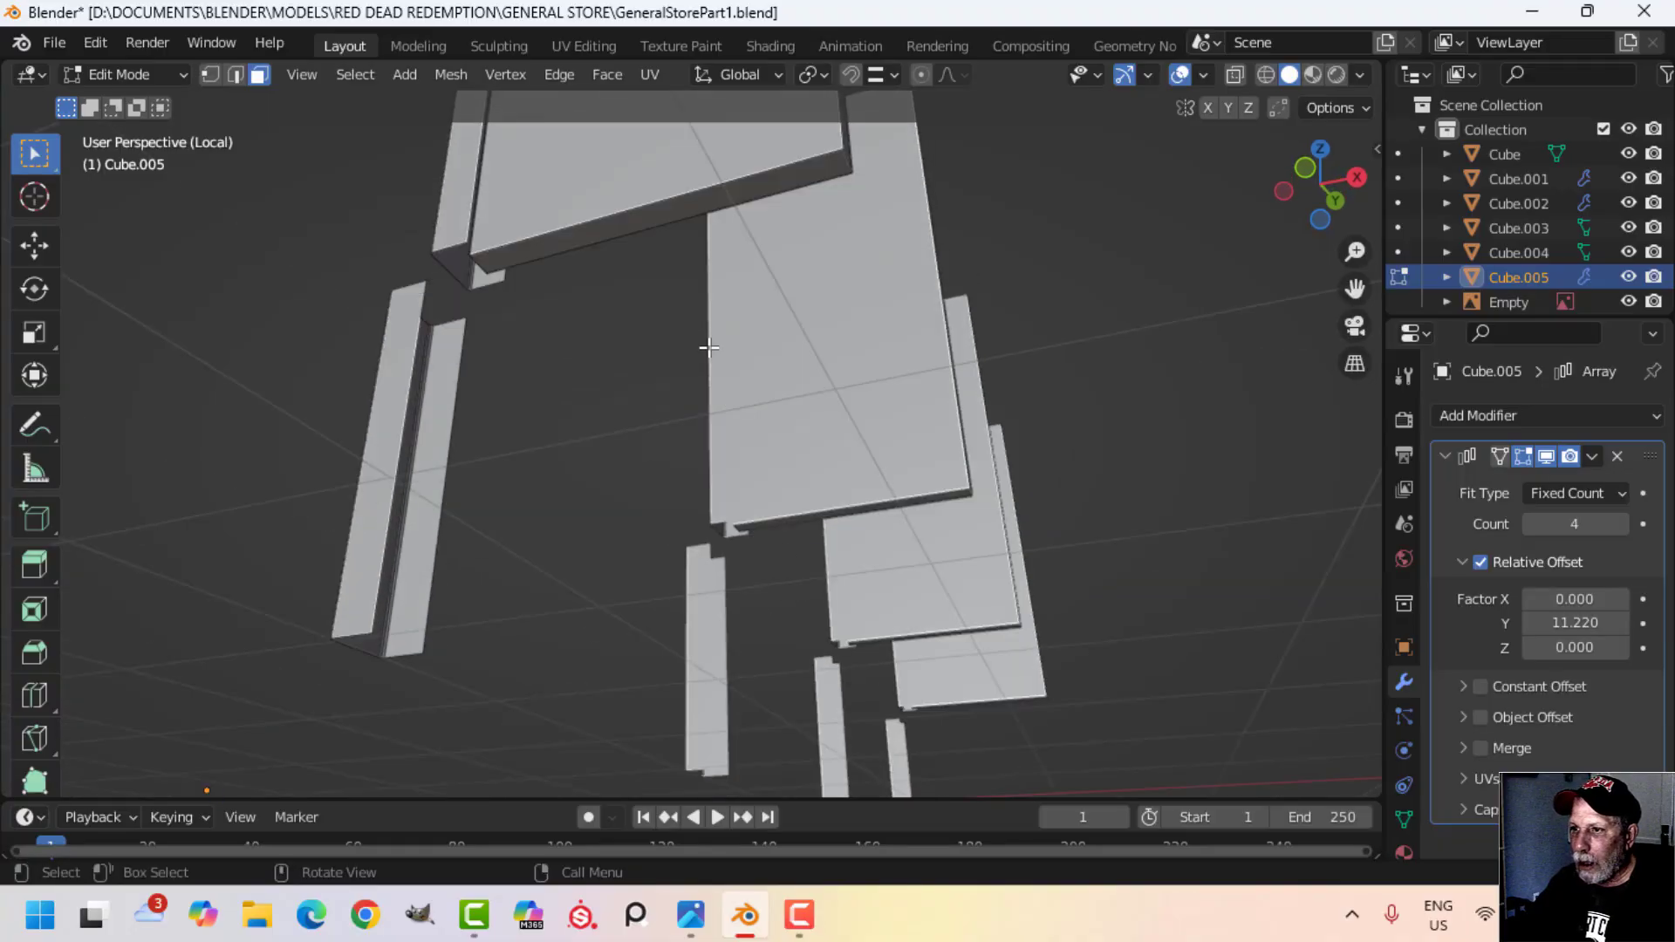
middle_drag(829, 224, 430, 374)
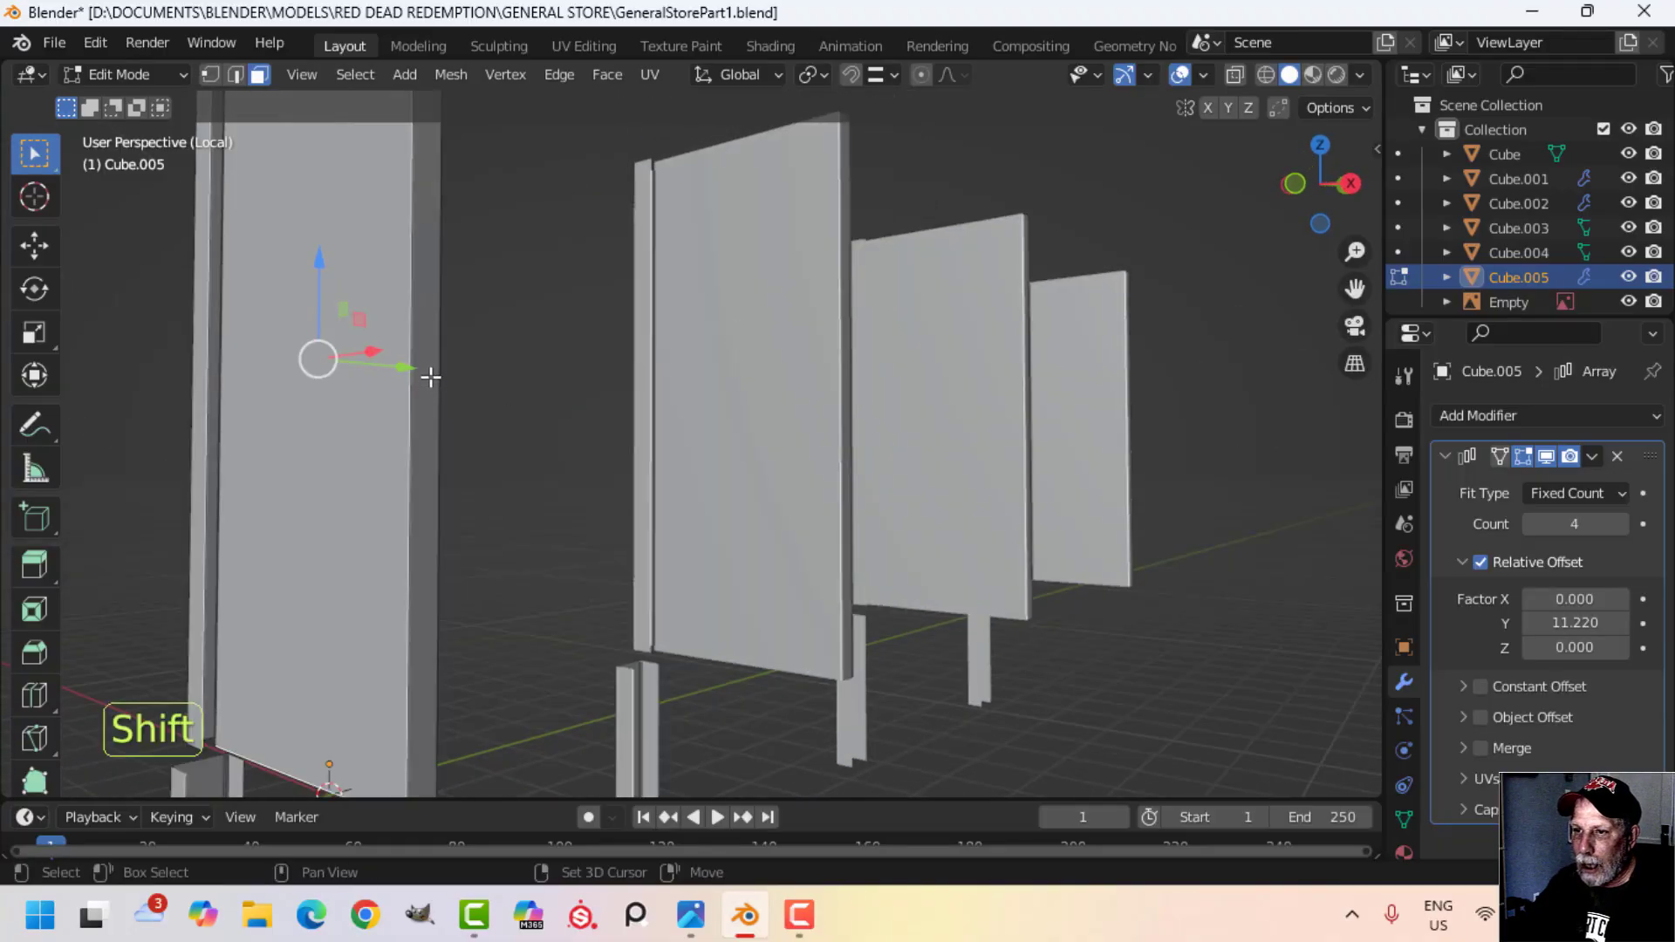
shift+click(430, 373)
key(x)
click(429, 376)
Step: Scale the opposite side faces of the end partition panel inward along Y so the panel is slightly thinner than its post
key(a)
middle_drag(520, 419, 647, 558)
key(alt+a)
click(724, 448)
middle_drag(724, 447, 514, 488)
shift+middle_drag(514, 488, 947, 530)
scroll(861, 516, up, 2)
key(s)
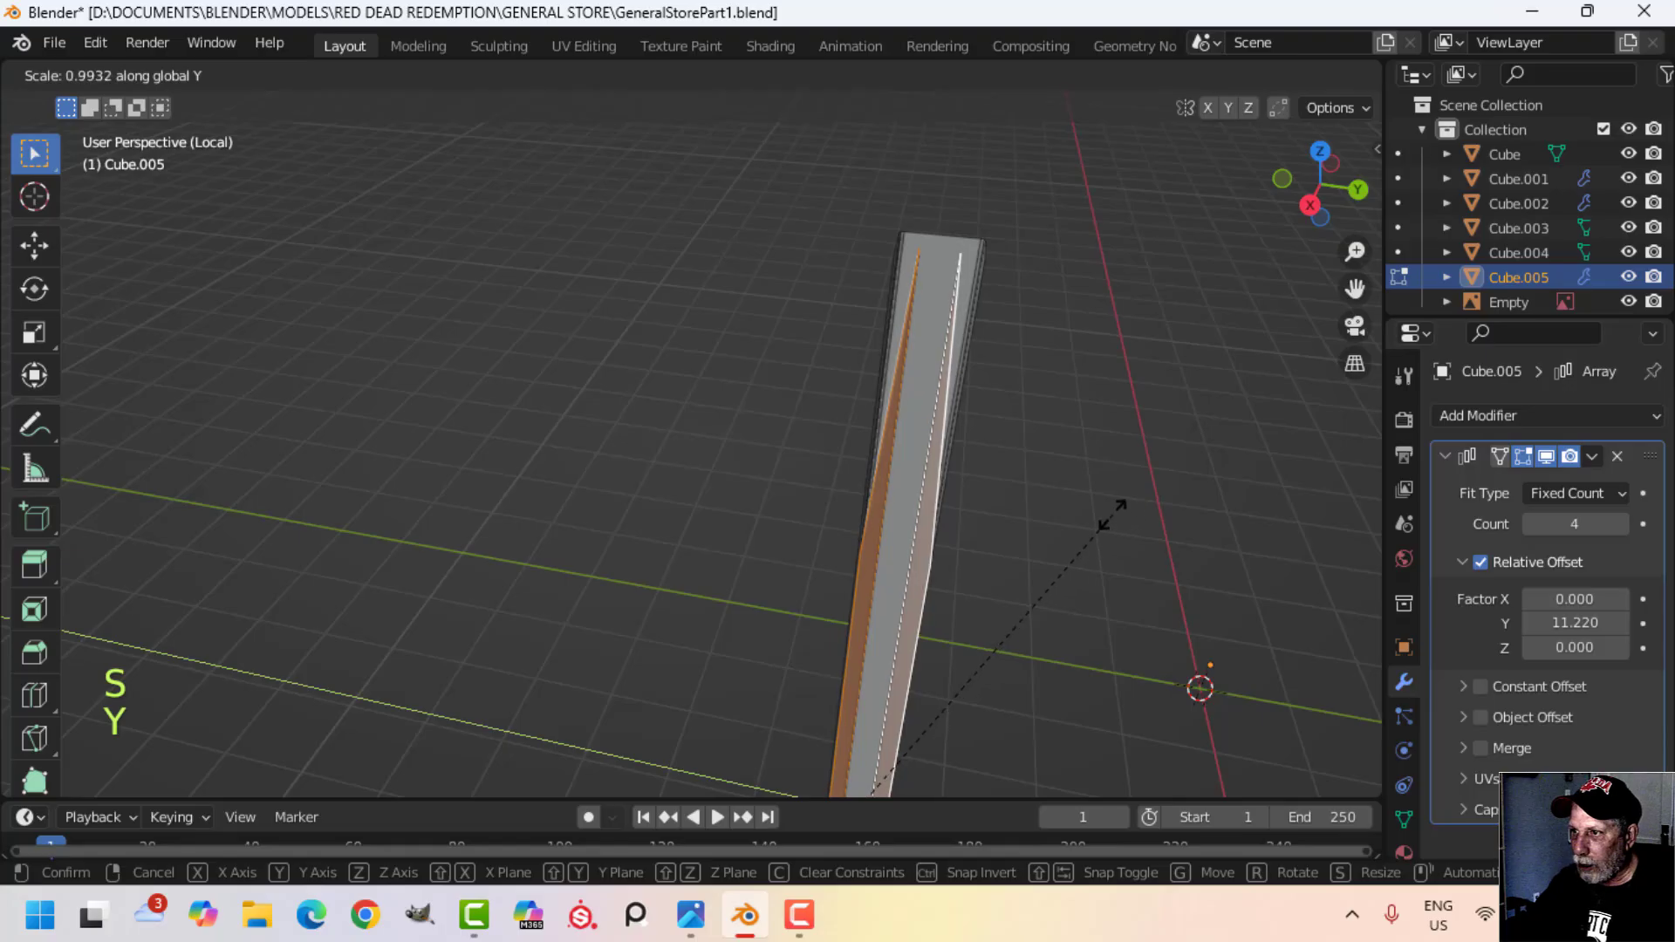
click(1020, 540)
Step: Fill the narrow gaps between the partition panel and its post, and bevel the post's rear vertical edges
middle_drag(1020, 540, 860, 405)
key(alt+a)
key(2)
shift+middle_drag(971, 306, 882, 509)
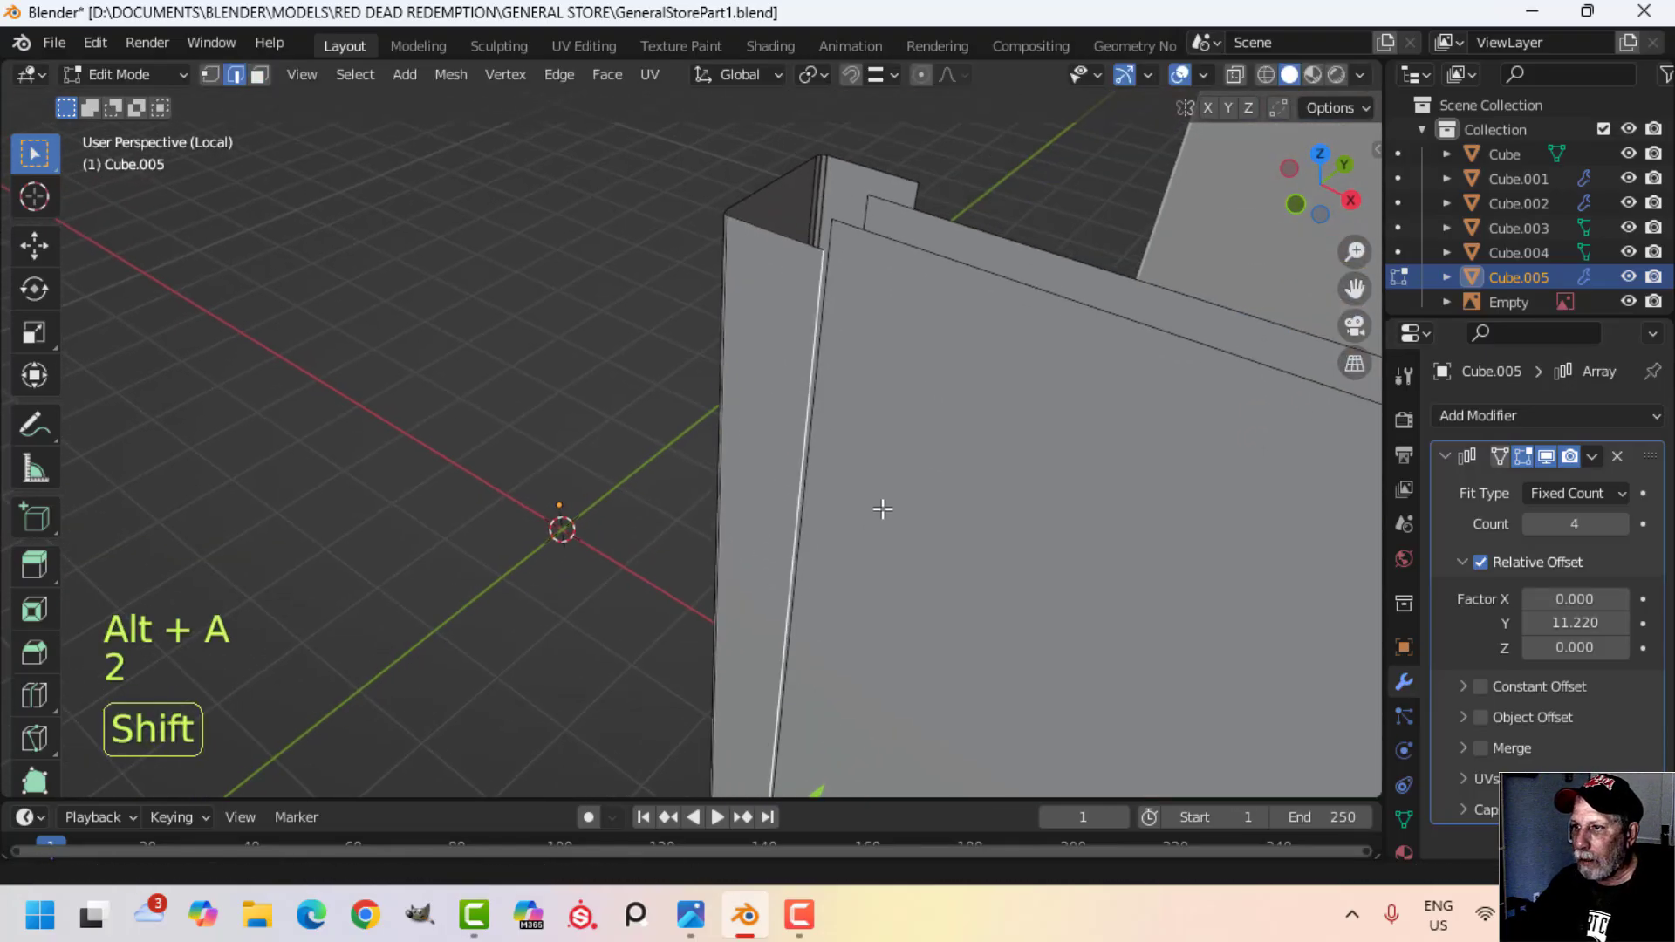
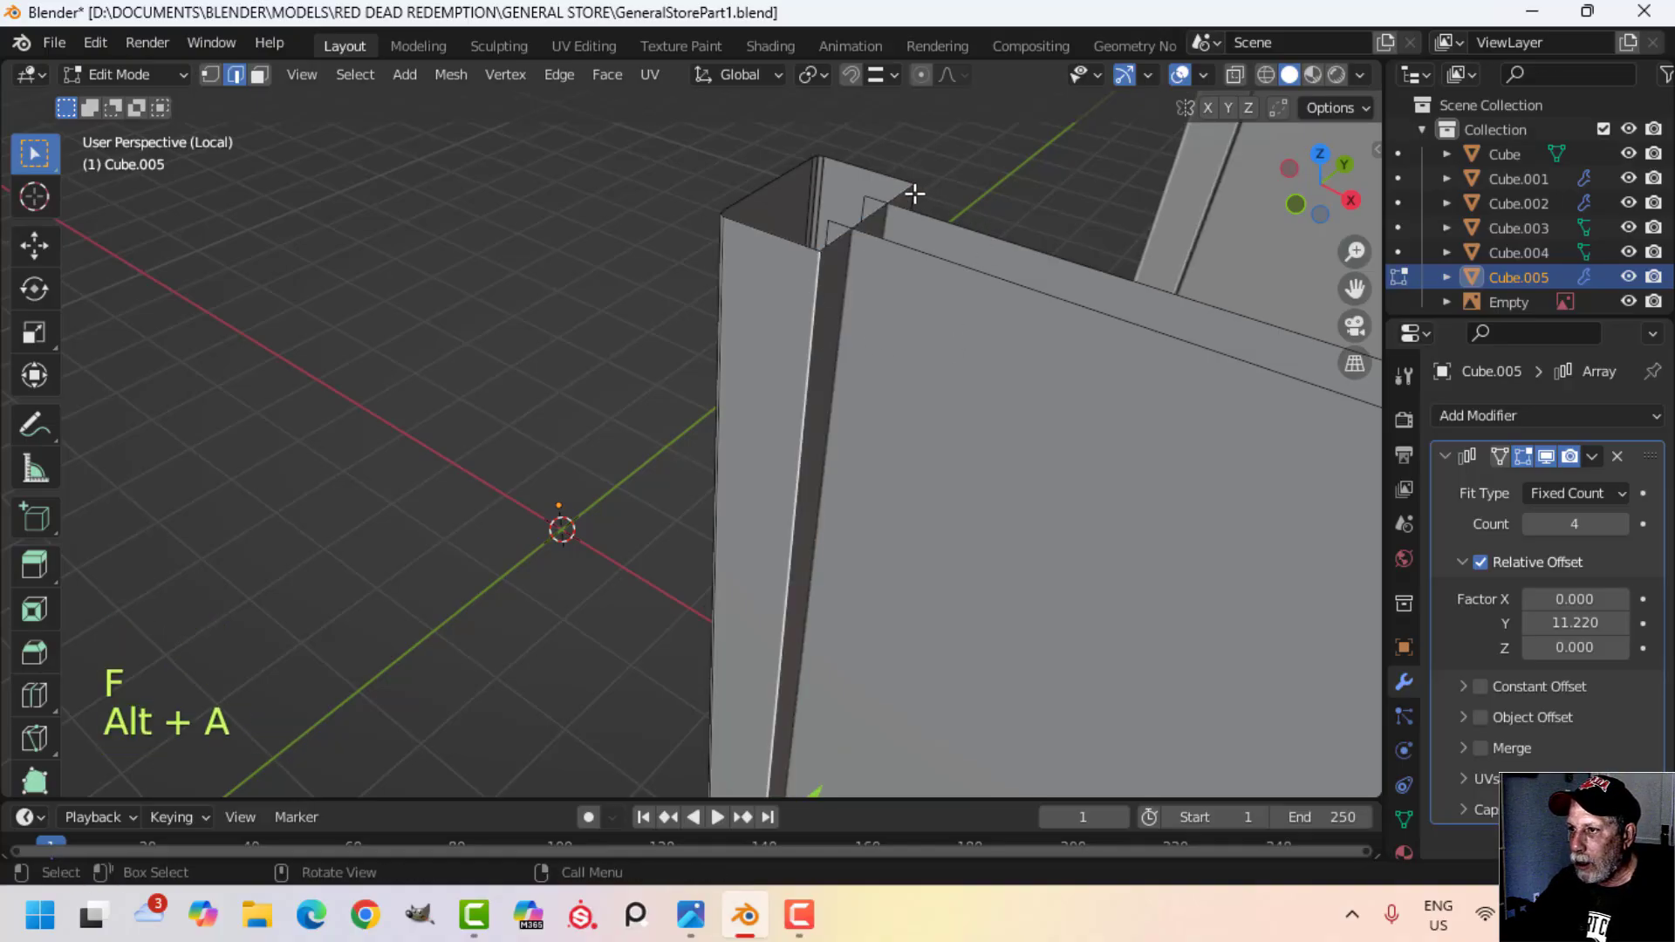
middle_drag(1042, 349, 978, 368)
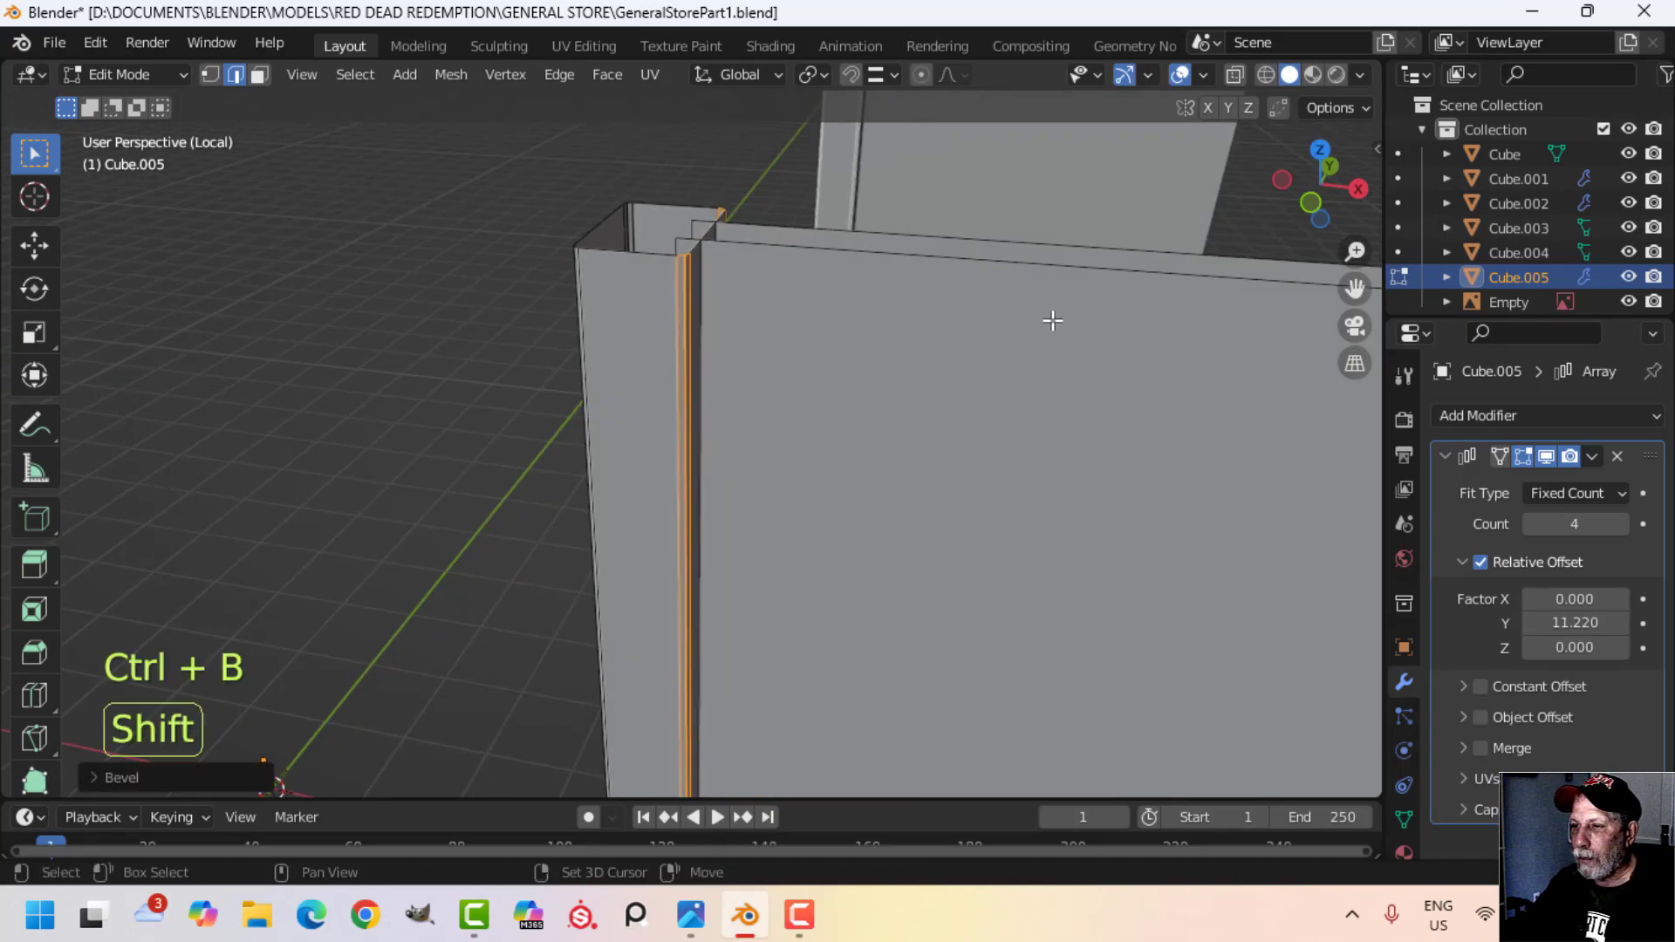
key(Tab)
scroll(850, 429, down, 3)
key(alt+a)
Step: Exit local view and review the posts and partitions within the whole store
middle_drag(816, 453, 759, 475)
shift+middle_drag(759, 475, 859, 393)
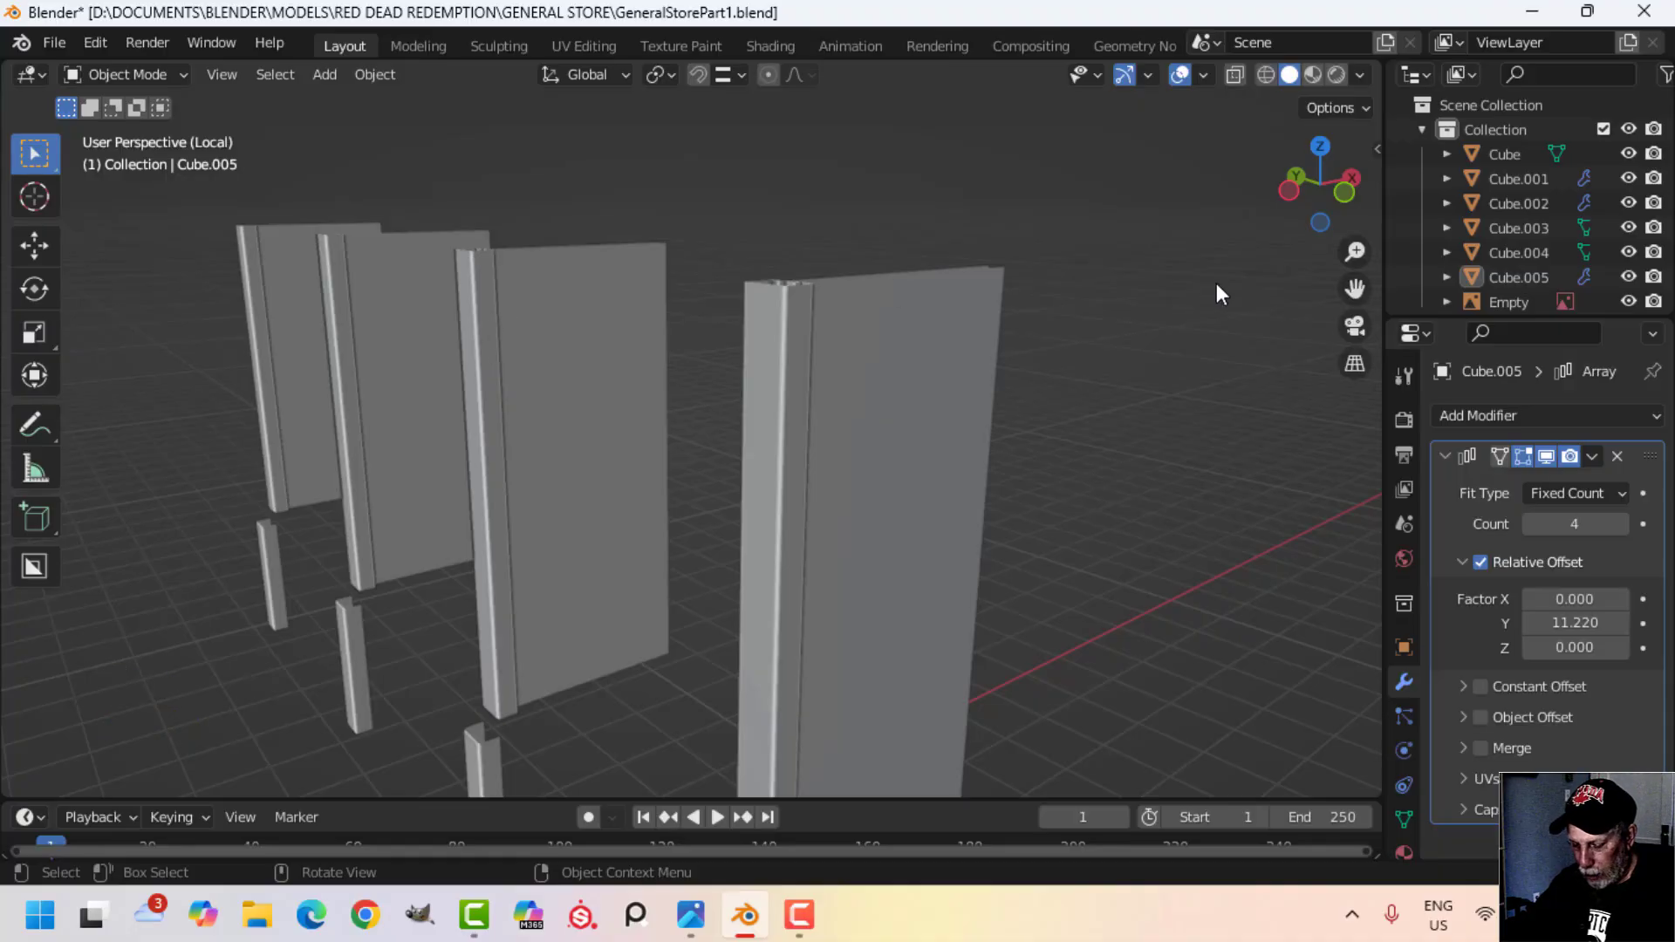
key(KP_Divide)
middle_drag(862, 379, 999, 354)
scroll(907, 369, up, 4)
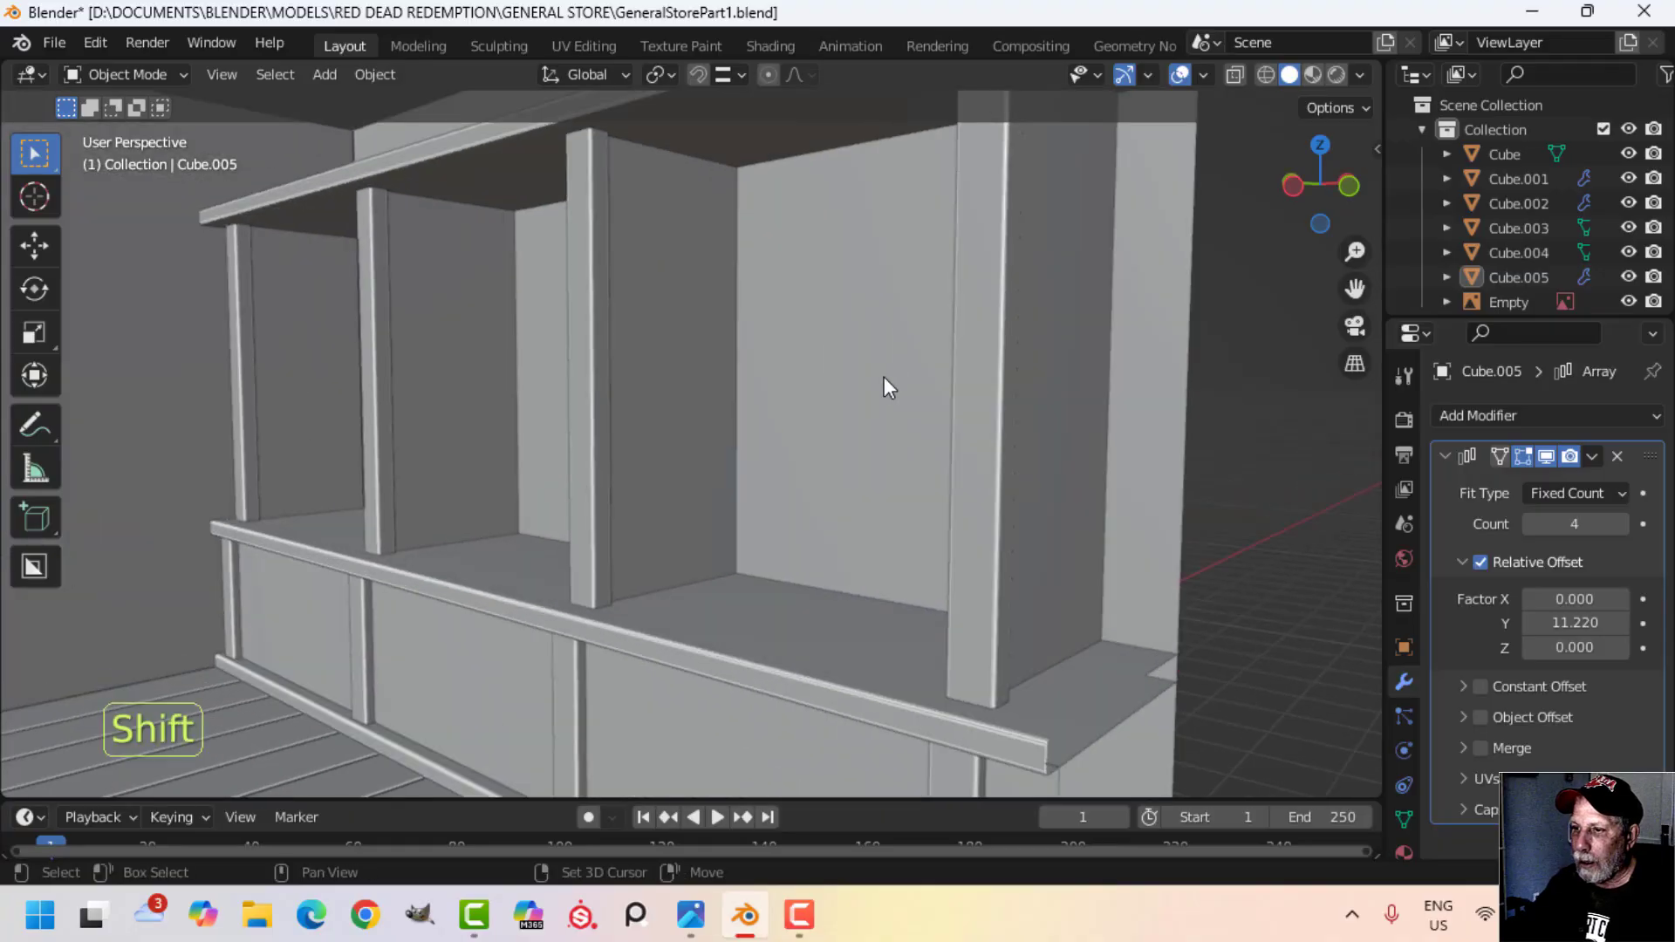
shift+middle_drag(883, 377, 945, 393)
scroll(945, 384, down, 2)
scroll(1071, 373, down, 3)
scroll(1039, 390, down, 5)
shift+middle_drag(808, 395, 740, 494)
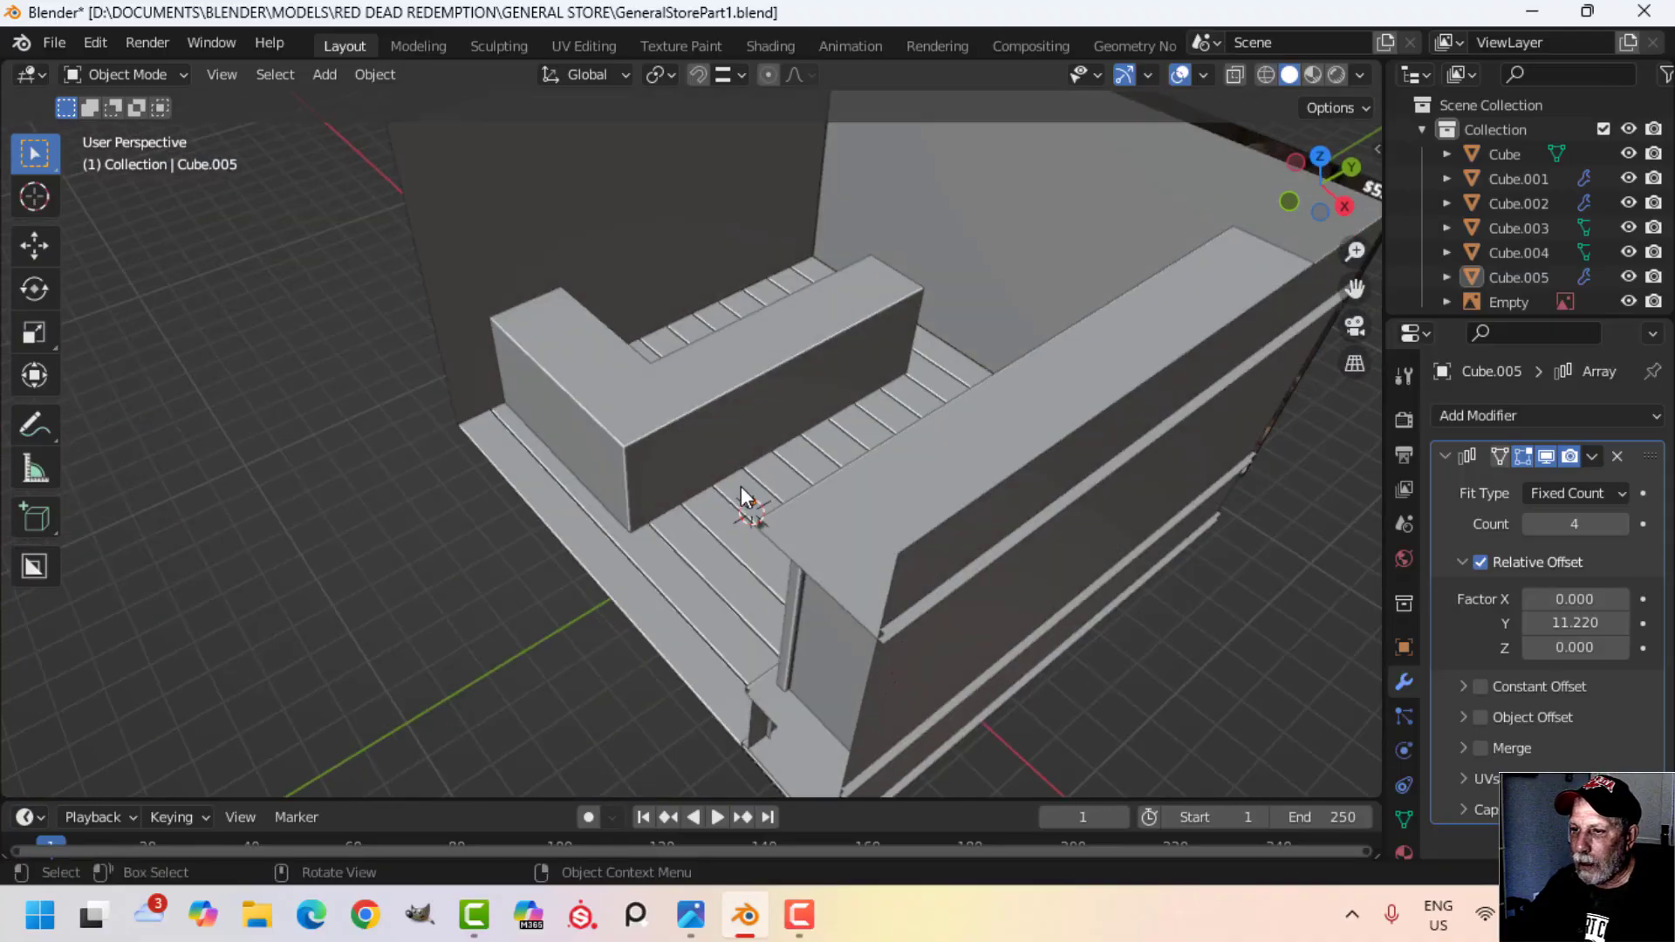
Step: Move the front section of the L-shaped counter along Y toward the back of the store, selecting it in wireframe top view
scroll(741, 493, up, 3)
shift+middle_drag(602, 428, 716, 438)
click(588, 426)
key(Tab)
middle_drag(588, 426, 654, 409)
key(alt+a)
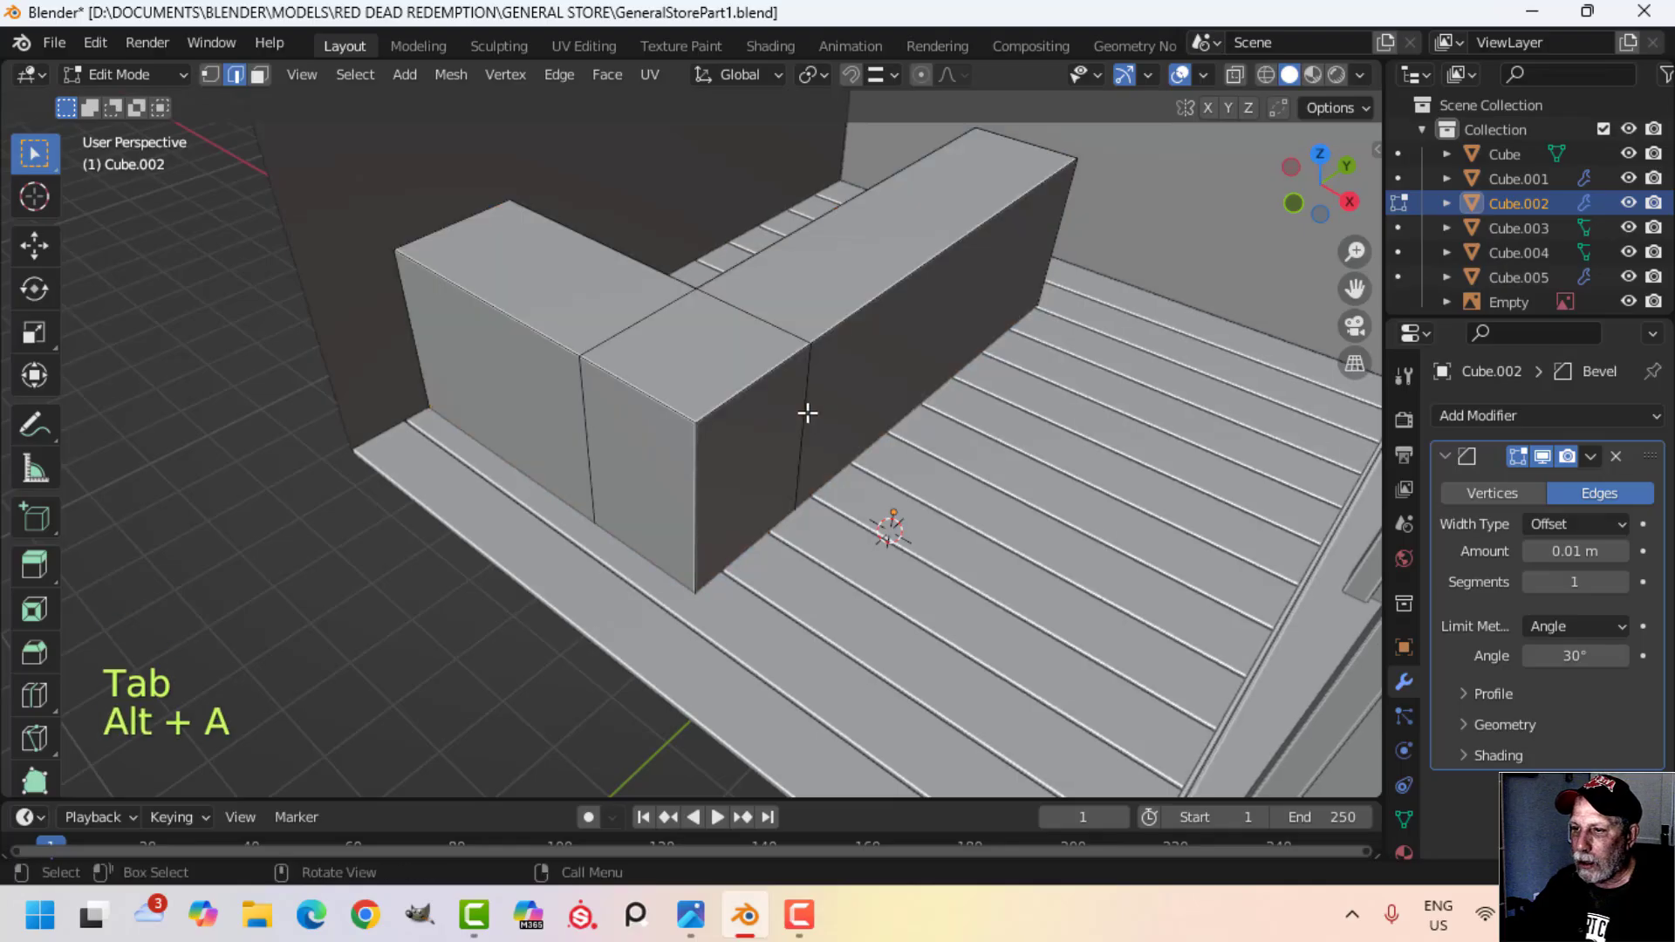
middle_drag(805, 411, 851, 424)
key(KP_7)
key(z)
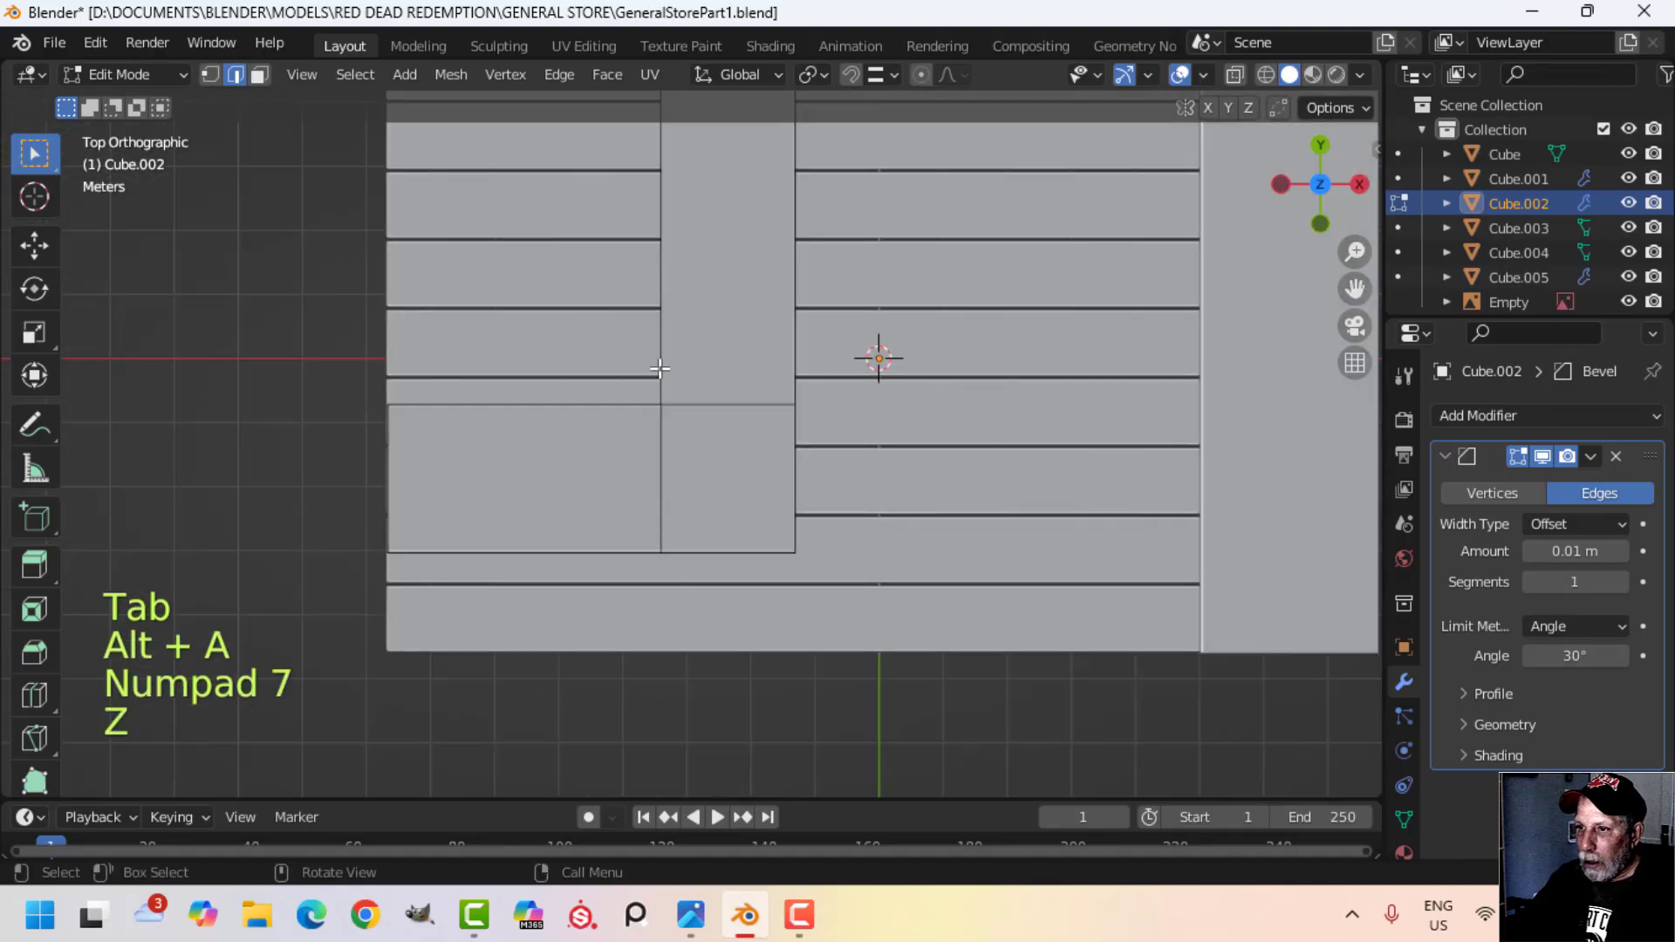
click(493, 388)
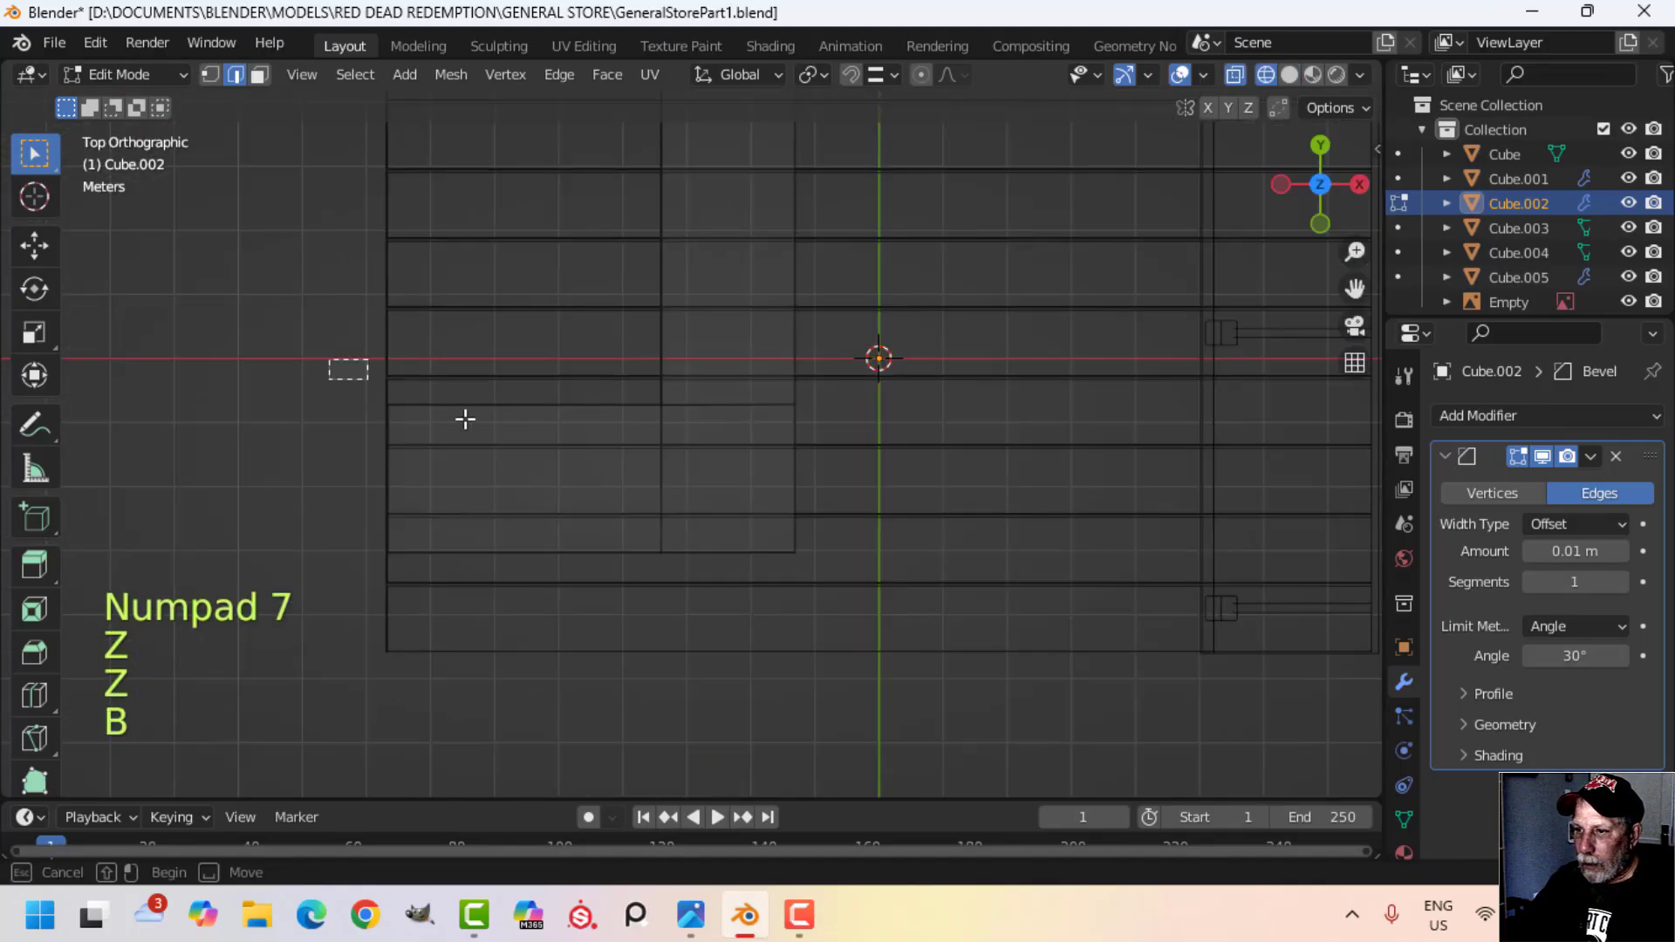
drag(465, 419, 901, 578)
drag(618, 395, 623, 334)
key(alt+a)
click(860, 388)
mouse_move(916, 419)
middle_down()
mouse_move(919, 305)
mouse_move(1018, 362)
mouse_move(1013, 511)
mouse_move(866, 534)
mouse_move(736, 526)
mouse_move(808, 525)
mouse_move(819, 675)
middle_up()
scroll(924, 362, down, 2)
key(Tab)
key(alt+a)
Step: Compare the right-wall shelving with the whole general store reference photo
scroll(1018, 361, up, 2)
scroll(867, 534, up, 2)
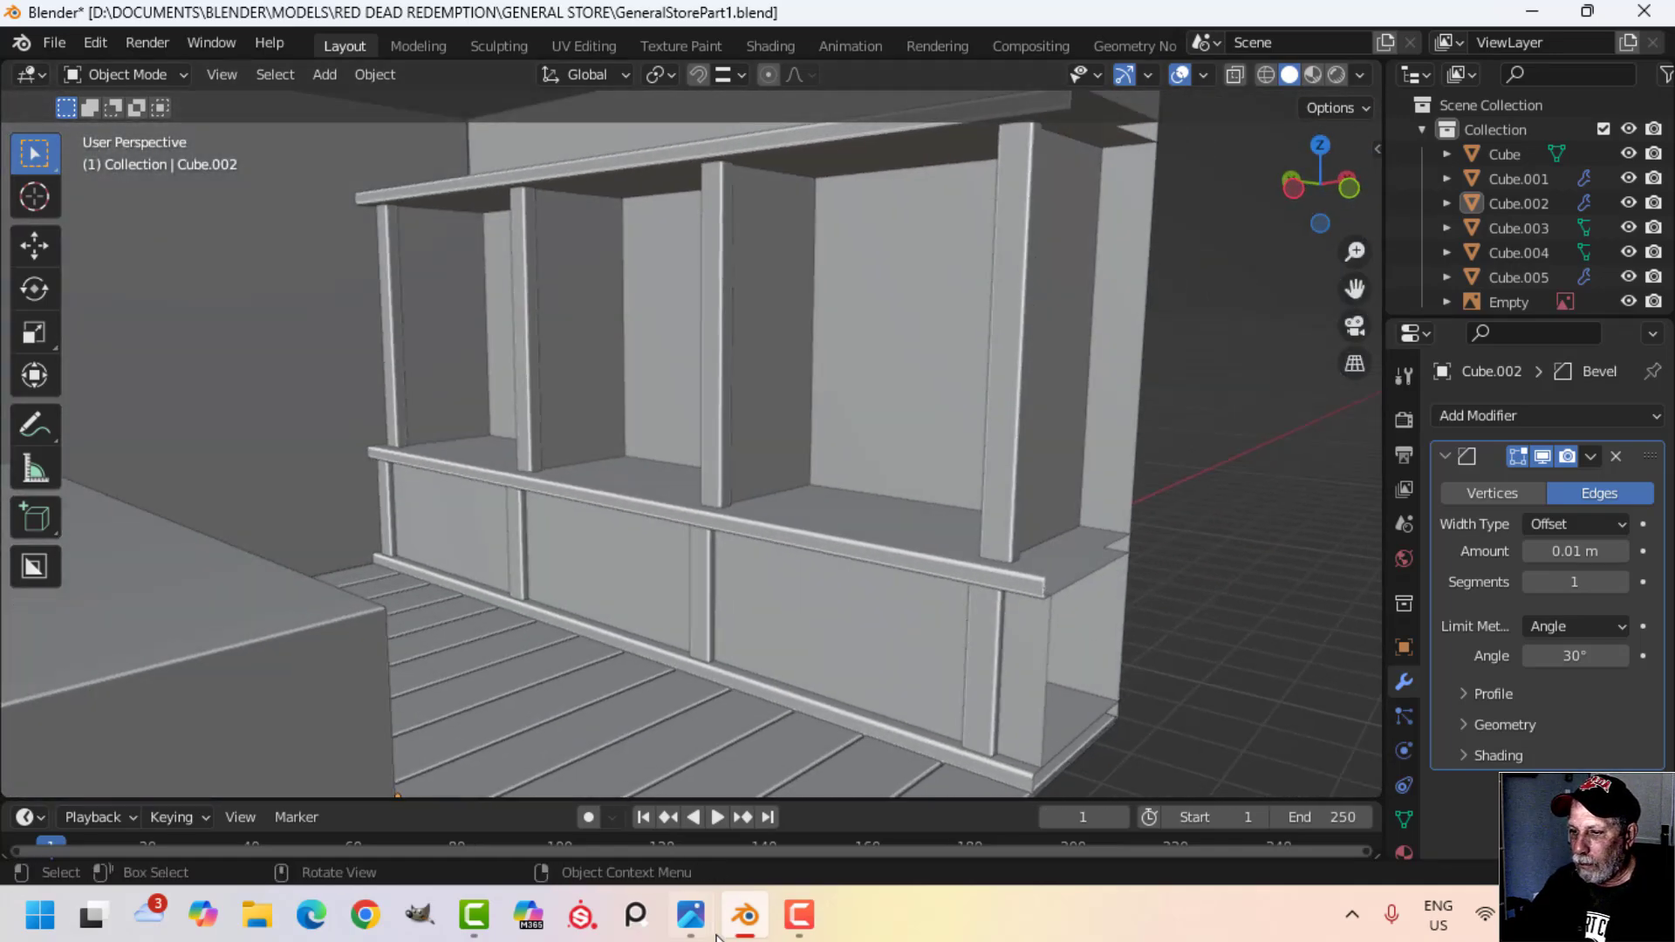
mouse_move(694, 920)
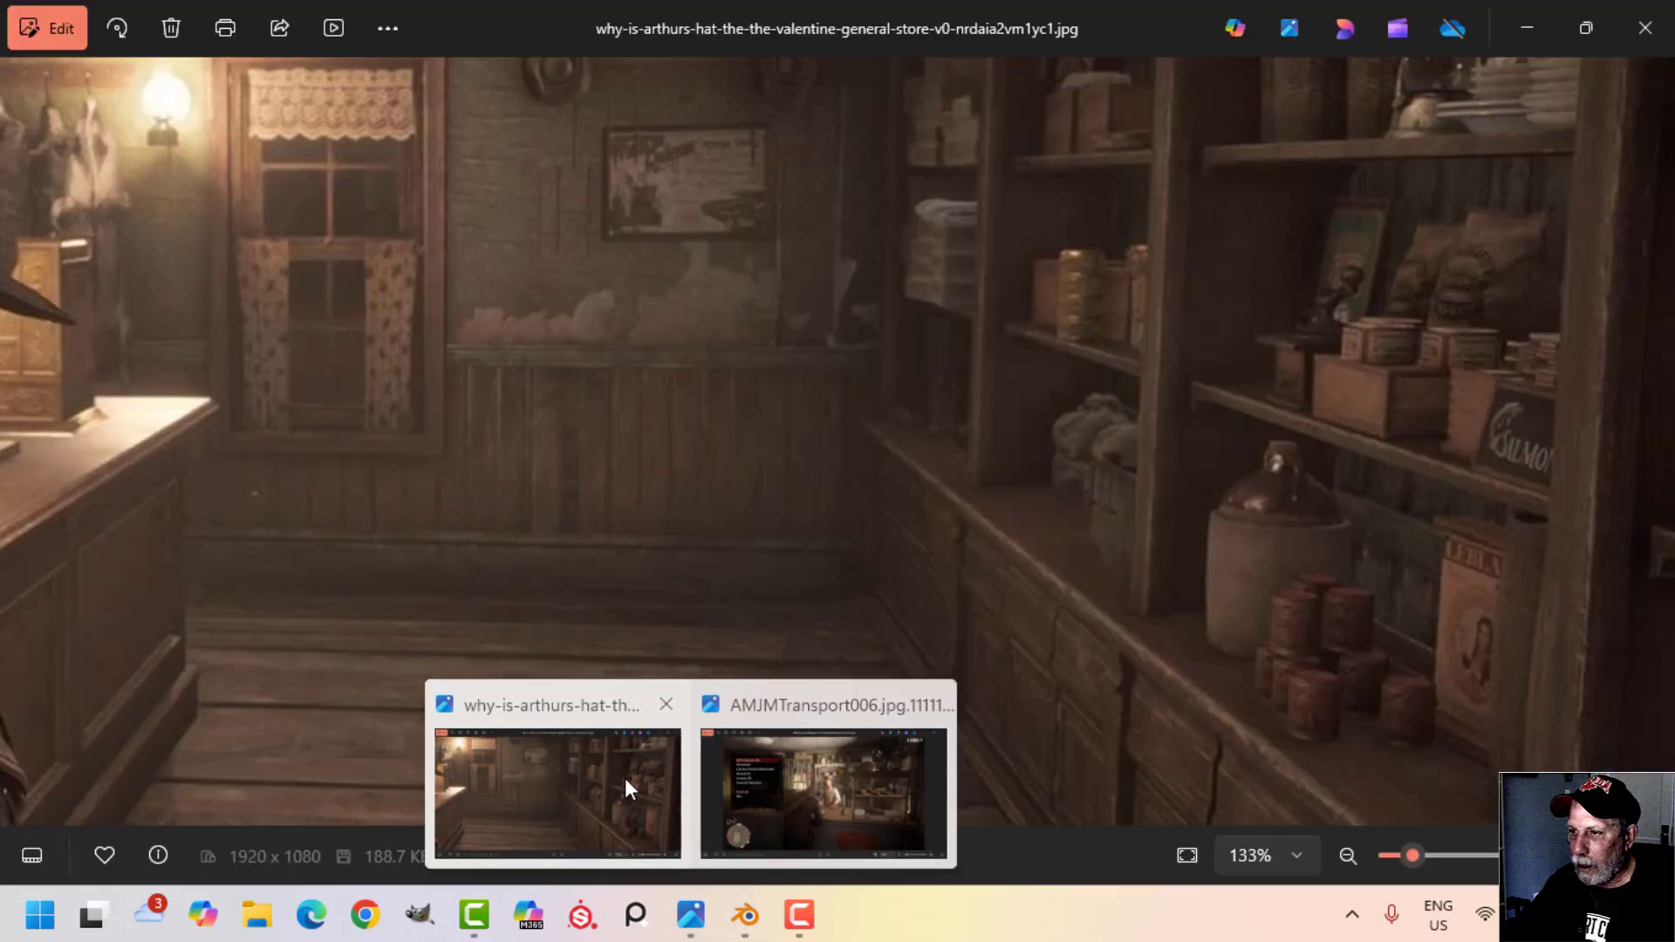
click(625, 778)
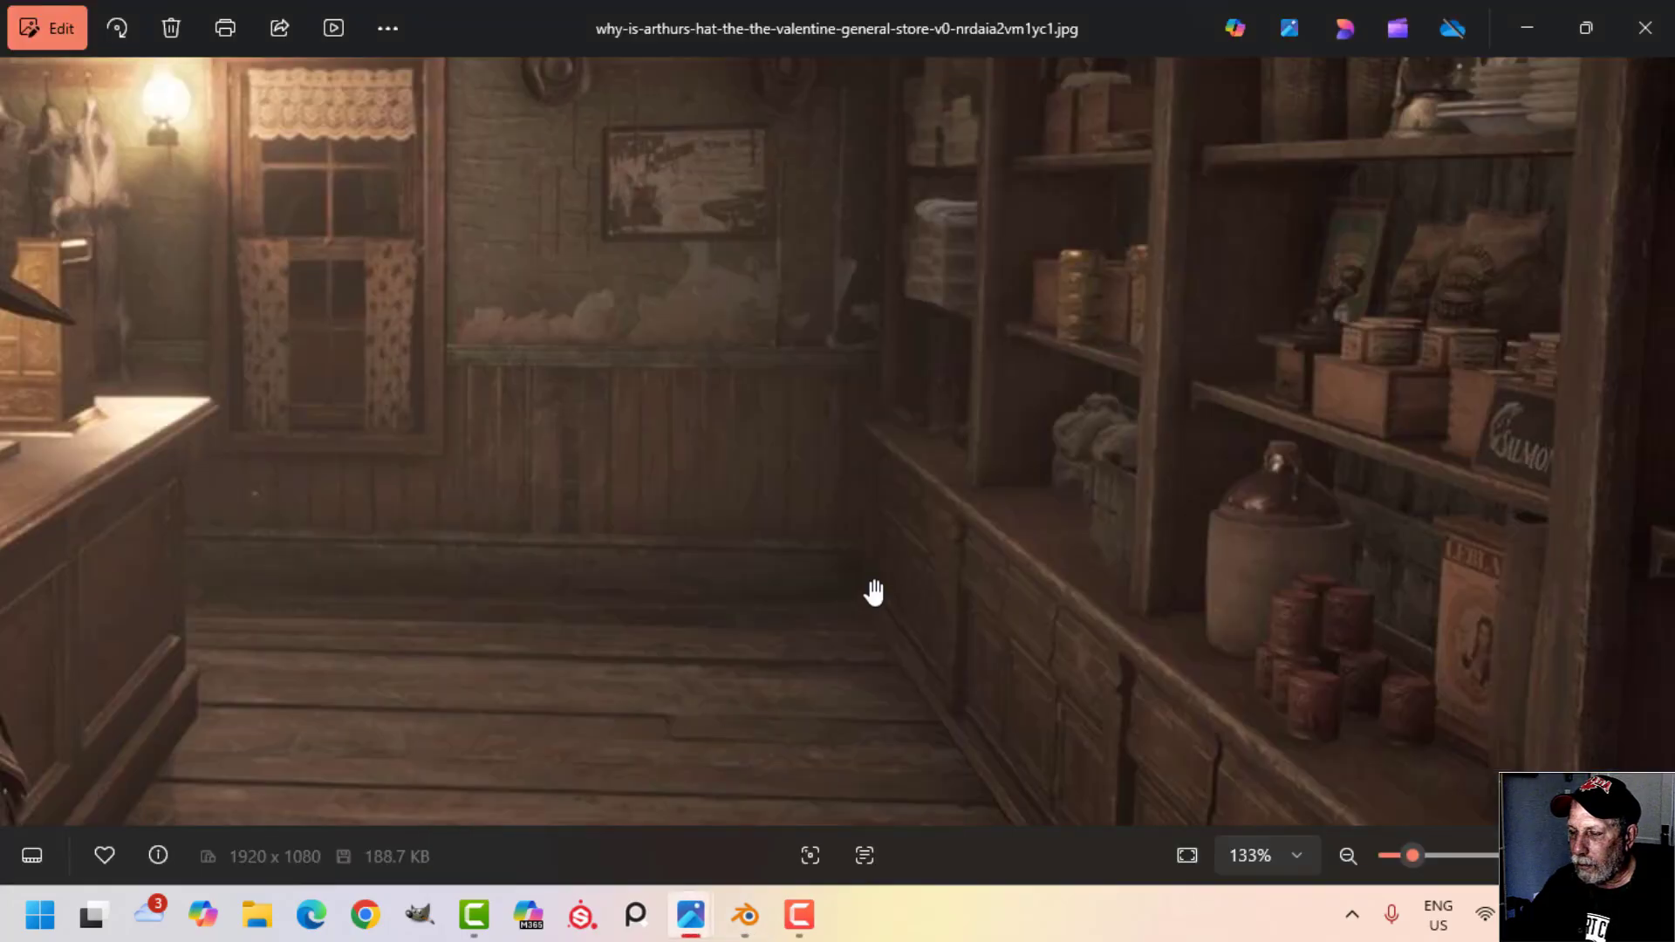
scroll(874, 593, down, 5)
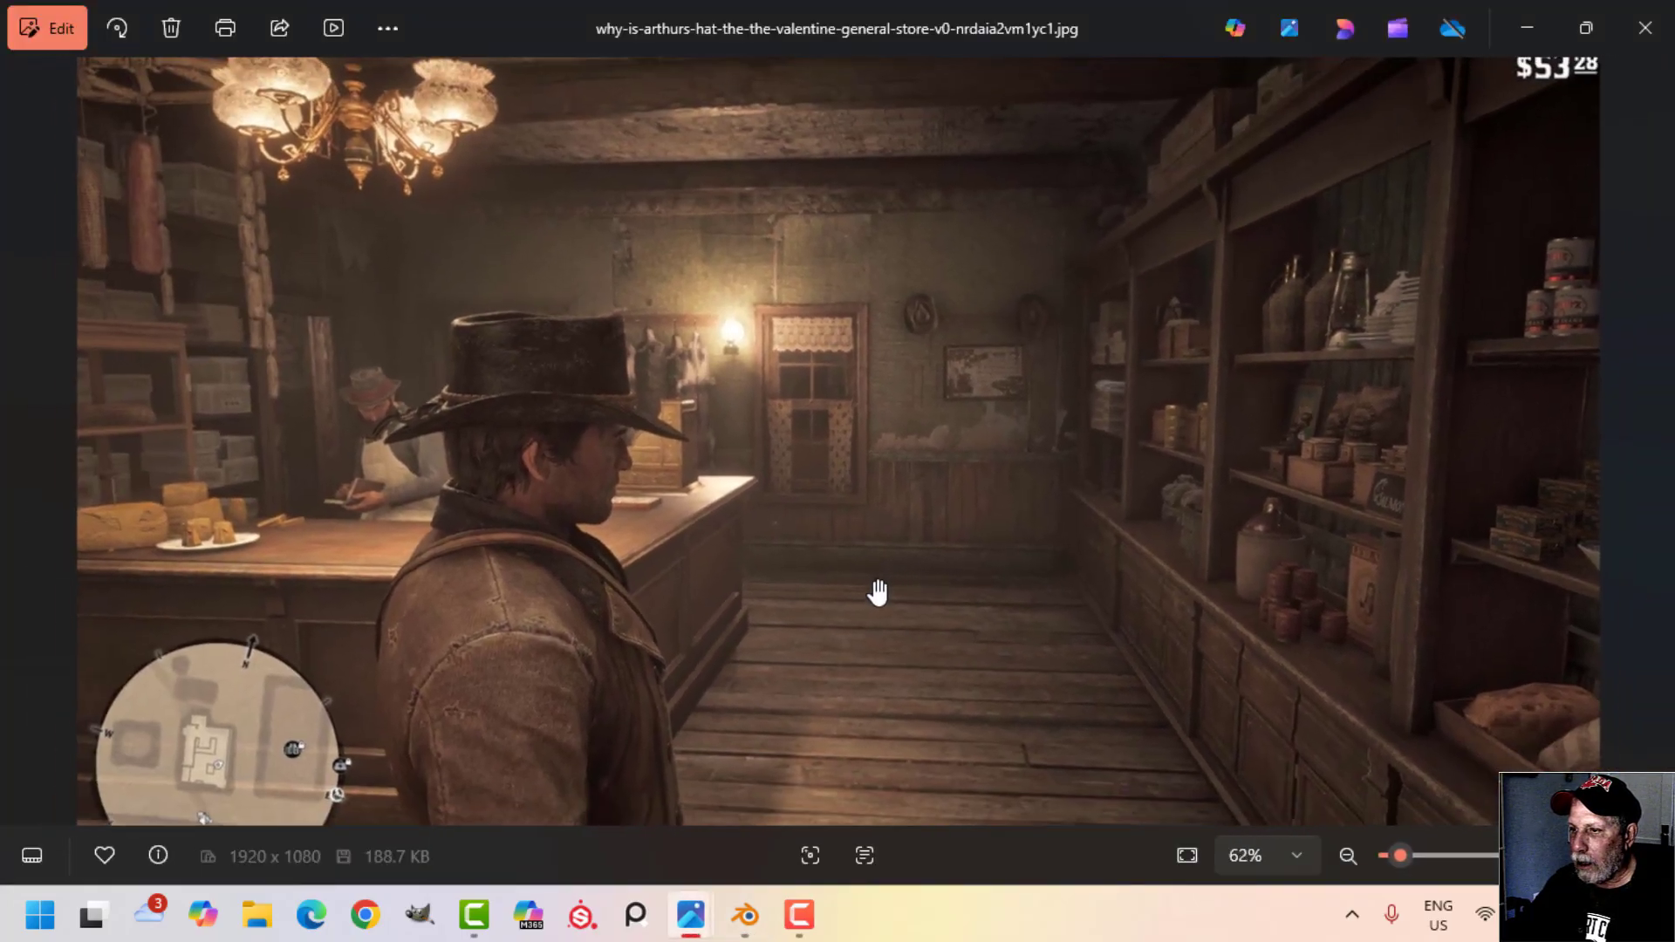
scroll(876, 593, down, 2)
click(758, 916)
Step: Lengthen the room by moving the open-end edges of both side walls outward along Y
shift+middle_drag(907, 558, 1045, 410)
click(1077, 412)
scroll(1094, 437, down, 3)
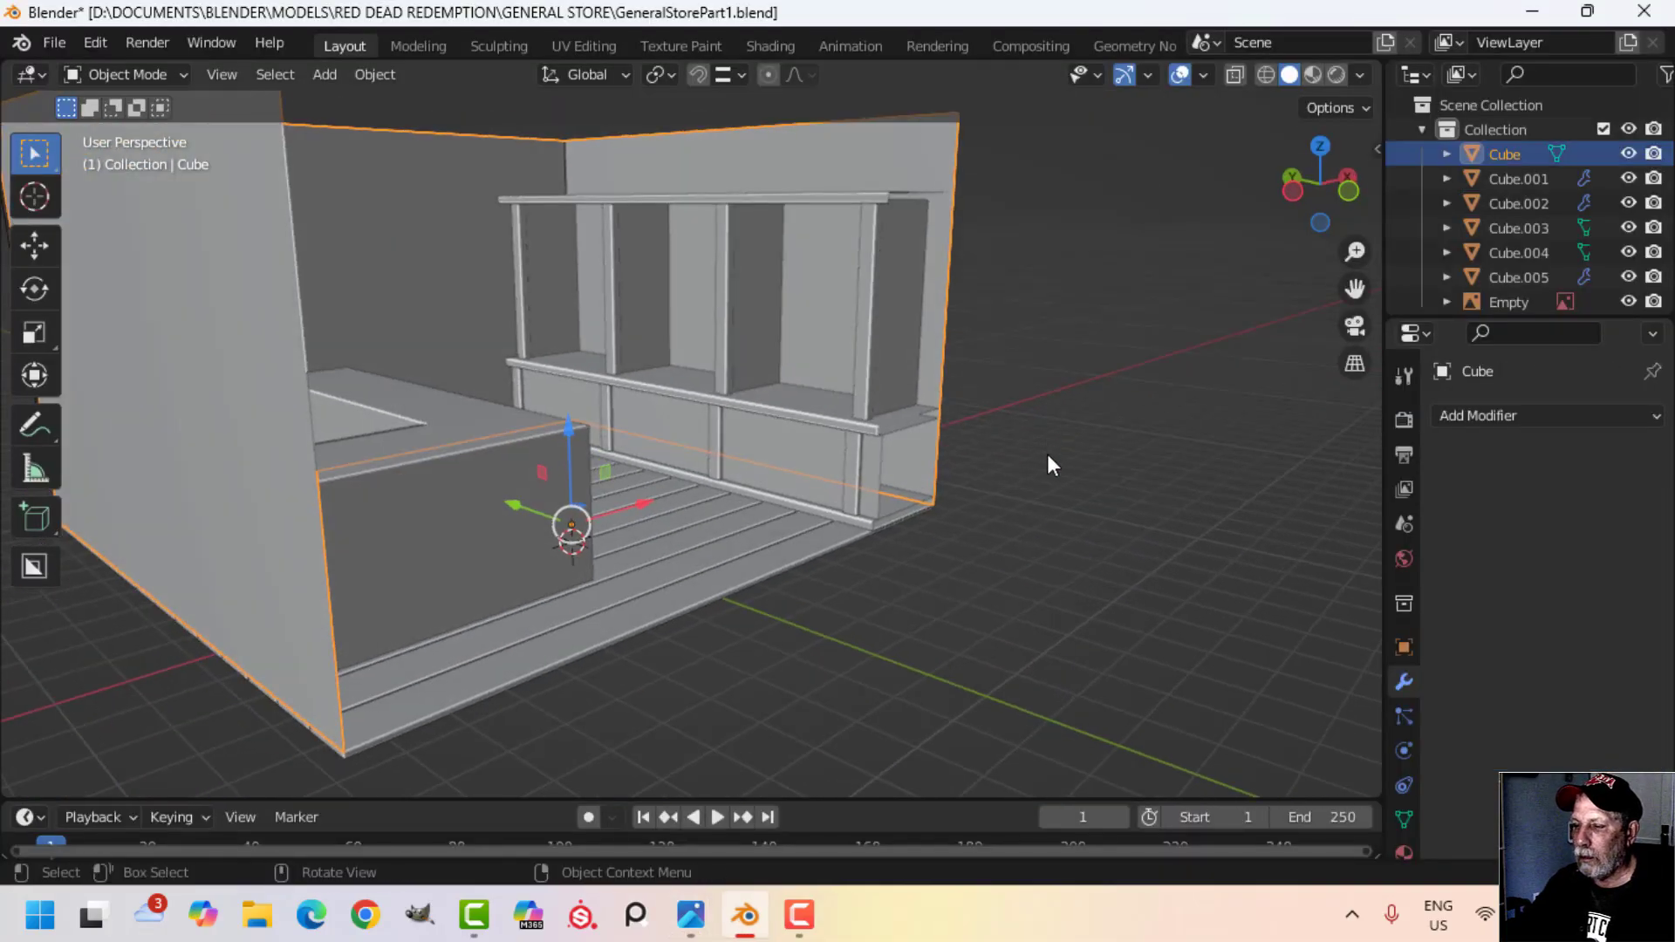
key(Tab)
key(a)
scroll(1043, 456, up, 2)
key(alt+a)
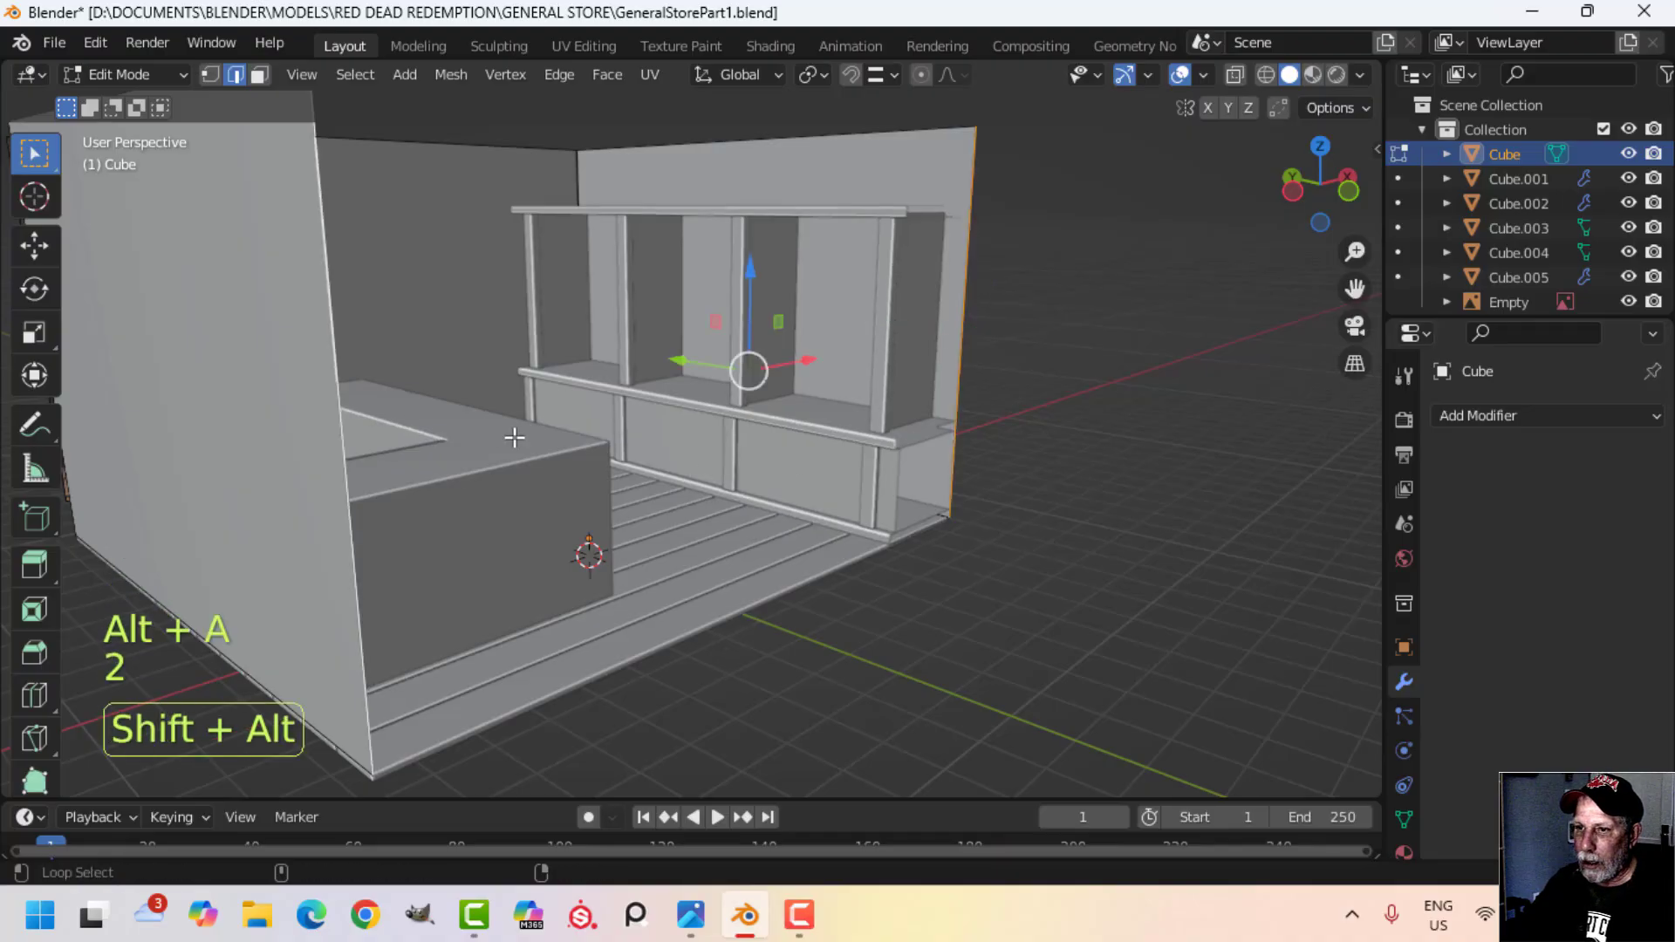
scroll(514, 437, down, 3)
drag(675, 336, 795, 385)
middle_drag(795, 385, 618, 387)
key(Tab)
Step: Move all floorboards toward the open end and scale them by about 1.35 along Y to cover the longer room
click(694, 492)
key(Tab)
key(a)
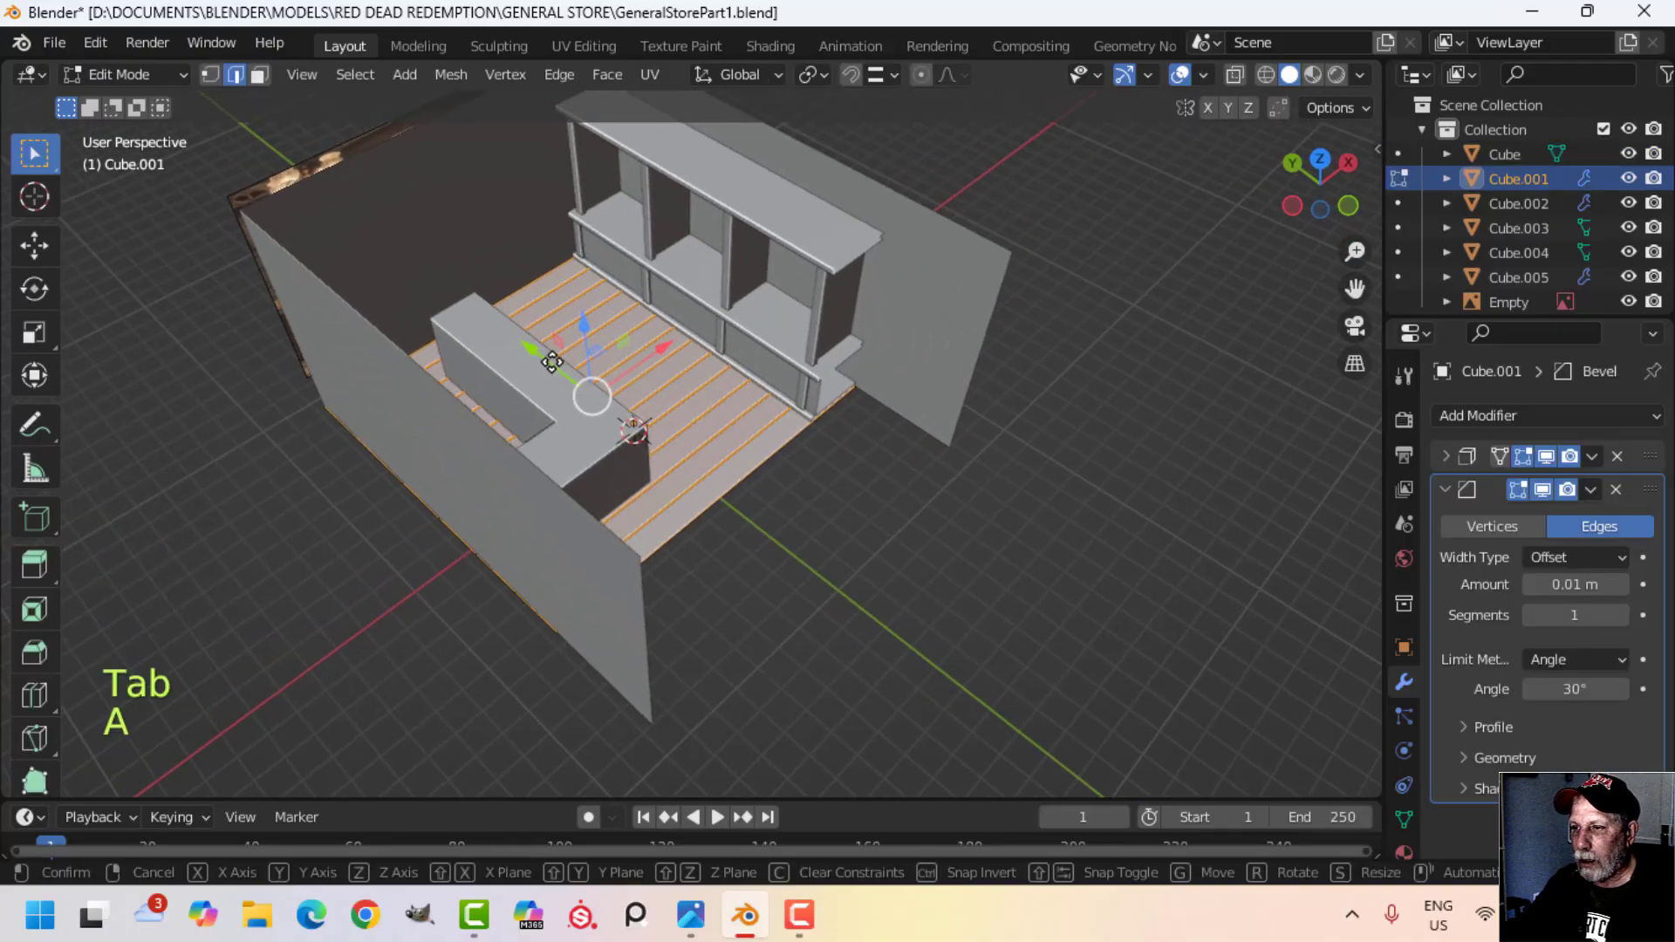
drag(552, 361, 581, 382)
shift+middle_drag(656, 381, 666, 435)
middle_drag(666, 434, 782, 410)
scroll(749, 445, up, 3)
key(s)
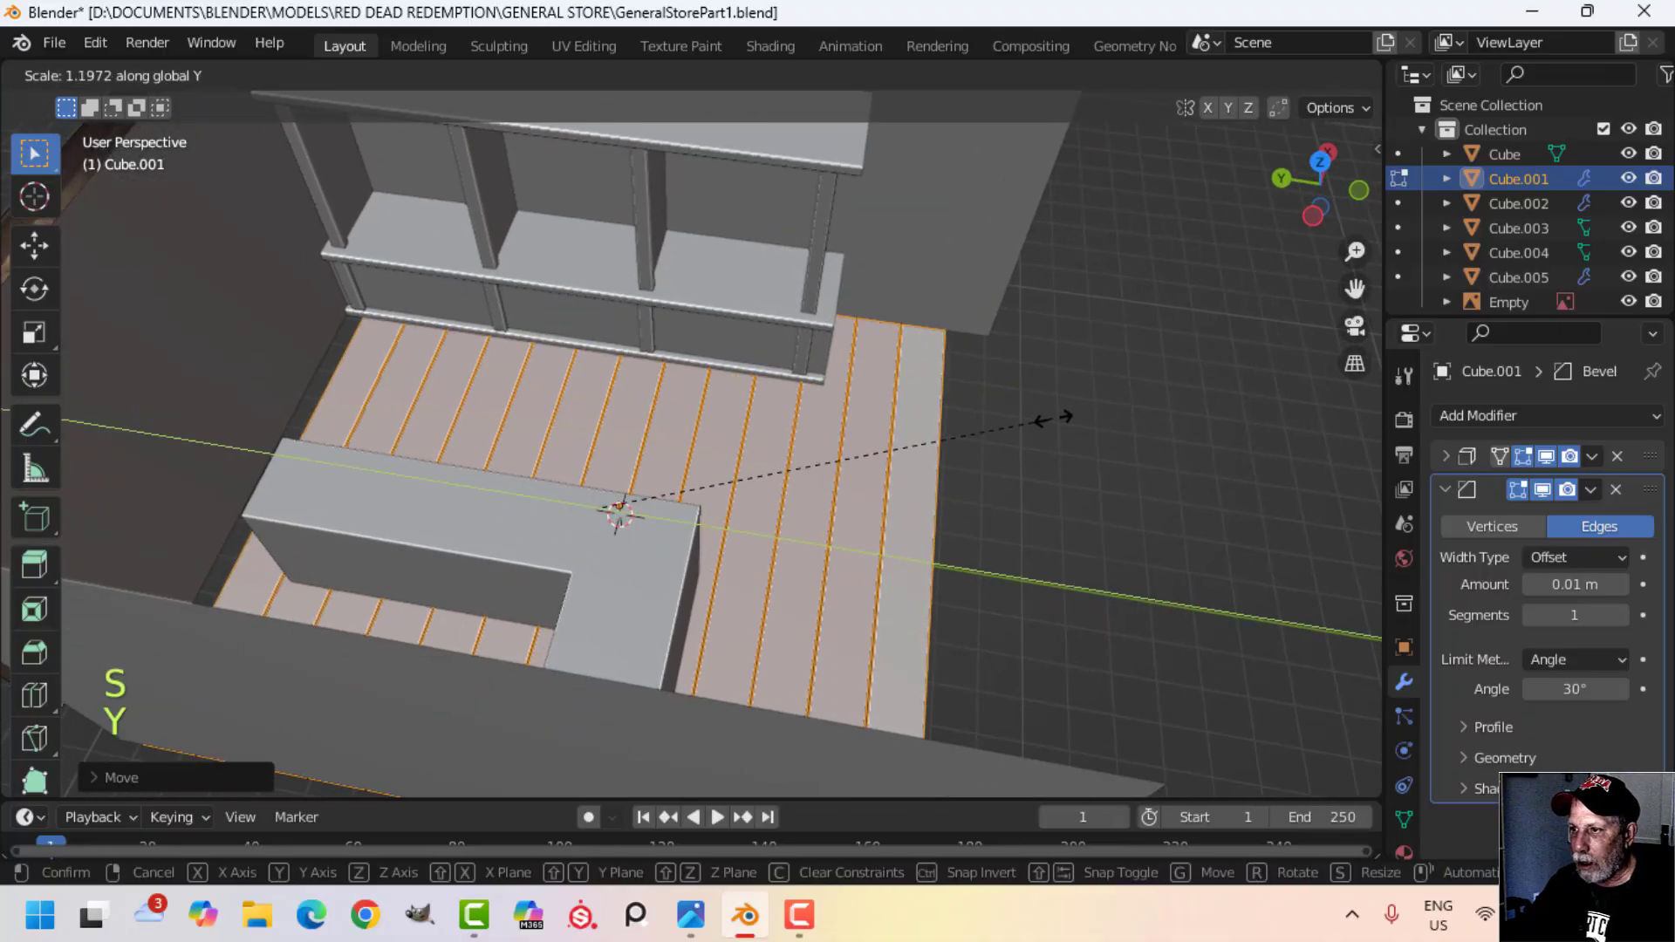
key(ctrl)
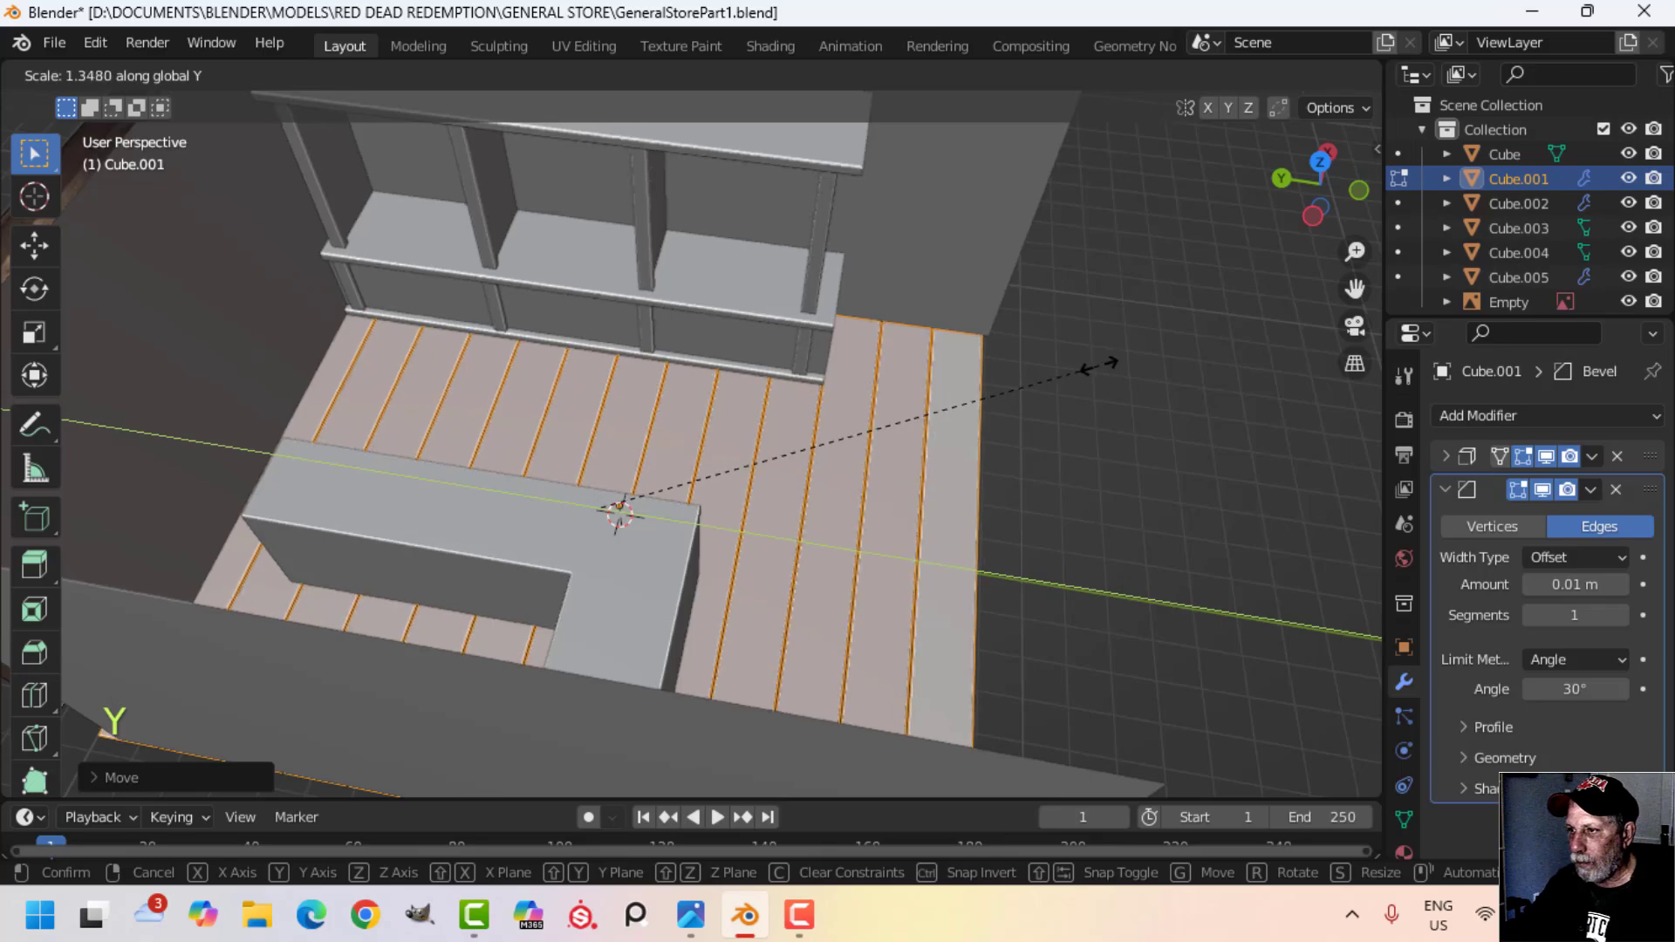
click(1104, 362)
middle_drag(761, 384, 895, 438)
key(Tab)
Step: Extend the near ends of the three horizontal shelf boards along Y to the end of the right wall
scroll(819, 397, up, 3)
key(alt+a)
click(841, 367)
scroll(895, 447, up, 3)
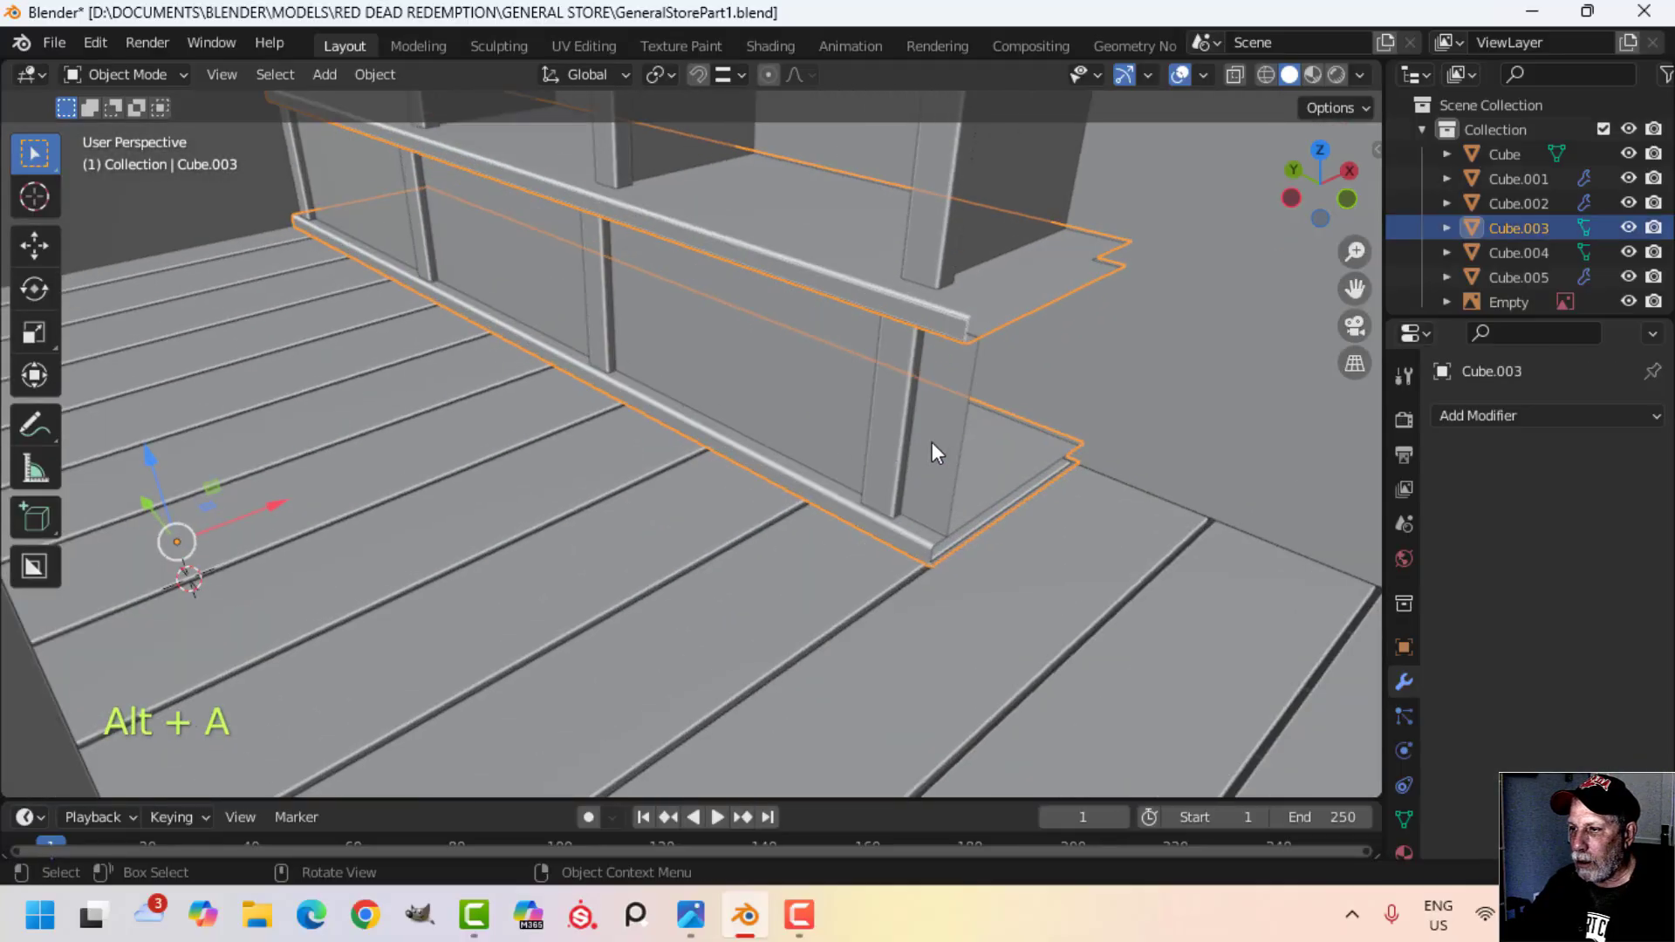
key(Tab)
scroll(1017, 421, down, 4)
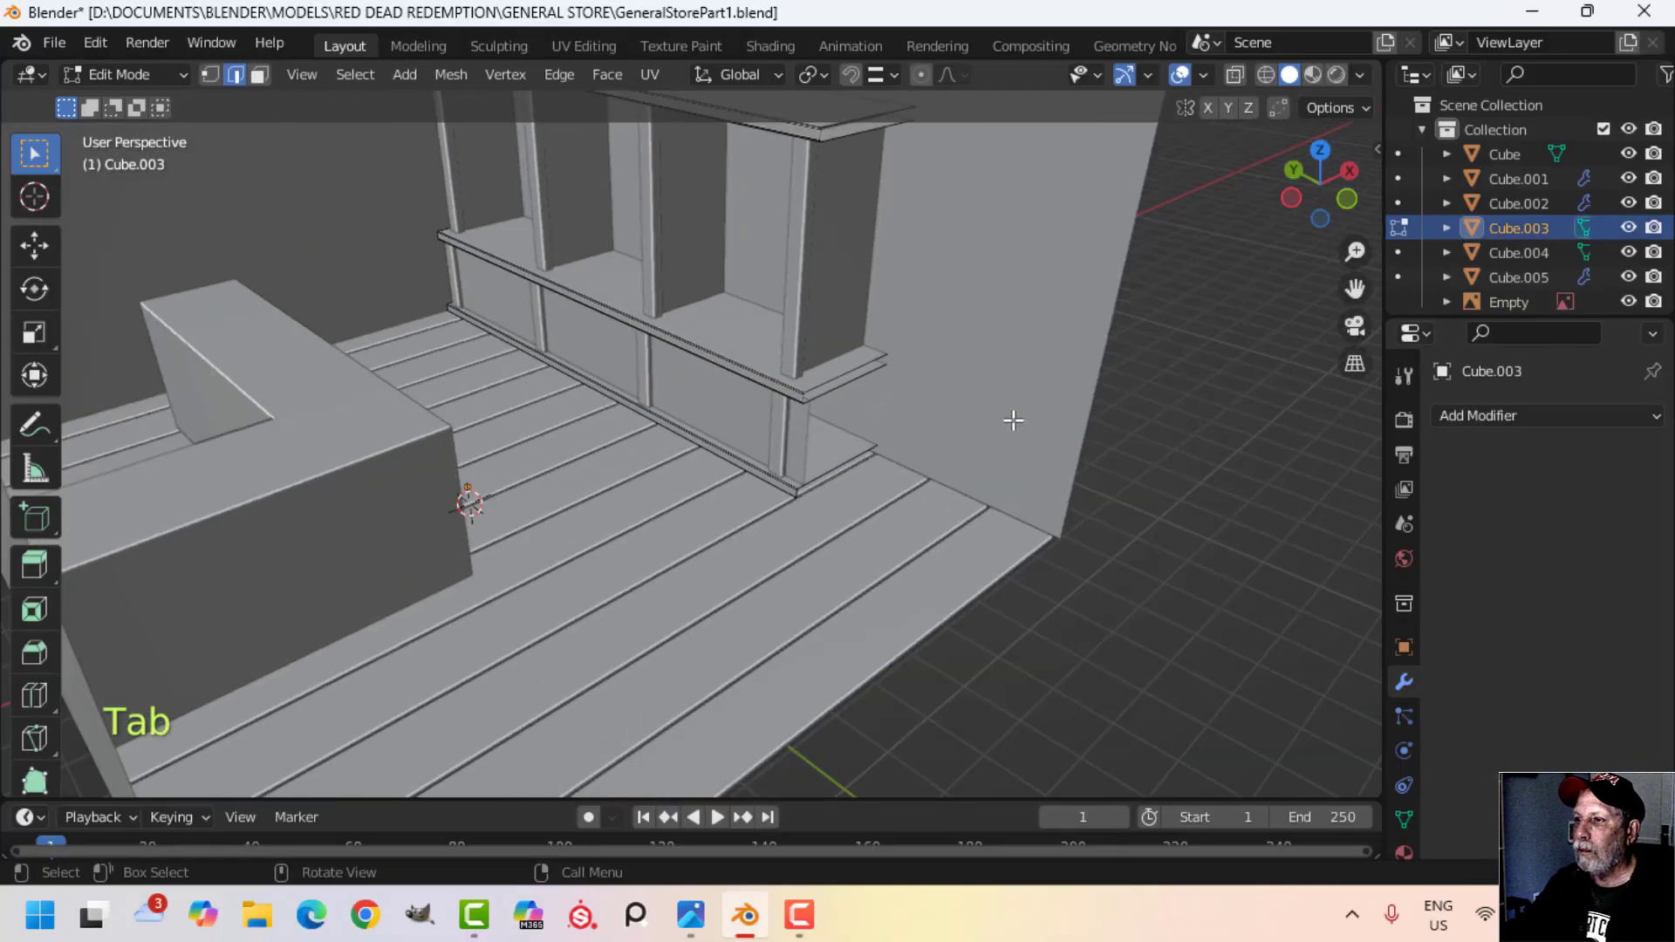
key(KP_3)
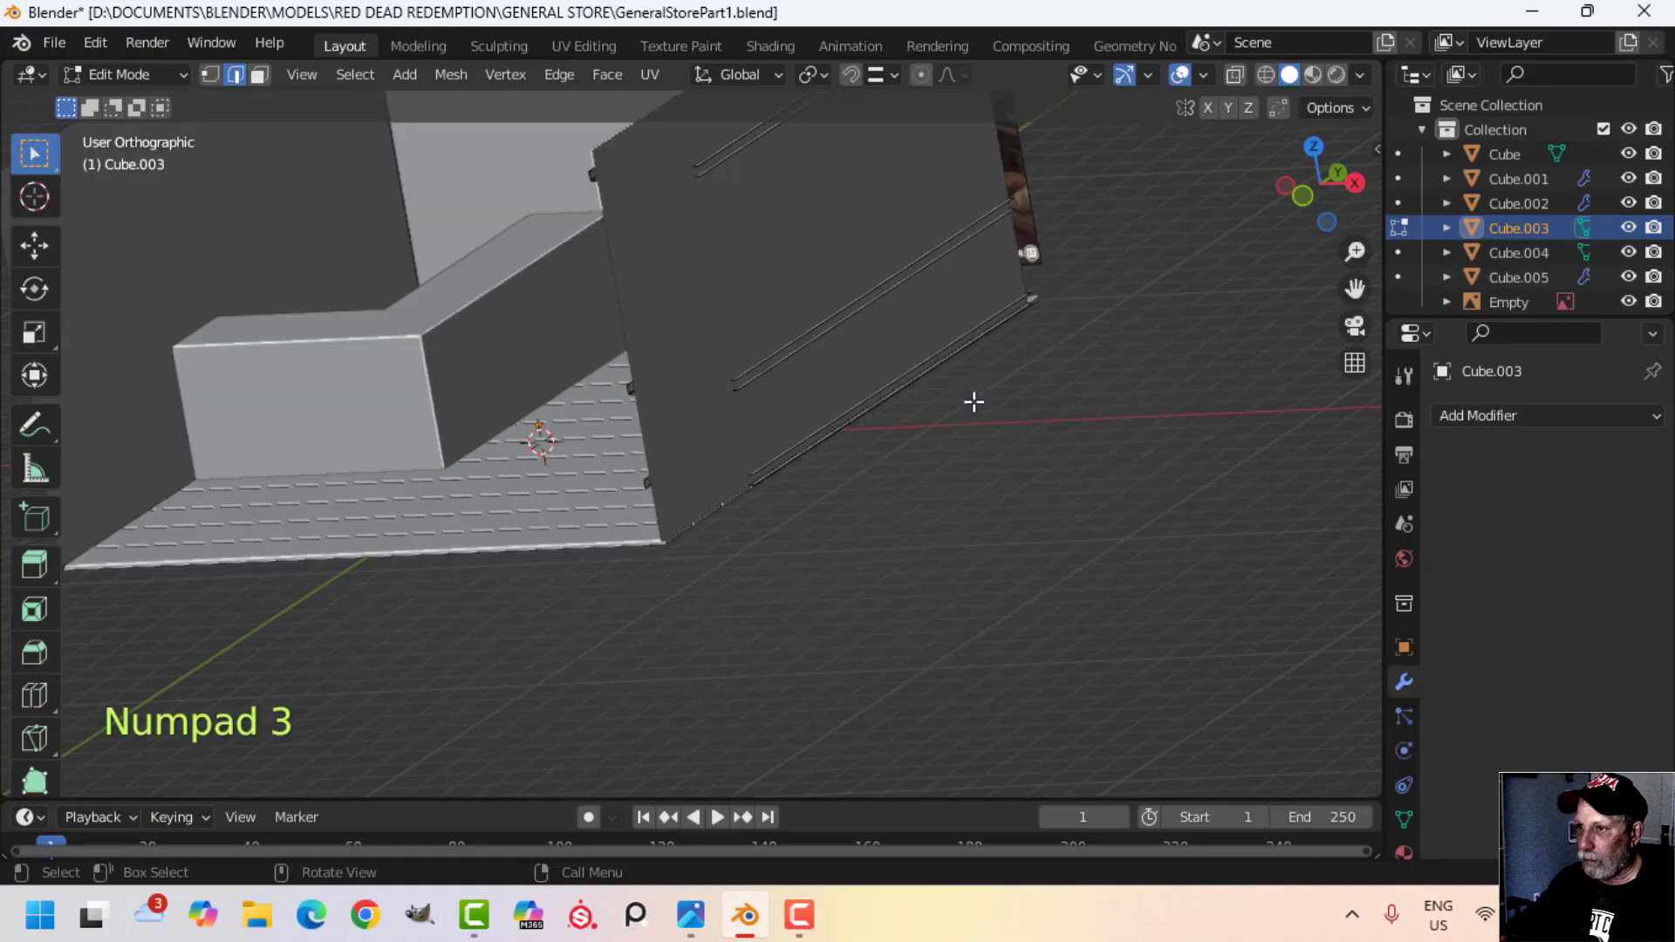
key(z)
click(726, 405)
shift+middle_drag(725, 455, 725, 447)
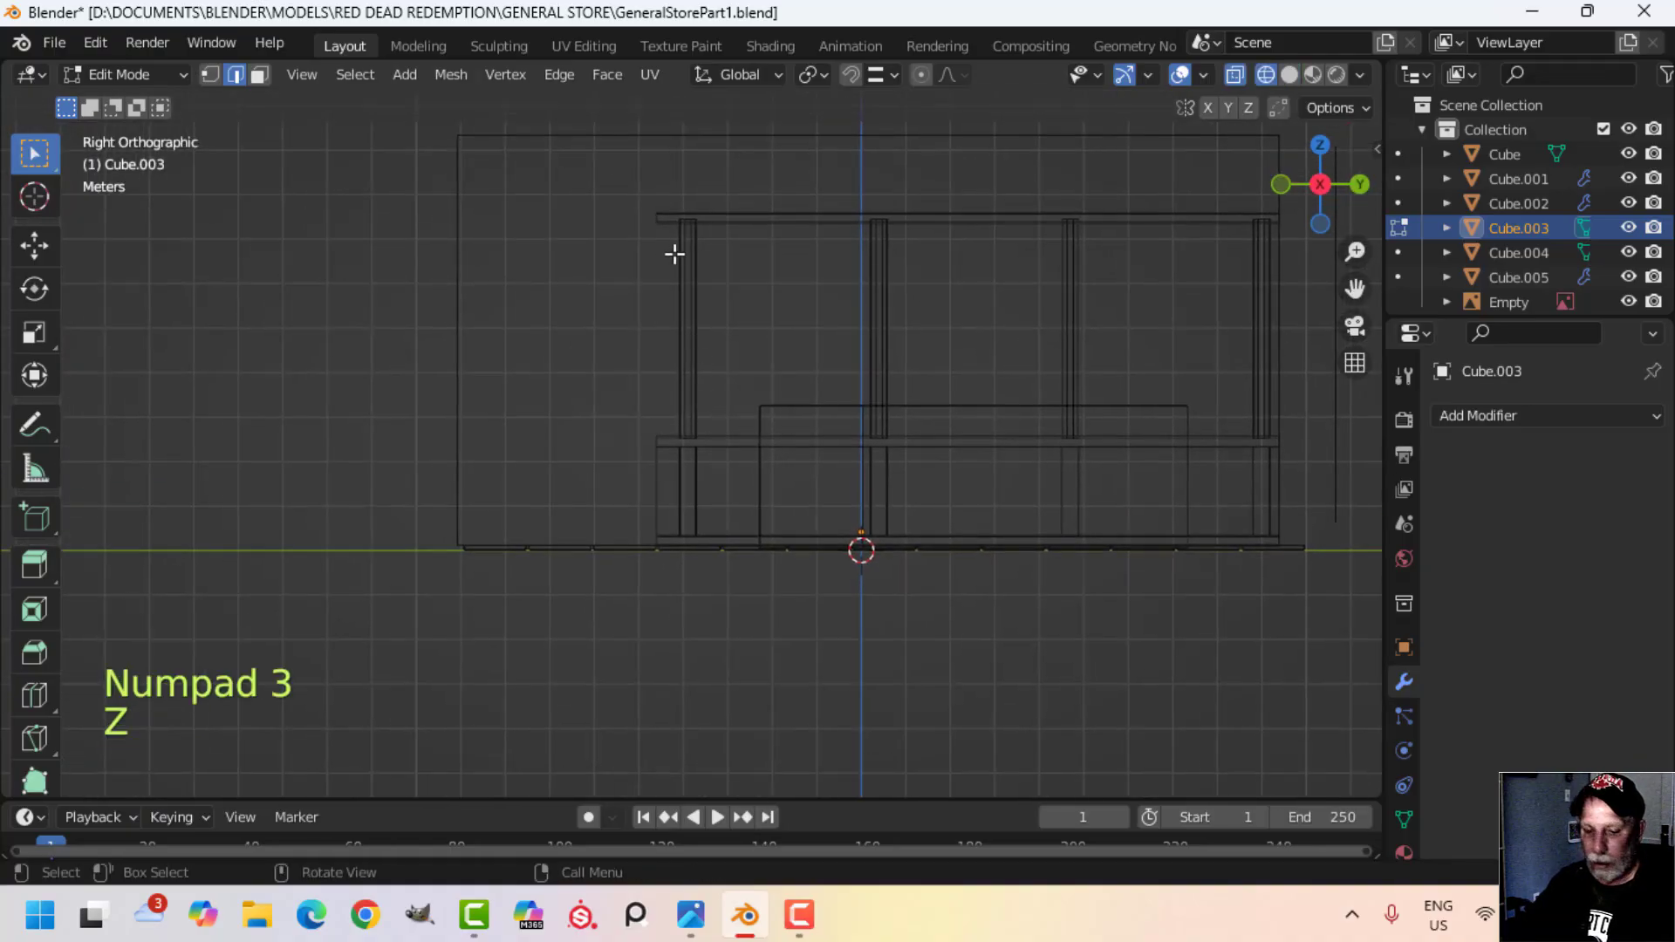
key(b)
drag(579, 131, 767, 563)
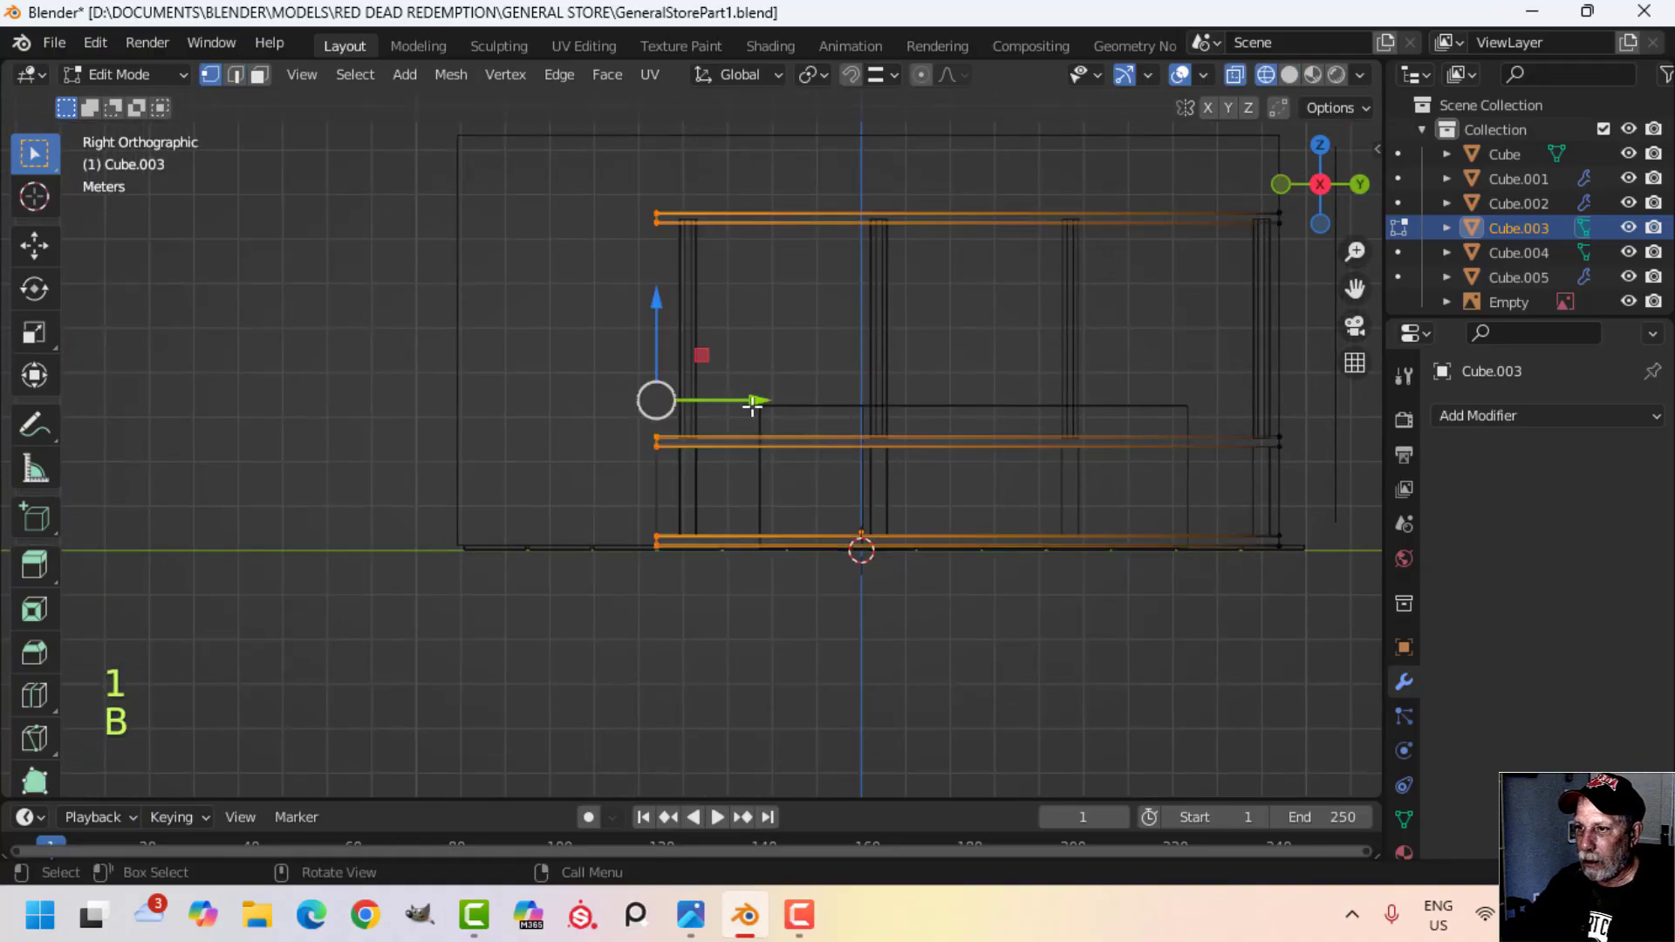
drag(752, 396, 707, 396)
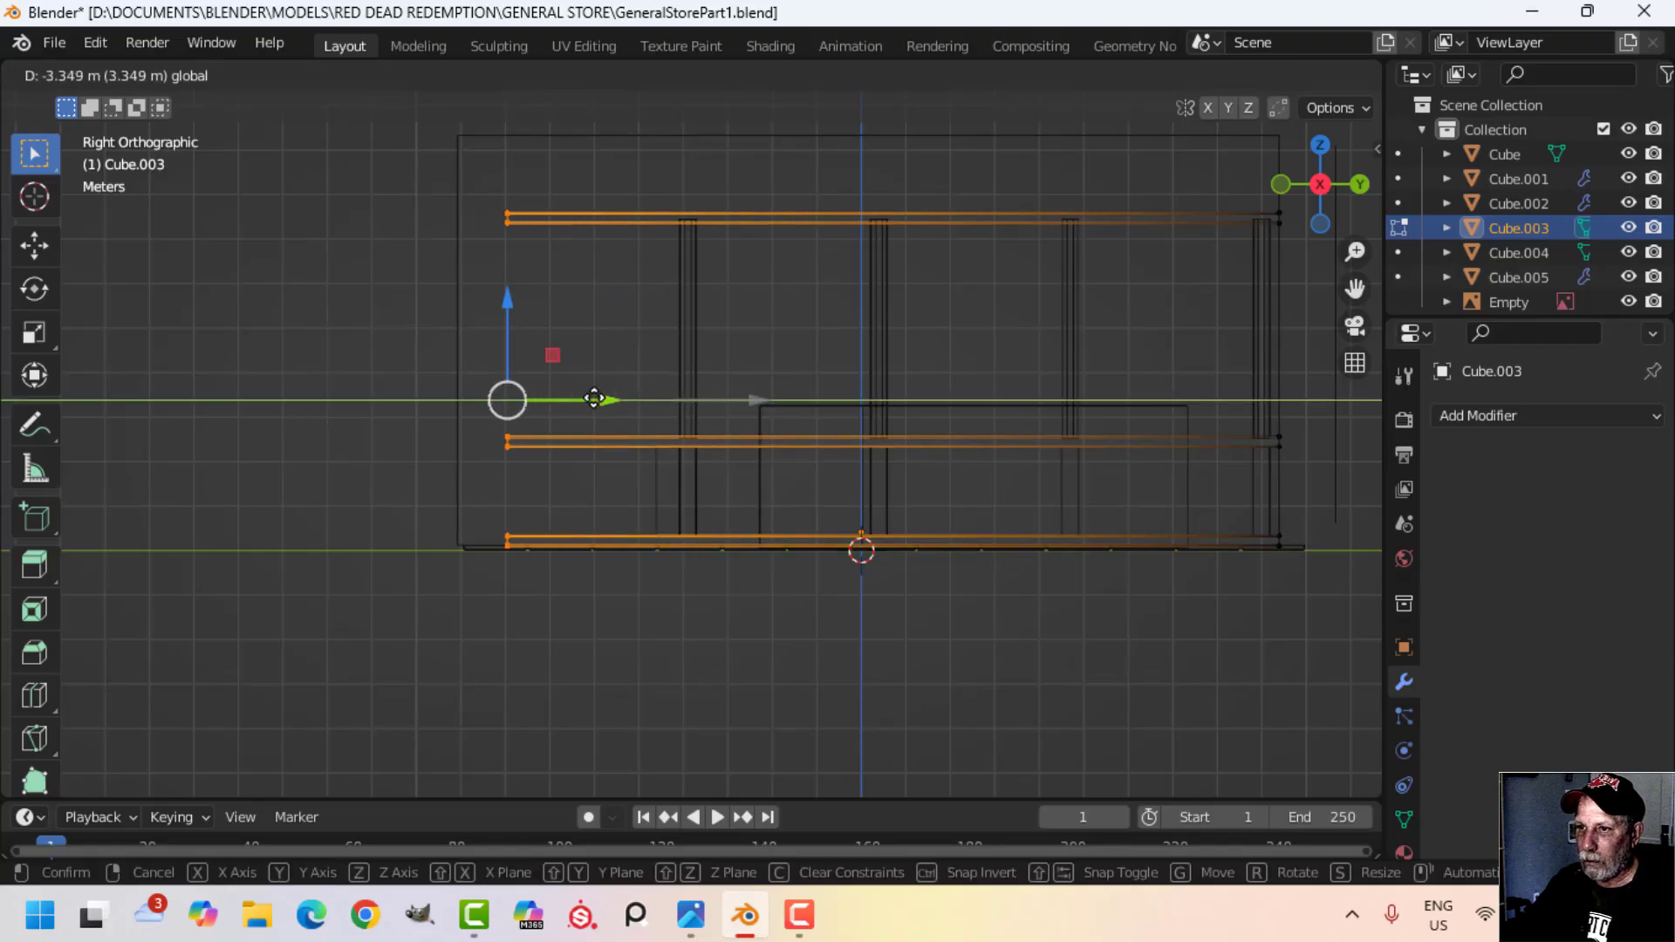
click(484, 338)
key(alt+a)
key(z)
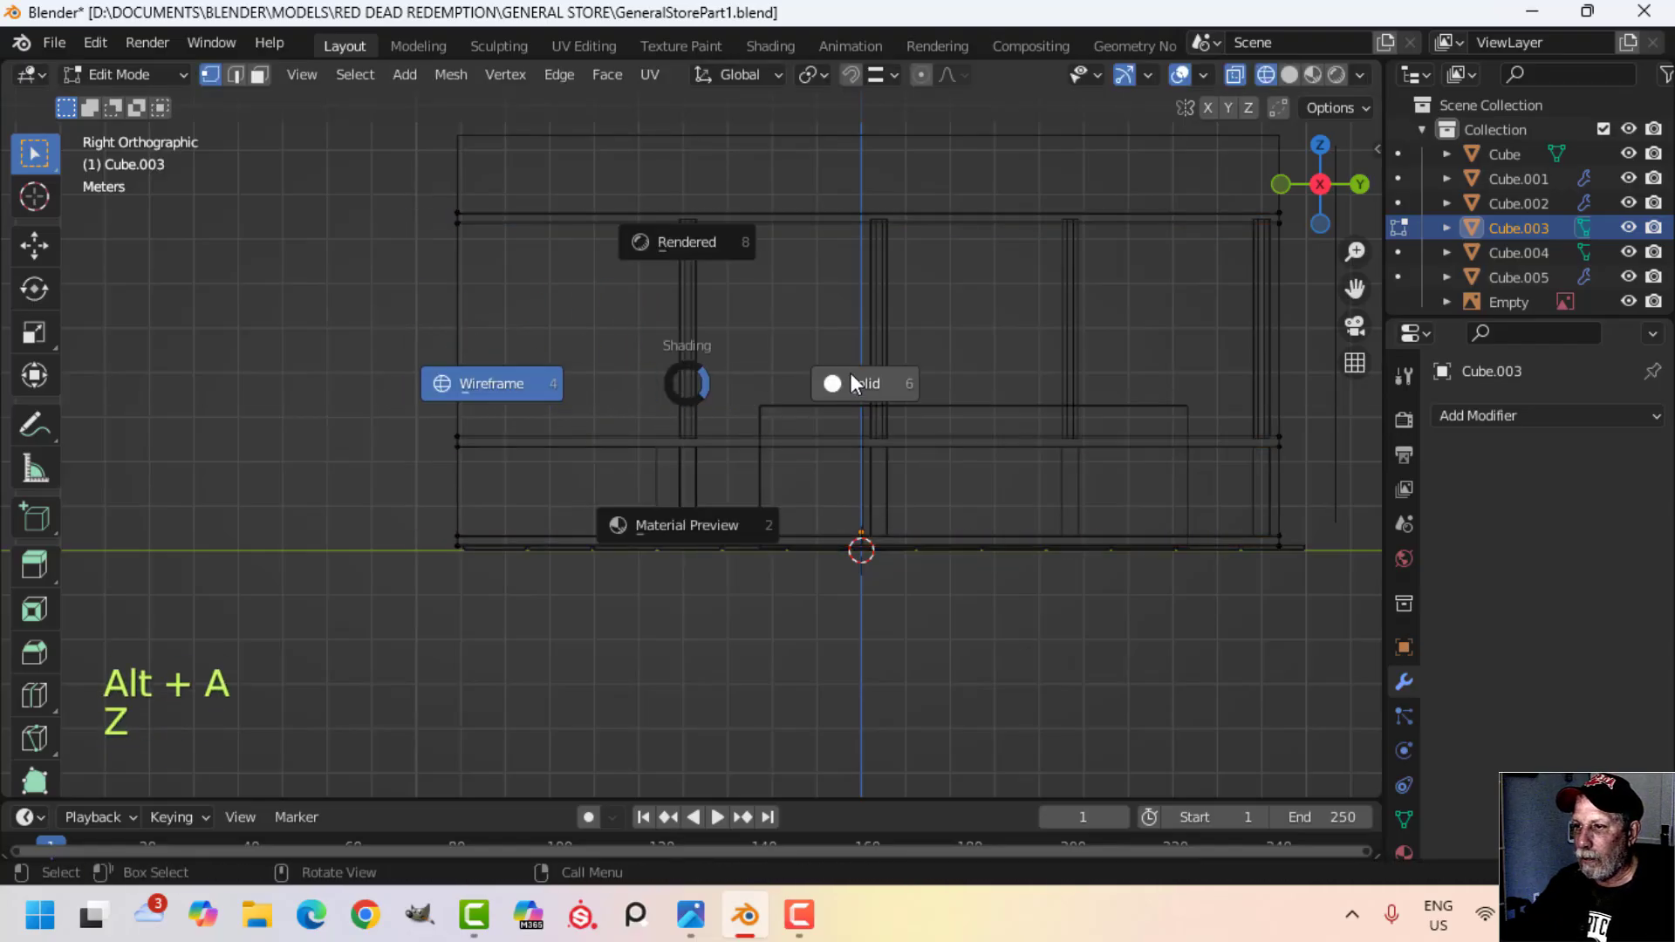
click(851, 384)
mouse_move(851, 384)
middle_down()
mouse_move(863, 573)
mouse_move(898, 553)
middle_up()
key(Tab)
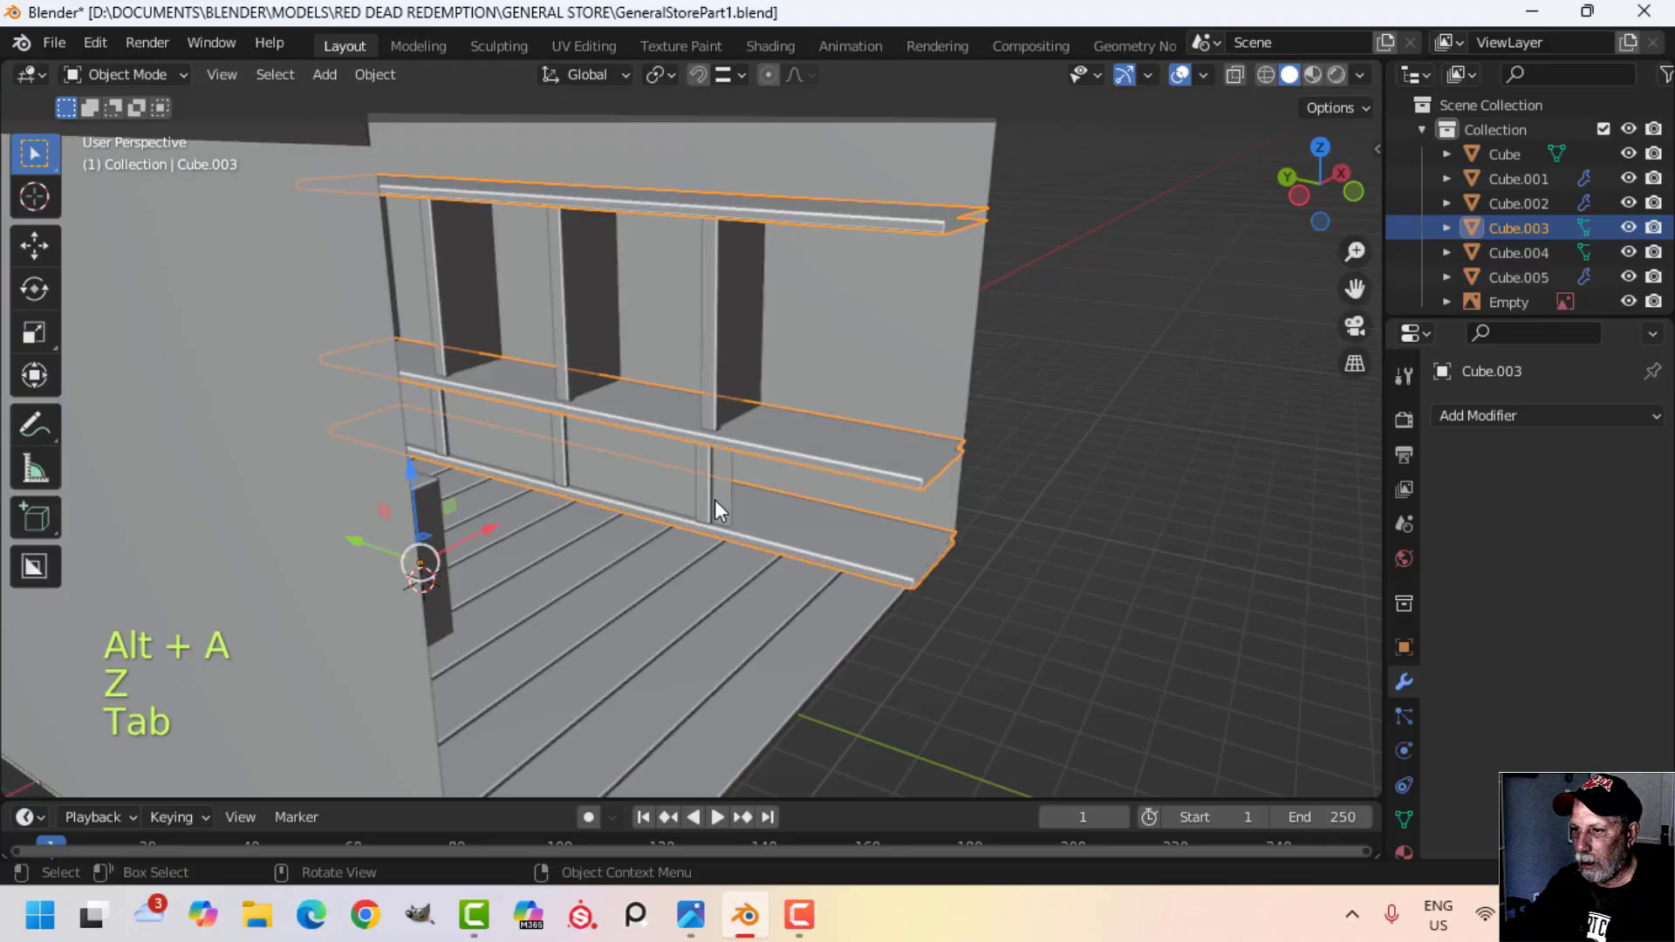
Step: Extend the end edge of the lower cabinet front panel along Y to the end of the lengthened shelf boards
click(737, 507)
key(Tab)
scroll(754, 503, up, 3)
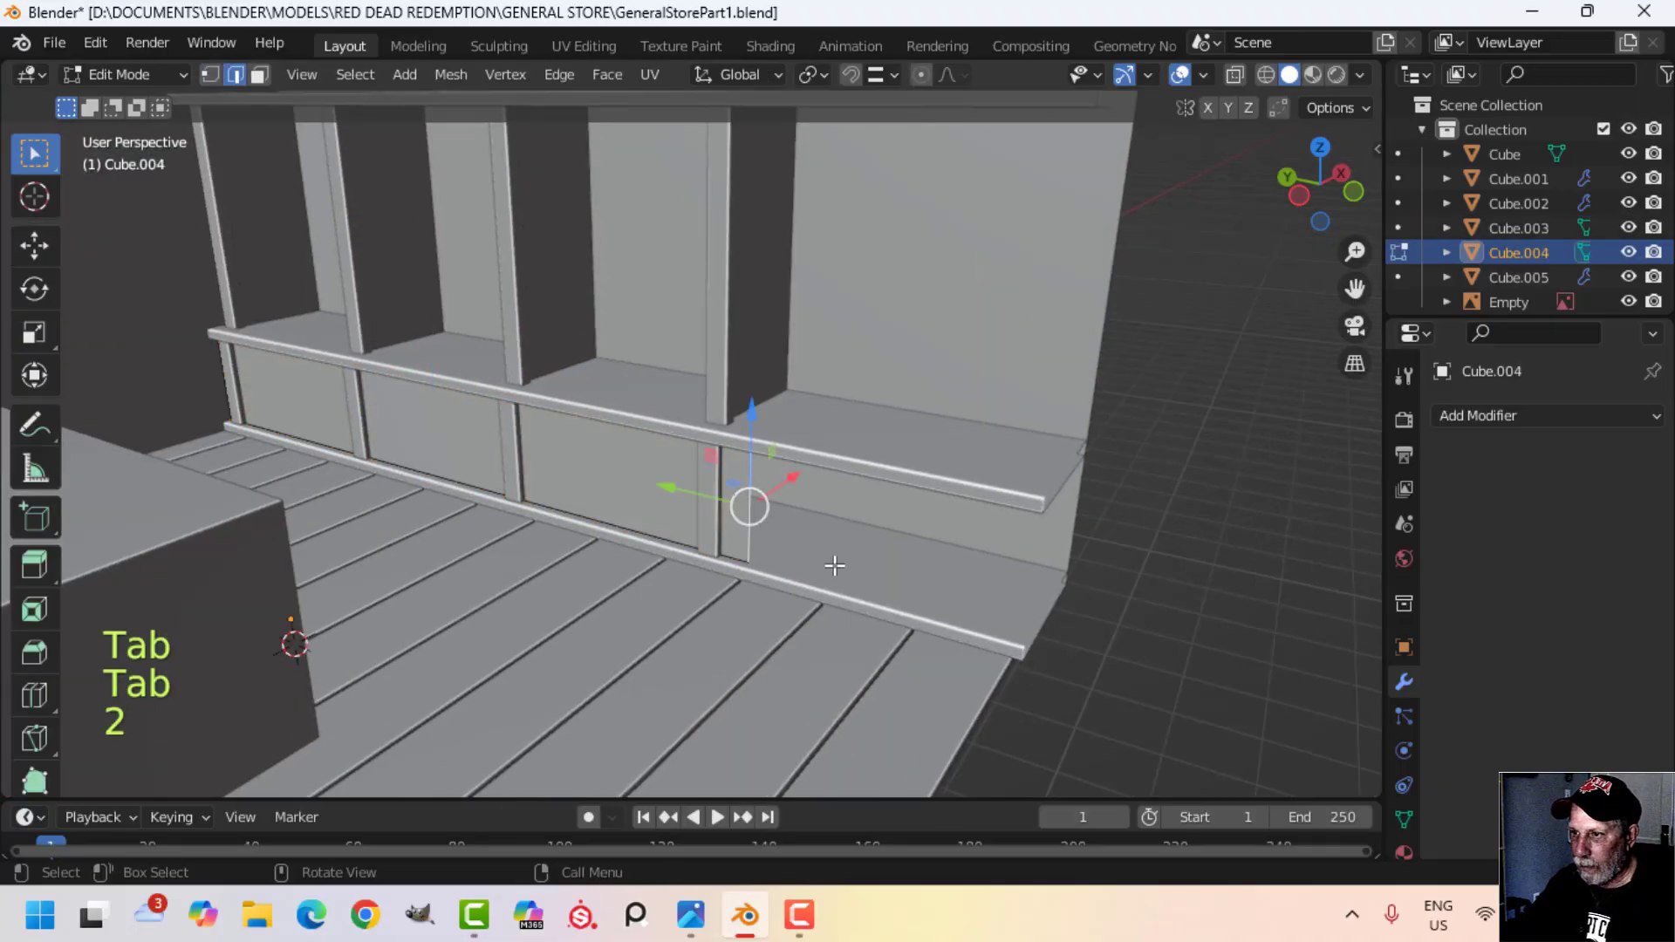
ctrl+drag(684, 491, 1069, 489)
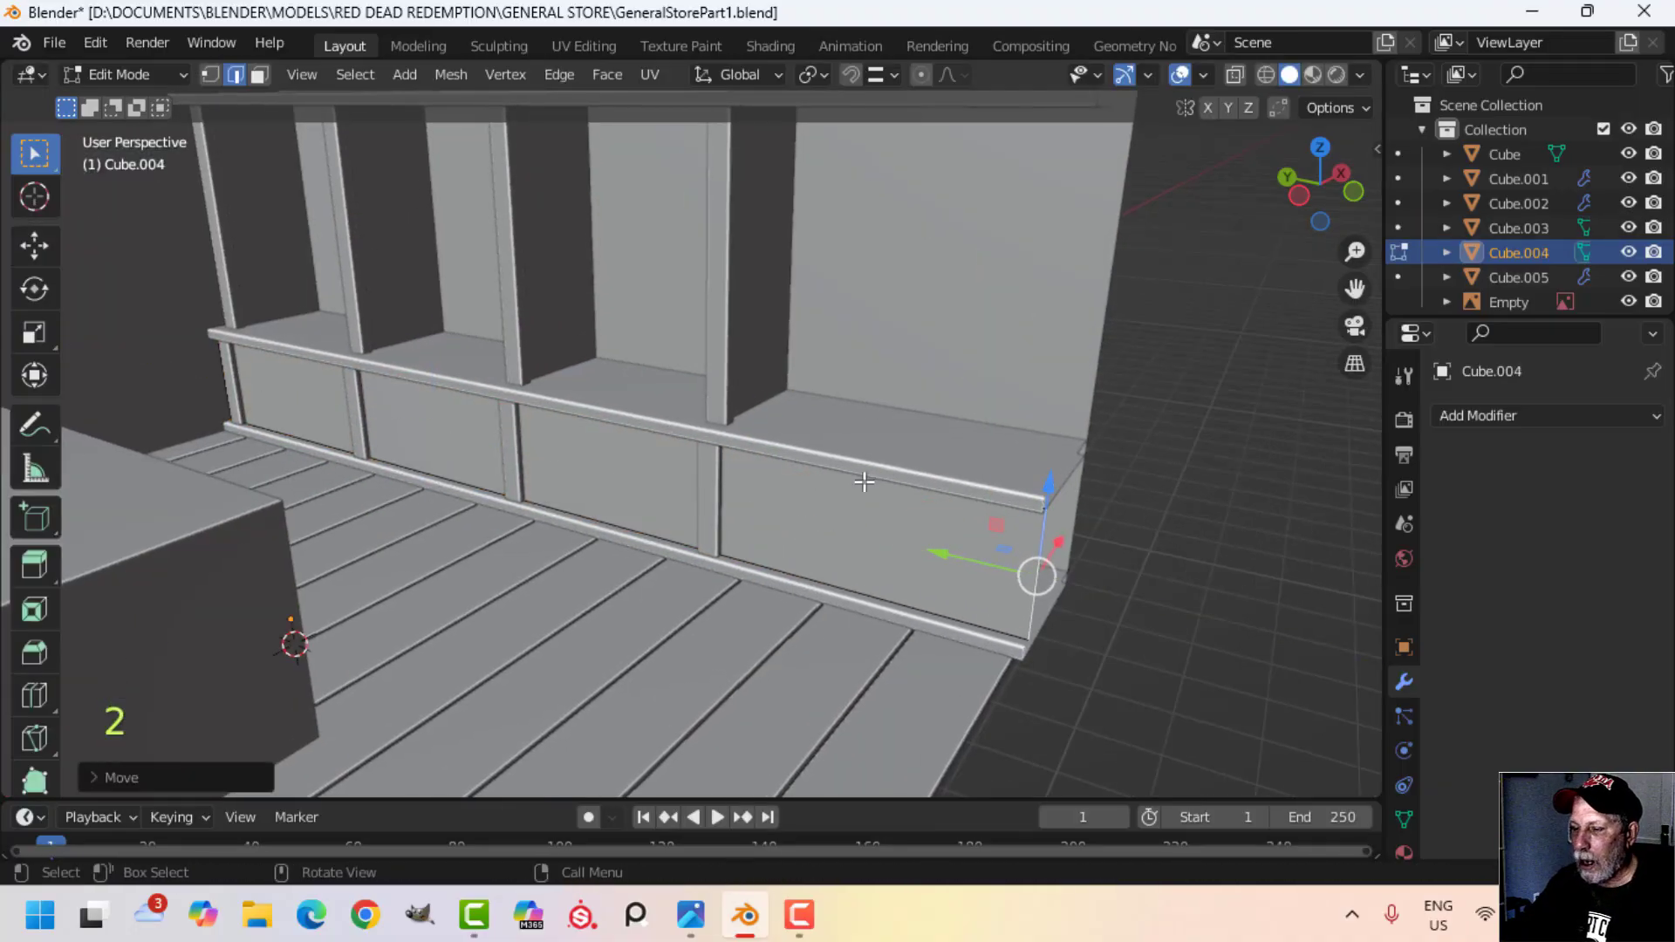
key(Tab)
Step: Move the post and partition mesh toward the open end and set the array's relative Y offset to 14.520
click(730, 339)
middle_drag(729, 338, 813, 432)
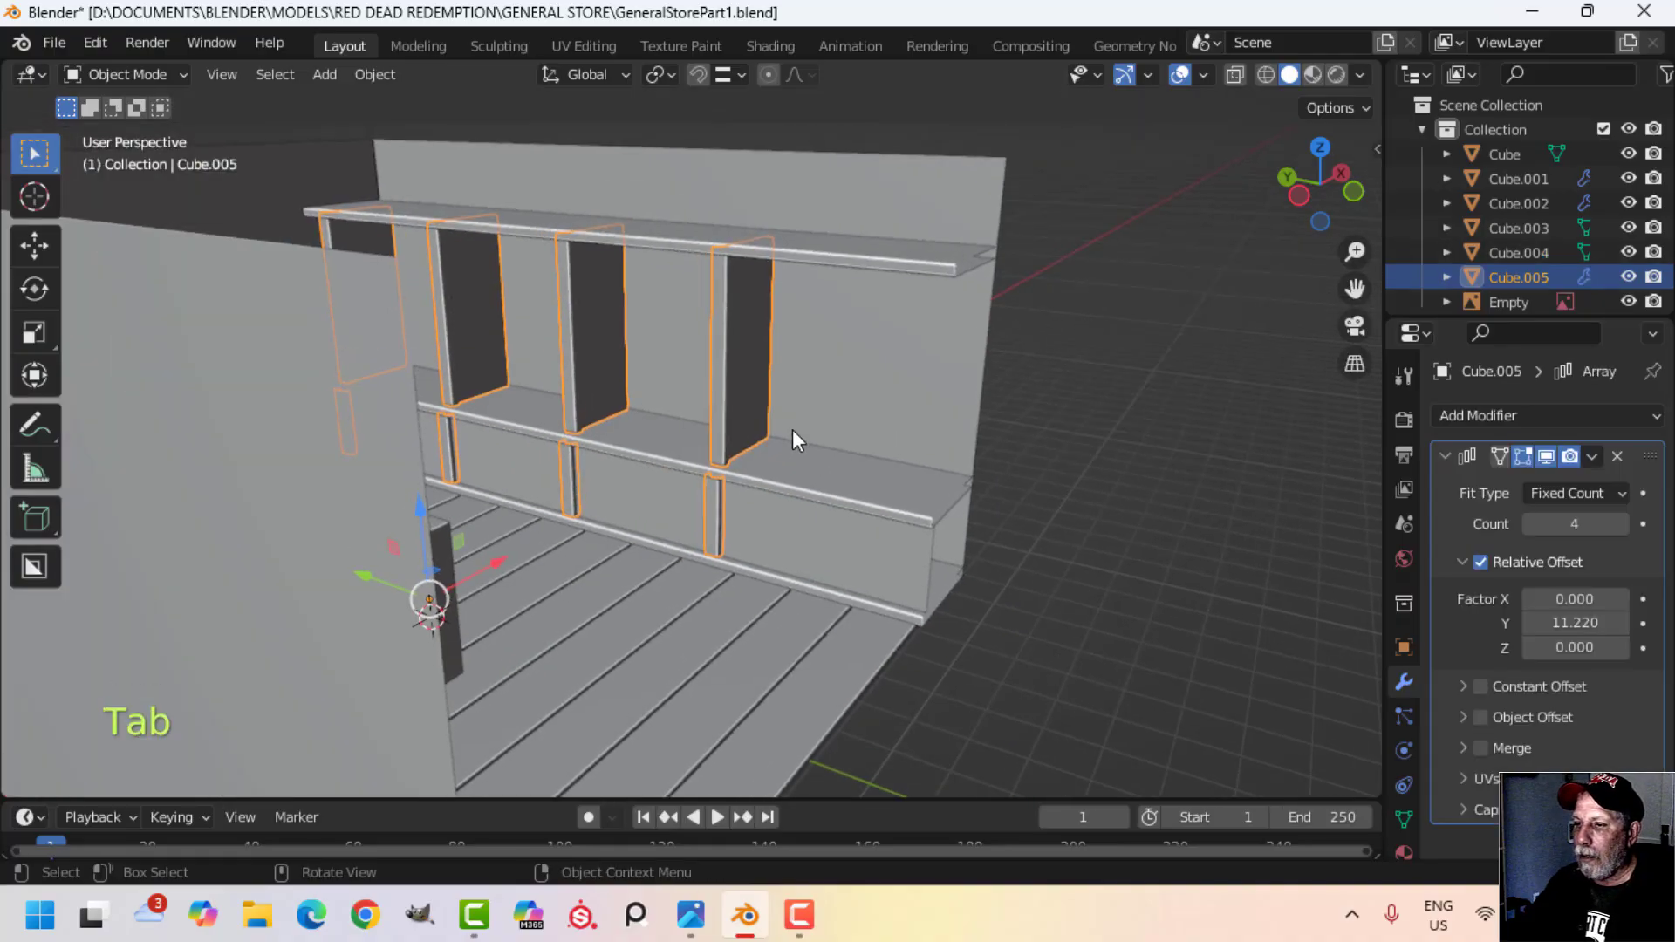
key(Tab)
key(a)
drag(659, 427, 829, 456)
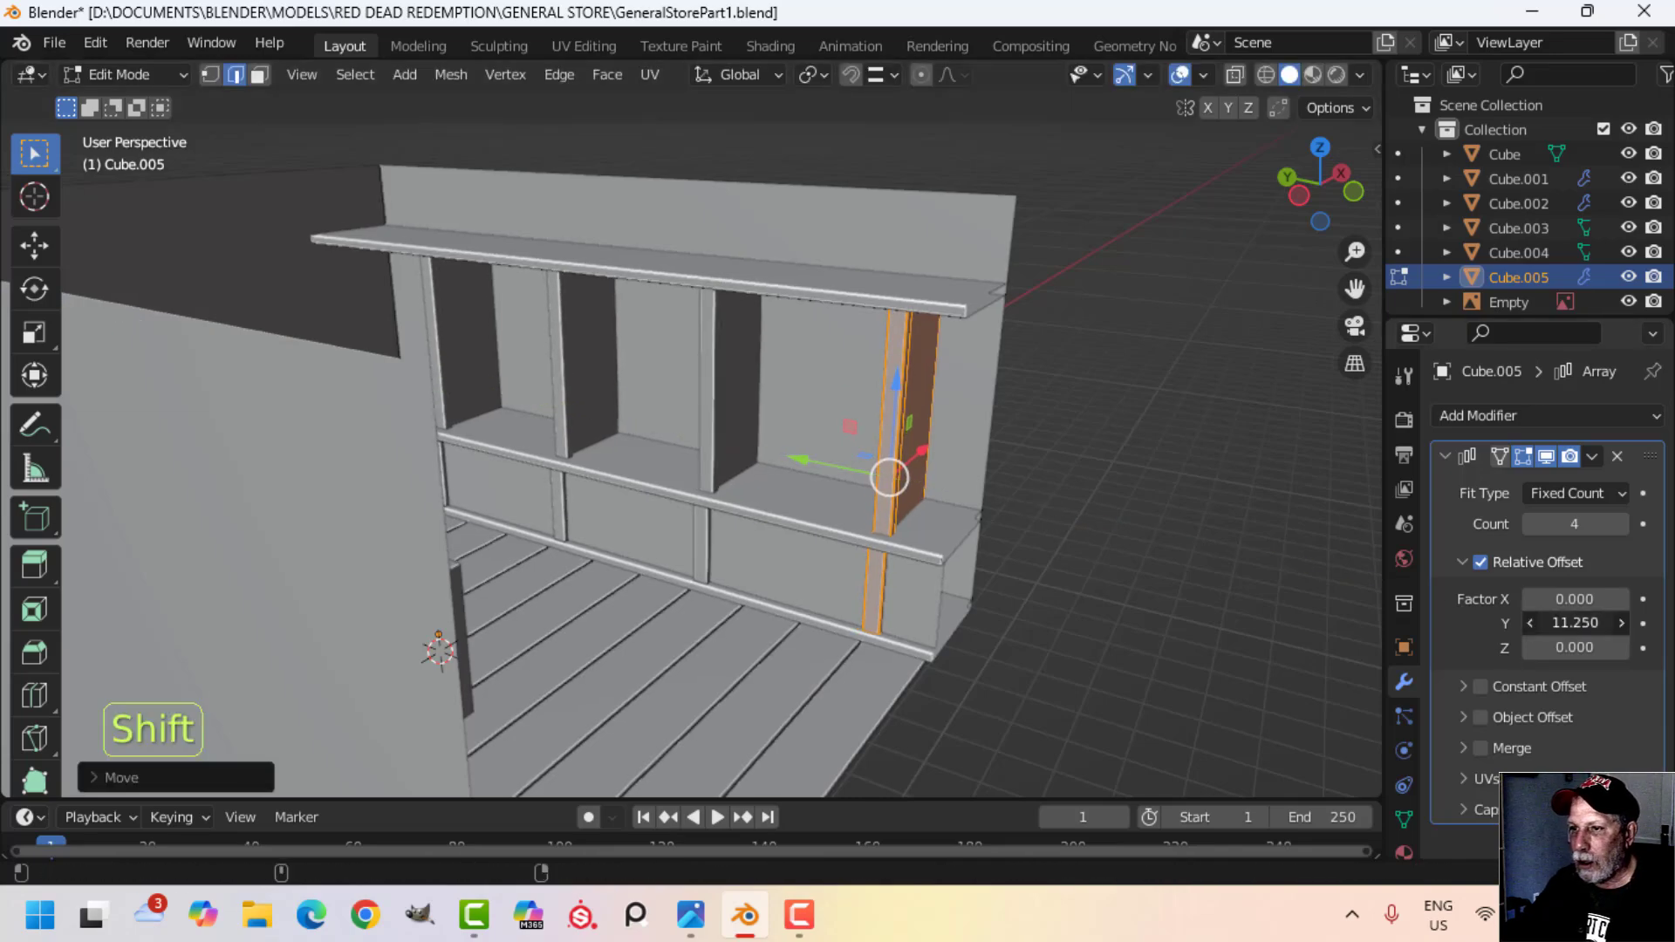
middle_drag(1320, 639, 1279, 650)
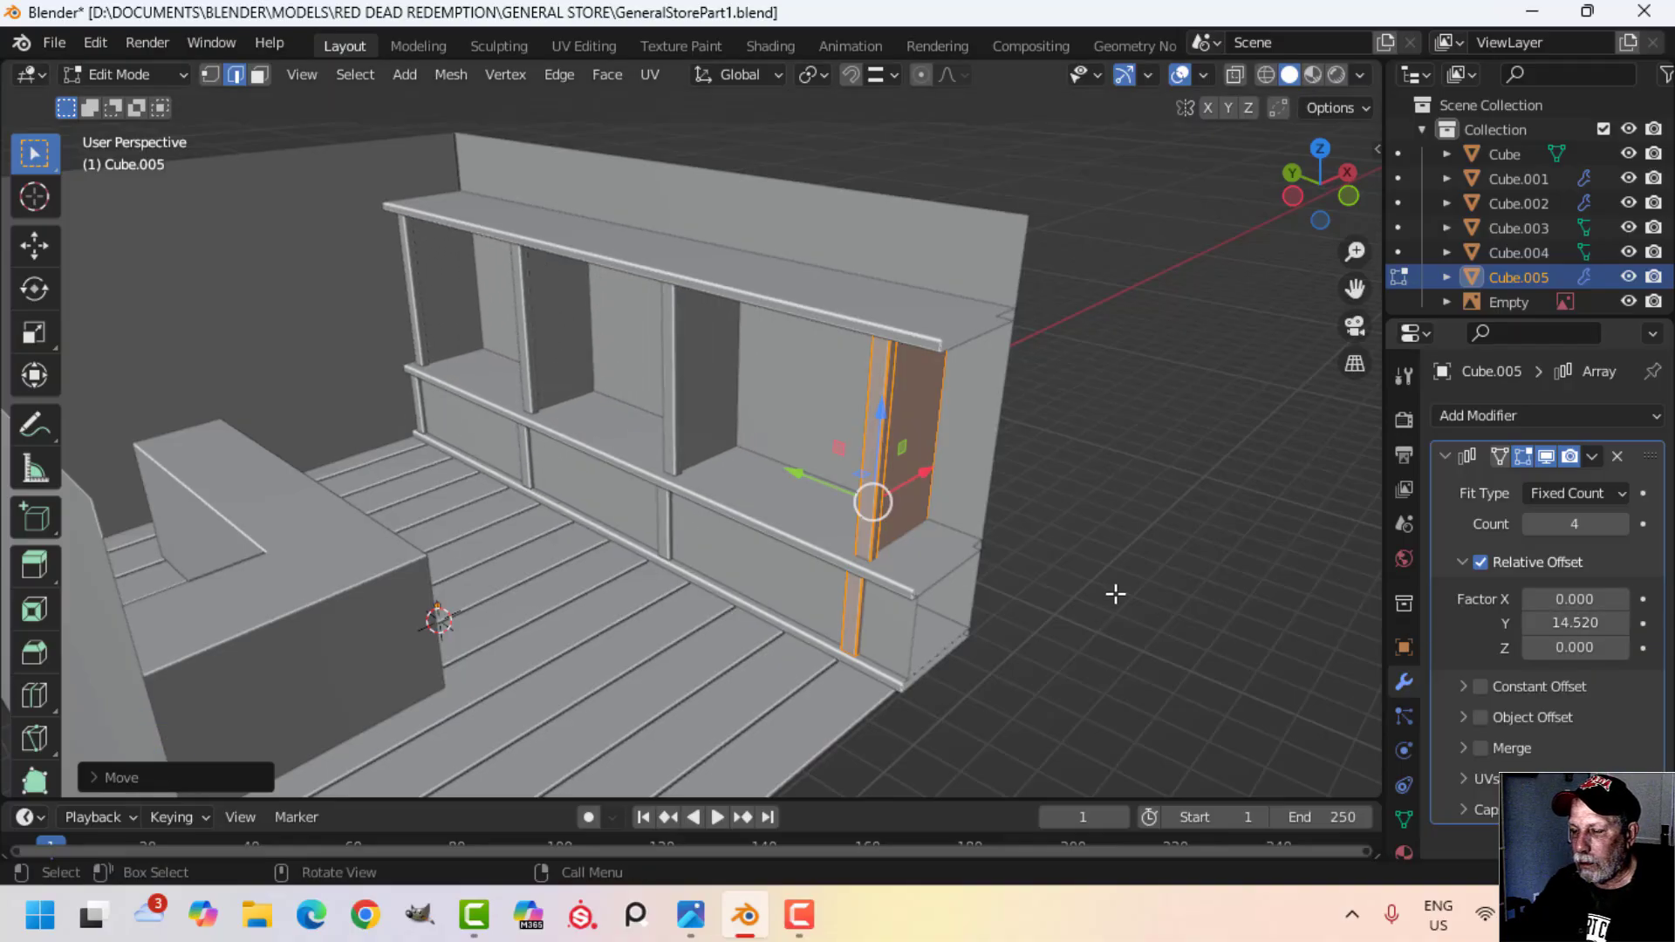
key(alt+a)
middle_drag(1115, 594, 931, 542)
key(Tab)
Step: Inspect the lengthened shelving from several angles and compare its proportions with the store reference photo
scroll(827, 605, up, 3)
key(alt+a)
shift+middle_drag(719, 602, 1030, 637)
middle_drag(1030, 637, 878, 597)
scroll(935, 578, down, 2)
middle_drag(878, 597, 701, 604)
scroll(898, 651, up, 3)
mouse_move(691, 915)
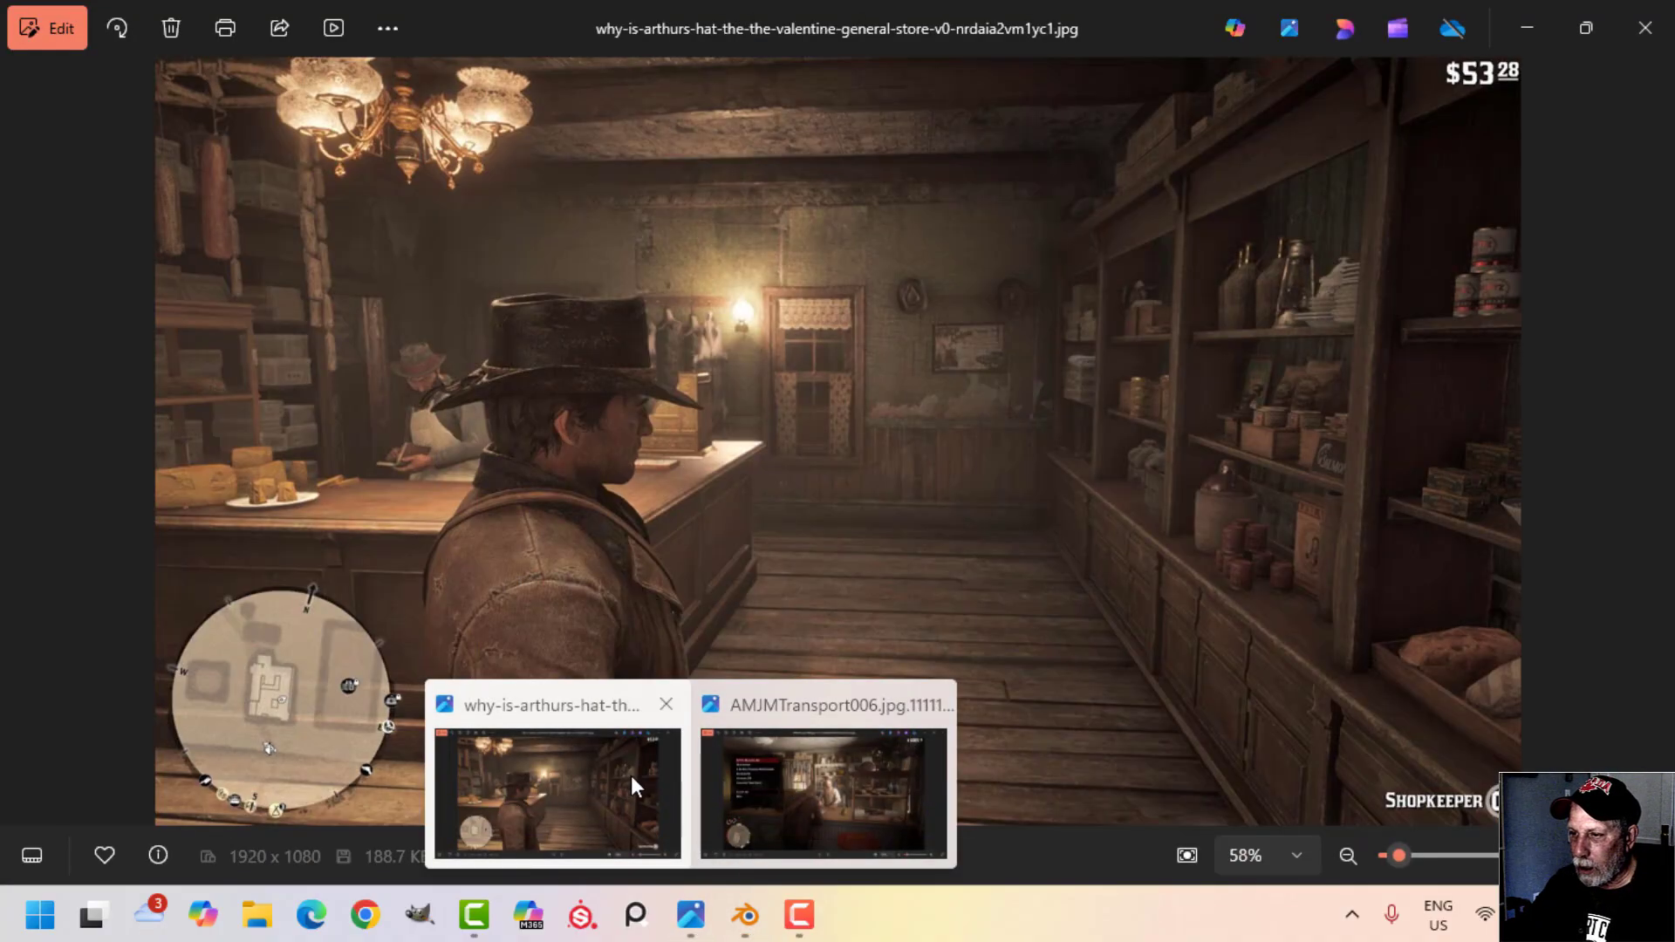
click(631, 776)
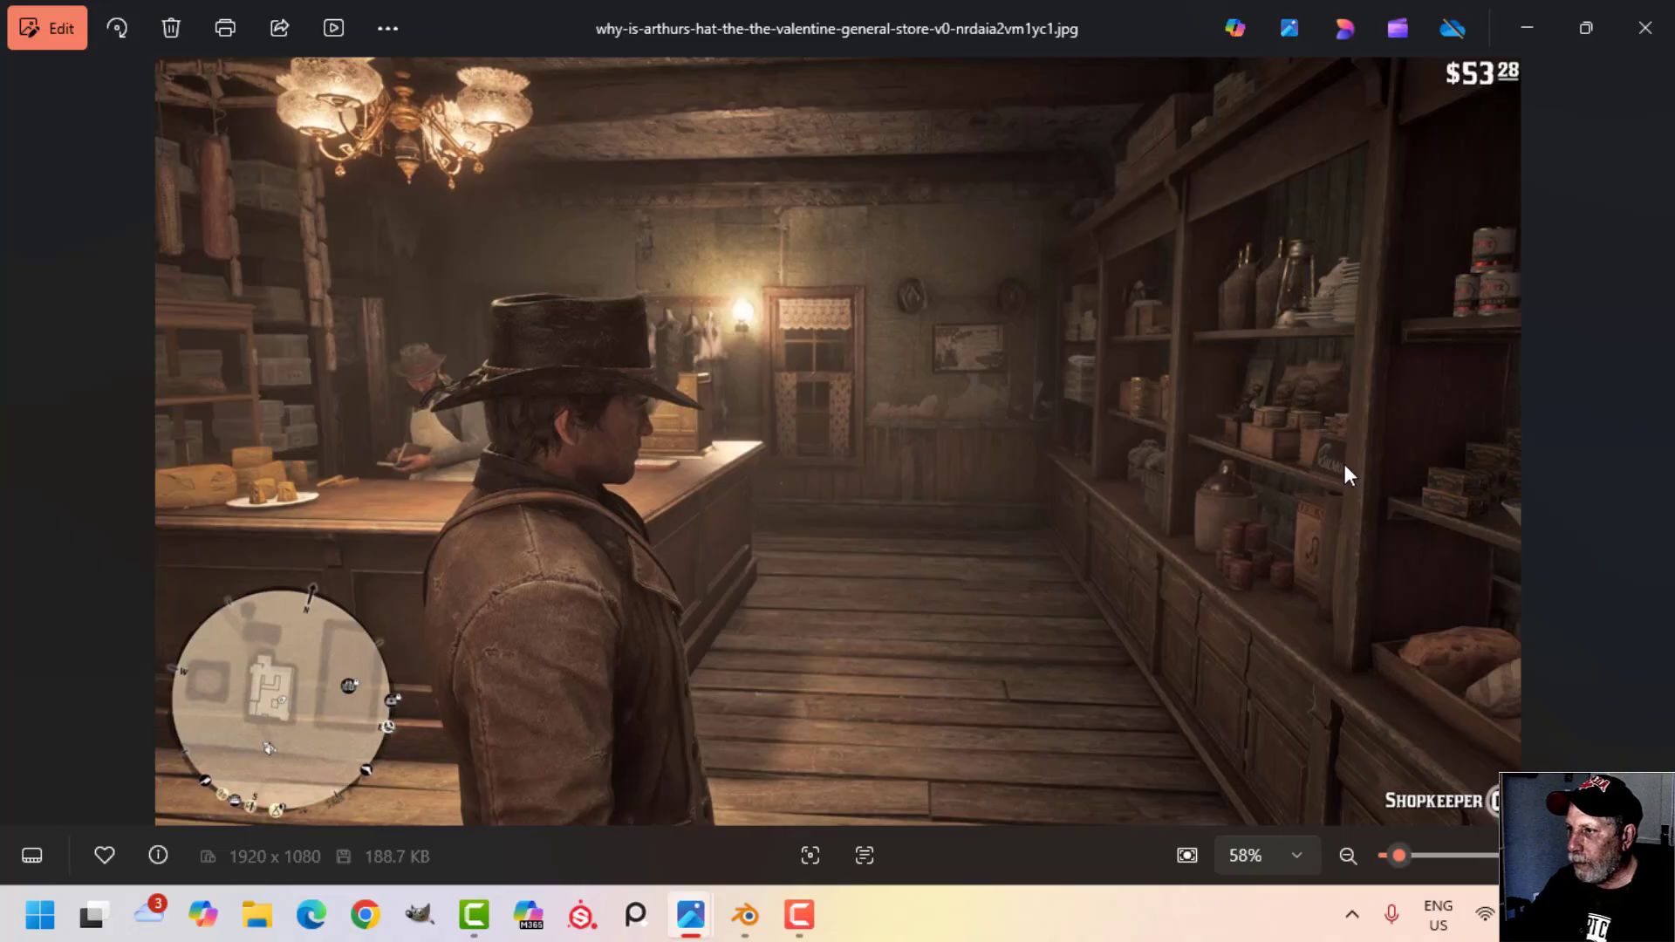
click(746, 916)
Step: Select the whole top shelf board within the shelf mesh and duplicate it in place
shift+middle_drag(815, 558, 915, 522)
click(804, 537)
key(Tab)
key(3)
click(883, 538)
scroll(882, 537, down, 2)
middle_drag(914, 522, 829, 623)
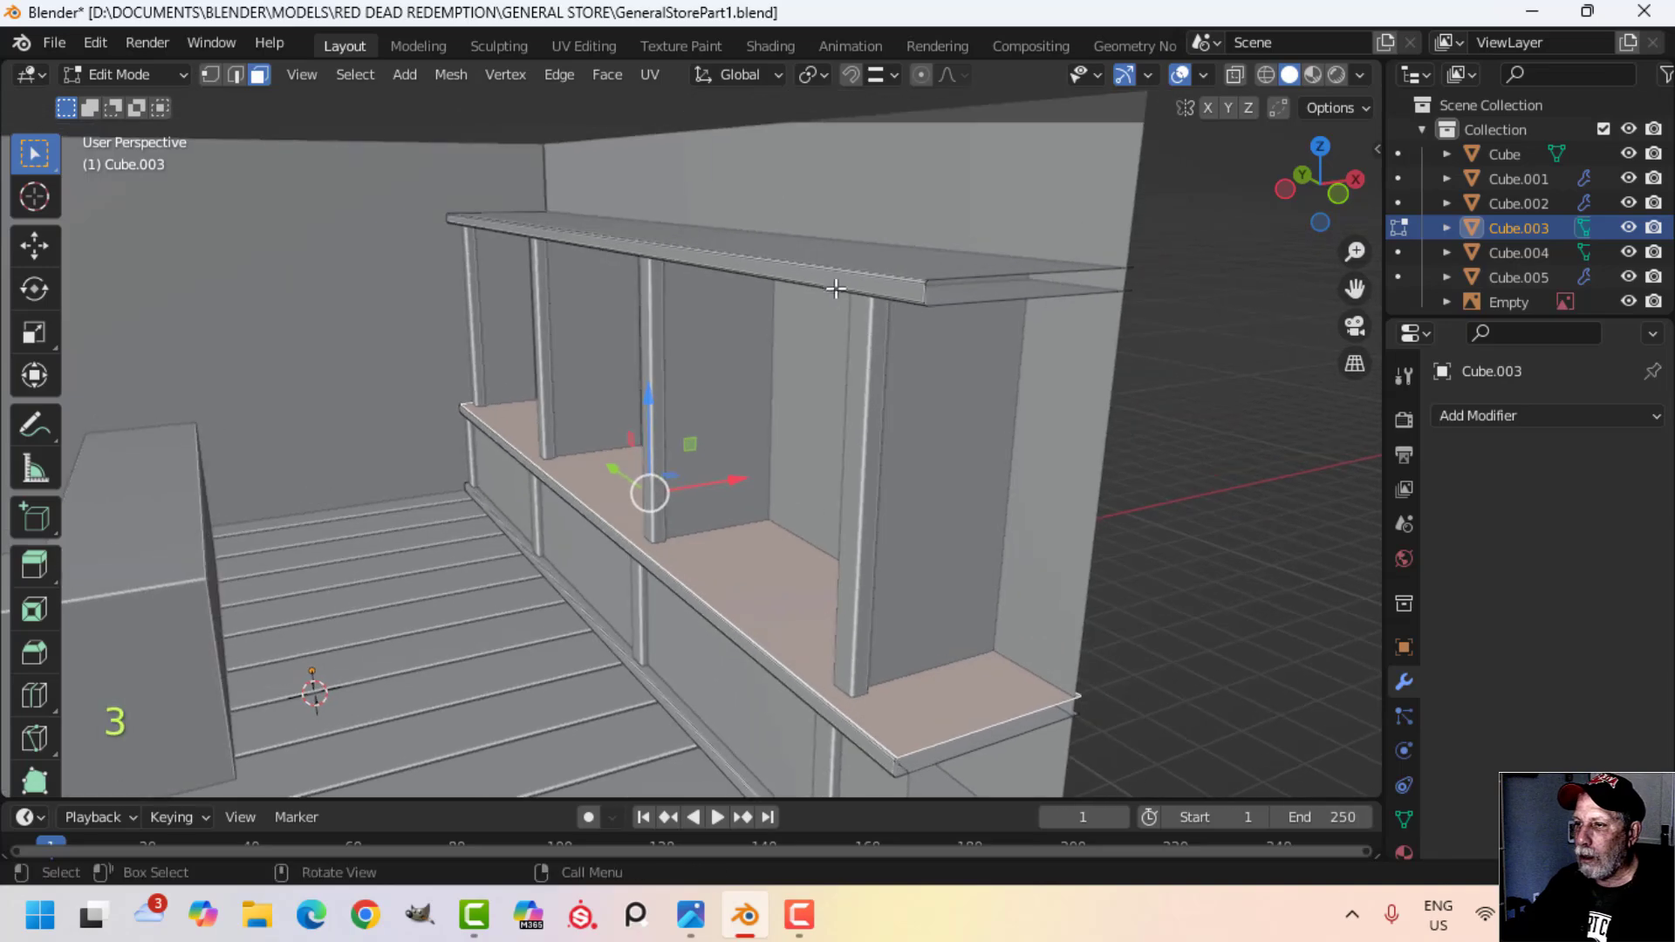
click(836, 255)
shift+middle_drag(833, 354, 829, 504)
key(ctrl+l)
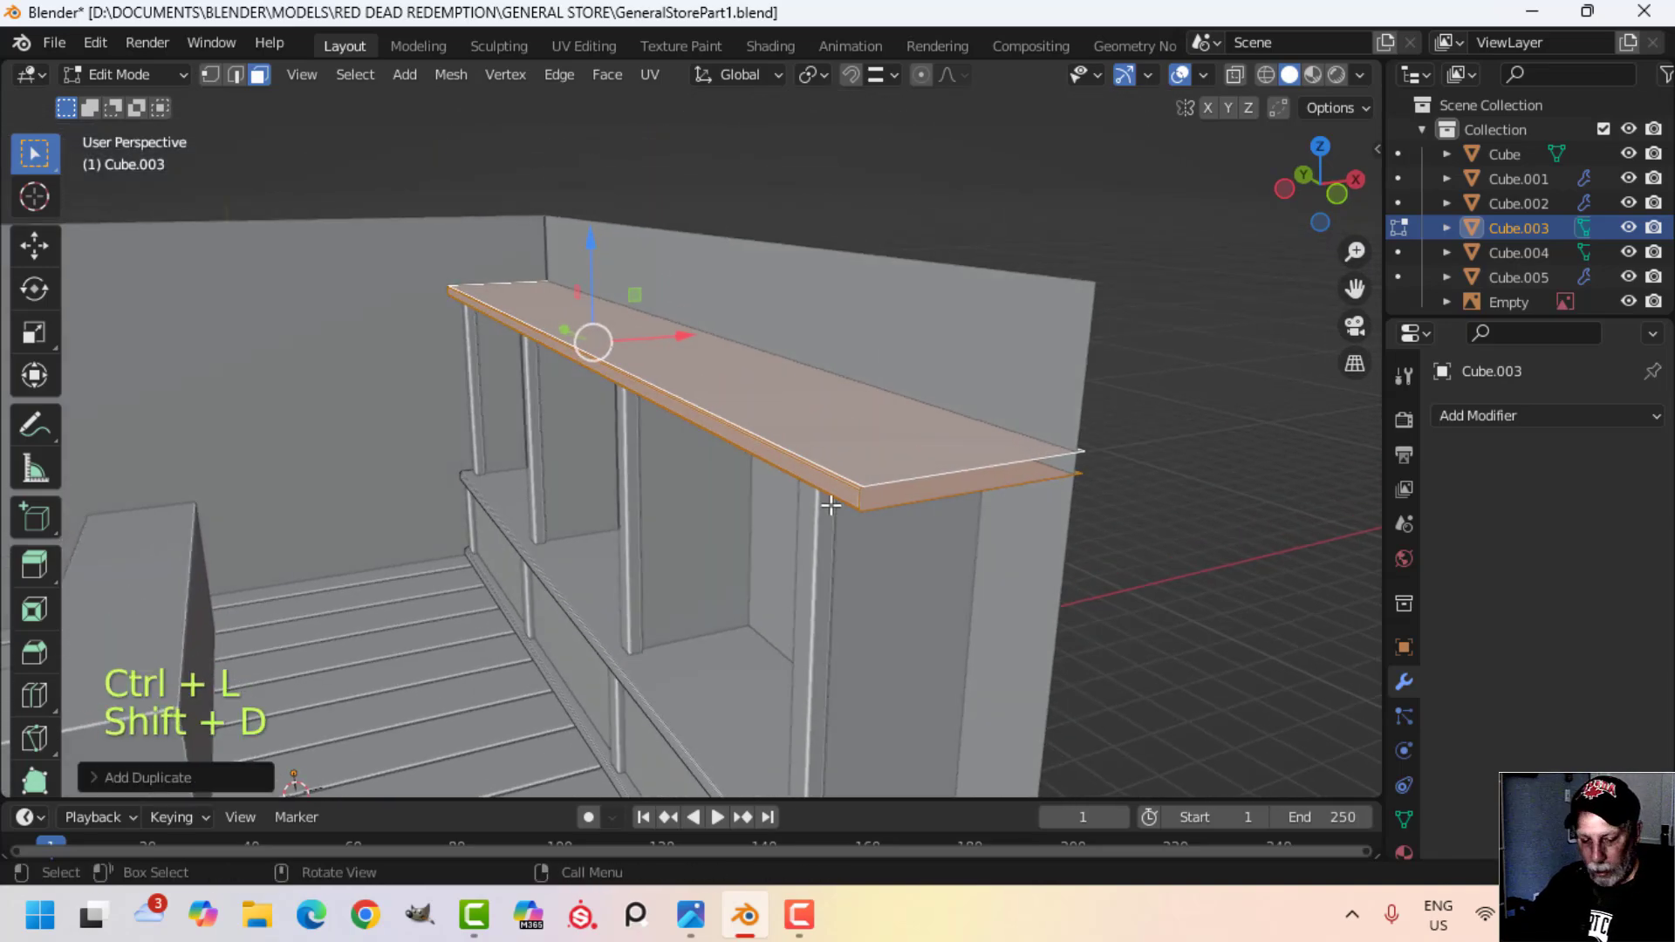
Step: Rotate the duplicated board -90 degrees about Y and lower it along Z behind the shelf posts
key(r)
key(y)
key(9)
key(0)
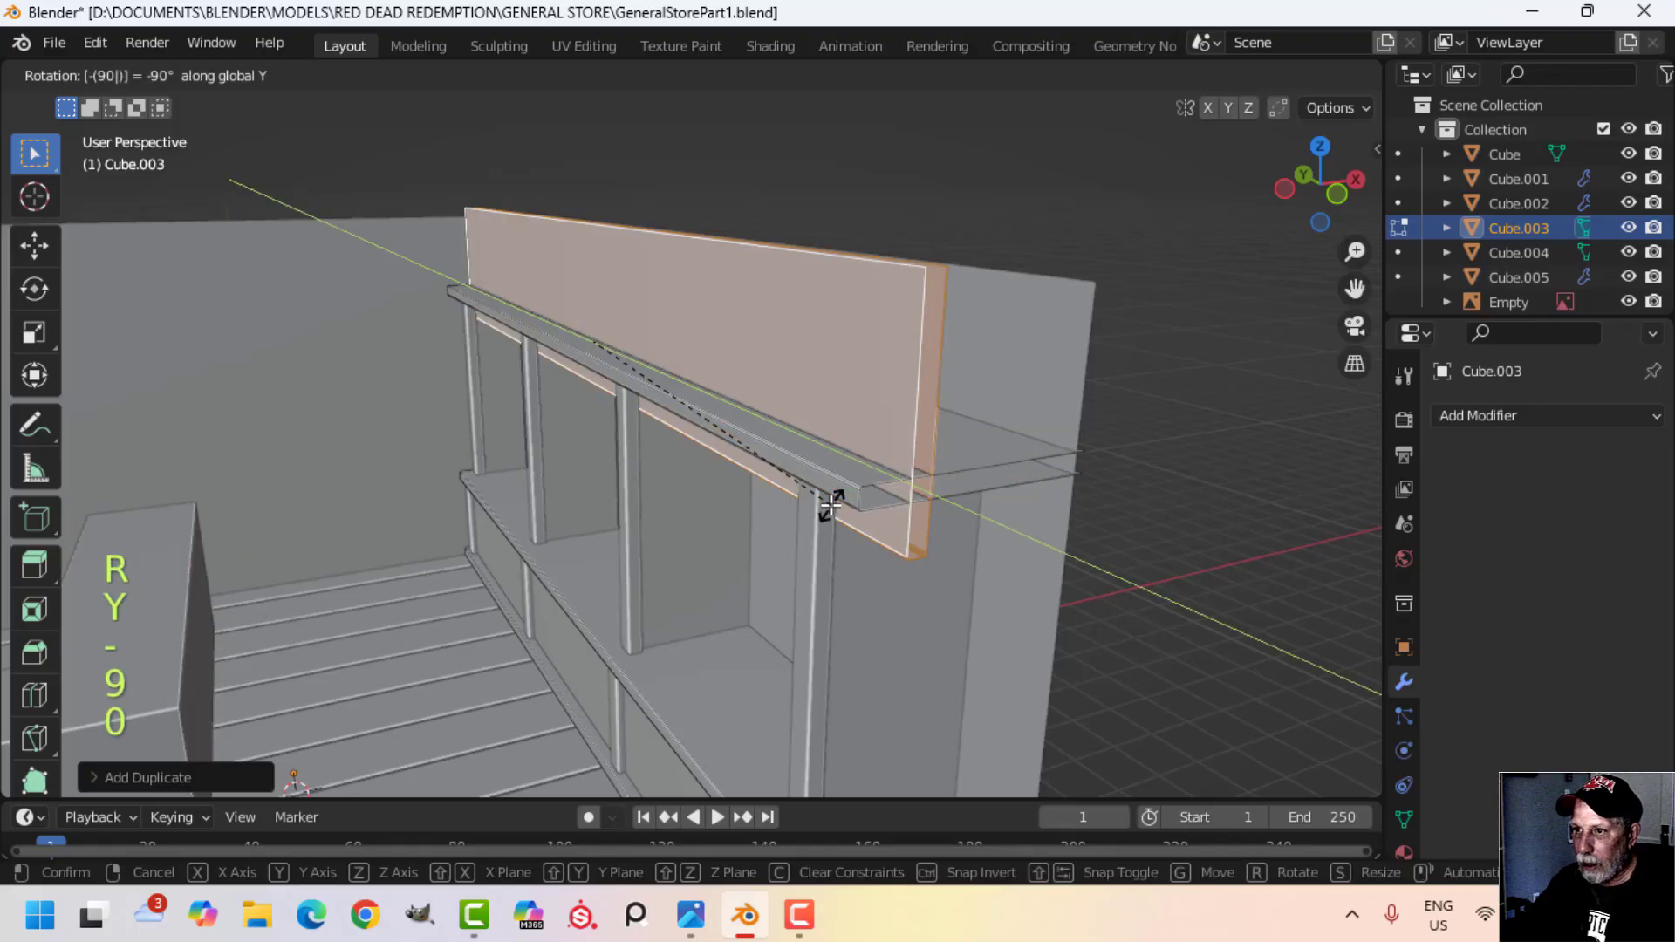
key(Return)
middle_drag(831, 502, 835, 460)
drag(589, 254, 587, 348)
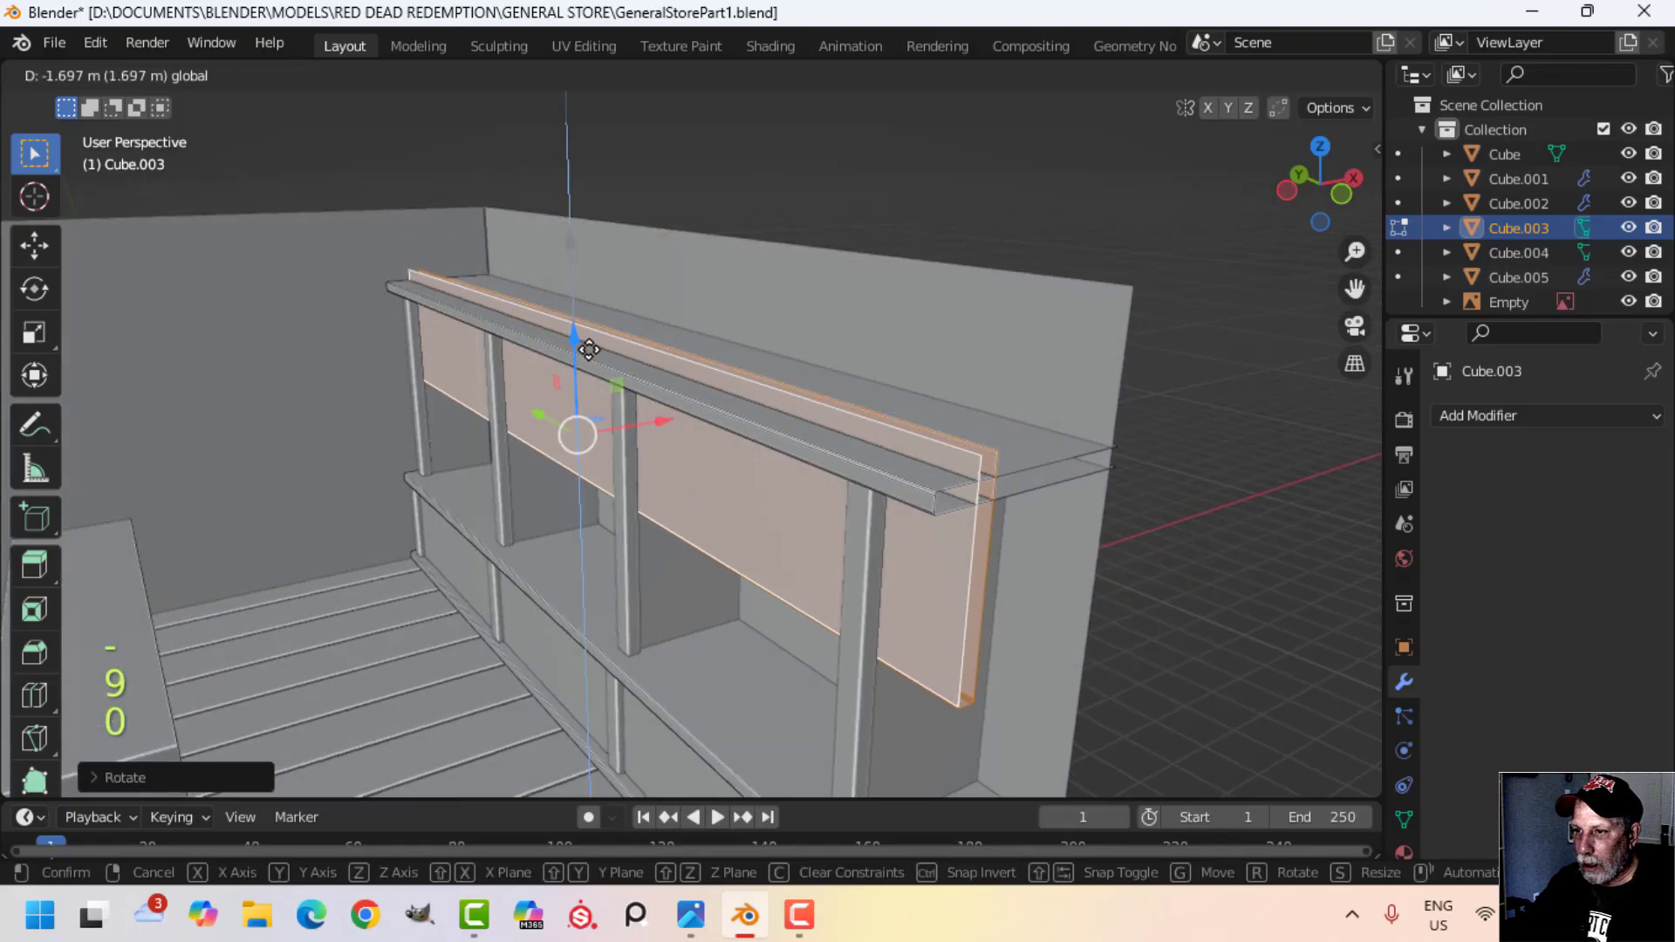
Step: Separate the upright board into its own object and raise its mesh along Z so it straddles the top shelf
key(p)
click(819, 348)
key(Tab)
click(714, 489)
middle_drag(829, 372, 813, 448)
key(Tab)
key(a)
drag(537, 370, 542, 288)
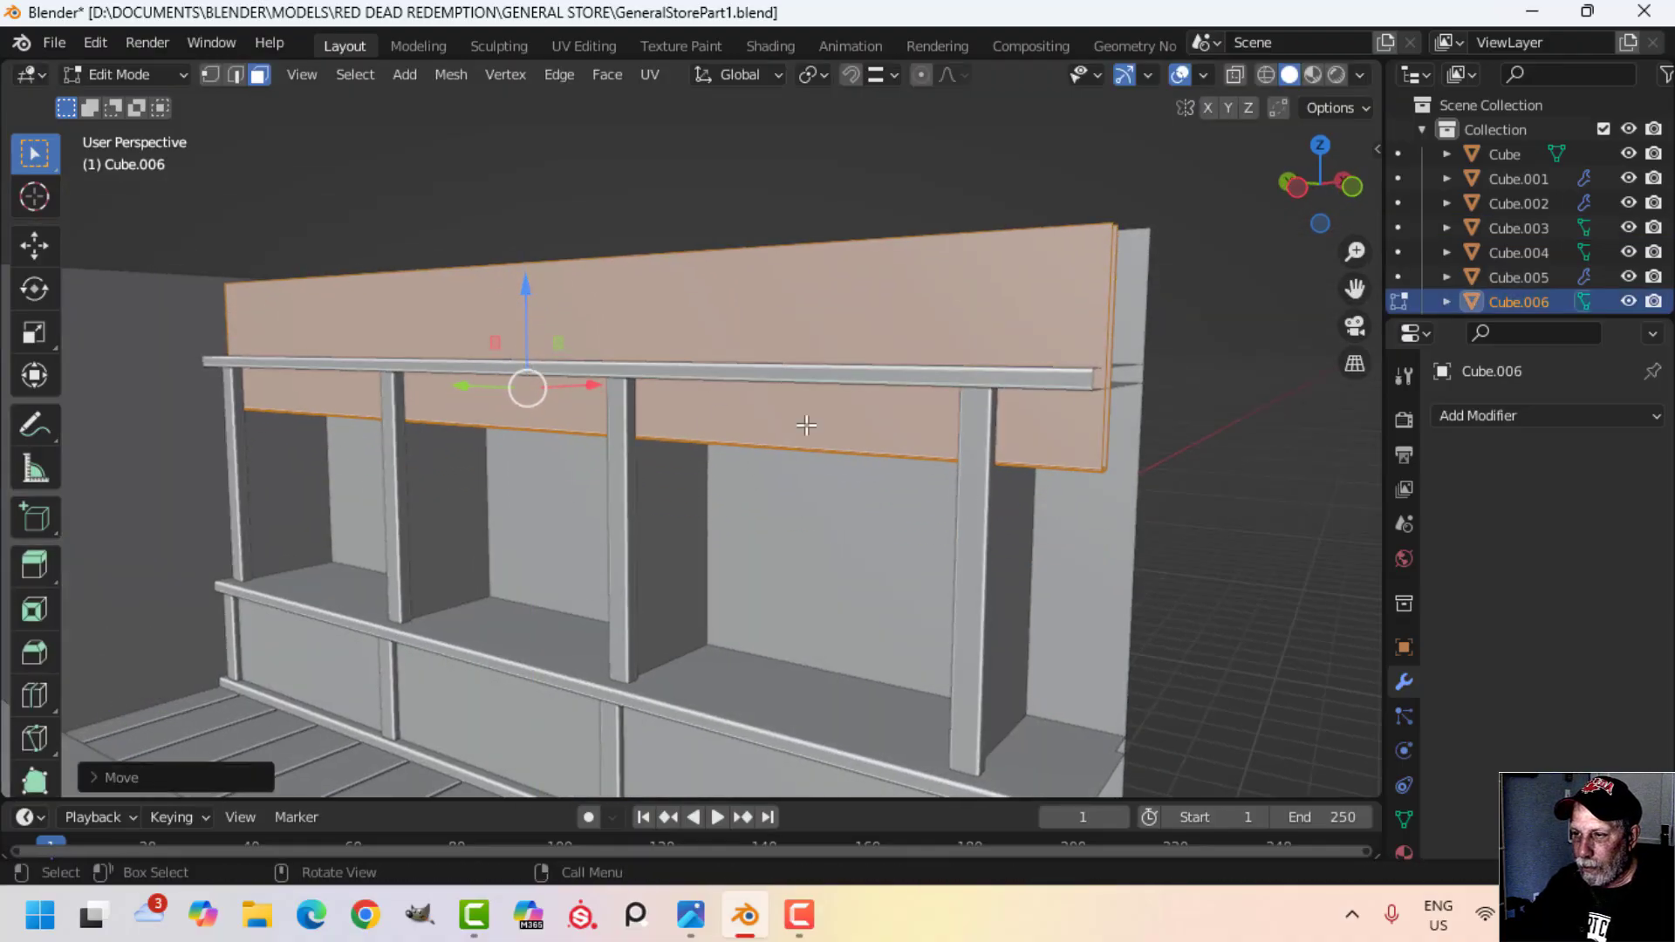
Step: Check the upper front panel of the shelving in the store reference photo
middle_drag(995, 532, 901, 378)
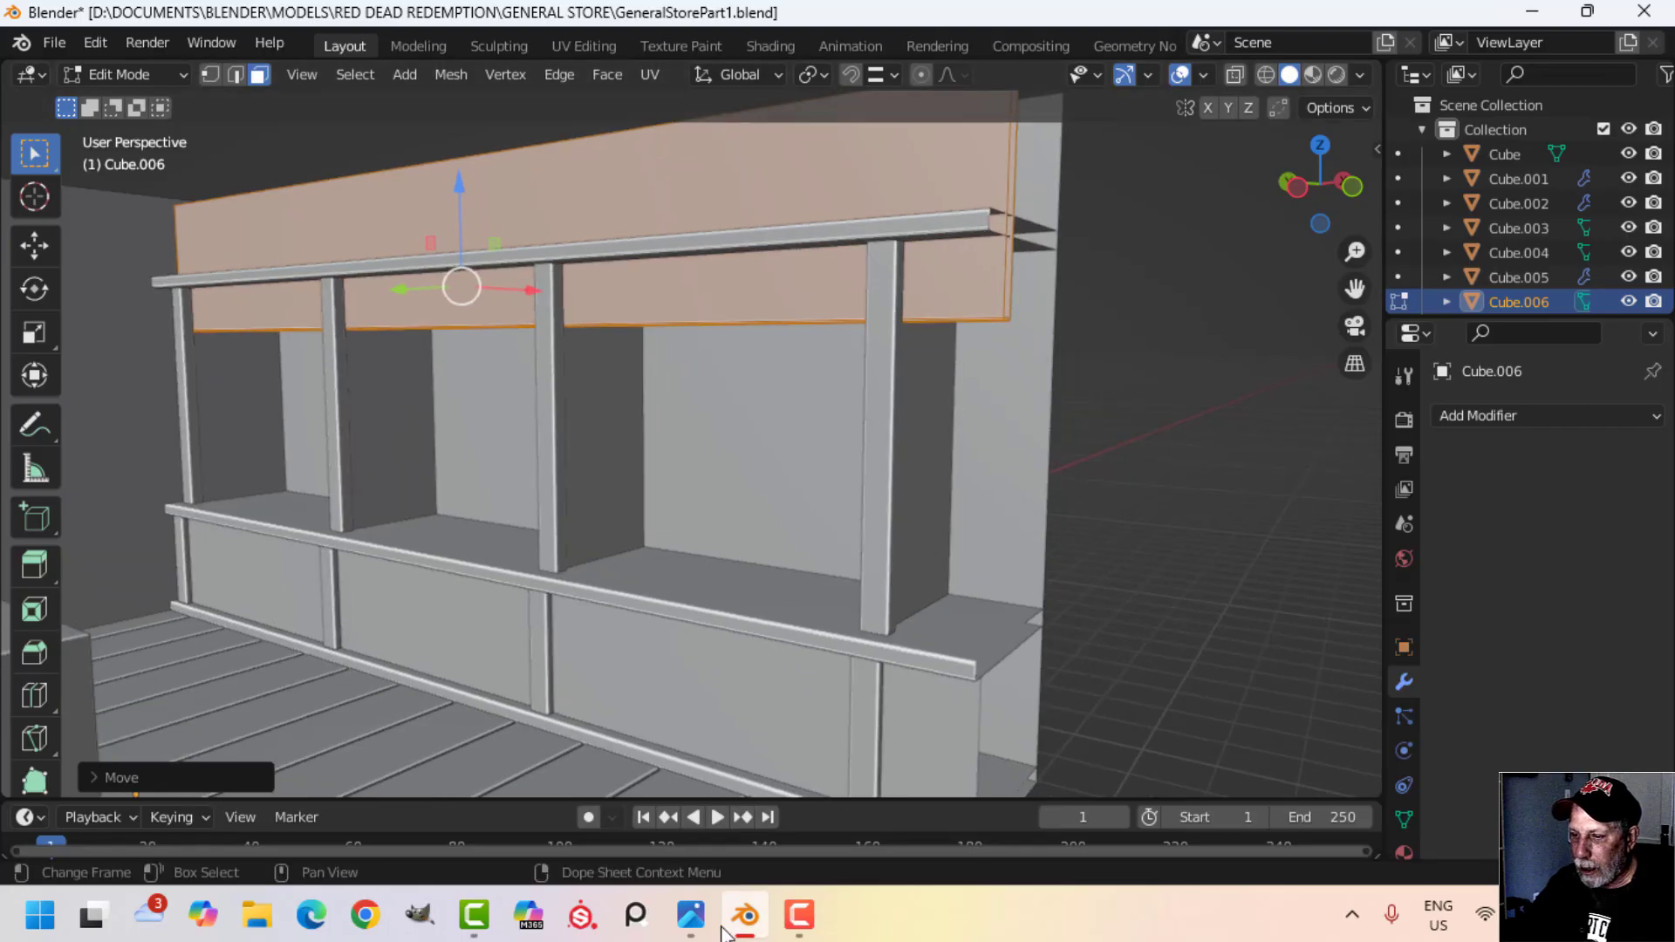
click(691, 925)
click(603, 774)
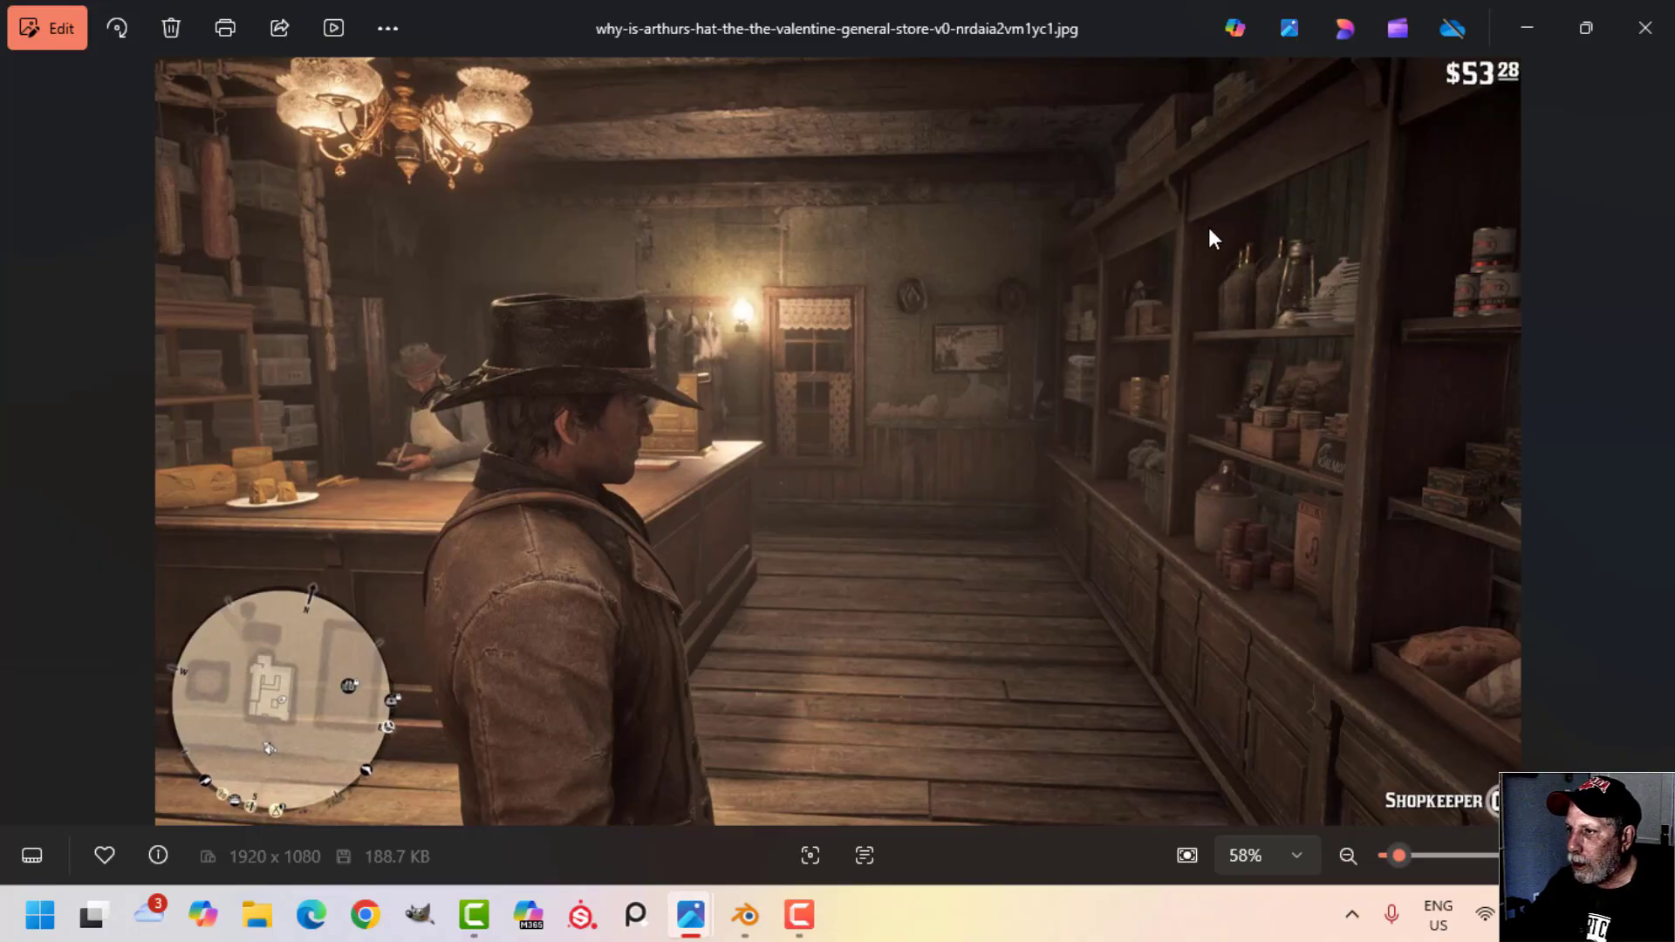
Step: In front wireframe view, thin the upright panel by moving its wall-side vertices along X toward the posts
click(742, 915)
middle_drag(767, 695, 759, 617)
scroll(813, 630, up, 2)
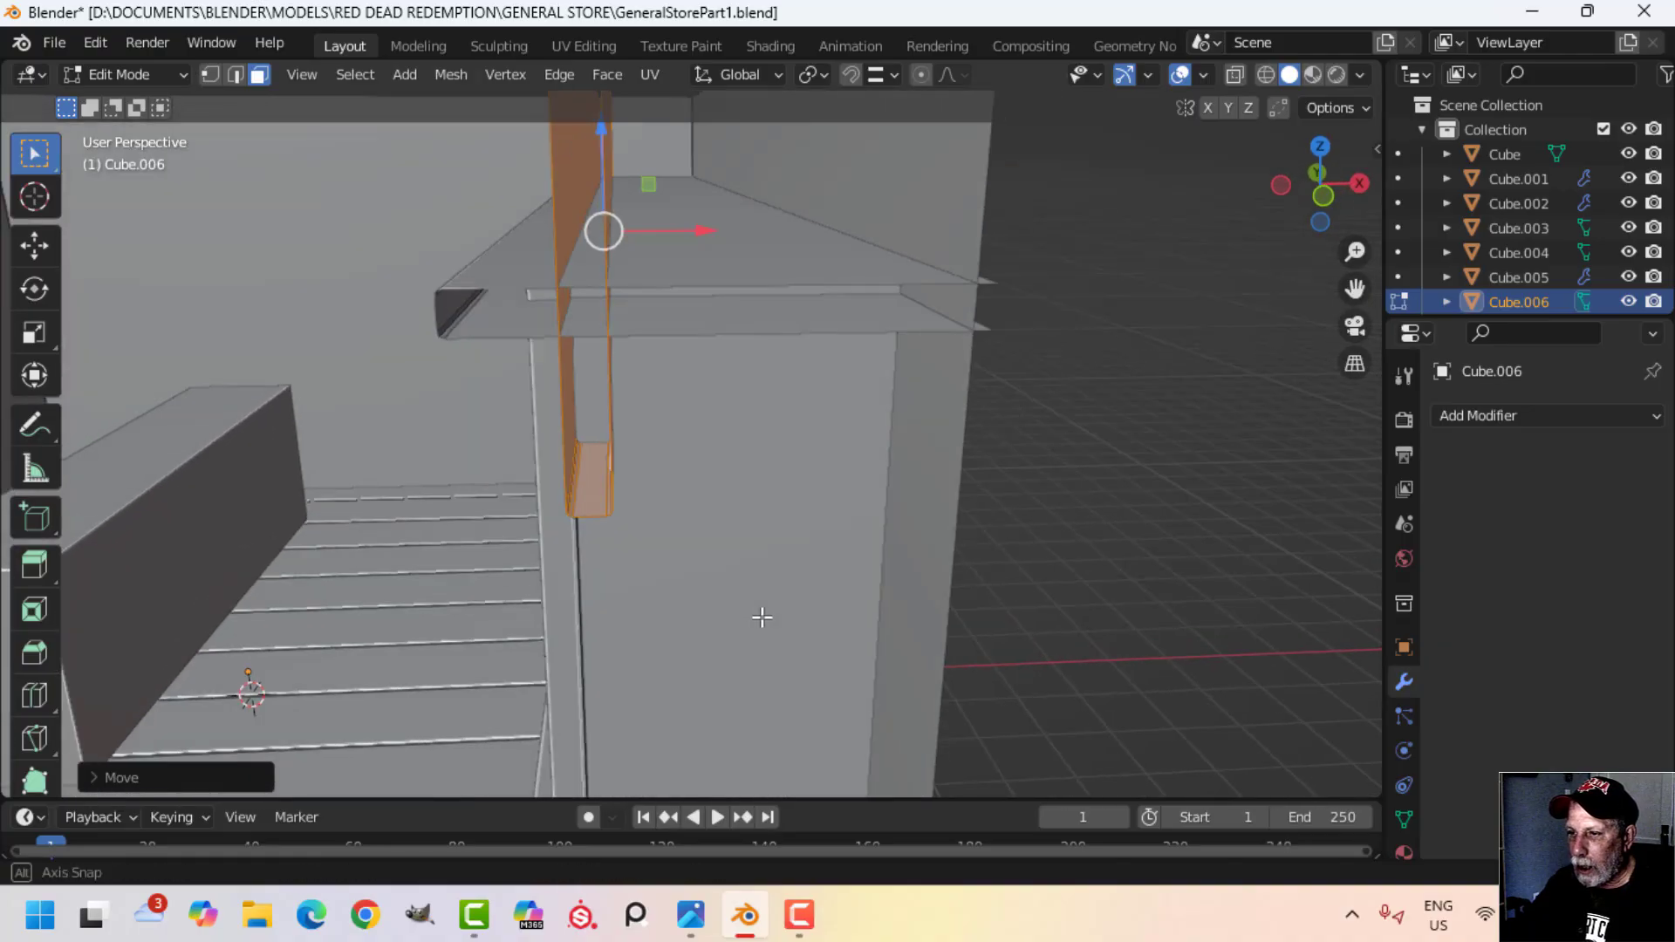
key(alt+a)
key(KP_1)
key(z)
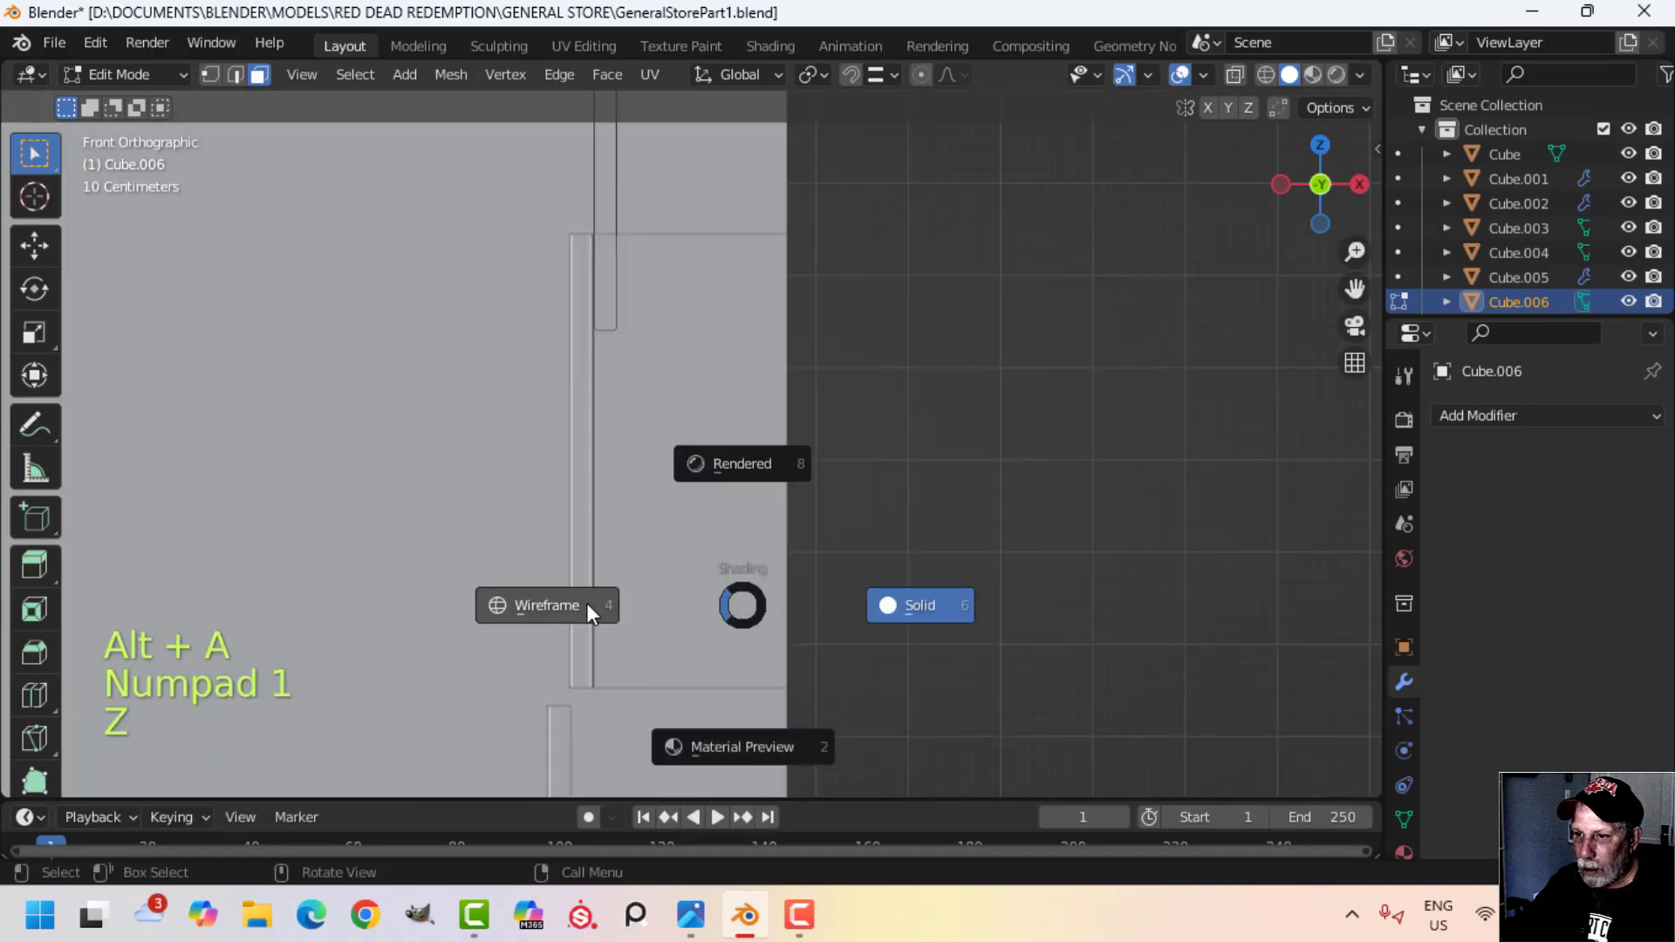
click(587, 603)
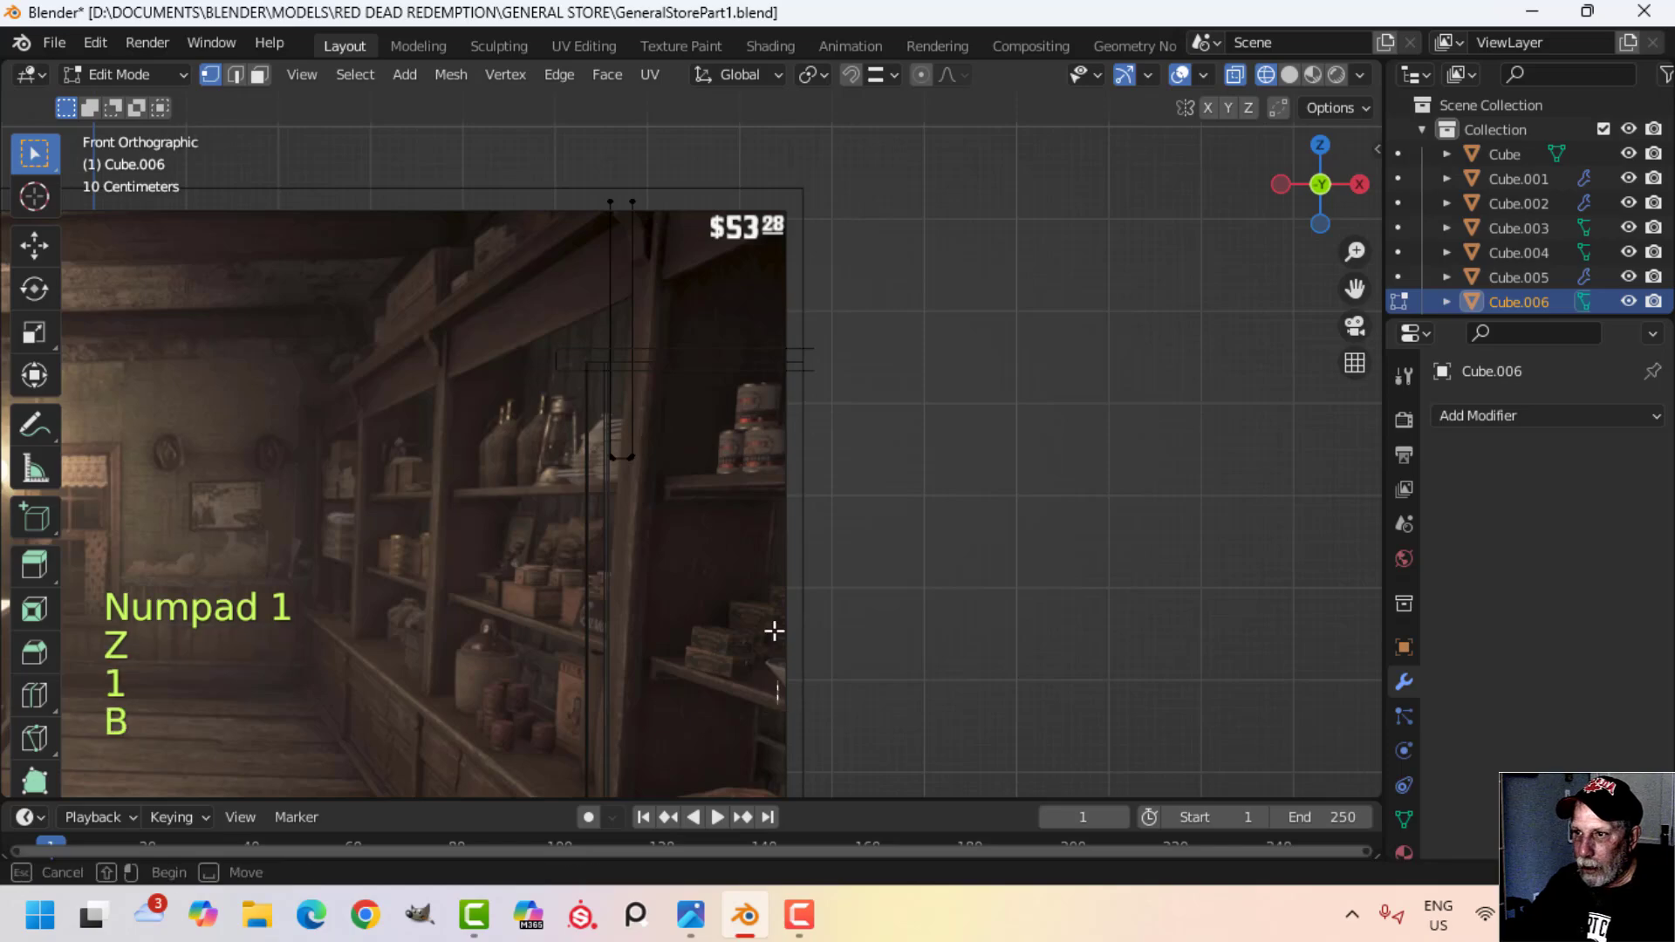
drag(778, 705, 617, 125)
scroll(752, 359, up, 4)
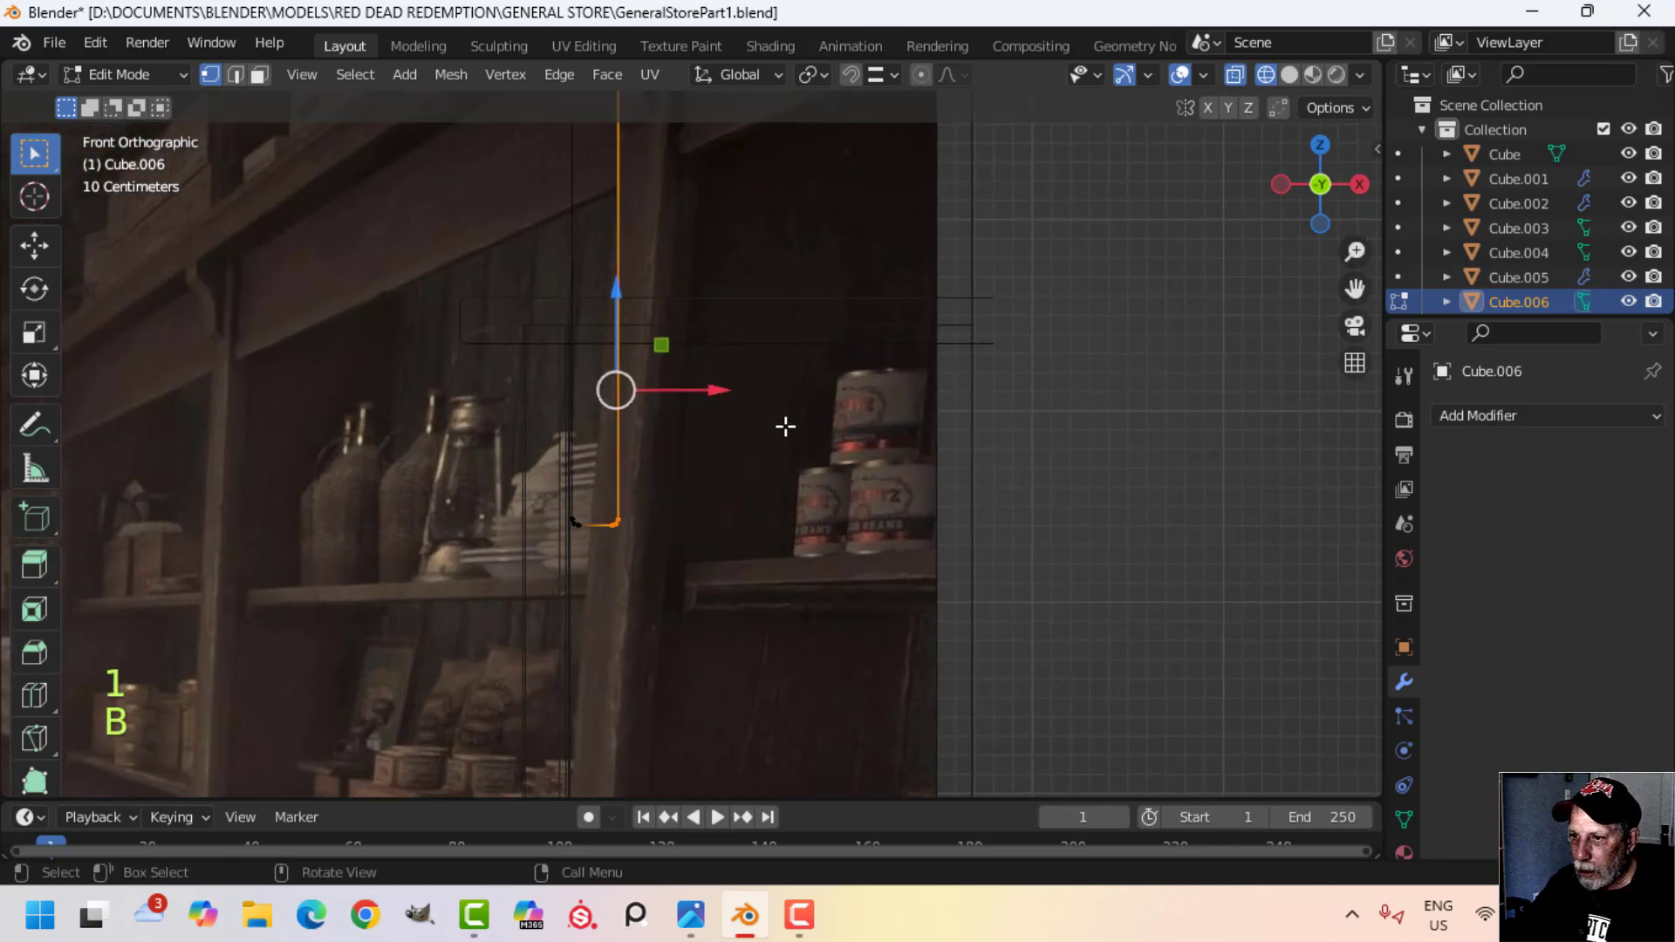
drag(731, 399, 700, 392)
key(alt+a)
Step: Lower the upright panel's top vertices to the level of the top shelf board
scroll(741, 411, down, 2)
shift+middle_drag(741, 411, 760, 595)
key(b)
drag(554, 222, 740, 374)
click(945, 384)
mouse_move(867, 396)
middle_down()
mouse_move(957, 423)
mouse_move(813, 390)
middle_up()
ctrl+drag(609, 232, 632, 462)
key(Tab)
key(alt+a)
Step: Duplicate the upper front panel and move the copy down along Z to the middle of the open bays
middle_drag(808, 480, 1078, 464)
scroll(876, 507, up, 2)
mouse_move(1078, 464)
middle_down()
mouse_move(1030, 453)
mouse_move(1086, 434)
middle_up()
scroll(1029, 453, down, 4)
middle_drag(985, 444, 819, 421)
scroll(952, 416, down, 1)
middle_drag(862, 479, 745, 494)
scroll(870, 547, down, 3)
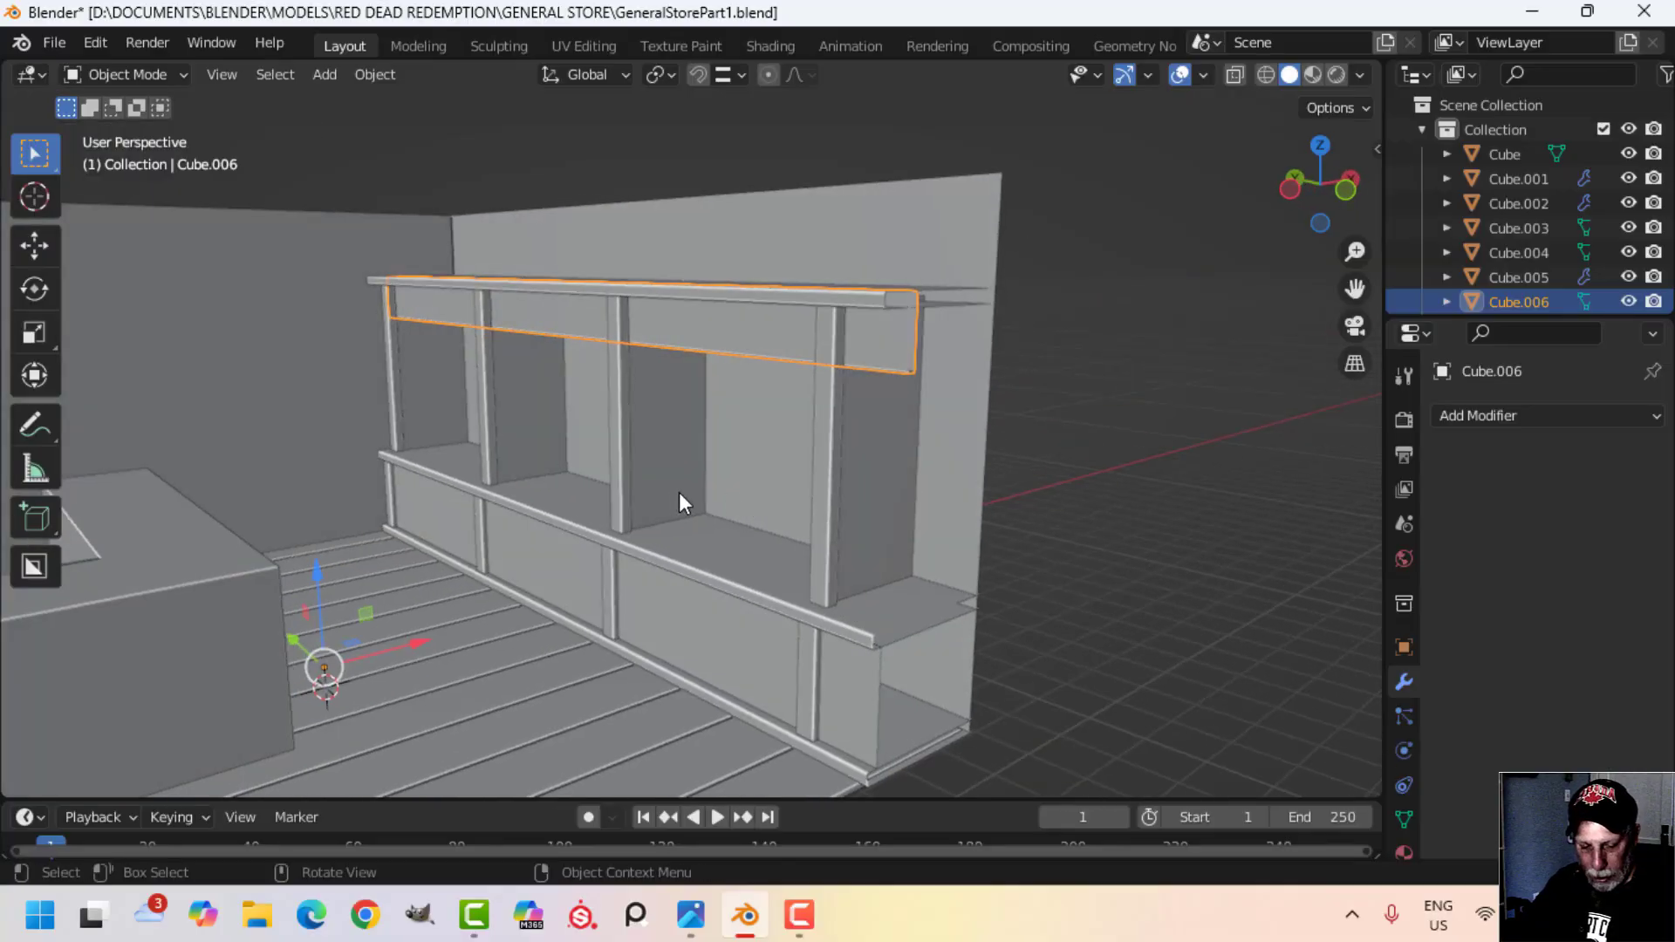
key(shift+d)
key(g)
key(z)
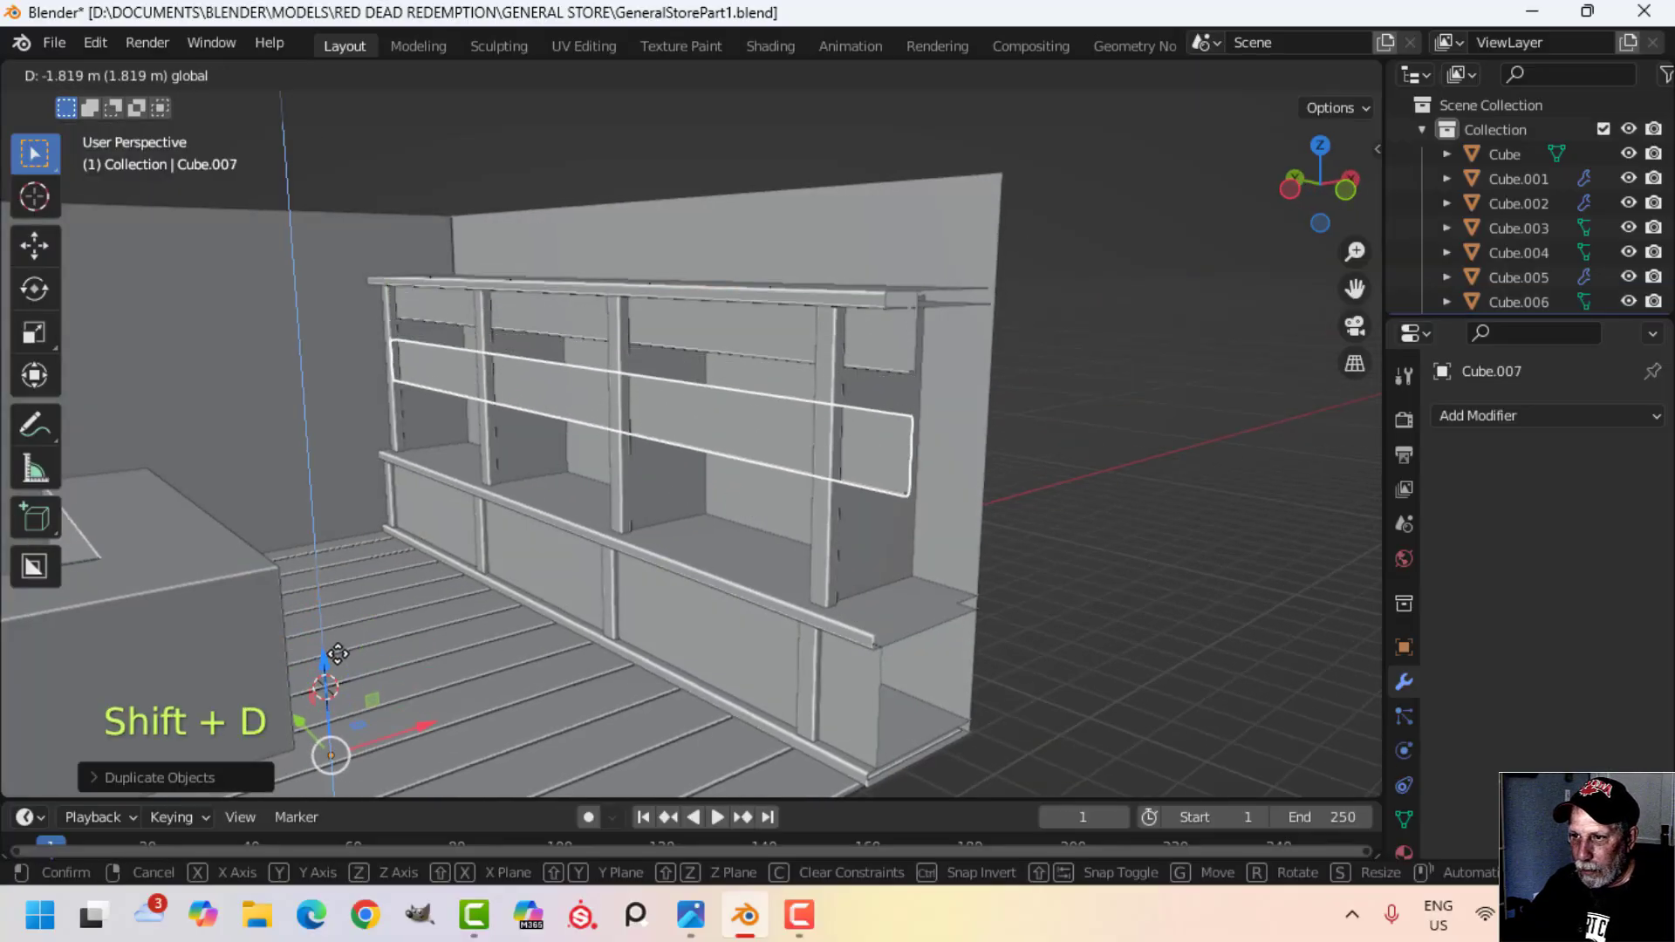
click(335, 692)
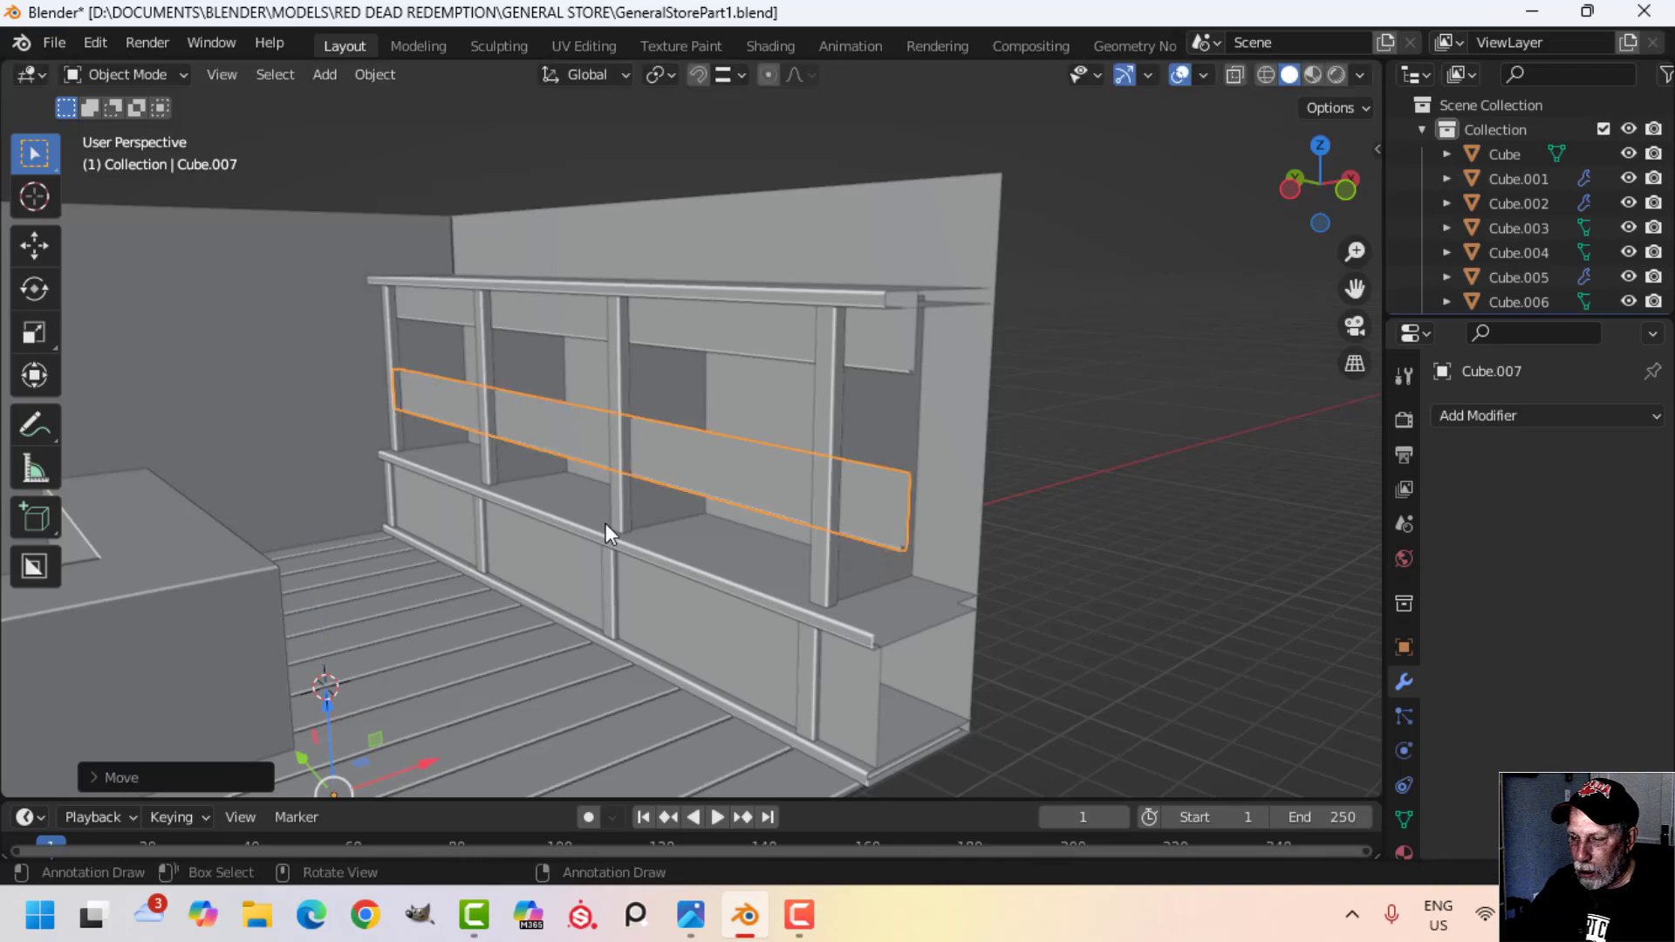
Step: Rotate the copied panel's mesh 90 degrees about Y to lie flat and move it along X into the bays
middle_drag(605, 524, 598, 340)
key(Tab)
key(a)
scroll(795, 552, up, 2)
text(ry90)
key(Return)
key(g)
key(x)
click(628, 329)
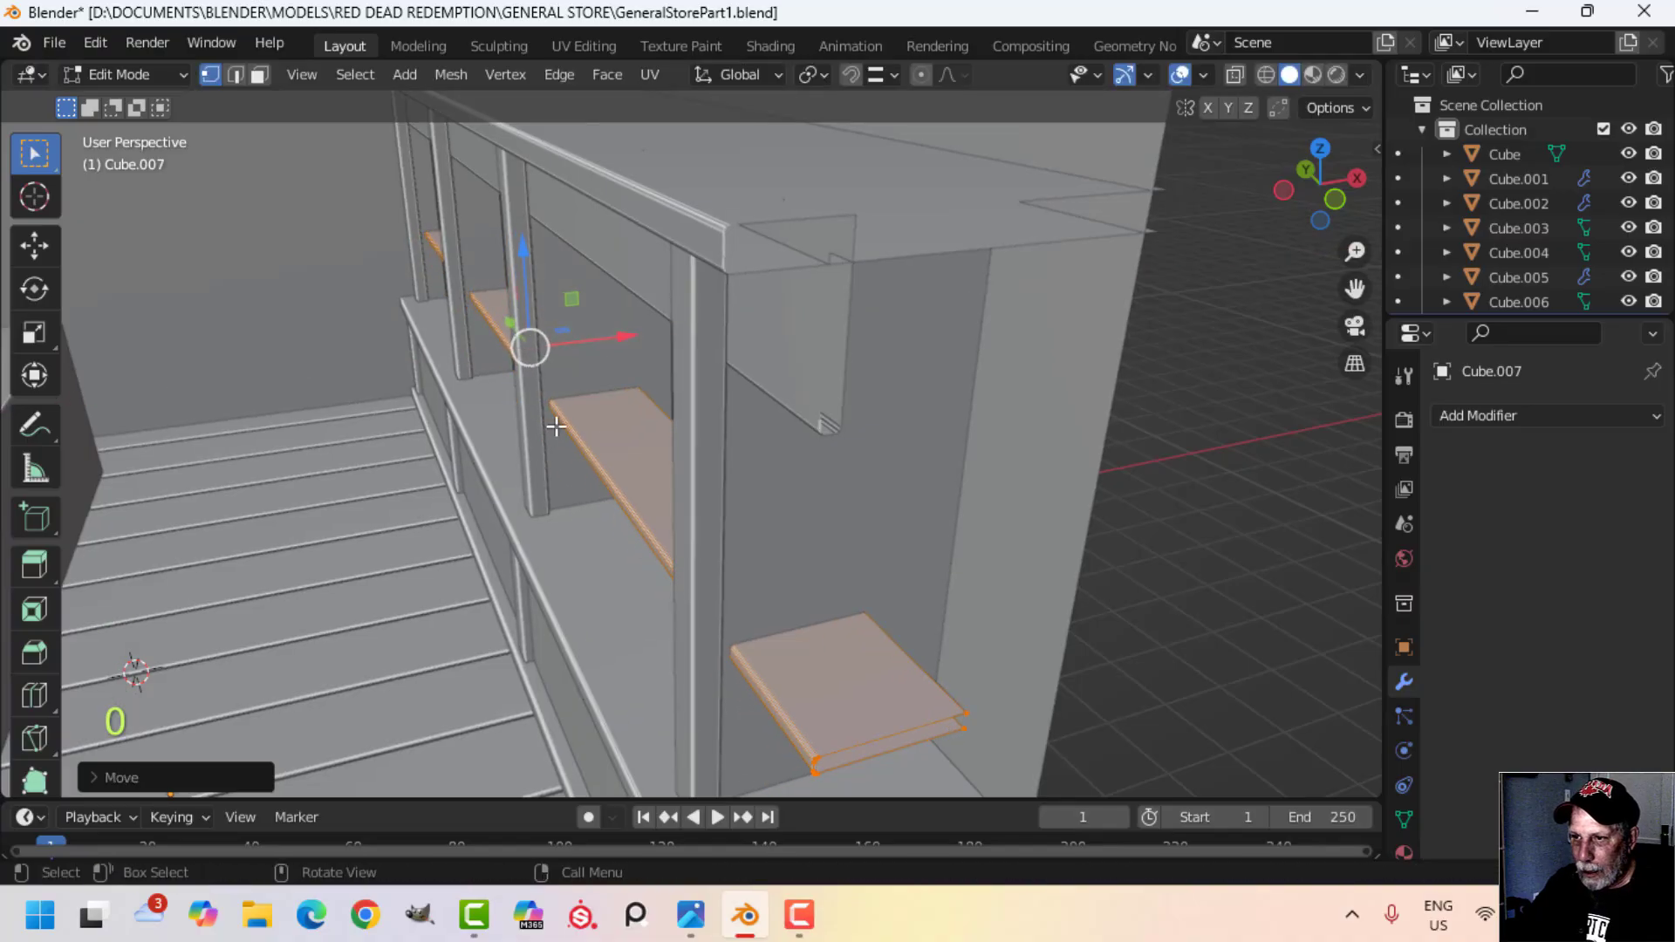
Step: Compare the new shelf with the store reference photo and shift it slightly along X toward the room
mouse_move(684, 916)
click(573, 815)
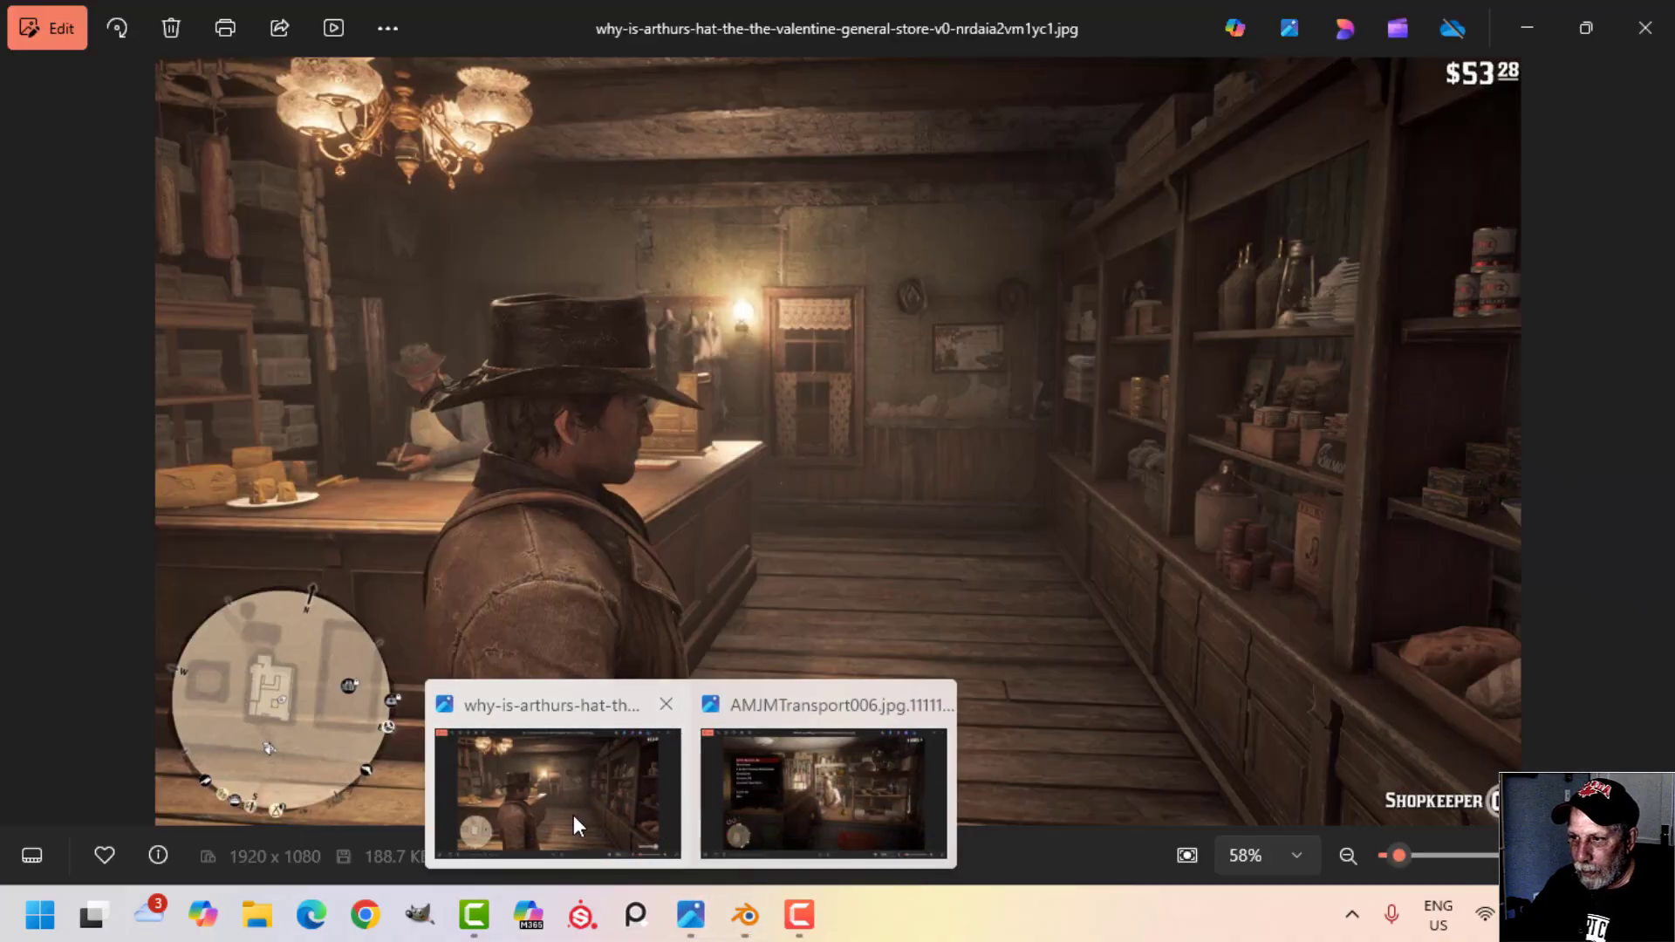
scroll(1265, 482, up, 3)
scroll(1265, 483, up, 1)
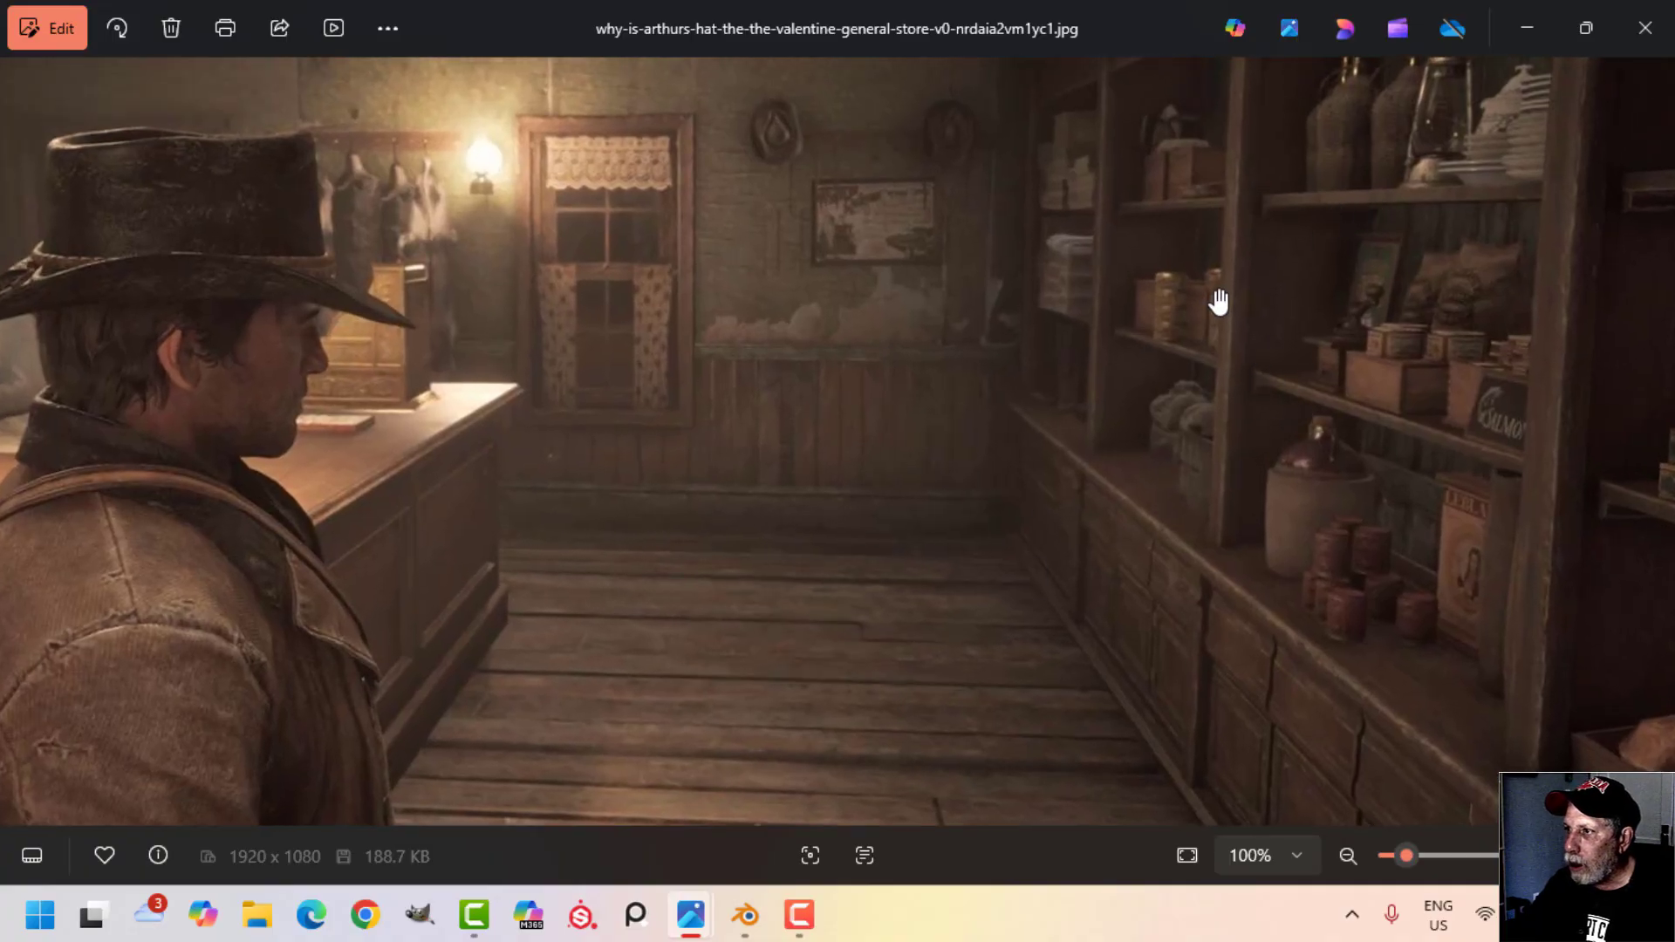
scroll(1219, 301, down, 1)
click(746, 915)
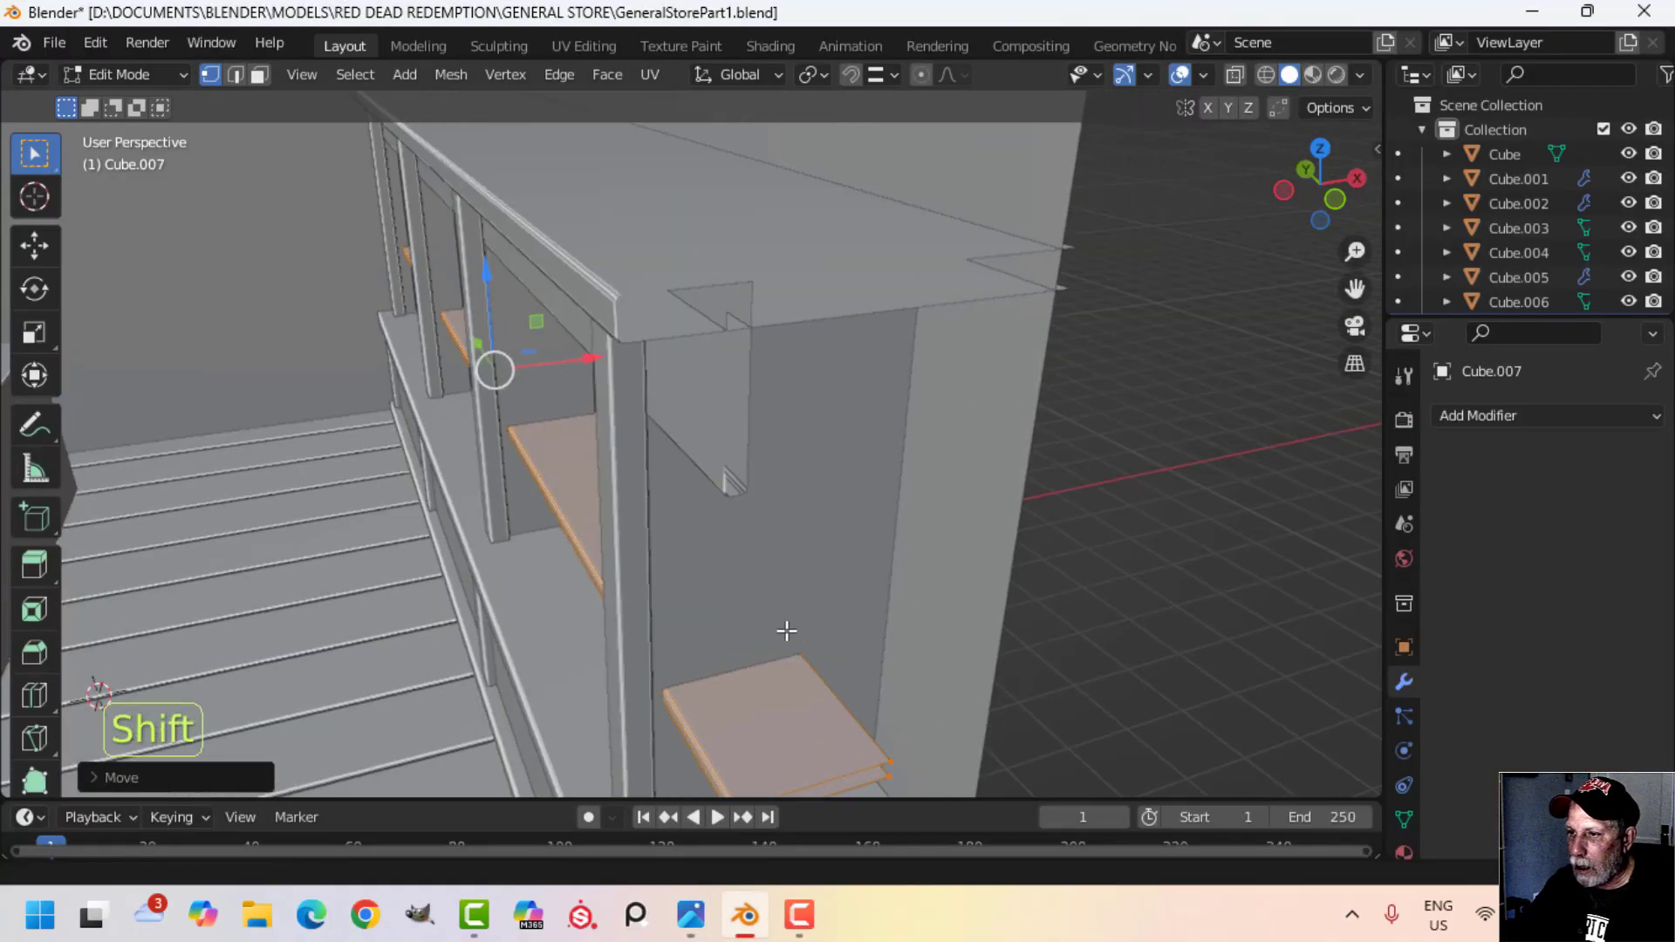
shift+middle_drag(787, 631, 742, 637)
middle_drag(742, 637, 751, 537)
scroll(878, 609, up, 3)
scroll(908, 631, down, 4)
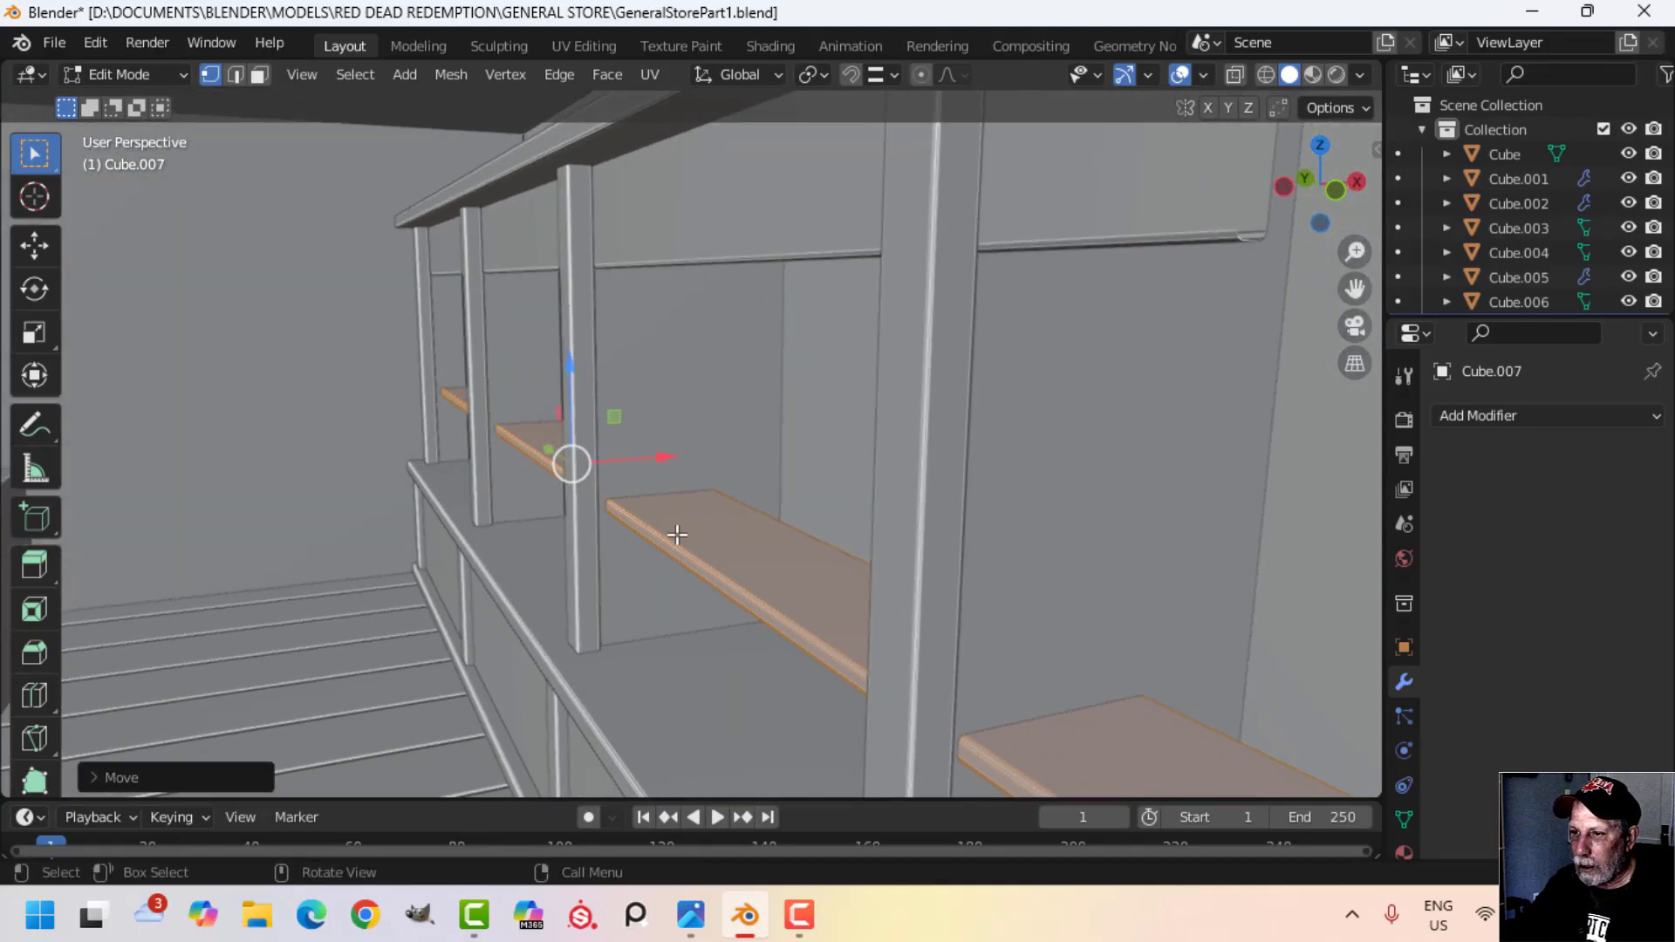
drag(670, 461, 646, 475)
Step: Duplicate the middle shelf board within its mesh and raise the copy about 1.47 m along Z
middle_drag(606, 527, 823, 608)
shift+middle_drag(919, 607, 881, 571)
scroll(867, 598, up, 2)
middle_drag(881, 572, 859, 553)
key(shift+d)
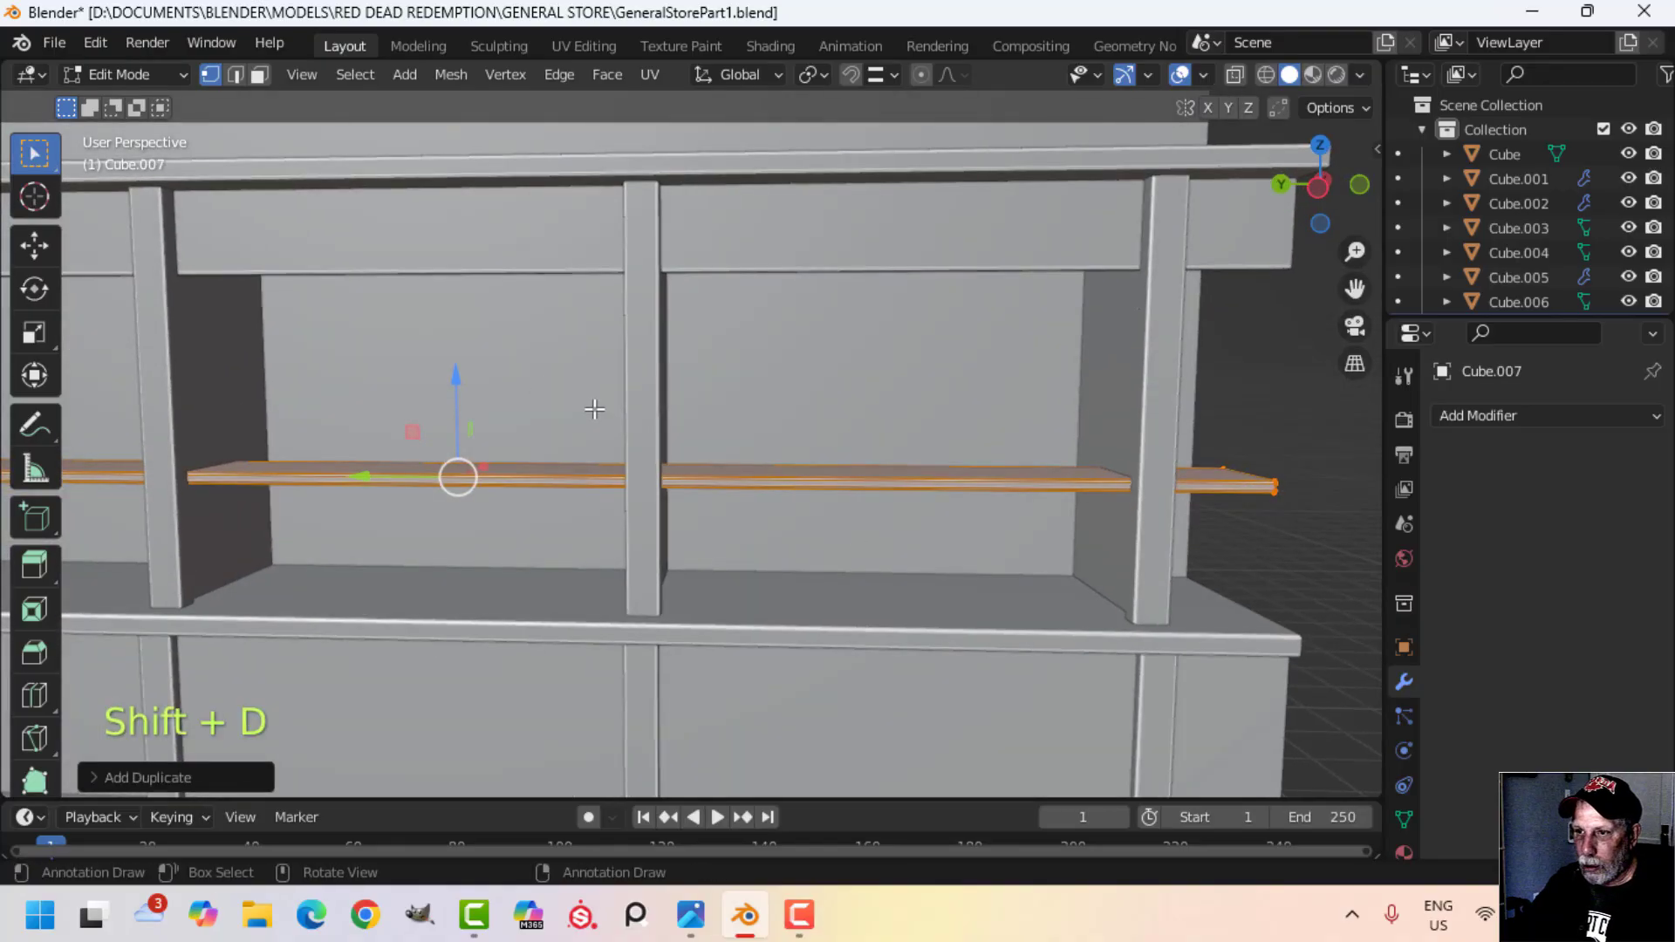
key(g)
key(z)
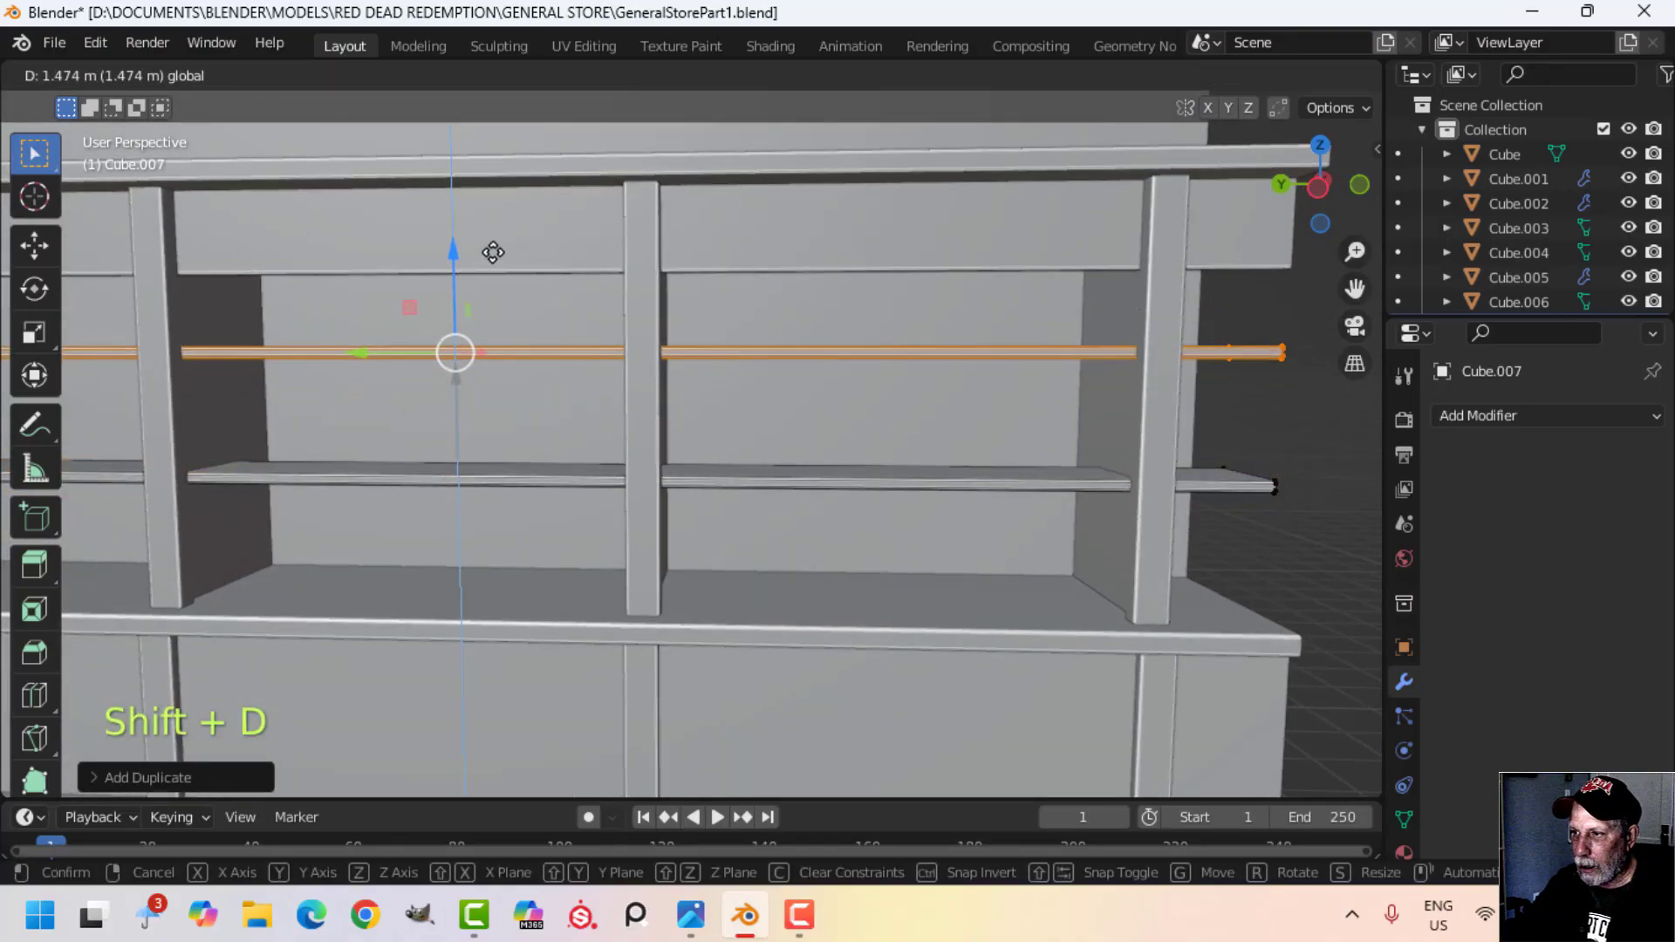
drag(495, 247, 496, 248)
key(Tab)
middle_drag(1008, 378, 808, 390)
key(alt+a)
Step: Examine the shelving from the room and compare its upper part with the store reference photo
scroll(735, 447, down, 3)
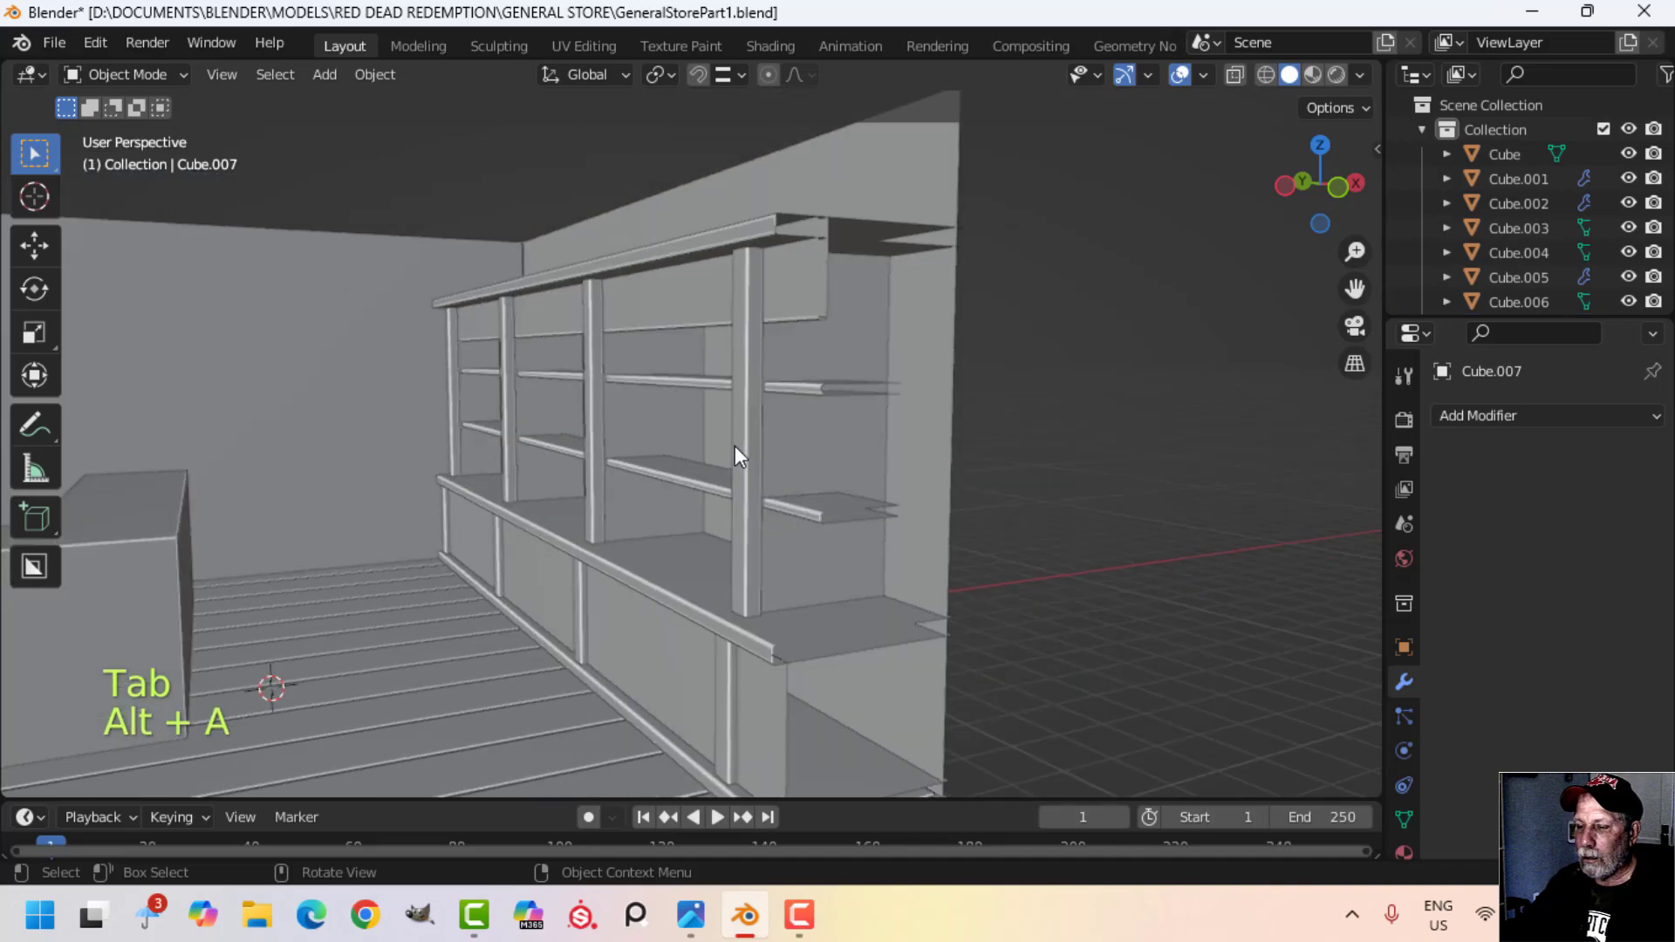
middle_drag(734, 446, 1009, 479)
scroll(867, 500, up, 2)
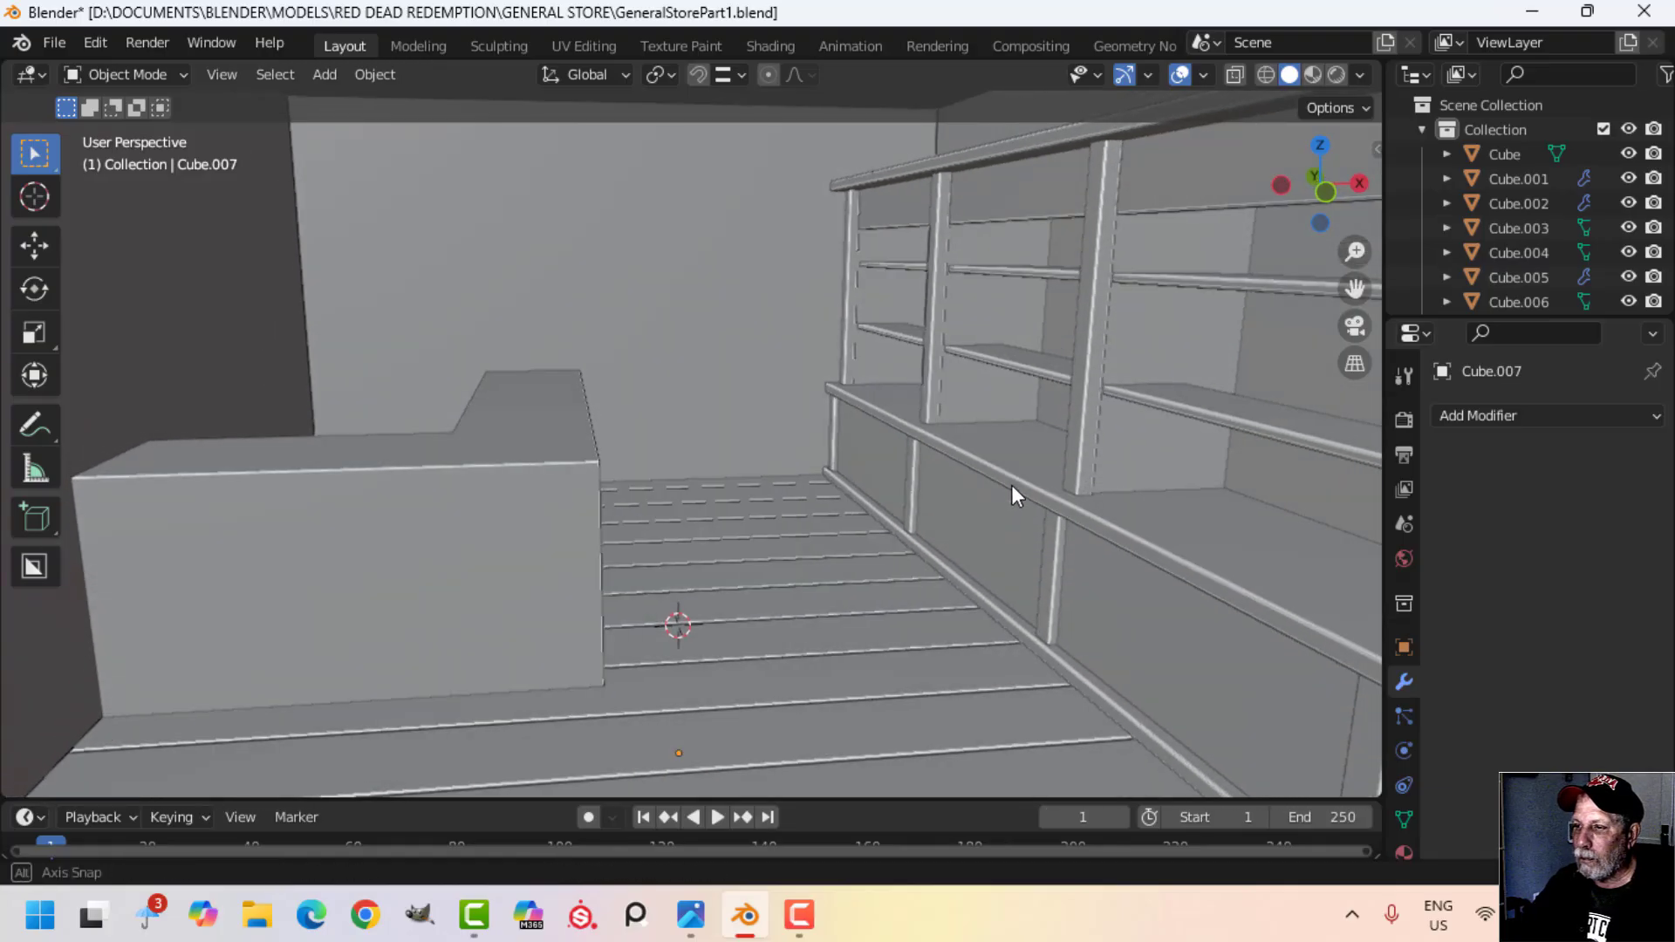
mouse_move(697, 920)
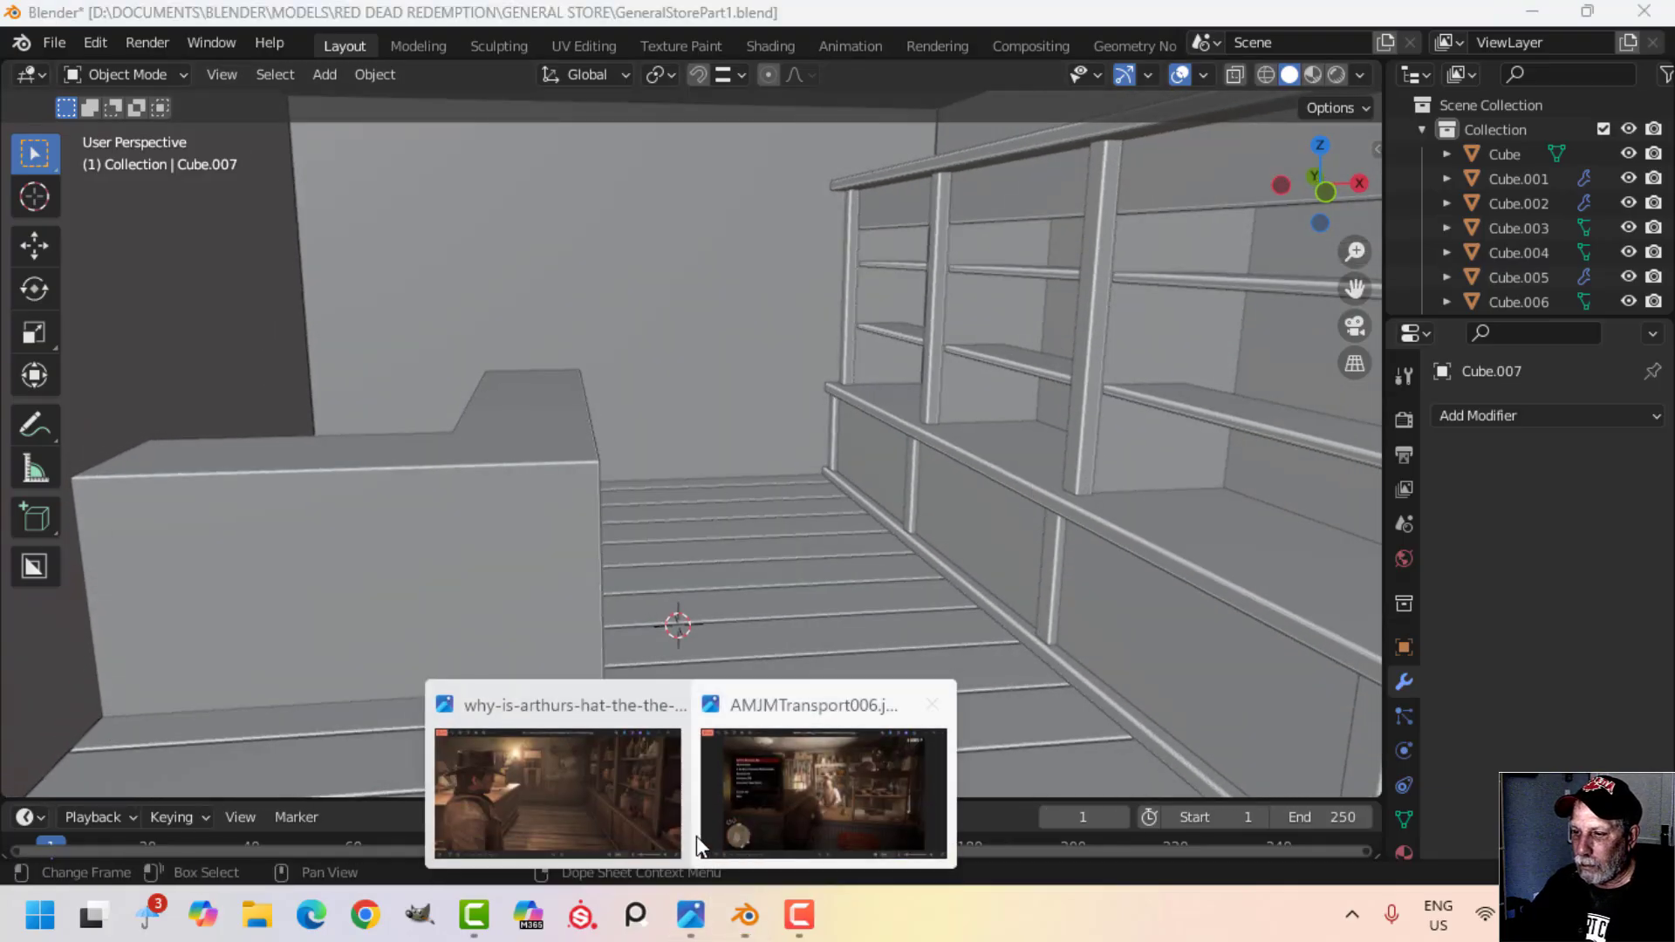
click(587, 792)
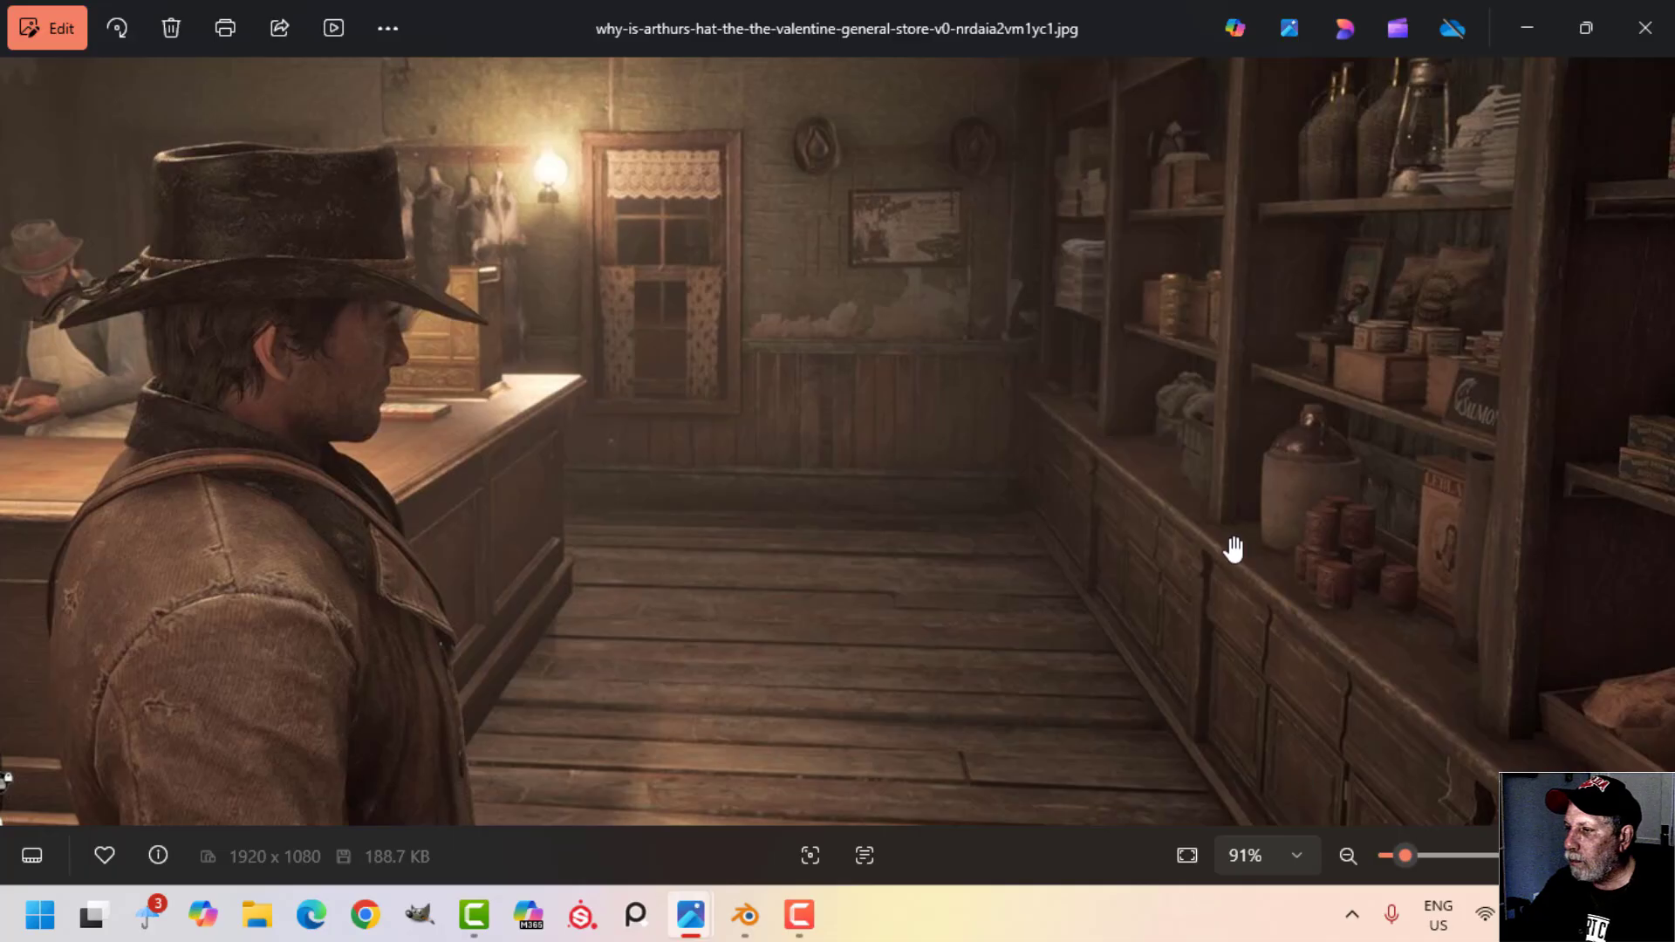
drag(1195, 252, 1211, 378)
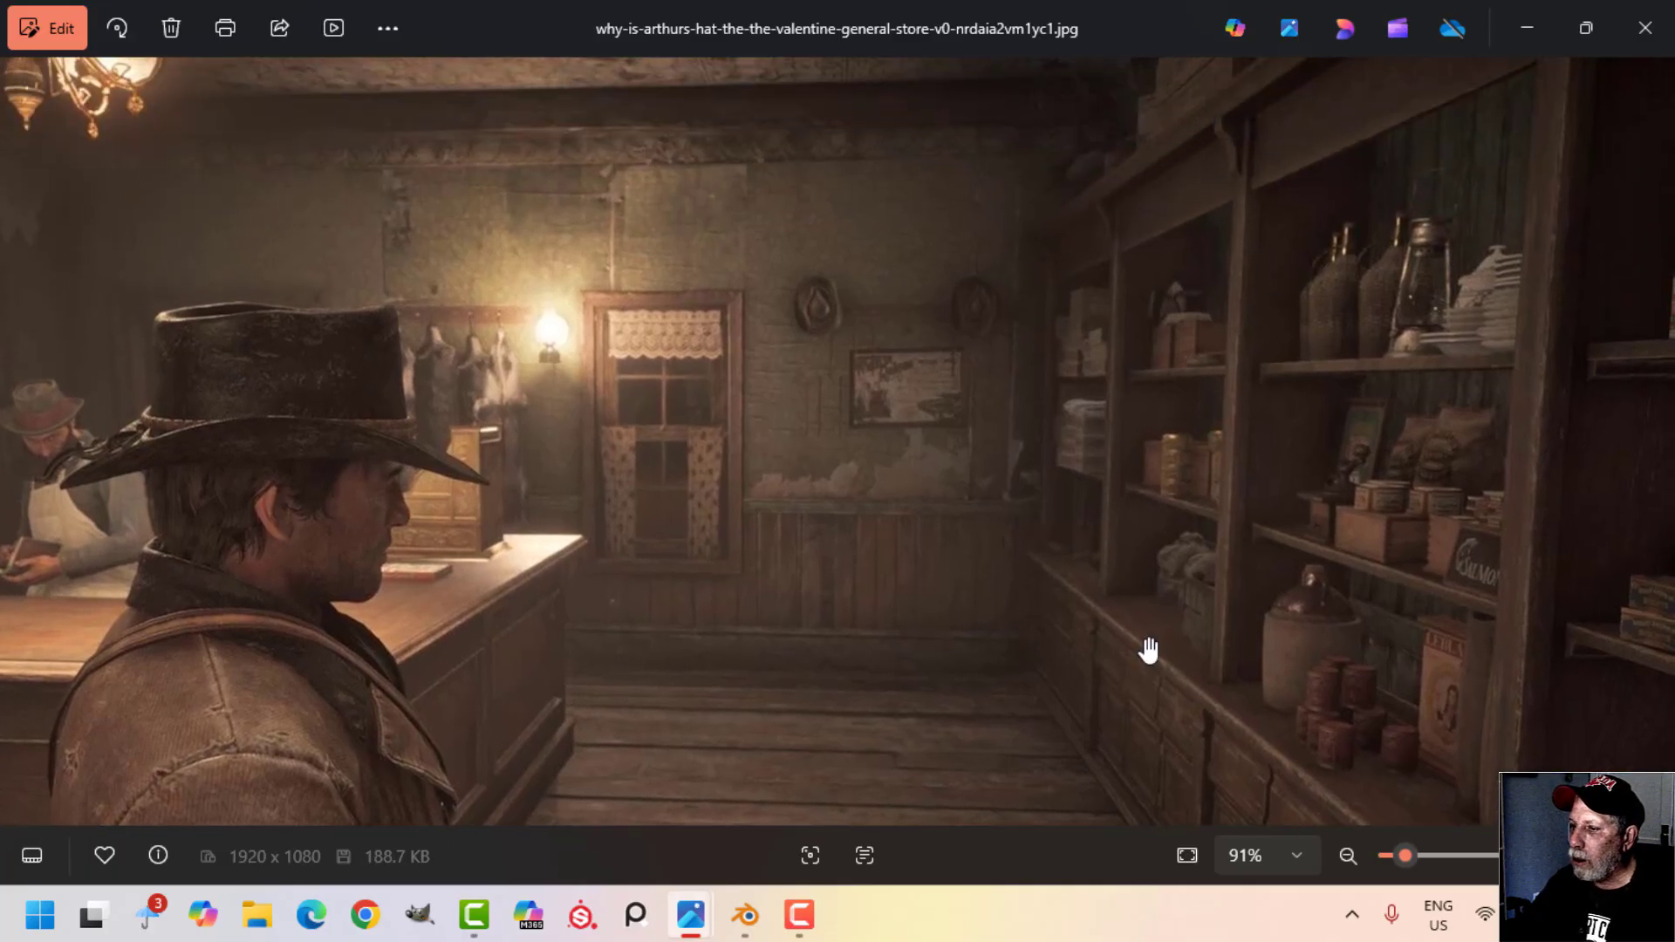
click(744, 920)
Step: Select the whole top shelf board and move it slightly along X toward the room
shift+middle_drag(872, 593, 975, 285)
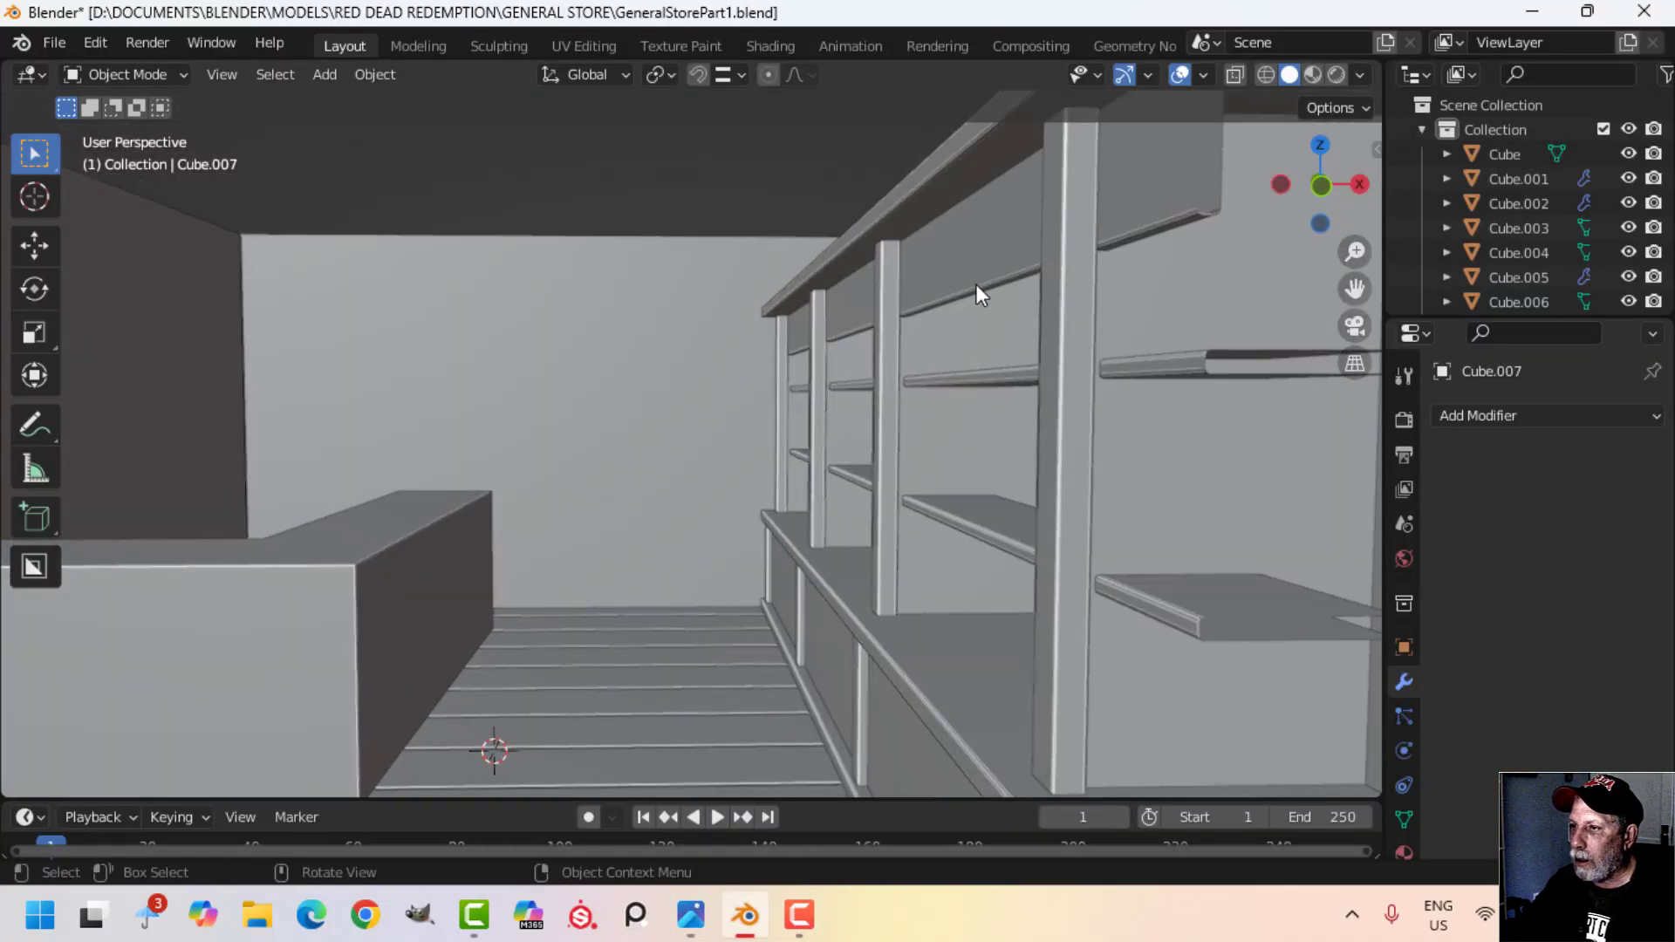
click(935, 194)
key(Tab)
middle_drag(954, 218, 950, 269)
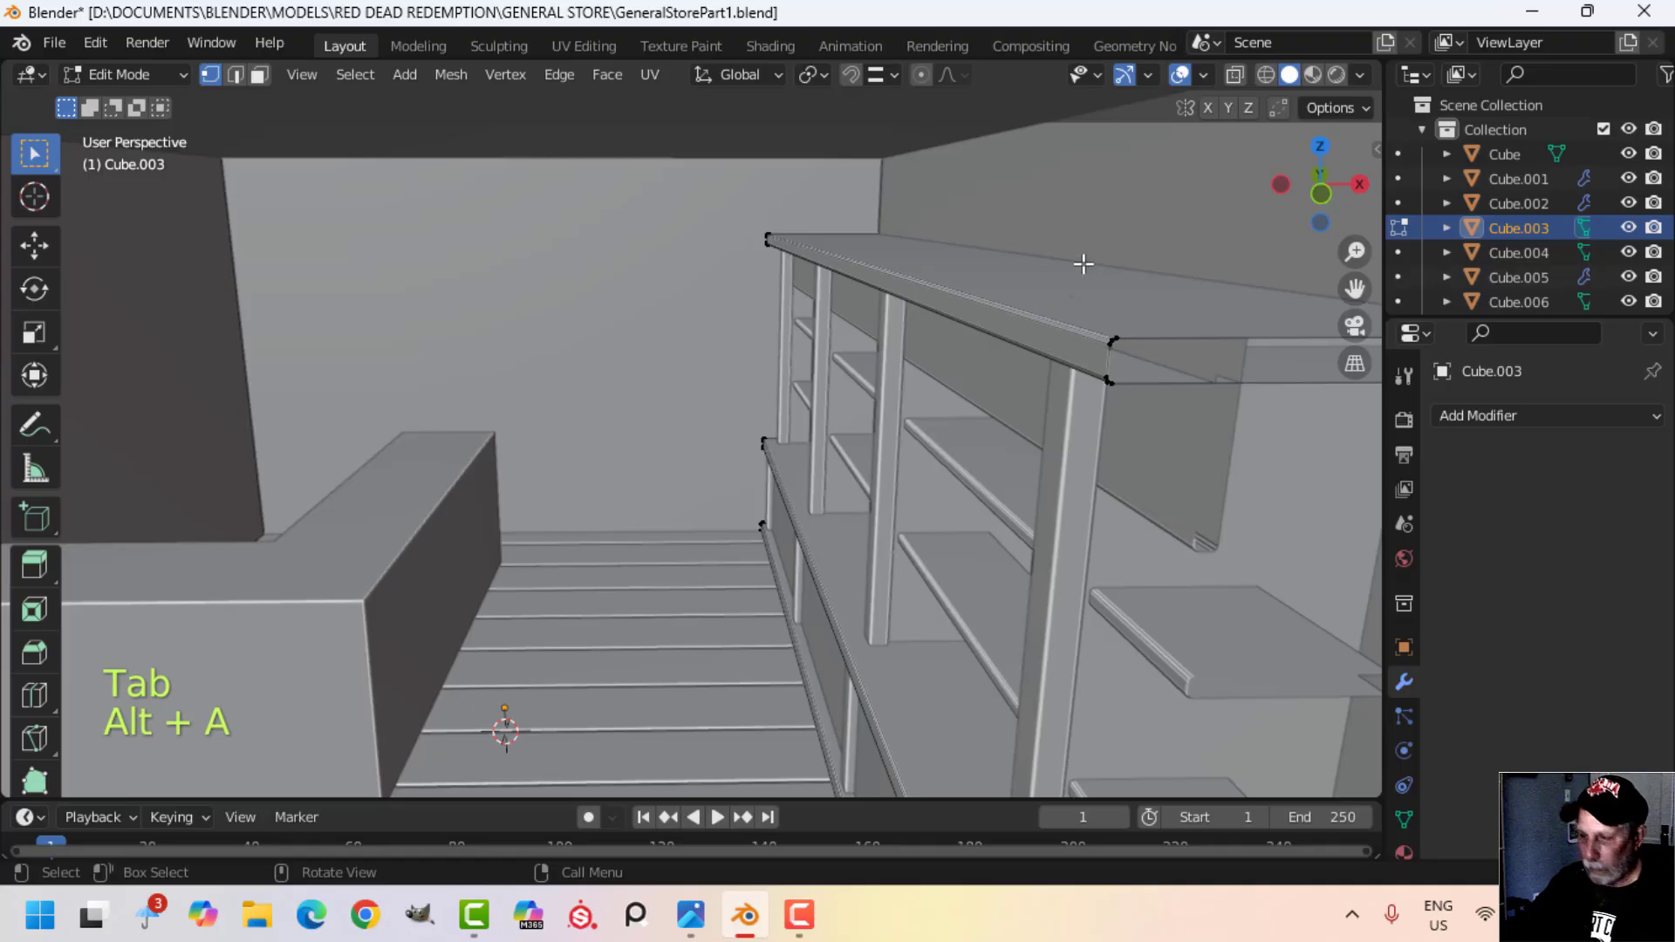
click(1061, 306)
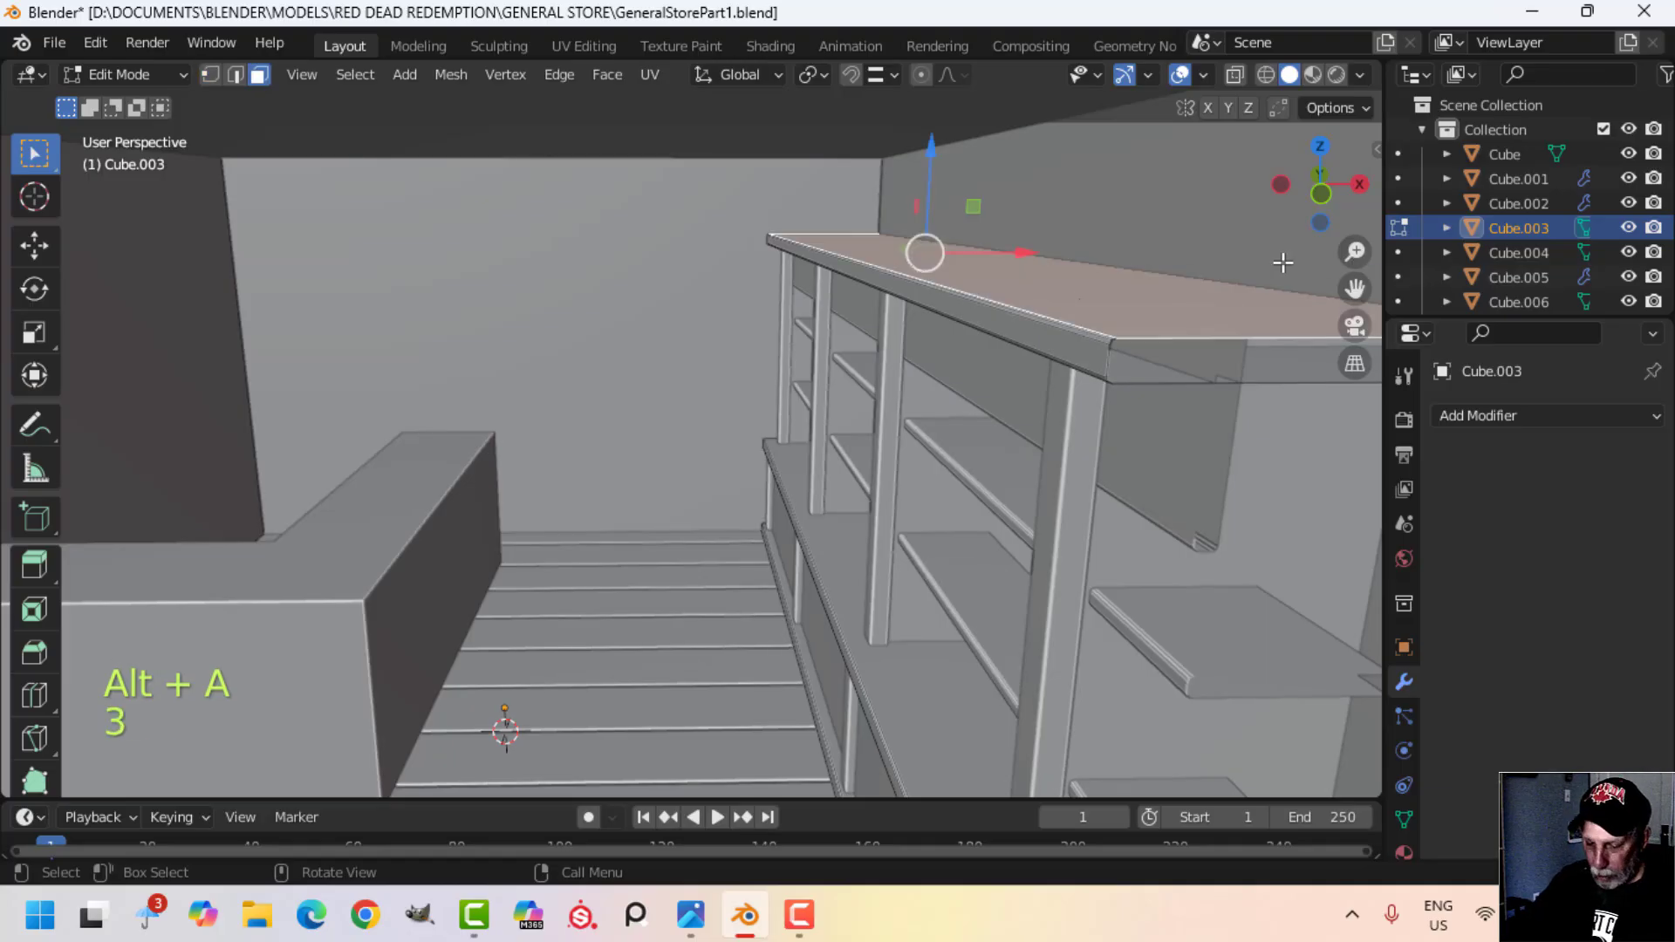
key(ctrl+l)
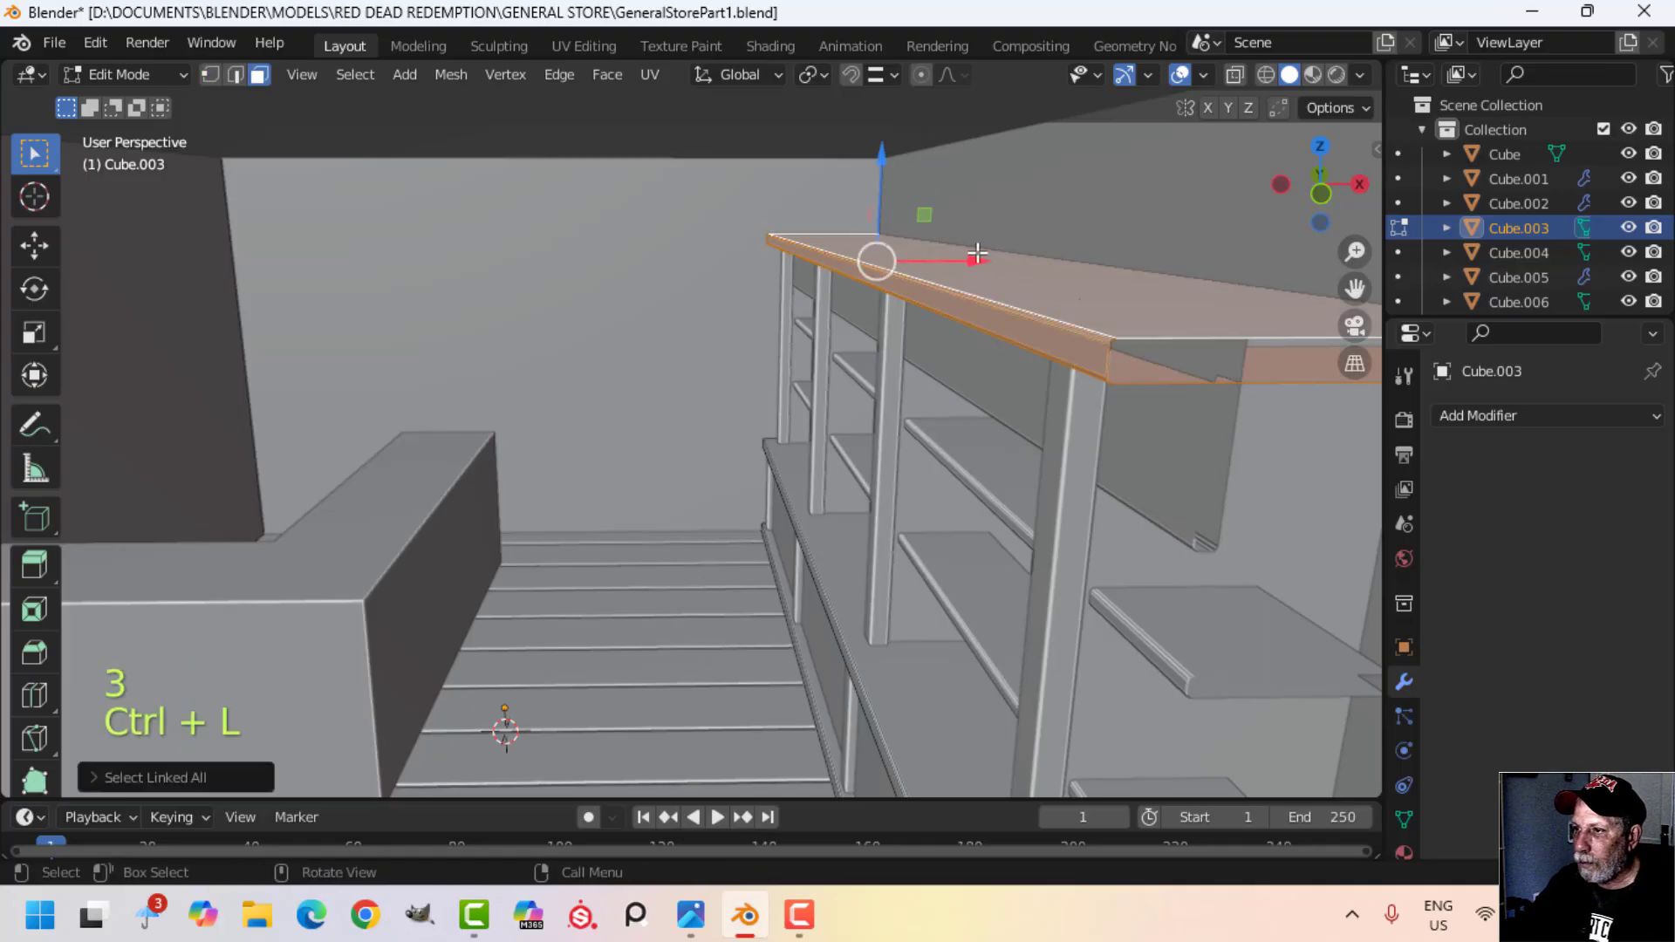
drag(977, 253, 960, 254)
Step: Extend the top shelf board's back edge along X to the right wall
middle_drag(977, 247, 1134, 292)
shift+middle_drag(1169, 309, 1103, 168)
key(alt+a)
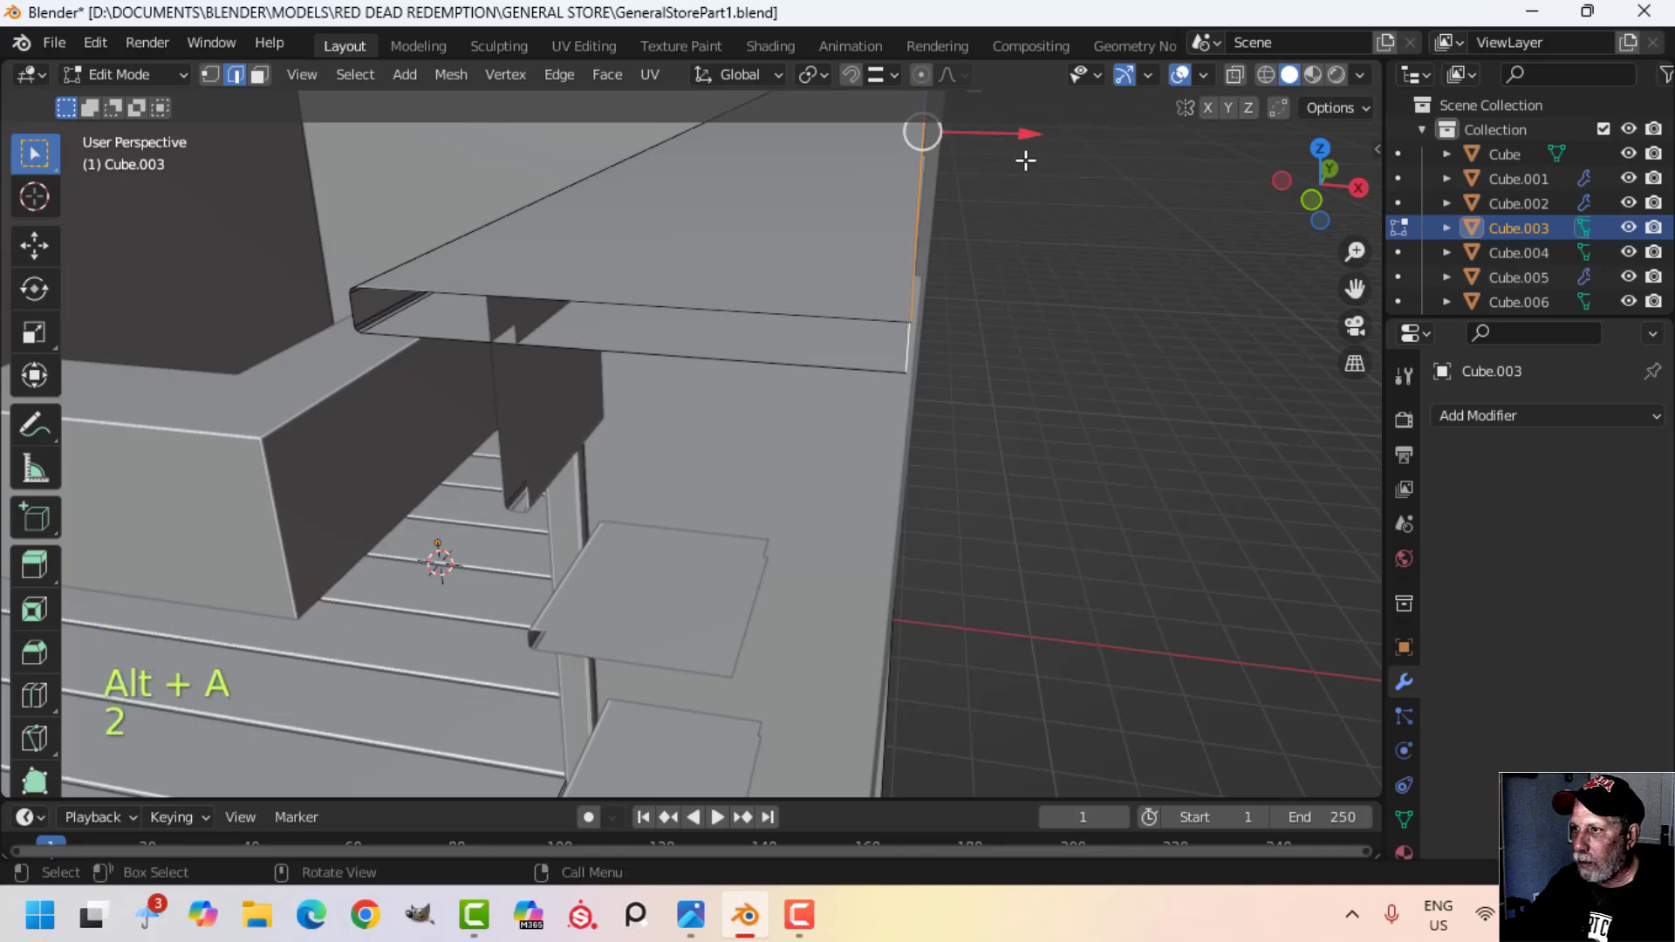
key(alt+a)
key(Tab)
key(alt+a)
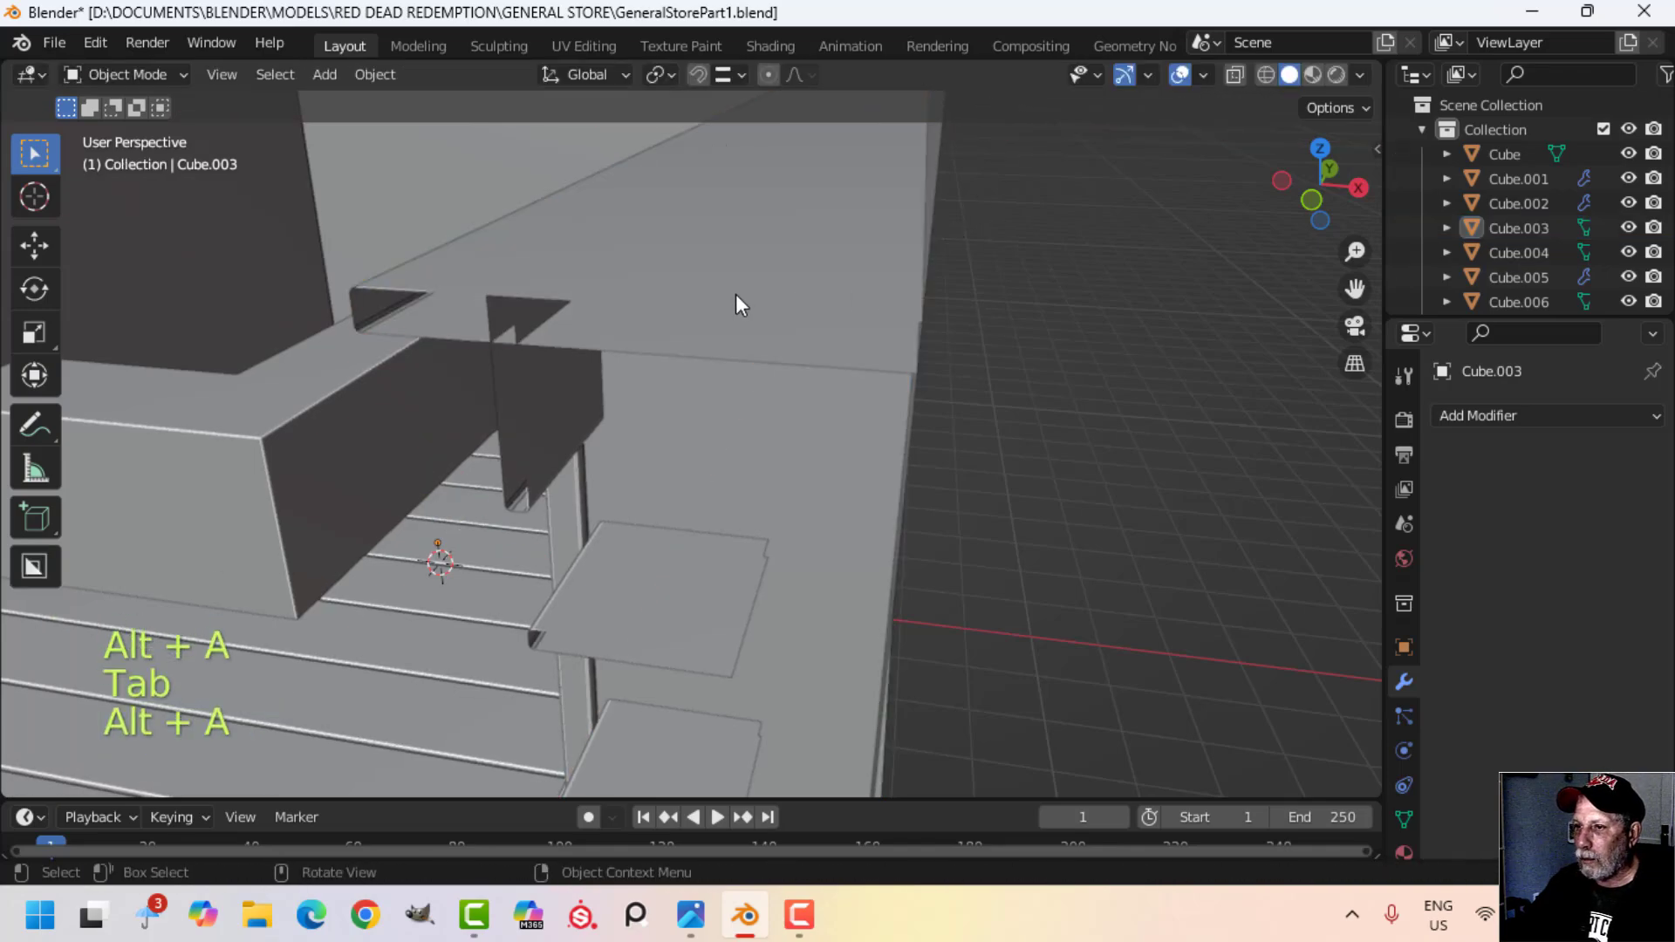
Step: Inspect the finished shelving from several angles and save the Blender file
middle_drag(735, 295, 850, 403)
scroll(876, 270, up, 2)
middle_drag(853, 403, 906, 357)
scroll(813, 353, down, 2)
mouse_move(906, 358)
middle_down()
mouse_move(881, 379)
mouse_move(895, 383)
middle_up()
shift+middle_drag(895, 384, 928, 359)
scroll(873, 370, up, 3)
middle_drag(928, 360, 850, 373)
scroll(852, 389, down, 3)
key(ctrl+s)
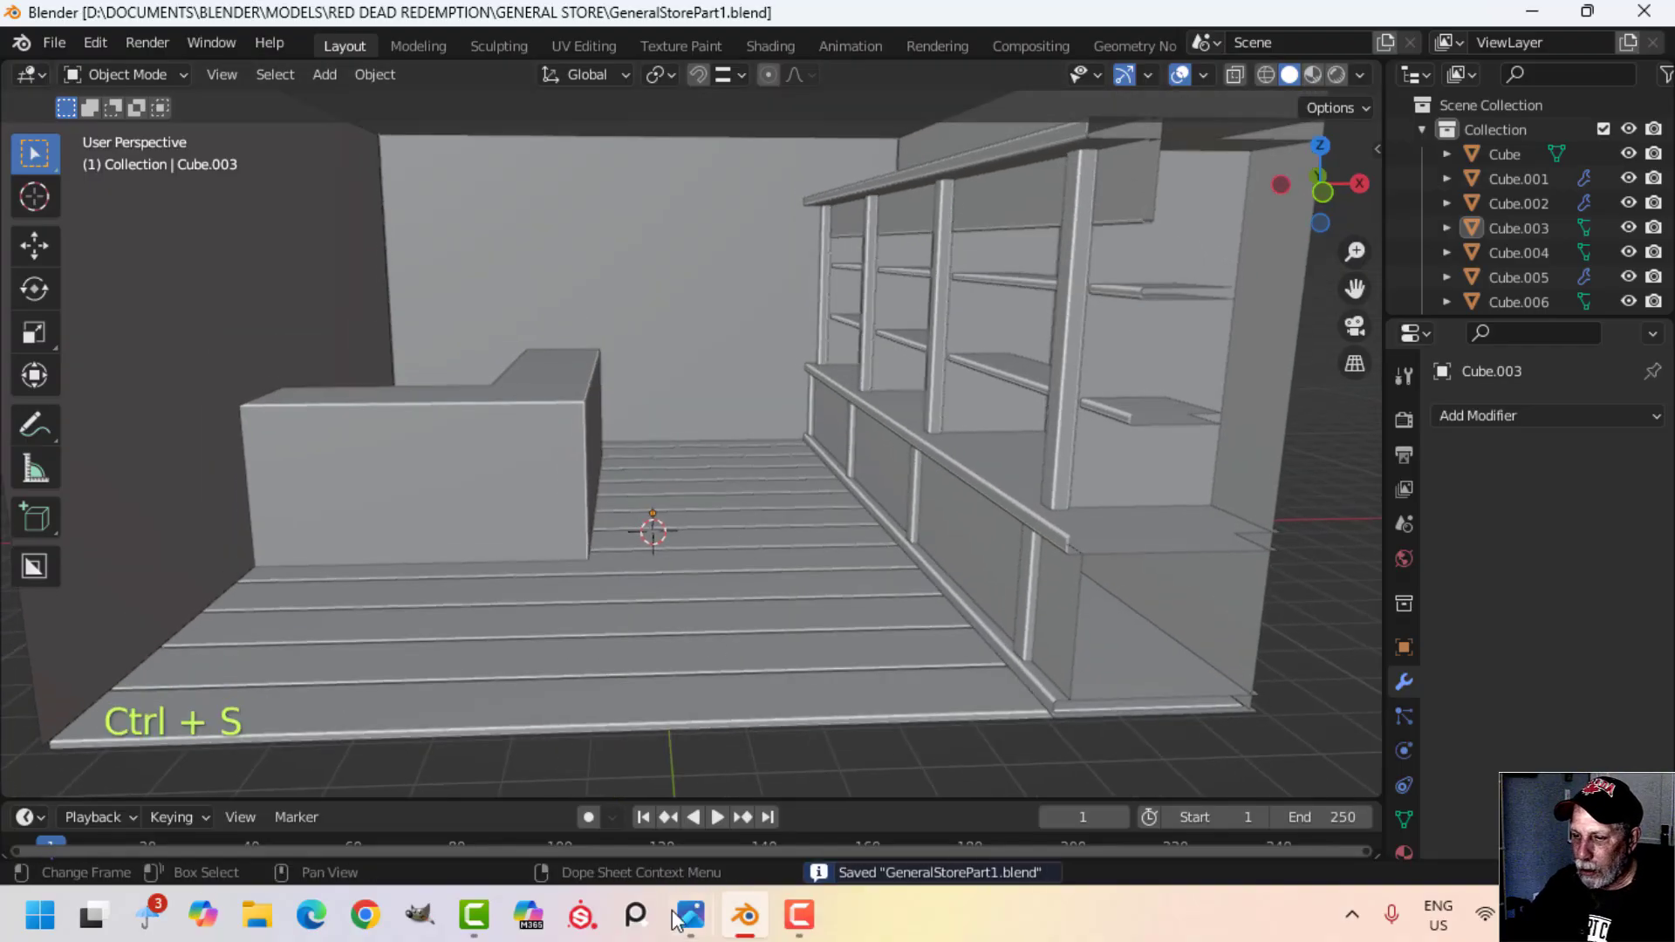
Step: Examine the back wall and shelving in the store reference photo
mouse_move(685, 916)
click(610, 848)
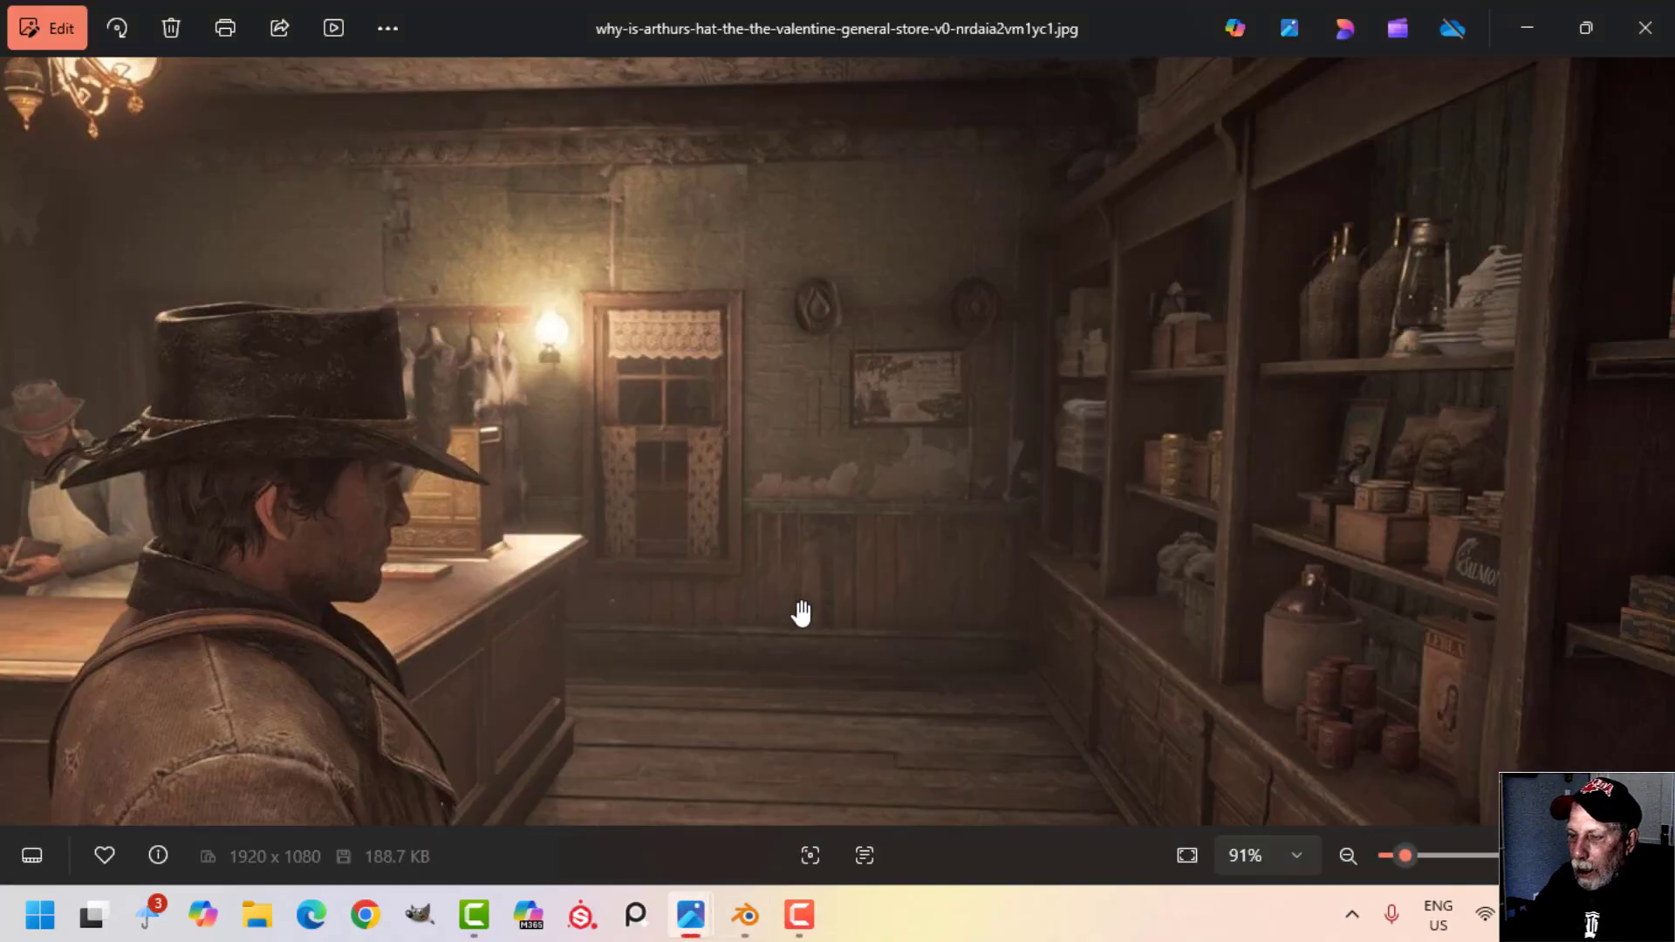
scroll(886, 557, down, 1)
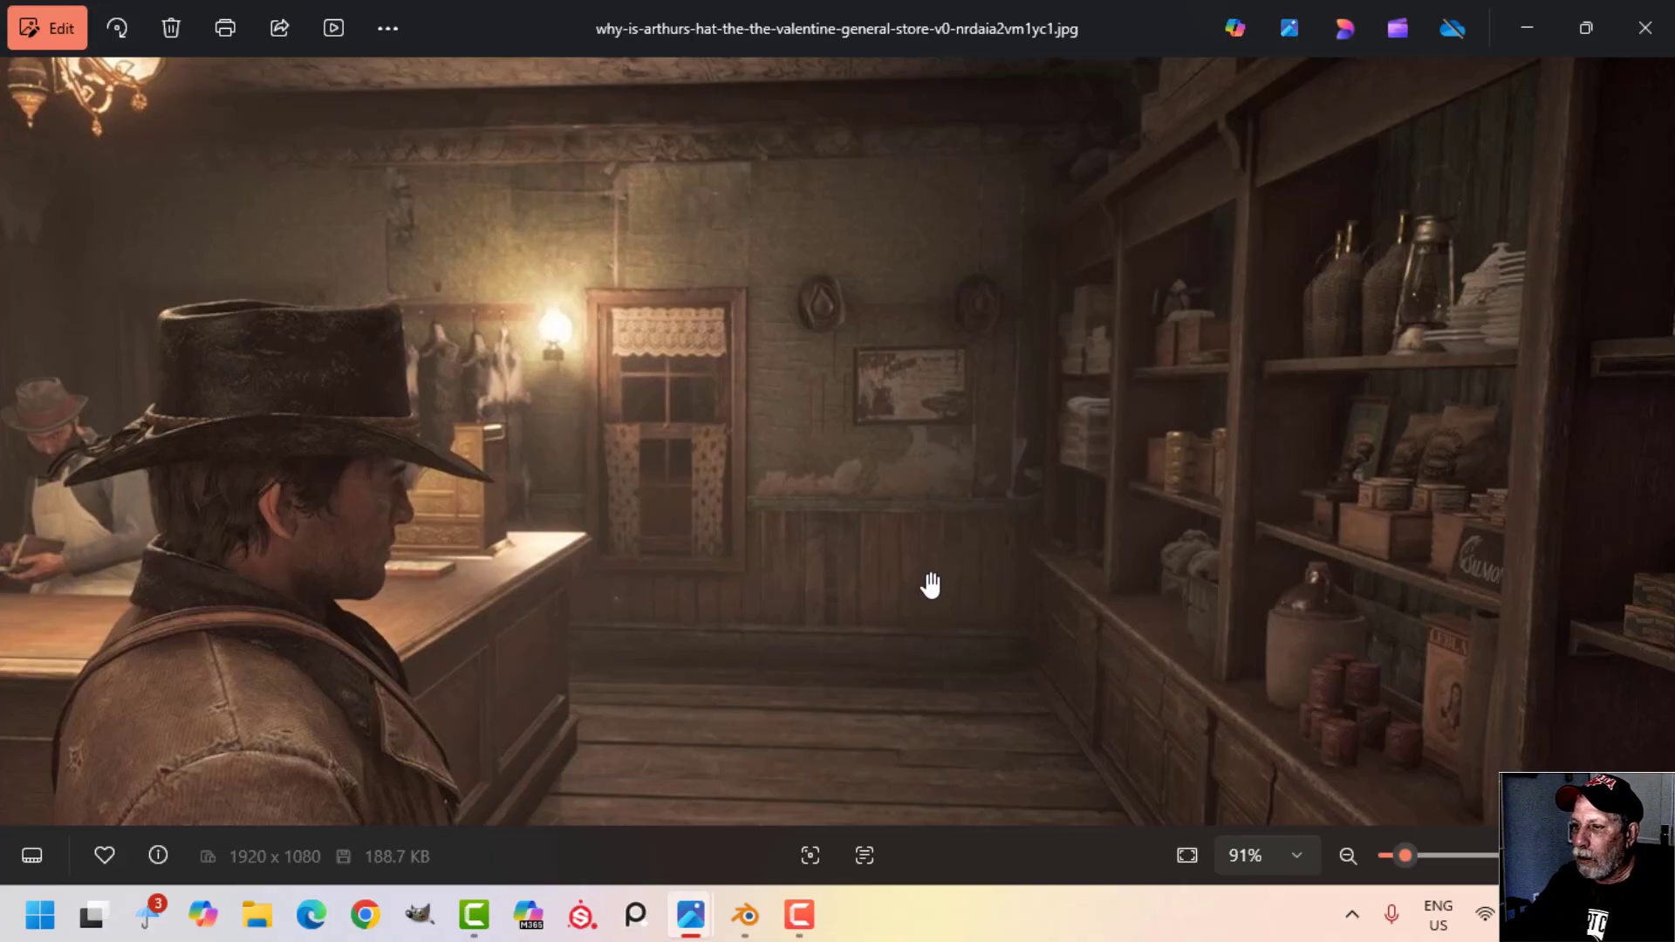
Step: Switch to Blender, duplicate the back wall's bottom edge in the room mesh and raise the copy about 1.2 m along Z
click(738, 898)
click(736, 363)
key(Tab)
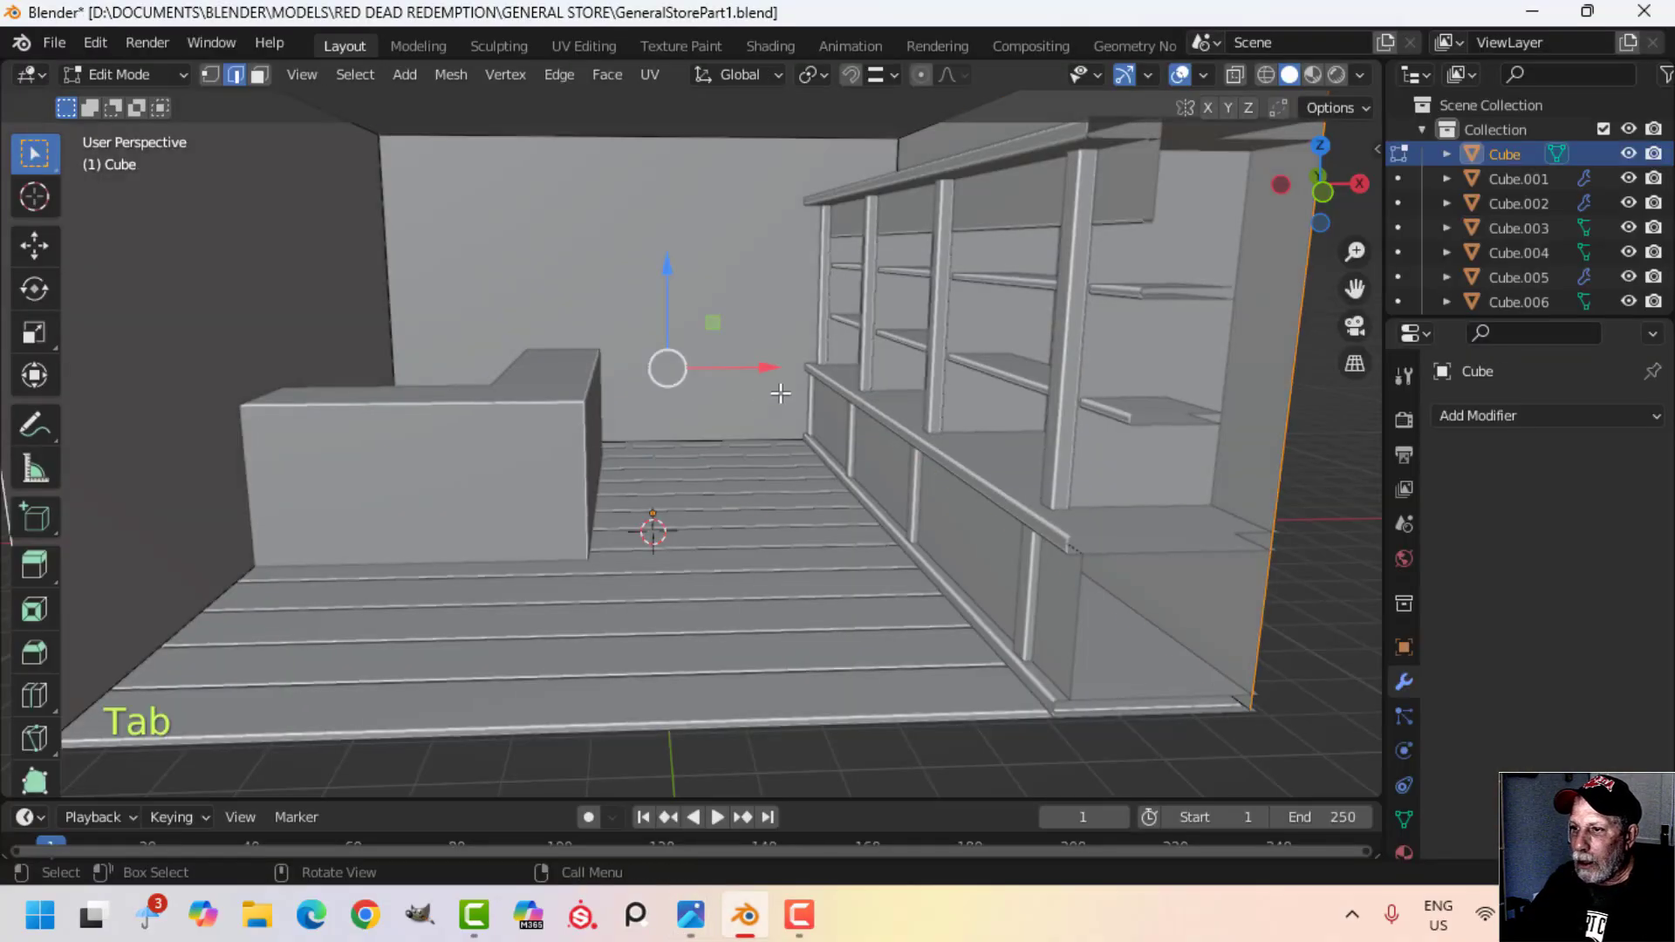
shift+middle_drag(736, 363, 846, 528)
key(alt+a)
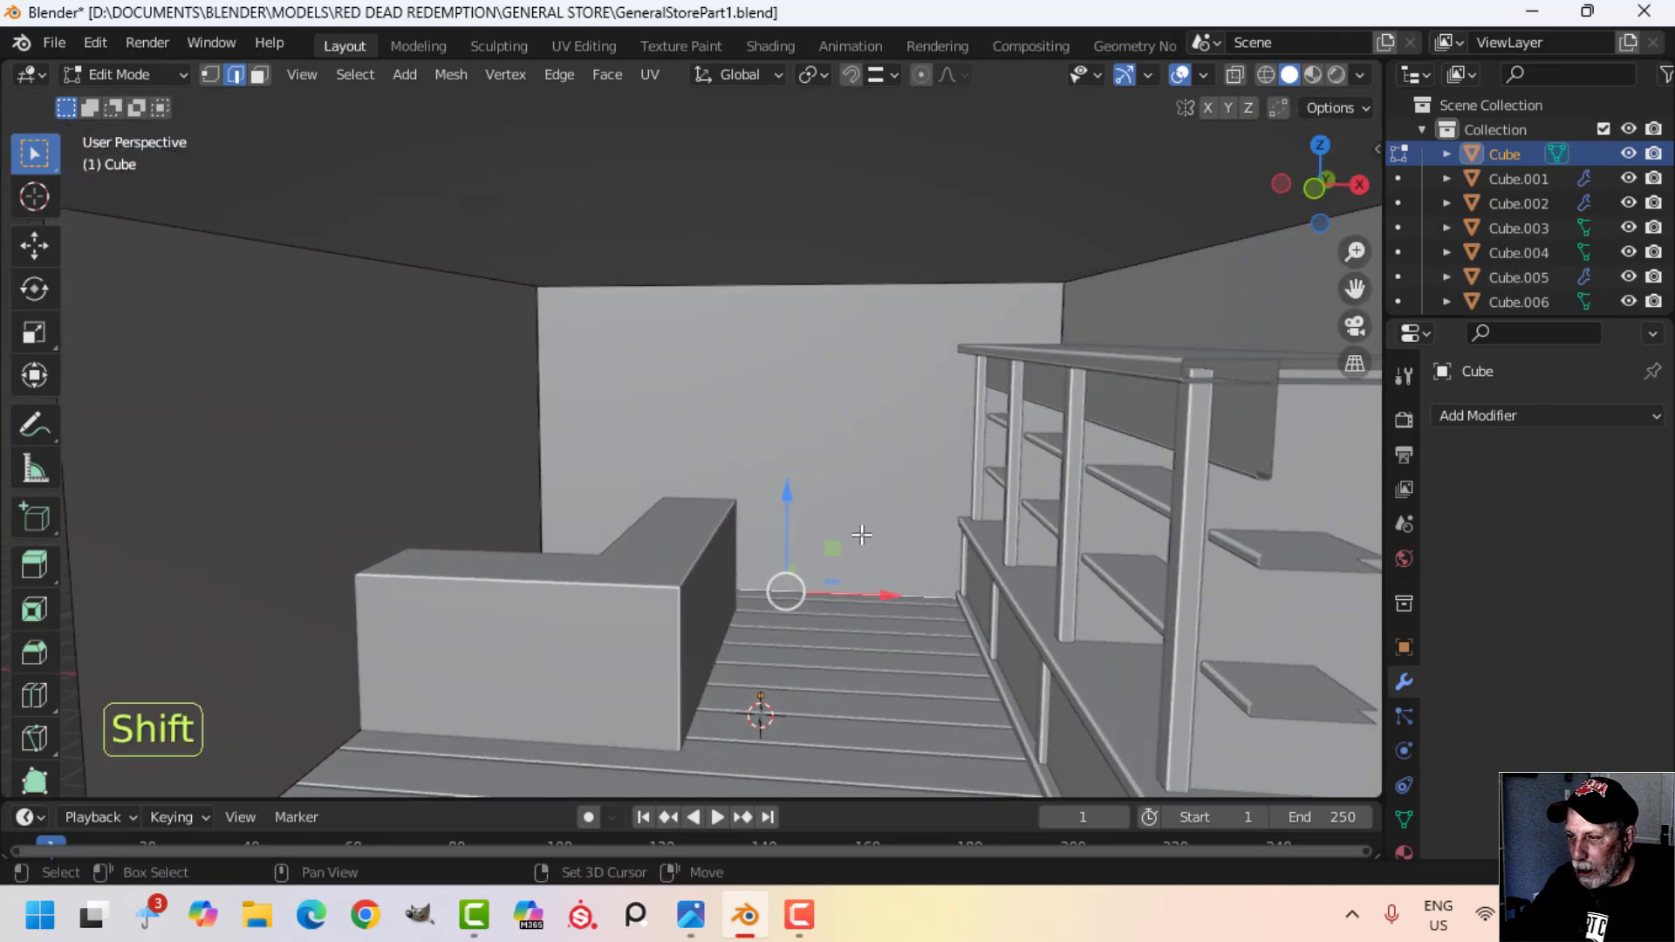
key(shift+d)
key(z)
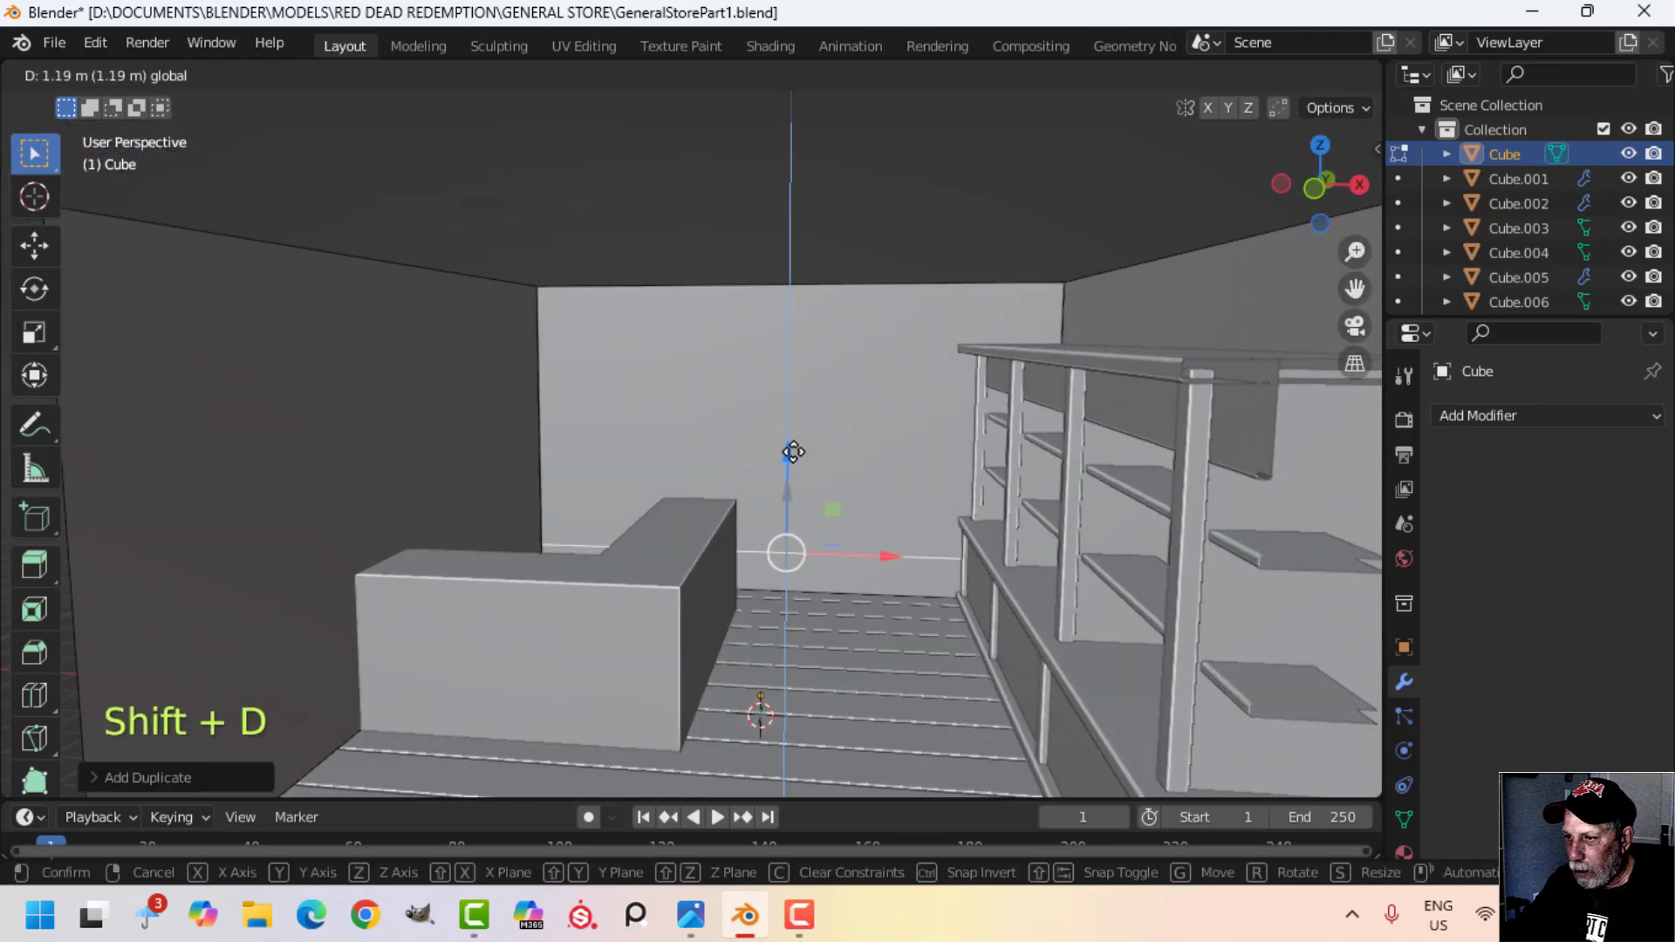
drag(796, 447, 795, 443)
Step: Move the duplicated edge slightly along Y, away from the back wall
middle_drag(795, 443, 946, 617)
scroll(945, 616, up, 3)
shift+middle_drag(607, 542, 680, 658)
scroll(680, 658, up, 1)
drag(561, 553, 570, 559)
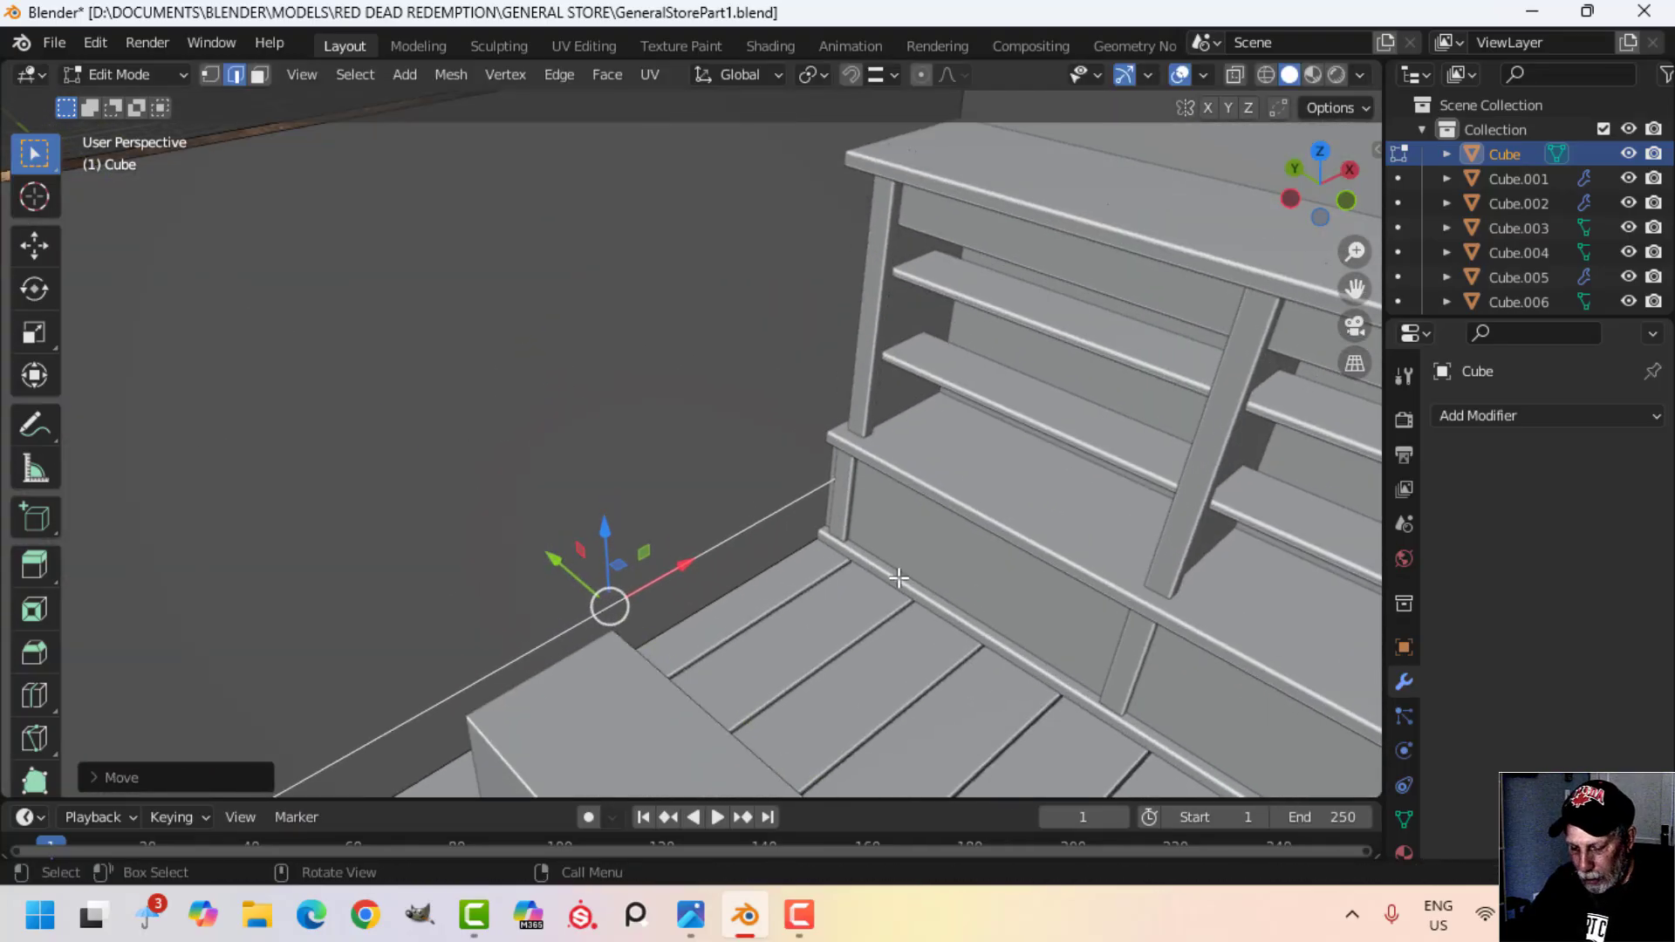
Step: Separate the duplicated edge from the room mesh into its own object
key(p)
click(898, 578)
key(Tab)
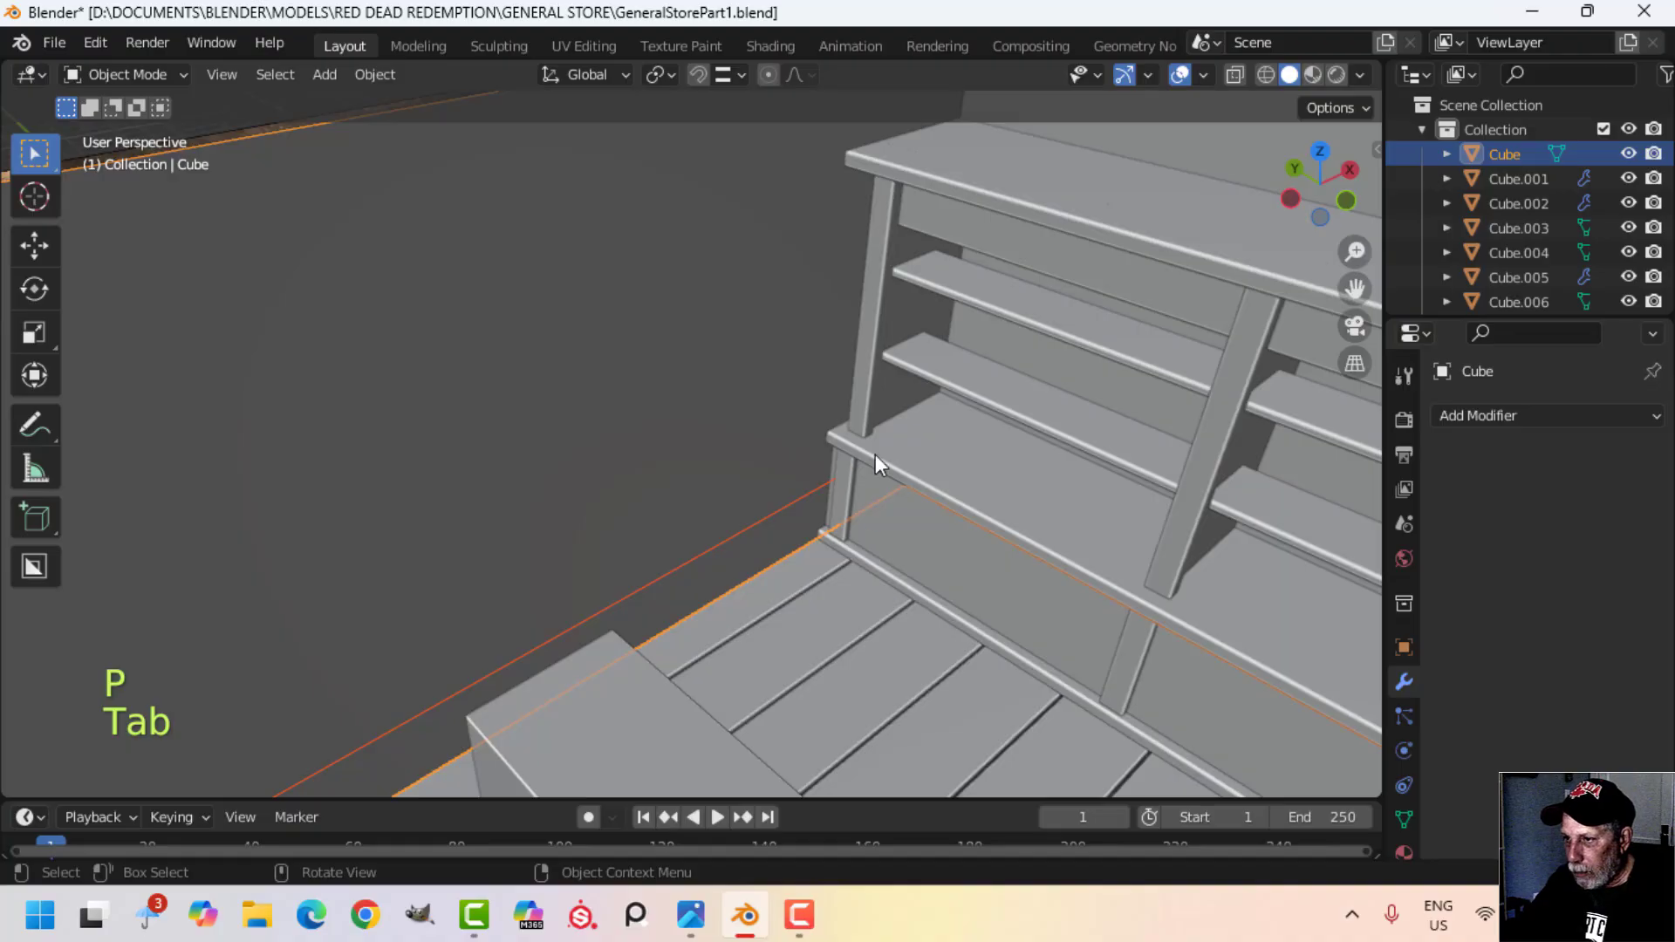
Step: Extrude the separated edge downward along Z to the floor to form a baseboard strip along the back wall
middle_drag(875, 454, 733, 553)
key(alt+a)
click(792, 558)
key(Tab)
key(a)
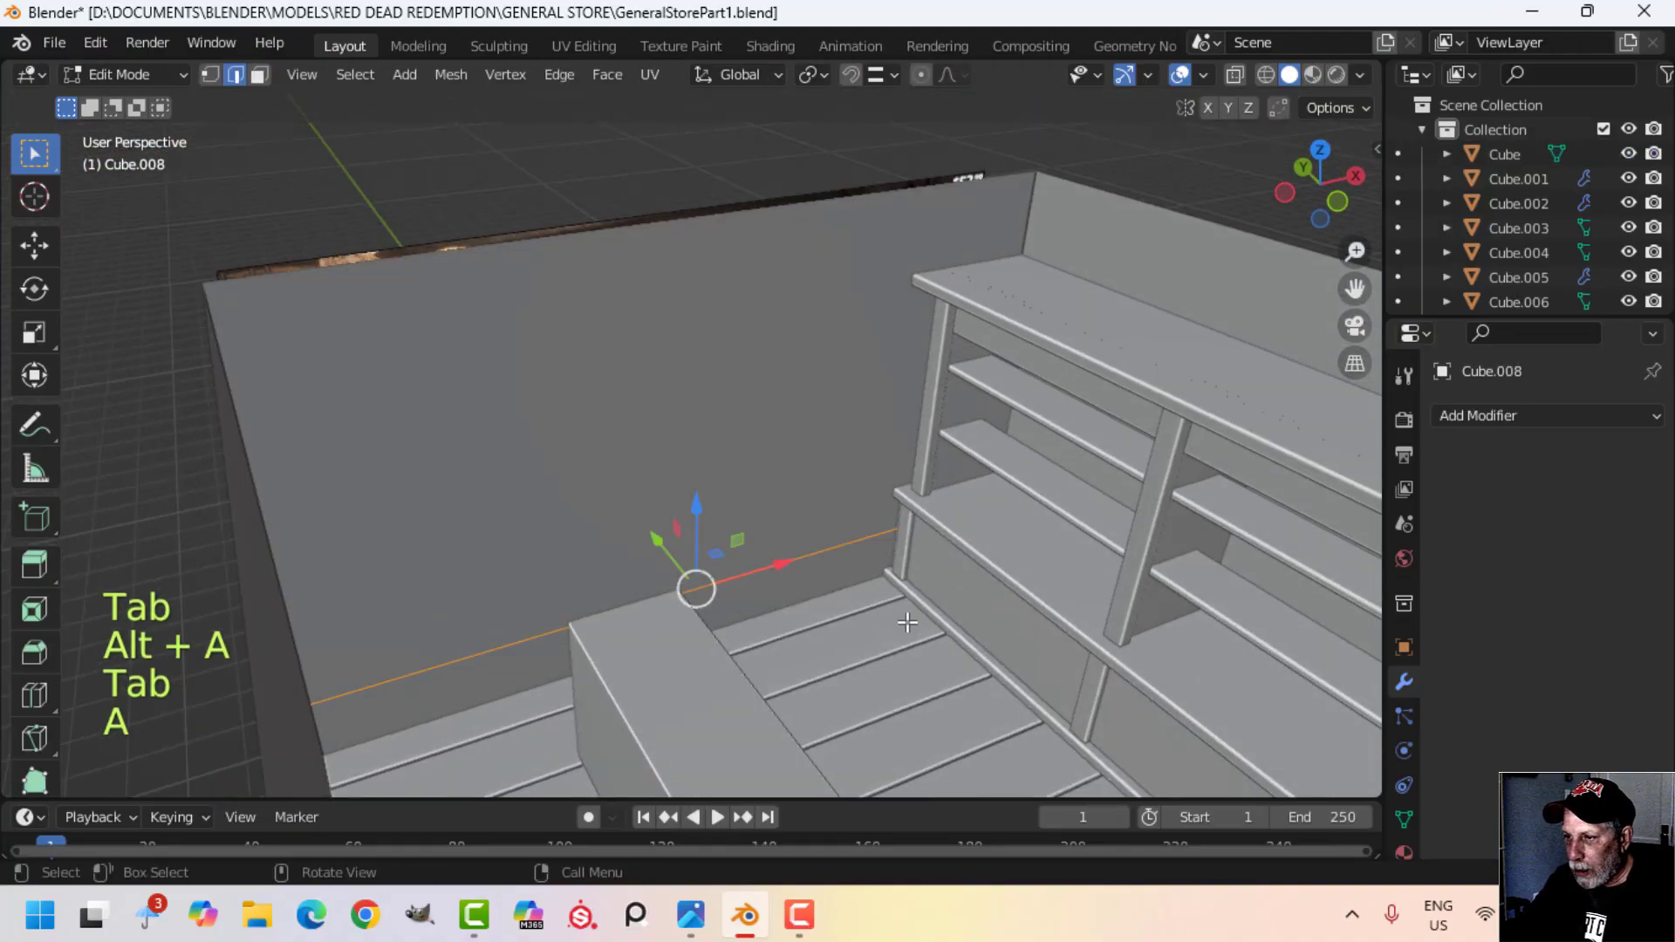
shift+middle_drag(907, 602, 852, 568)
scroll(852, 568, up, 2)
shift+middle_drag(834, 484, 734, 404)
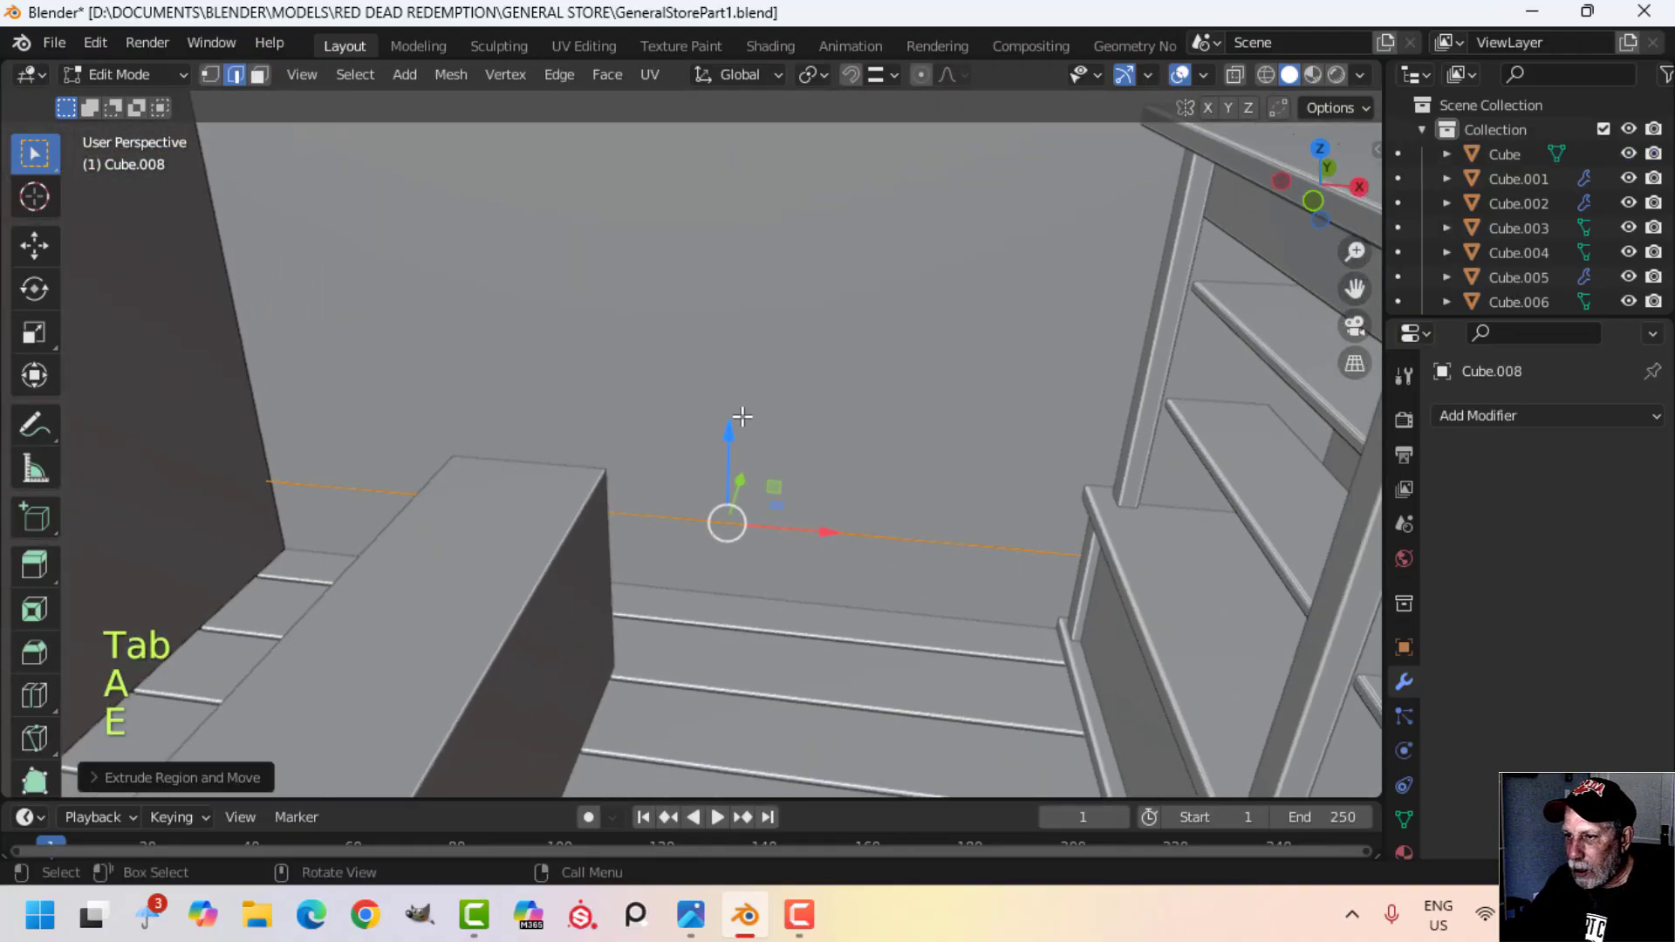
drag(734, 434, 763, 583)
middle_drag(843, 567, 705, 534)
key(a)
key(Tab)
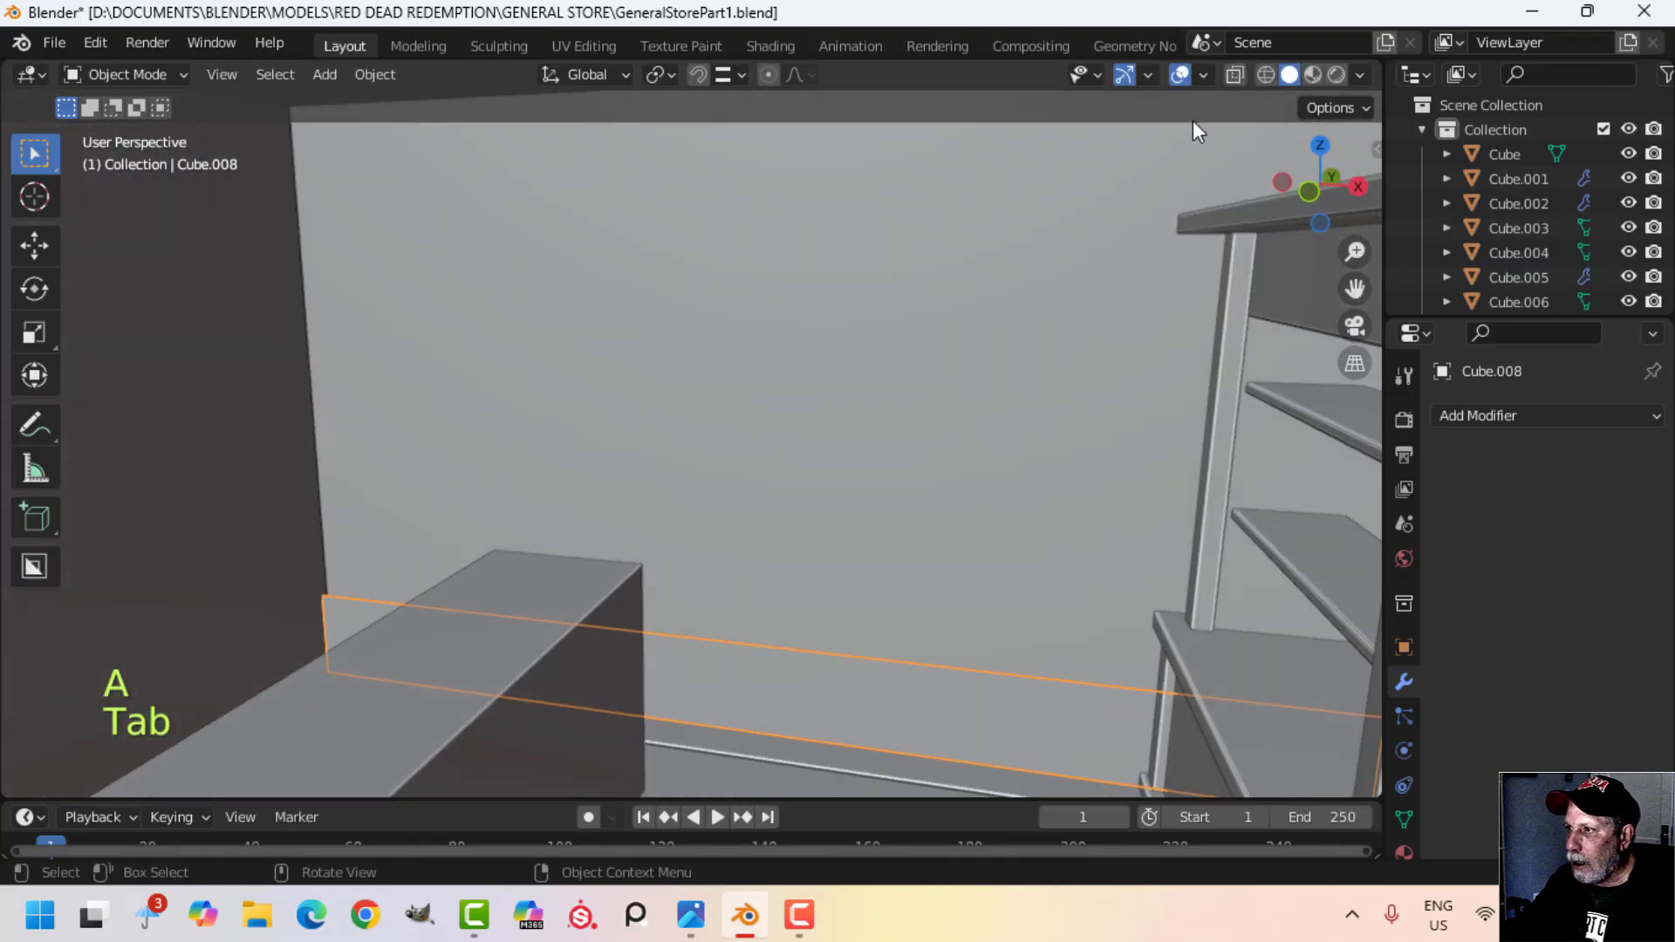
Step: Enable the Face Orientation overlay and flip the normals of the back wall's baseboard strip
click(1206, 73)
click(1143, 521)
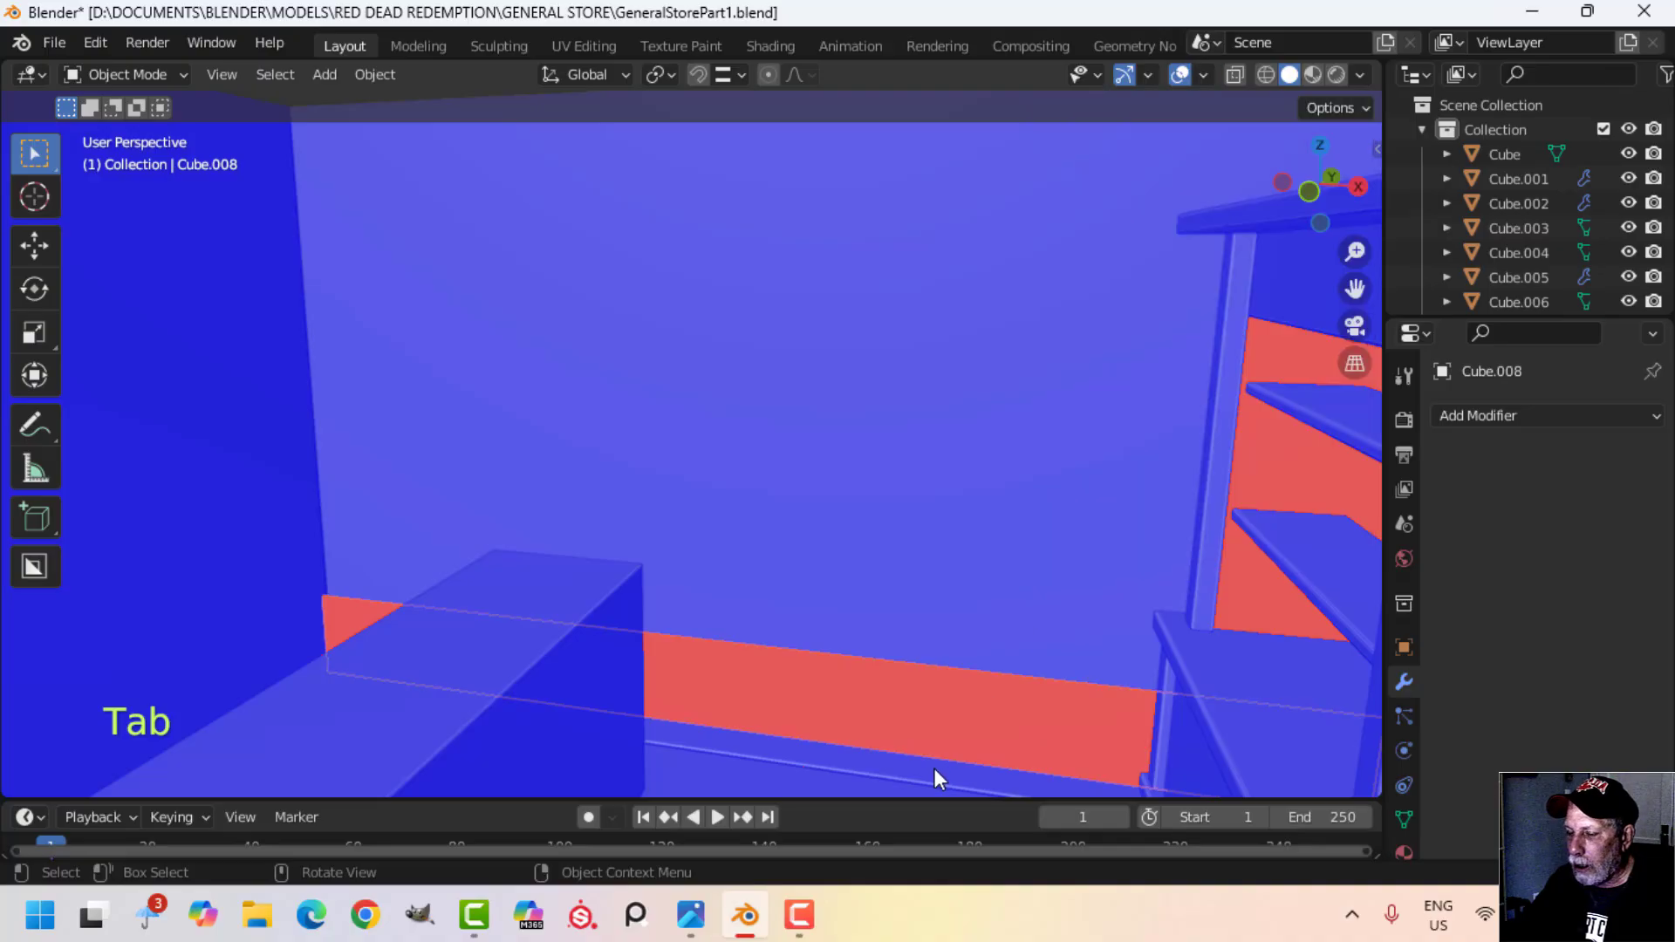
key(Tab)
key(a)
key(alt+n)
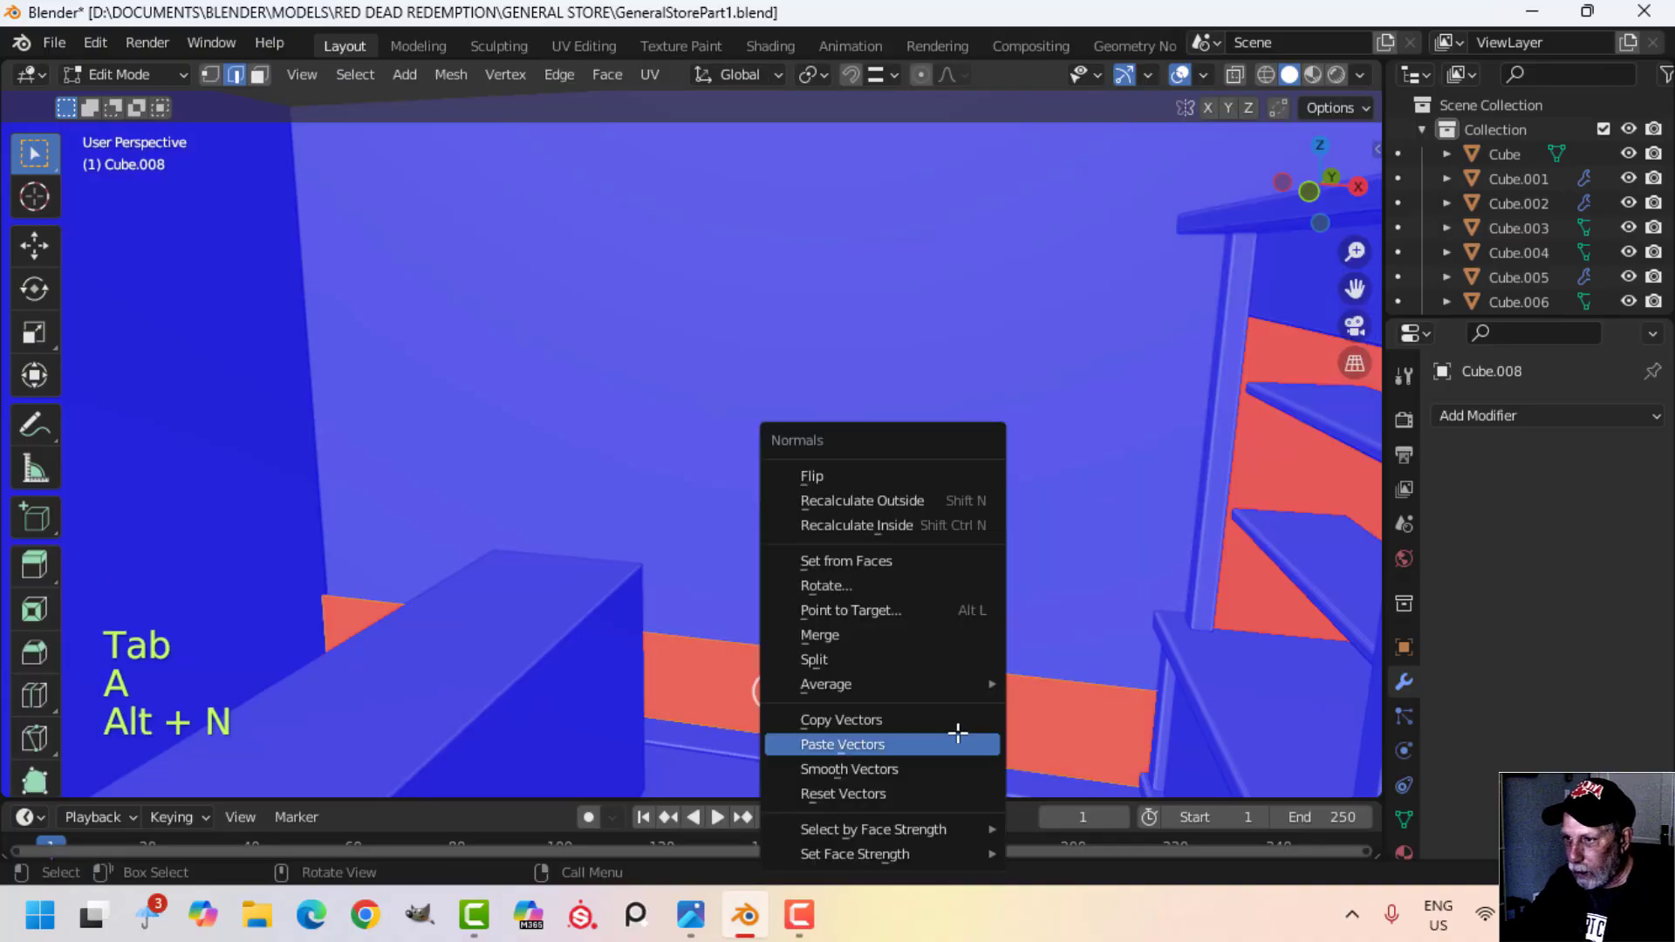
click(877, 483)
key(Tab)
key(alt+a)
Step: Flip the normals of the arrayed vertical divider panels in the right-wall shelving
middle_drag(1029, 489, 792, 431)
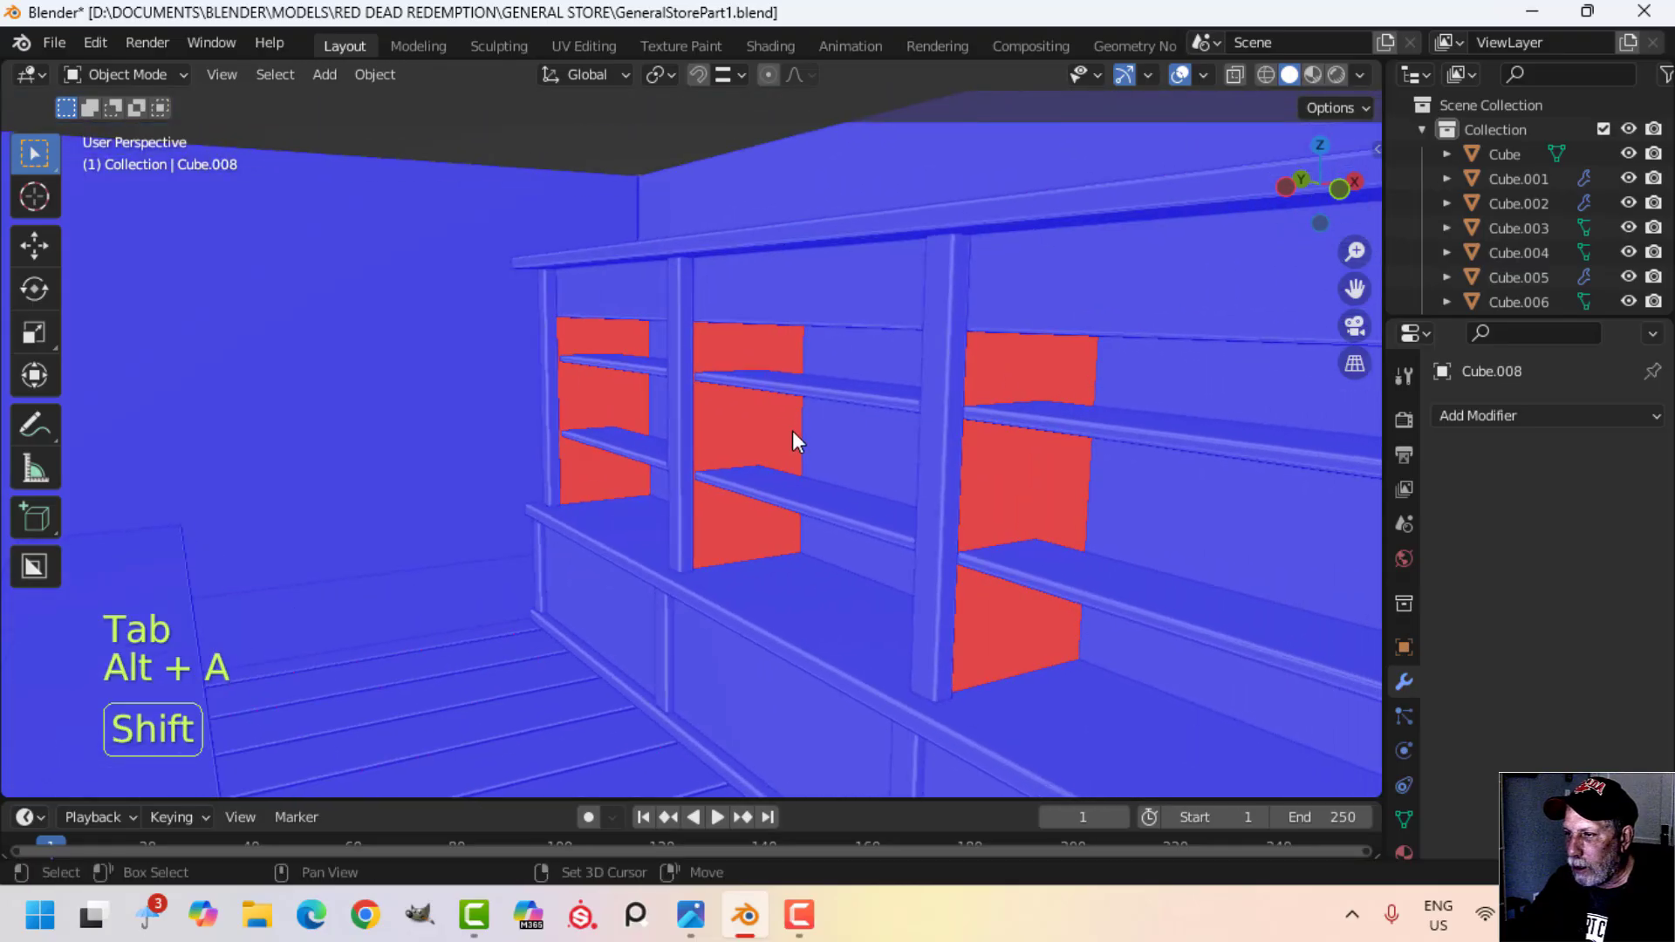
click(1014, 469)
key(Tab)
key(a)
key(alt+n)
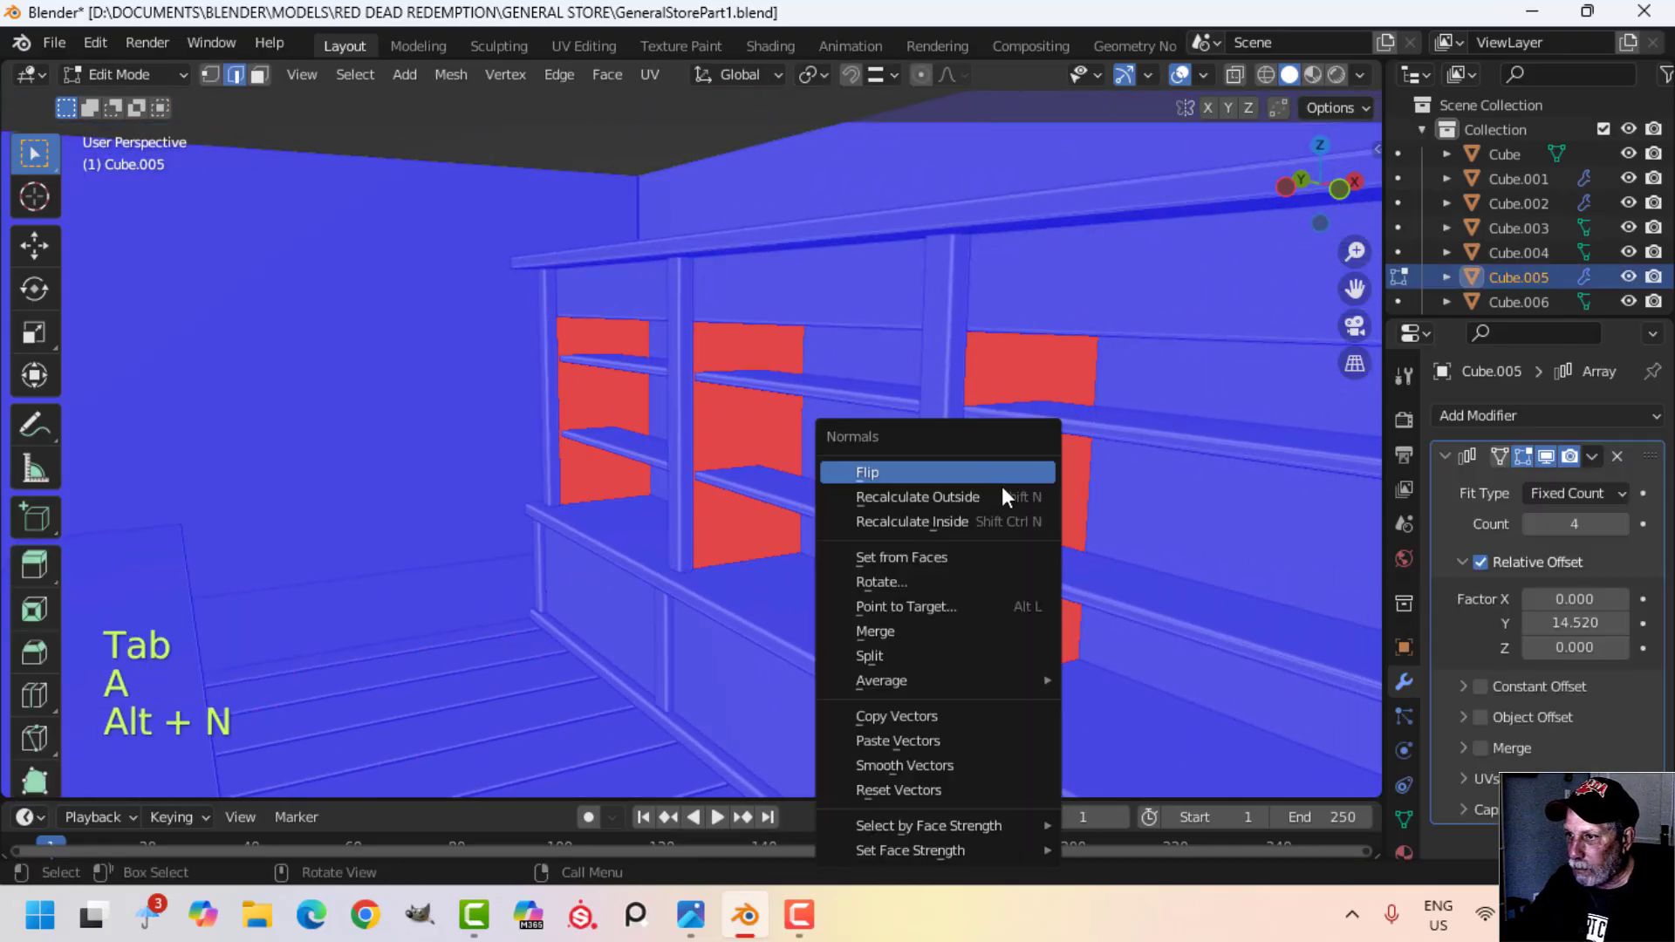
click(1002, 494)
scroll(1002, 494, down, 4)
key(Tab)
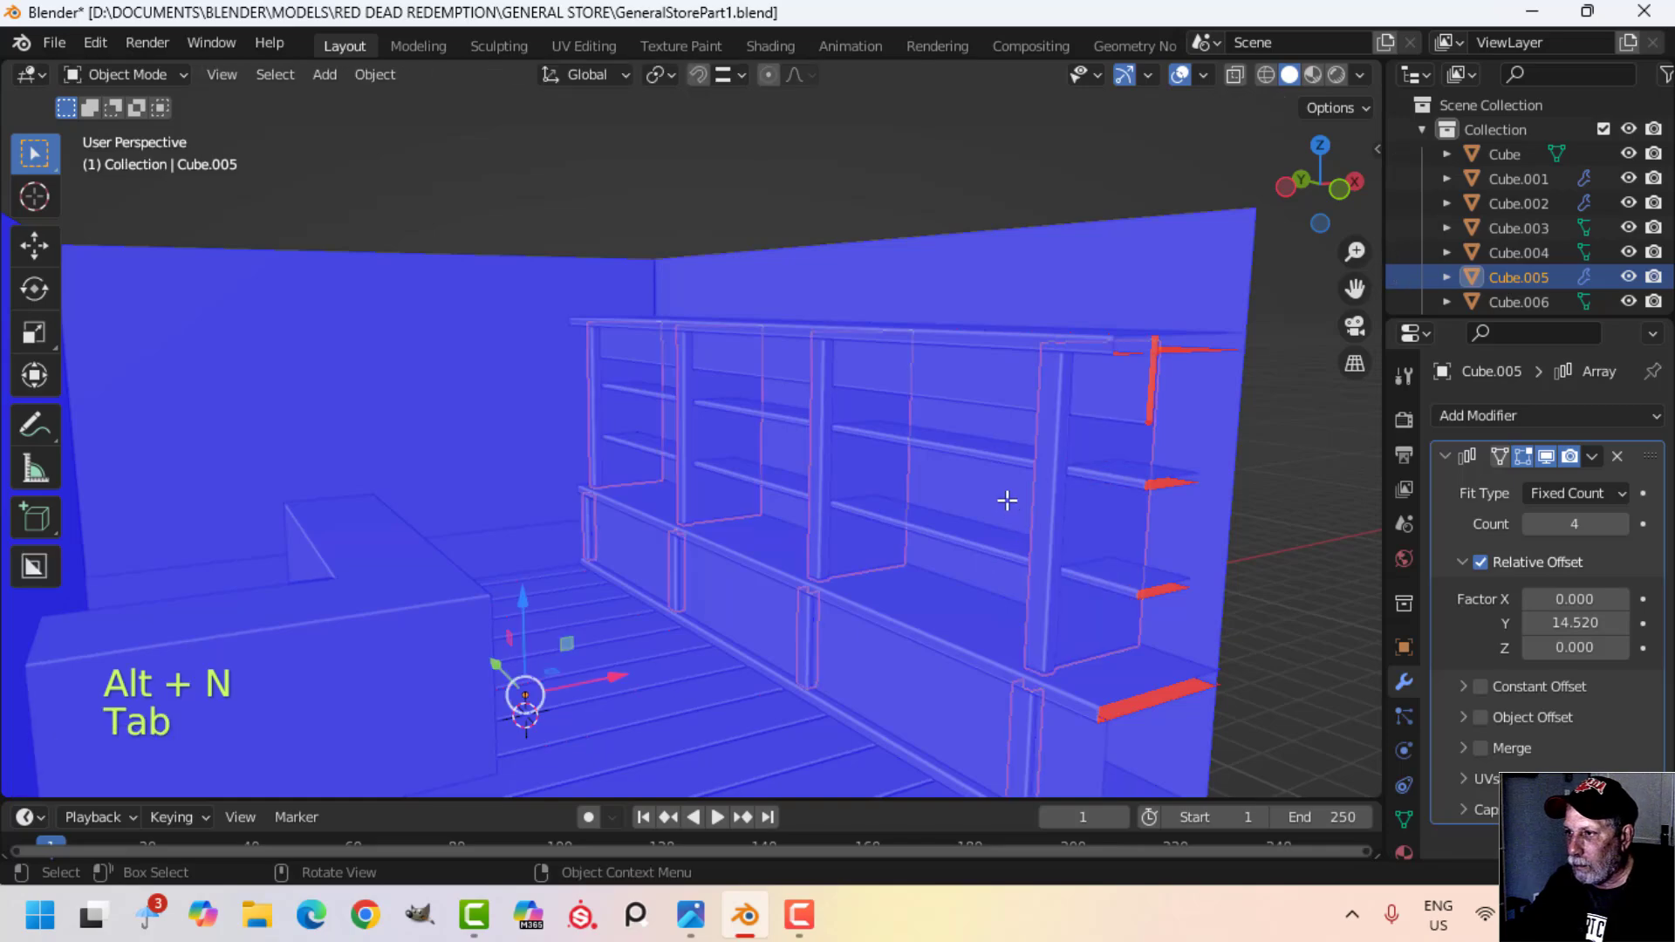
key(alt+a)
Step: Open the viewport overlay options
middle_drag(976, 471, 923, 401)
click(1203, 74)
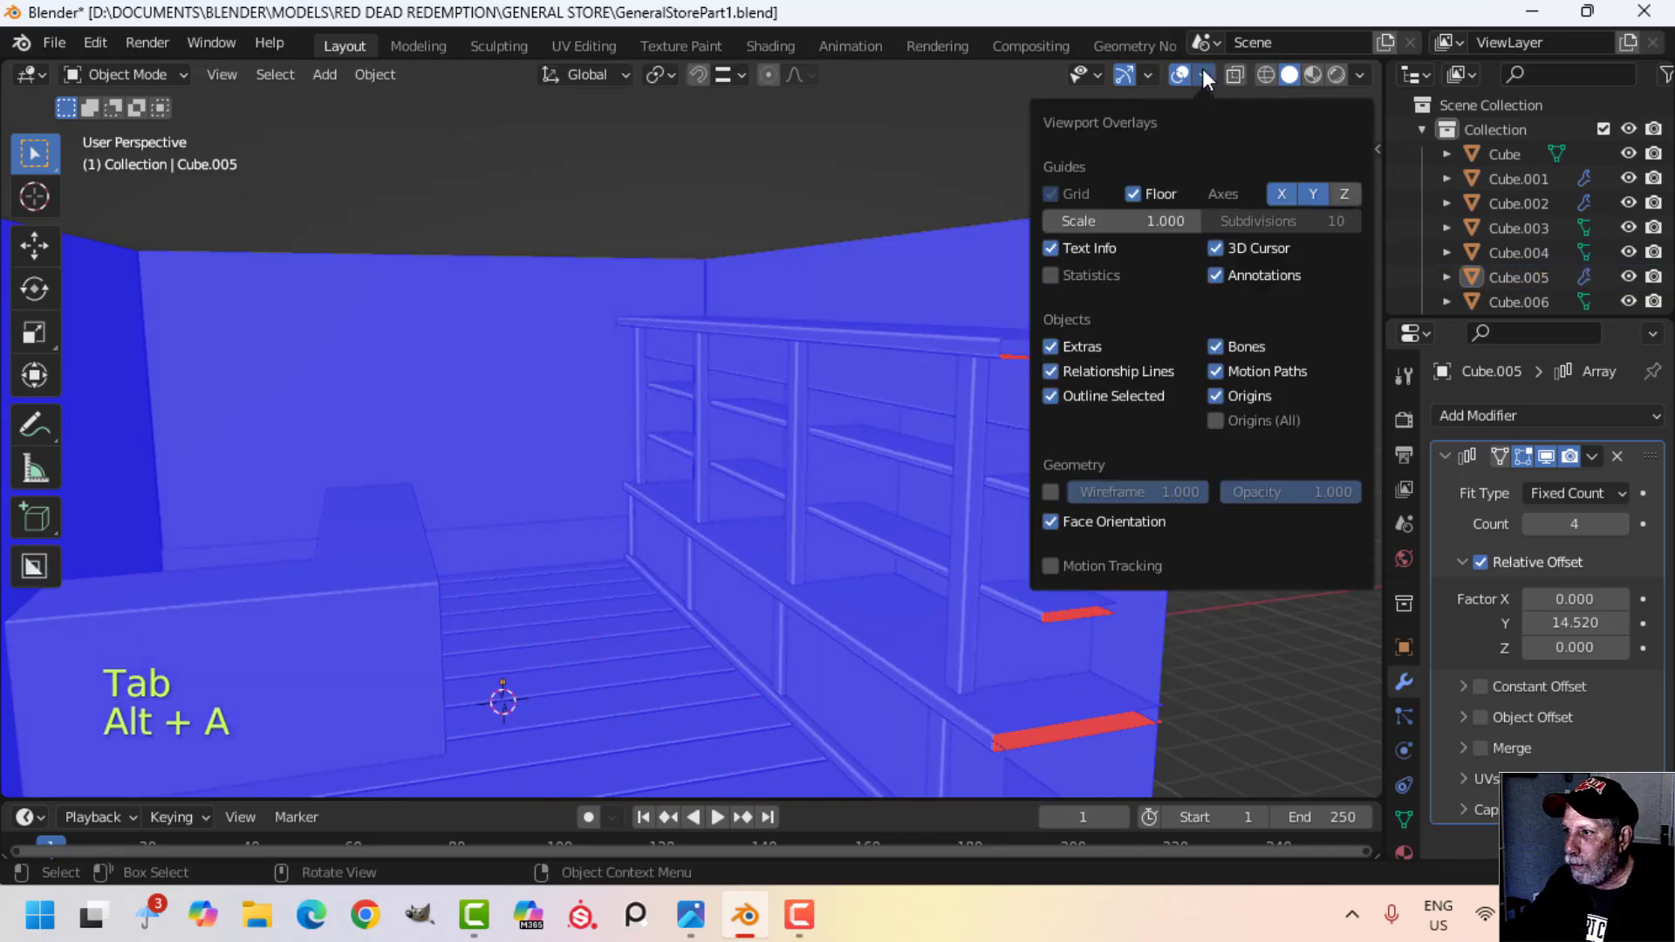
Step: Turn off the Face Orientation overlay in the viewport and bring the back wall's baseboard into close view
click(1101, 523)
scroll(566, 511, up, 3)
shift+middle_drag(566, 512, 810, 490)
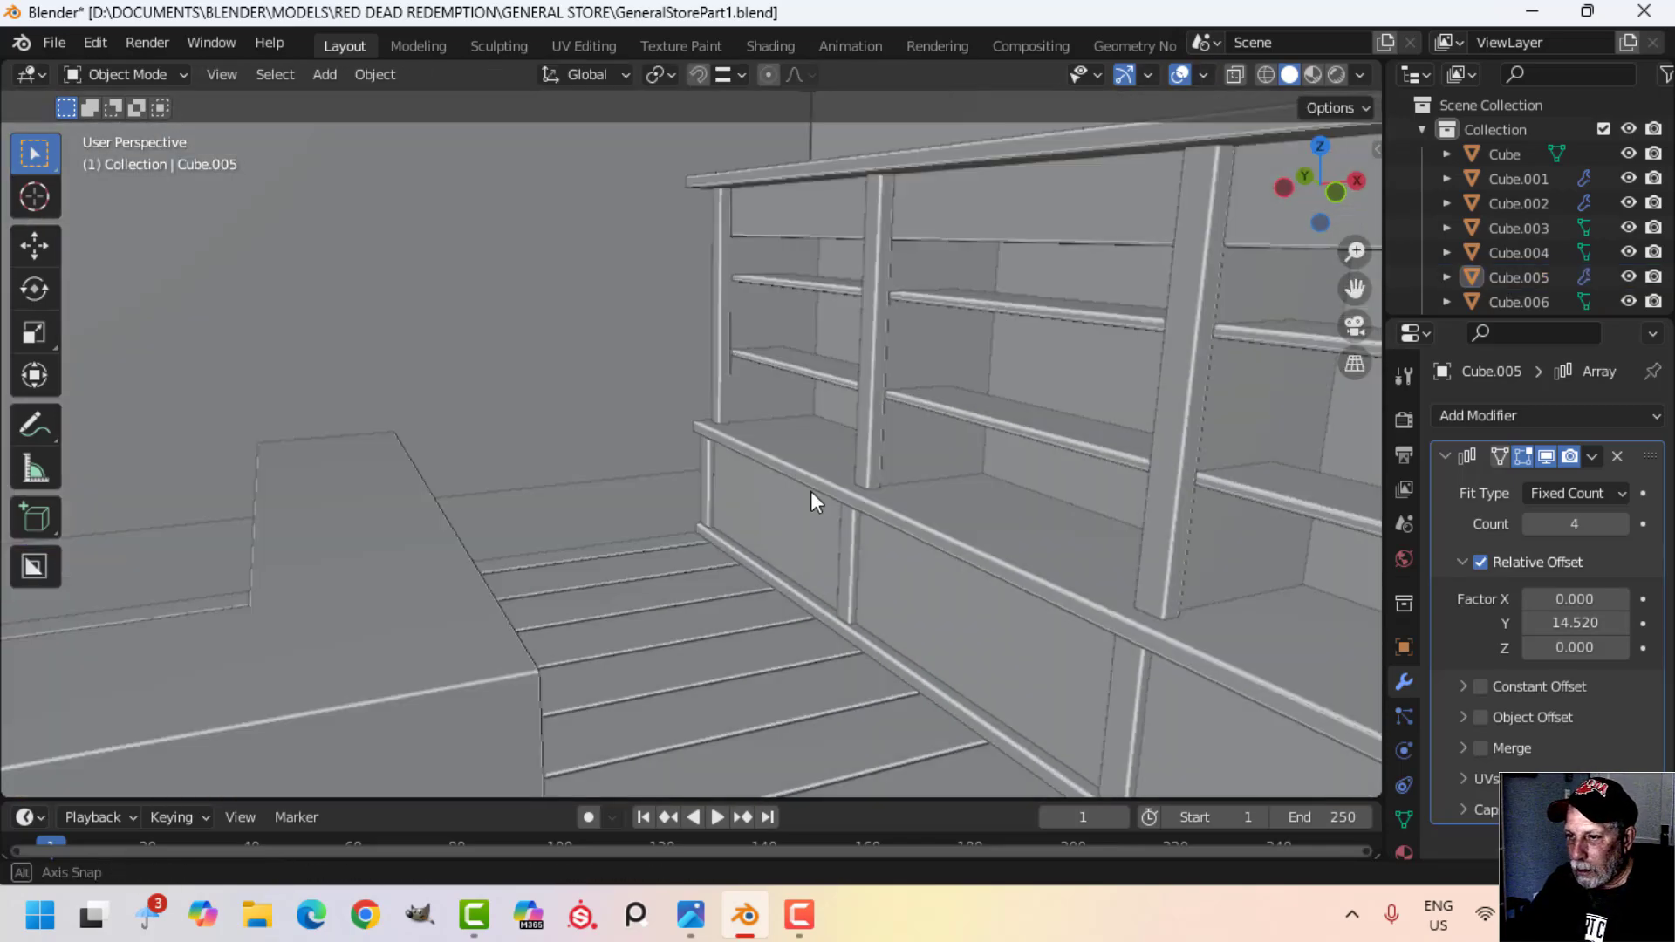
scroll(809, 490, up, 4)
middle_drag(393, 410, 957, 388)
key(a)
shift+middle_drag(742, 417, 858, 417)
middle_drag(698, 366, 741, 379)
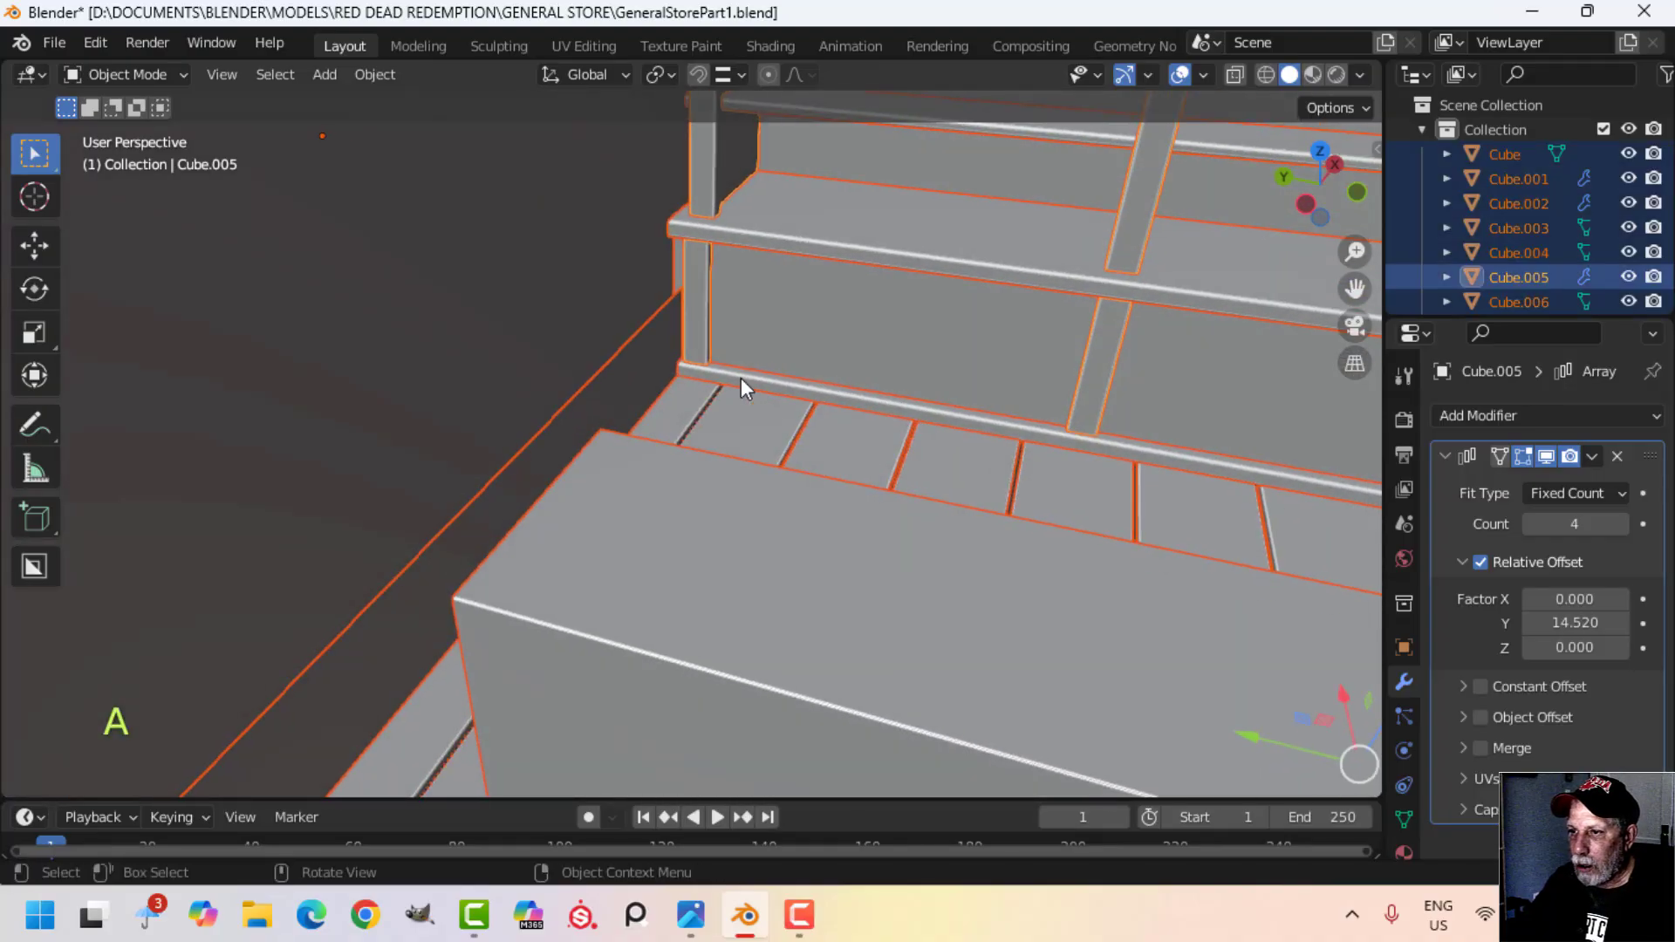
Step: Extrude the baseboard mesh along the back wall and delete its selected hidden faces
click(667, 375)
key(Tab)
key(a)
shift+middle_drag(639, 417, 738, 388)
shift+middle_drag(799, 423, 1084, 348)
key(e)
click(1033, 413)
key(x)
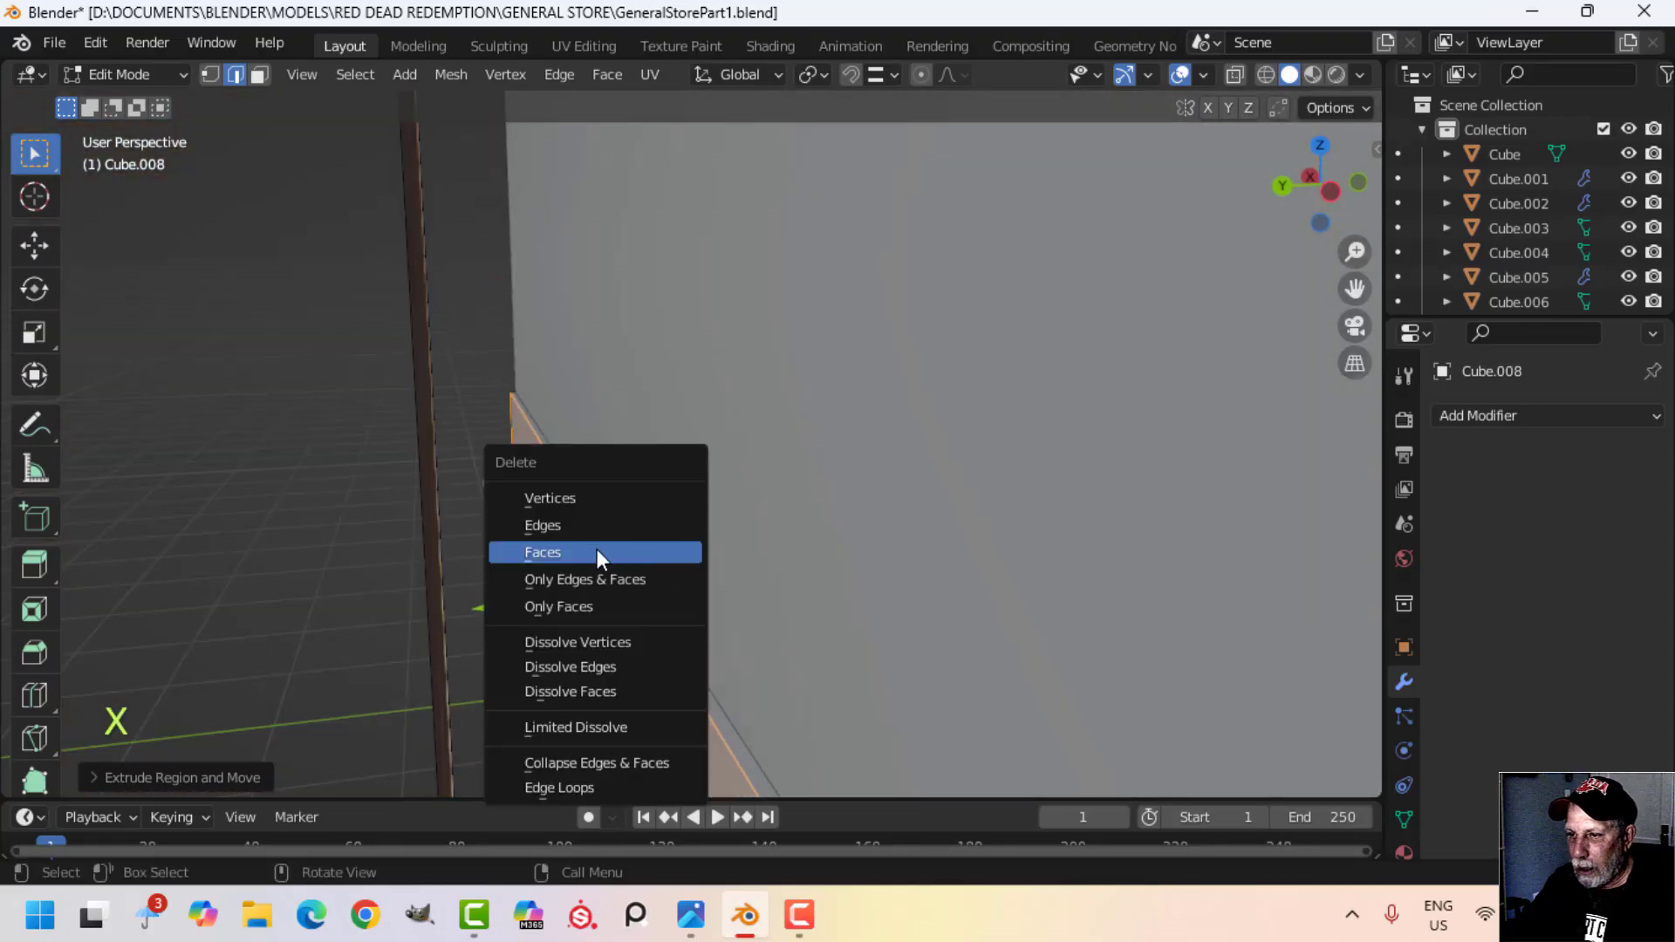
click(597, 550)
middle_drag(741, 527, 782, 457)
key(Tab)
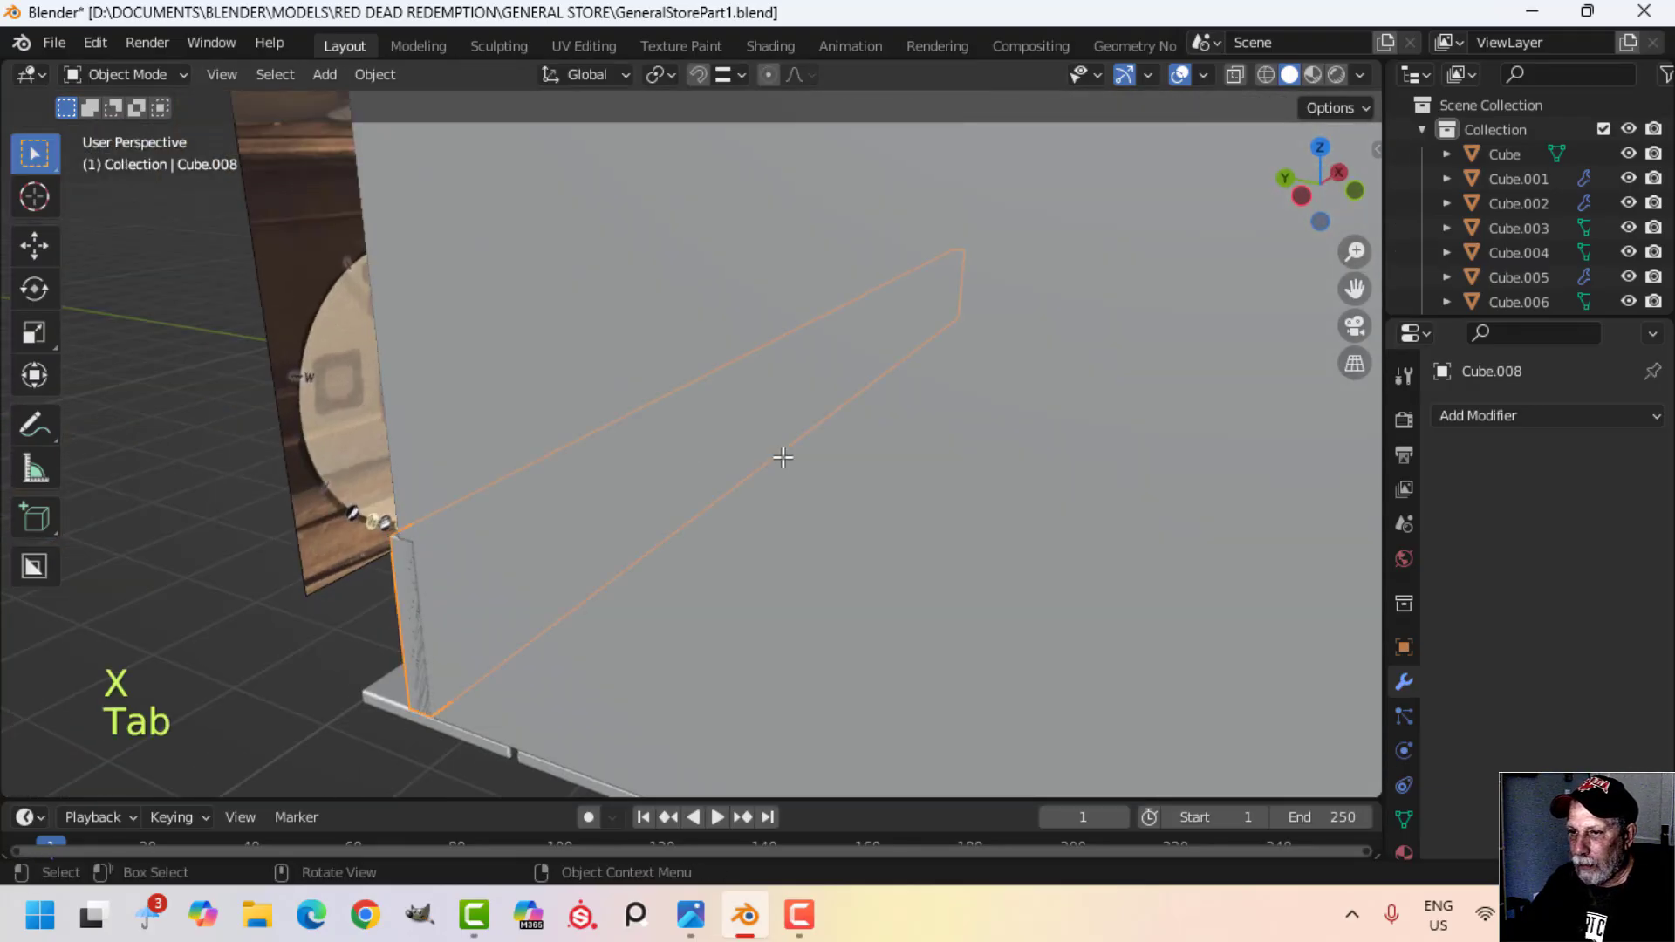
Step: Delete the baseboard's remaining concealed faces on the outer side of the walls, including the end face
key(Tab)
middle_drag(713, 517, 746, 504)
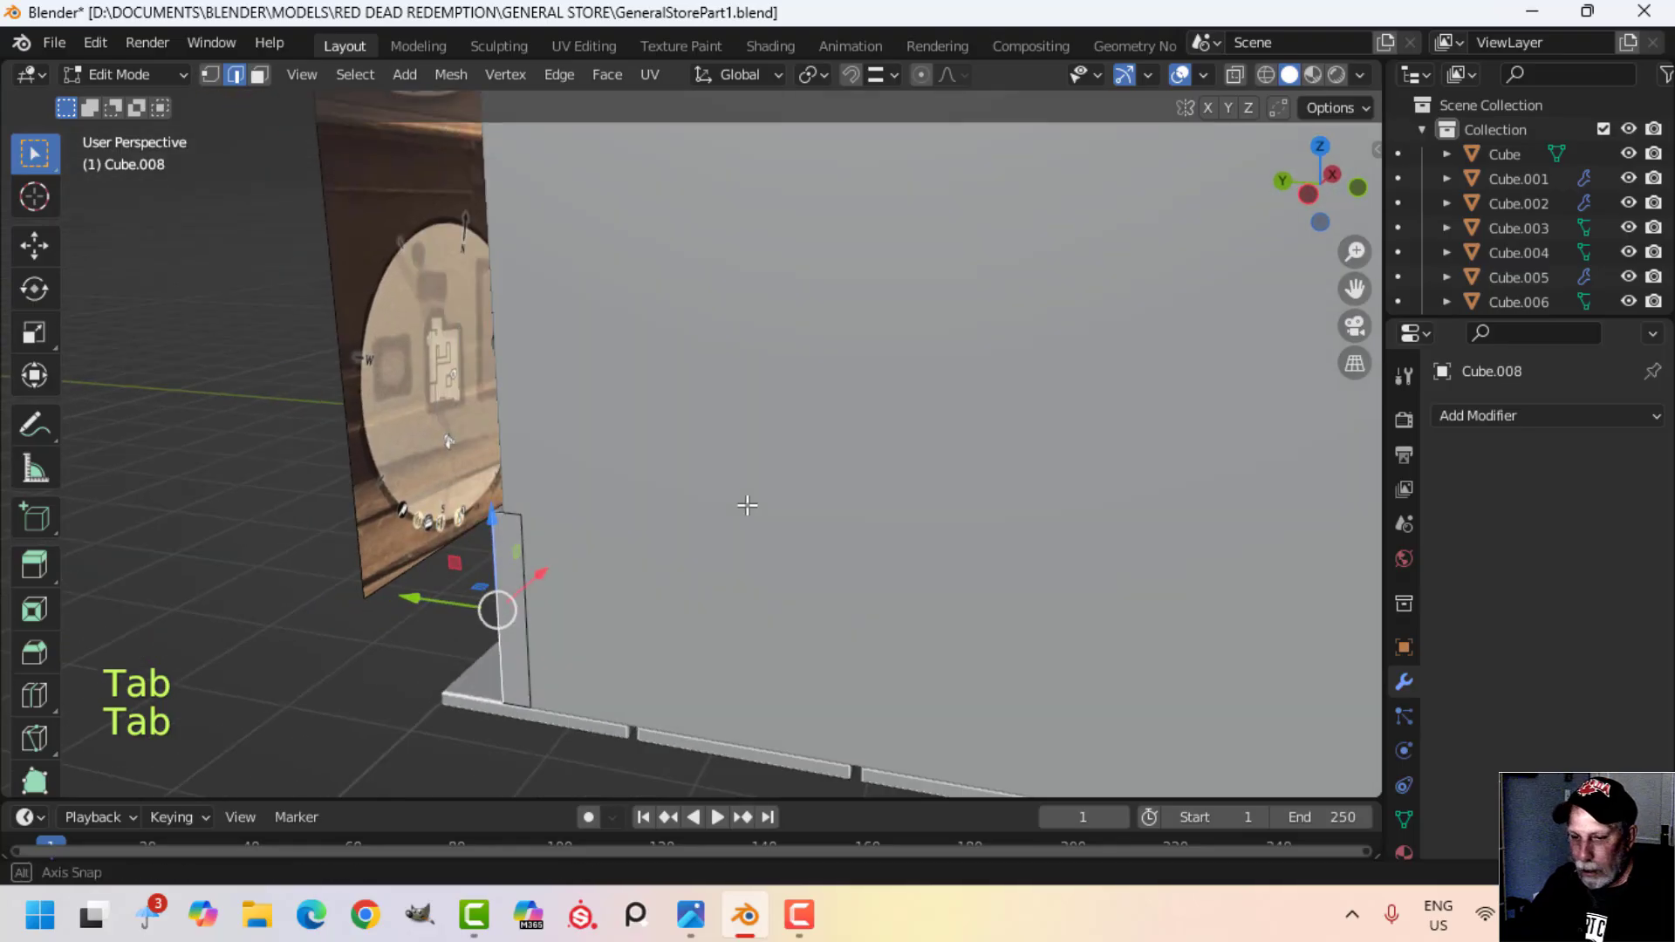
middle_drag(1003, 494, 558, 471)
scroll(611, 482, down, 3)
shift+middle_drag(925, 492, 620, 399)
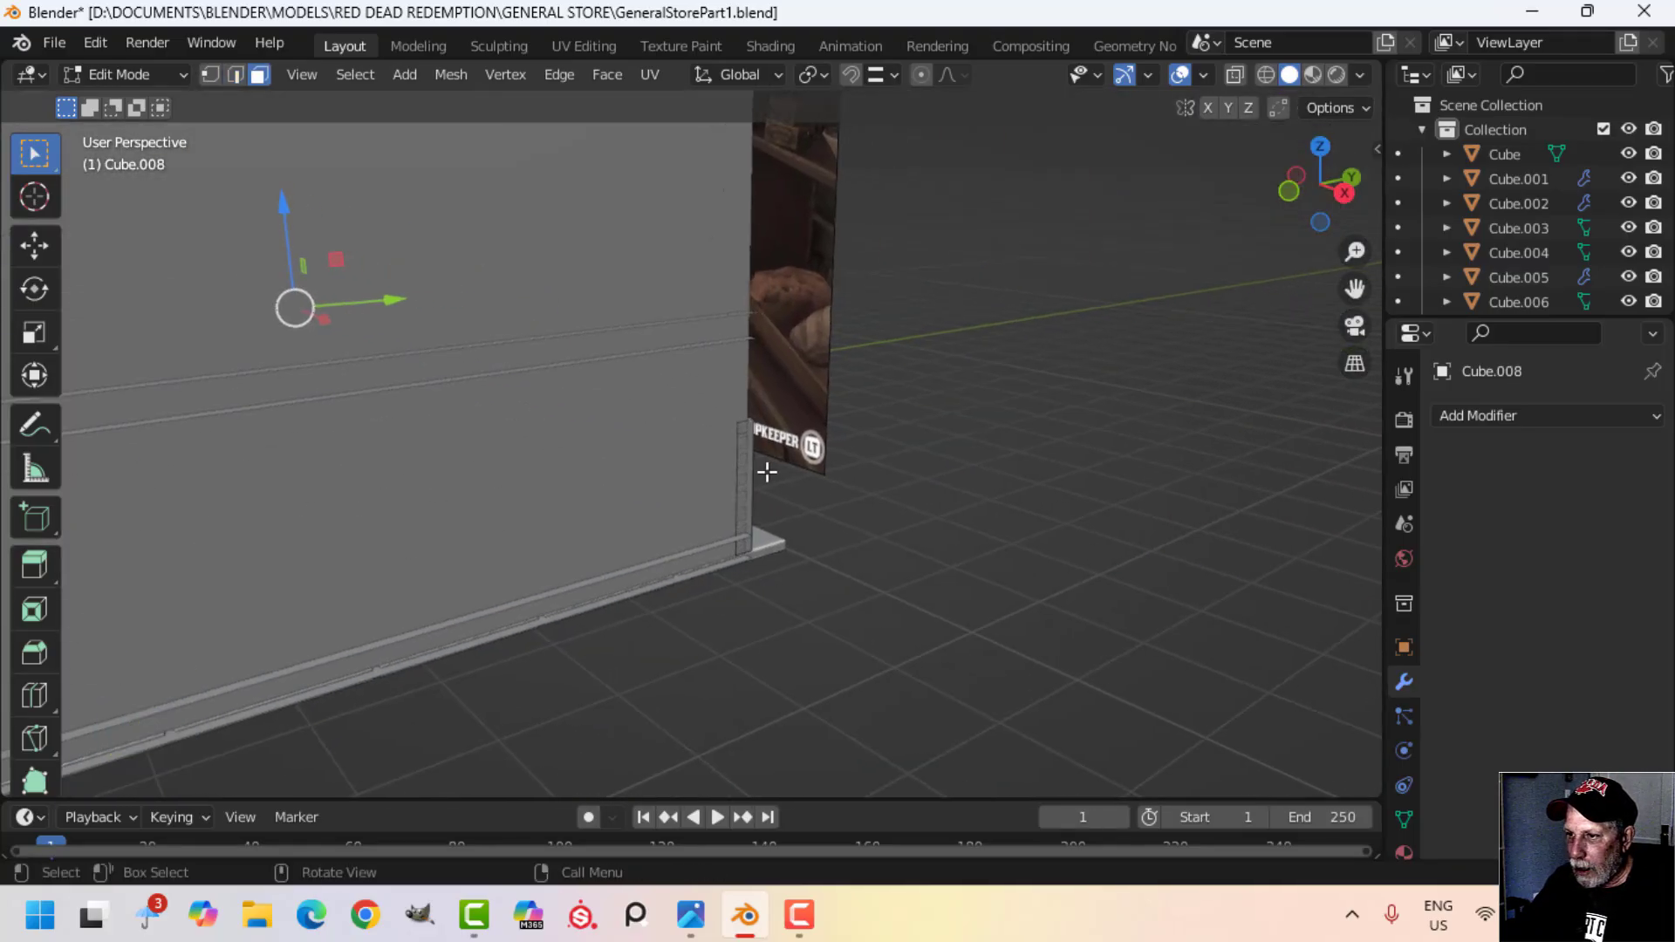
shift+click(747, 456)
key(x)
click(747, 455)
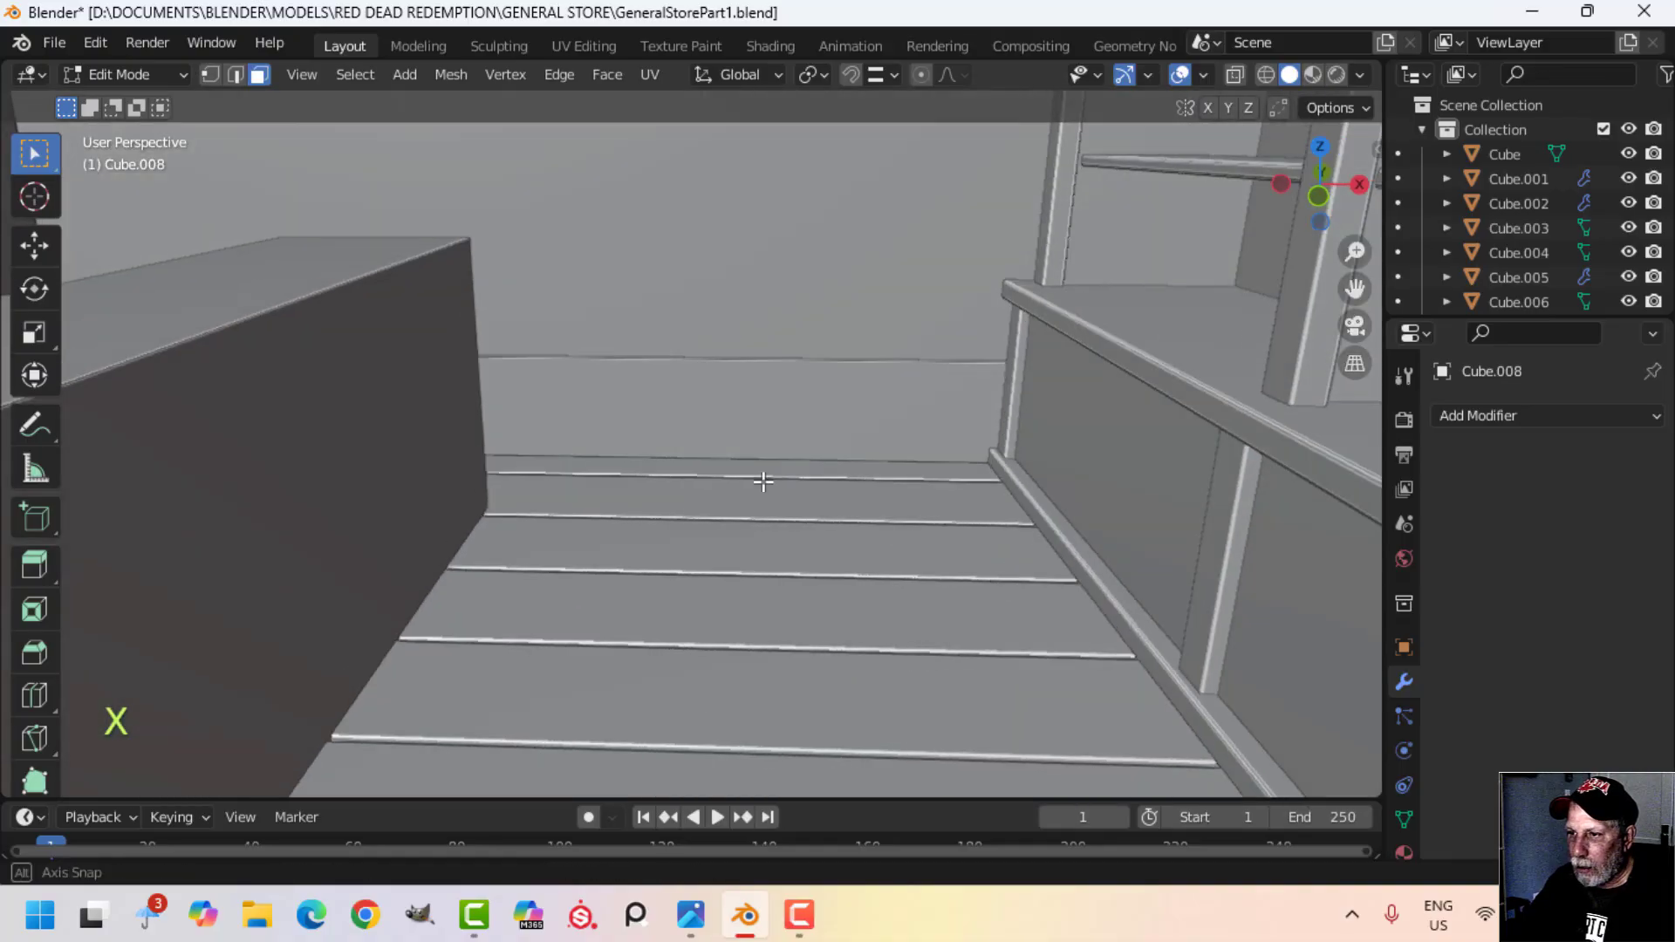
Step: Isolate the baseboard in local view and delete its bottom face
key(Tab)
key(slash)
middle_drag(864, 462, 693, 390)
scroll(711, 349, up, 3)
key(Tab)
click(721, 249)
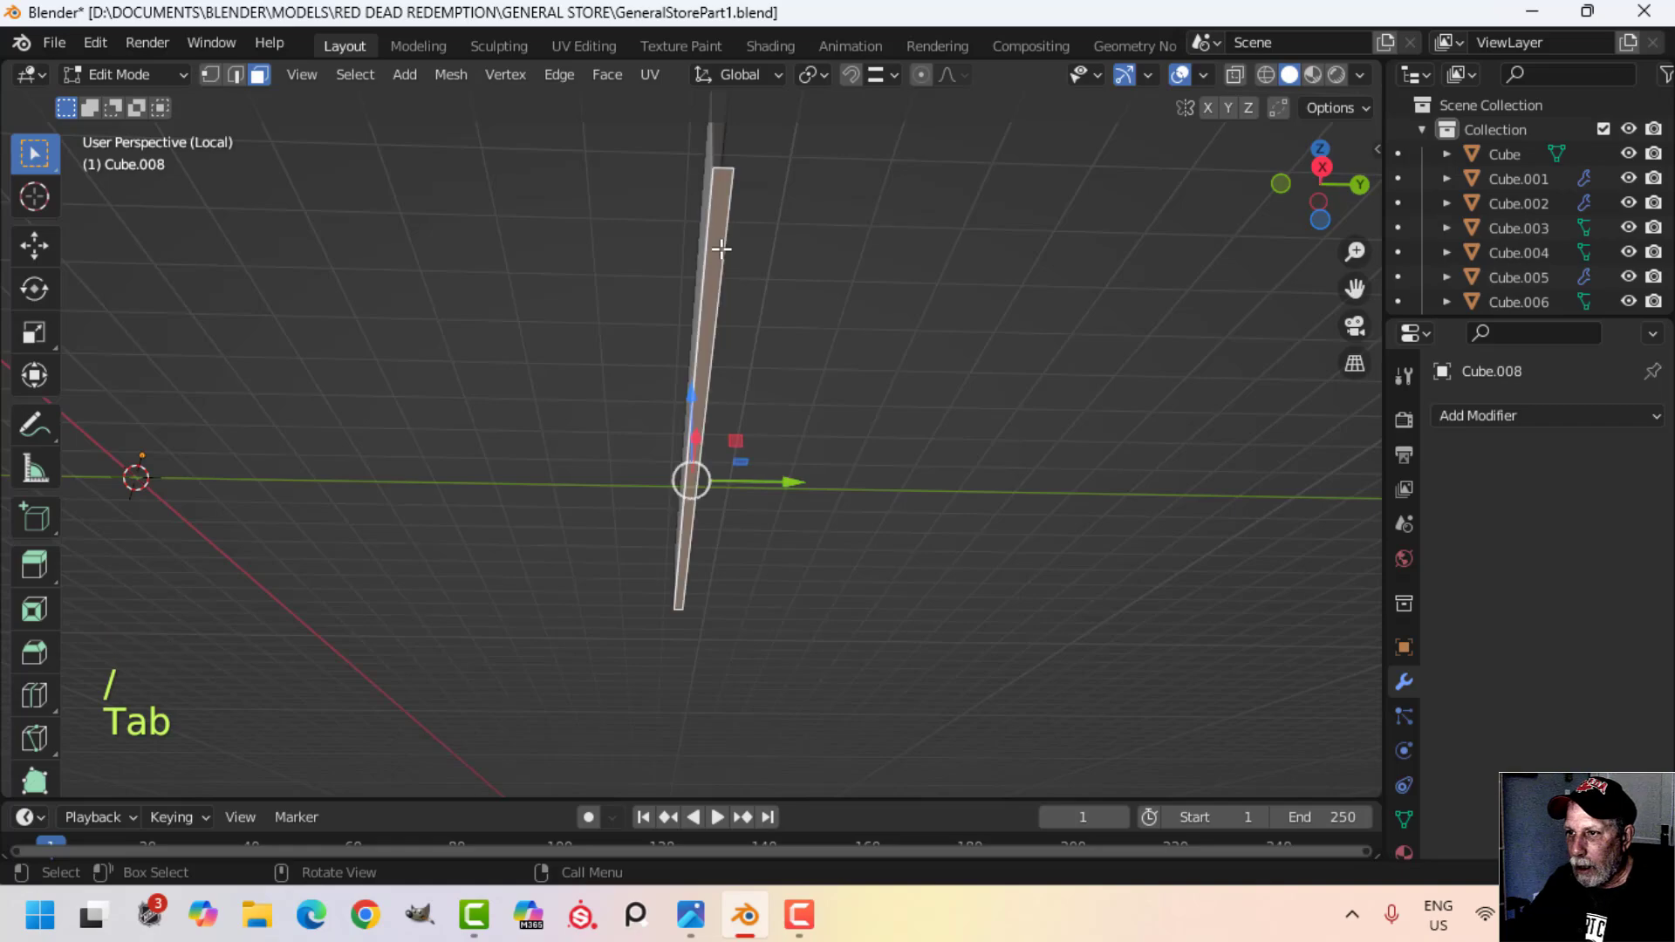
key(x)
click(721, 249)
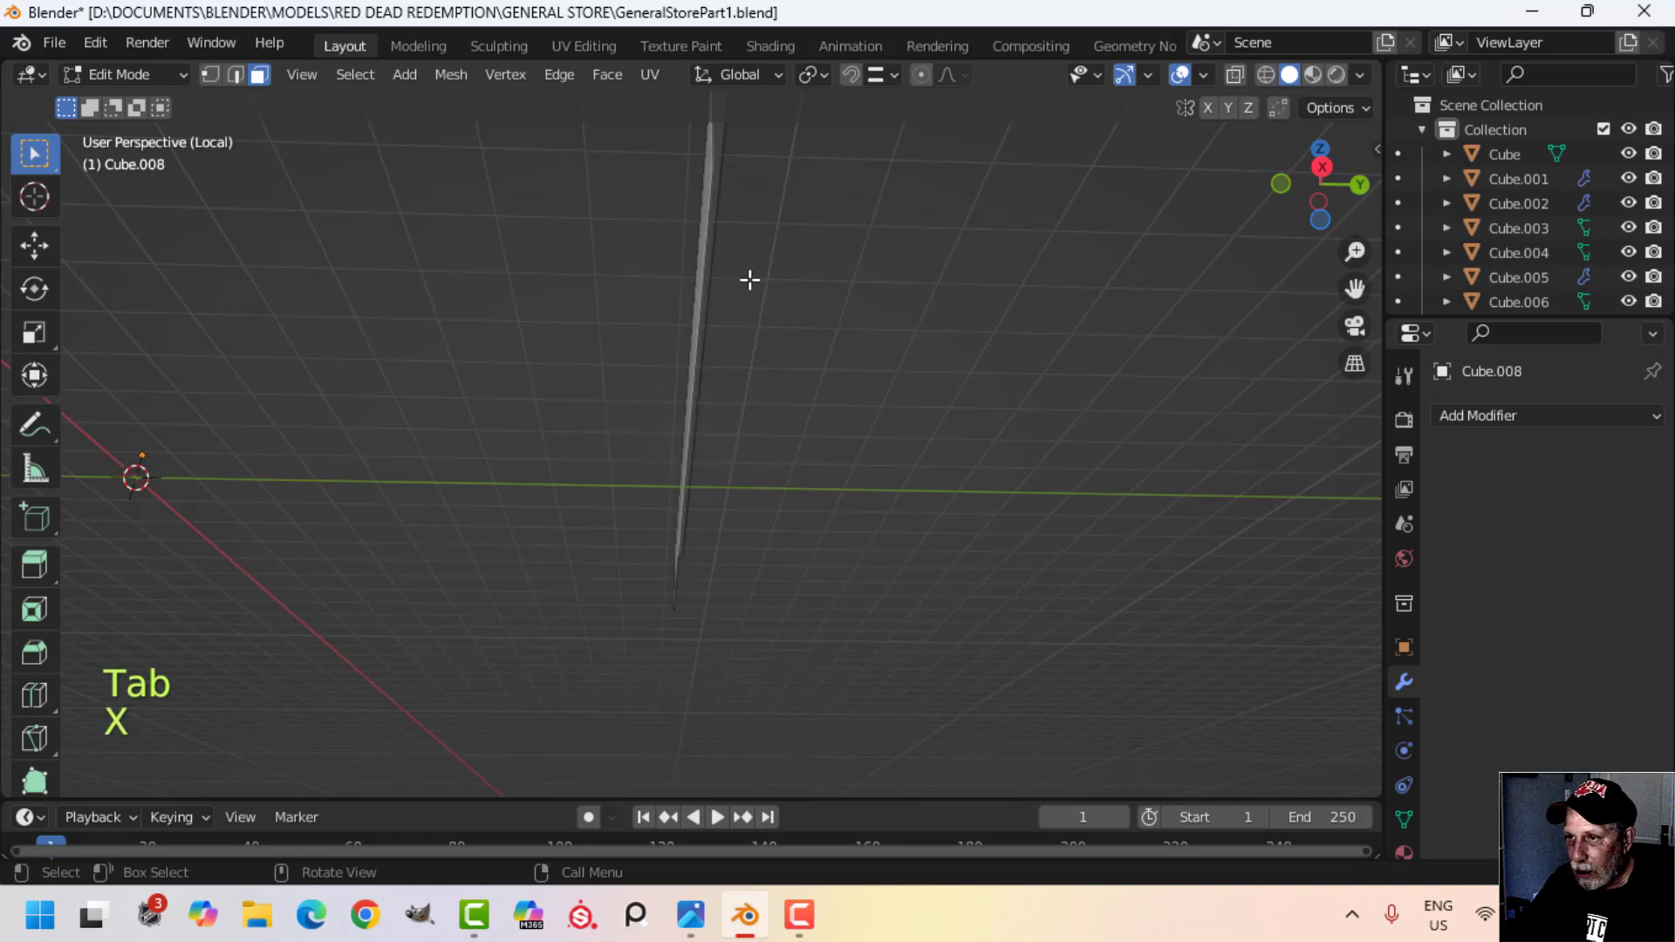
middle_drag(747, 280, 820, 488)
key(Tab)
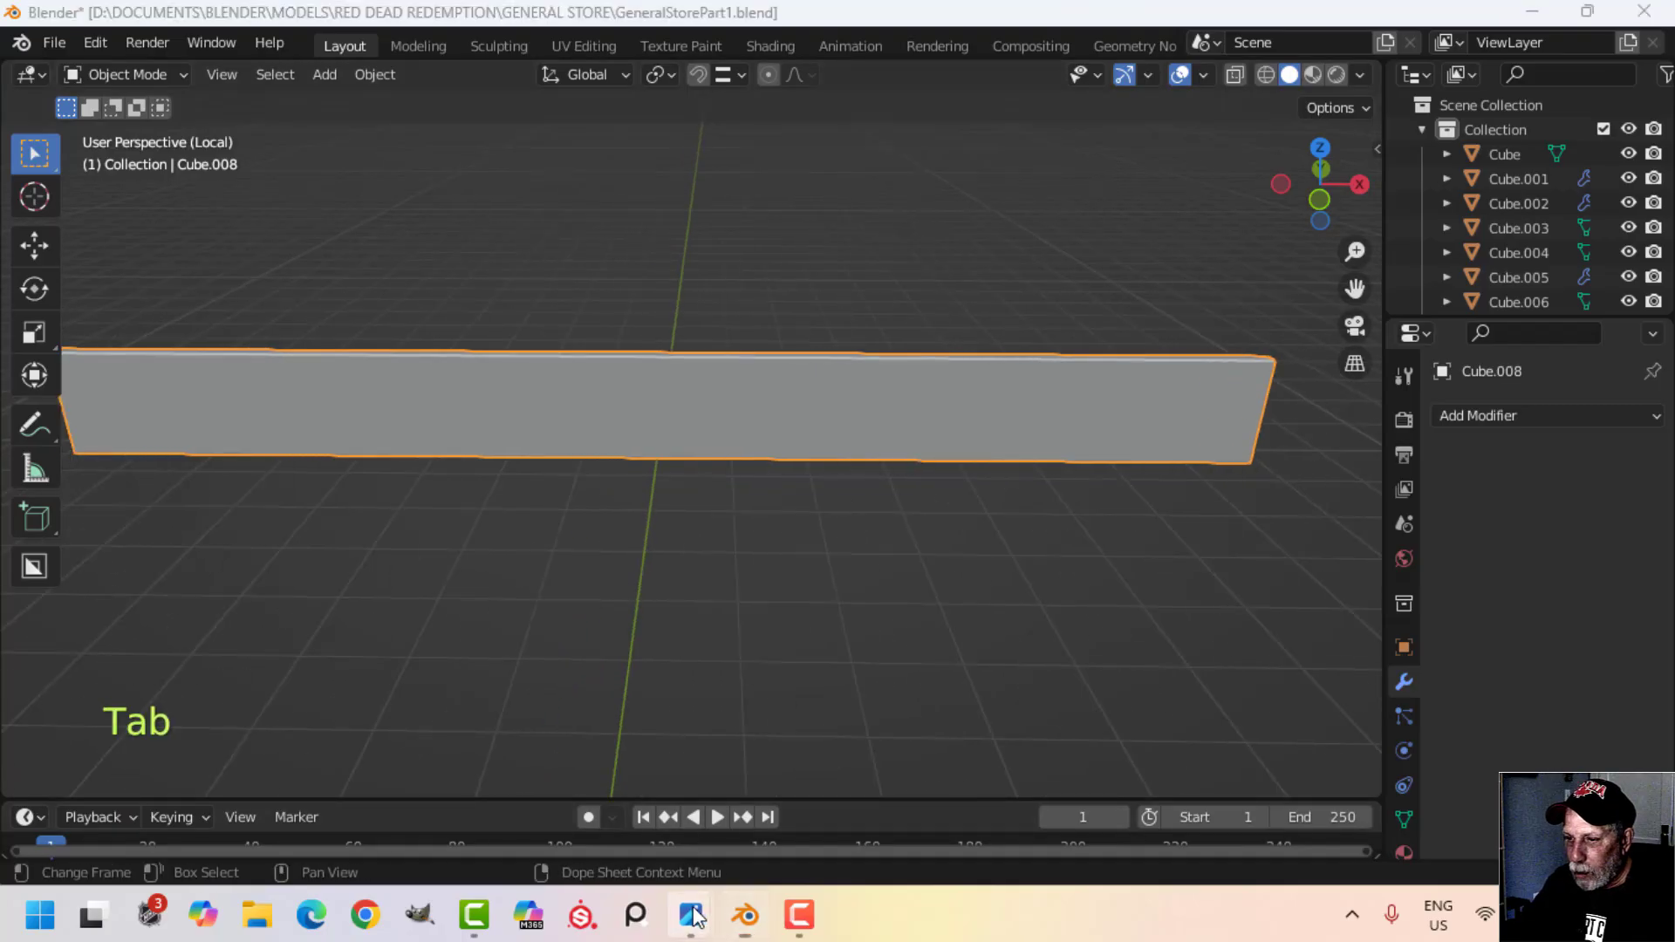
Step: Check the wall trim in the reference photo, and add a lengthwise loop cut near the baseboard's lower edge in Blender
mouse_move(690, 914)
click(593, 799)
scroll(944, 670, up, 3)
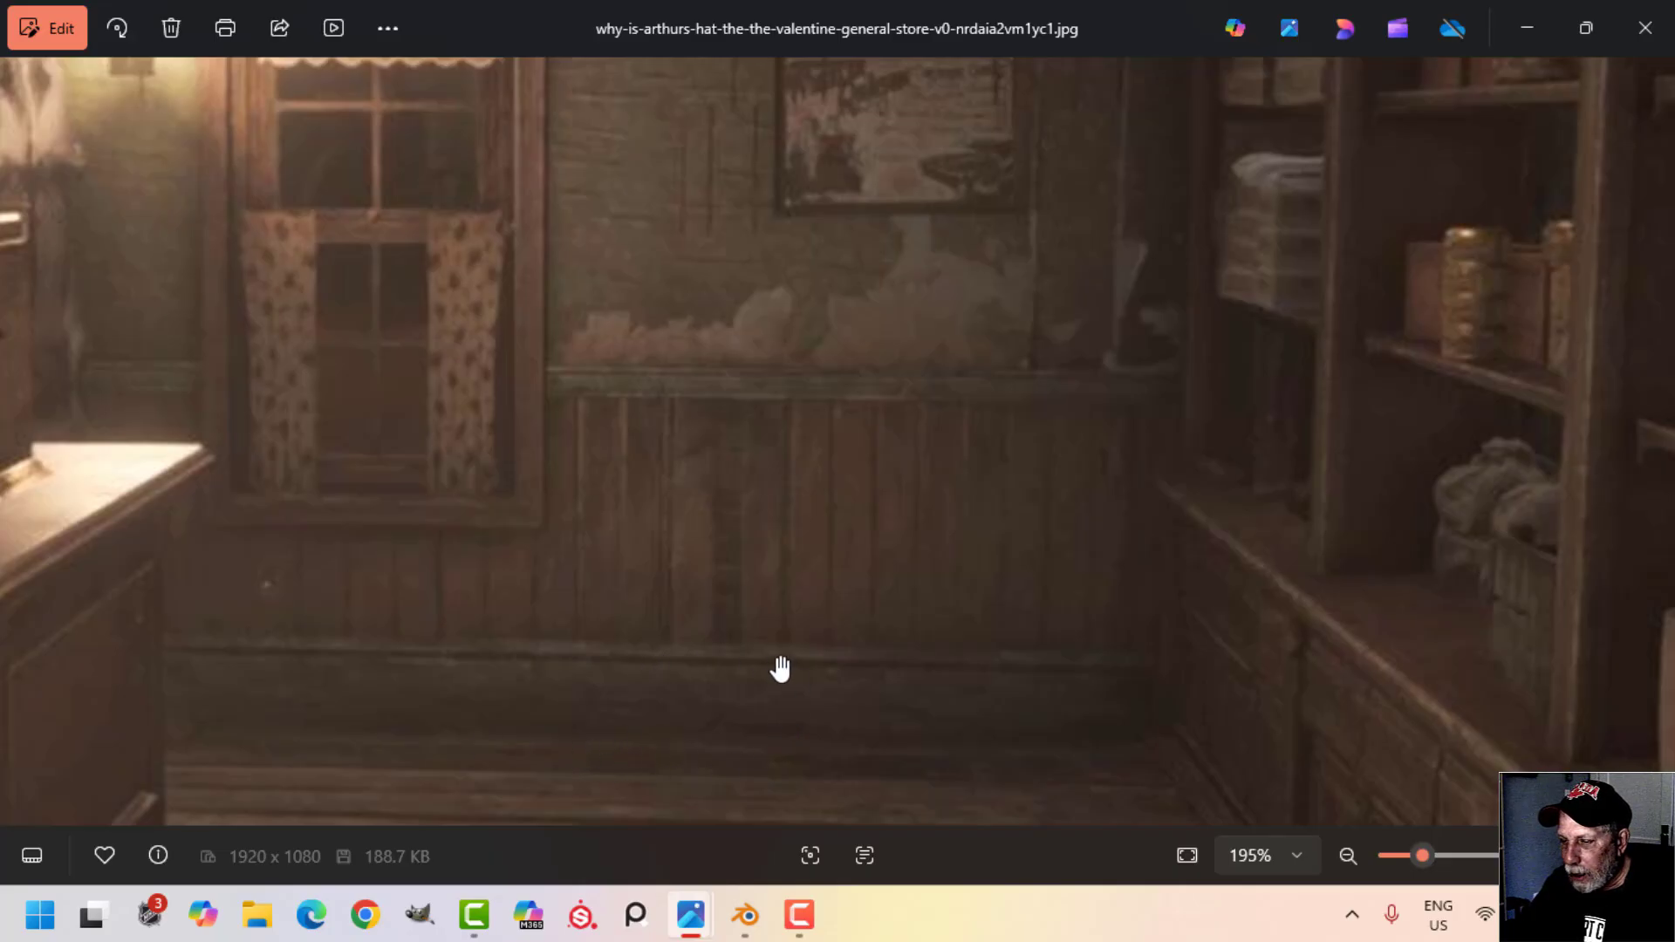
click(739, 923)
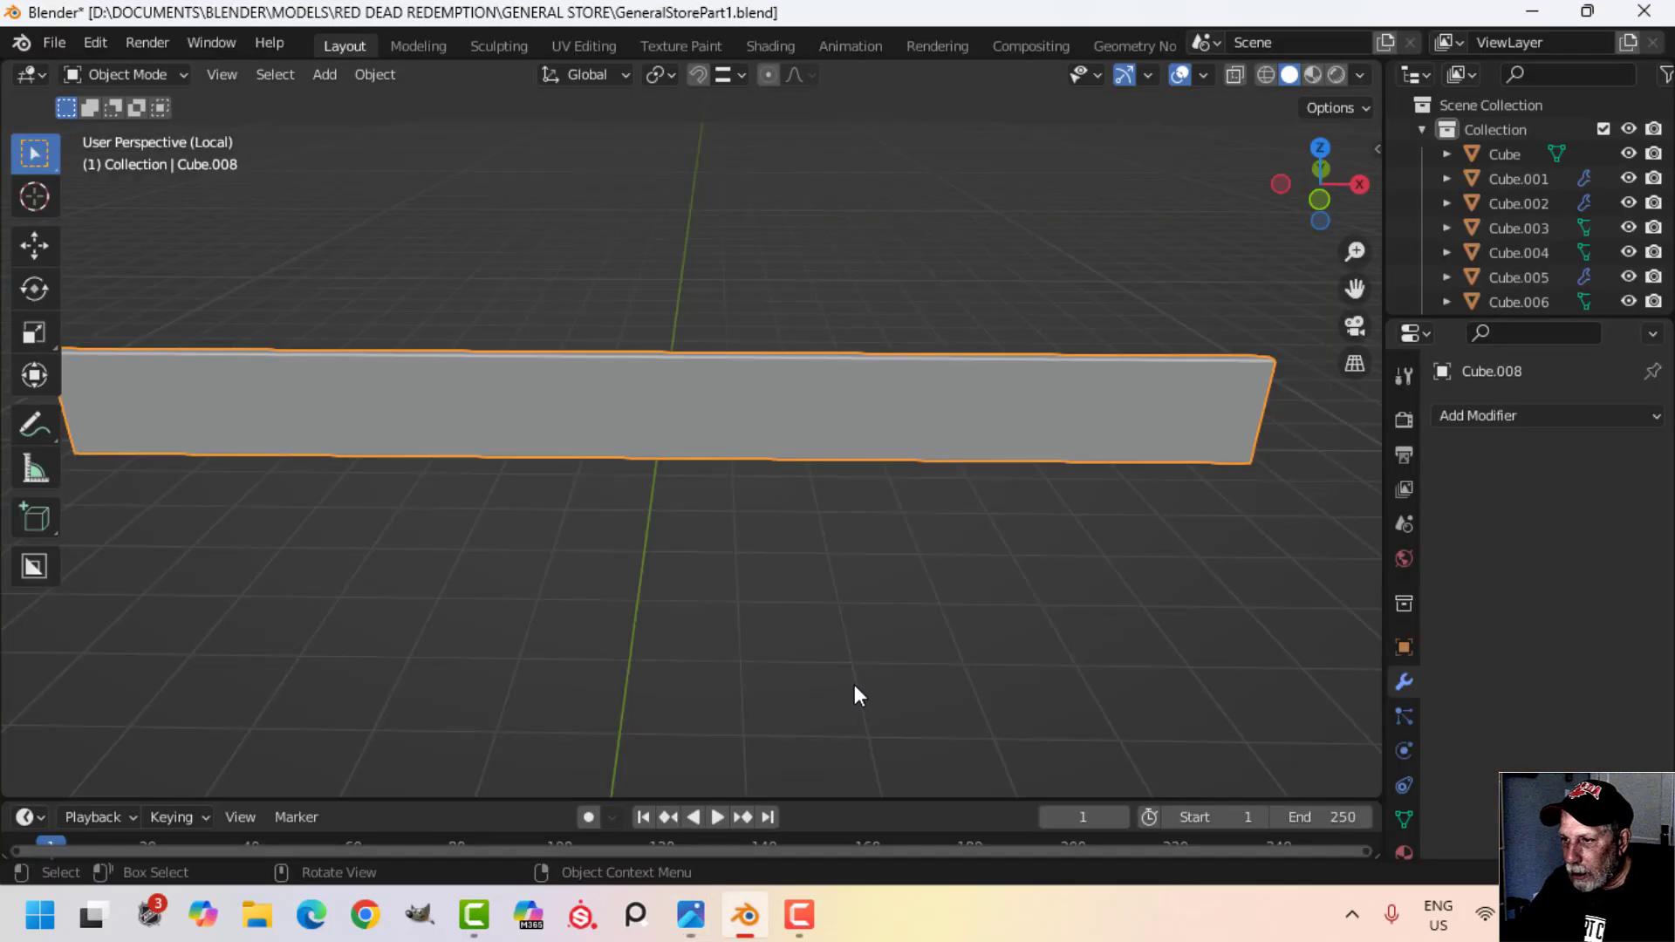
middle_drag(1066, 482, 885, 490)
key(Tab)
middle_drag(998, 497, 952, 465)
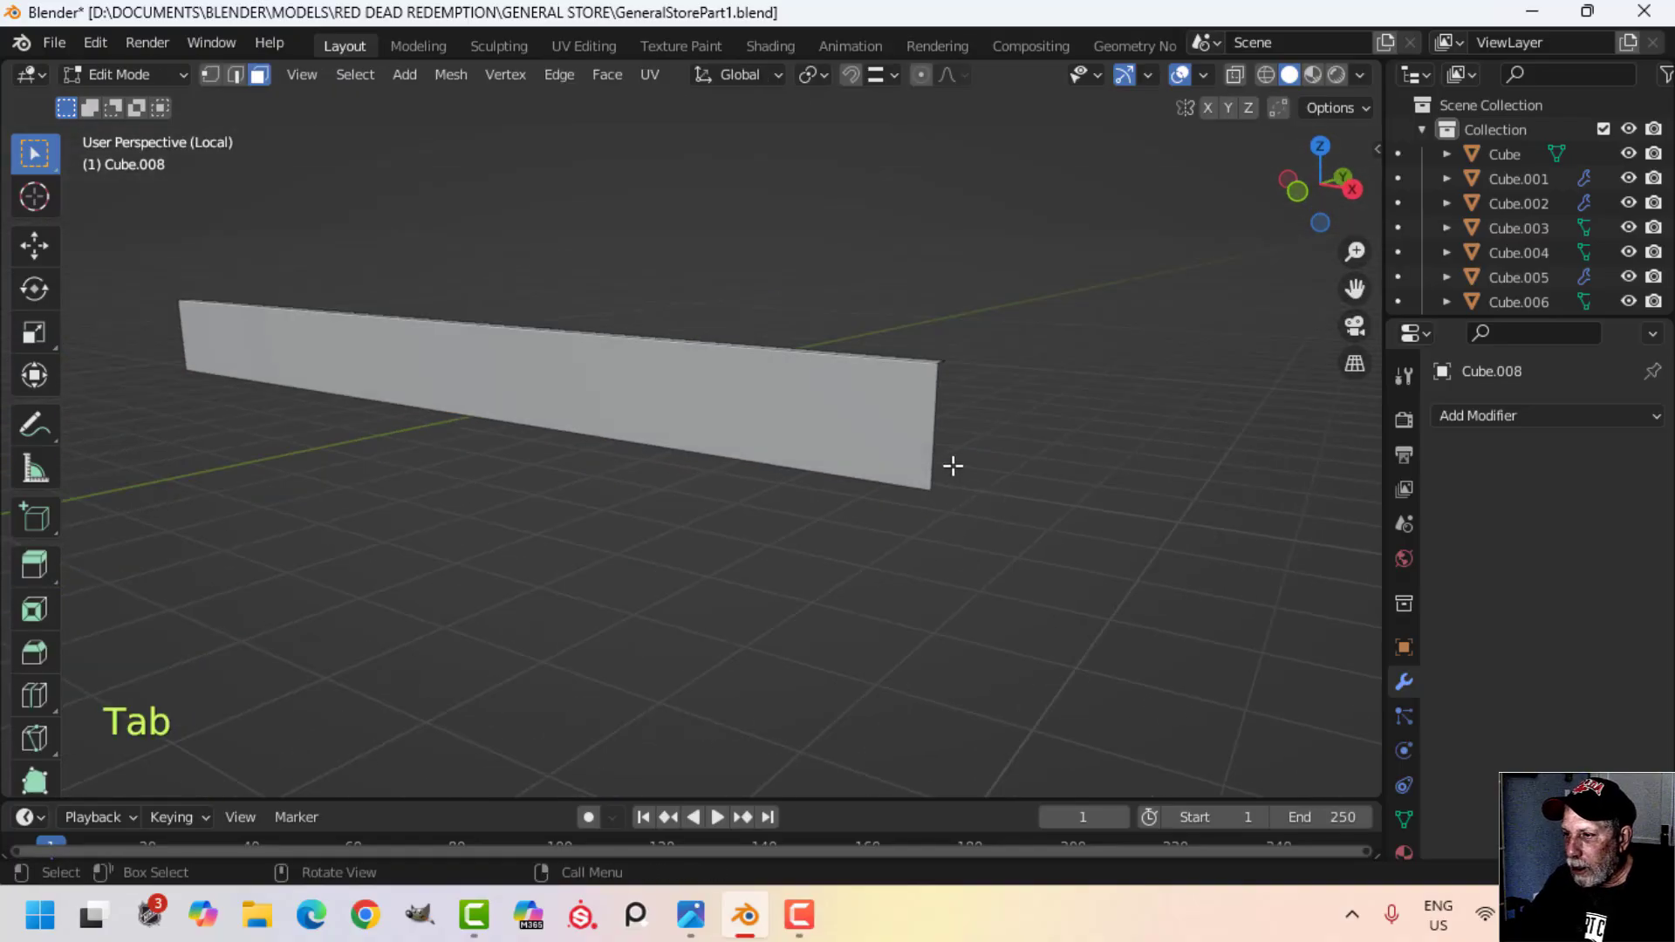
key(ctrl+r)
click(934, 450)
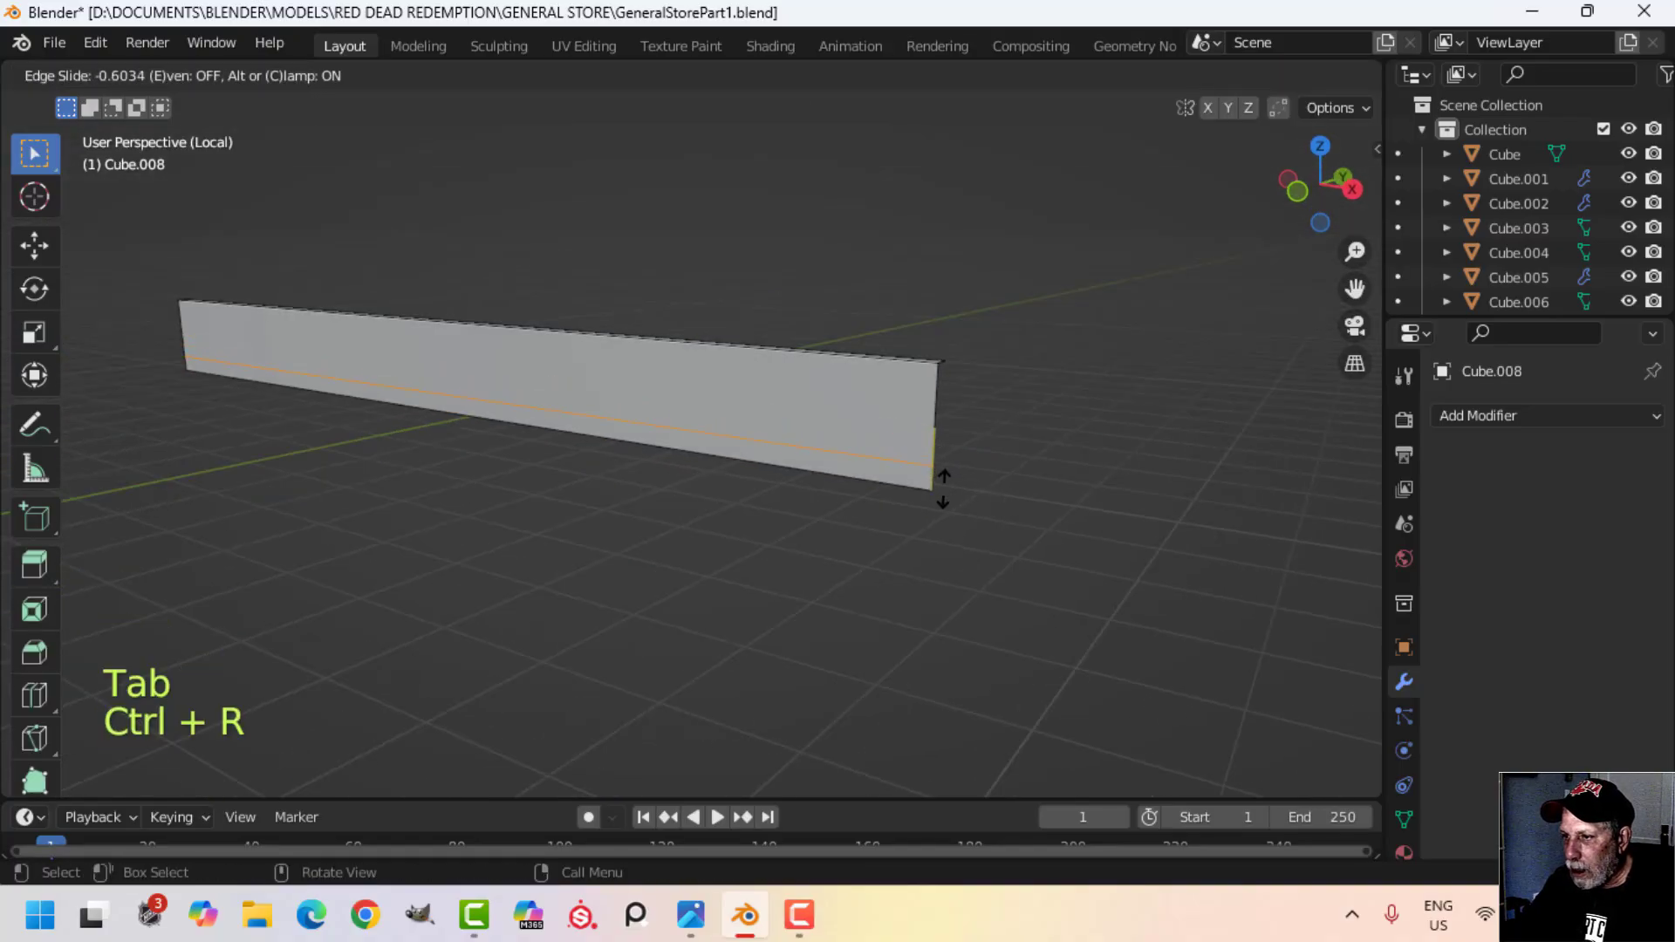
click(943, 492)
key(alt+a)
Step: Extrude the narrow lower strip of the baseboard outward by about 0.074 m
scroll(889, 499, up, 1)
key(3)
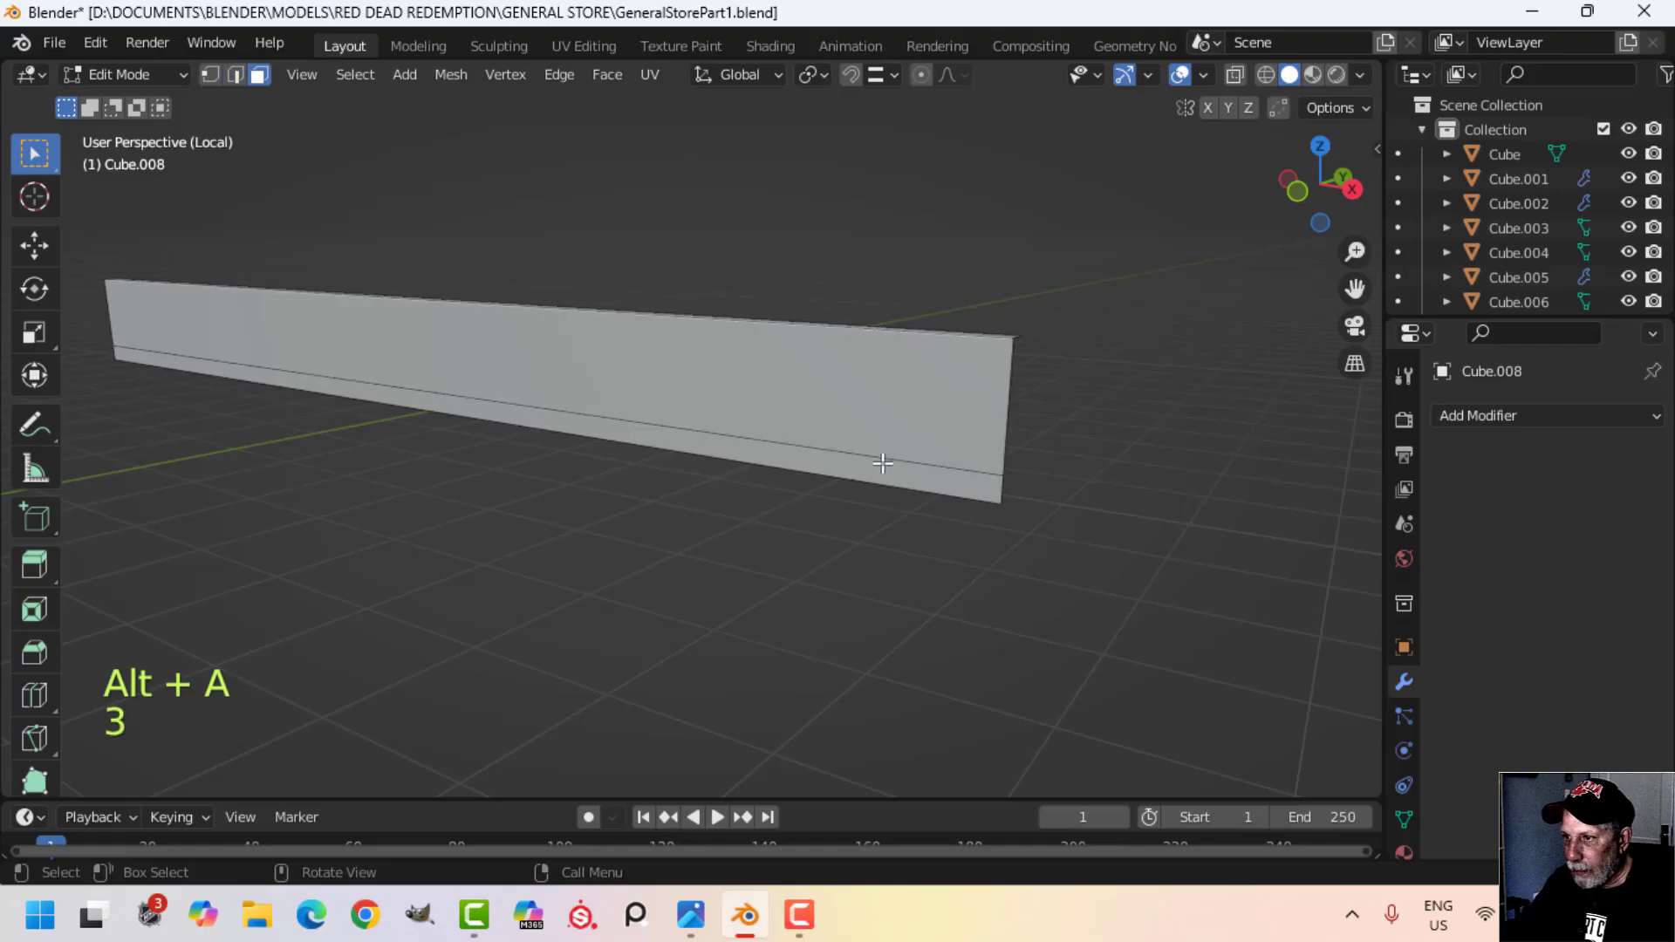
click(885, 466)
mouse_move(885, 465)
middle_down()
mouse_move(931, 482)
mouse_move(885, 478)
middle_up()
key(e)
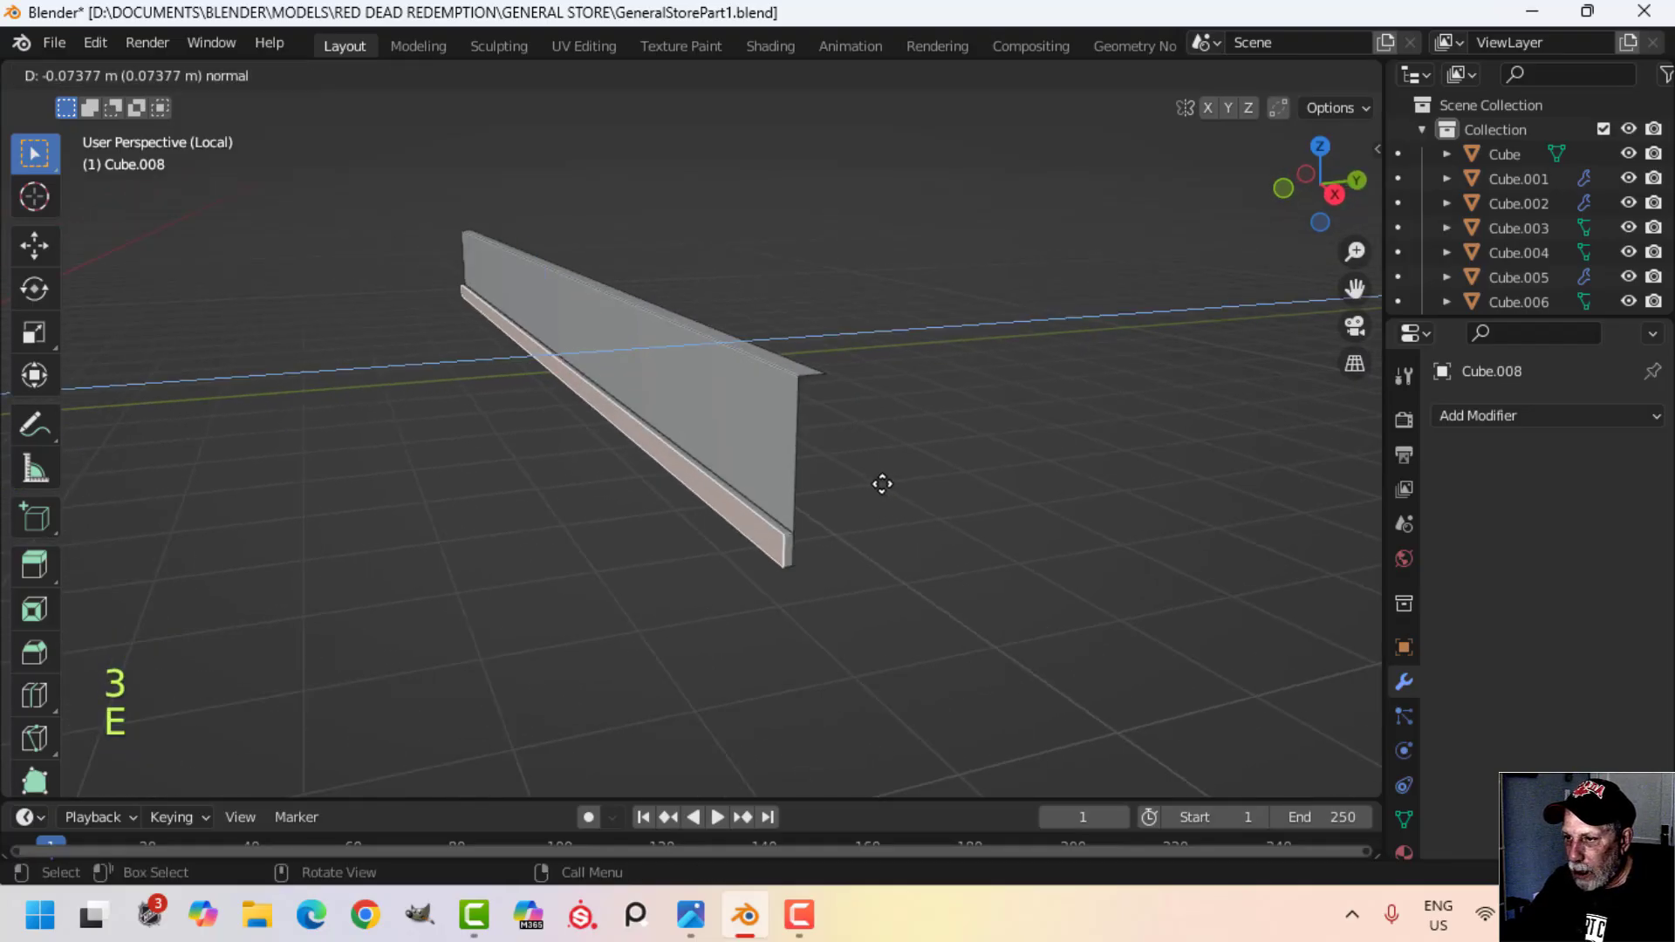
click(882, 482)
key(alt+a)
Step: Delete the end faces and the bottom face of the extruded lower strip
middle_drag(585, 582, 736, 500)
key(x)
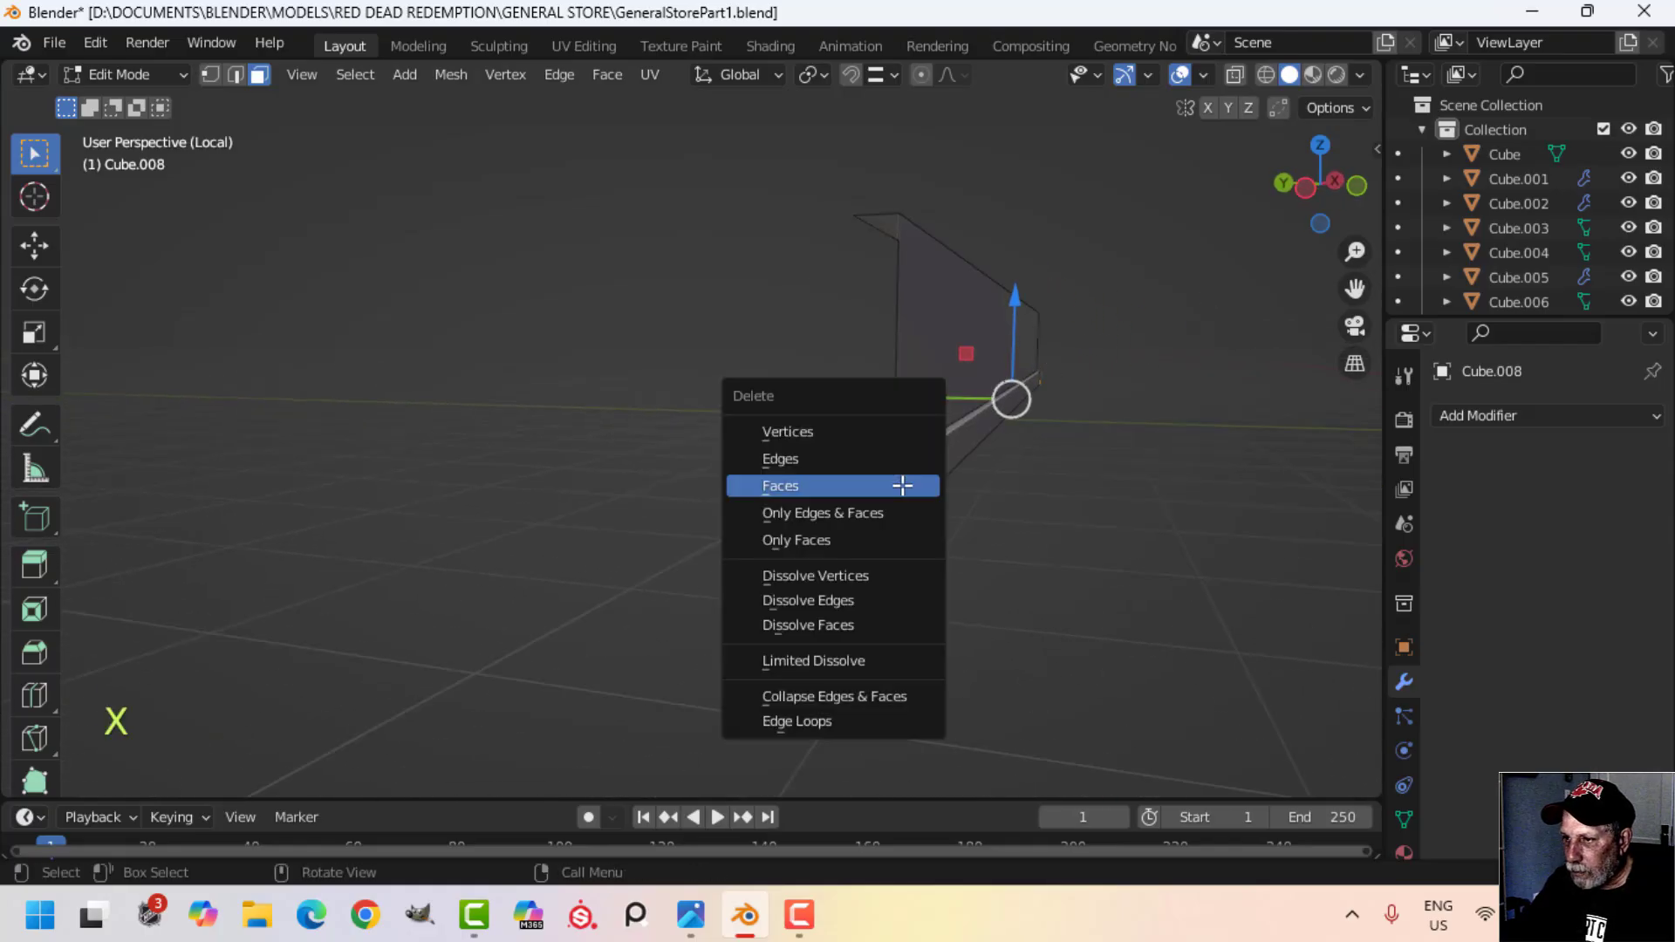
click(899, 486)
middle_drag(1009, 527, 913, 418)
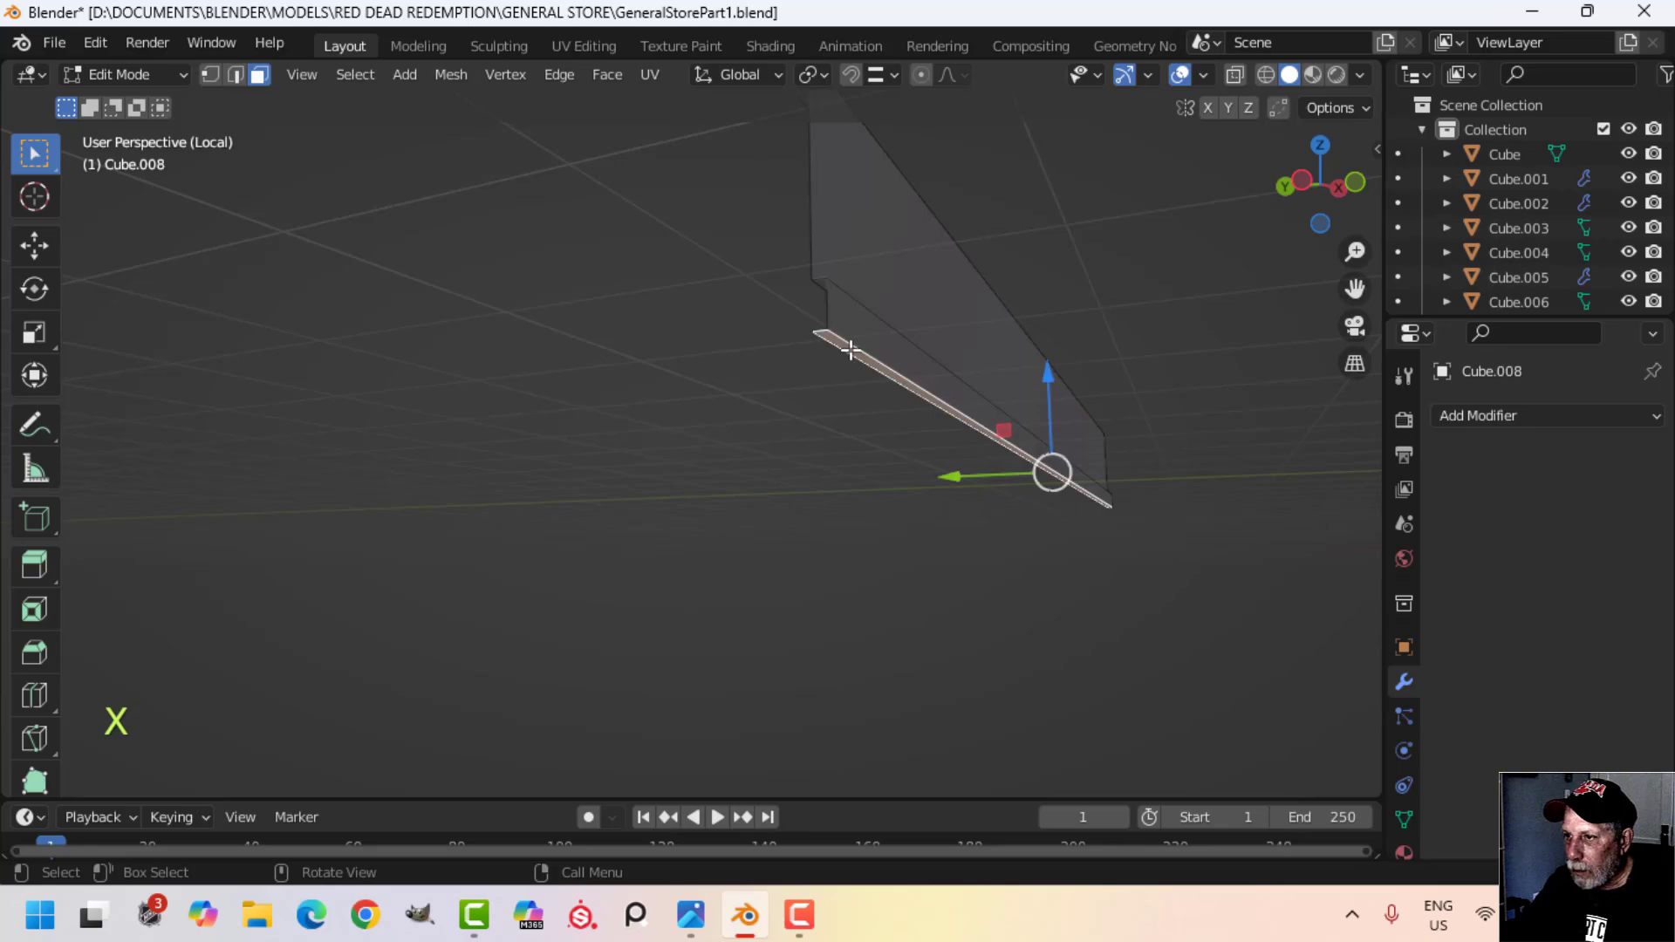
key(x)
click(859, 359)
Step: Add a lengthwise loop cut near the baseboard's upper edge
middle_drag(863, 363, 864, 465)
scroll(859, 469, up, 2)
shift+middle_drag(800, 520, 763, 494)
key(ctrl+r)
click(643, 378)
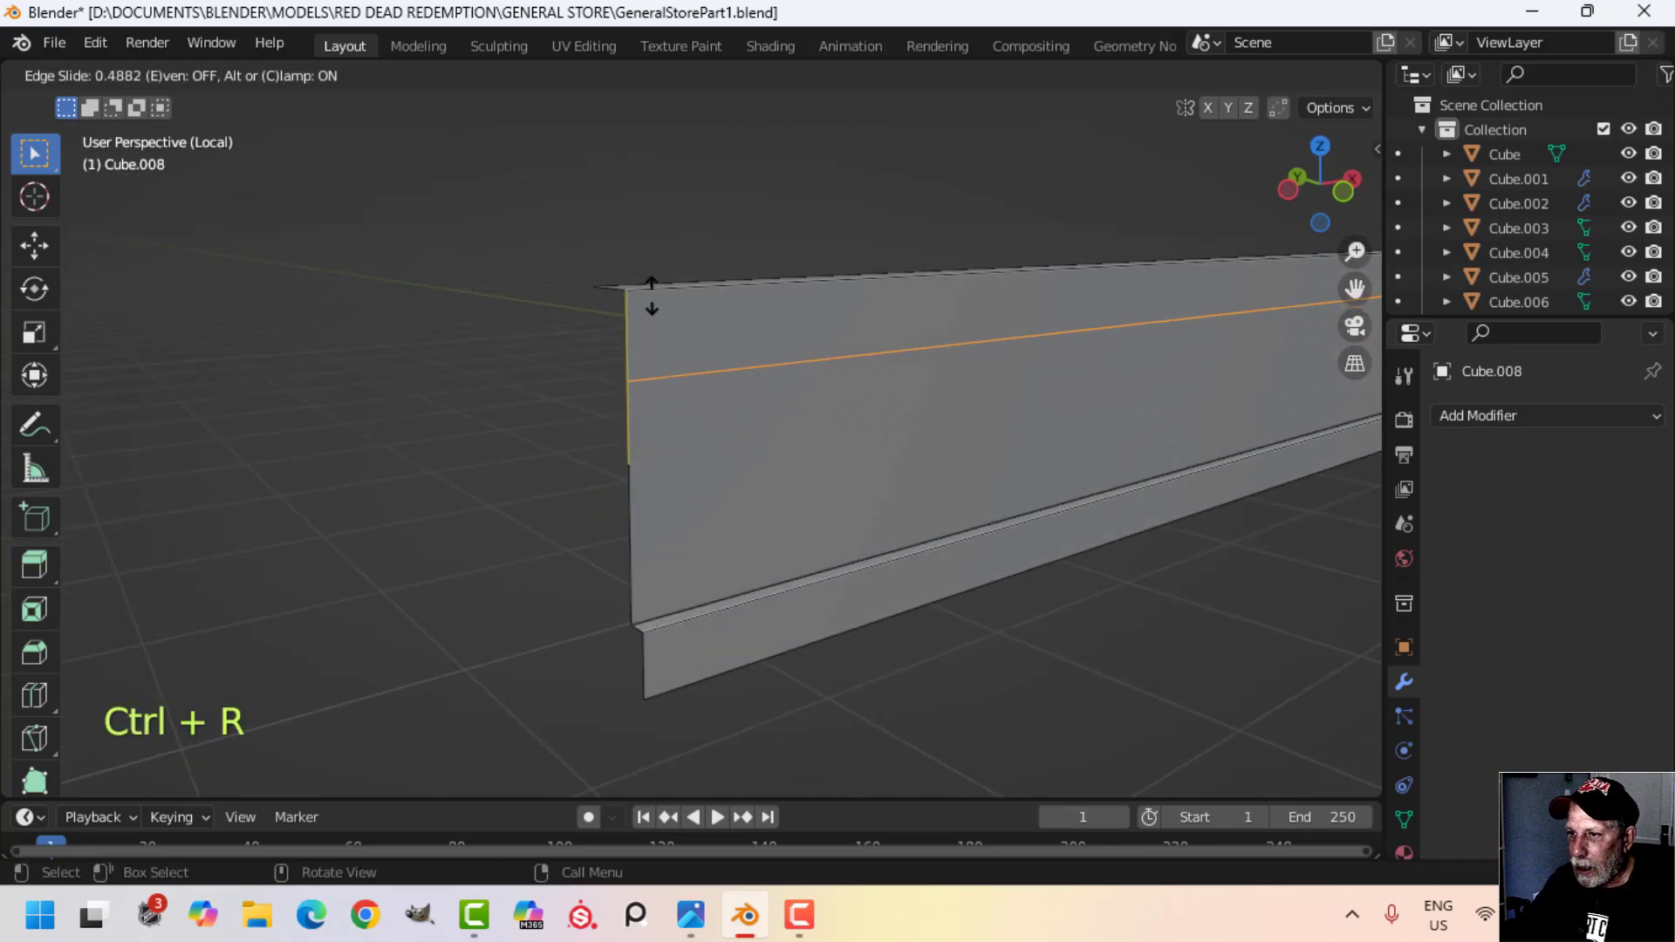
click(647, 263)
shift+middle_drag(741, 377, 688, 419)
middle_drag(782, 453, 672, 463)
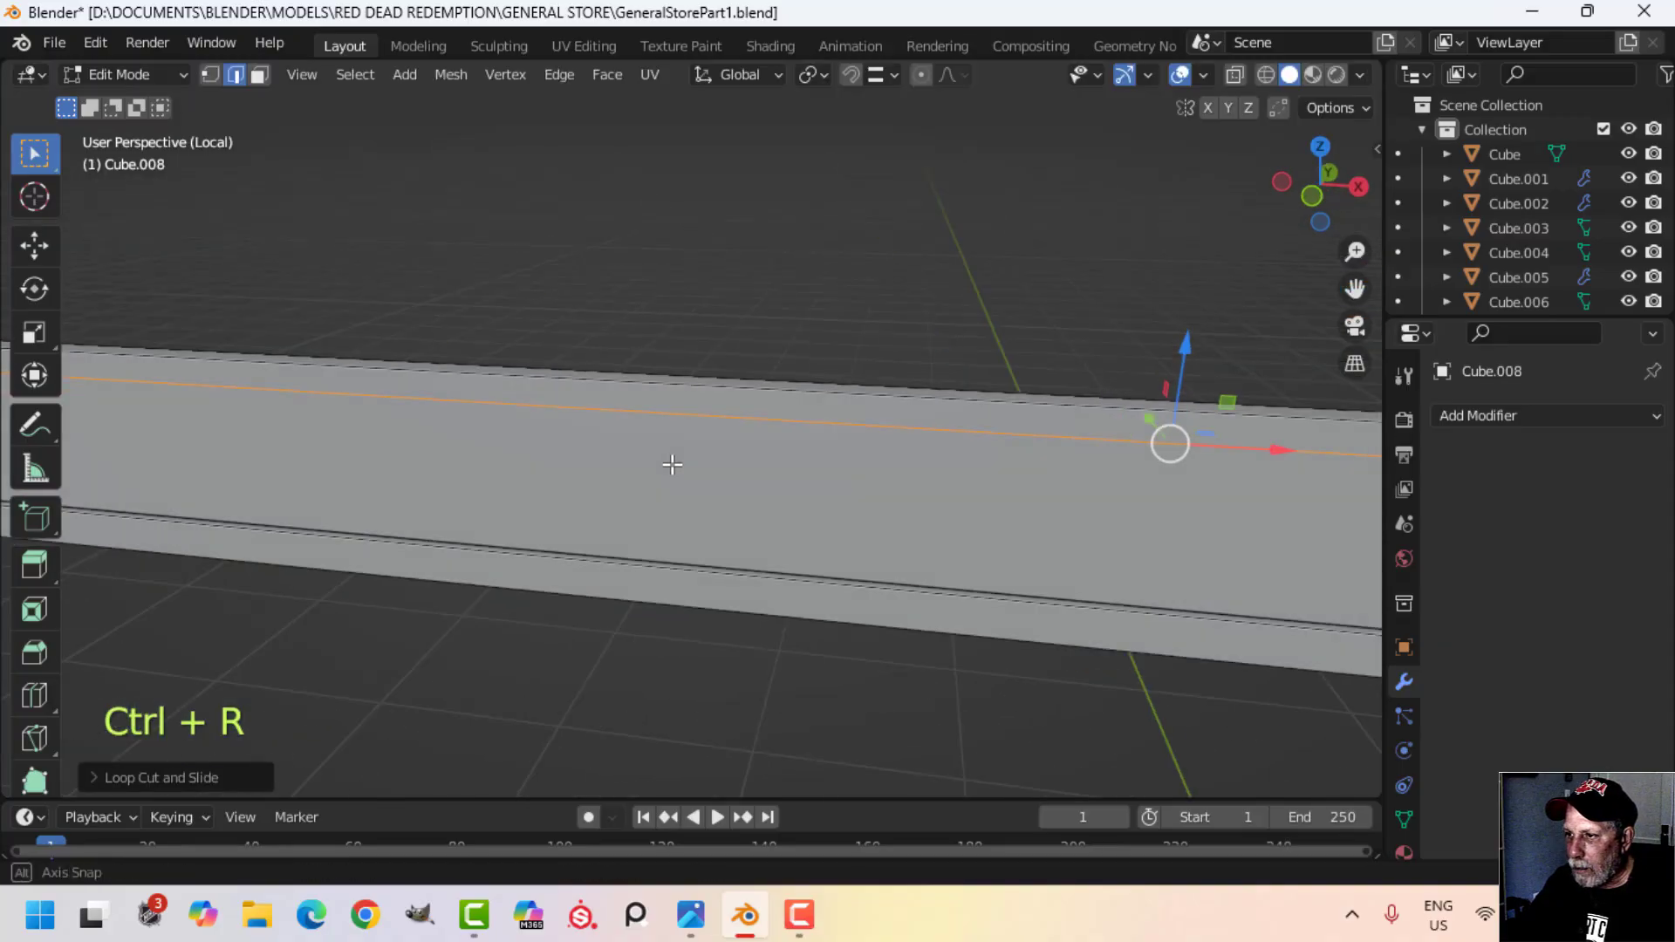
Step: Bevel the upper loop cut into a narrow two-segment band and extrude the band slightly outward
scroll(979, 508, down, 4)
shift+middle_drag(980, 508, 302, 529)
middle_drag(1109, 580, 819, 561)
key(ctrl+b)
key(shift)
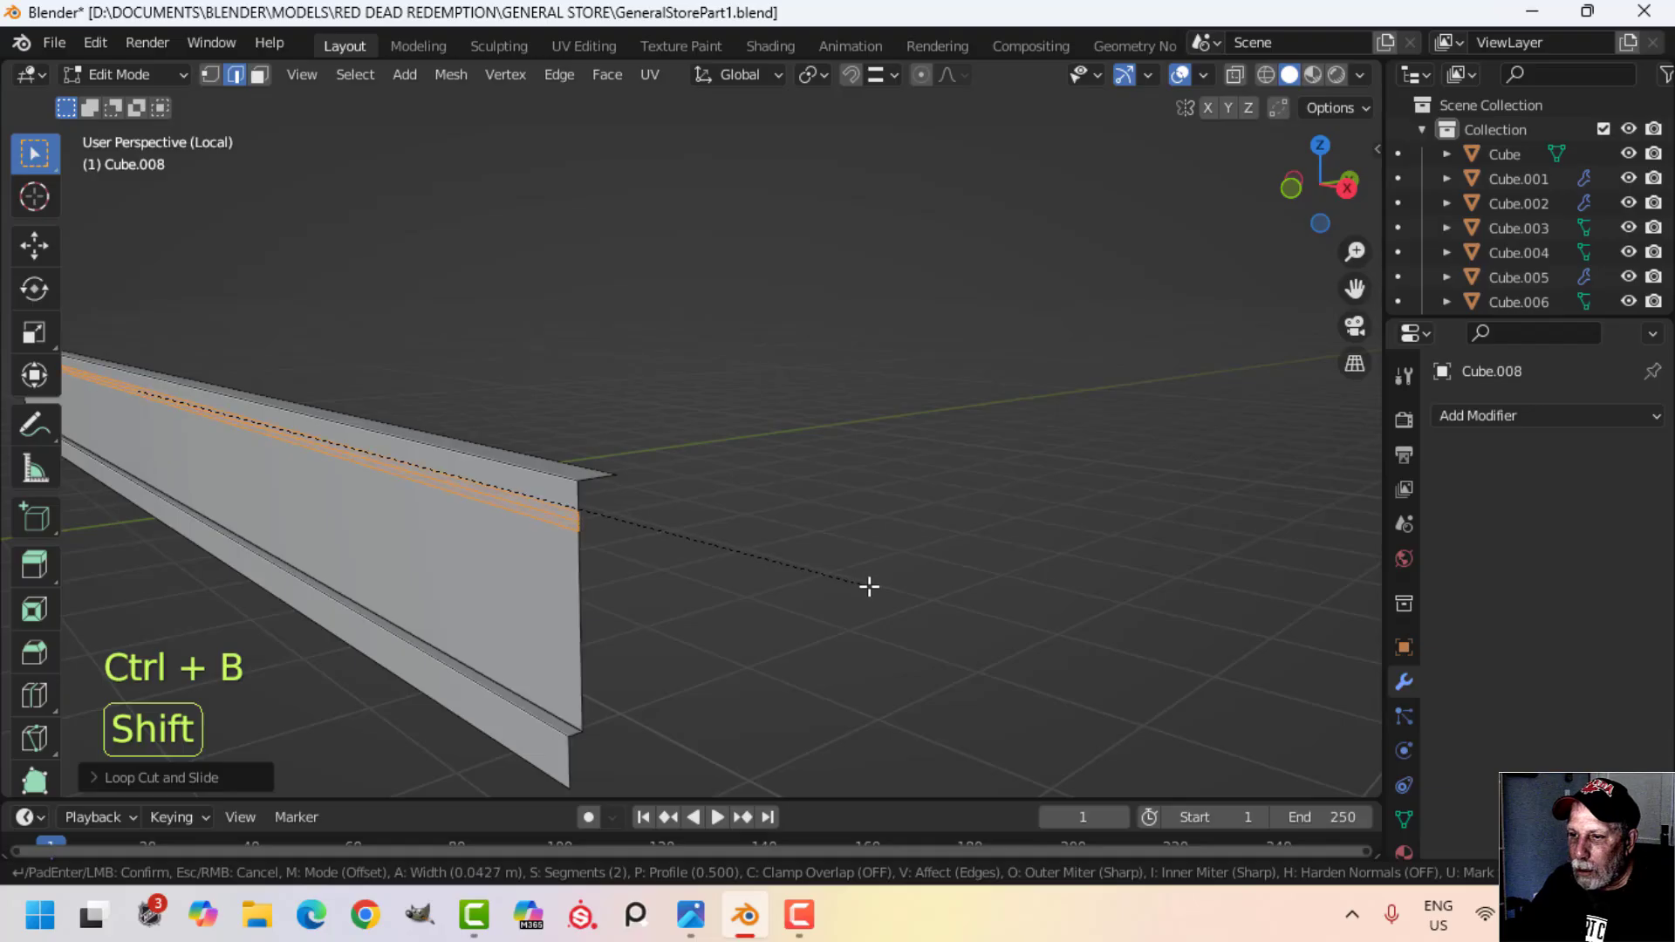
click(808, 605)
mouse_move(808, 605)
middle_down()
mouse_move(860, 599)
mouse_move(837, 602)
middle_up()
key(e)
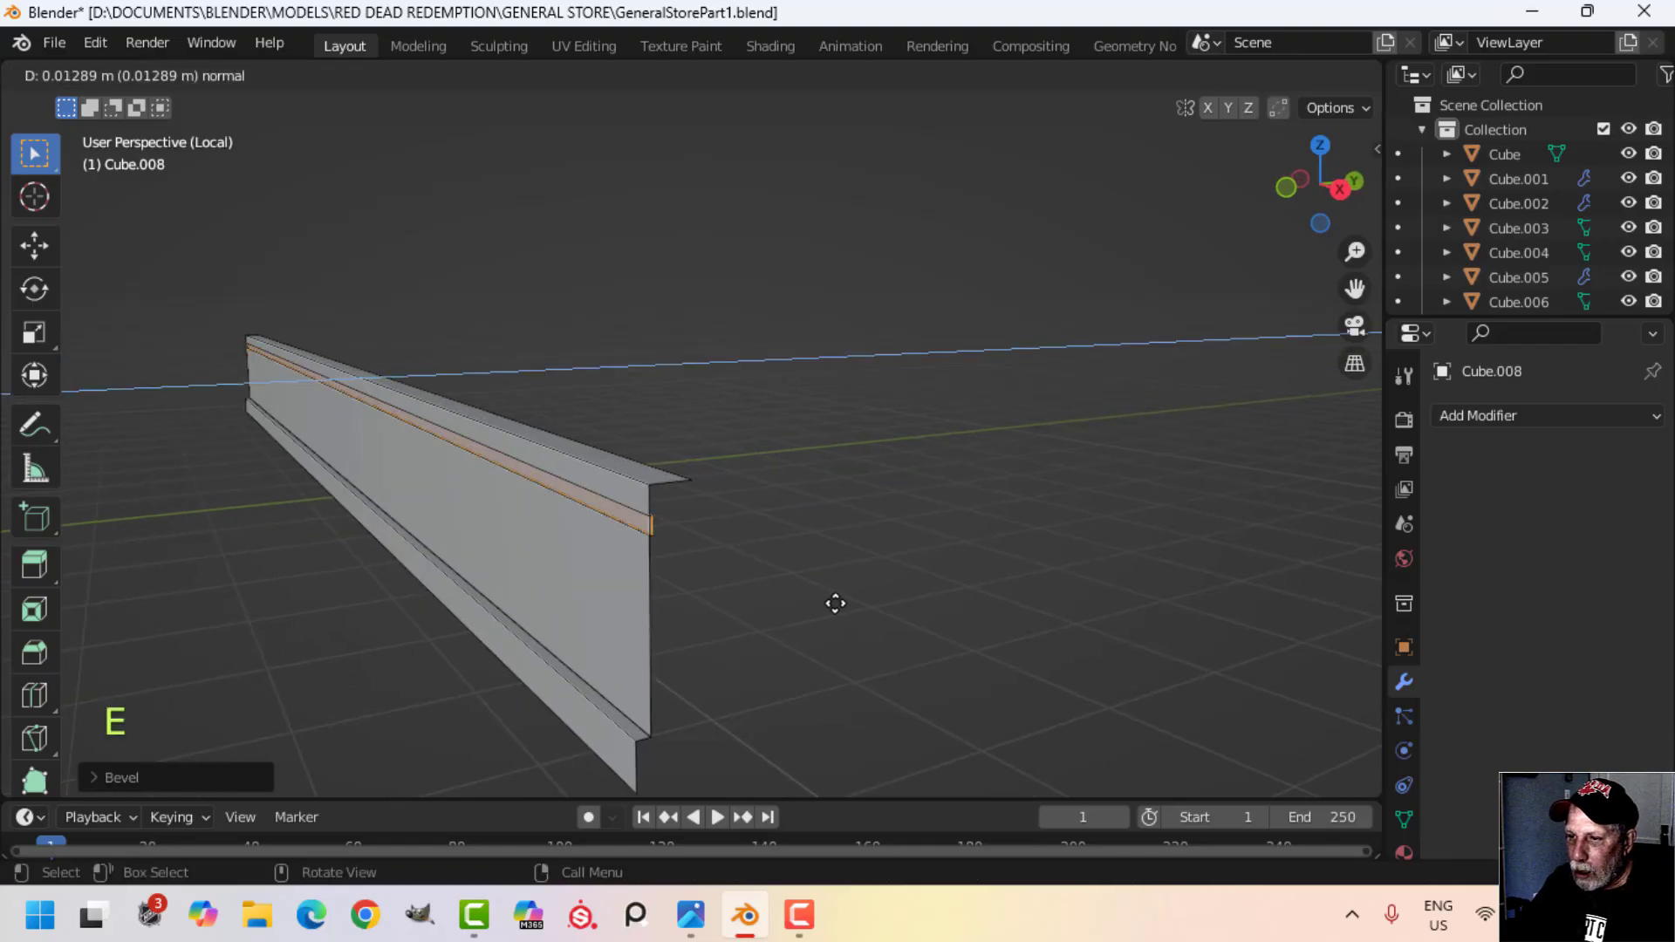
click(837, 601)
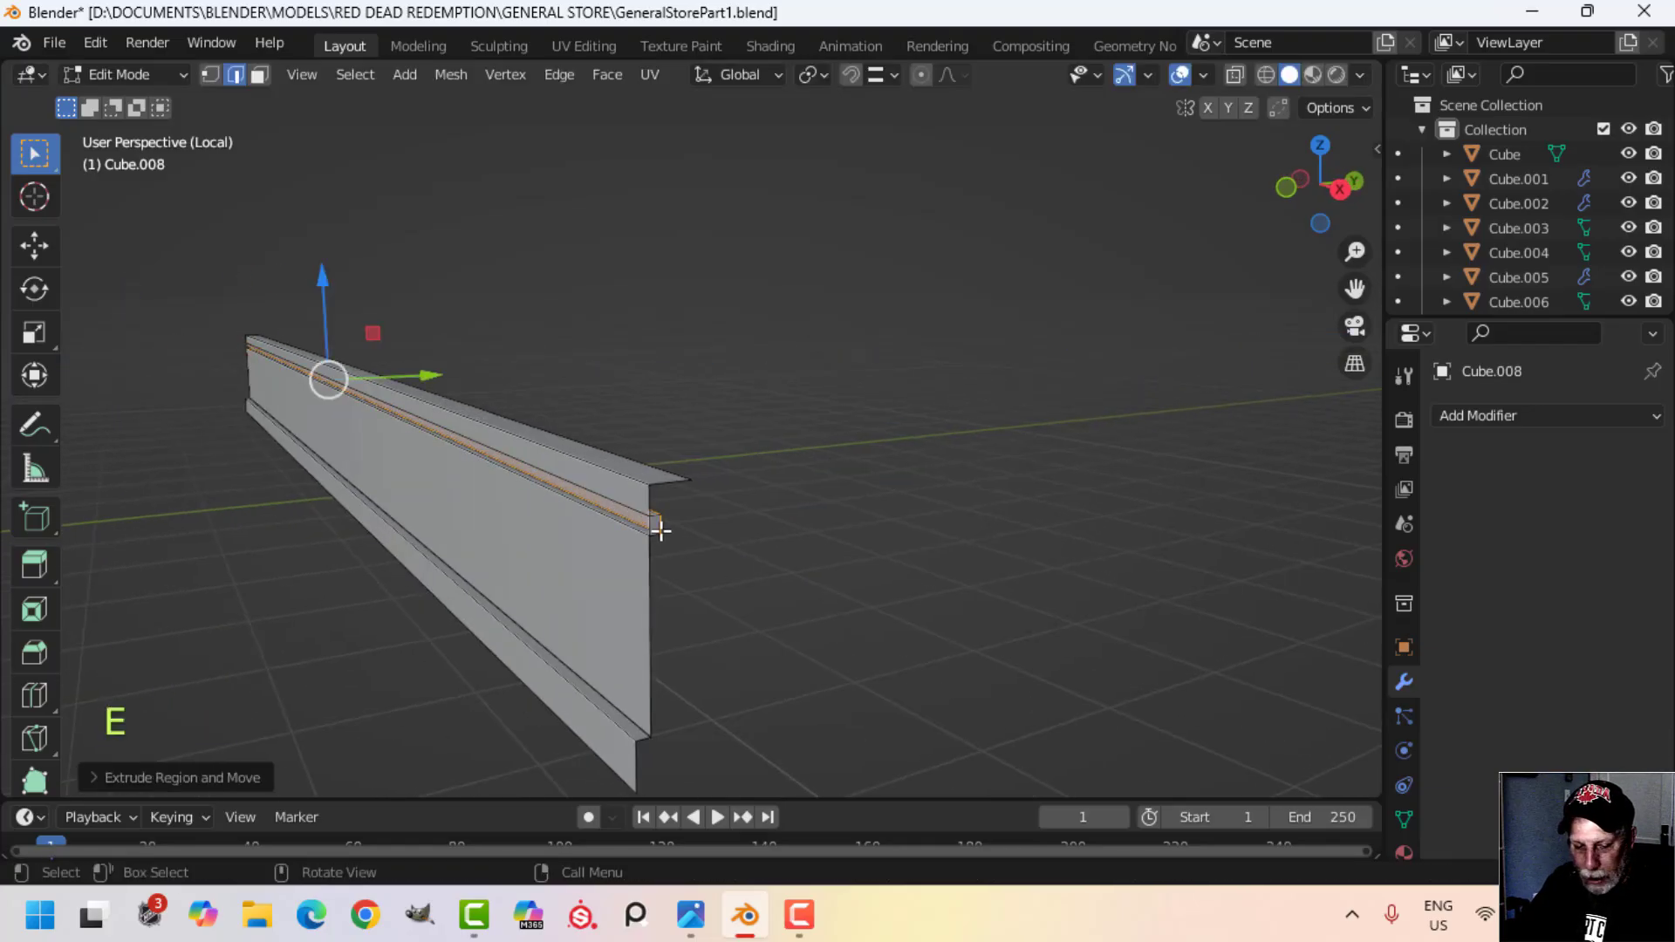
Step: Delete the end faces of the raised upper band on both ends of the baseboard
key(3)
key(x)
click(461, 614)
middle_drag(461, 614, 911, 530)
key(x)
click(934, 520)
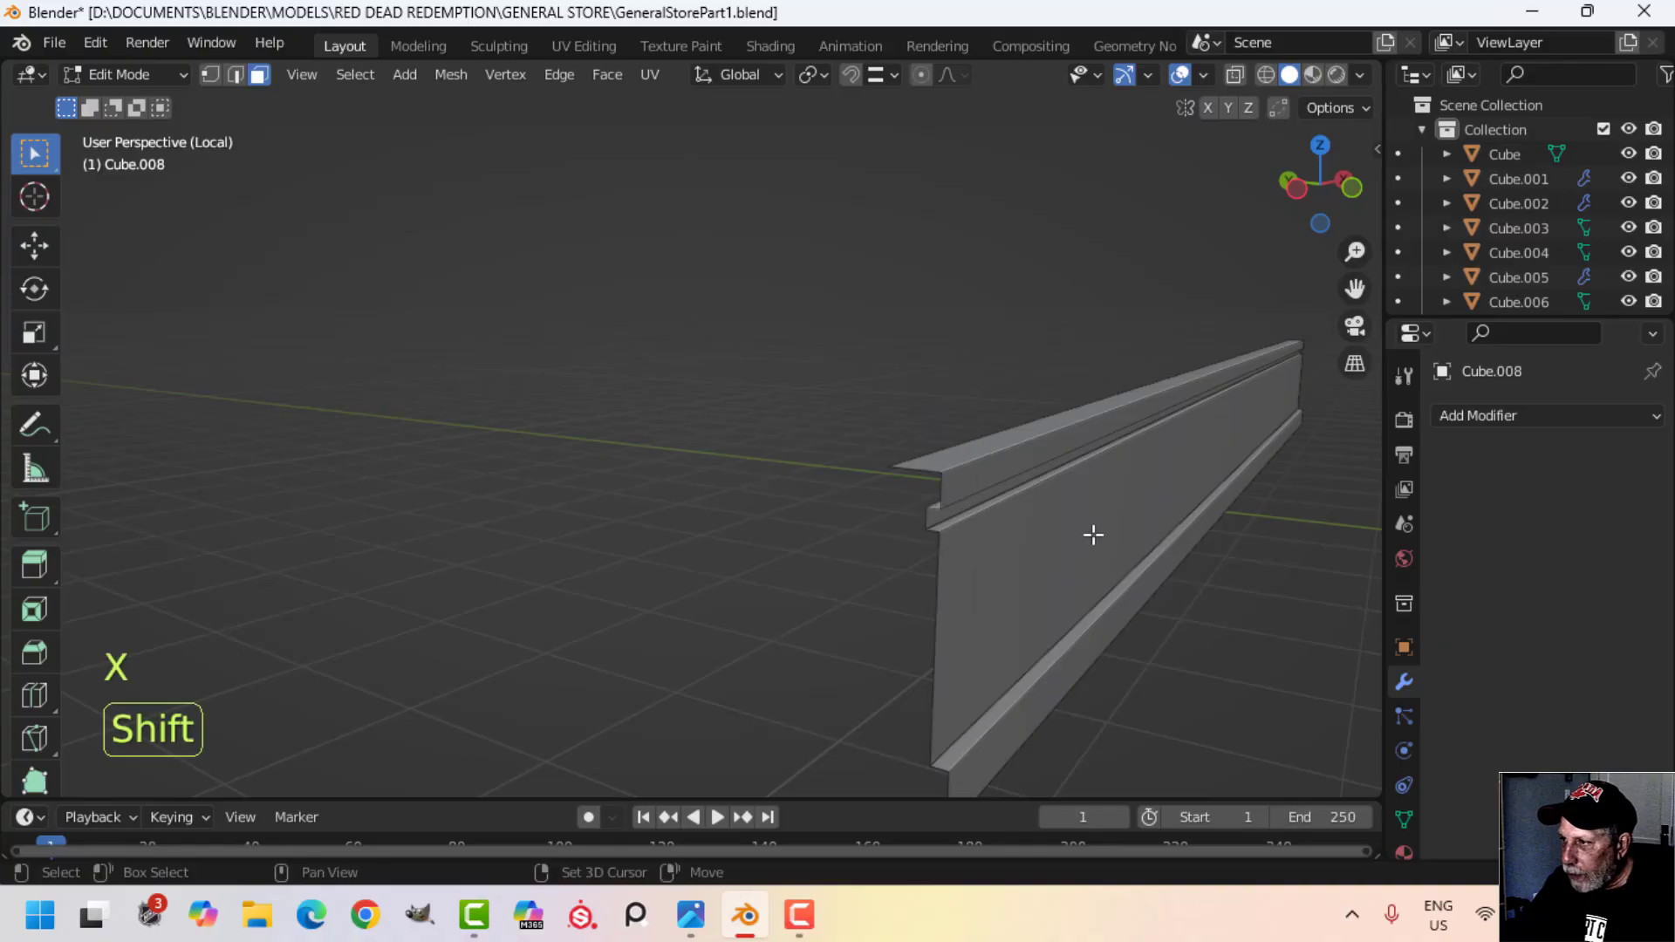
shift+middle_drag(1092, 535, 695, 543)
key(Tab)
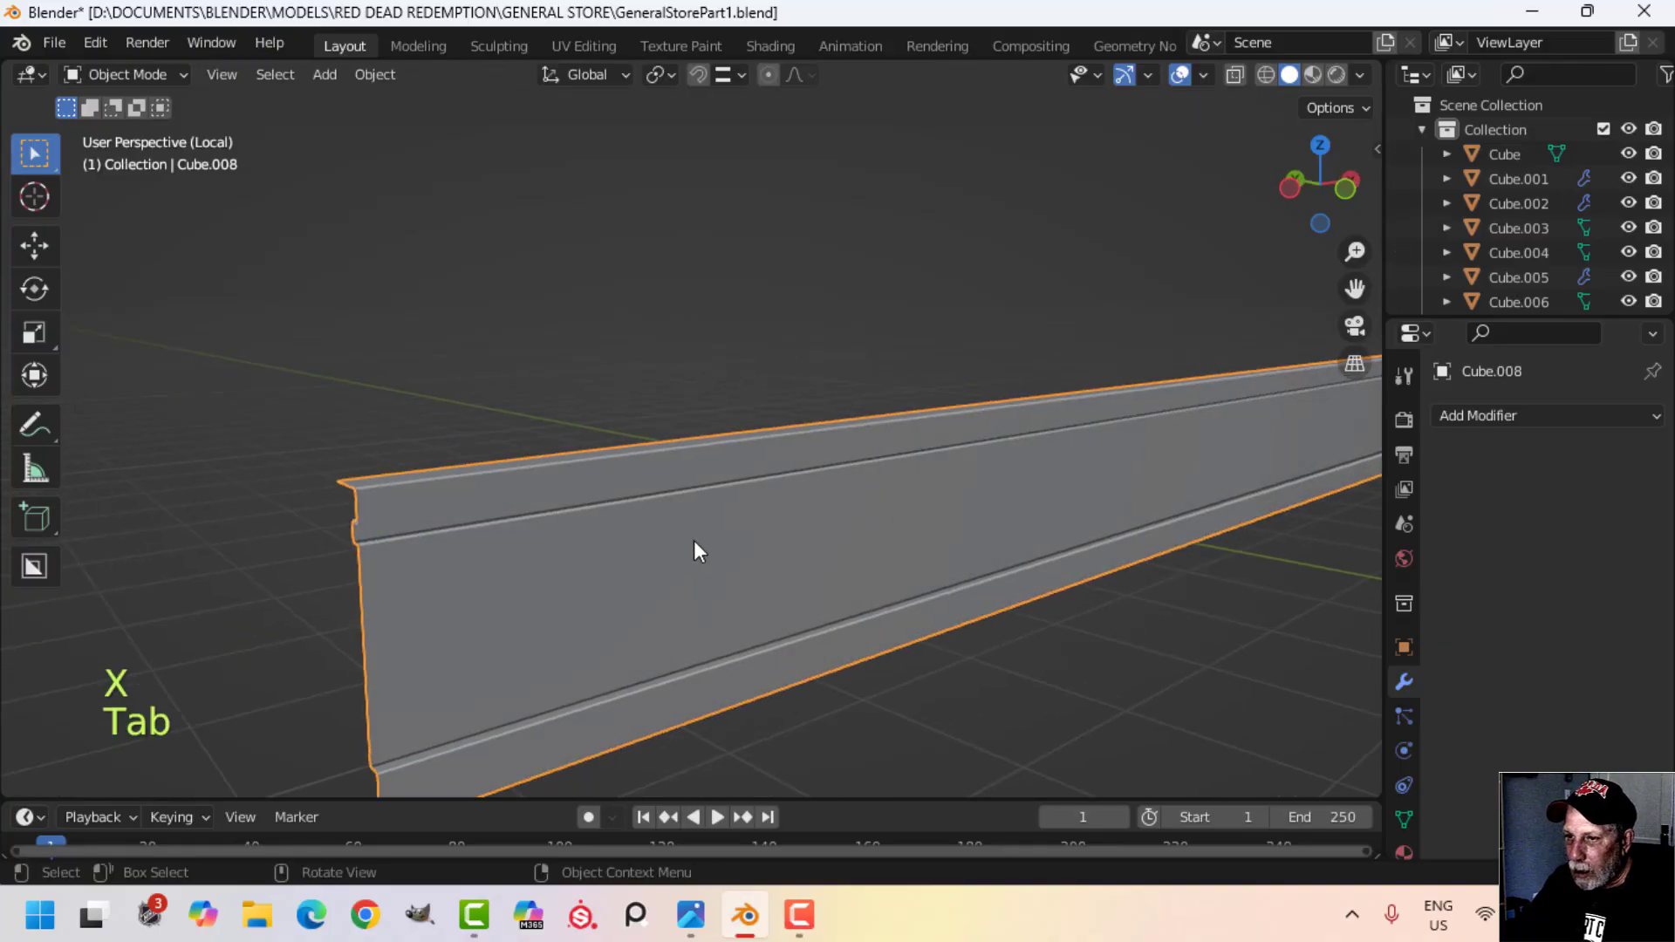
Step: Bevel the top front edge, the raised band's inner edges and the lower strip's edge by about 0.019 m with two segments
key(Tab)
middle_drag(502, 534, 726, 553)
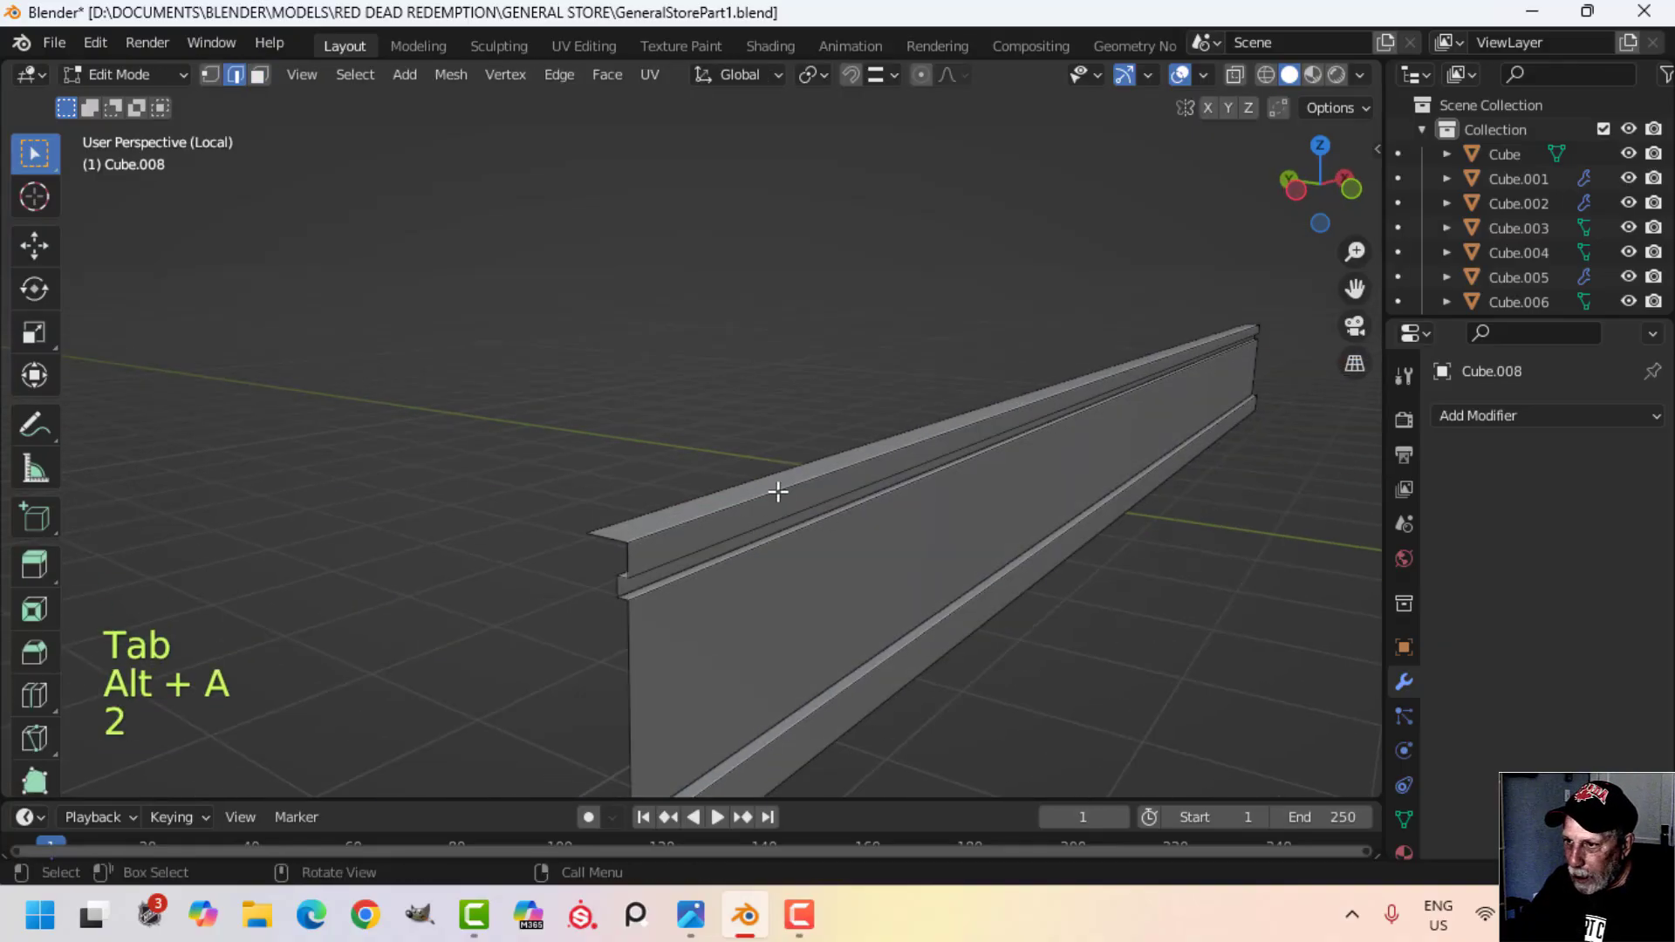
shift+click(762, 533)
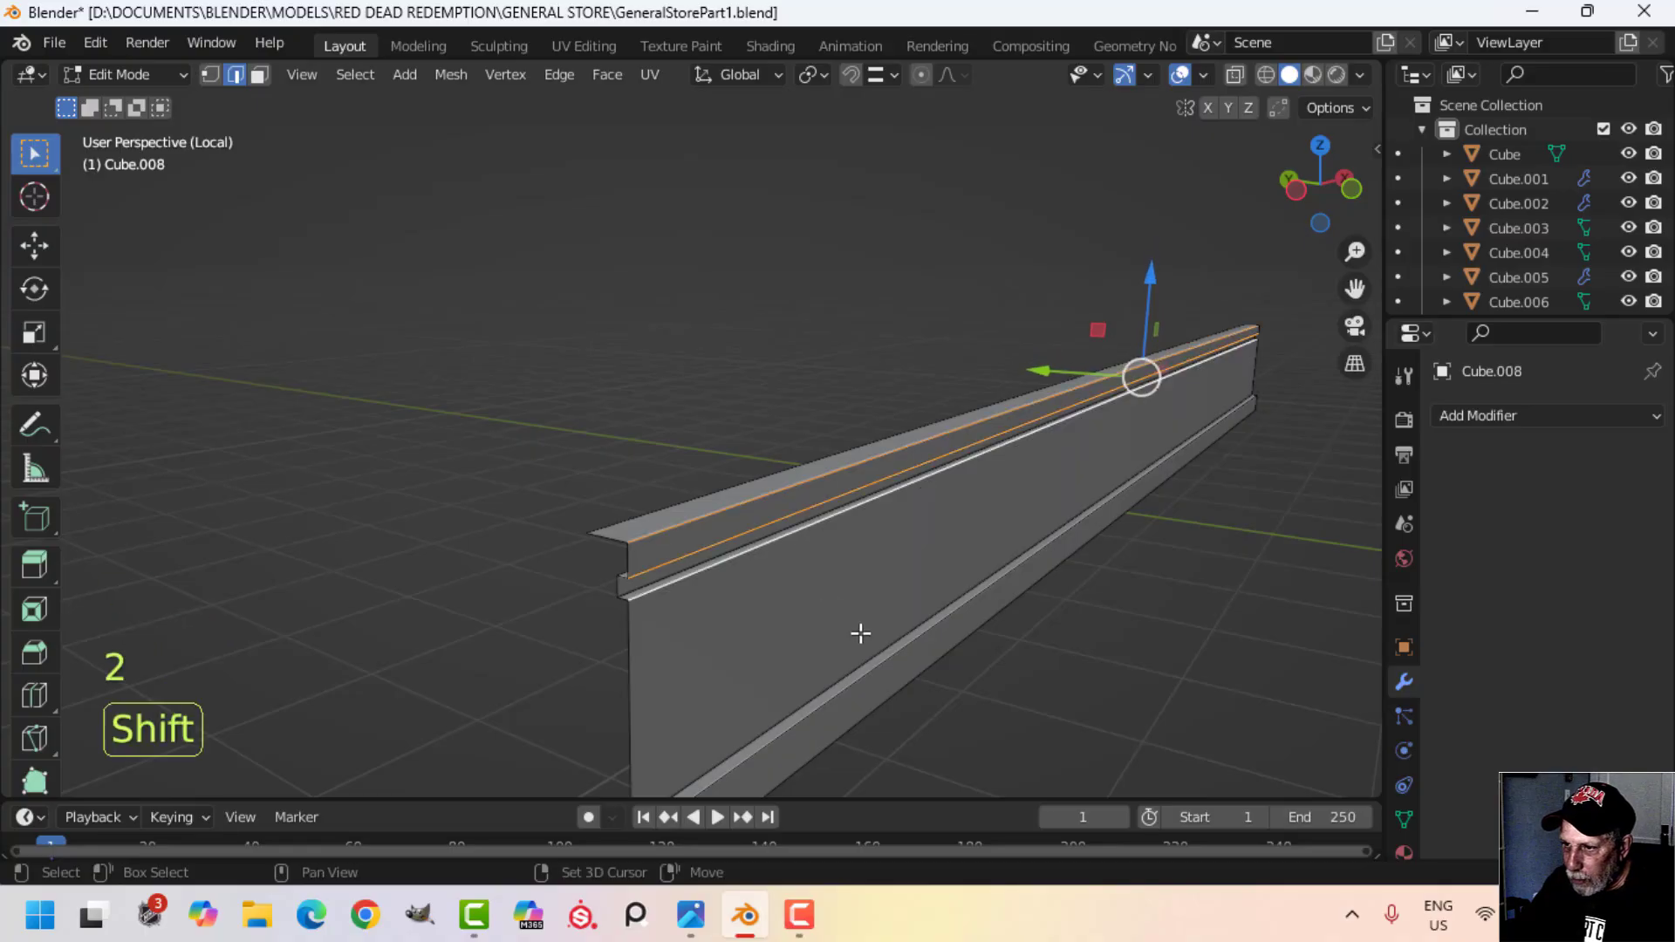
shift+click(818, 715)
key(ctrl+b)
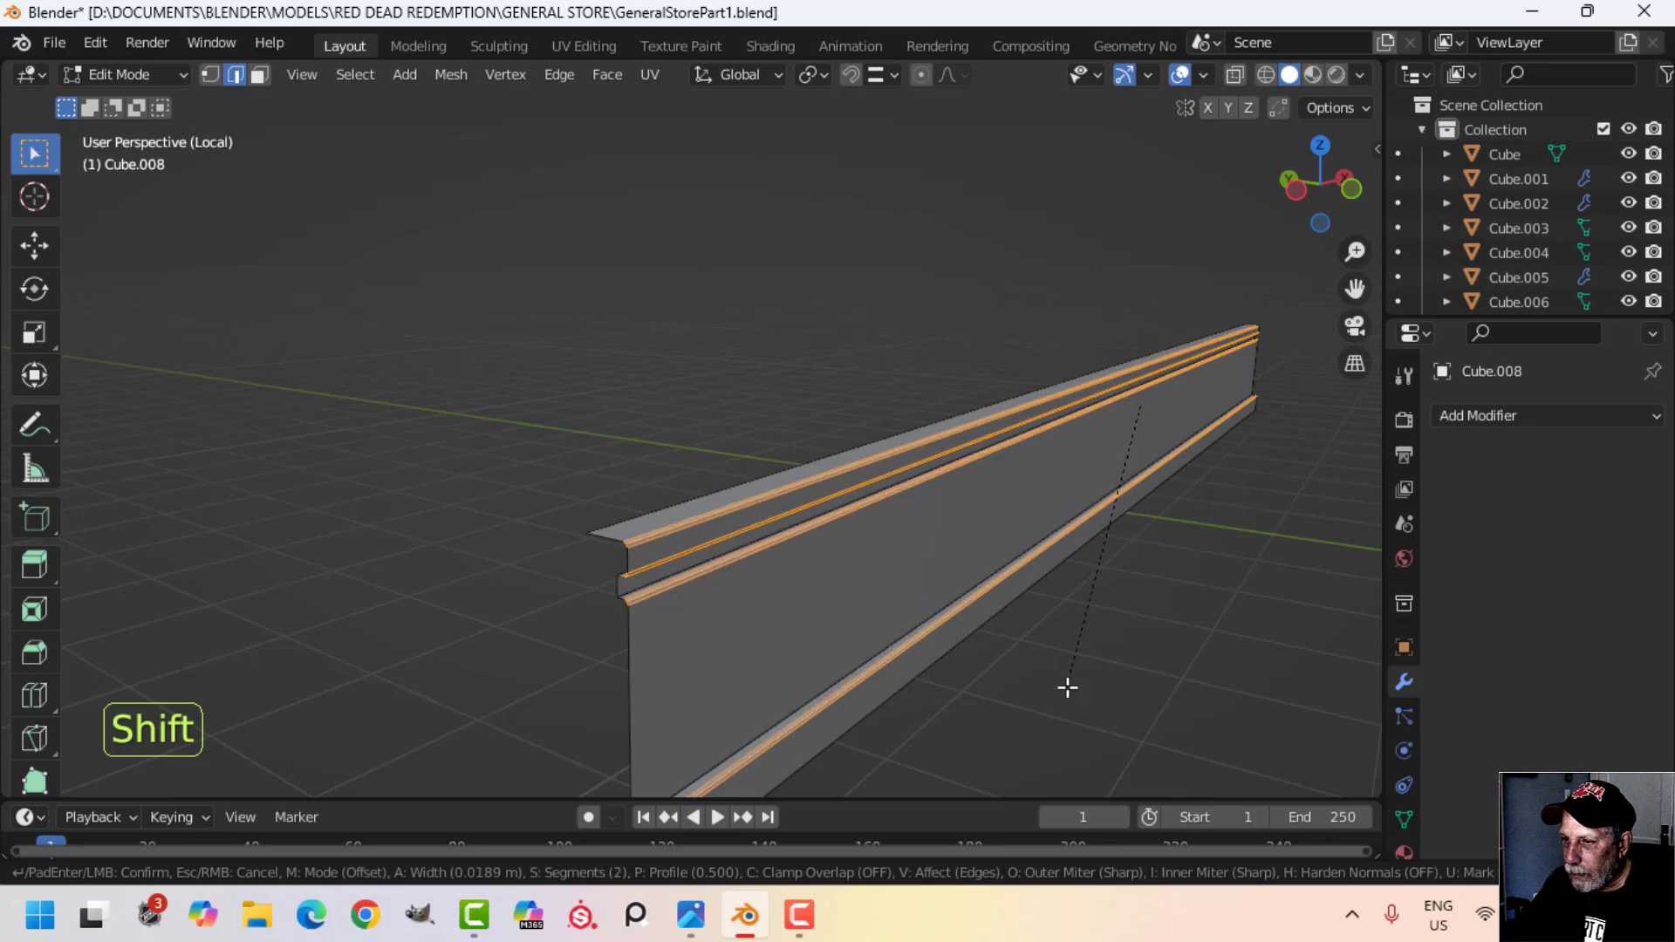
click(1063, 688)
key(alt+a)
Step: Bevel the outer edges of the raised band and the lower strip's lengthwise edge slightly with two segments
click(877, 669)
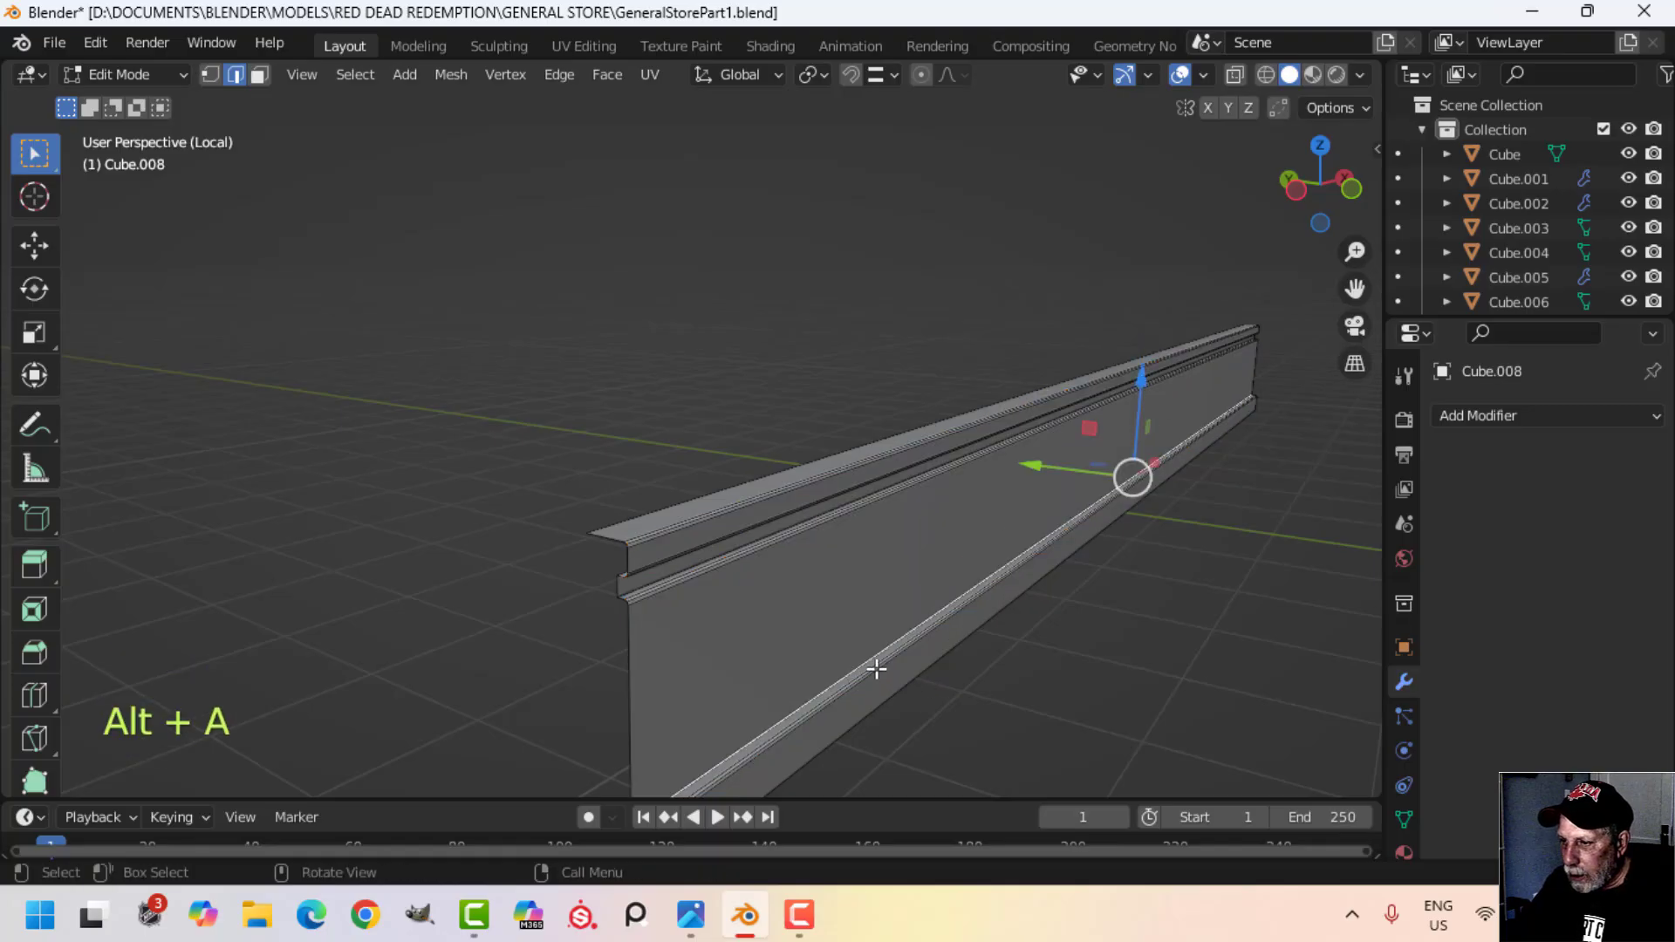
middle_drag(732, 612, 827, 585)
scroll(729, 561, up, 4)
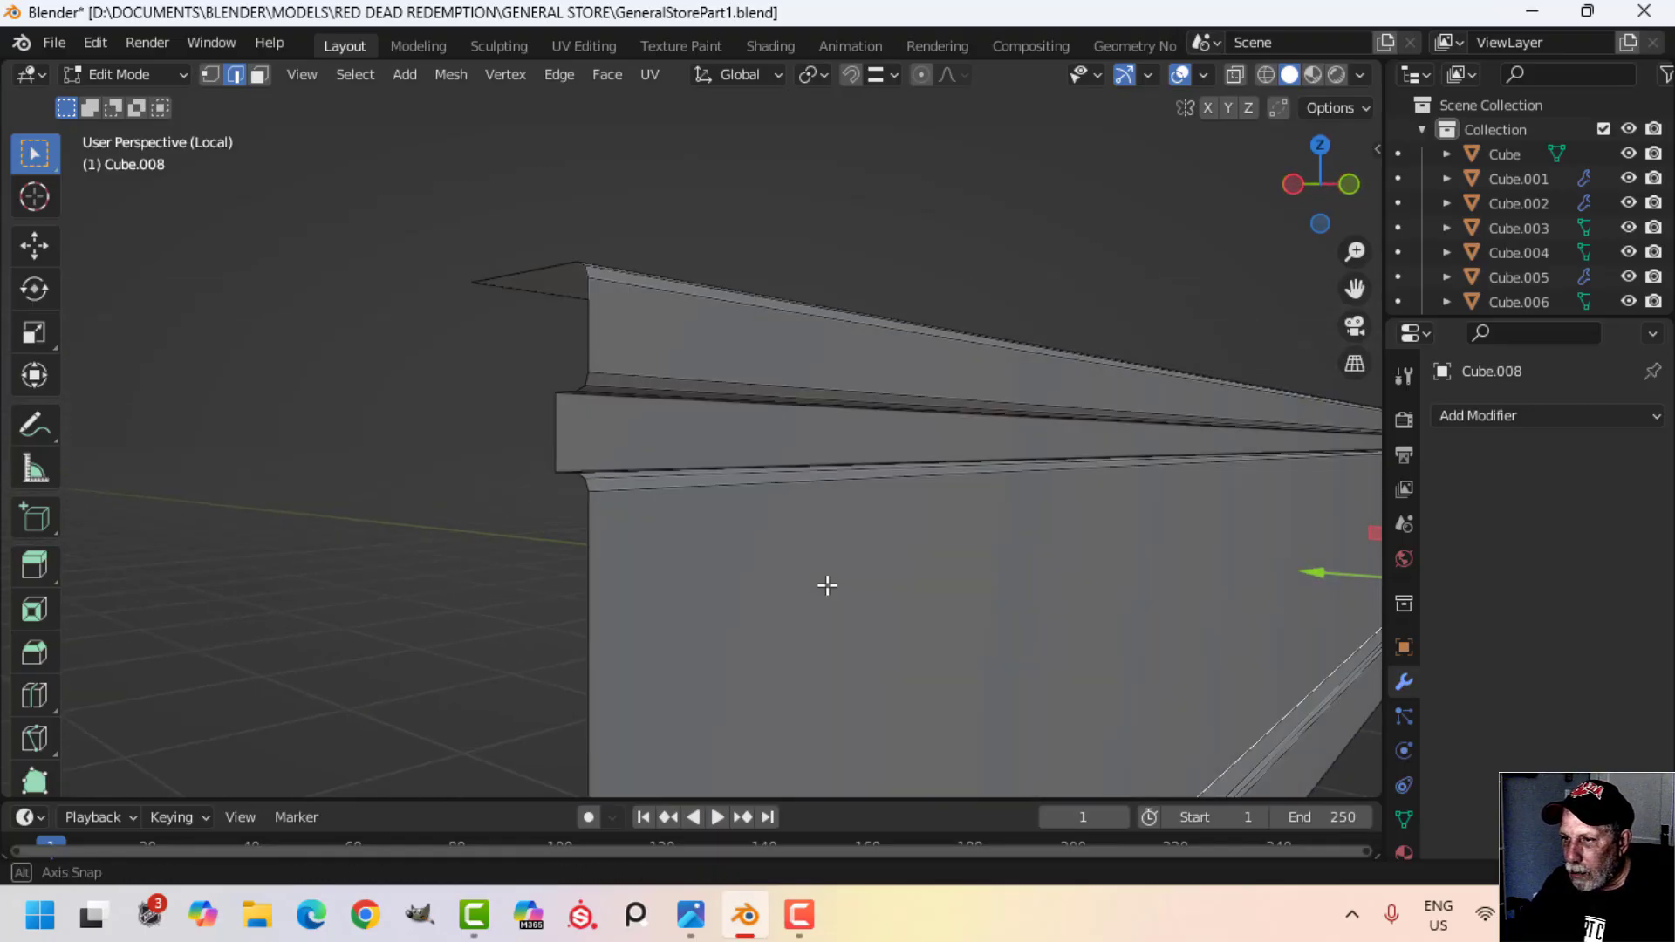
key(ctrl+z)
alt+shift+click(601, 406)
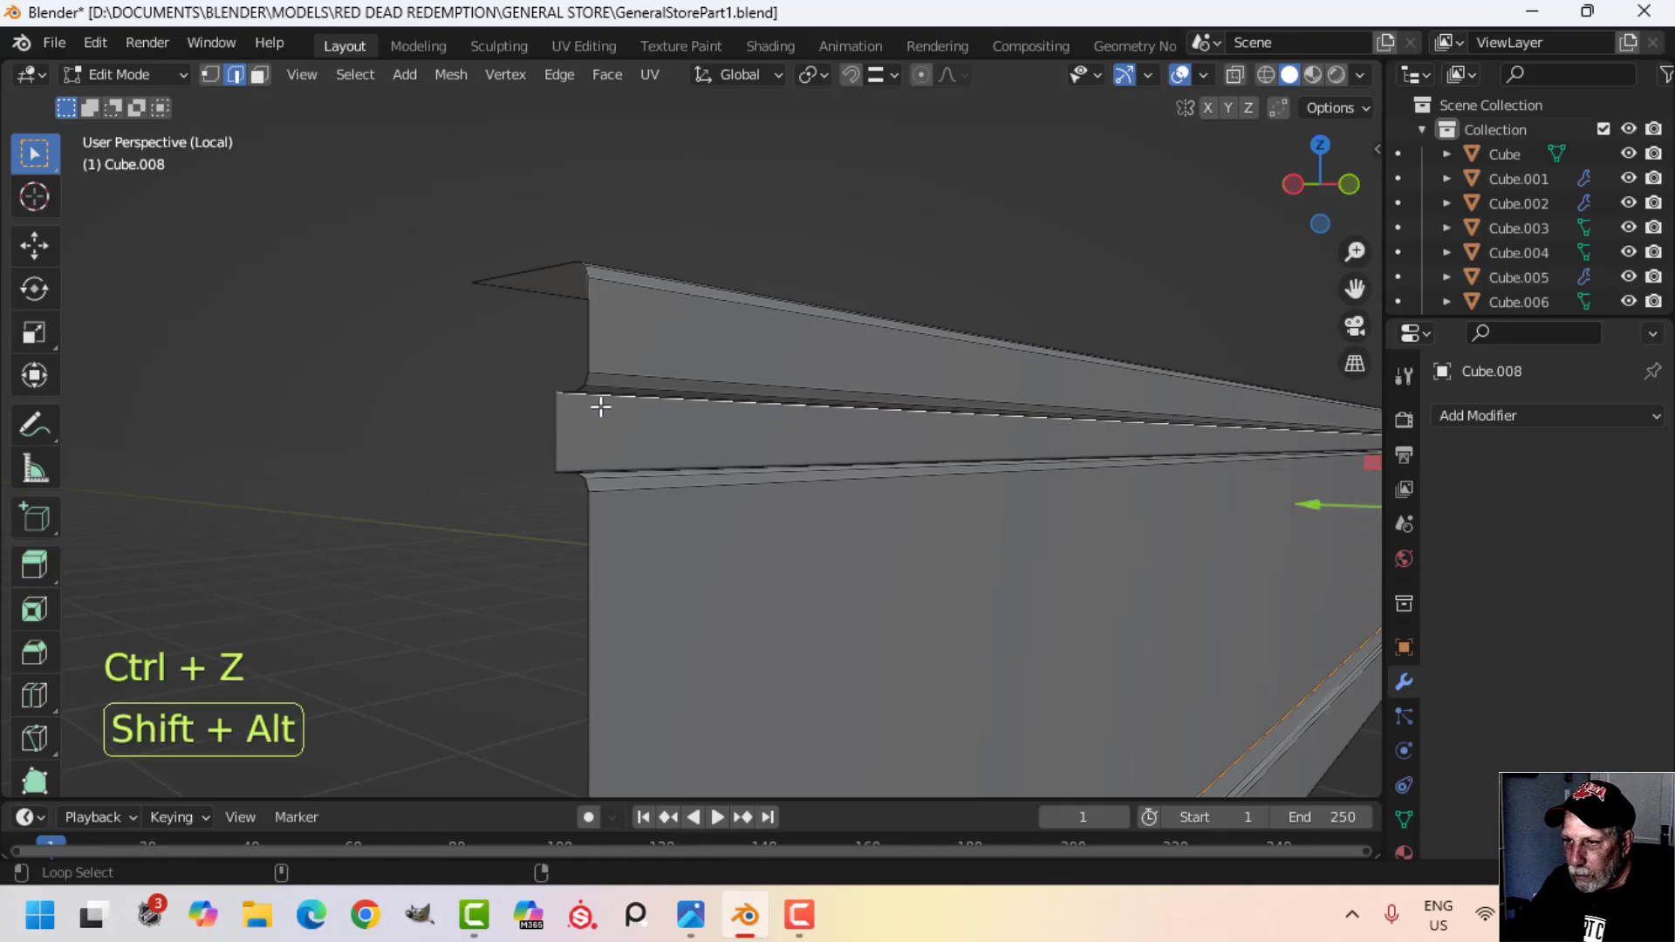
alt+shift+click(769, 464)
key(ctrl+b)
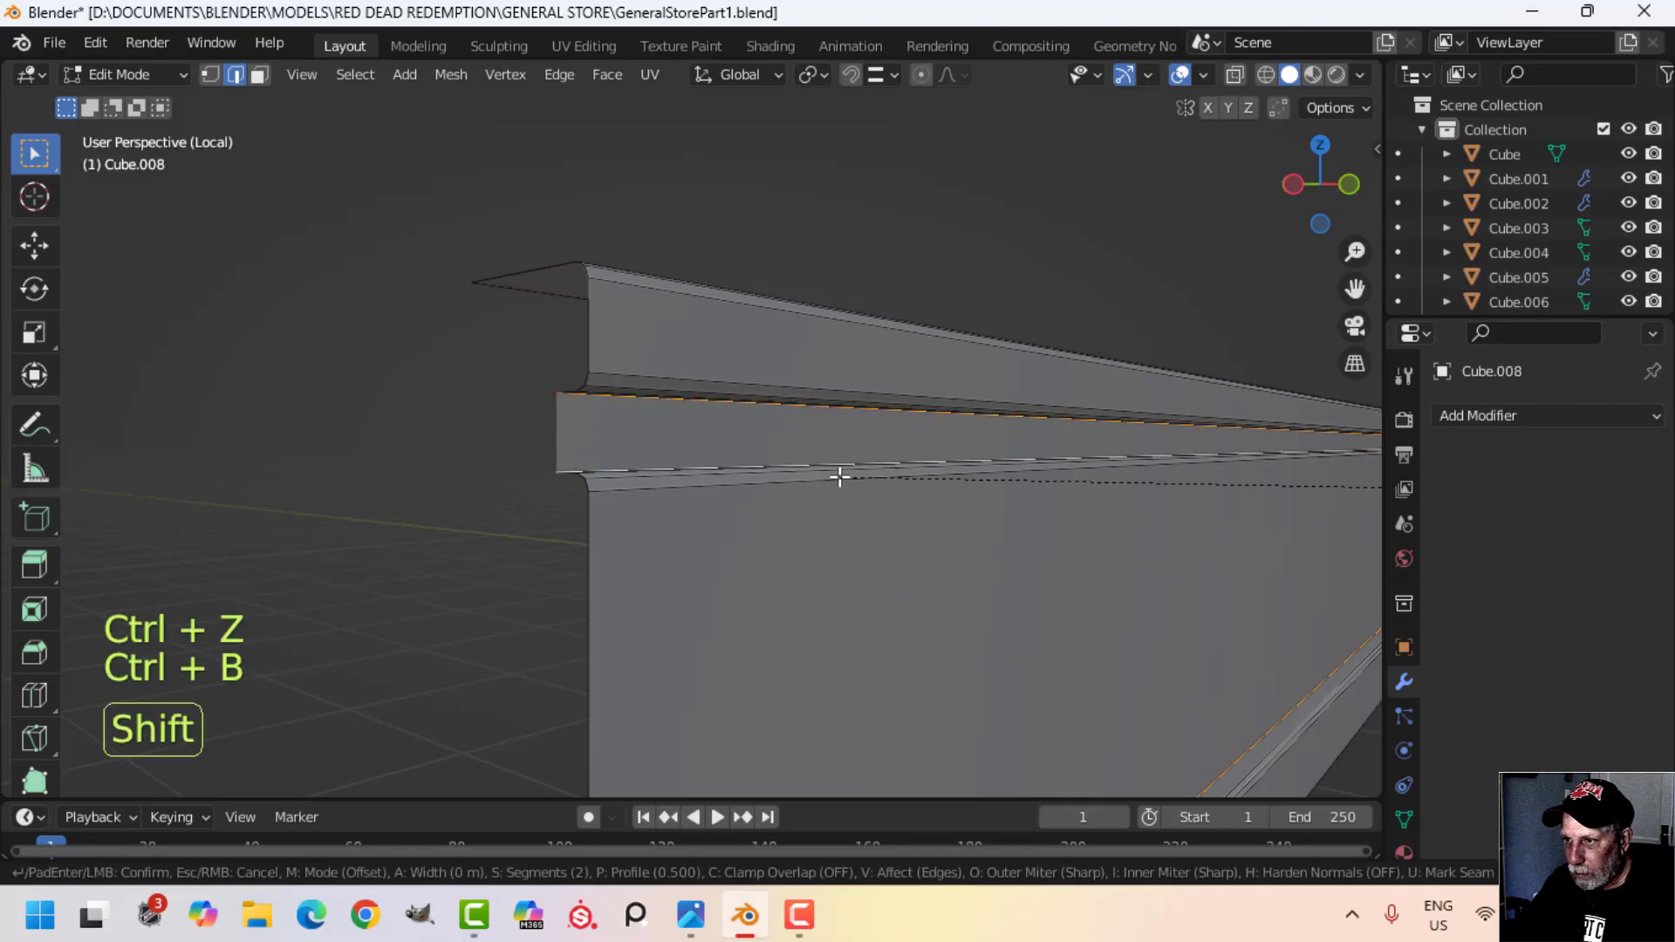
click(820, 478)
Step: Return to Object Mode, deselect the finished baseboard and exit local view to show the whole store interior
key(Tab)
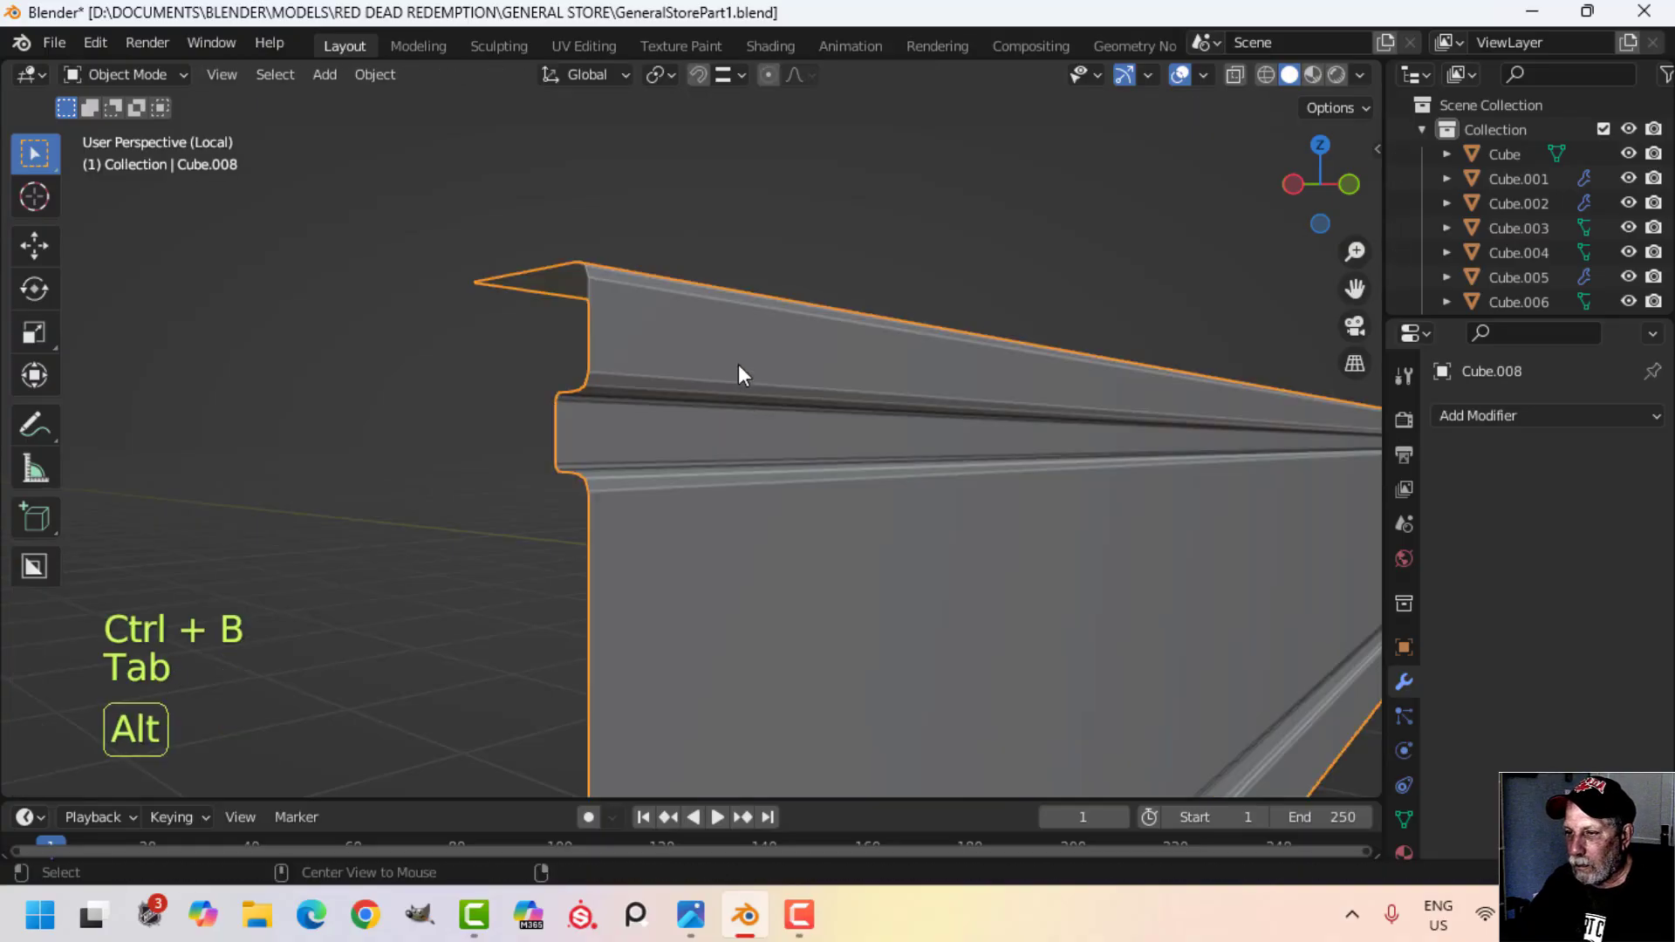
key(alt+a)
scroll(738, 364, down, 7)
shift+middle_drag(976, 469, 824, 489)
middle_drag(824, 489, 771, 508)
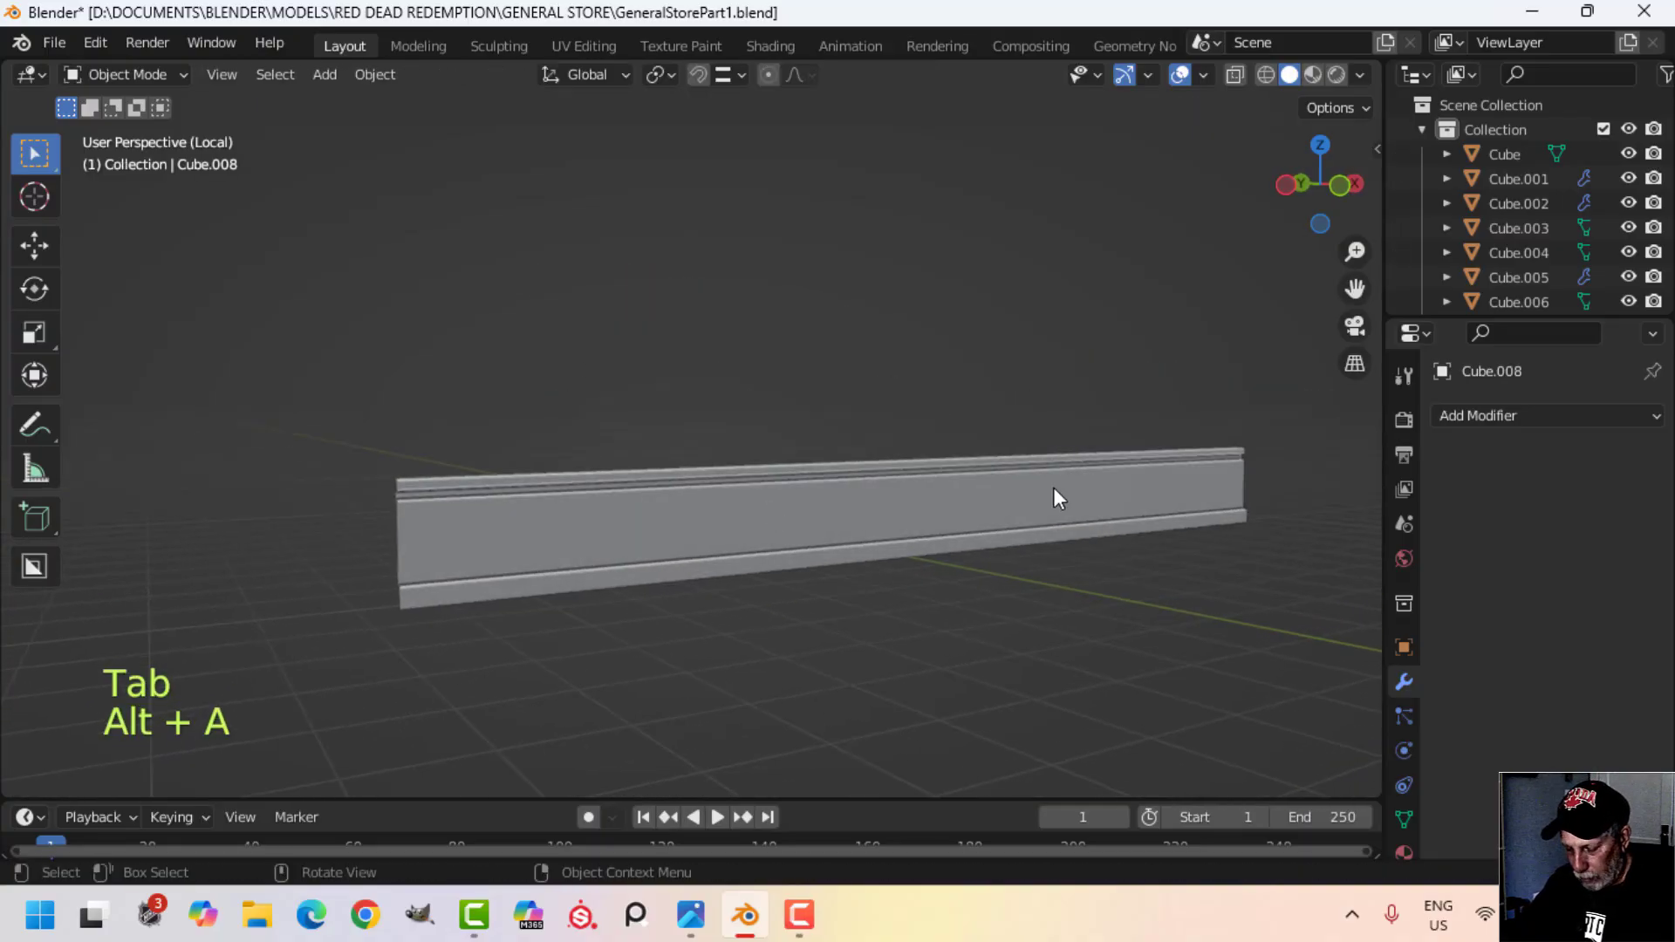
key(KP_Divide)
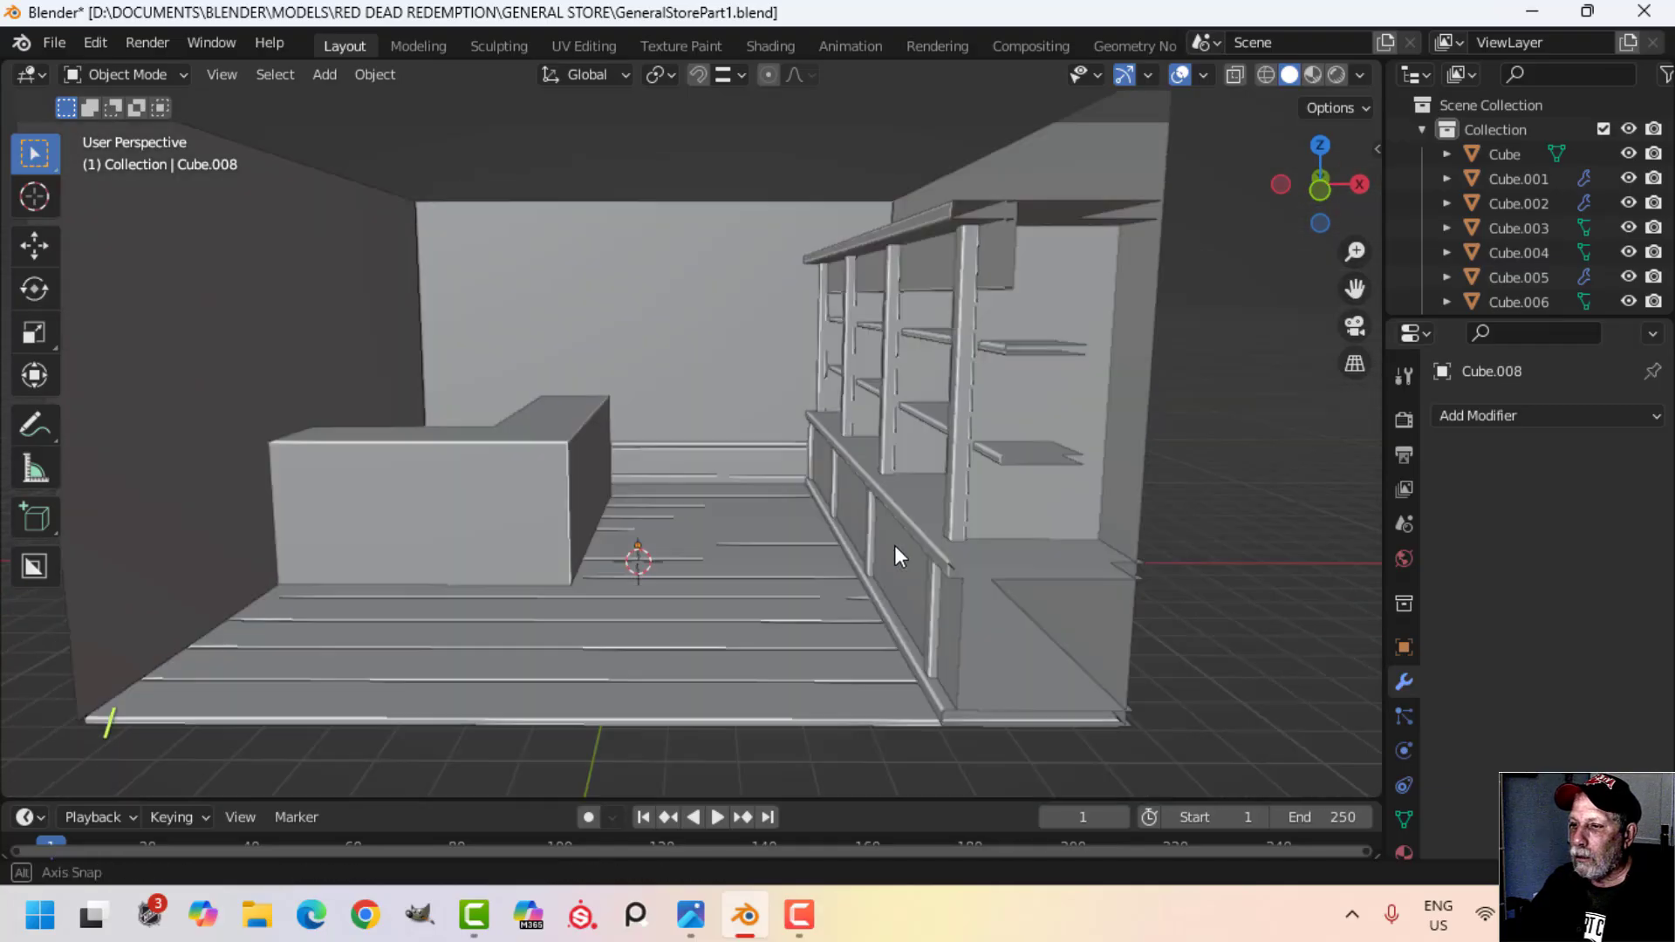
Step: Look over the store interior with the finished baseboard and save the file
middle_drag(893, 546, 780, 558)
scroll(840, 541, up, 6)
scroll(876, 534, down, 2)
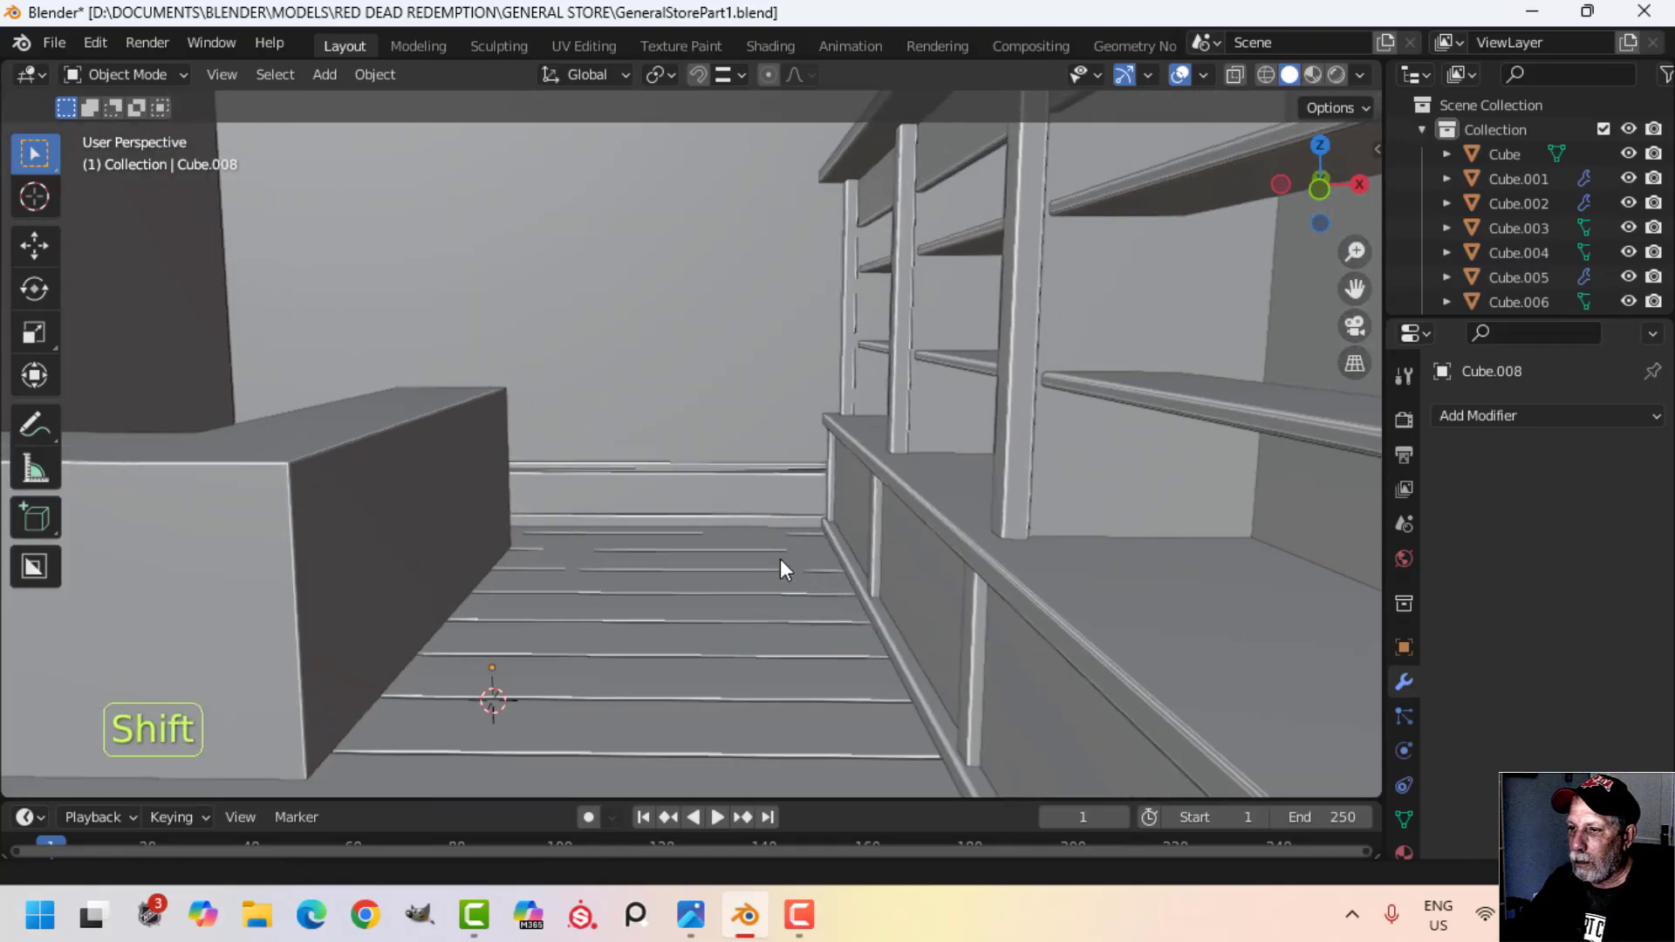
scroll(803, 552, down, 6)
scroll(829, 552, up, 3)
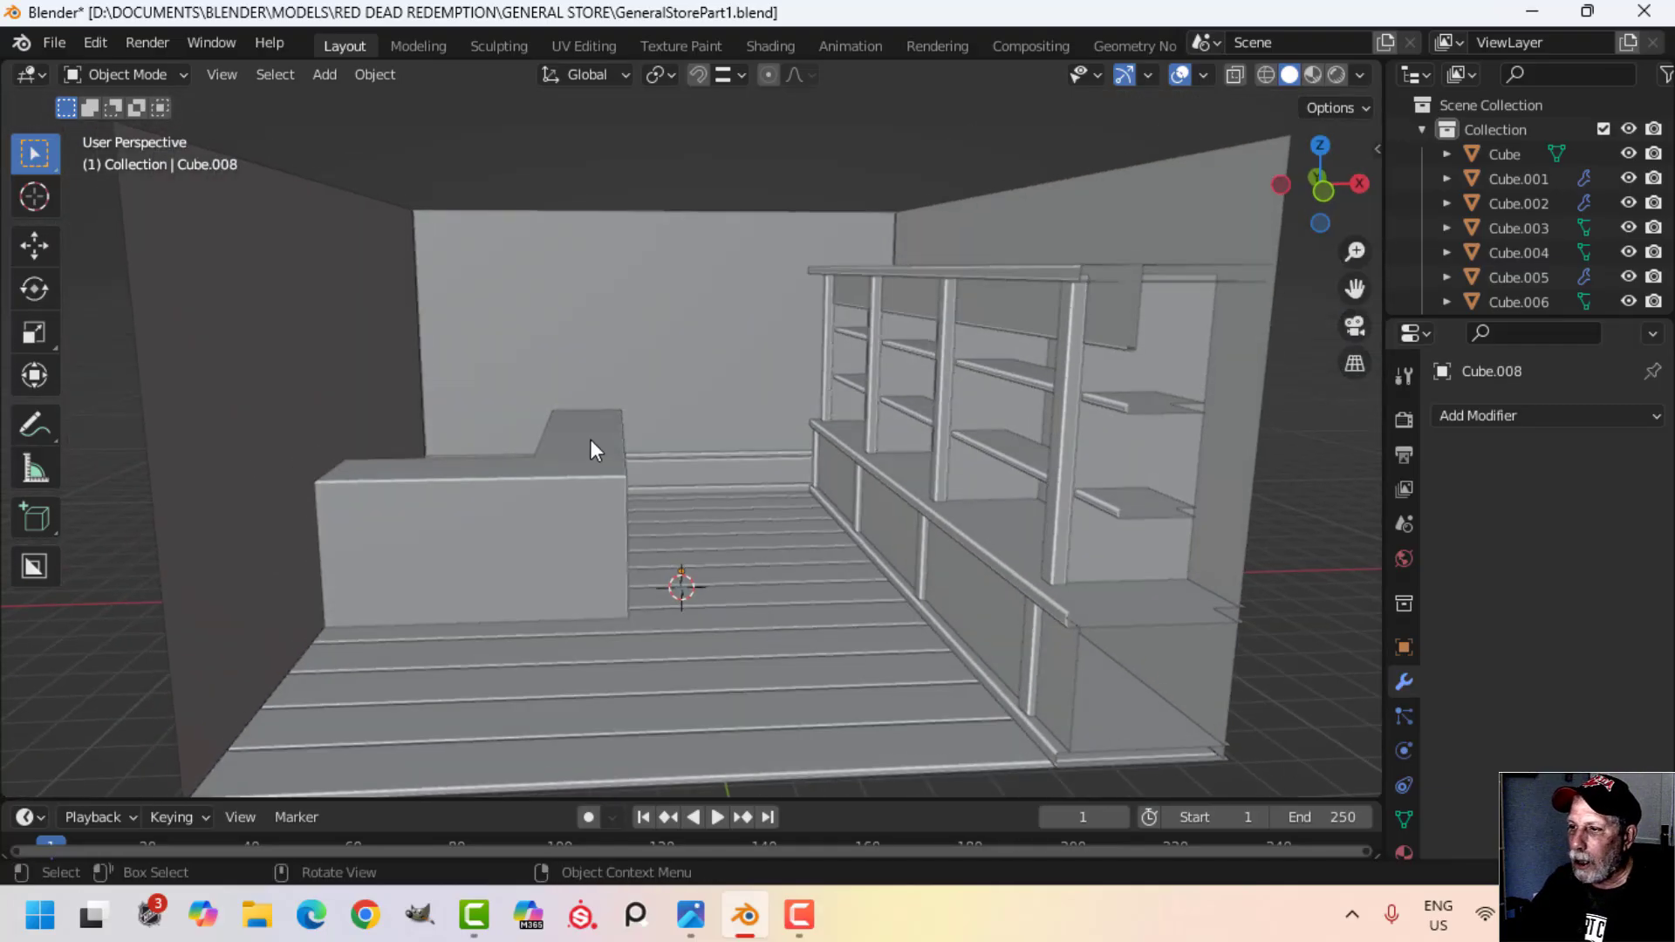
shift+middle_drag(604, 395, 726, 413)
scroll(584, 394, up, 3)
scroll(538, 422, down, 2)
key(ctrl+s)
scroll(663, 446, up, 4)
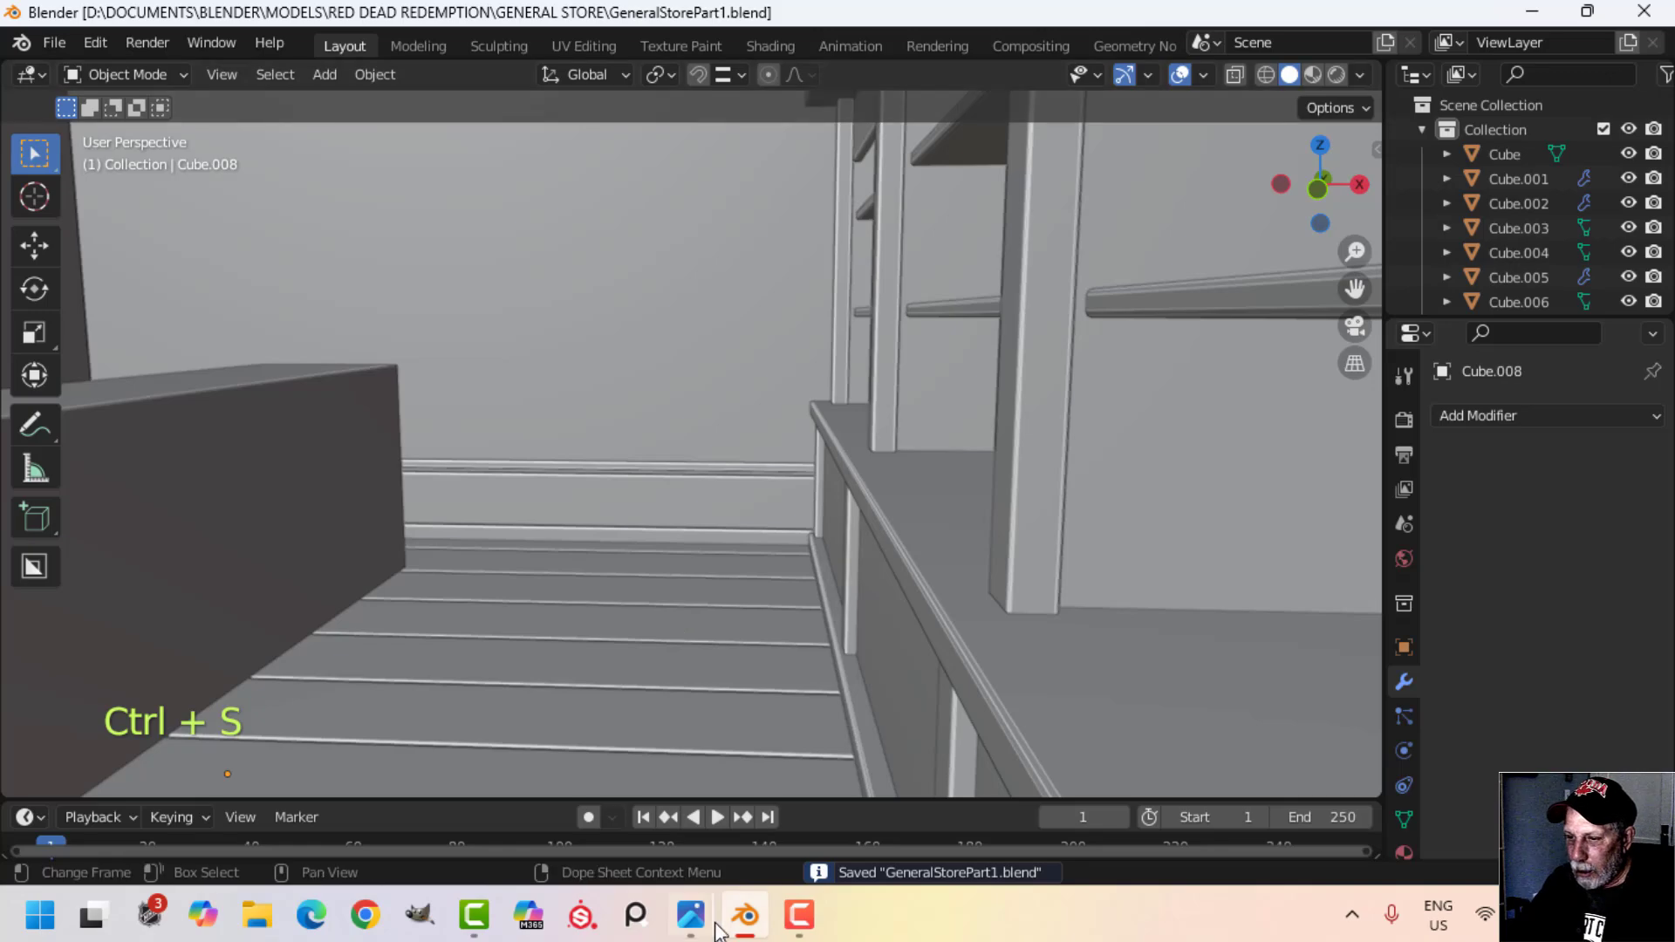
Step: Switch to the reference photo, examine the chair rail above the back wall's panelling, and return to Blender
mouse_move(711, 927)
click(634, 773)
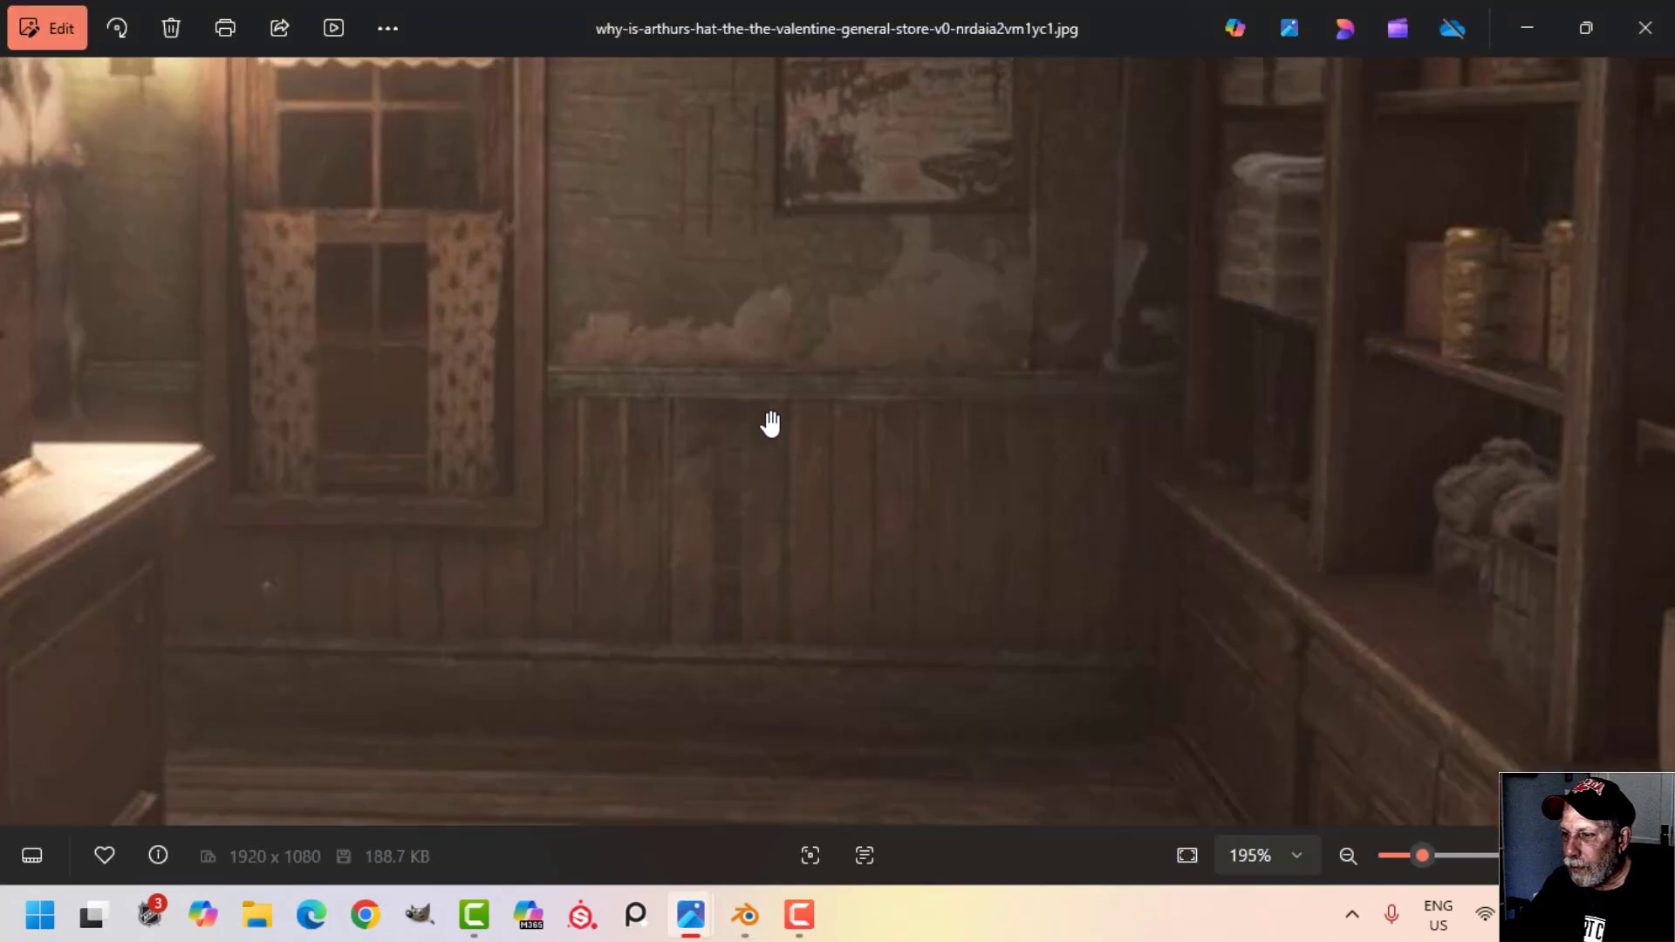
scroll(771, 424, up, 3)
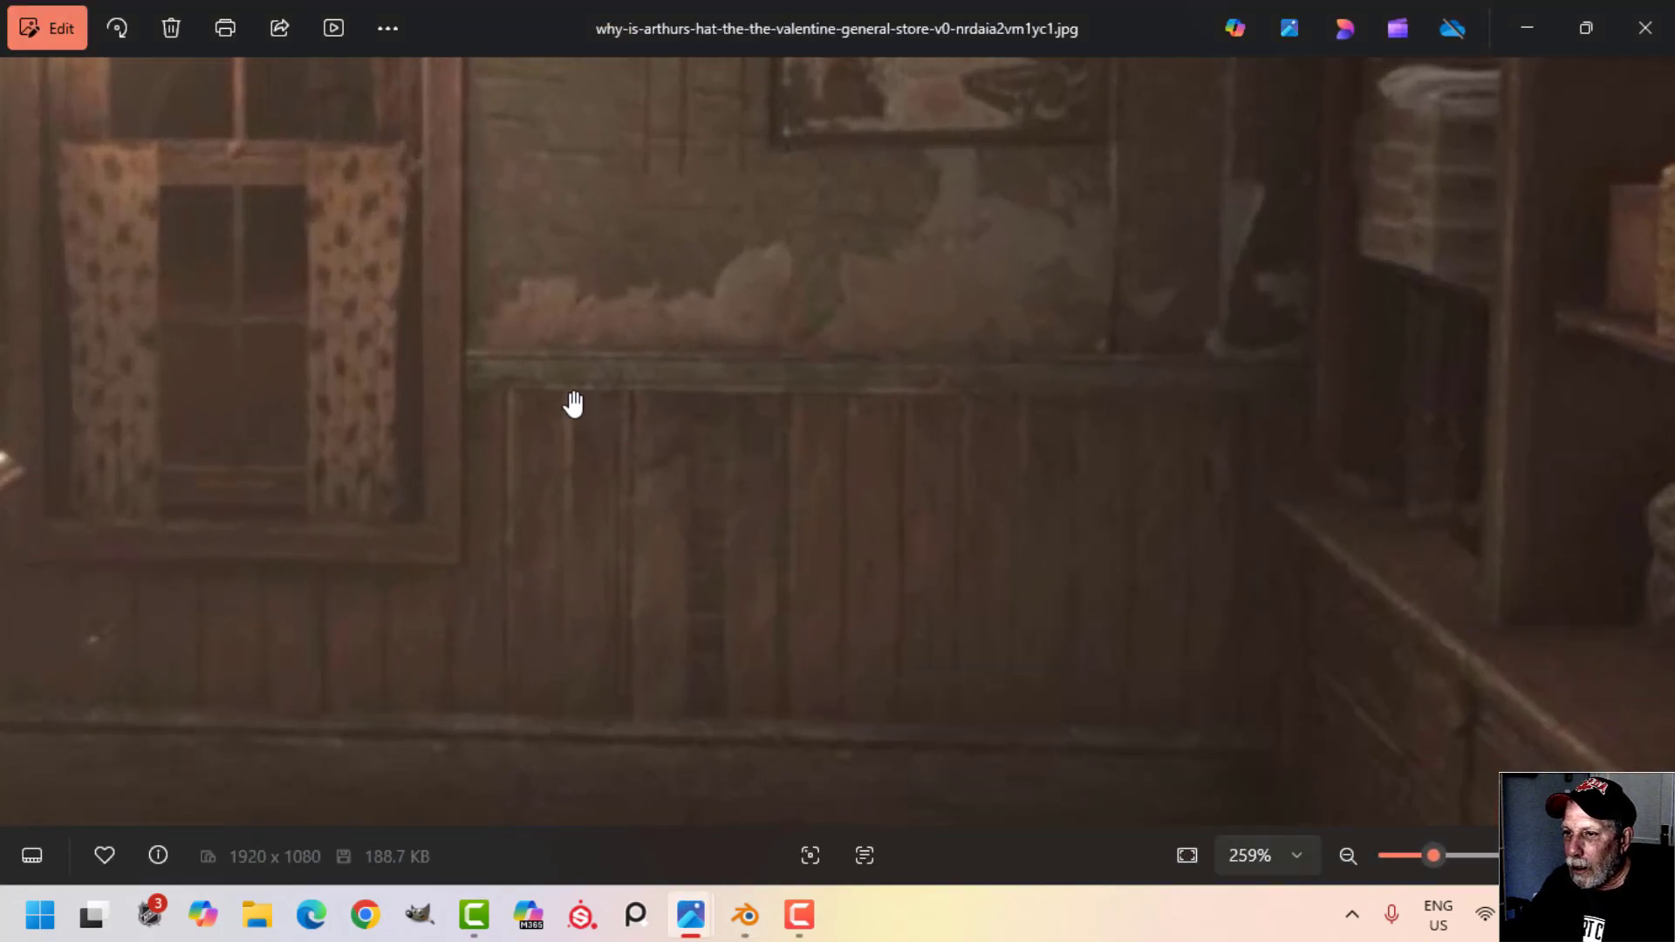
scroll(573, 404, down, 3)
click(746, 915)
Step: Duplicate the baseboard's top lengthwise edge in Edit Mode and raise the copy straight up the back wall for a chair rail
shift+middle_drag(752, 736, 757, 607)
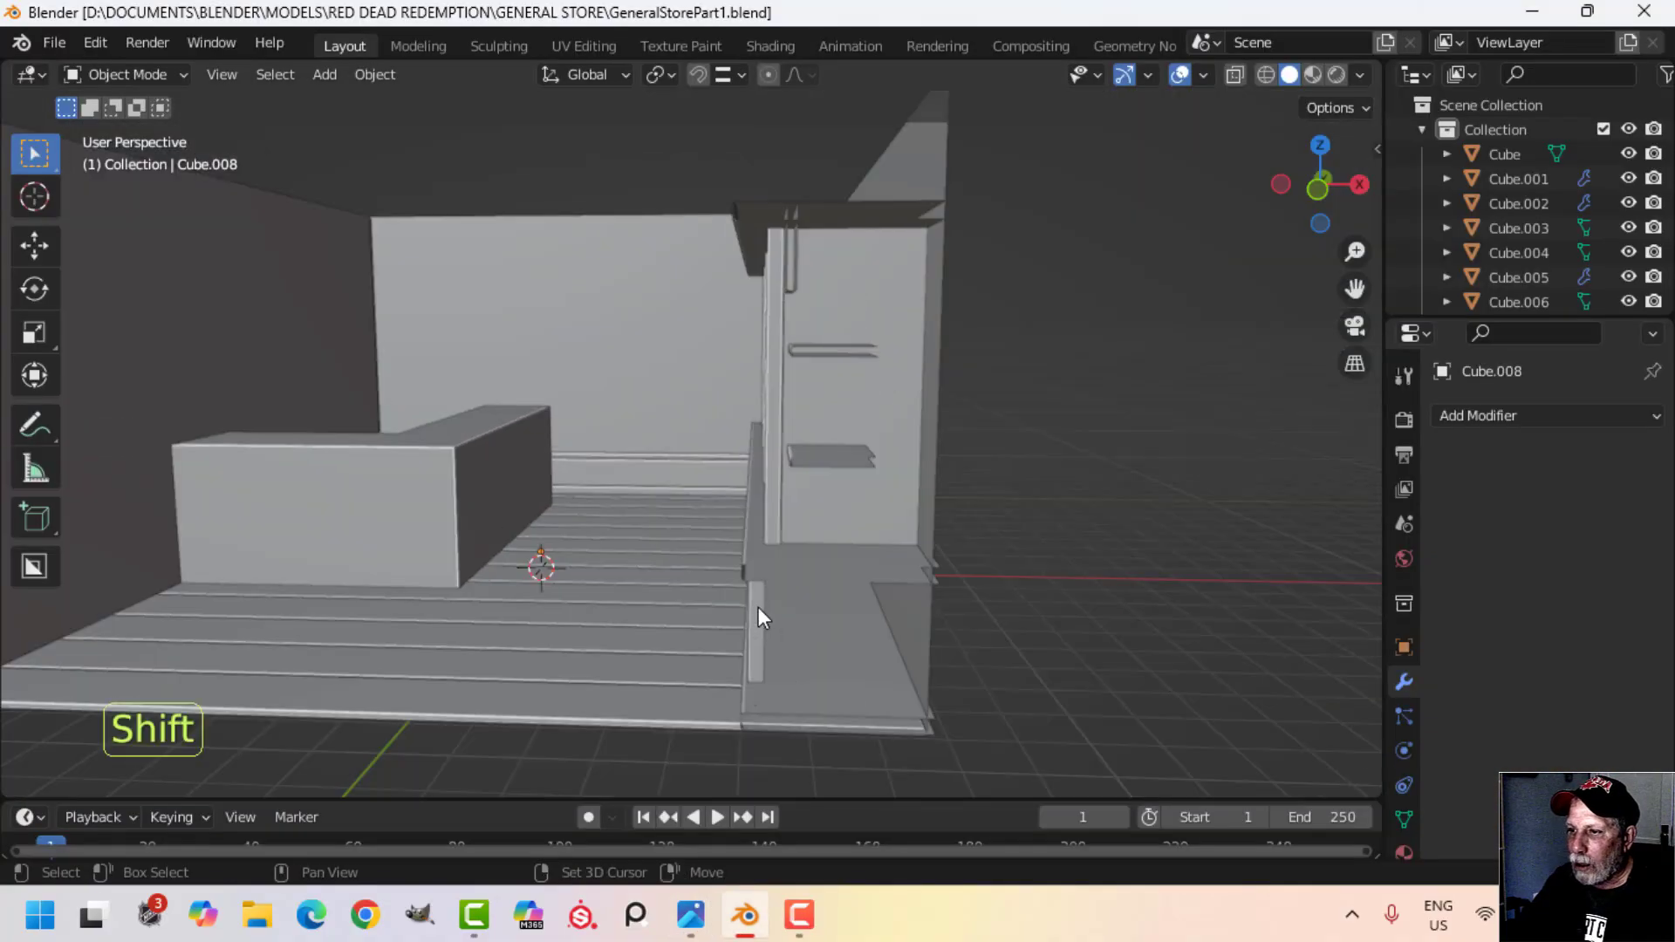
scroll(750, 590, up, 4)
key(Tab)
middle_drag(732, 520, 747, 568)
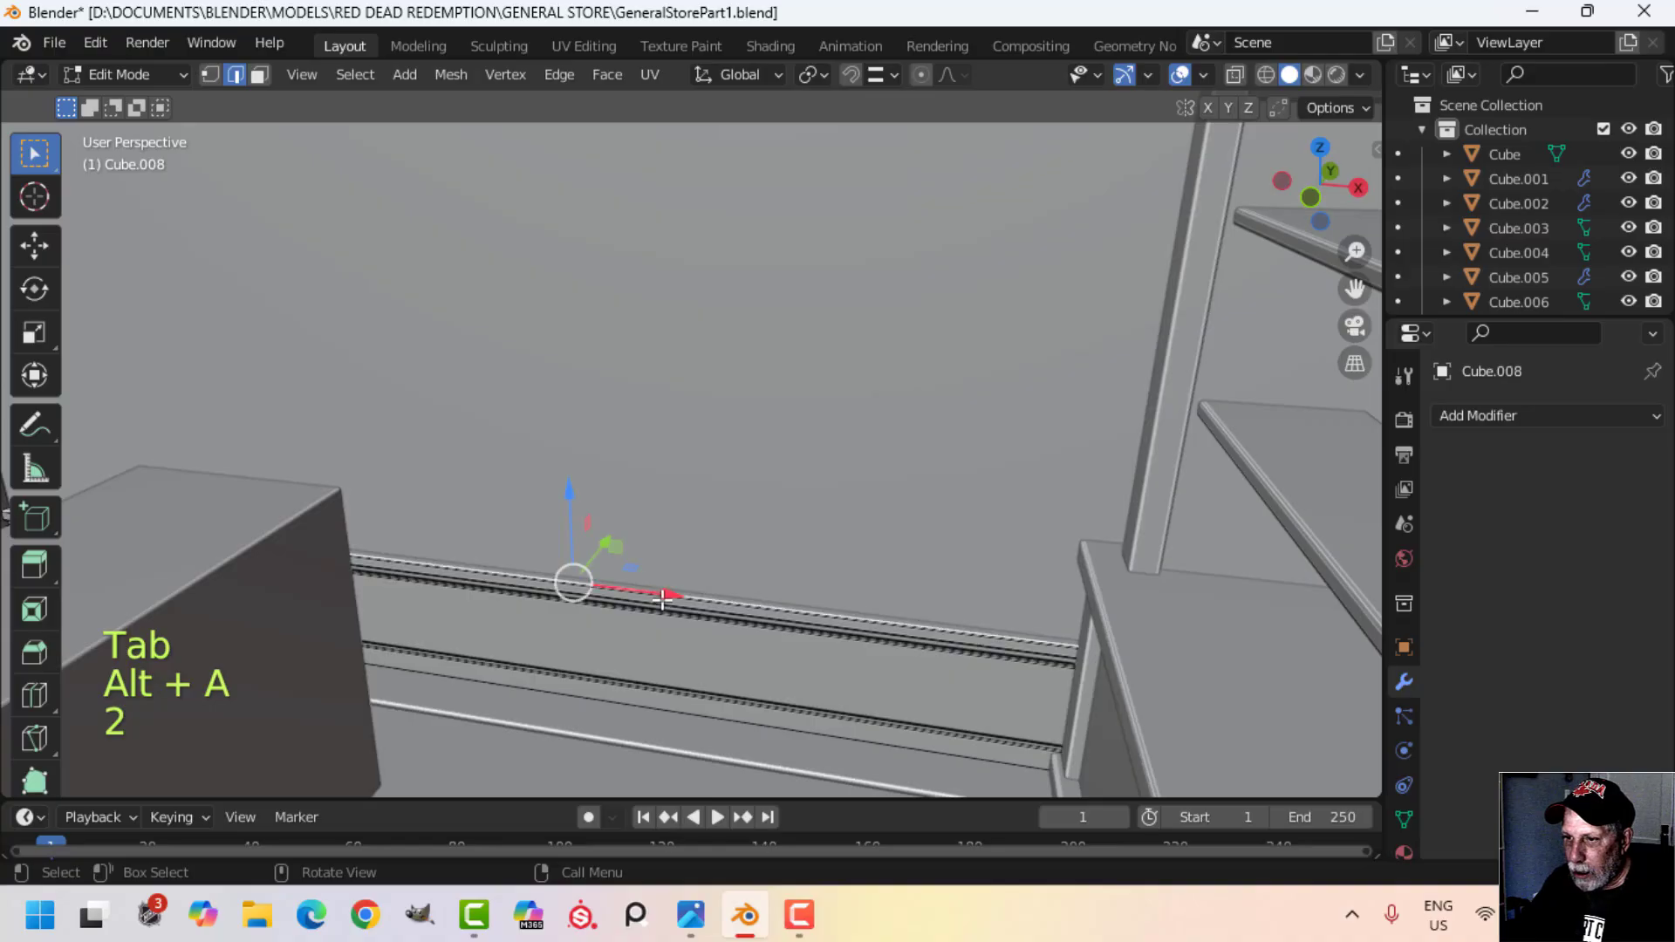
scroll(677, 622, down, 2)
shift+middle_drag(677, 622, 636, 611)
scroll(635, 612, up, 3)
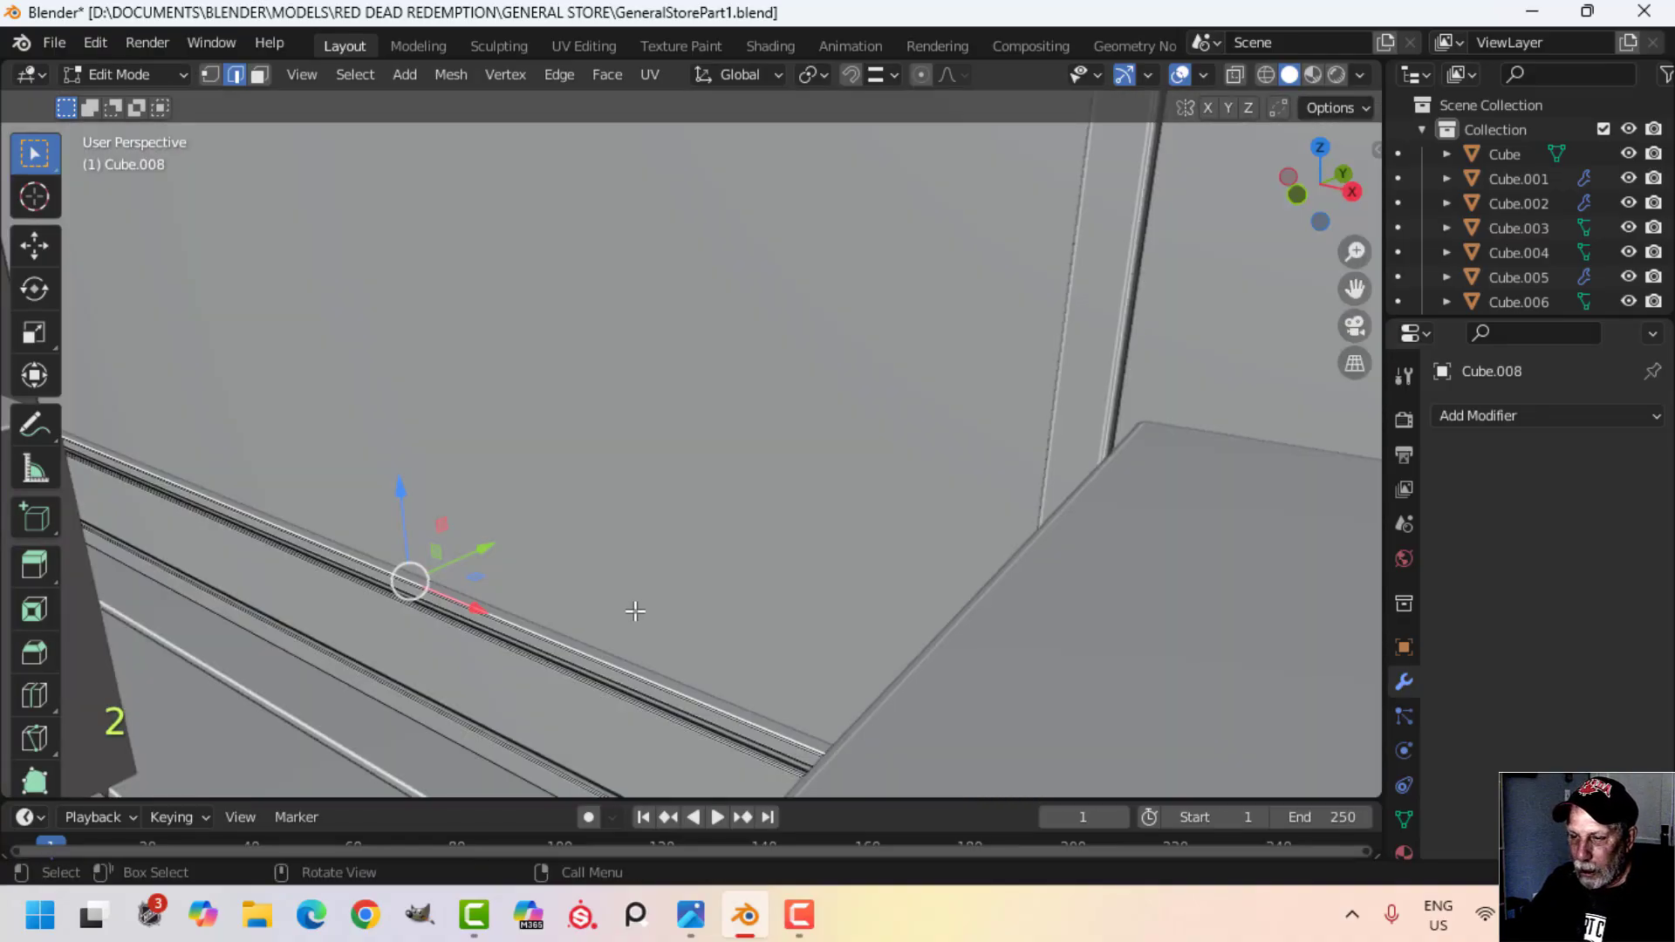
key(alt+a)
scroll(602, 602, up, 2)
shift+middle_drag(500, 594, 726, 566)
scroll(555, 570, down, 2)
scroll(617, 561, down, 3)
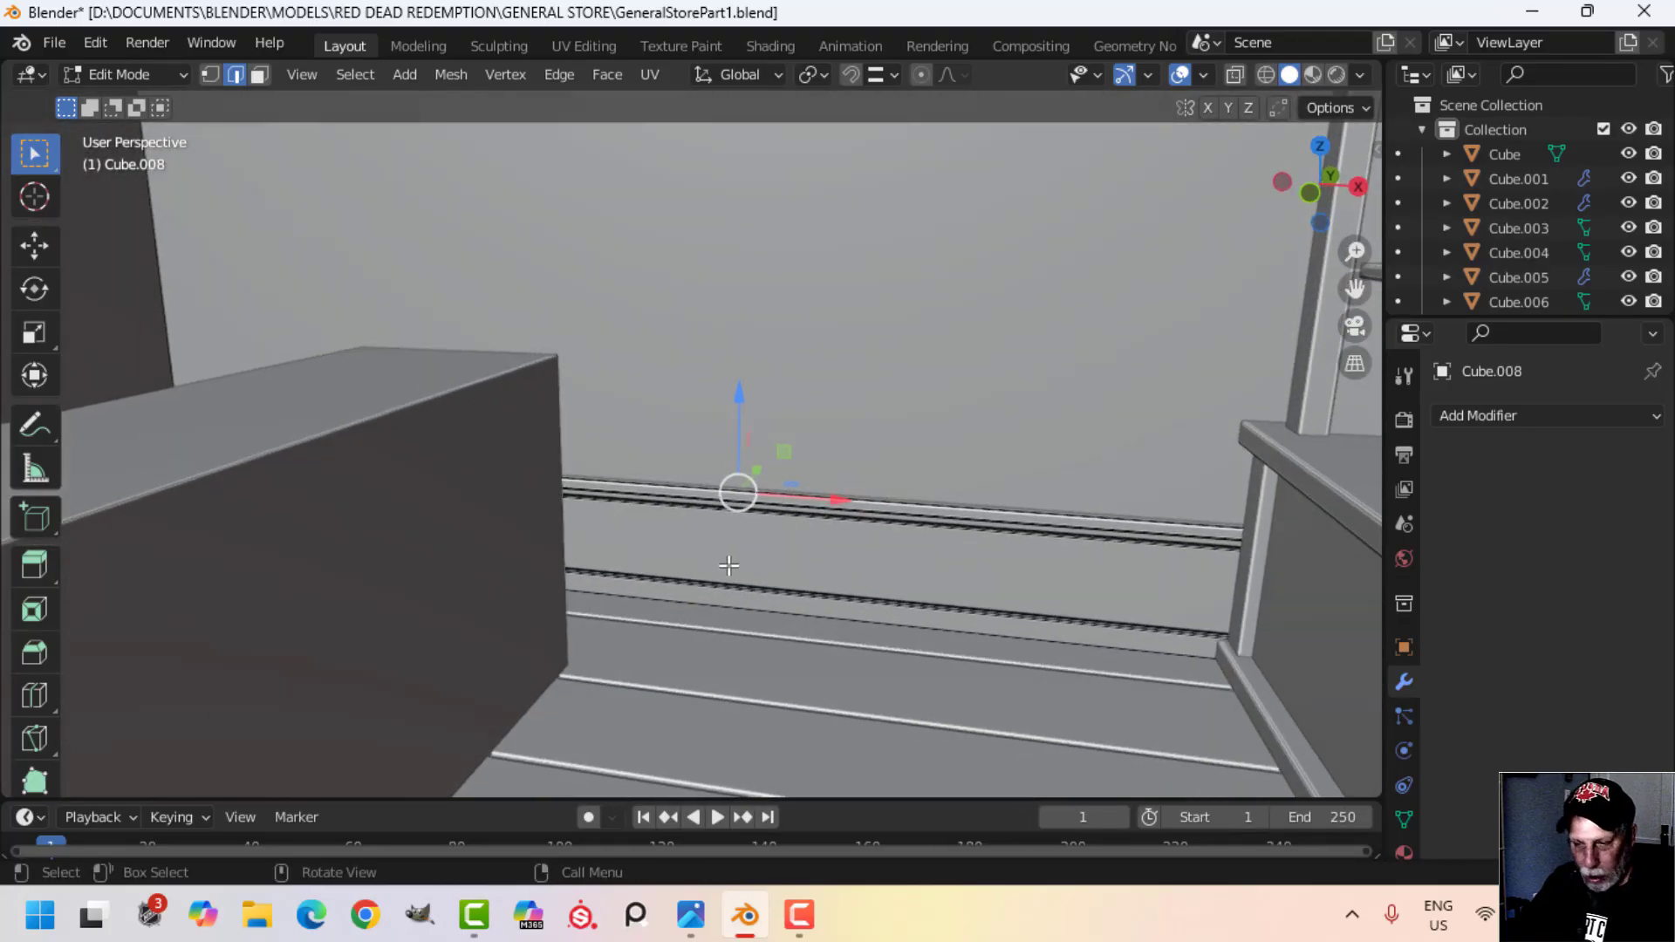
key(shift+d)
right_click(728, 563)
drag(735, 395, 740, 201)
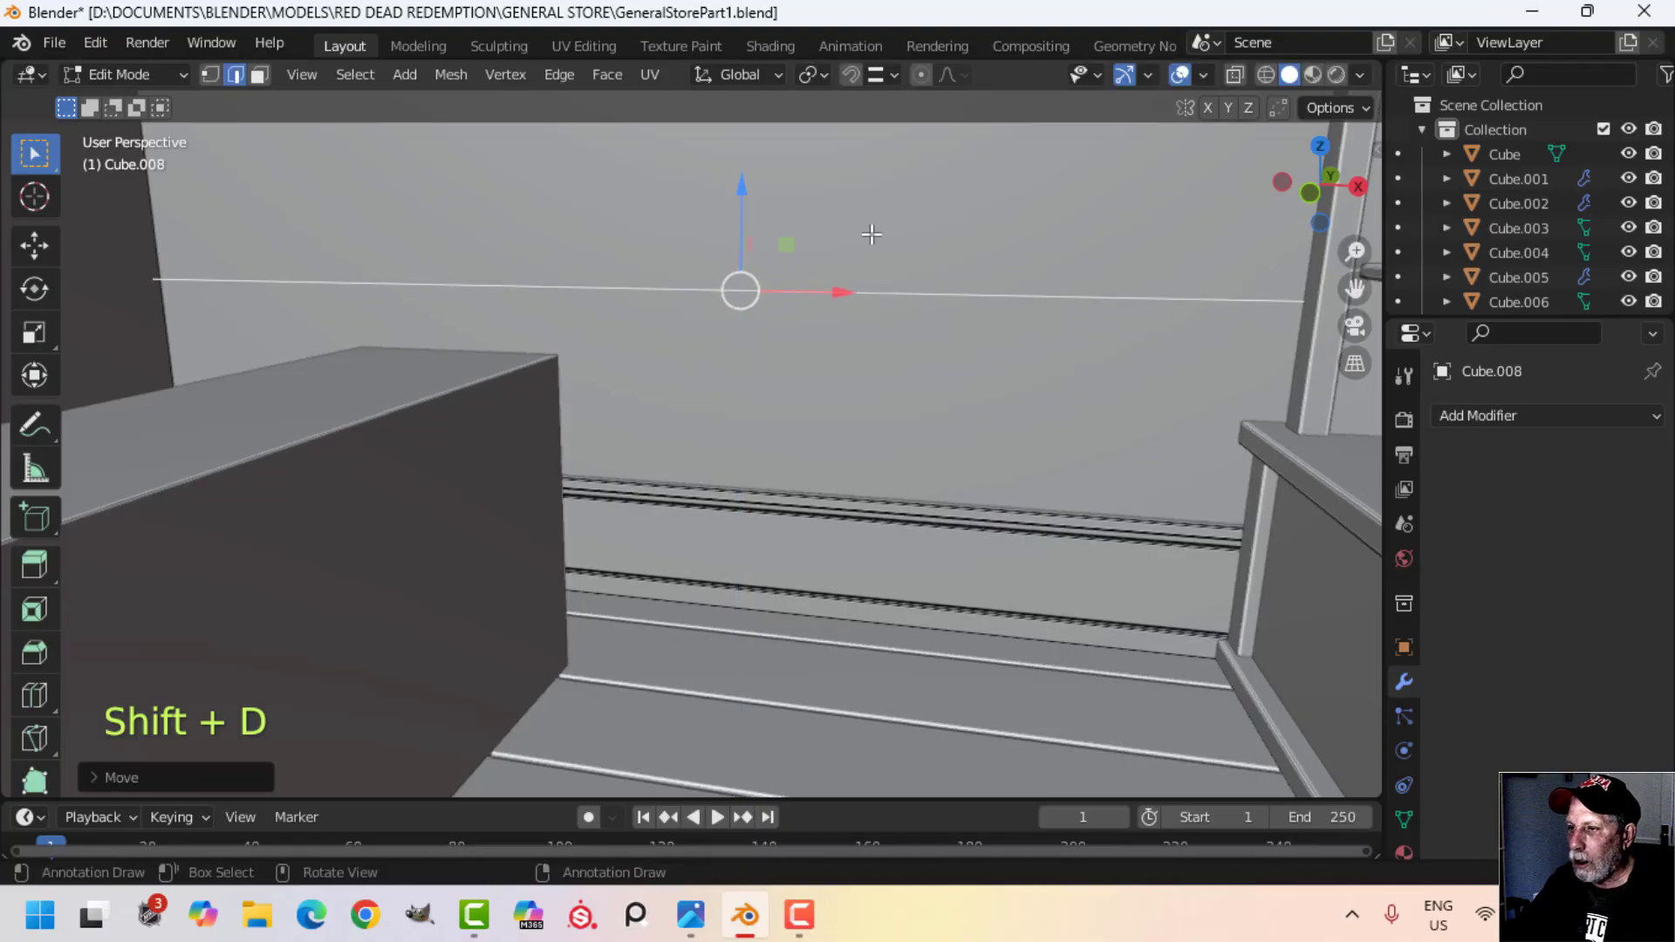
Step: Compare the duplicated edge's height with the chair rail in the reference photo and lower the edge slightly
scroll(840, 358, down, 4)
shift+middle_drag(838, 363, 858, 366)
middle_drag(858, 367, 833, 397)
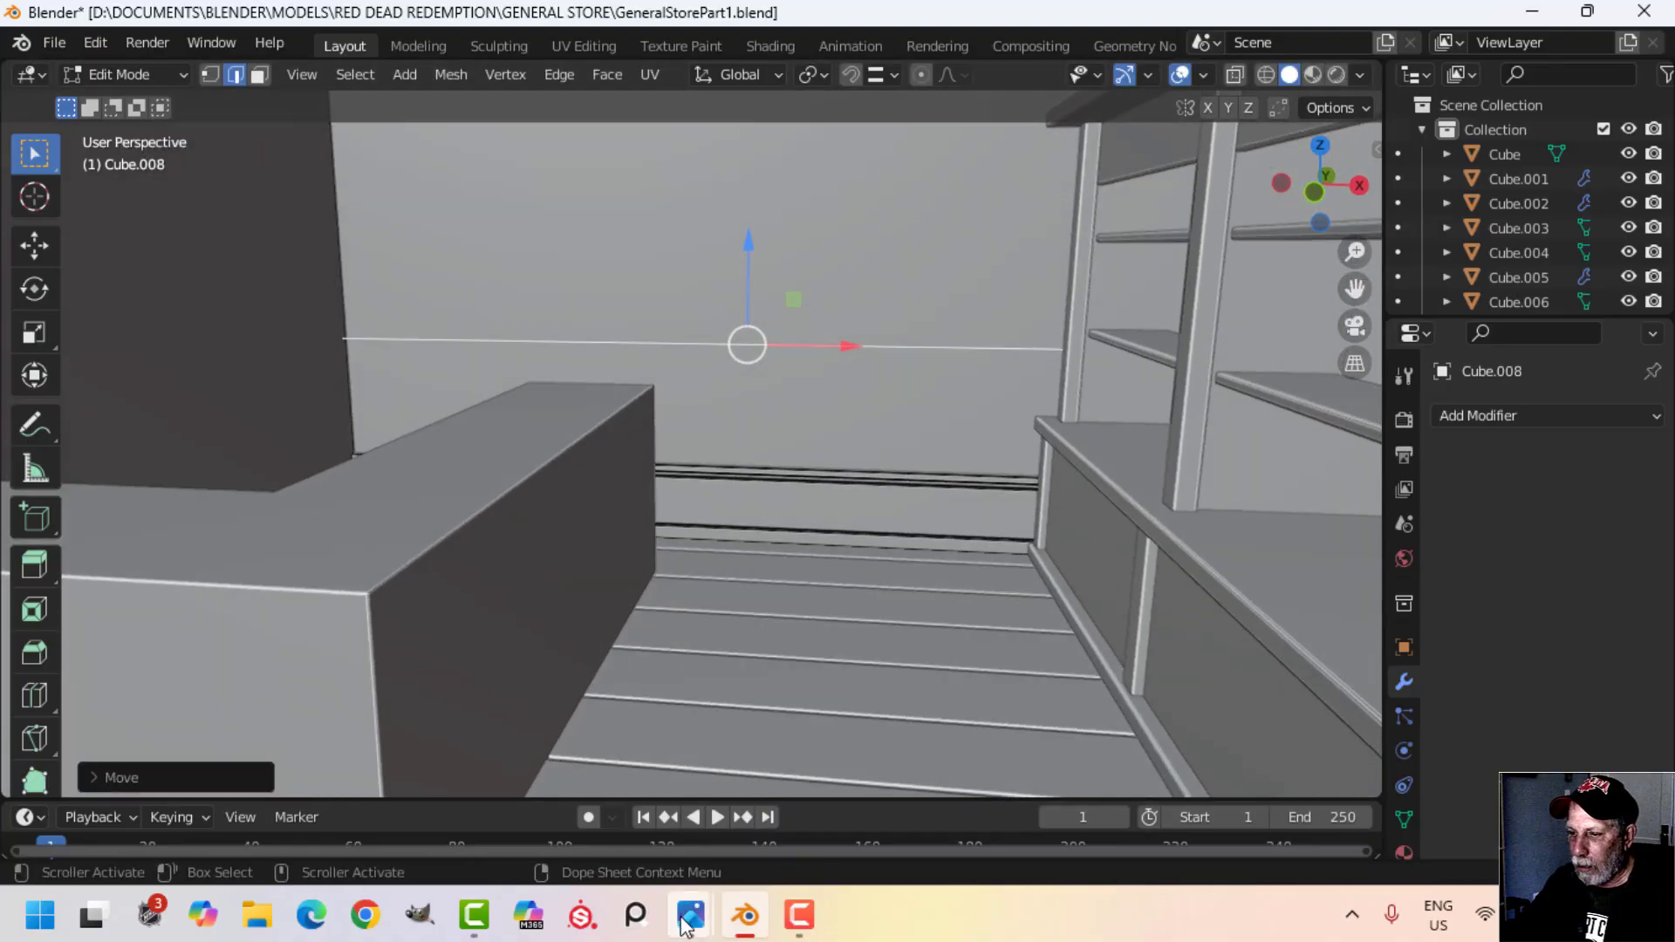
mouse_move(690, 918)
click(631, 862)
scroll(332, 546, down, 4)
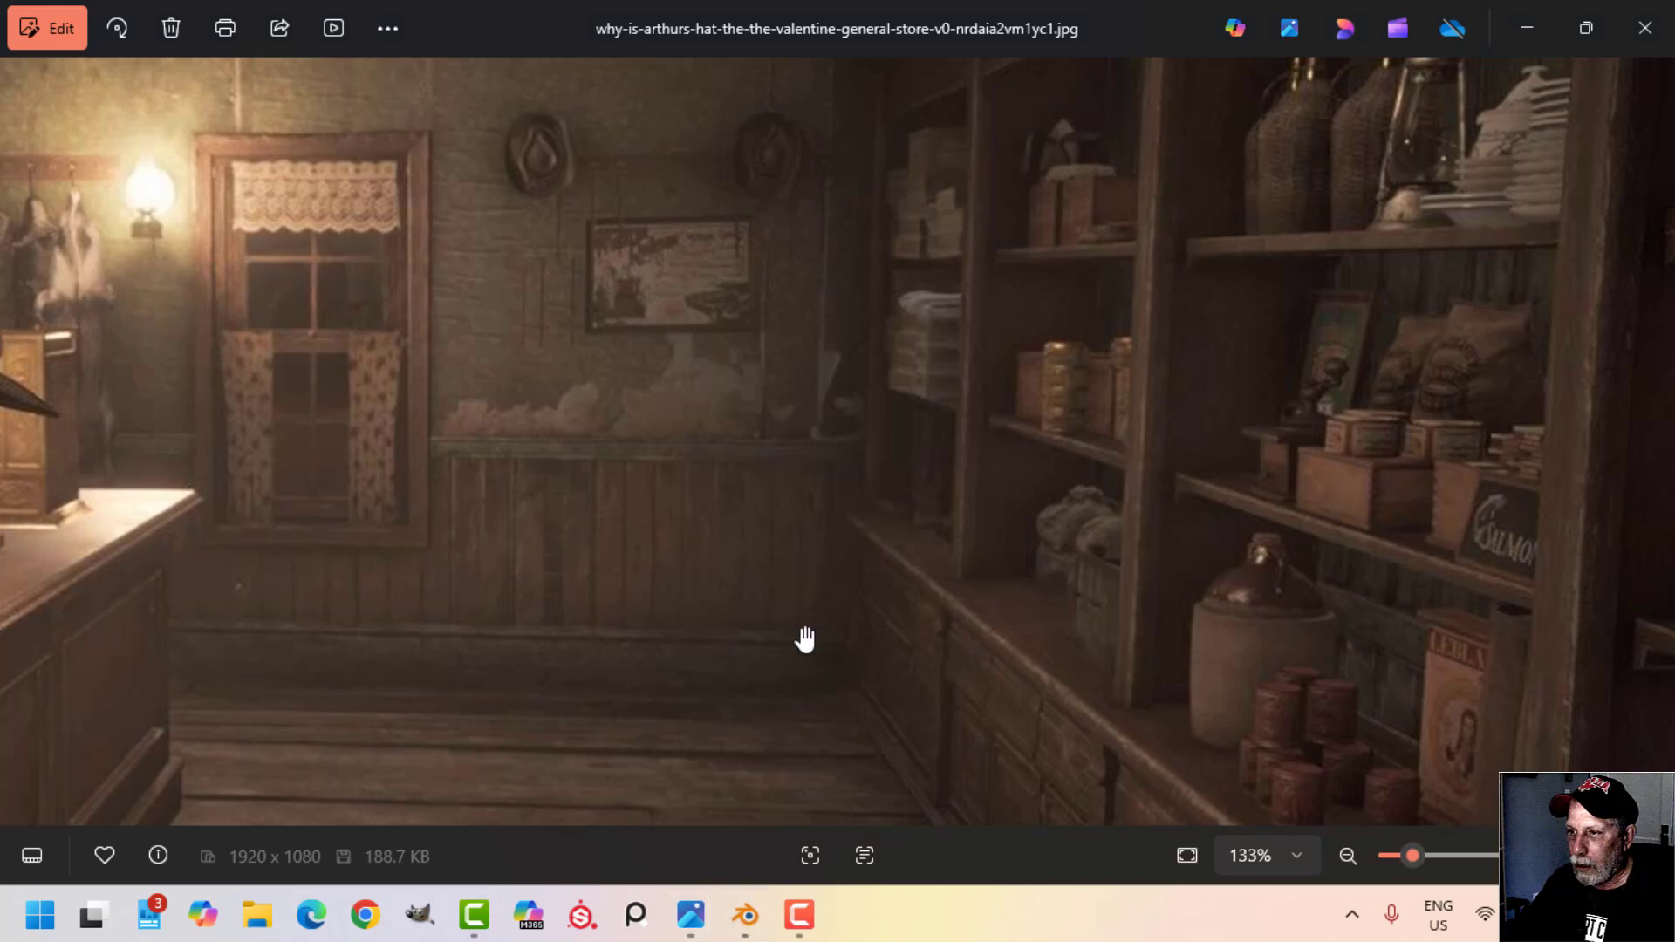
click(756, 917)
shift+middle_drag(823, 582, 827, 602)
middle_drag(827, 602, 830, 579)
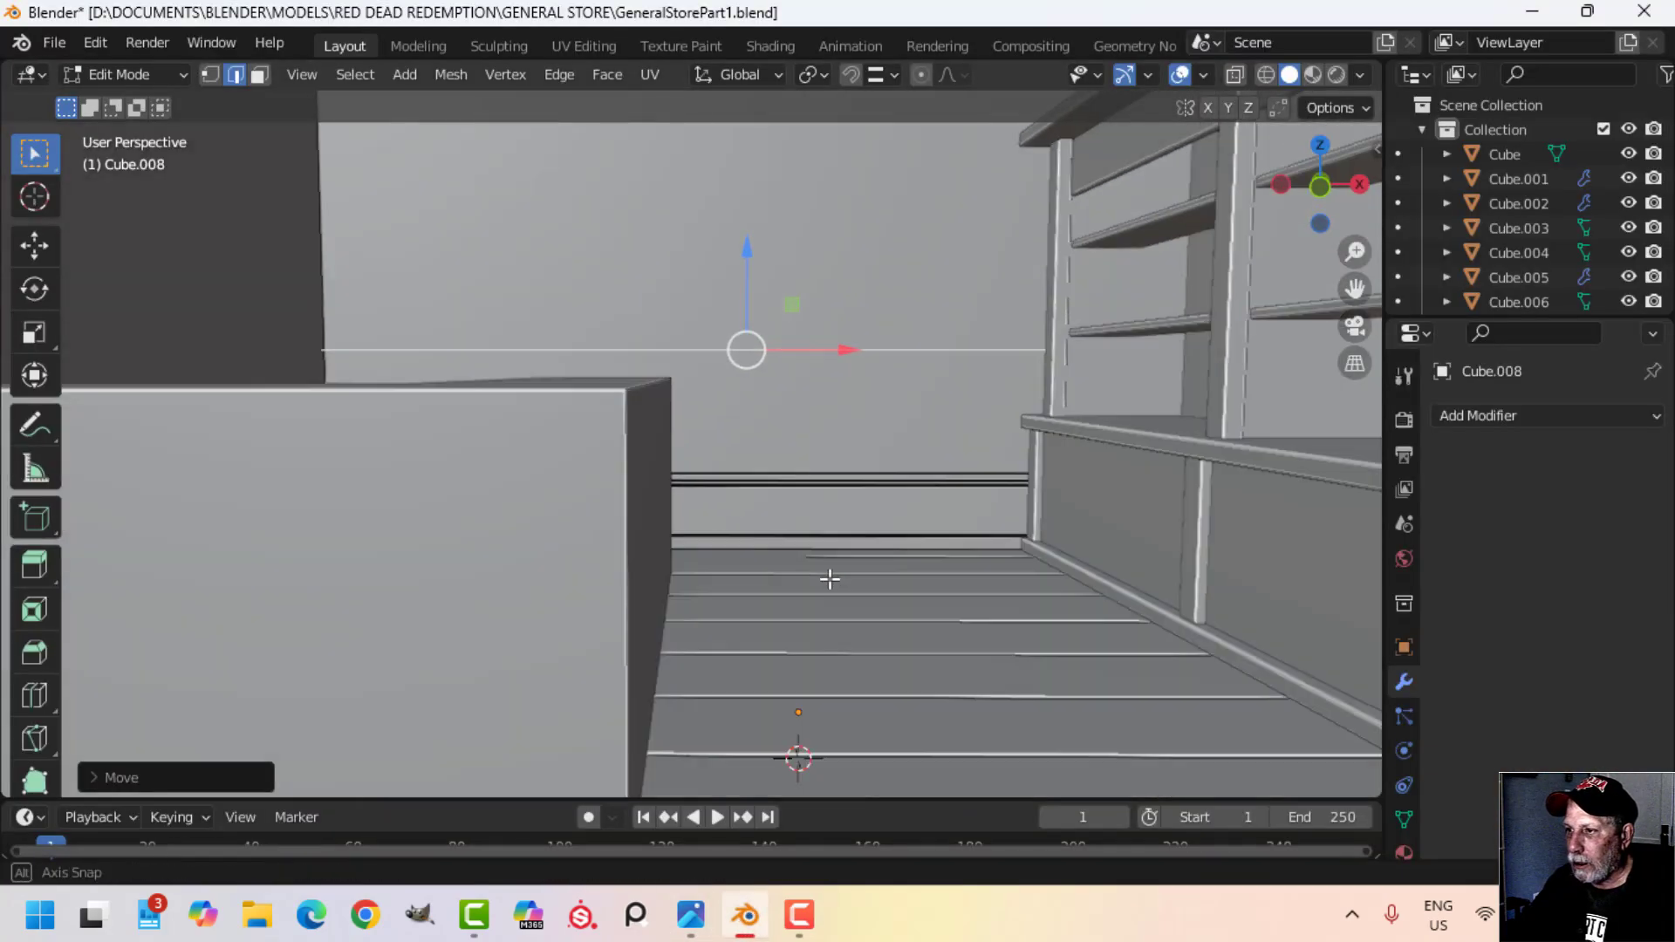
shift+middle_drag(864, 524, 777, 583)
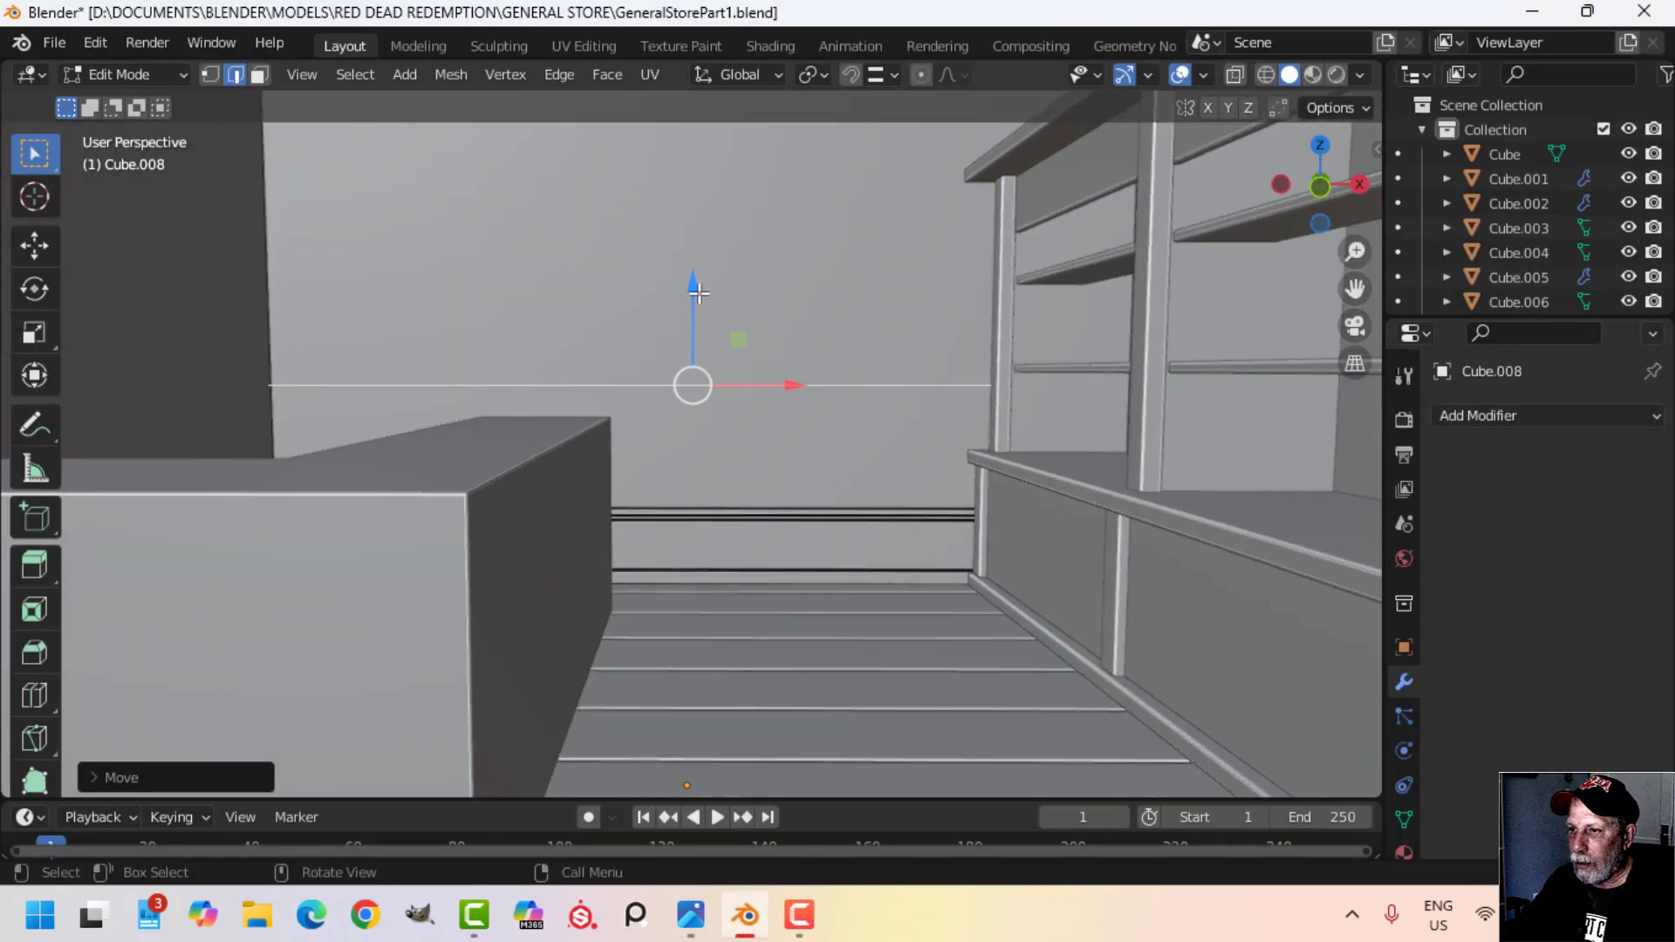
drag(698, 293, 695, 321)
Step: Extrude the duplicated edge upward into a narrow flat strip along the back wall
scroll(823, 323, down, 4)
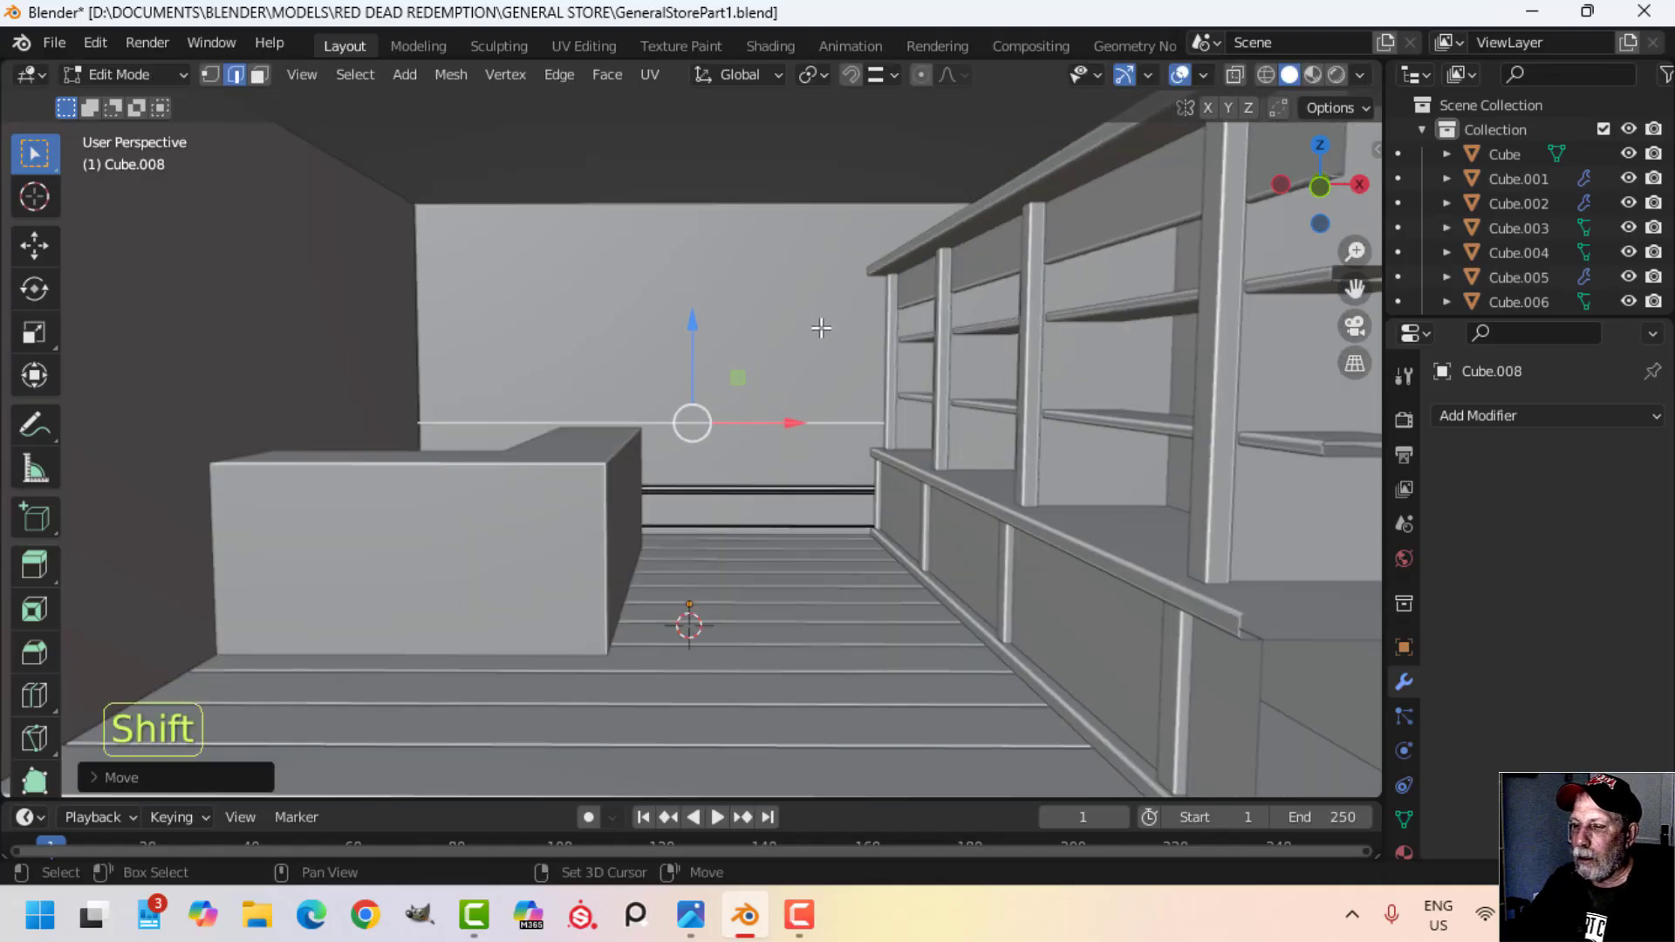
scroll(822, 328, up, 5)
key(e)
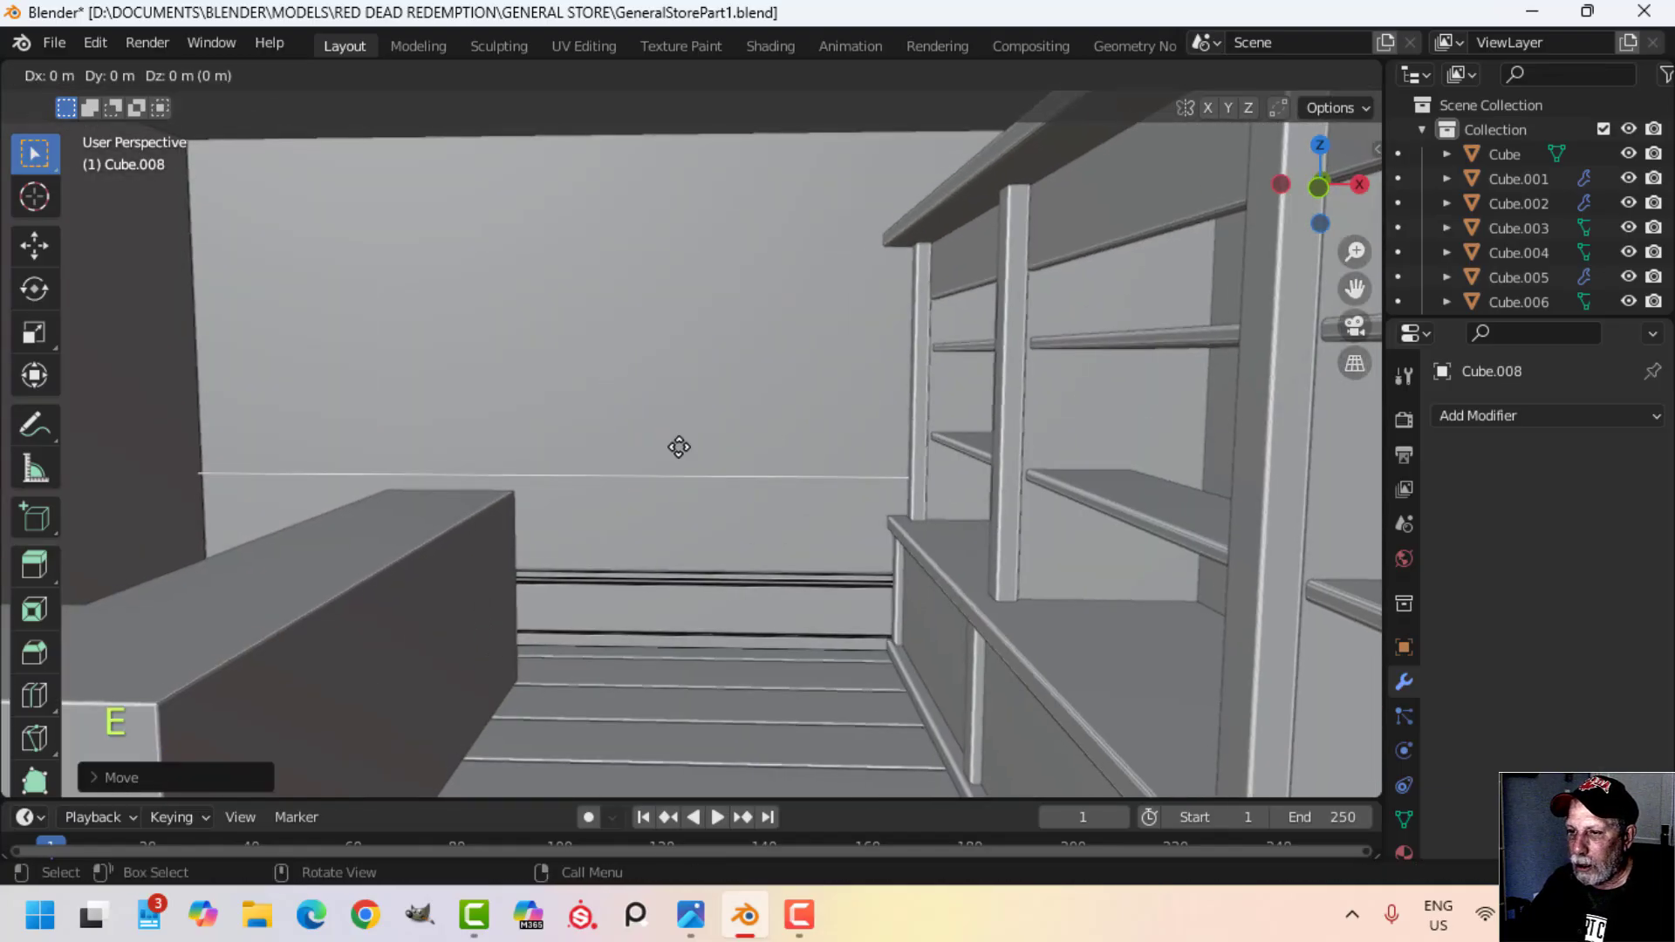
right_click(679, 447)
drag(617, 399, 622, 374)
Step: Select the linked geometry of the new strip, separate it into its own object and return to Object Mode
key(a)
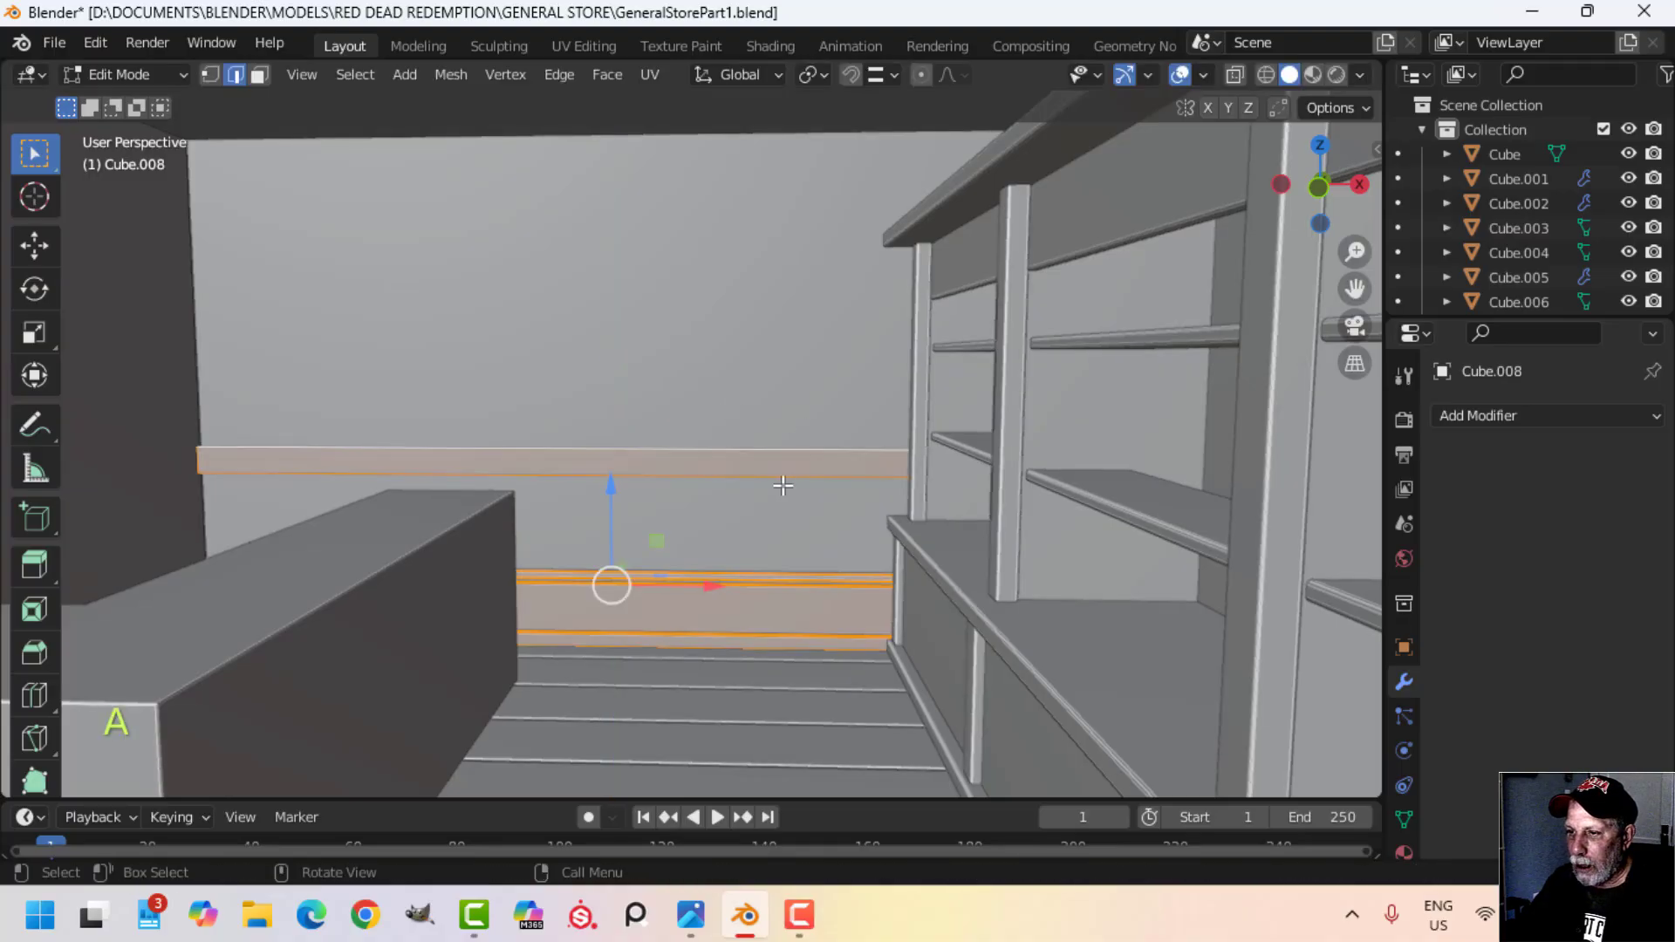
key(alt+a)
key(ctrl+l)
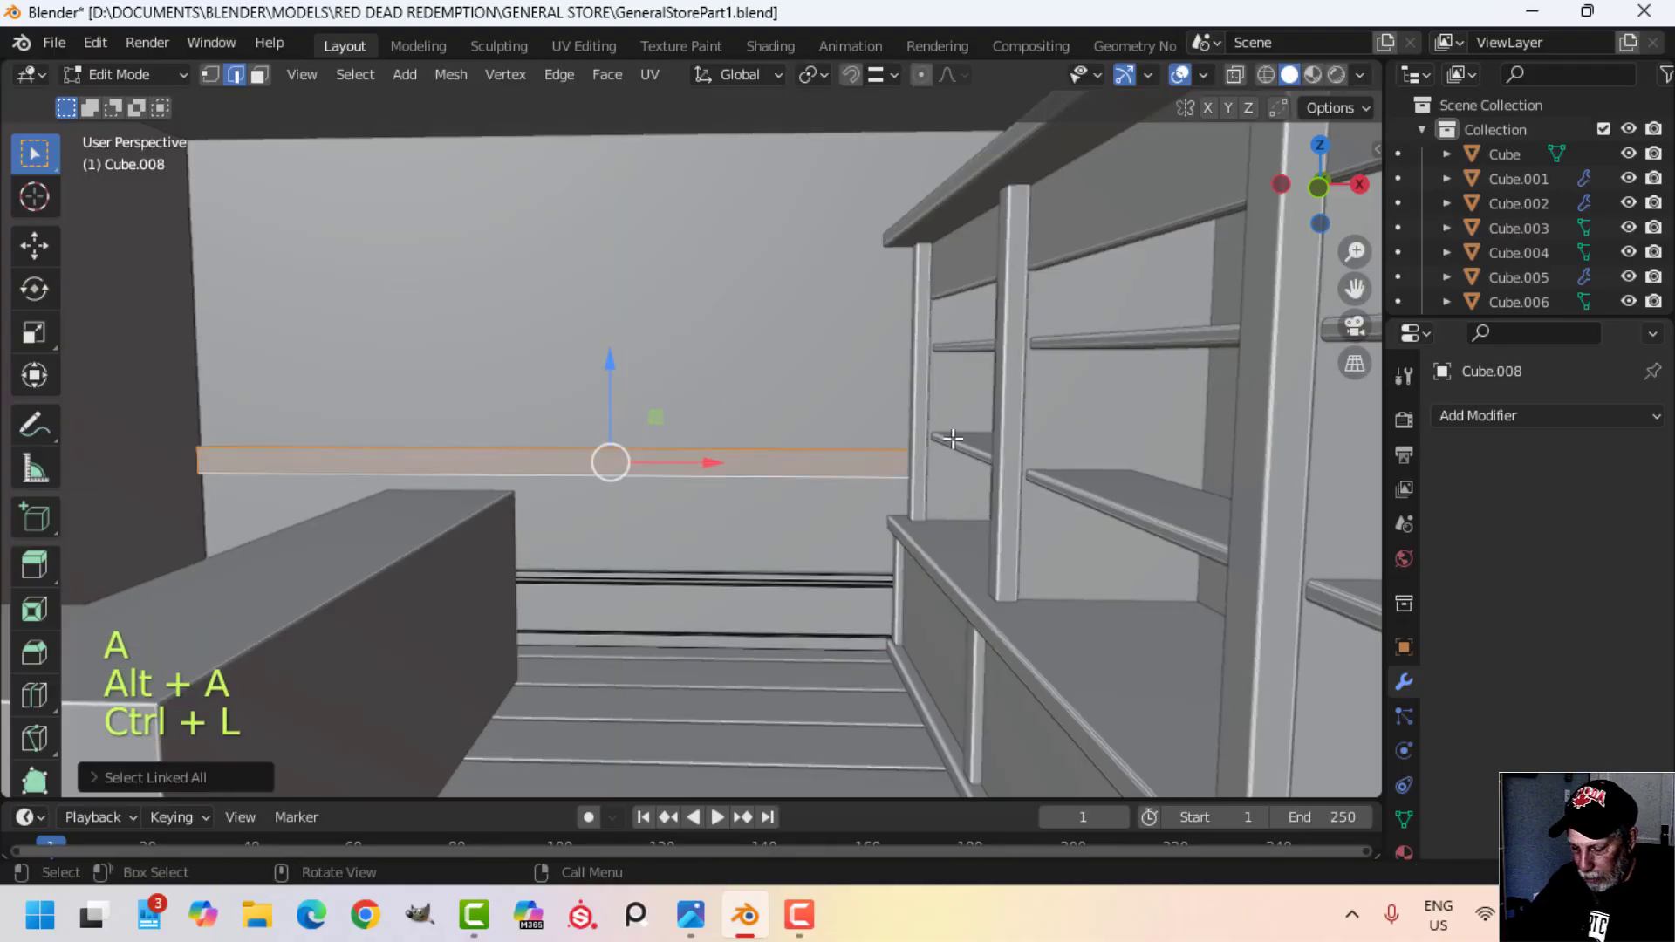
key(p)
click(956, 437)
key(Tab)
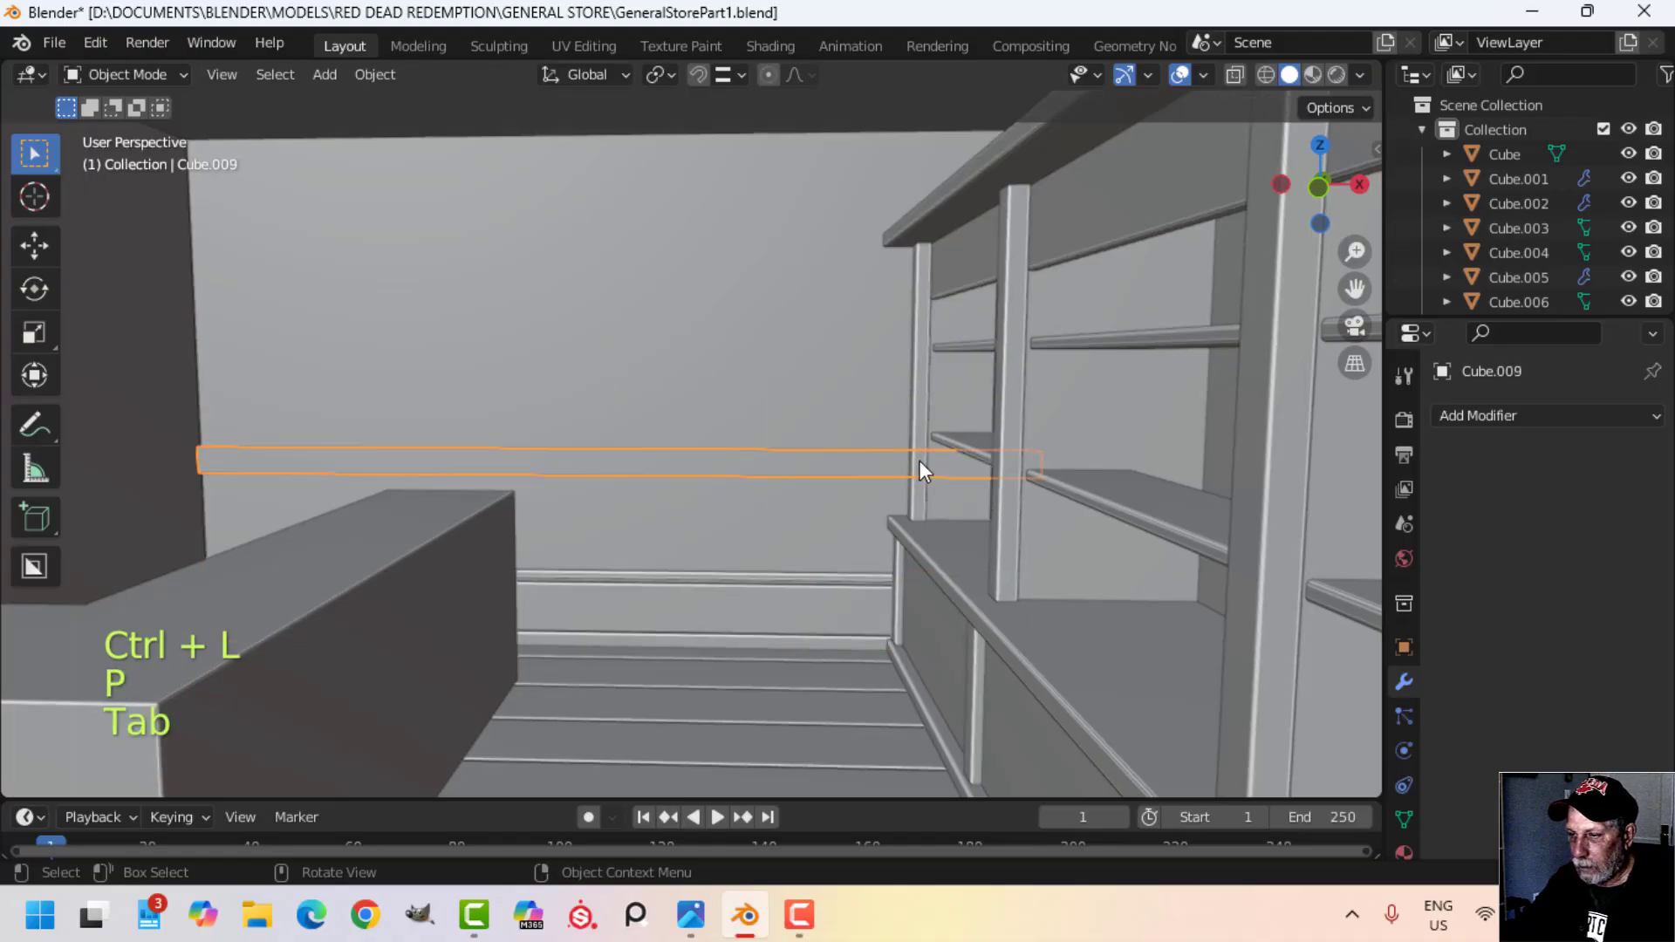
Step: Extrude the whole separated strip away from the back wall to give the chair rail thickness
key(Tab)
key(a)
middle_drag(658, 501, 928, 480)
scroll(908, 553, up, 2)
scroll(867, 459, up, 3)
key(Tab)
key(Tab)
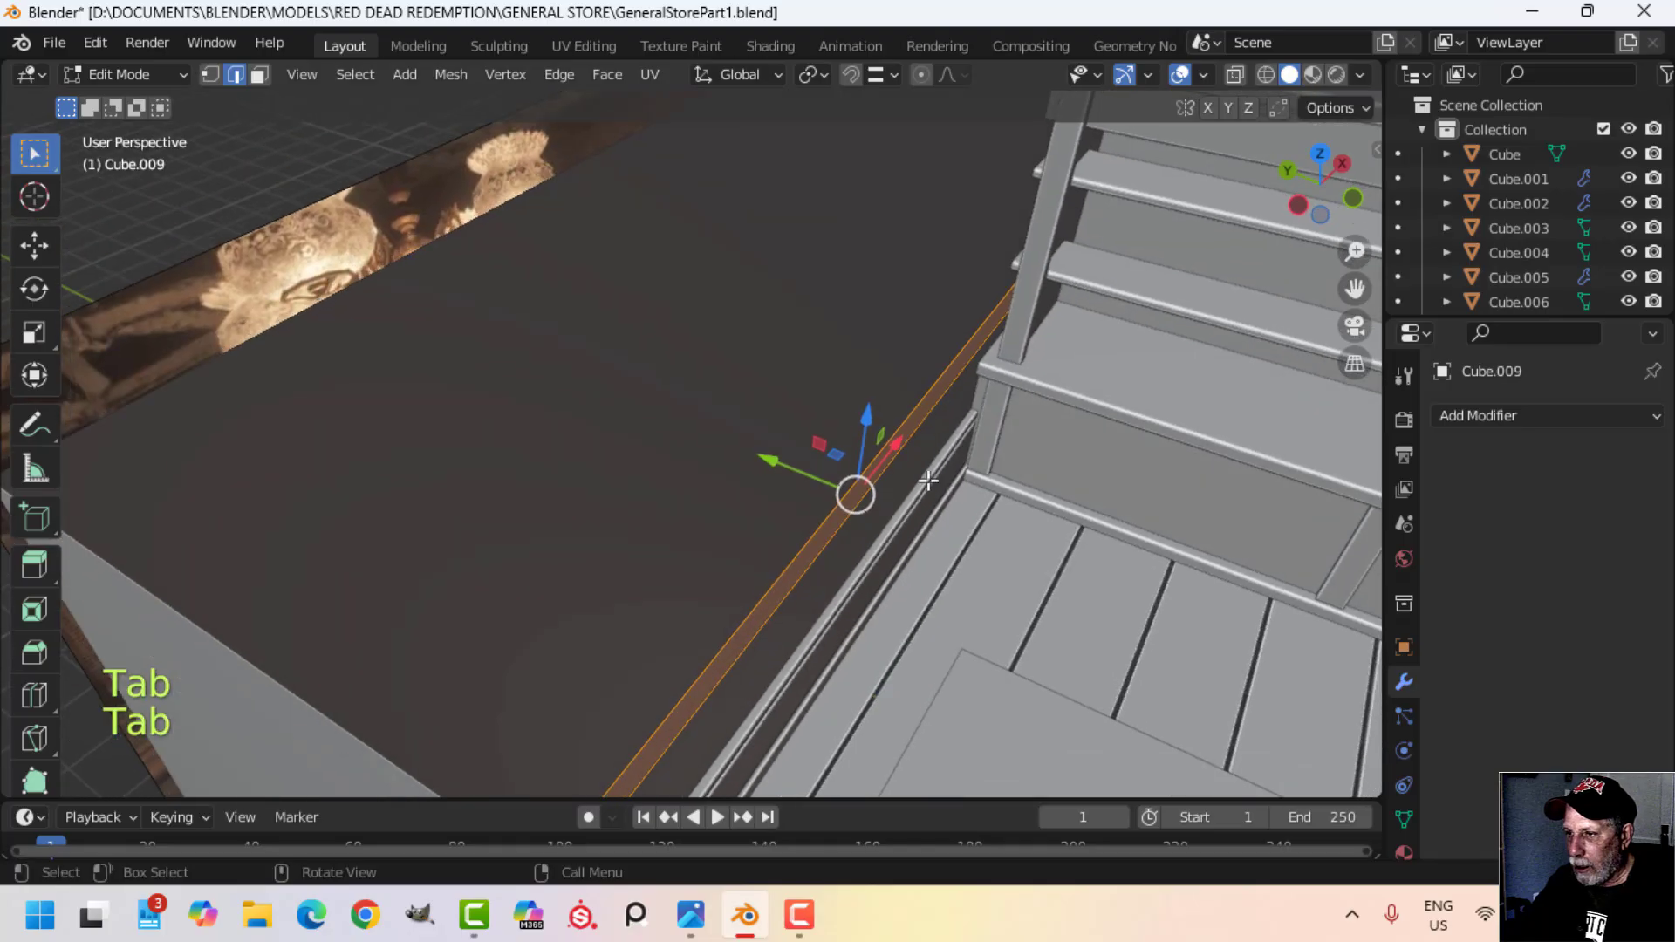
key(e)
key(ctrl)
click(512, 212)
Step: Delete the chair rail's hidden back face and isolate the rail in local view for editing
middle_drag(512, 212, 796, 467)
key(x)
click(852, 437)
key(Tab)
key(KP_Divide)
key(Tab)
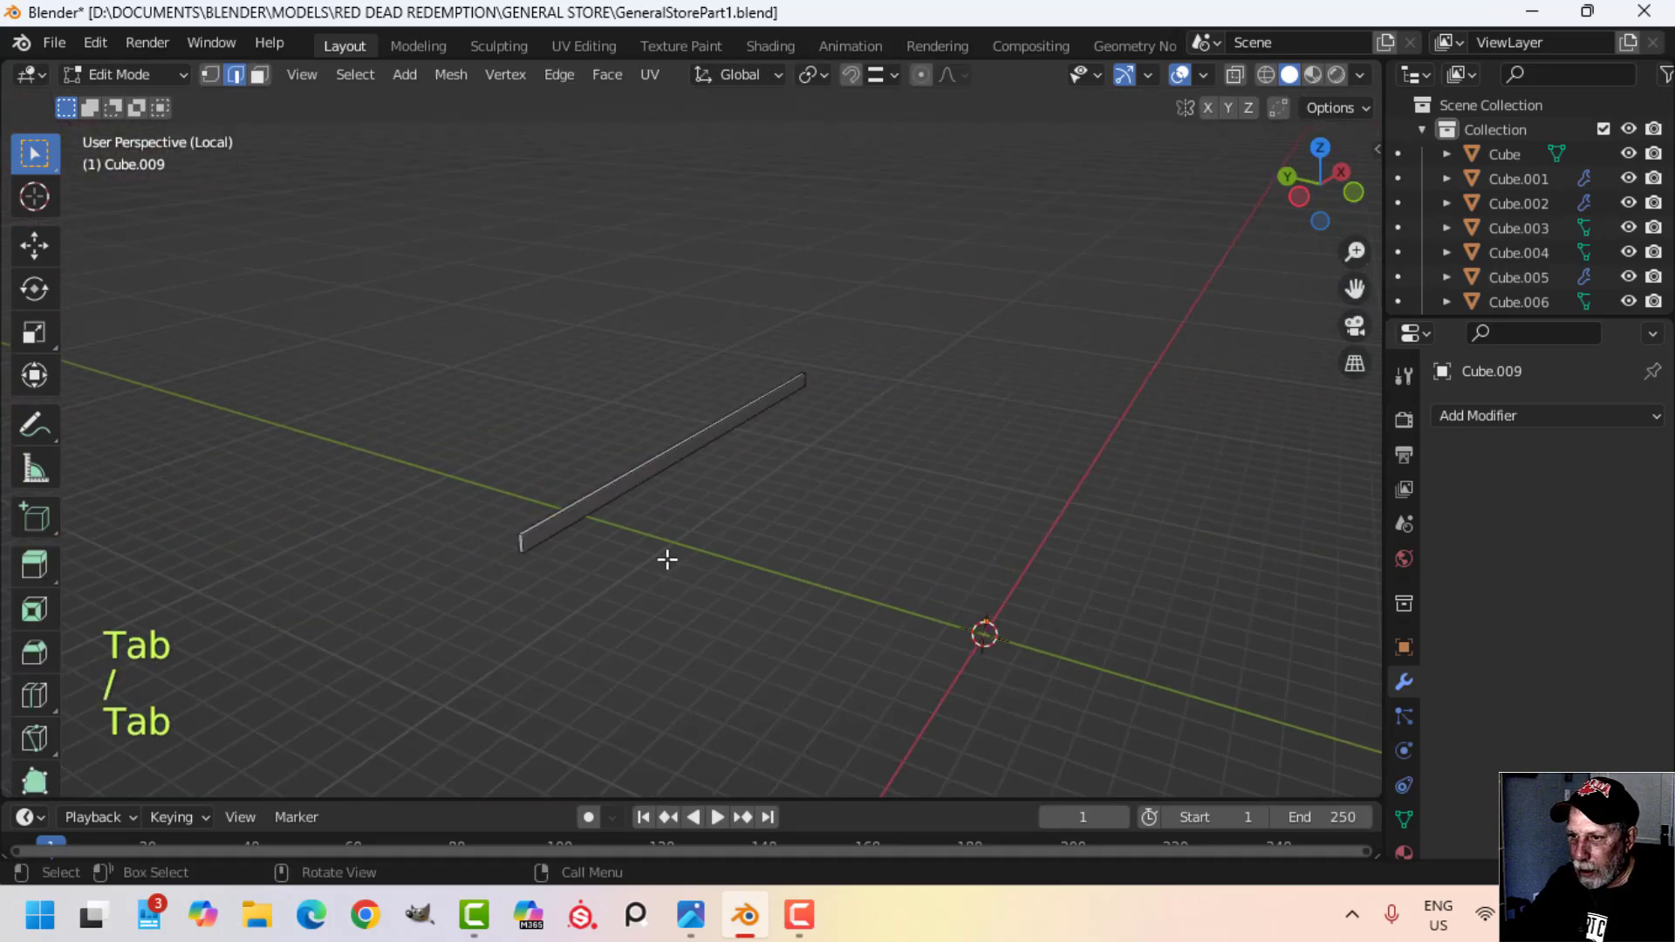
scroll(667, 559, up, 3)
middle_drag(668, 559, 955, 522)
scroll(804, 453, up, 1)
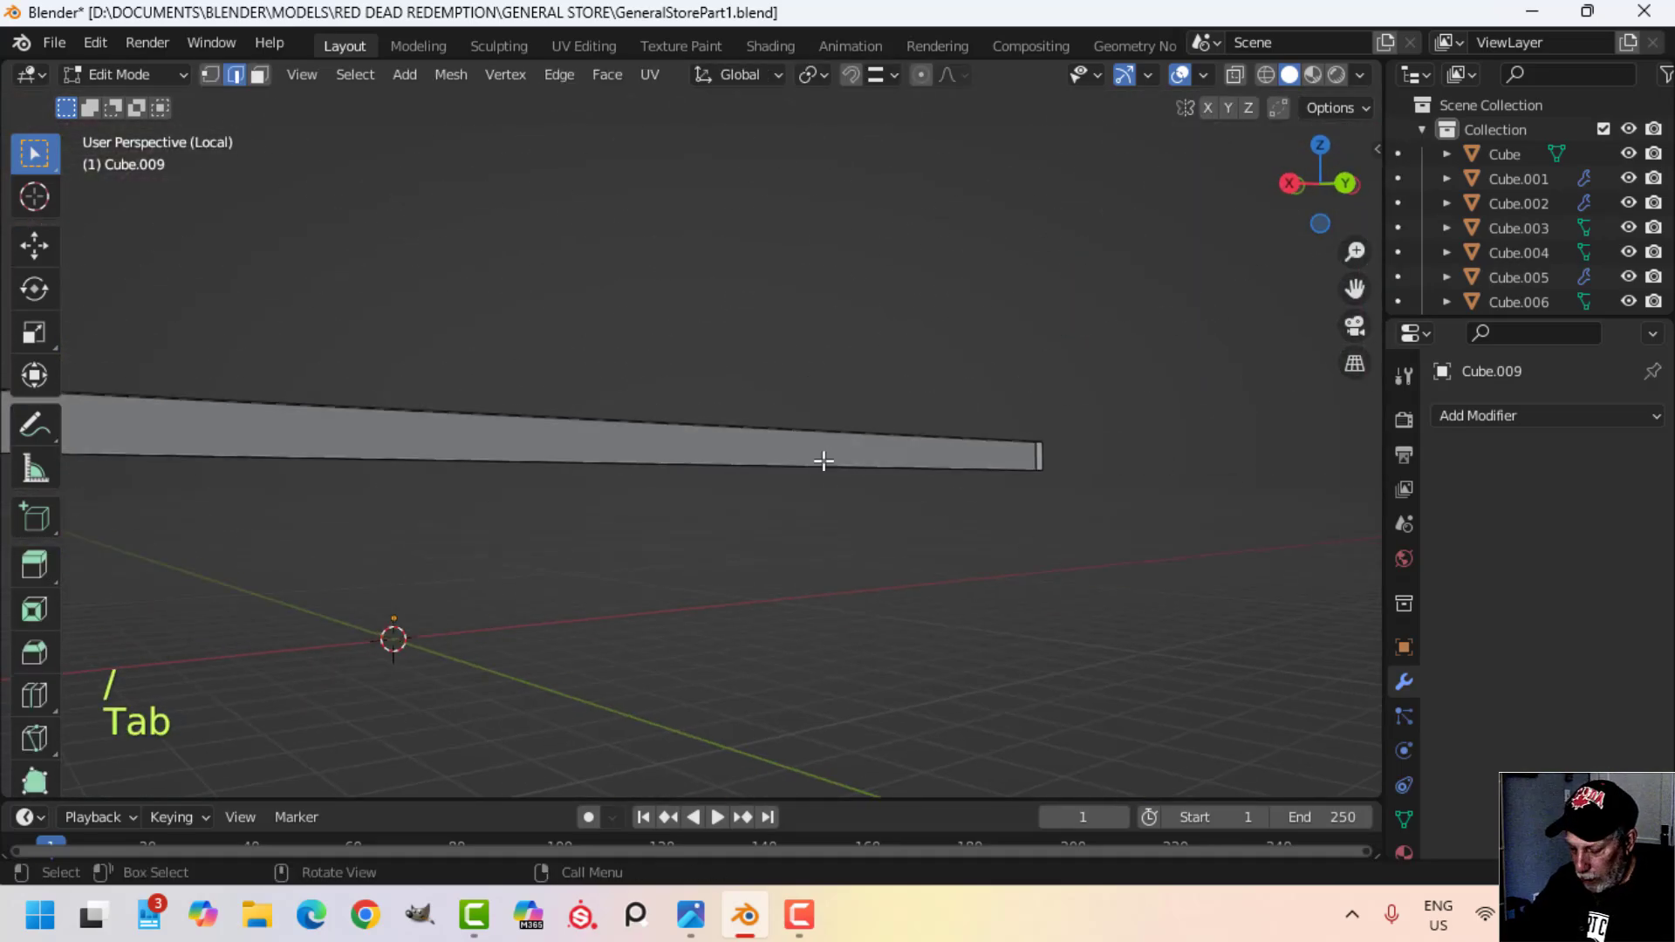
Step: Select the end faces at both ends of the chair rail and delete them
key(KP_1)
middle_drag(823, 456, 736, 511)
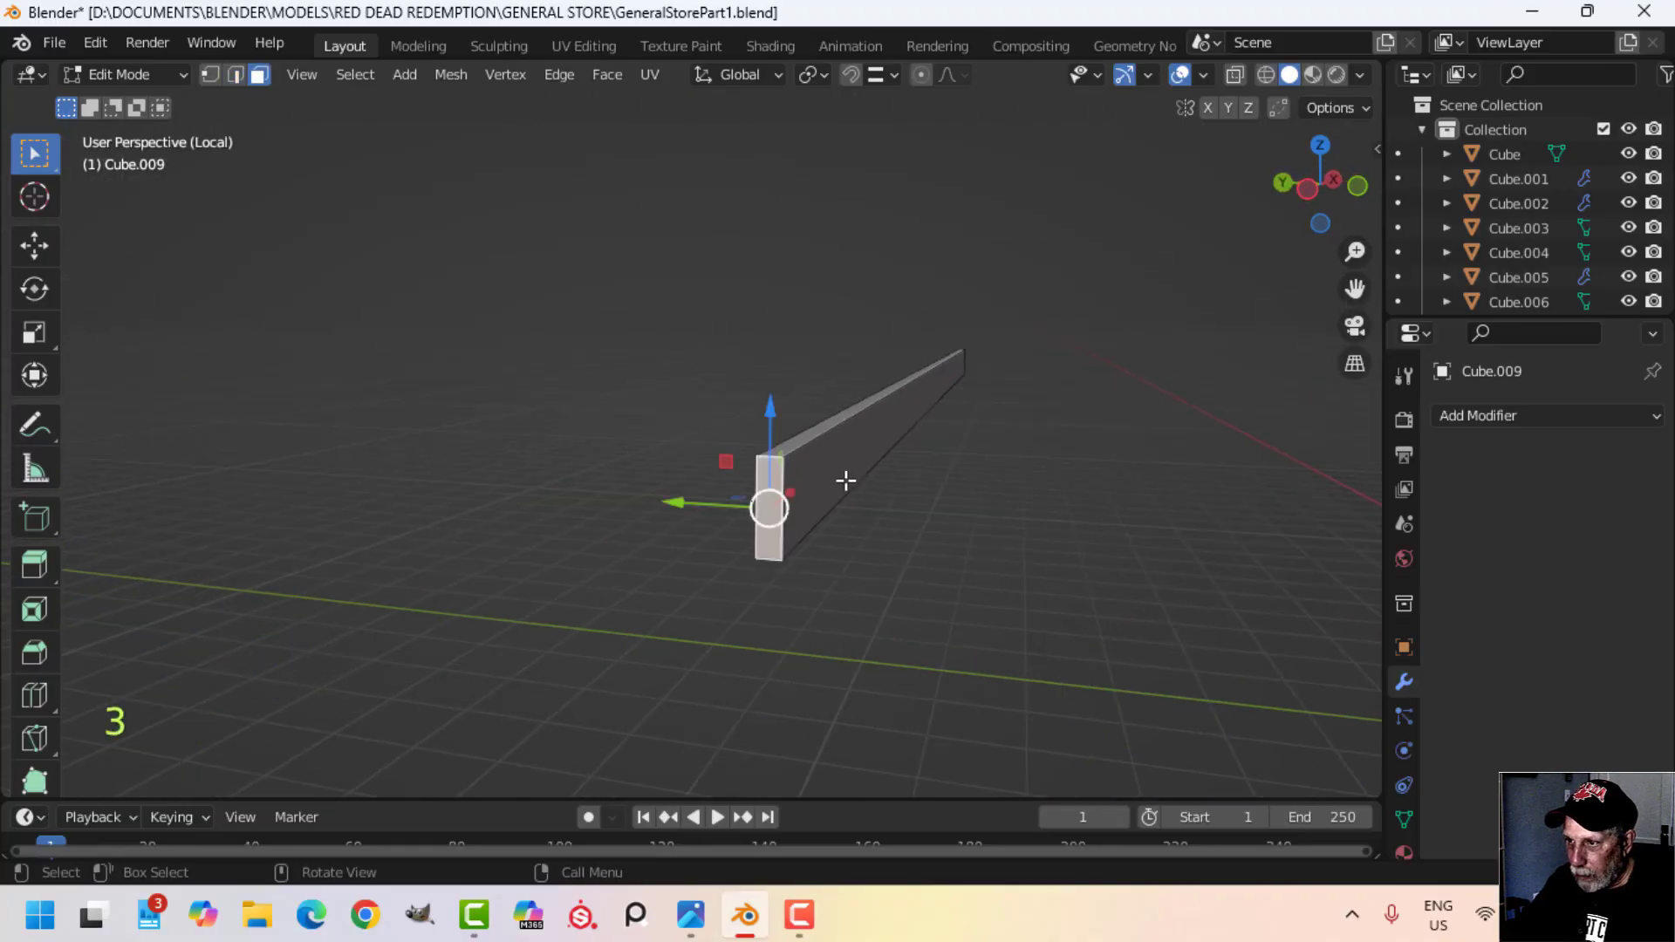
middle_drag(846, 480, 998, 703)
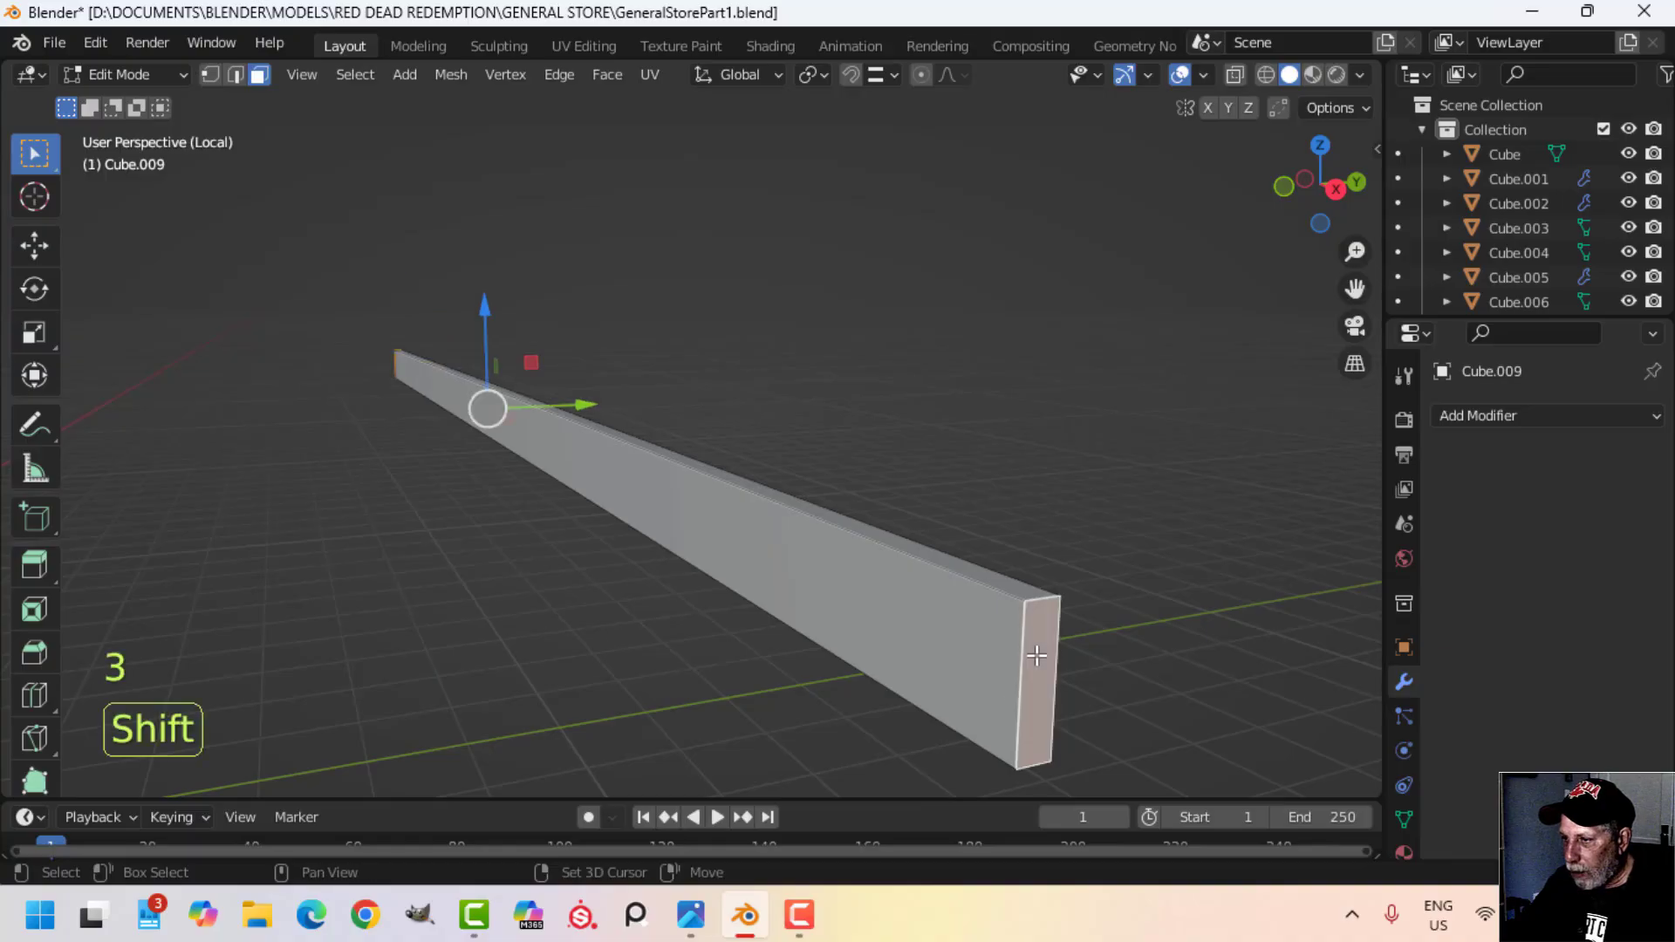
key(x)
click(972, 621)
Step: Add a centred lengthwise loop cut to the rail's front face and bevel it wide, close to the upper and lower borders
middle_drag(971, 617, 875, 580)
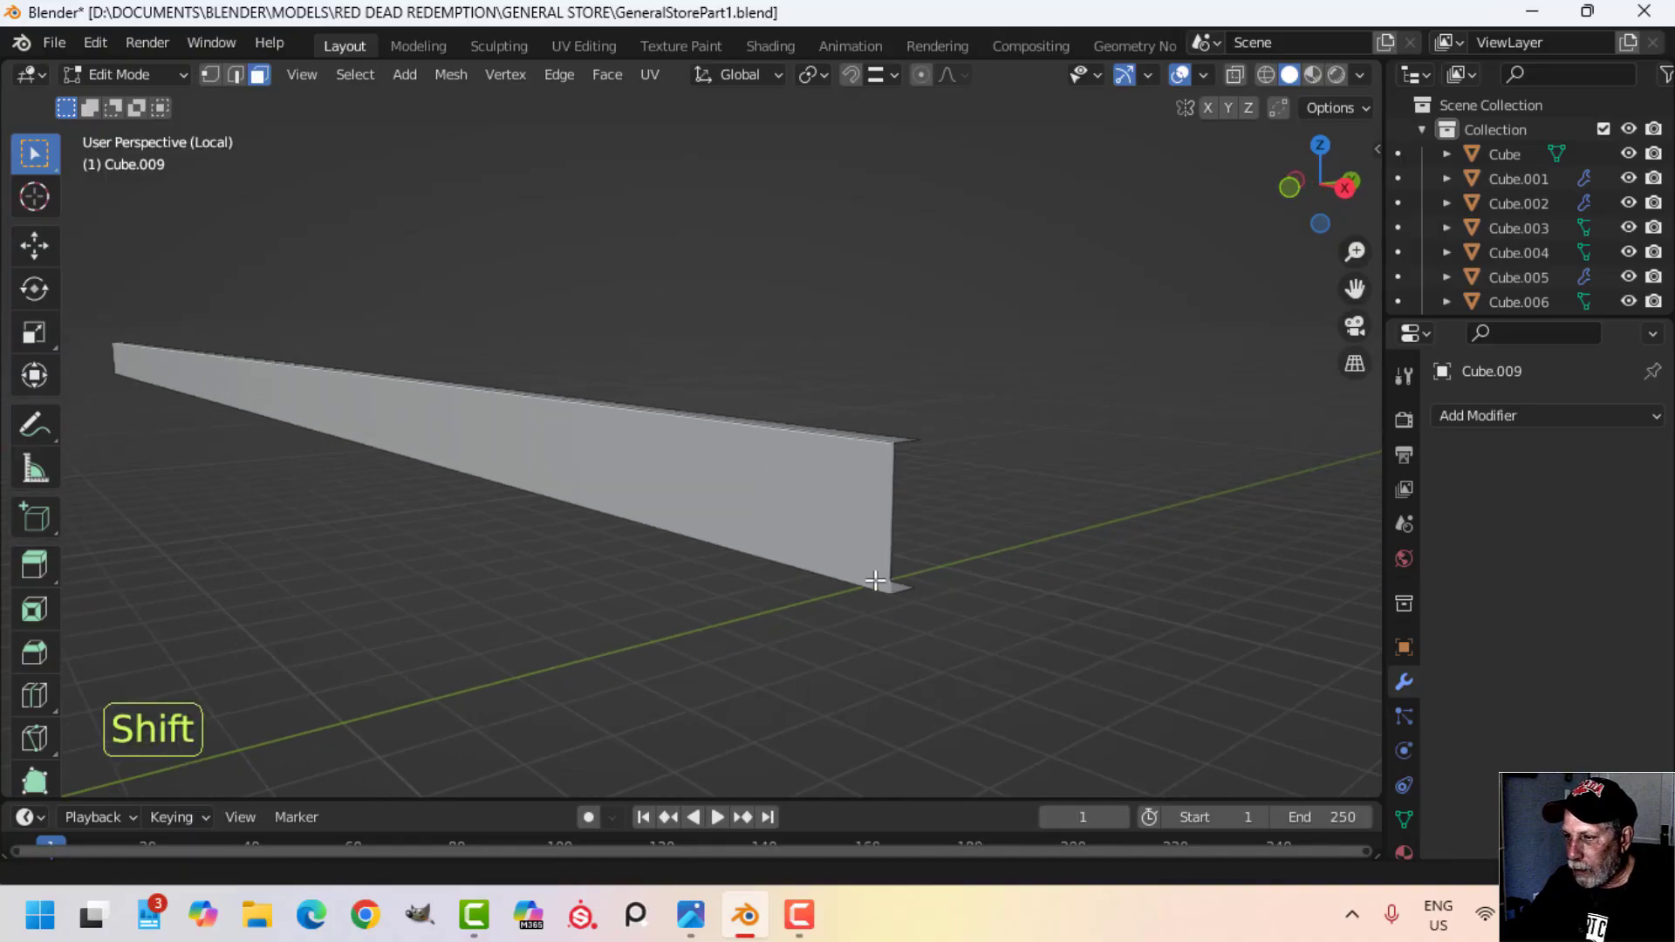
key(ctrl+r)
click(904, 520)
key(ctrl+b)
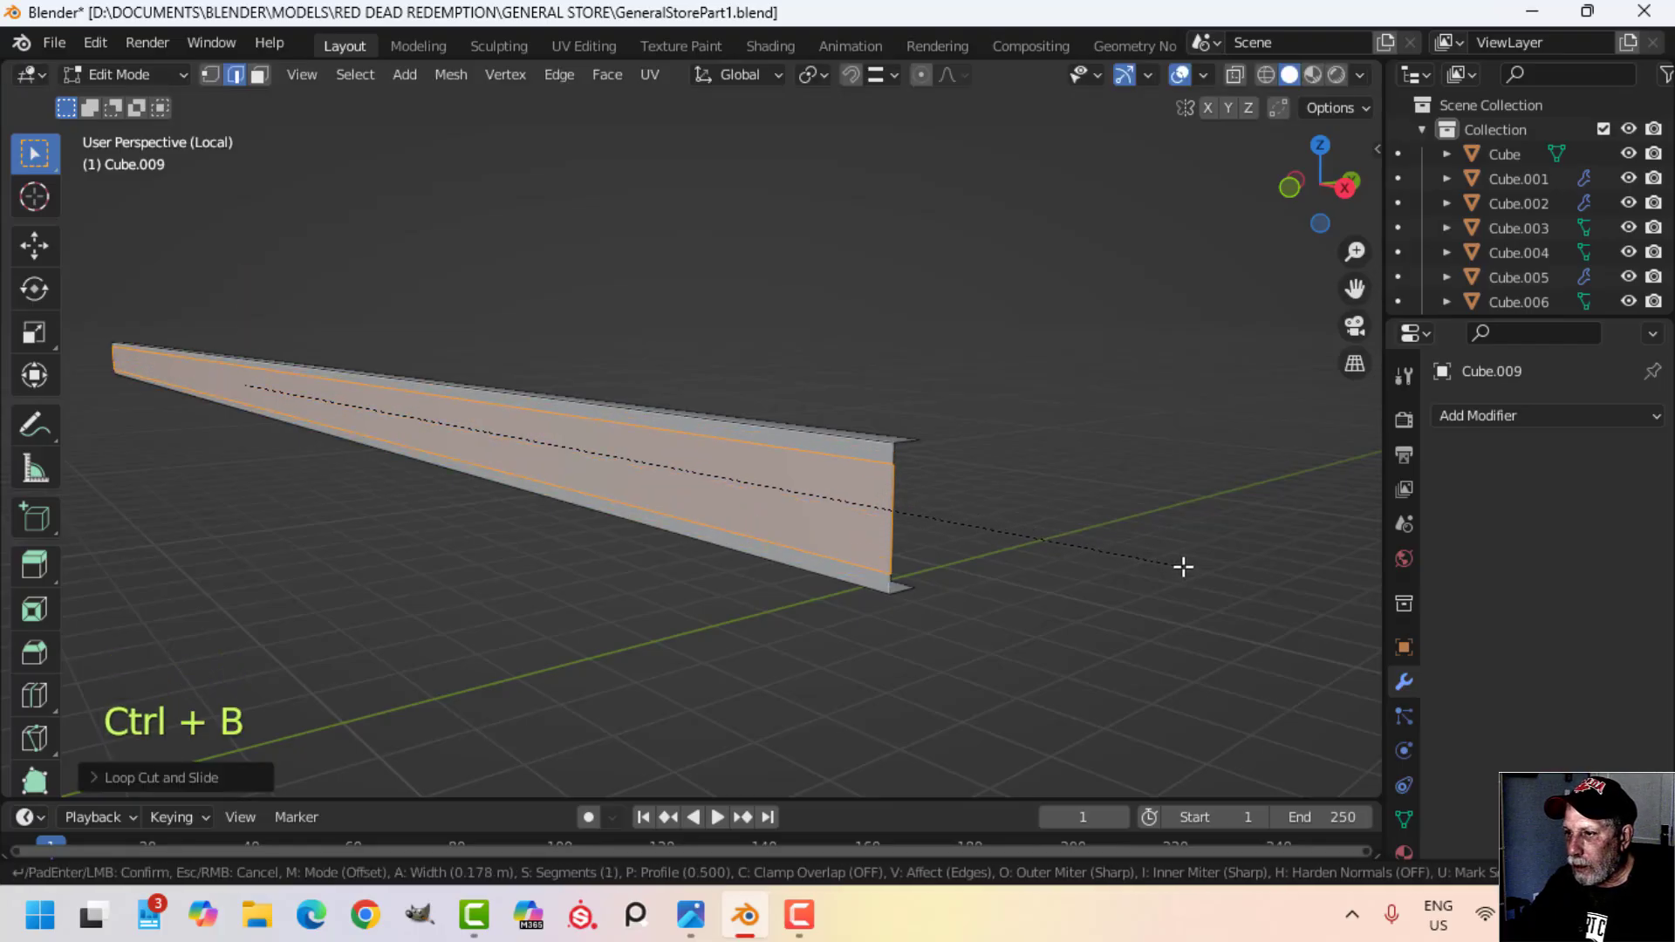
click(1220, 567)
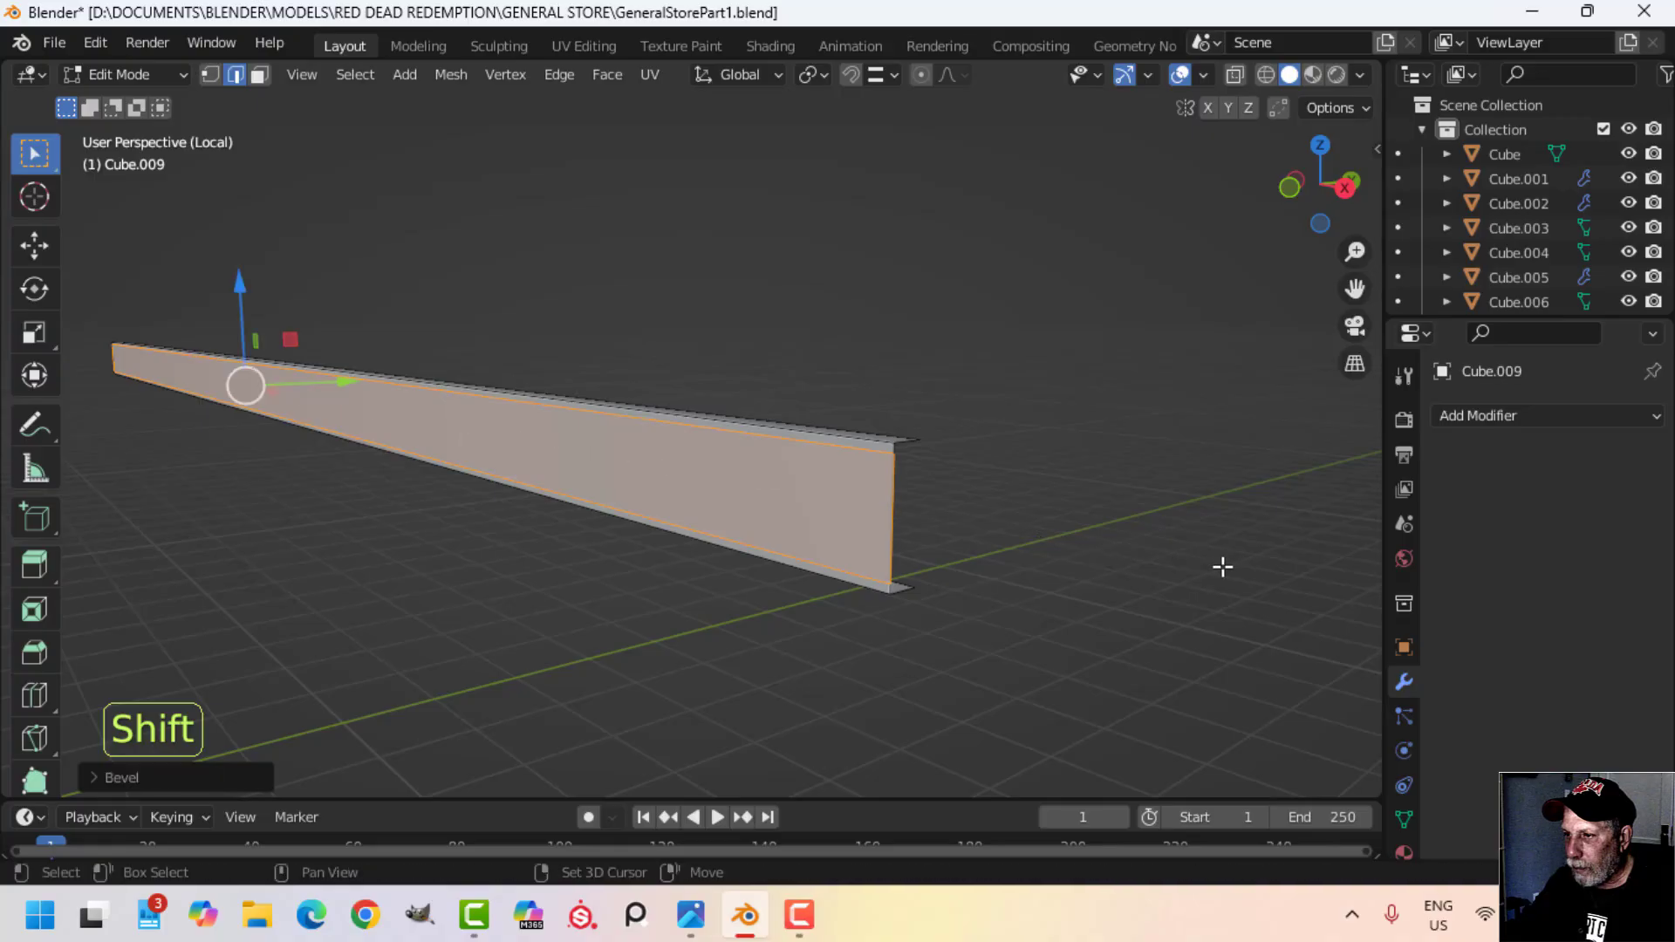
key(alt+a)
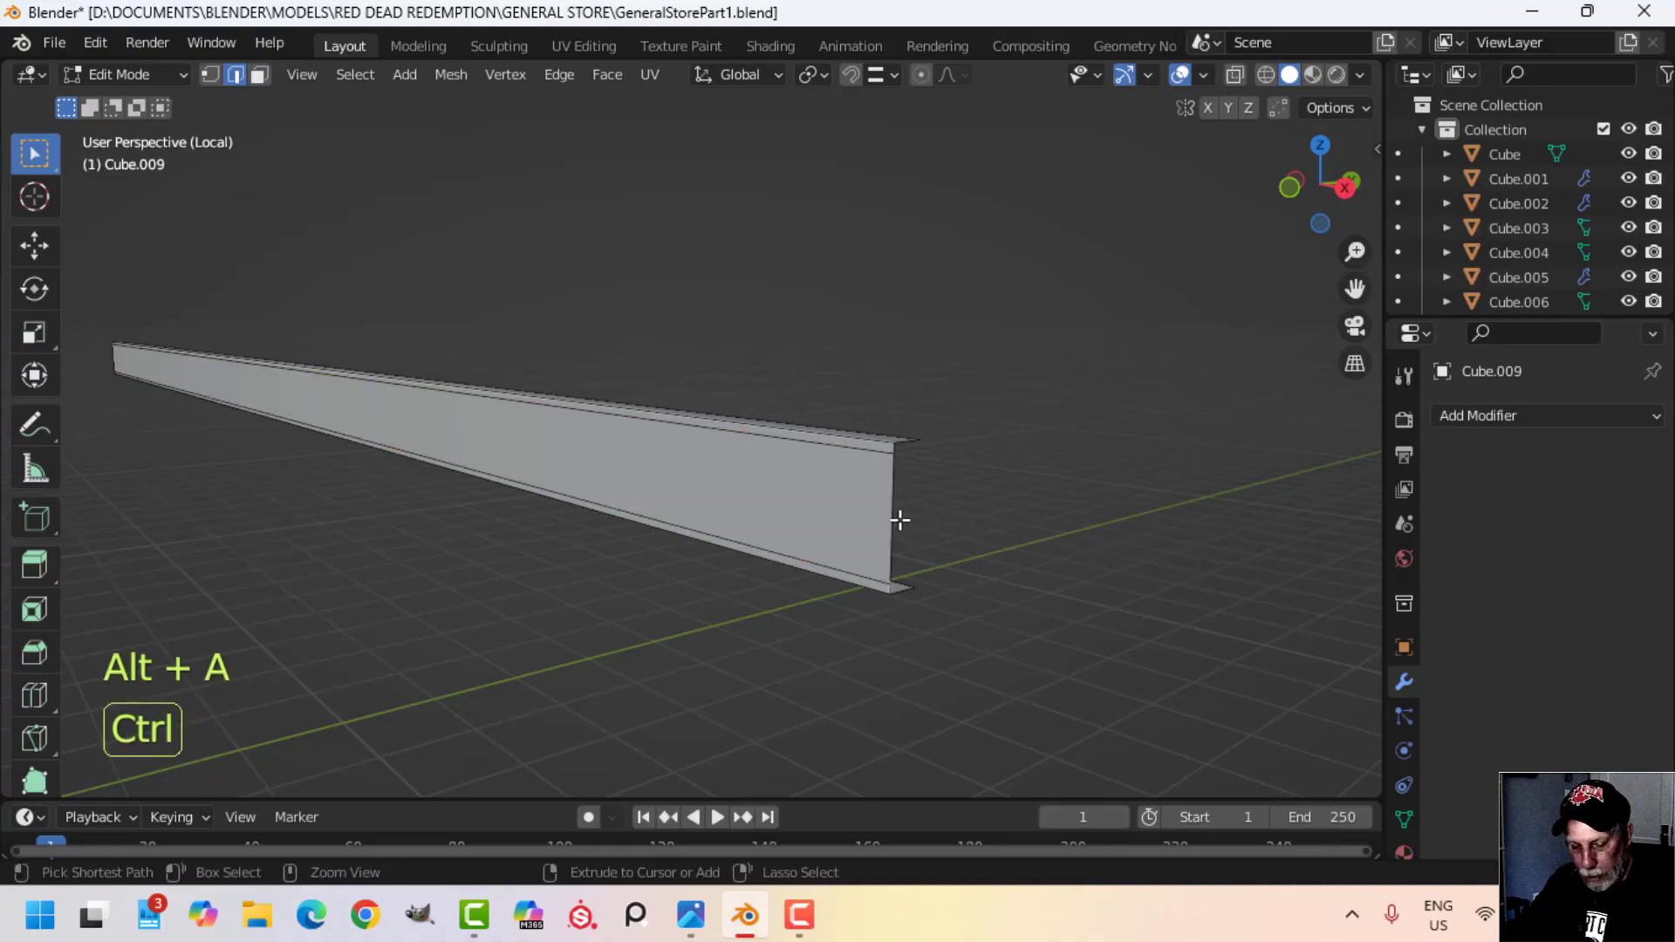
Step: Add another centred lengthwise loop cut and bevel it to leave a second narrow strip inside each border strip
key(ctrl+r)
click(898, 514)
click(1058, 529)
key(ctrl+b)
key(shift)
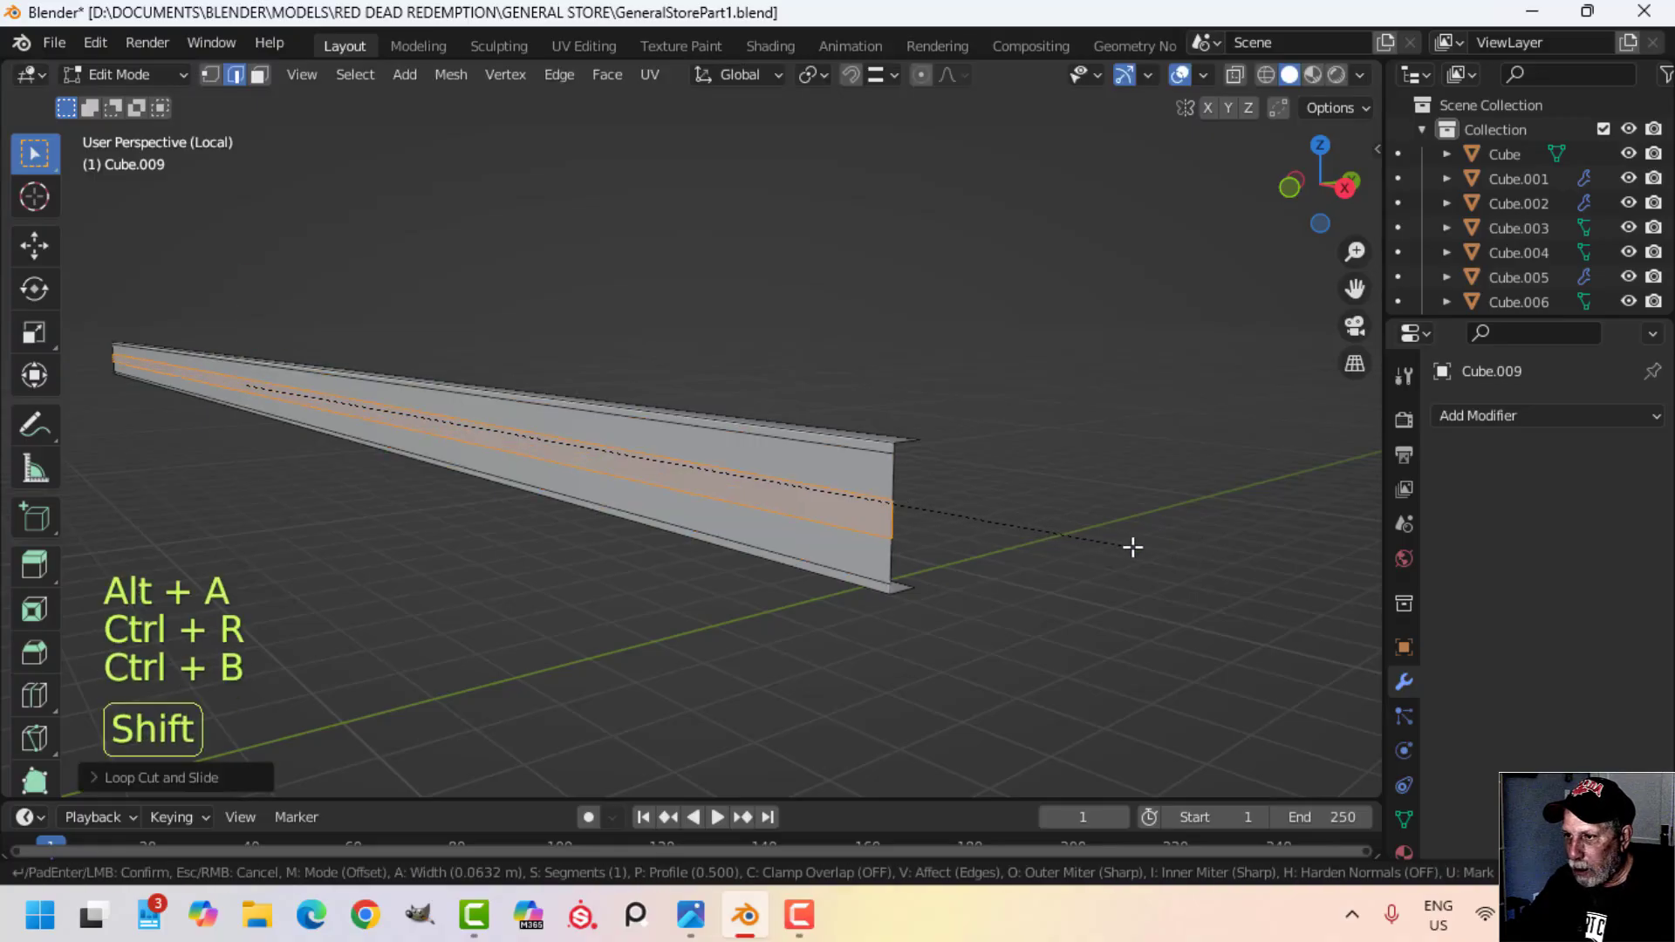
click(1248, 557)
key(alt+a)
Step: Extrude the inner narrow strips near the rail's upper and lower borders slightly inward as grooves, and clear the selection
key(3)
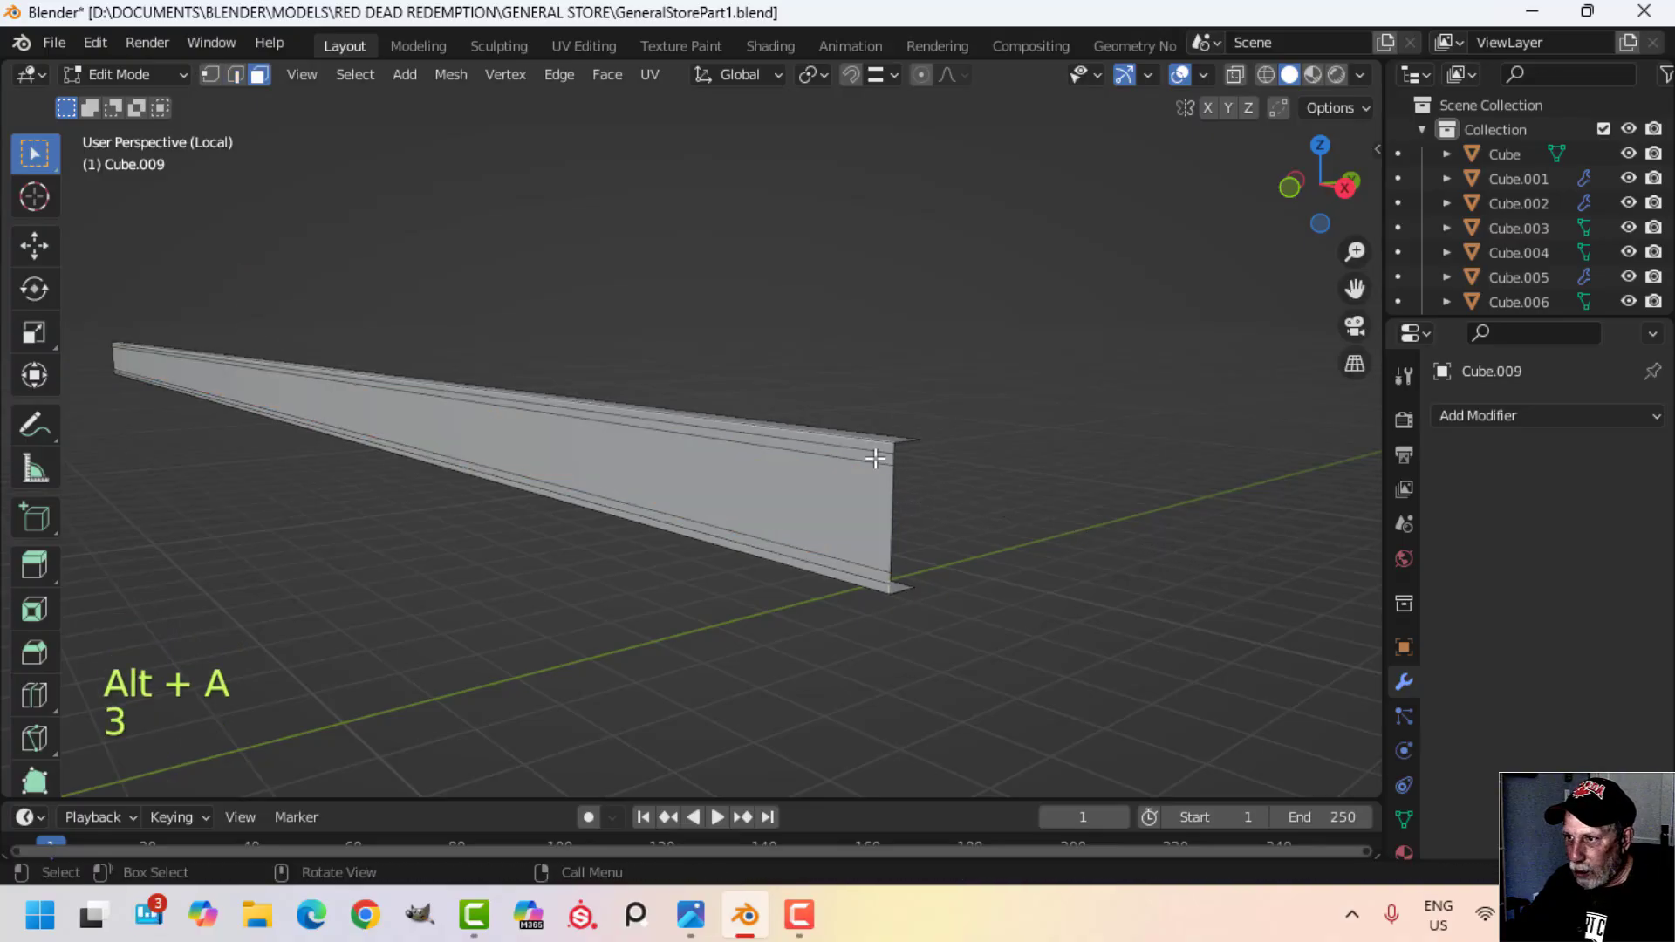
click(869, 453)
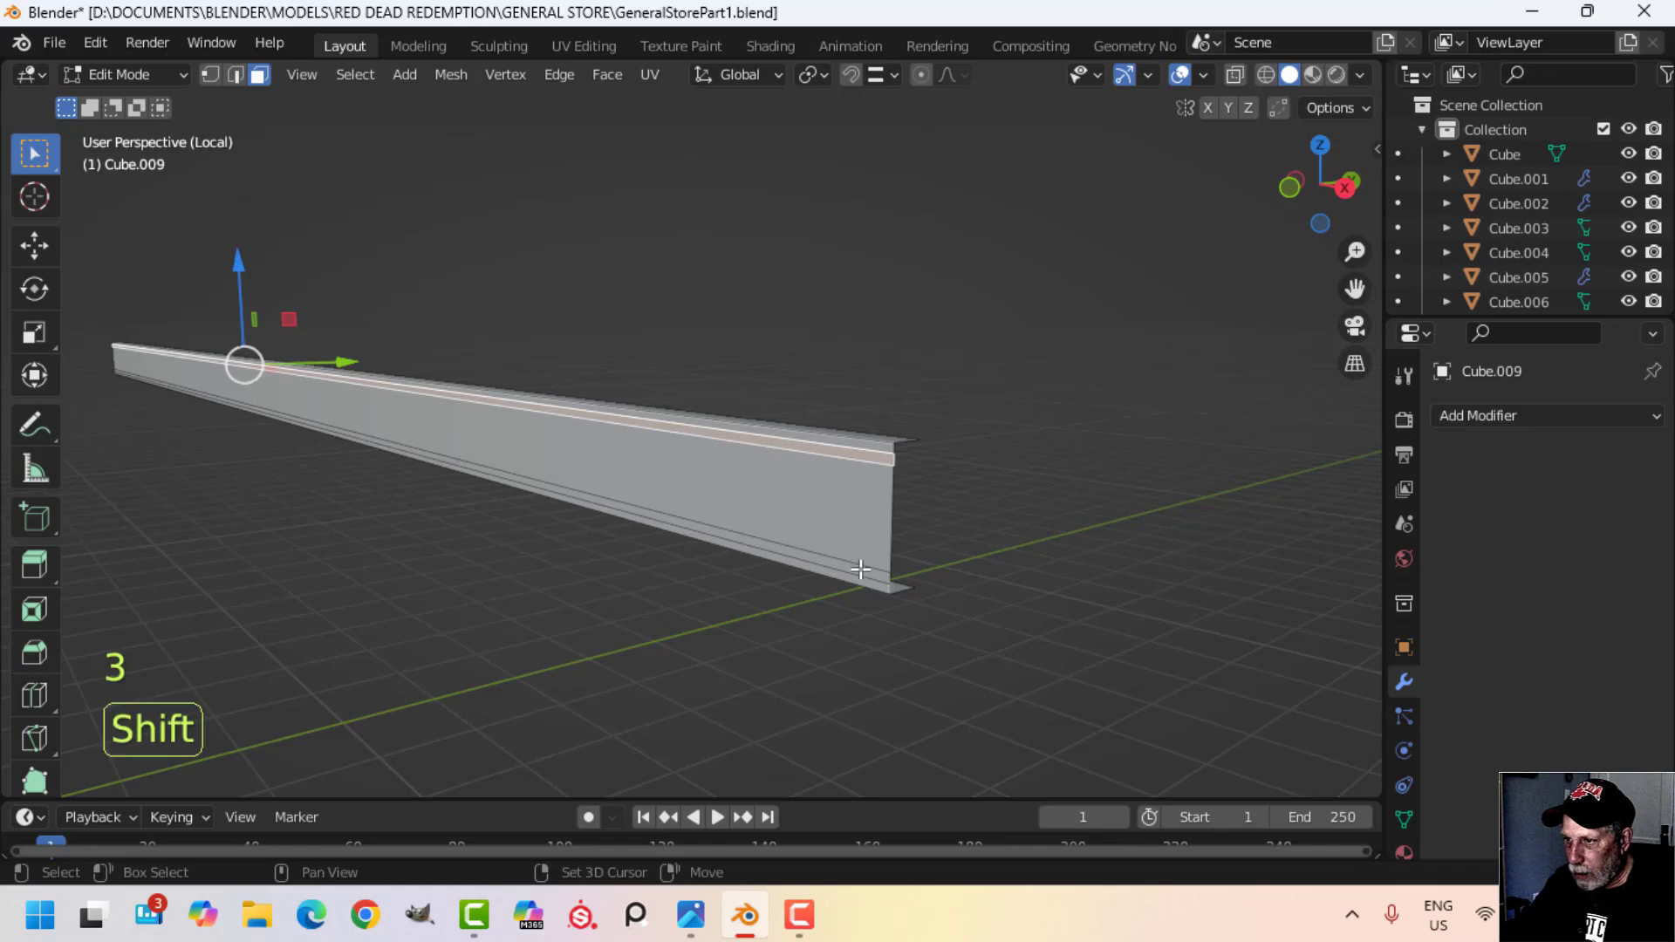
middle_drag(861, 569, 809, 519)
middle_drag(699, 535, 756, 517)
key(e)
click(760, 517)
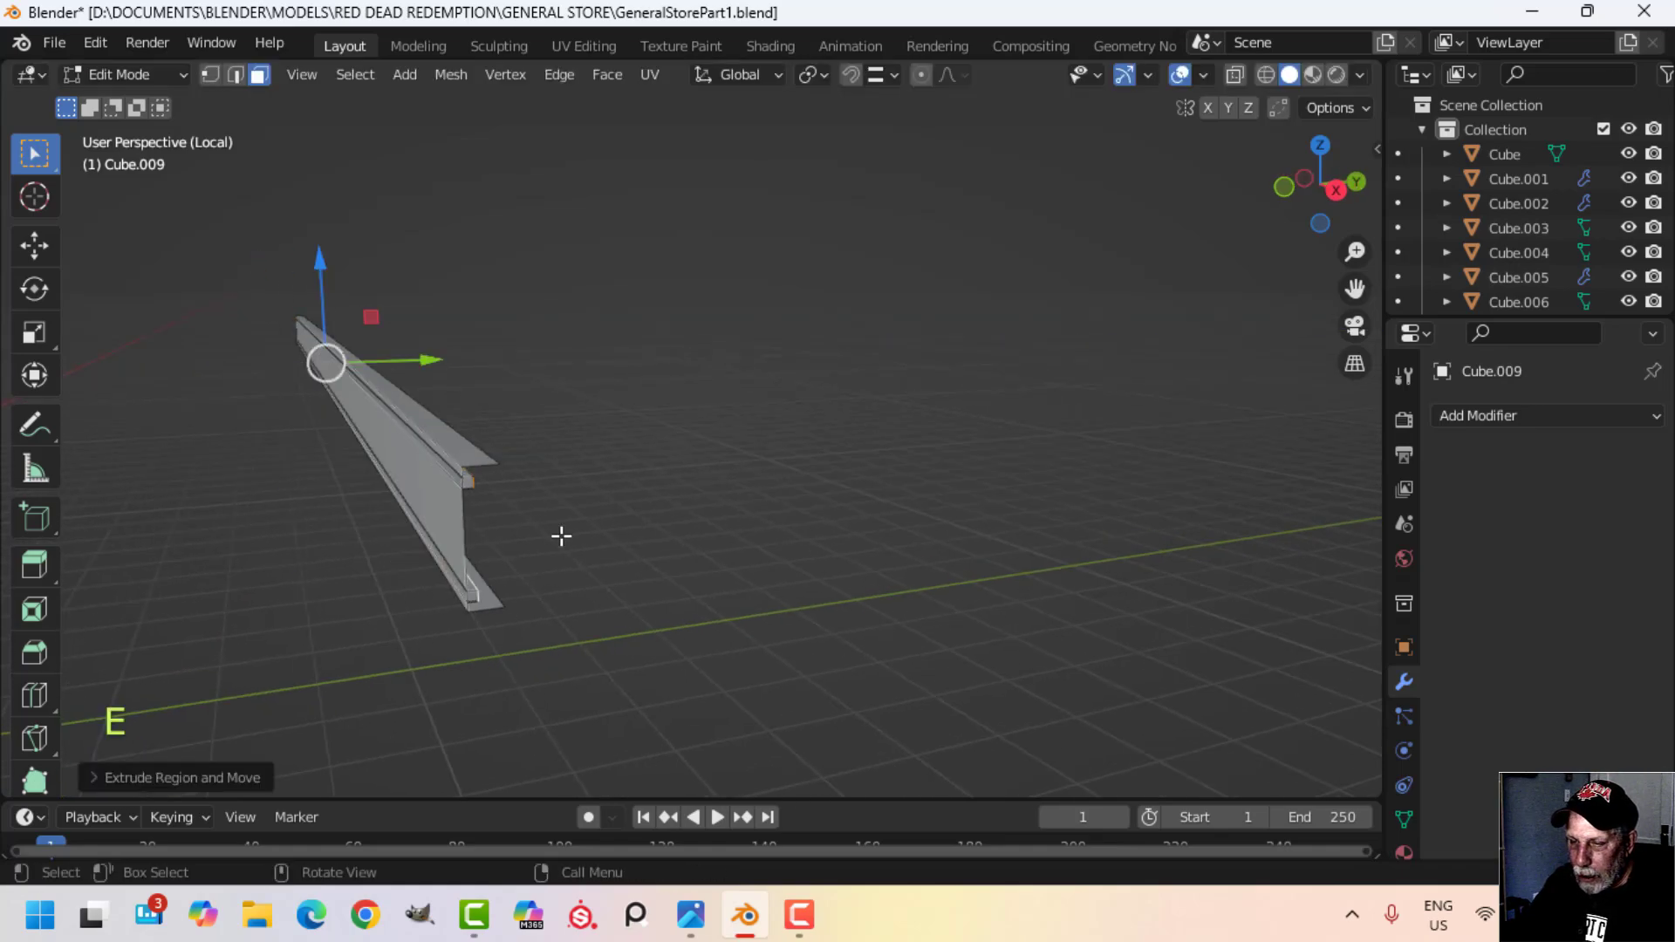
middle_drag(561, 535, 602, 523)
key(alt+a)
Step: Delete the end faces at the right end of the chair rail, using a front wireframe view
key(KP_1)
key(z)
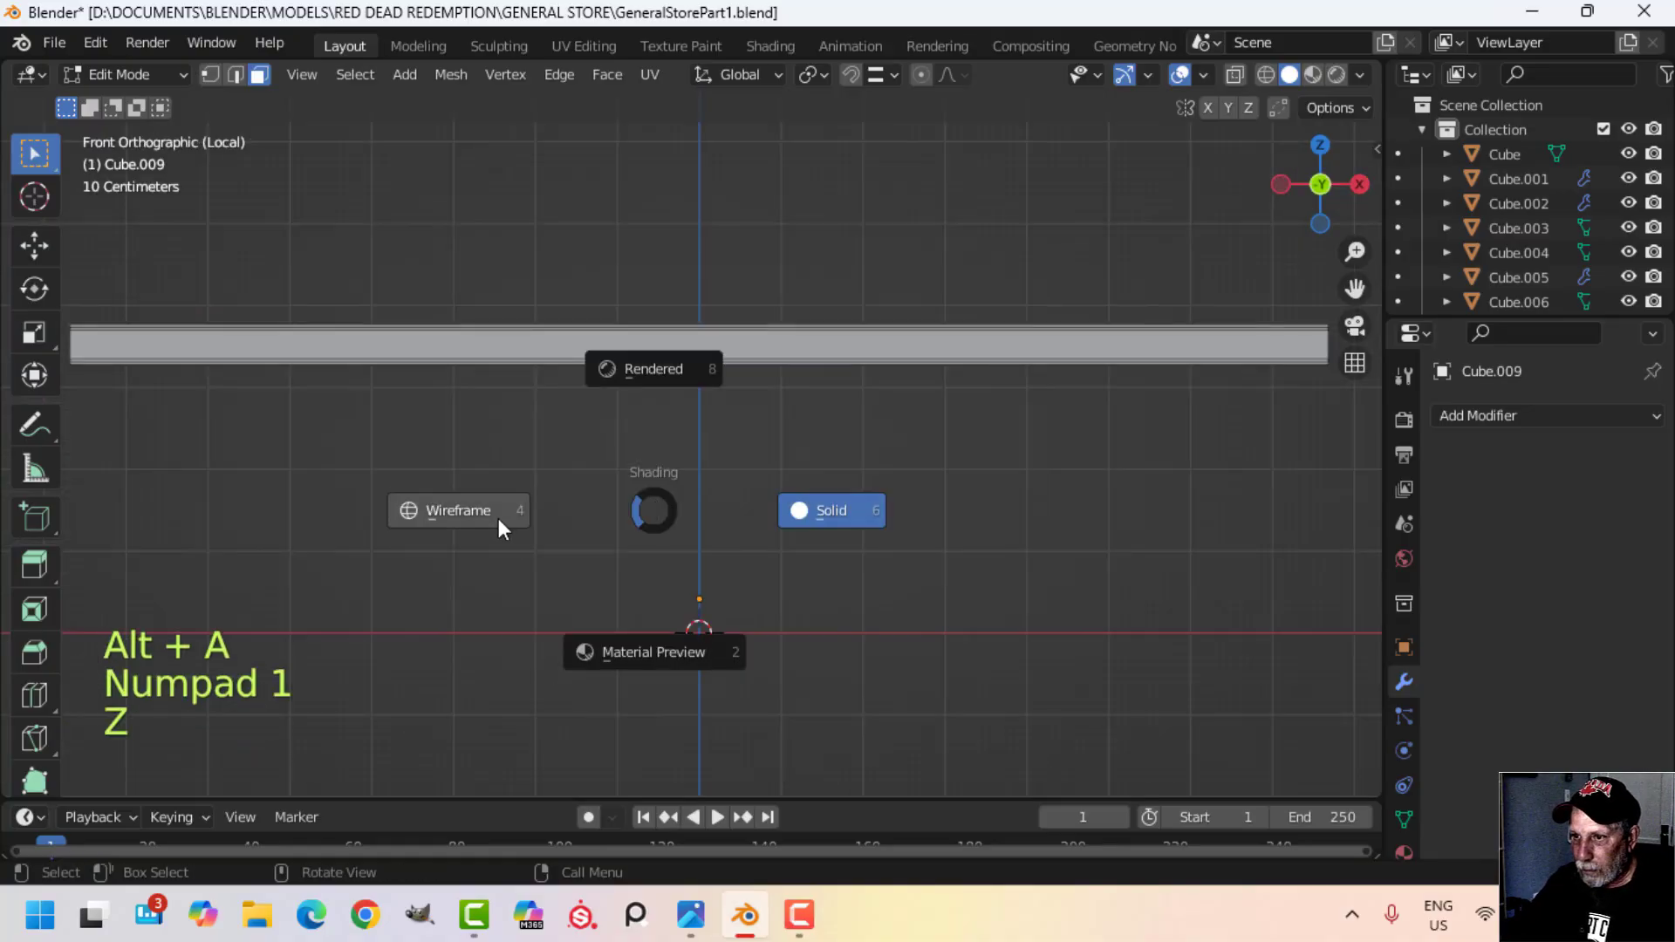
click(494, 517)
shift+middle_drag(811, 507, 511, 542)
key(b)
drag(990, 275, 1086, 522)
key(x)
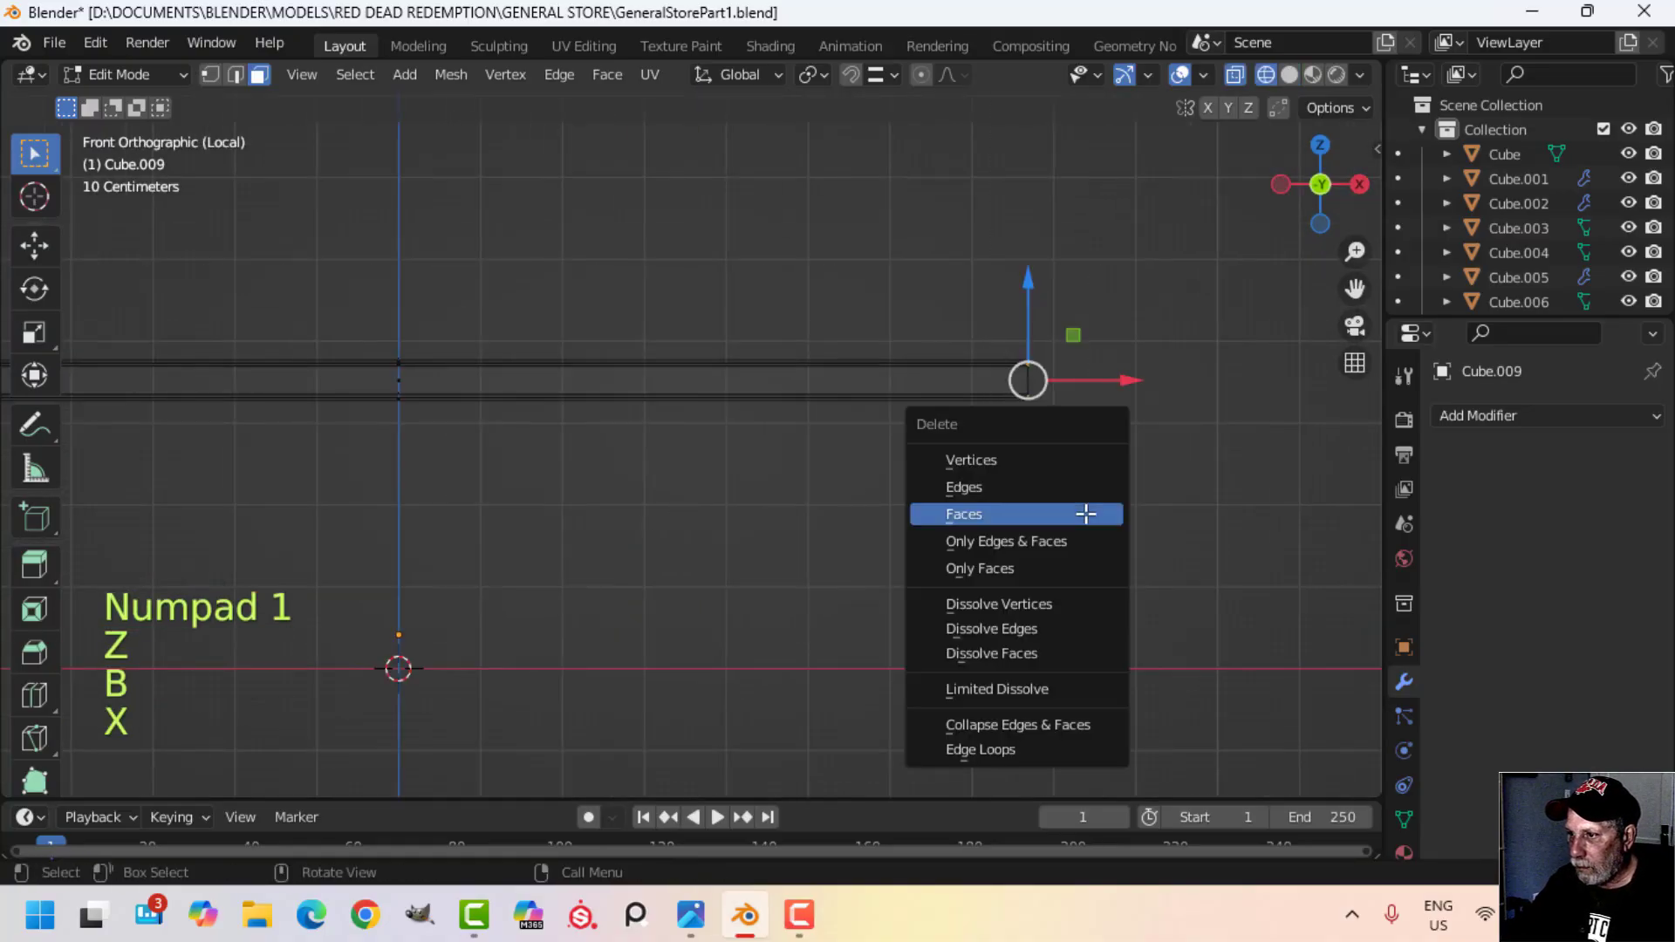
click(1085, 514)
Step: Delete the end faces at the left end of the chair rail and return to solid shading
scroll(515, 482, down, 3)
shift+middle_drag(516, 483, 736, 527)
key(b)
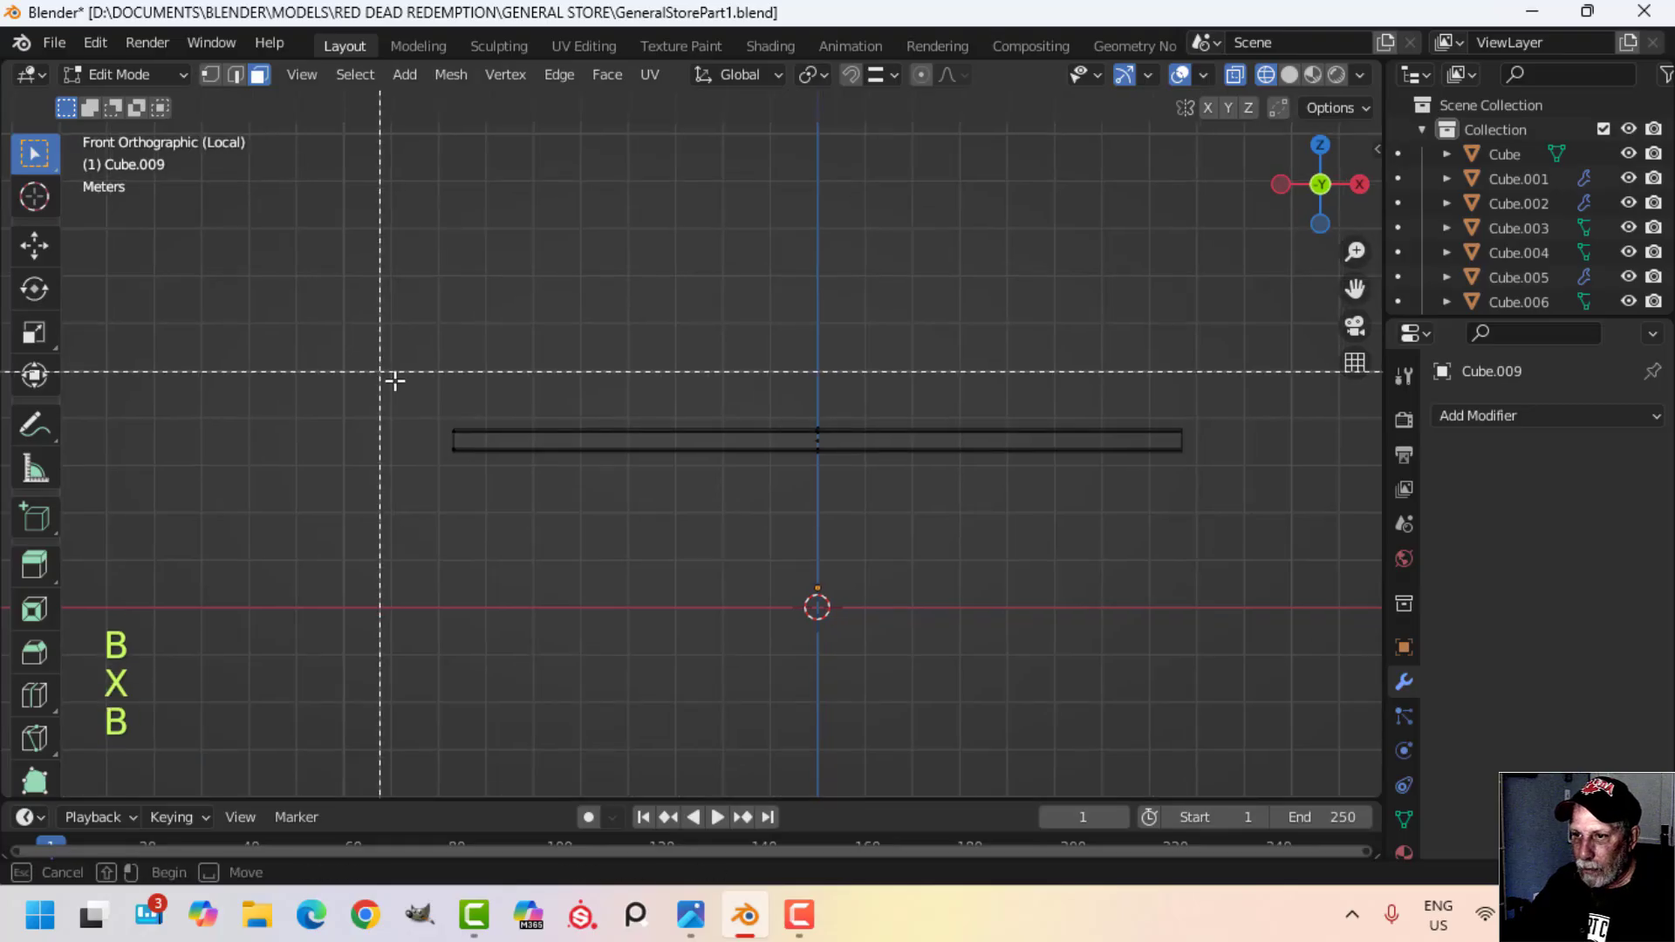
drag(392, 377, 545, 515)
key(x)
click(547, 509)
key(z)
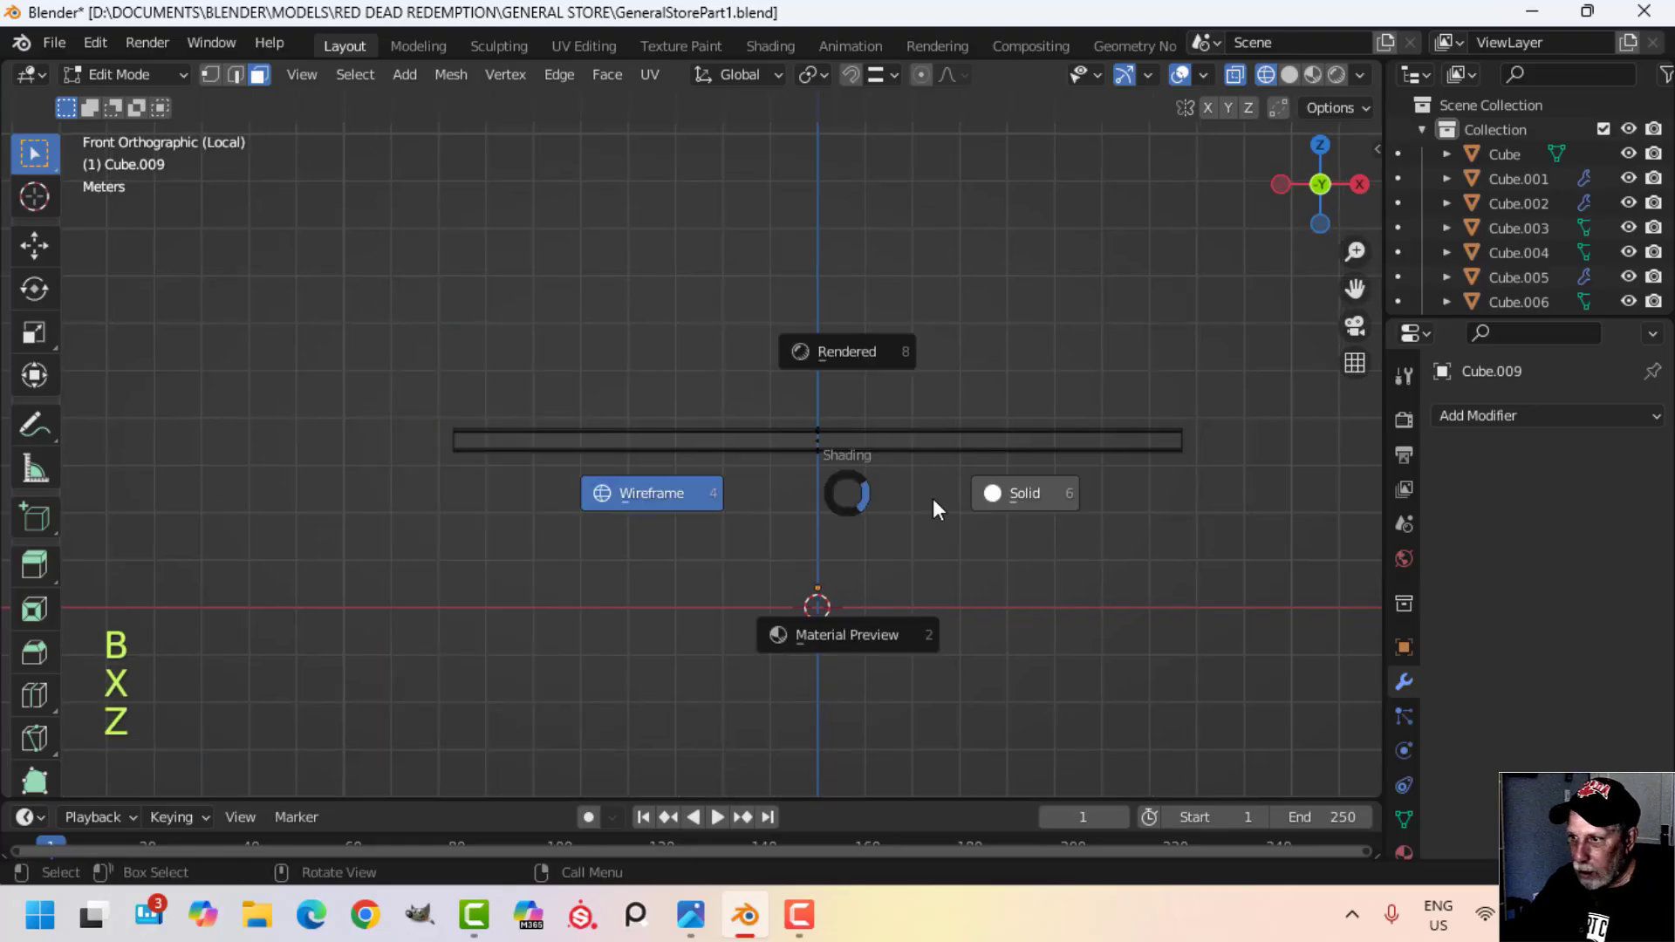
click(933, 500)
Step: Select the lengthwise corner edges of the chair rail's upper and lower mouldings and give them a narrow two-segment bevel
shift+middle_drag(655, 510, 829, 561)
scroll(829, 561, up, 3)
middle_drag(576, 528, 791, 478)
scroll(875, 614, up, 3)
scroll(852, 542, up, 2)
shift+middle_drag(852, 542, 818, 489)
scroll(820, 496, up, 2)
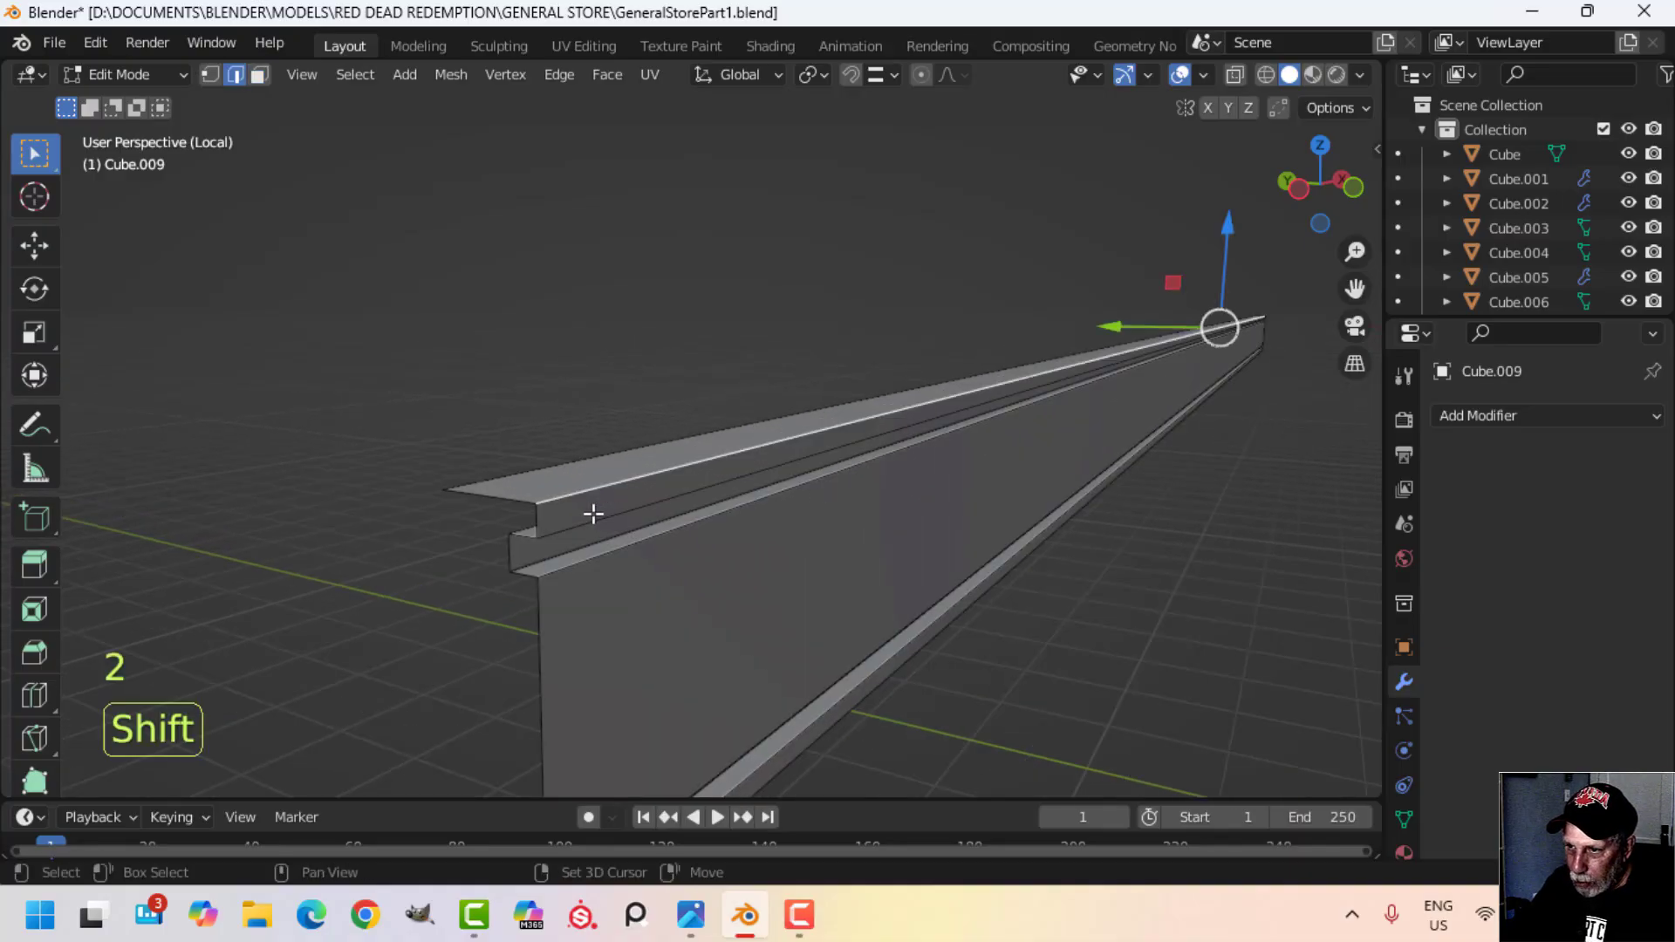
shift+middle_drag(792, 684, 799, 631)
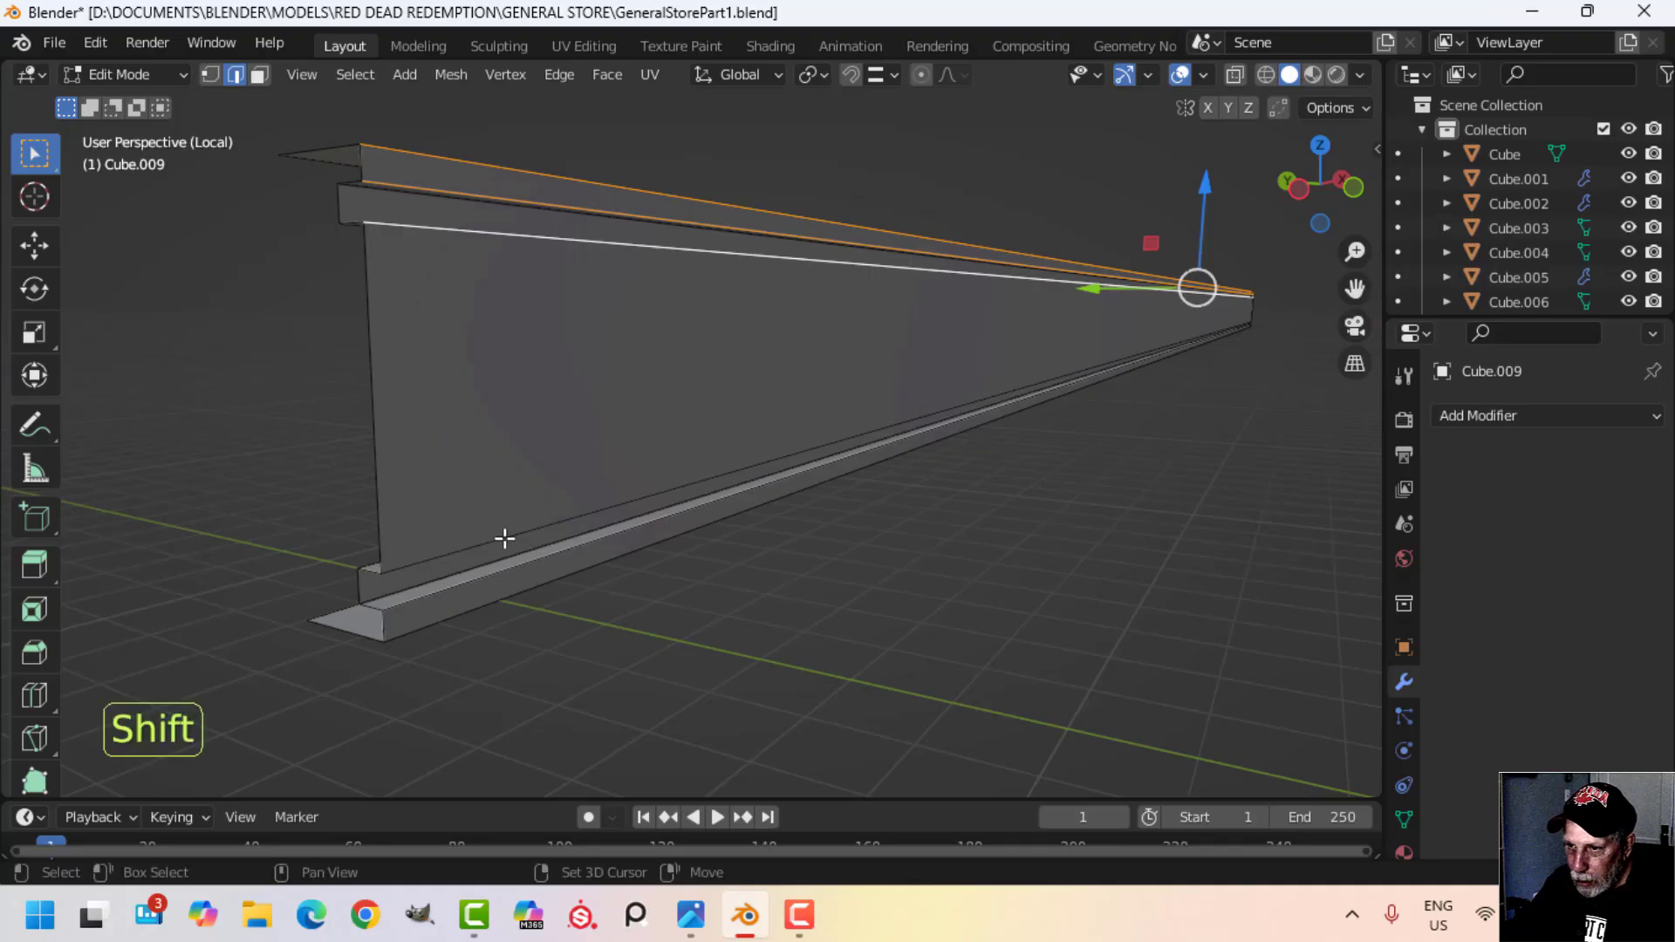
shift+click(509, 573)
shift+click(537, 573)
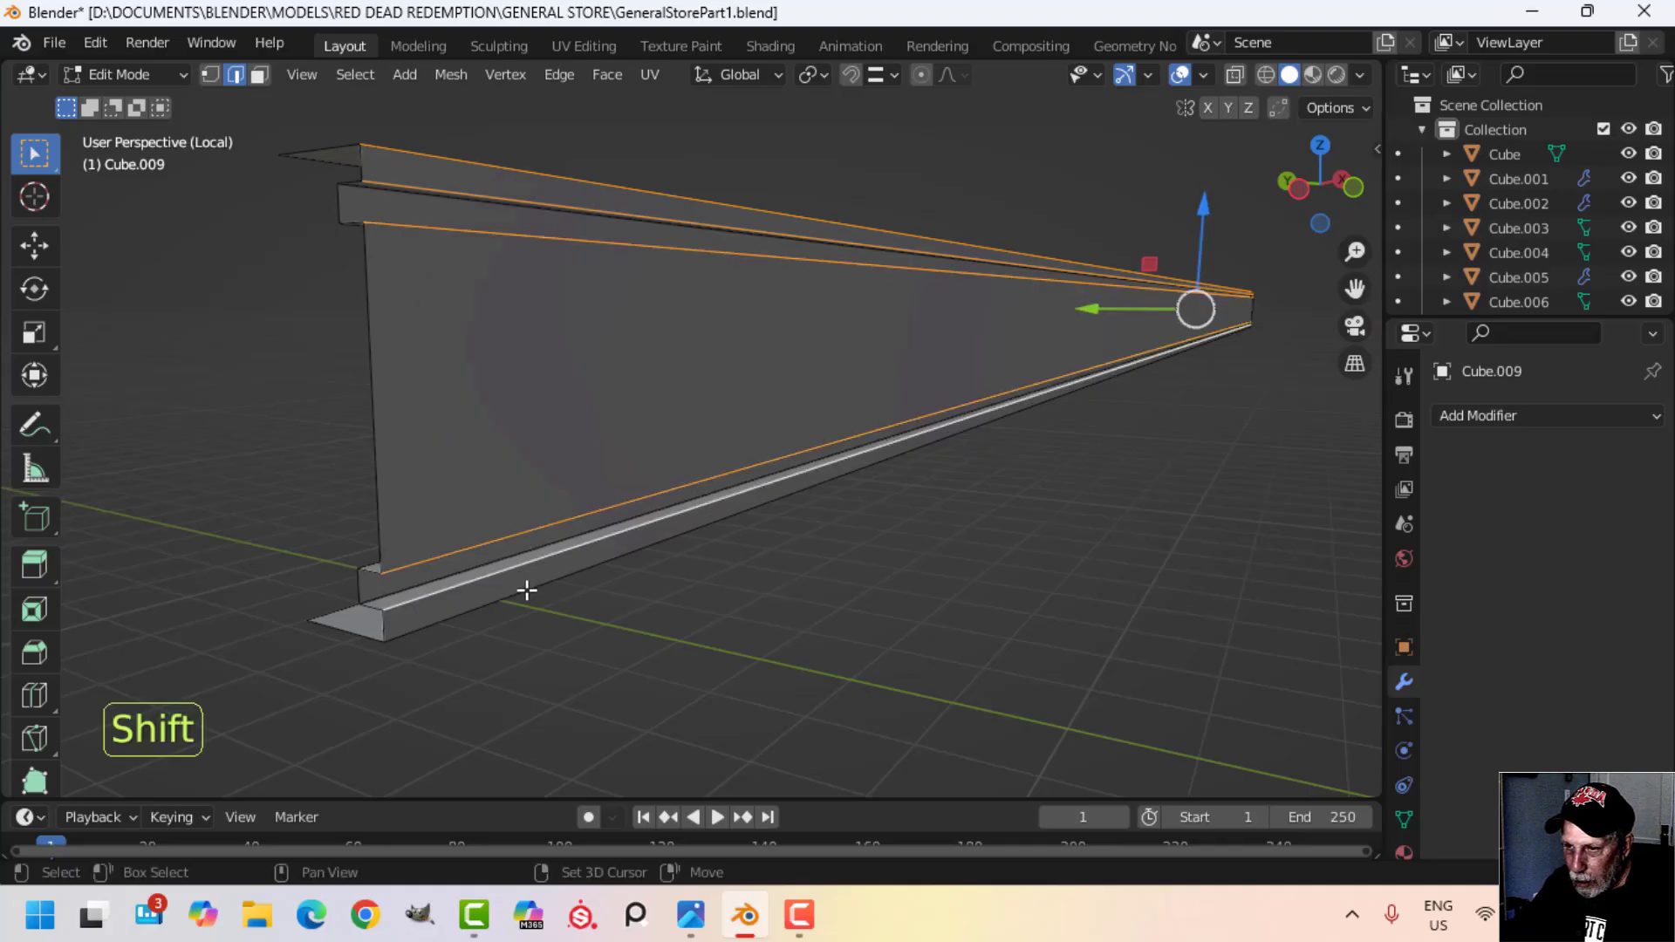
key(ctrl+b)
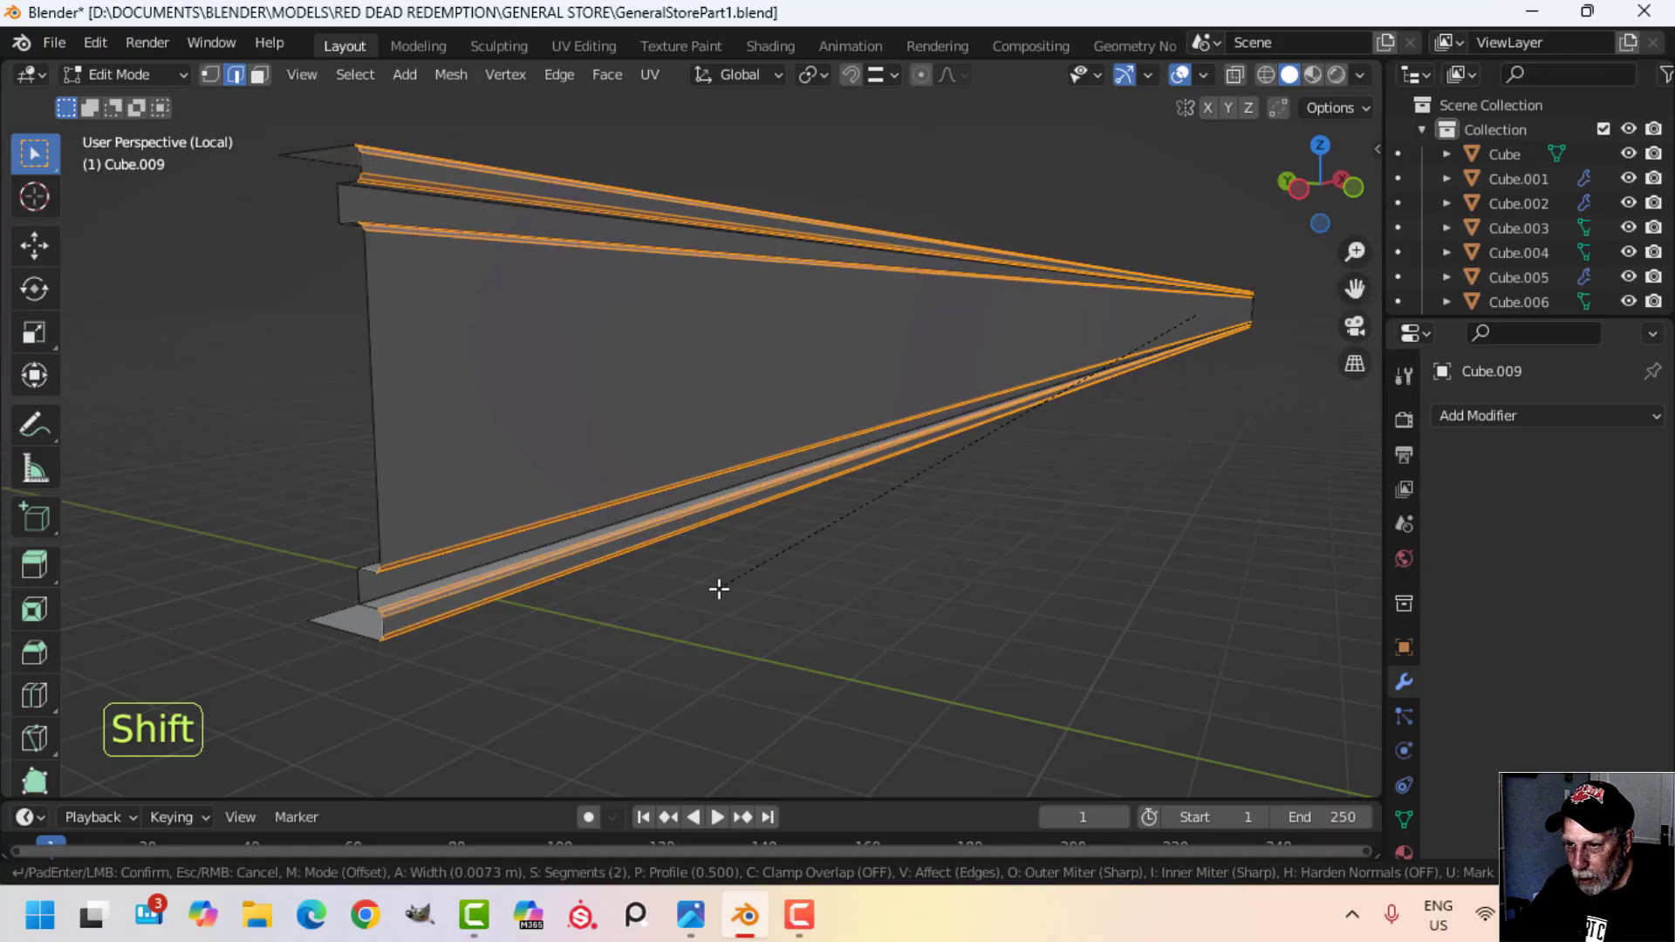
click(583, 589)
Step: Finish editing the rail, leave local view to show the whole room, and turn on the face orientation overlay
key(Tab)
key(alt+a)
mouse_move(904, 525)
middle_down()
mouse_move(981, 494)
mouse_move(915, 499)
middle_up()
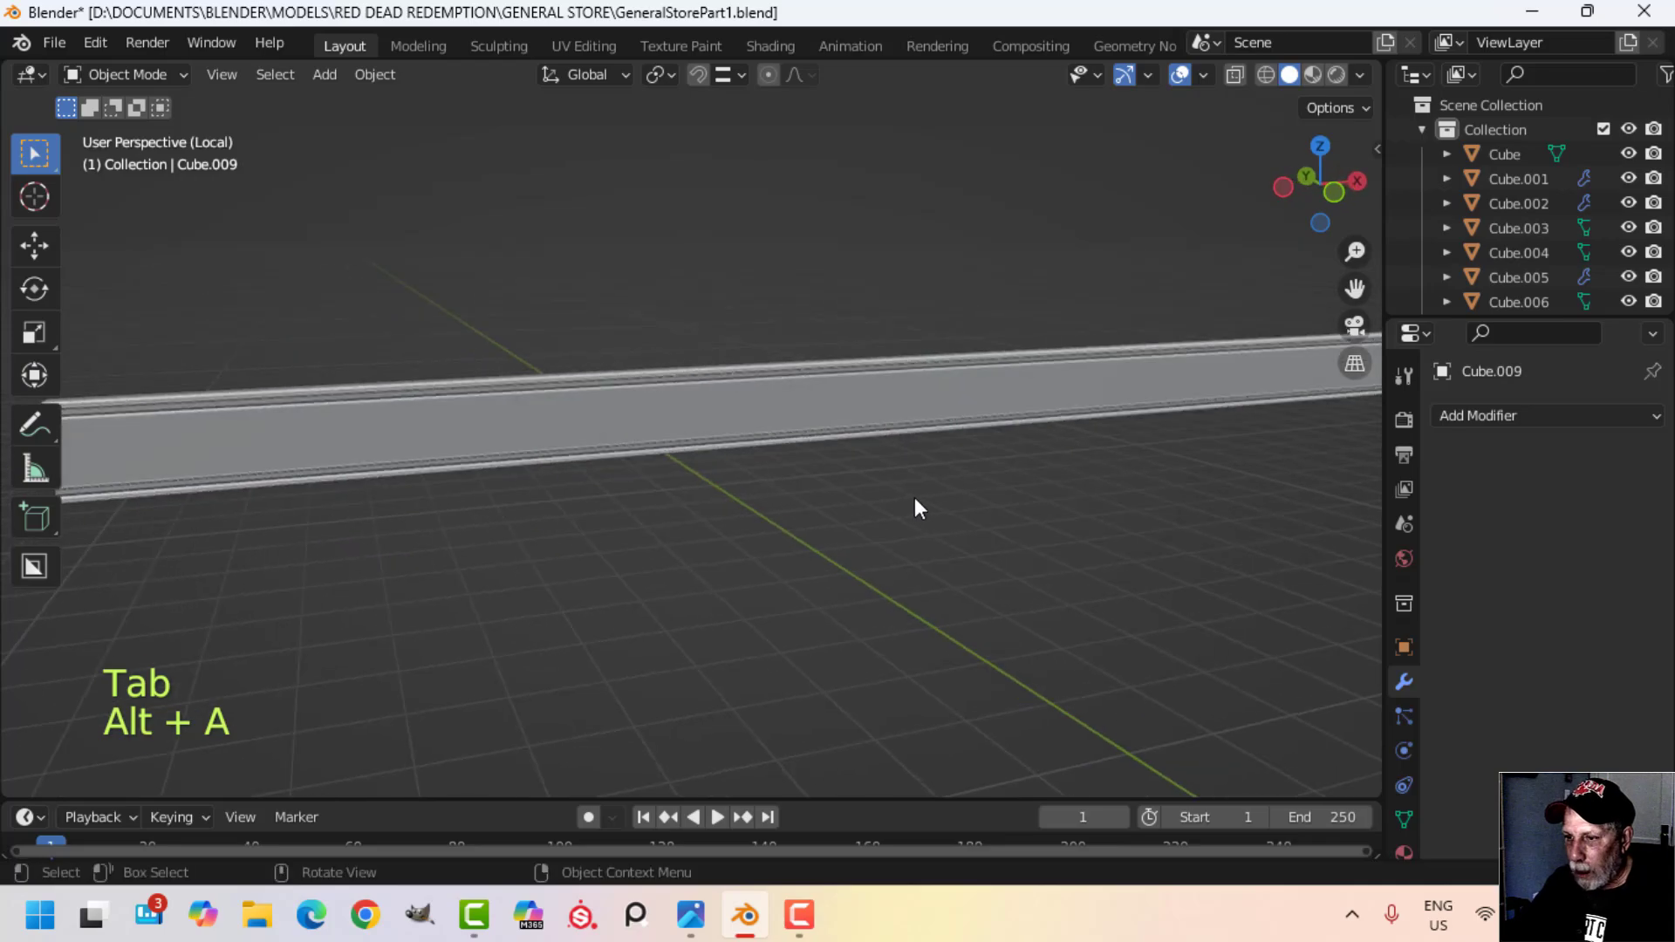
key(slash)
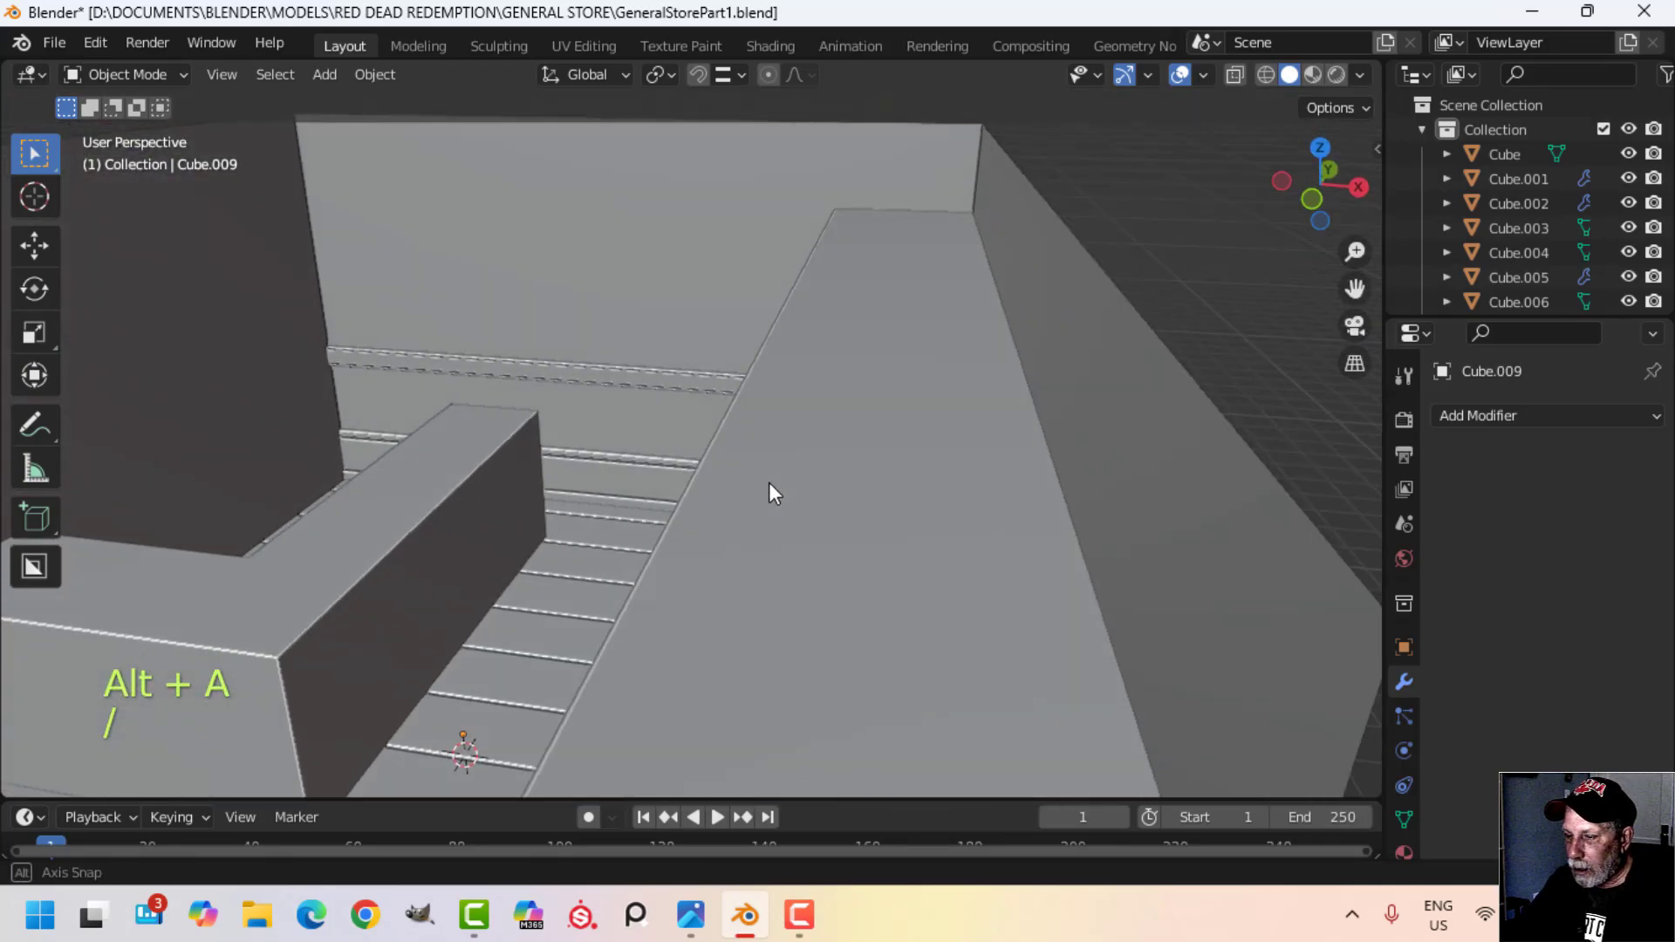
shift+middle_drag(789, 471, 779, 527)
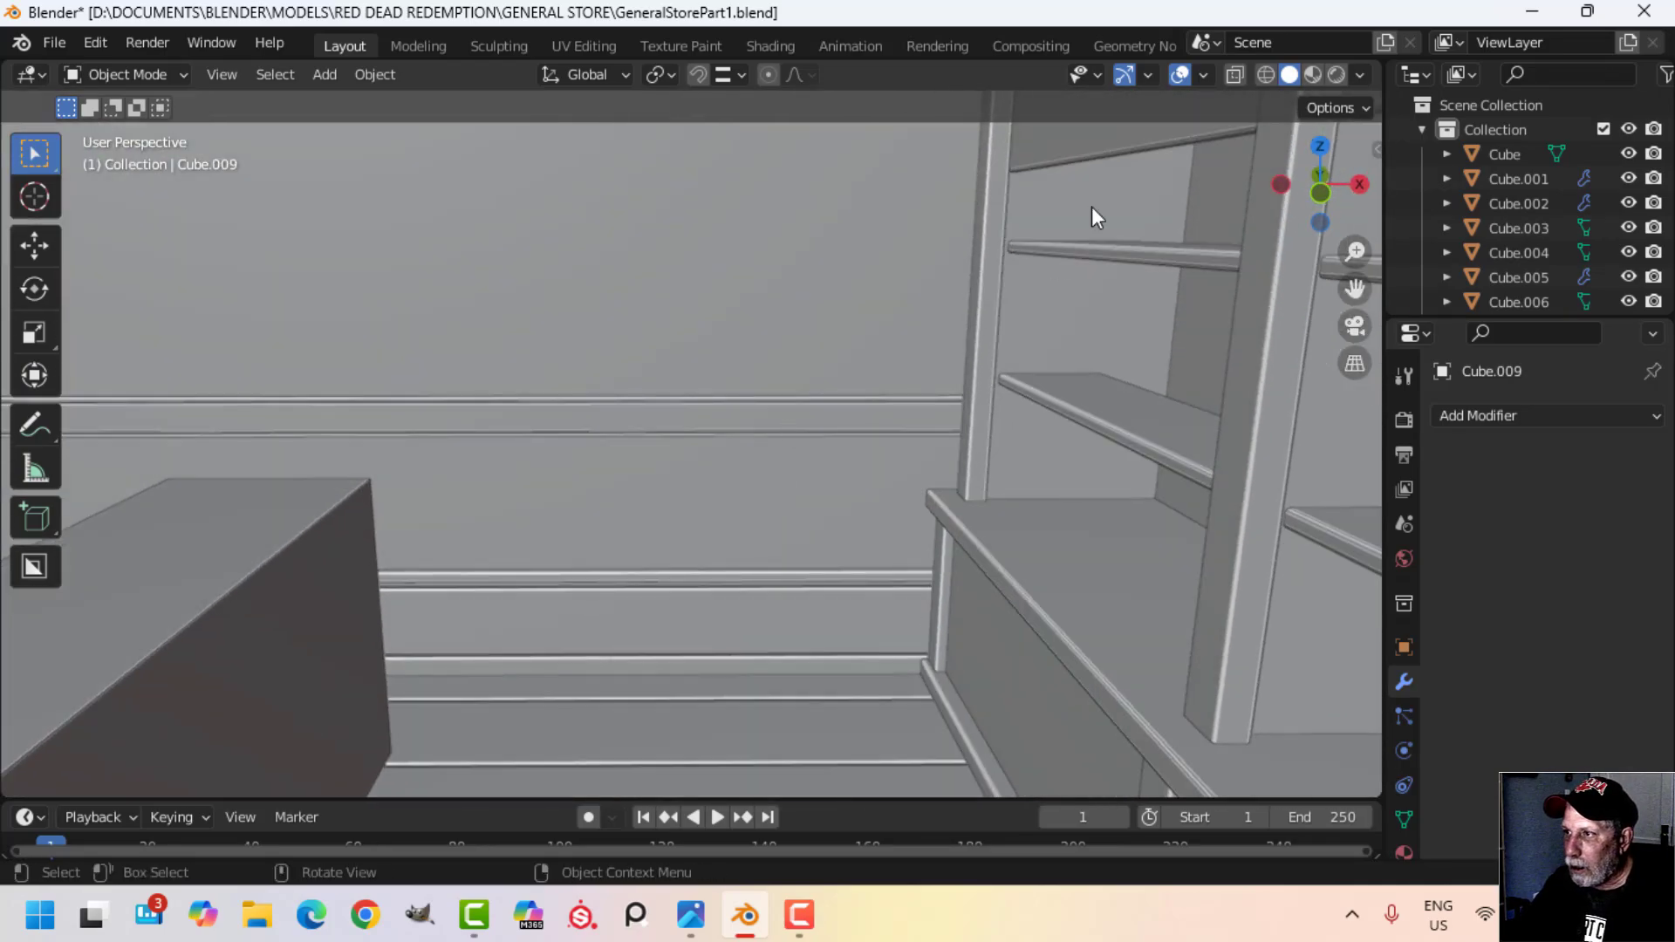
click(1148, 76)
click(1203, 75)
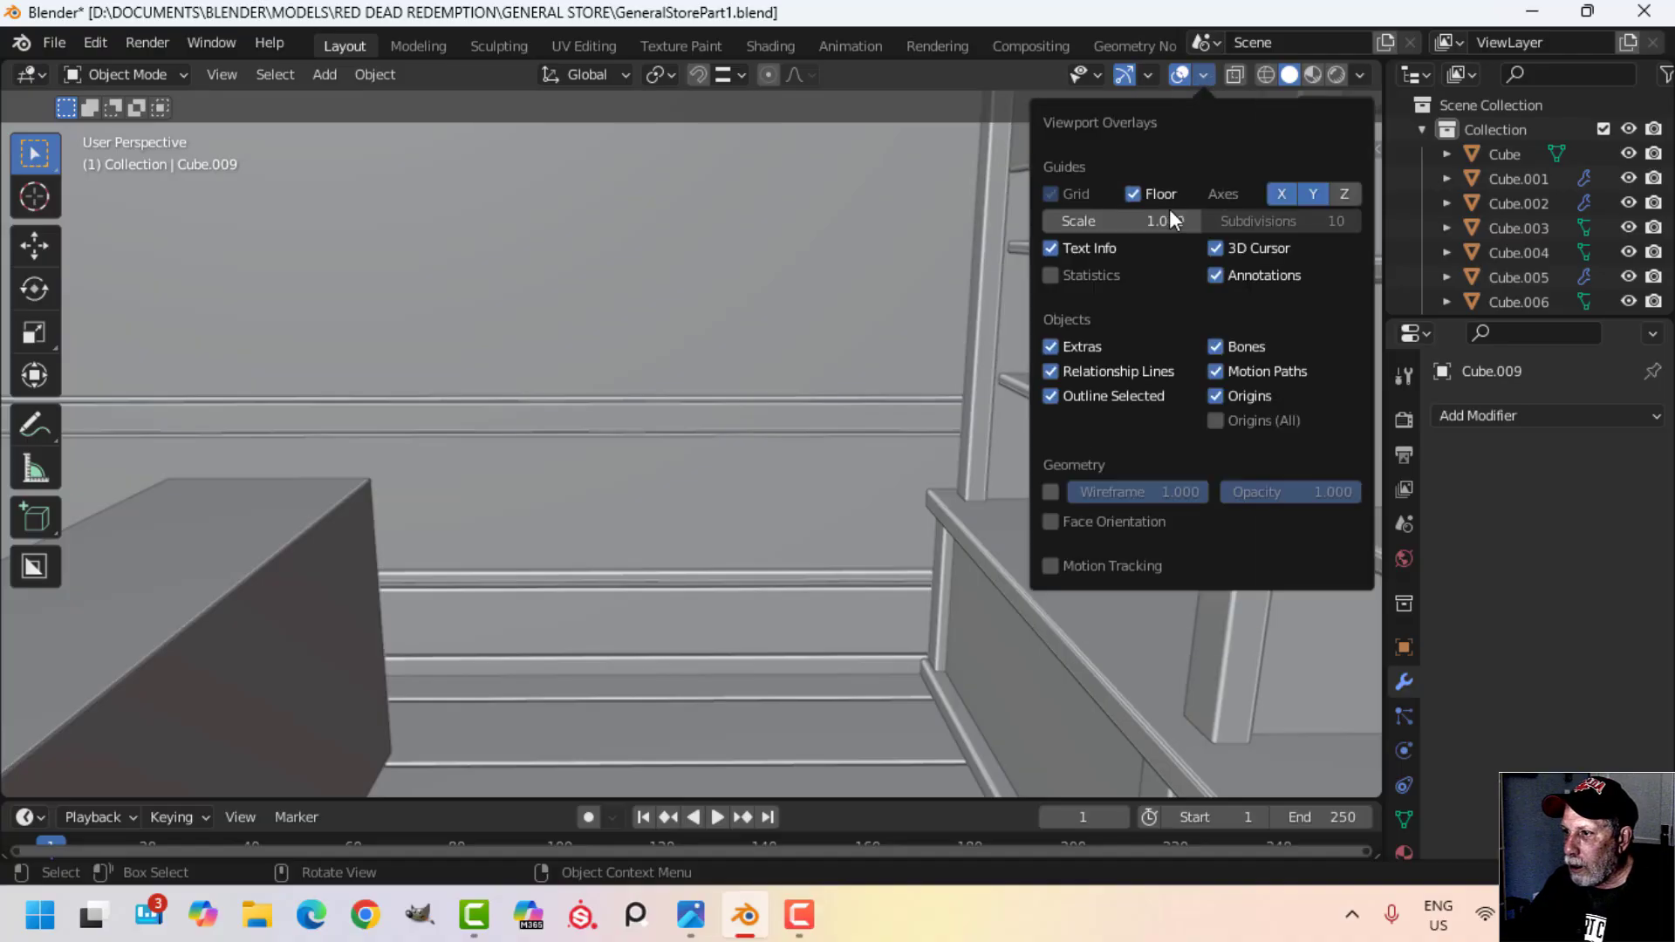
click(1101, 520)
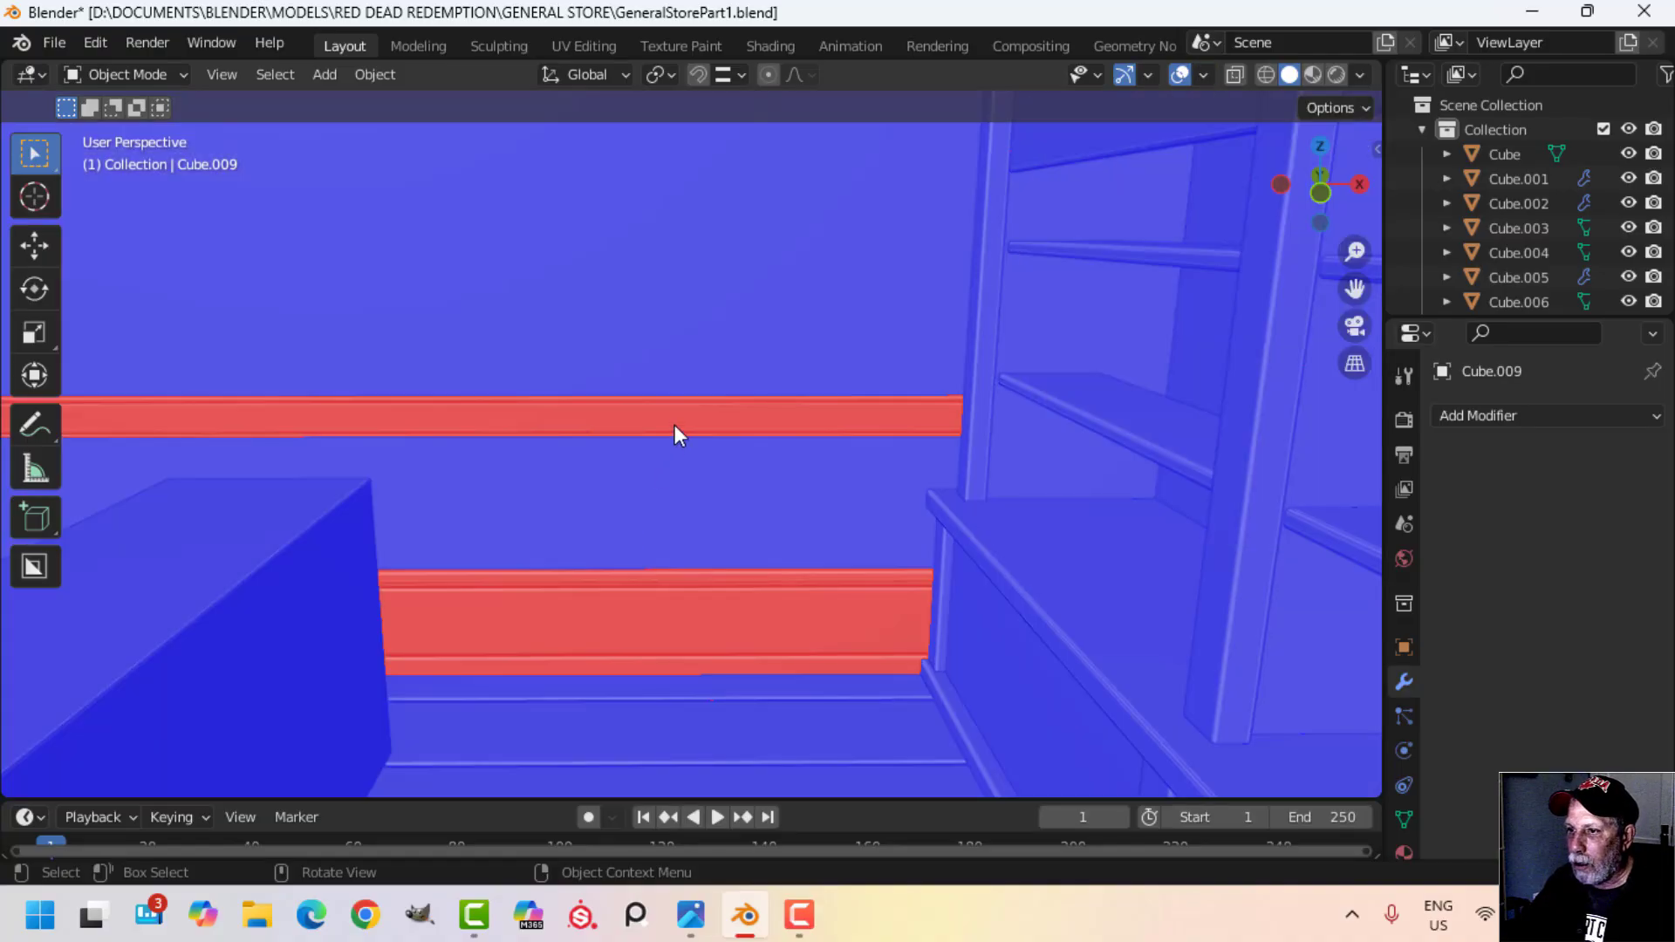
Step: Correct the normals of the baseboard and chair rail on the back wall so they face into the room
click(700, 617)
key(Tab)
key(a)
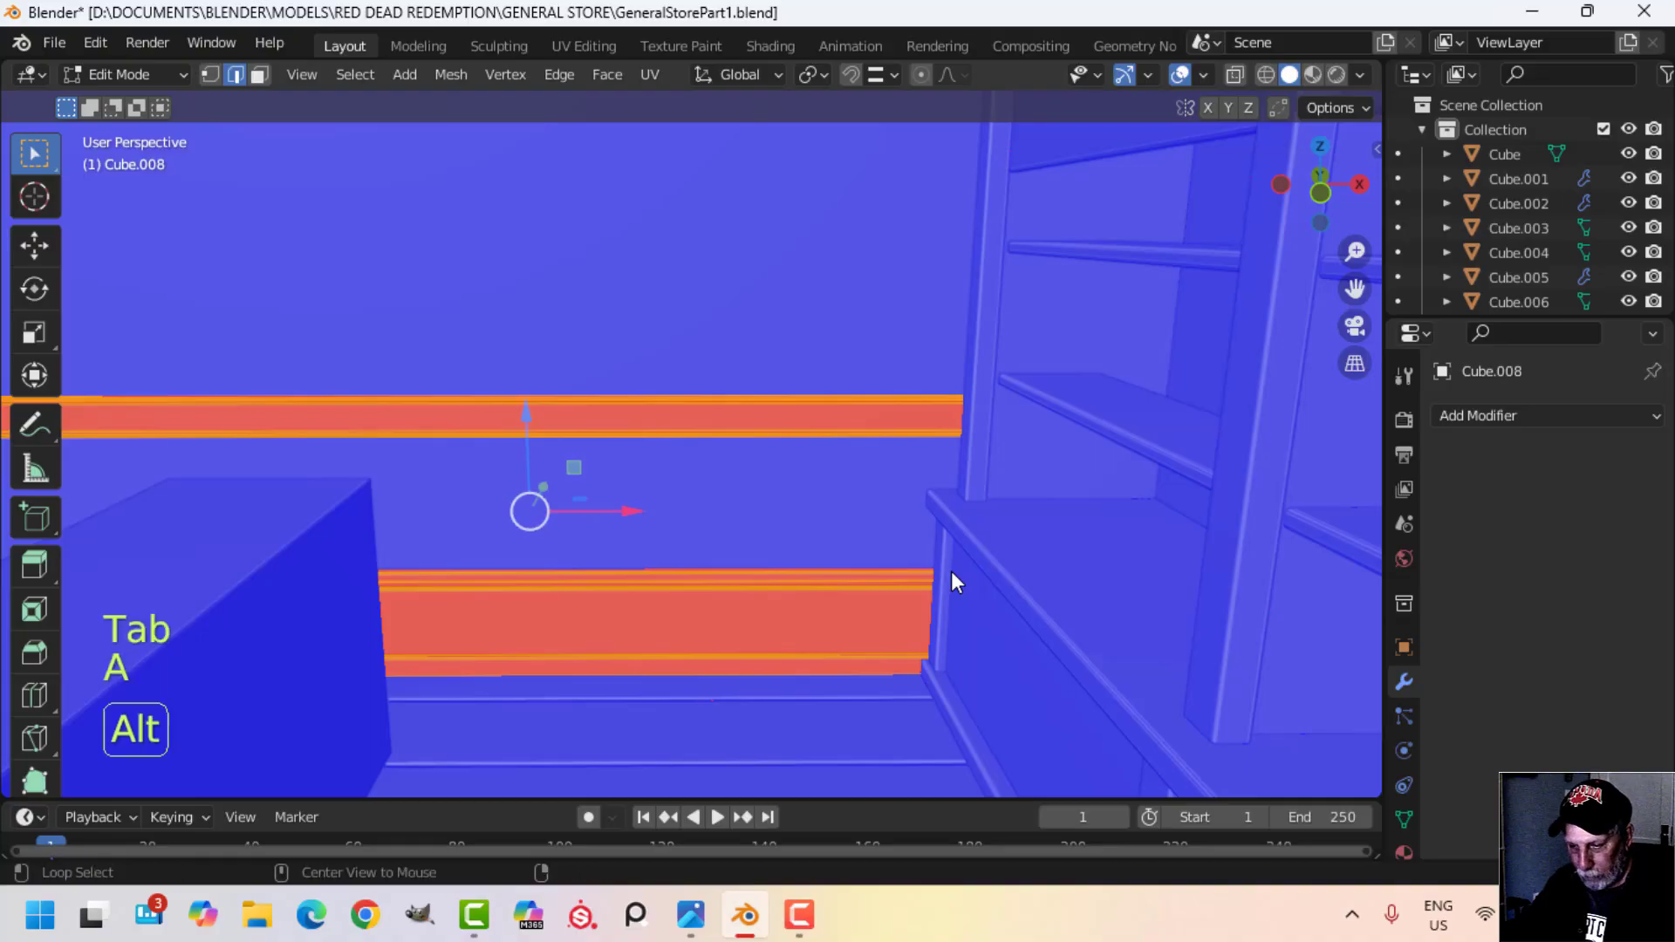
key(alt+n)
click(871, 494)
key(Tab)
scroll(827, 532, down, 5)
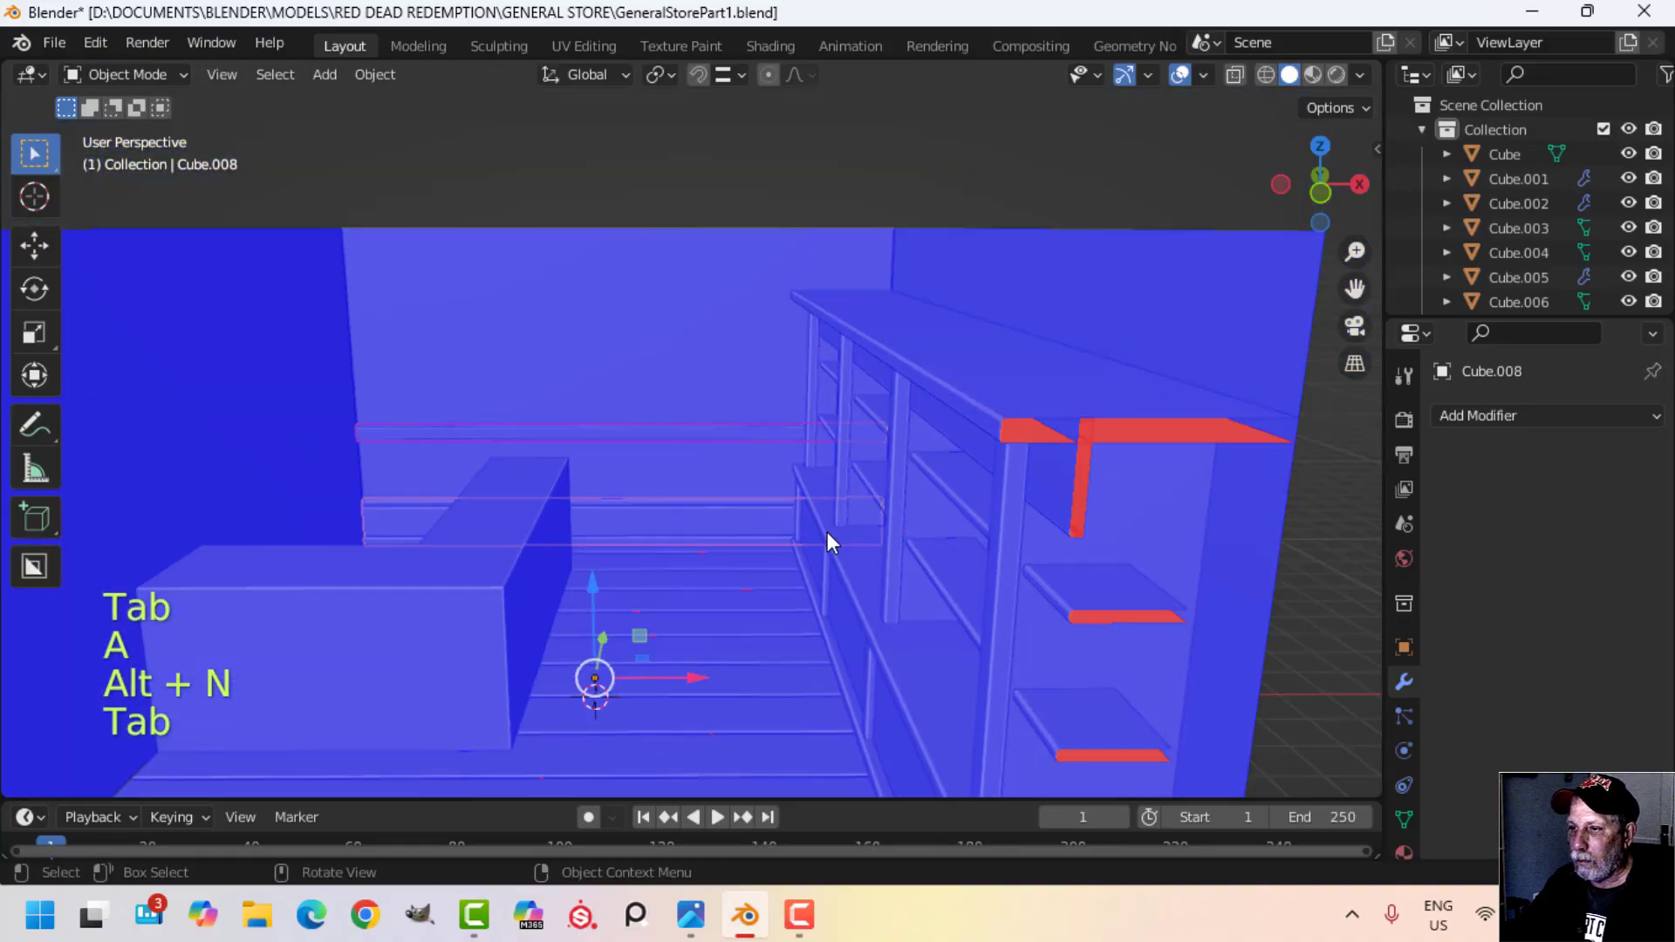
Step: Clear the selection and turn off the face orientation overlay
key(alt+a)
click(1204, 73)
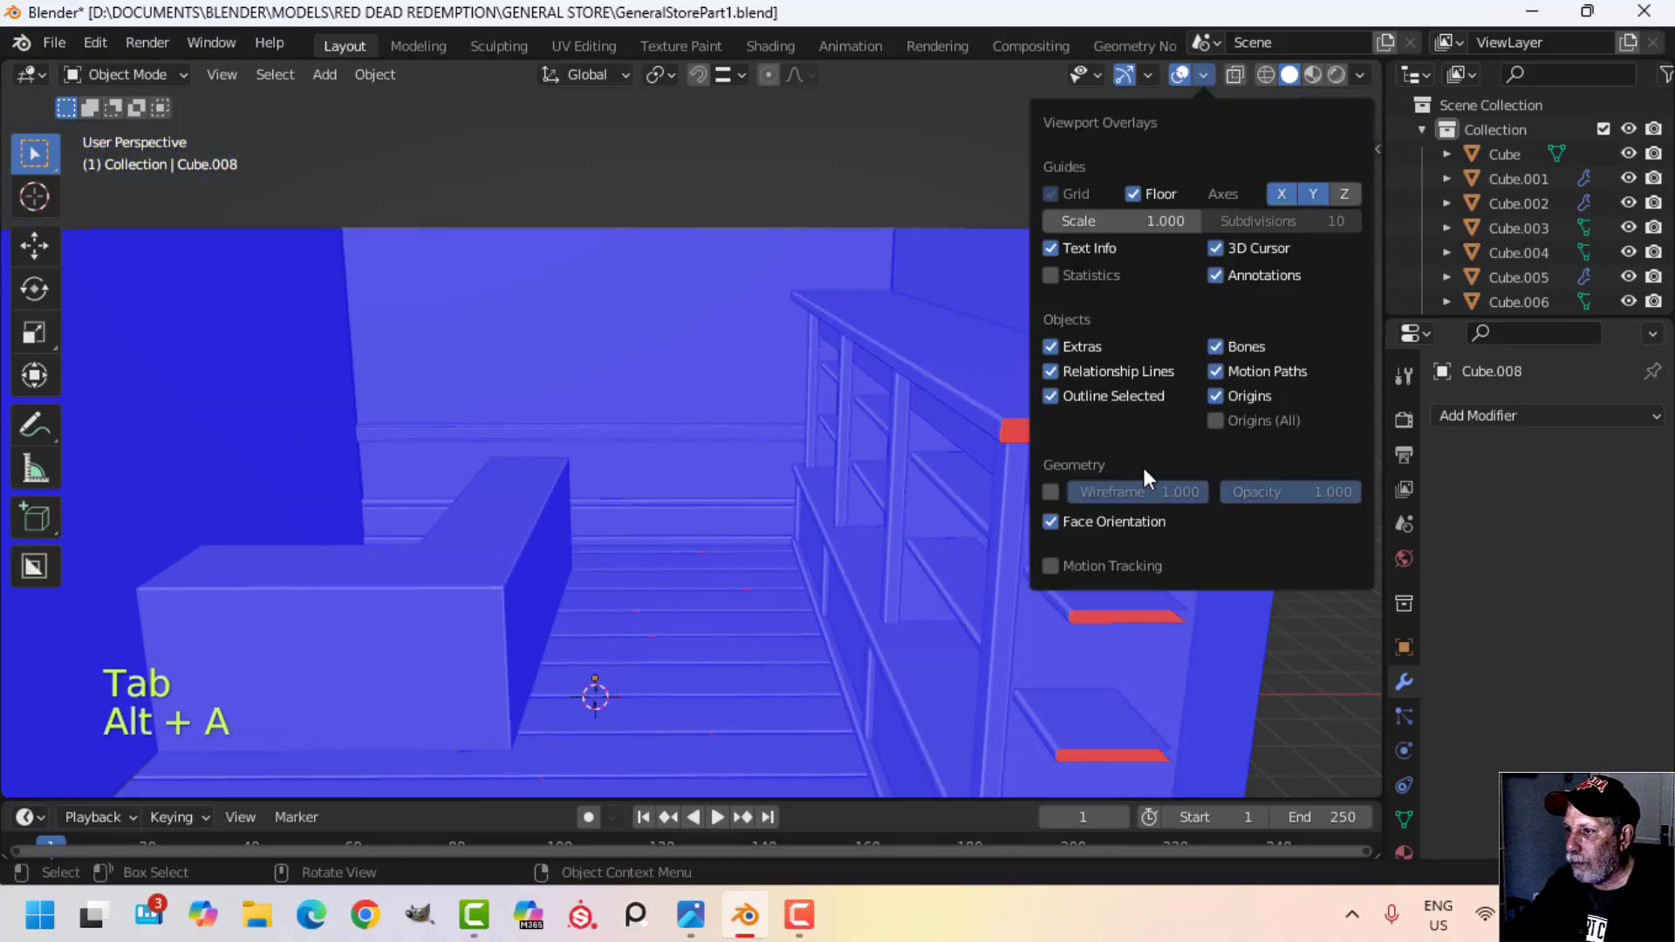
click(1118, 521)
scroll(625, 563, up, 3)
shift+middle_drag(624, 563, 731, 498)
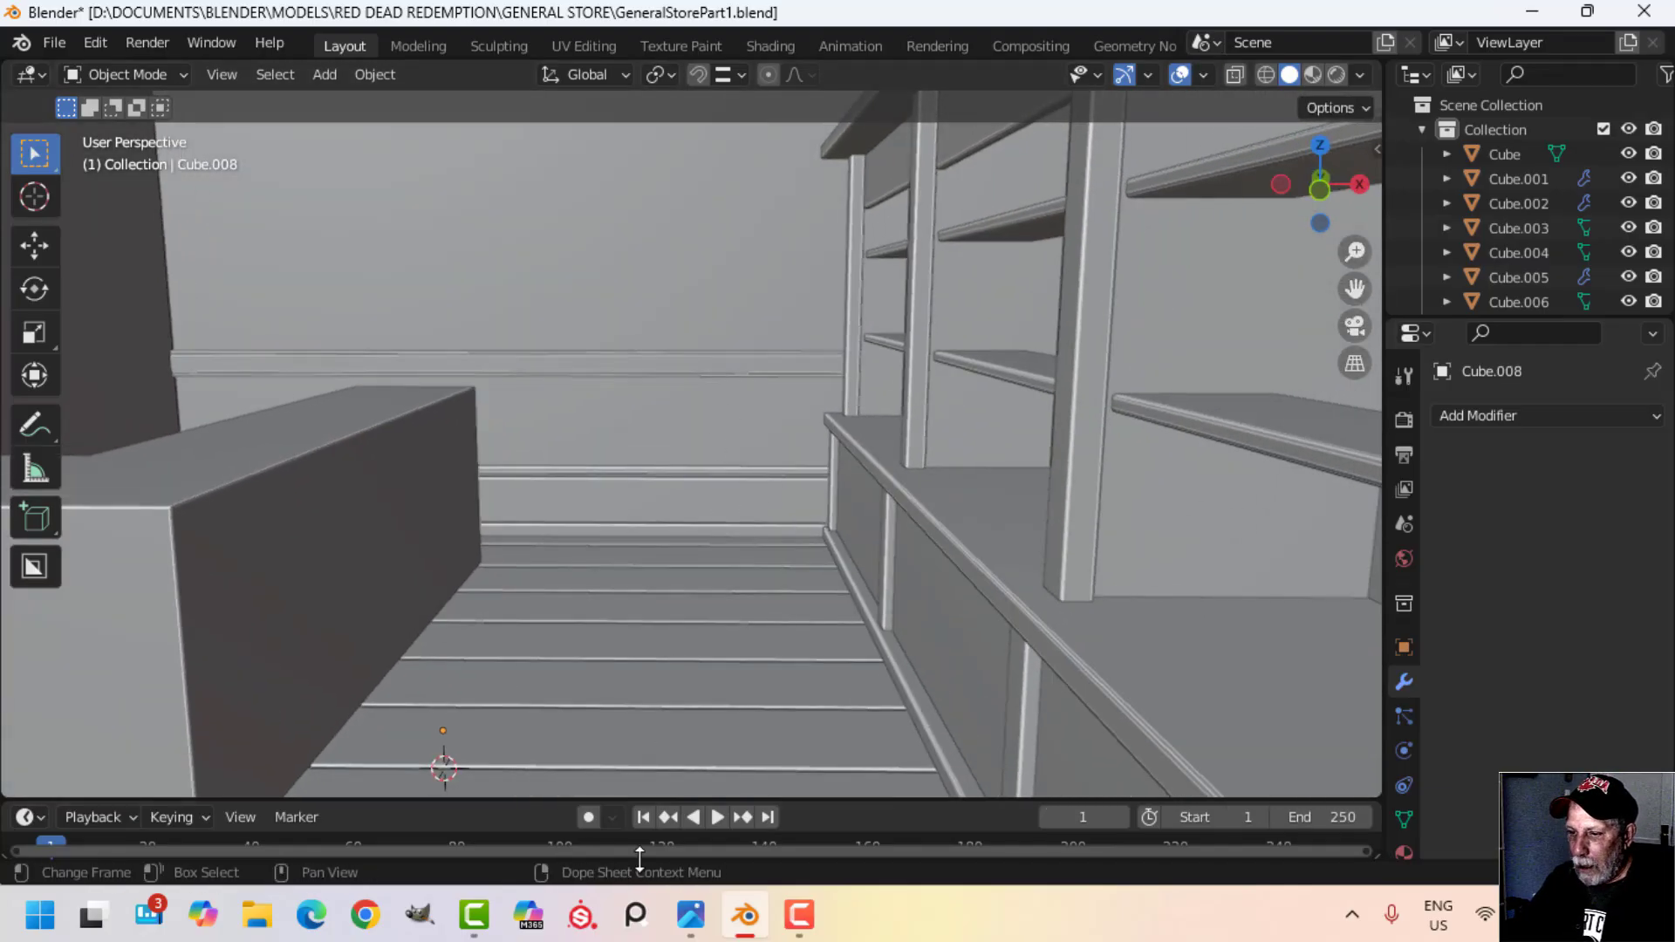
Step: Check the chair rail in the reference photo, then return to Blender and raise the rail slightly on the back wall
mouse_move(691, 926)
click(579, 807)
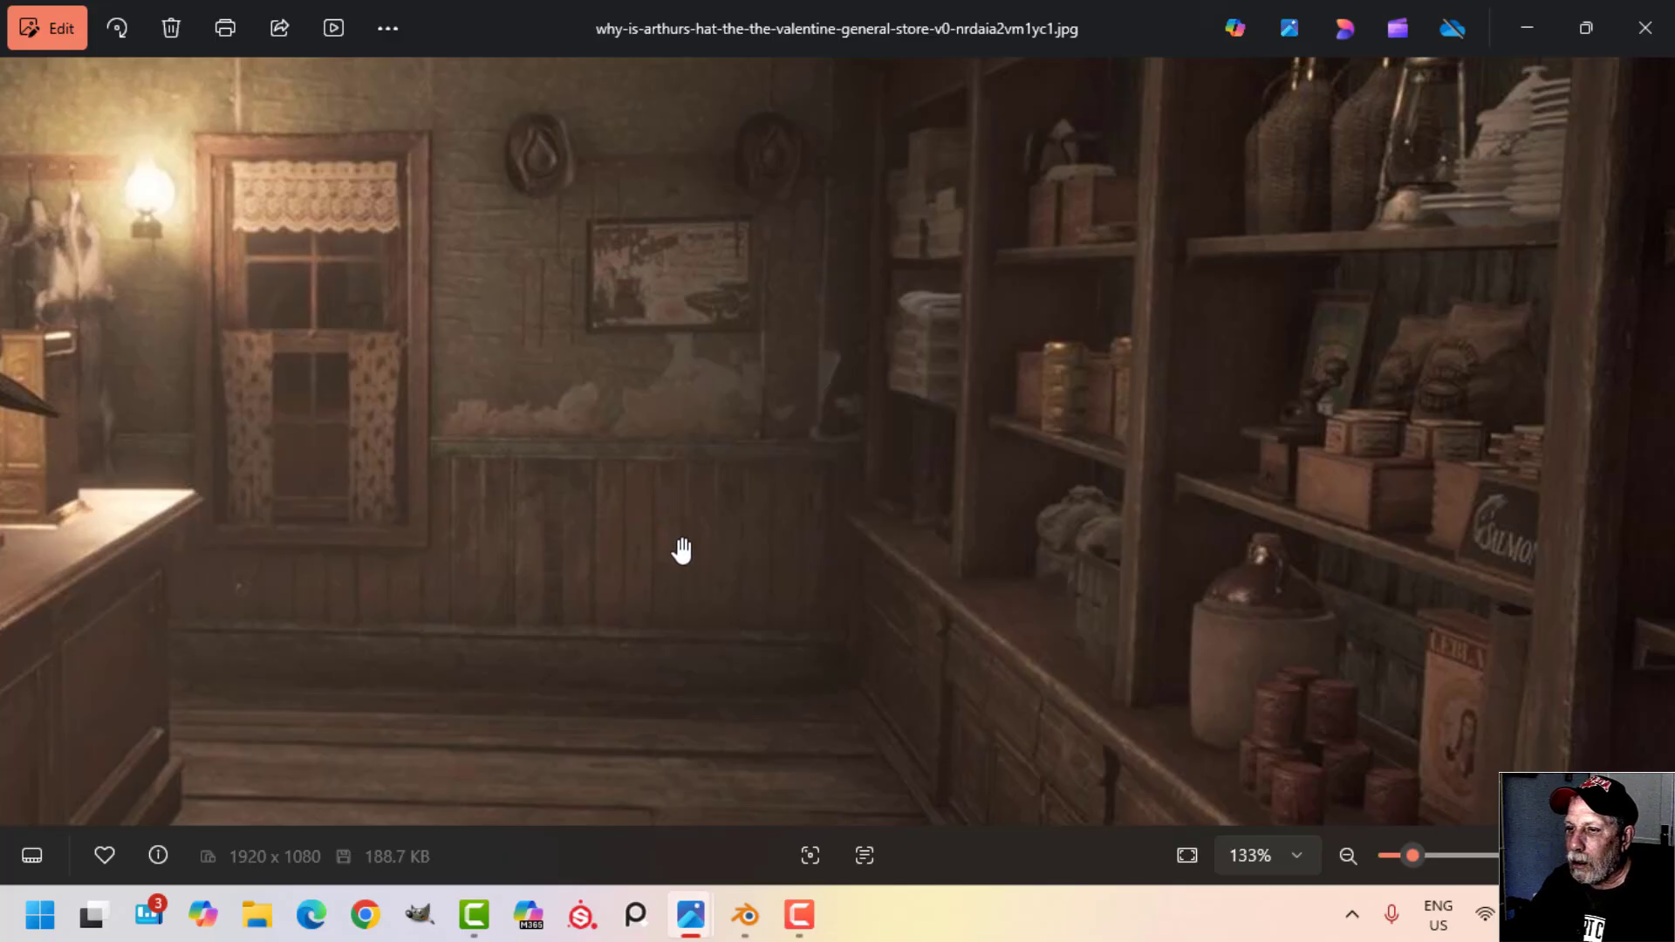
scroll(682, 550, down, 2)
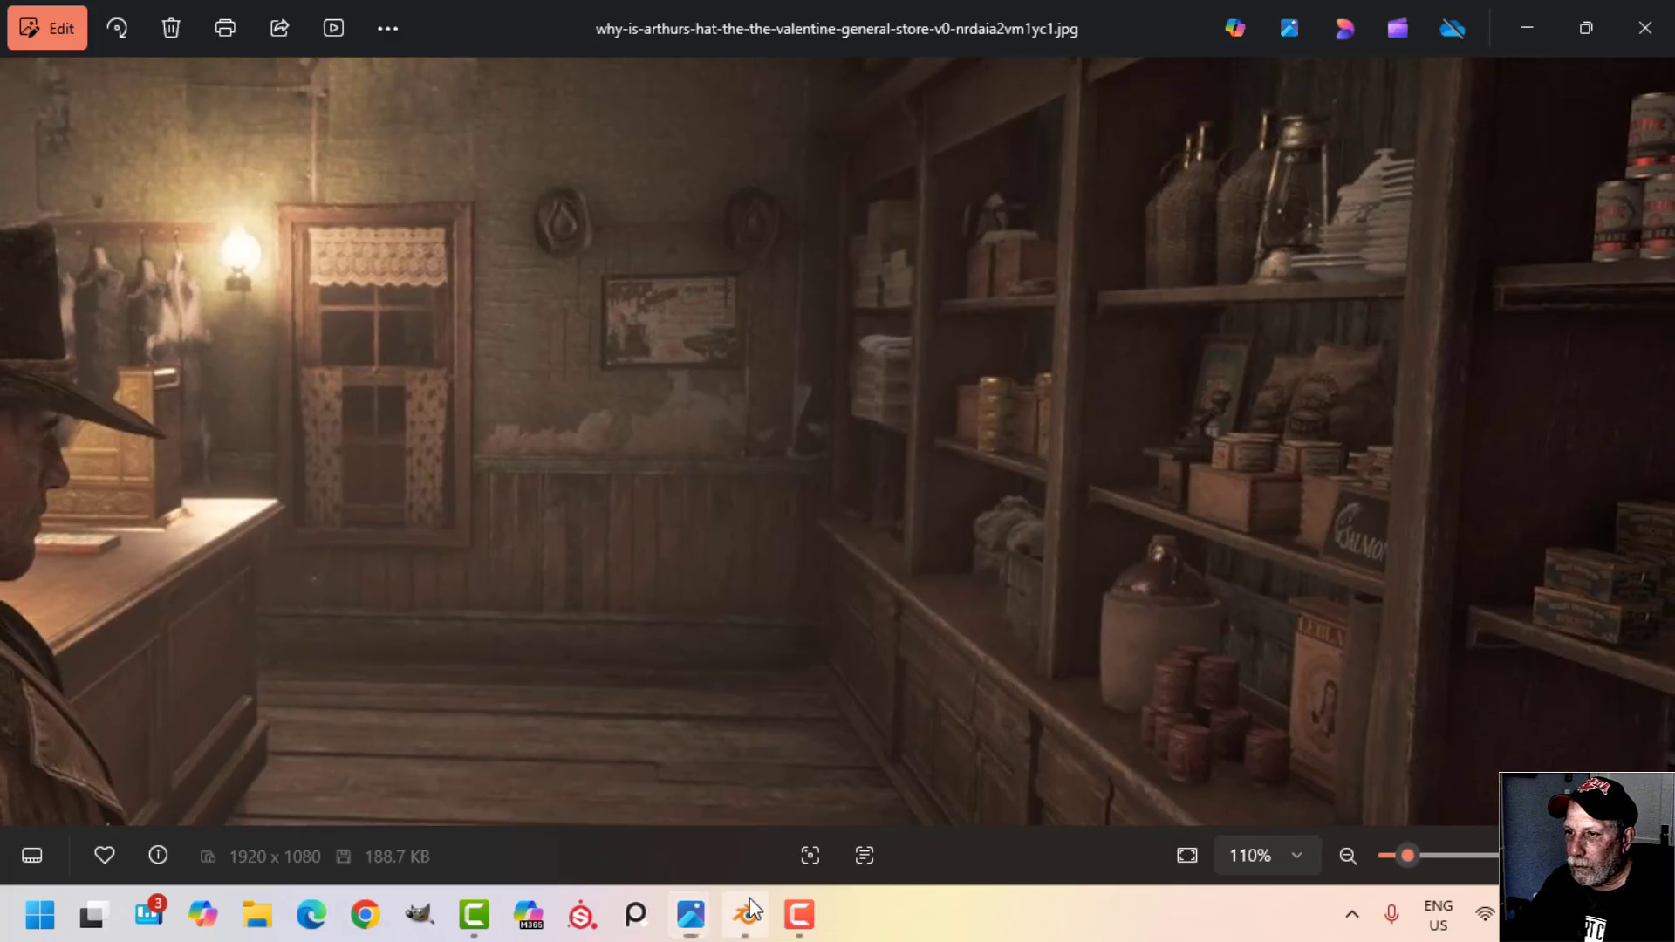
click(754, 909)
shift+middle_drag(768, 656, 773, 595)
click(718, 393)
key(Tab)
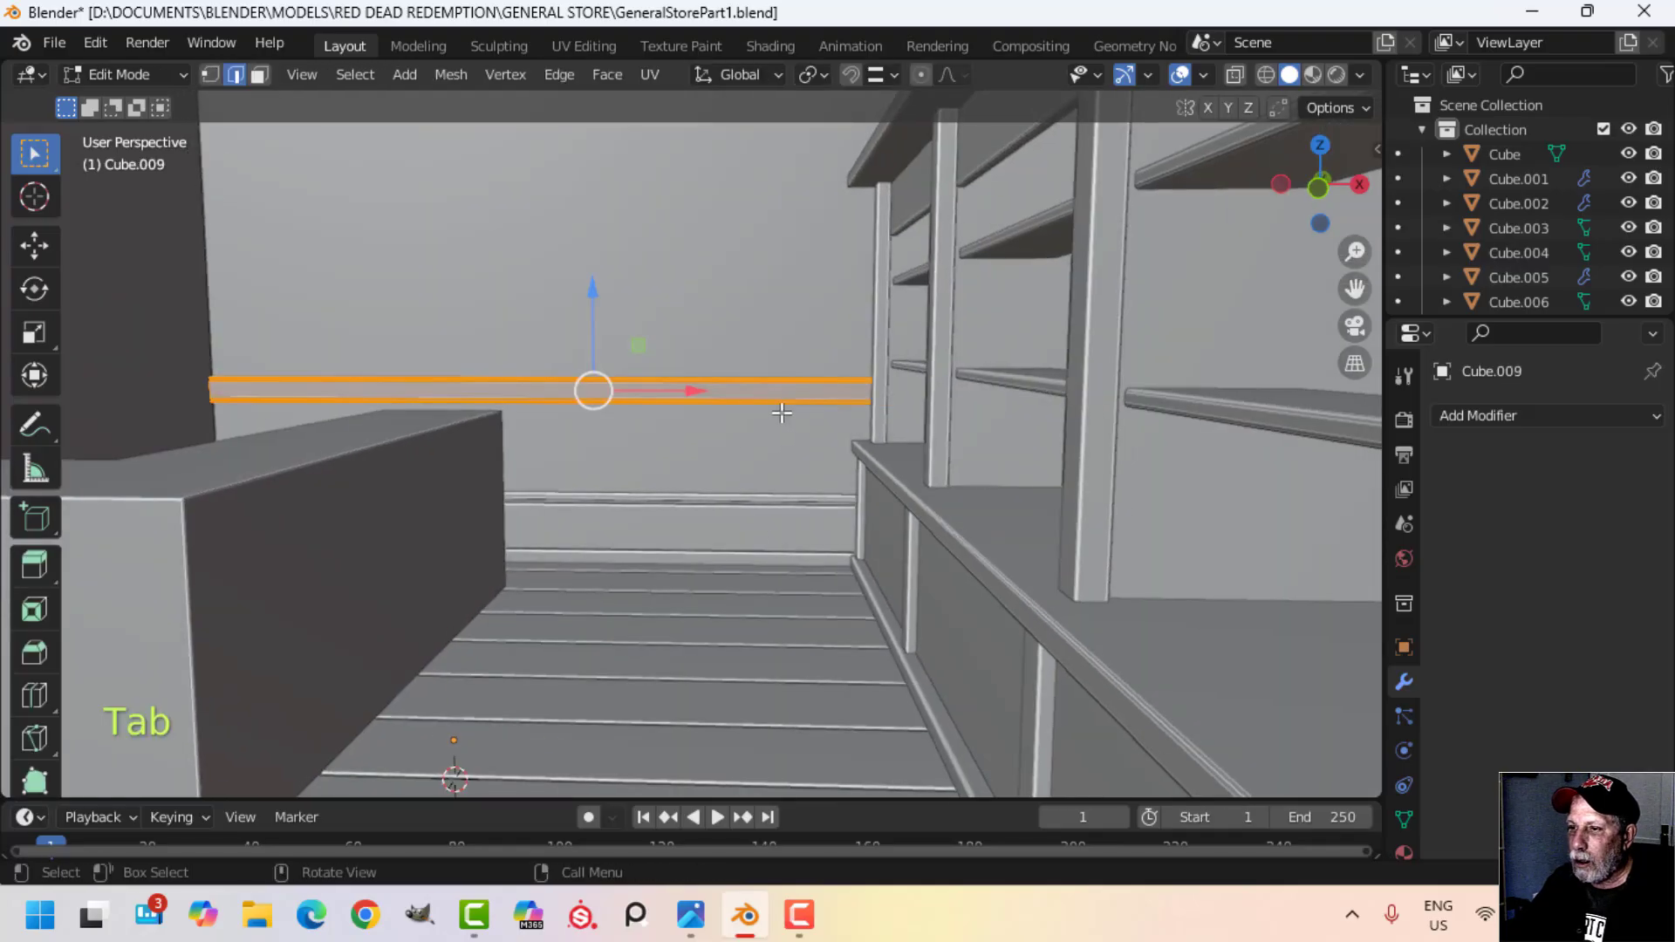
drag(594, 312, 594, 295)
scroll(576, 427, down, 4)
shift+middle_drag(574, 464, 586, 457)
key(Tab)
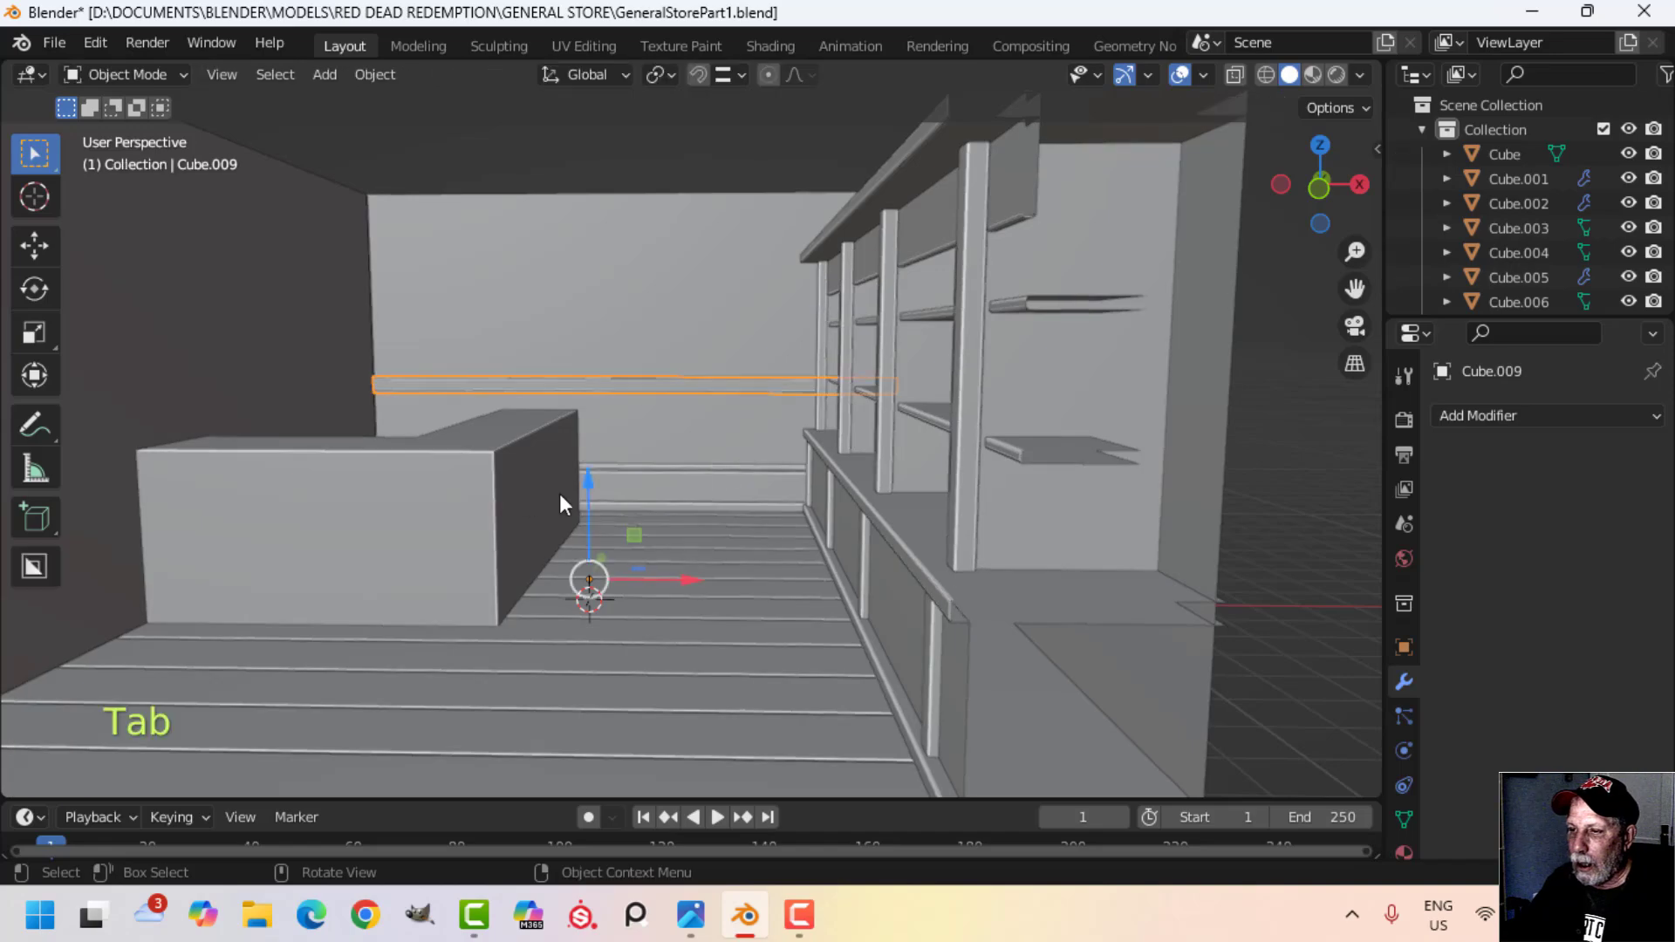
key(alt+a)
Step: Duplicate the back wall face, move the copy slightly into the room along Y, and separate it as its own object
scroll(708, 462, up, 3)
shift+middle_drag(708, 462, 758, 523)
scroll(661, 483, up, 2)
scroll(697, 476, down, 4)
click(688, 501)
key(Tab)
key(3)
click(695, 516)
scroll(788, 527, up, 2)
scroll(762, 526, up, 1)
key(shift+d)
right_click(682, 463)
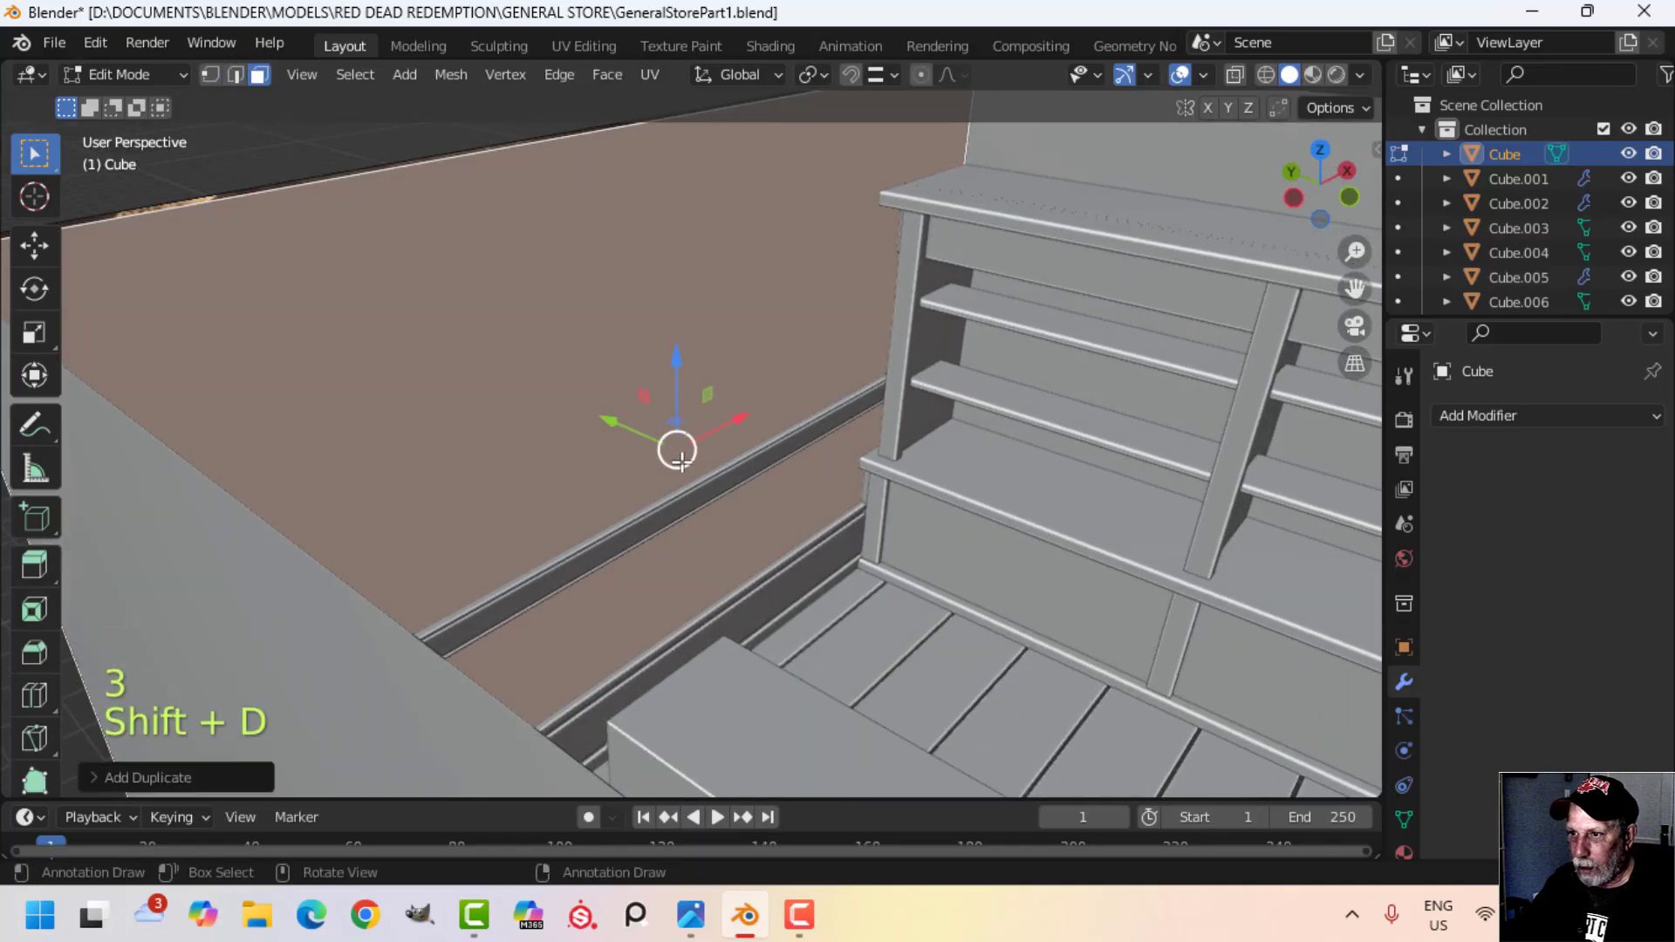
drag(623, 424, 981, 451)
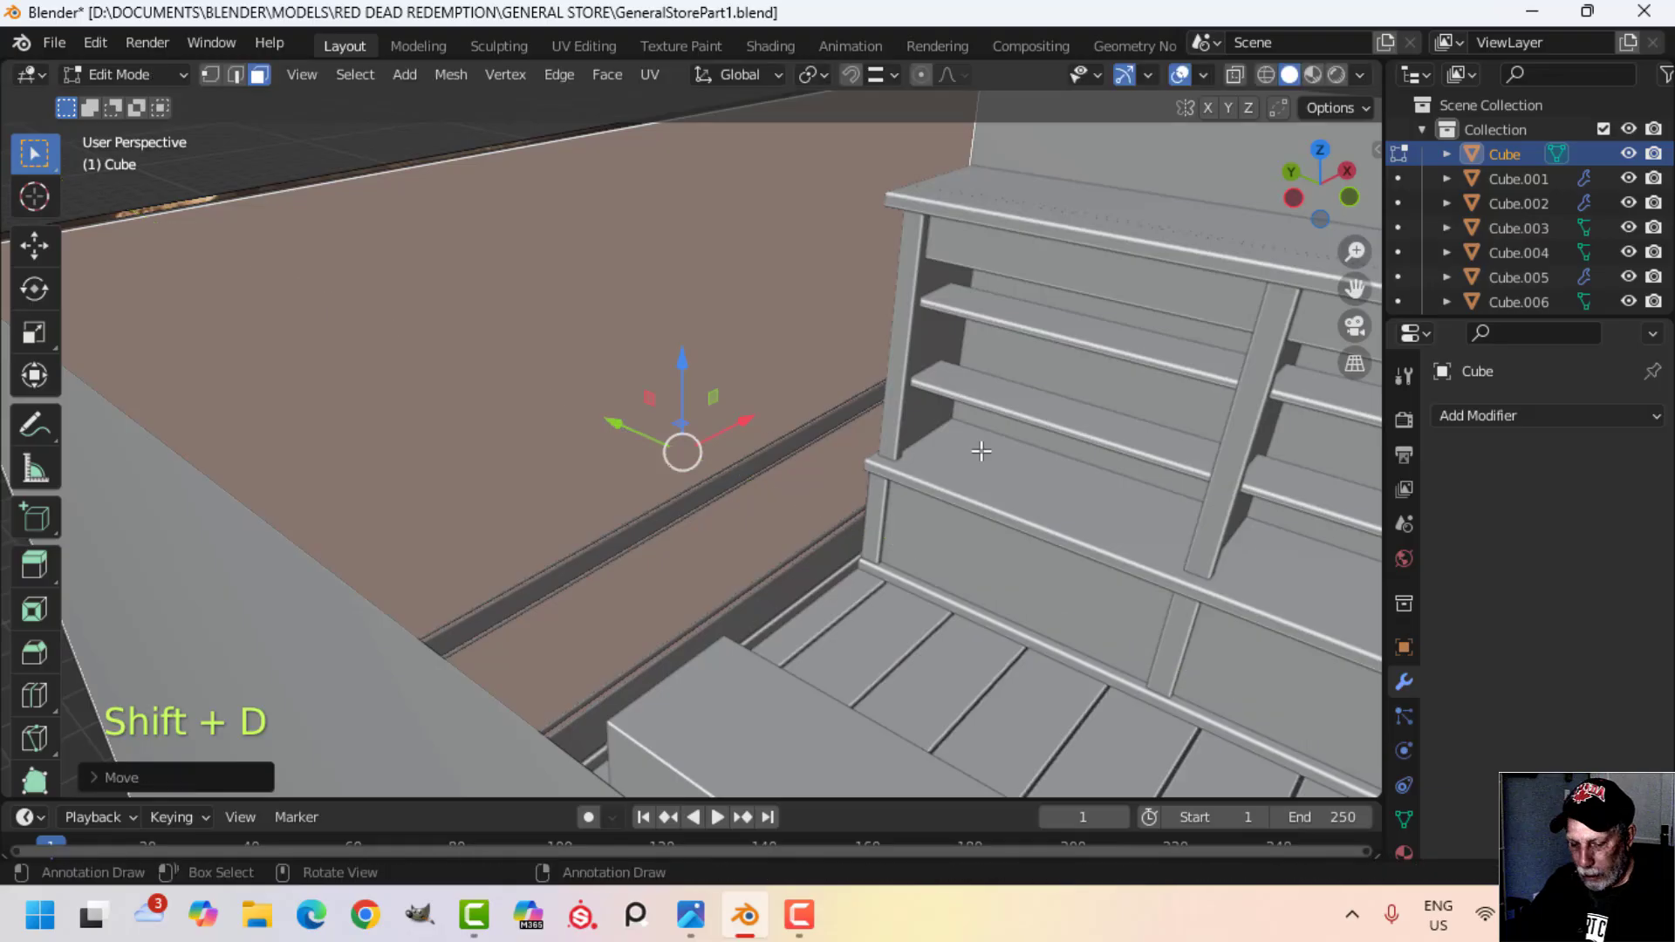
key(p)
click(981, 452)
key(Tab)
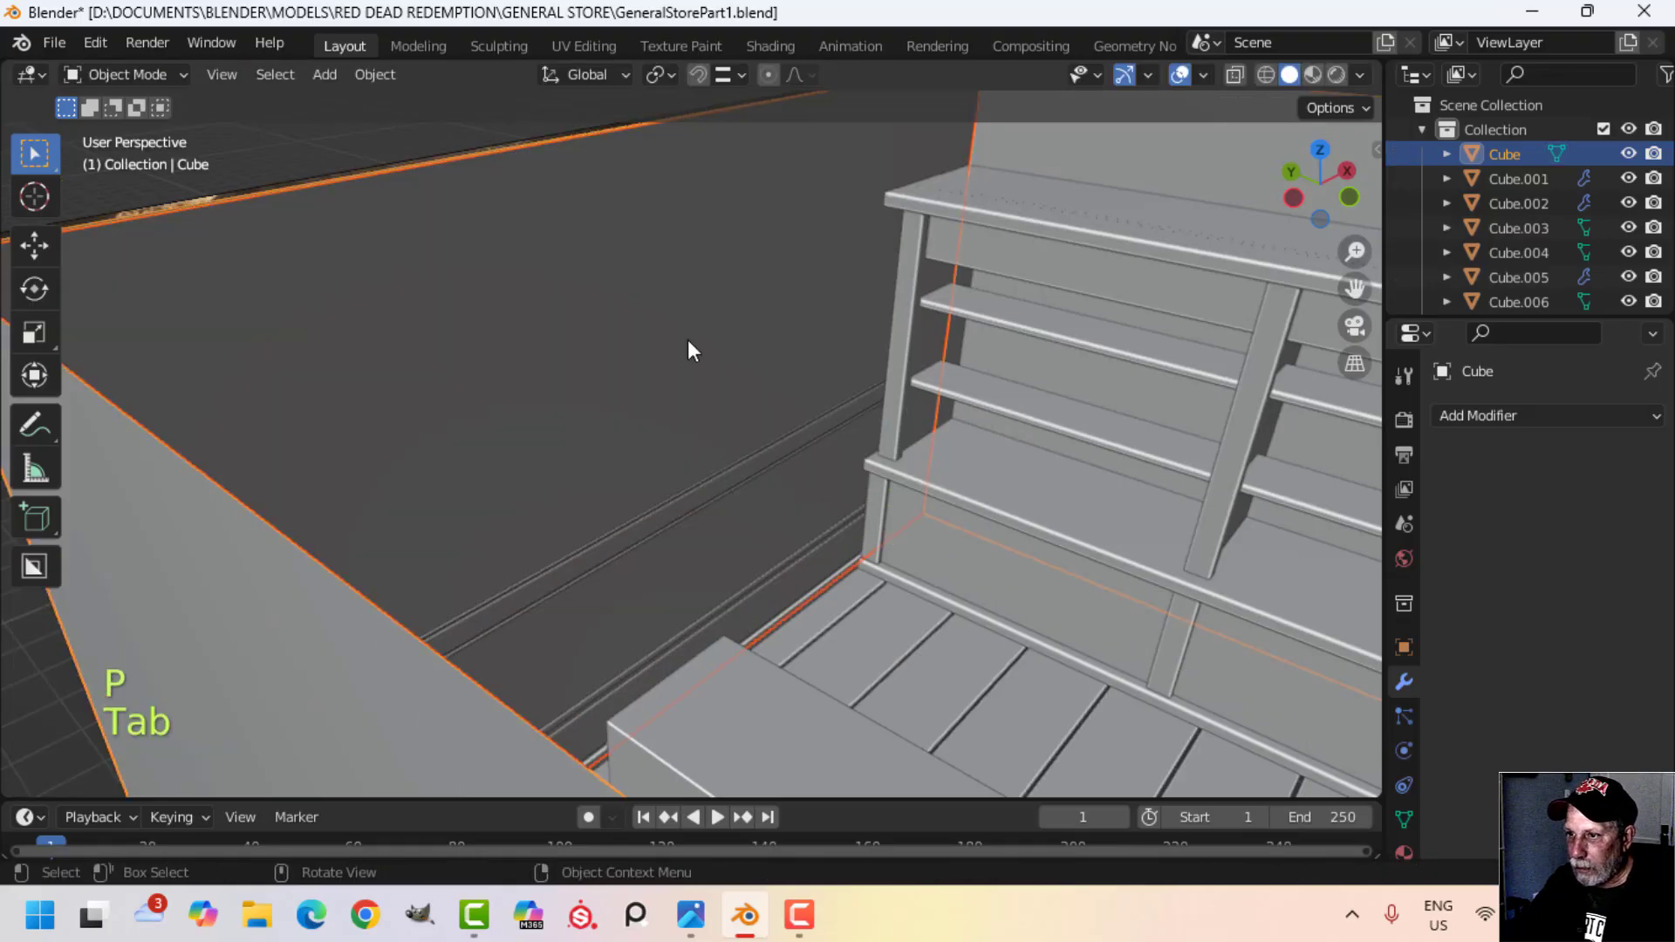
Step: Lower the top edge of the separated wall panel to the height of the chair rail
key(Tab)
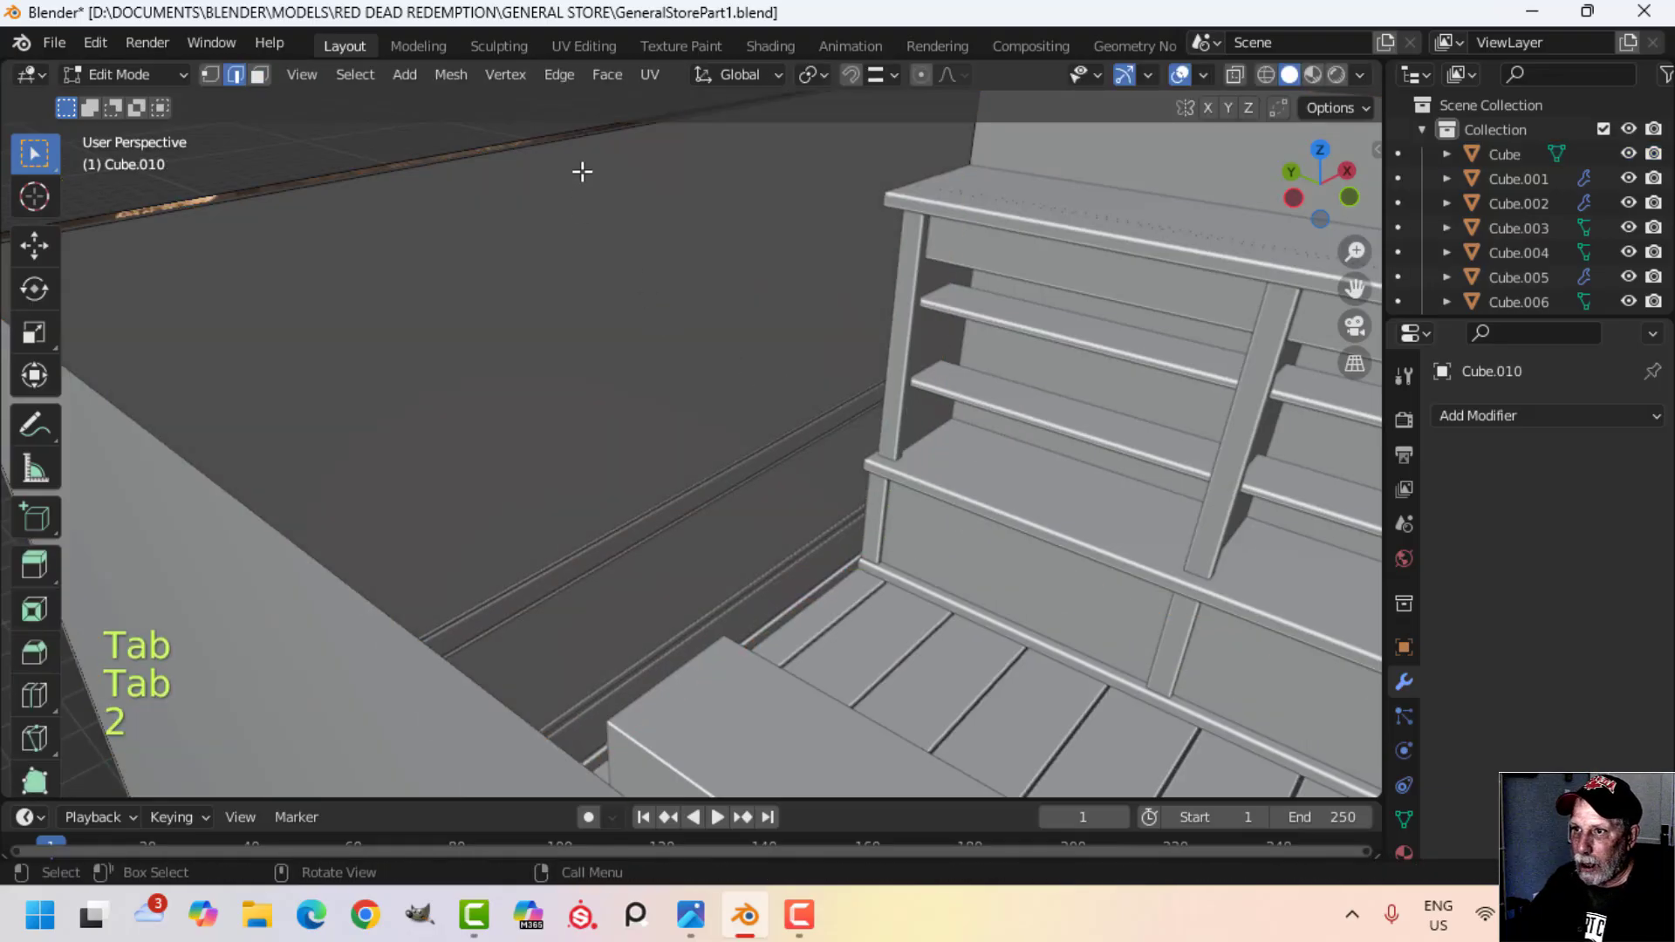
click(555, 144)
shift+middle_drag(651, 261, 668, 281)
middle_drag(669, 281, 720, 300)
scroll(720, 302, down, 2)
shift+middle_drag(721, 305, 713, 385)
drag(671, 153, 734, 453)
middle_drag(851, 453, 700, 484)
scroll(770, 456, up, 2)
Step: Try 15 evenly spaced vertical loop cuts on the wall panel, compare them with the reference photo, and undo them
key(a)
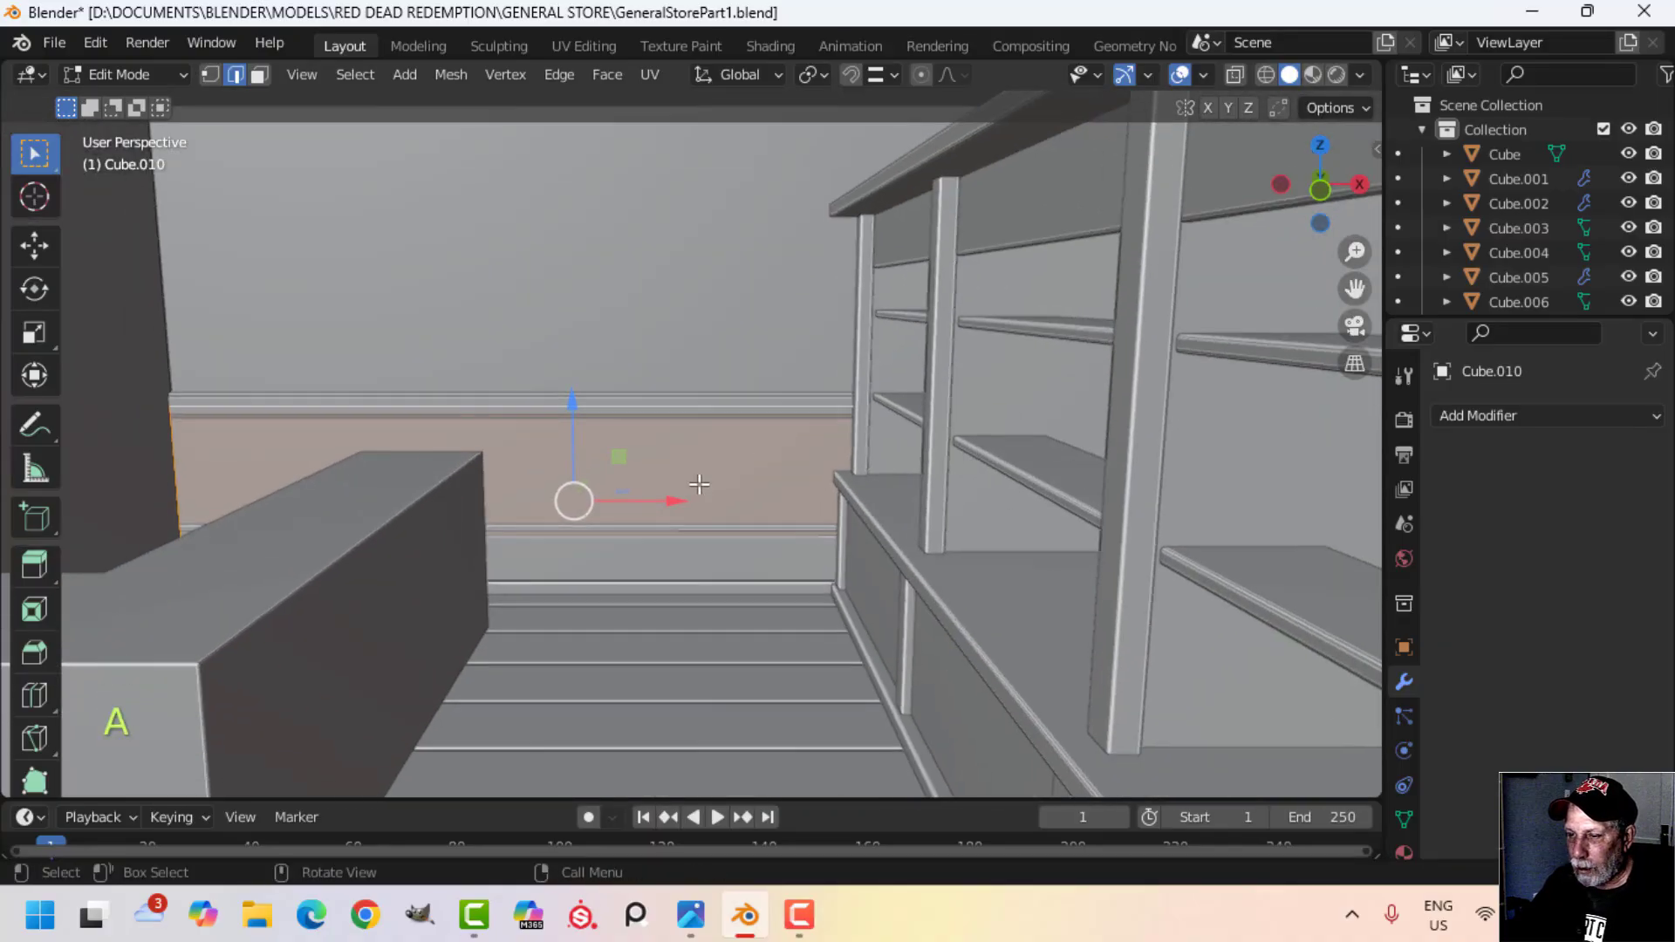
scroll(709, 417, up, 10)
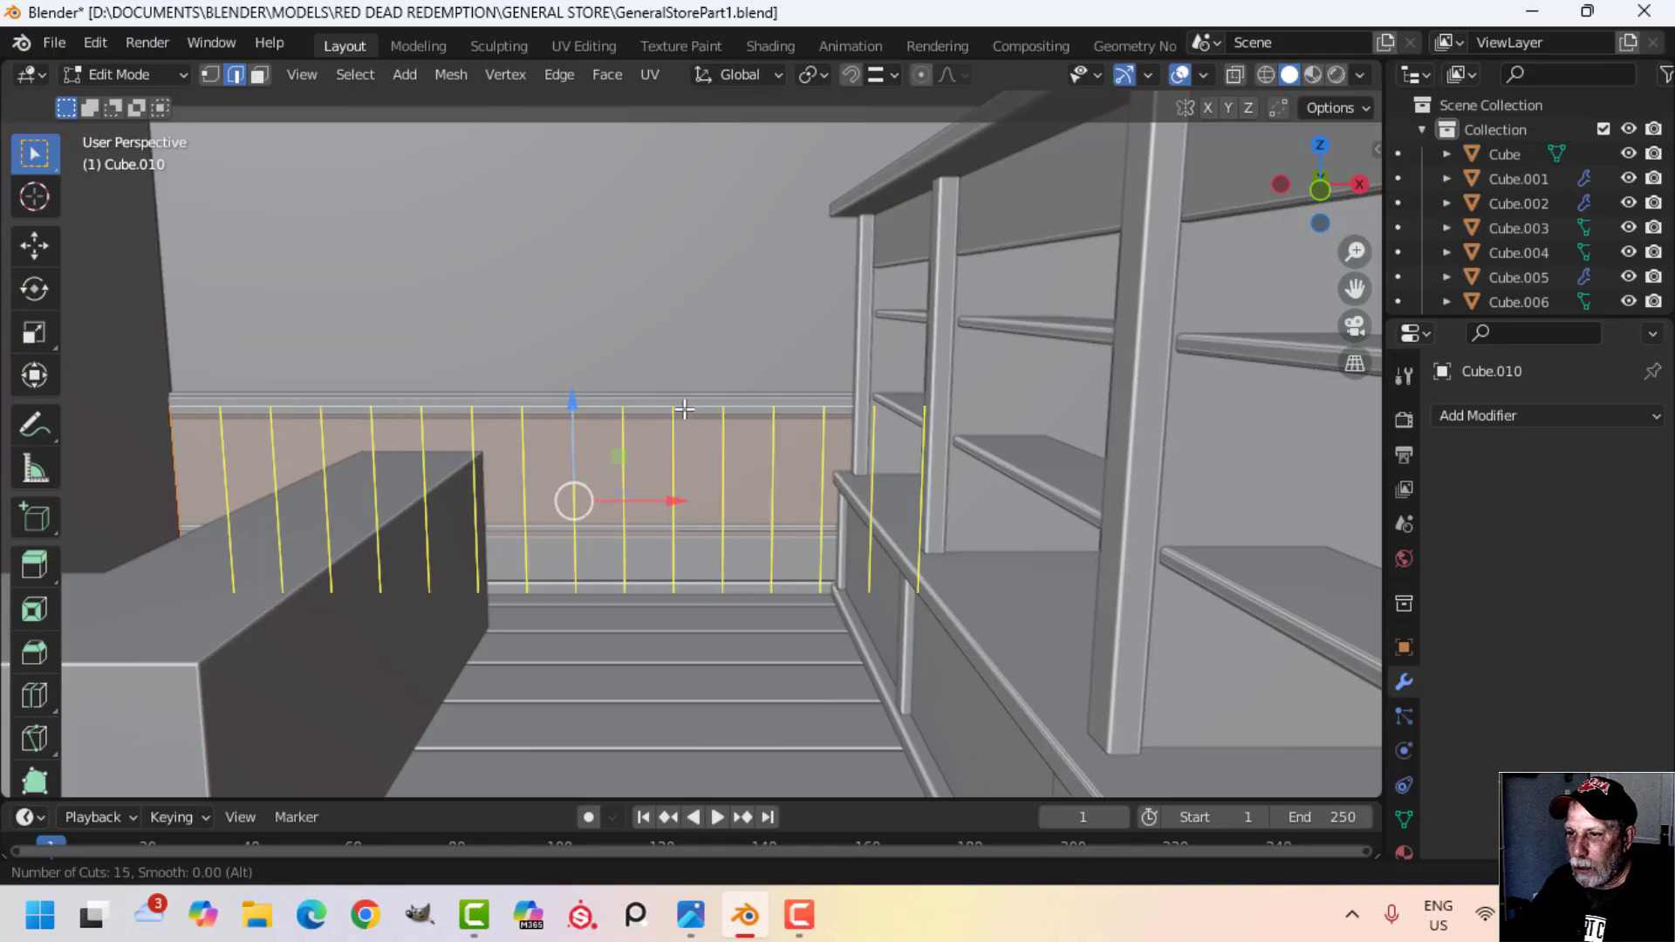
click(685, 408)
right_click(677, 410)
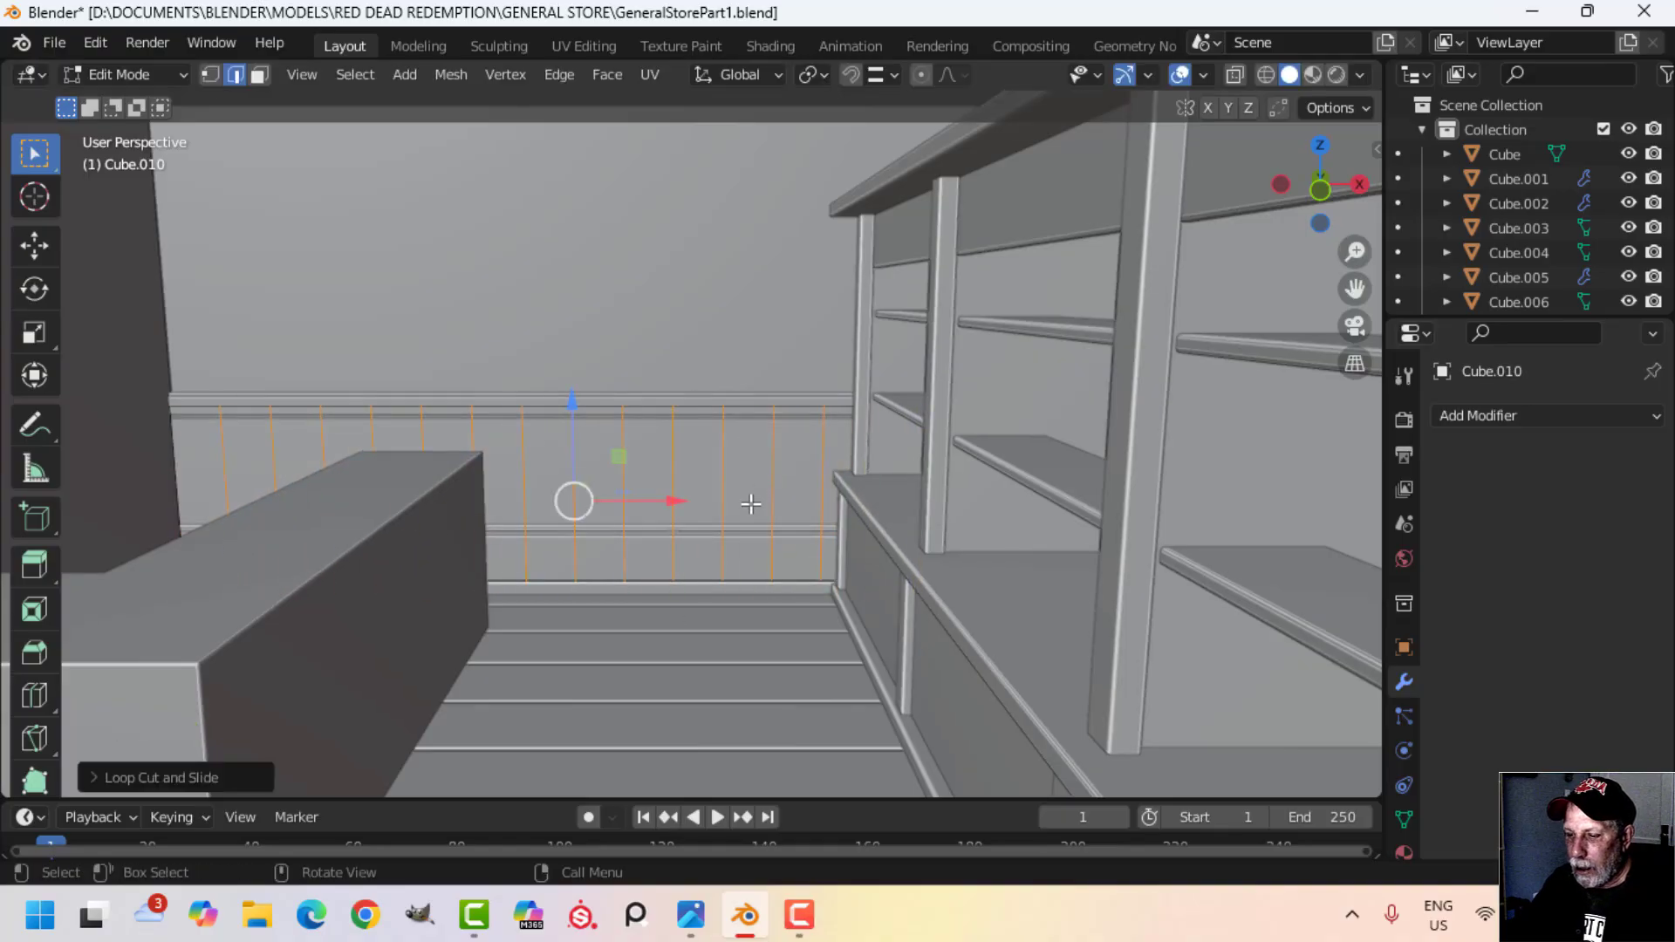
mouse_move(689, 915)
click(558, 794)
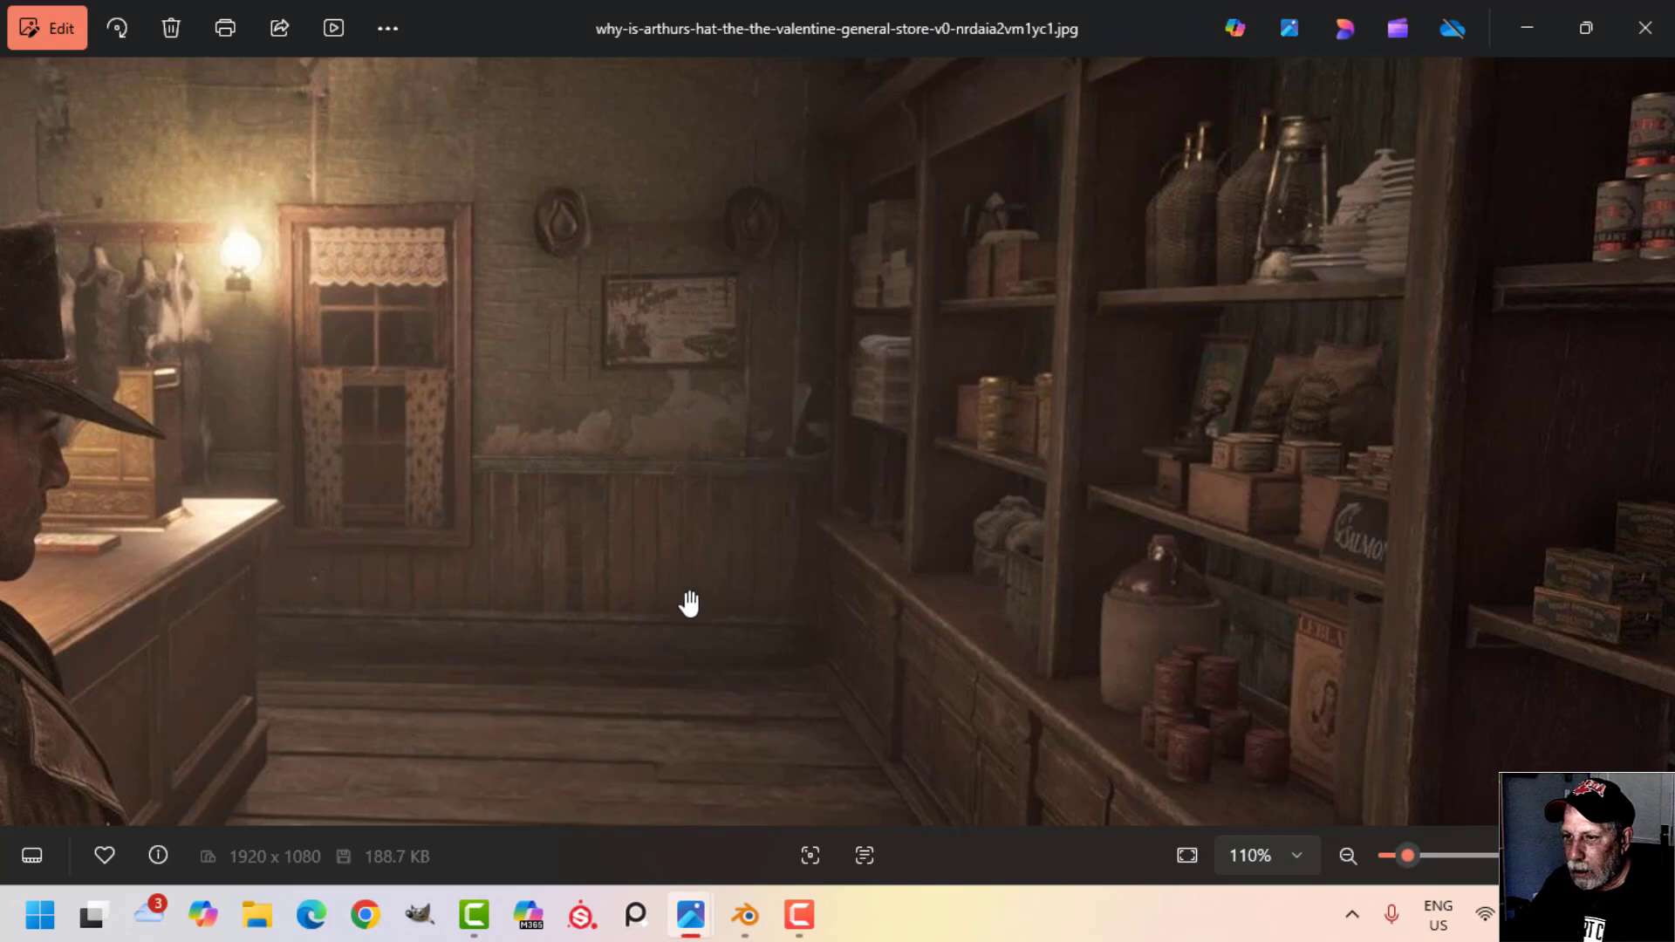
click(756, 925)
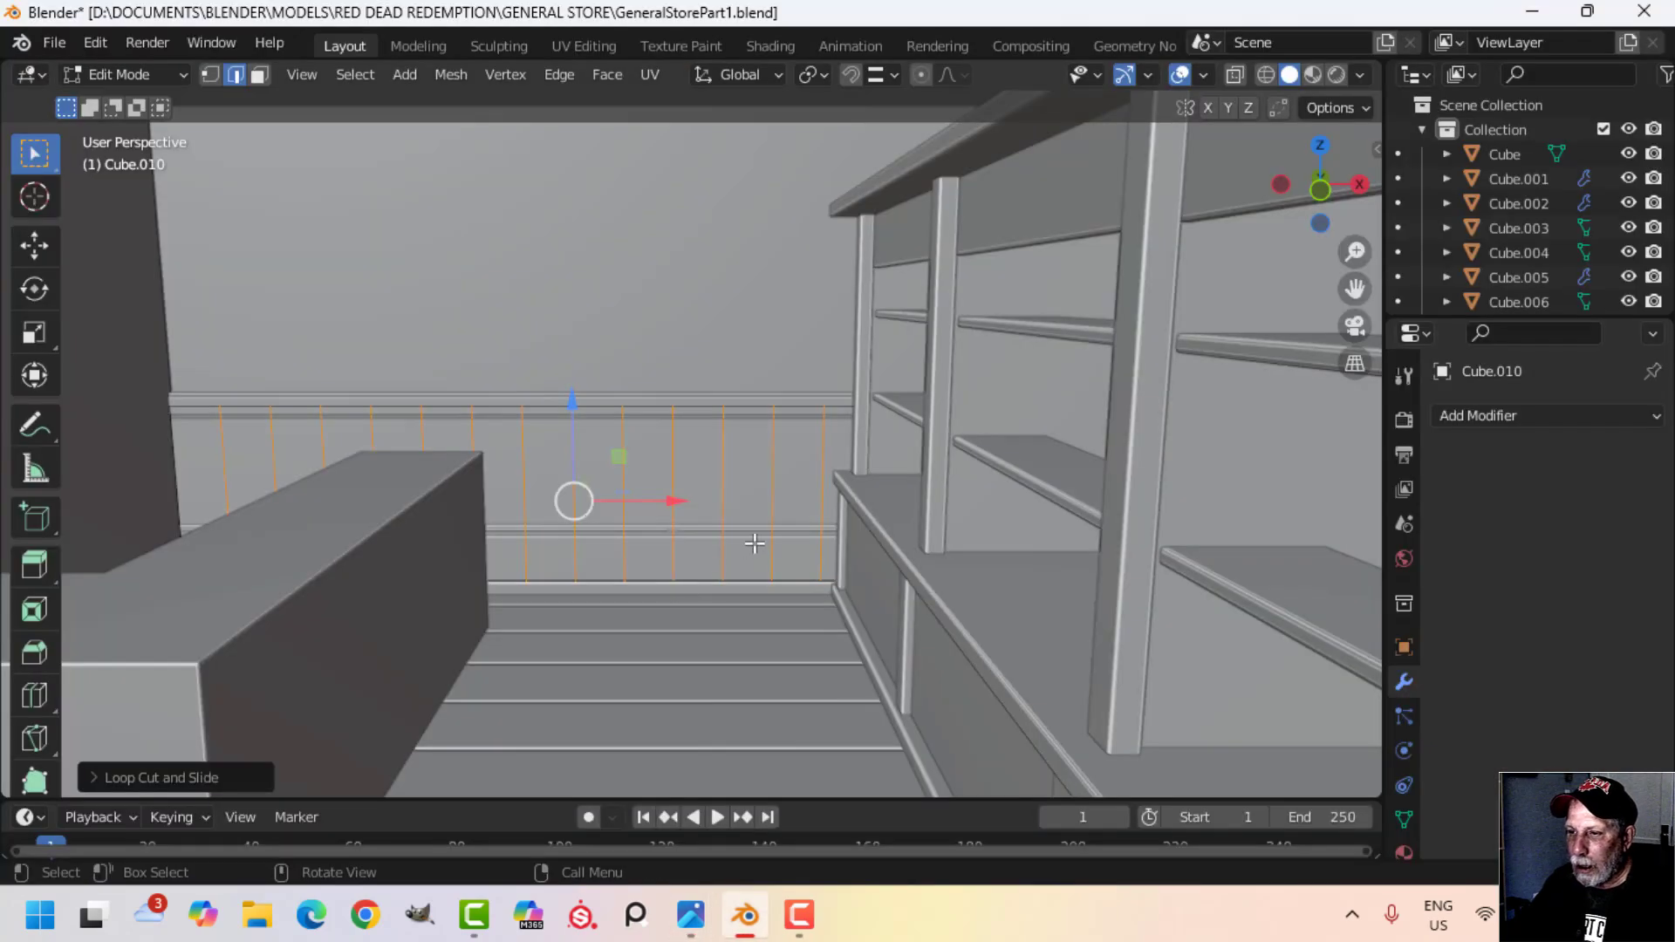
key(ctrl+z)
Step: Divide the lower wall panel into vertical boards with 17 evenly spaced loop cuts
key(ctrl+r)
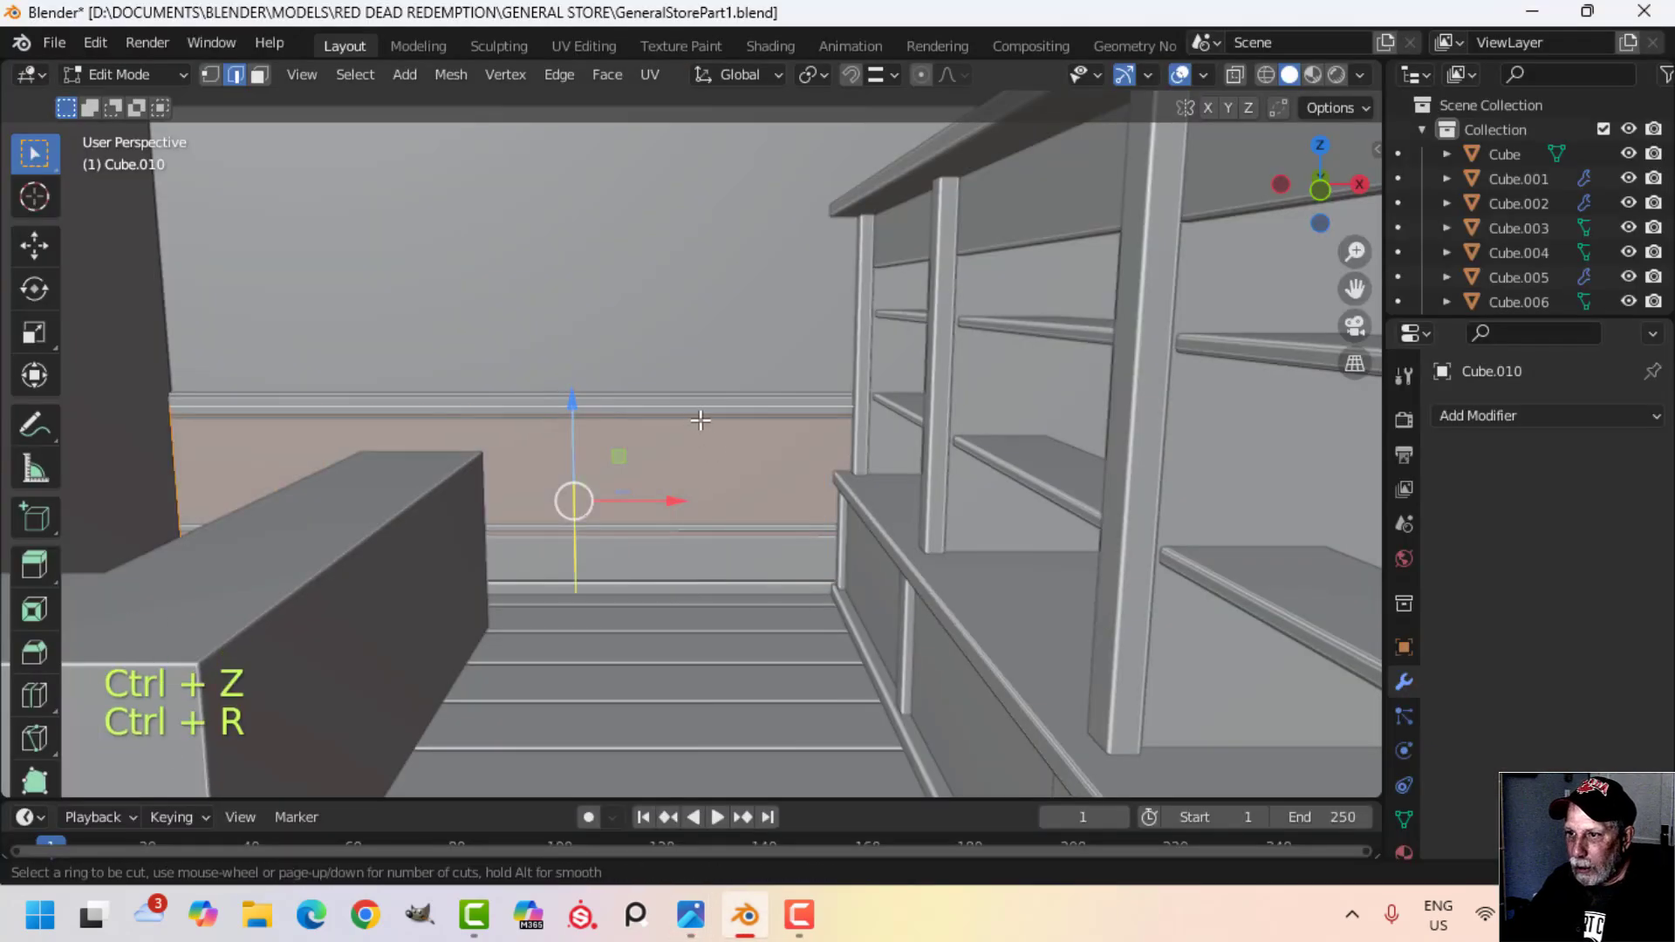
scroll(700, 420, up, 9)
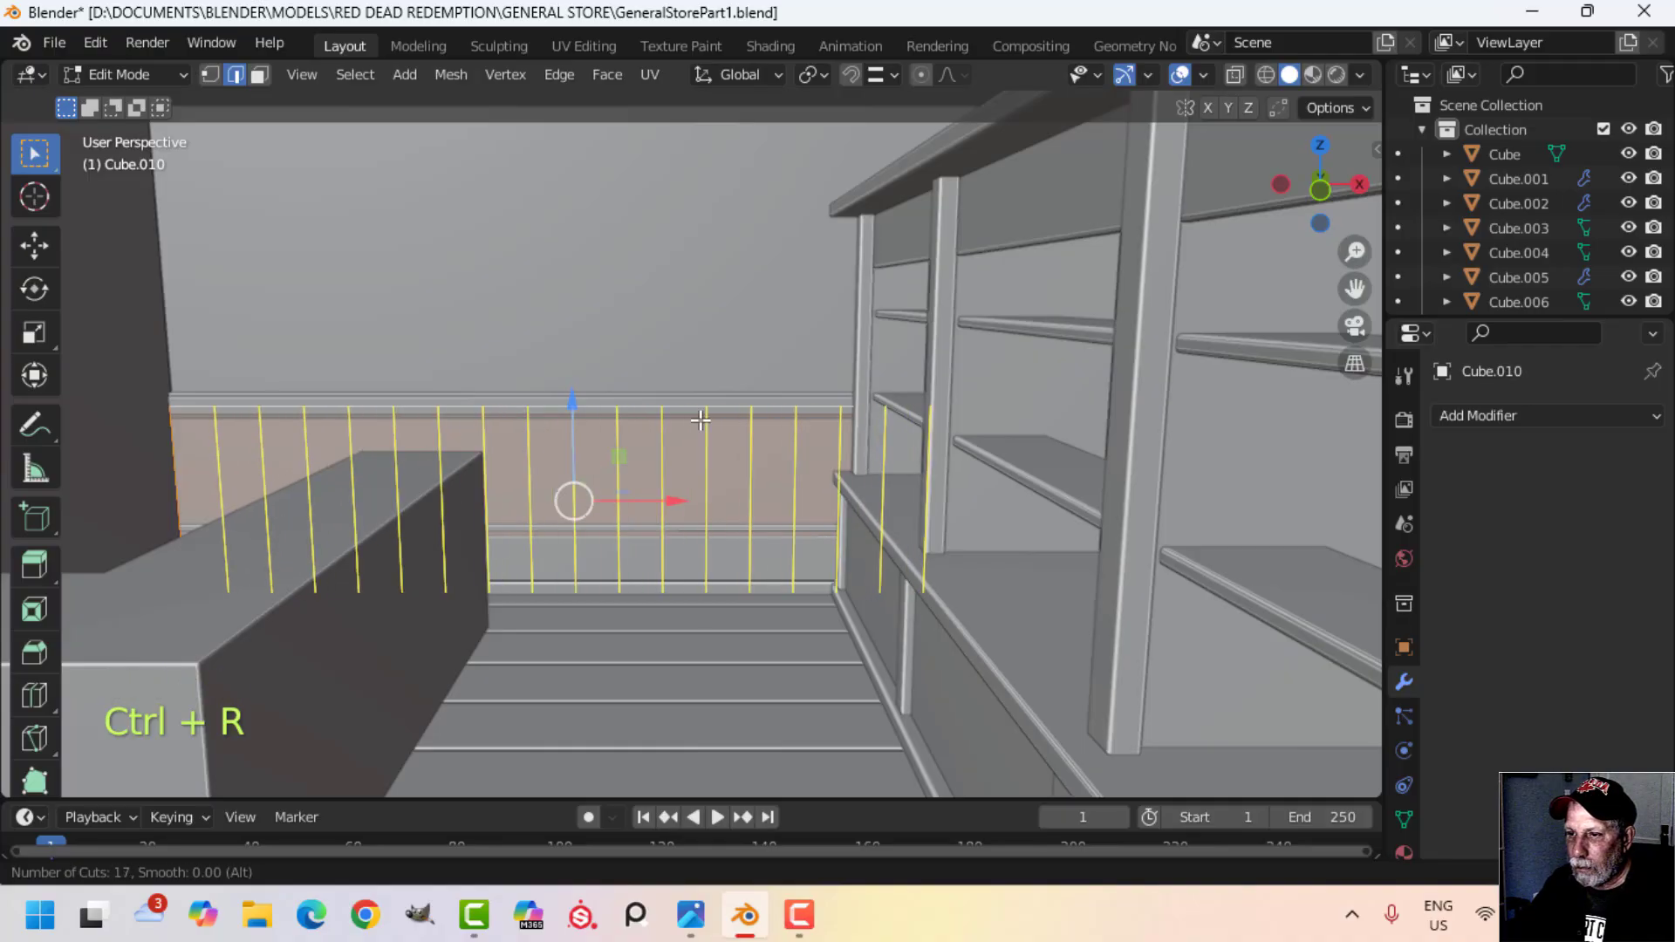
click(700, 420)
Step: Select the whole panelling mesh and split its faces by edges into separate boards
key(a)
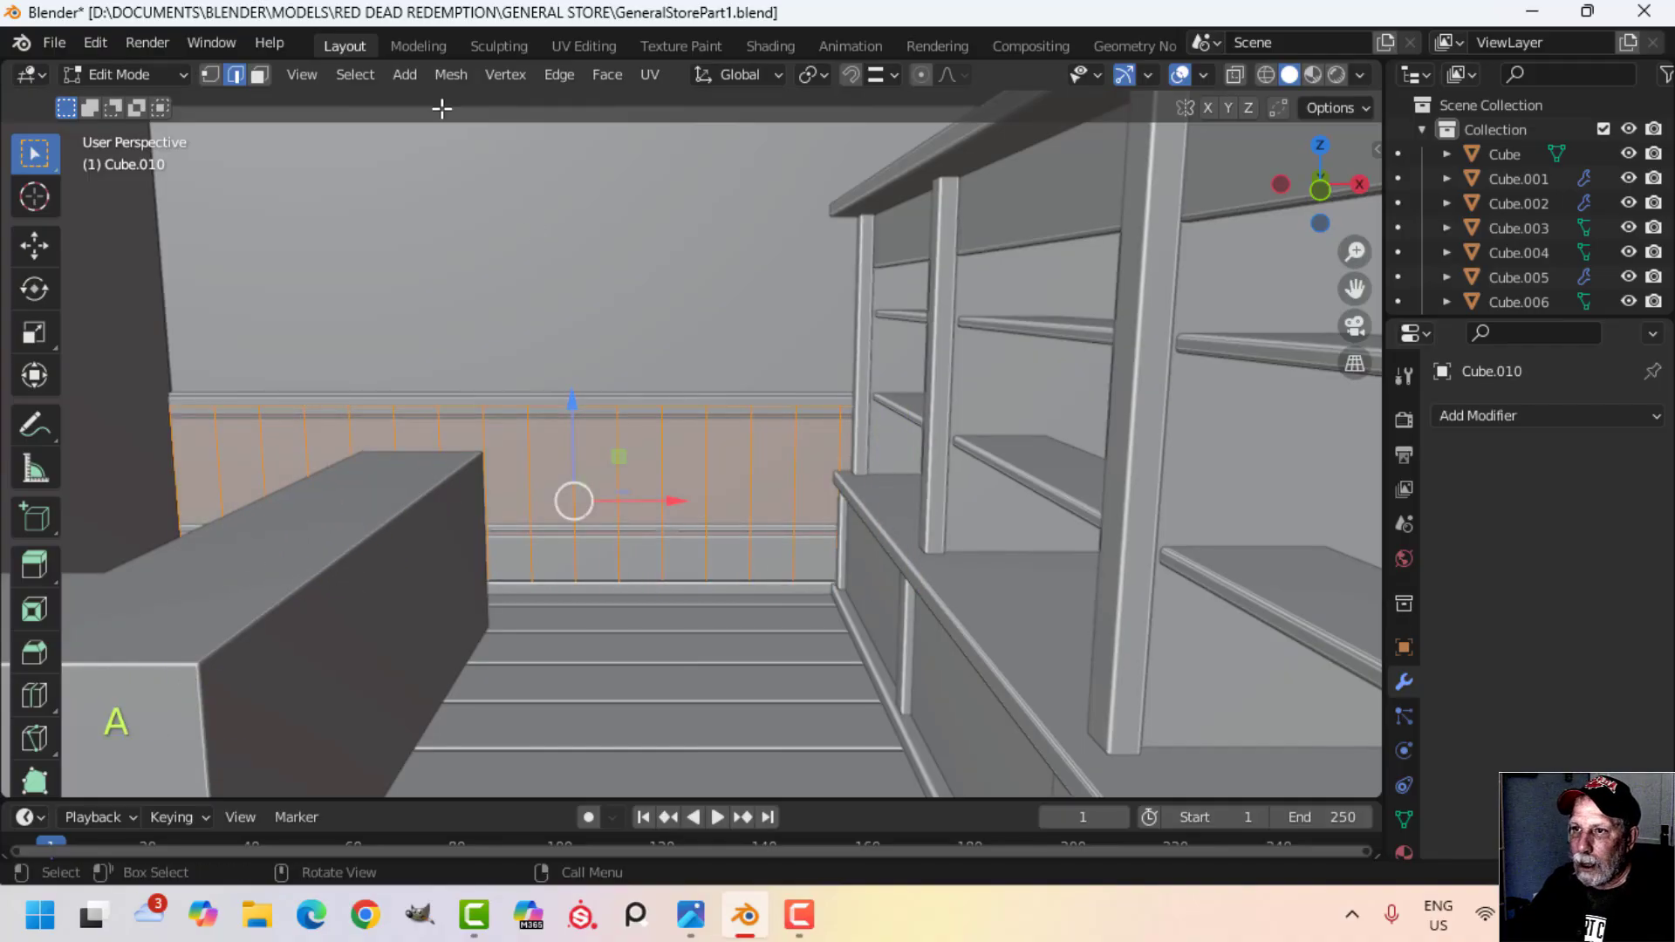
click(446, 73)
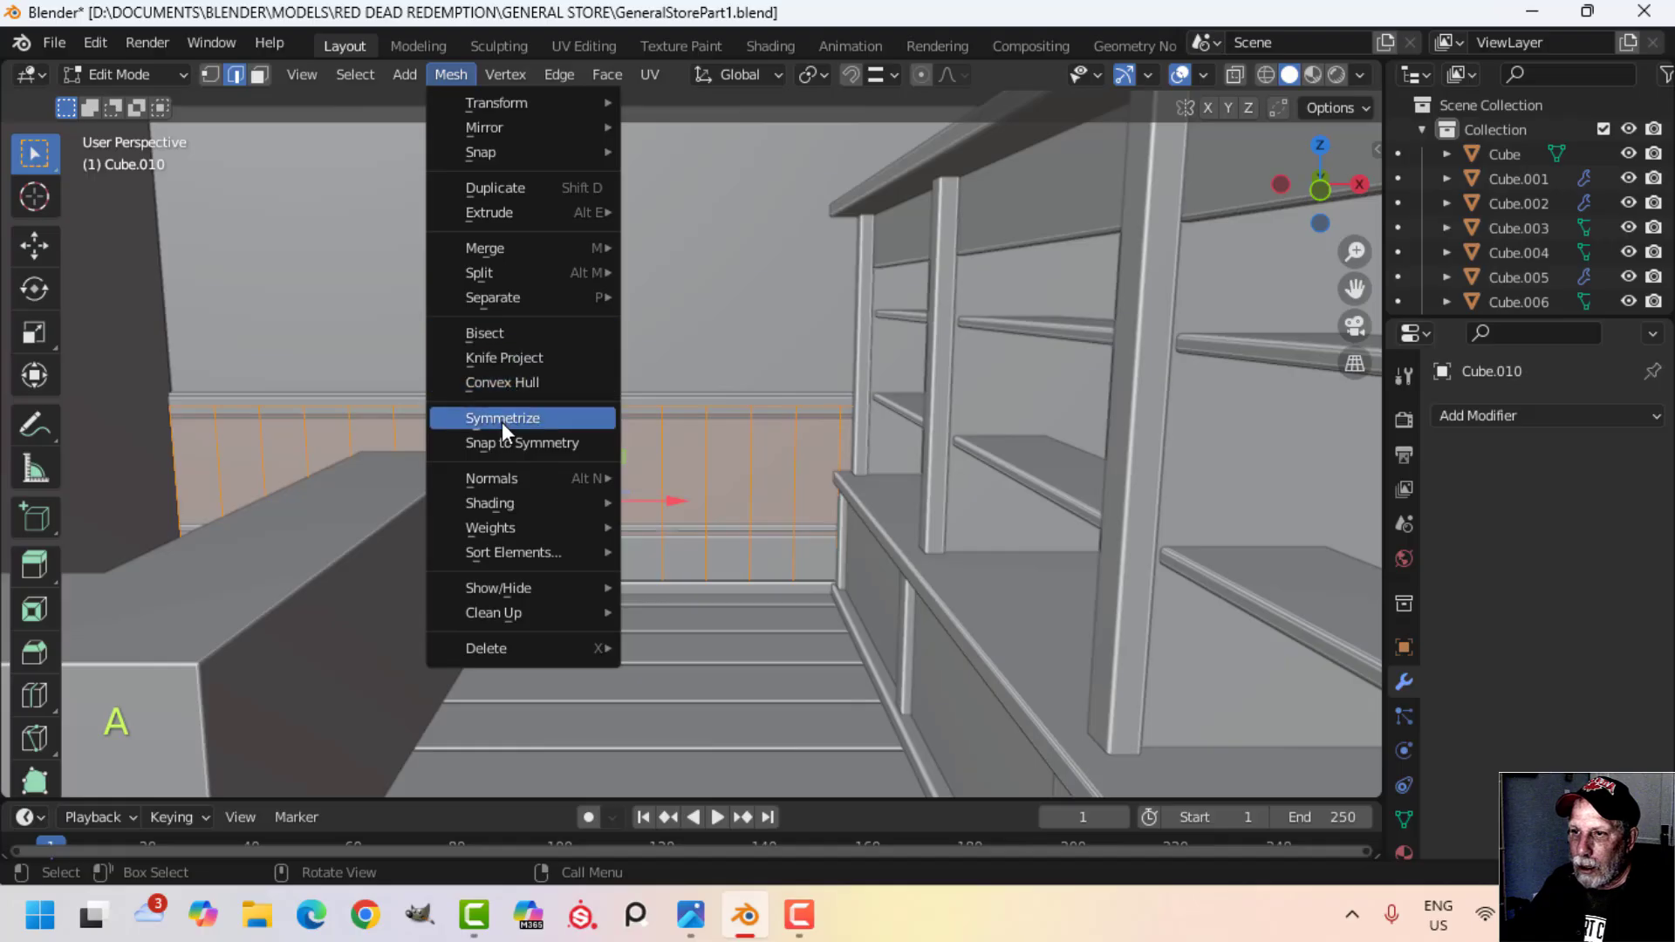
click(440, 66)
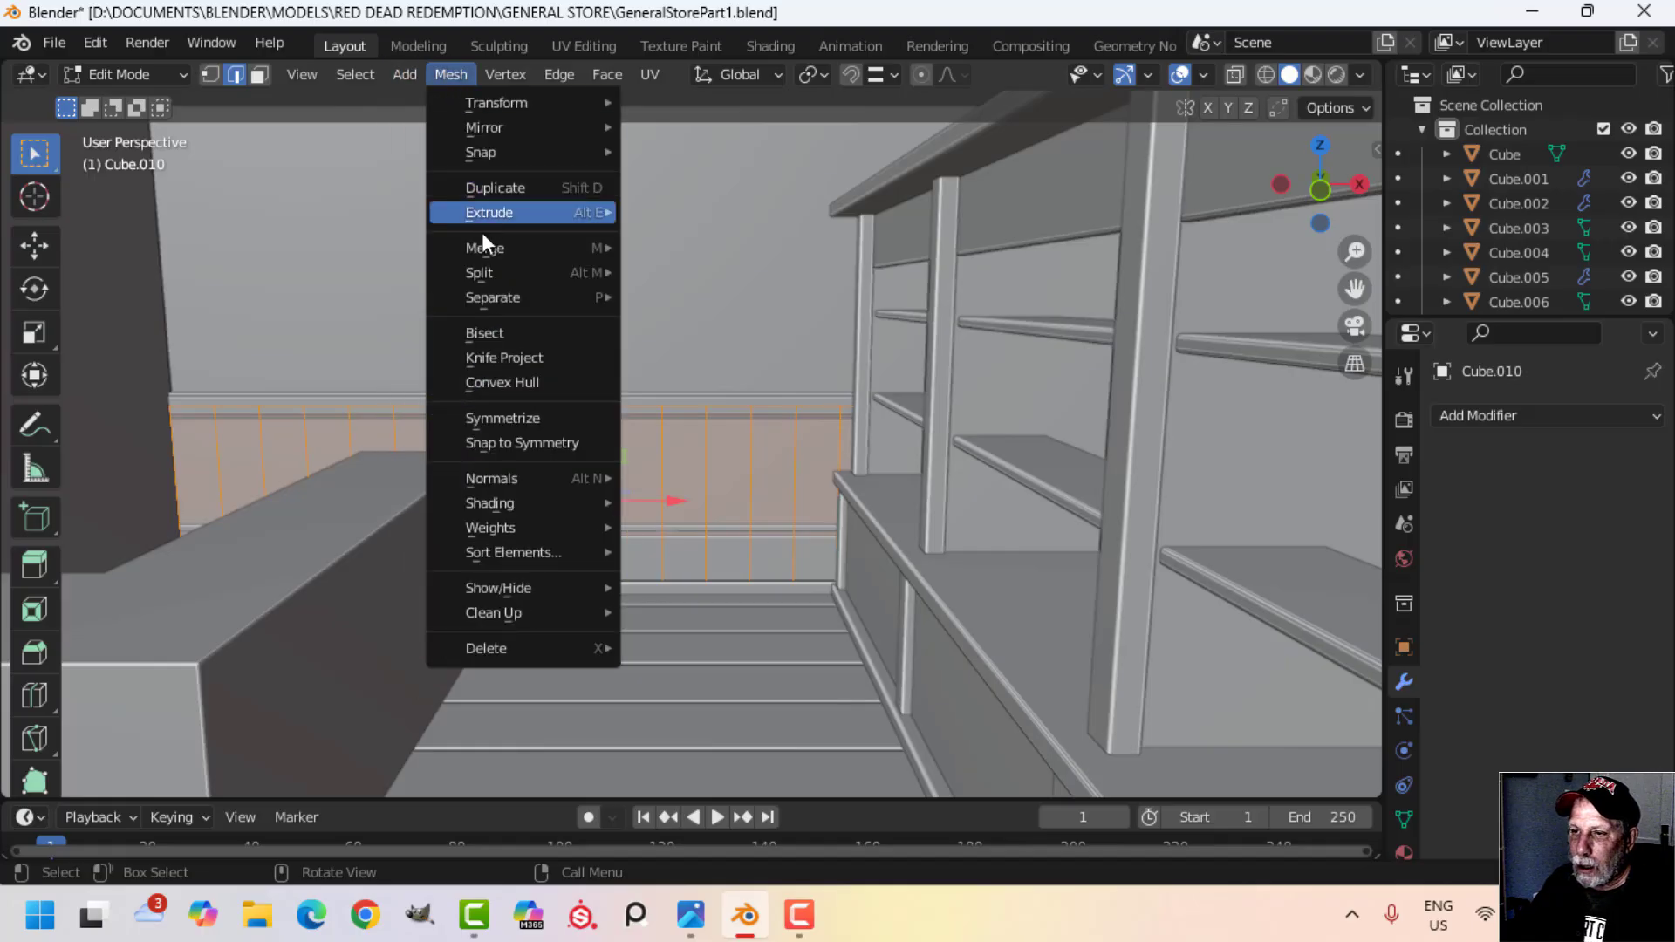
mouse_move(494, 274)
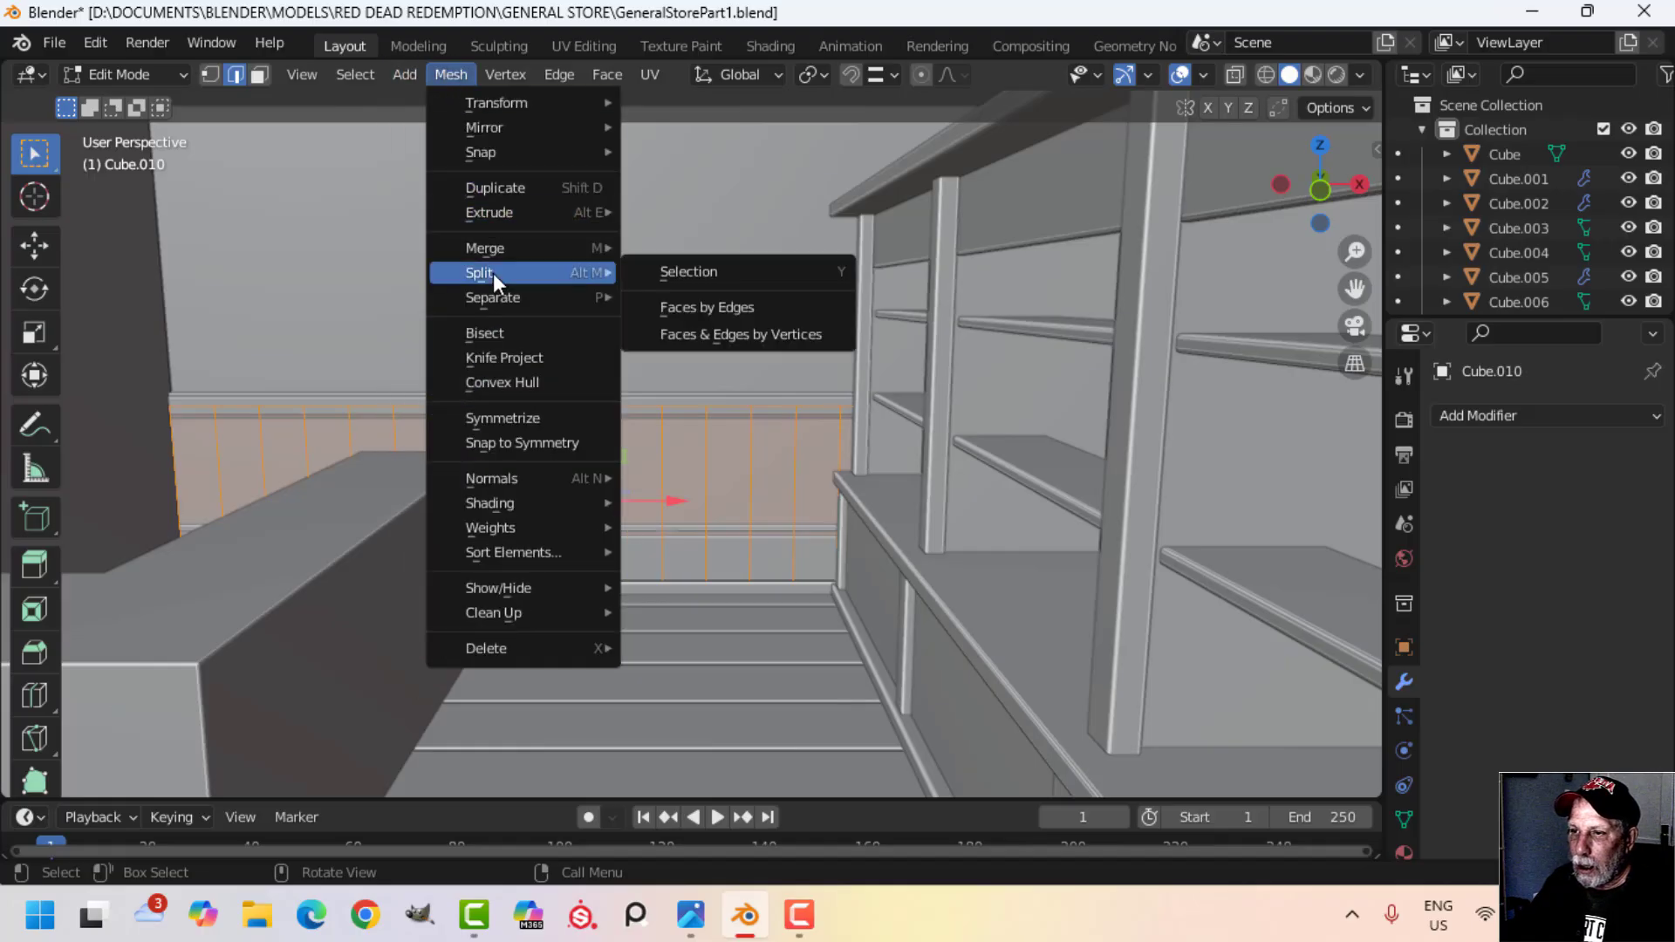
click(694, 309)
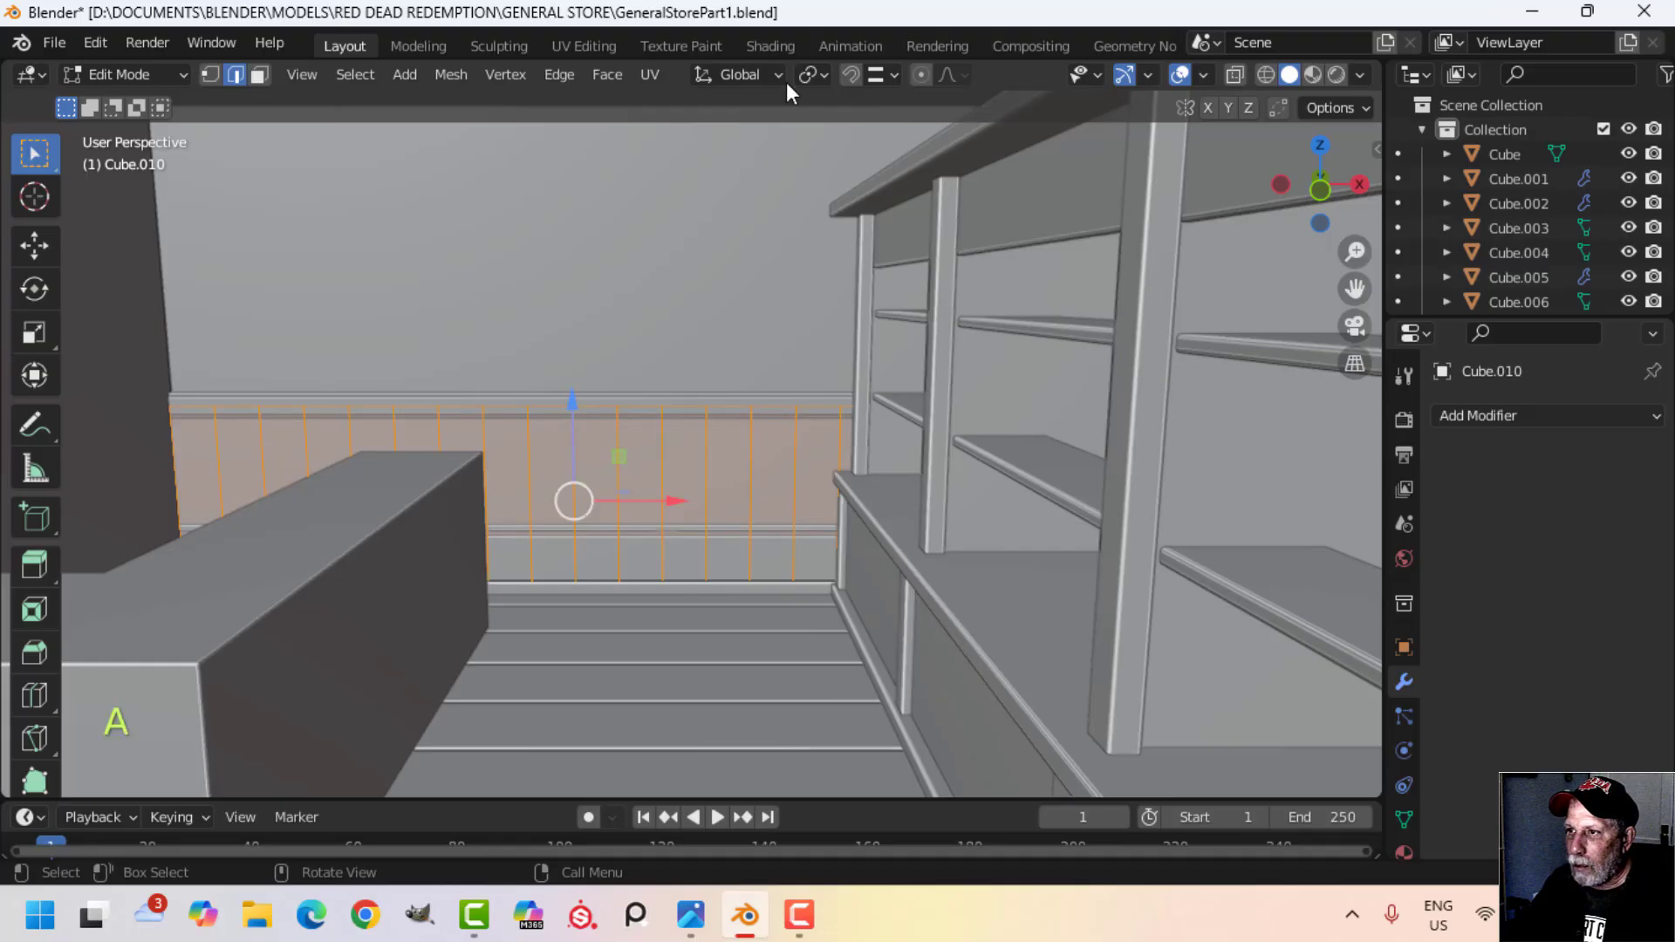
Step: Use individual origins as the pivot and scale the boards slightly narrower along X to open gaps between them
click(820, 76)
click(864, 157)
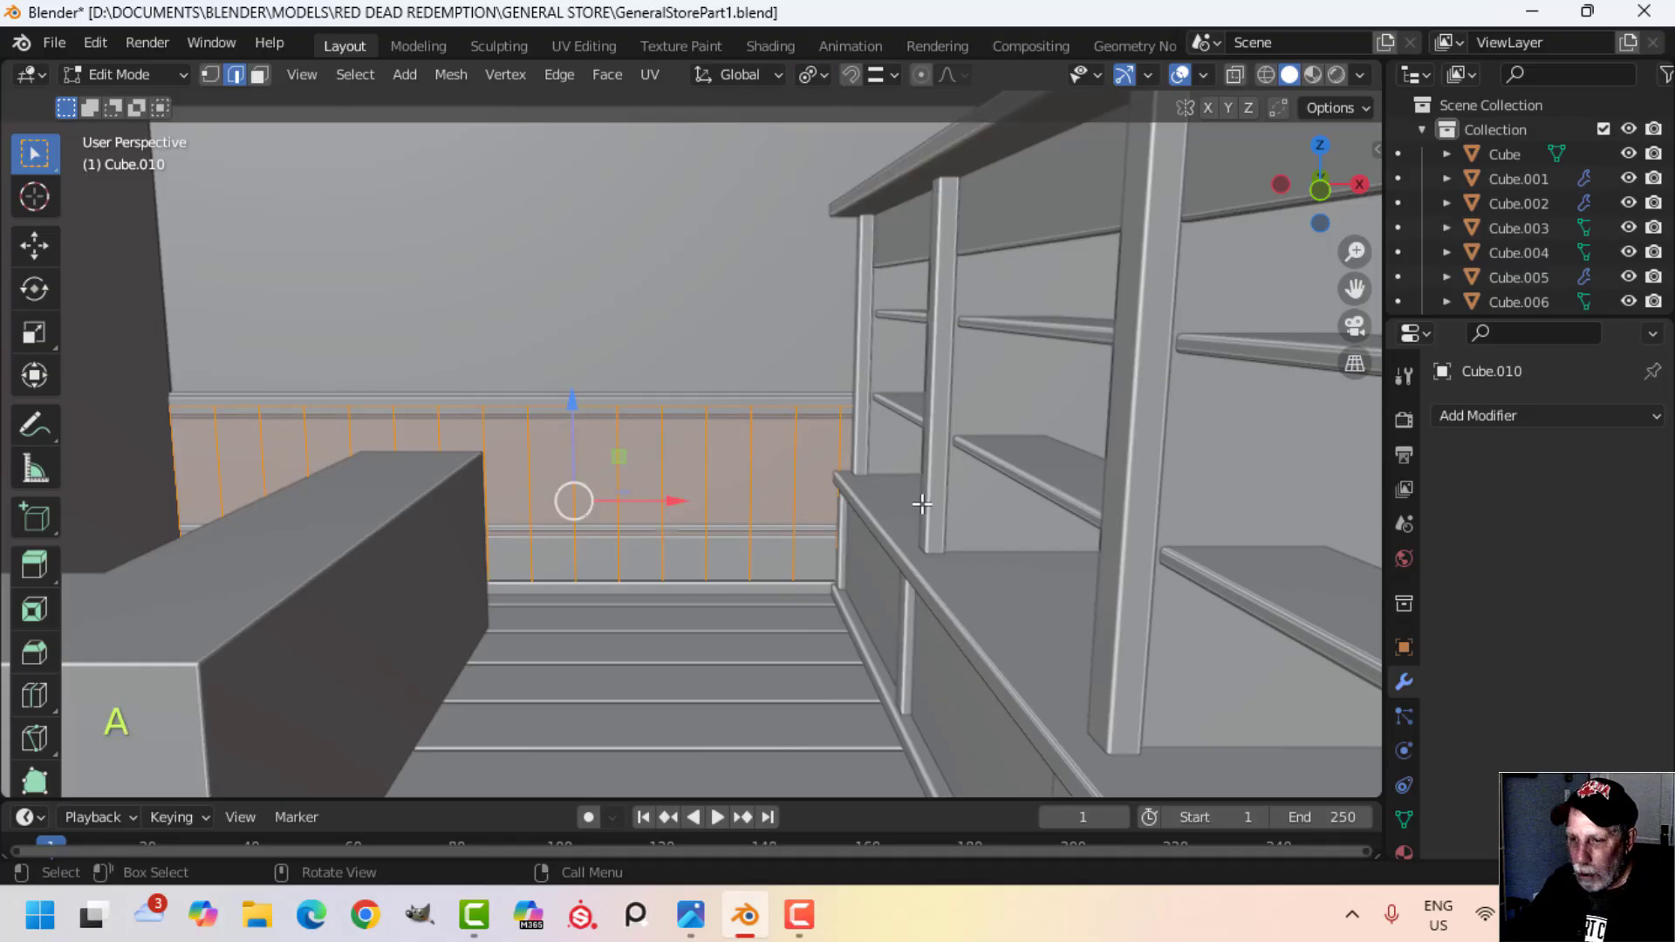
key(s)
key(x)
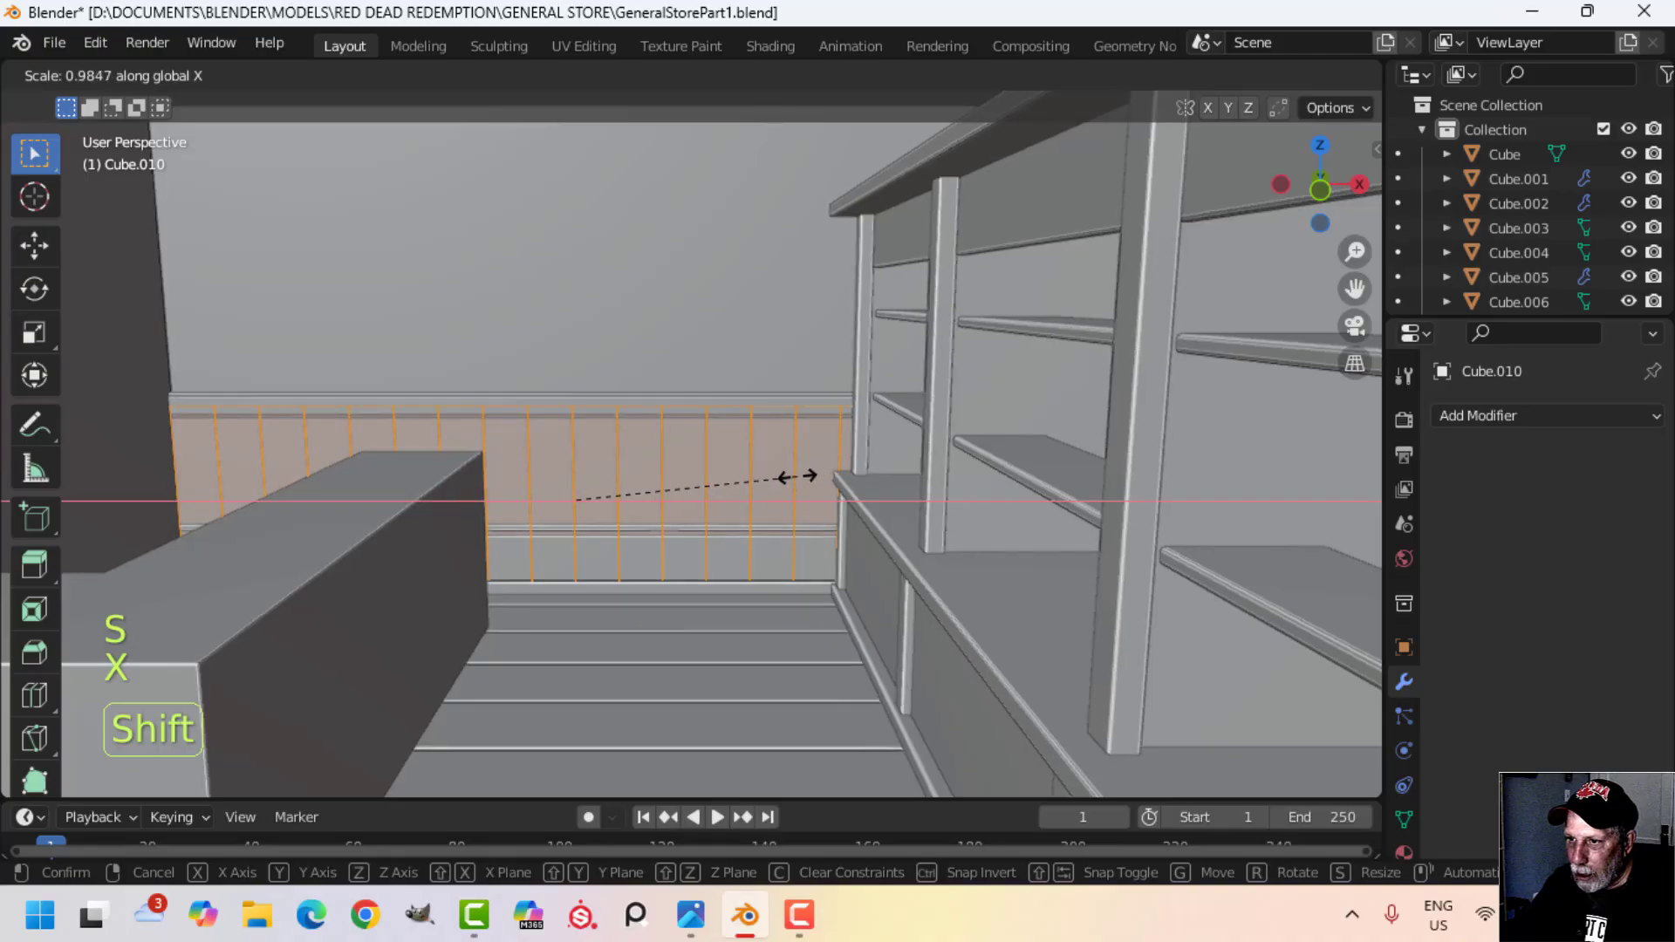
click(758, 479)
Step: Extrude the boards to give them thickness and delete the extruded back faces
middle_drag(818, 477, 836, 435)
scroll(699, 500, up, 2)
scroll(718, 494, up, 2)
key(e)
click(756, 488)
key(x)
click(749, 489)
key(Tab)
middle_drag(756, 479, 777, 363)
Step: Isolate the vertical boards, the baseboard and the chair rail in local view
key(alt+a)
scroll(839, 454, down, 2)
click(803, 409)
scroll(785, 504, up, 2)
key(alt+a)
click(828, 343)
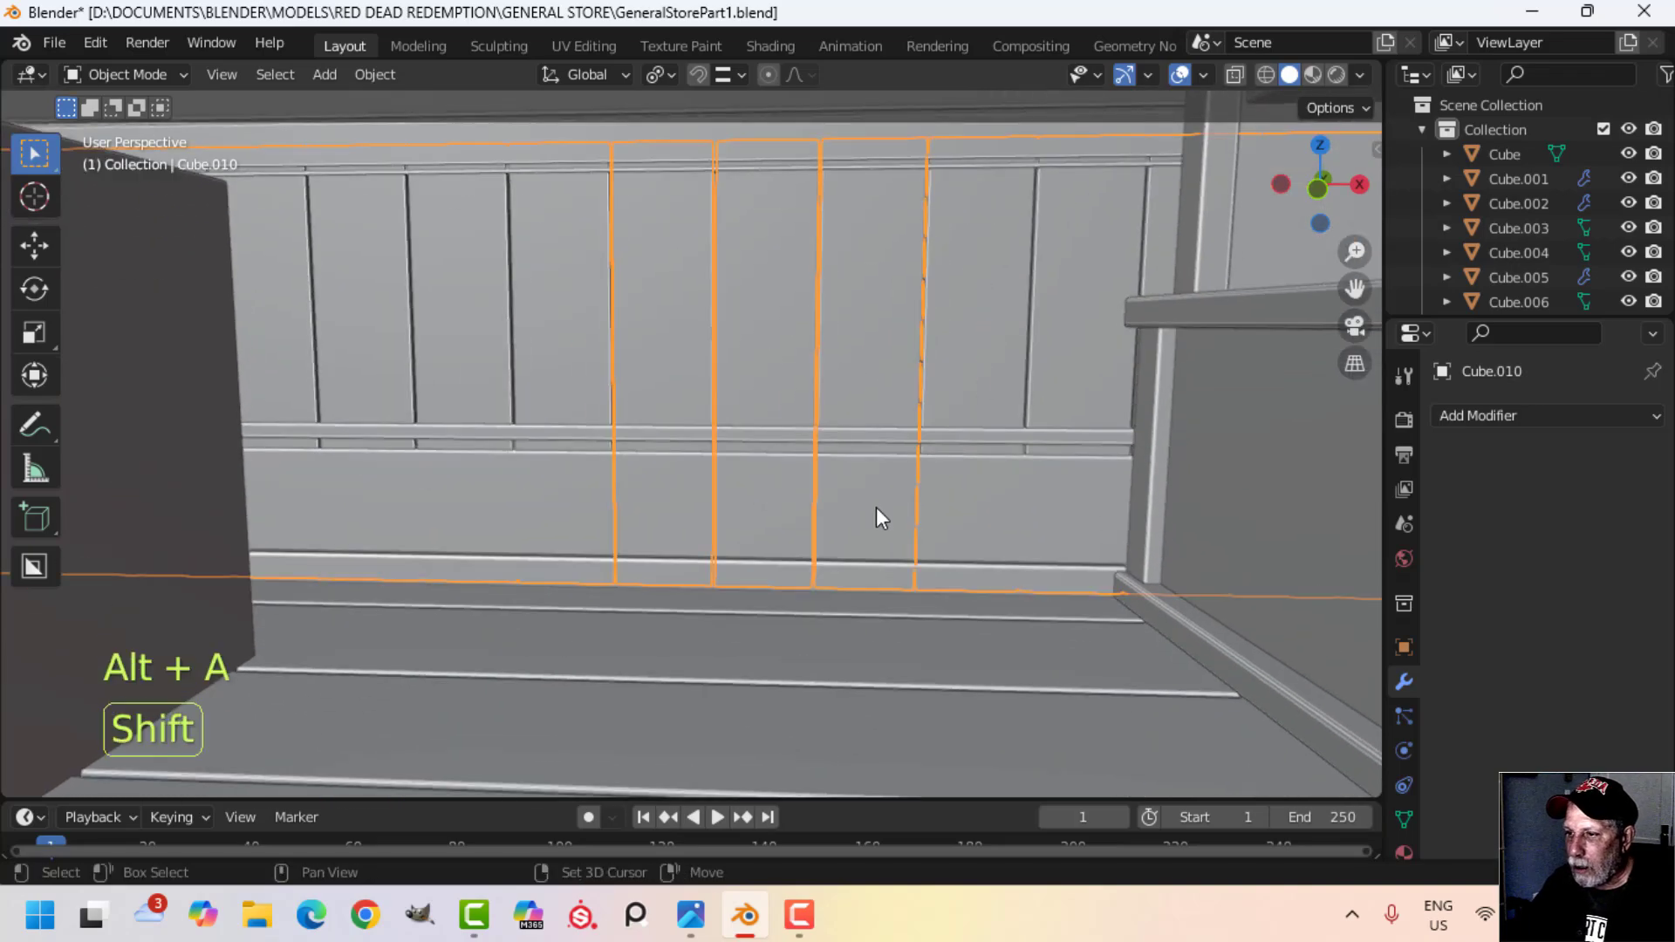
shift+click(1003, 479)
shift+click(963, 159)
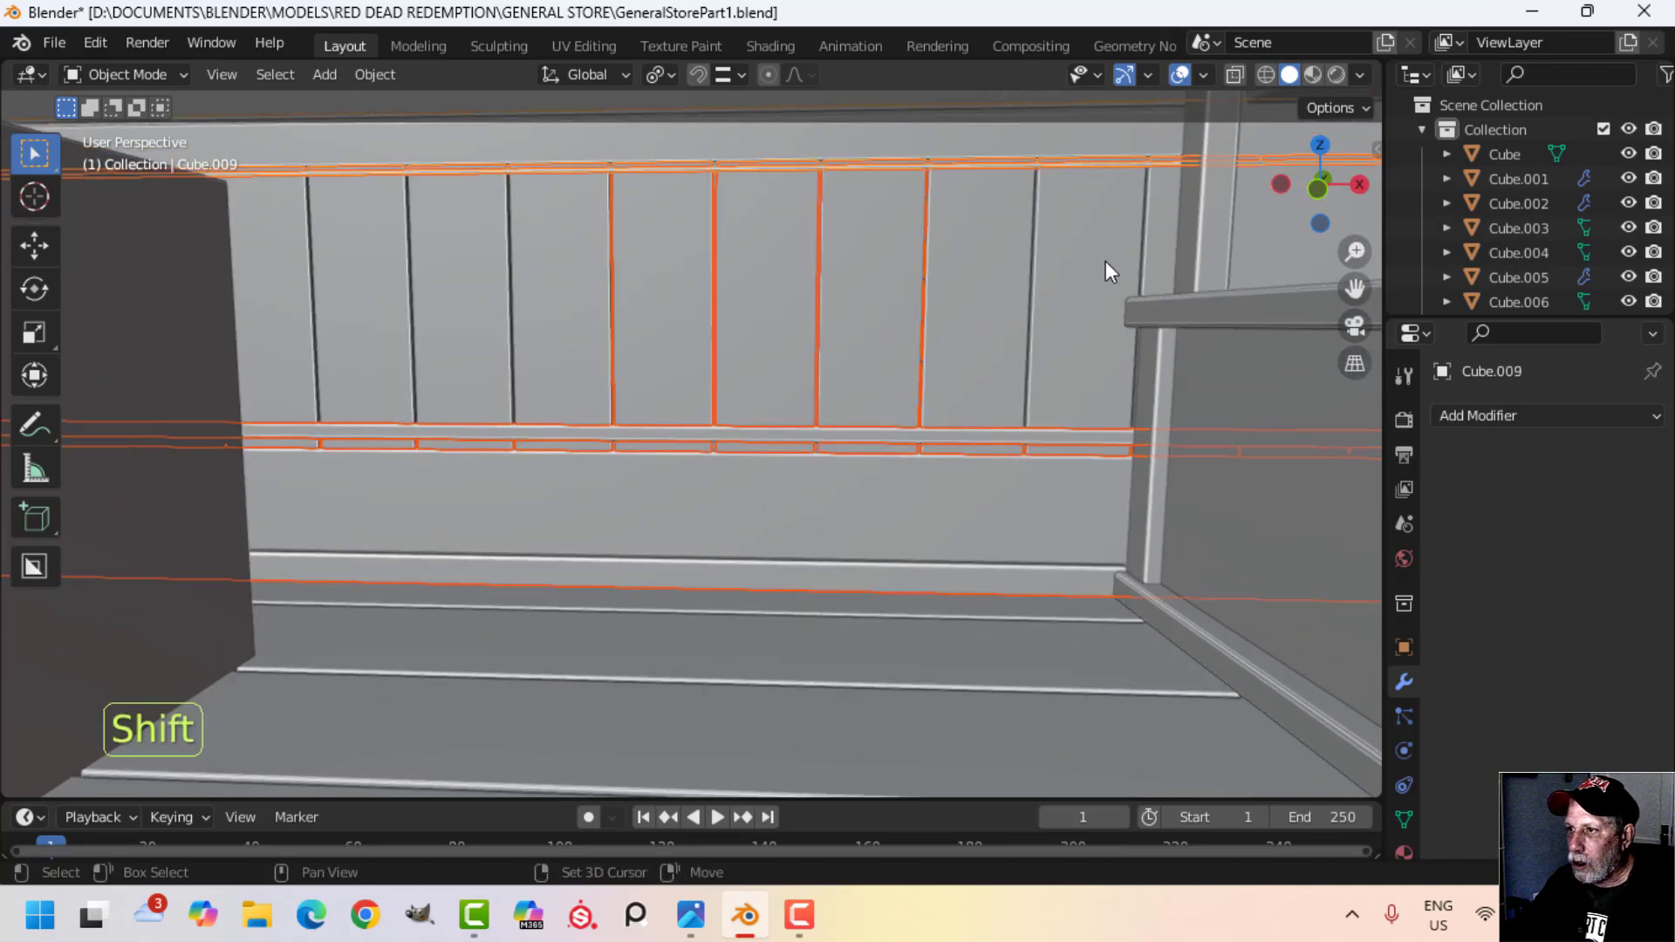
key(KP_Divide)
key(alt+a)
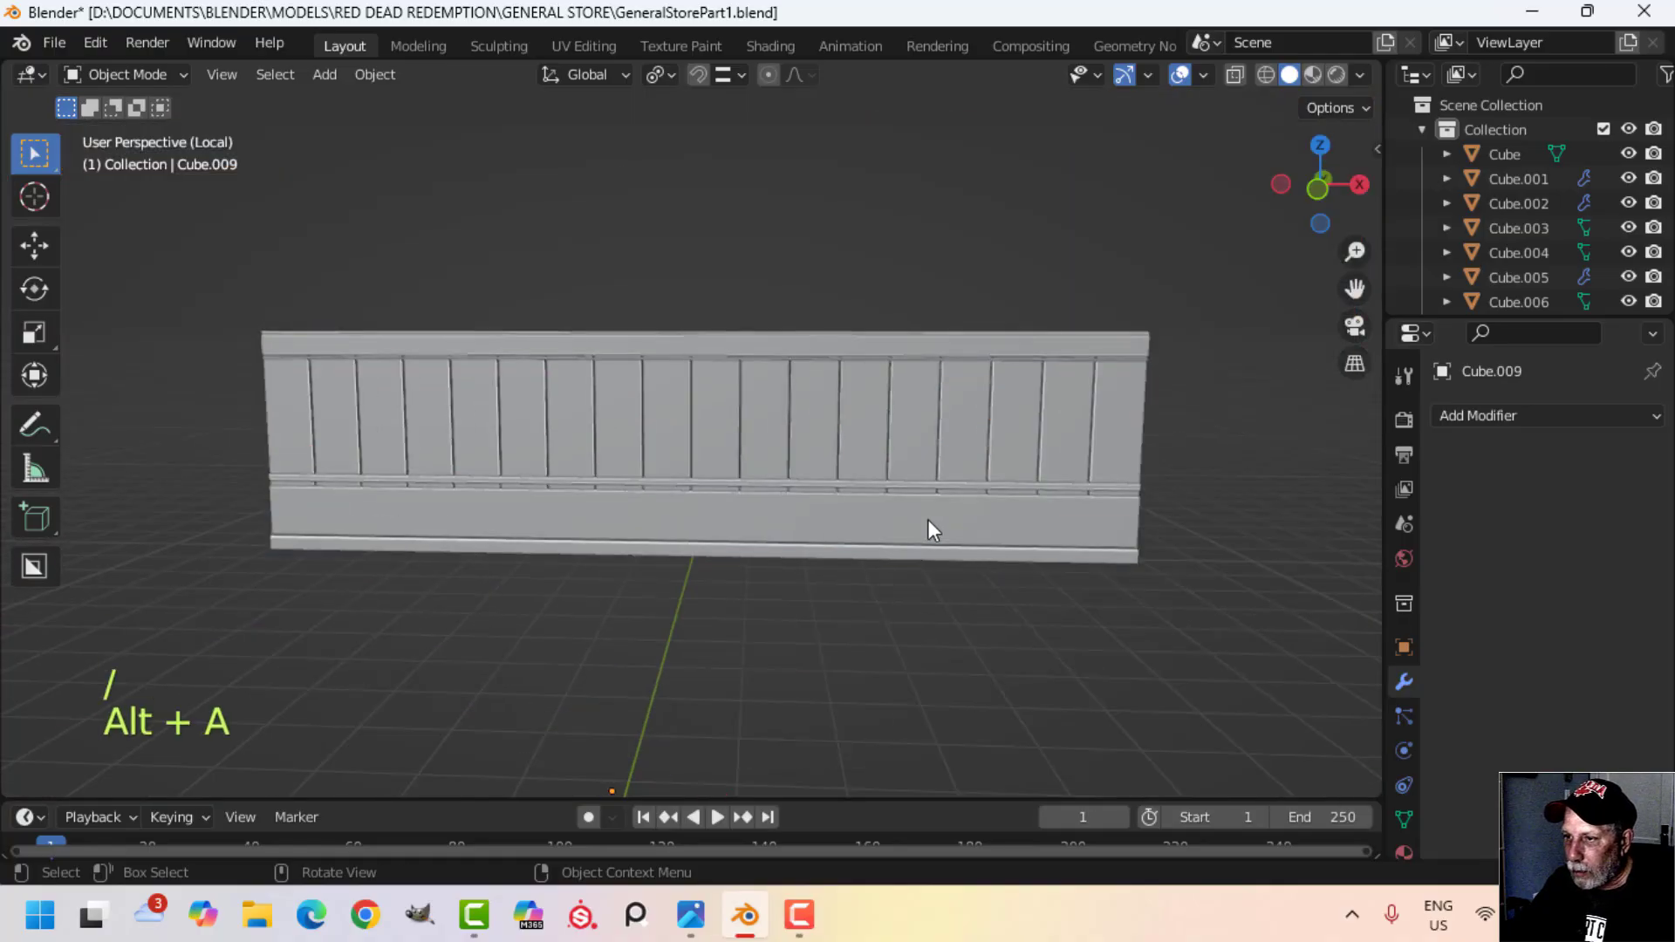
Step: Move the entire baseboard mesh slightly toward the room along Y, in front of the boards
middle_drag(928, 520, 673, 548)
shift+middle_drag(673, 548, 681, 490)
scroll(670, 488, up, 4)
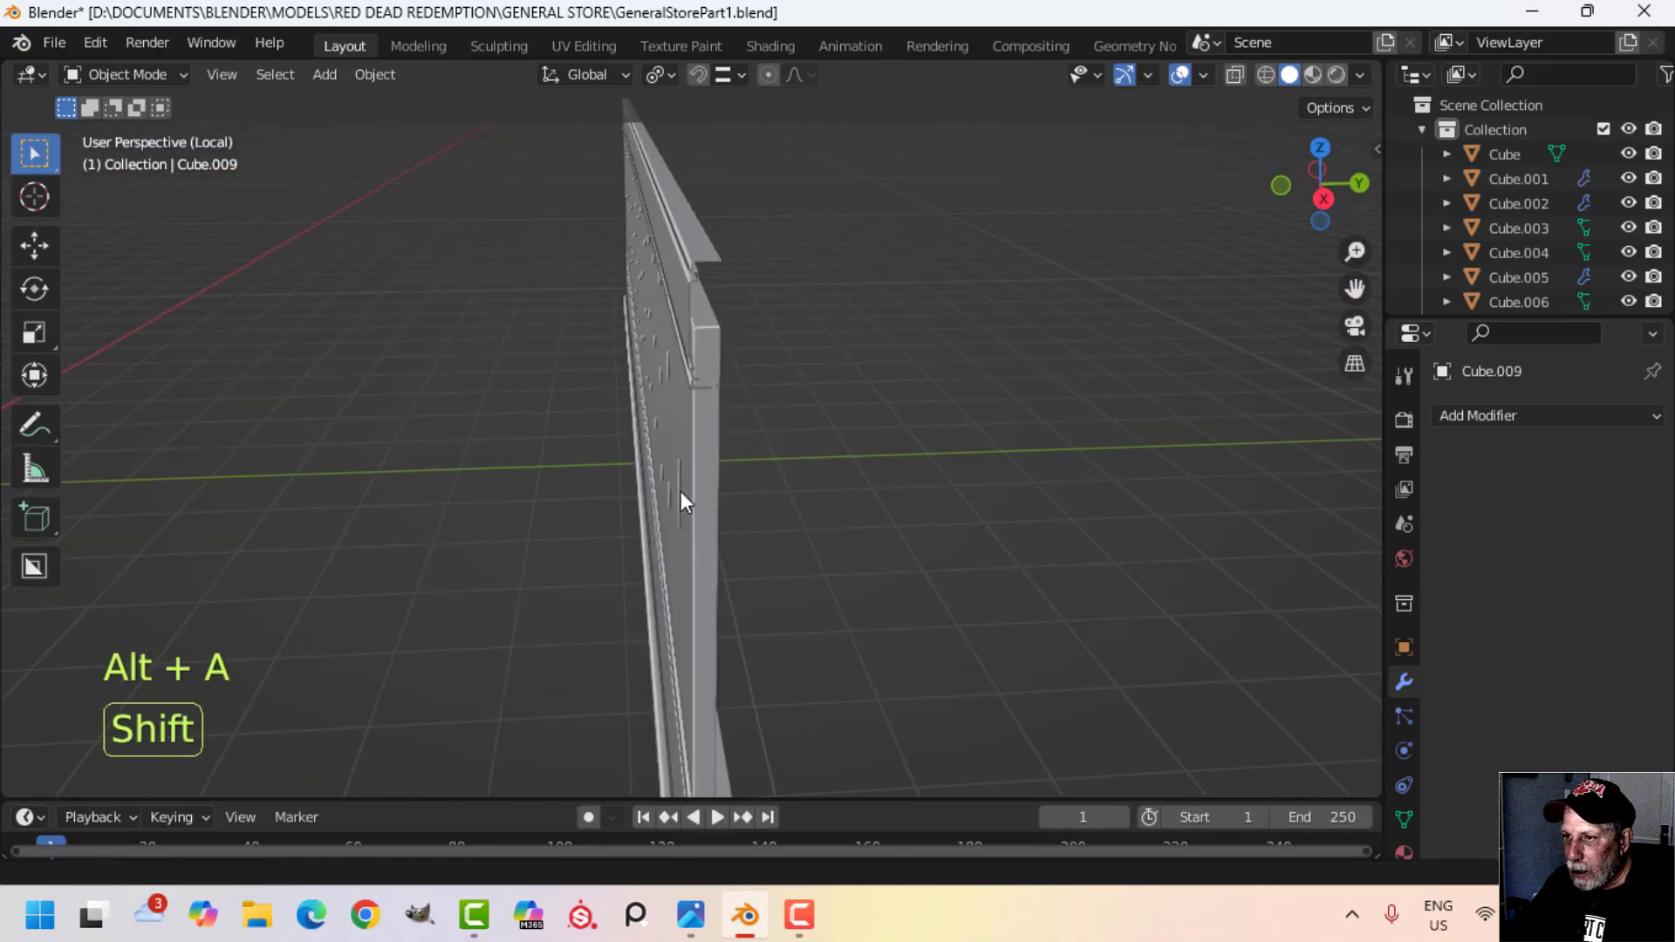
click(705, 430)
middle_drag(705, 429, 764, 504)
click(789, 526)
key(Tab)
key(a)
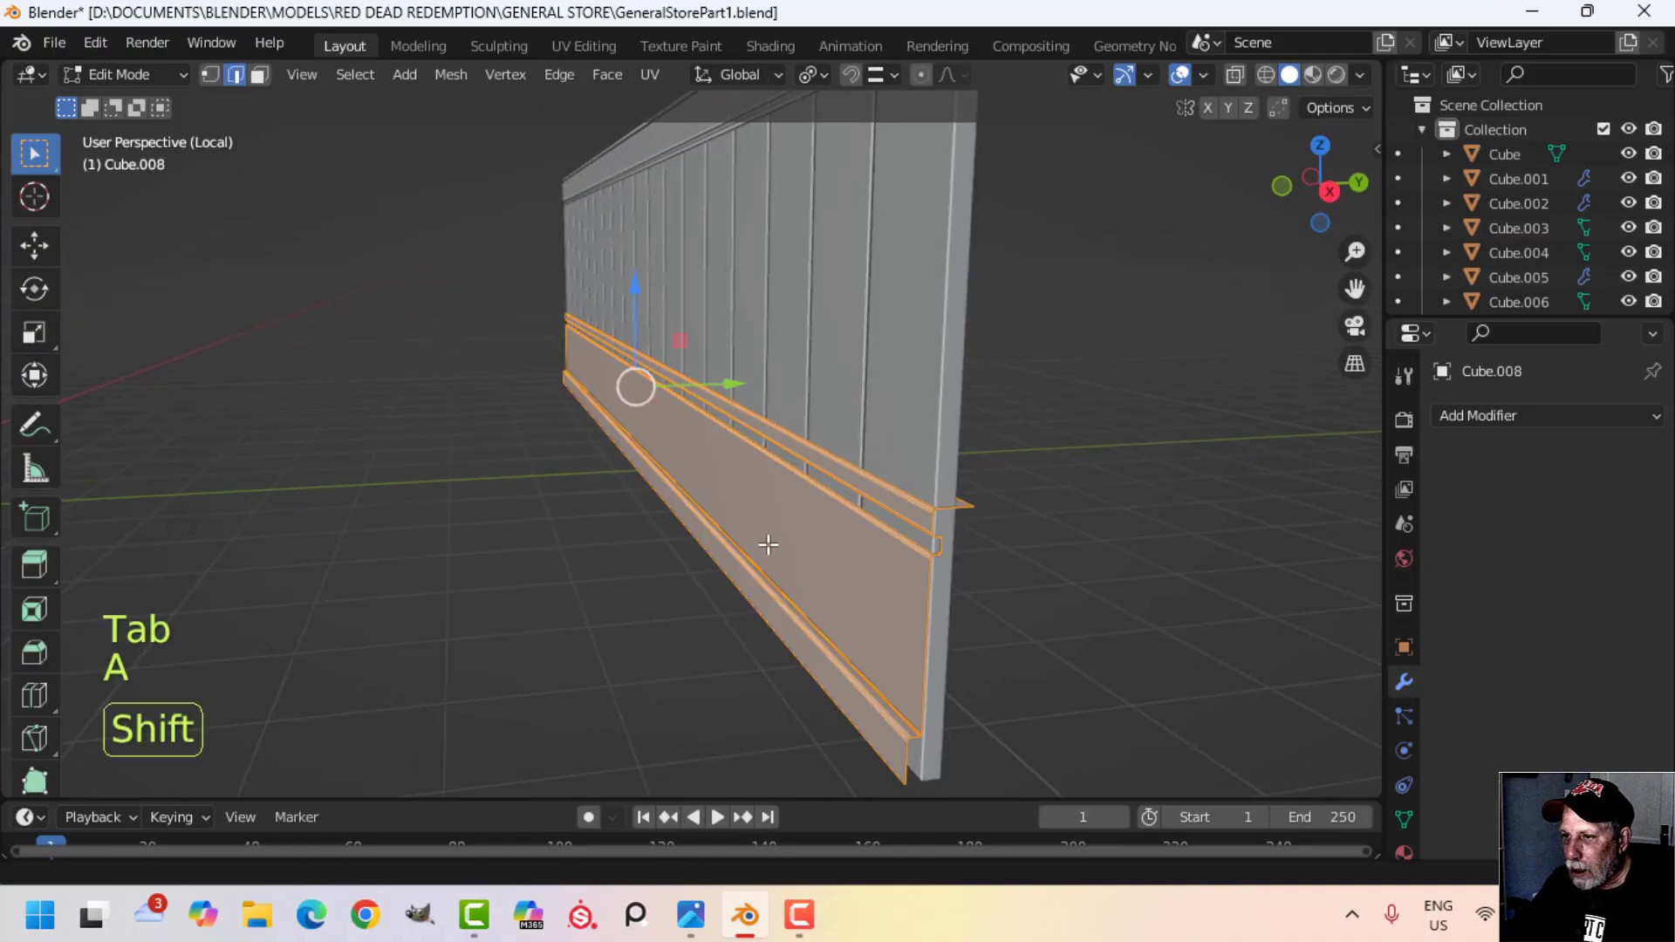
drag(744, 378, 736, 373)
middle_drag(736, 374, 786, 434)
scroll(774, 324, down, 3)
Step: Move the entire chair rail mesh slightly toward the room along Y
middle_drag(774, 324, 754, 484)
scroll(736, 348, up, 2)
key(Tab)
click(783, 404)
key(Tab)
key(a)
middle_drag(783, 410, 771, 255)
drag(764, 303, 752, 304)
key(Tab)
scroll(717, 475, down, 5)
key(alt+a)
middle_drag(709, 497, 913, 406)
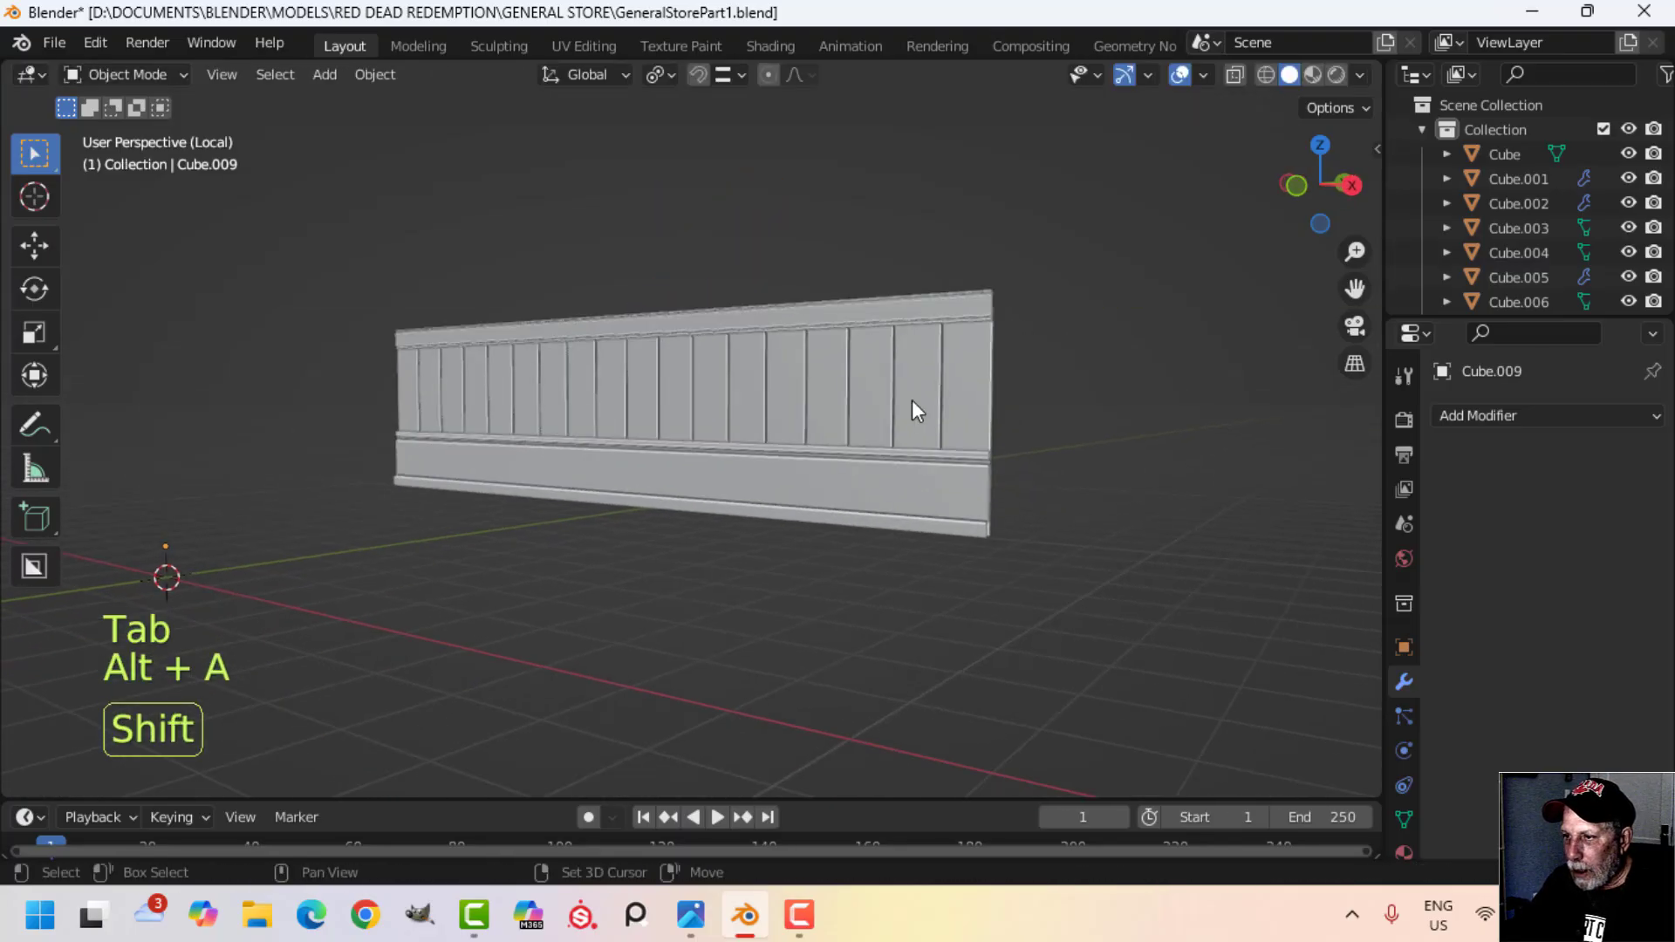
Step: Raise the lower ends of the boards in front wireframe view to just below the baseboard's upper edge
click(941, 397)
key(KP_1)
key(Tab)
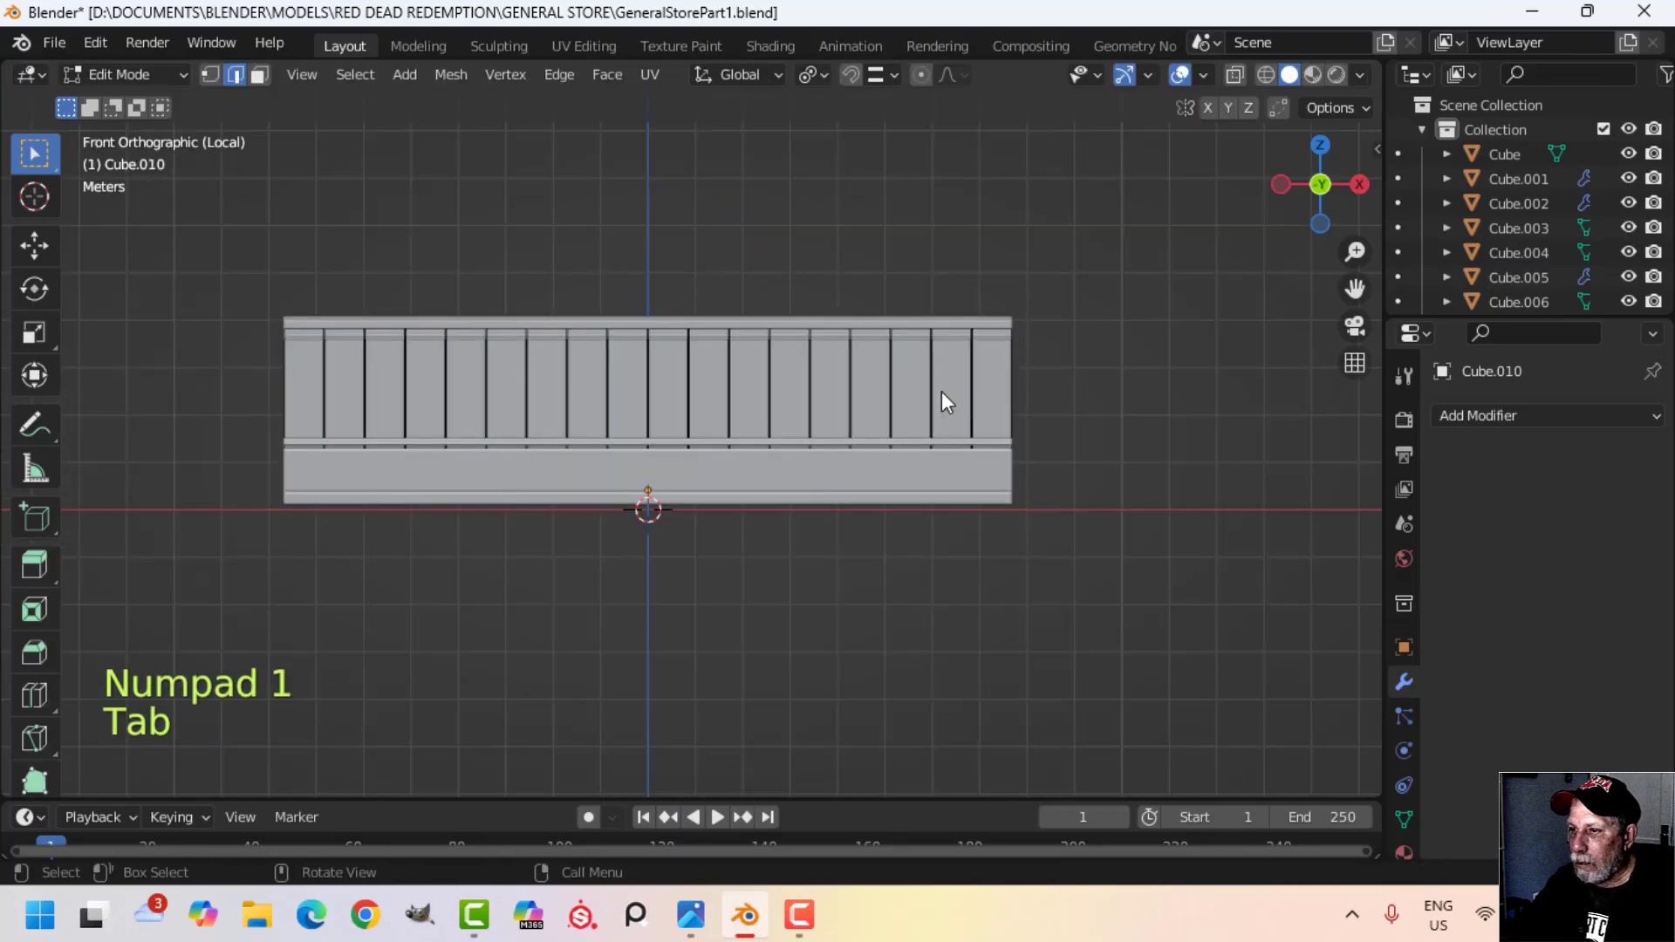
key(z)
click(767, 399)
key(alt+a)
key(b)
drag(1120, 591, 154, 475)
drag(644, 399, 660, 348)
Step: Delete the hidden bottom and top end faces of the boards and restore solid shading
key(x)
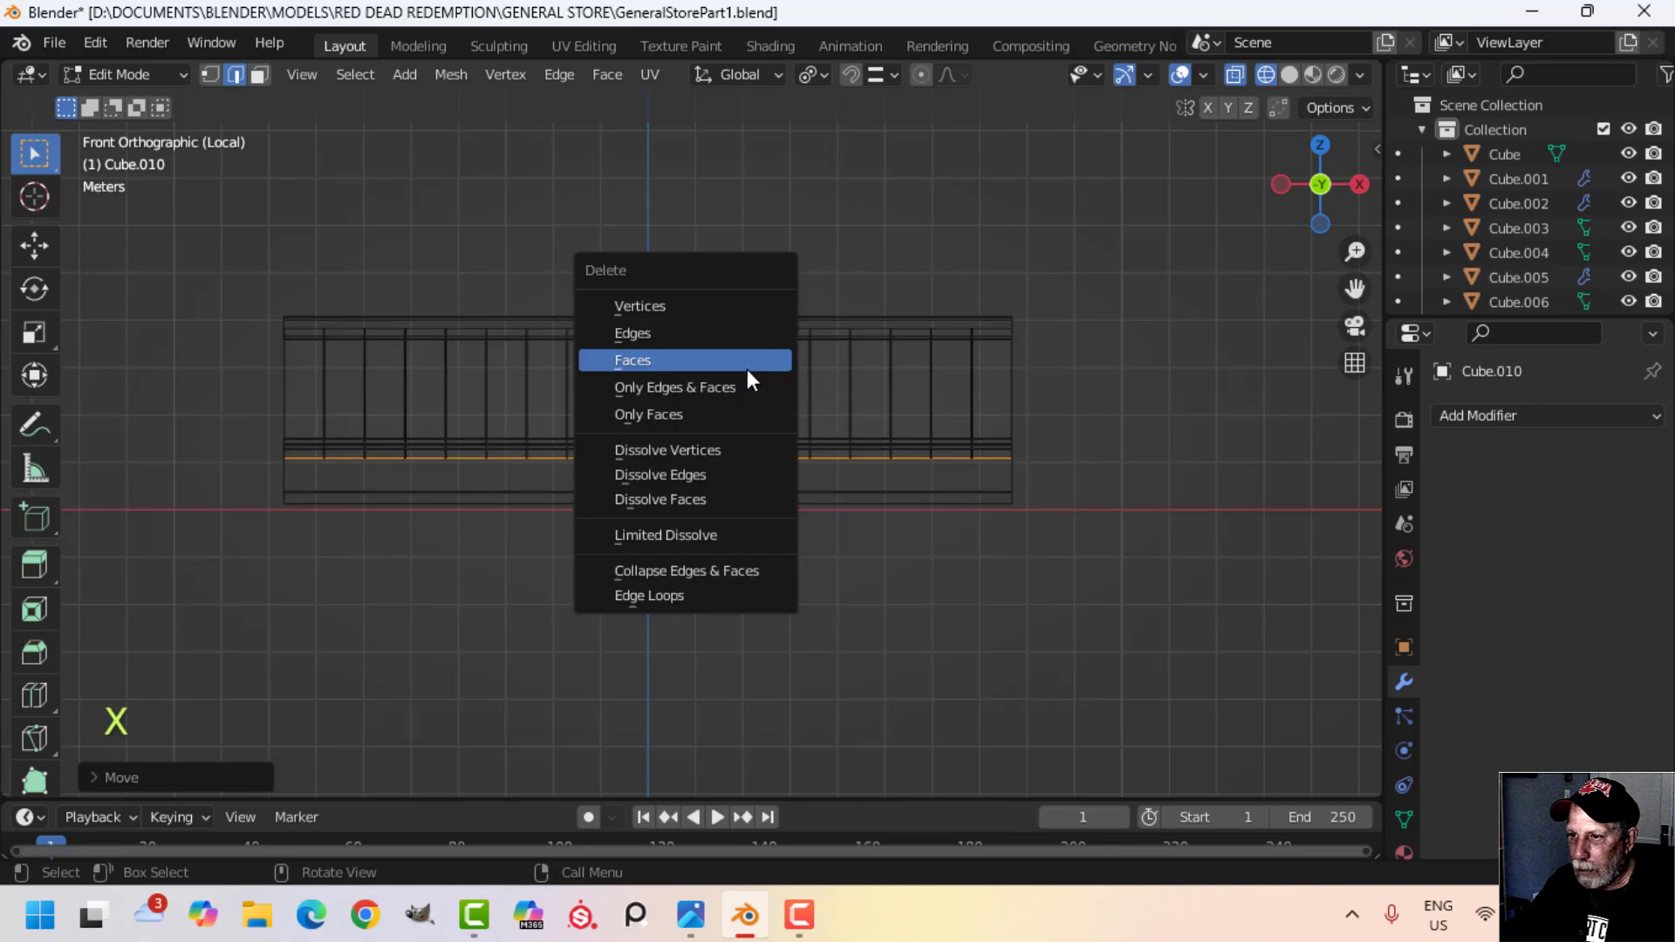
click(737, 367)
key(b)
drag(215, 277, 1137, 333)
key(x)
click(1133, 340)
key(z)
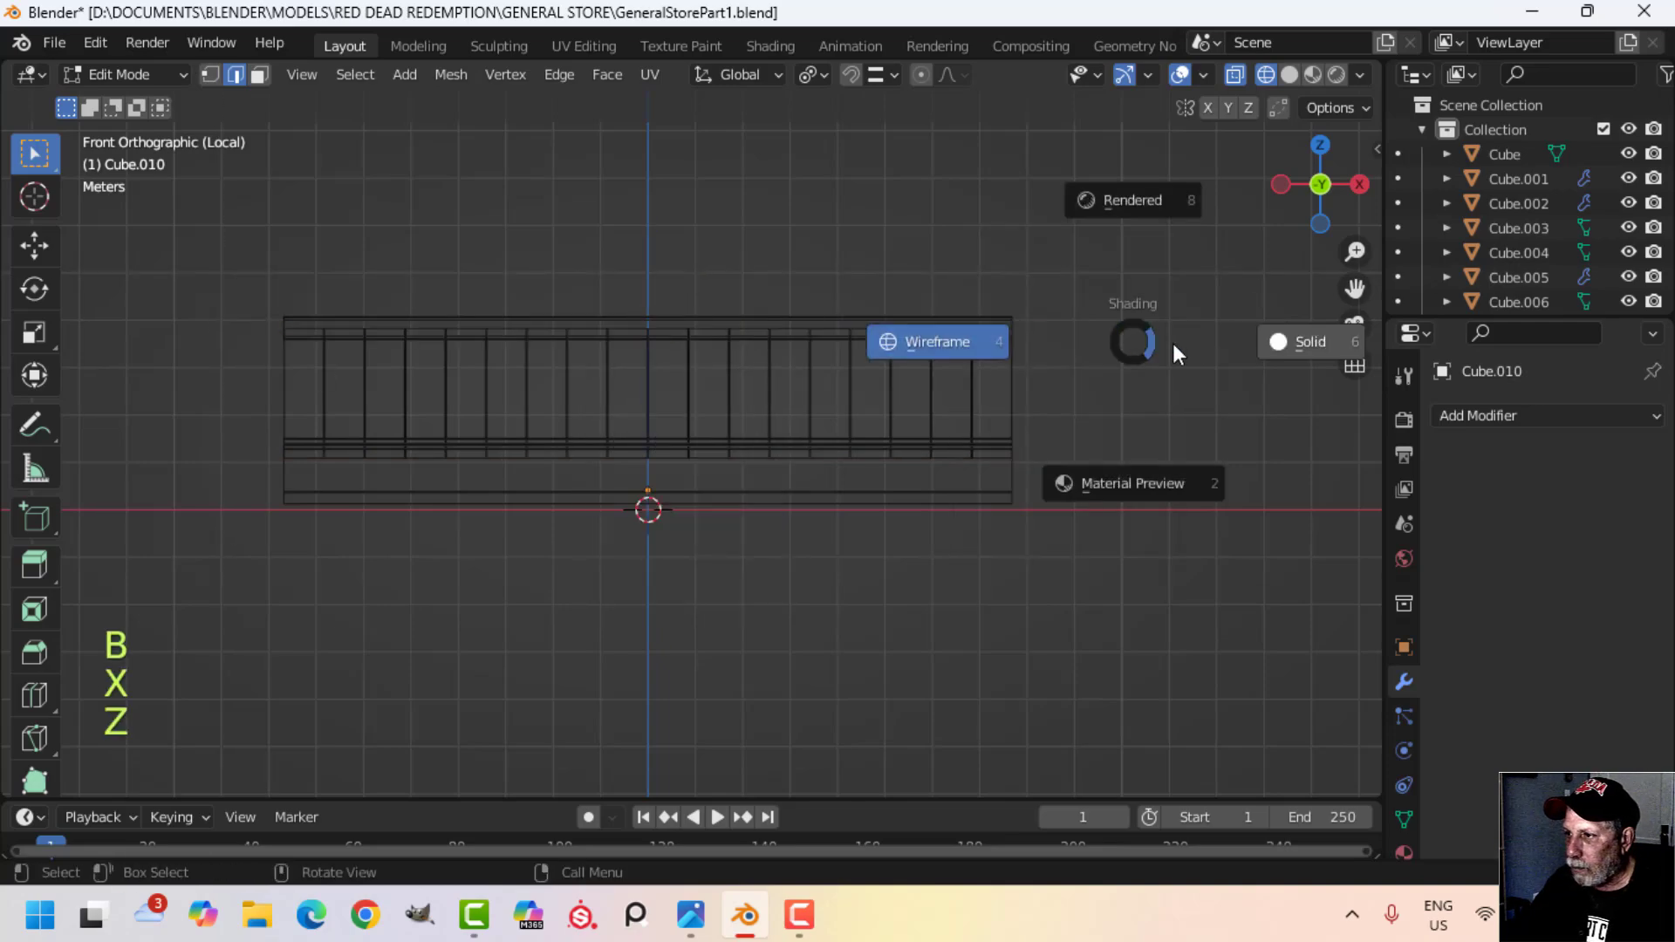
click(1173, 345)
key(Tab)
middle_drag(951, 426, 888, 405)
key(alt+a)
Step: Add a Bevel modifier to the vertical boards with an amount of 0.01 m
click(888, 405)
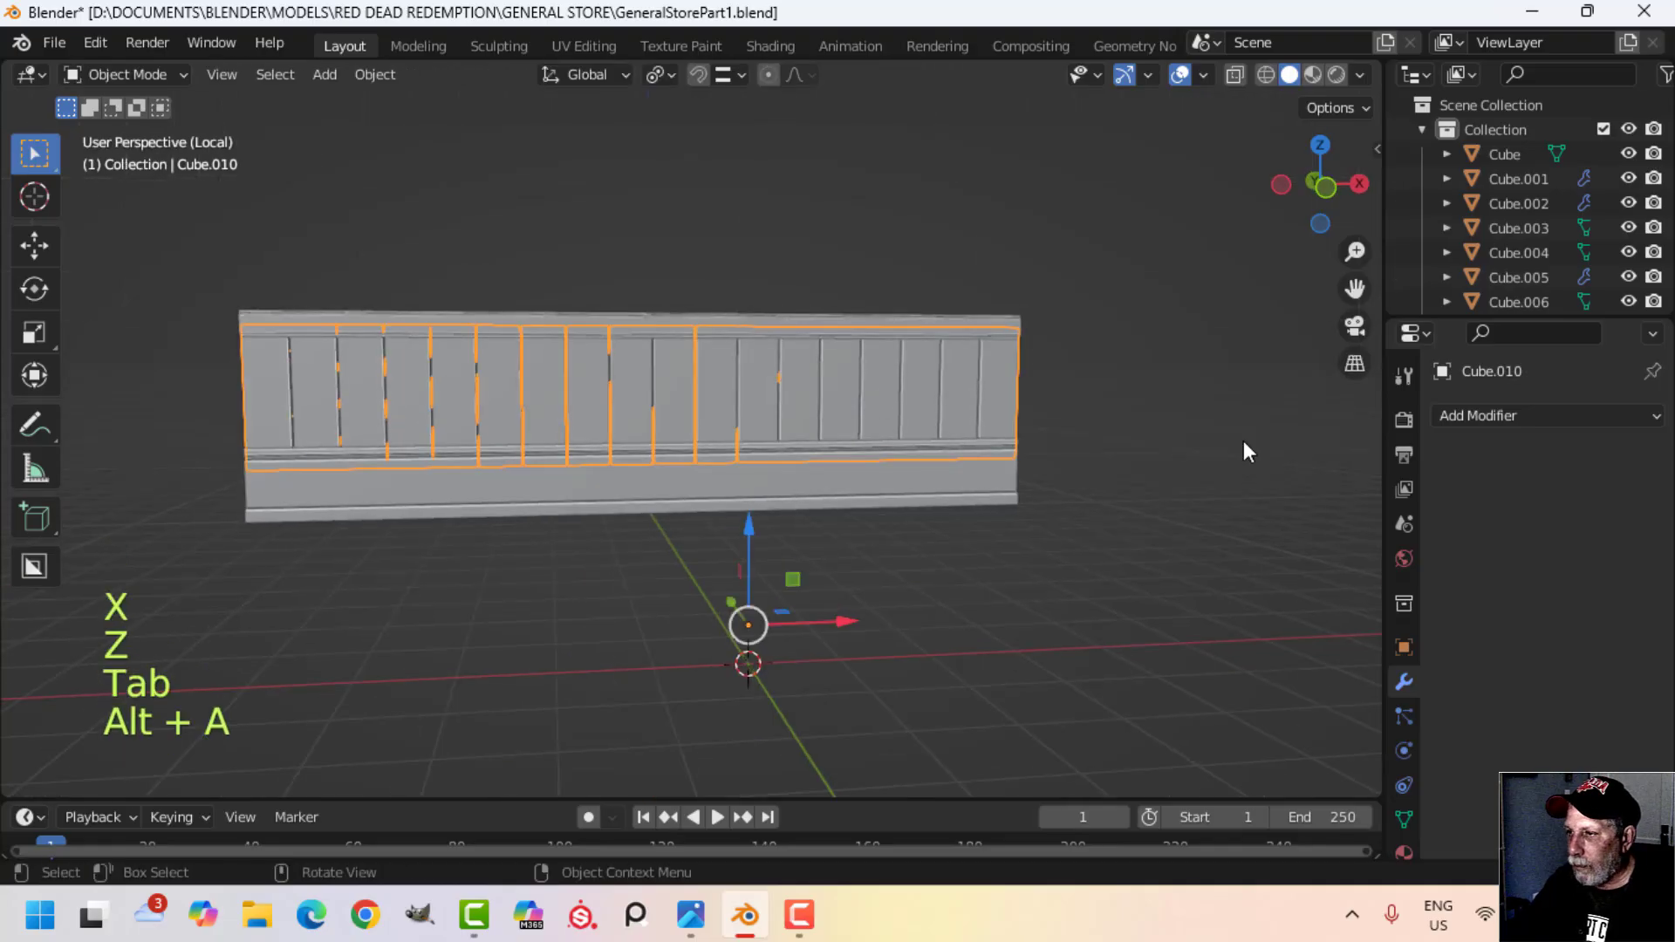
click(1469, 417)
click(1193, 511)
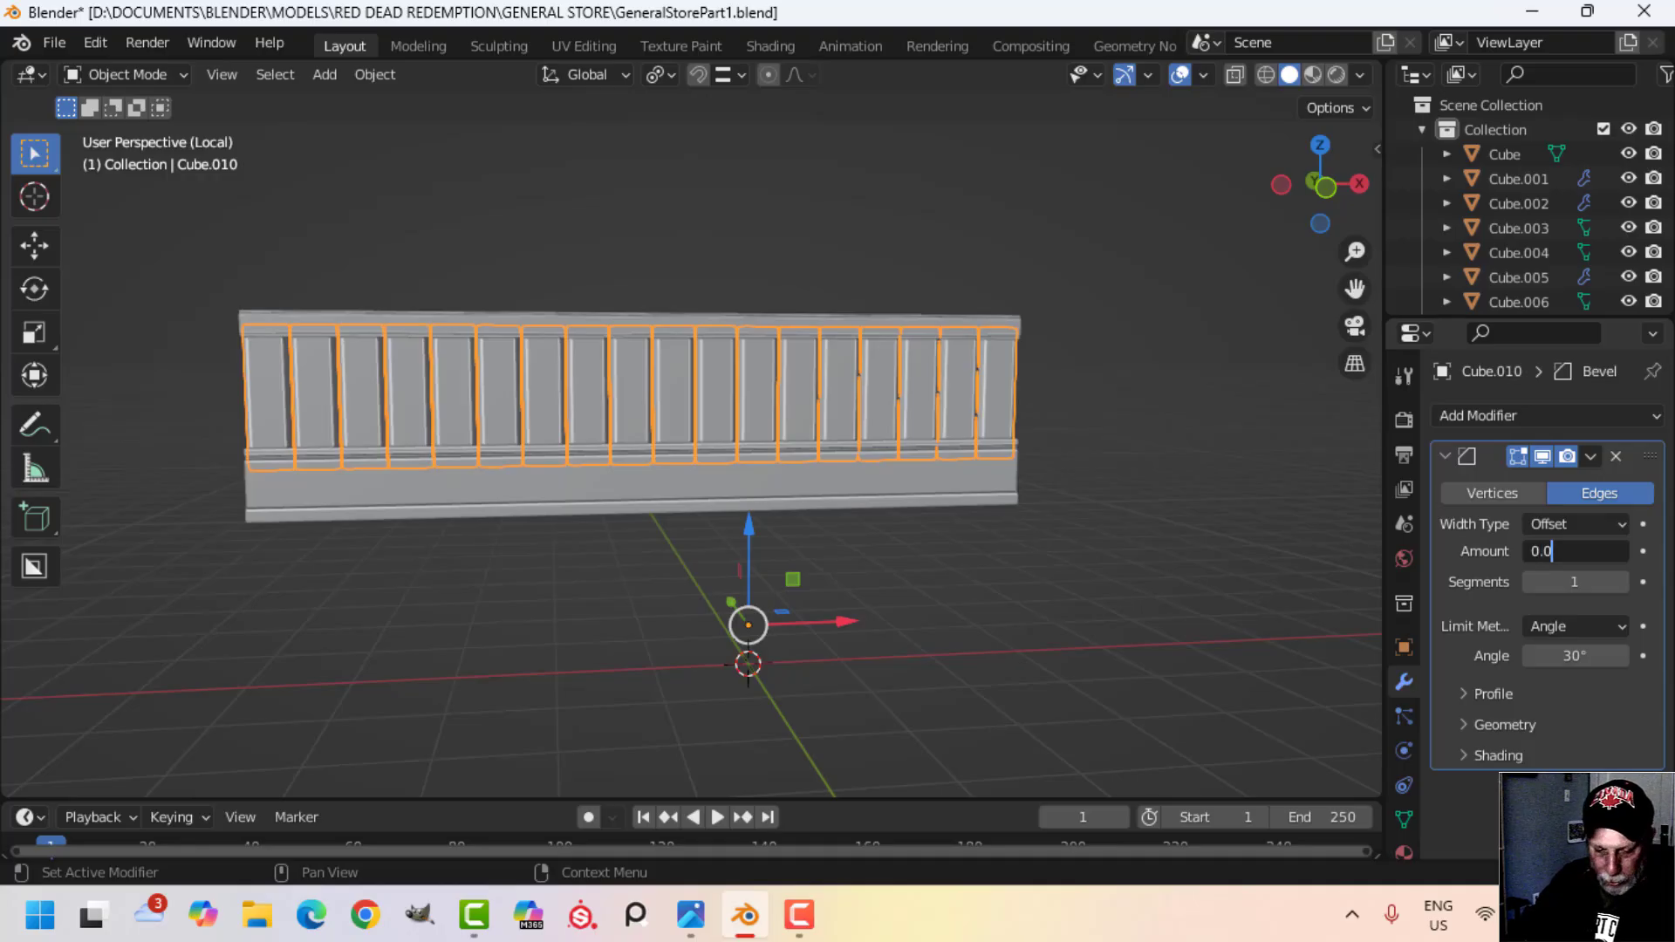
text(0.01)
key(Return)
key(alt+a)
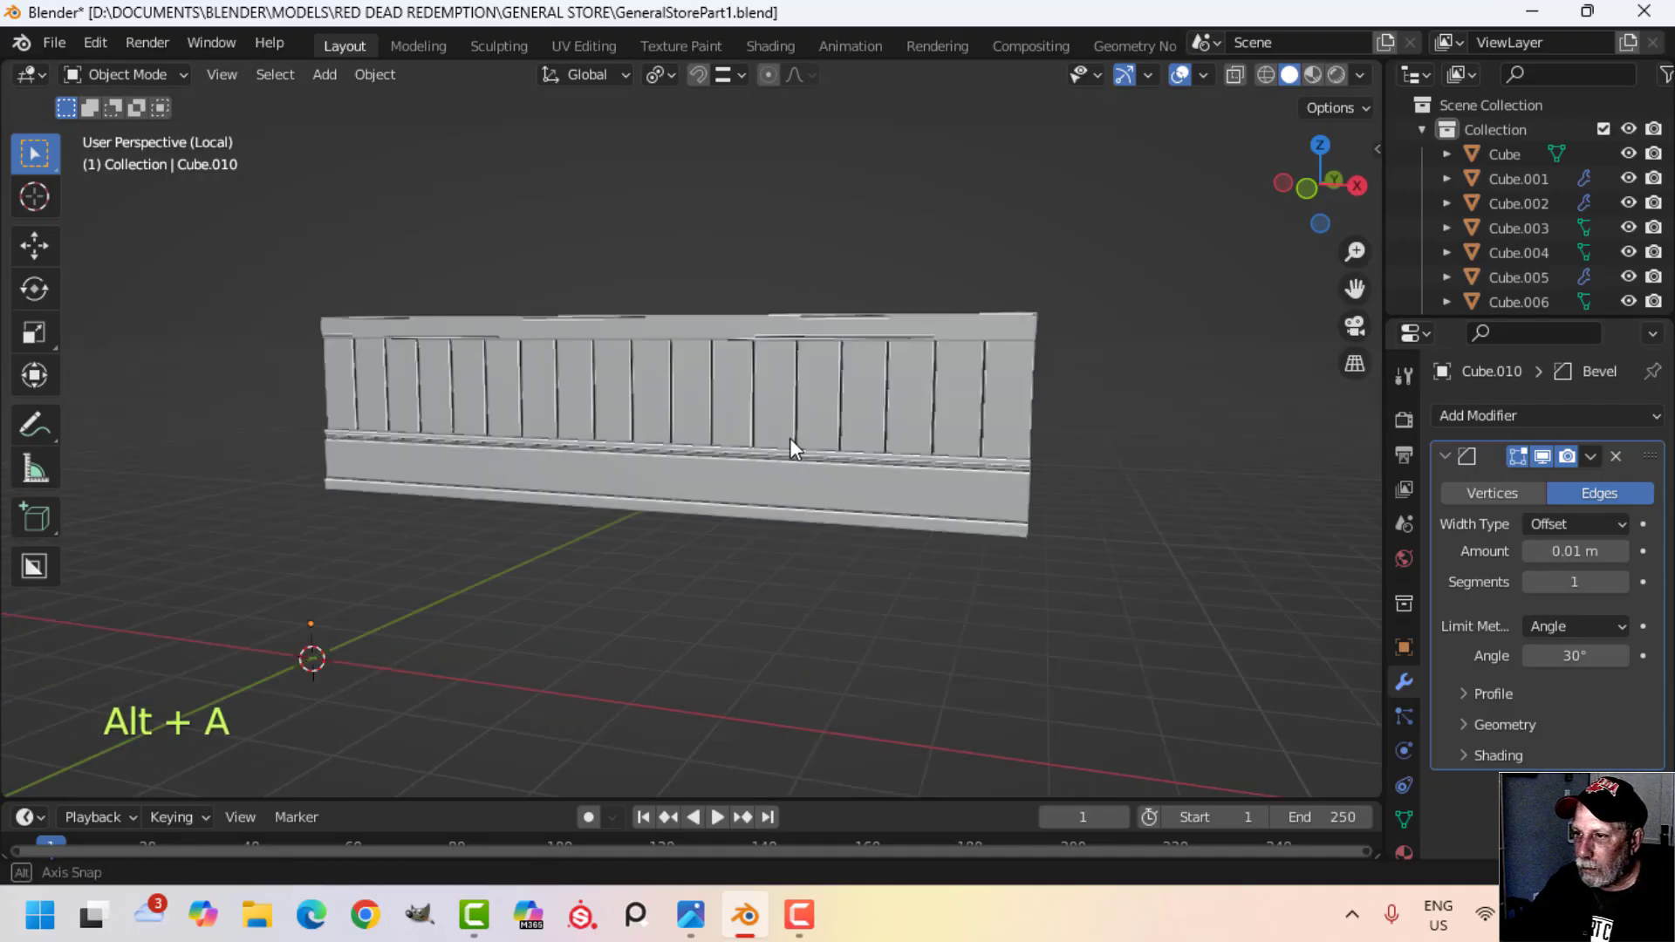
Step: Display face orientation and flip the boards' normals so they face the room
middle_drag(789, 438, 811, 388)
click(1204, 74)
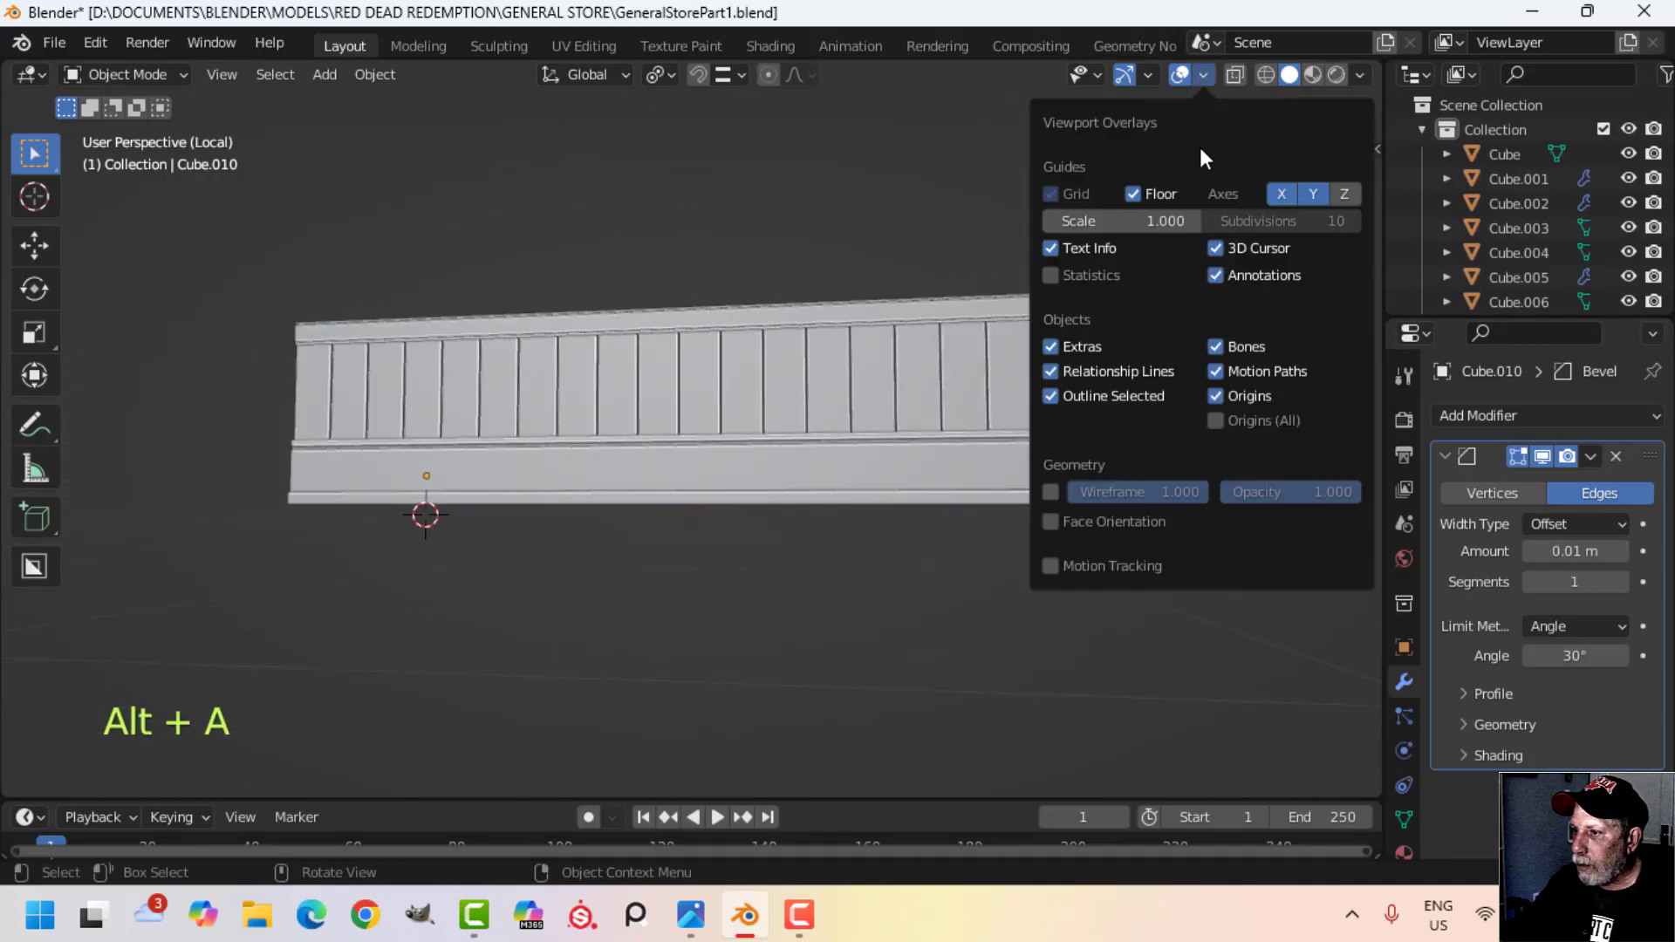
click(1144, 519)
key(Tab)
key(a)
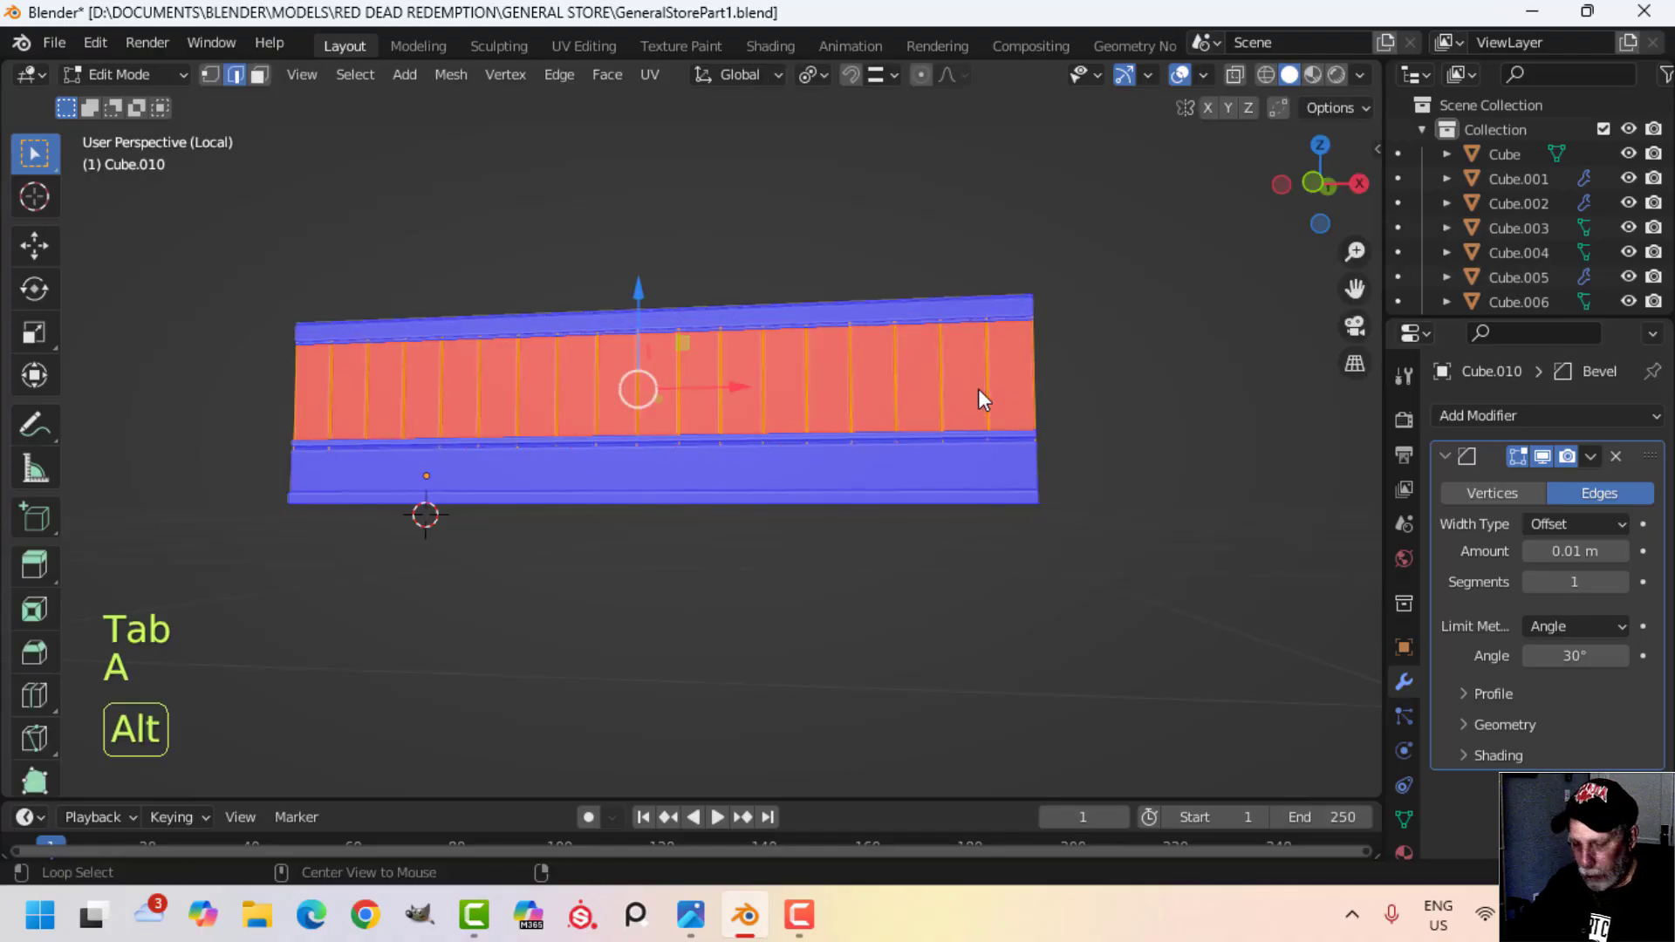
key(alt+n)
click(977, 389)
key(Tab)
key(alt+a)
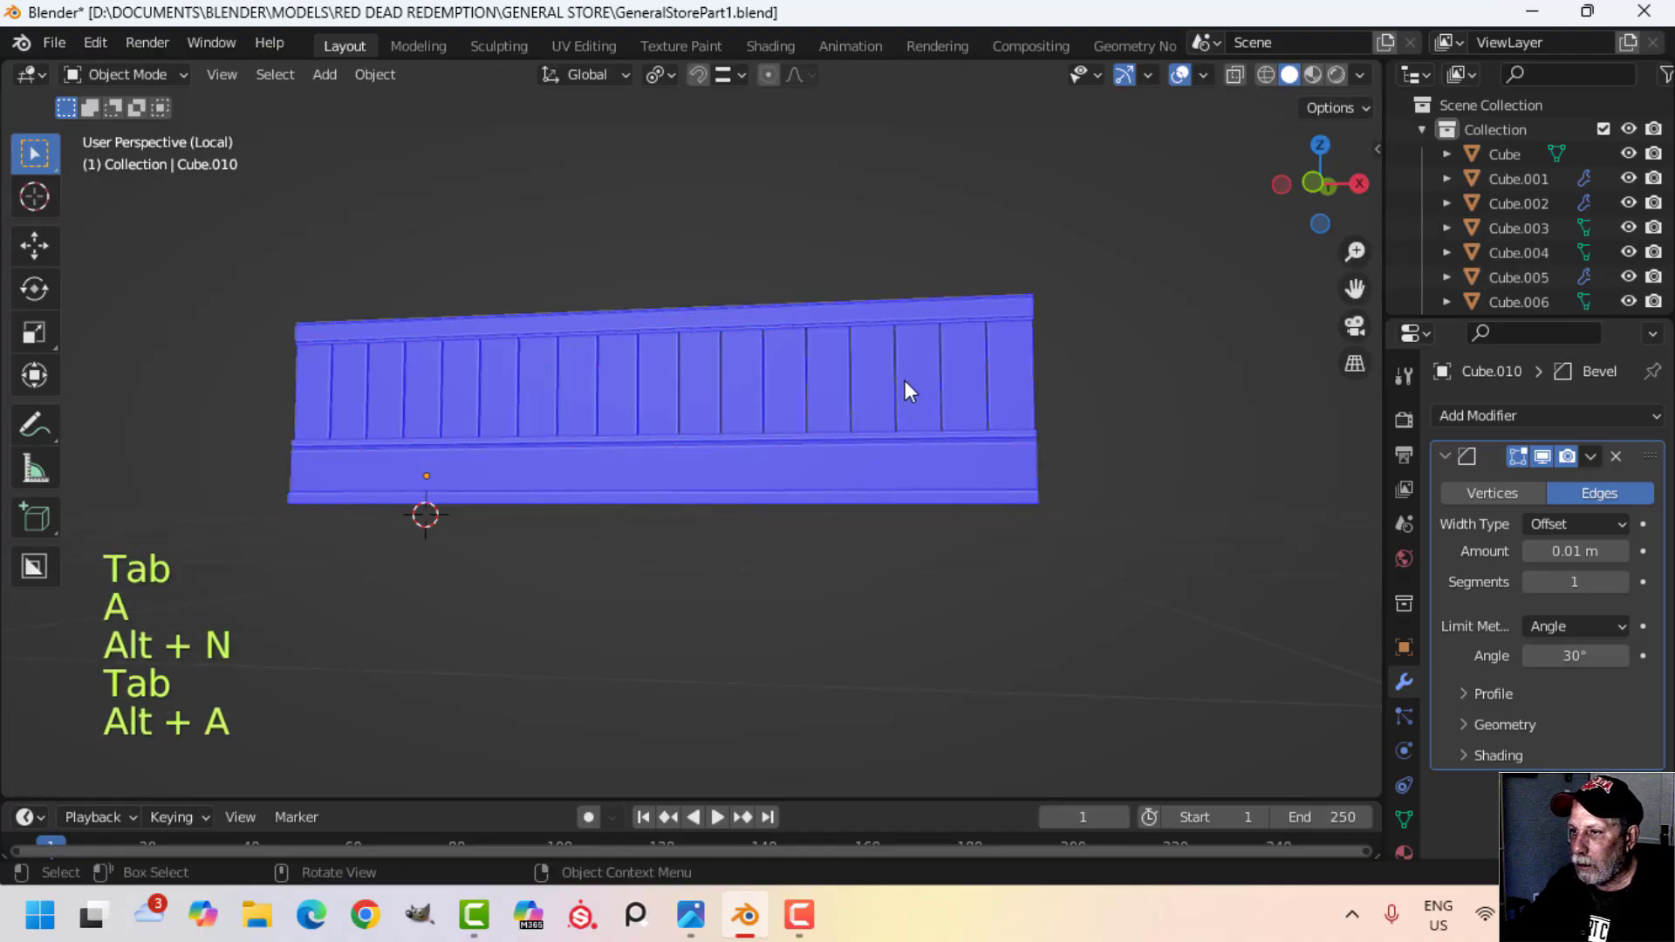
Step: Turn off the face orientation overlay and leave local view for the full scene
middle_drag(904, 392, 1144, 110)
click(1202, 75)
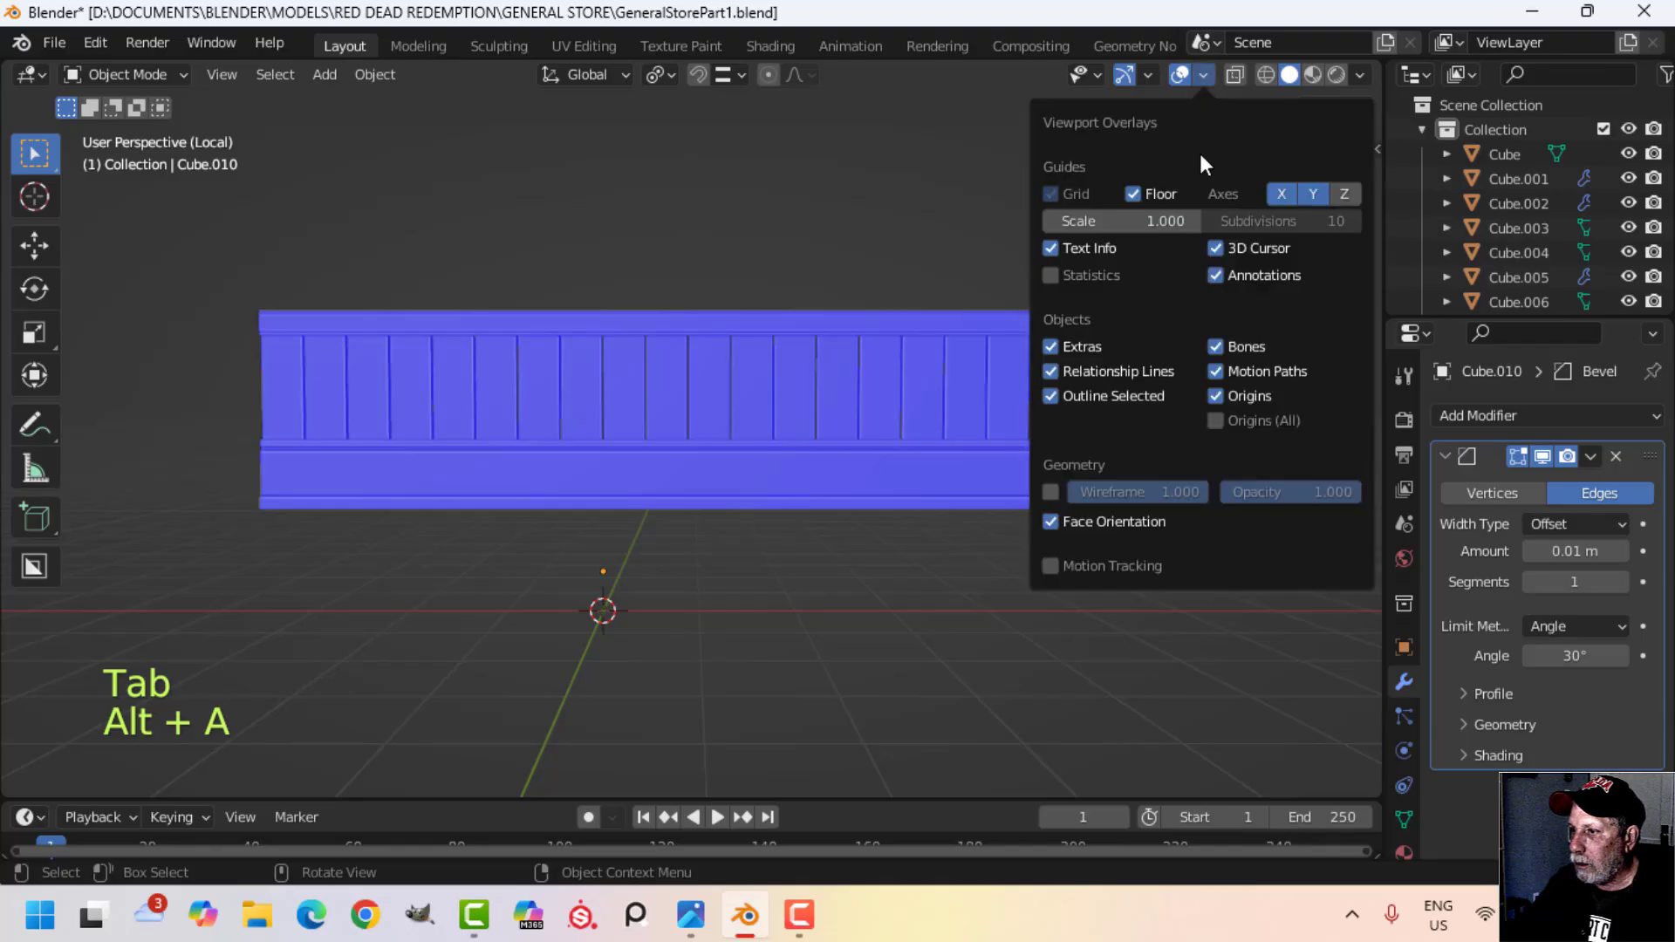
click(1114, 521)
key(KP_Divide)
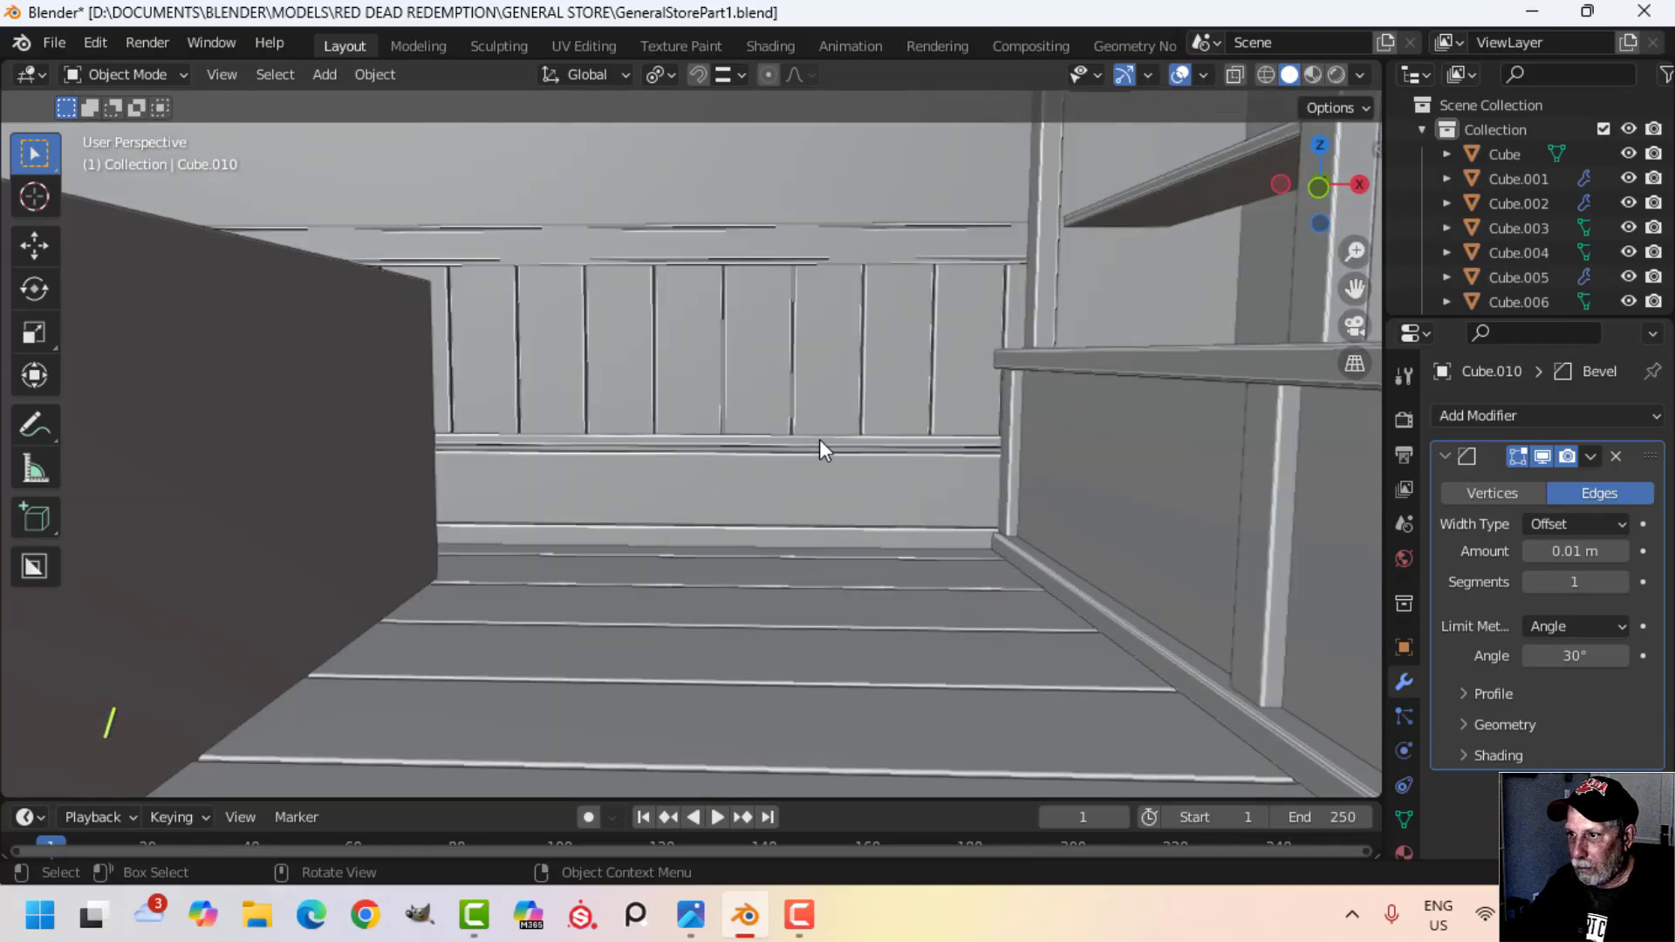
Step: Examine the finished wall panelling in the room and compare it with the reference photo
middle_drag(819, 443, 757, 464)
scroll(799, 426, up, 3)
scroll(787, 424, up, 2)
scroll(787, 422, down, 5)
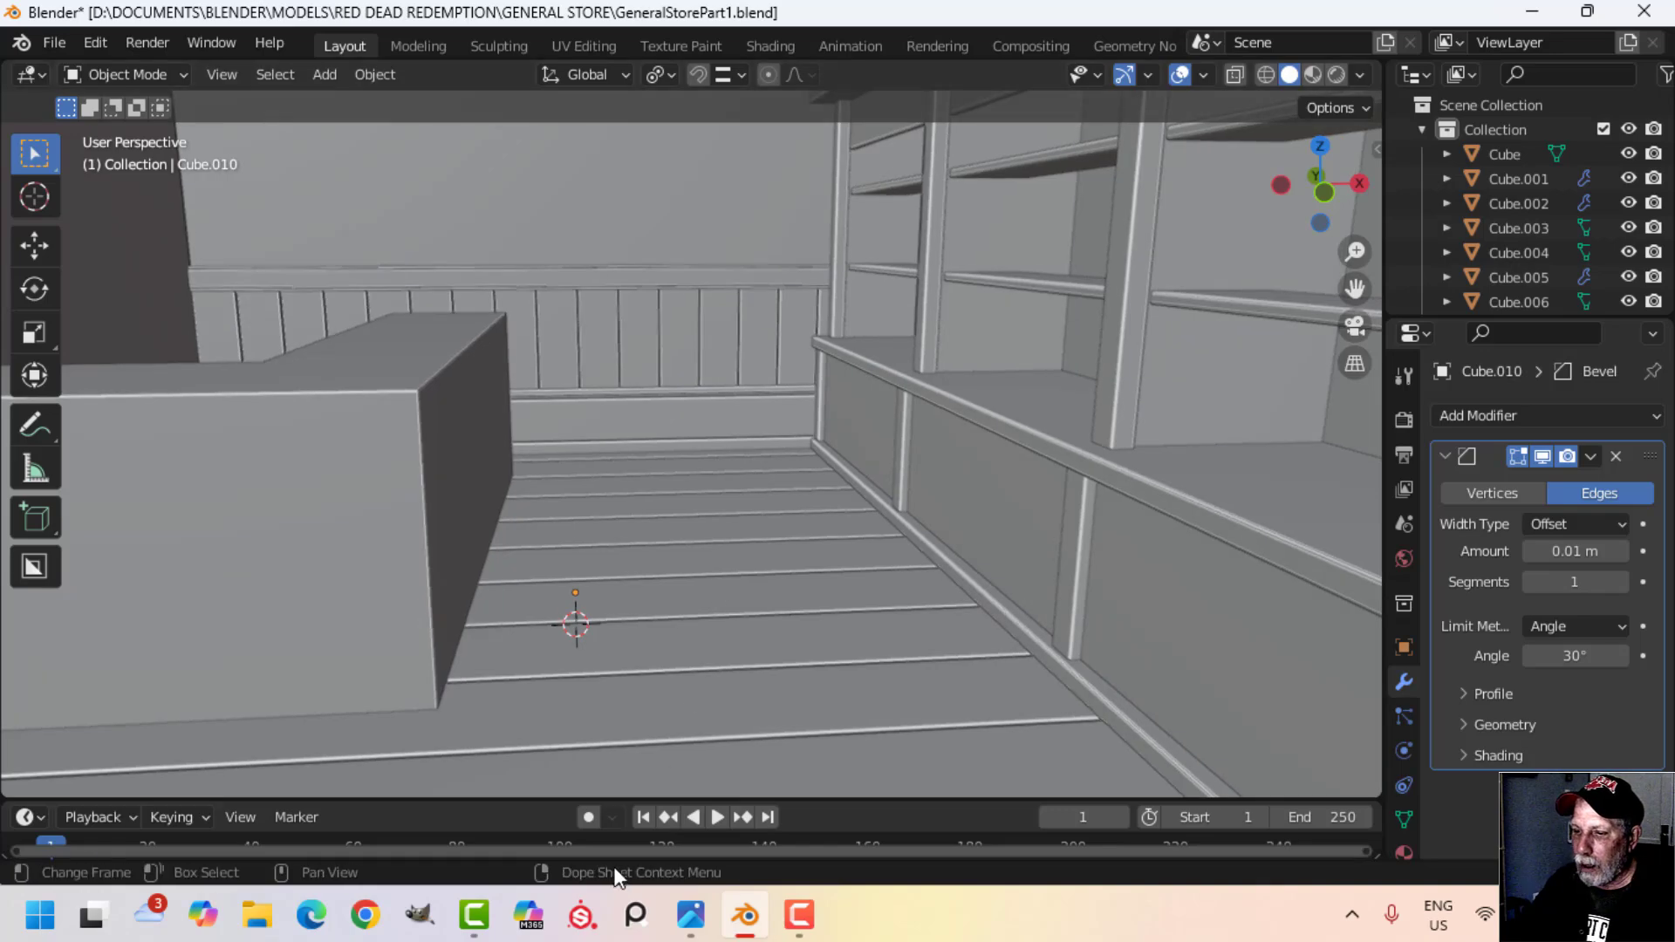
mouse_move(689, 923)
click(666, 706)
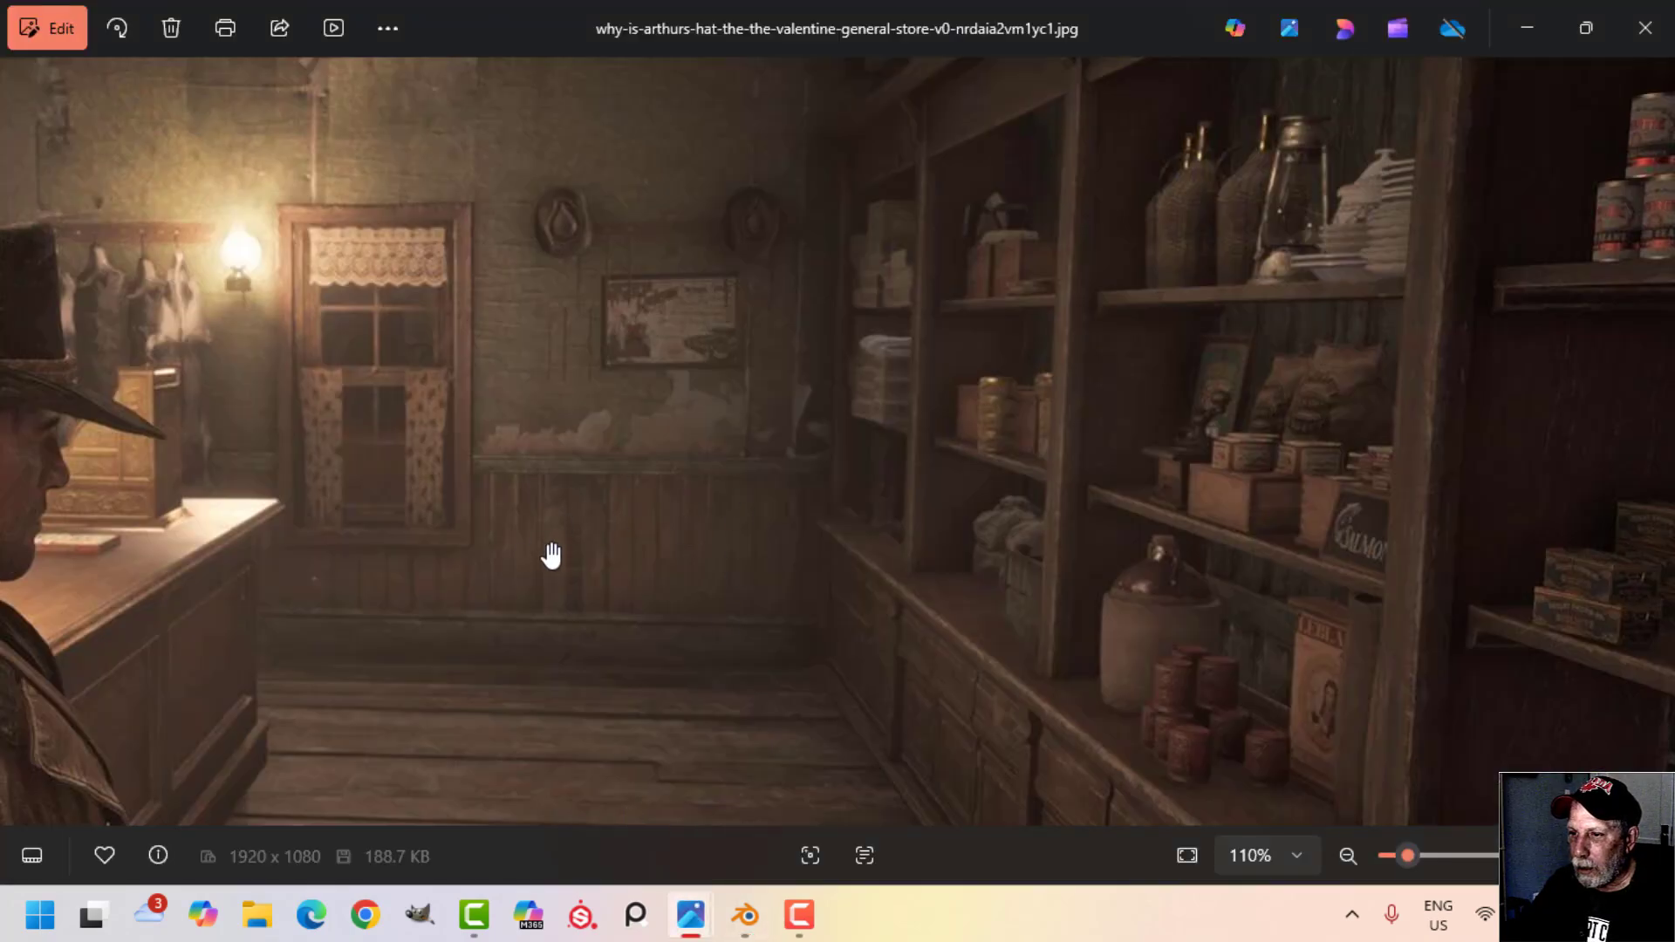
click(744, 916)
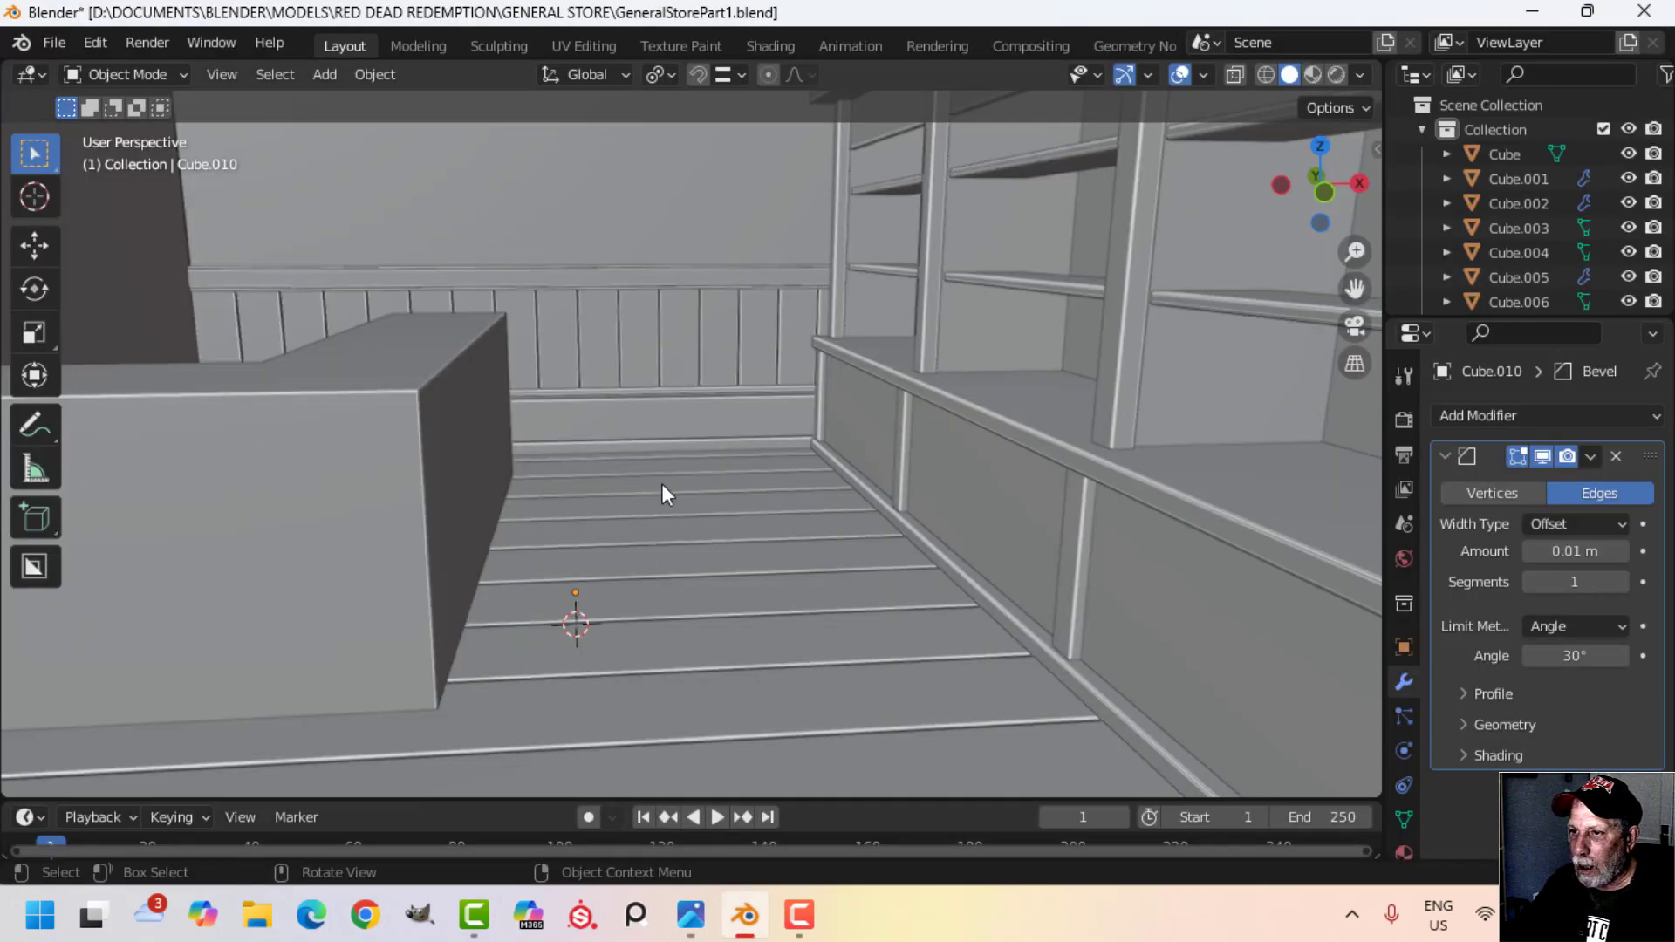
shift+middle_drag(661, 483, 724, 544)
scroll(751, 521, down, 4)
scroll(740, 527, up, 4)
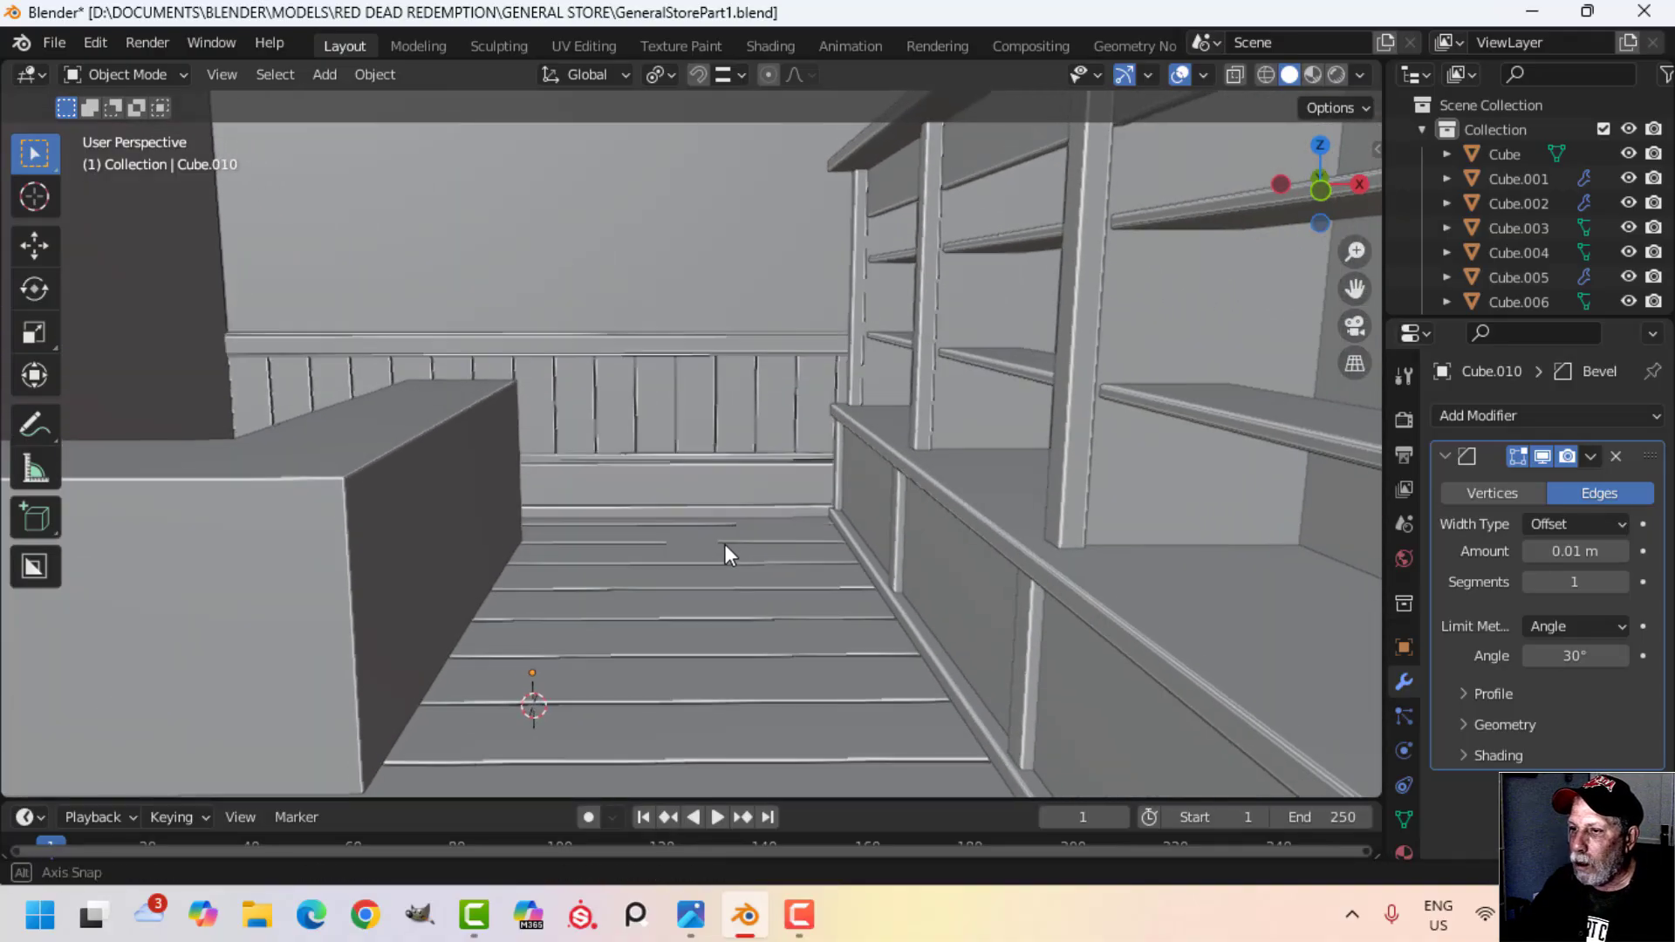
Step: Enable shadows in the viewport shading and view the room from the entrance side
click(1359, 75)
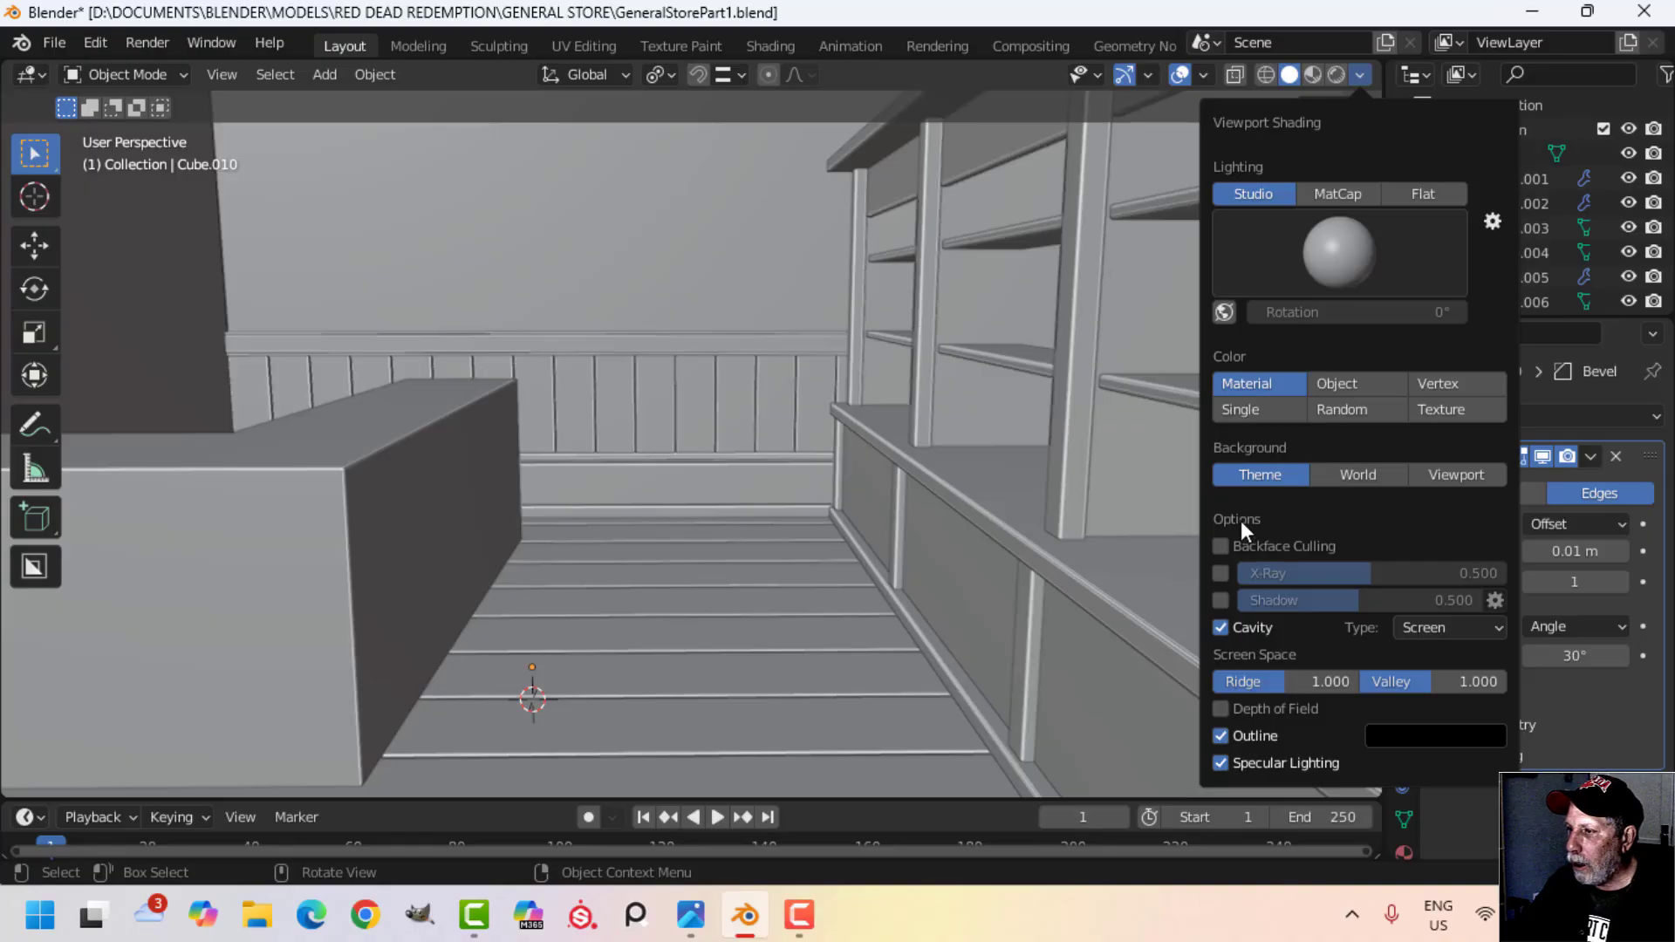
click(1220, 600)
scroll(735, 485, down, 3)
shift+middle_drag(734, 485, 839, 457)
scroll(715, 448, up, 3)
middle_drag(899, 445, 812, 457)
scroll(837, 441, down, 1)
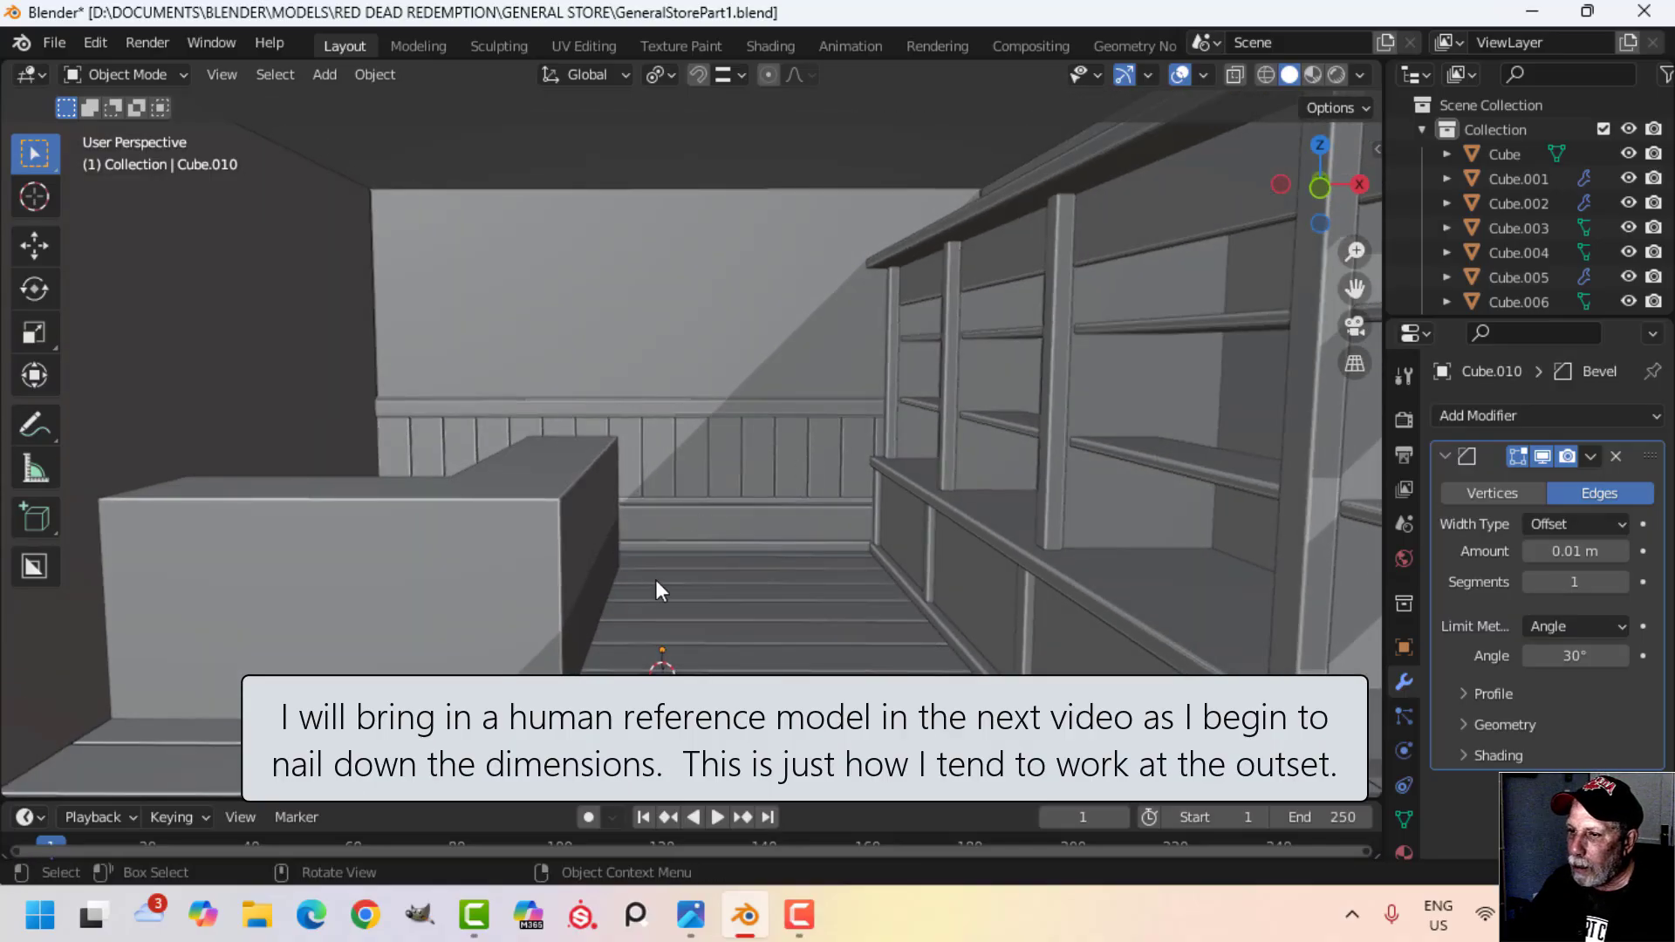
Step: Duplicate the counter's top corner face and move the copy along Y to the counter's far end
middle_drag(656, 581, 611, 535)
scroll(693, 525, up, 3)
shift+middle_drag(585, 548, 756, 511)
scroll(538, 574, down, 3)
scroll(756, 511, up, 3)
click(740, 490)
key(Tab)
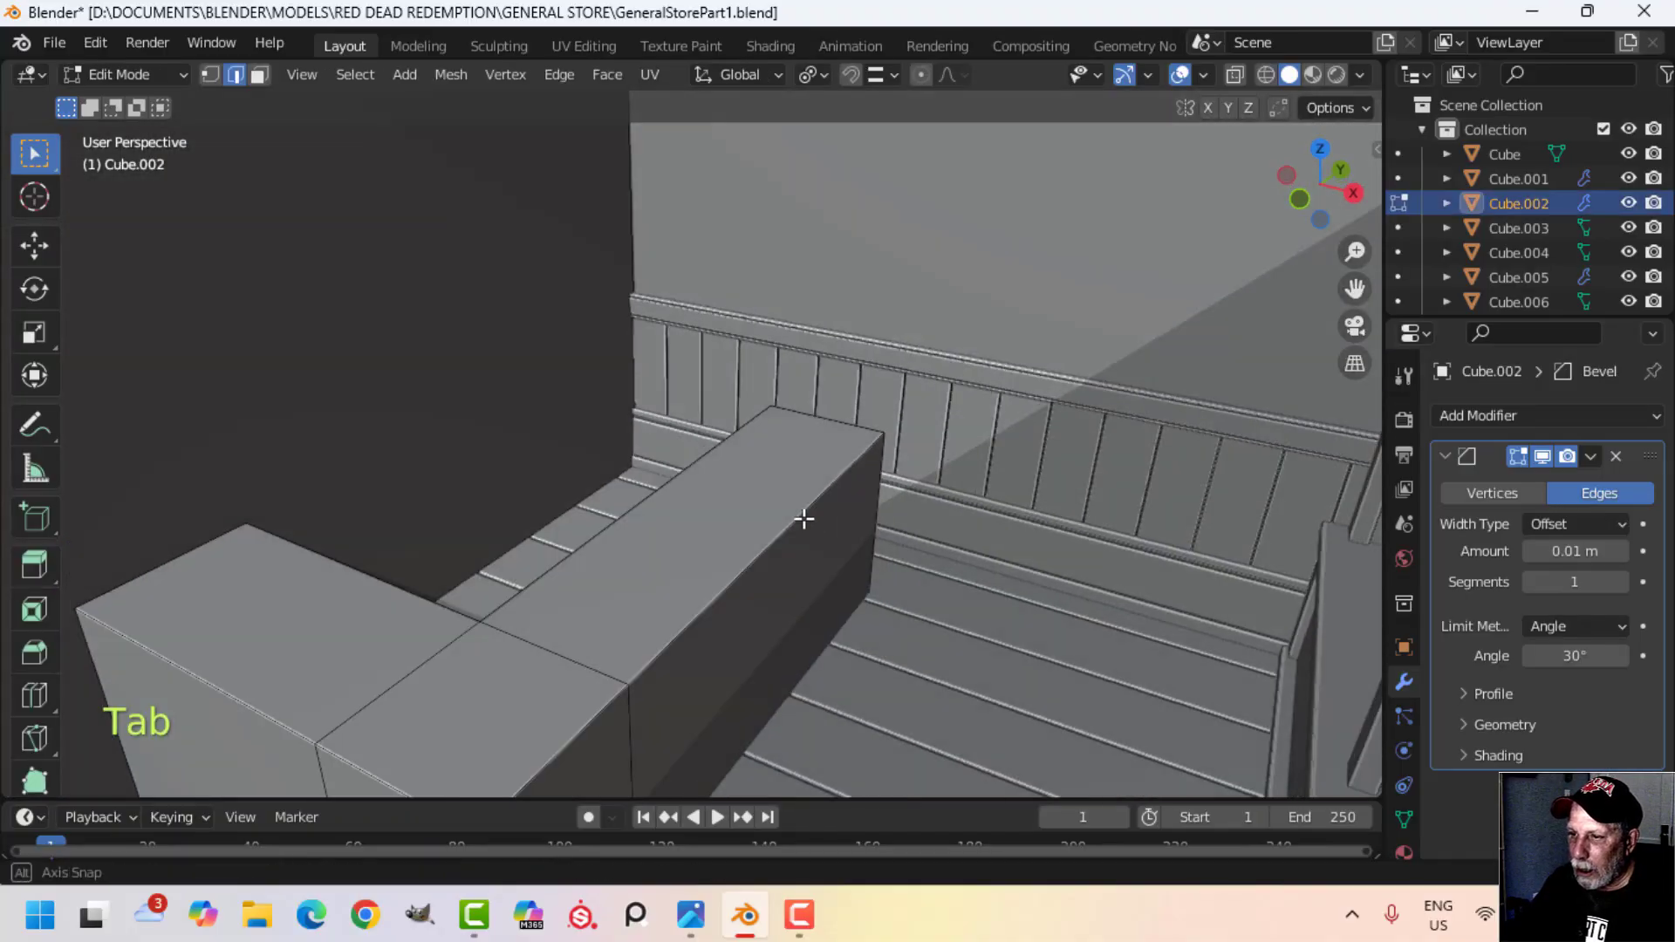
key(3)
click(486, 708)
middle_drag(486, 708, 582, 578)
key(shift+d)
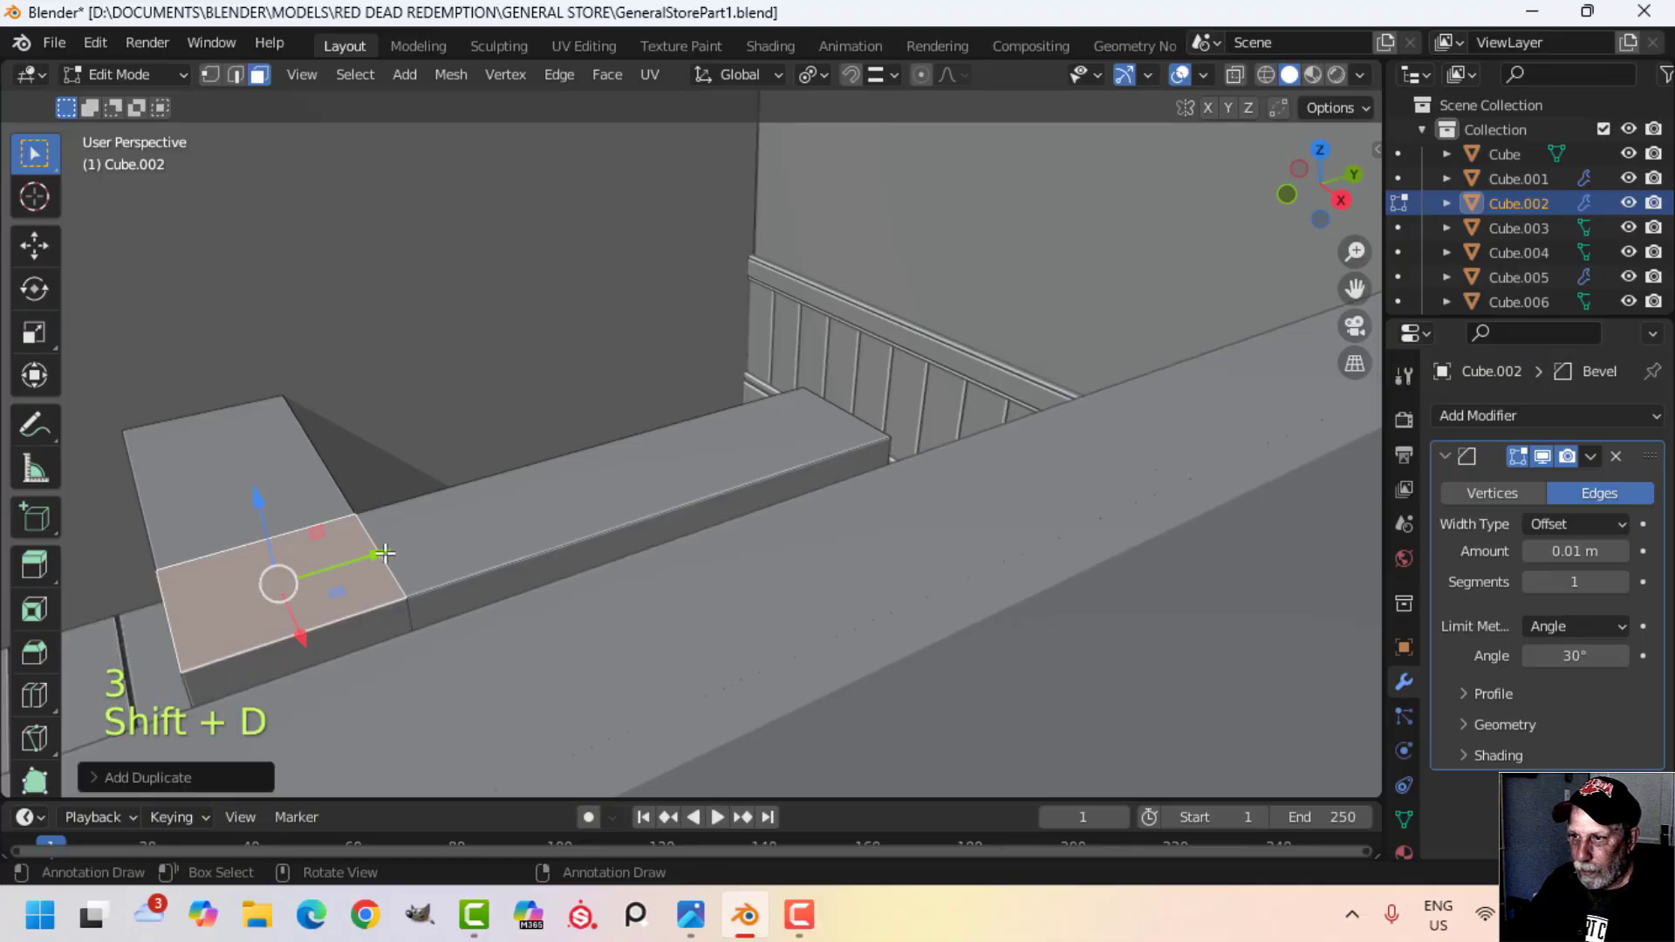
key(shift+d)
click(907, 404)
Step: Scale the duplicated face down slightly within the counter top and separate it as its own object
key(s)
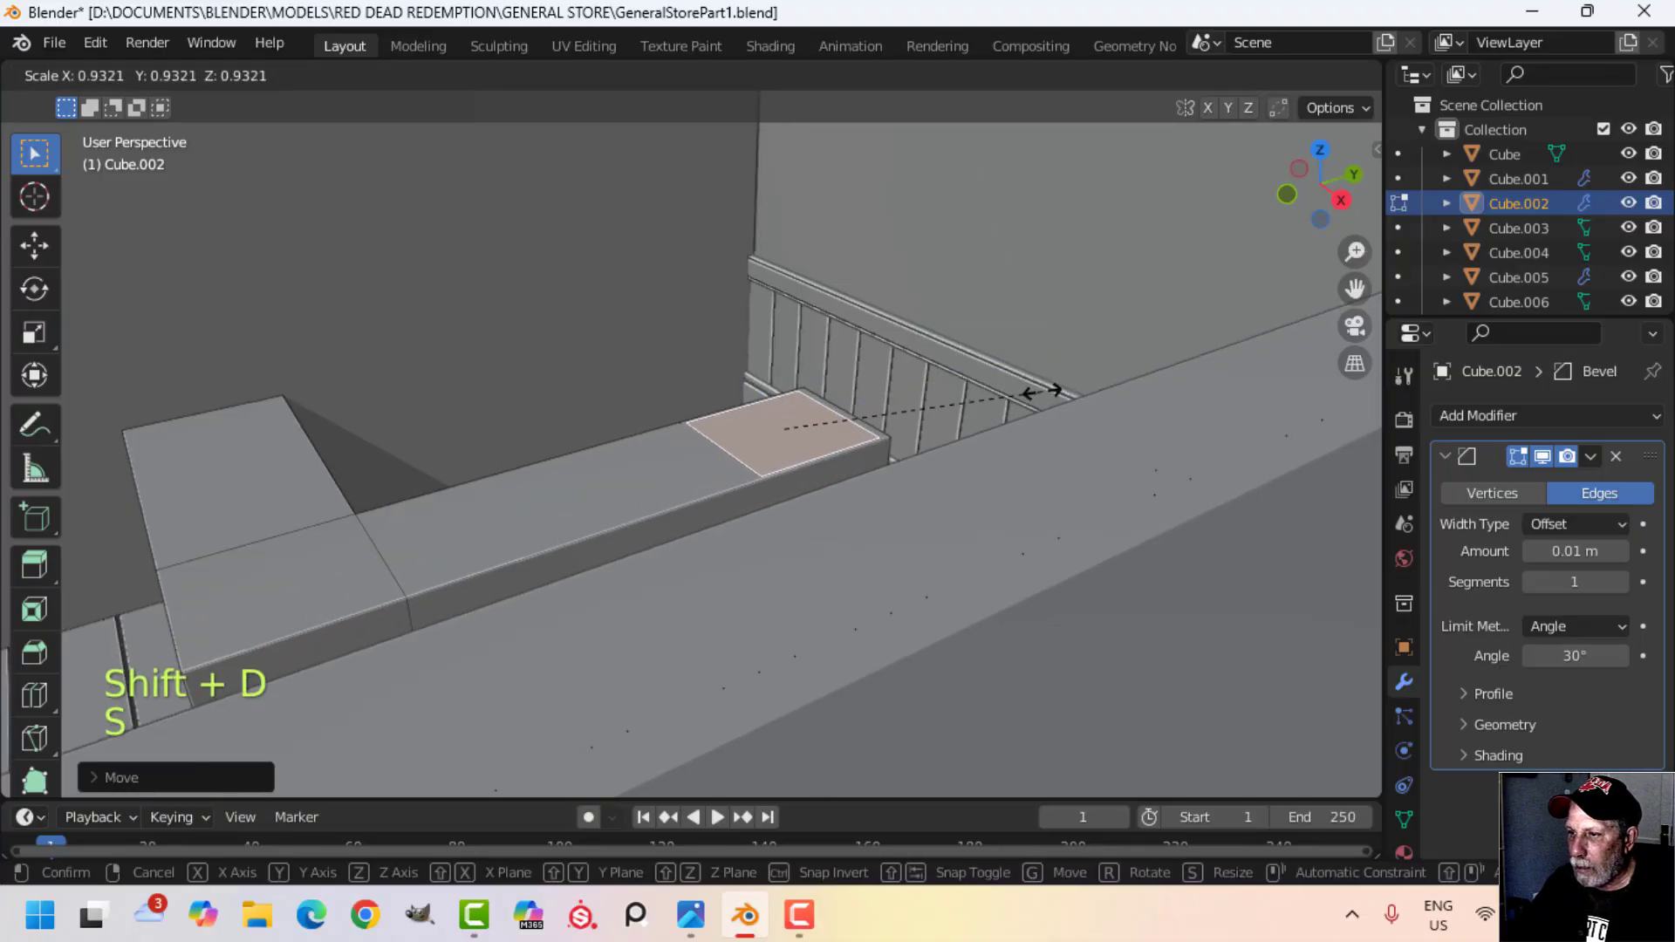
click(994, 401)
key(p)
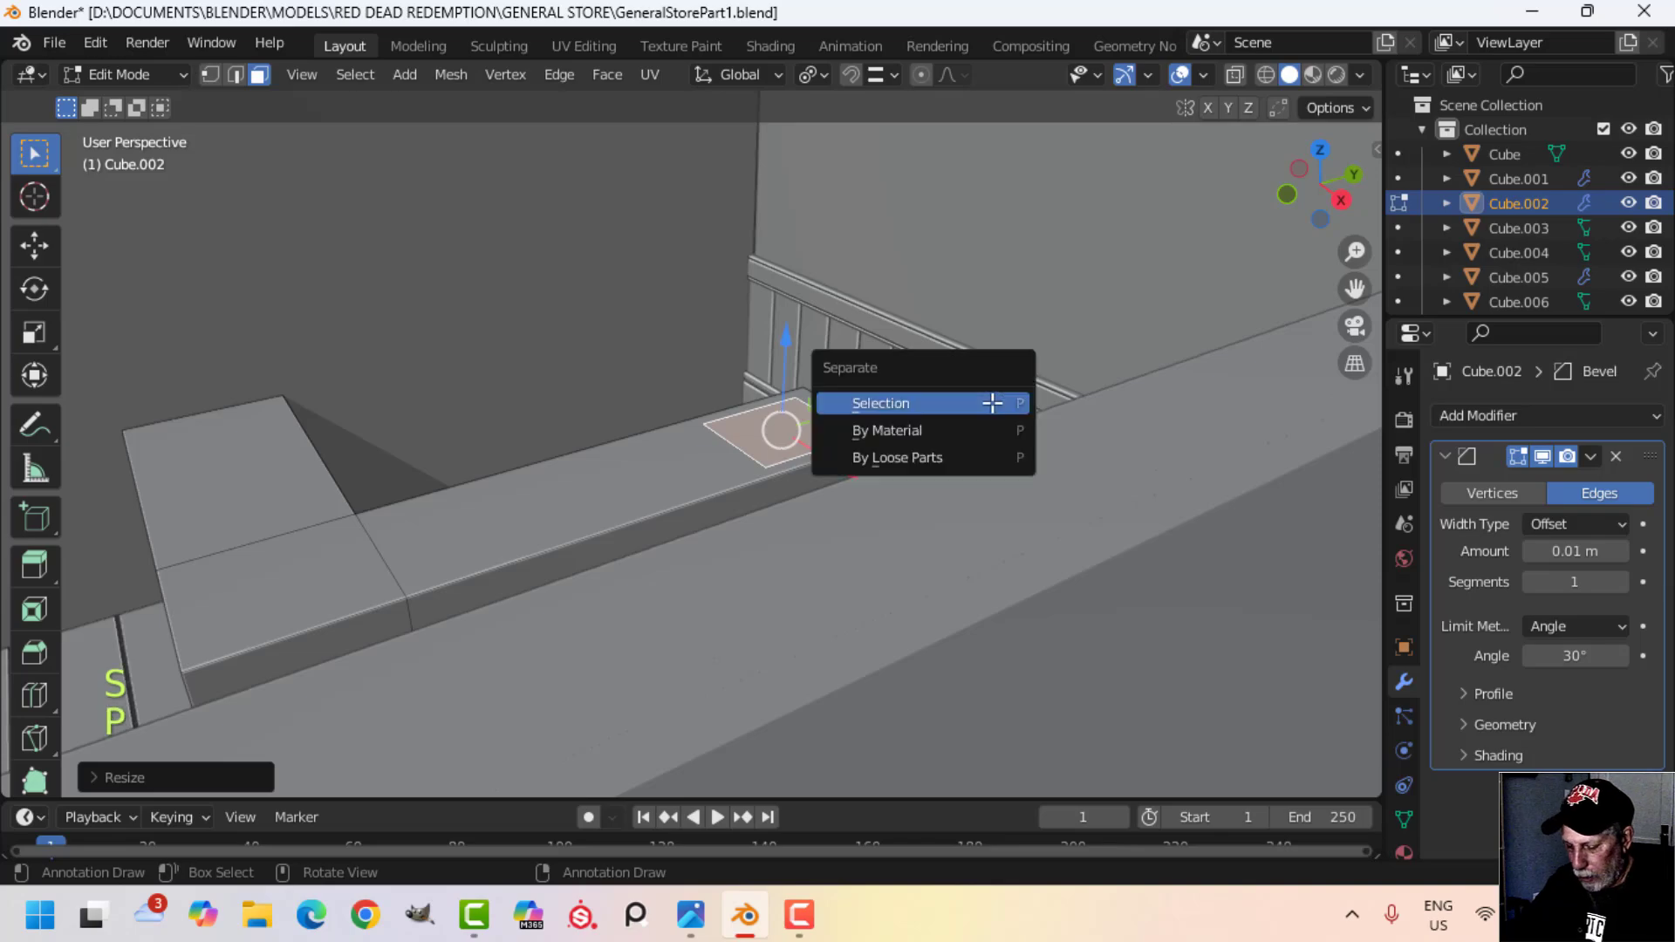
click(994, 401)
key(Tab)
Step: Extrude the separated face upward into a roughly cubic box at the counter's far end
click(780, 431)
key(Tab)
key(a)
shift+middle_drag(834, 434, 755, 436)
key(e)
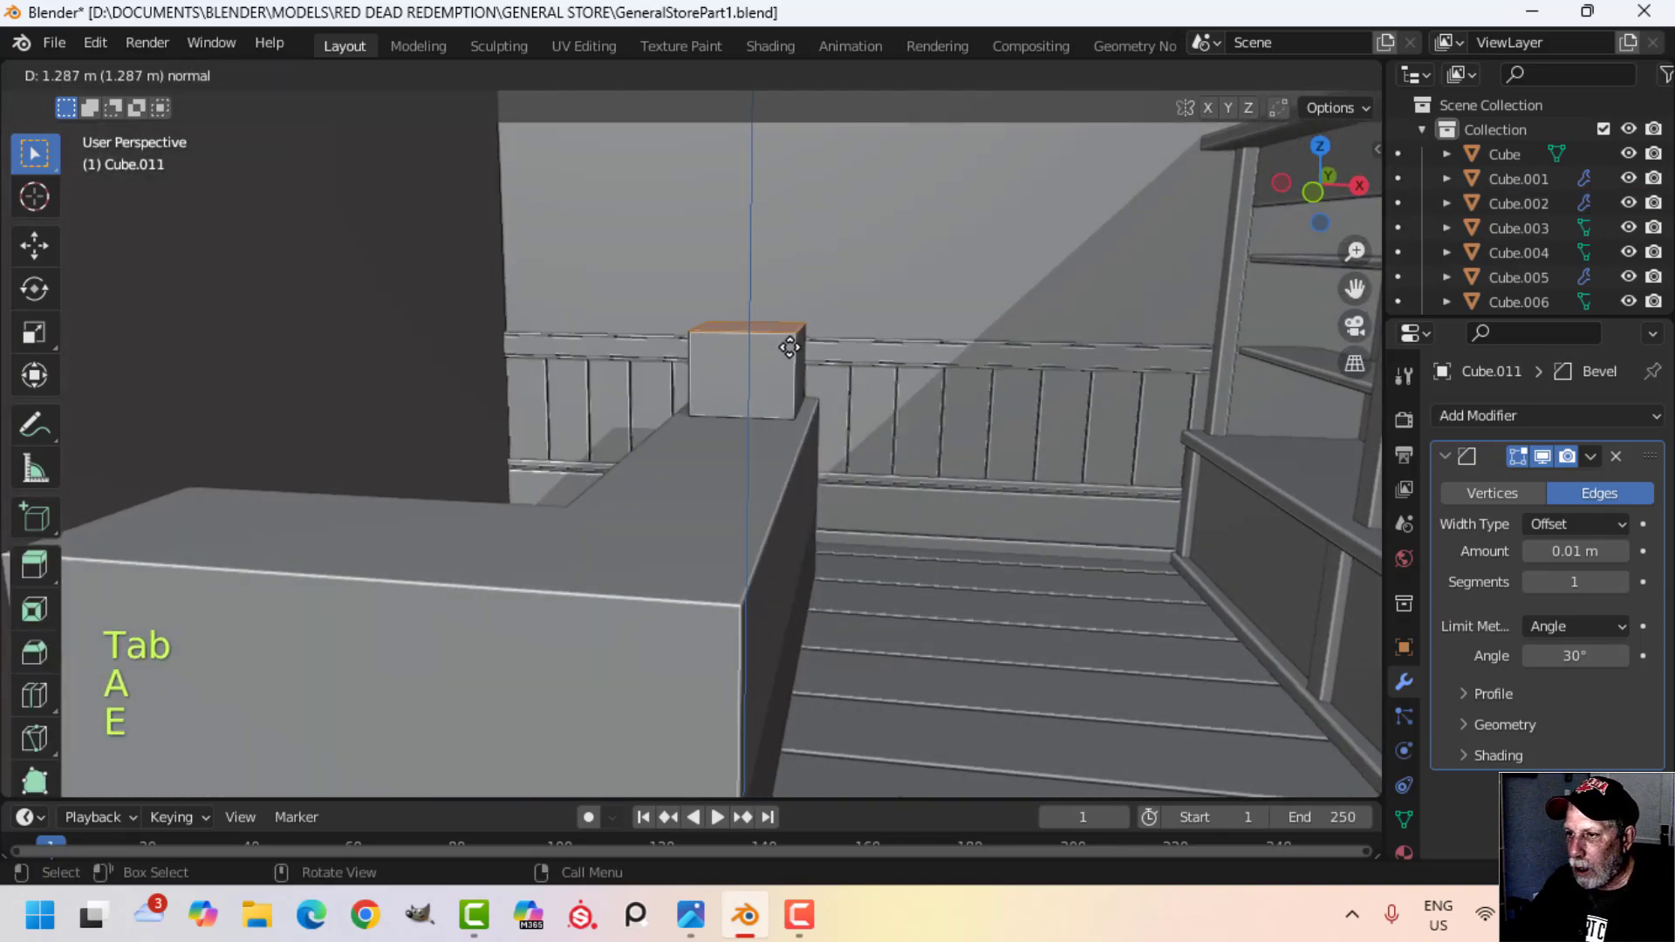
click(796, 329)
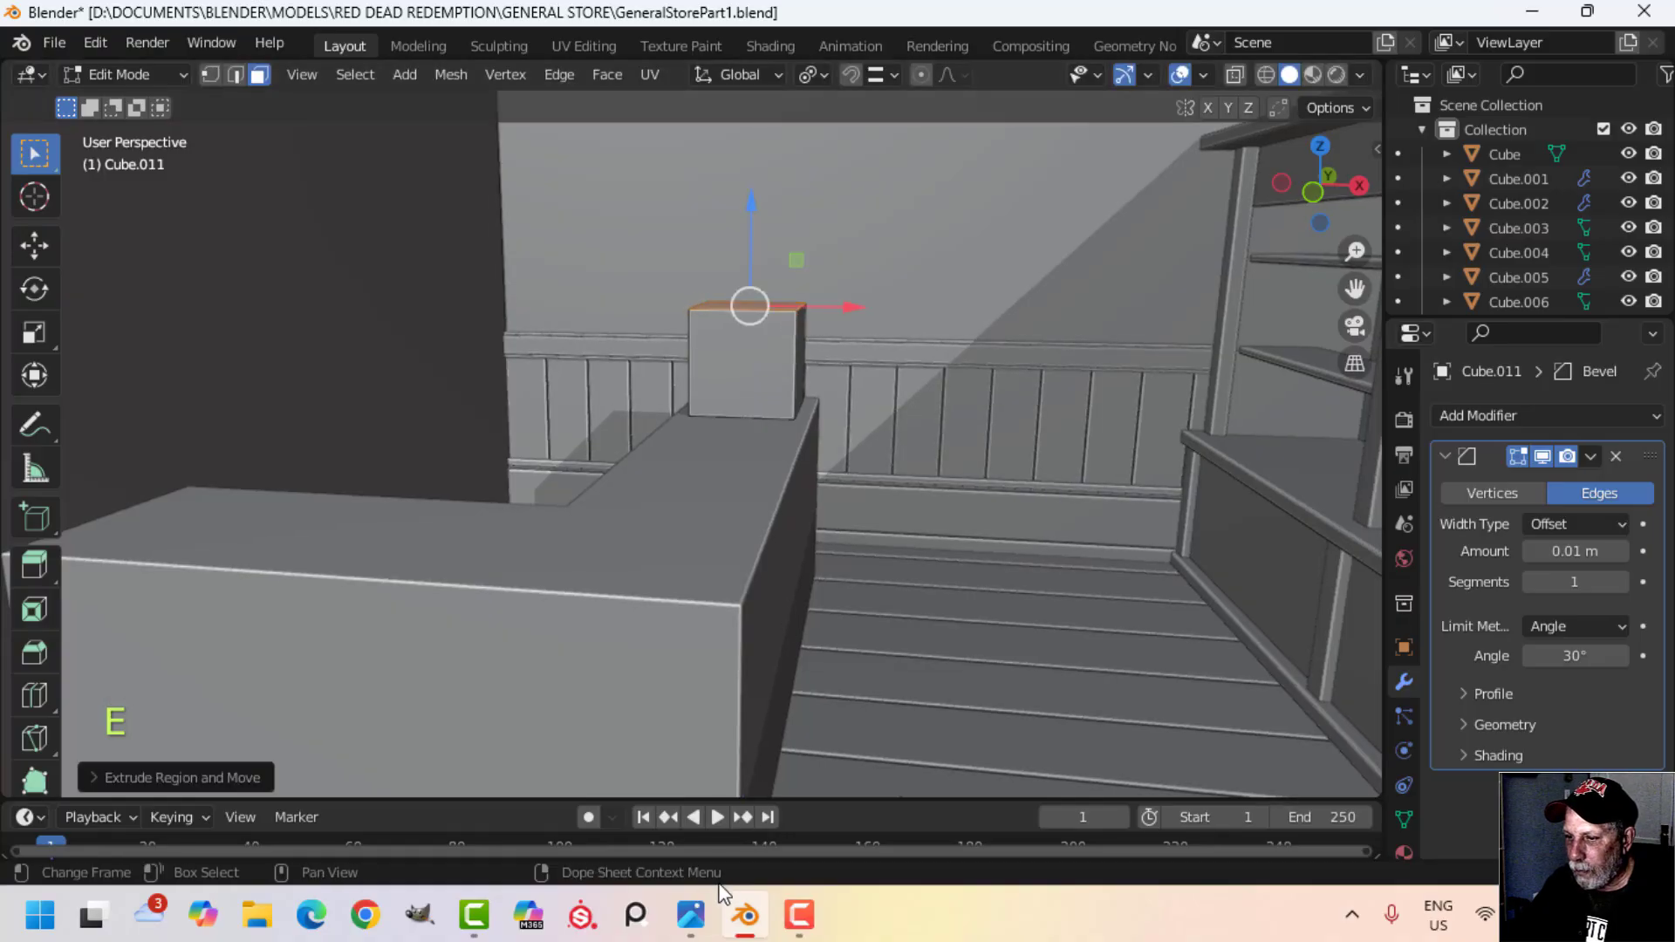
Step: Check the counter item in the reference photo and add a vertical edge loop to the box near its +X side
mouse_move(691, 912)
click(606, 785)
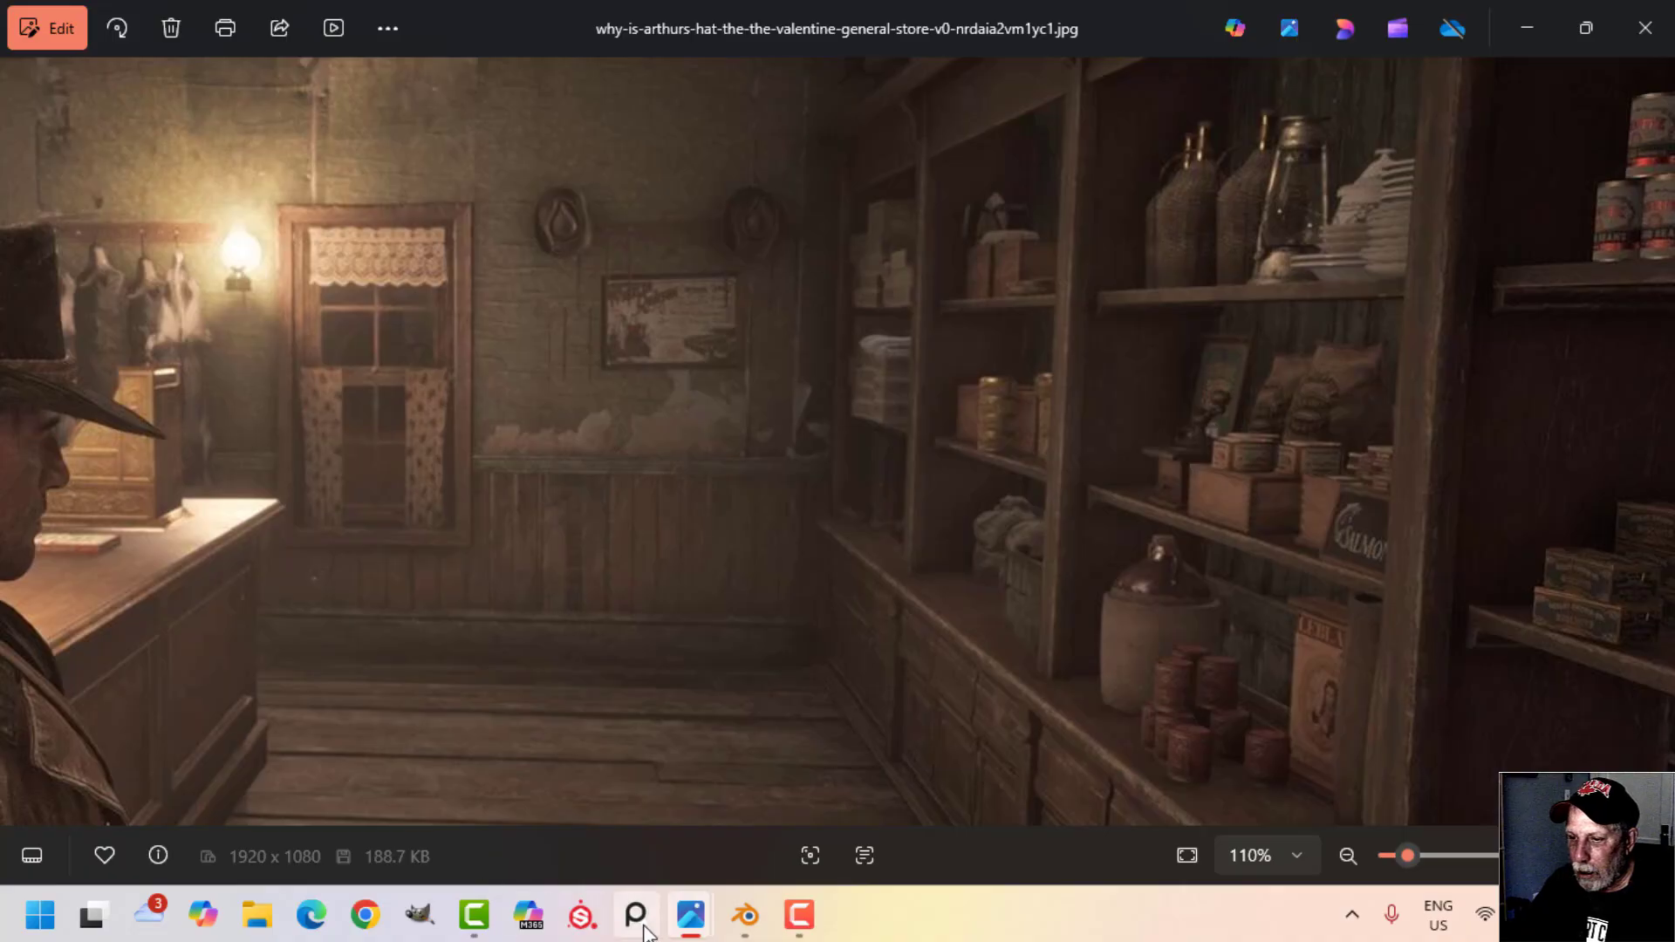
mouse_move(737, 922)
click(768, 851)
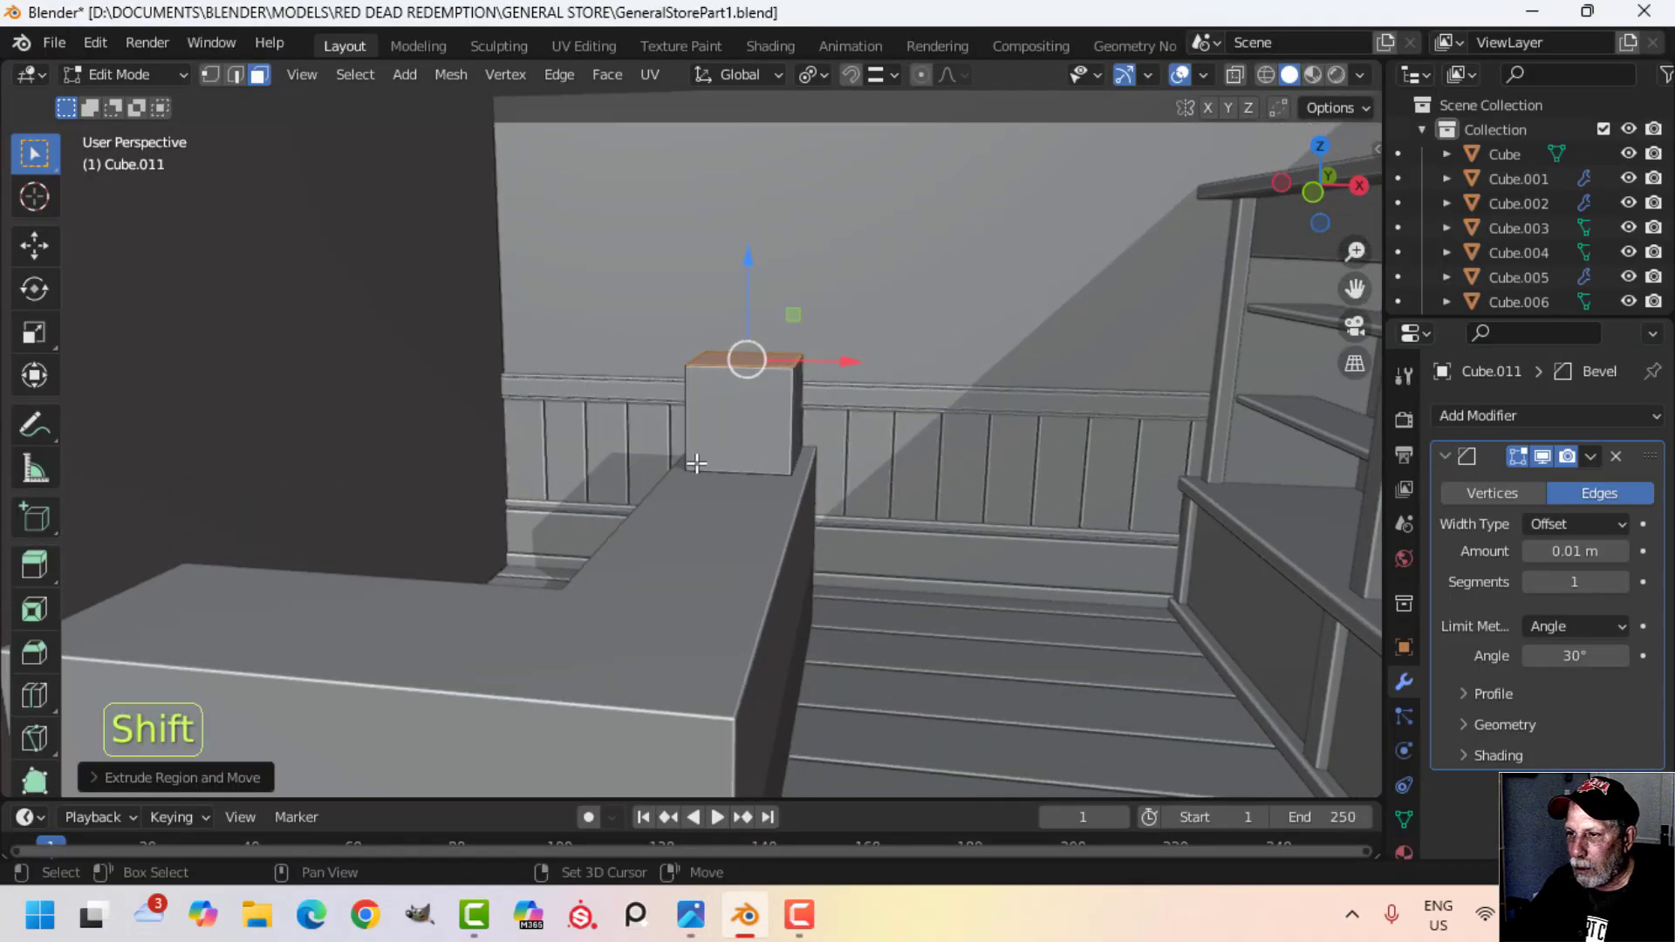
scroll(688, 493, up, 3)
key(alt+a)
key(ctrl+r)
click(704, 391)
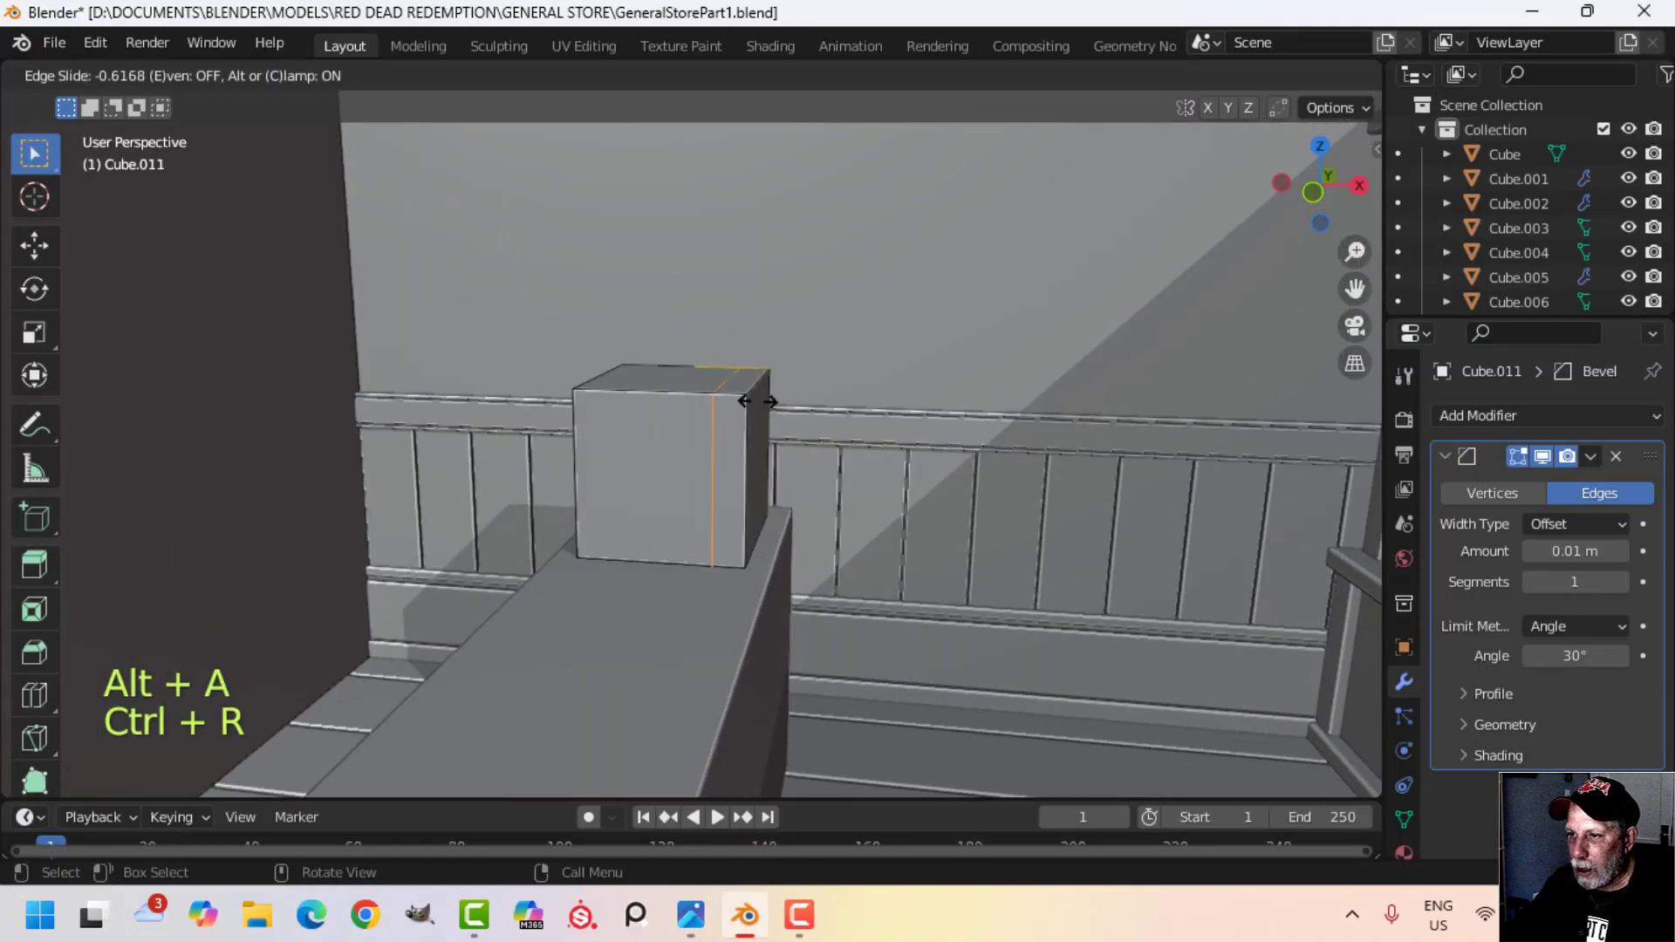
click(742, 402)
key(alt+a)
middle_drag(643, 459, 653, 461)
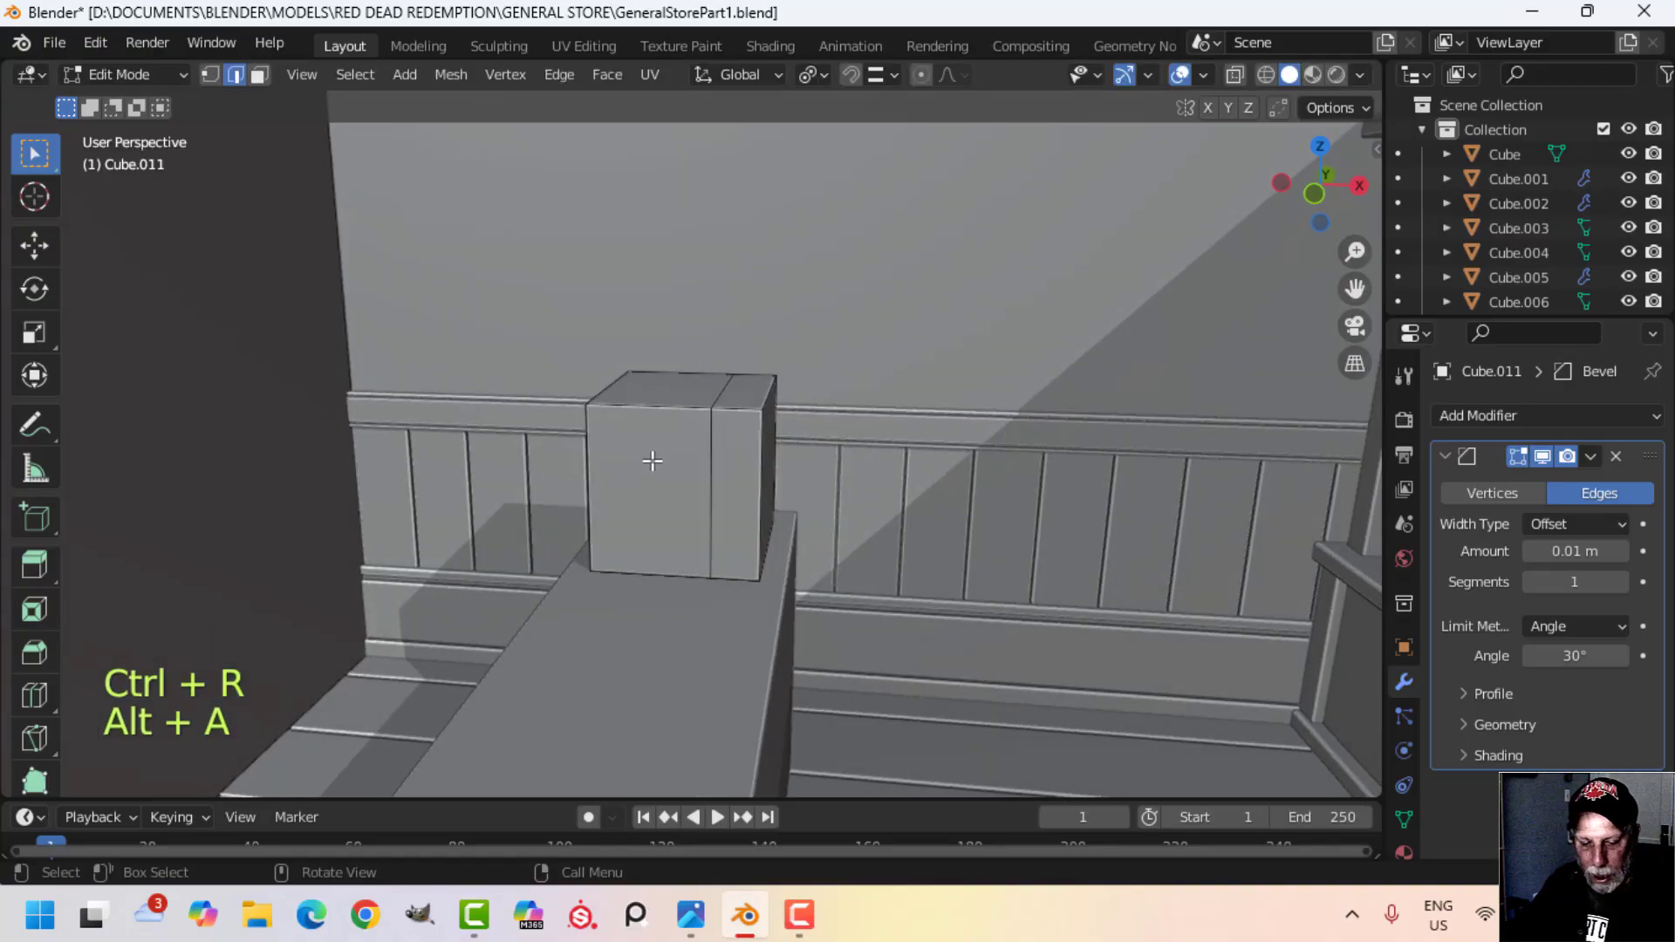
Step: Lower the box's top edge on the -X side into a slope and extrude the short face below it outward about 0.15 m
drag(622, 338, 595, 429)
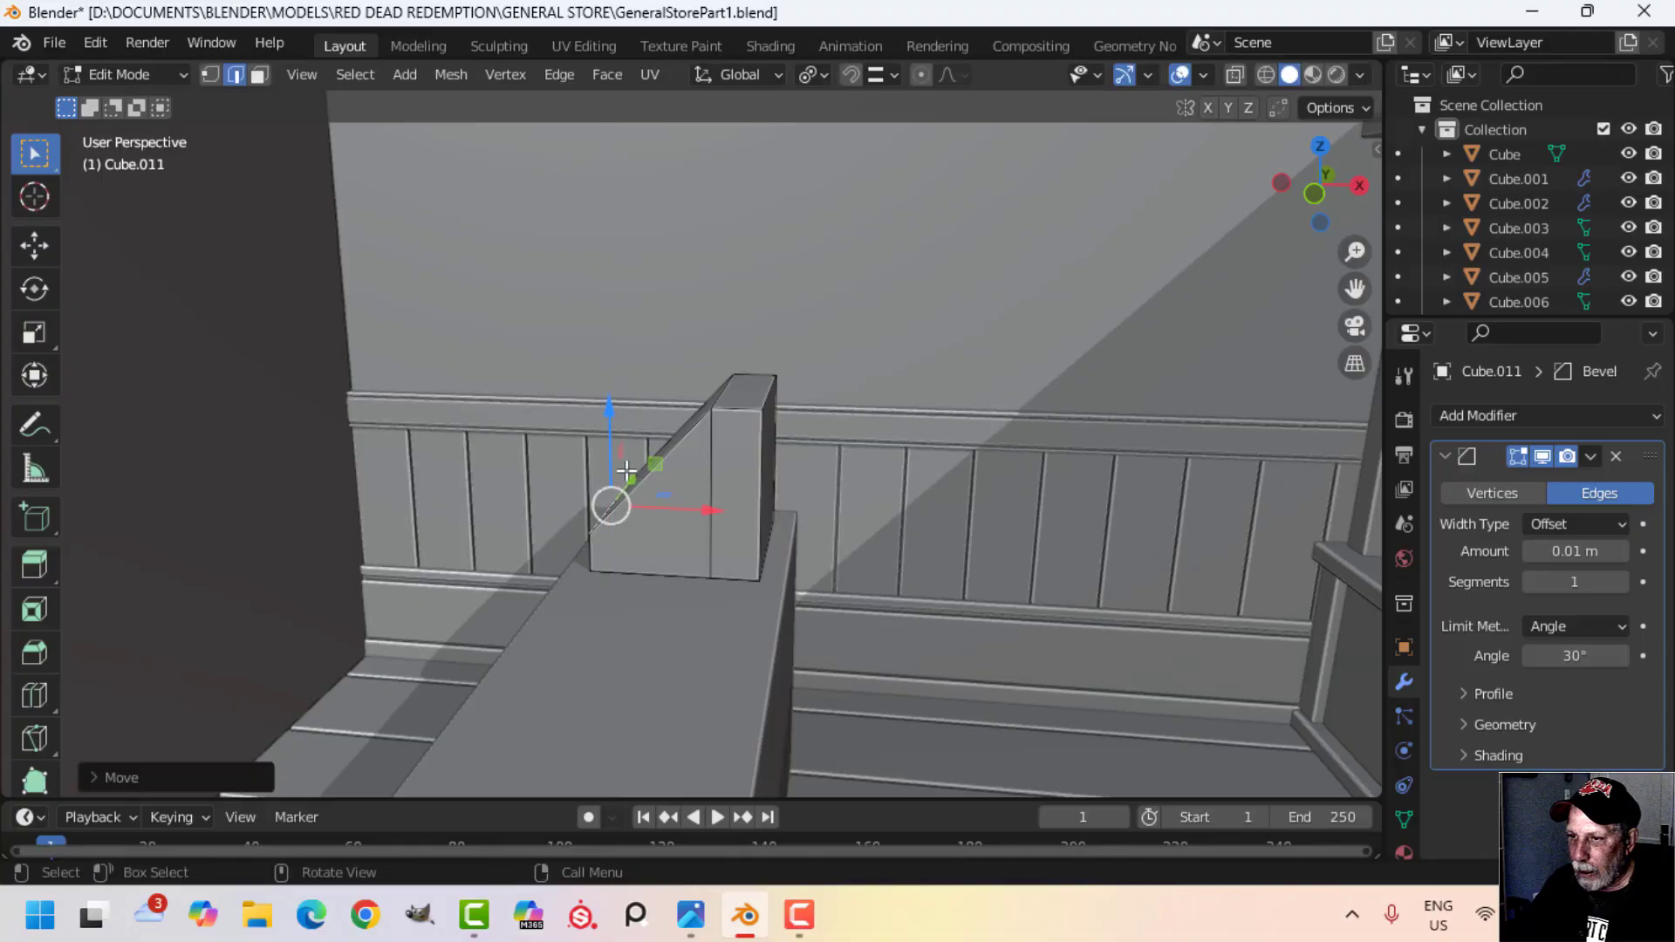
middle_drag(595, 430, 721, 545)
key(3)
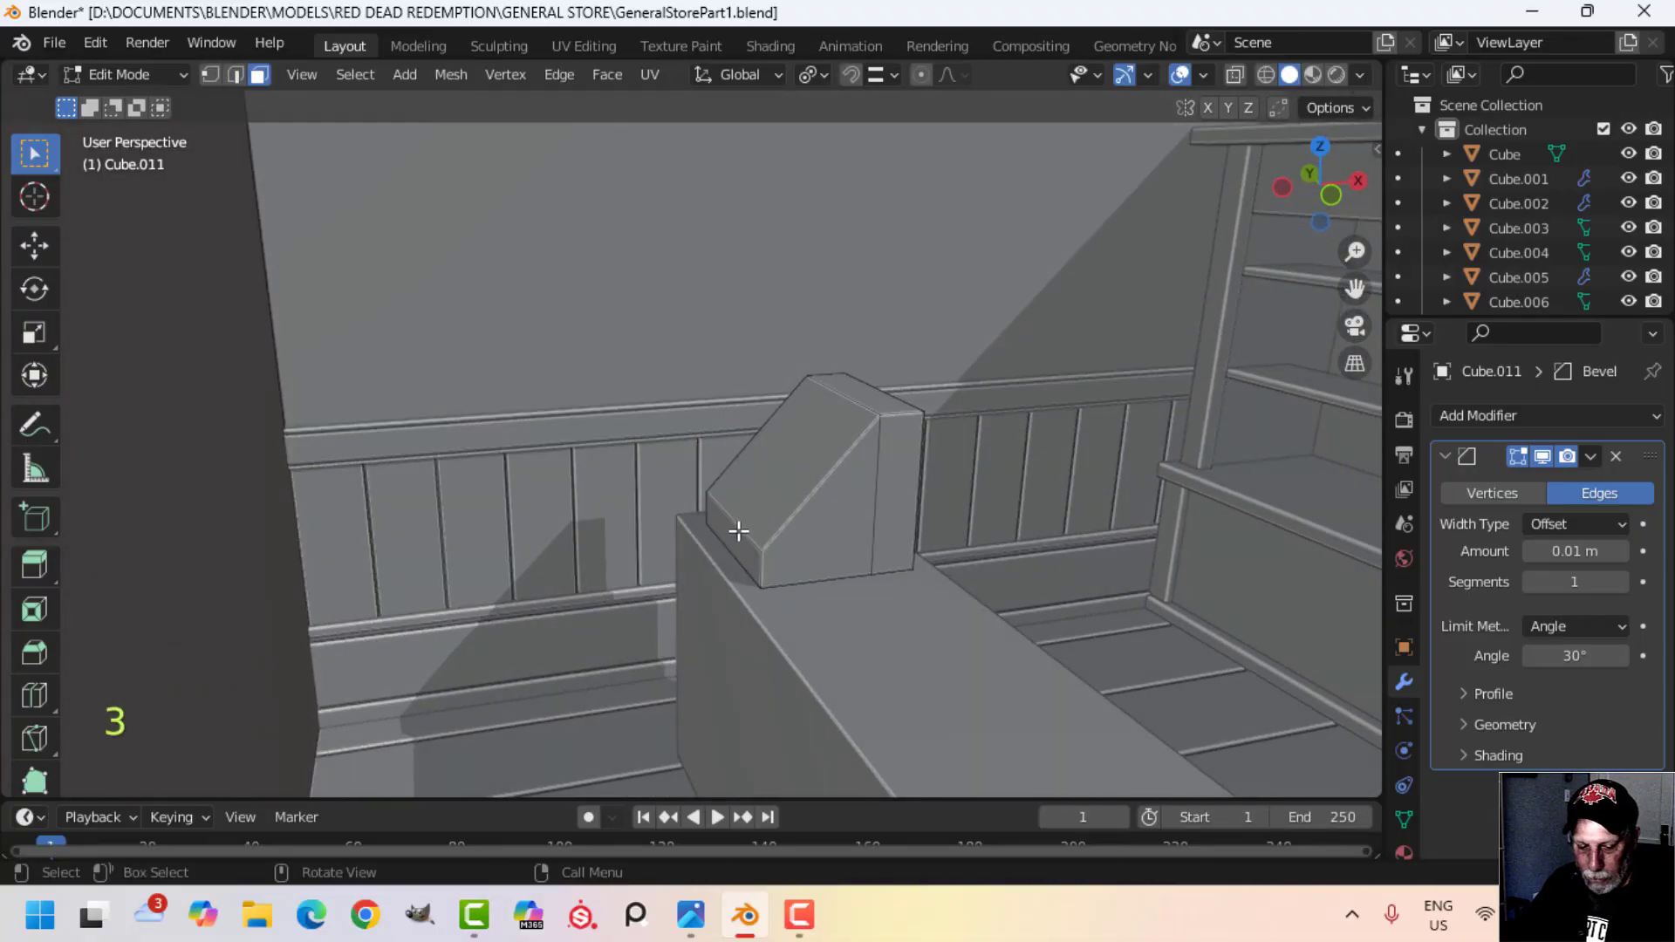
shift+middle_drag(800, 512, 779, 488)
key(e)
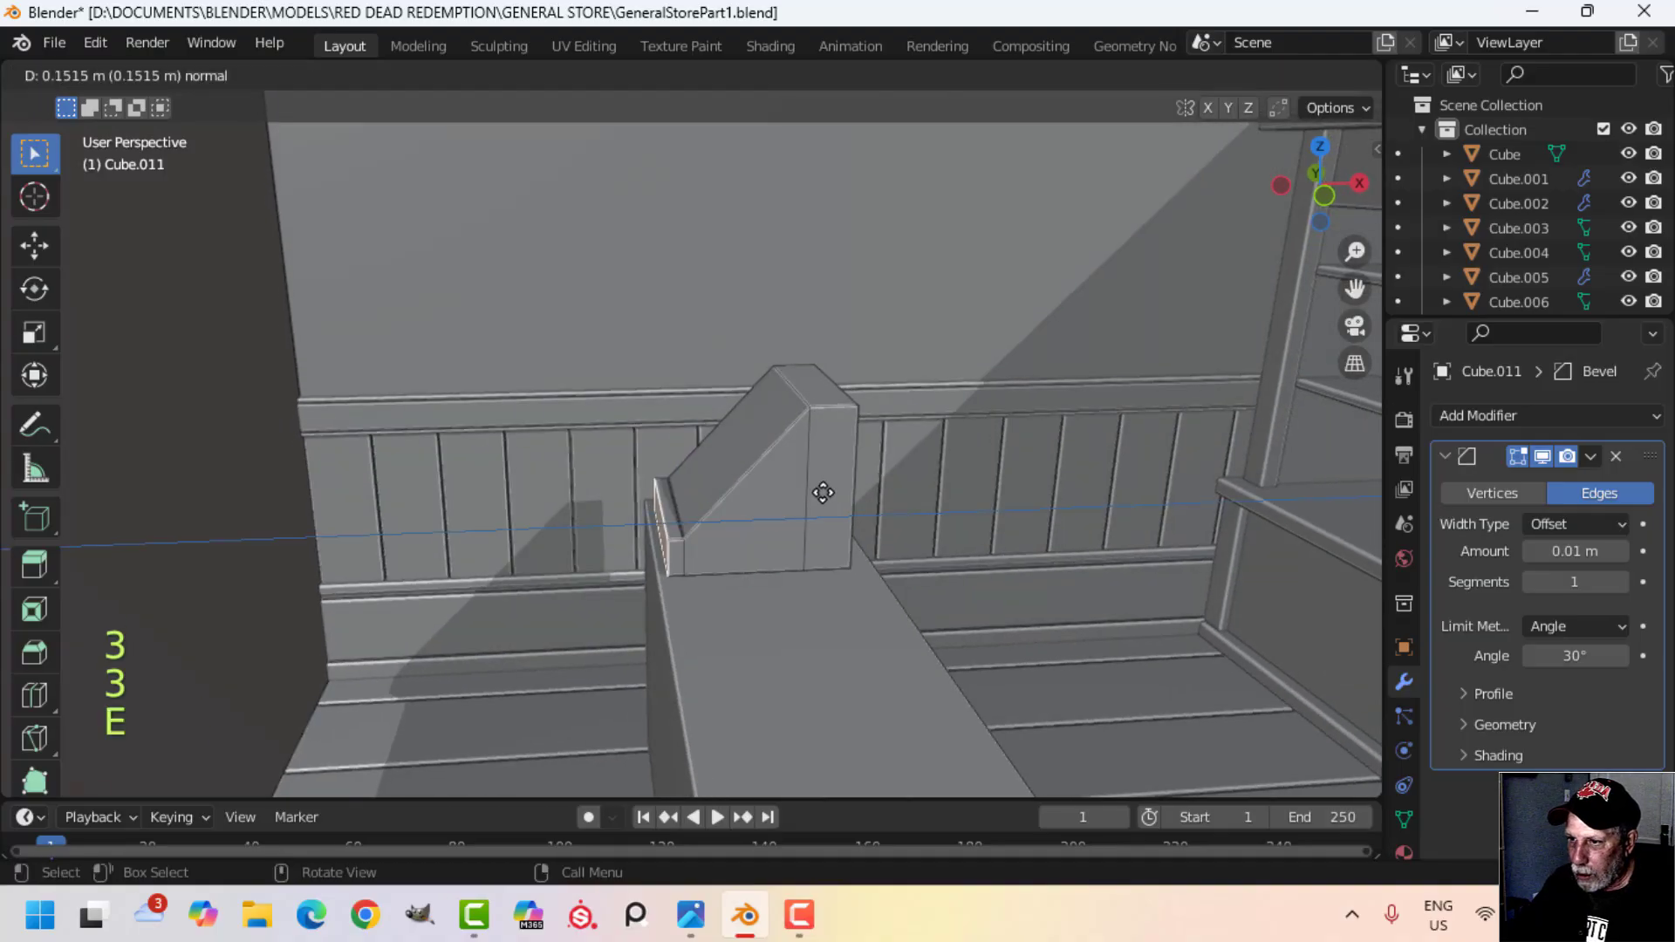
click(821, 493)
key(a)
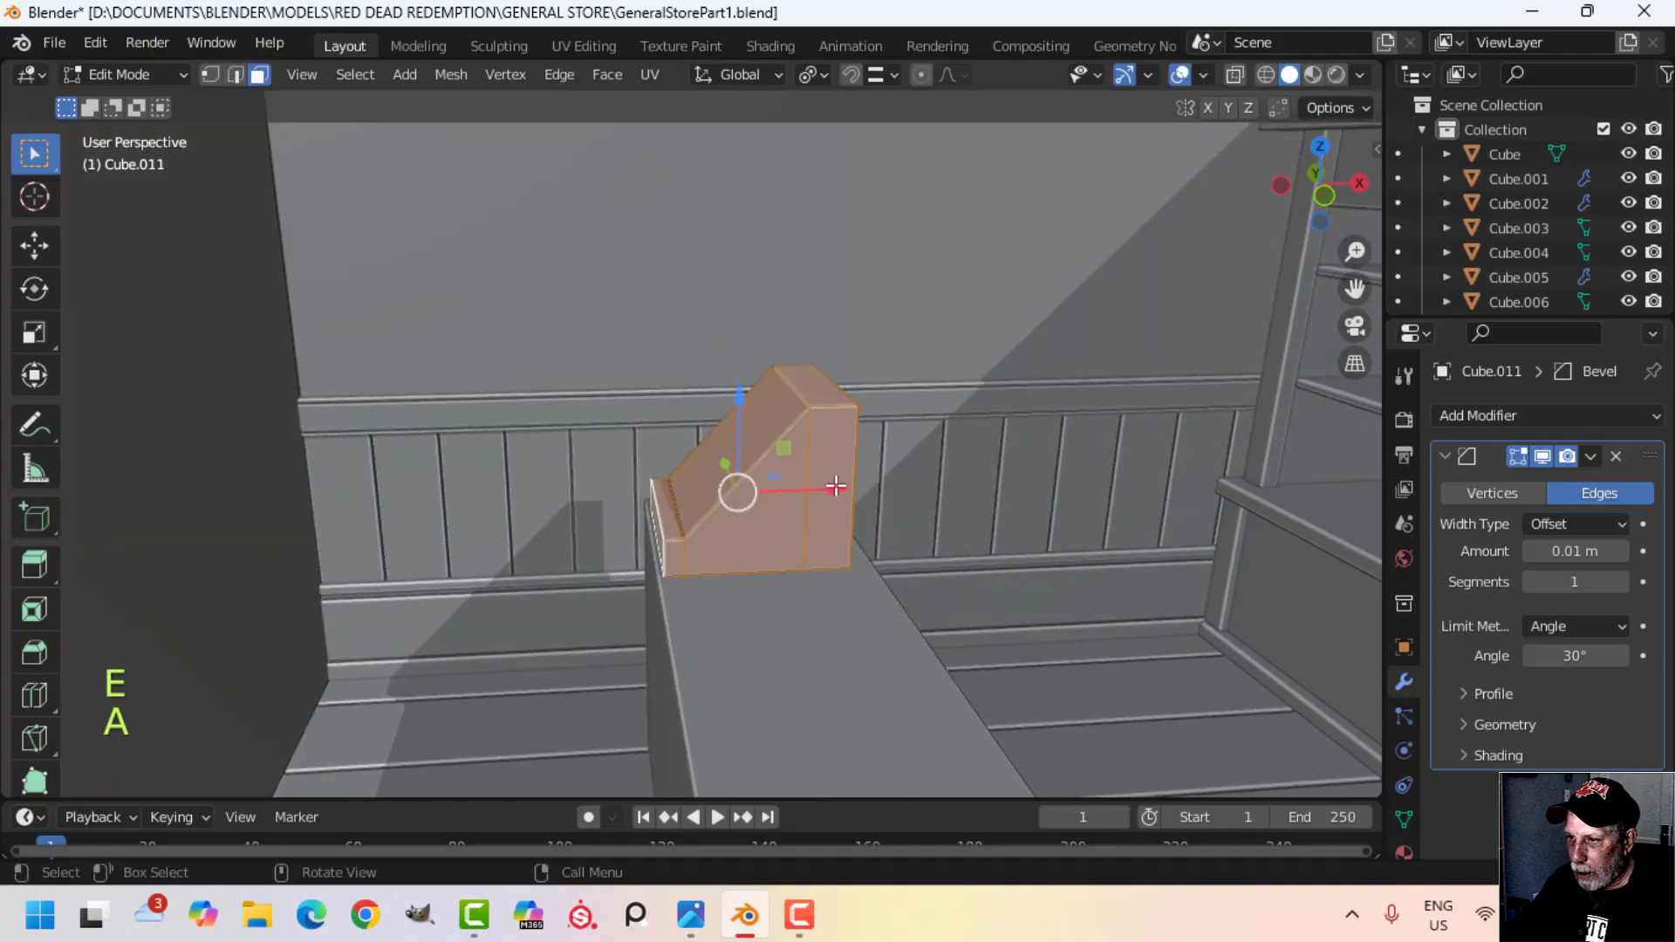
key(Tab)
Step: Inspect the finished counter item from around the room and save the file
middle_drag(943, 500, 809, 490)
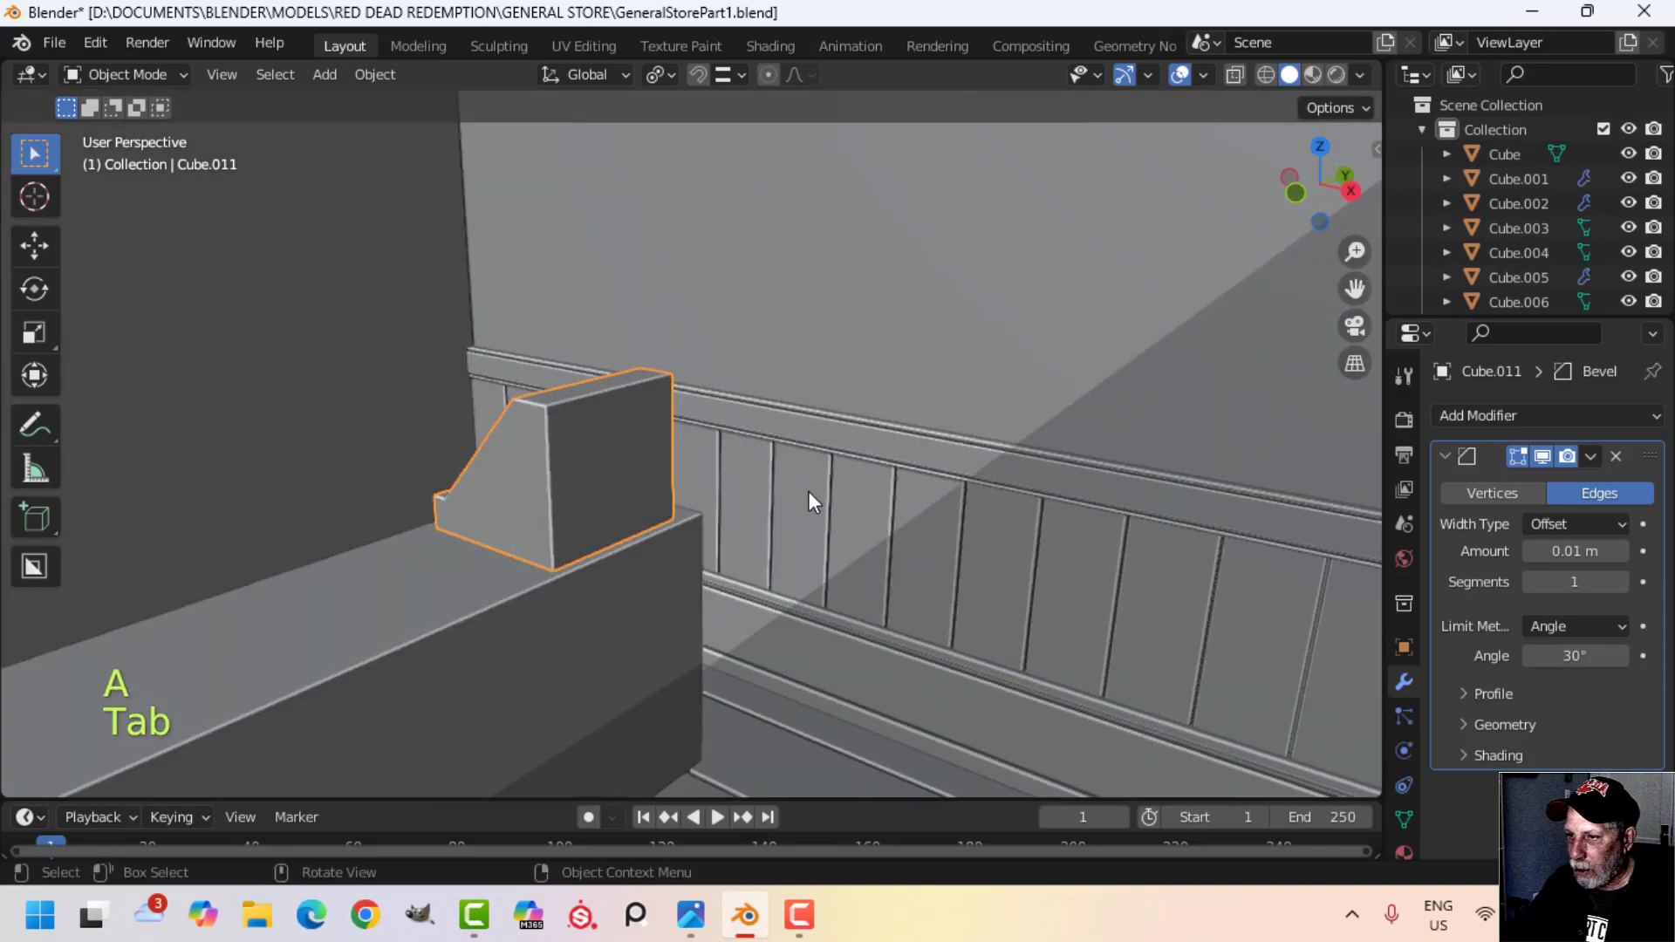
scroll(809, 490, down, 3)
key(alt+a)
middle_drag(658, 520, 614, 543)
scroll(682, 514, up, 3)
scroll(684, 516, down, 5)
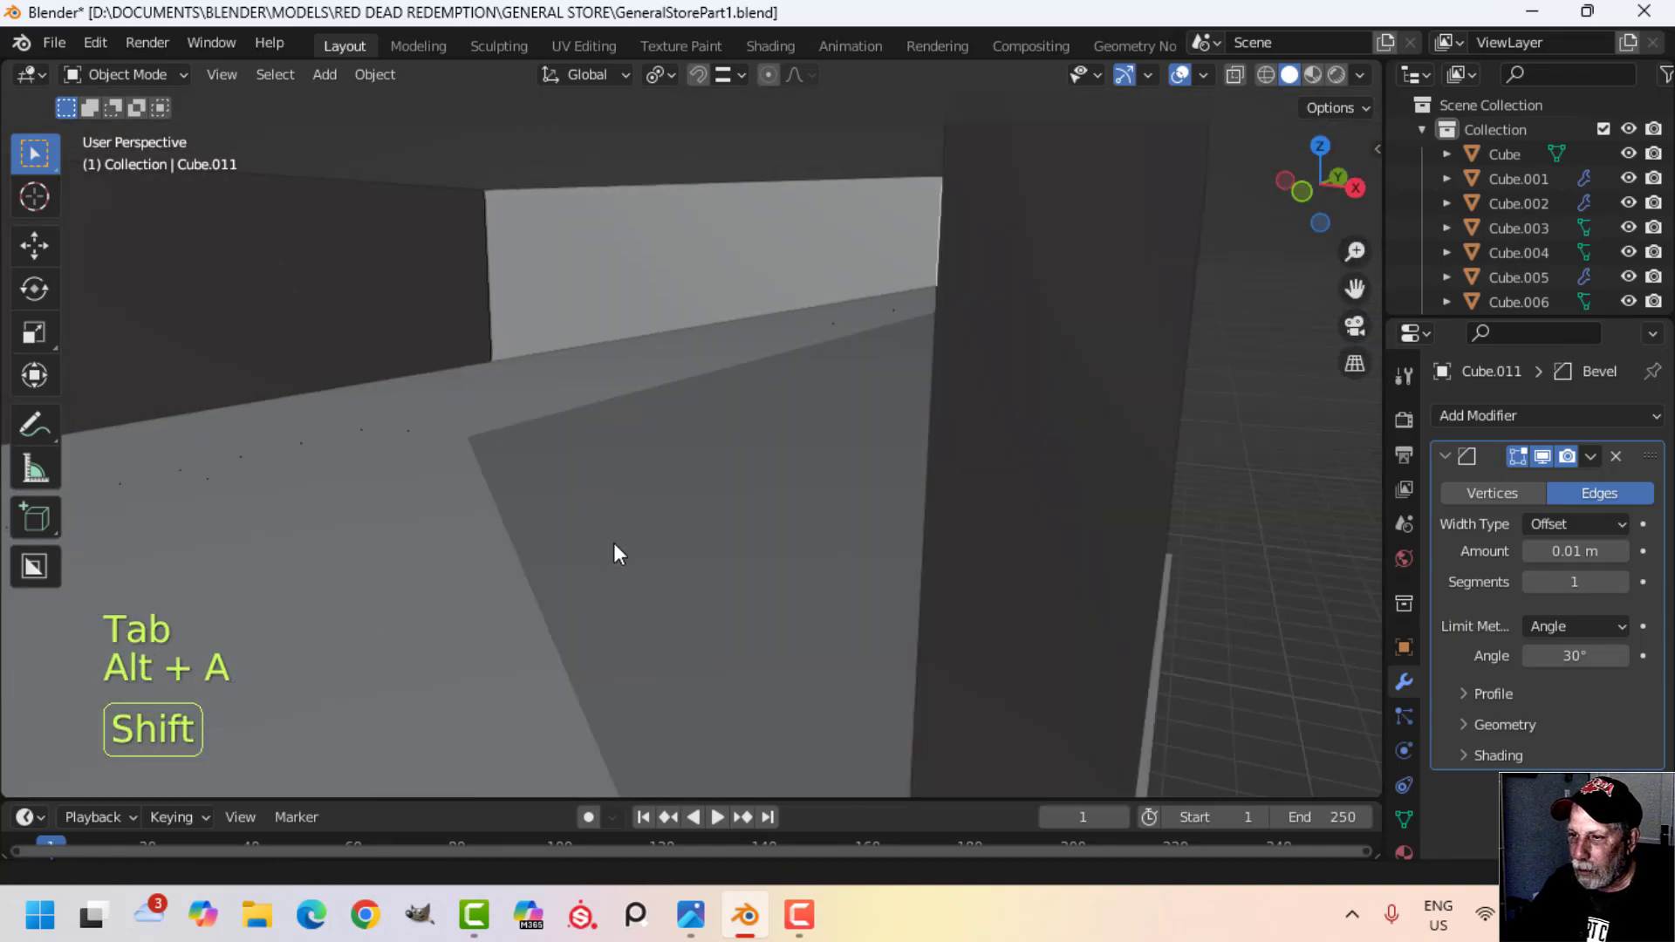
scroll(615, 544, down, 4)
shift+middle_drag(712, 505, 688, 473)
key(ctrl+s)
scroll(677, 516, up, 3)
scroll(703, 478, down, 3)
middle_drag(692, 583, 694, 593)
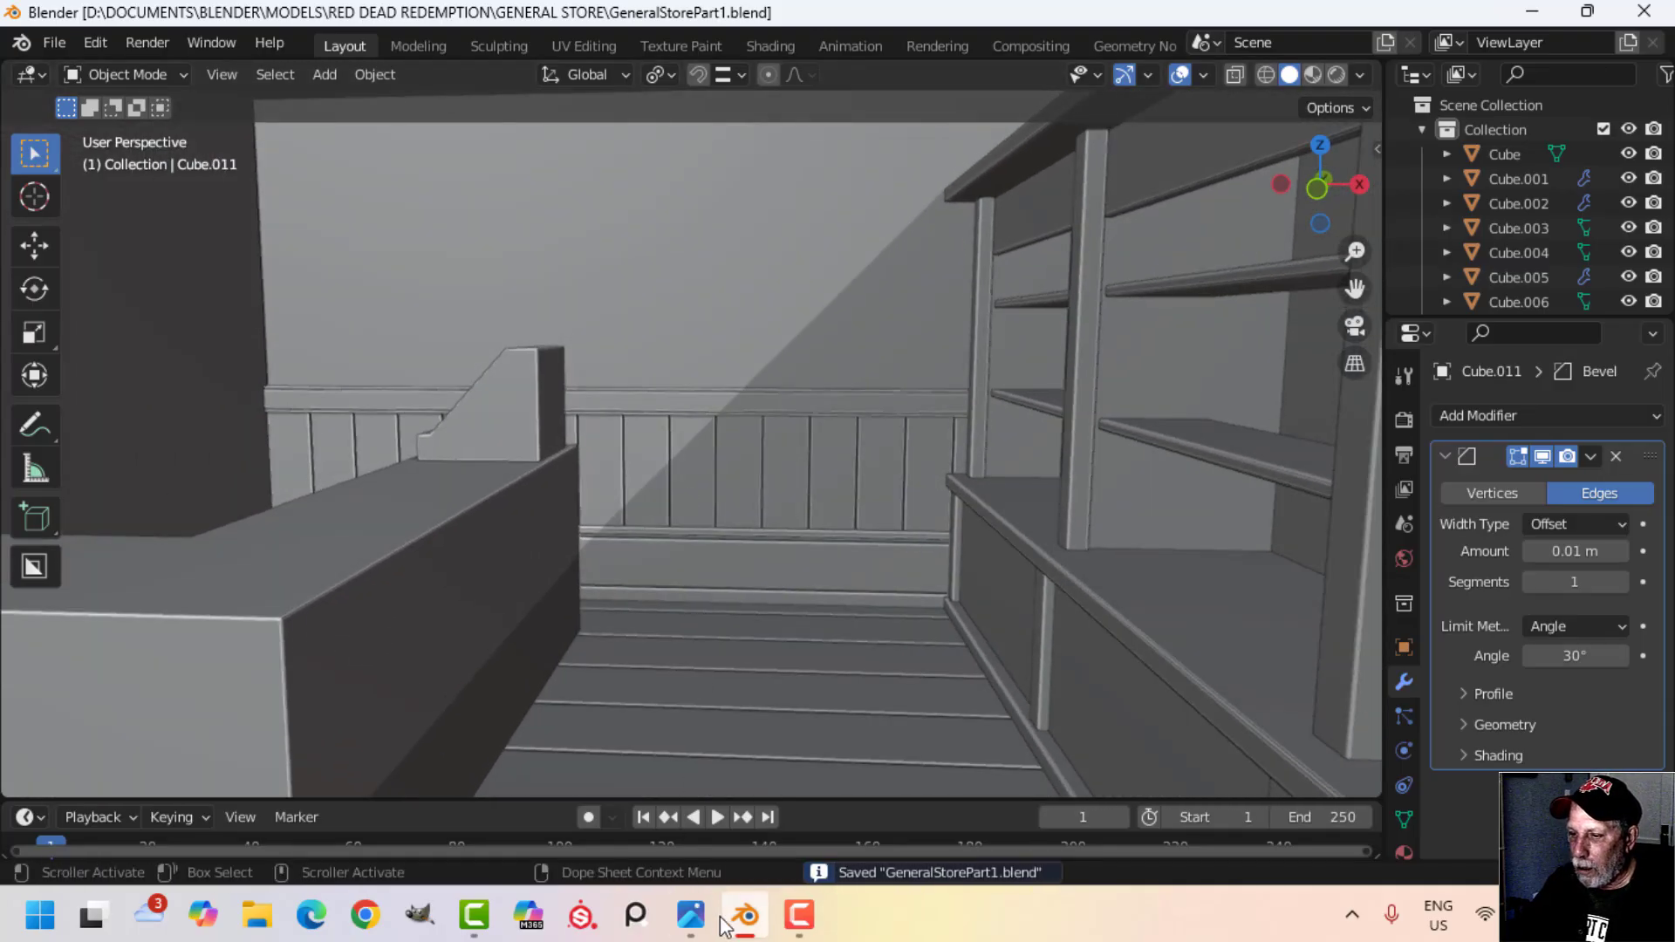
Step: Consult the reference photo, duplicate one face of the back wall panelling and raise the copy along Z onto the plain wall above
mouse_move(690, 916)
click(583, 766)
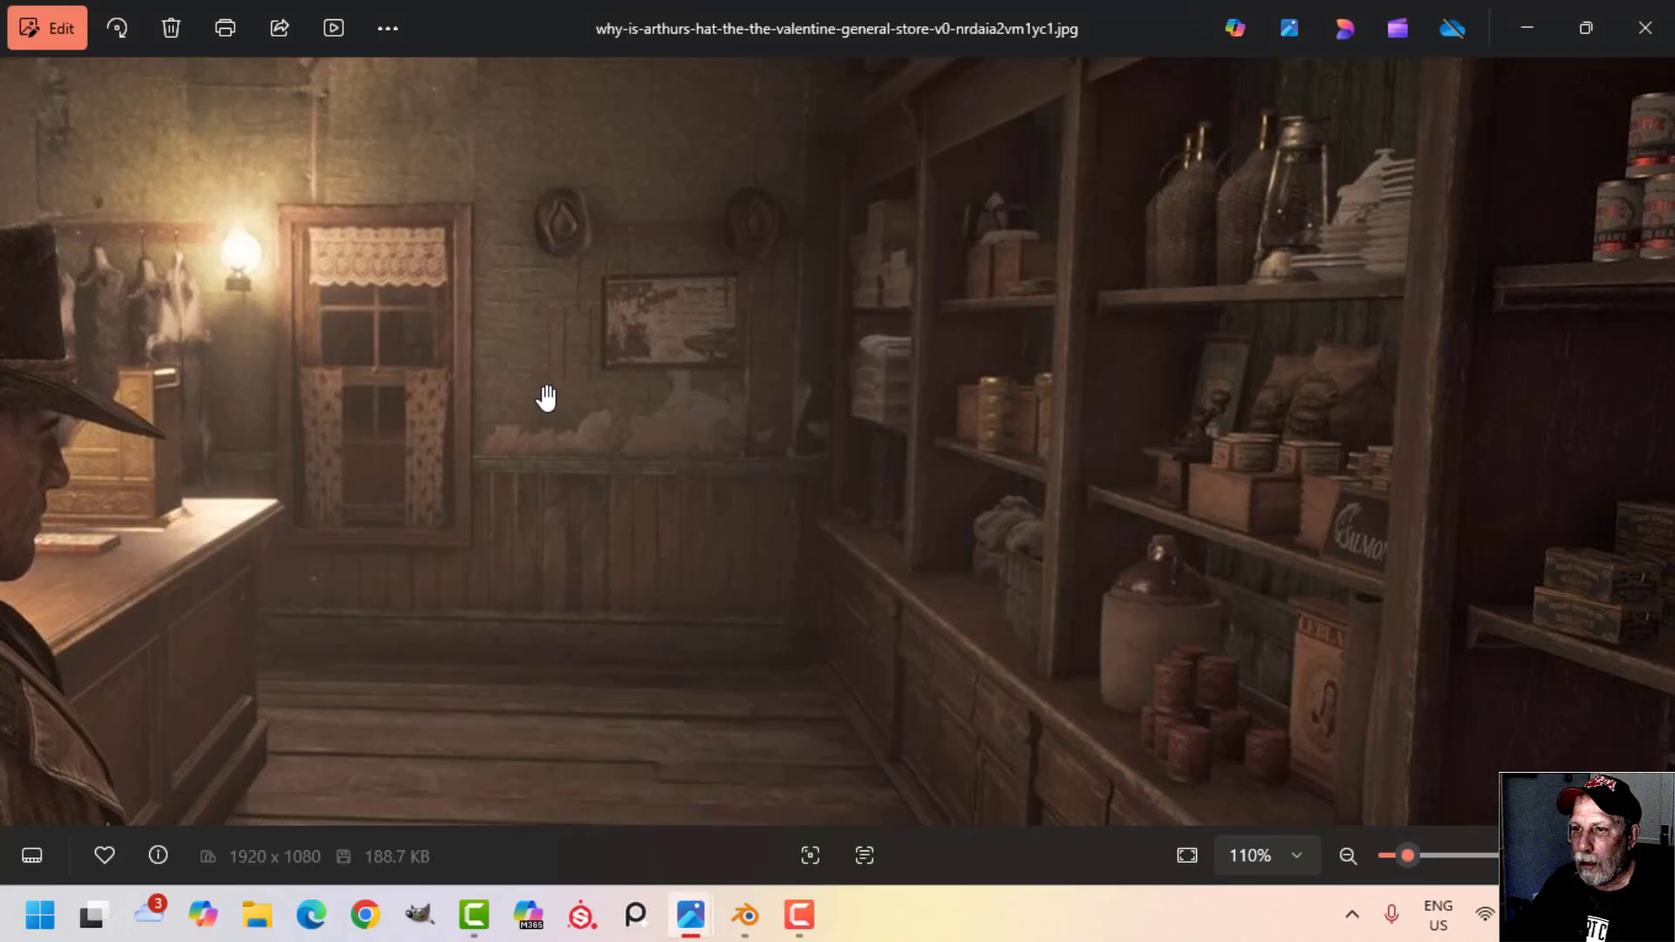
scroll(546, 410, down, 4)
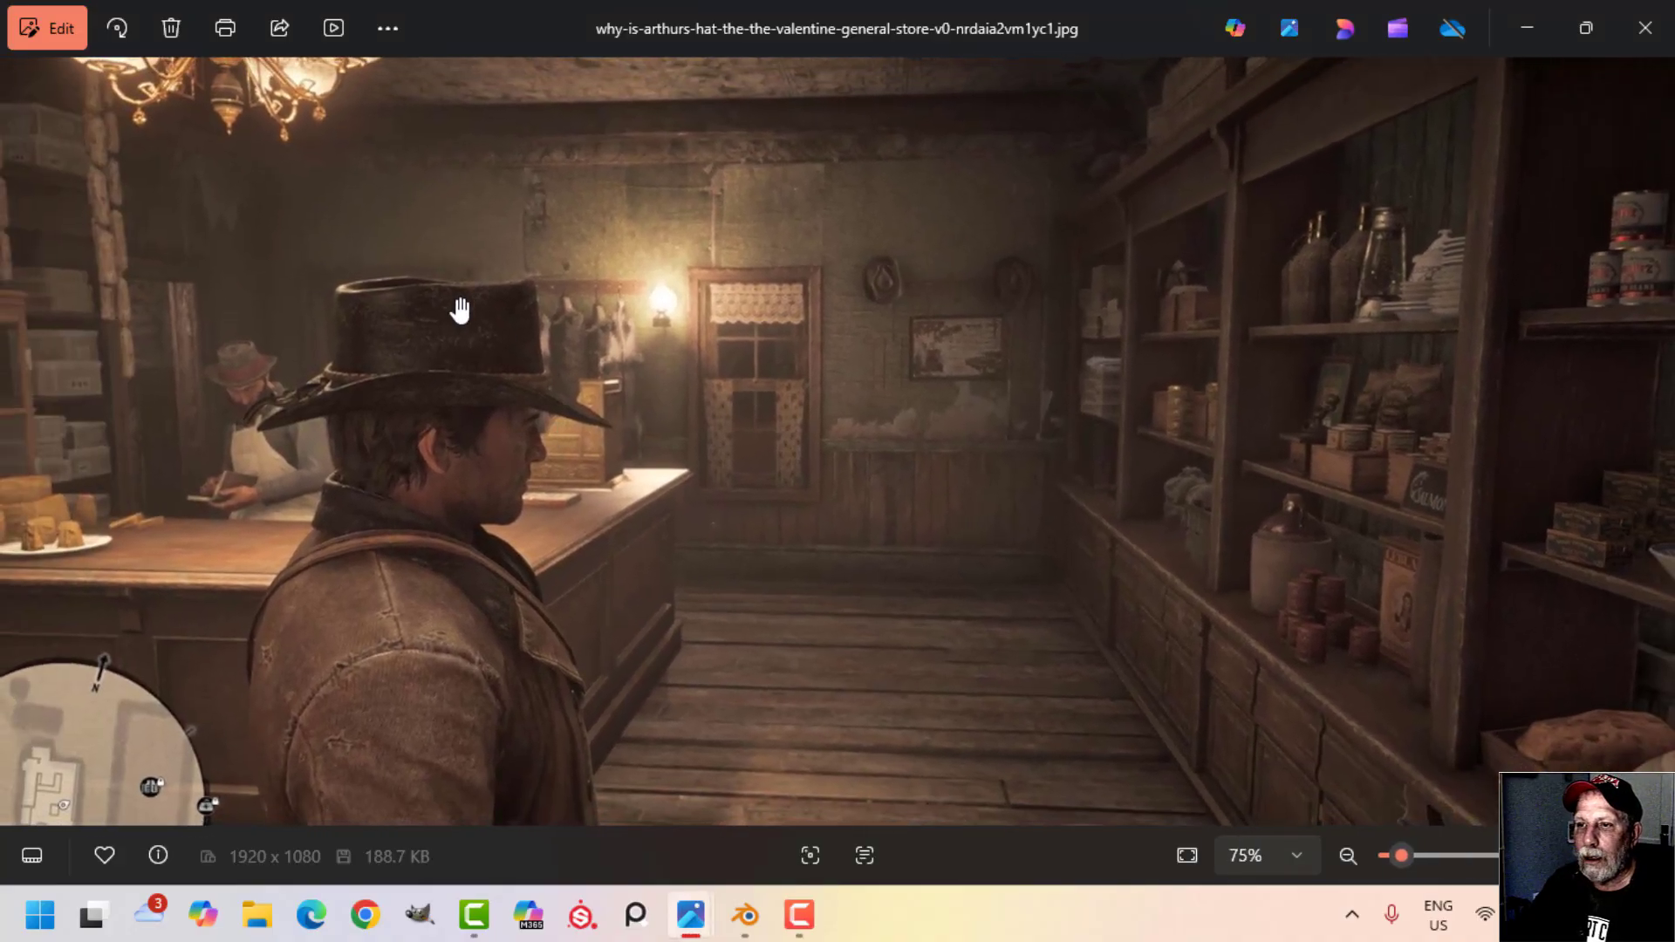
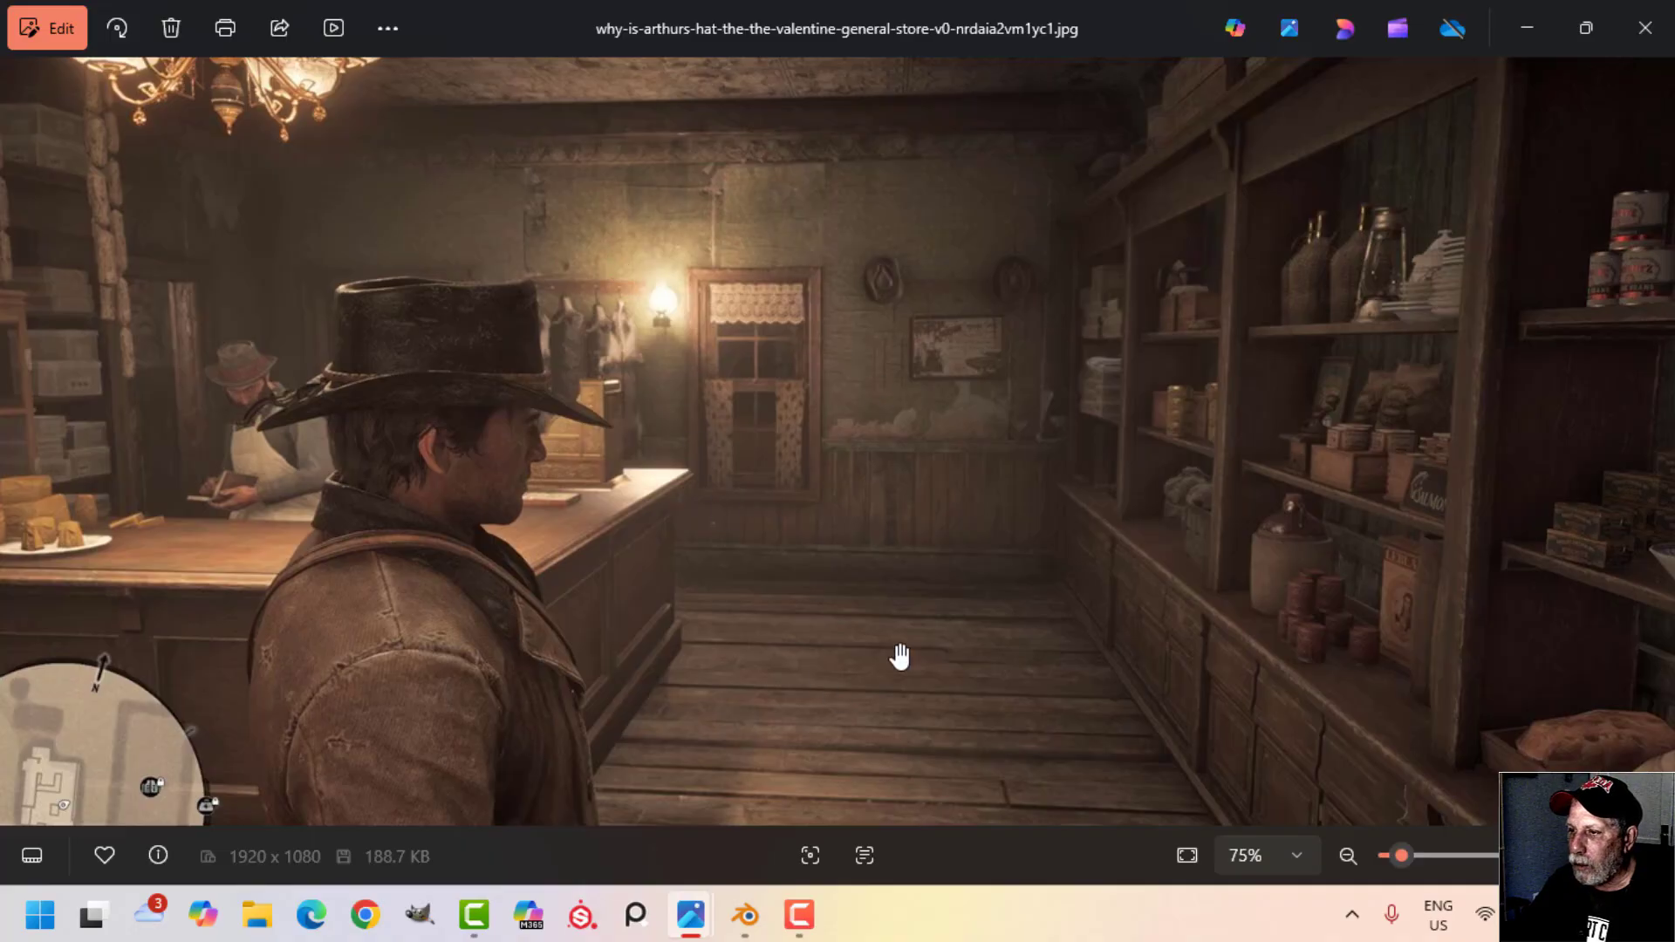
click(746, 916)
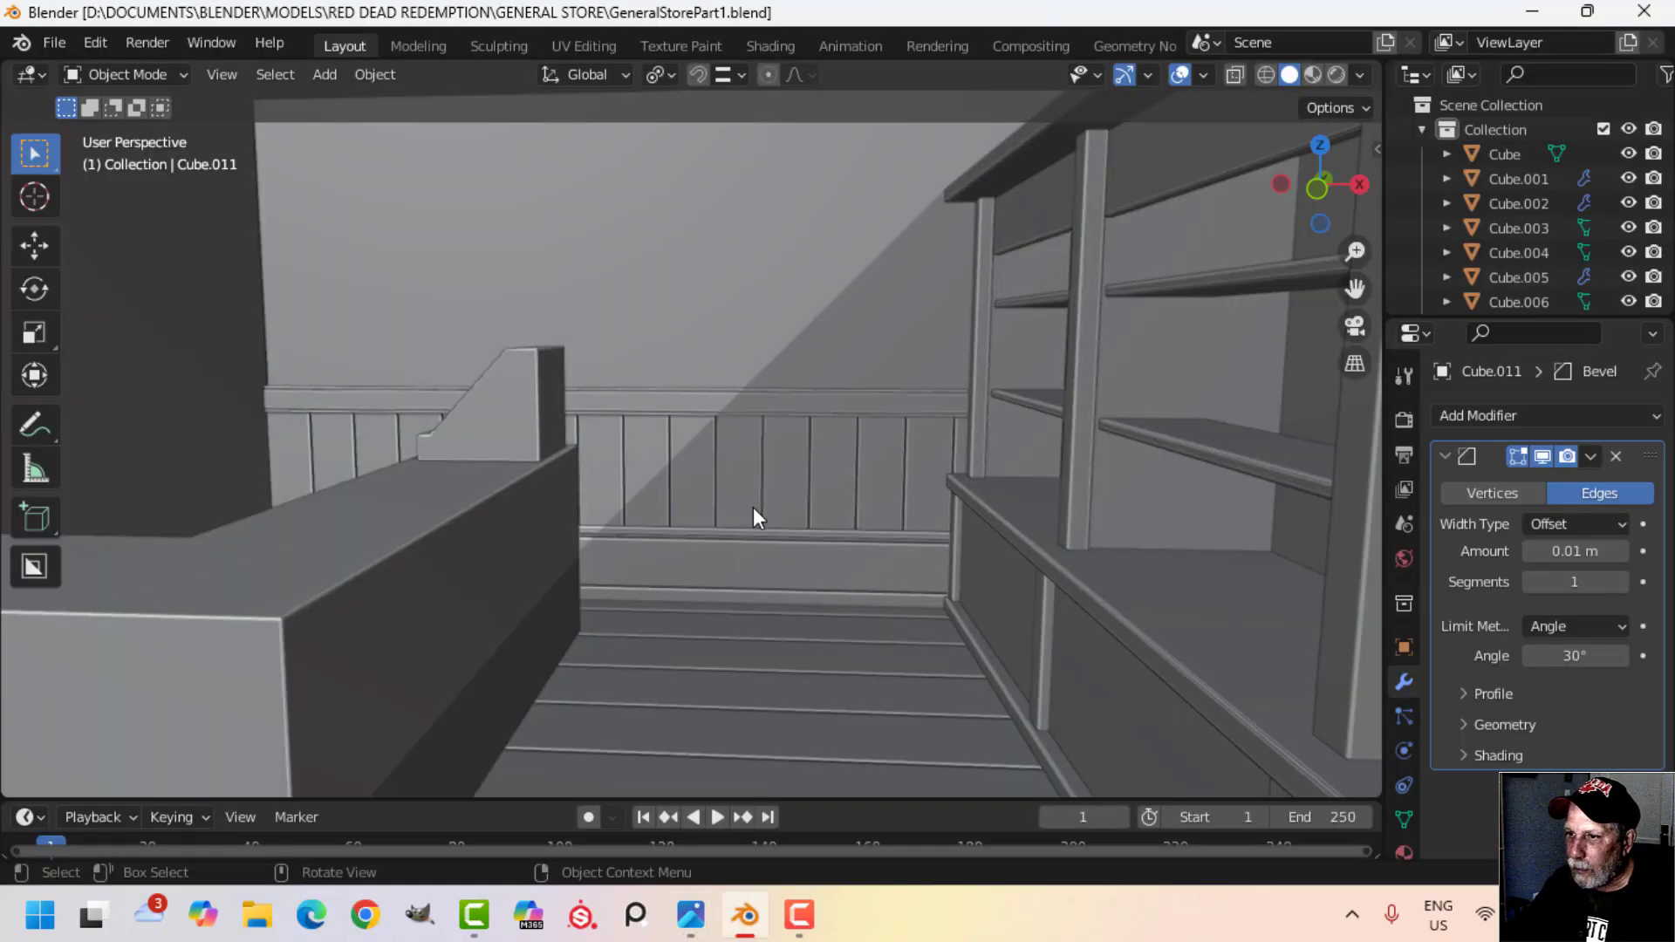
middle_drag(735, 488, 699, 501)
click(617, 479)
key(Tab)
key(alt+a)
key(3)
scroll(680, 475, down, 1)
middle_drag(698, 501, 688, 498)
key(shift+d)
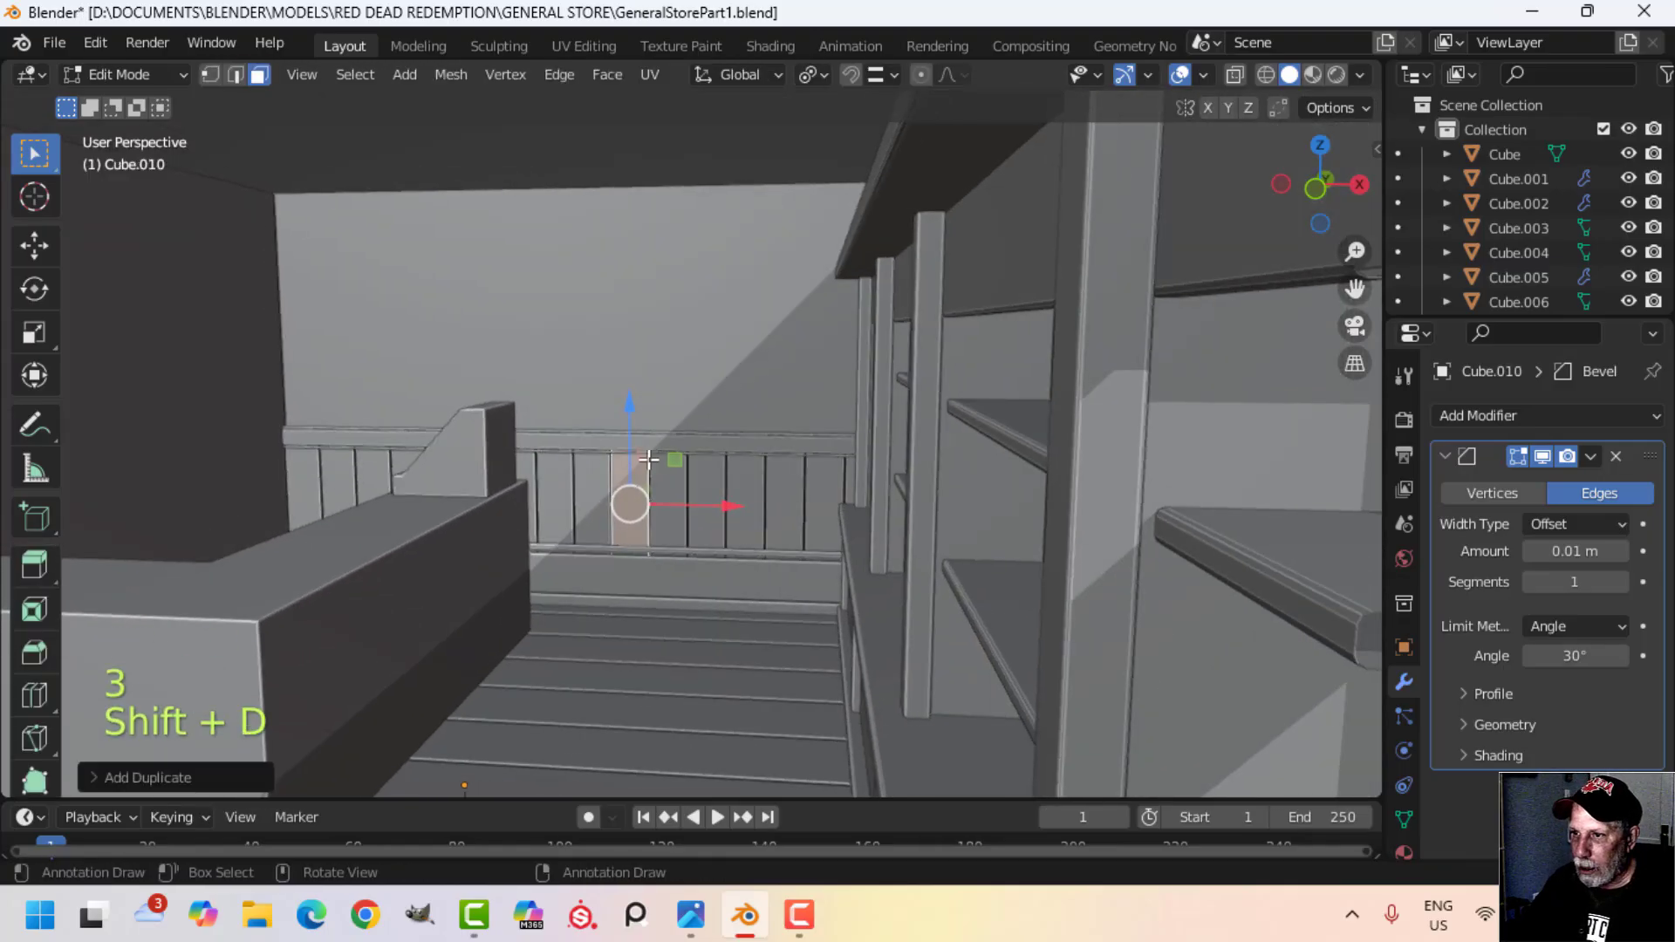
click(623, 275)
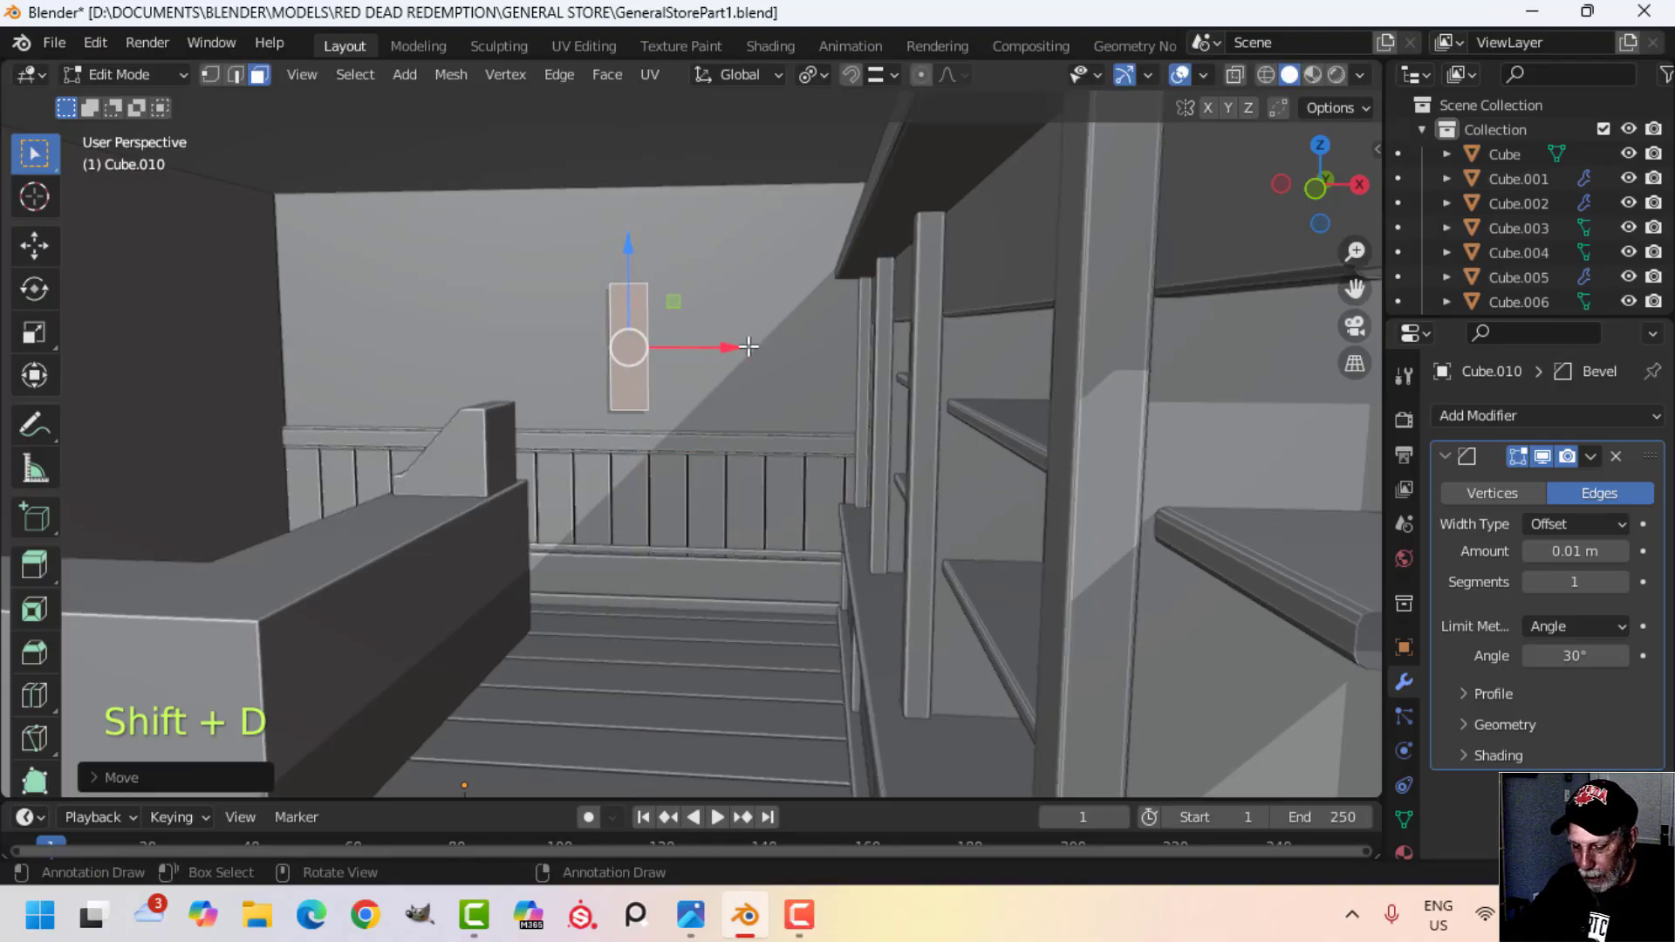
Step: Separate the duplicated panel face as its own object and select it
key(p)
click(703, 345)
key(Tab)
click(638, 339)
Step: Widen the separated face along X to a nearly square shape and lower its bottom edge
key(Tab)
key(a)
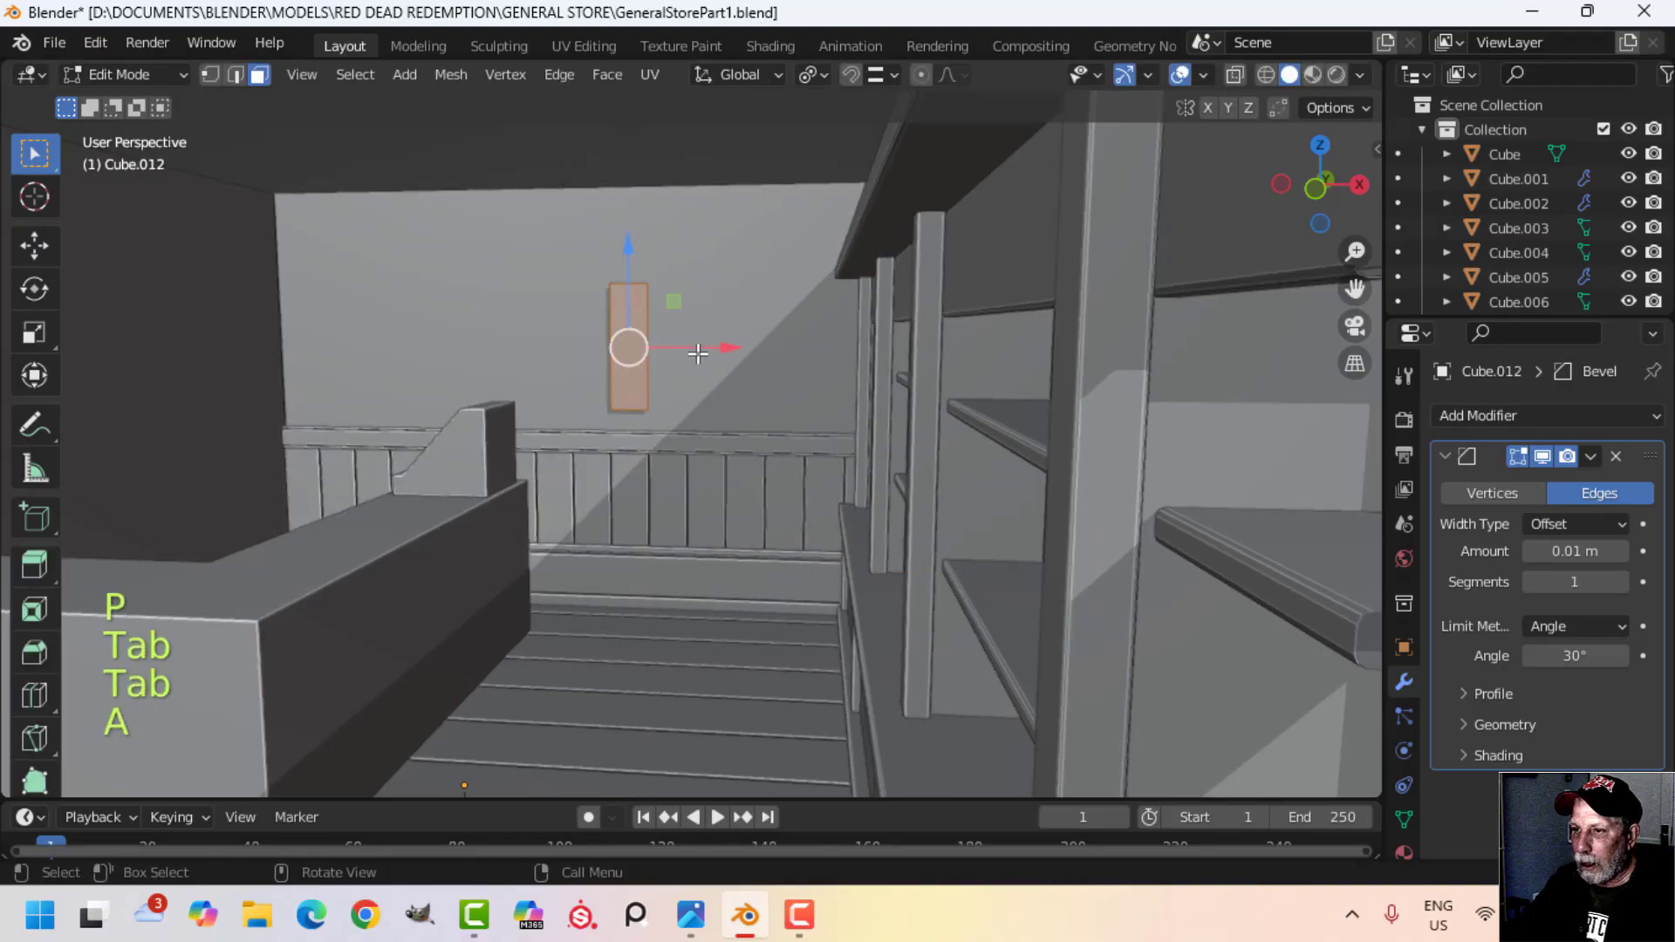
middle_drag(698, 352, 744, 392)
key(s)
key(x)
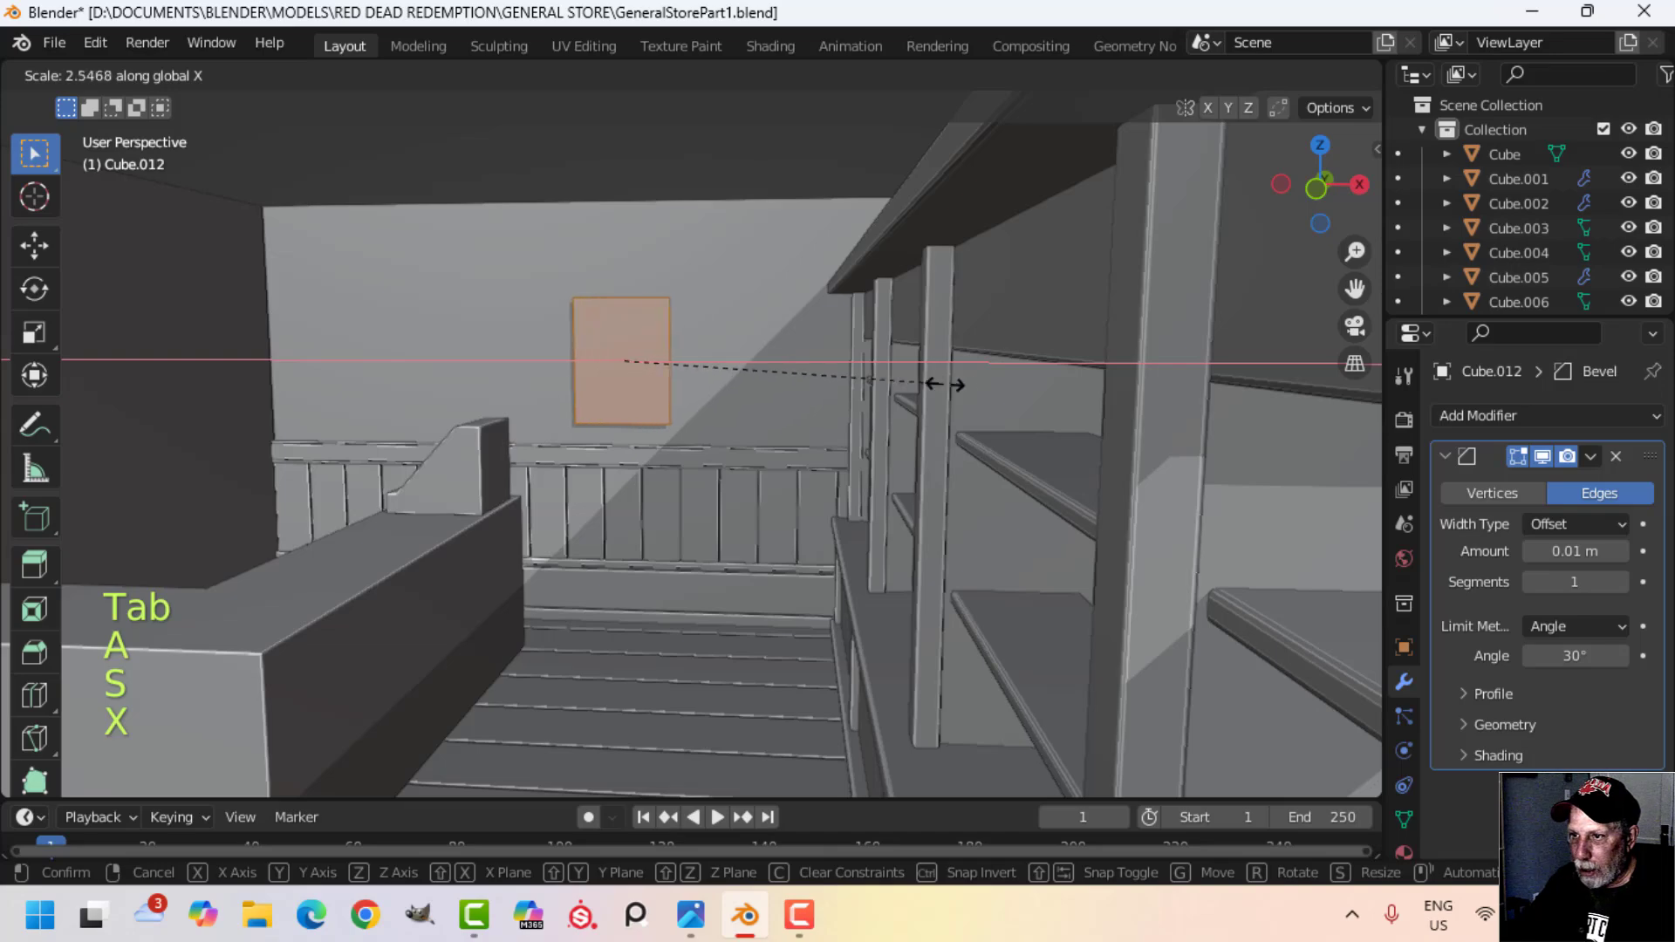
click(728, 426)
key(2)
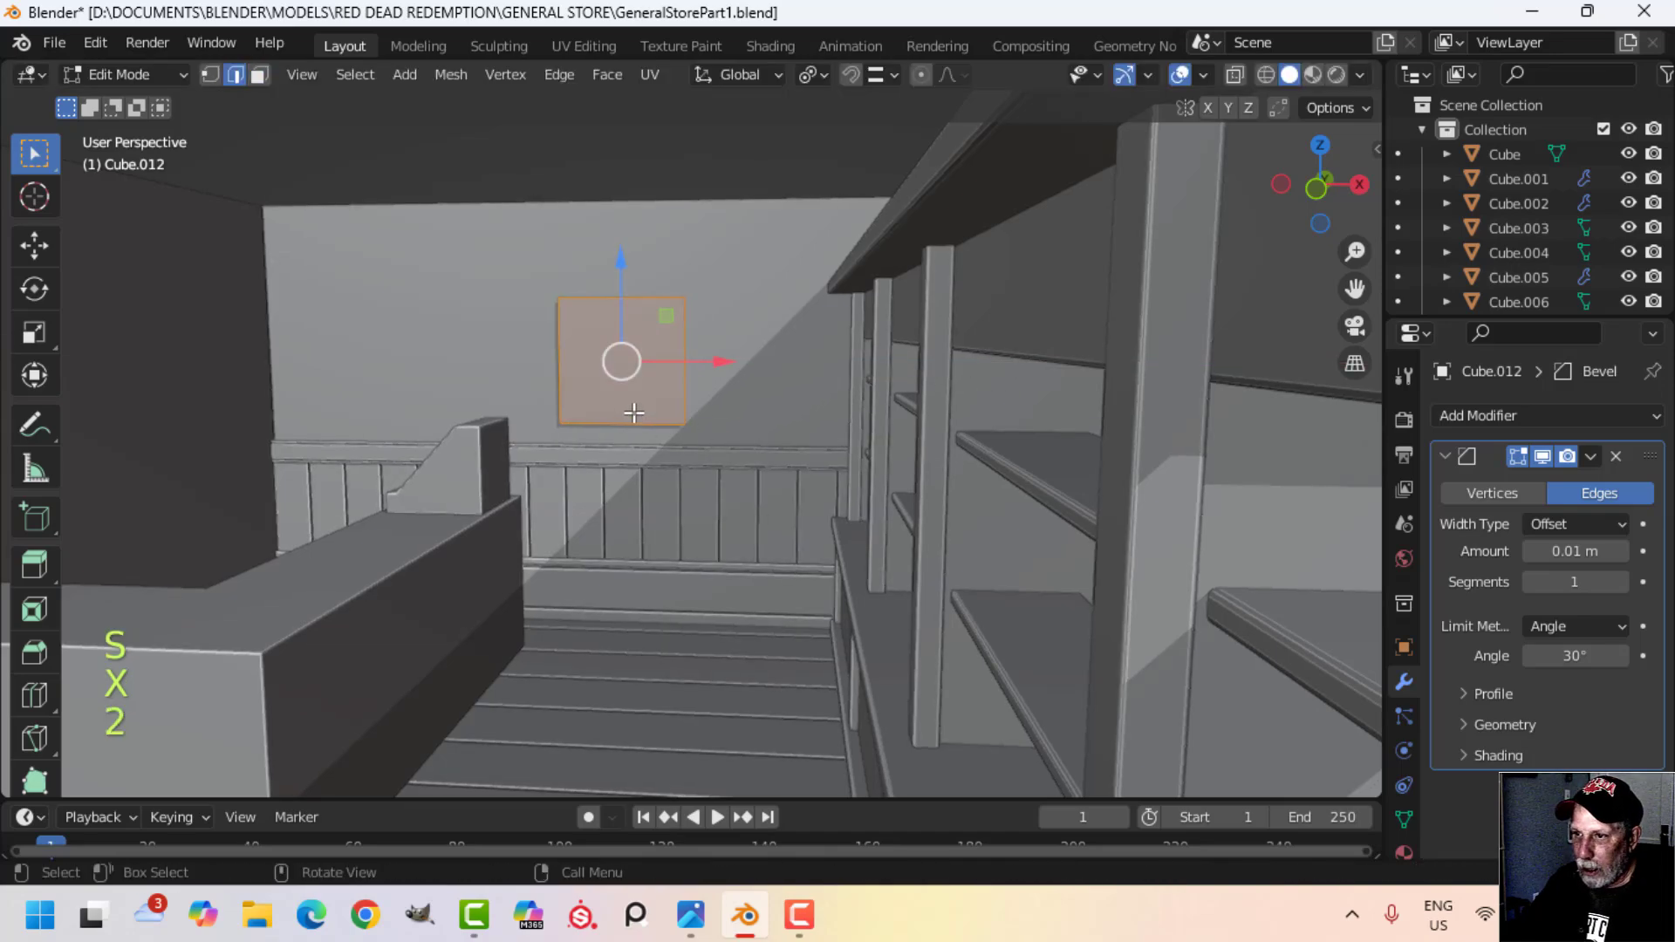
drag(628, 303, 628, 387)
Step: Compare with the window in the reference photo and lower the face's bottom edge further over the wall panelling
mouse_move(690, 914)
click(583, 811)
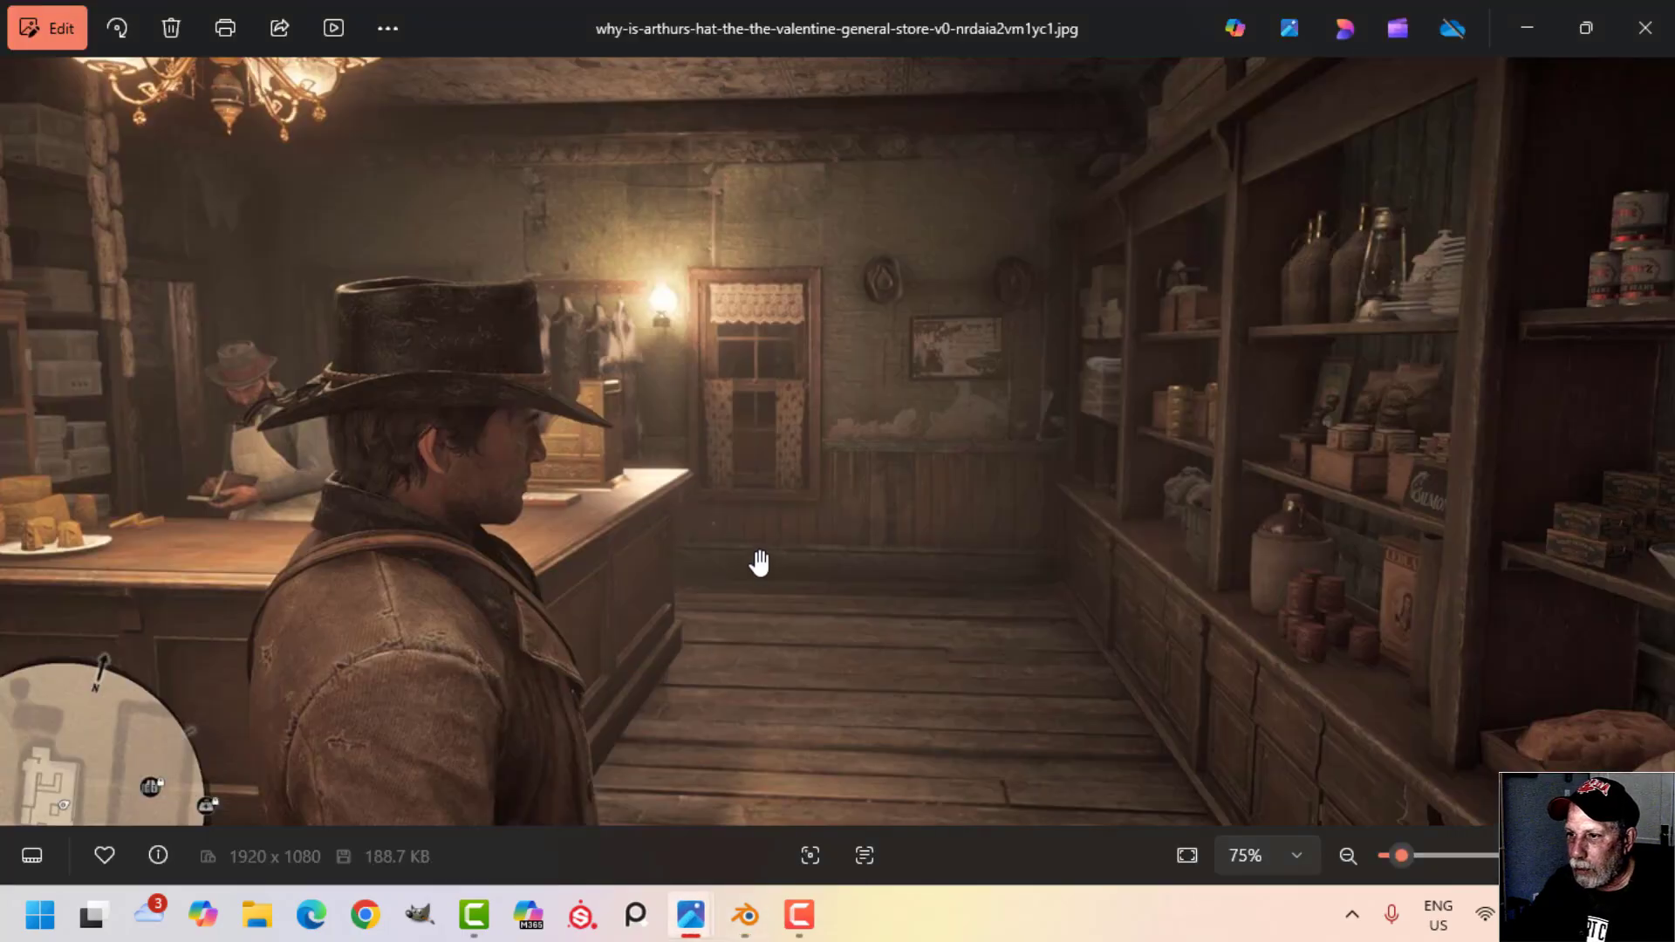
scroll(836, 545, up, 4)
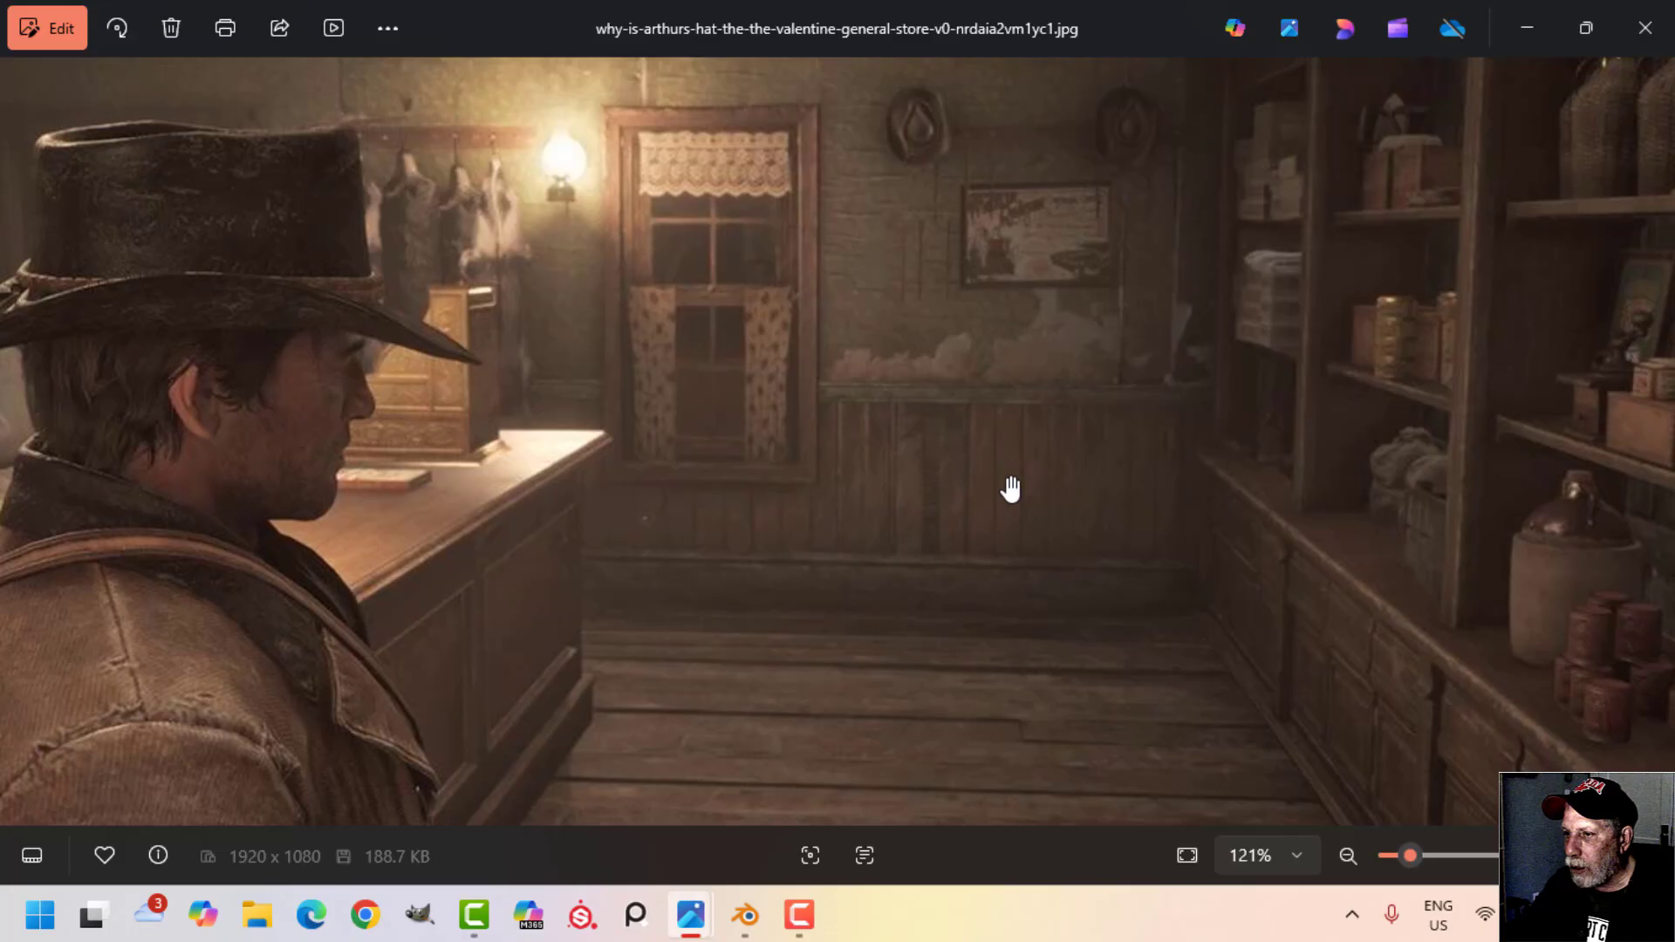
scroll(793, 396, down, 4)
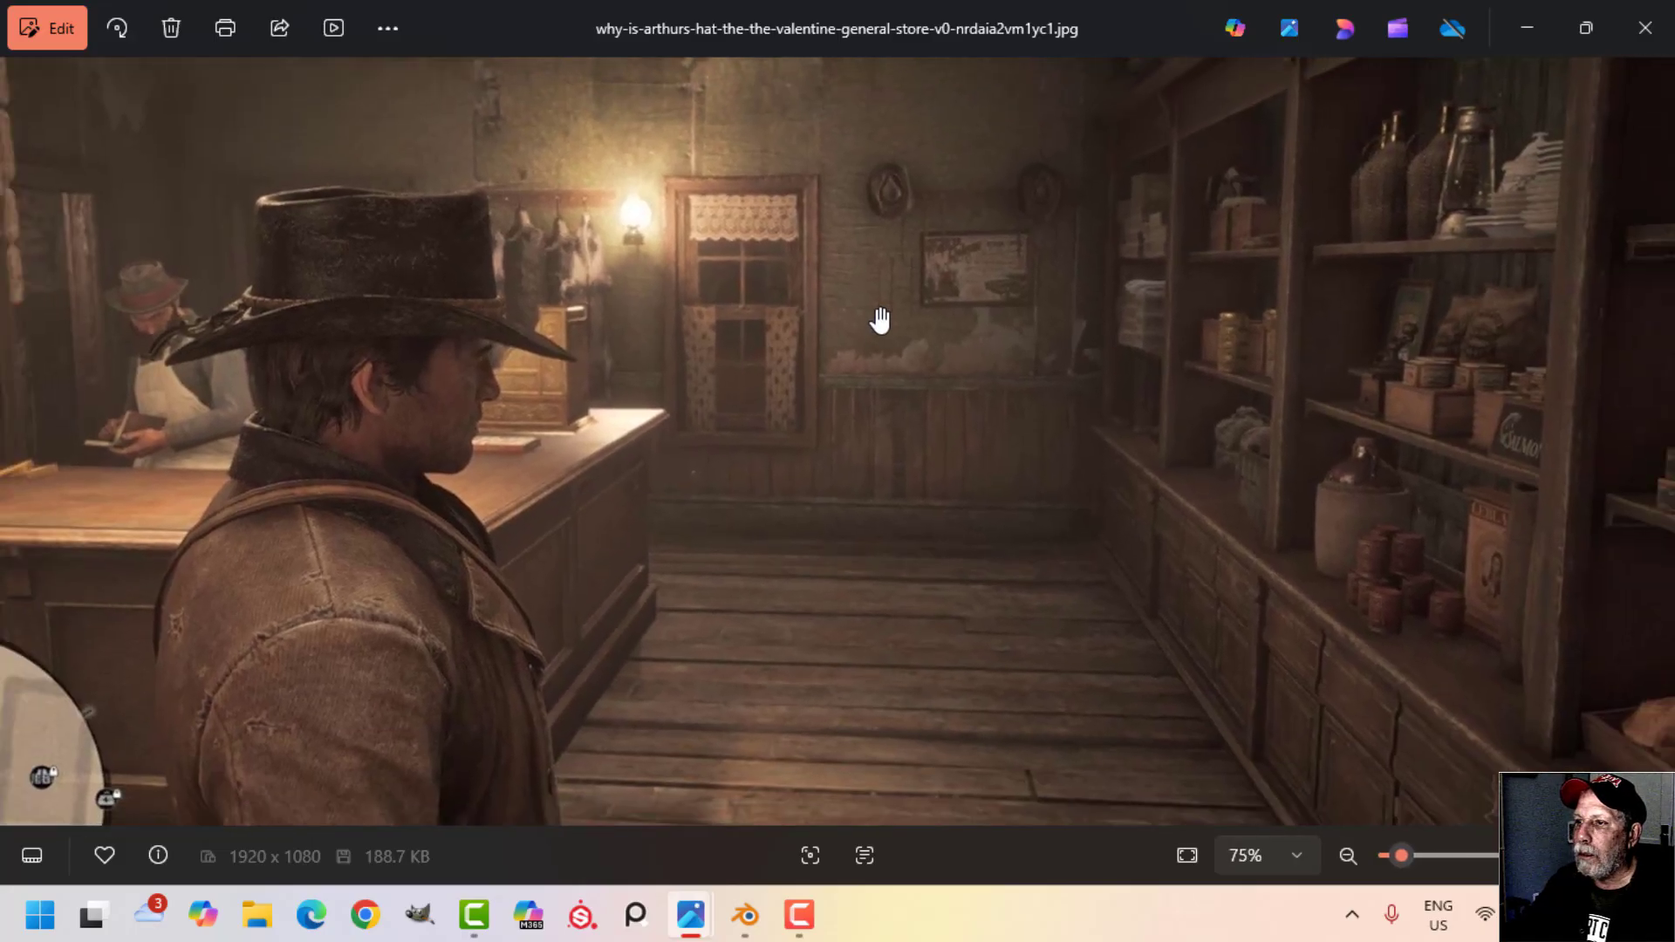
scroll(908, 249, down, 1)
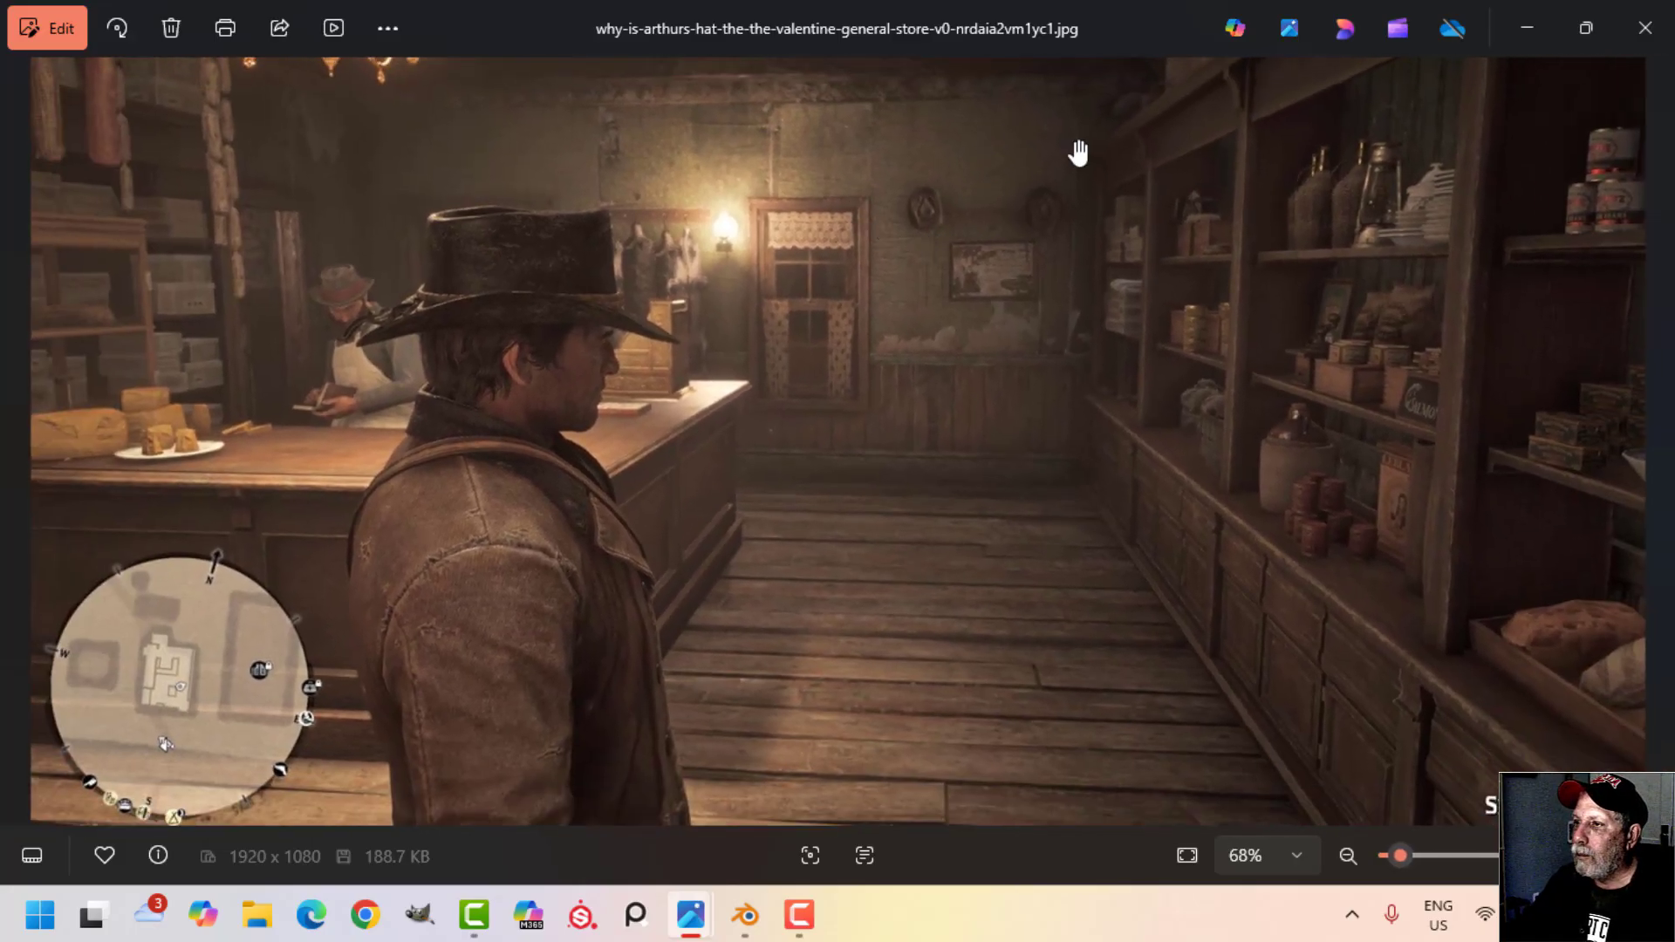
click(748, 911)
shift+middle_drag(762, 512, 776, 538)
scroll(678, 505, up, 2)
drag(634, 483, 635, 507)
Step: Scale the whole window face along X by about 1.1
key(a)
middle_drag(788, 445, 800, 452)
key(s)
key(x)
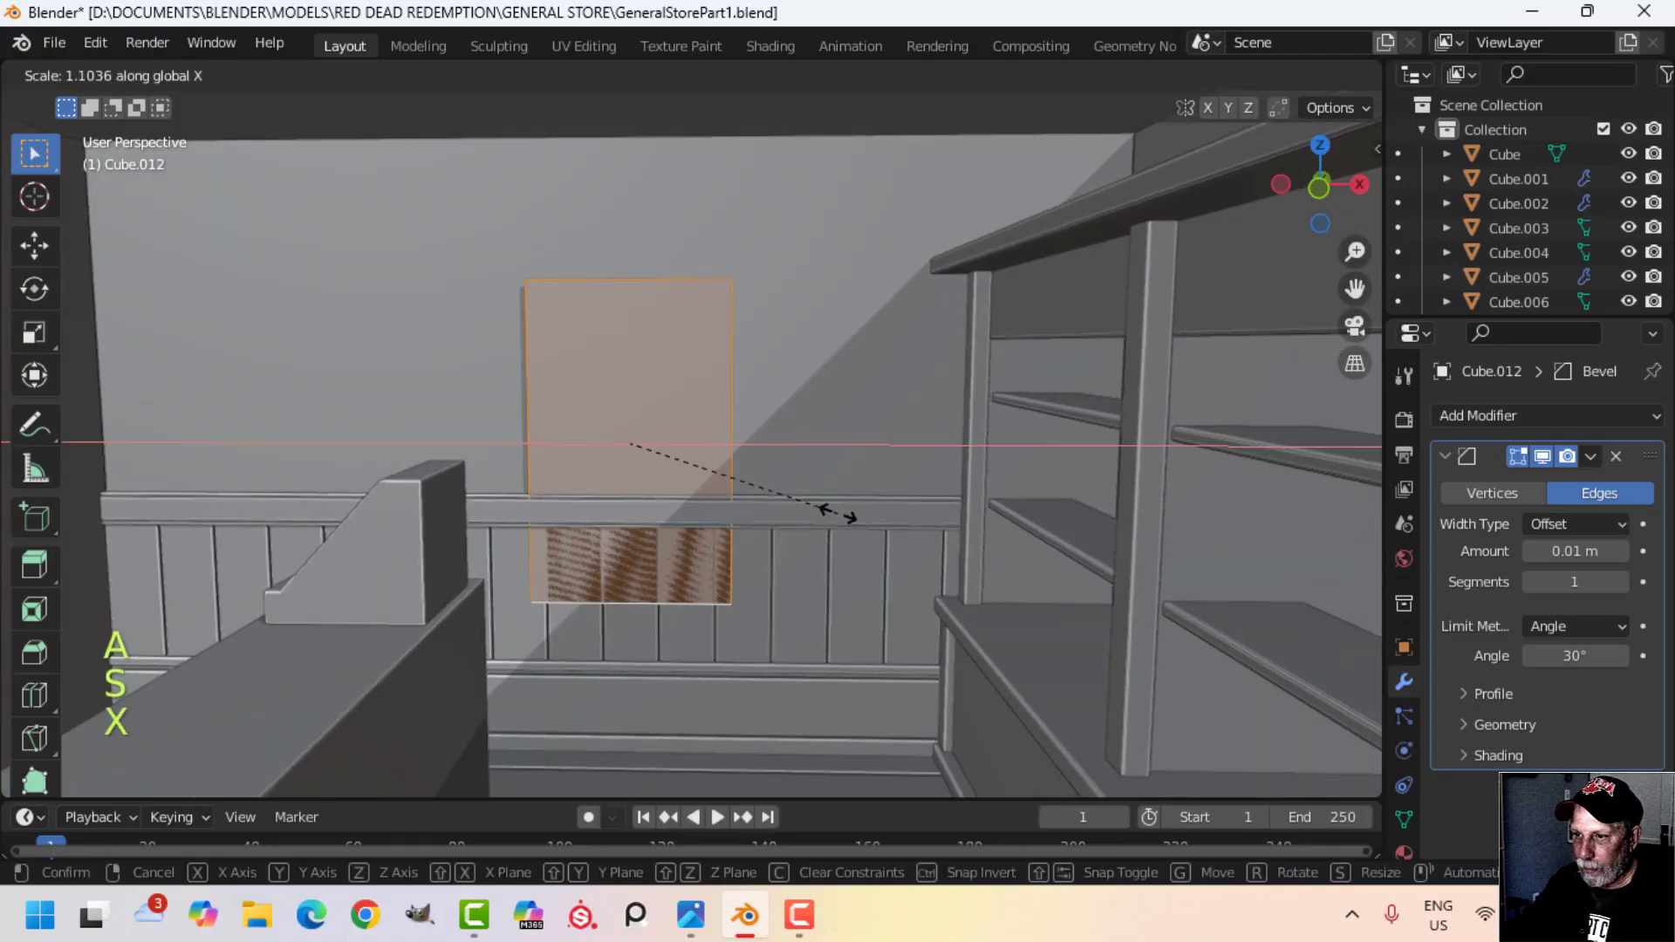
click(837, 512)
Step: Inset the window face by about 0.31 m and delete the inner face to leave a frame outline
scroll(796, 478, down, 2)
shift+middle_drag(796, 478, 802, 475)
middle_drag(802, 476, 775, 516)
scroll(787, 479, up, 2)
key(i)
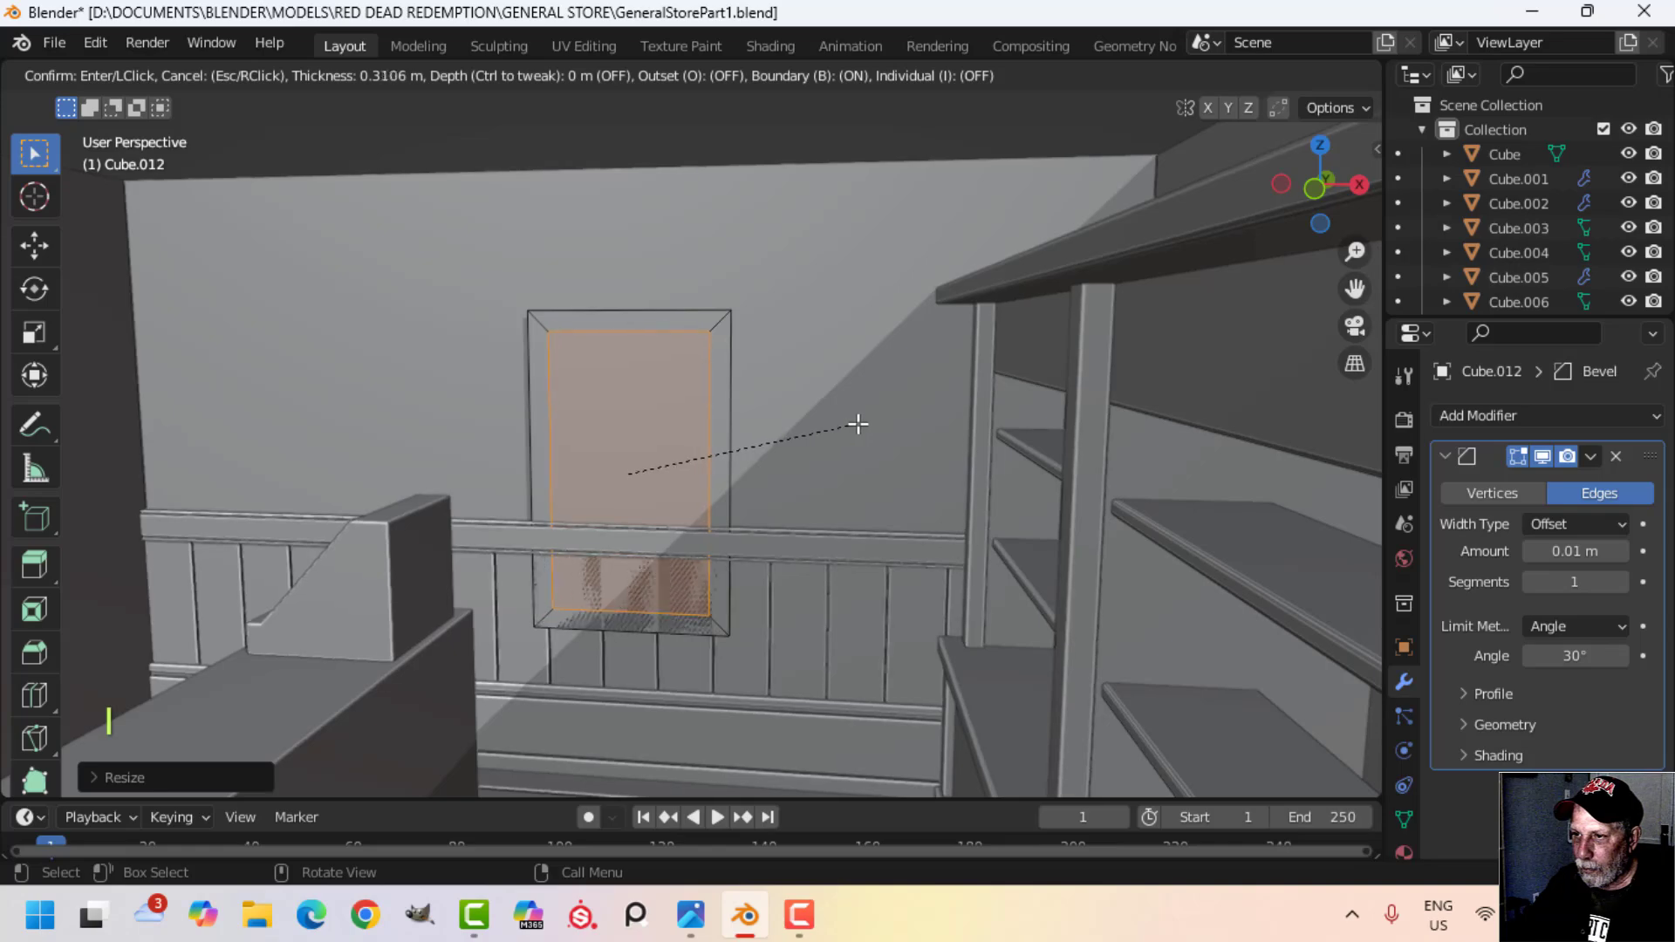
click(857, 421)
key(x)
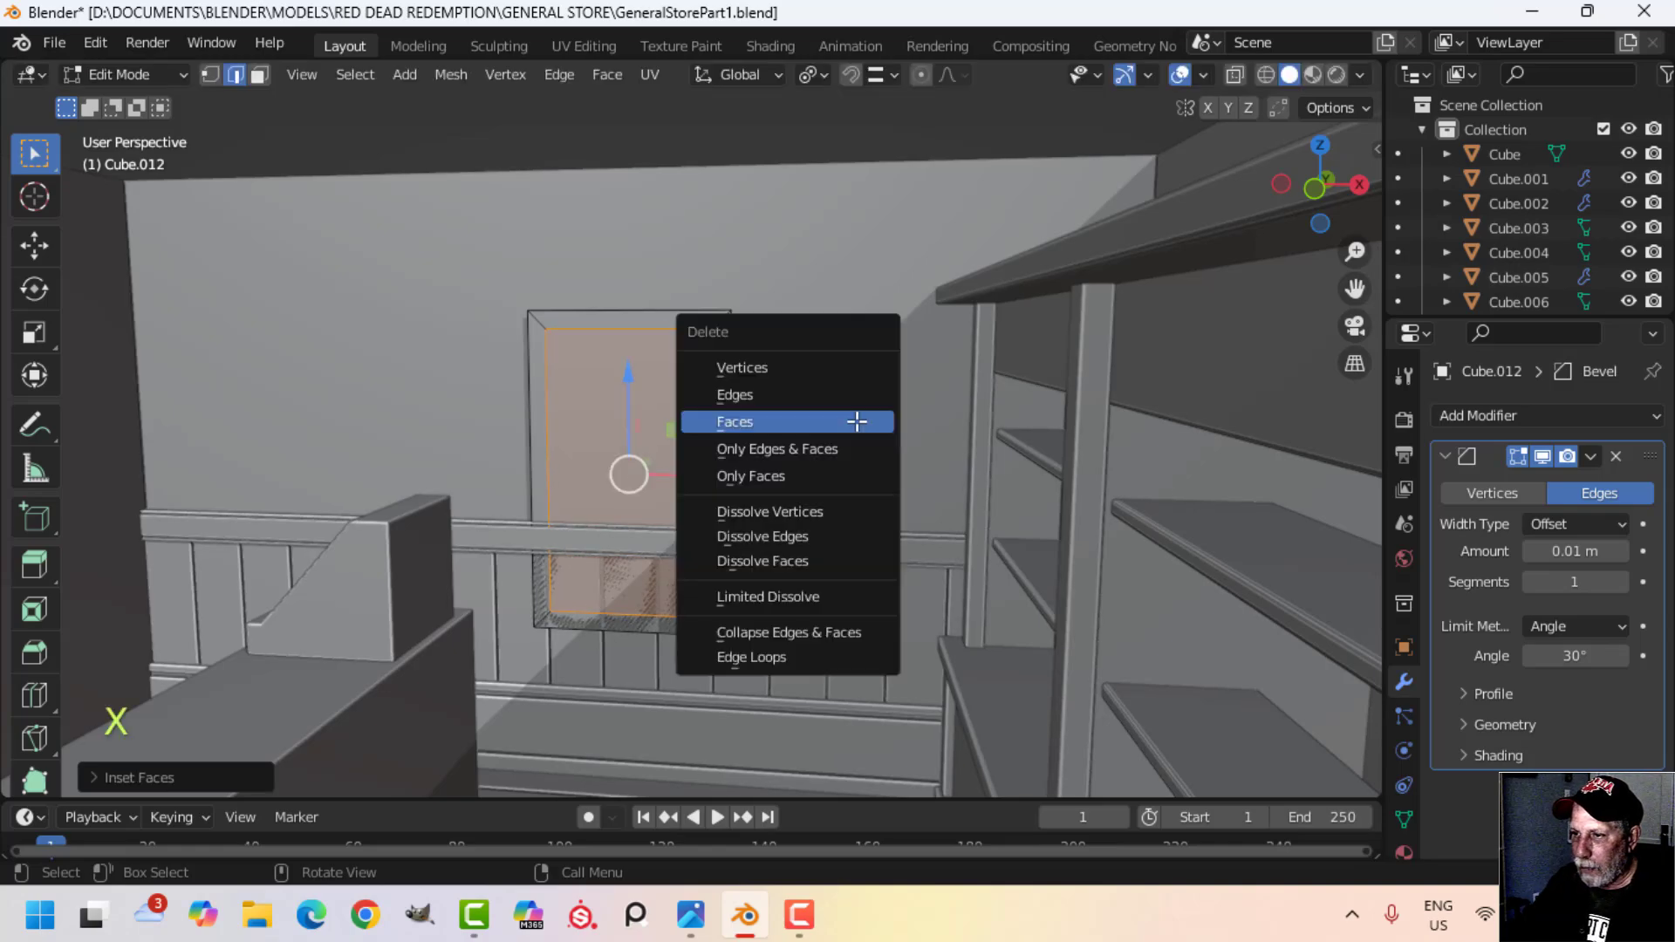
click(853, 422)
Step: Move the whole window frame along Y, out from the back wall into the room
key(a)
middle_drag(793, 433, 732, 489)
scroll(689, 500, up, 2)
middle_drag(733, 488, 610, 558)
drag(656, 467, 633, 464)
click(633, 464)
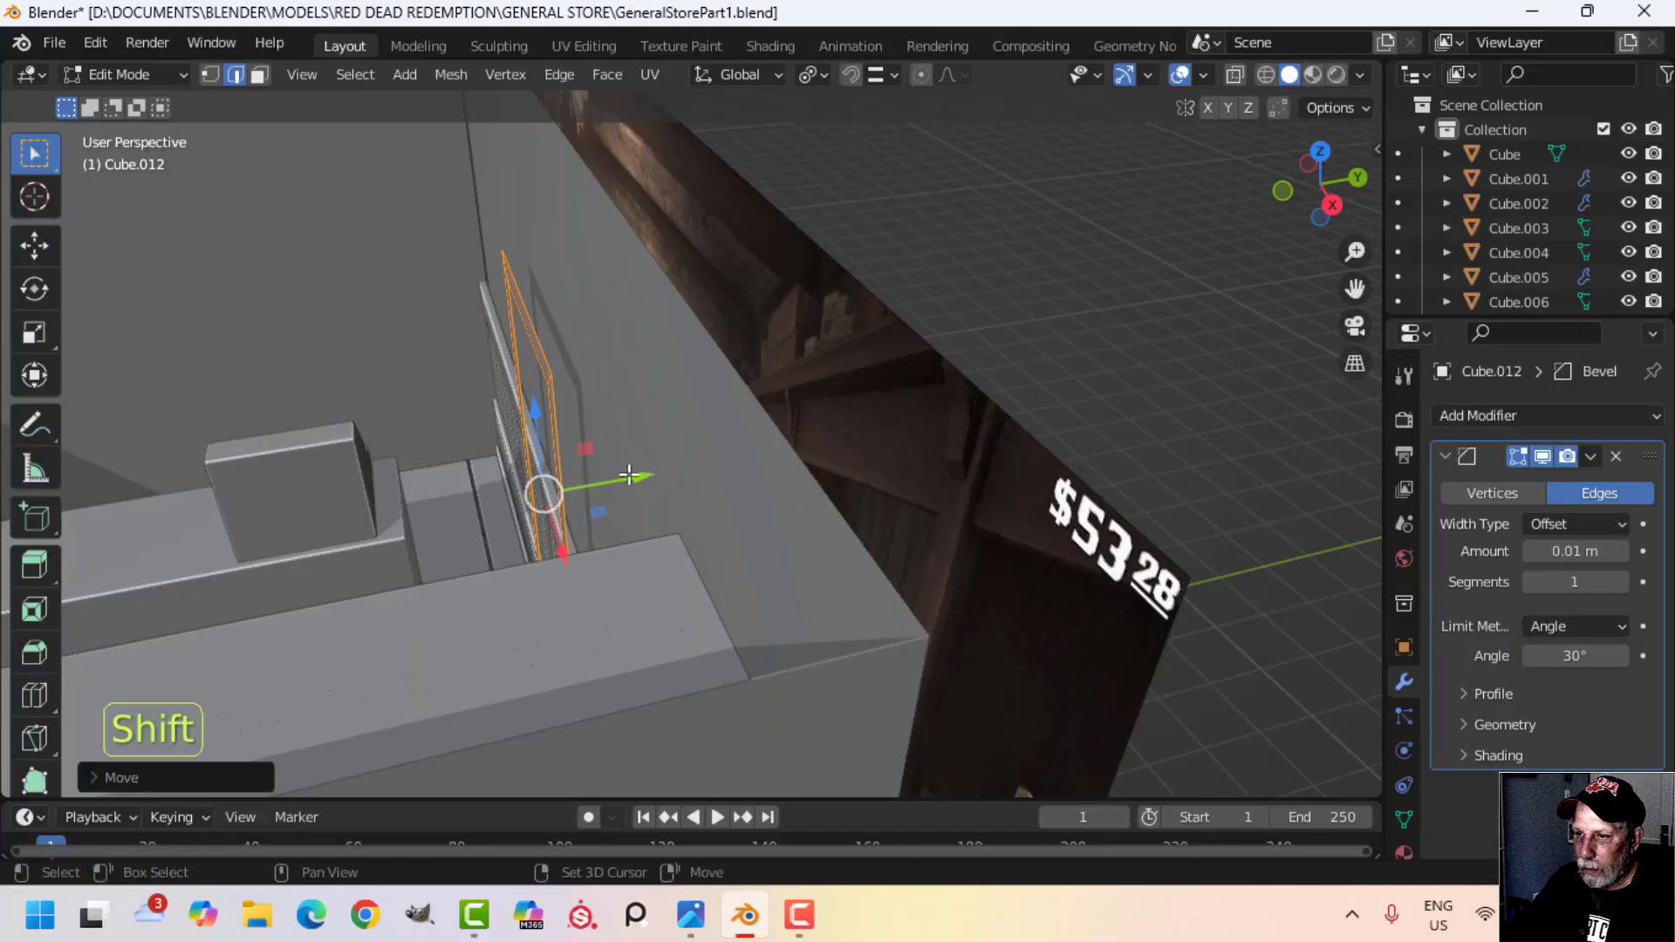
Step: Extrude the window frame to give it depth against the wall and delete its hidden back faces
shift+middle_drag(632, 464, 795, 466)
key(e)
click(660, 468)
key(x)
click(640, 464)
key(Tab)
scroll(768, 524, down, 4)
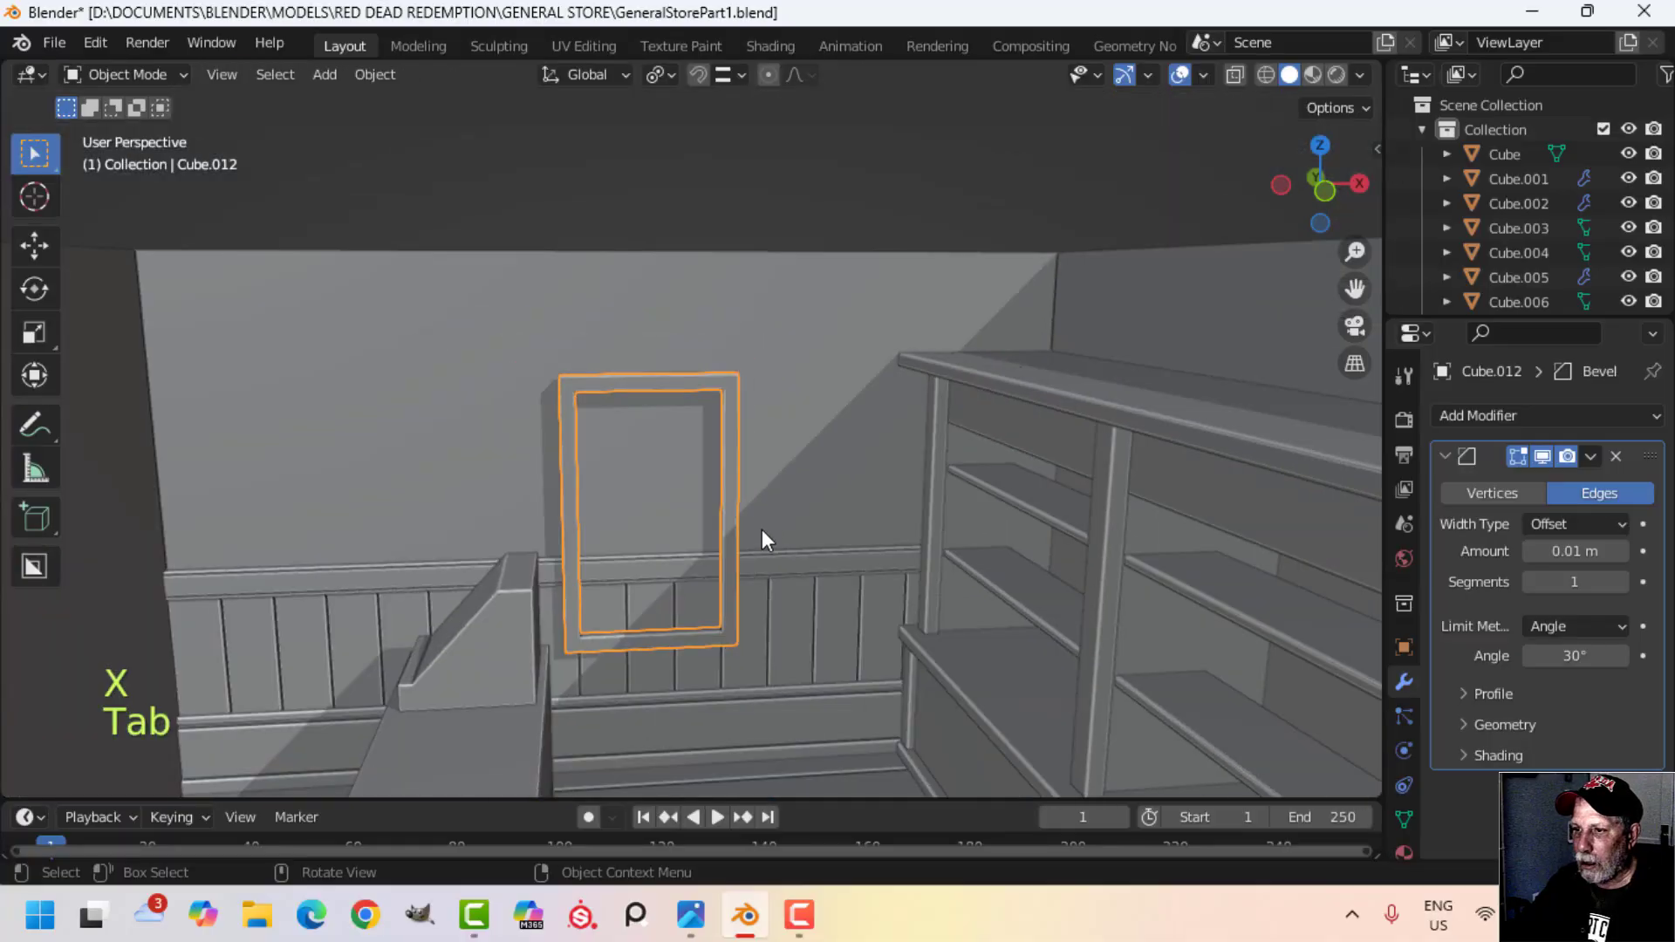
key(alt+a)
mouse_move(762, 531)
middle_down()
mouse_move(736, 501)
mouse_move(761, 490)
mouse_move(747, 520)
middle_up()
scroll(785, 533, up, 3)
scroll(803, 547, down, 4)
scroll(699, 490, down, 4)
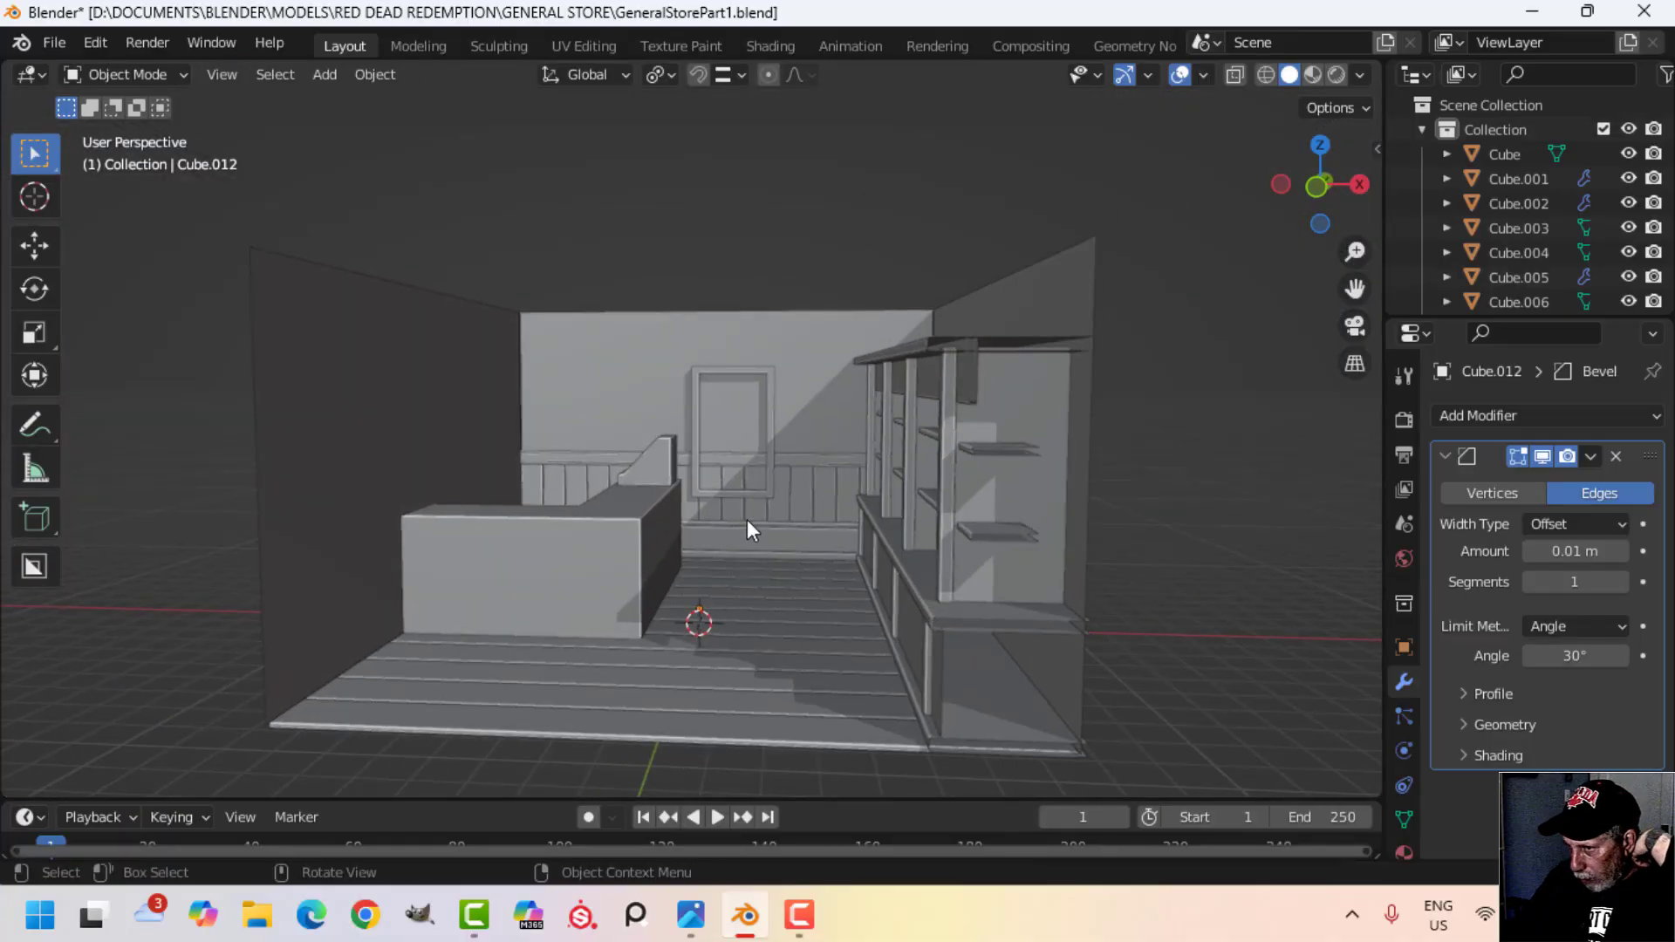
click(448, 432)
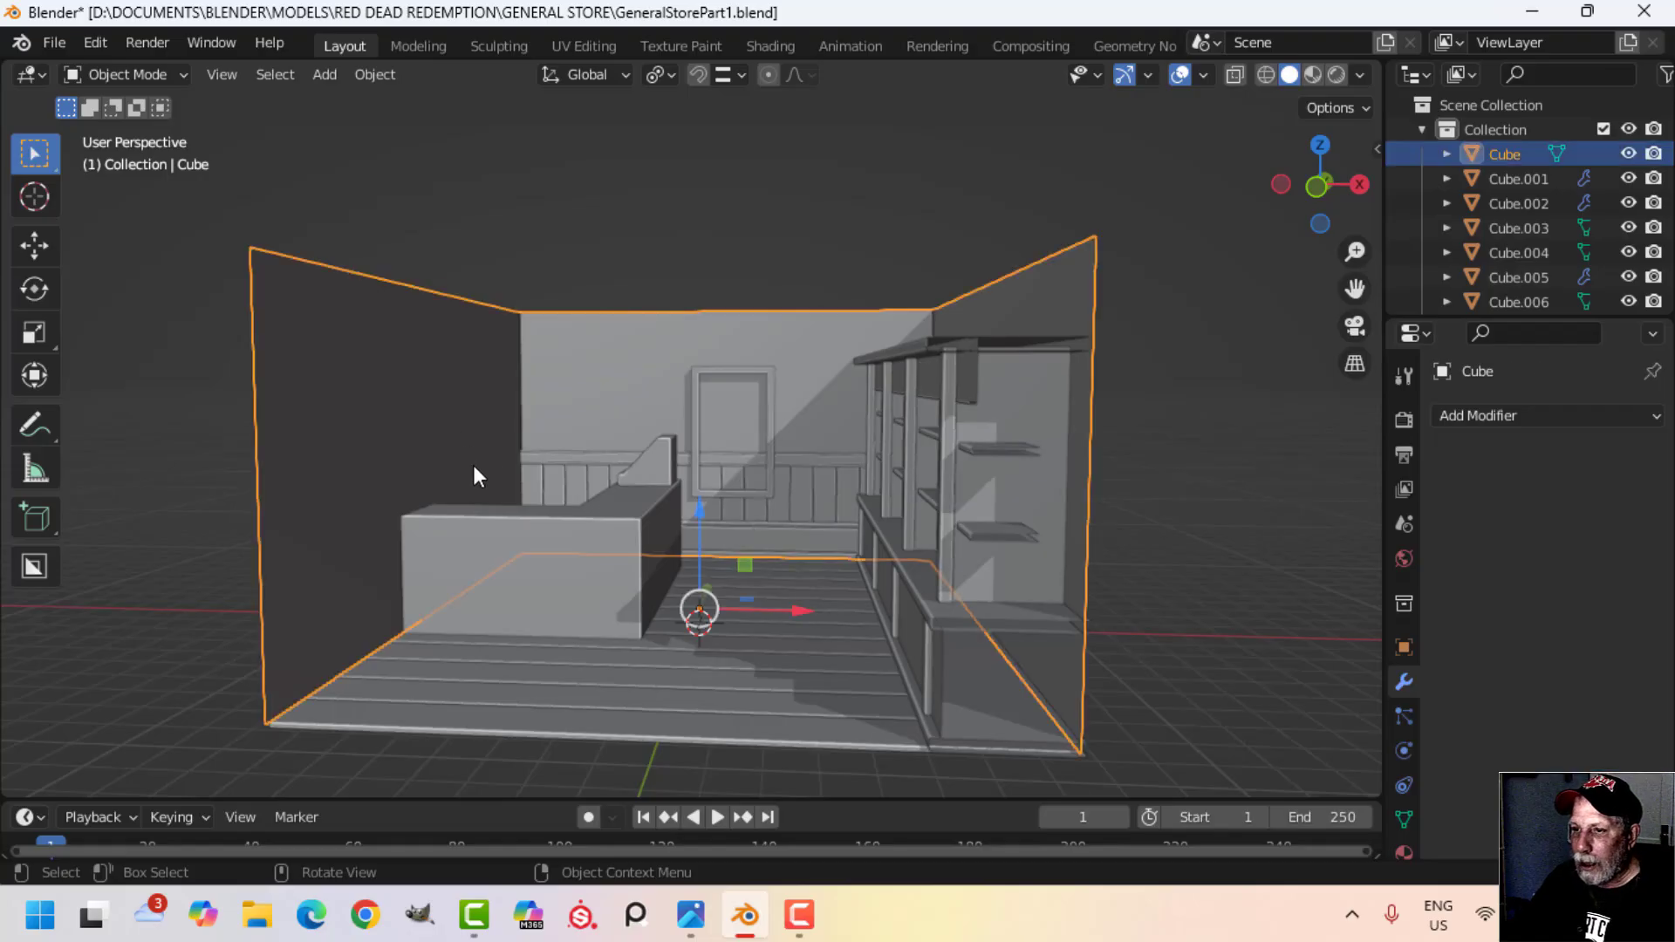
key(Tab)
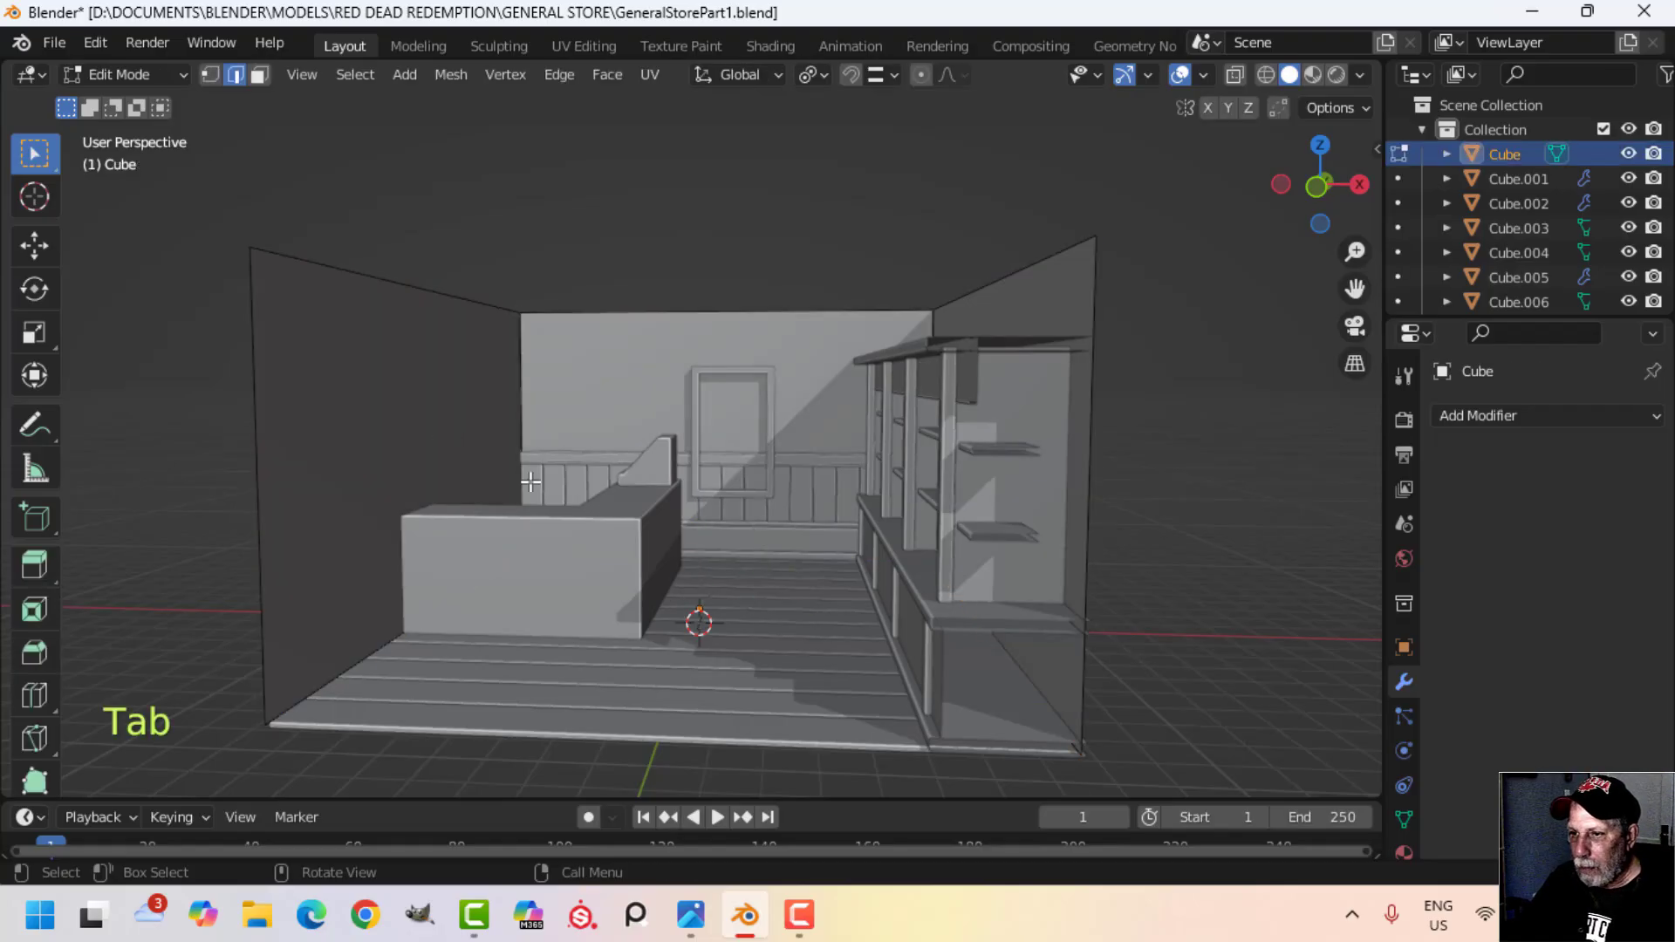
key(Tab)
scroll(782, 537, up, 3)
key(alt+a)
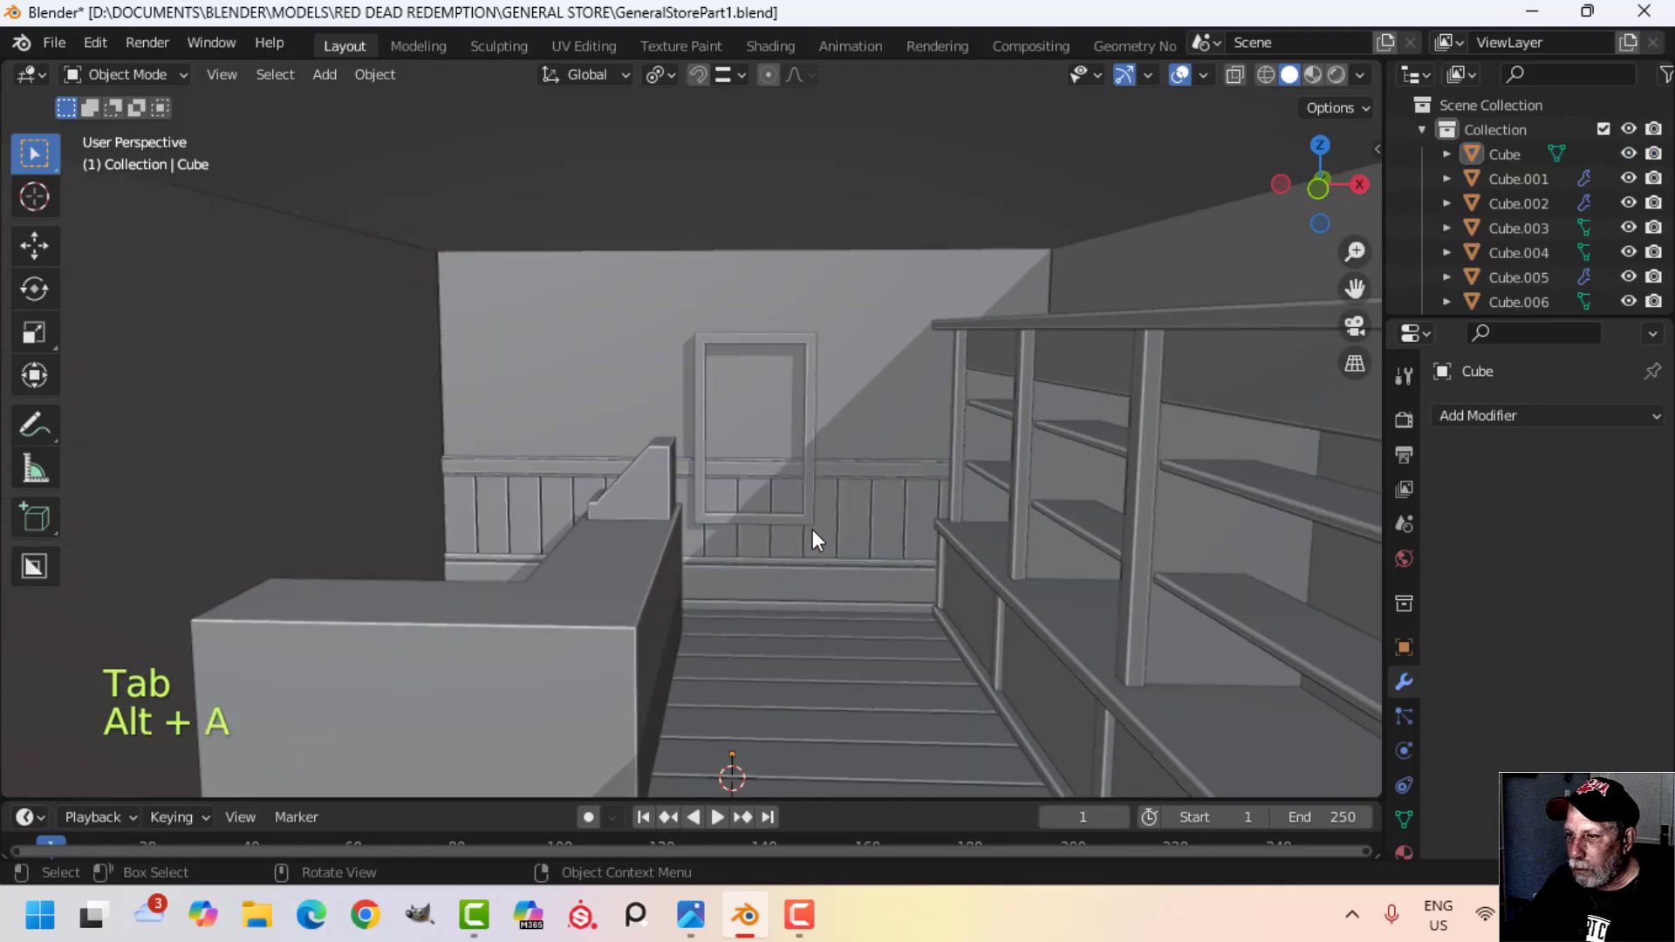
Step: Examine the back wall's window in the reference photo and compare its frame with the modelled one
scroll(813, 530, up, 2)
shift+middle_drag(755, 469, 766, 485)
shift+middle_drag(685, 561, 752, 504)
mouse_move(764, 513)
middle_down()
mouse_move(768, 422)
mouse_move(745, 546)
mouse_move(754, 522)
middle_up()
scroll(783, 417, up, 3)
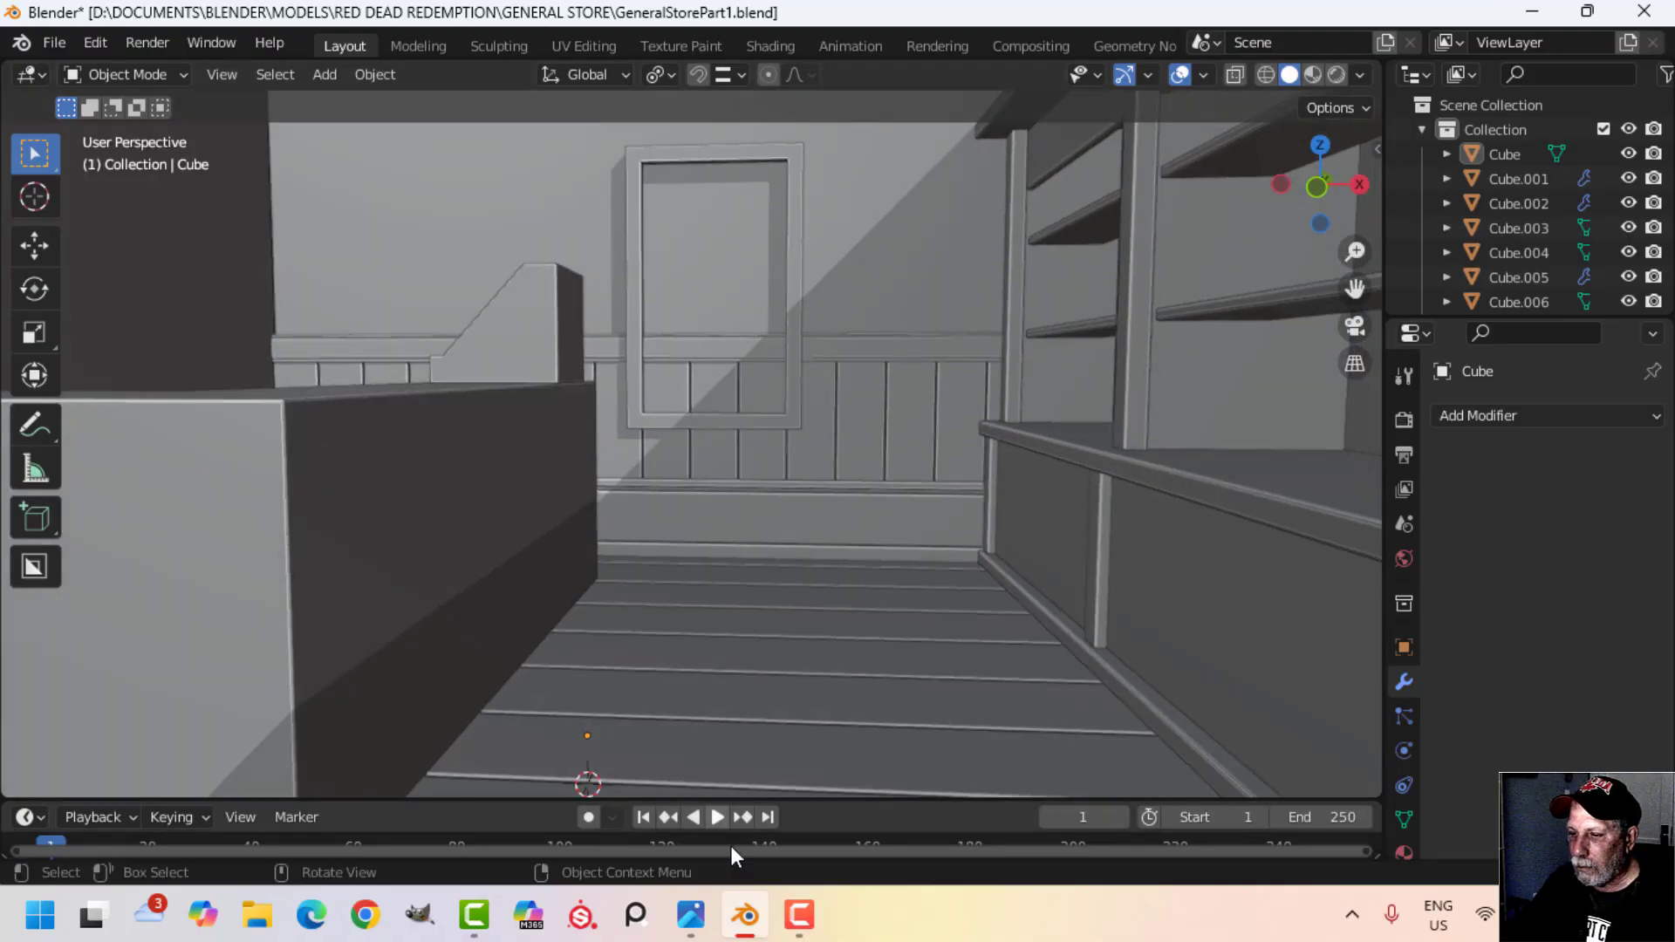
mouse_move(701, 916)
click(577, 785)
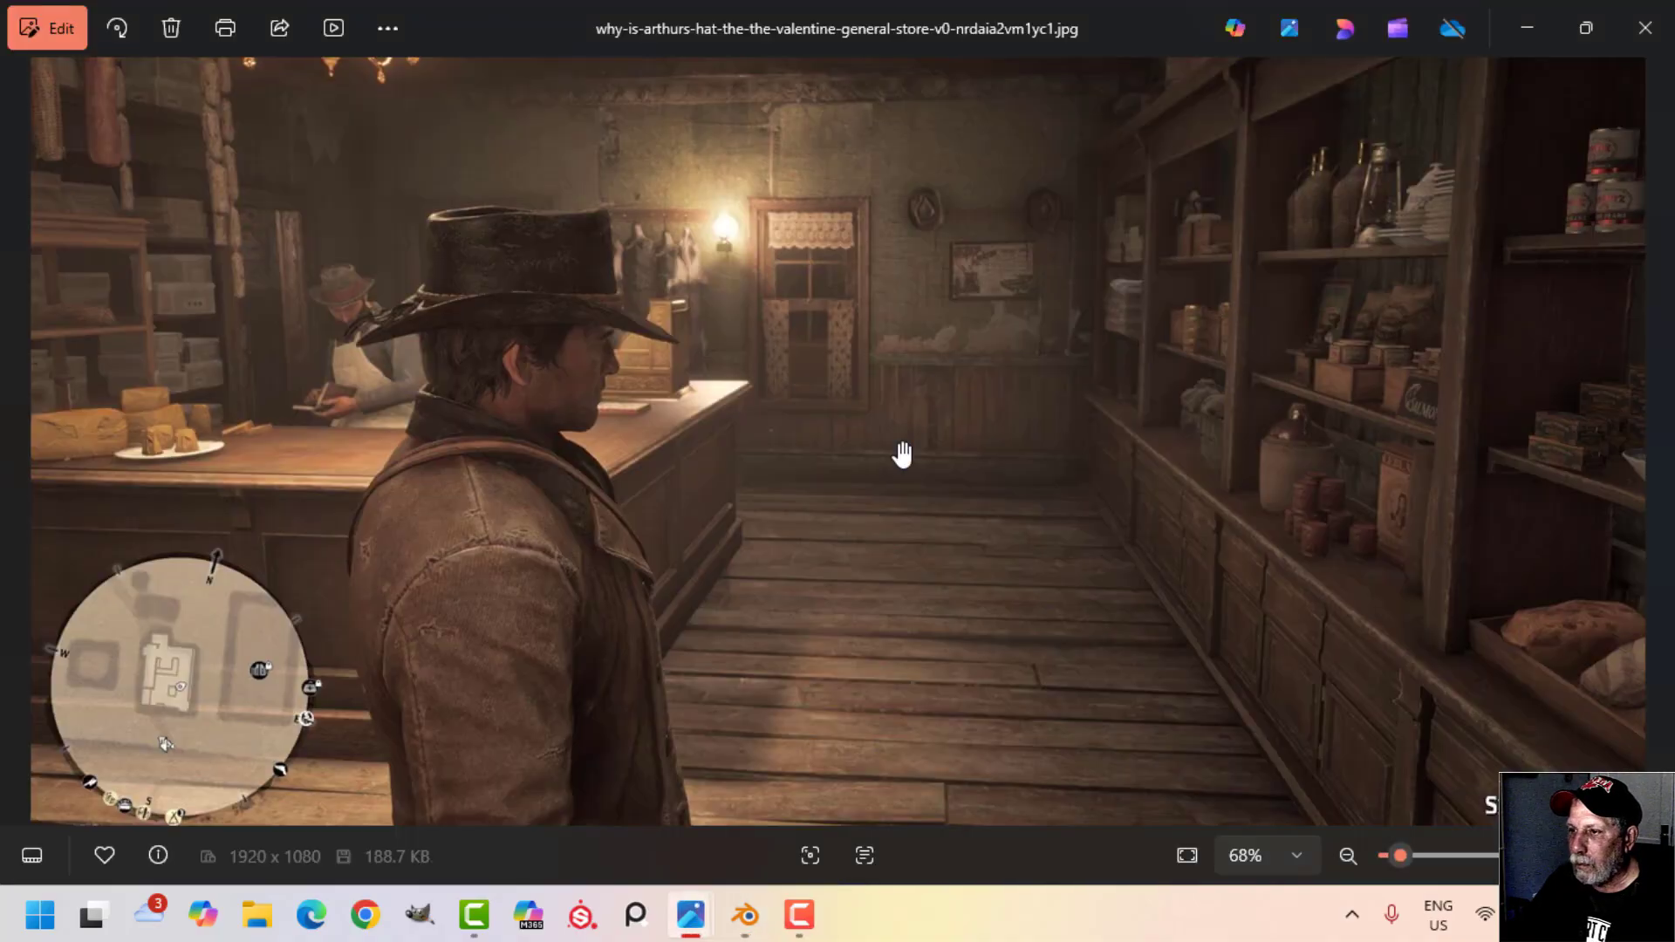
scroll(881, 406, up, 3)
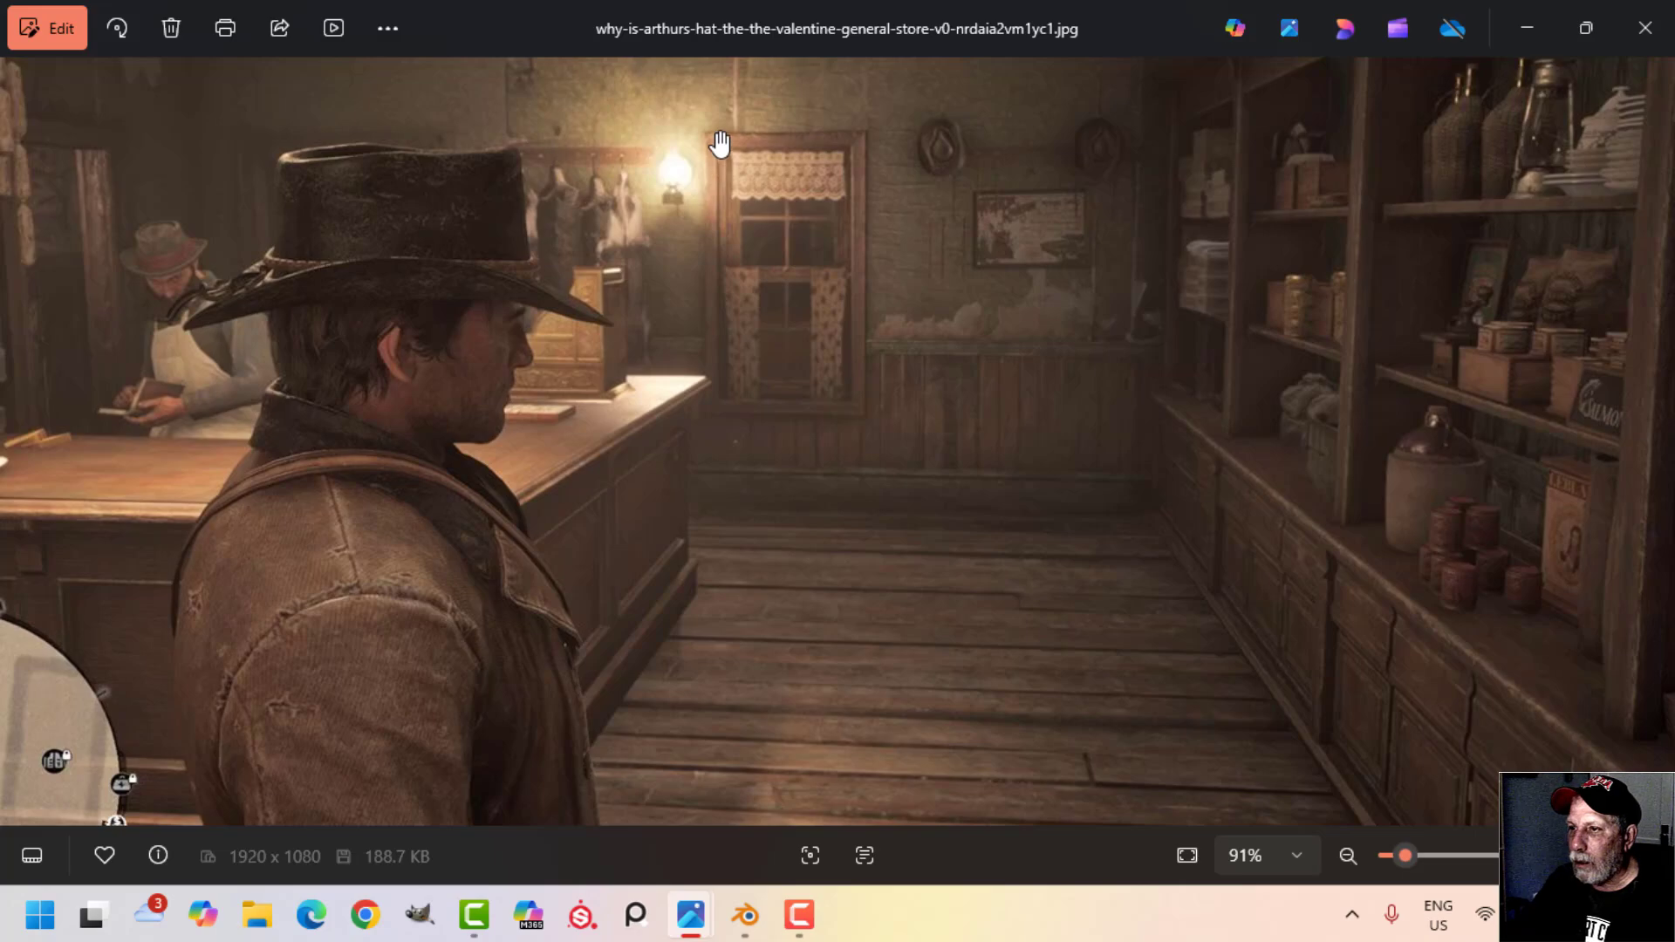
scroll(720, 142, up, 2)
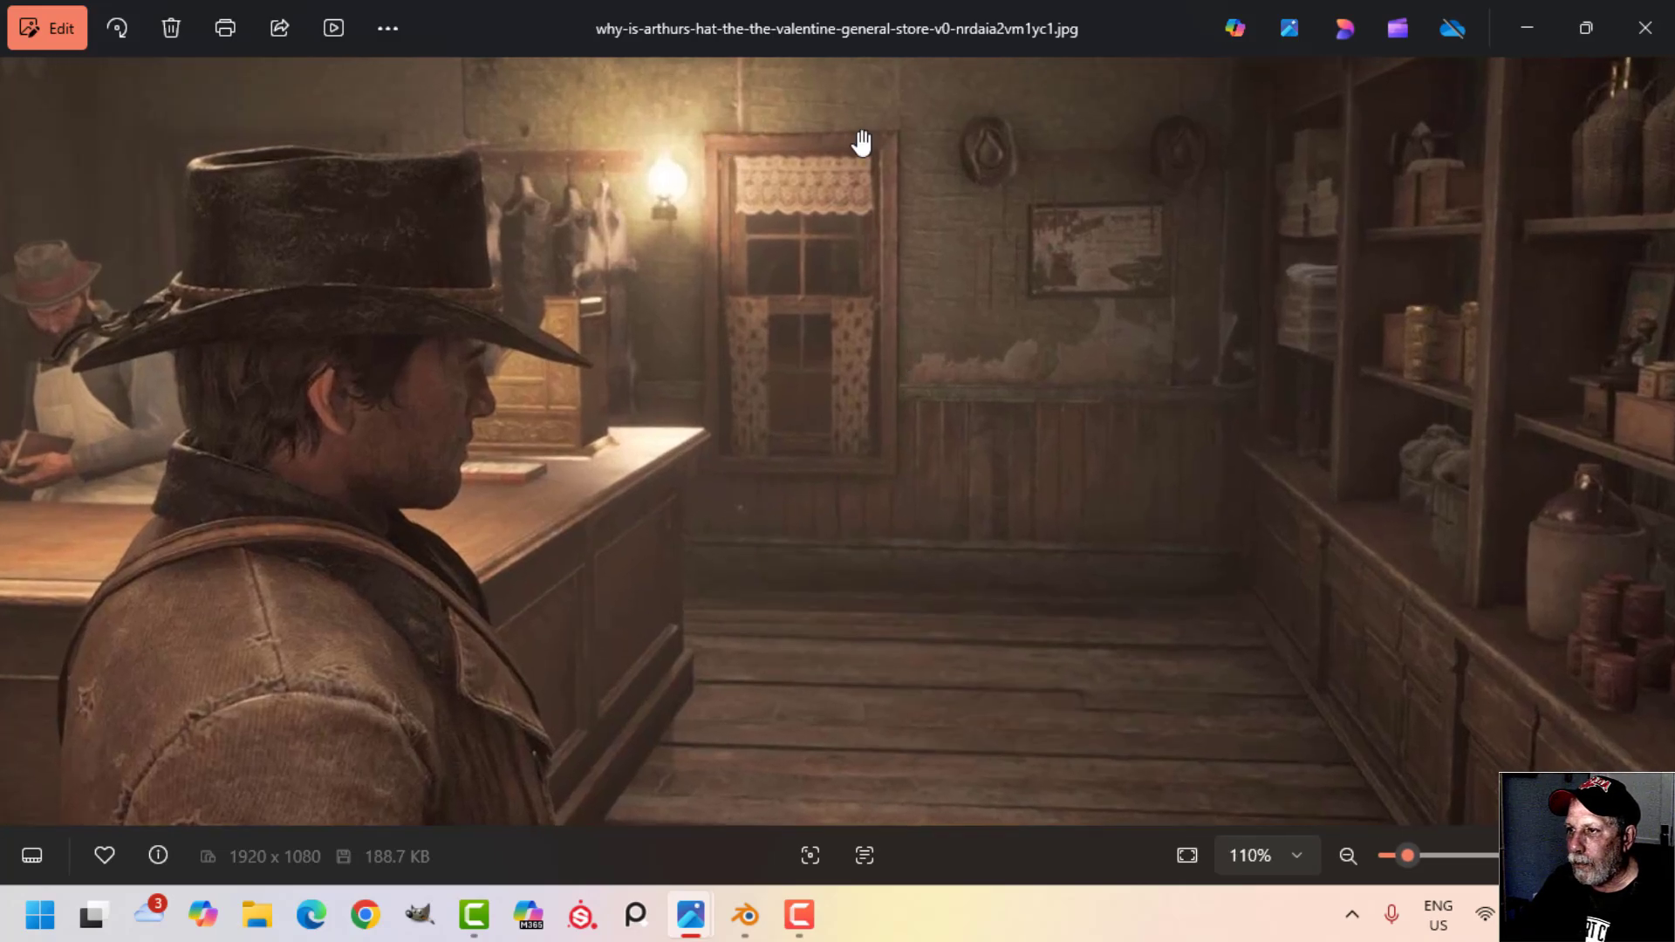
scroll(934, 393, down, 2)
click(749, 923)
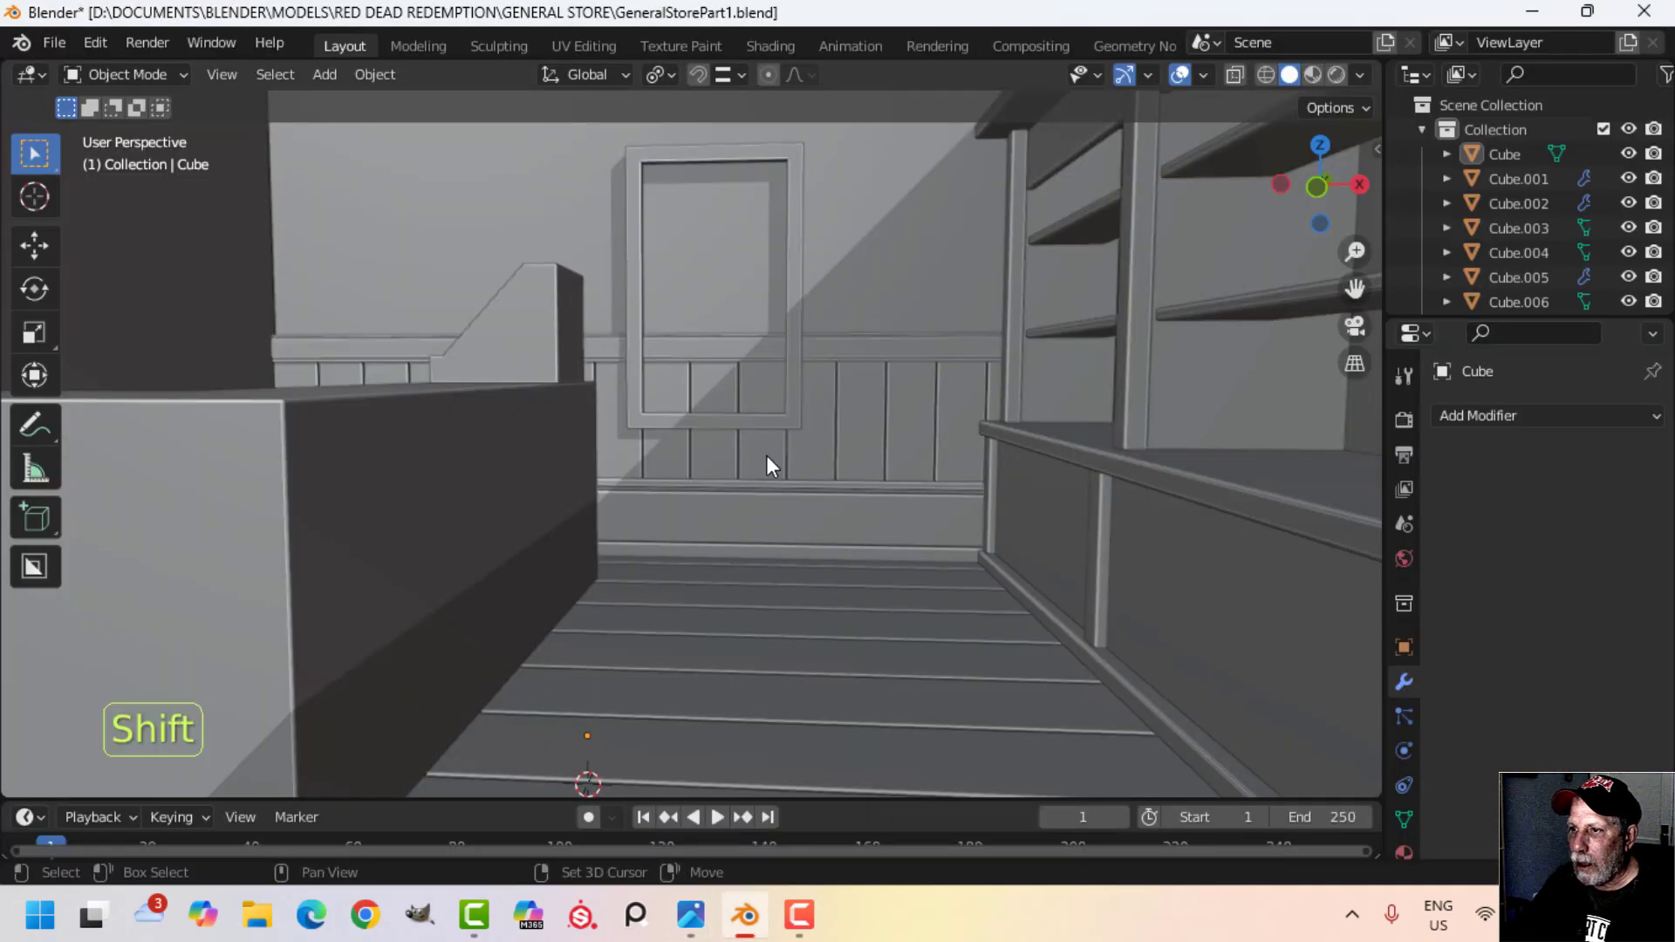
Step: Check the window frame's geometry from the front against the reference image in wireframe and in solid shading
shift+middle_drag(767, 455, 805, 597)
click(771, 372)
key(Tab)
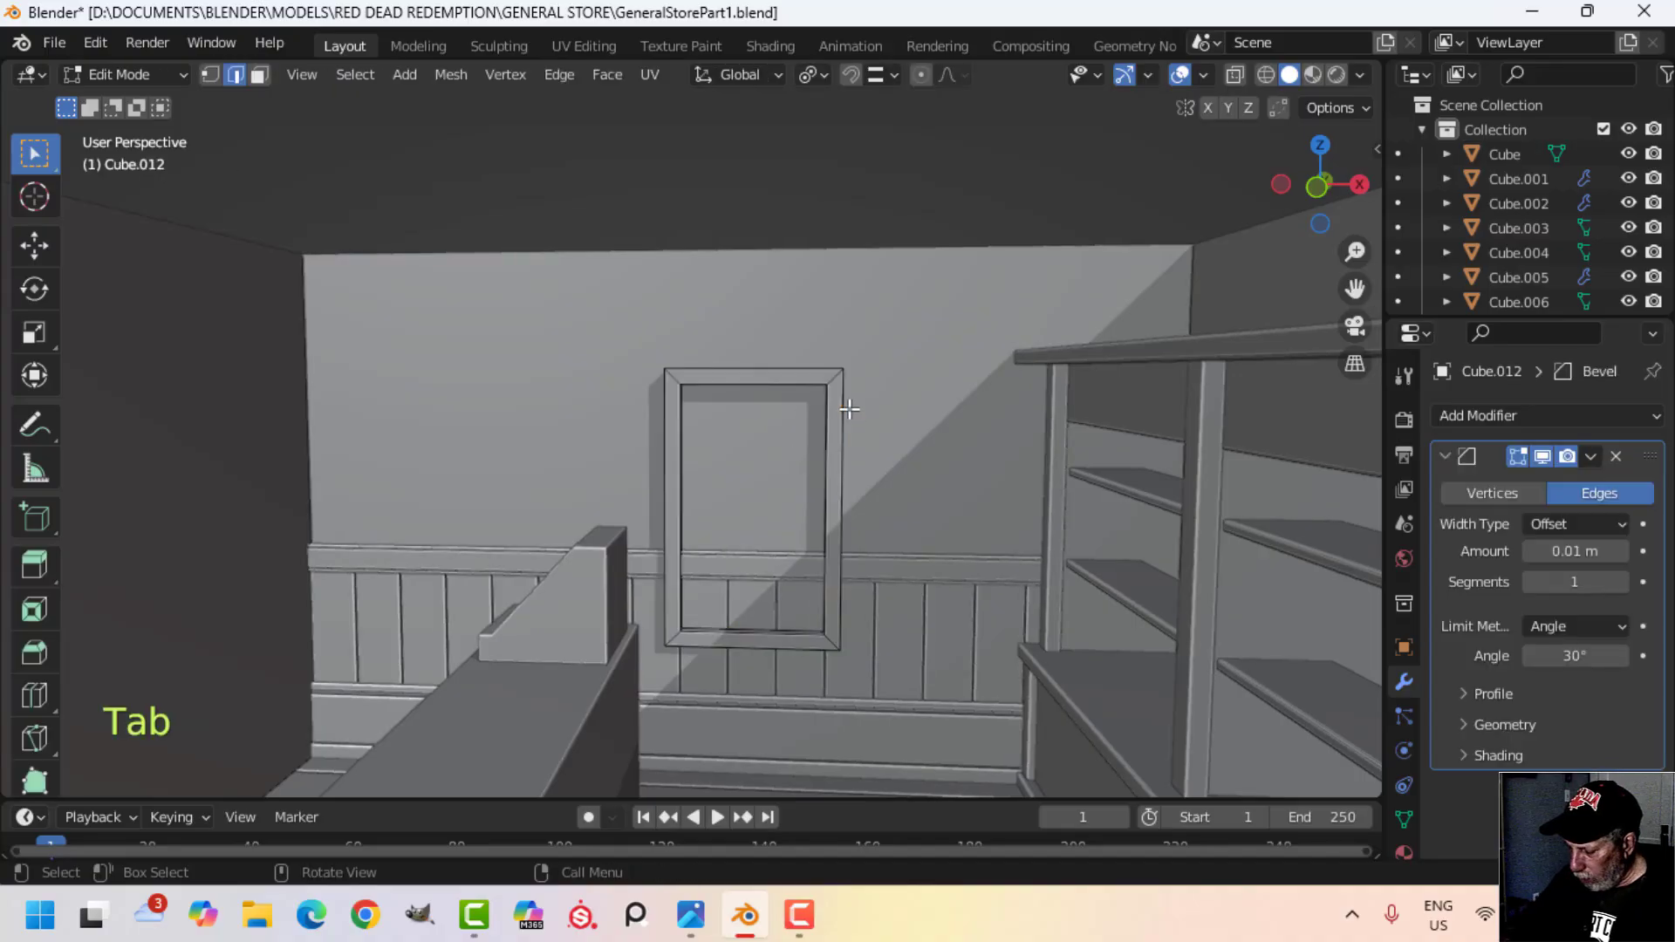
key(KP_1)
key(alt+z)
key(alt+a)
key(z)
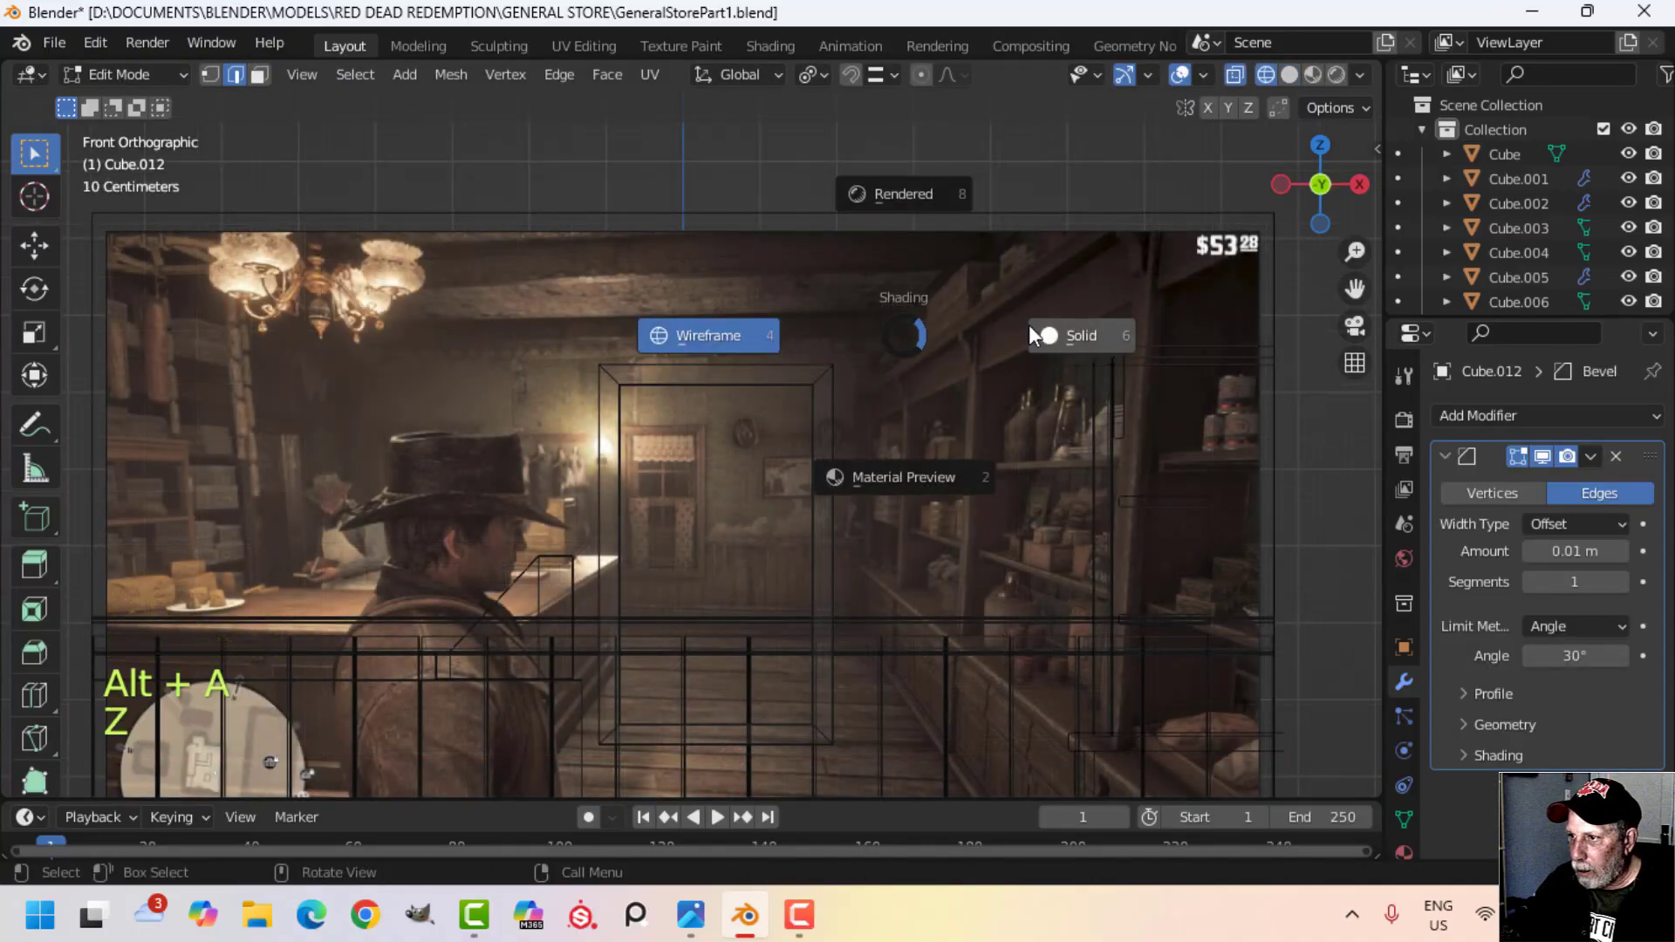
click(1038, 335)
middle_drag(859, 409, 917, 438)
scroll(800, 485, up, 3)
Step: Duplicate the whole window frame and scale the copy to about 0.81 so it sits inside the original
key(Tab)
key(Tab)
key(a)
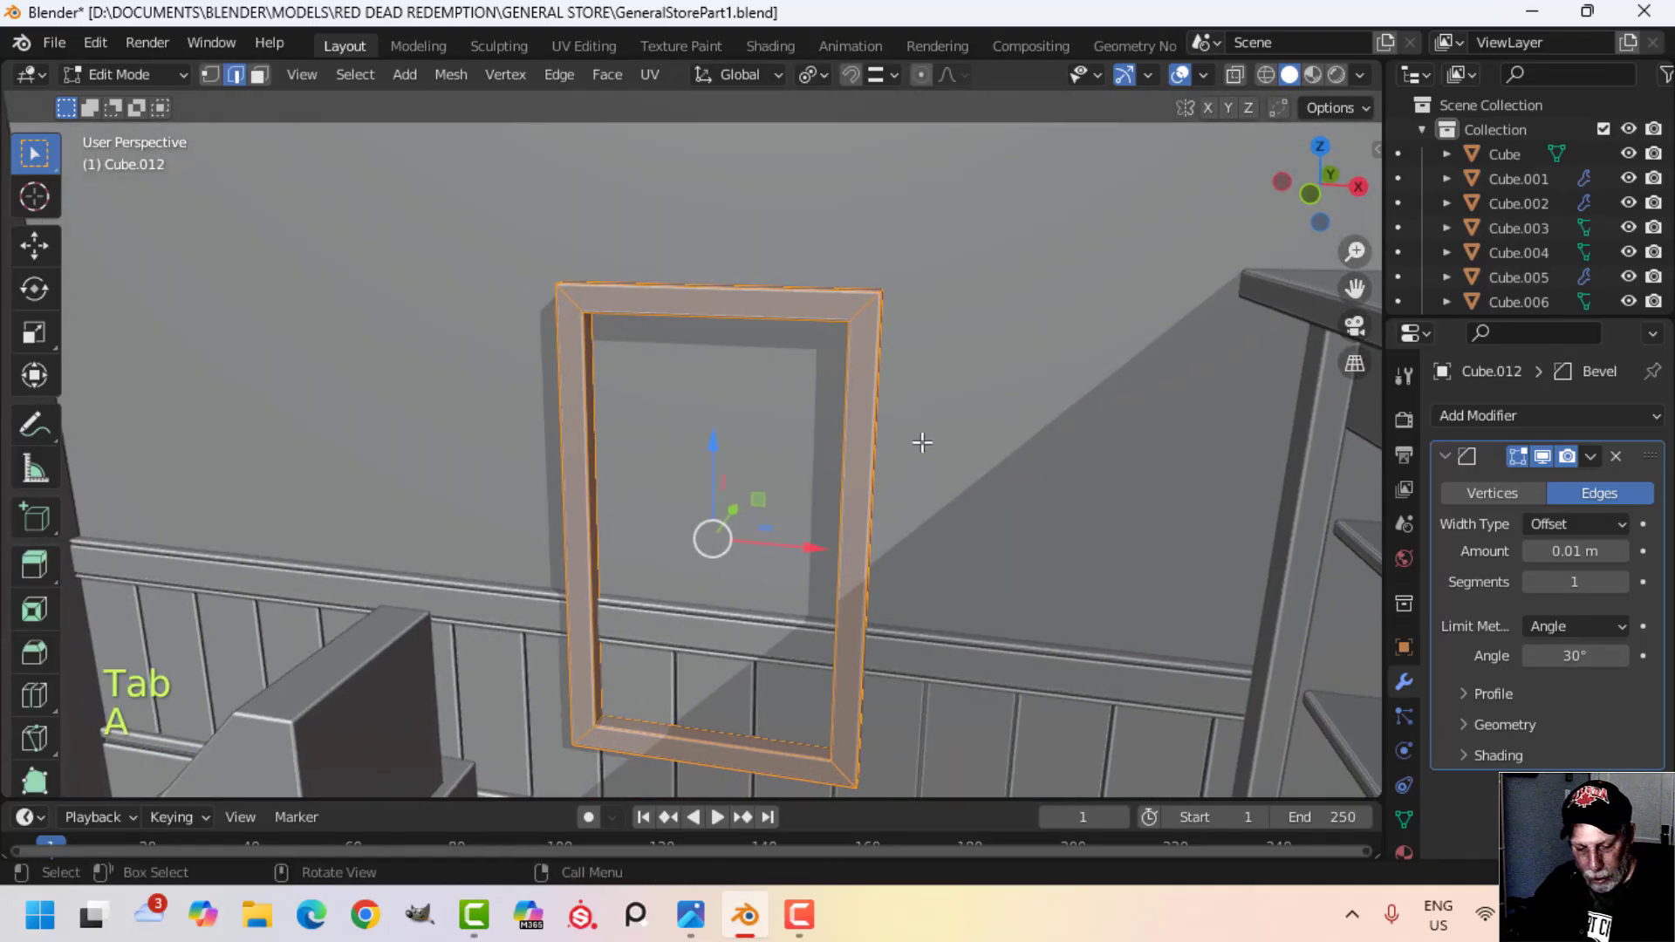
key(shift+d)
key(s)
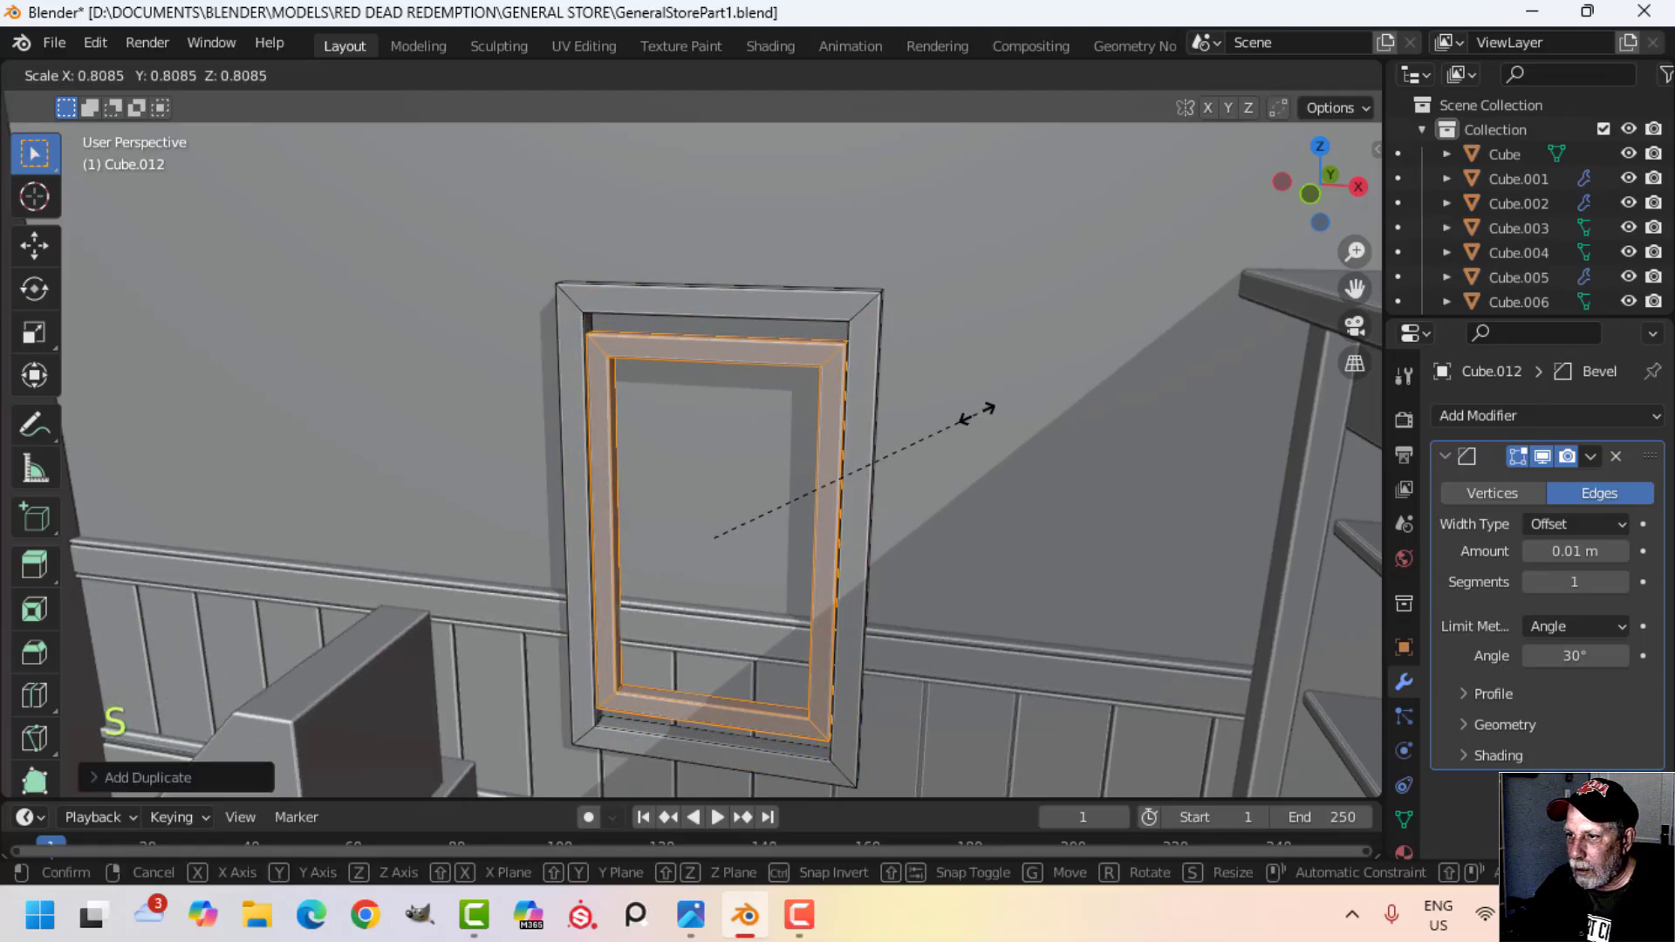
click(977, 413)
Step: Separate the scaled inner frame into its own object and open it for mesh editing
key(p)
click(974, 413)
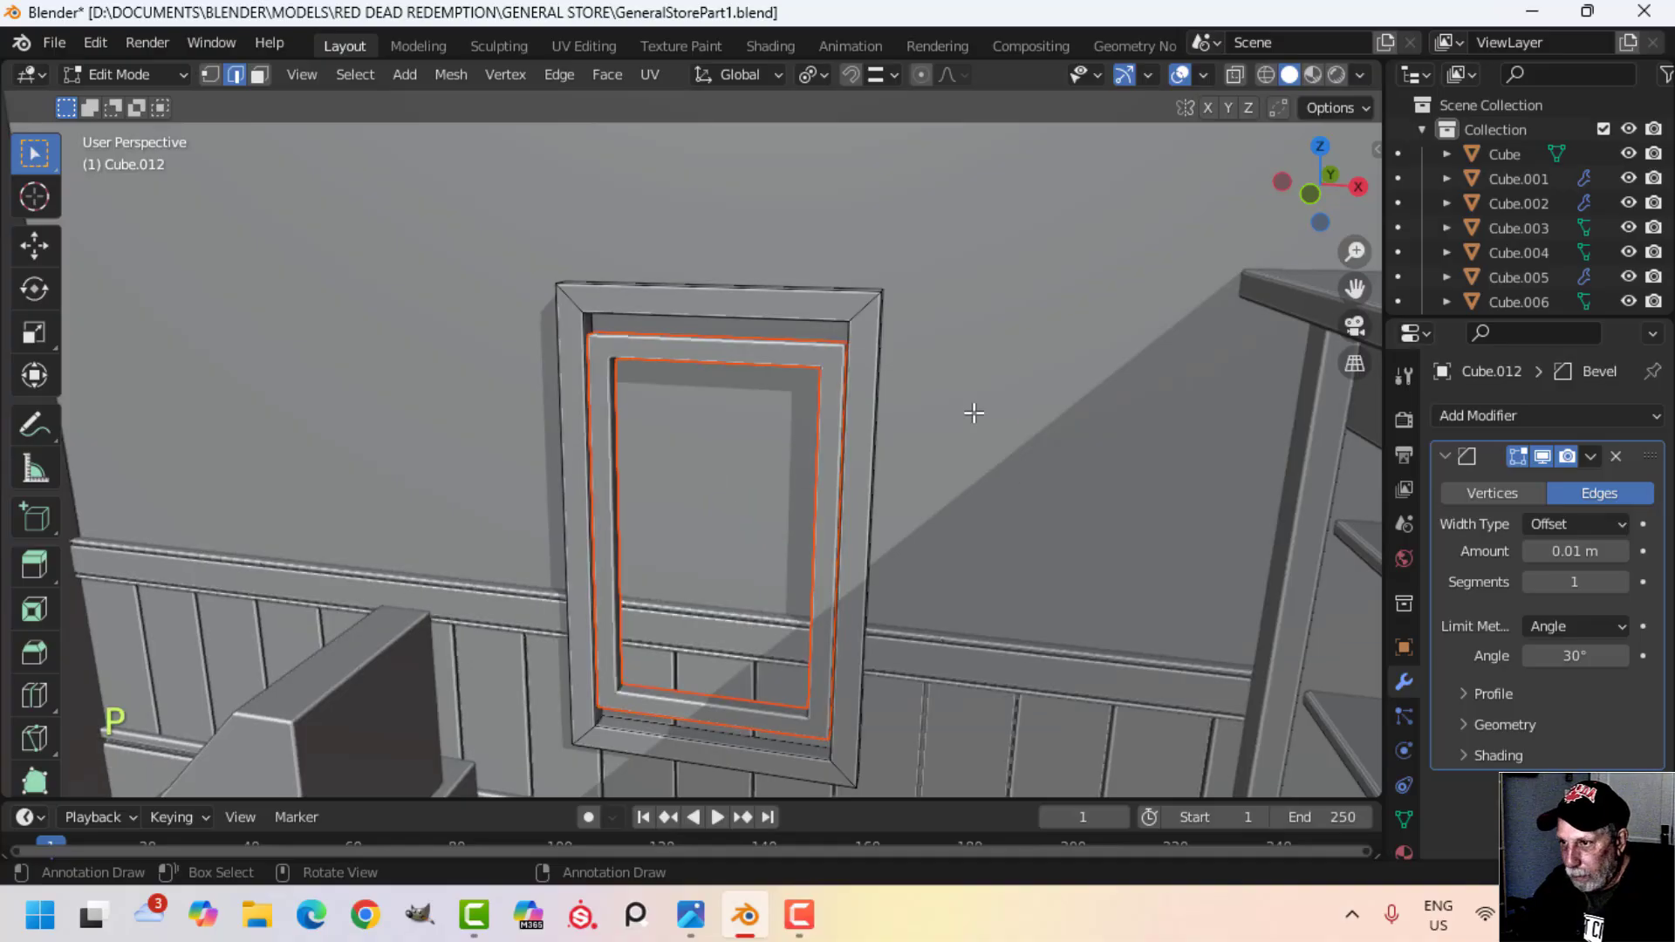
key(Tab)
key(Tab)
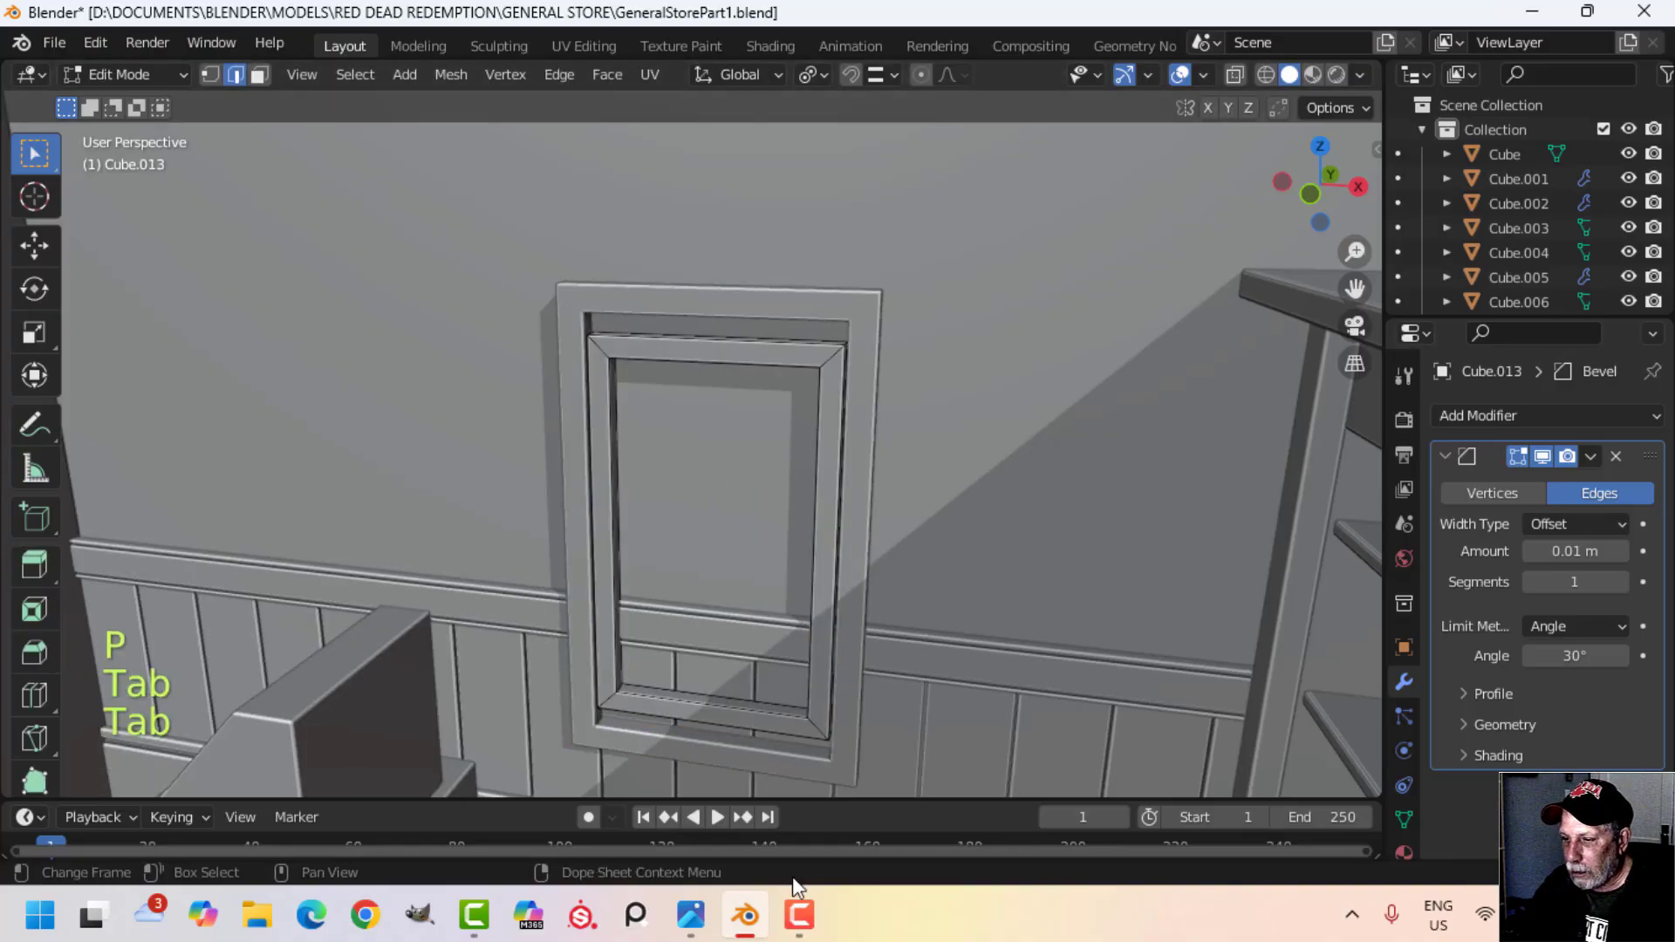
Step: Examine the window's inner sash in the reference photo and compare it with the modelled inner frame
mouse_move(706, 925)
click(598, 793)
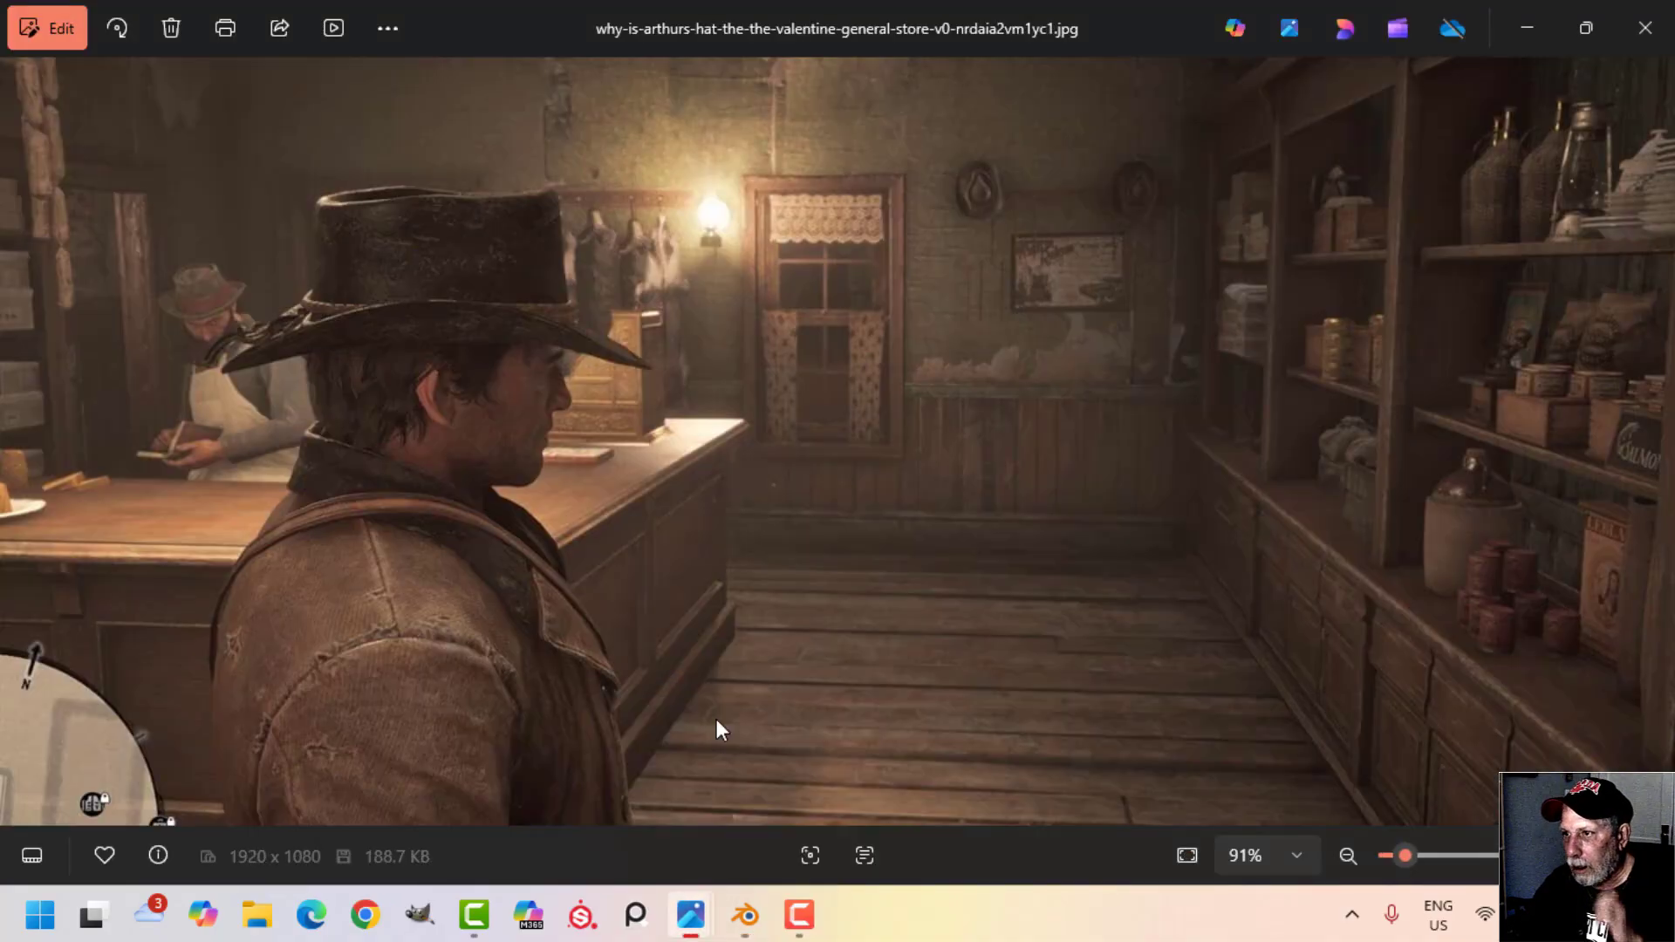
scroll(887, 452, up, 4)
drag(741, 270, 885, 545)
click(748, 923)
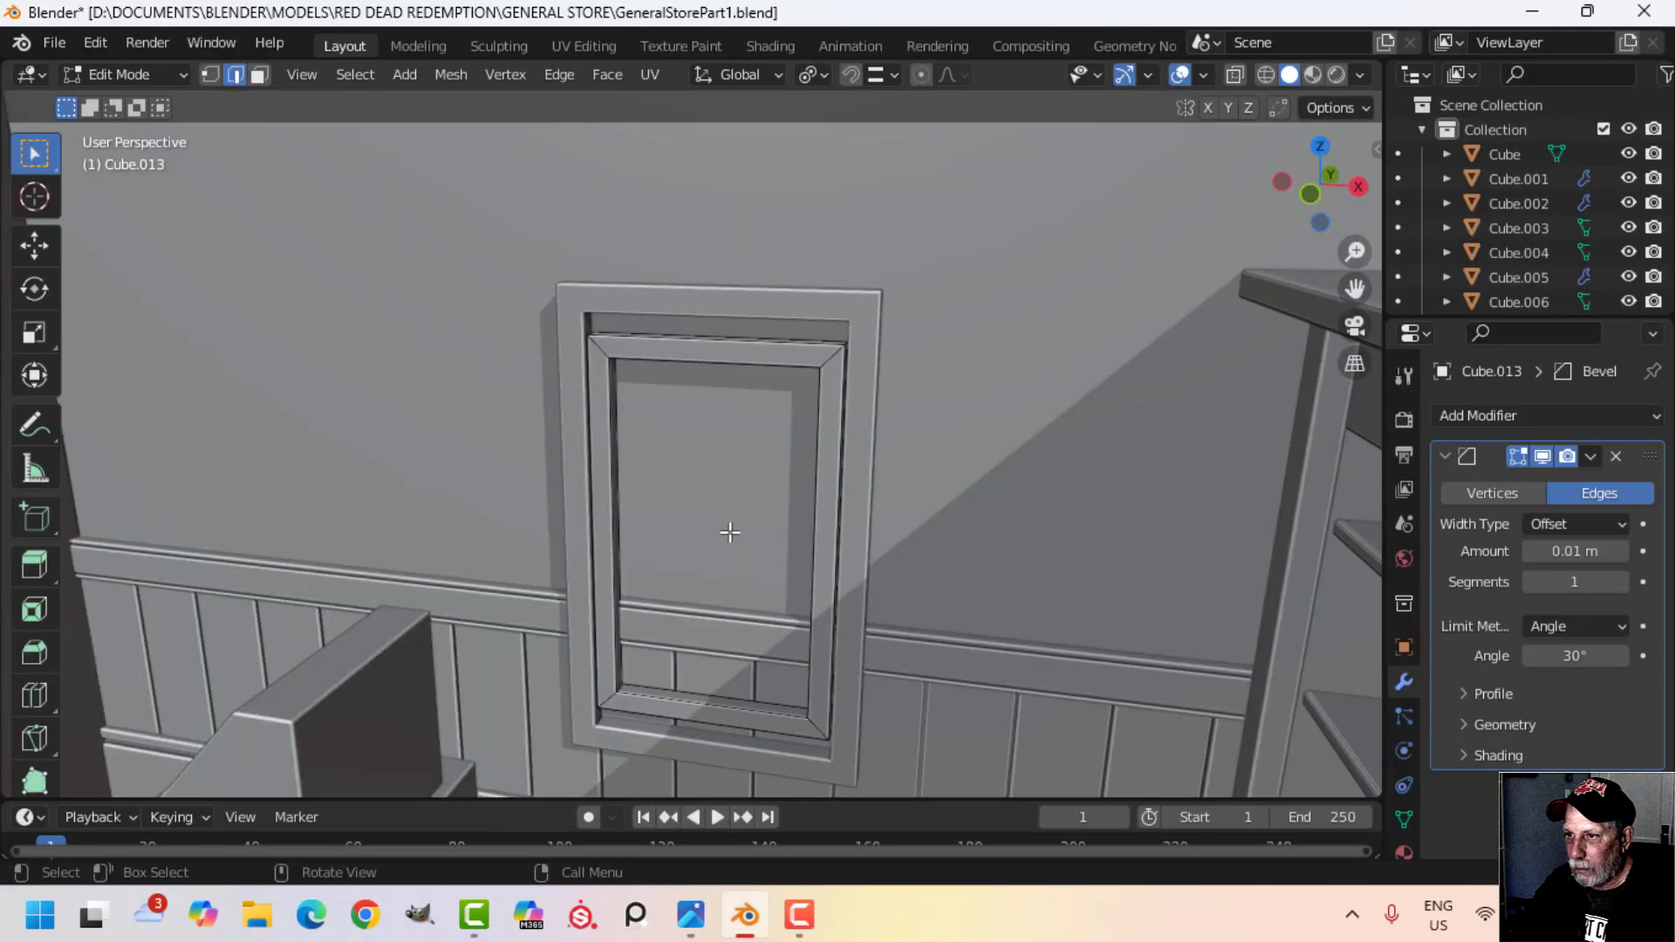
shift+middle_drag(714, 482, 838, 491)
scroll(773, 470, up, 3)
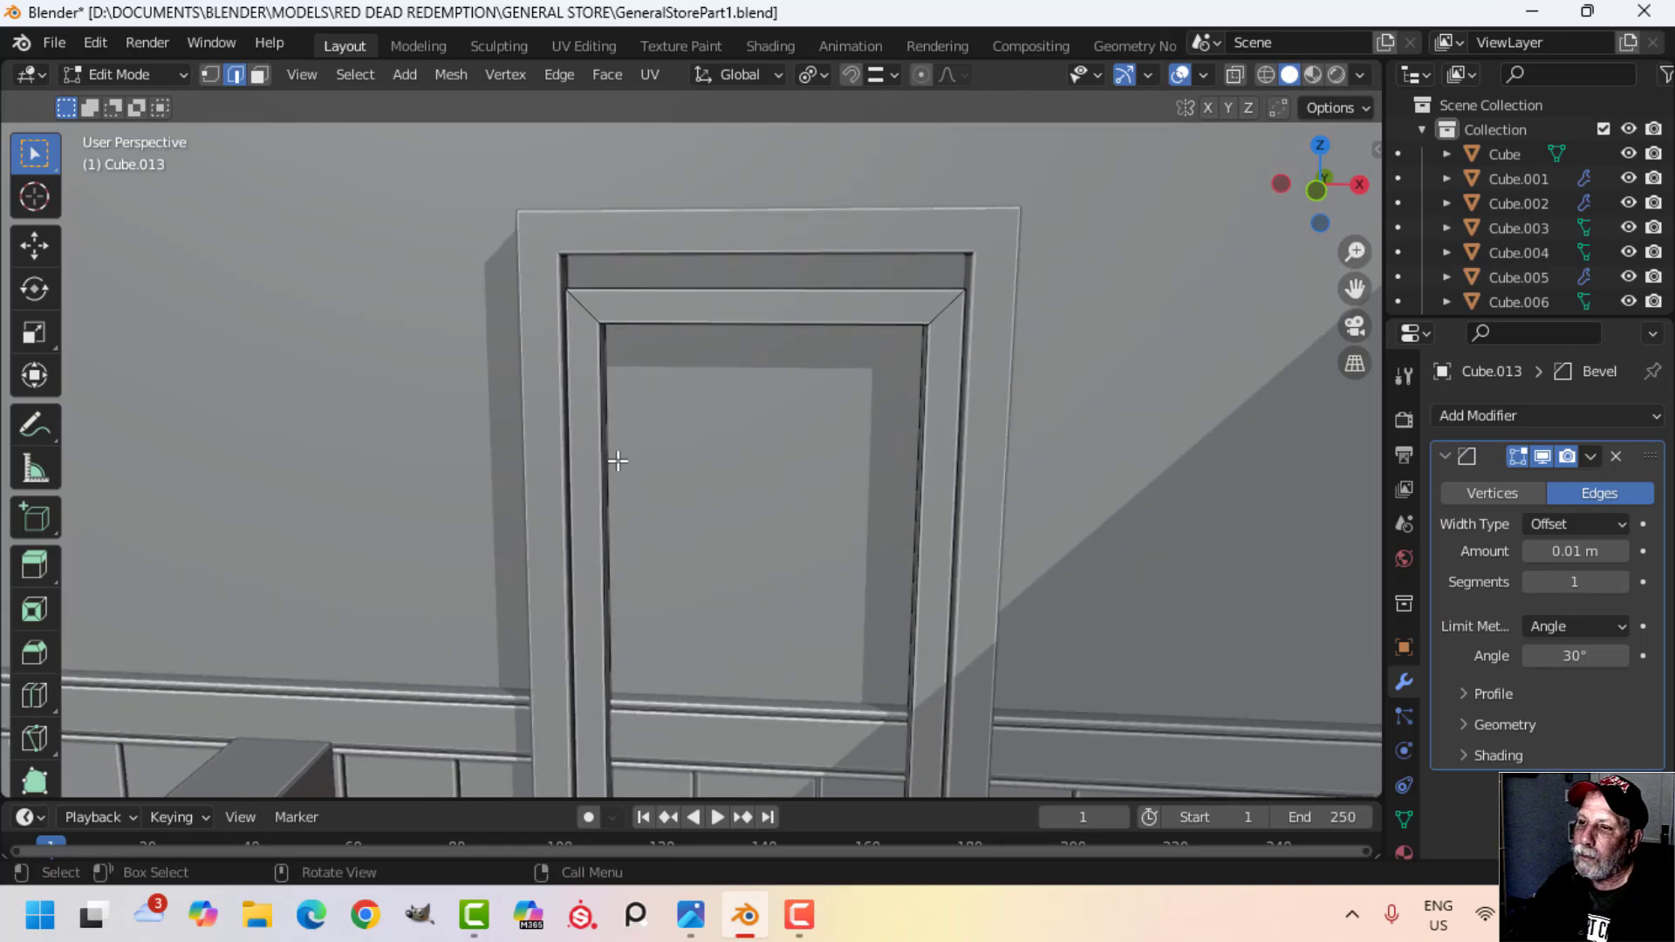
Step: Move the whole inner frame along Y to set its depth within the outer window frame
scroll(635, 397, down, 2)
key(a)
middle_drag(774, 422, 687, 579)
drag(711, 557, 702, 547)
Step: Raise the inner frame's top rail along Z in front wireframe view to meet the outer frame's inner edge
key(KP_1)
key(z)
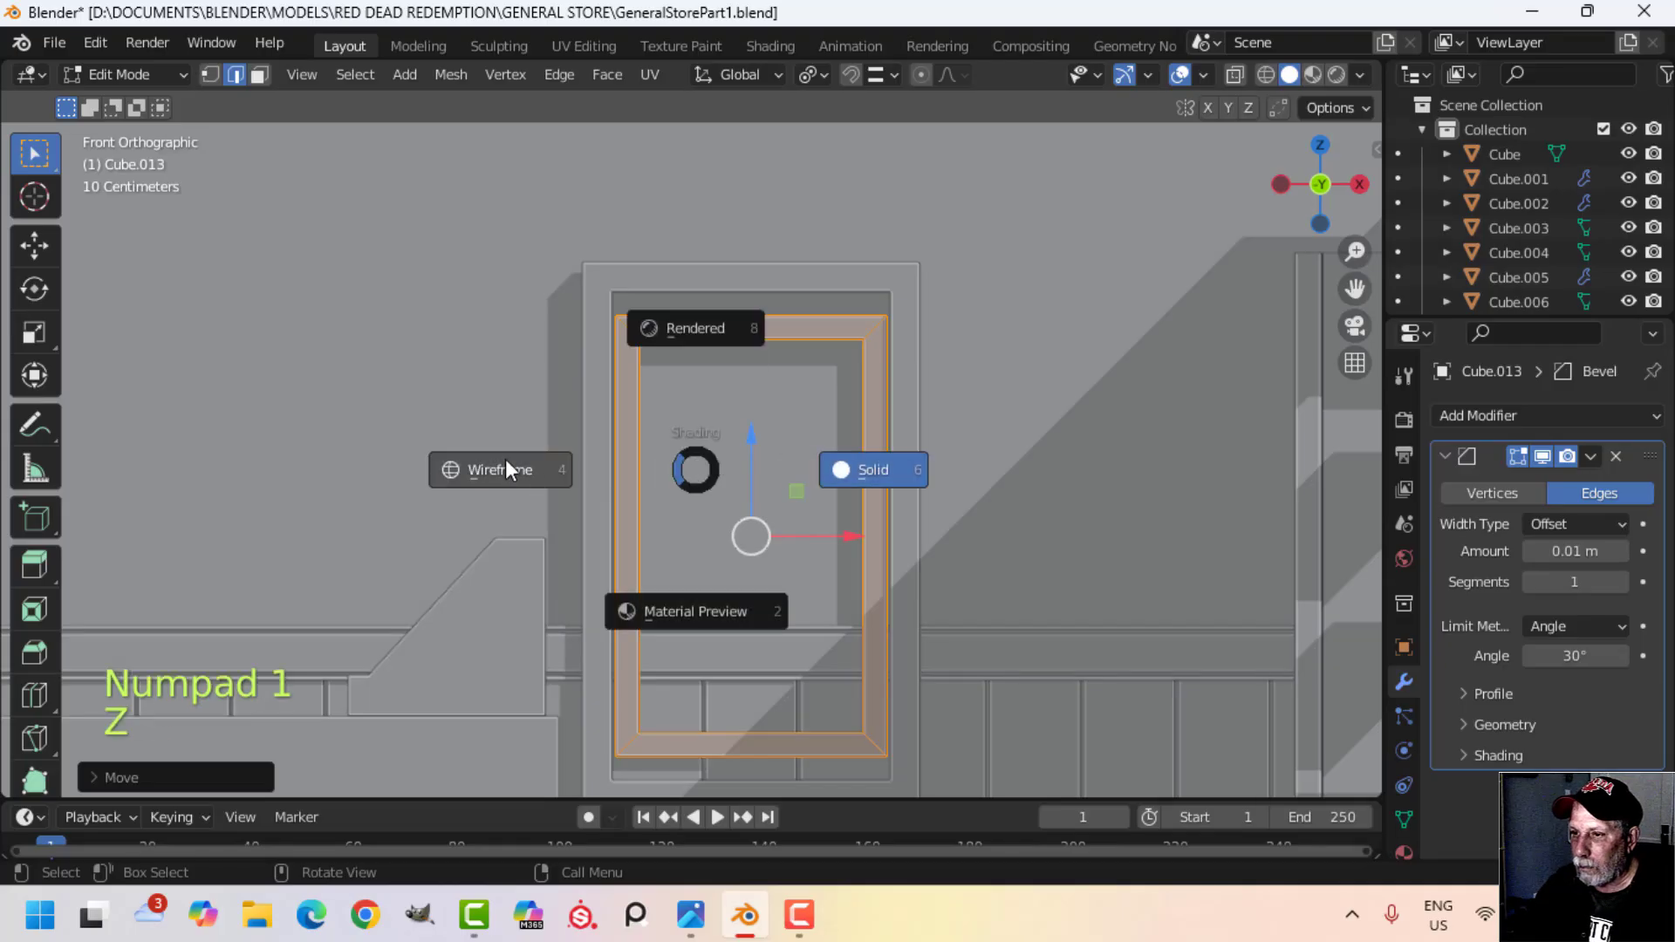
click(486, 468)
key(alt+a)
key(b)
drag(918, 392, 995, 406)
shift+middle_drag(949, 426, 905, 538)
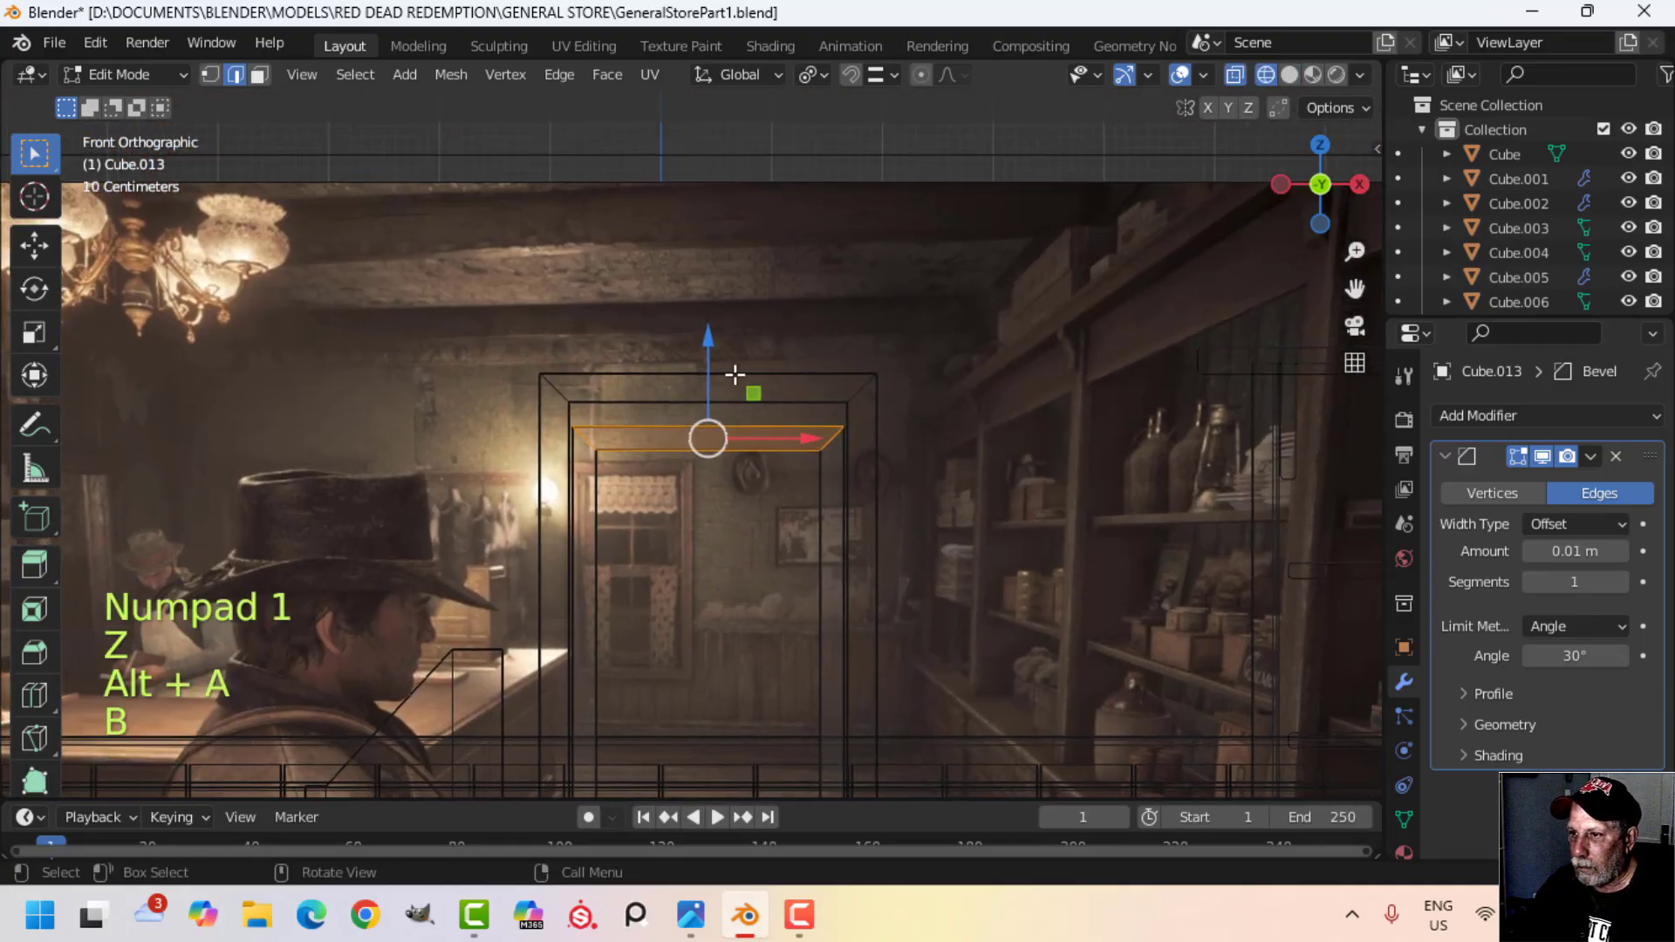
drag(715, 363, 718, 341)
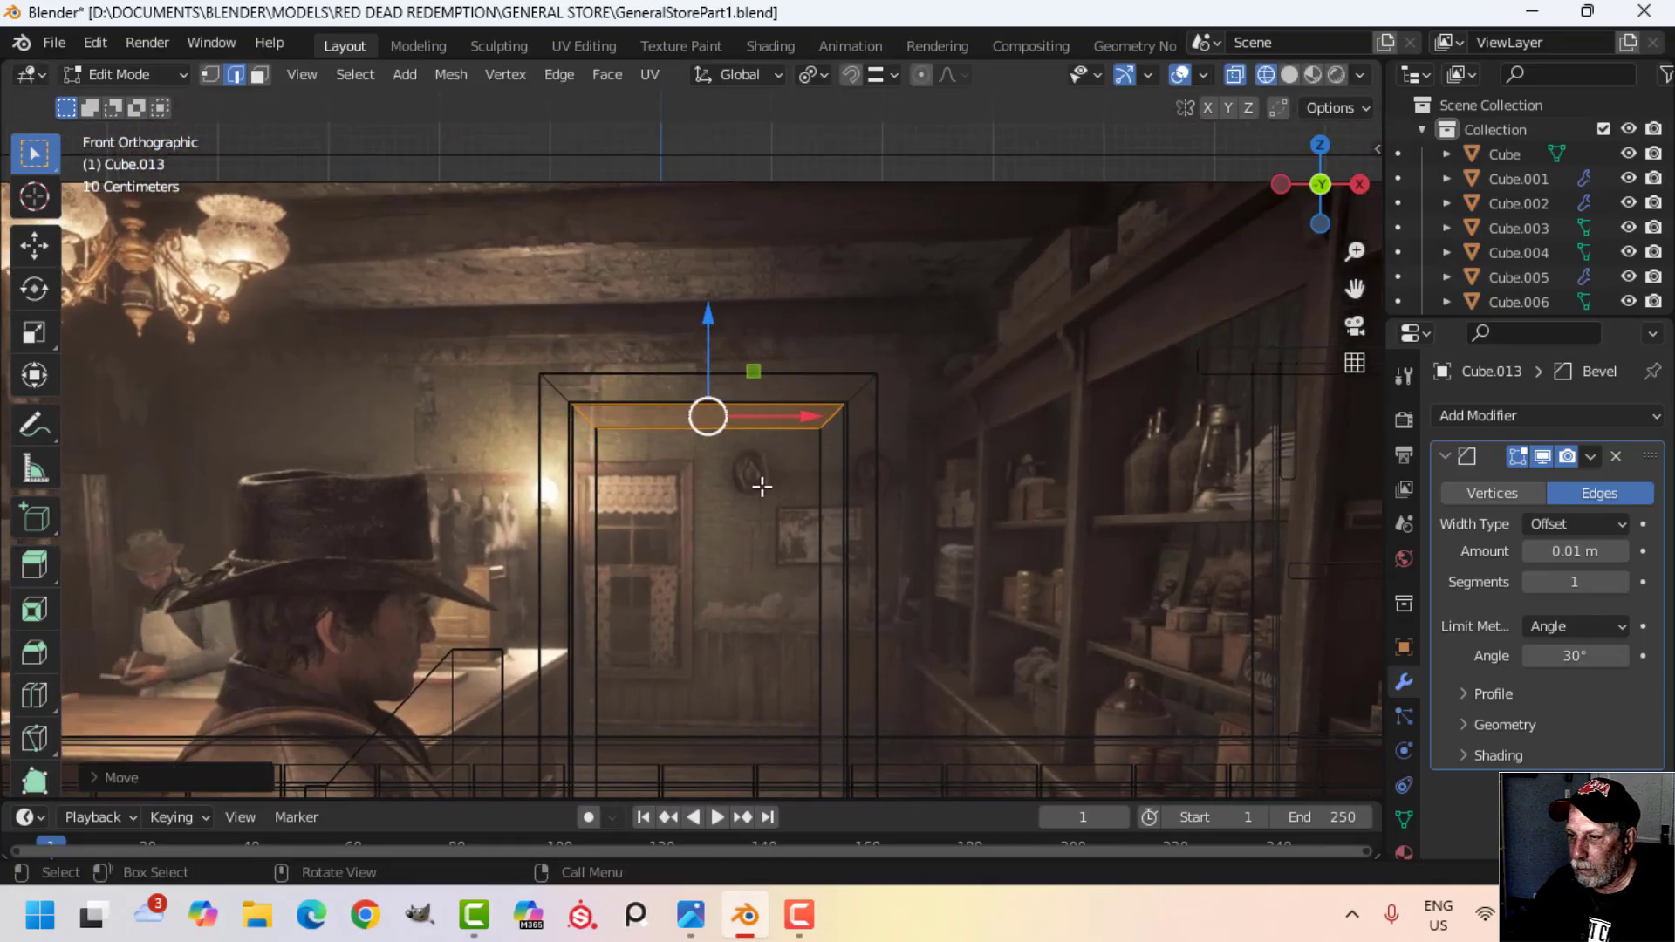
Step: Lower the inner frame's bottom rail along Z to meet the outer frame, and return to solid shading in Object Mode
shift+middle_drag(759, 482, 785, 291)
key(alt+a)
key(b)
drag(458, 511, 977, 658)
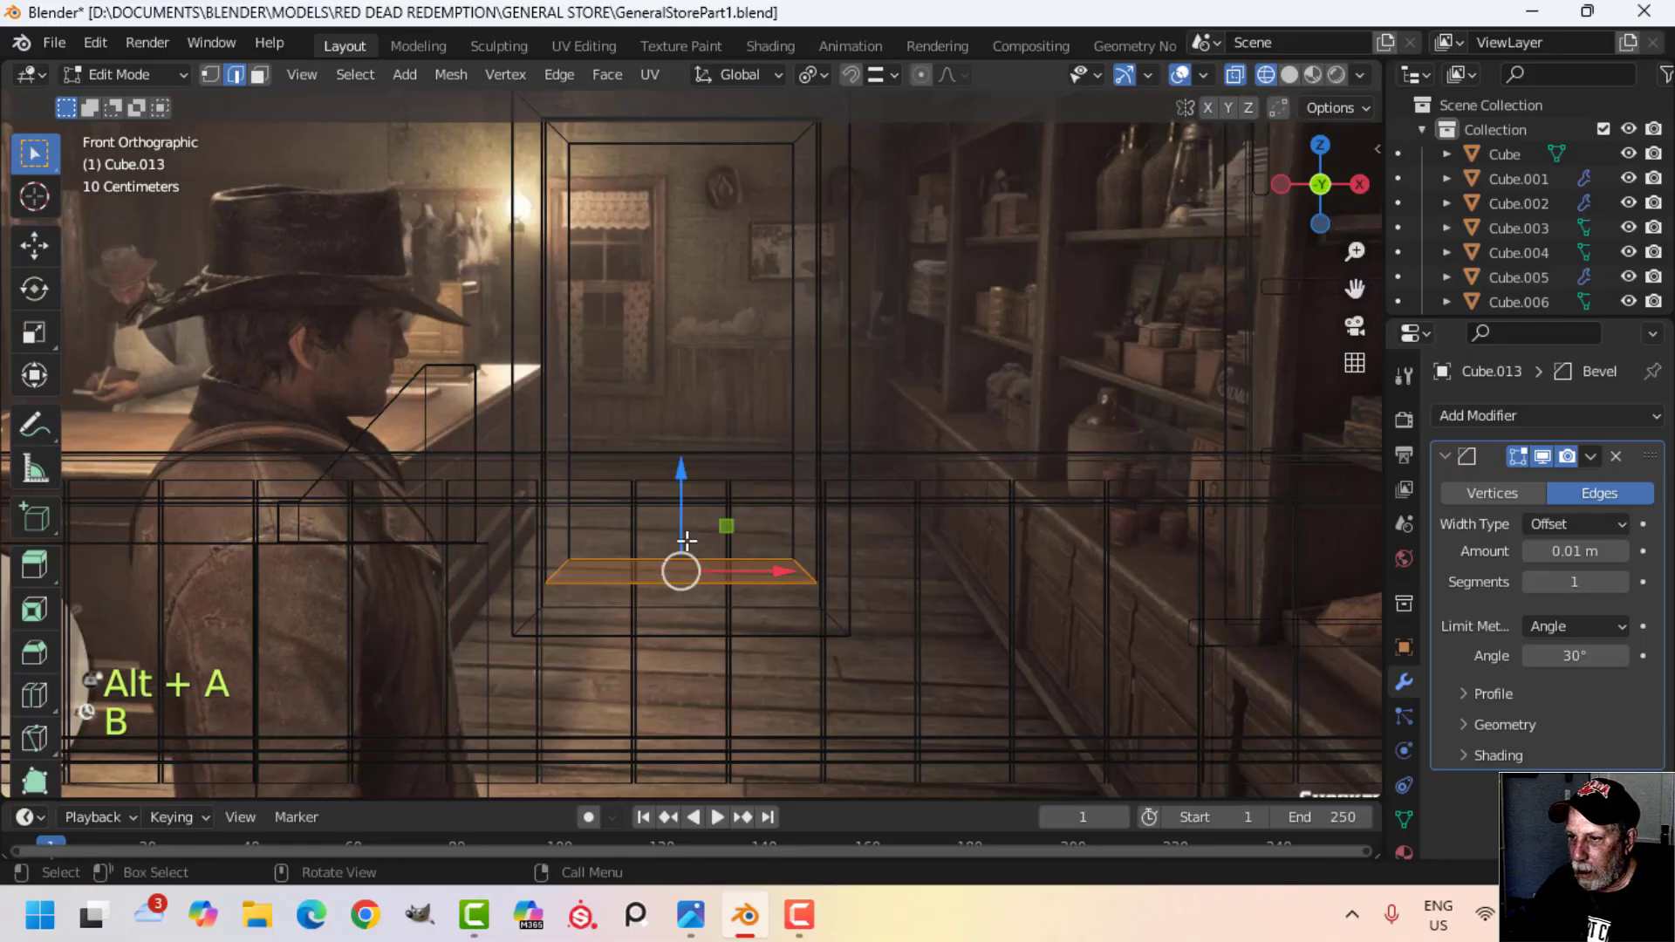
drag(681, 483, 691, 517)
key(alt+a)
key(z)
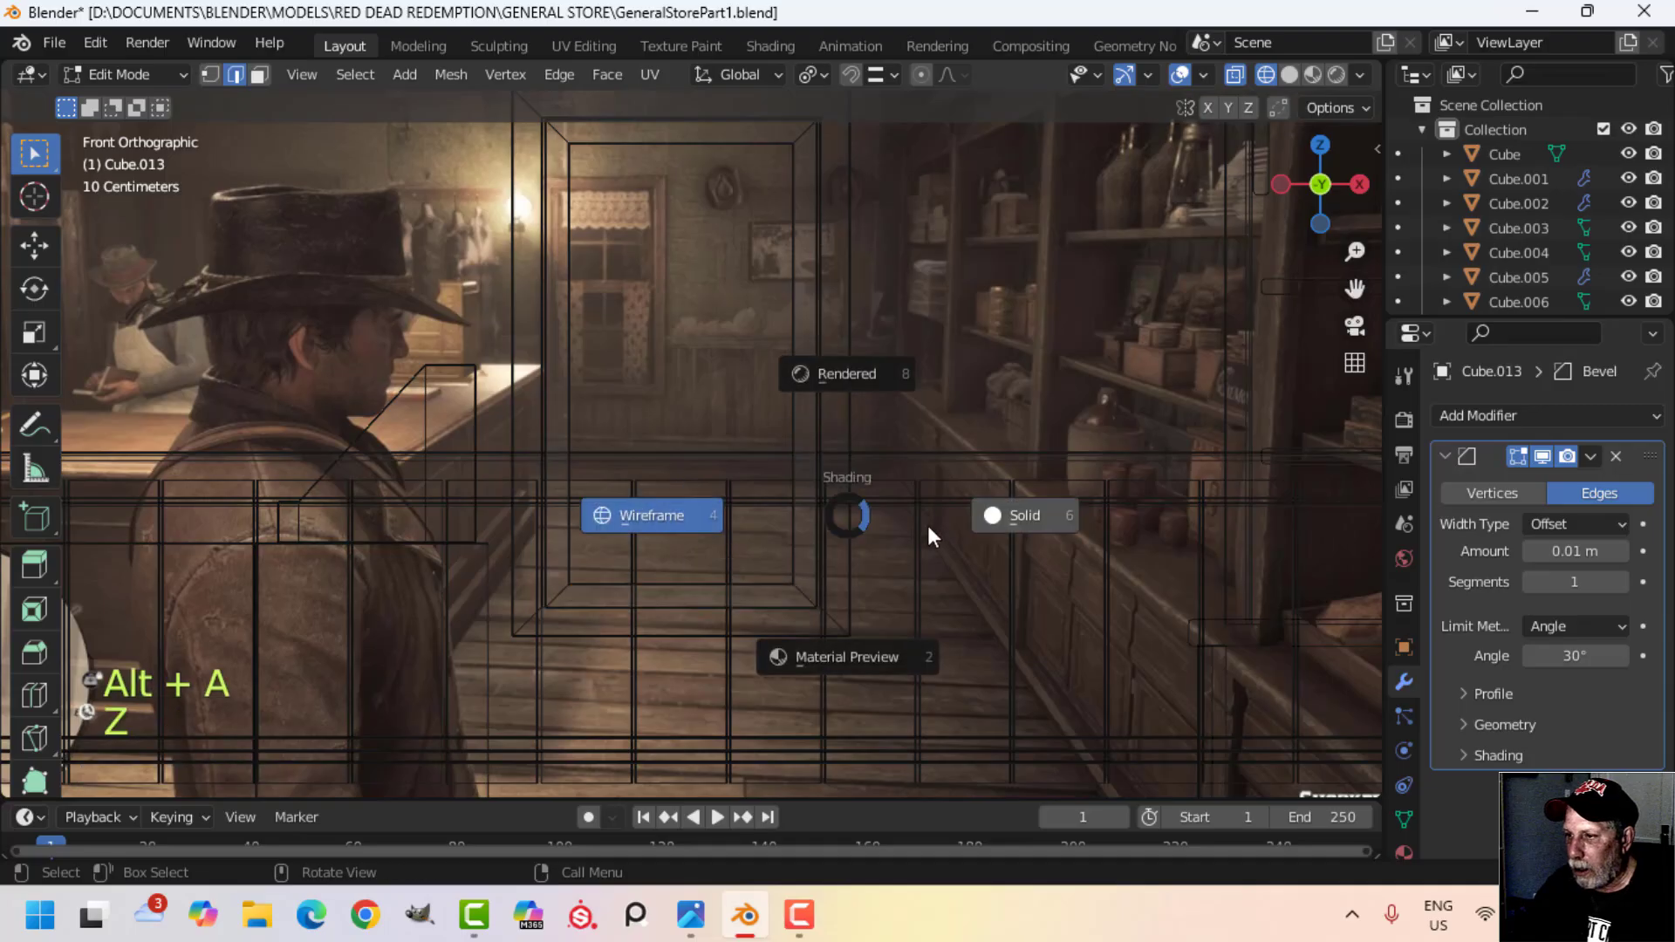
click(928, 525)
key(Tab)
key(alt+a)
shift+middle_drag(875, 460, 898, 539)
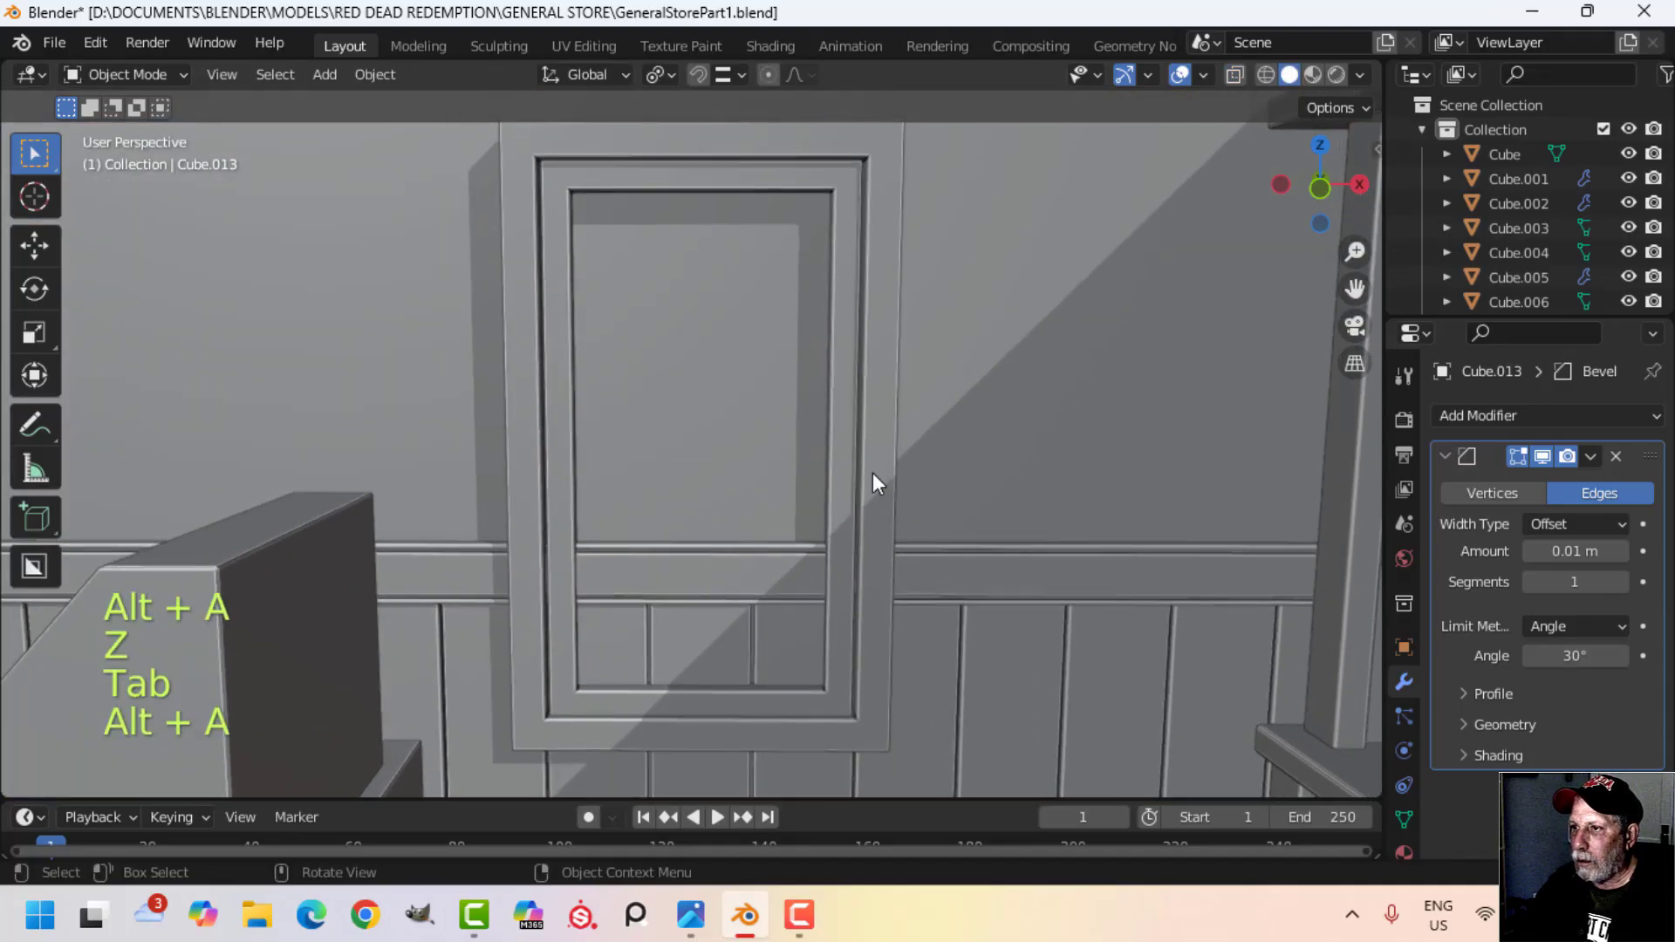
Step: Scale the whole inner frame up by about 1.02, followed by about 1.06, to close the gap to the outer frame
click(856, 384)
key(Tab)
key(a)
key(s)
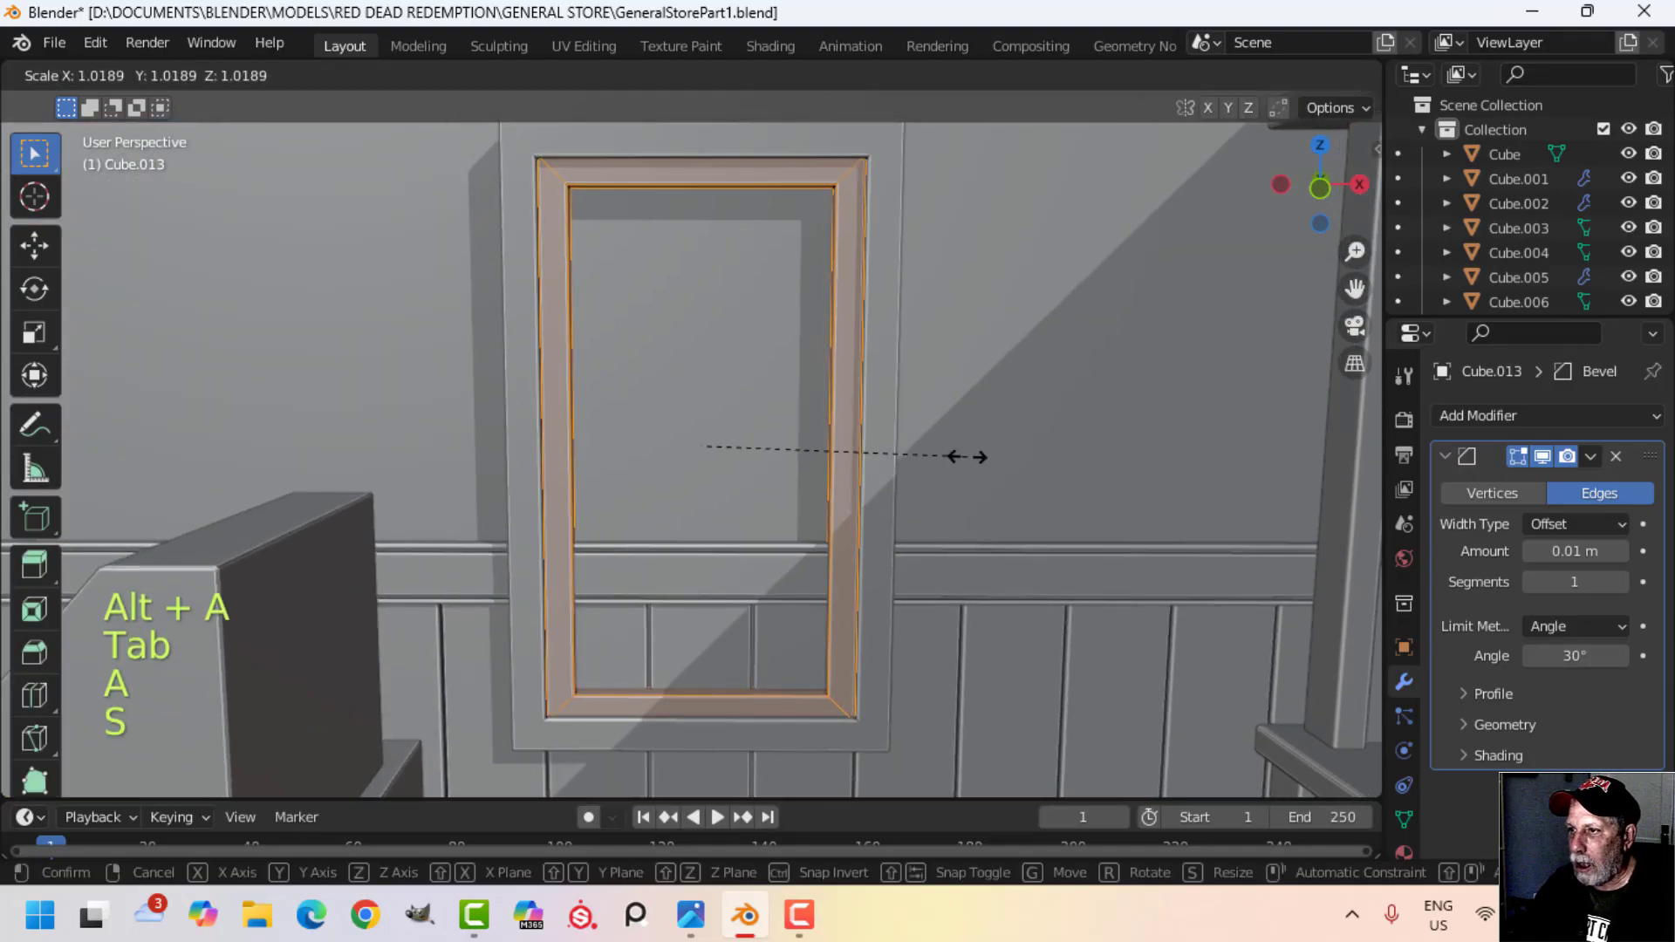
click(965, 456)
key(s)
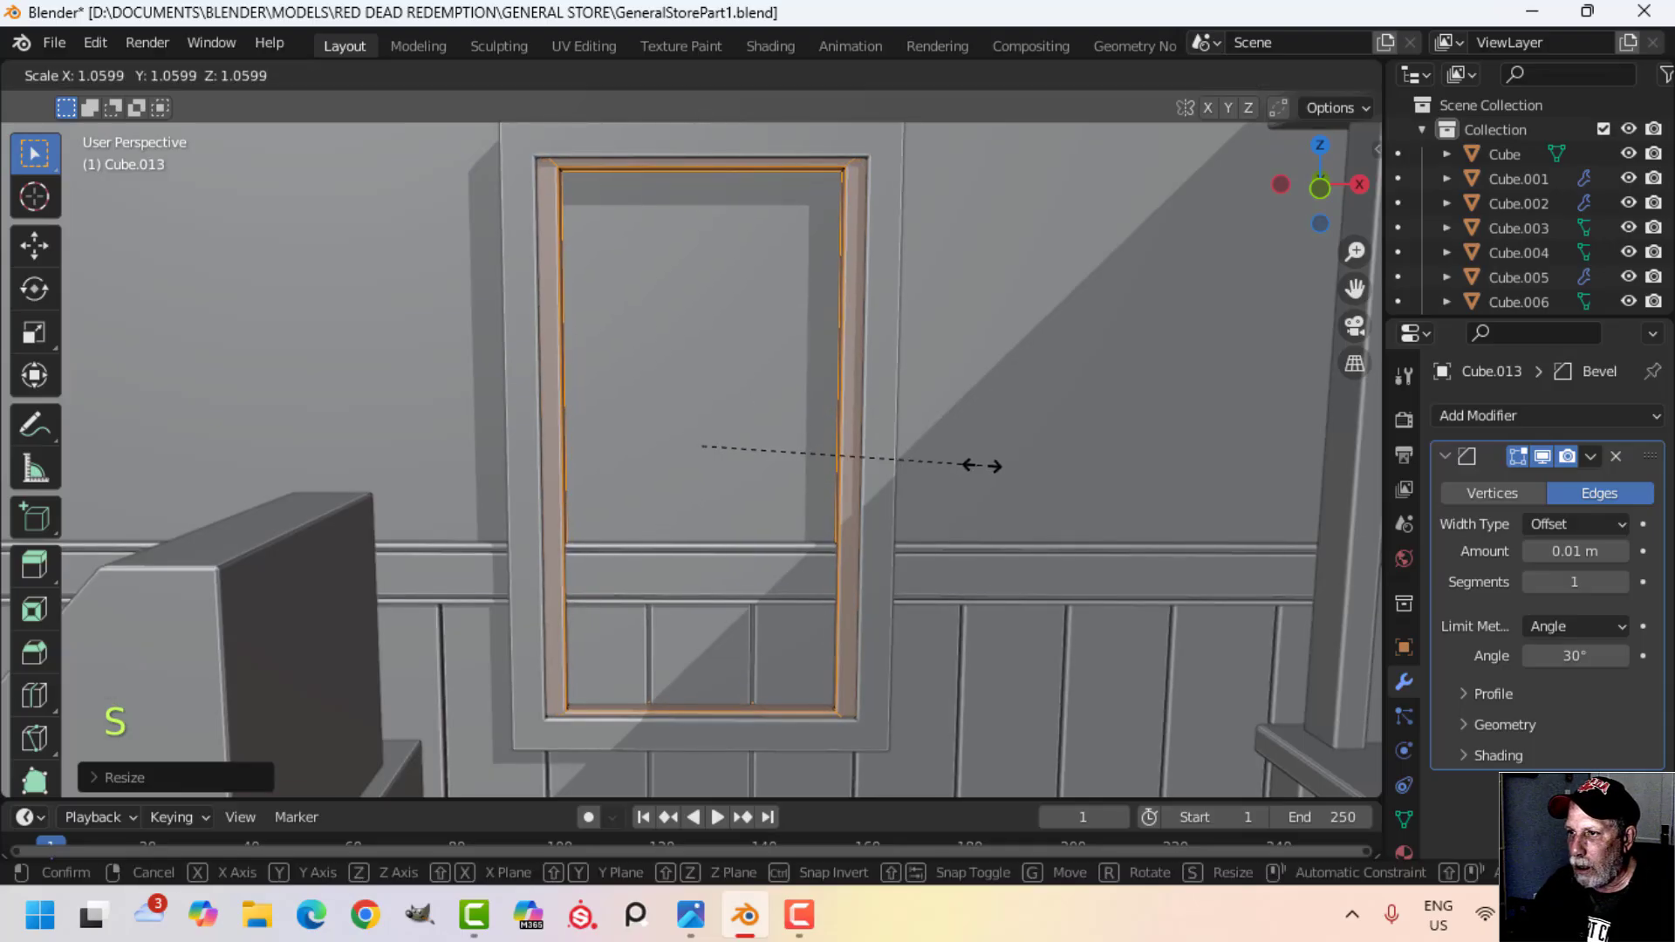
click(981, 465)
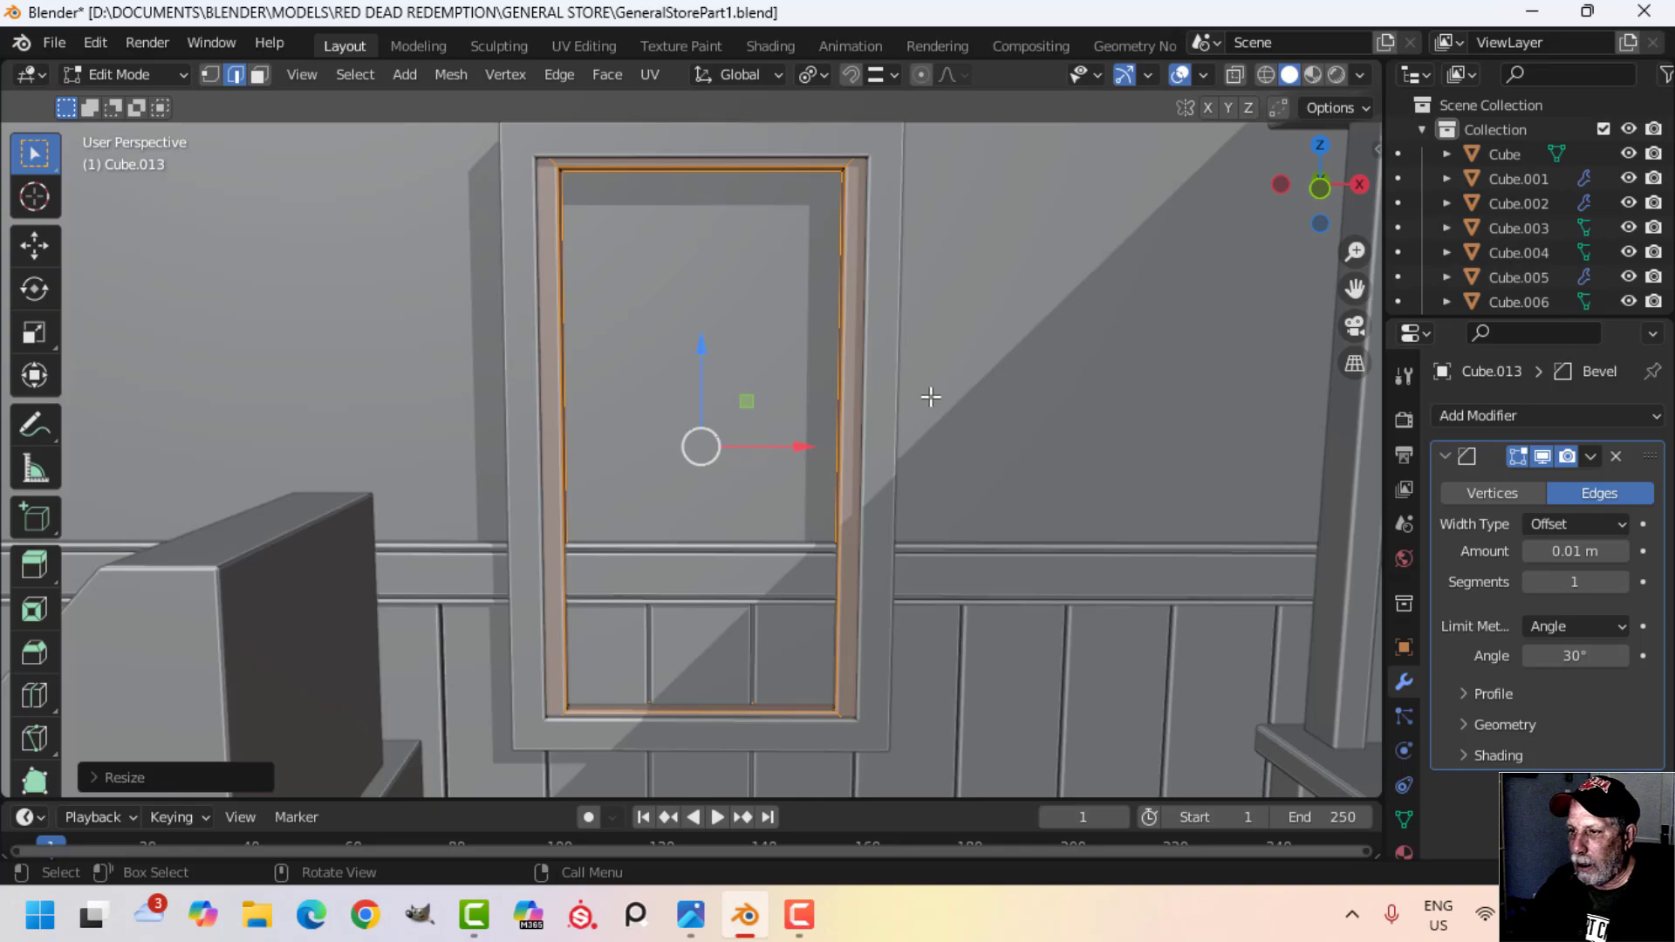
Step: Scale the inner frame along X by about 1.02 and uniformly by about 0.99 to fit the opening
key(s)
key(x)
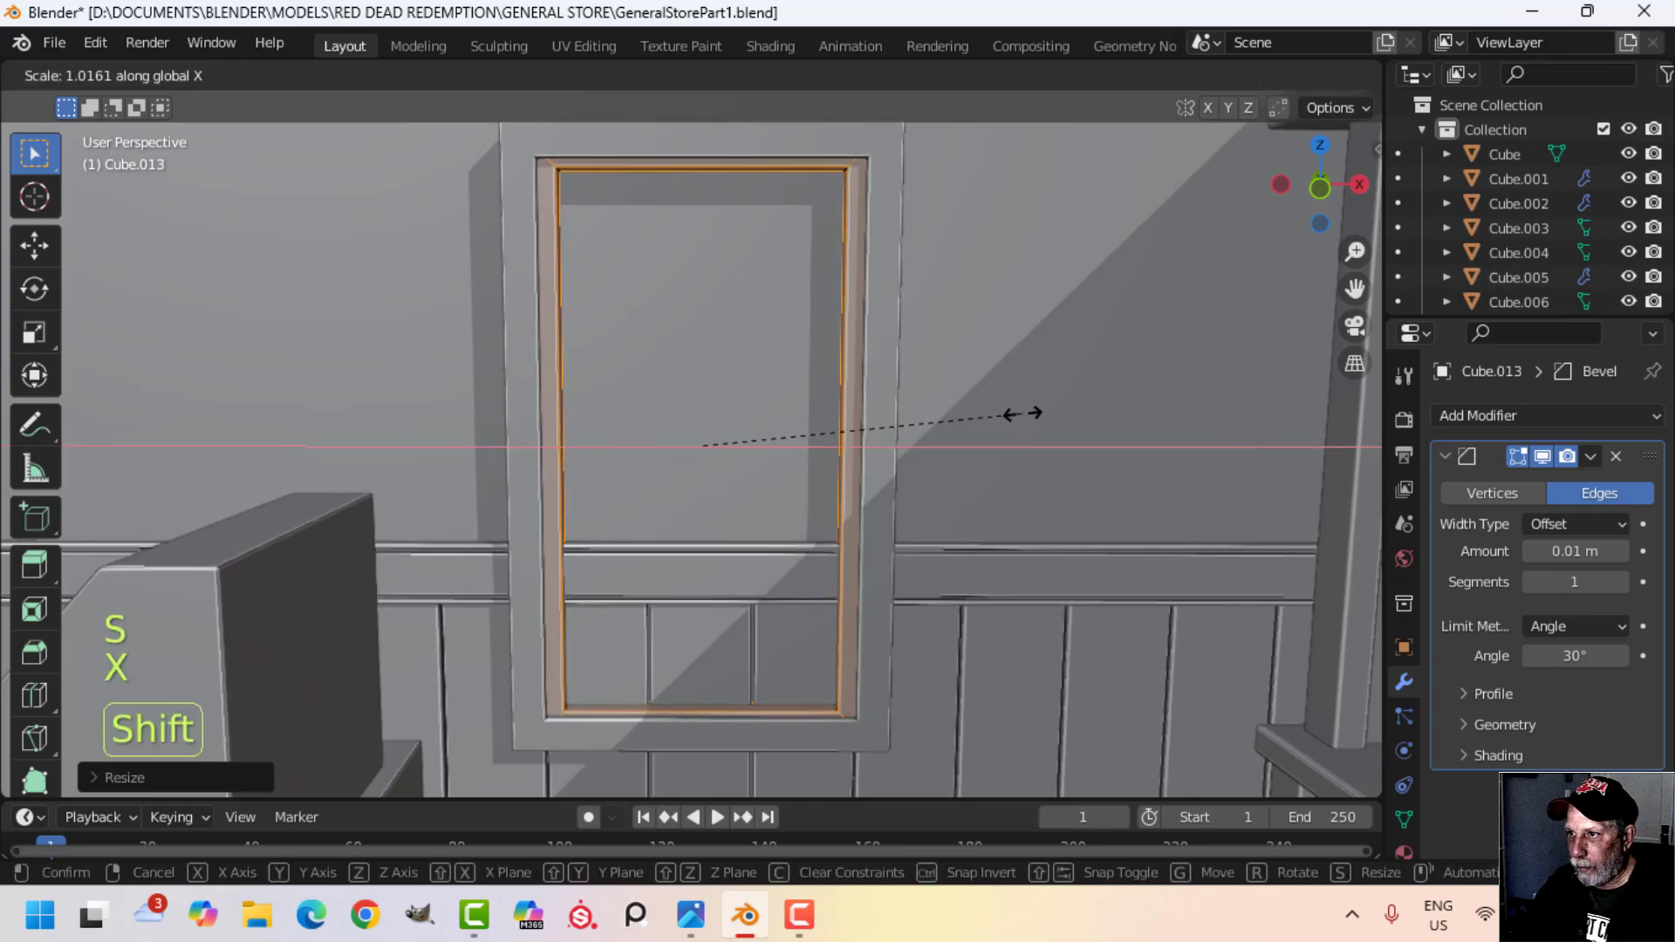
click(1093, 415)
key(s)
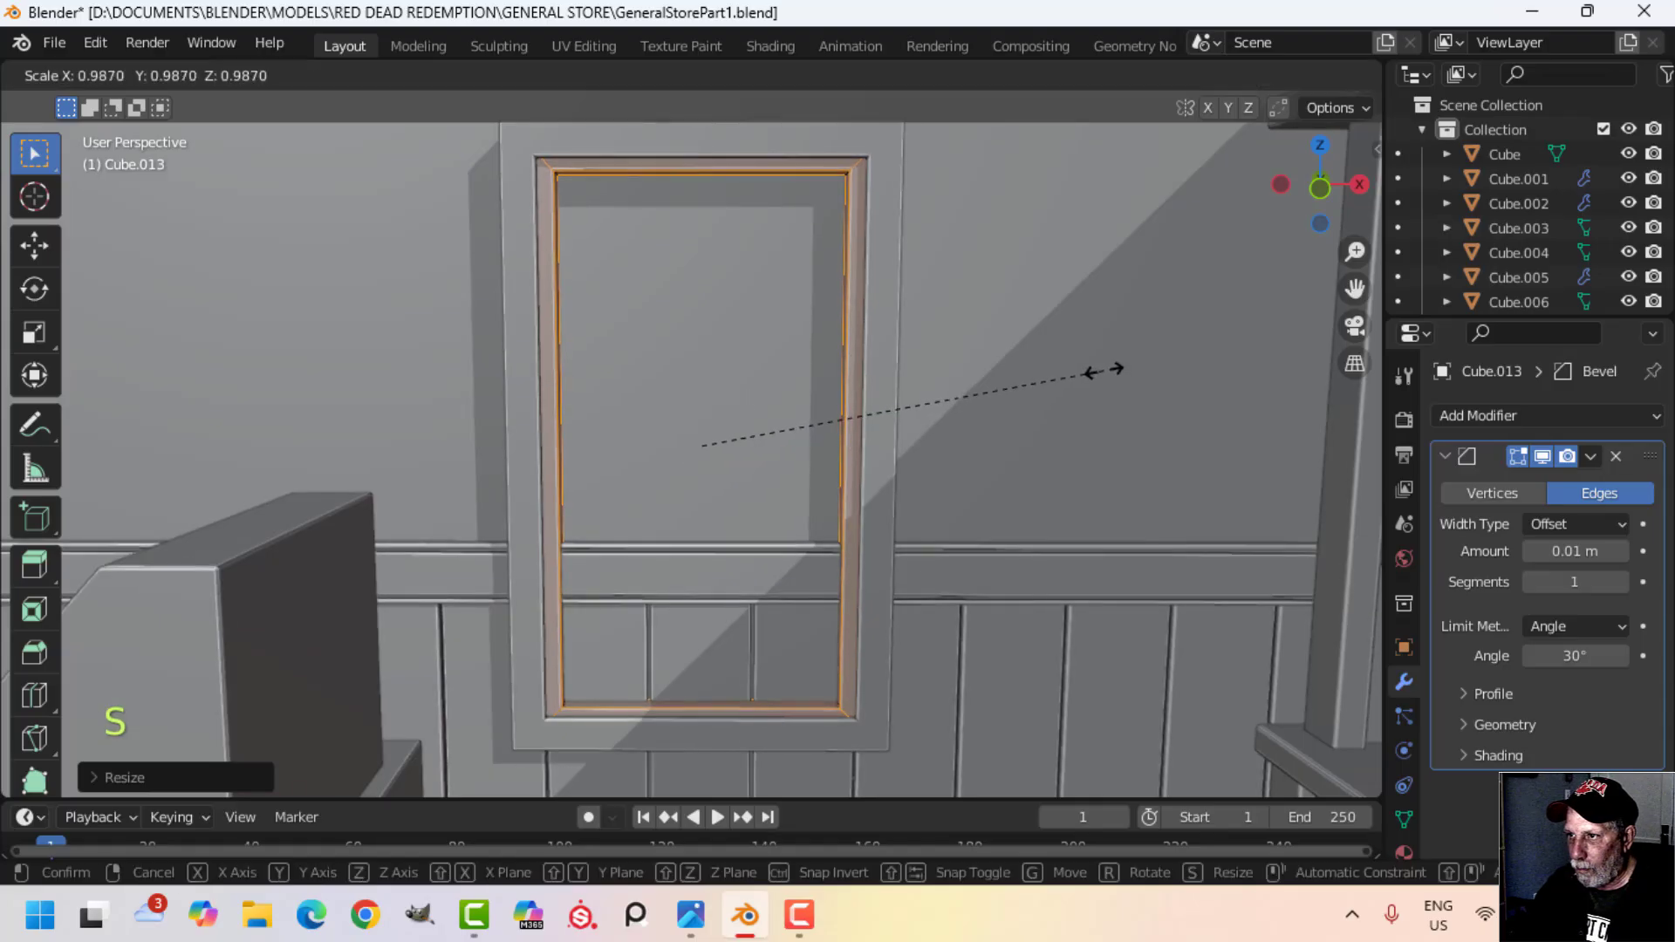
click(1104, 370)
Step: Isolate the inner frame, delete its hidden outer faces, and show the full scene again
key(Tab)
key(KP_Divide)
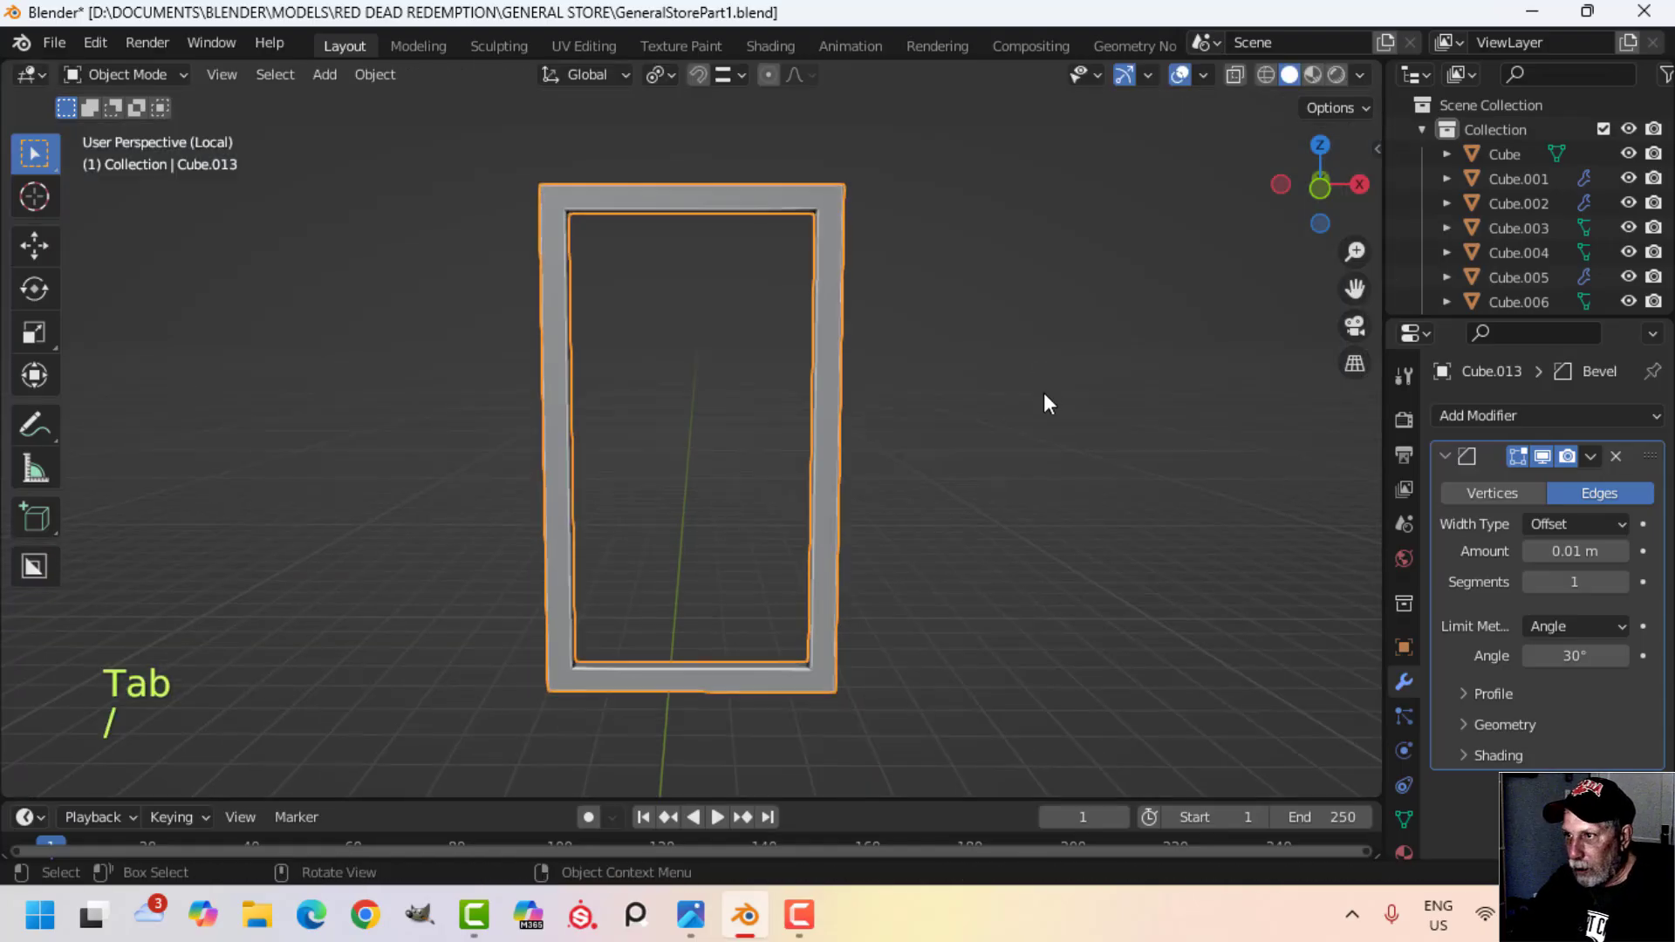
middle_drag(1044, 393, 678, 473)
key(Tab)
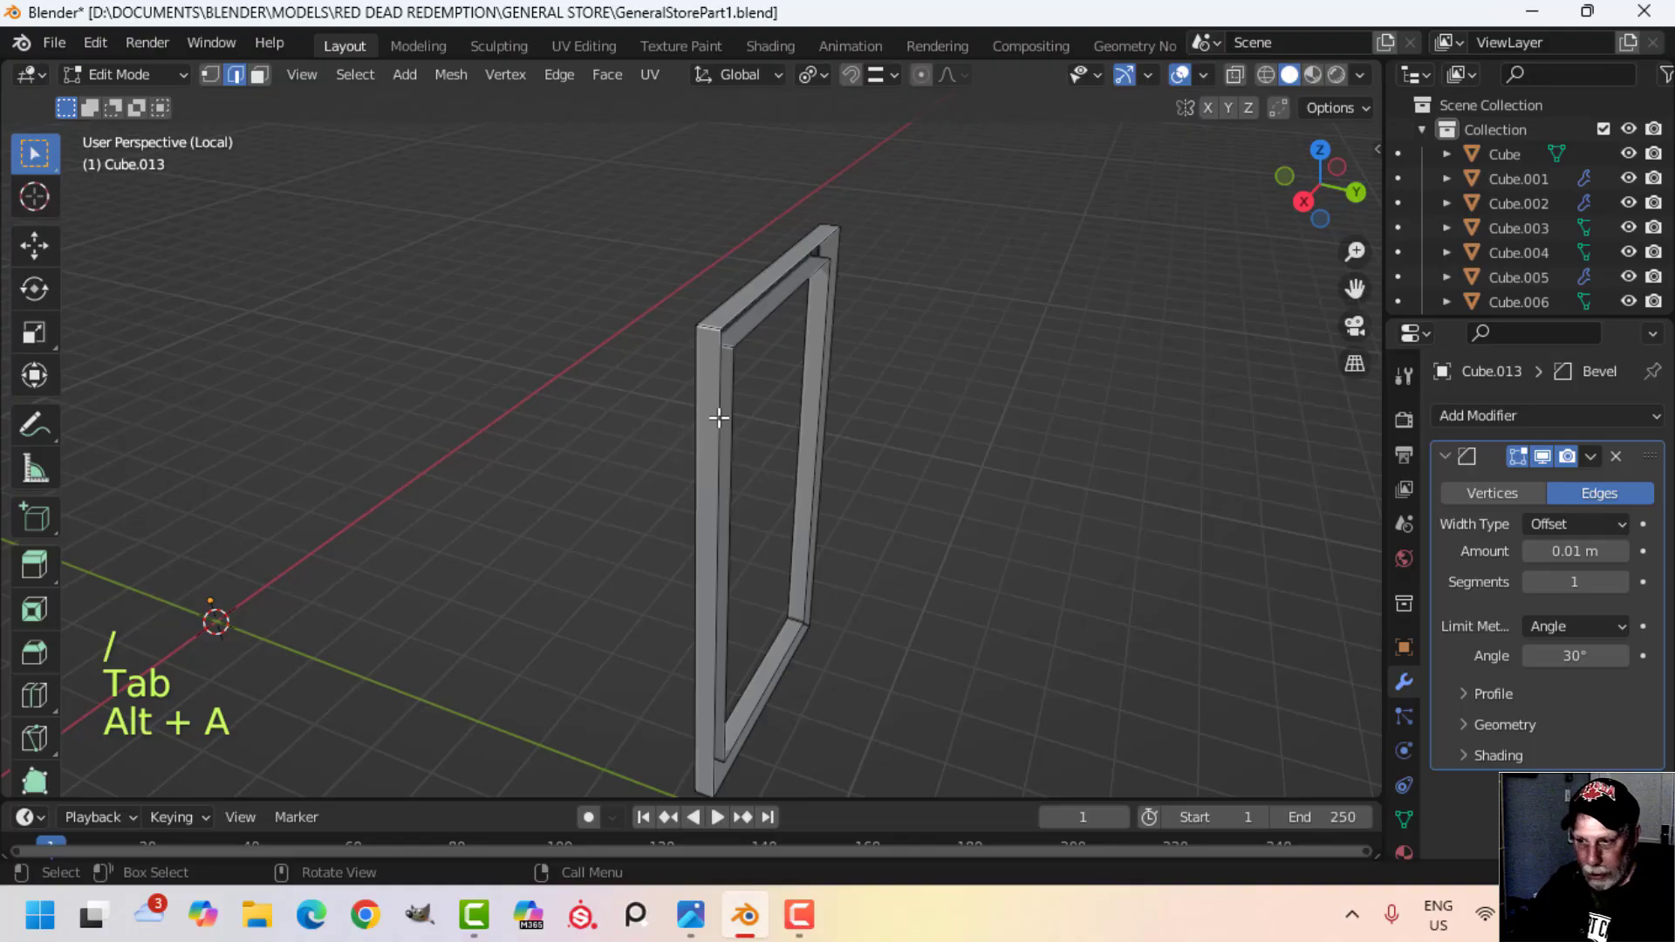
key(a)
key(x)
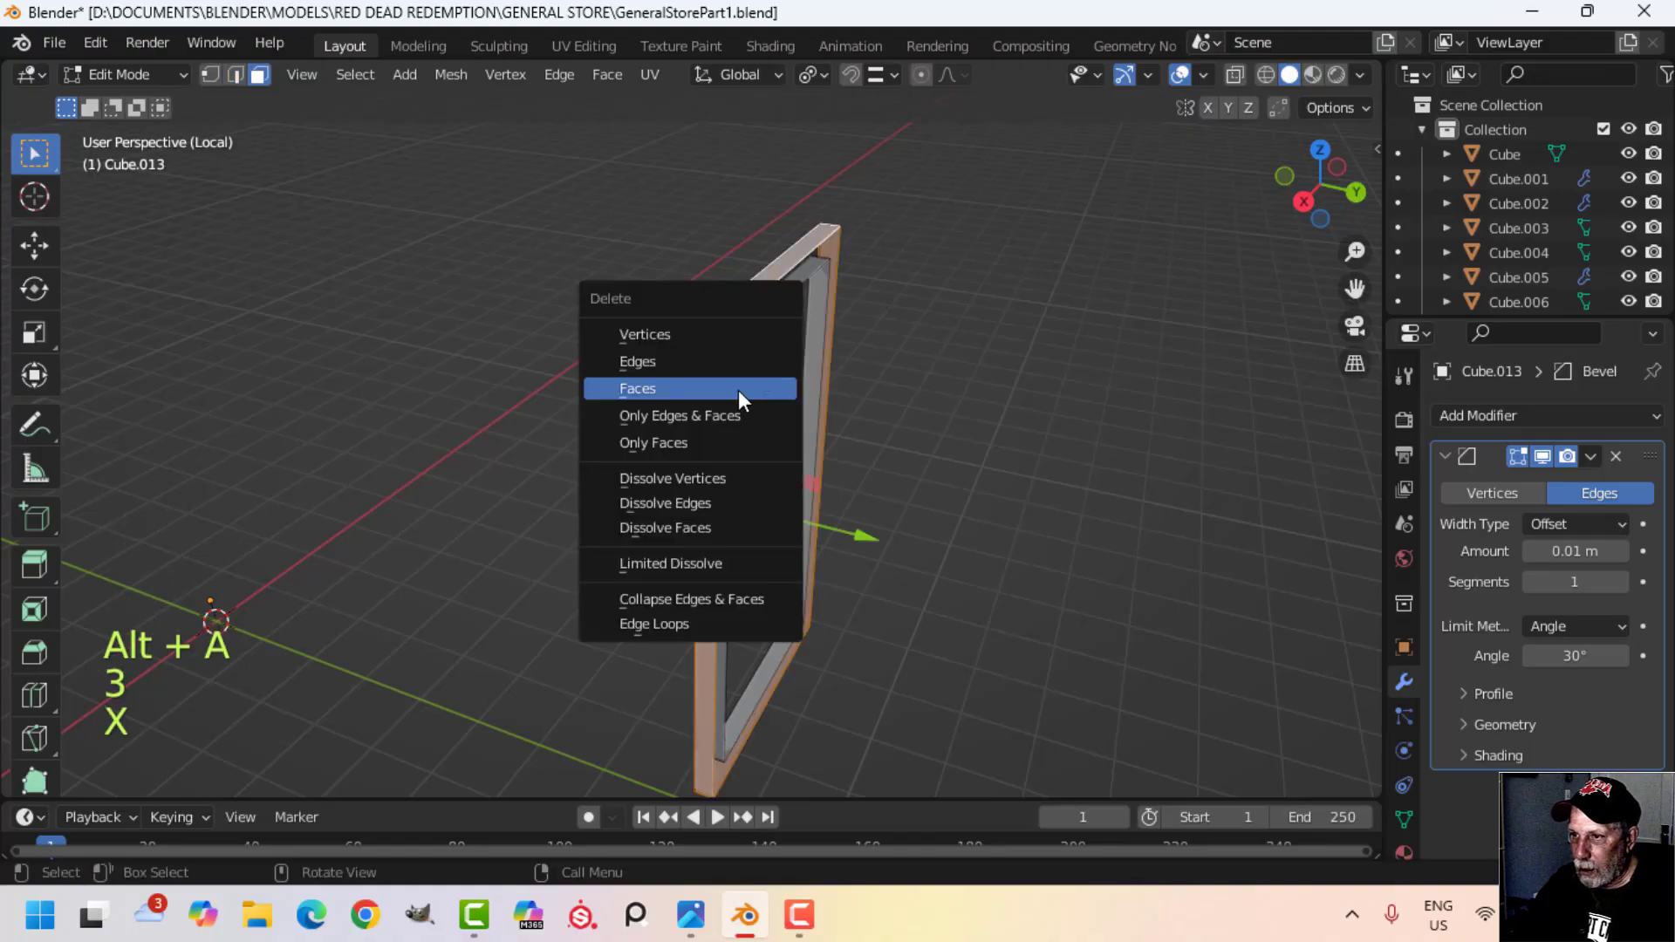
click(741, 389)
middle_drag(740, 389, 828, 447)
key(Tab)
key(alt+a)
key(slash)
key(alt+a)
Step: Select the outer and inner window frames together and isolate them in local view
scroll(741, 447, up, 4)
scroll(819, 448, down, 4)
middle_drag(829, 447, 920, 457)
scroll(923, 454, up, 2)
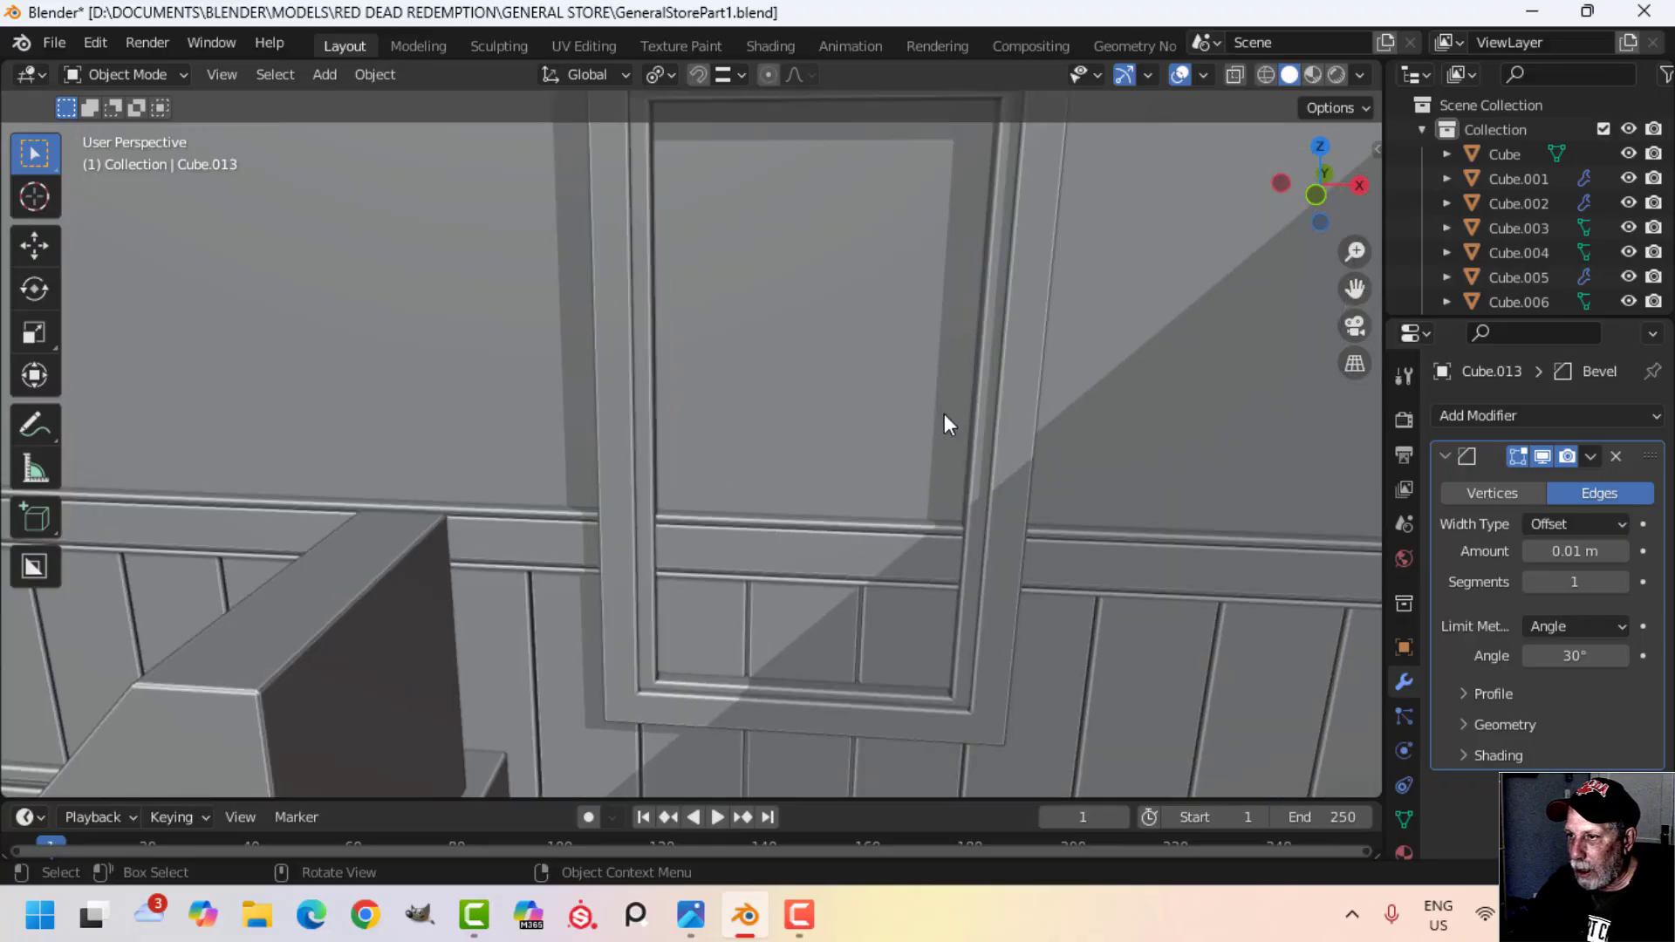
click(1014, 377)
click(999, 348)
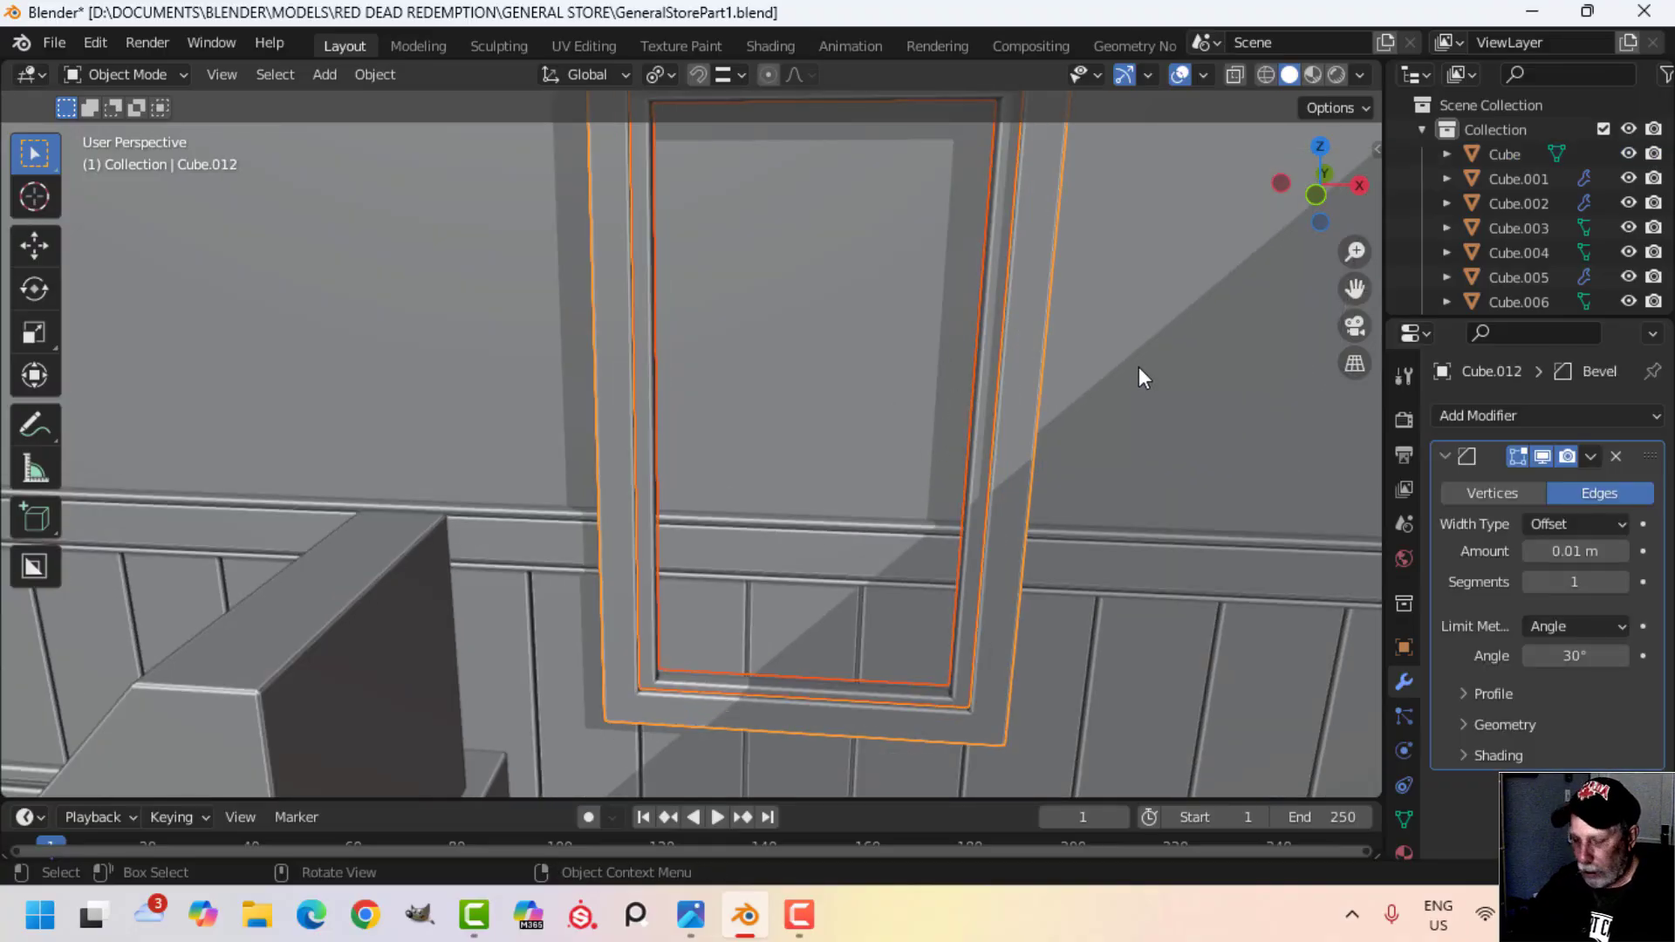
key(KP_Divide)
key(alt+a)
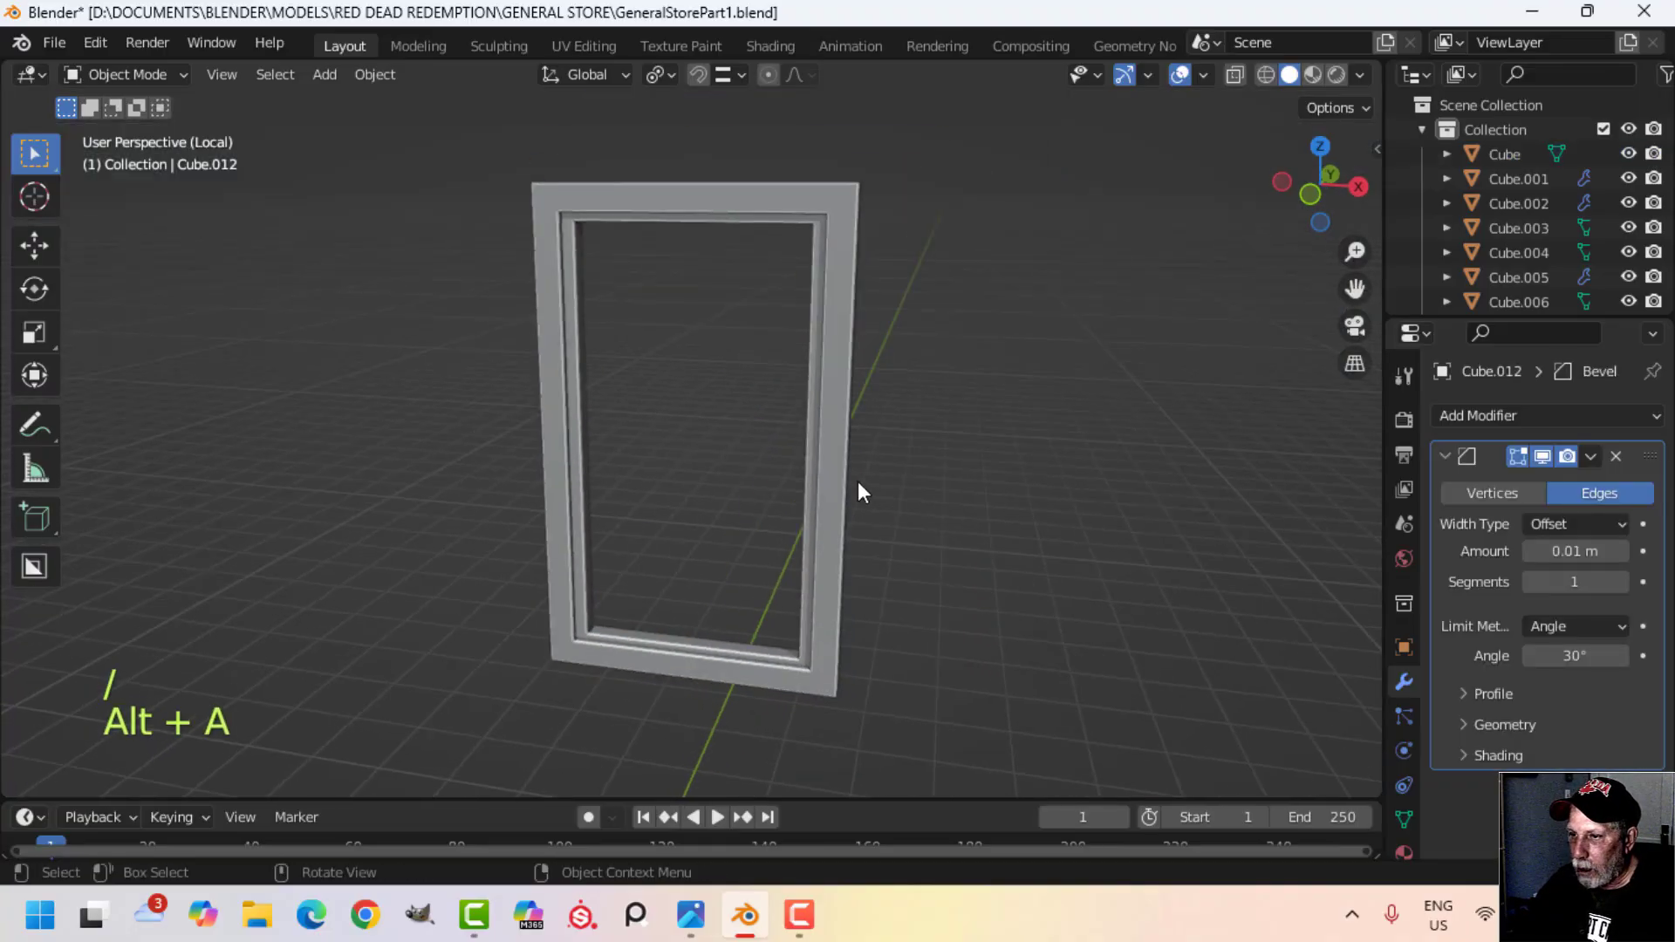
shift+middle_drag(856, 480, 862, 248)
middle_drag(752, 485, 706, 583)
scroll(705, 585, down, 3)
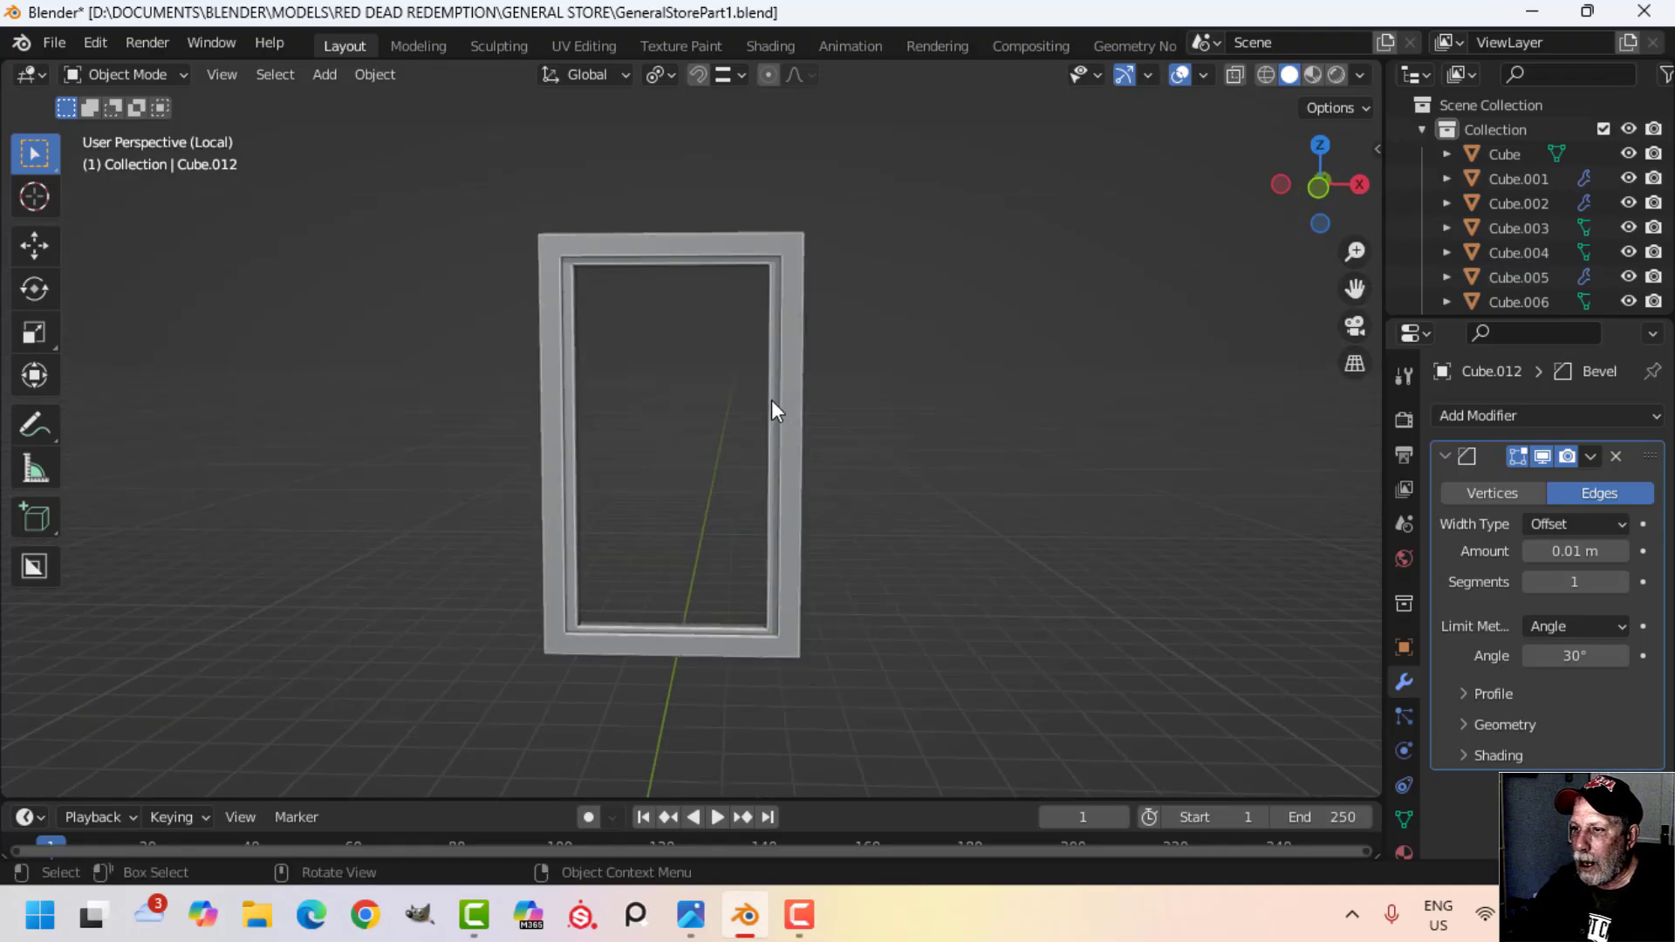
Step: Place the 3D cursor at the centre of the inner window frame
click(772, 401)
key(Tab)
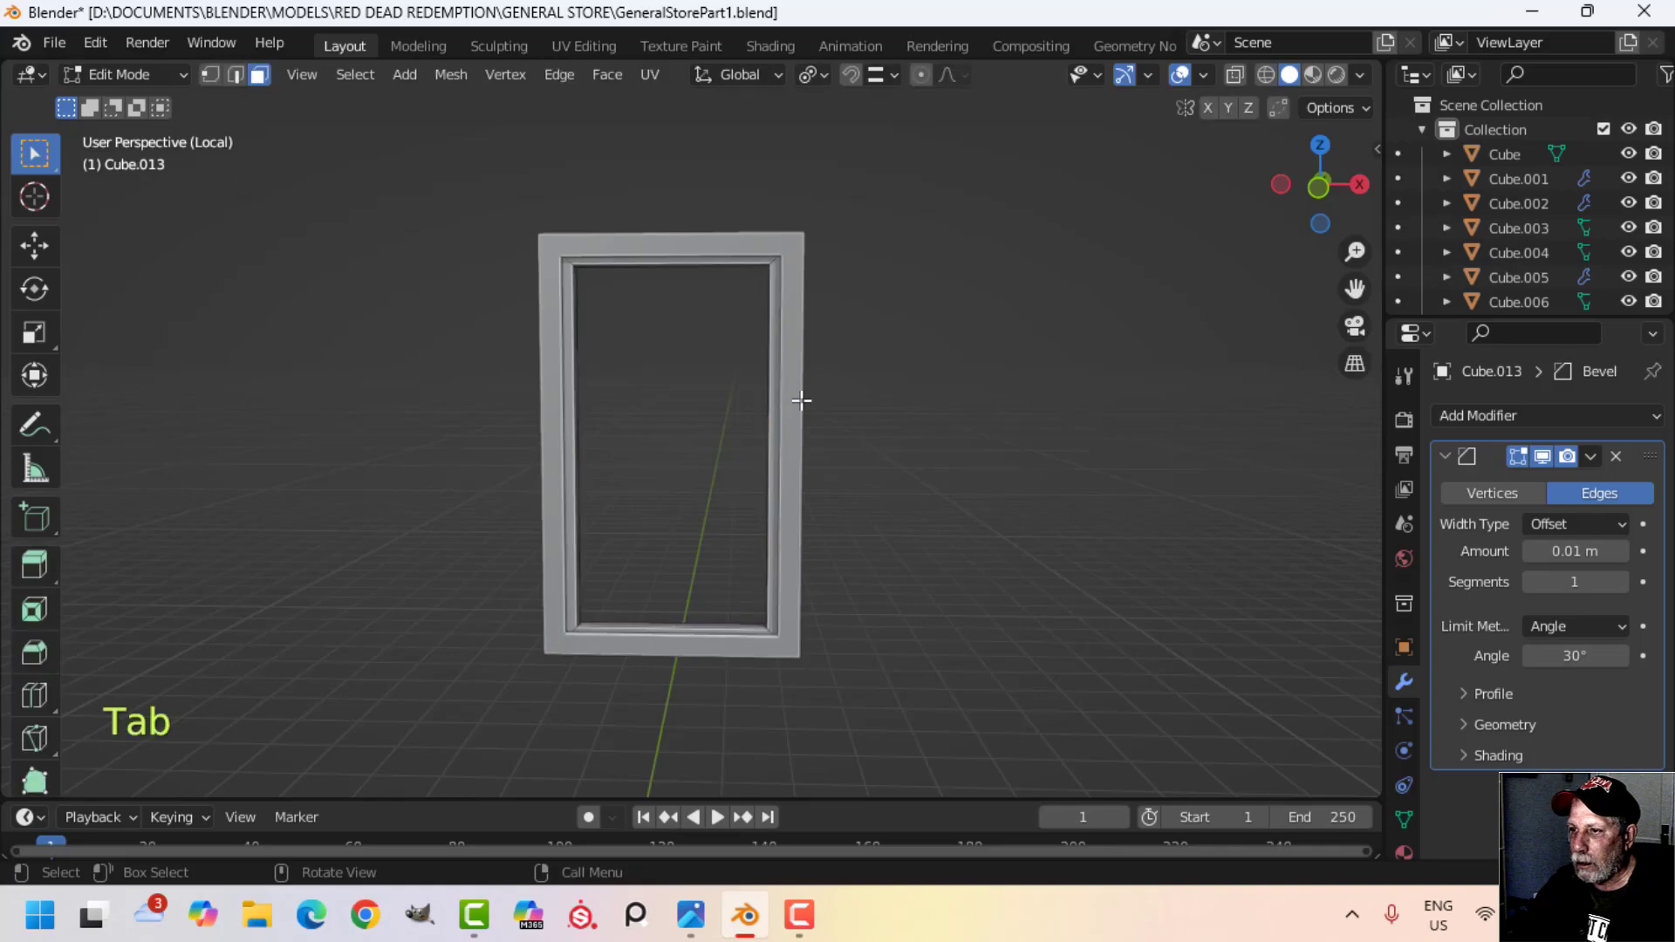
key(a)
key(shift+s)
click(869, 552)
key(Tab)
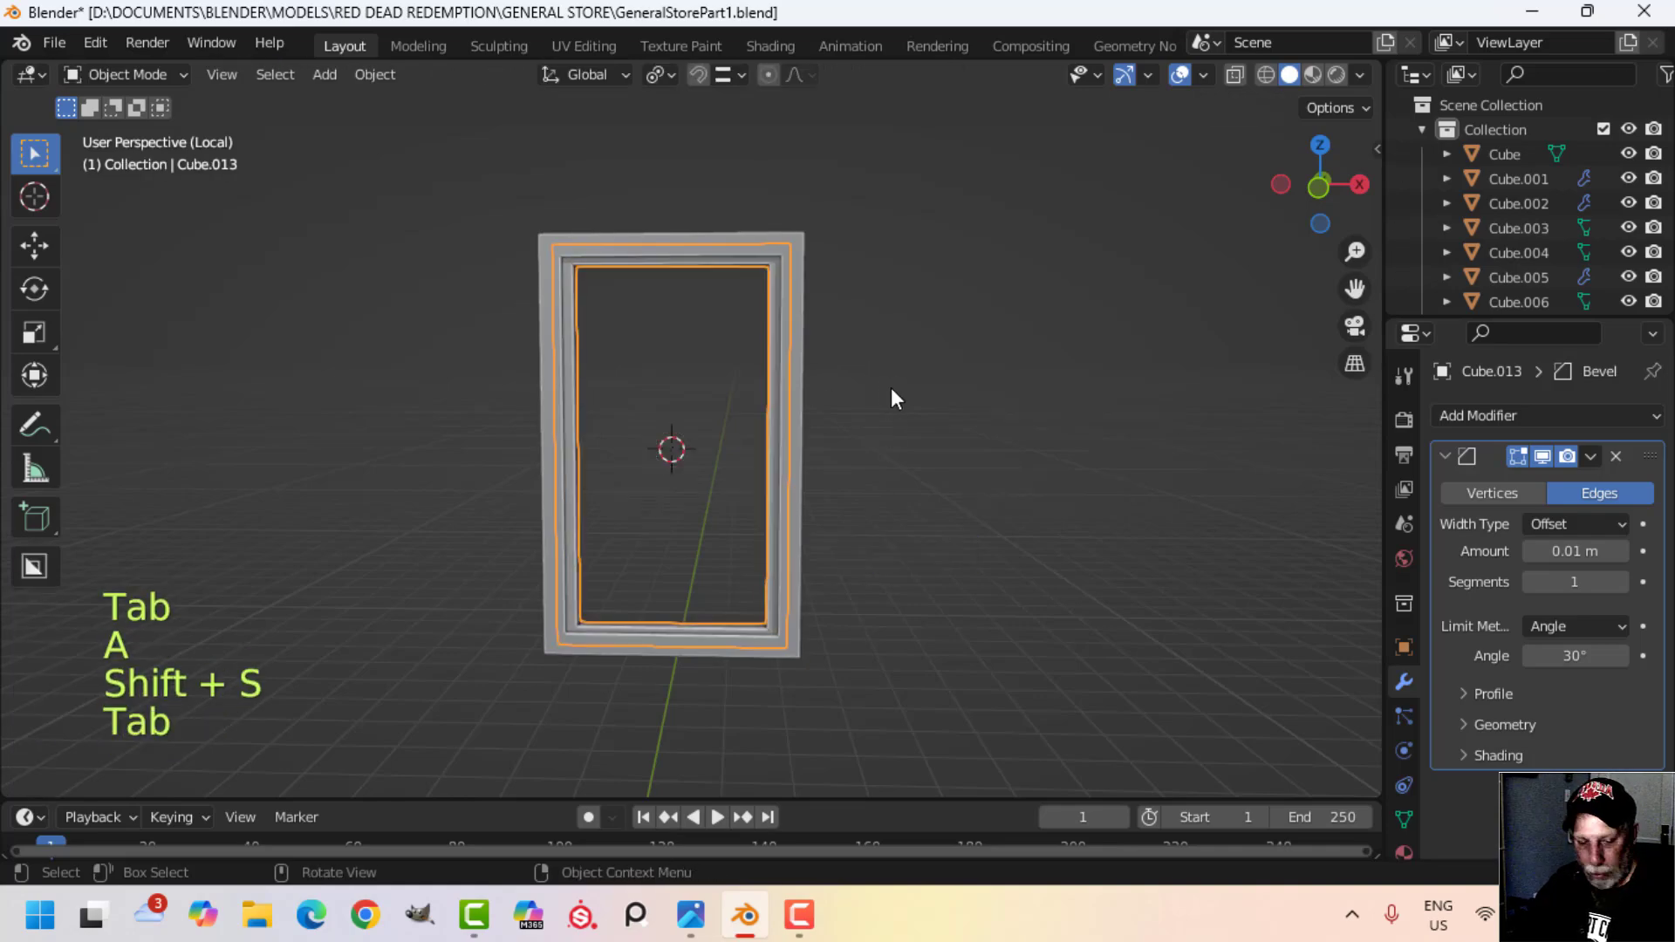
Step: Add a plane at the centre of the inner frame and scale its mesh up to span the opening's width
key(shift+a)
mouse_move(841, 359)
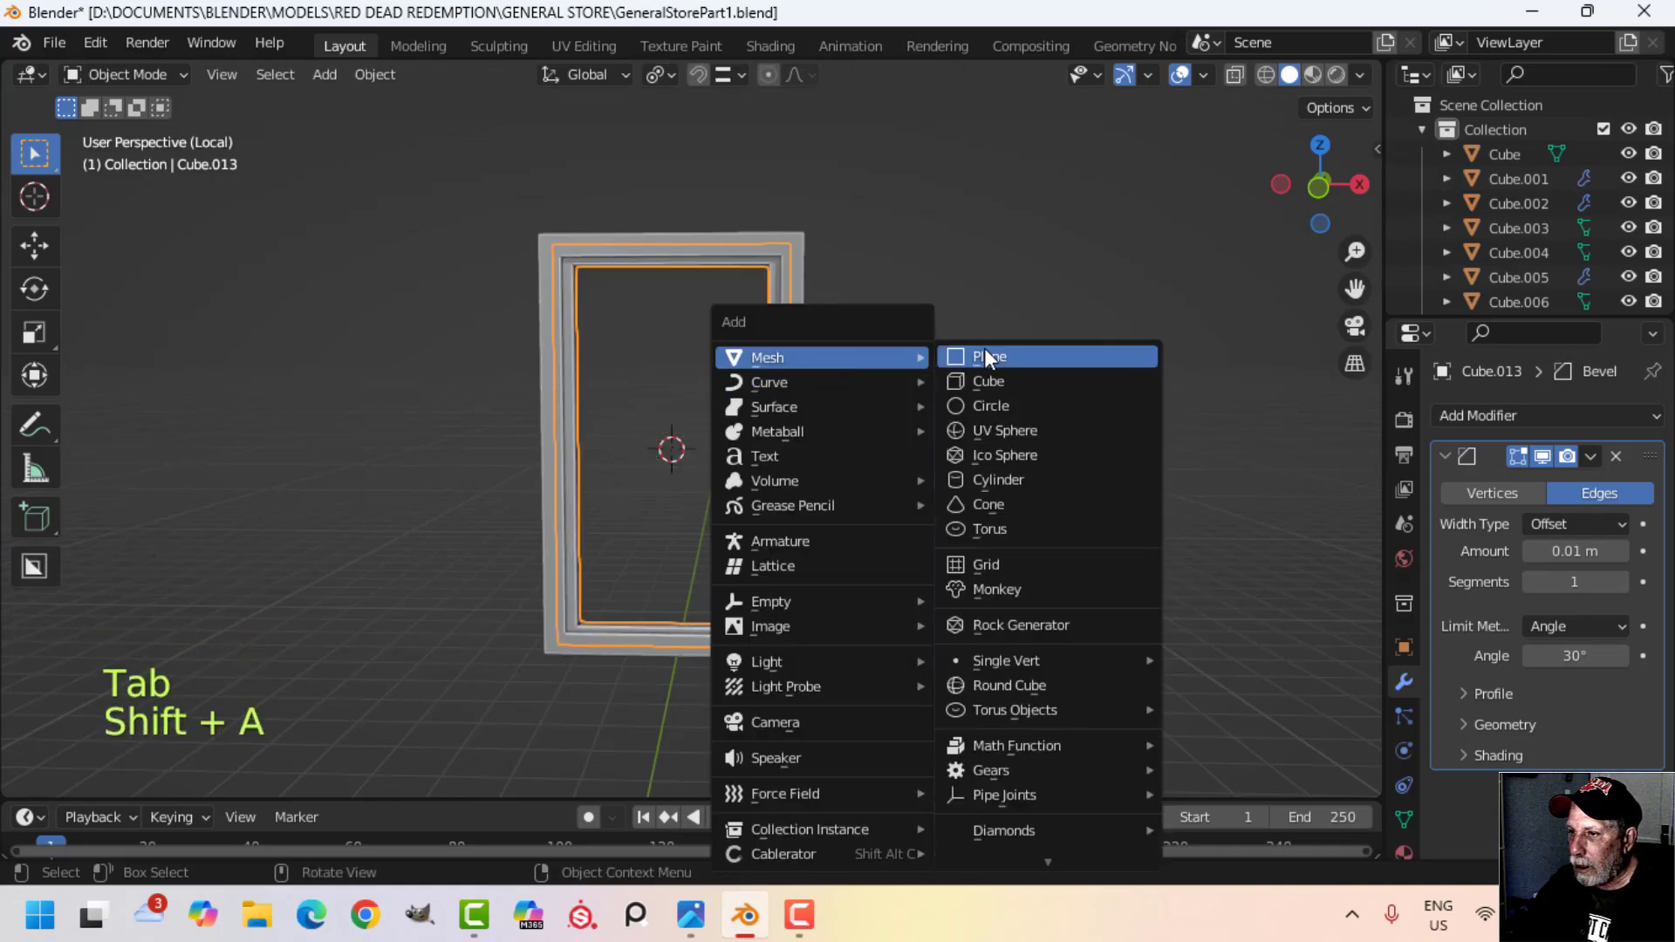
click(984, 350)
key(Tab)
key(s)
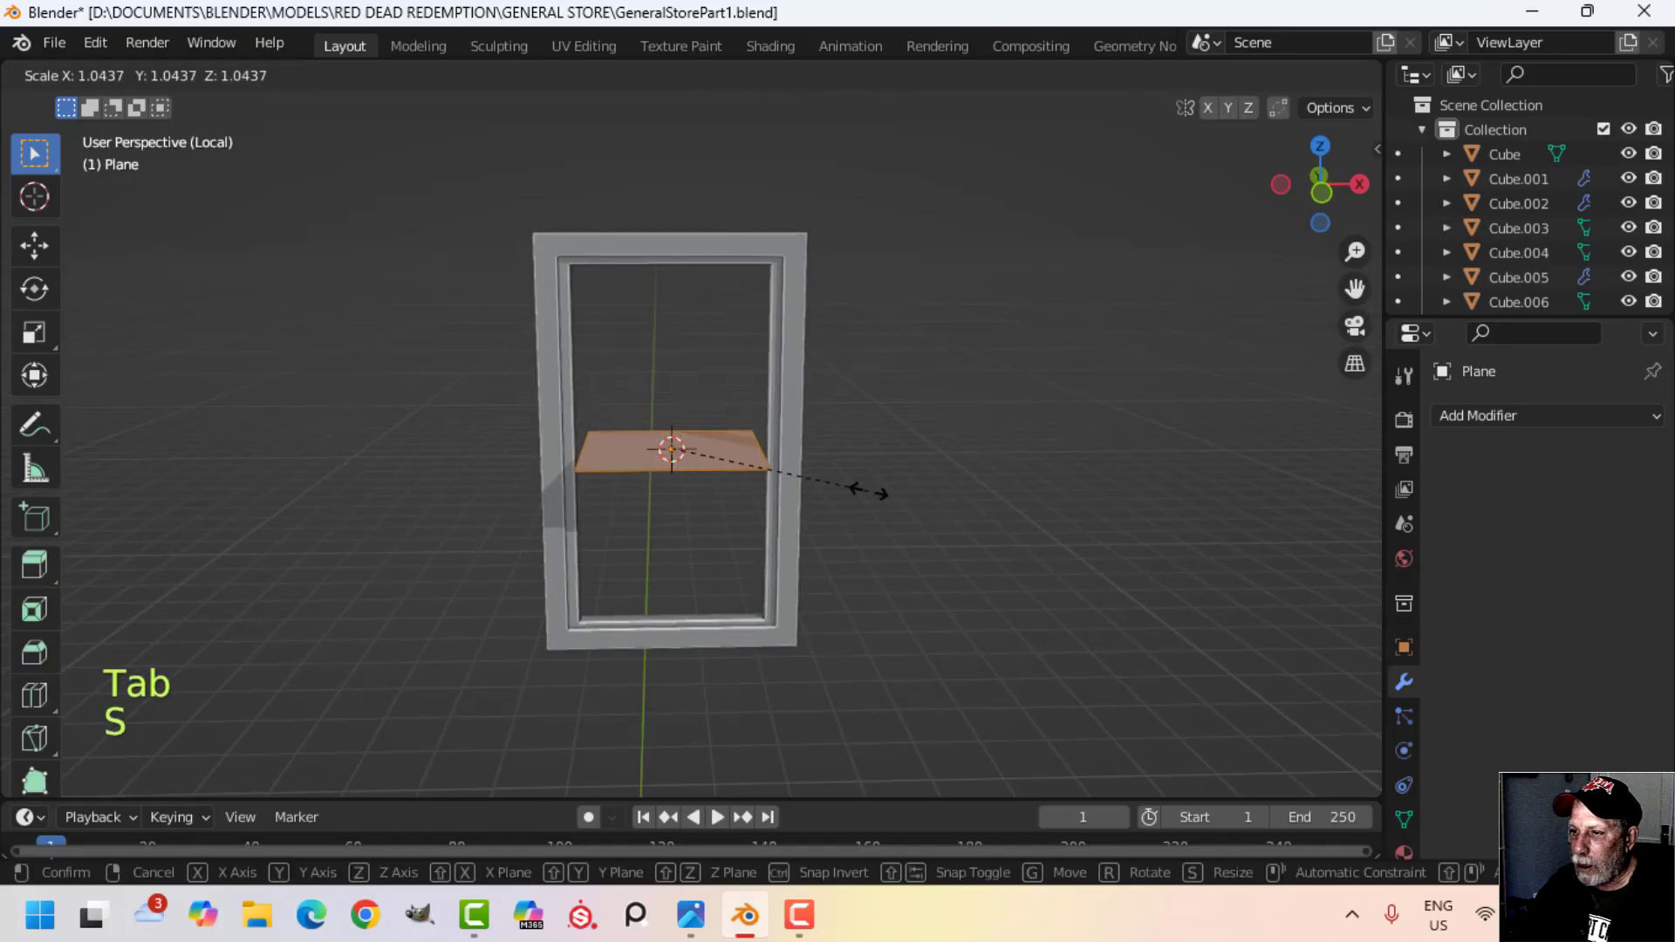
click(870, 478)
Step: Rotate the plane 90° about X and move it up to fill the upper half of the window opening
key(r)
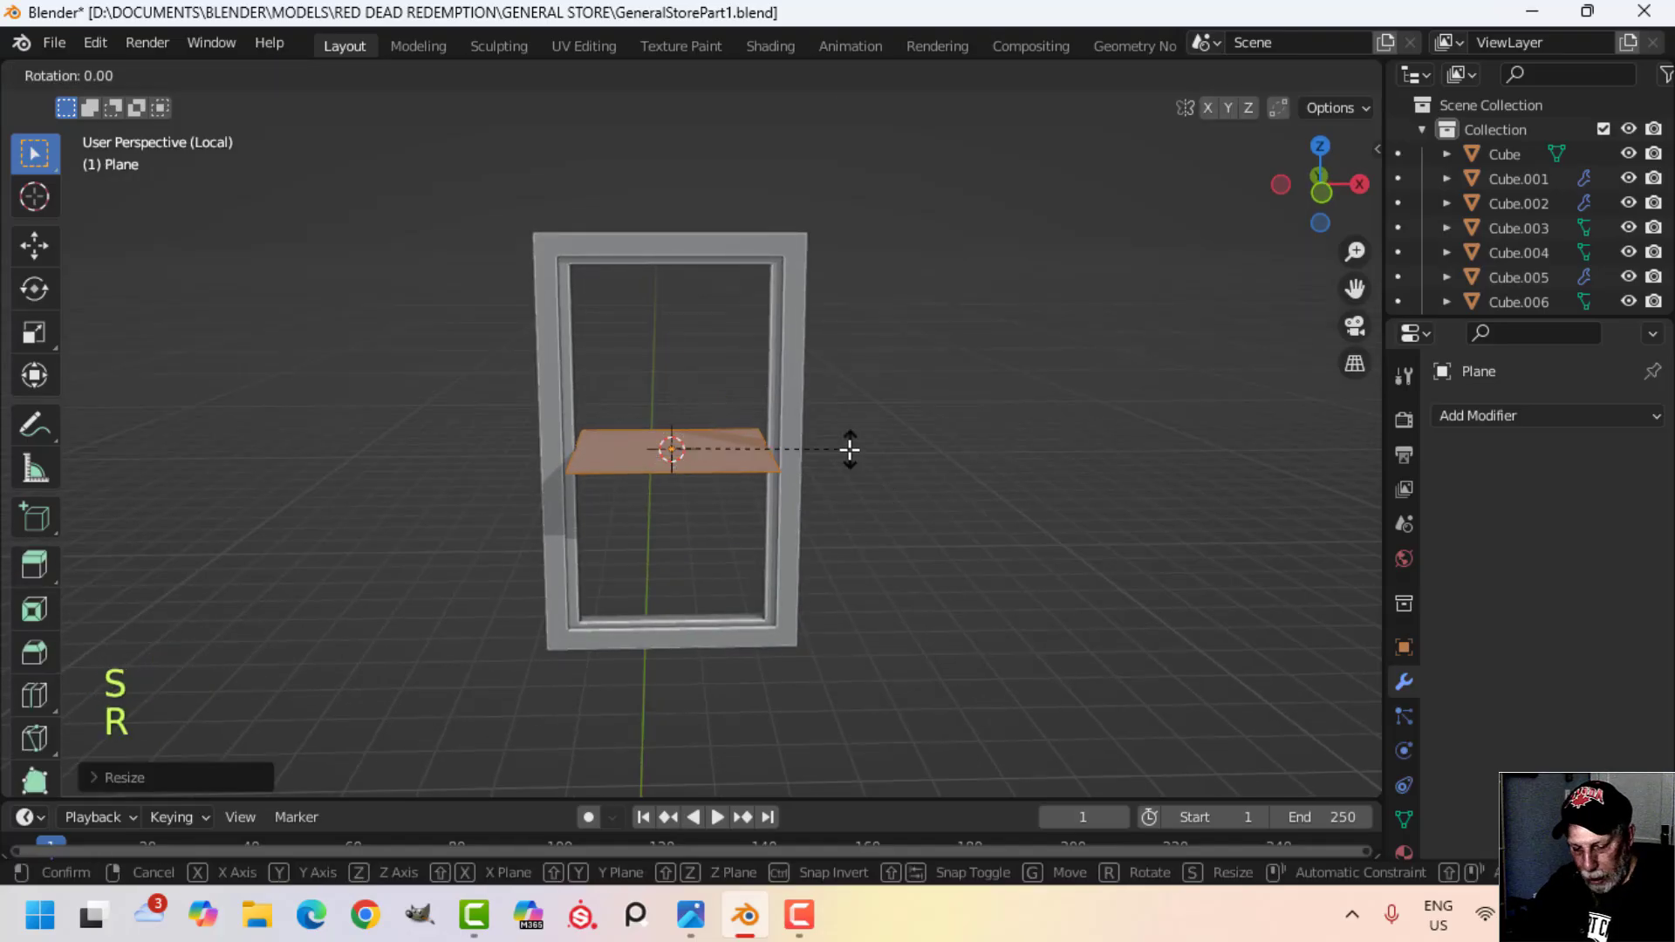
key(x)
key(9)
key(0)
click(849, 449)
drag(671, 367, 680, 270)
scroll(803, 407, up, 1)
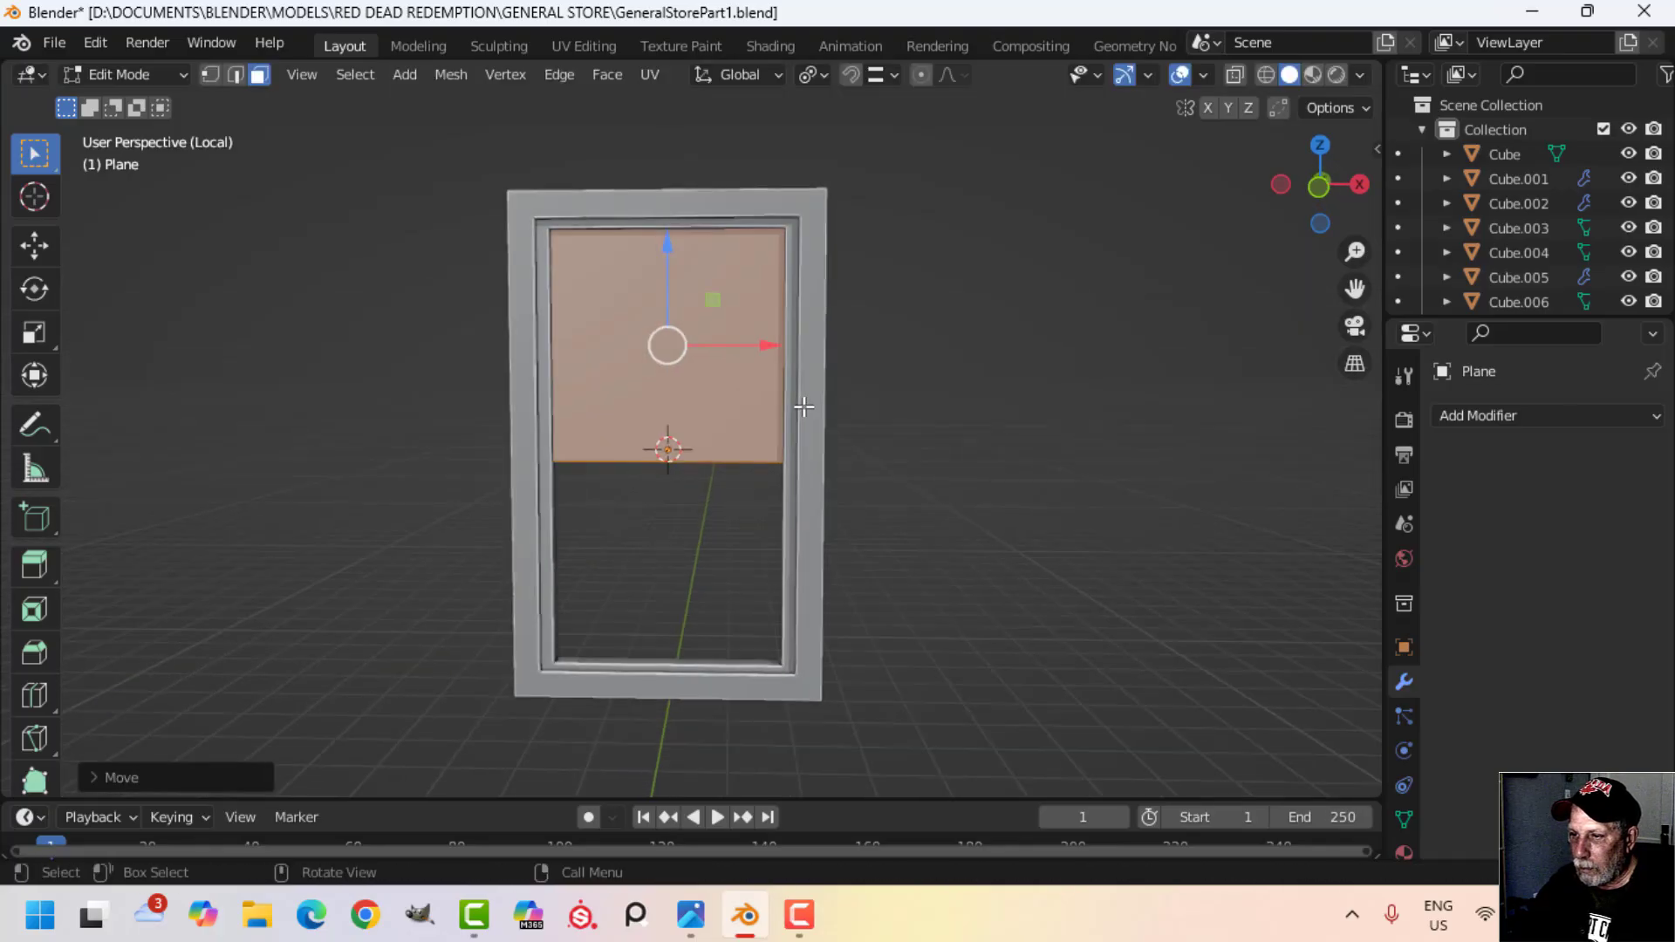
shift+middle_drag(803, 398, 818, 408)
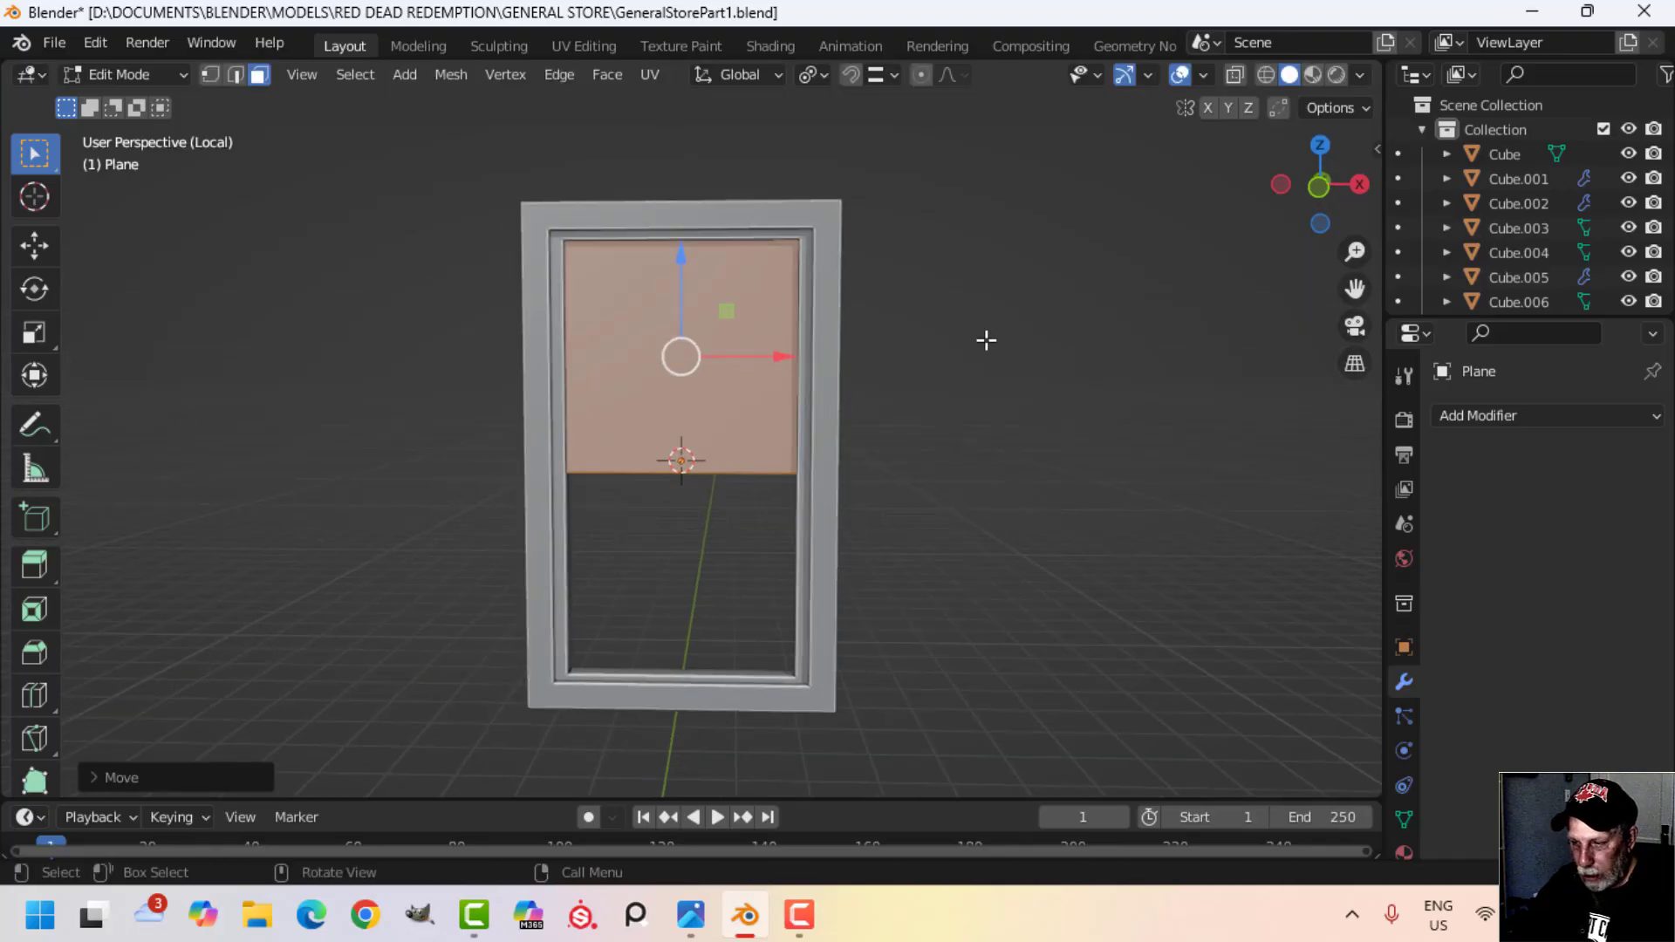
Step: Inset the upright plane's face by about 0.2 m, compare it with the reference window, and delete the inner face
key(i)
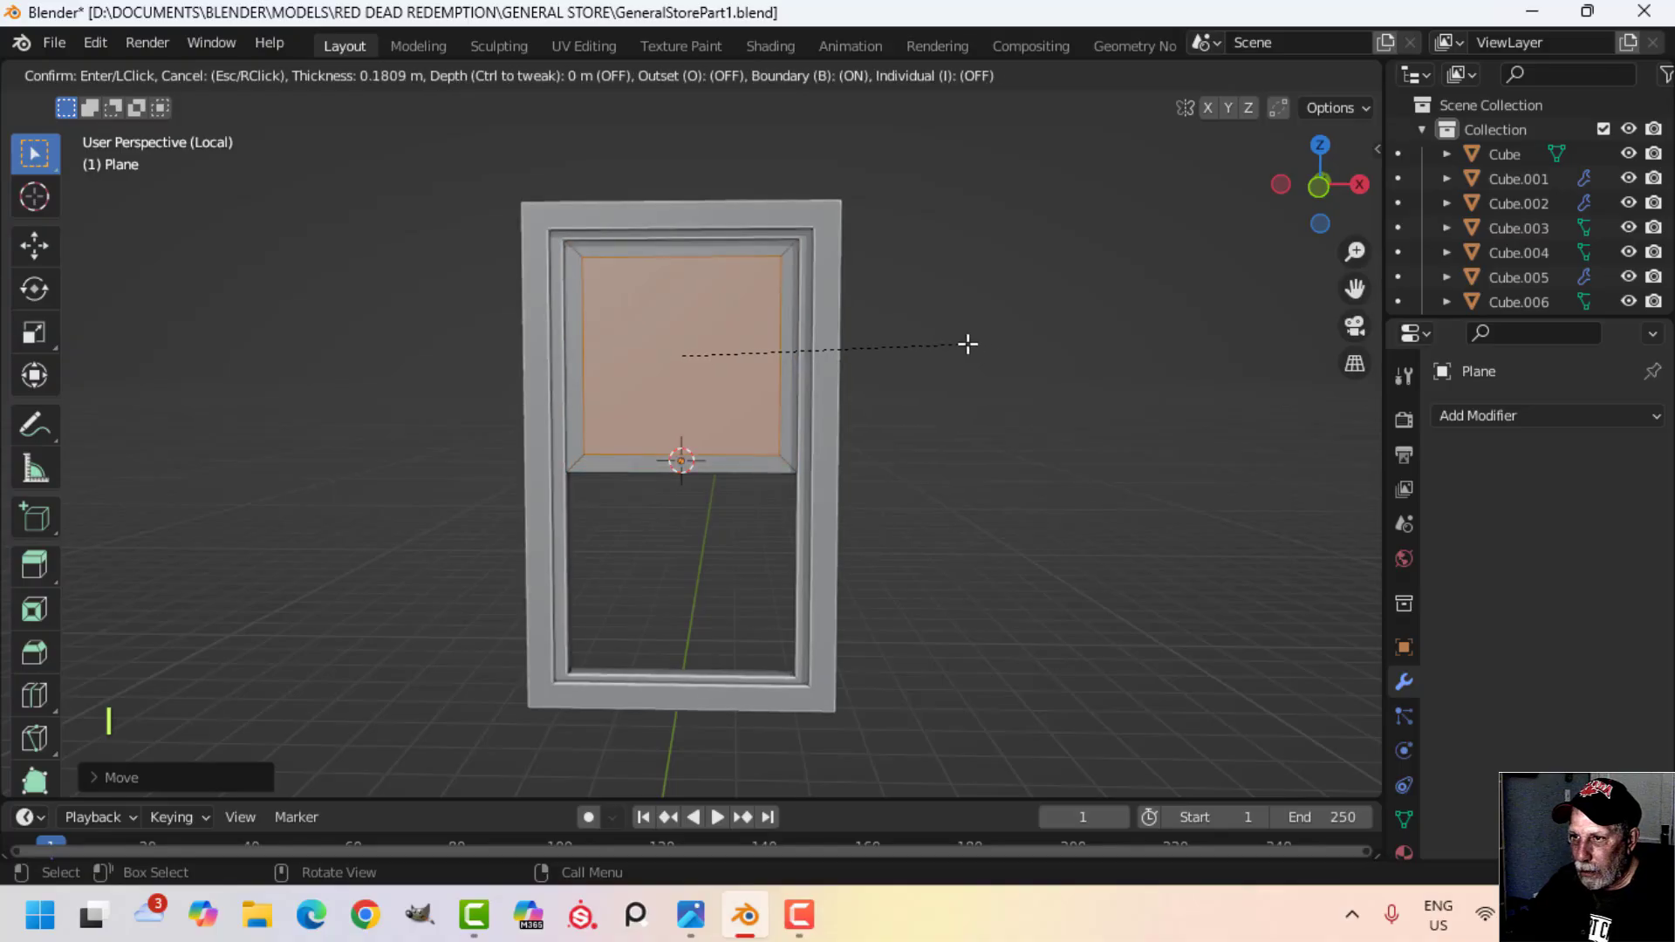
click(964, 345)
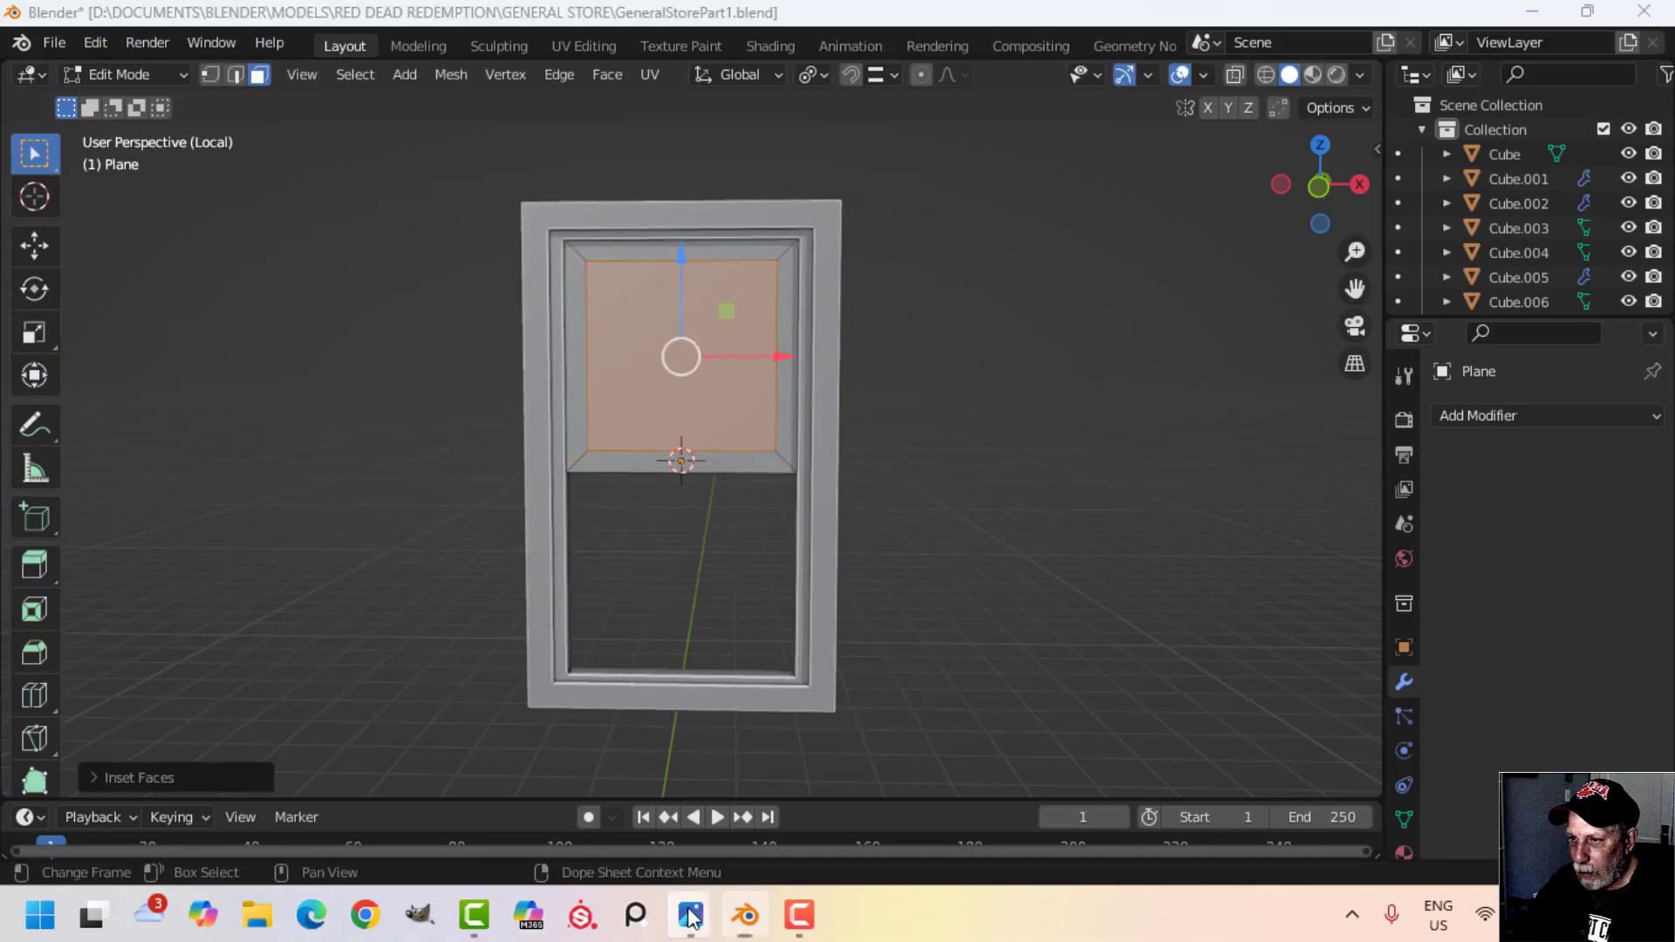
mouse_move(690, 914)
click(598, 750)
scroll(742, 550, up, 2)
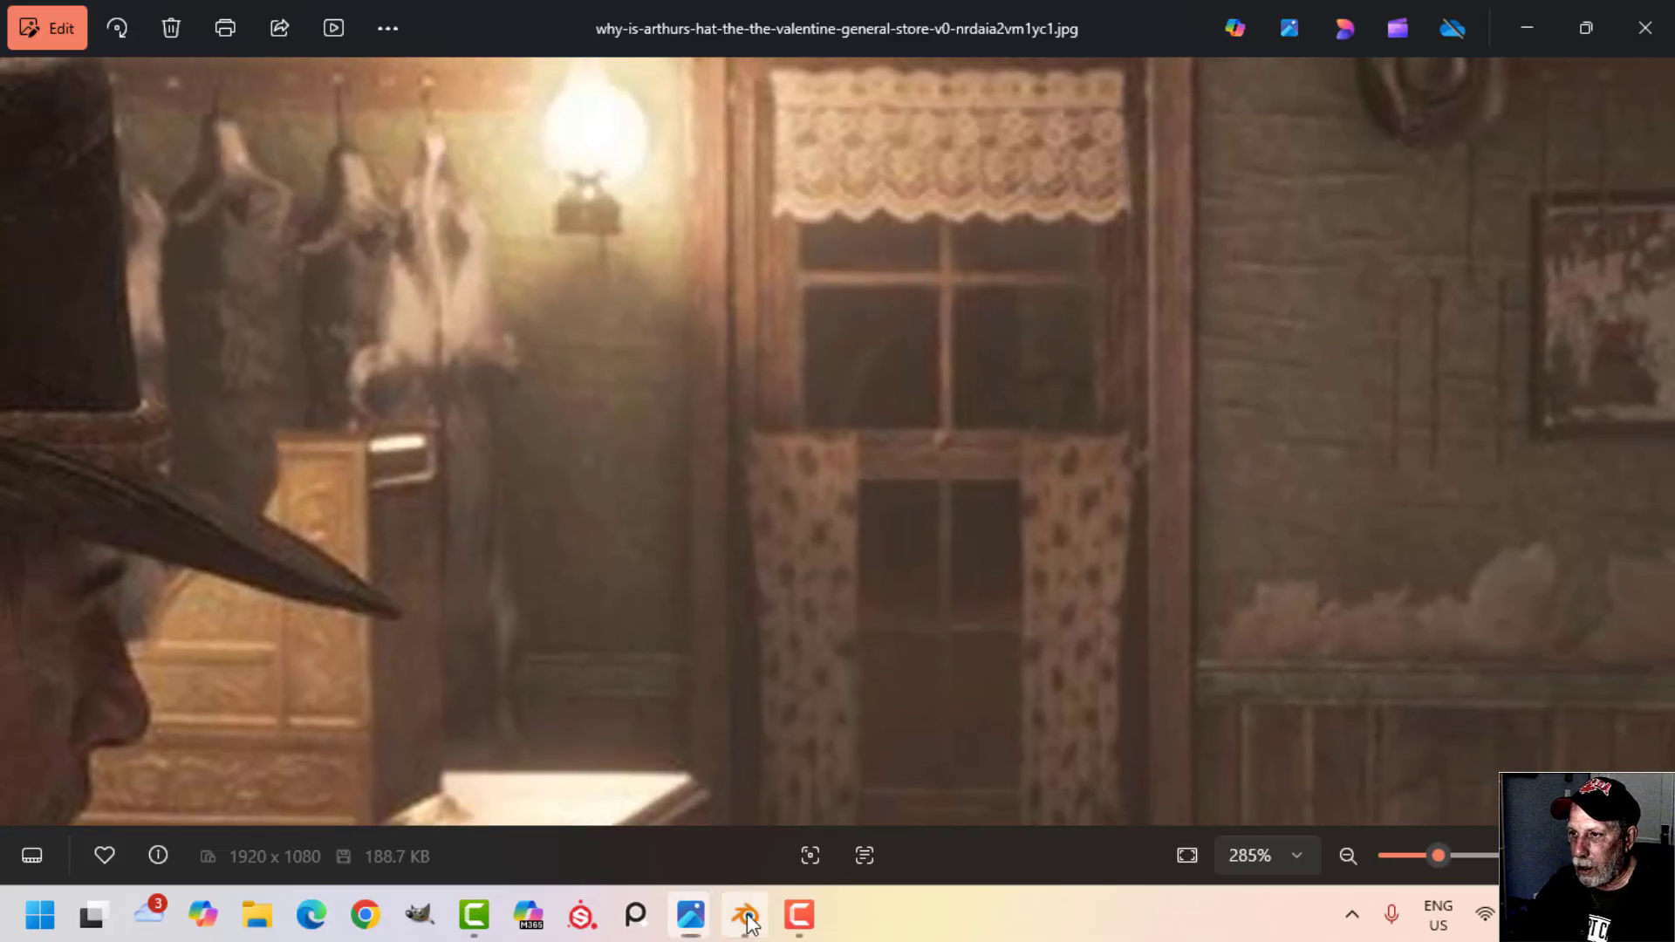
click(748, 918)
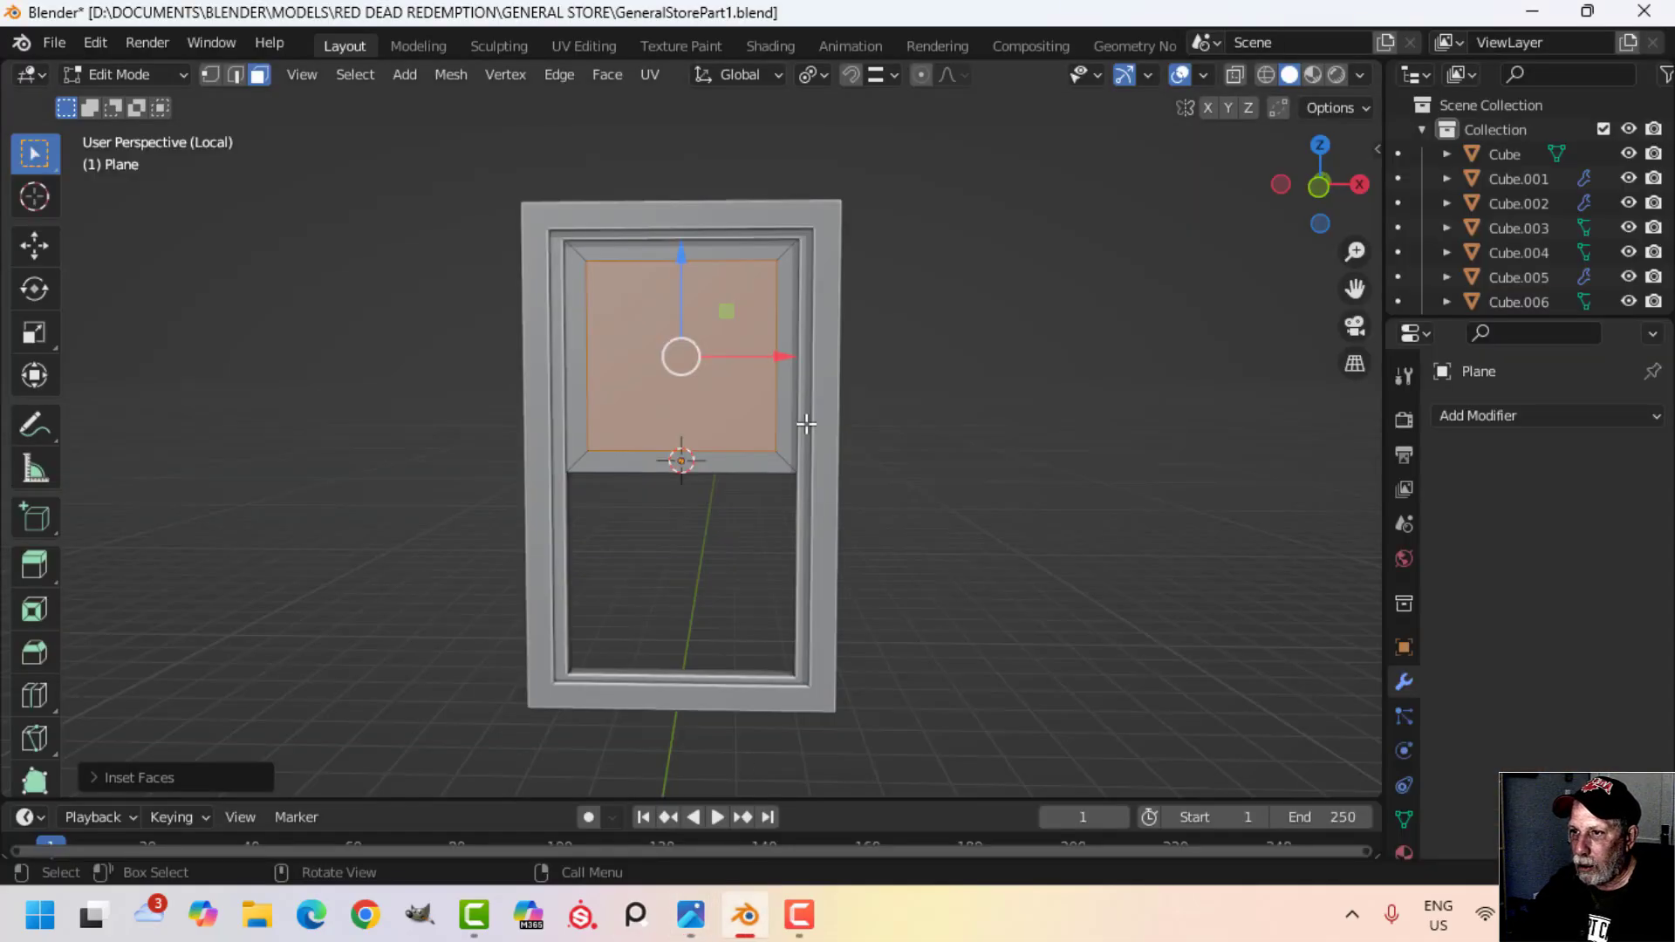
key(x)
click(827, 411)
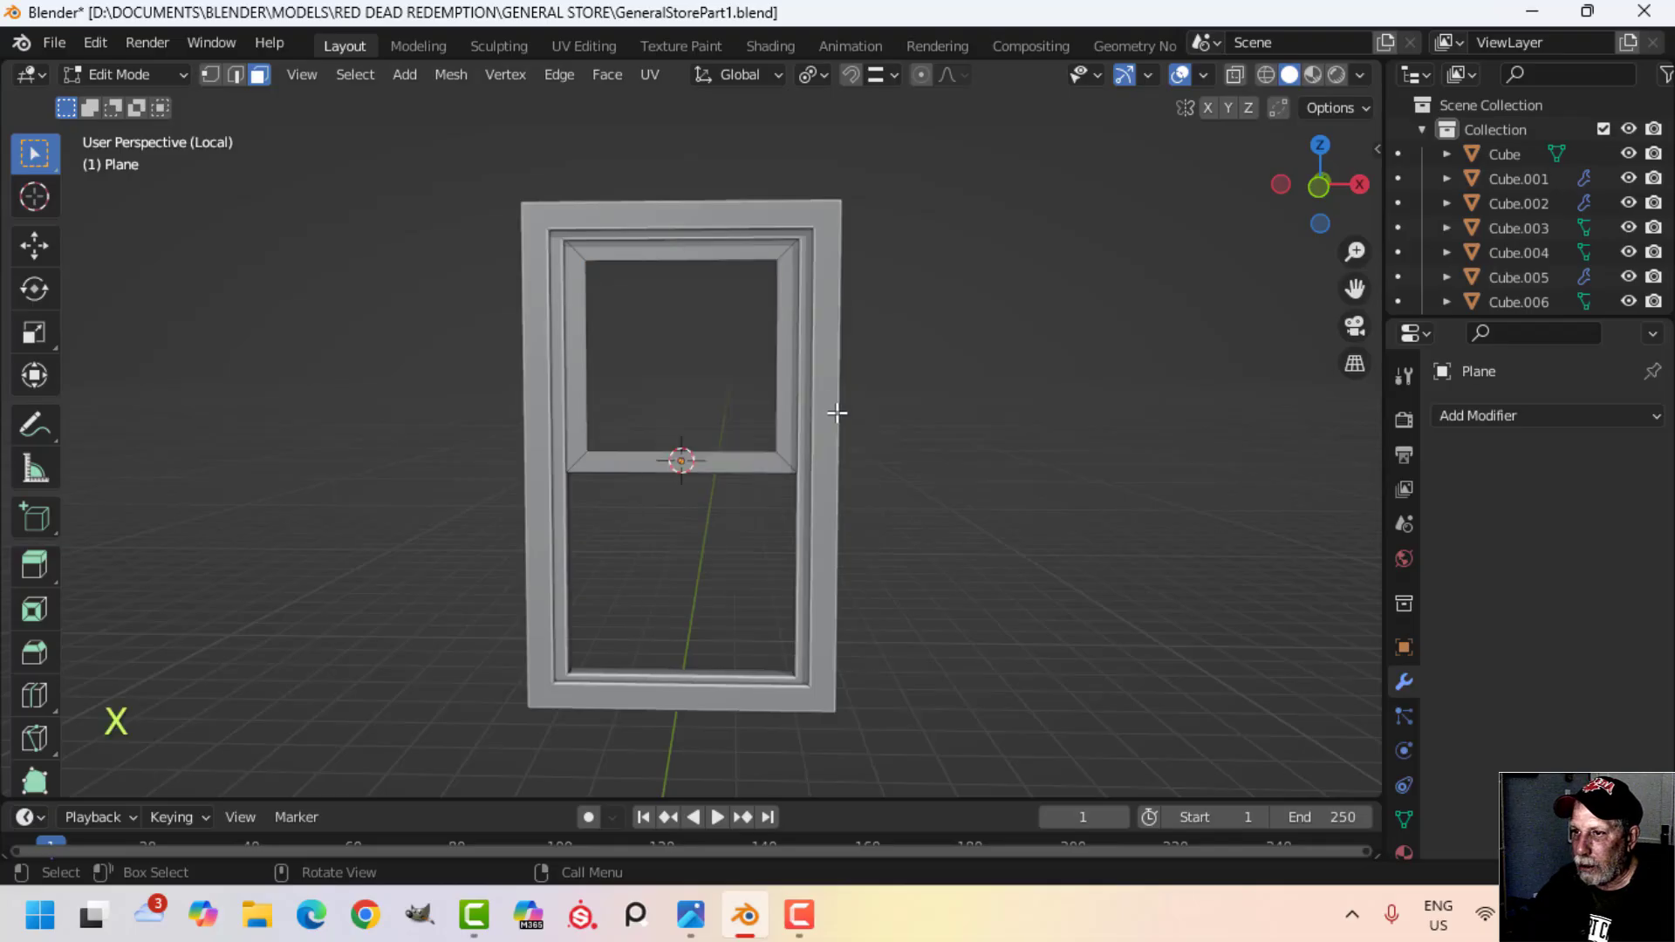
Step: Extrude the whole sash ring to give it depth and delete the hidden extruded faces
key(a)
middle_drag(836, 406, 673, 527)
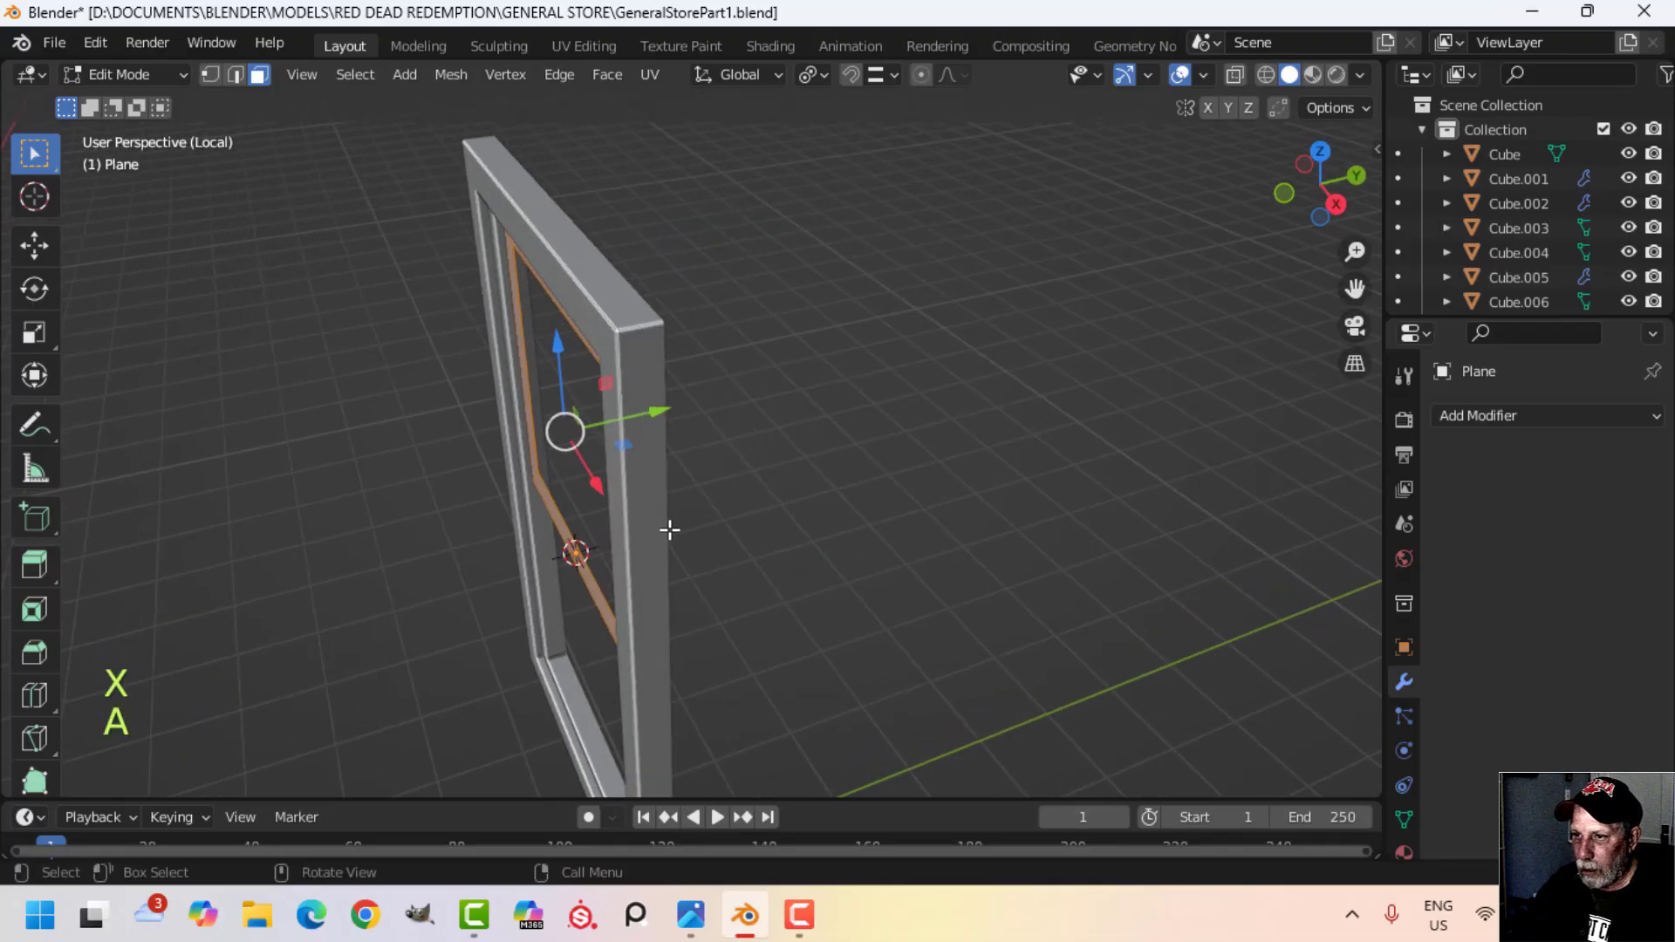
key(e)
click(686, 531)
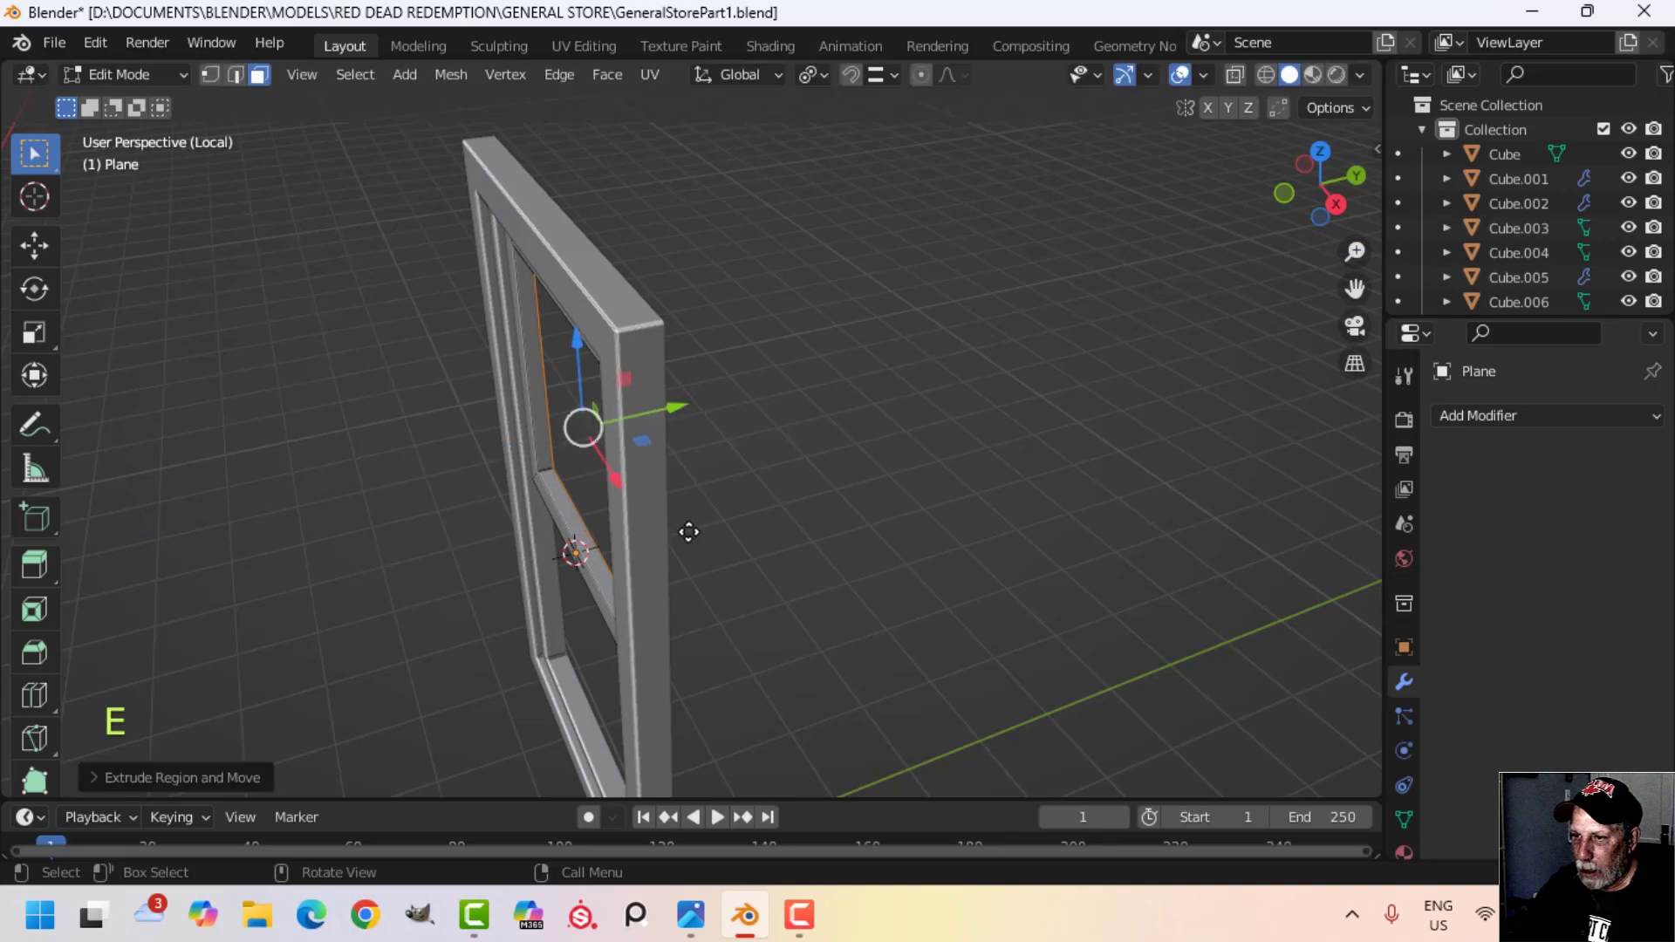
key(x)
click(689, 531)
Step: Move the whole sash mesh along Y to seat it inside the inner window frame
key(a)
shift+middle_drag(625, 524, 697, 527)
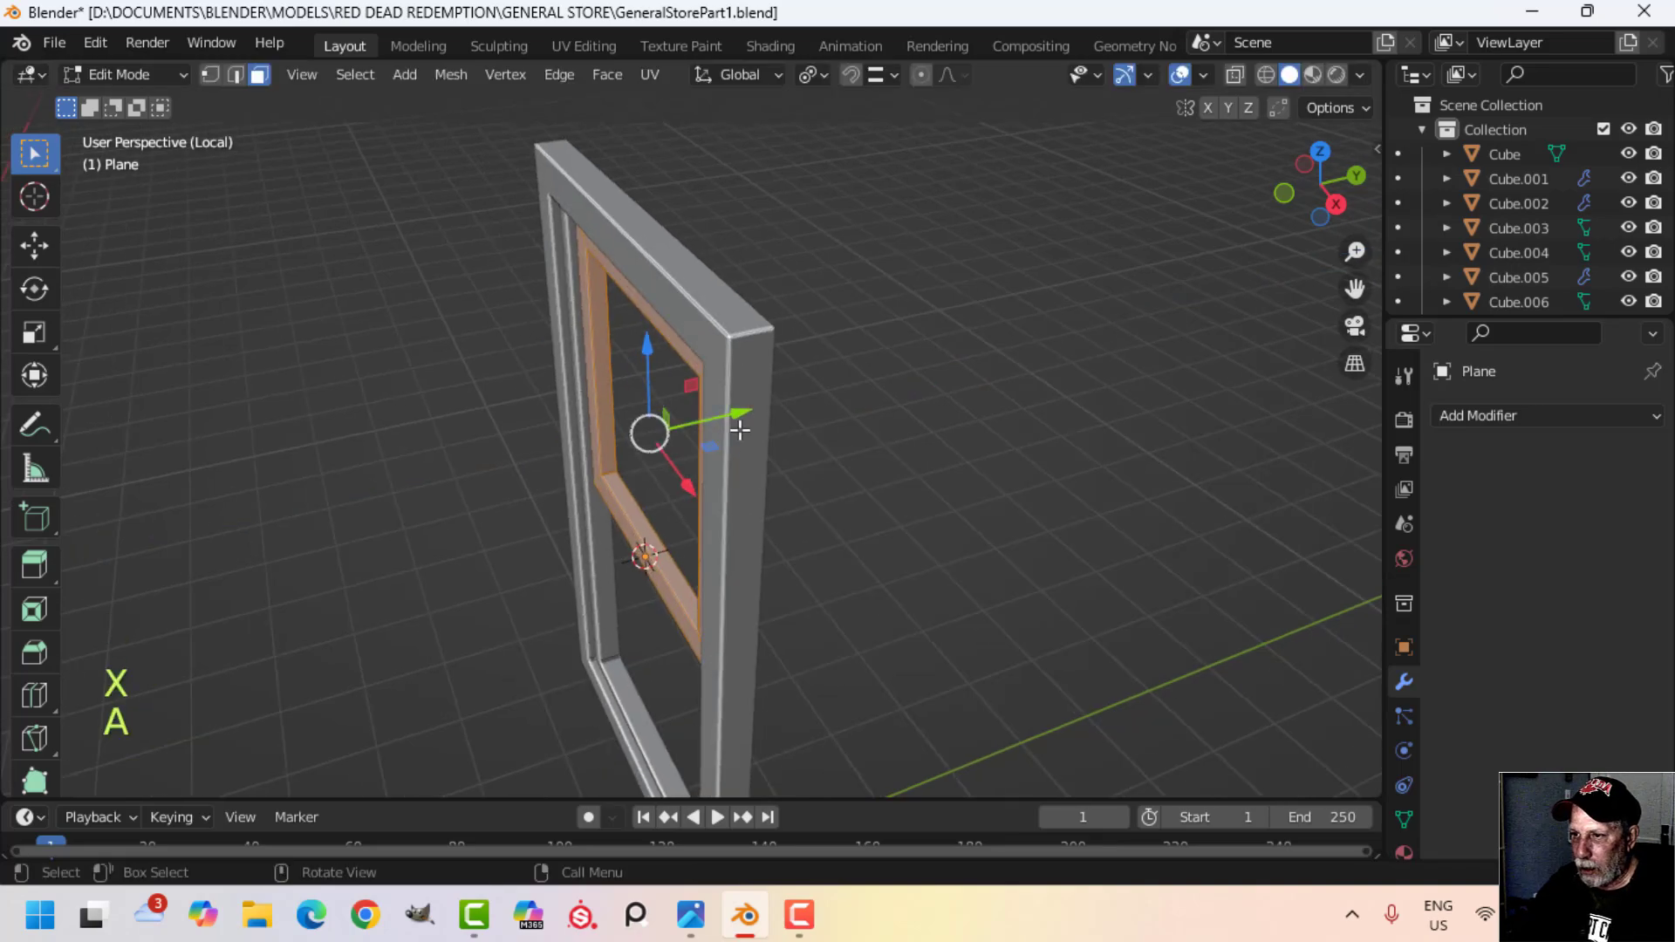
drag(737, 418, 728, 412)
middle_drag(728, 412, 811, 427)
scroll(723, 517, up, 3)
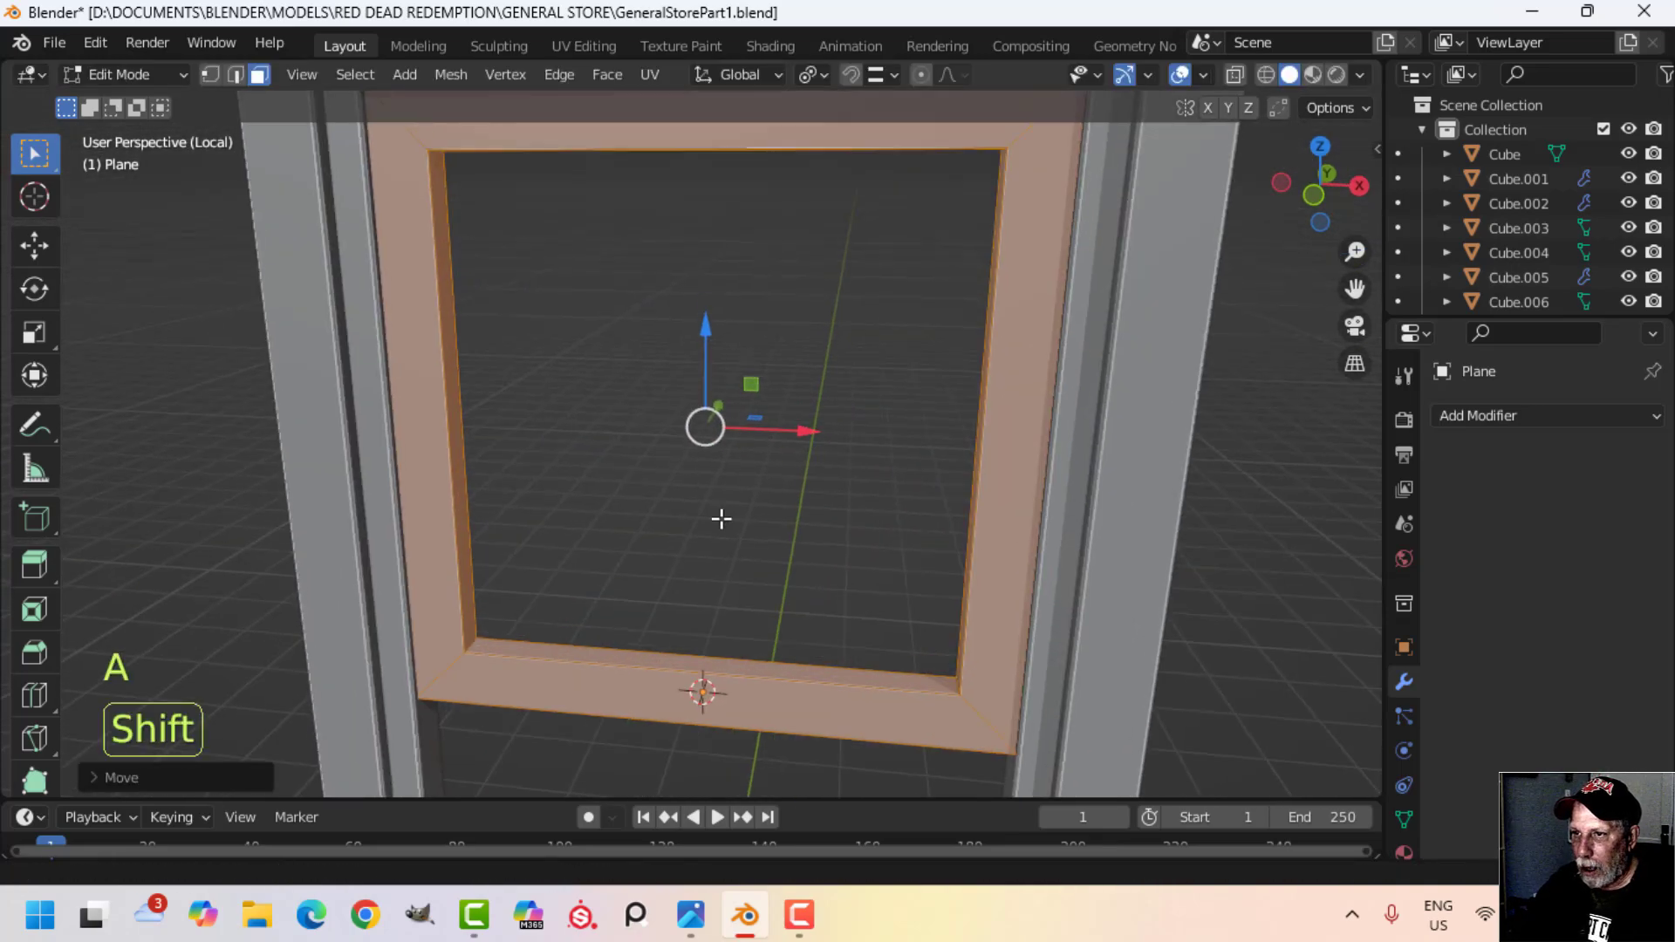
shift+middle_drag(721, 520, 724, 576)
middle_drag(724, 576, 759, 567)
scroll(913, 476, down, 3)
middle_drag(912, 476, 781, 516)
middle_drag(748, 572, 804, 524)
mouse_move(804, 523)
middle_down()
mouse_move(781, 516)
mouse_move(783, 471)
mouse_move(830, 525)
middle_up()
key(Tab)
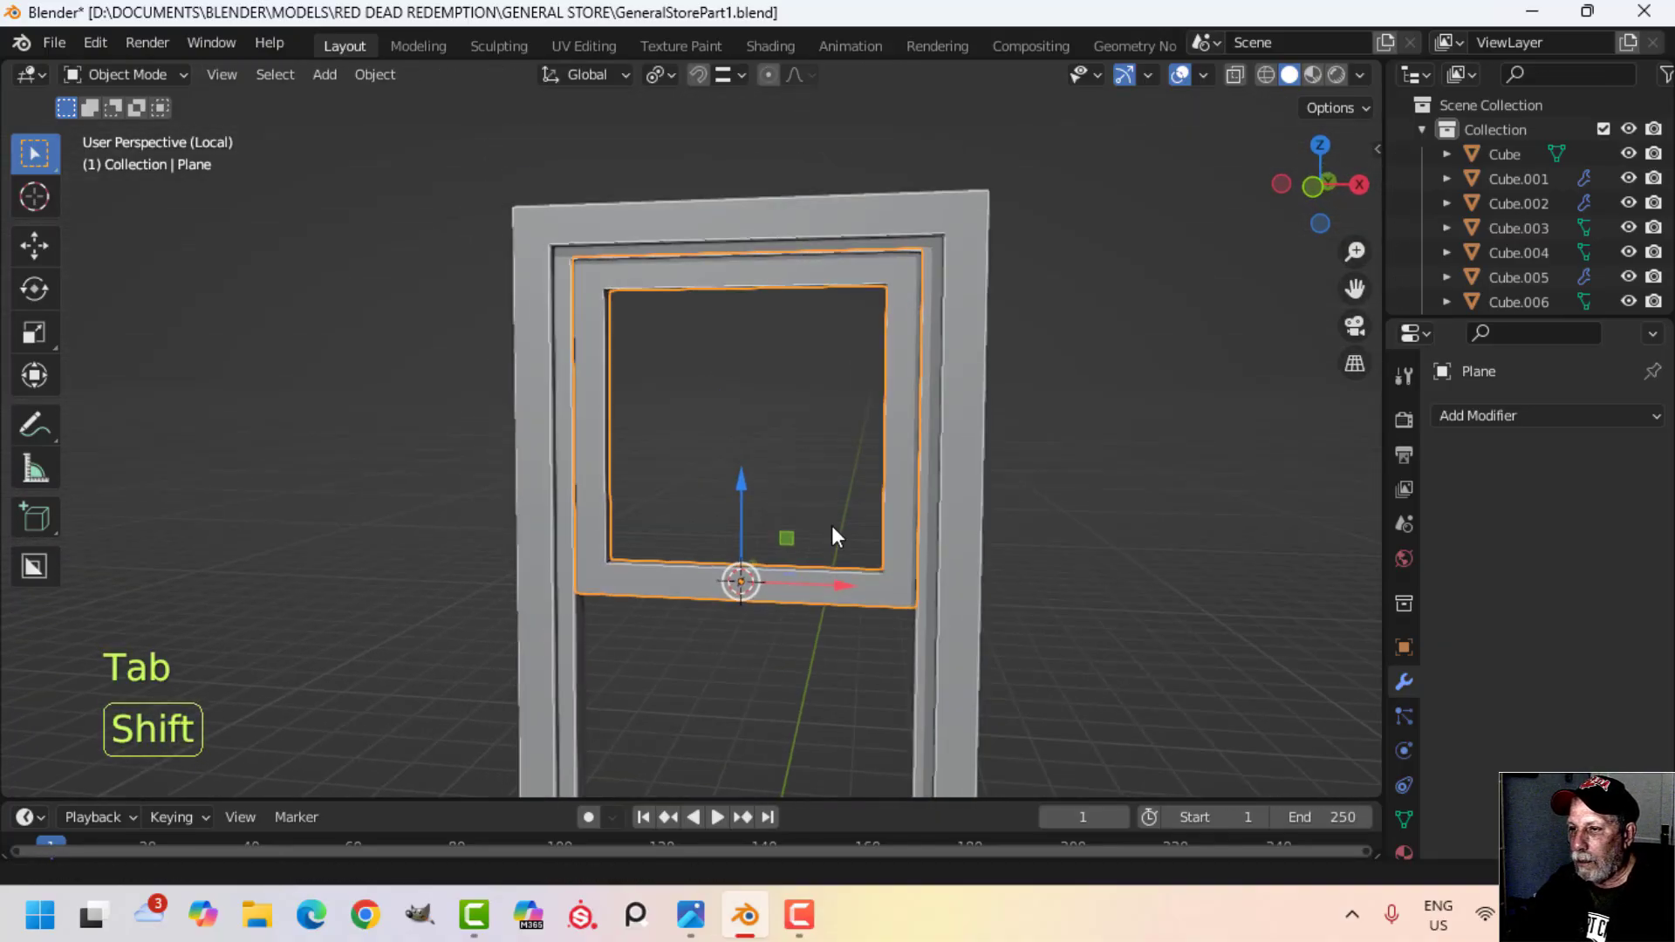
Step: Nudge the sash mesh slightly further along Y, return to Object Mode and deselect everything
key(Tab)
key(a)
middle_drag(872, 430, 716, 535)
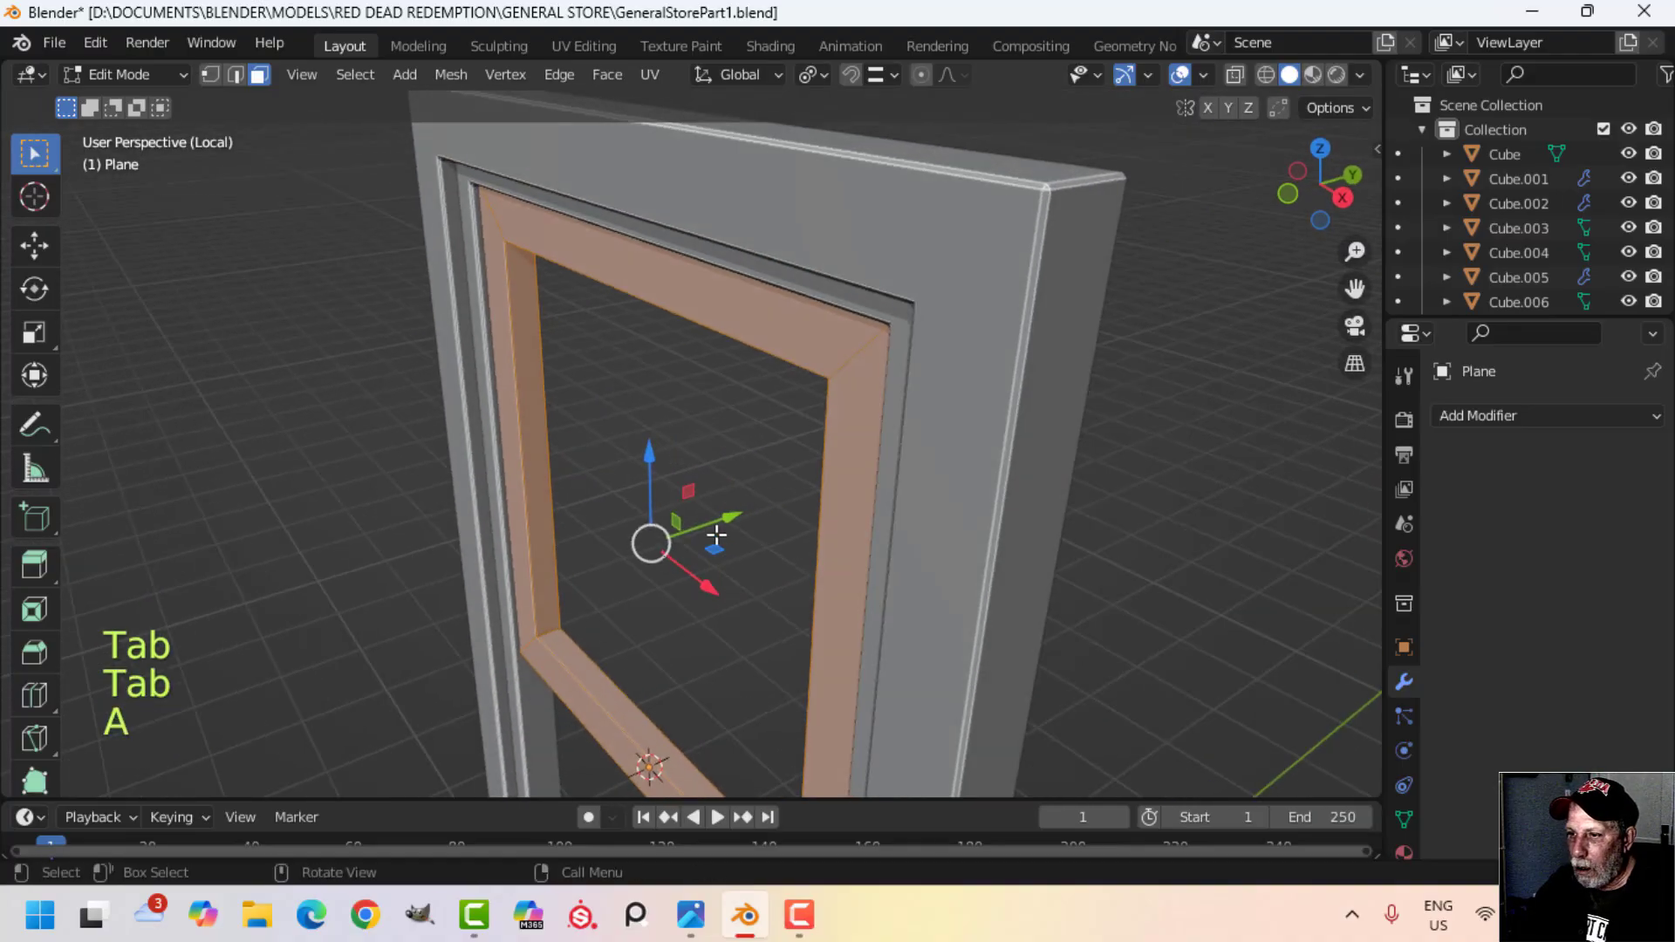
drag(731, 517, 721, 518)
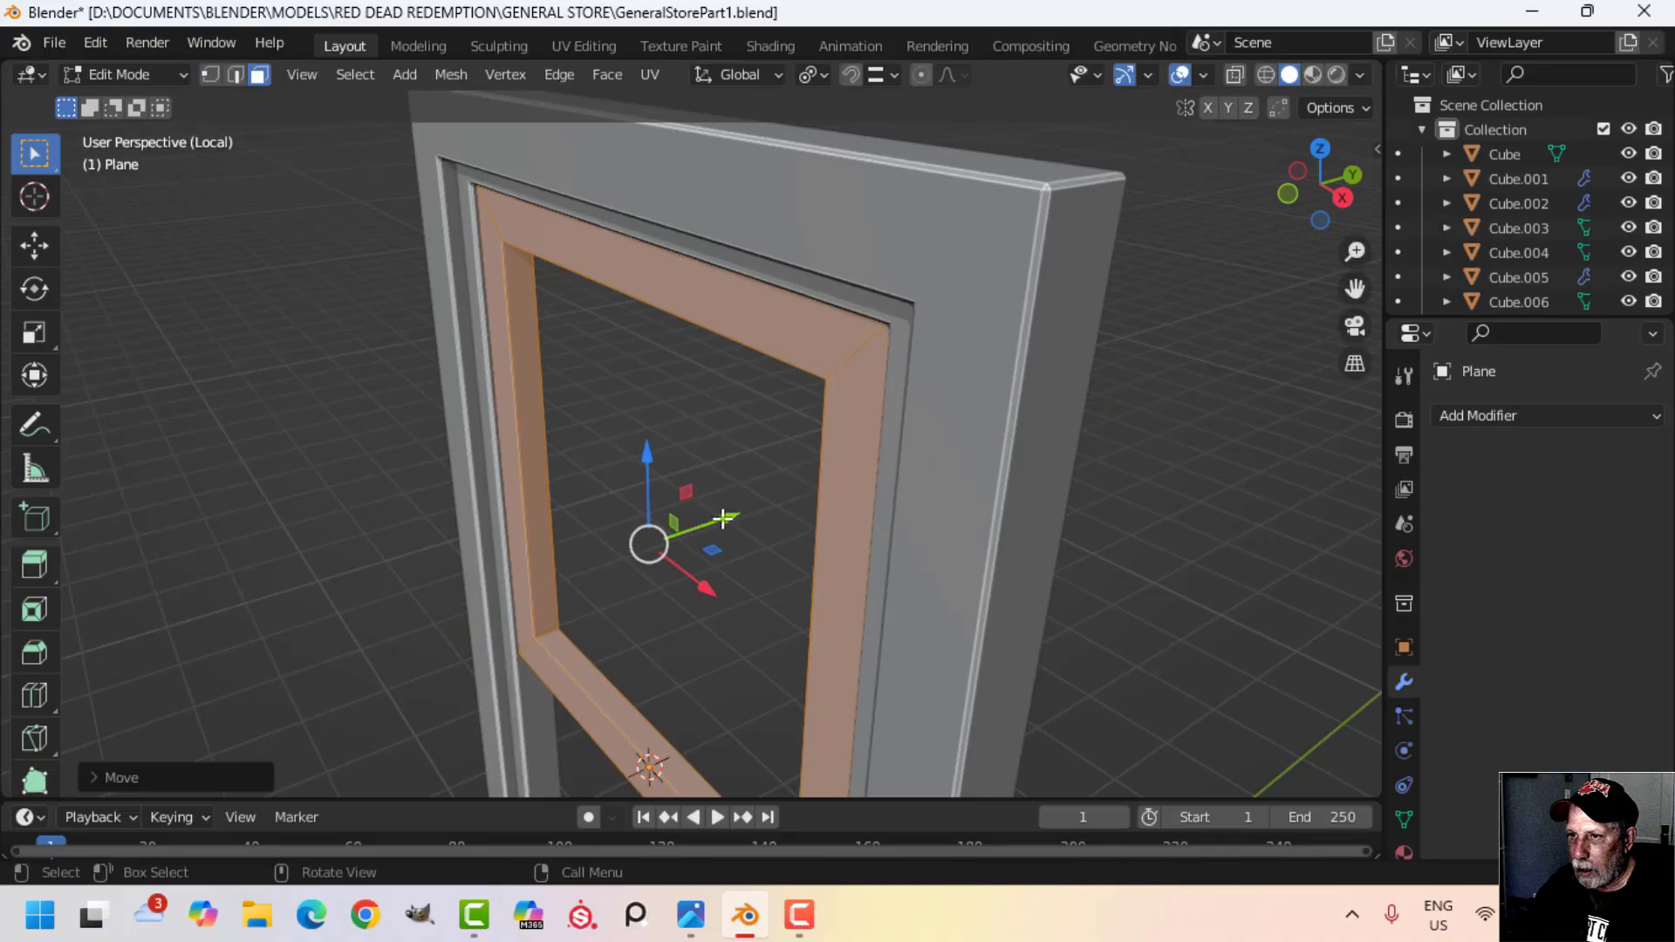
middle_drag(726, 517, 846, 464)
key(Tab)
scroll(801, 525, down, 3)
scroll(801, 525, down, 1)
key(alt+a)
scroll(829, 549, up, 3)
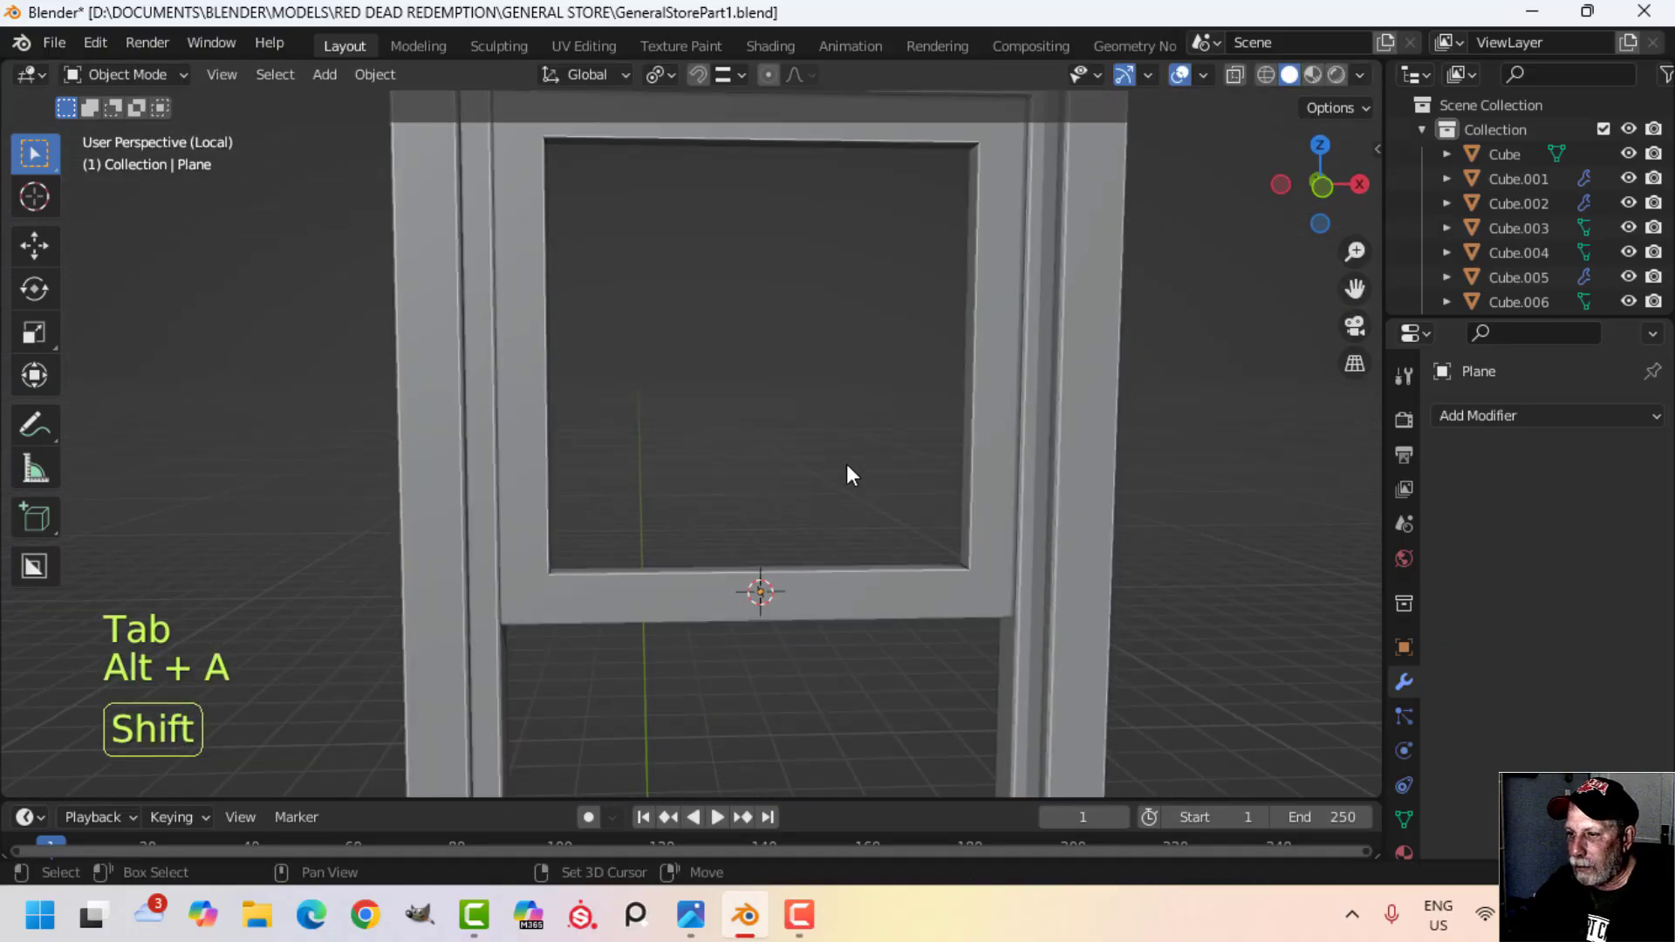
Step: Duplicate the inner face of the sash's bottom rail and move the copy up to about mid-height of its opening
click(876, 595)
key(Tab)
key(alt+a)
middle_drag(759, 588, 794, 539)
key(2)
key(3)
click(773, 621)
key(shift+d)
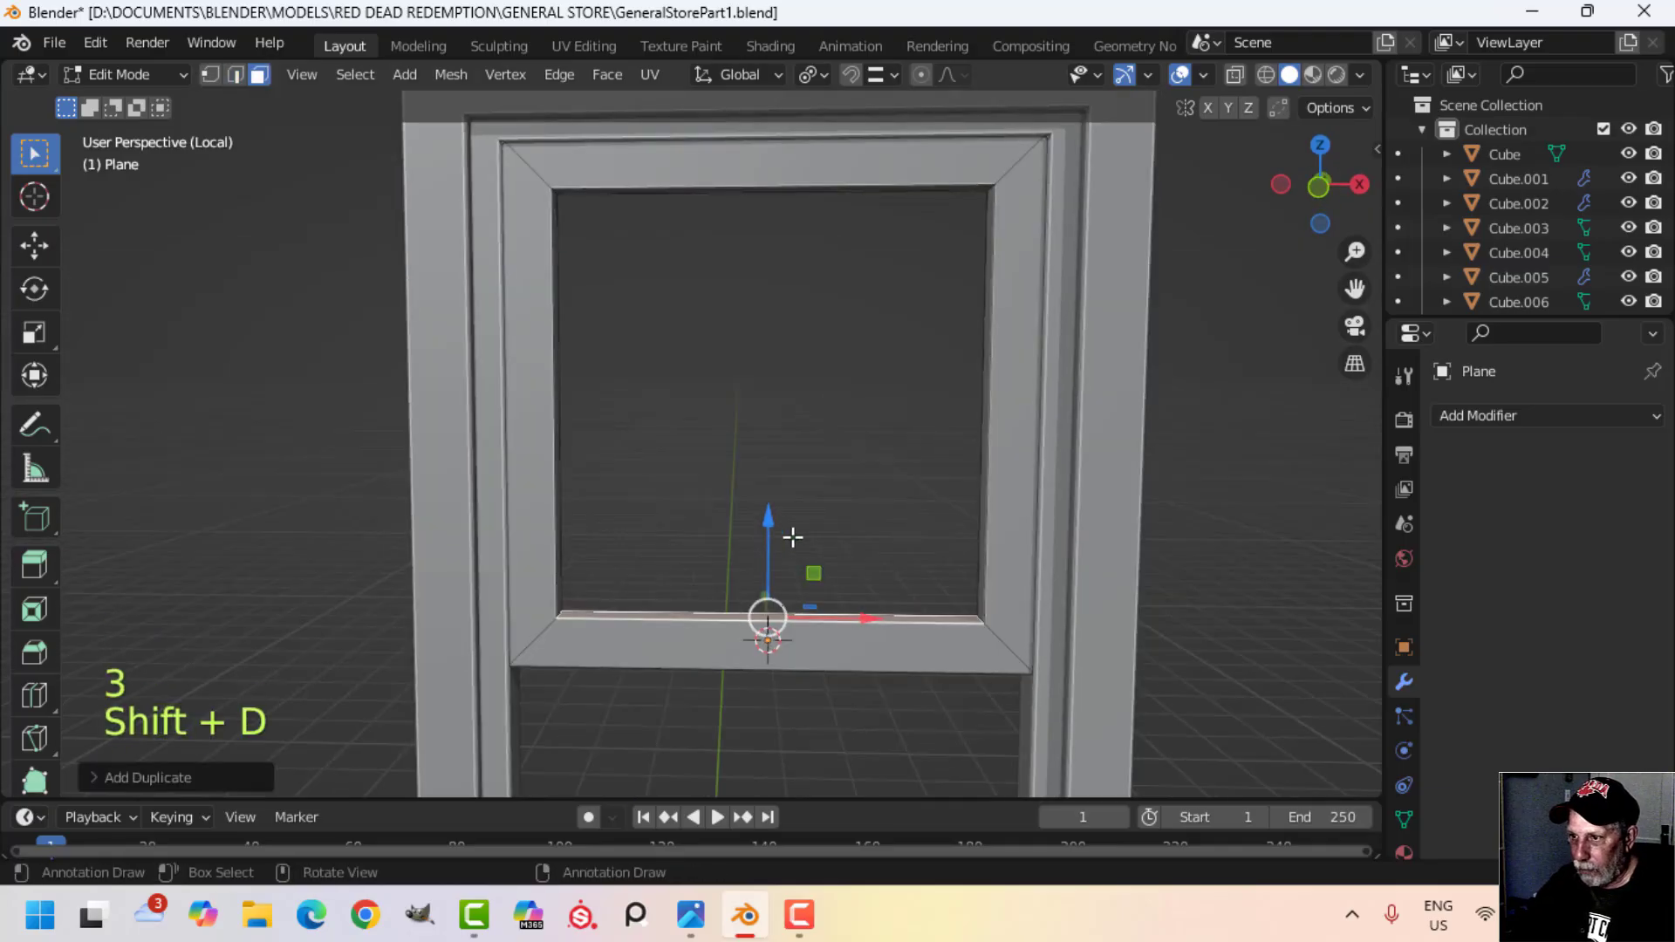
click(874, 387)
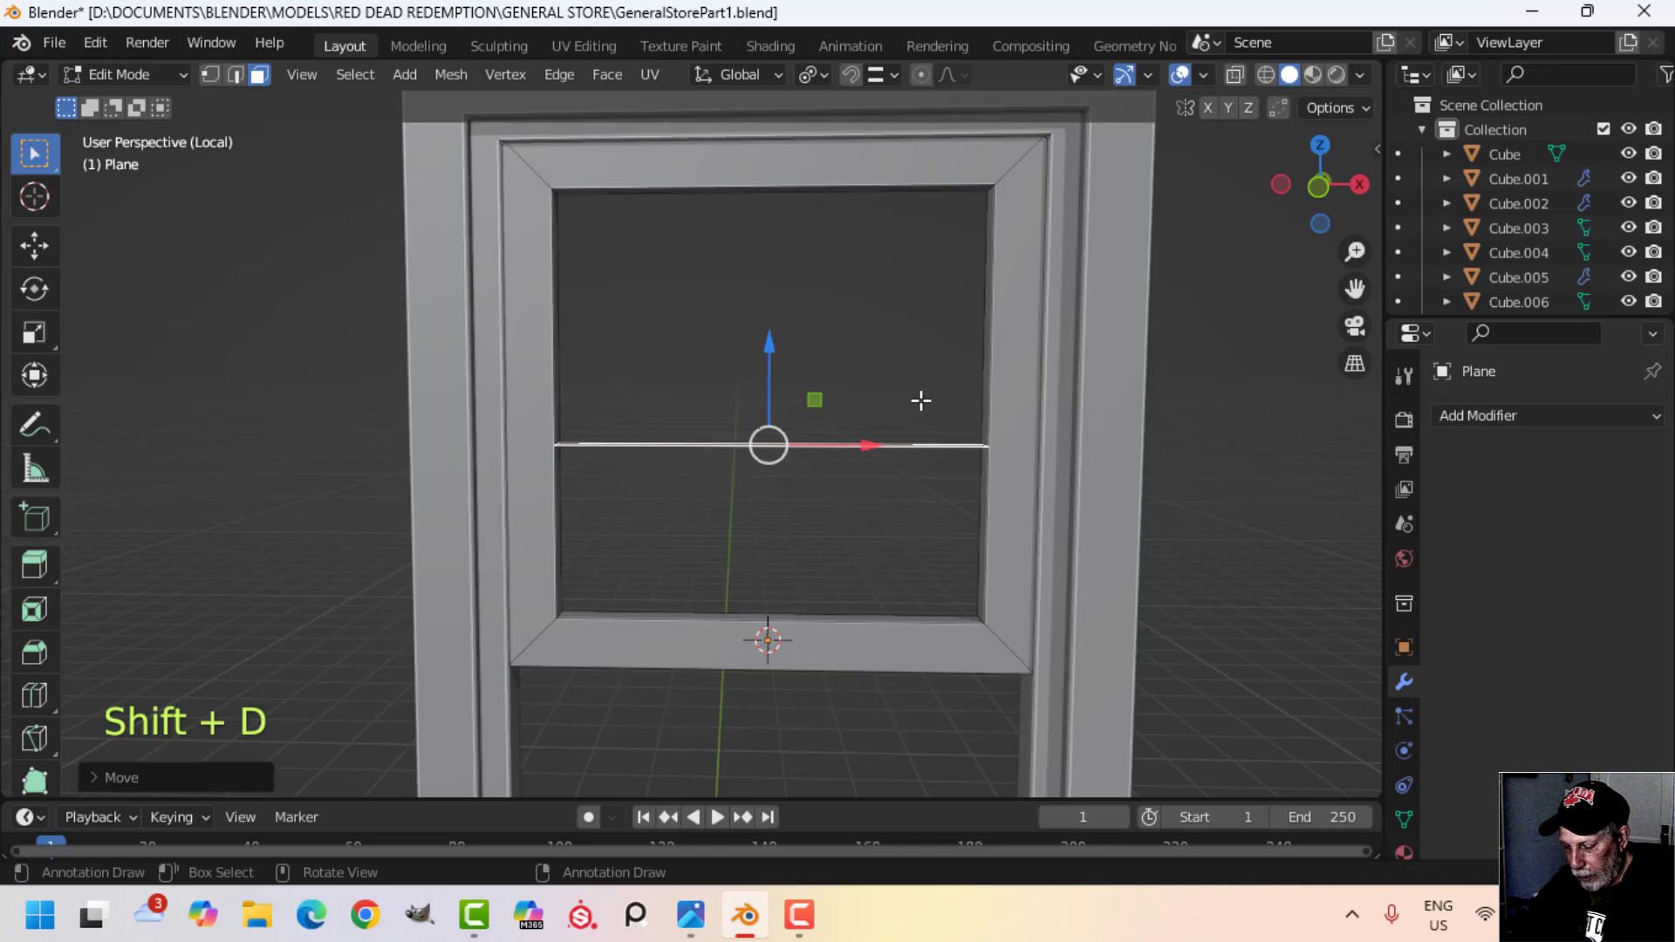
Step: Separate the duplicated strip into its own object and narrow it along Y
key(p)
key(Tab)
click(813, 444)
key(Tab)
key(a)
middle_drag(882, 456, 911, 571)
scroll(991, 527, up, 2)
key(s)
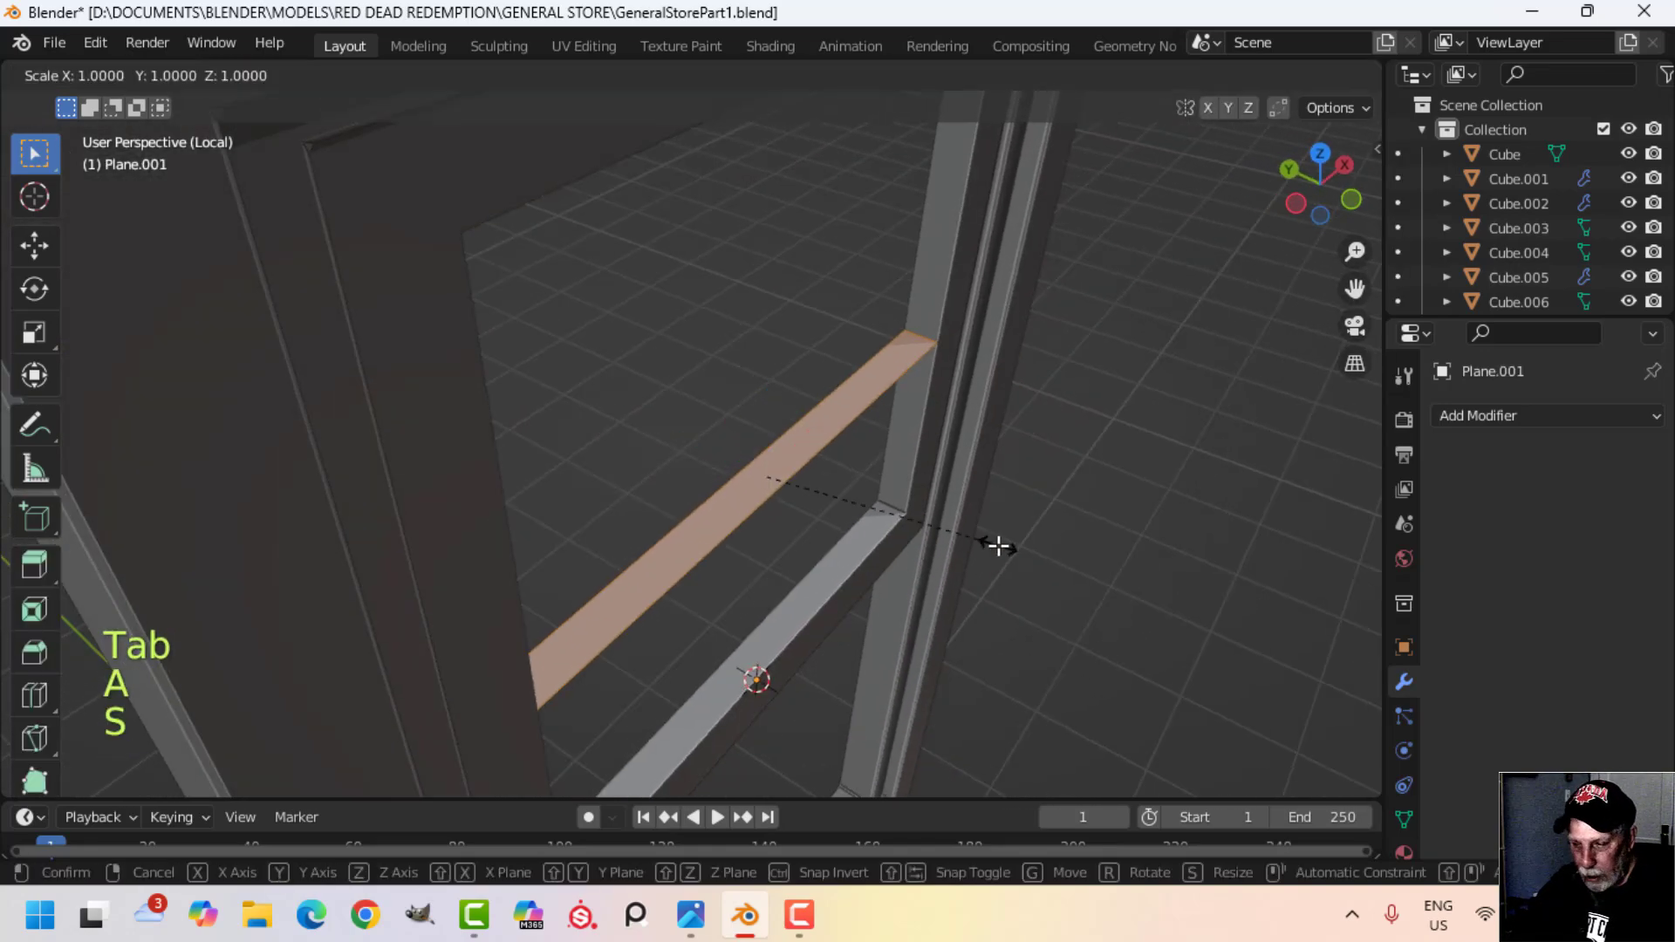
key(y)
click(891, 508)
Step: Extrude the strip vertically by about 0.05 m and lengthen the bar along X so its ends enter the sash sides
mouse_move(891, 508)
middle_down()
mouse_move(959, 549)
mouse_move(898, 483)
mouse_move(872, 520)
middle_up()
key(e)
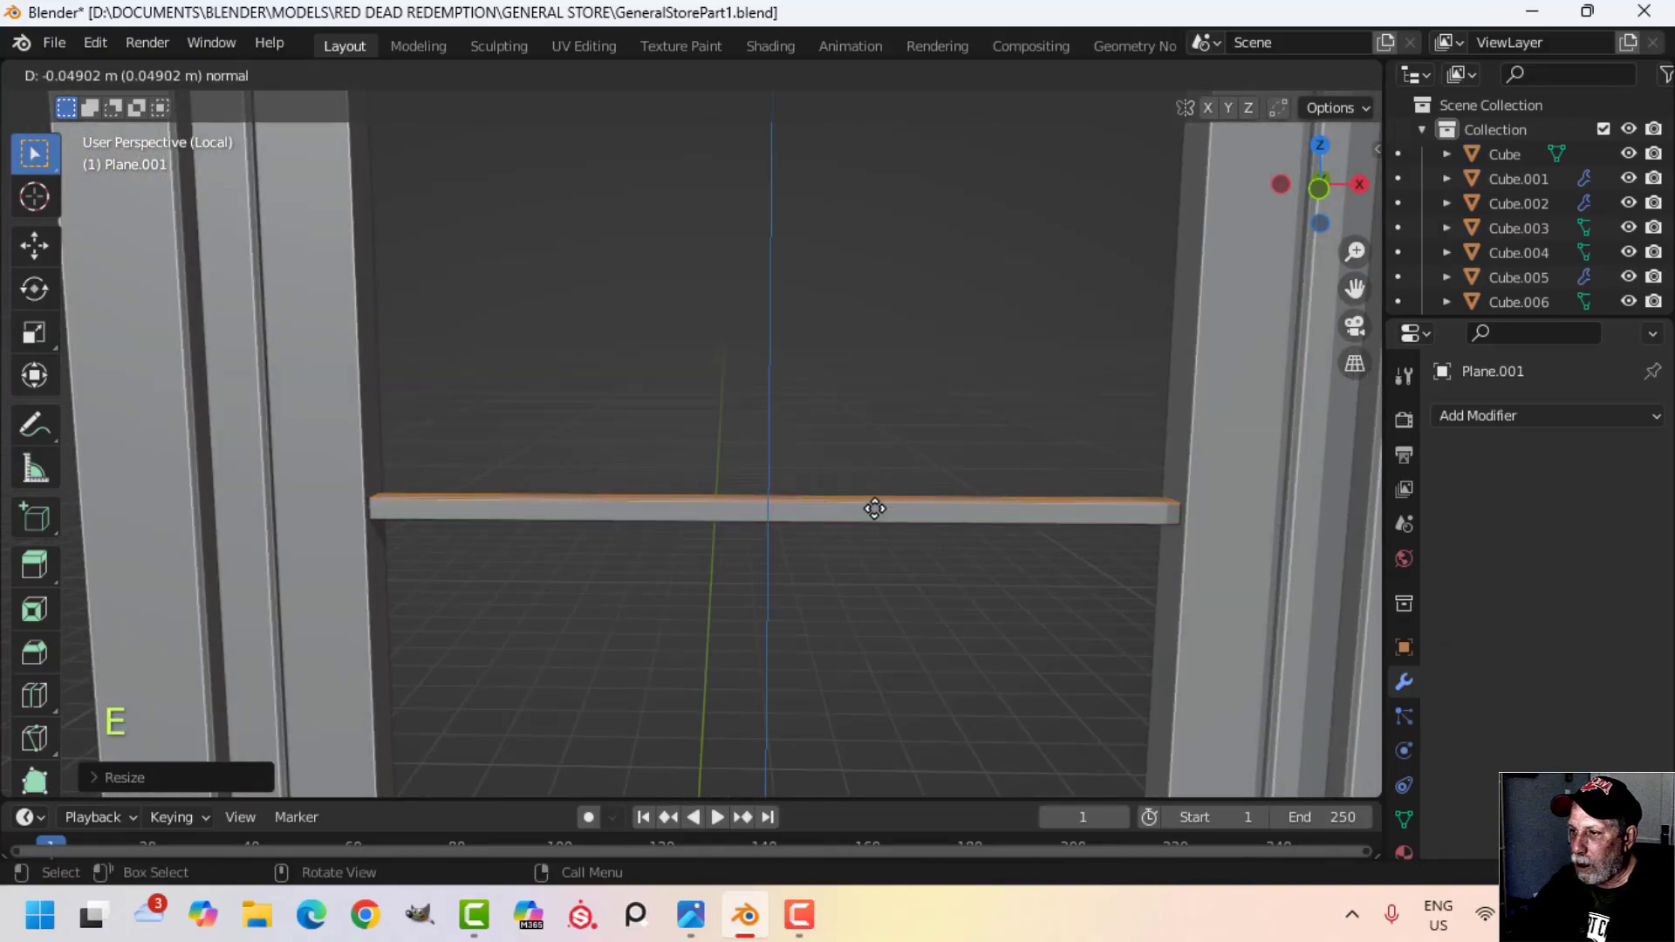
click(875, 508)
key(a)
shift+middle_drag(1009, 561, 964, 531)
key(s)
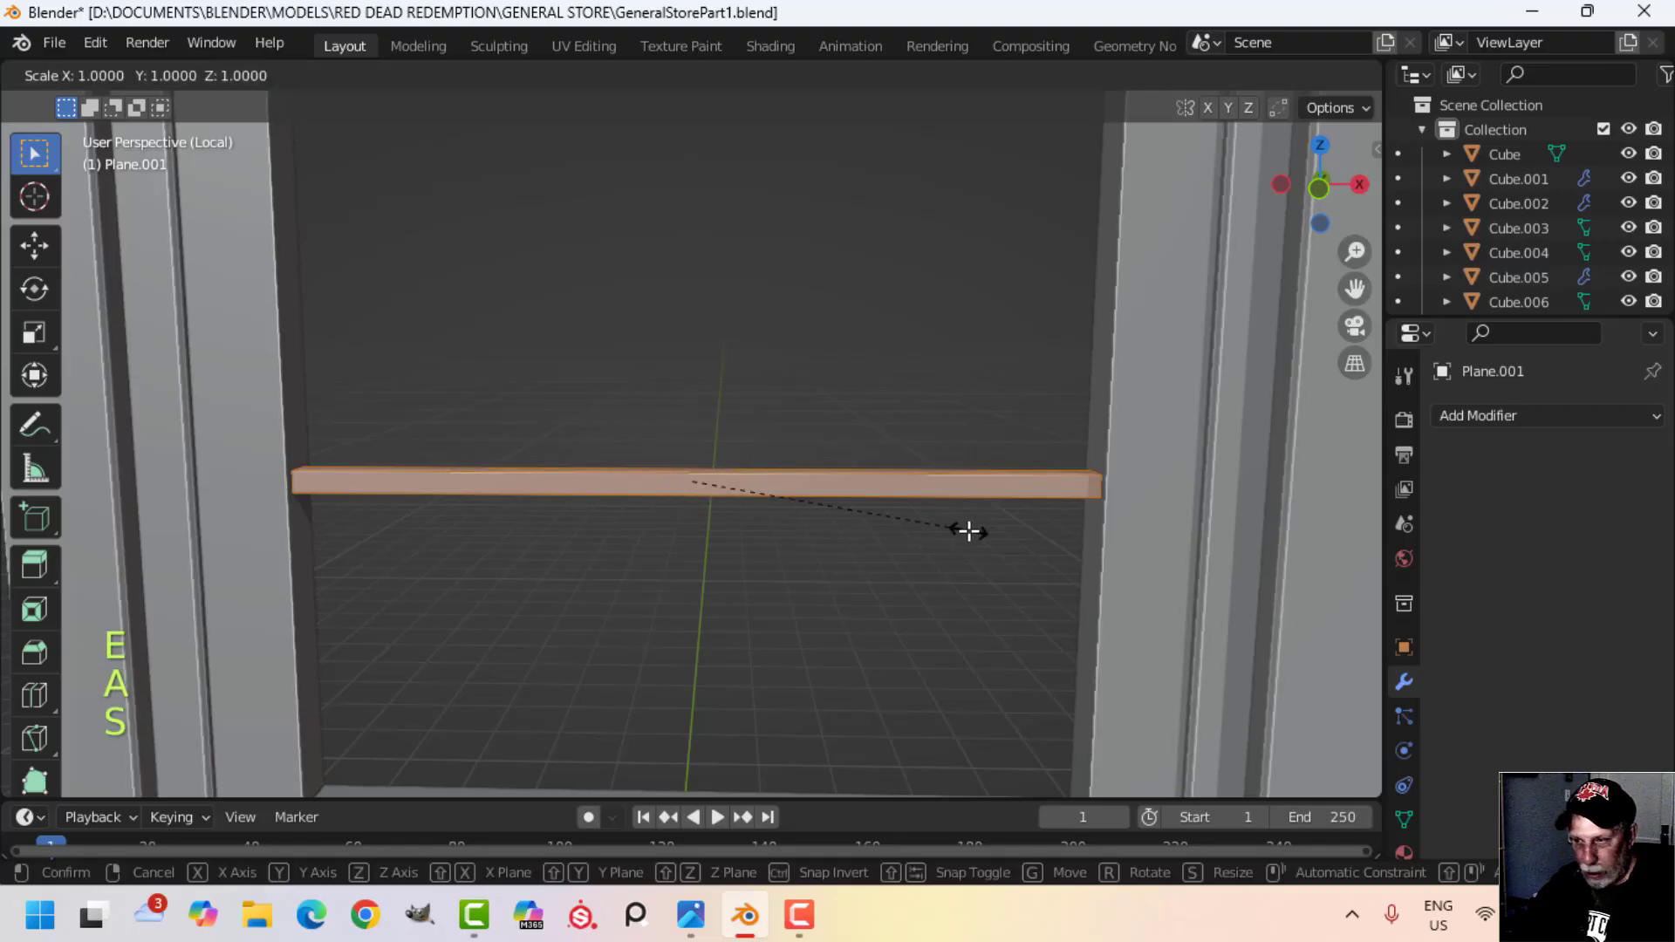
key(x)
click(983, 534)
key(Tab)
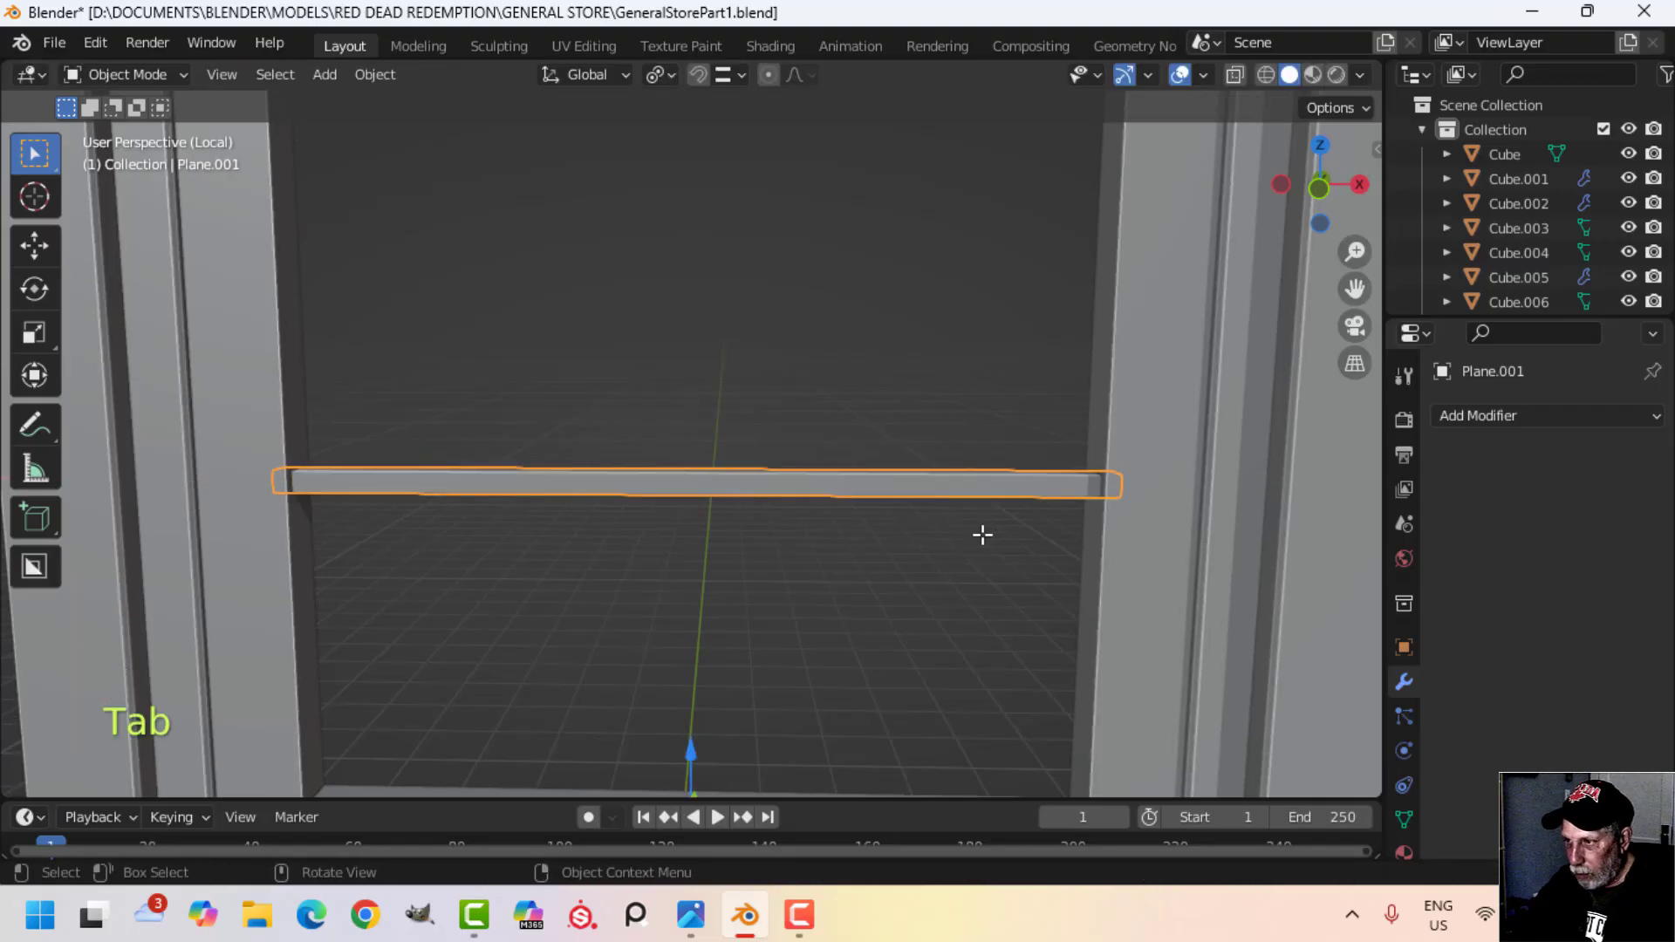
Step: Isolate the horizontal glazing bar and delete its hidden end and back faces
key(KP_Divide)
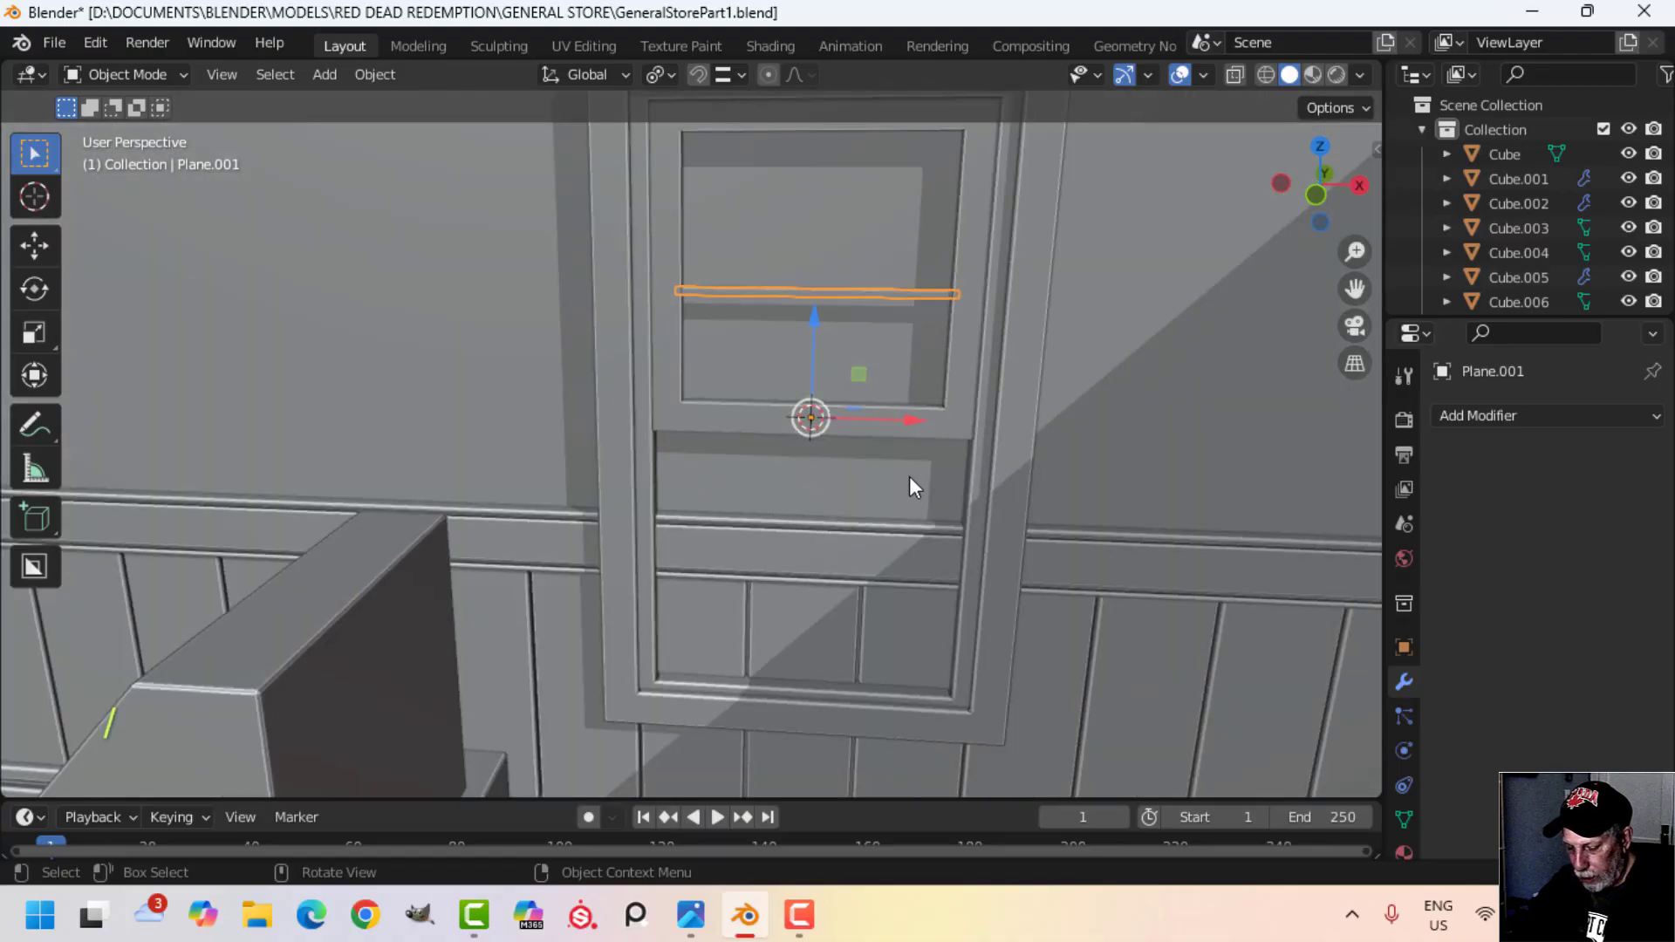
key(KP_Divide)
middle_drag(918, 480, 1051, 471)
key(q)
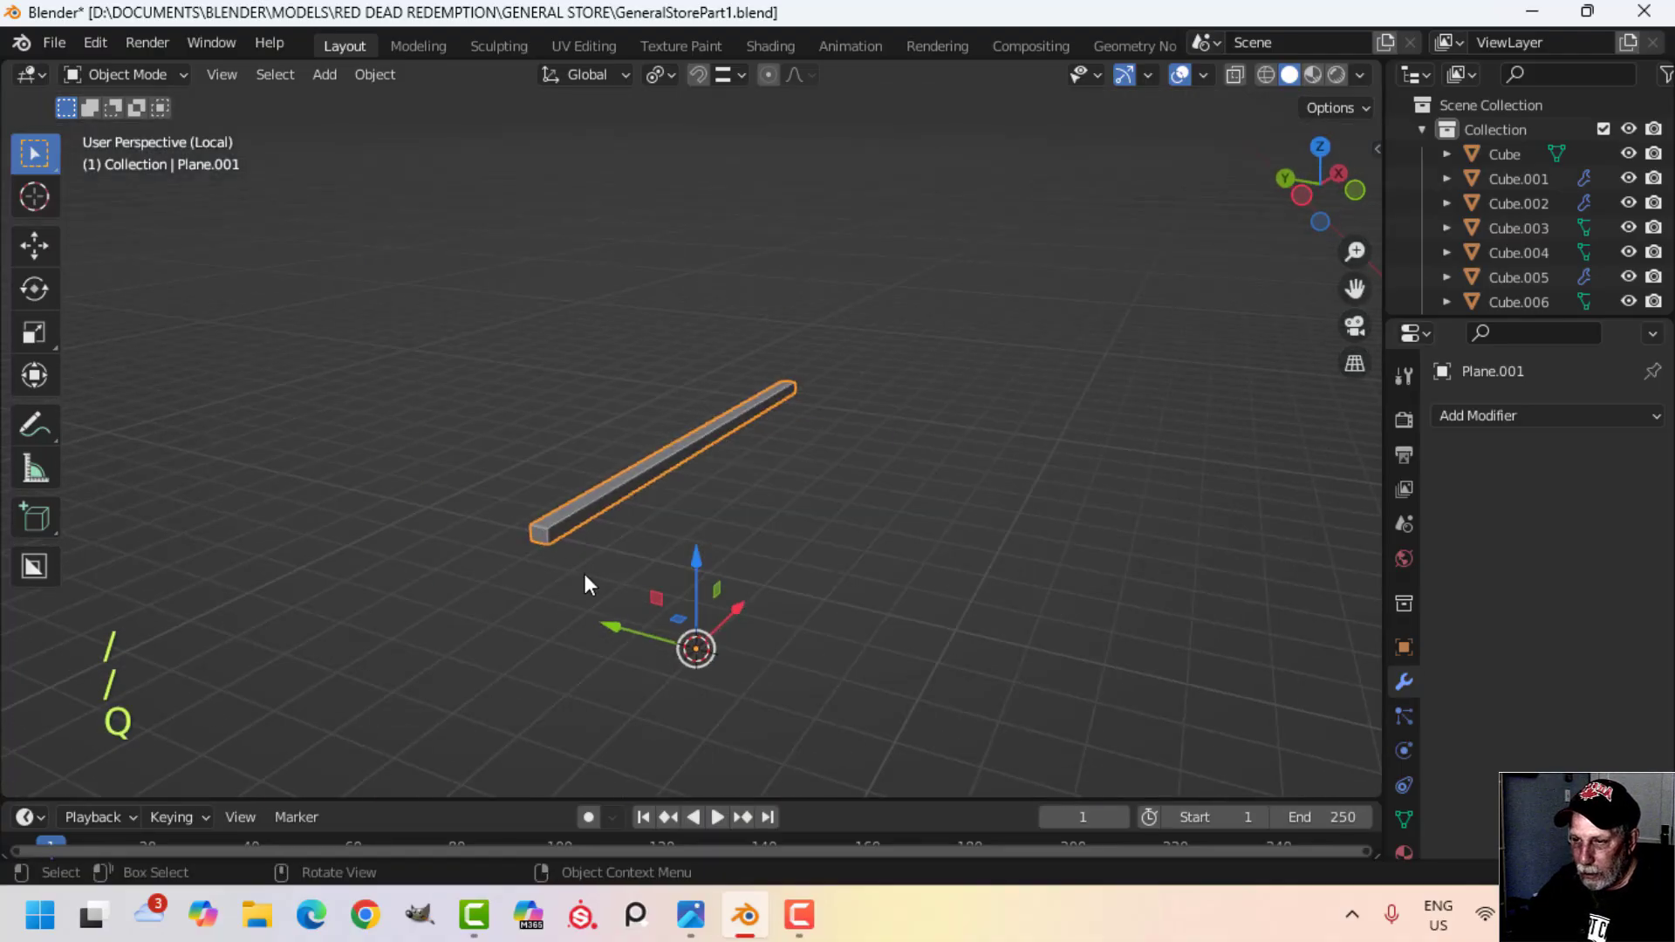
middle_drag(598, 573, 712, 568)
key(Tab)
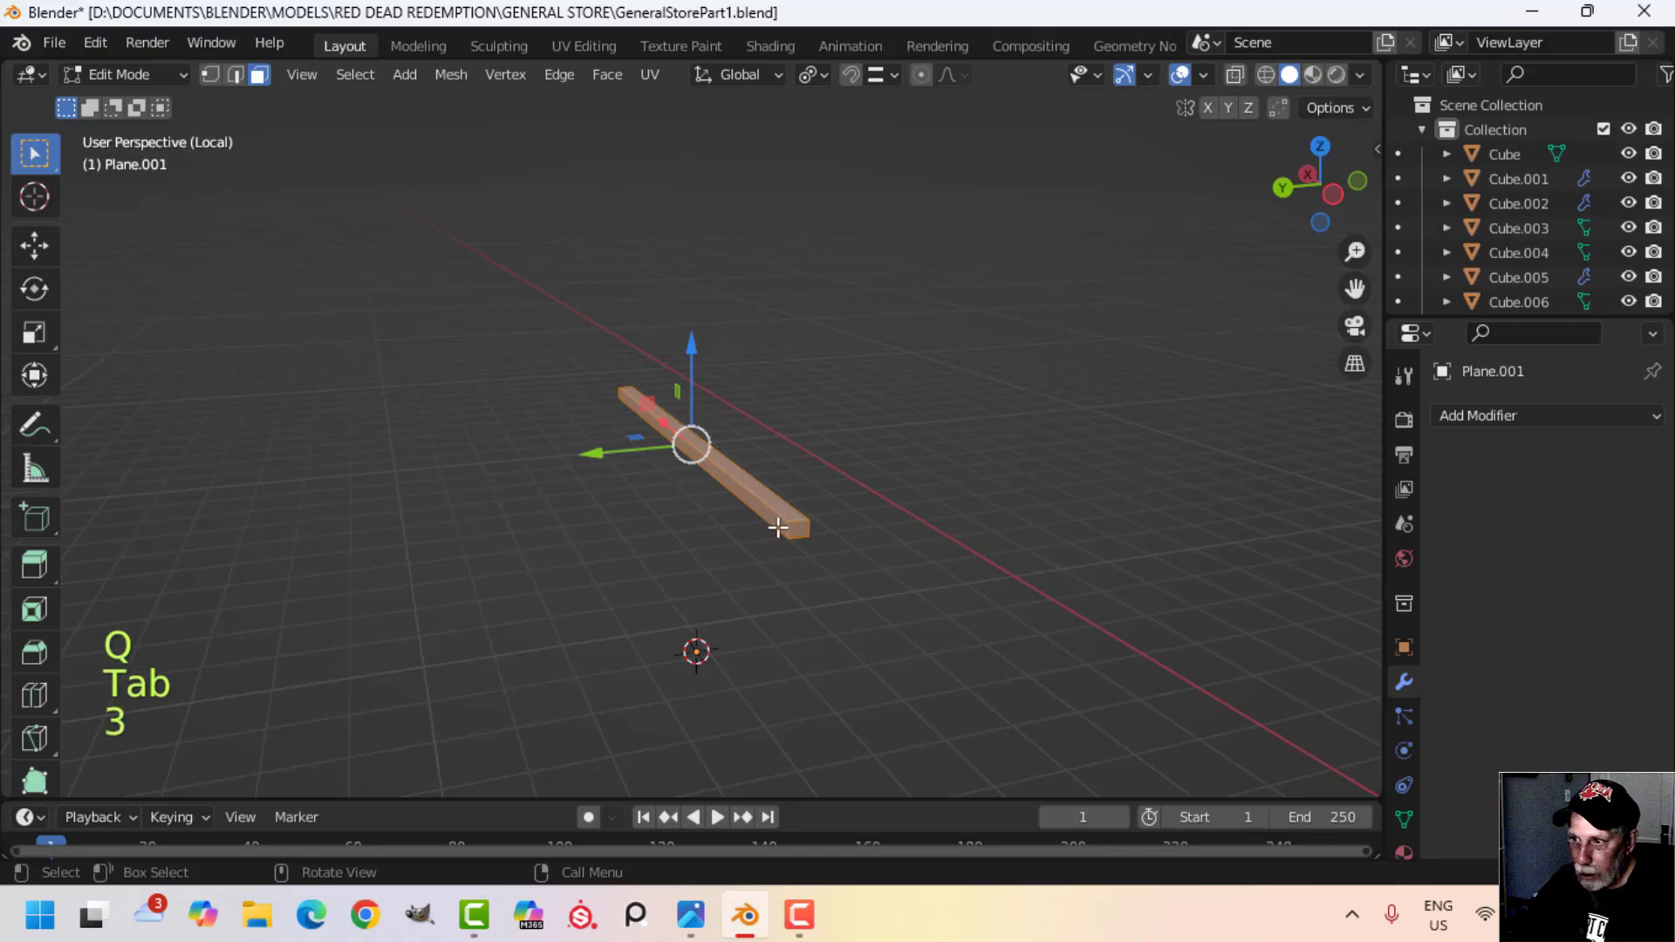
click(788, 534)
middle_drag(803, 529, 822, 566)
key(x)
click(972, 623)
Step: Bevel the bar's two long front edges with 2 segments and show the full scene again
scroll(811, 610, up, 2)
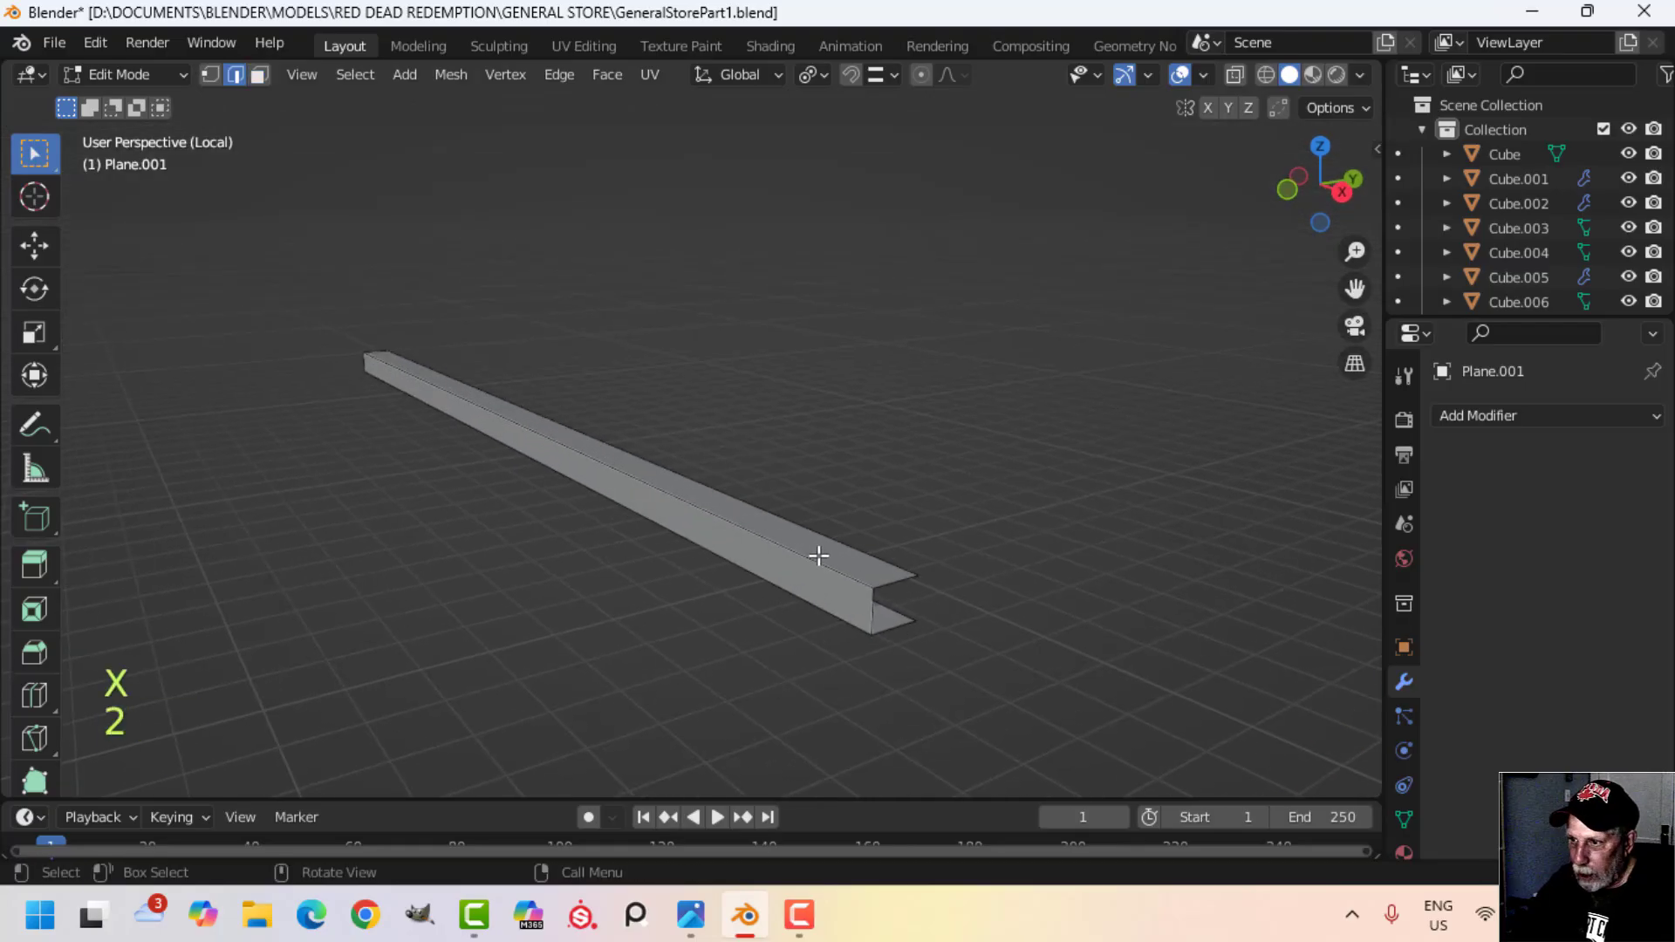
shift+click(800, 590)
shift+middle_drag(976, 565, 931, 553)
key(ctrl+b)
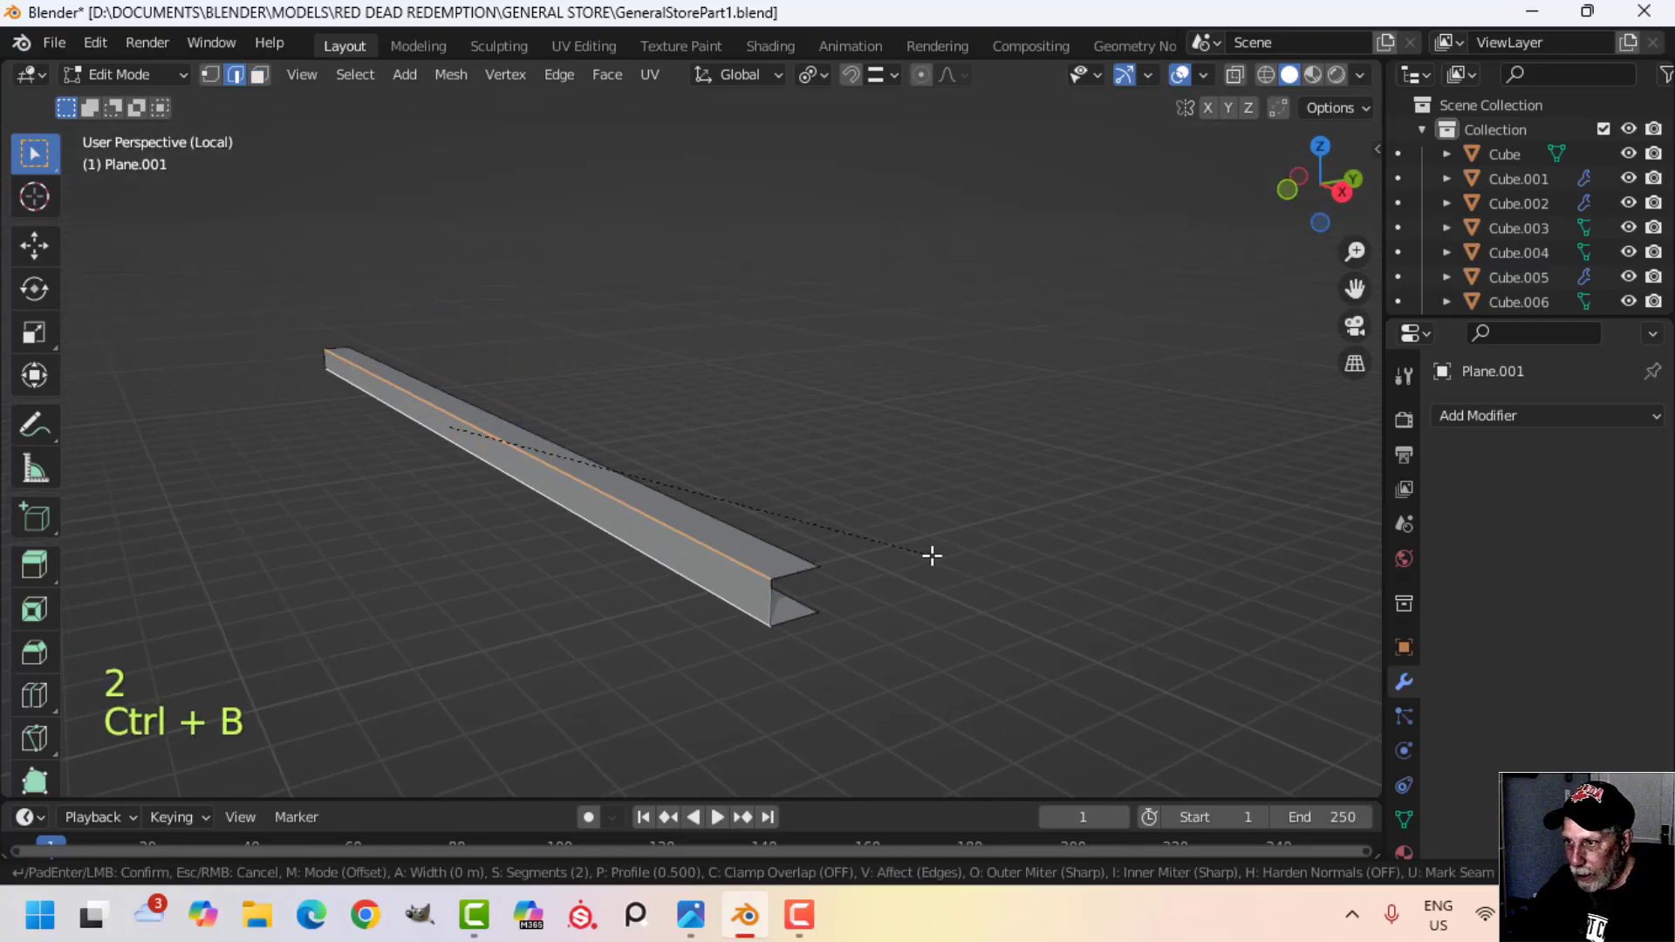
click(981, 561)
key(Tab)
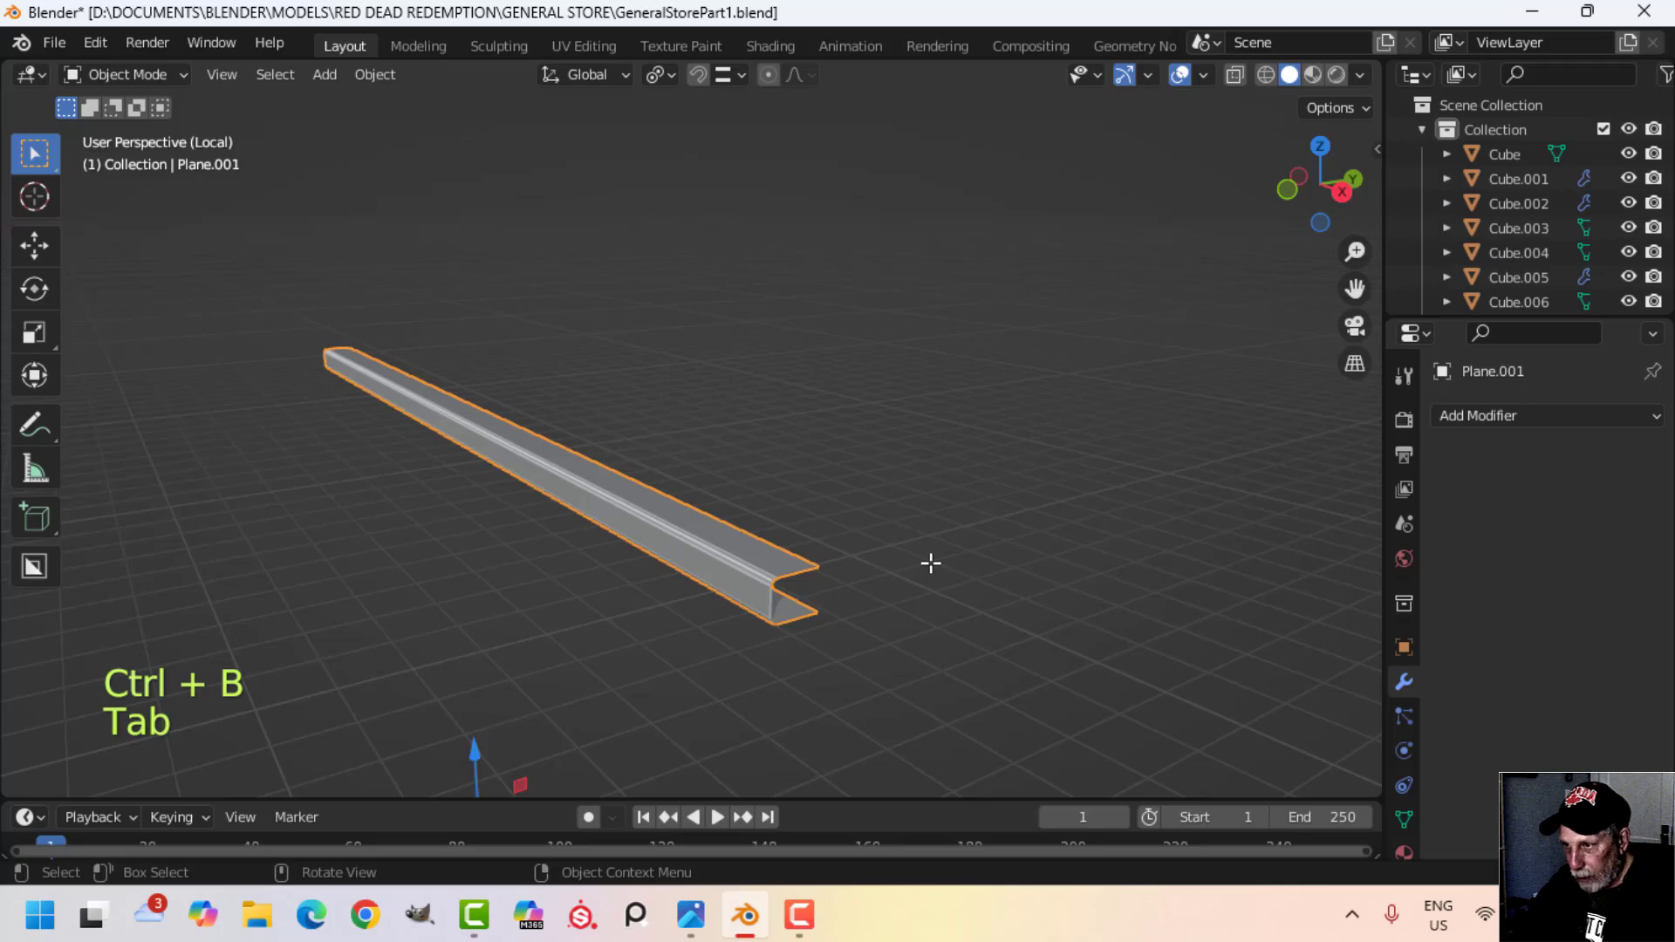
key(/)
key(alt+a)
Step: Select the upper sash frame and isolate it in local view
shift+middle_drag(834, 438, 792, 506)
click(792, 506)
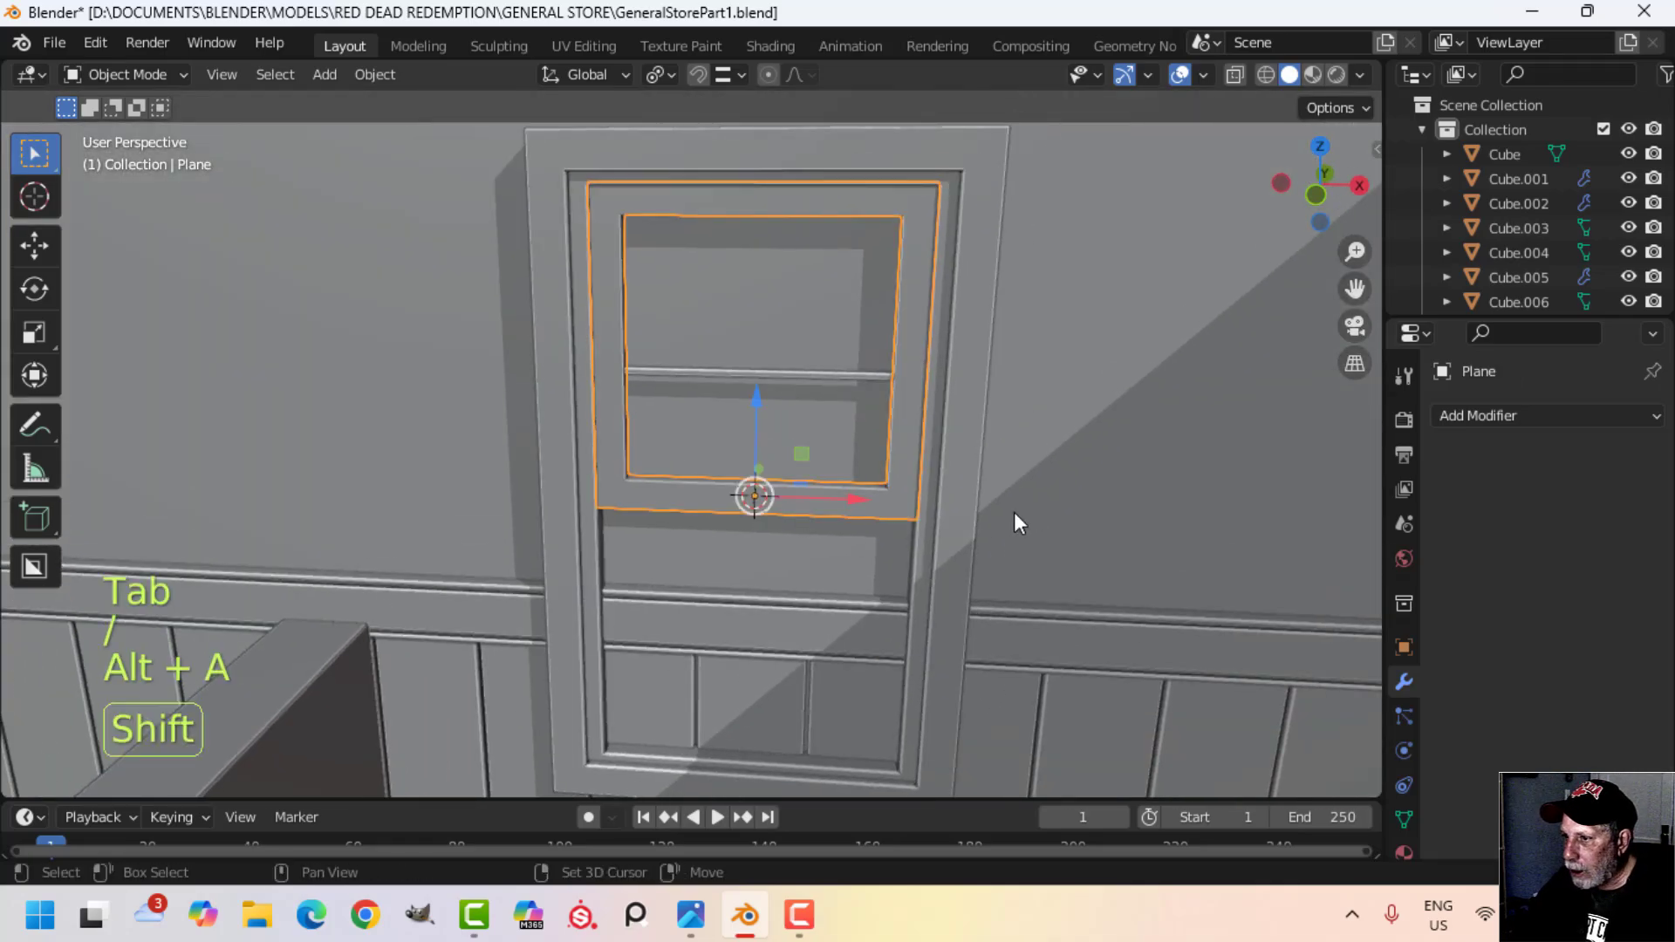
scroll(862, 561, up, 3)
shift+middle_drag(1014, 516, 908, 523)
scroll(874, 537, up, 2)
key(Tab)
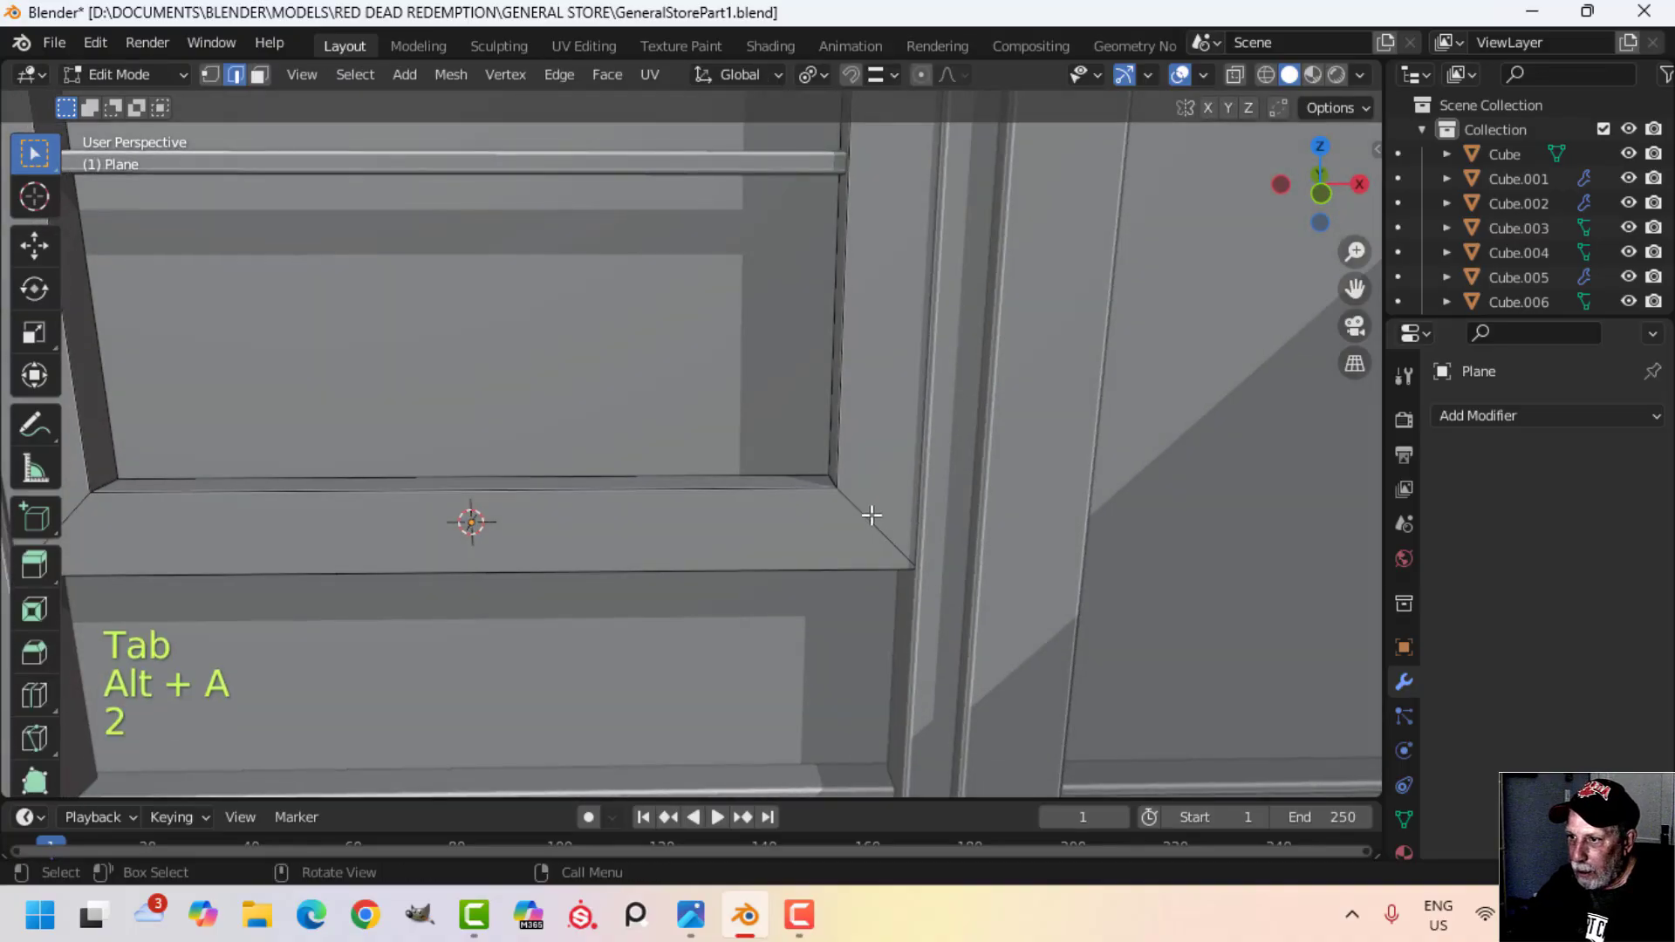
scroll(671, 554, down, 4)
key(Tab)
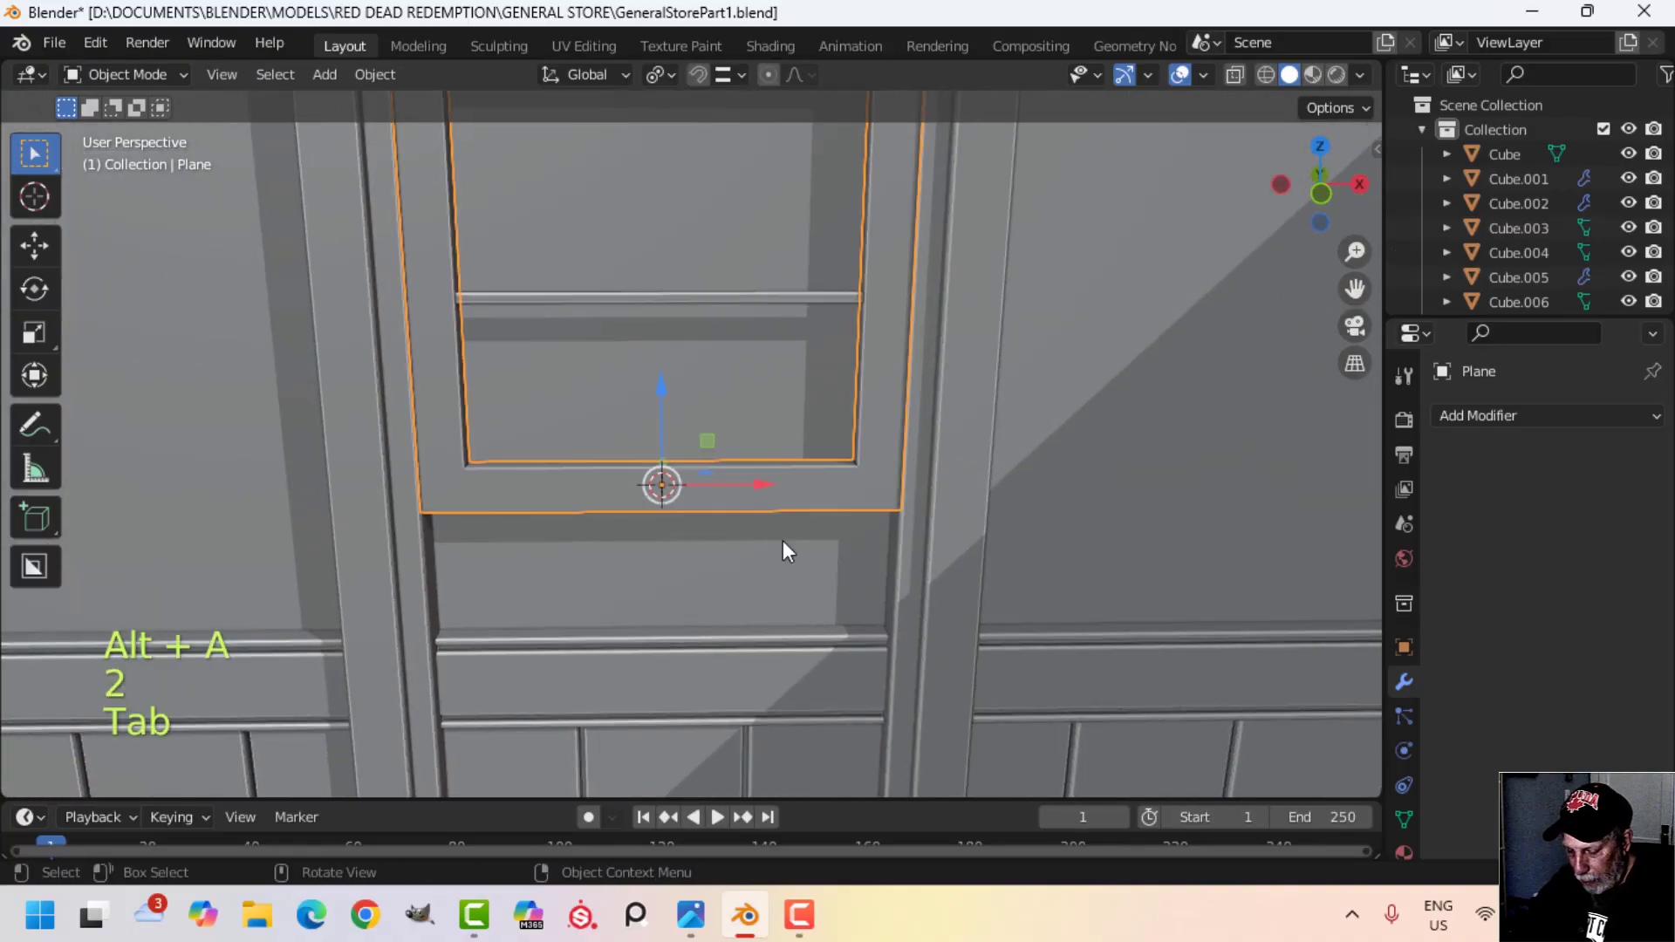
key(KP_Divide)
Step: Bevel the four mitred corner edges of the upper sash frame
key(Tab)
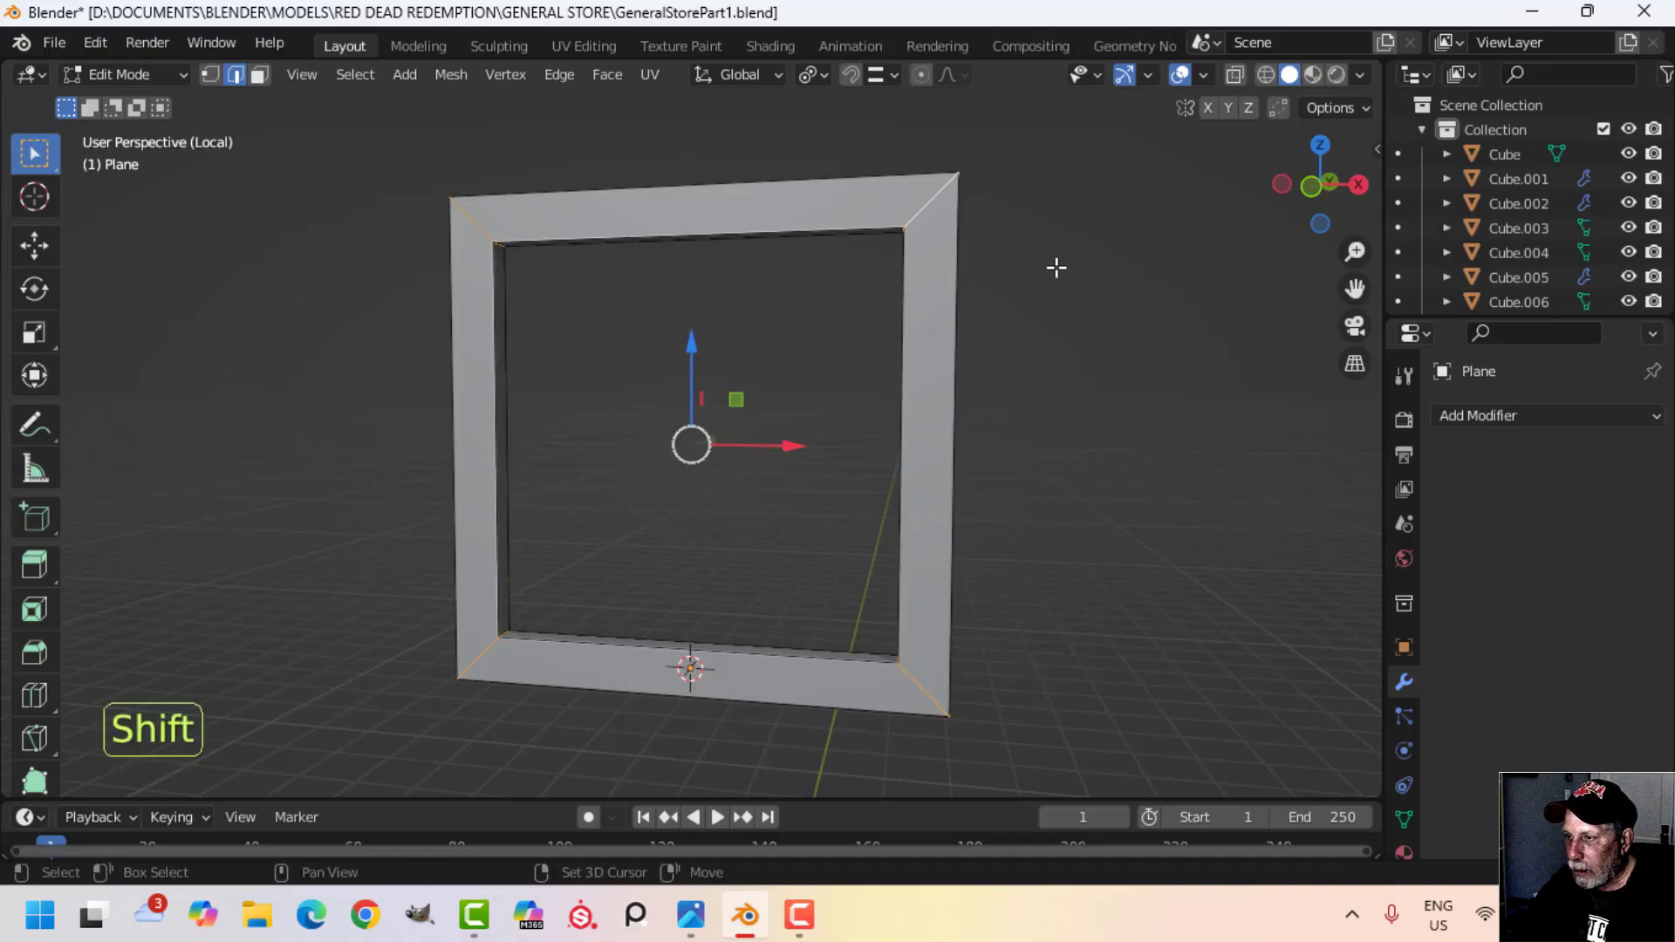
shift+middle_drag(1057, 268, 831, 503)
scroll(800, 501, up, 2)
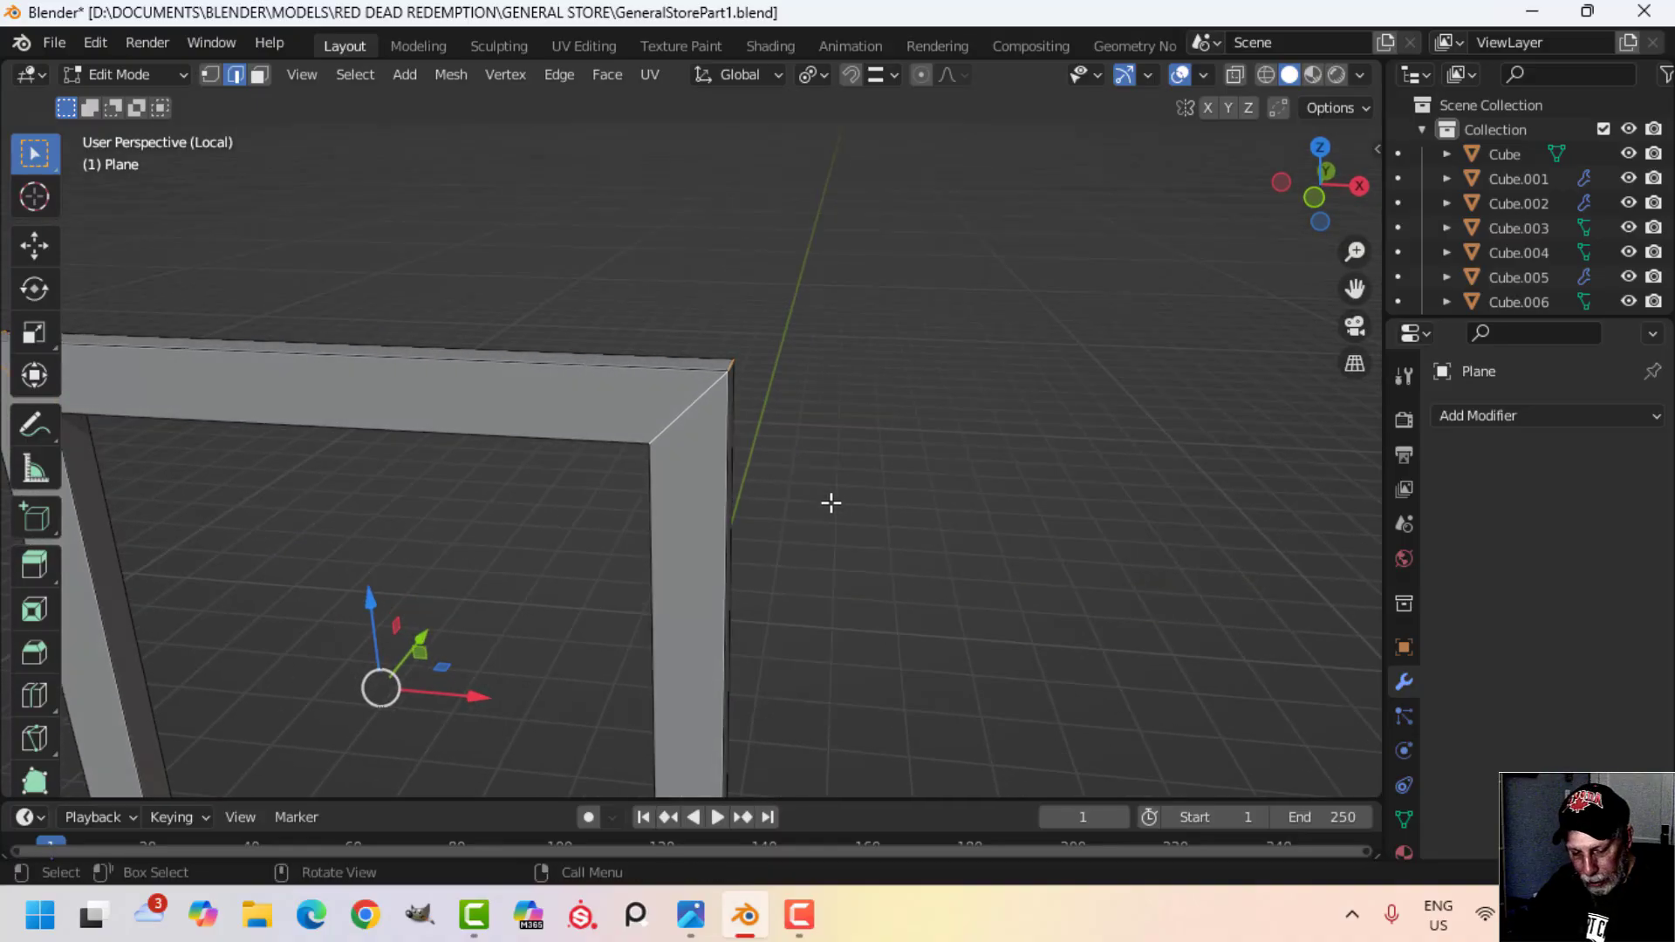
key(ctrl+b)
click(893, 514)
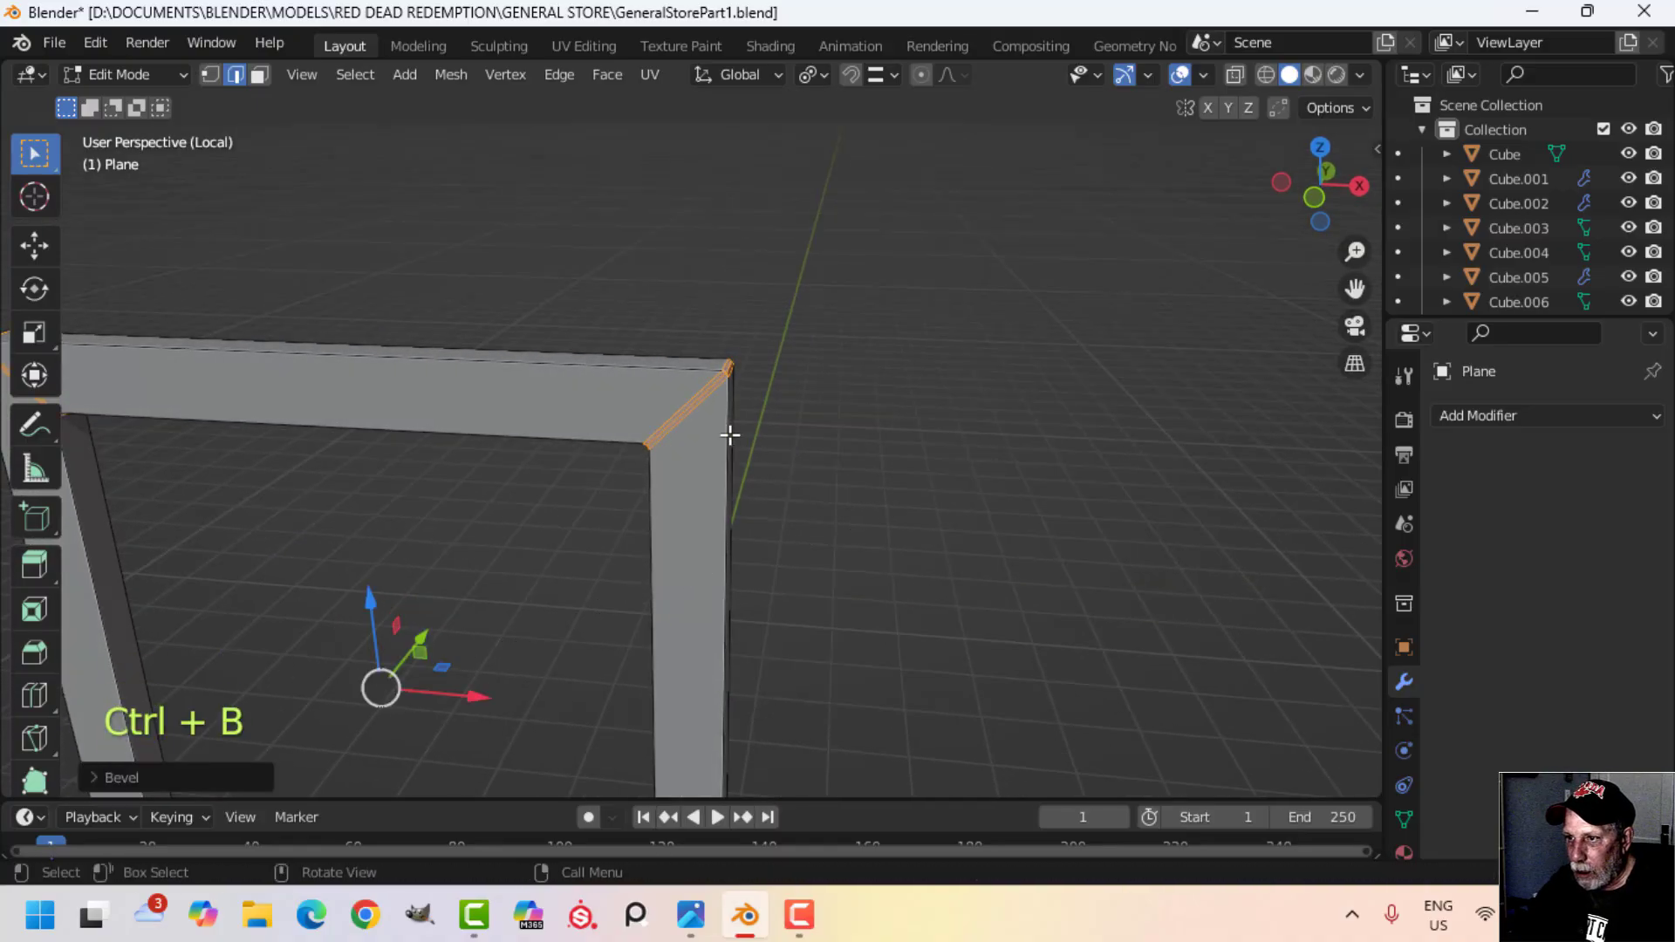
Step: Bevel the sash frame's inner and outer front edge loops and show the full scene again
key(alt+a)
alt+shift+click(656, 369)
alt+shift+click(617, 442)
scroll(841, 505, down, 3)
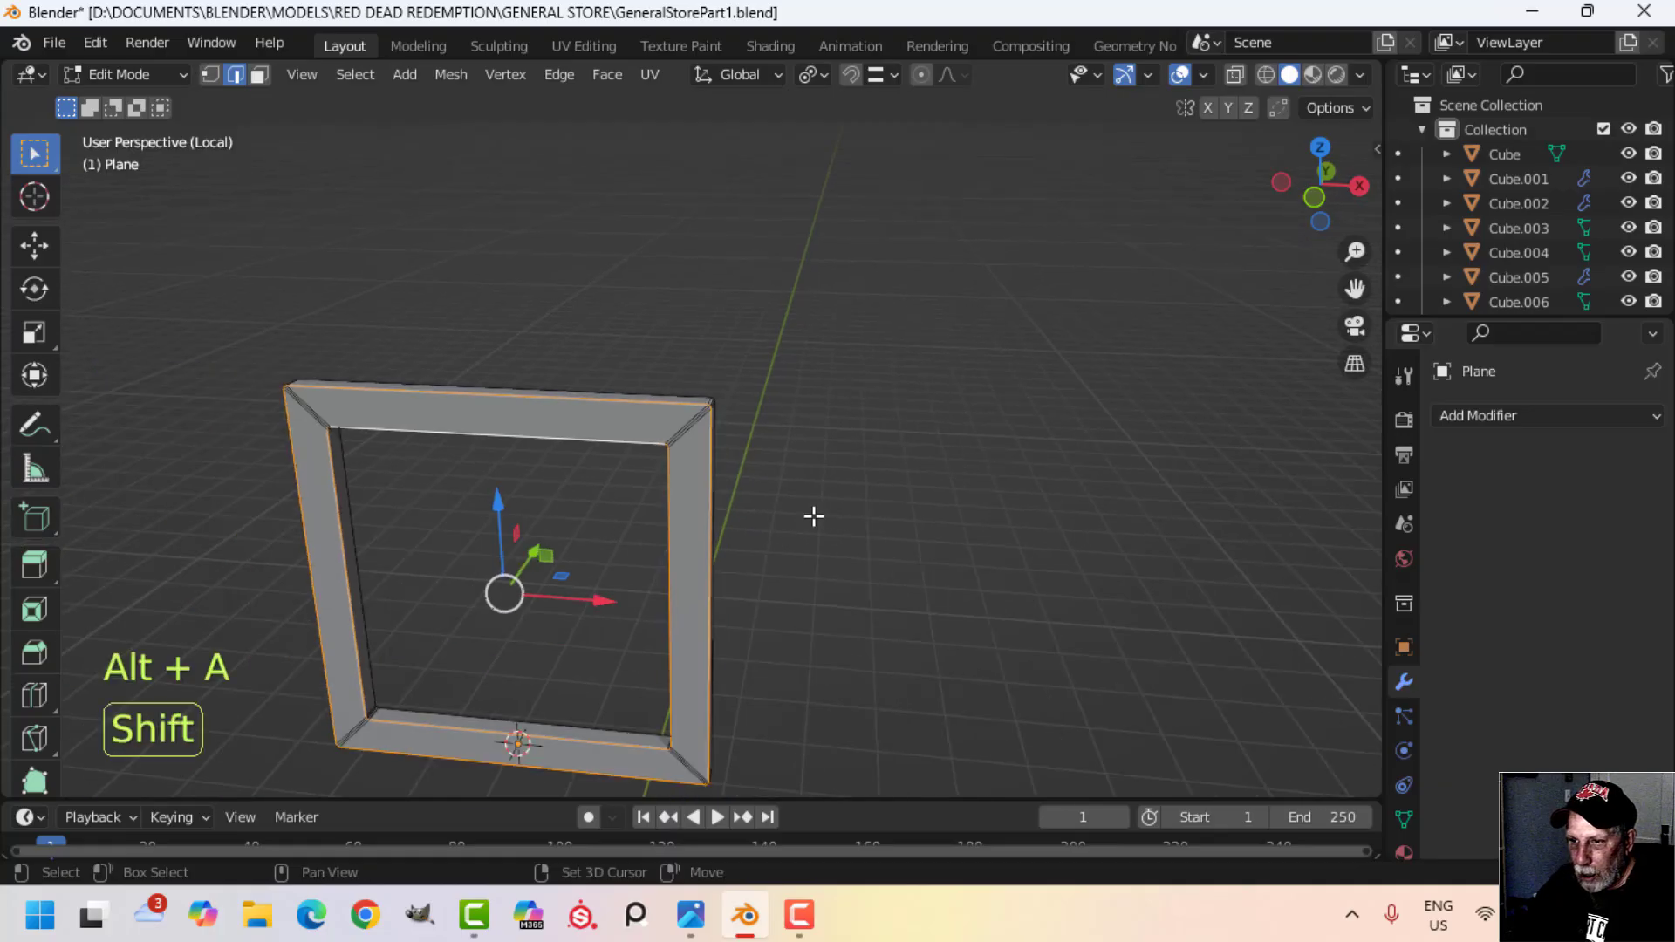
shift+middle_drag(812, 515, 853, 426)
middle_drag(853, 426, 751, 540)
scroll(763, 435, up, 2)
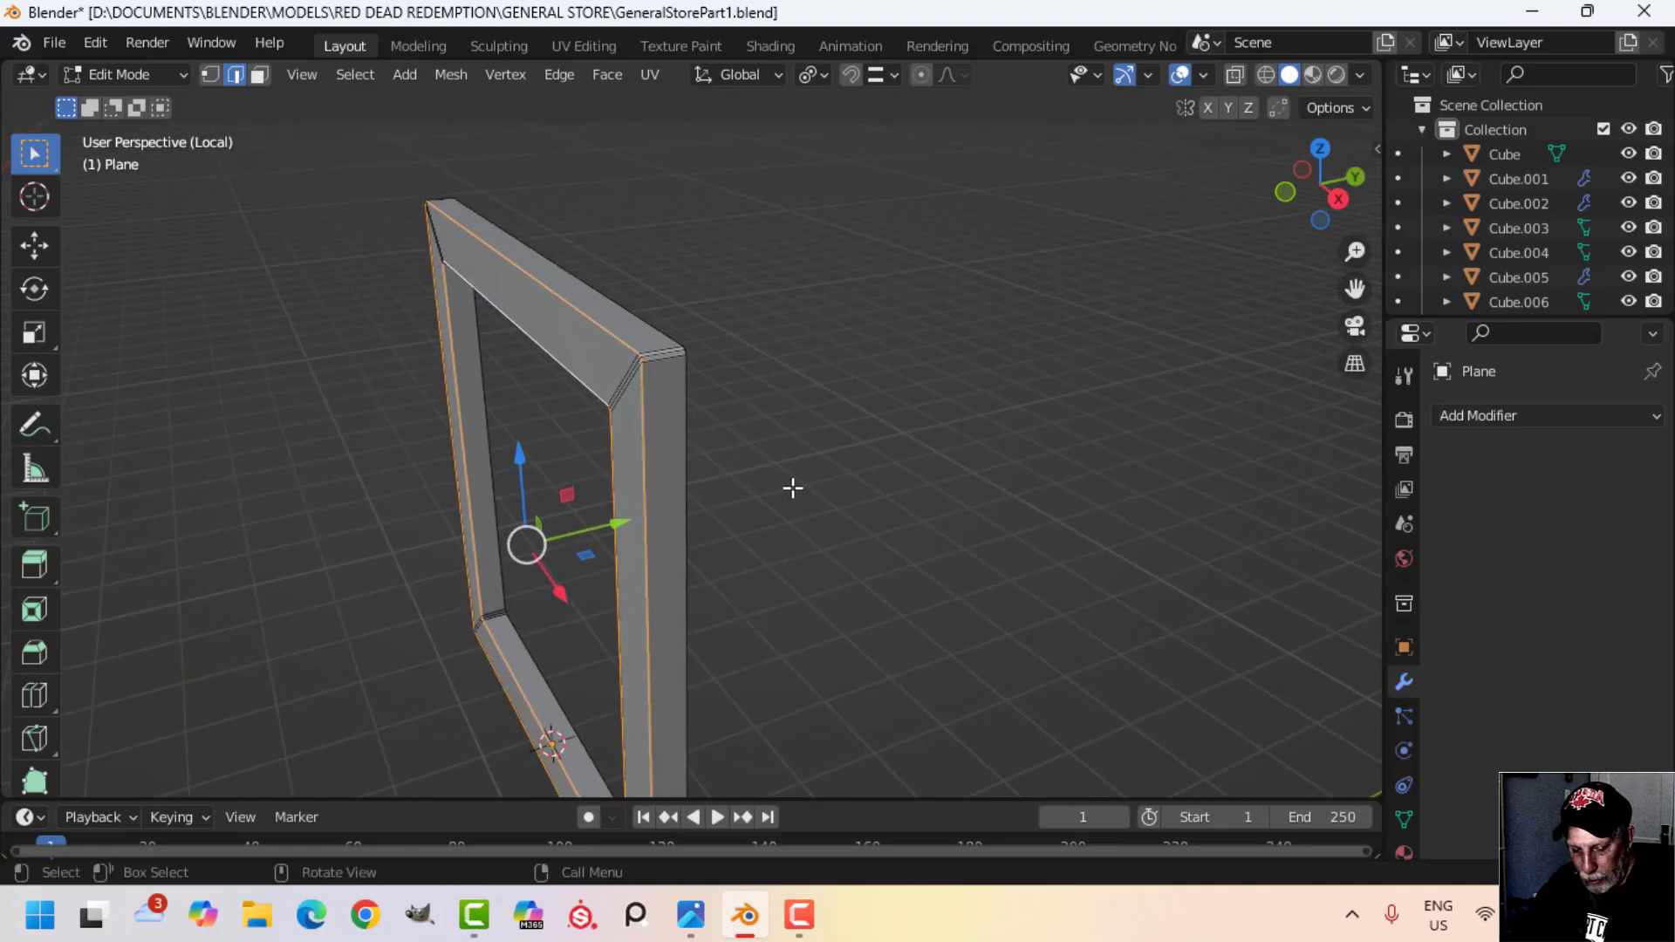
key(ctrl+b)
shift+click(833, 481)
key(Tab)
scroll(834, 481, down, 3)
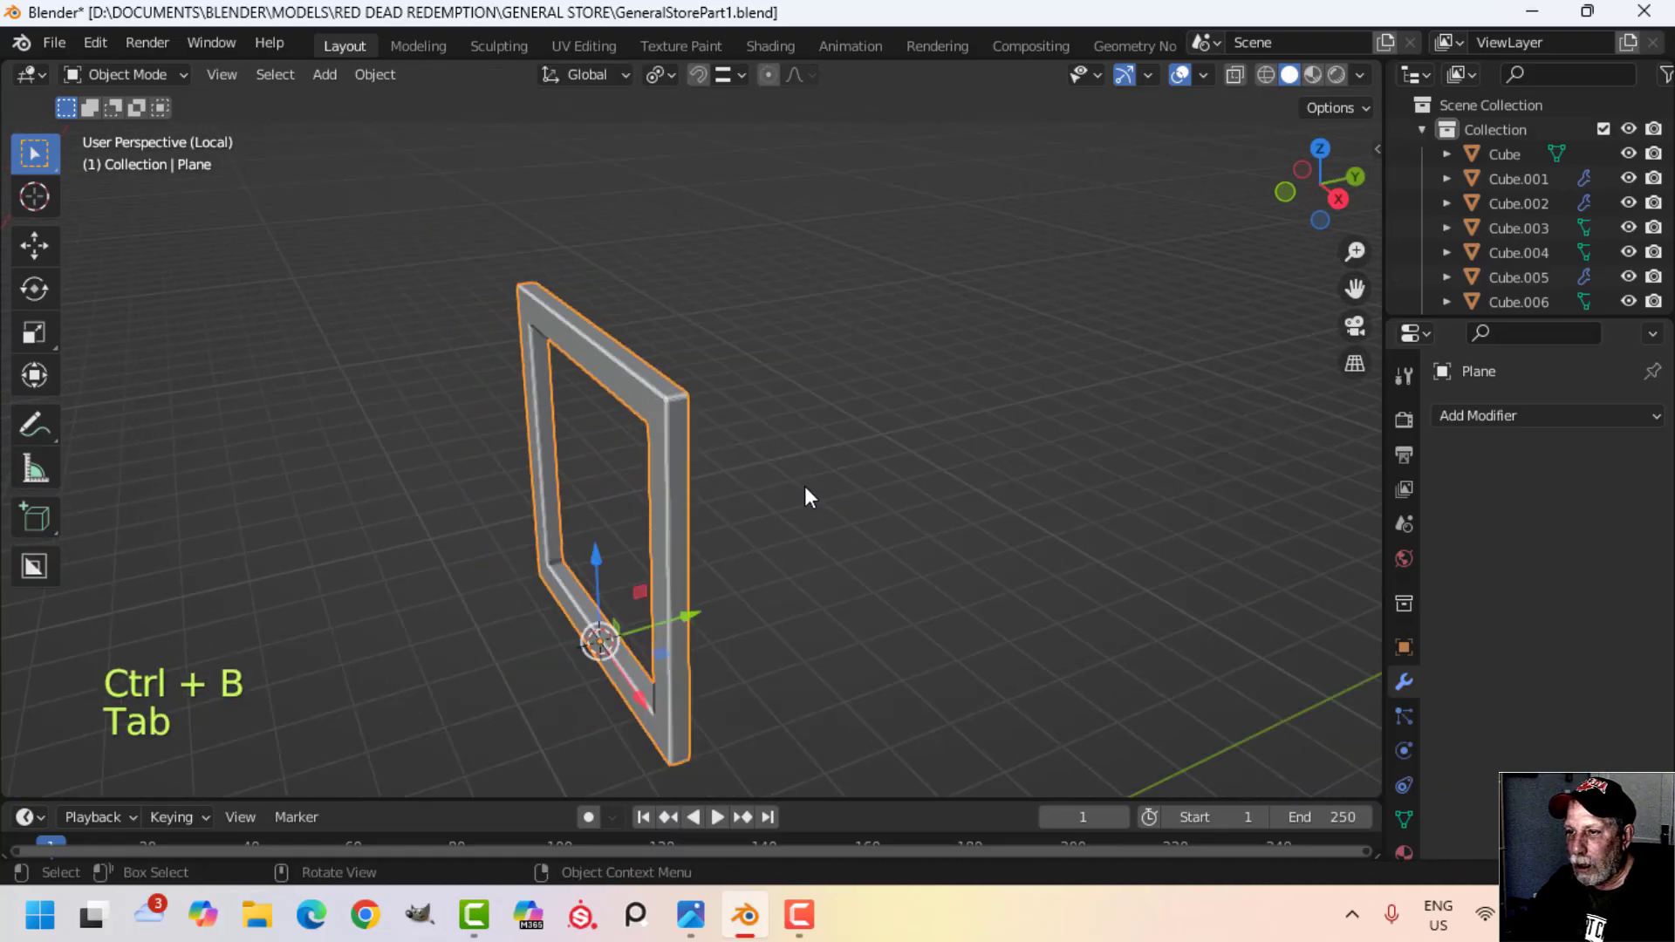
key(alt+a)
mouse_move(804, 485)
middle_down()
mouse_move(778, 506)
mouse_move(793, 500)
middle_up()
key(slash)
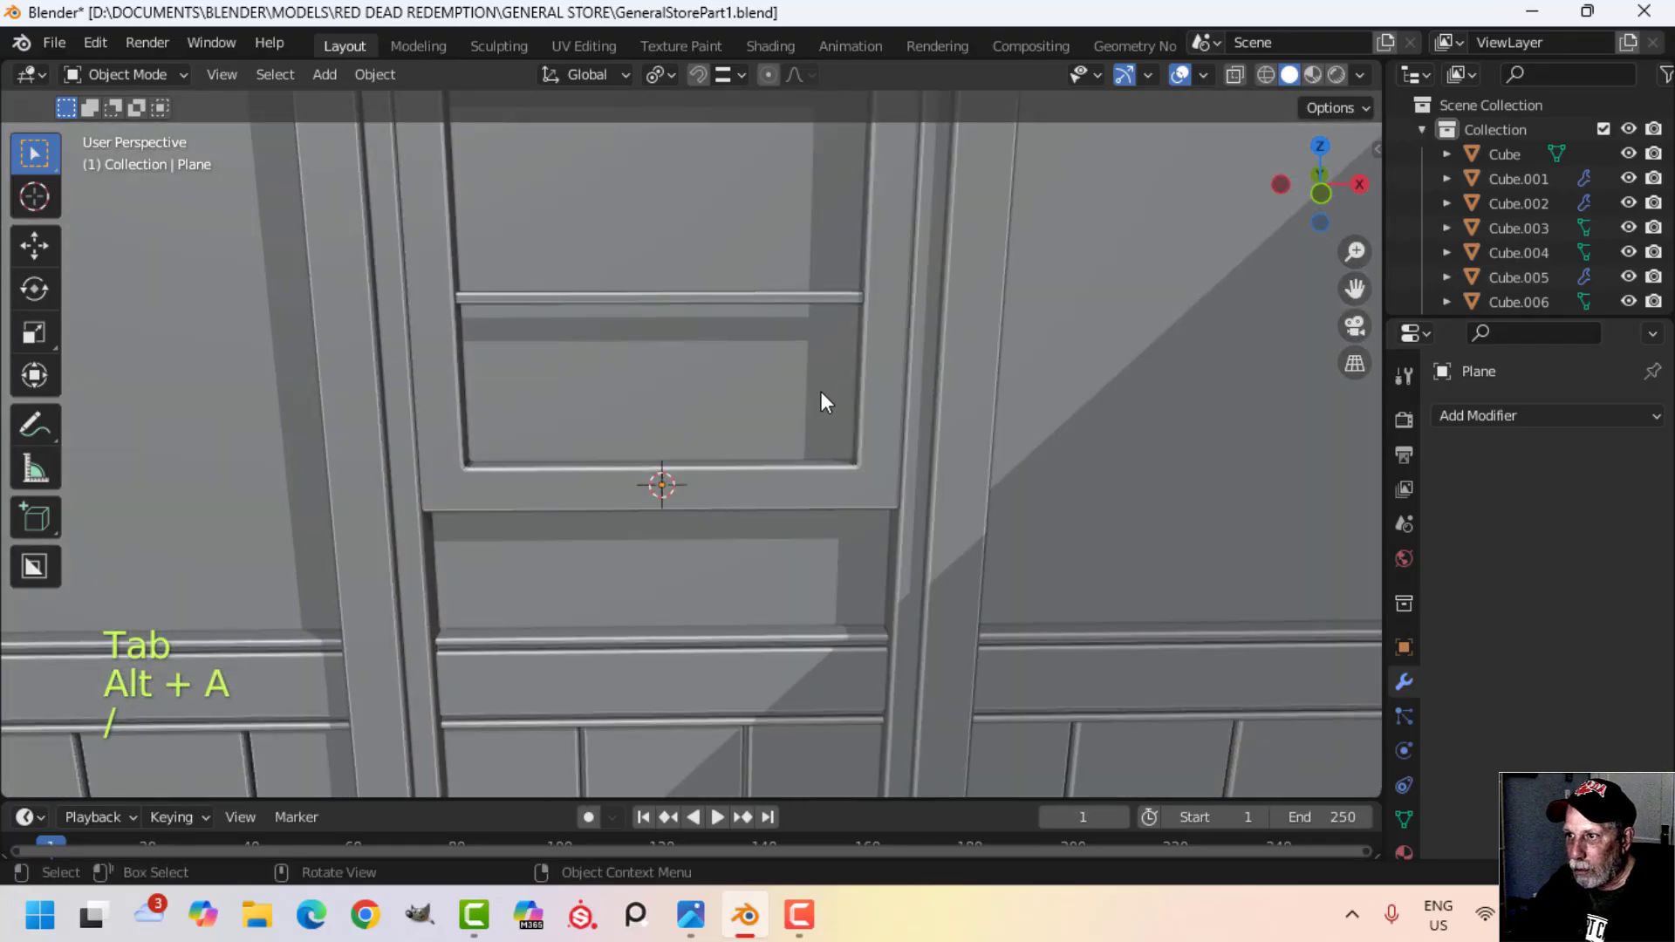
Step: Raise the horizontal glazing bar's mesh along Z to the middle of the sash opening
key(alt+a)
shift+middle_drag(762, 342, 806, 420)
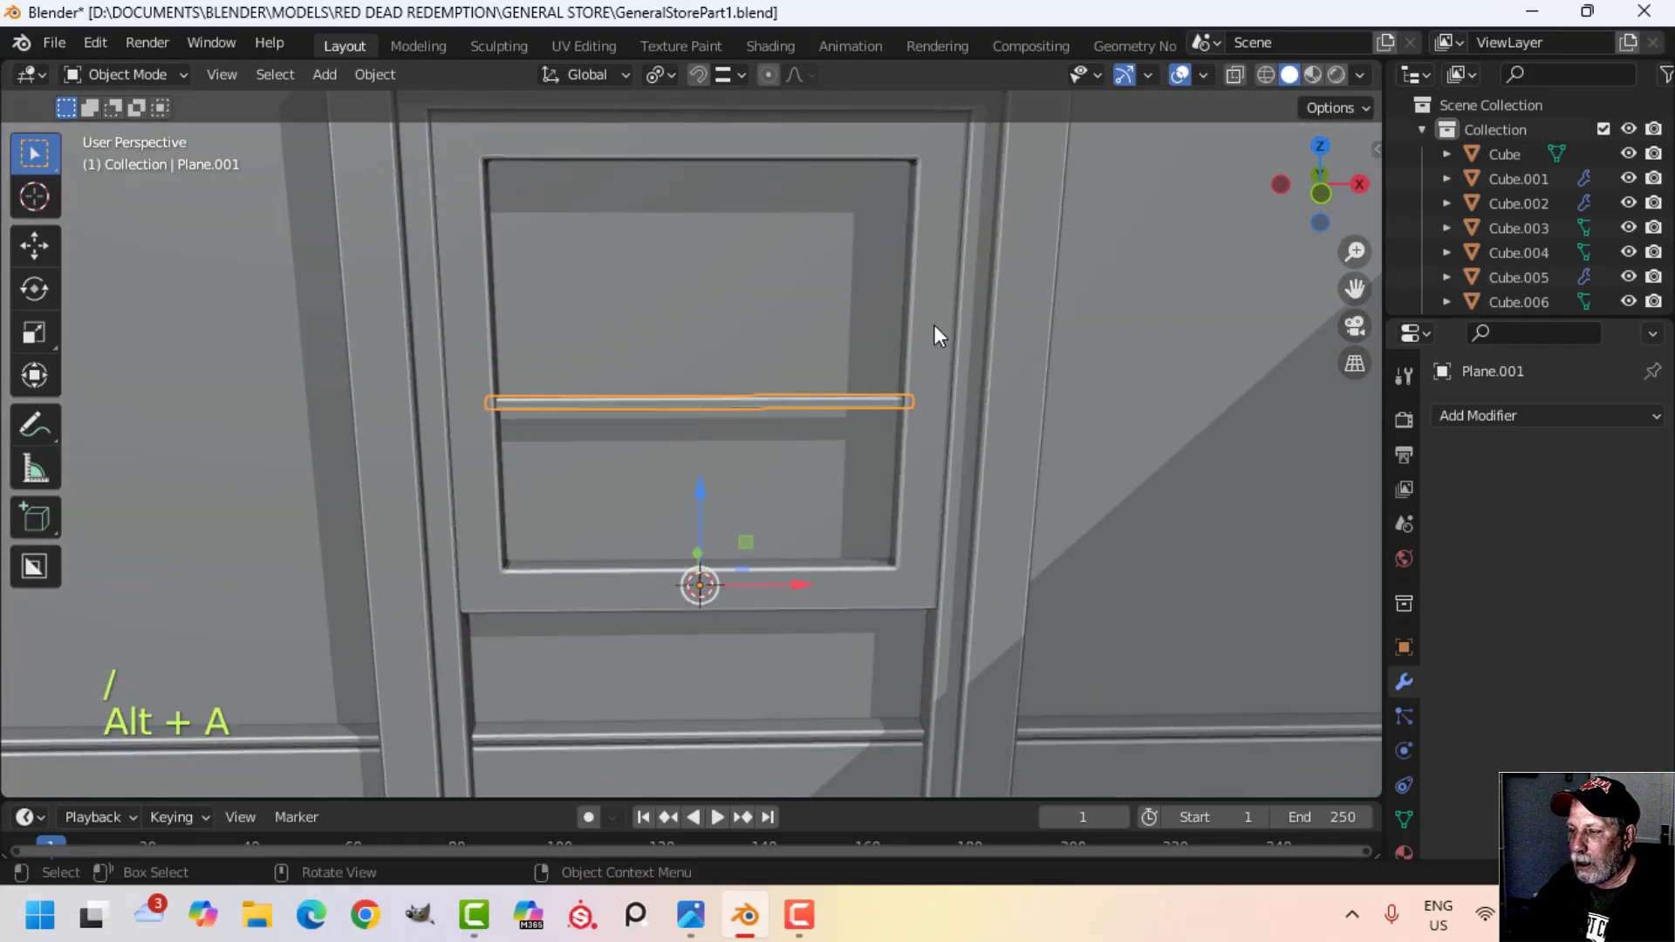
key(KP_1)
key(Tab)
key(a)
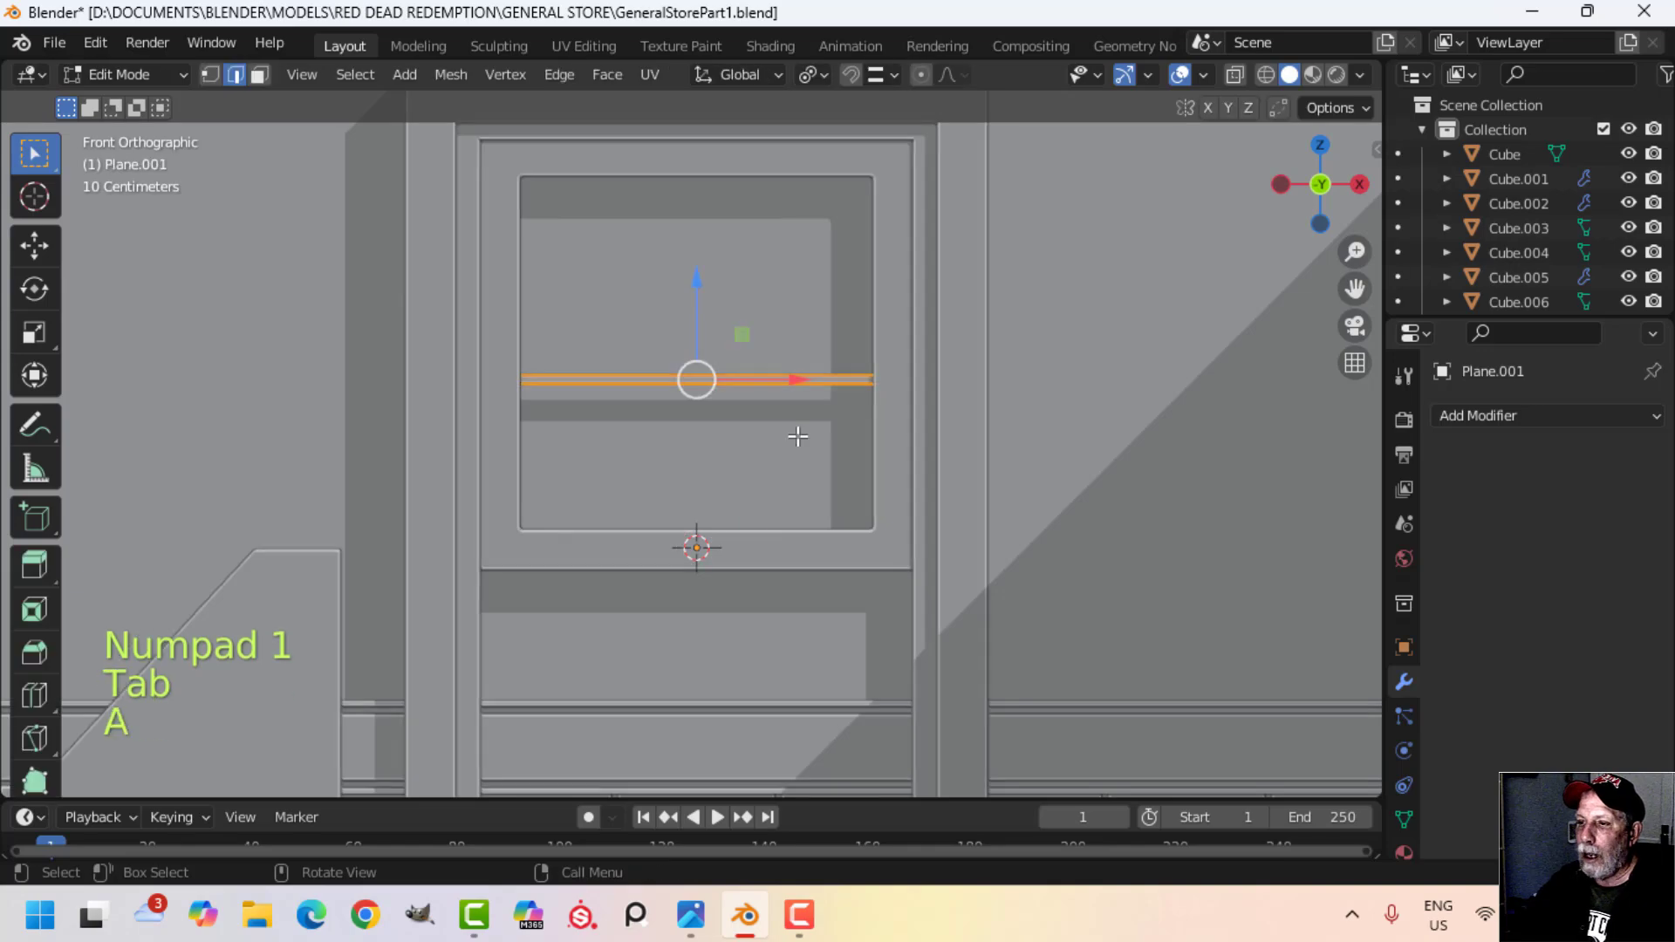
drag(702, 321, 702, 290)
Step: Duplicate the glazing bar in place and rotate the copy 90° about the Y axis to form the vertical bar
scroll(744, 355, down, 2)
shift+middle_drag(744, 360, 742, 321)
key(shift+d)
right_click(756, 321)
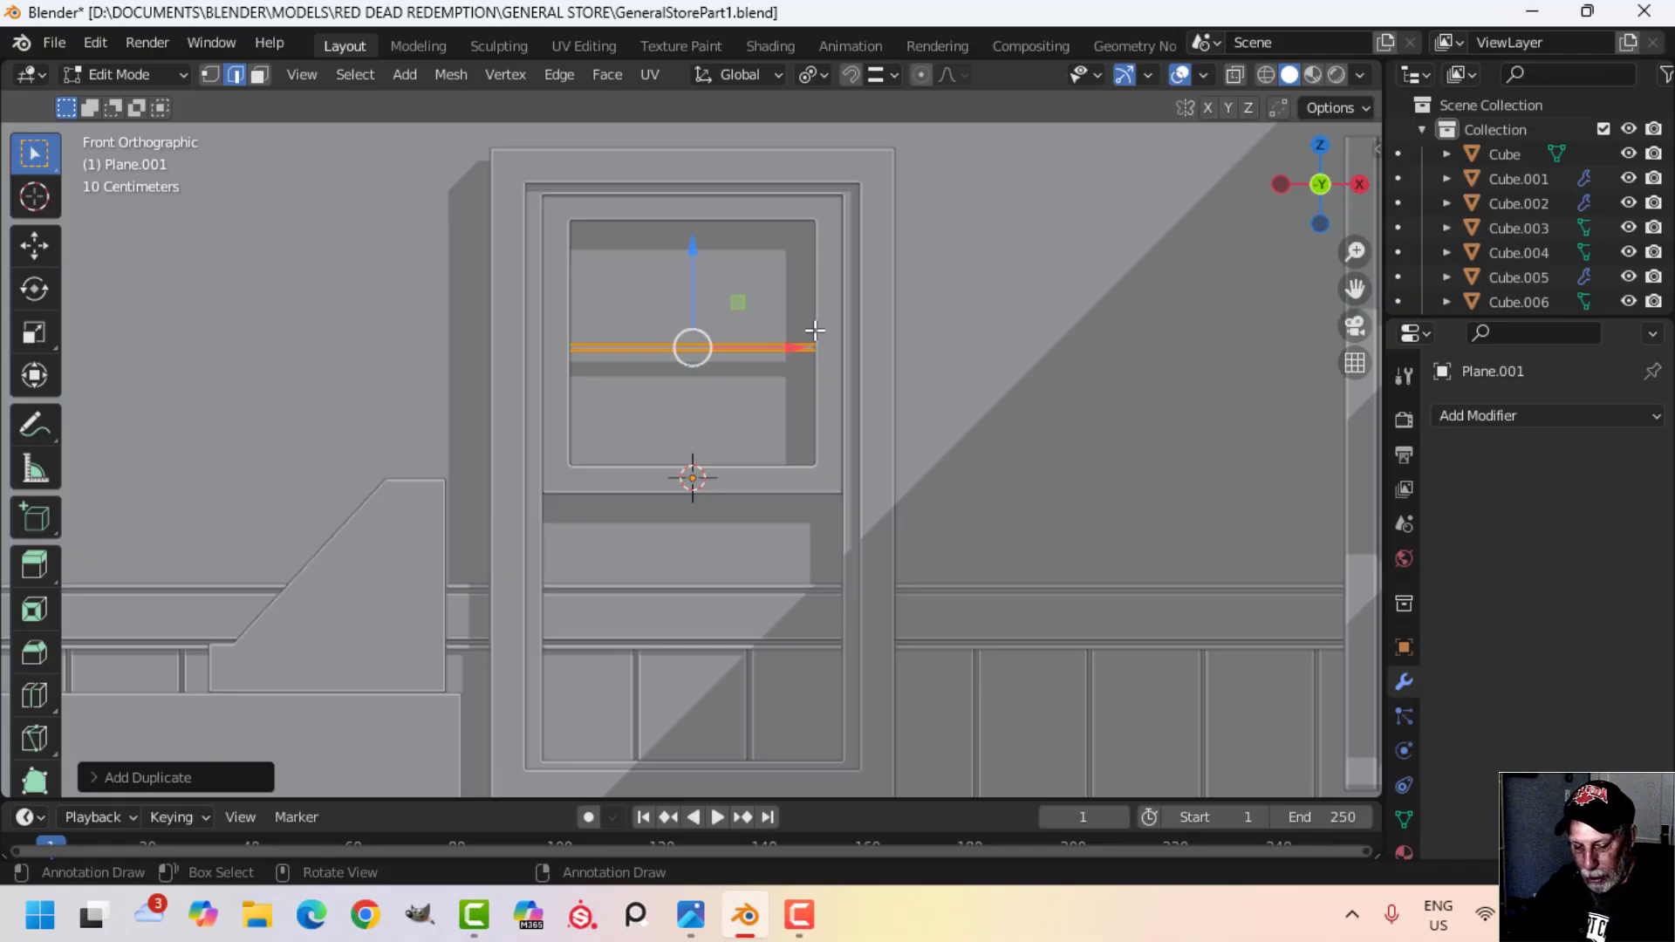
key(r)
key(y)
key(9)
key(0)
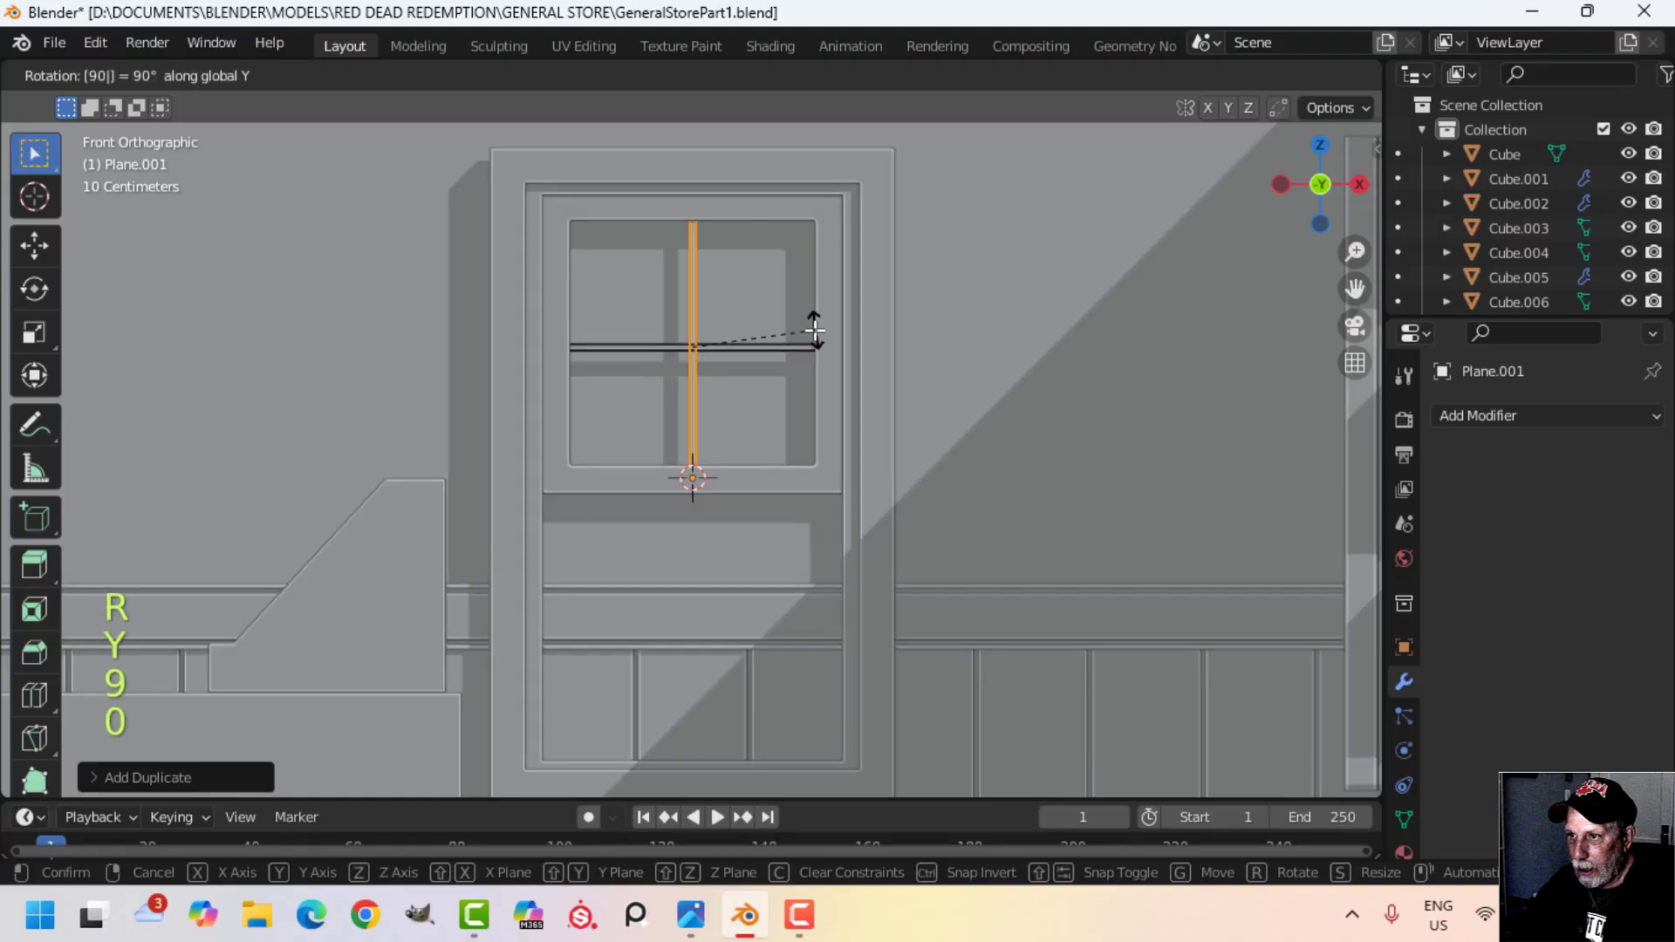
click(724, 386)
Step: Shift the vertical glazing bar slightly back along Y behind the horizontal bar's front face
middle_drag(724, 386, 791, 482)
scroll(871, 468, up, 4)
scroll(733, 343, up, 3)
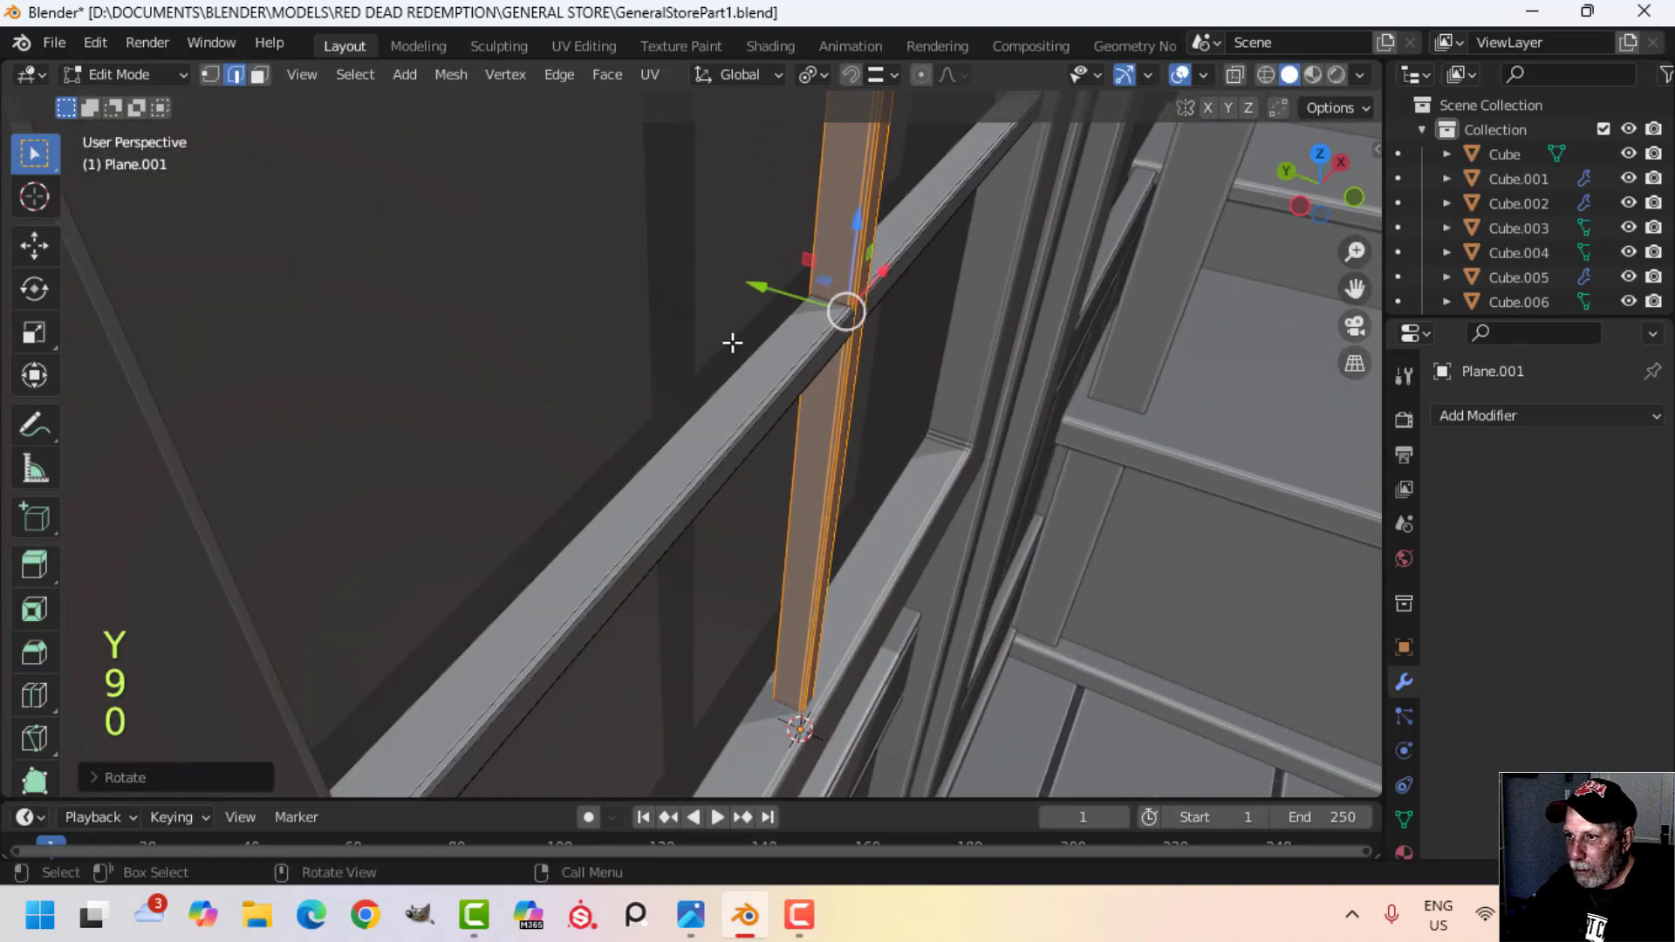
drag(758, 294, 750, 288)
key(Tab)
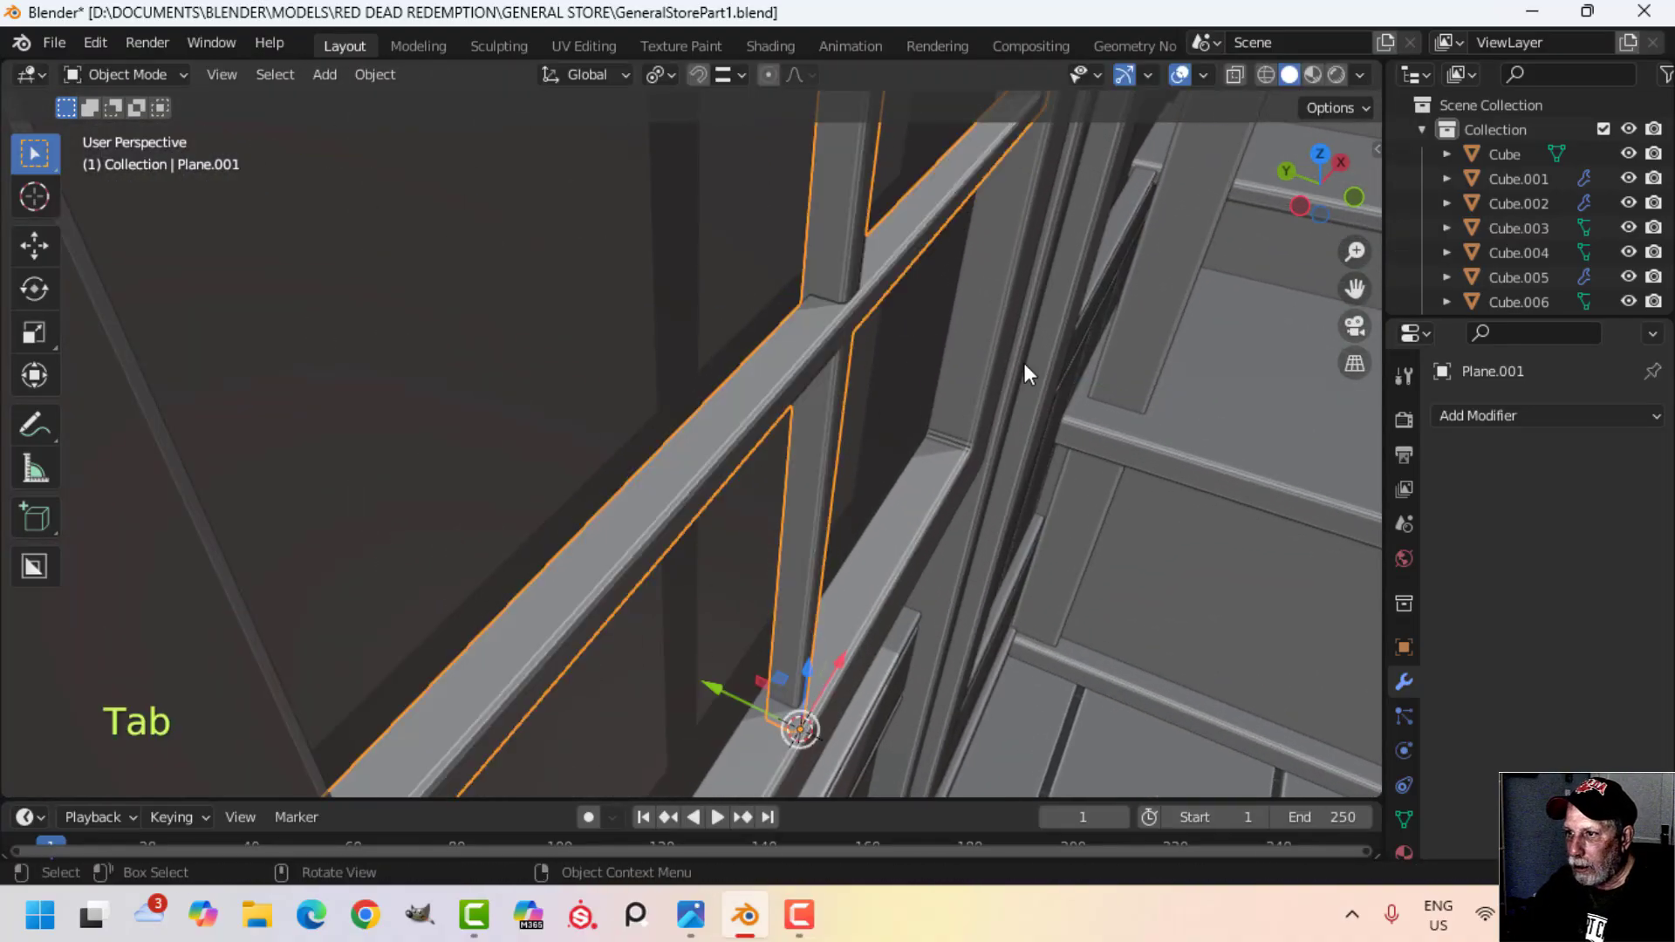
Step: Join the crossed glazing bars with the upper sash frame into one object
middle_drag(1024, 365, 761, 328)
key(alt+a)
scroll(698, 375, down, 4)
middle_drag(673, 394, 679, 366)
shift+middle_drag(679, 366, 806, 353)
click(741, 315)
scroll(710, 396, down, 3)
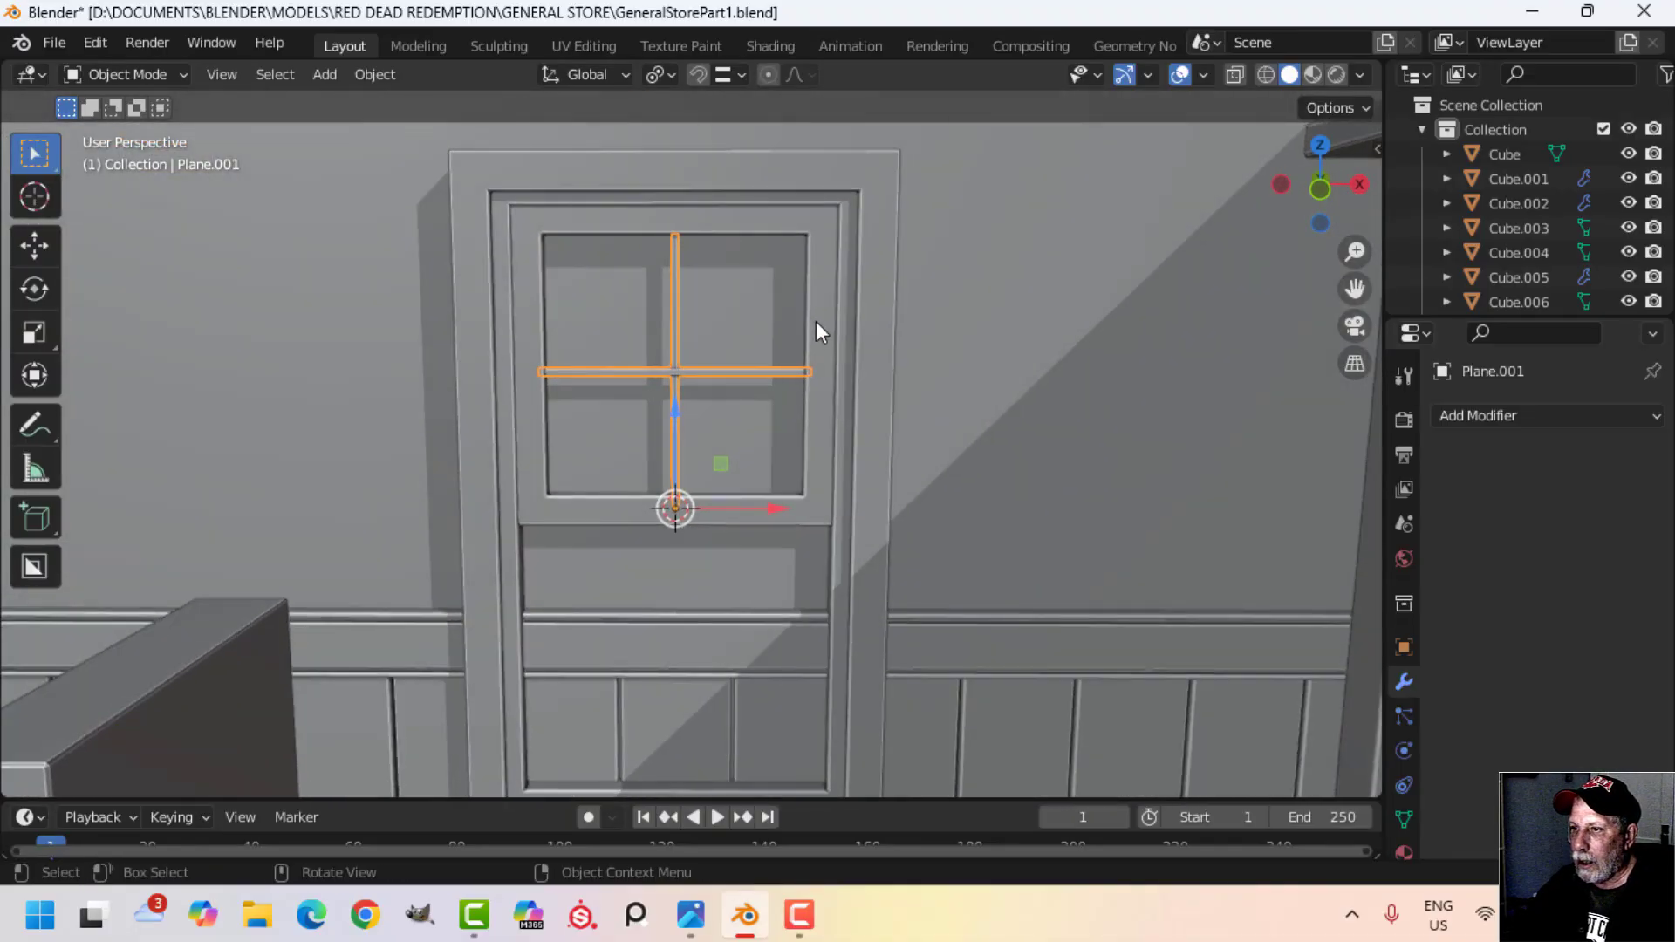
shift+click(832, 321)
key(ctrl+j)
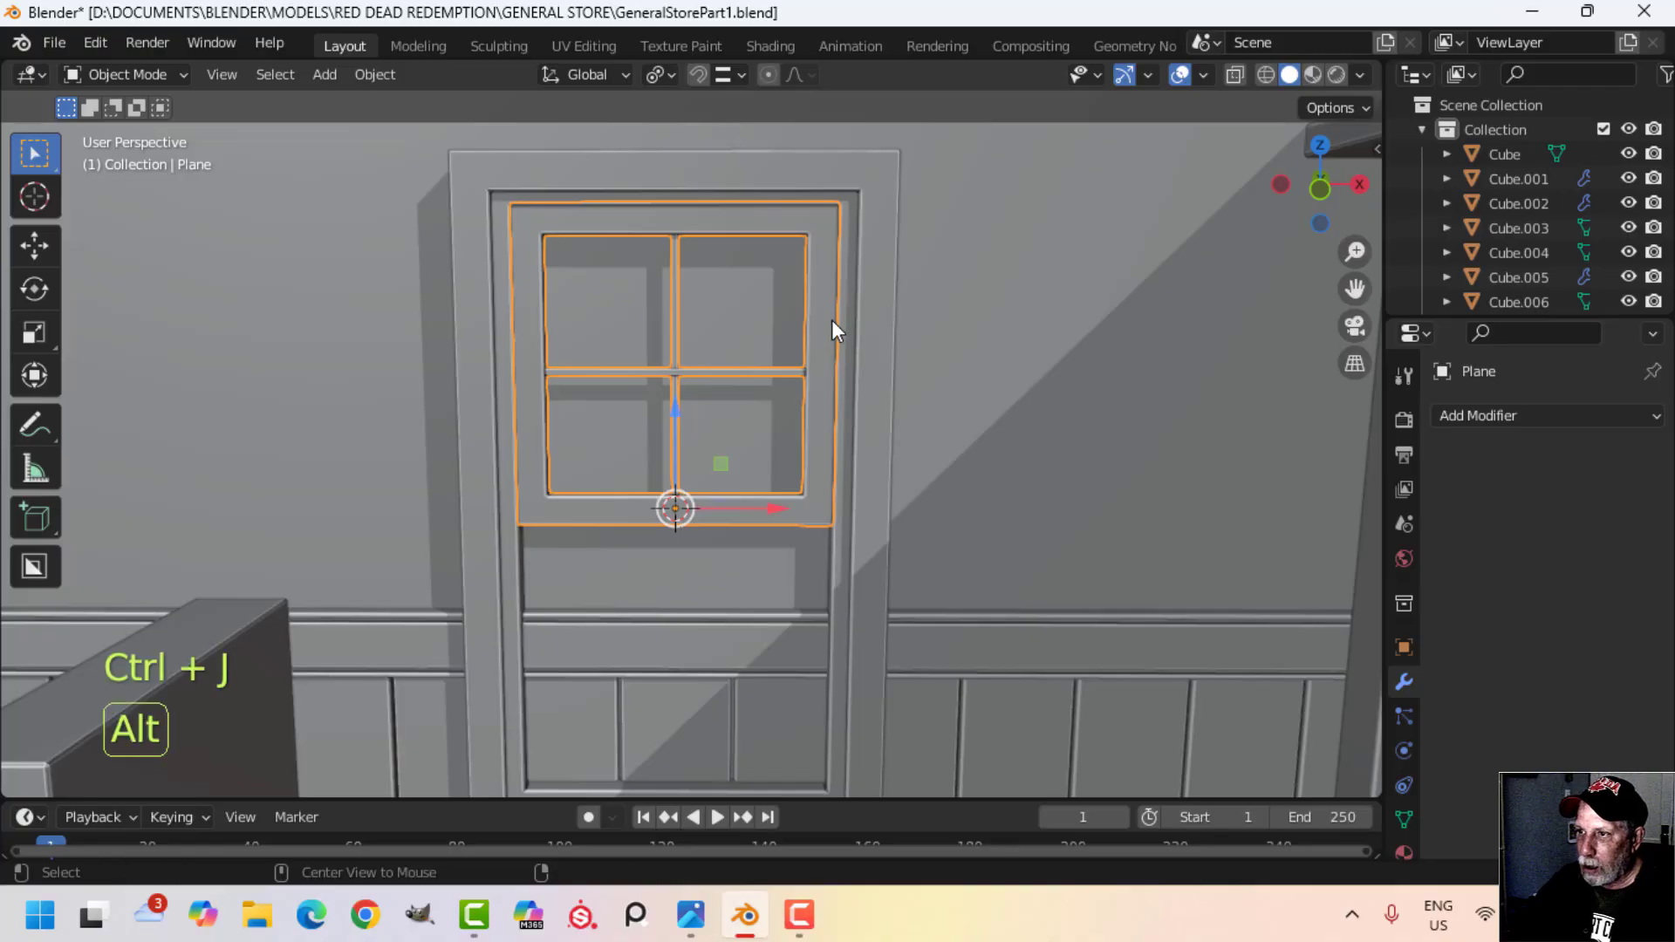
key(alt+a)
Step: Remove the Bevel modifiers from the inner window frame and the outer window casing
scroll(803, 411, up, 4)
shift+middle_drag(803, 410, 834, 385)
click(507, 359)
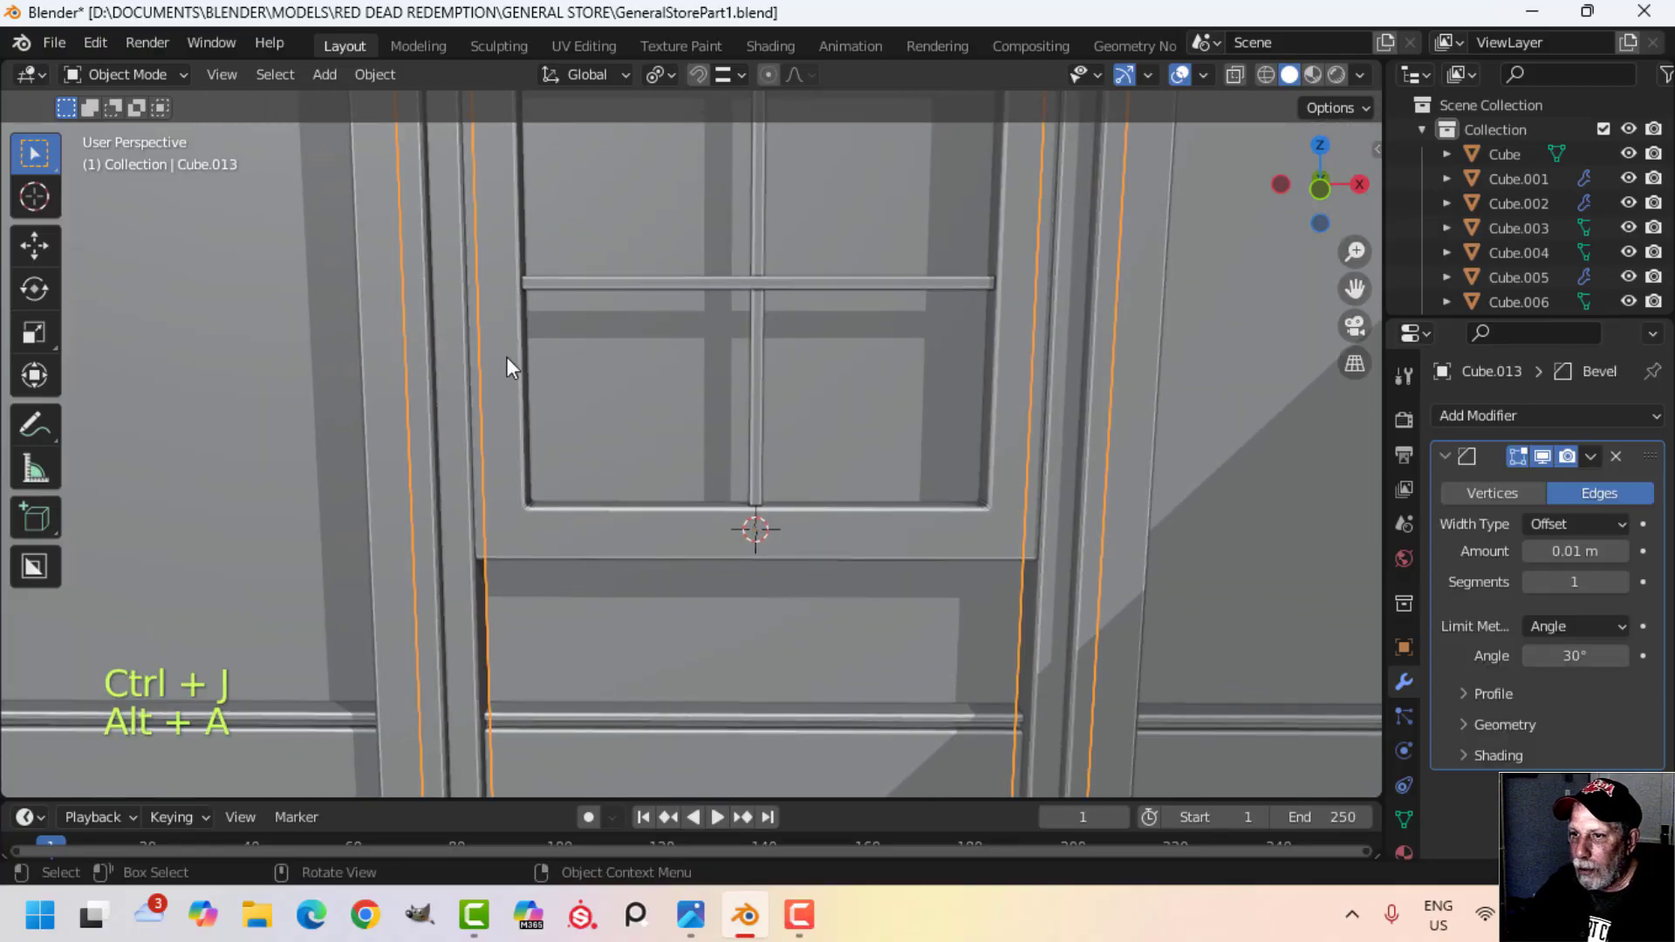
scroll(738, 547, down, 2)
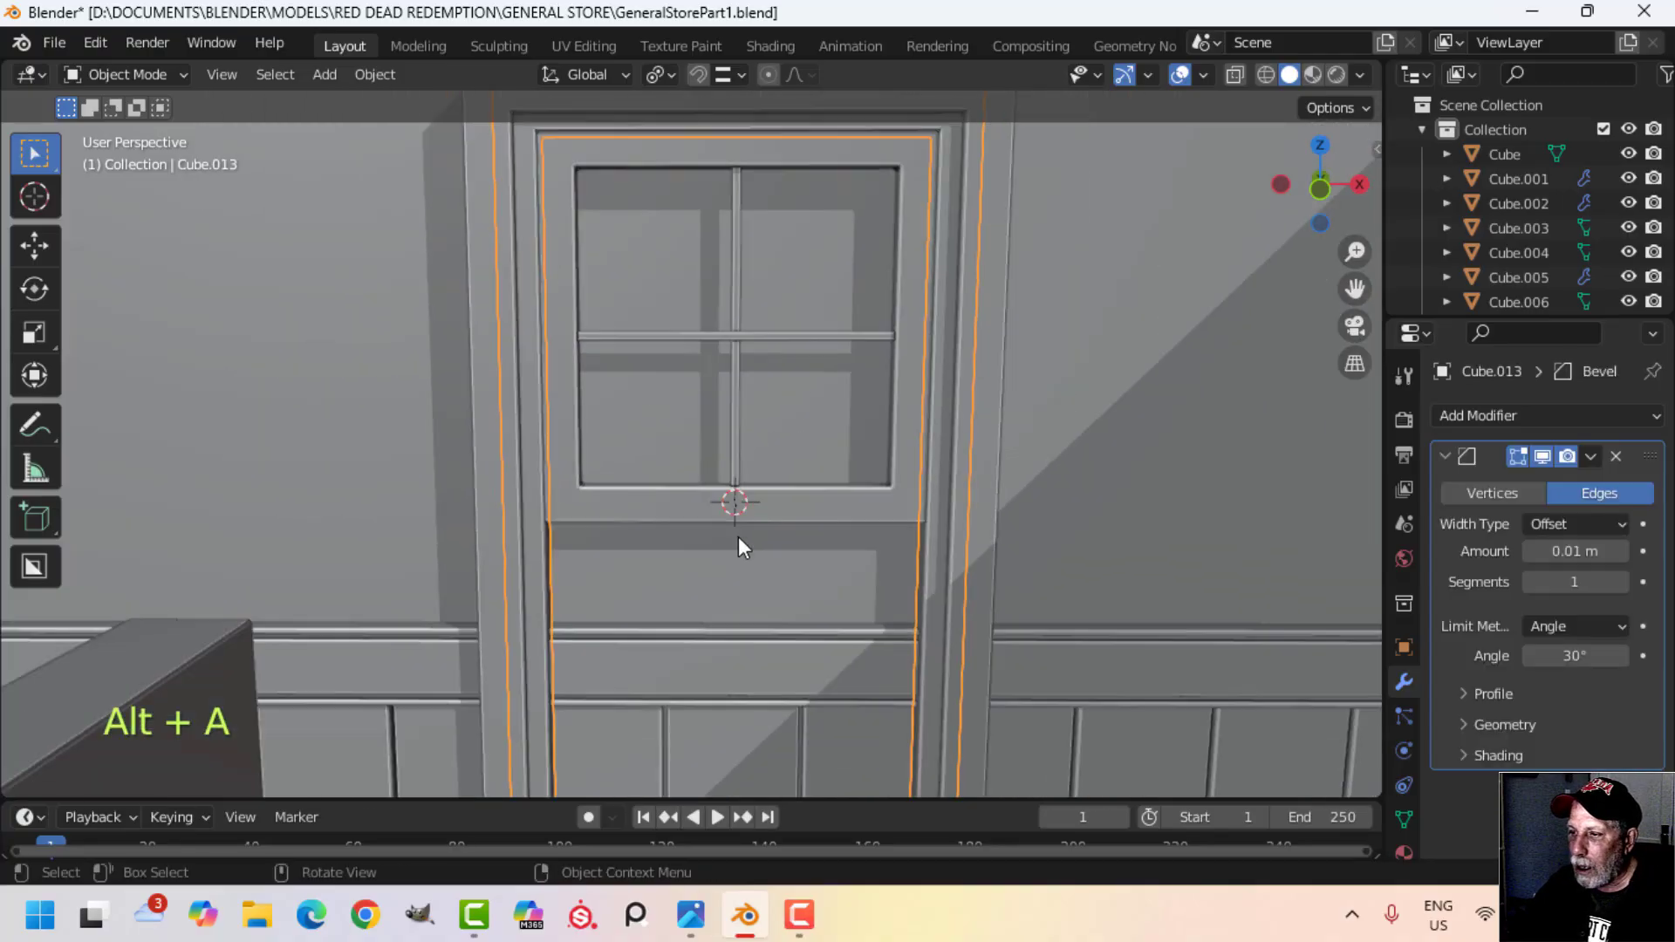
click(1616, 455)
scroll(771, 446, down, 3)
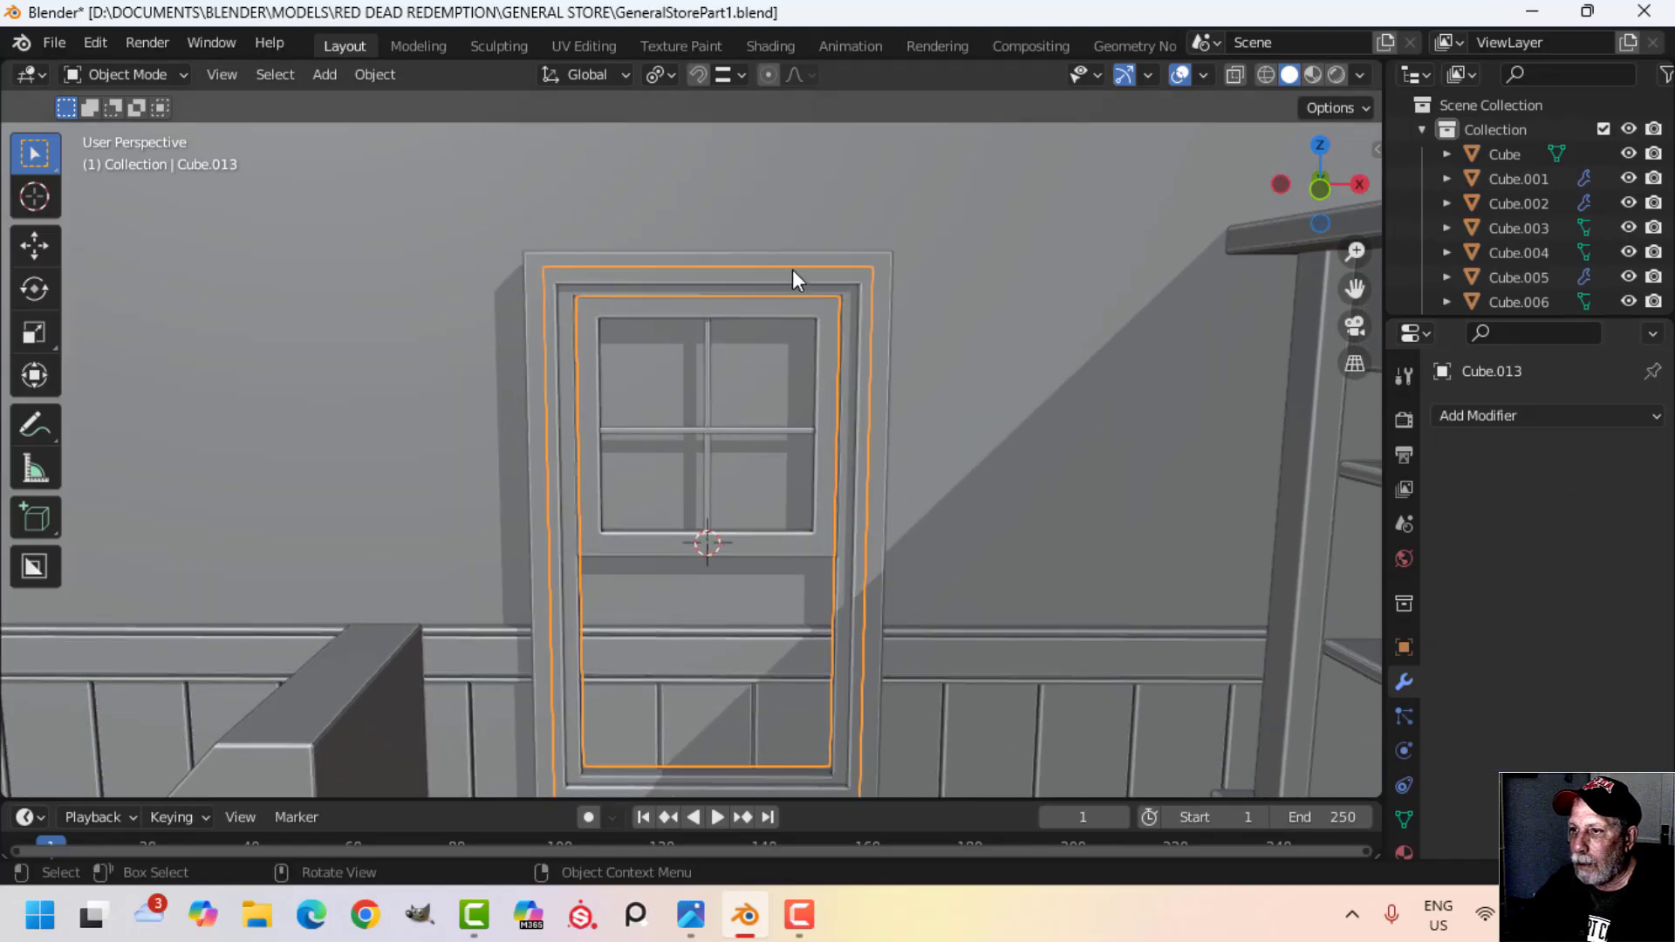
shift+click(839, 280)
click(839, 267)
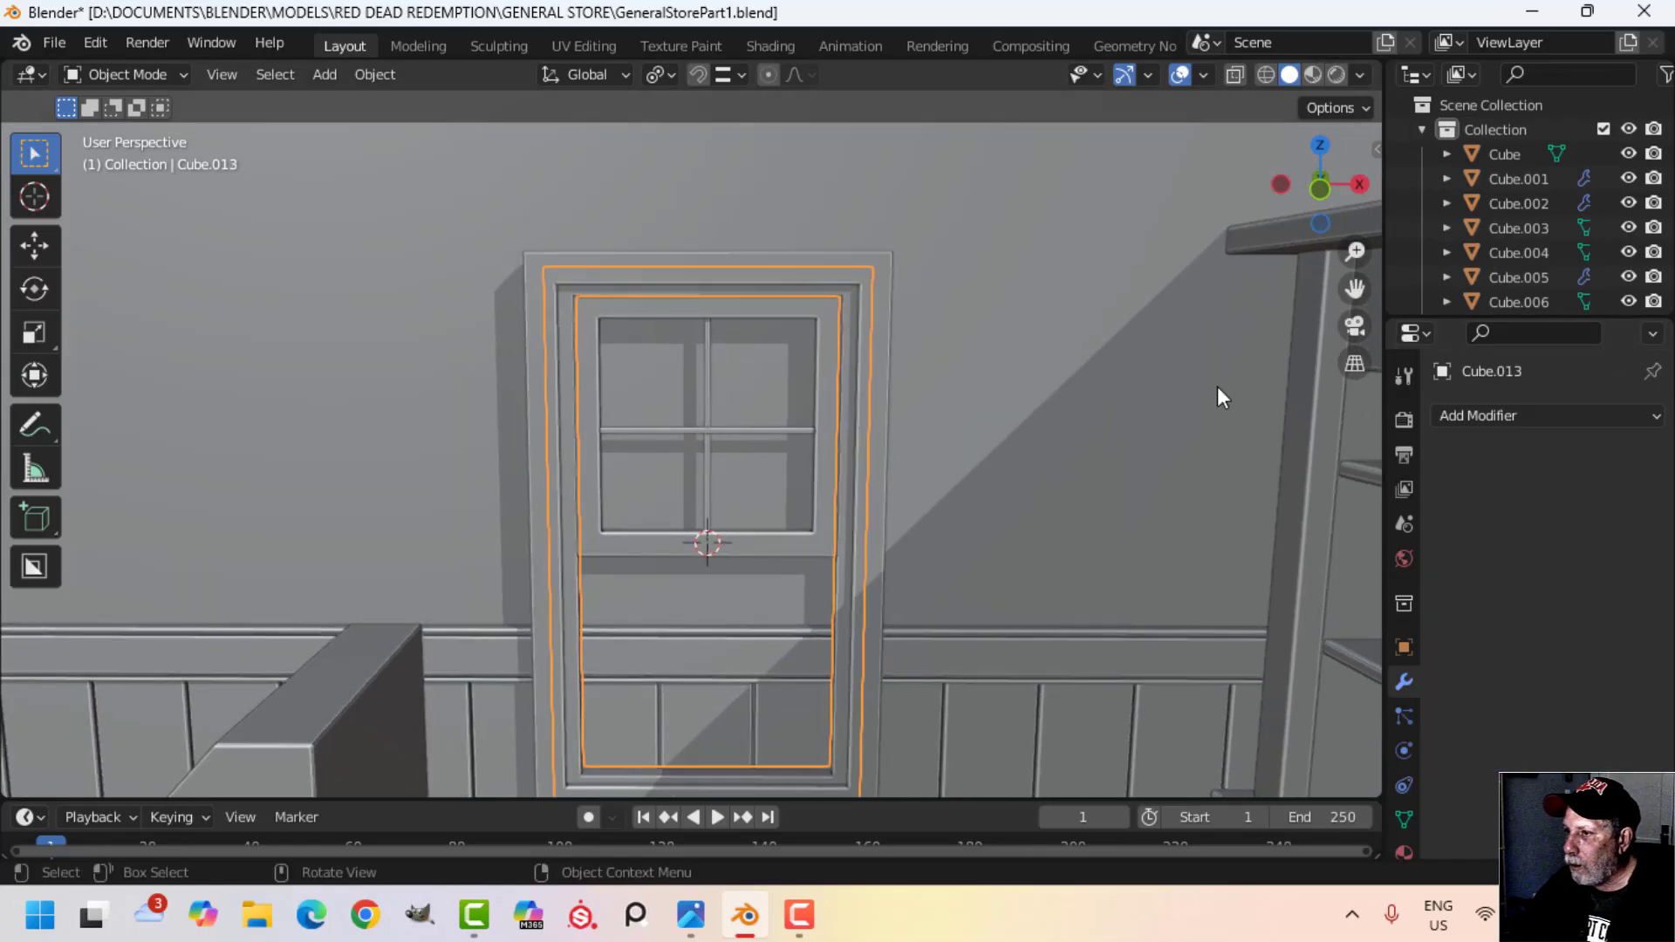
click(875, 258)
click(1613, 457)
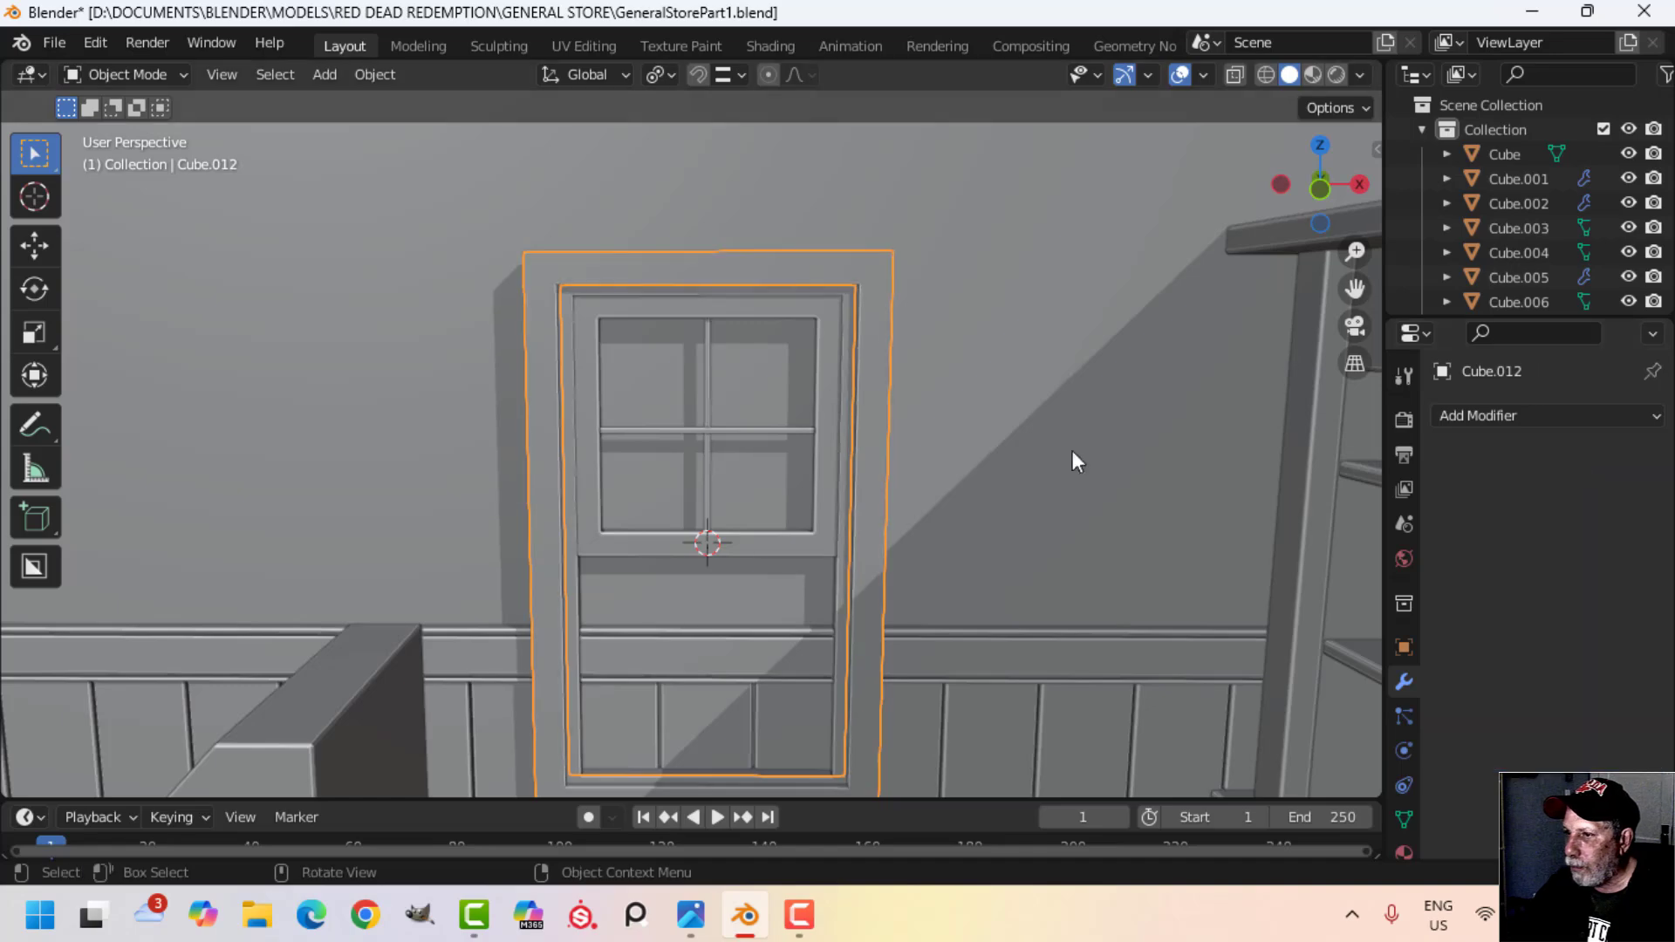
Step: Select the outer casing, inner frame and sash together and isolate them in local view
scroll(850, 314, up, 3)
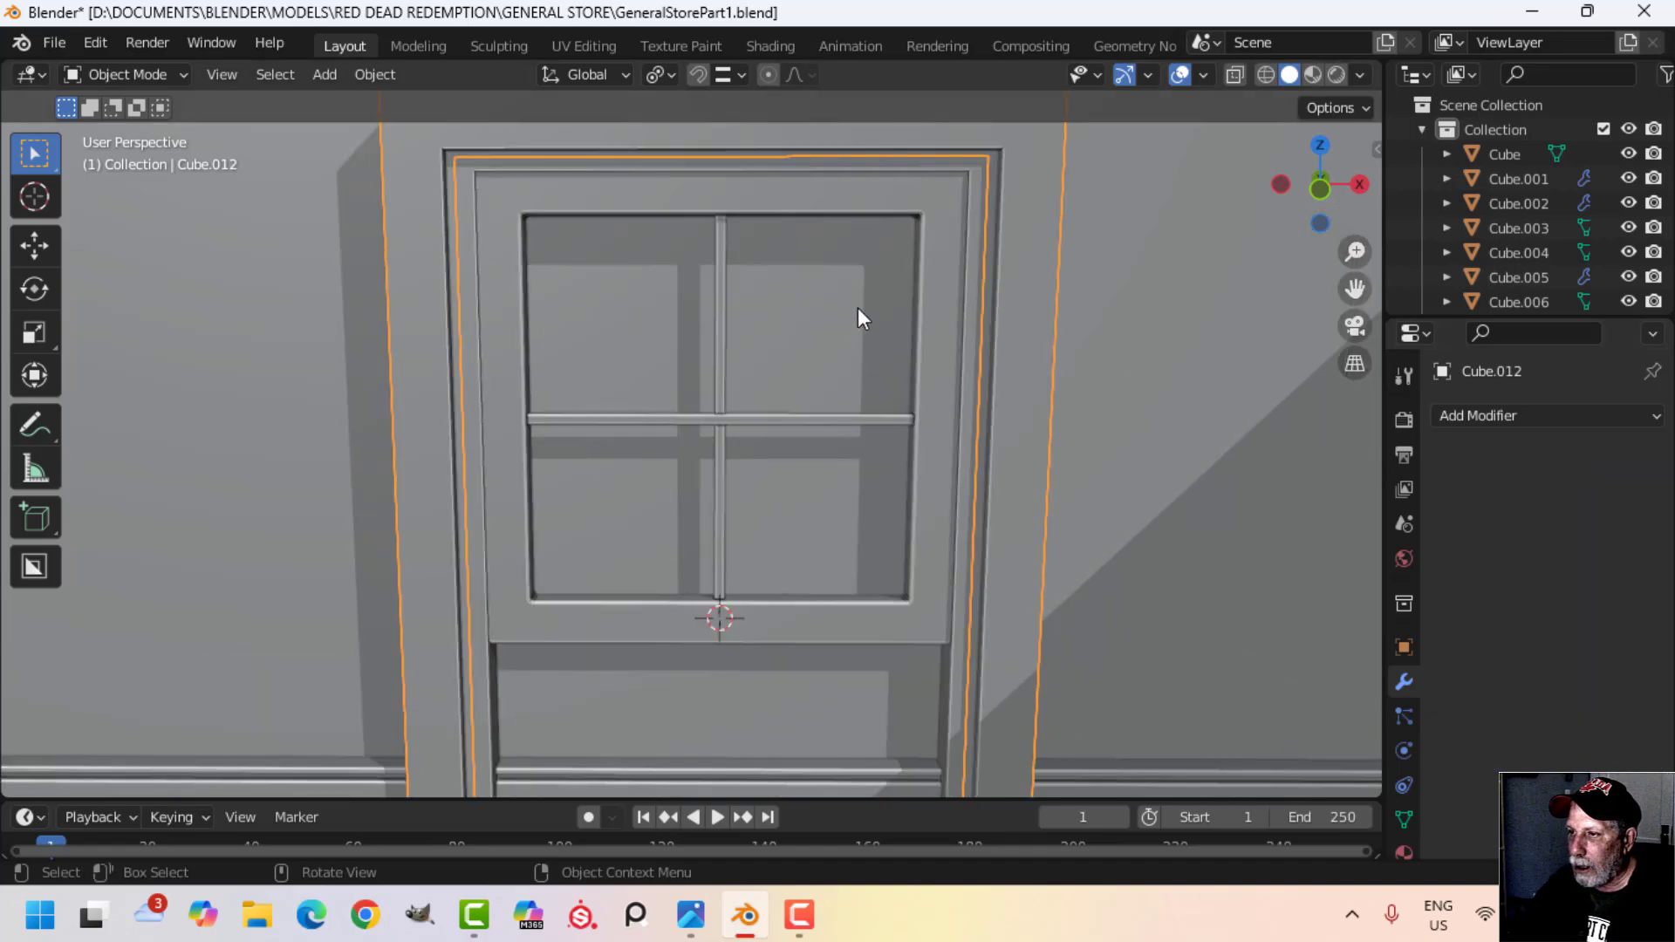
shift+click(973, 198)
shift+click(935, 211)
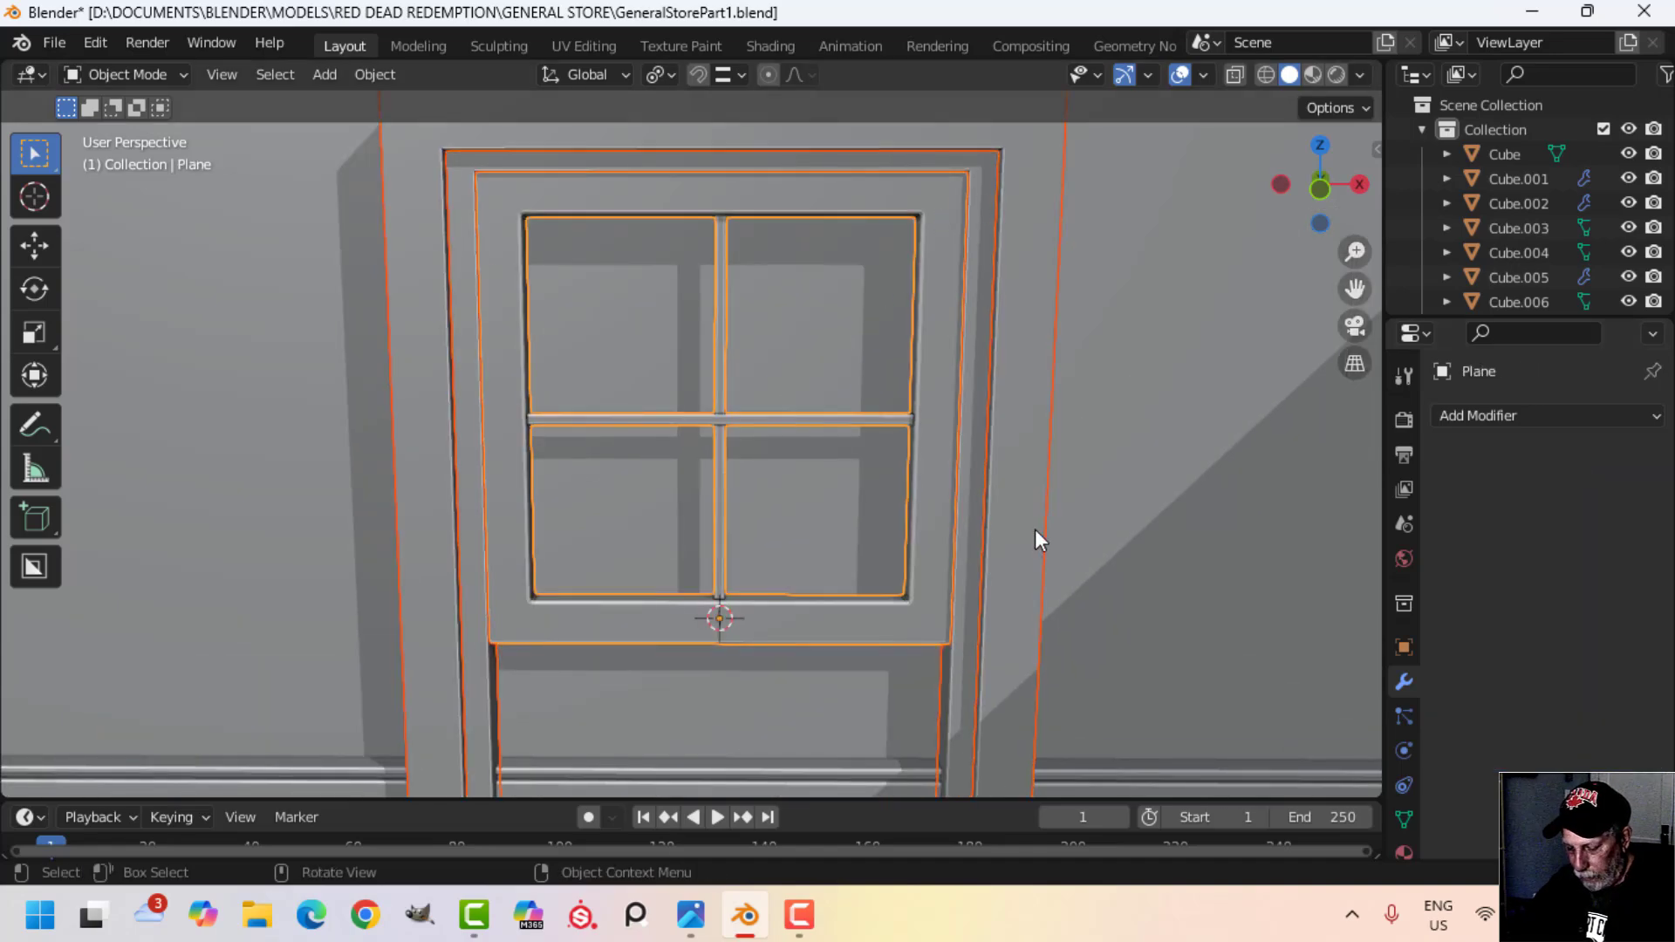
key(slash)
middle_drag(1018, 505, 787, 479)
scroll(785, 471, up, 3)
key(alt+a)
shift+middle_drag(755, 295, 678, 602)
Step: Select the mitred edges at all four corners of the outer window casing for editing
click(666, 479)
key(Tab)
middle_drag(698, 511, 738, 525)
scroll(722, 520, up, 2)
key(alt+a)
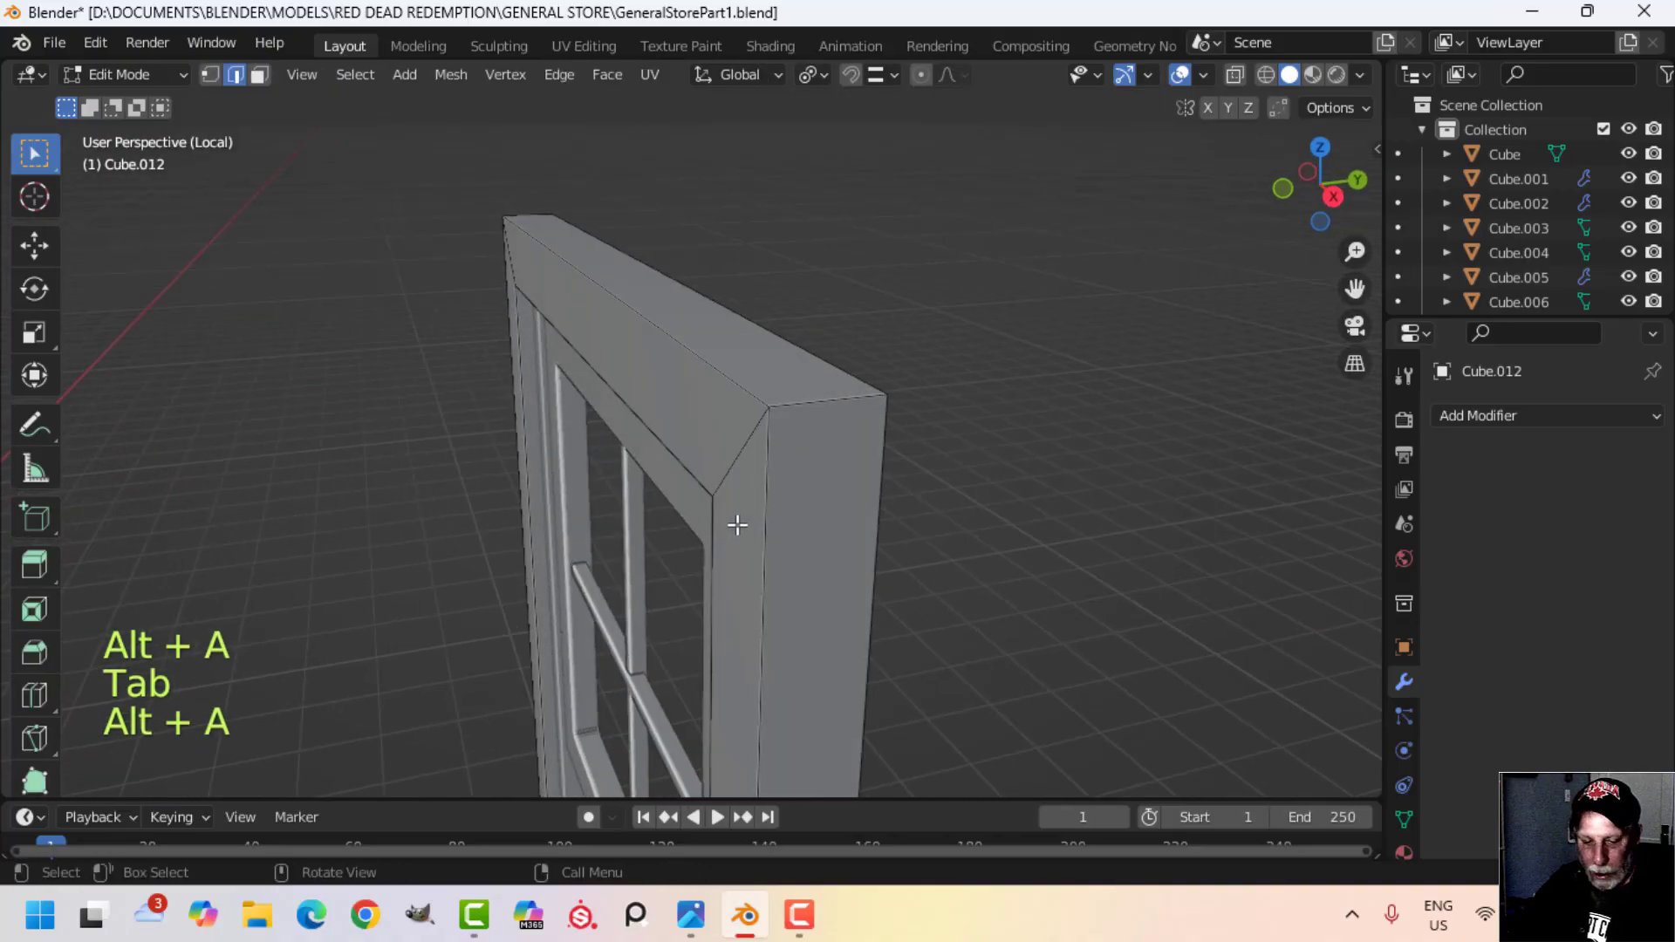
alt+shift+click(740, 487)
middle_drag(789, 450, 925, 431)
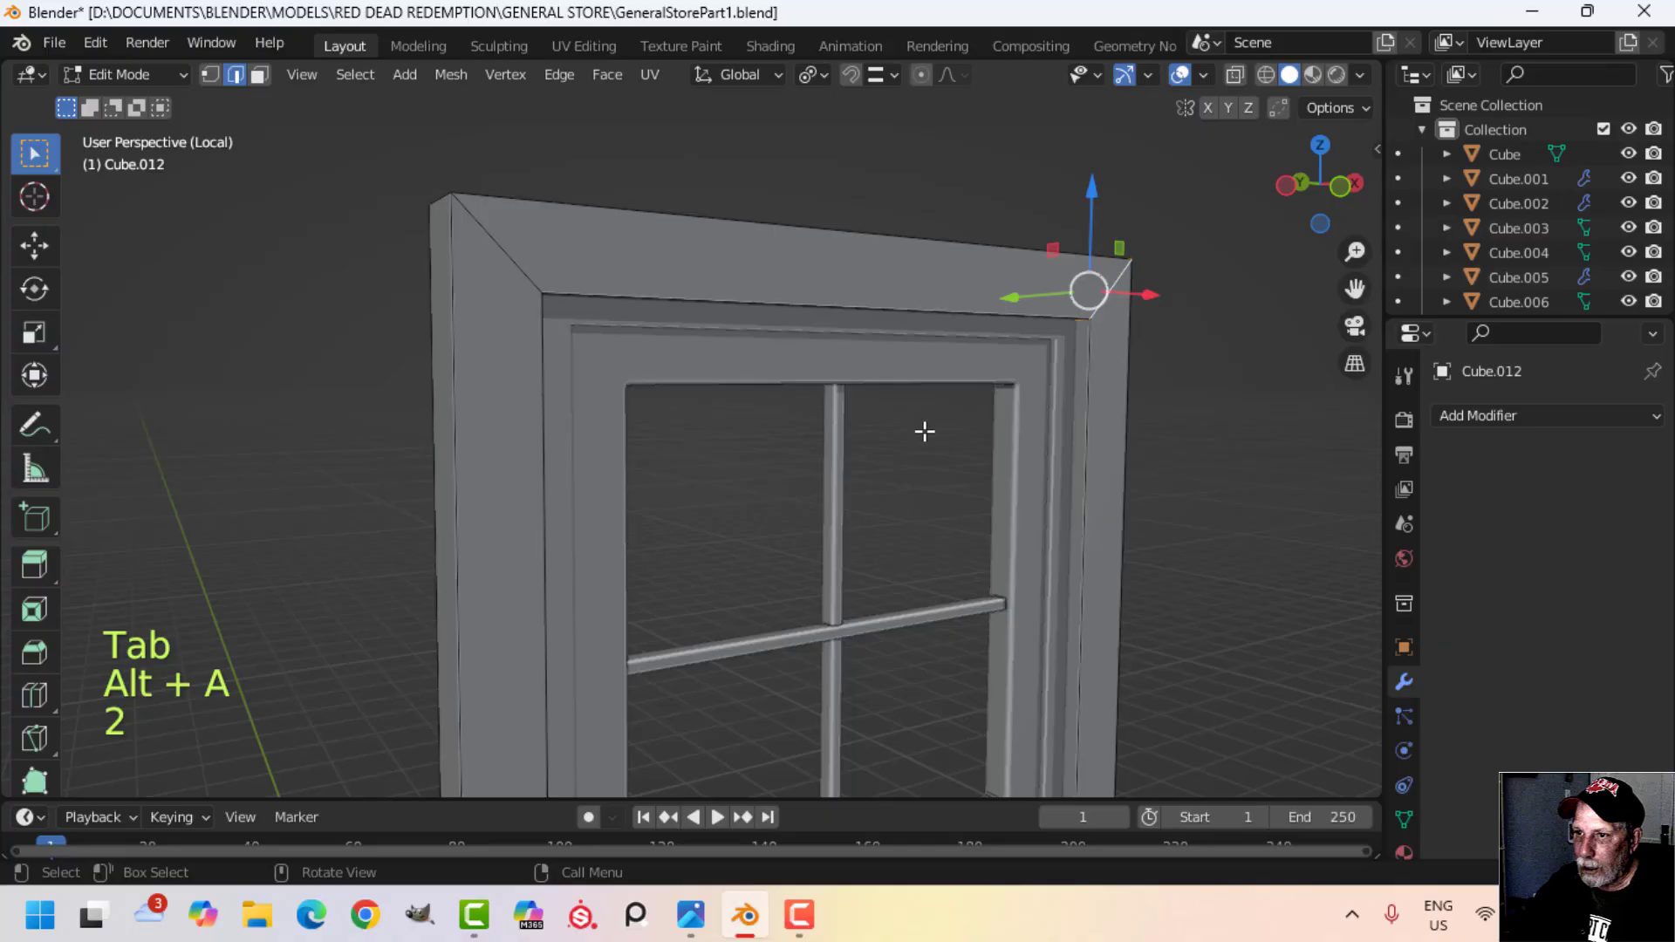
alt+shift+click(516, 270)
scroll(614, 475, down, 4)
shift+middle_drag(669, 610, 594, 250)
shift+middle_drag(590, 718, 570, 493)
scroll(569, 493, up, 1)
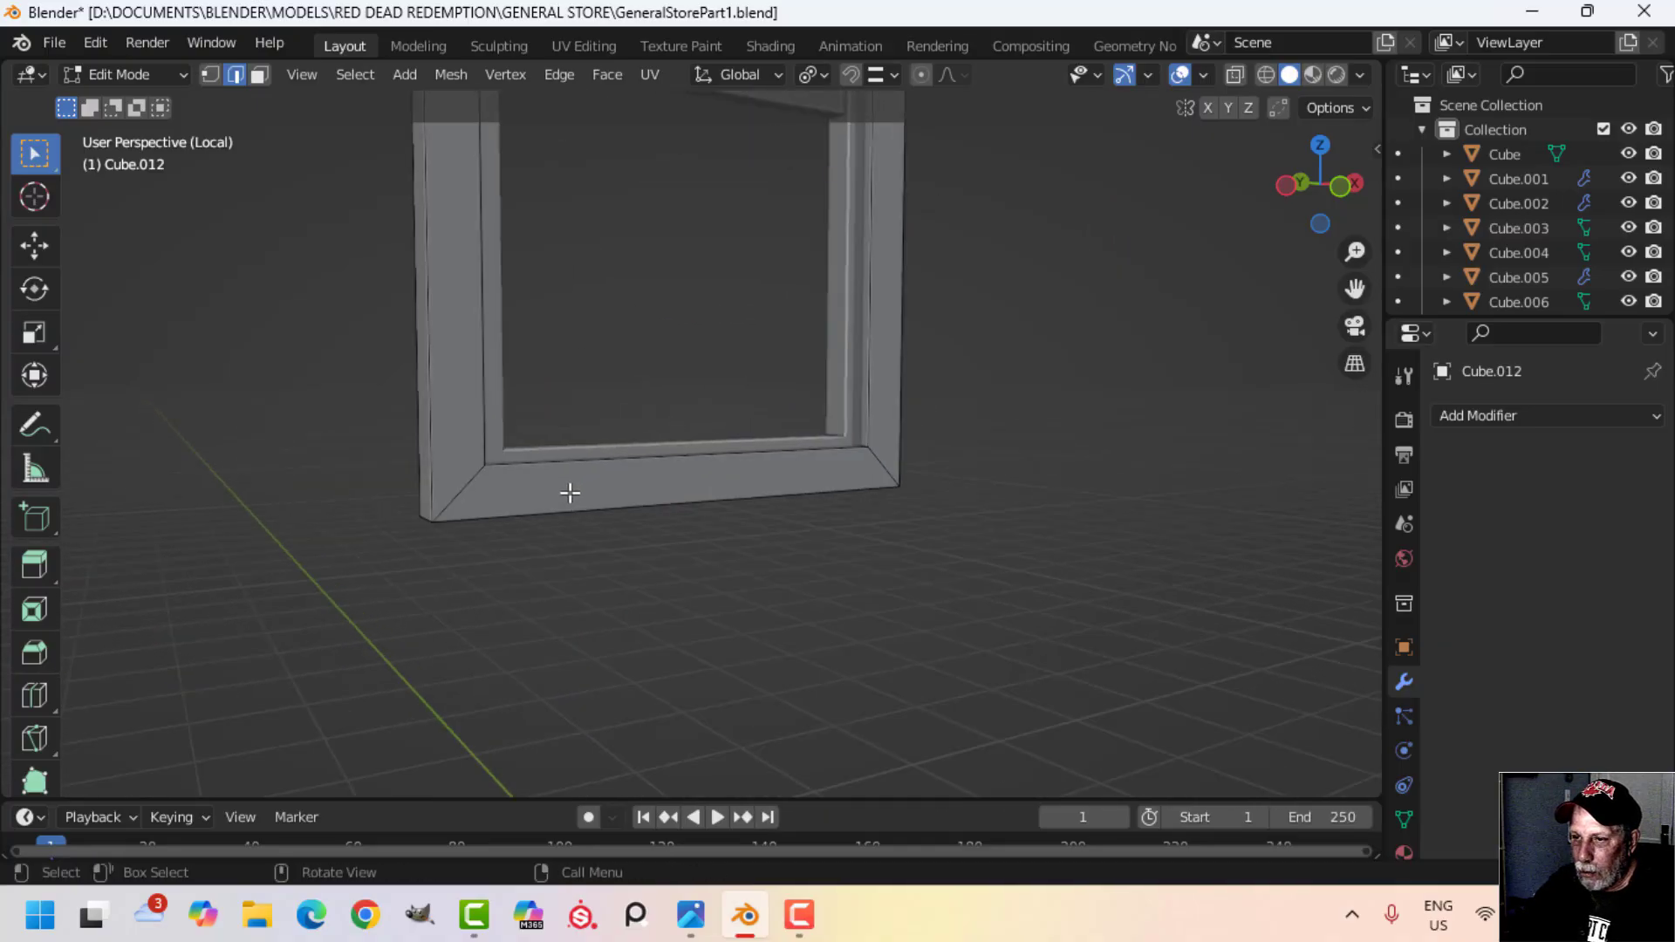
scroll(570, 493, up, 1)
alt+shift+click(430, 479)
middle_drag(963, 534, 816, 559)
alt+shift+click(976, 542)
shift+middle_drag(1054, 559, 912, 546)
scroll(835, 475, up, 2)
alt+shift+click(838, 457)
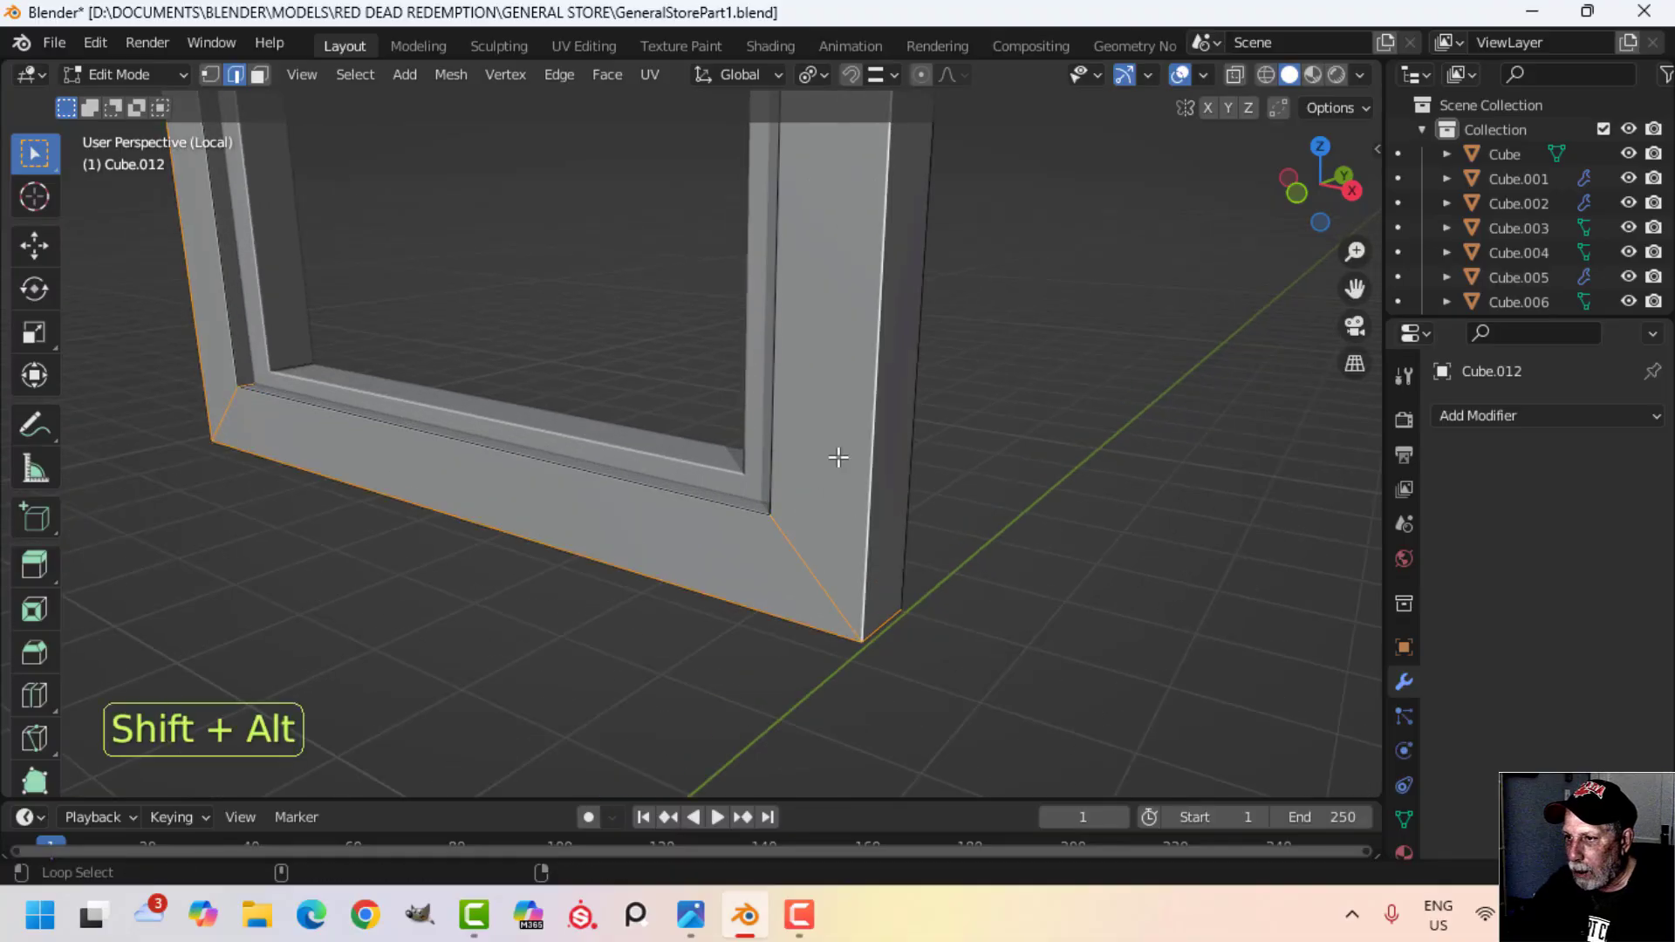
alt+shift+click(783, 426)
mouse_move(957, 493)
shift+middle_down()
mouse_move(909, 513)
mouse_move(974, 478)
shift+middle_up()
key(ctrl+z)
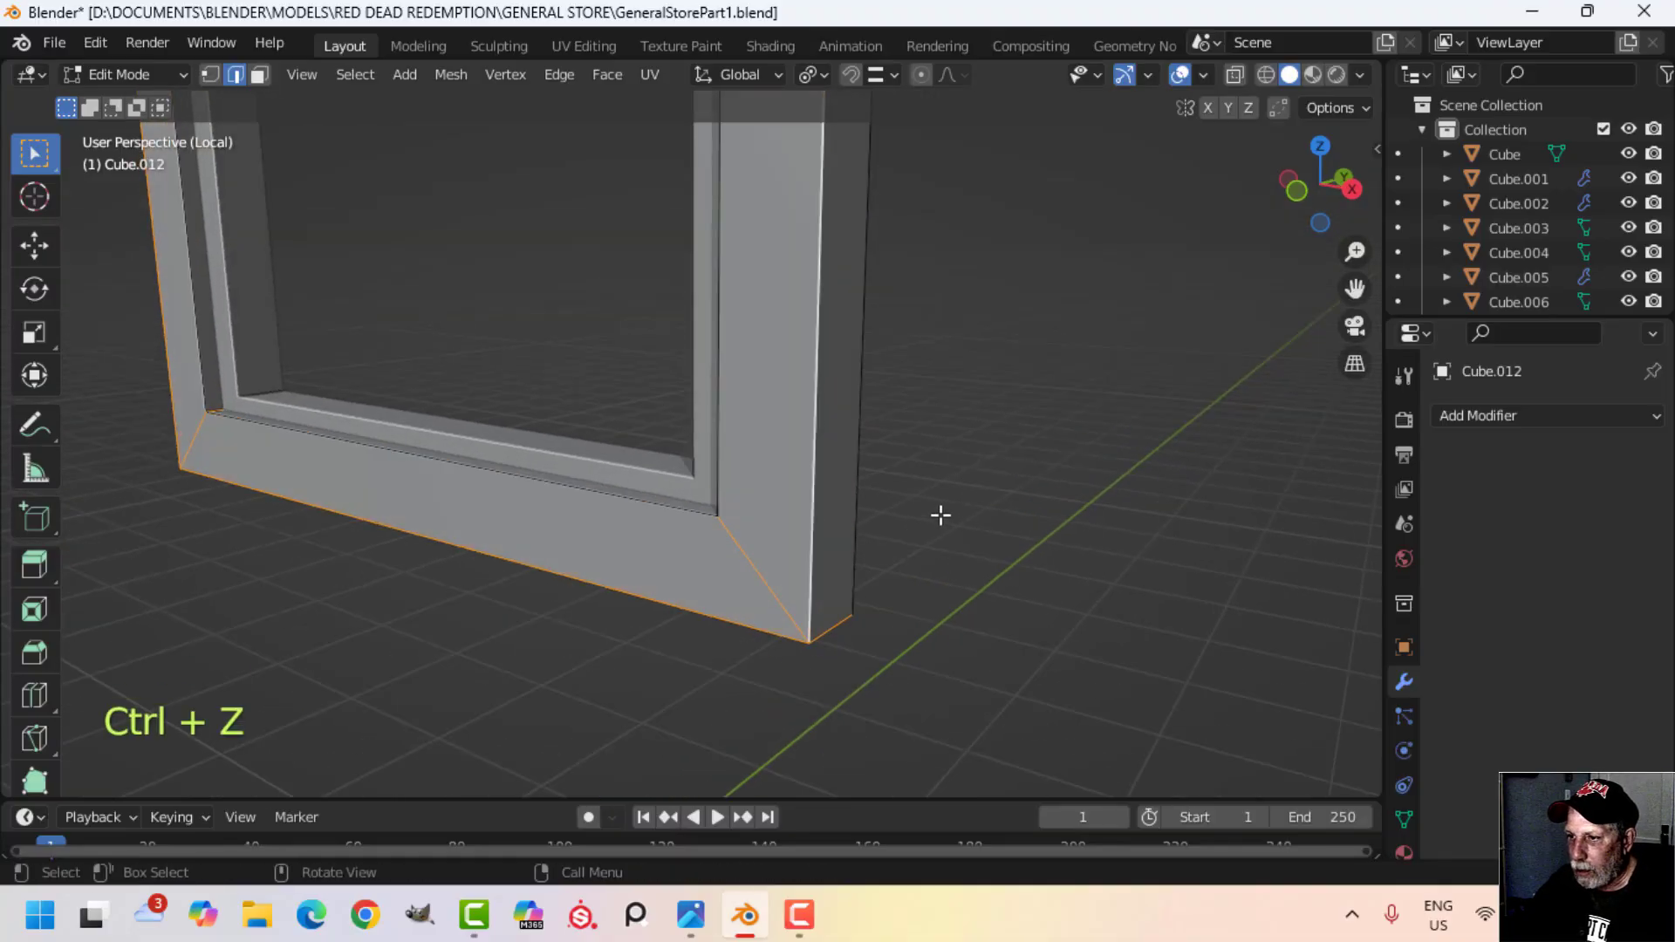
key(ctrl+z)
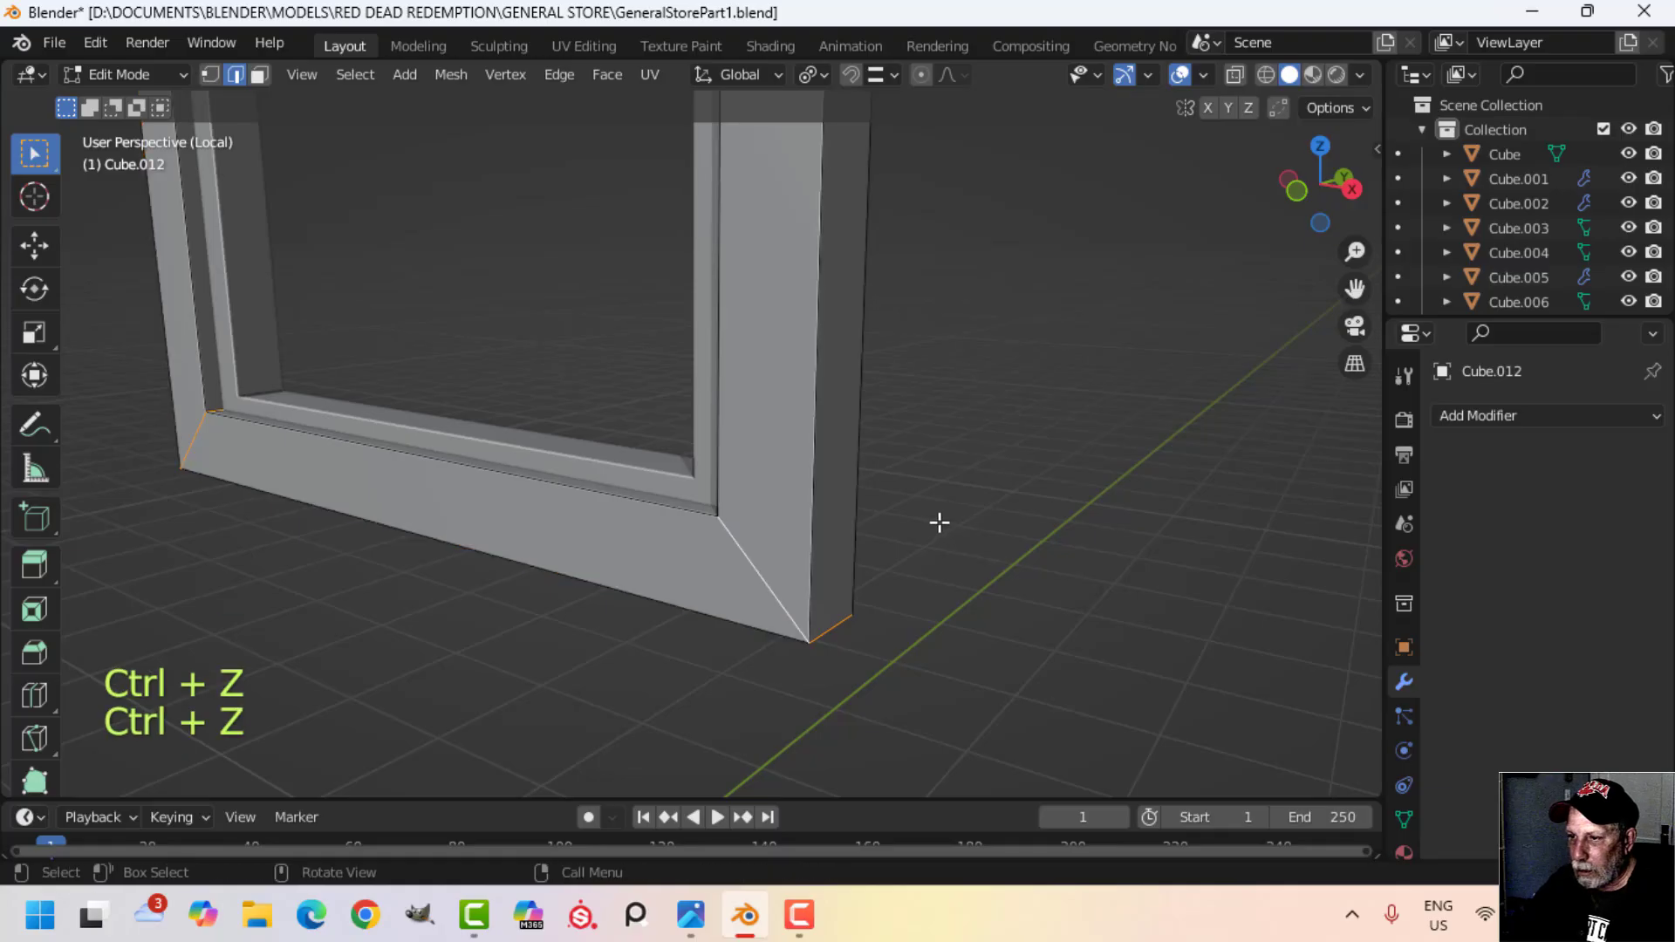
Step: Bevel the outer casing's selected mitred corner edges with 2 segments
shift+middle_drag(939, 520, 969, 527)
key(ctrl+b)
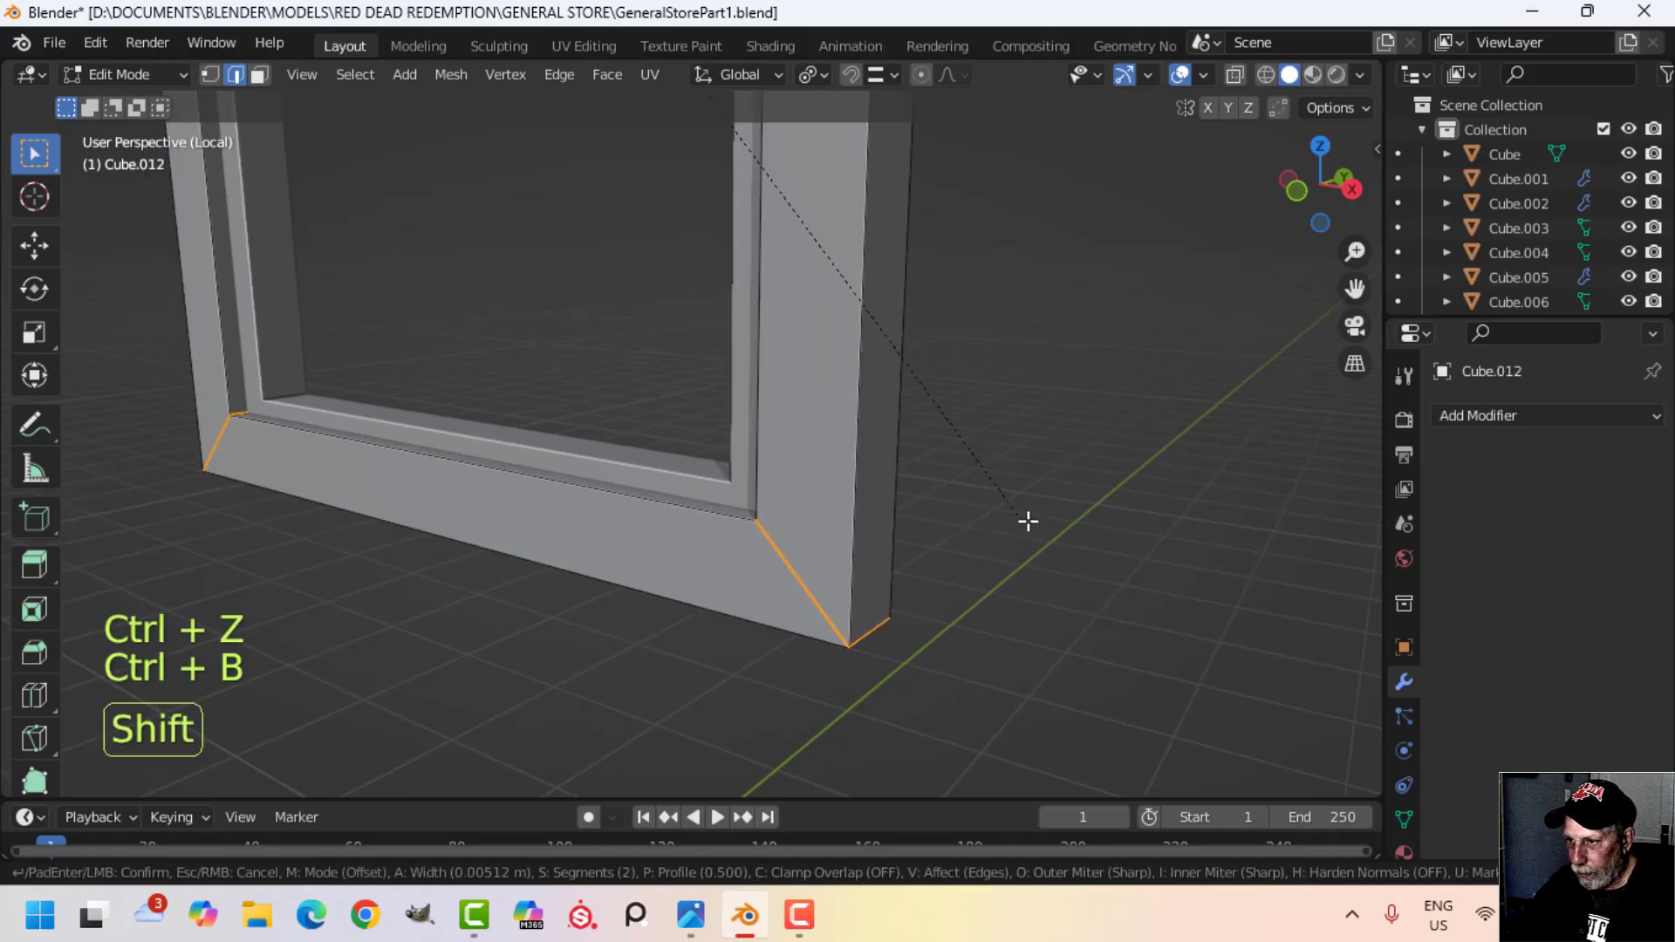
shift+click(1093, 517)
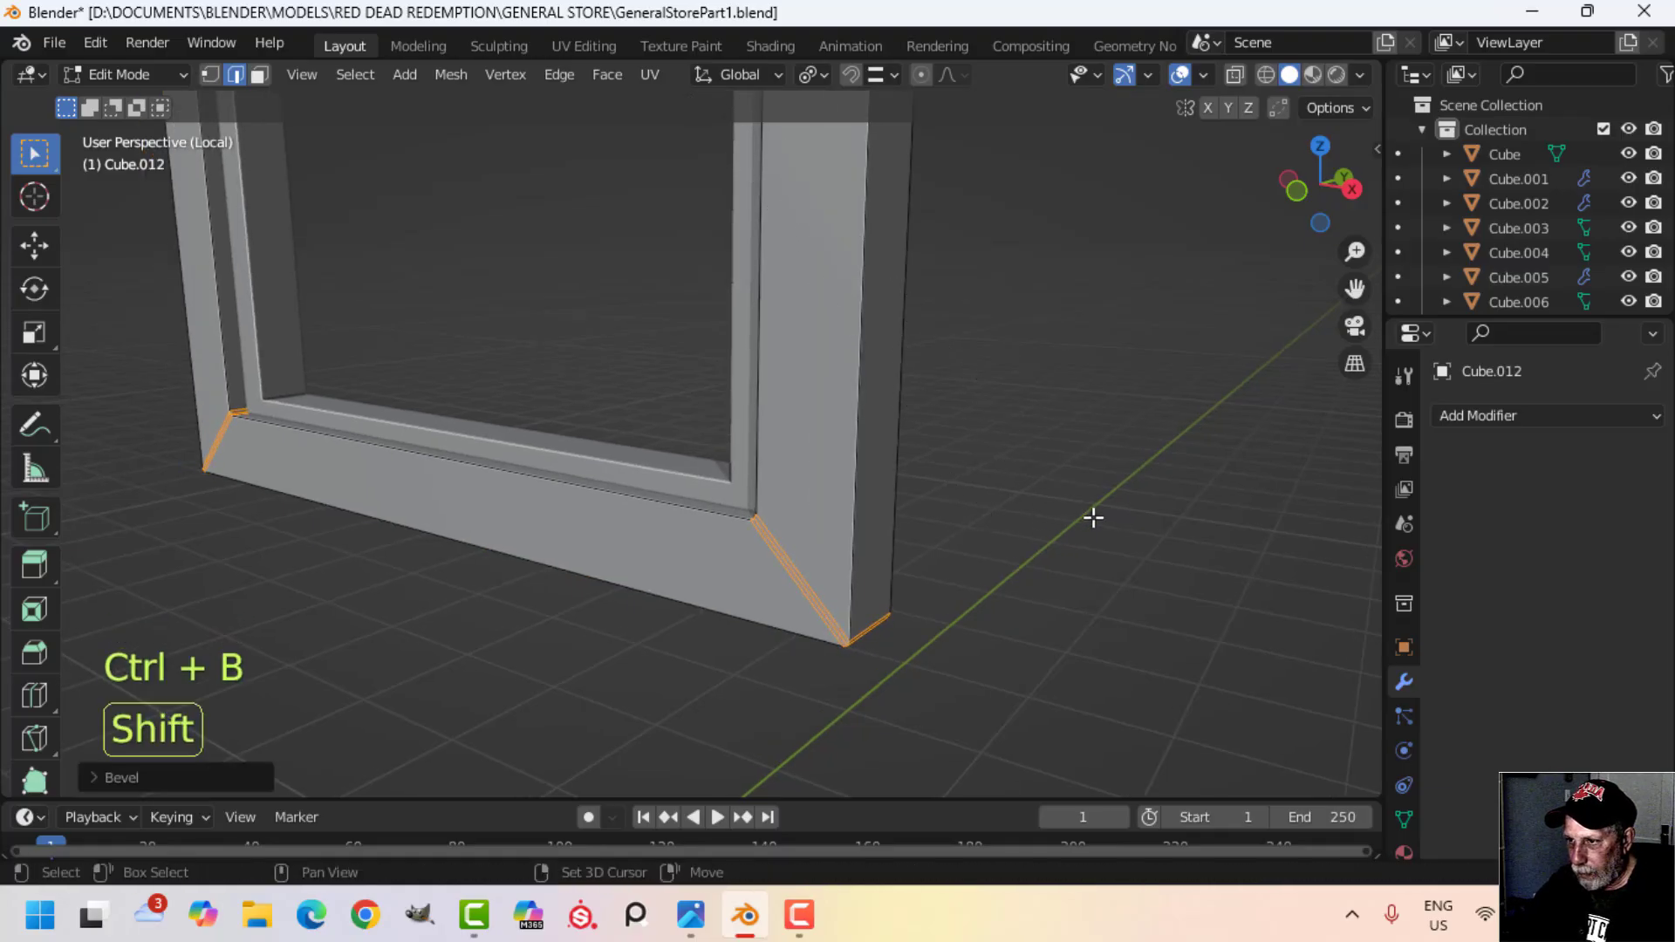
Step: Bevel the outer casing's inner and outer front edge loops with 2 segments and a width of about 0.016 m
alt+shift+click(763, 439)
key(ctrl+b)
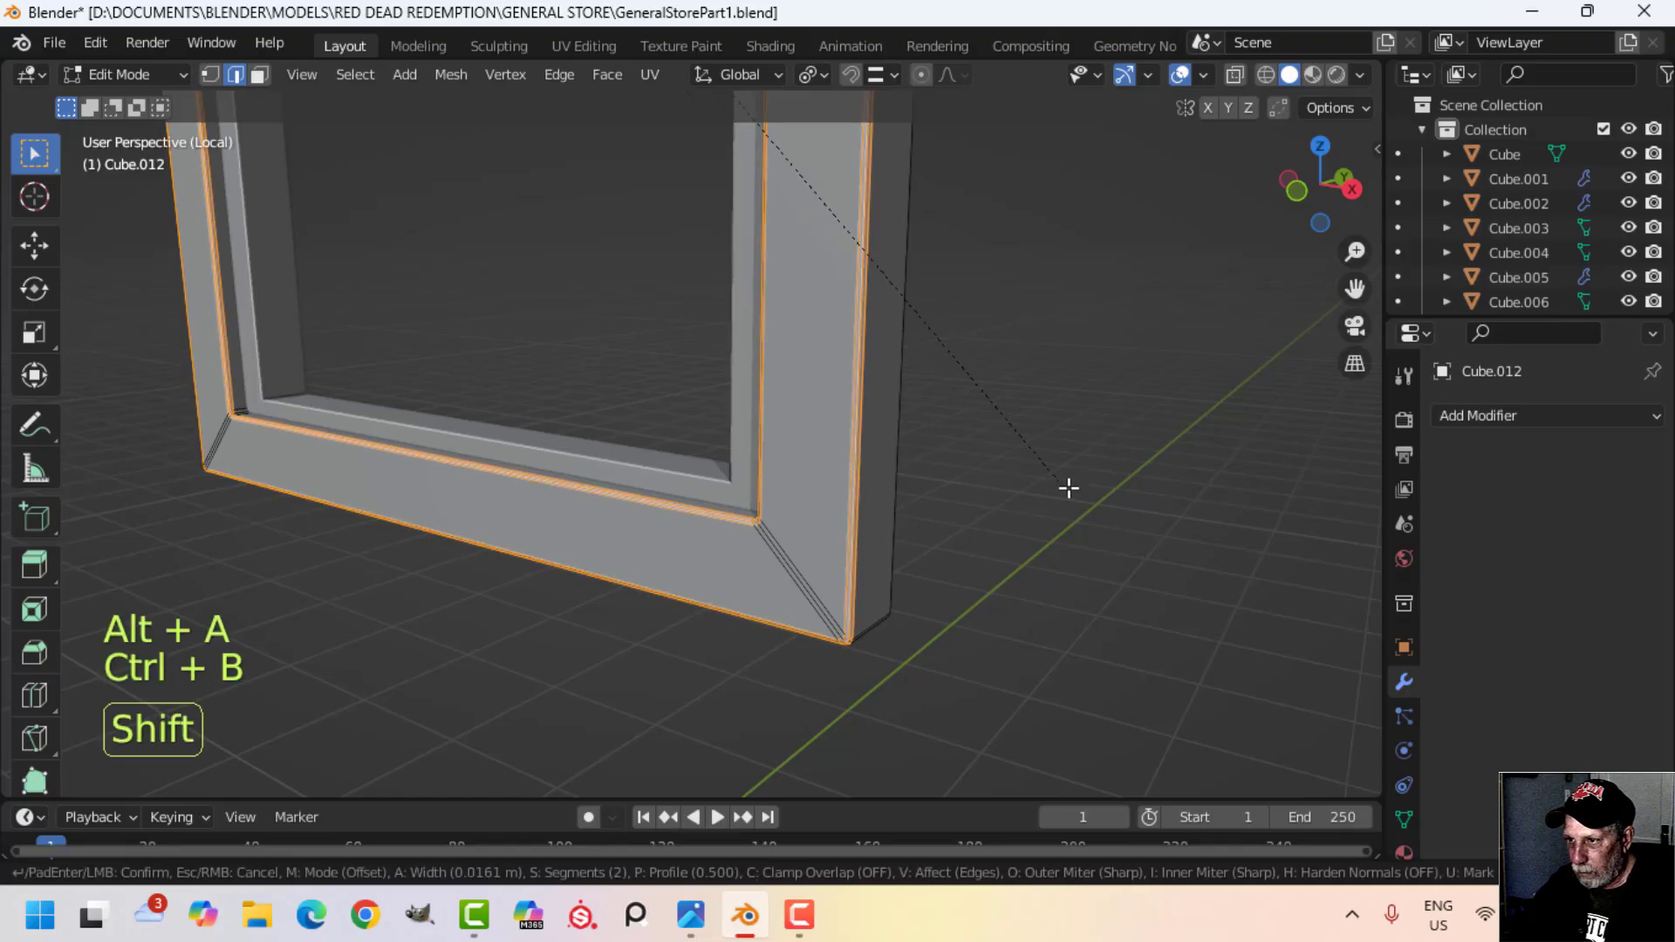
shift+click(1060, 486)
key(Tab)
scroll(927, 494, down, 3)
key(alt+a)
Step: Hide everything except the inner window frame and open its mesh for editing
shift+middle_drag(644, 405, 685, 690)
middle_drag(684, 611, 726, 615)
scroll(736, 545, up, 3)
middle_drag(726, 615, 729, 574)
shift+middle_drag(673, 551, 650, 392)
middle_drag(758, 530, 745, 617)
scroll(664, 566, up, 2)
click(505, 486)
key(shift+h)
key(Tab)
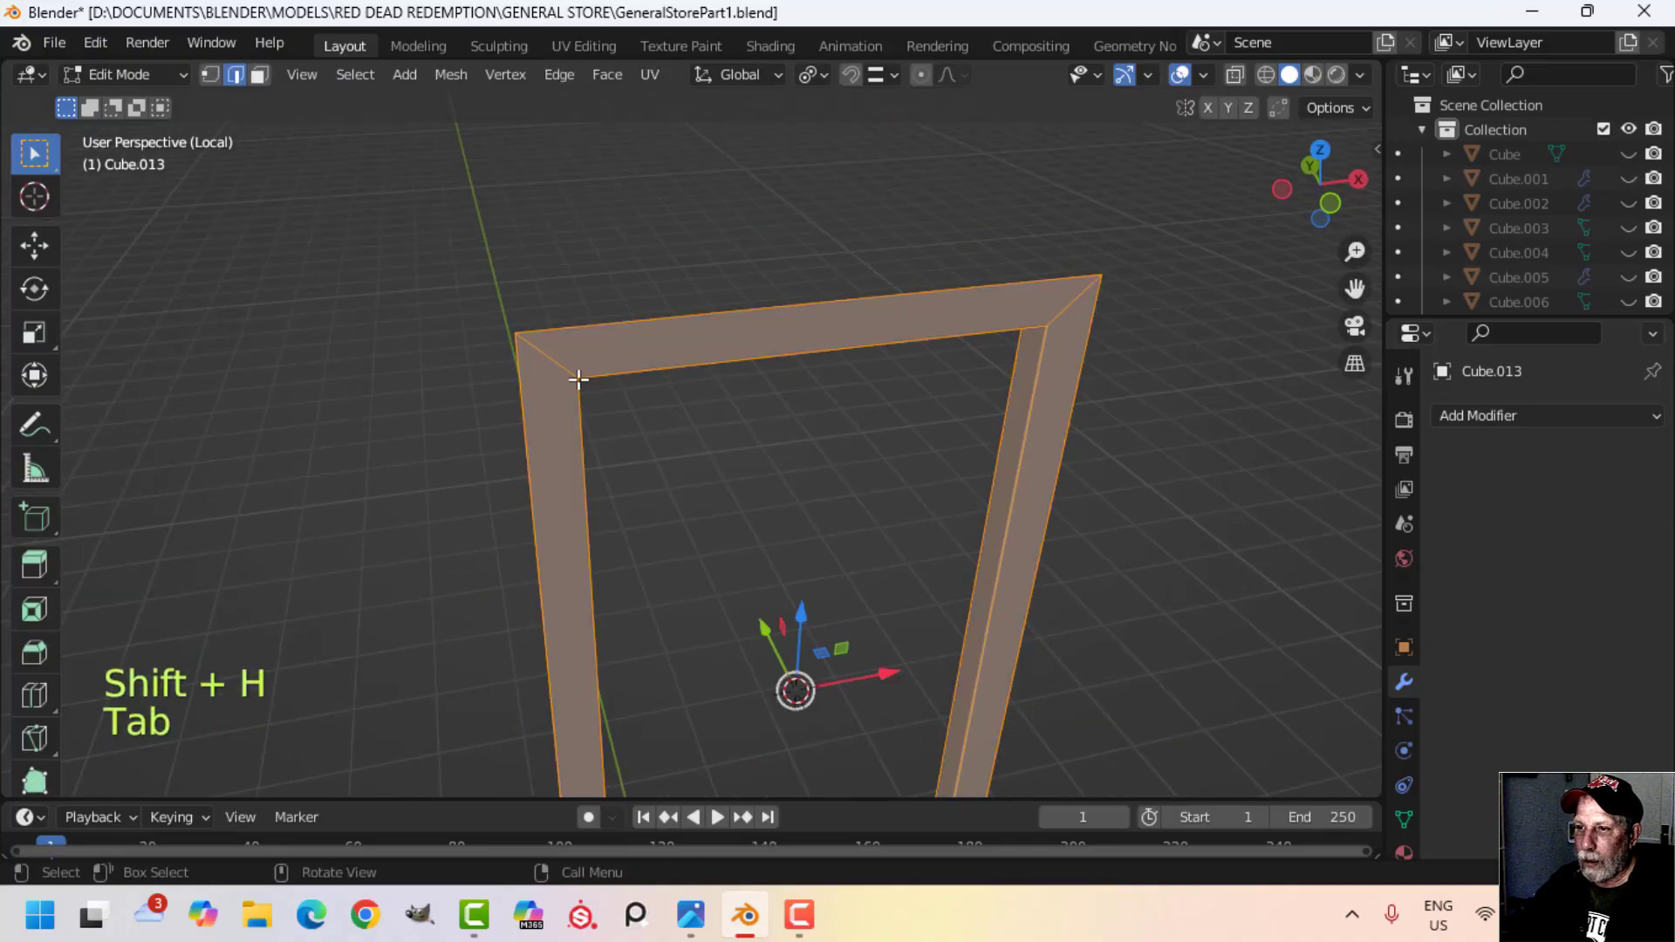
Step: Select the mitred edges at all four corners of the inner window frame and bevel them
key(alt+a)
alt+shift+click(1061, 314)
middle_drag(1066, 414, 1058, 355)
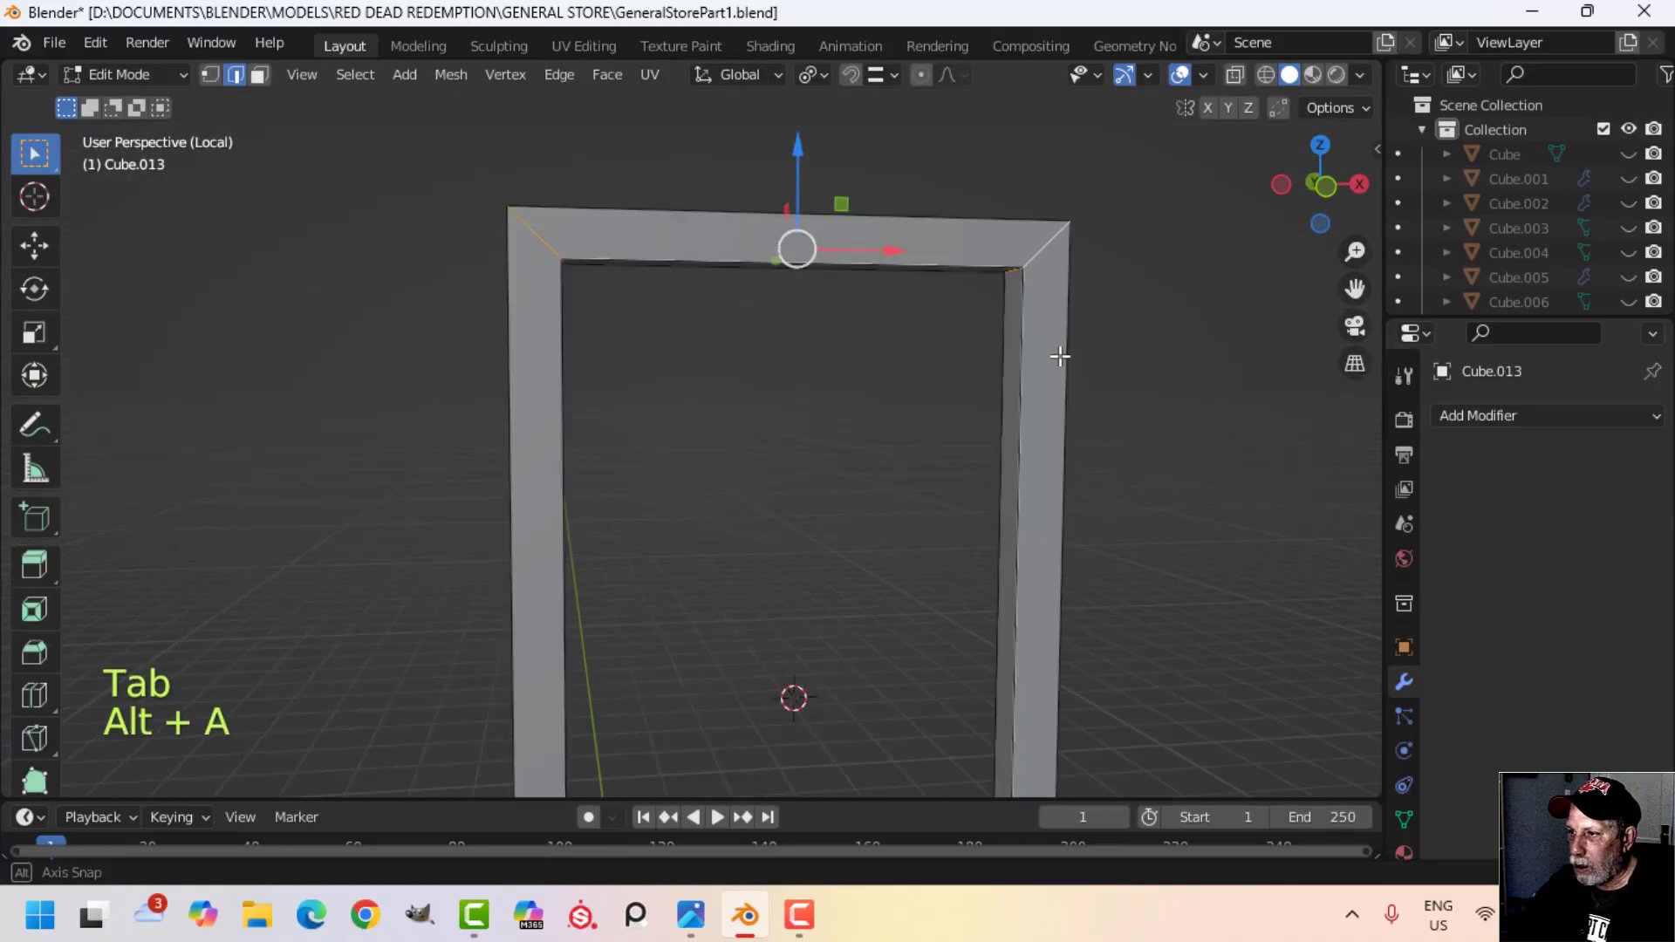
scroll(1052, 454, down, 3)
shift+middle_drag(947, 724, 839, 392)
scroll(741, 532, up, 3)
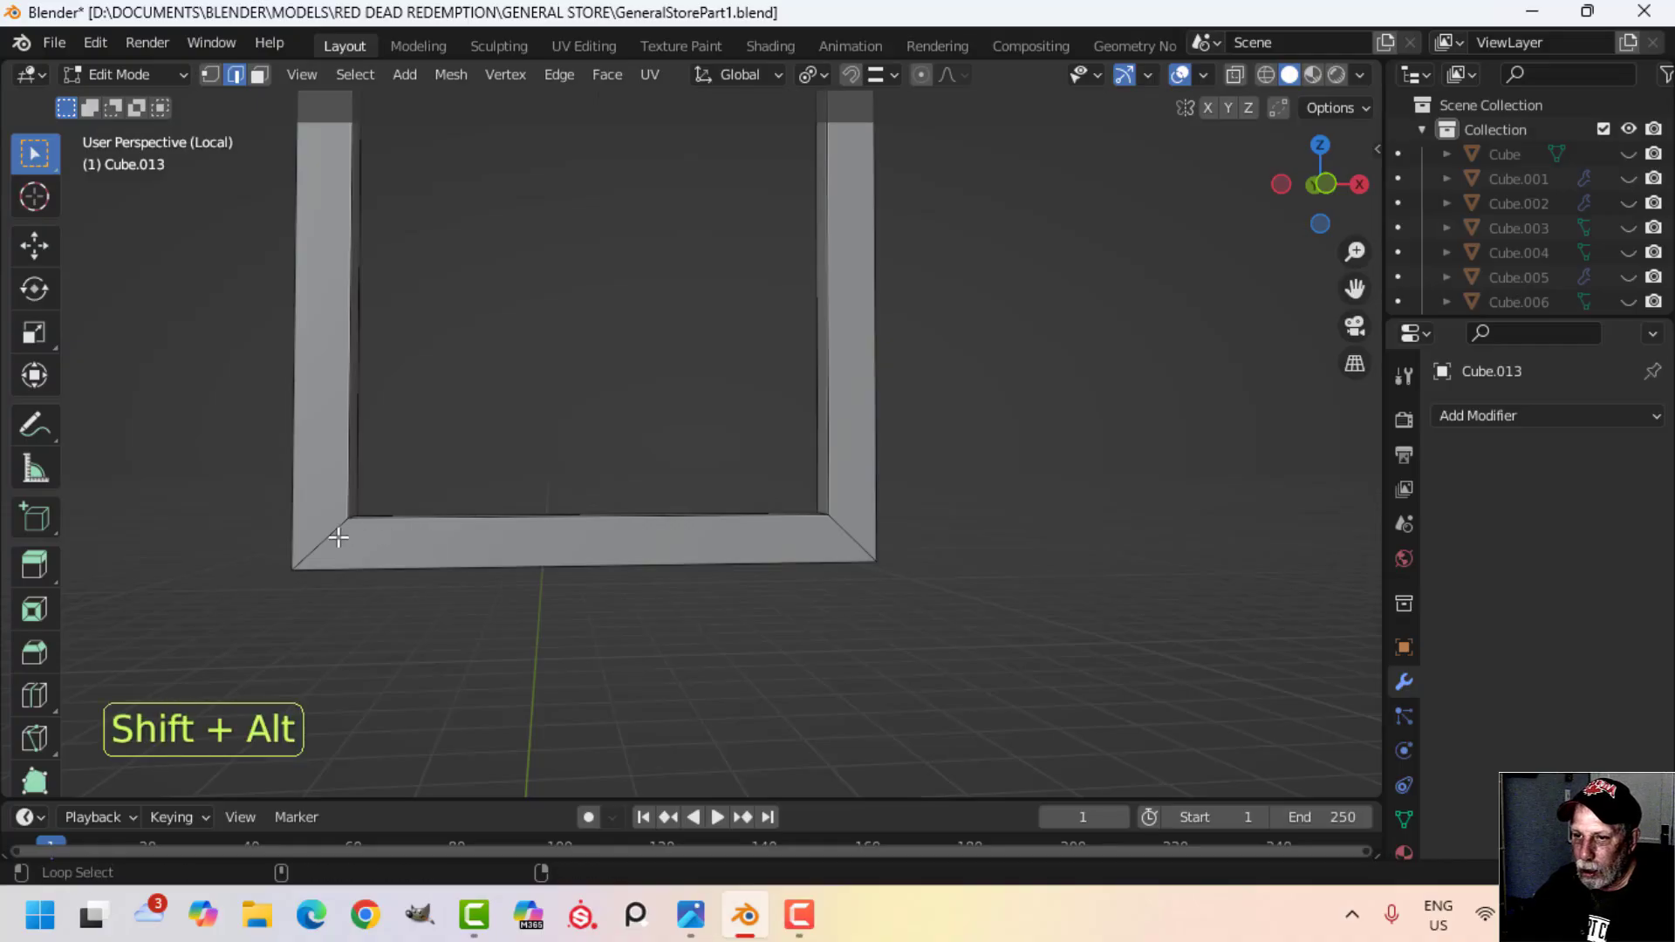
alt+shift+click(835, 532)
middle_drag(836, 531, 1089, 616)
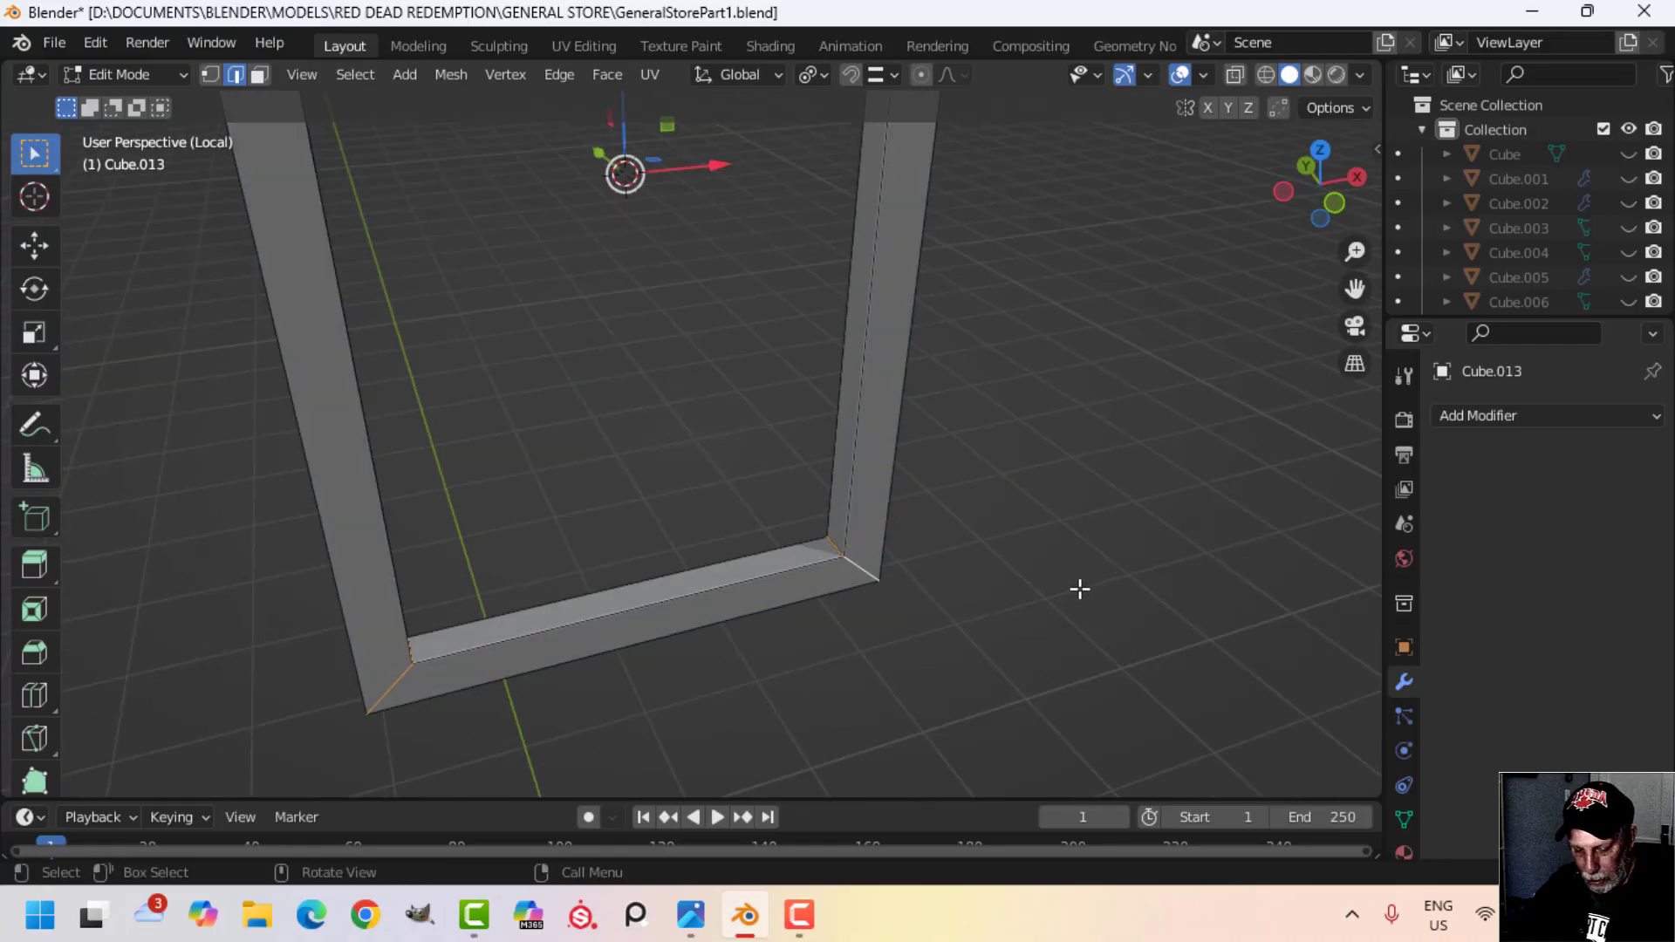
click(1152, 598)
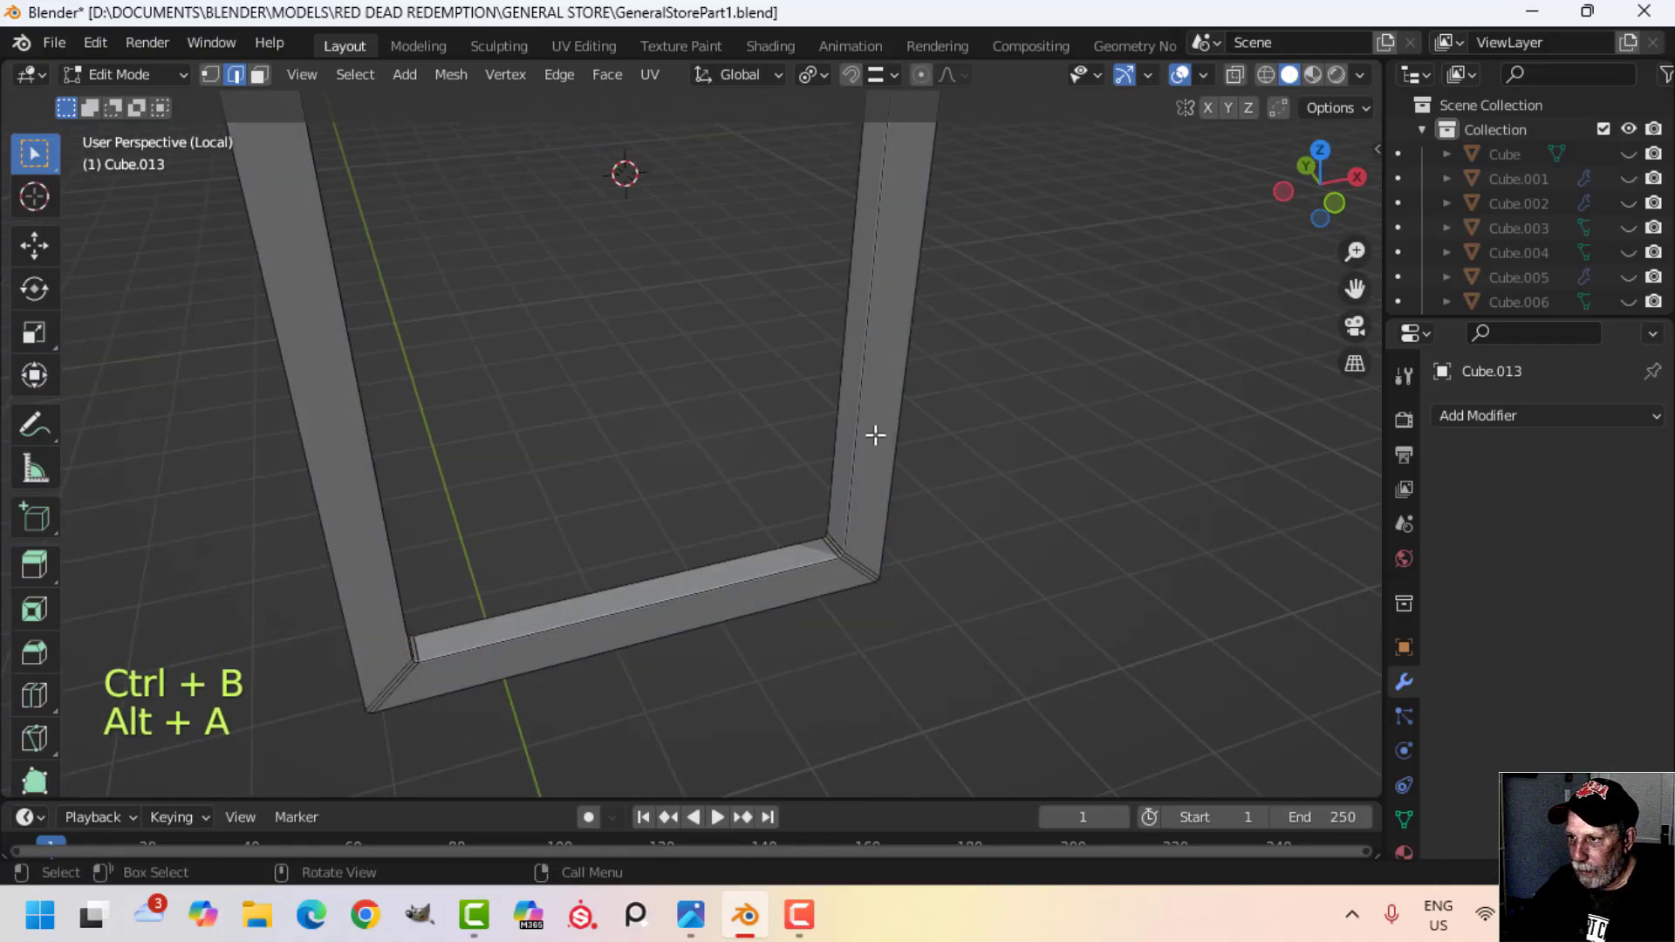
Step: Bevel the inner window frame's inner front edge loop and unhide the other window parts
middle_drag(863, 439, 962, 476)
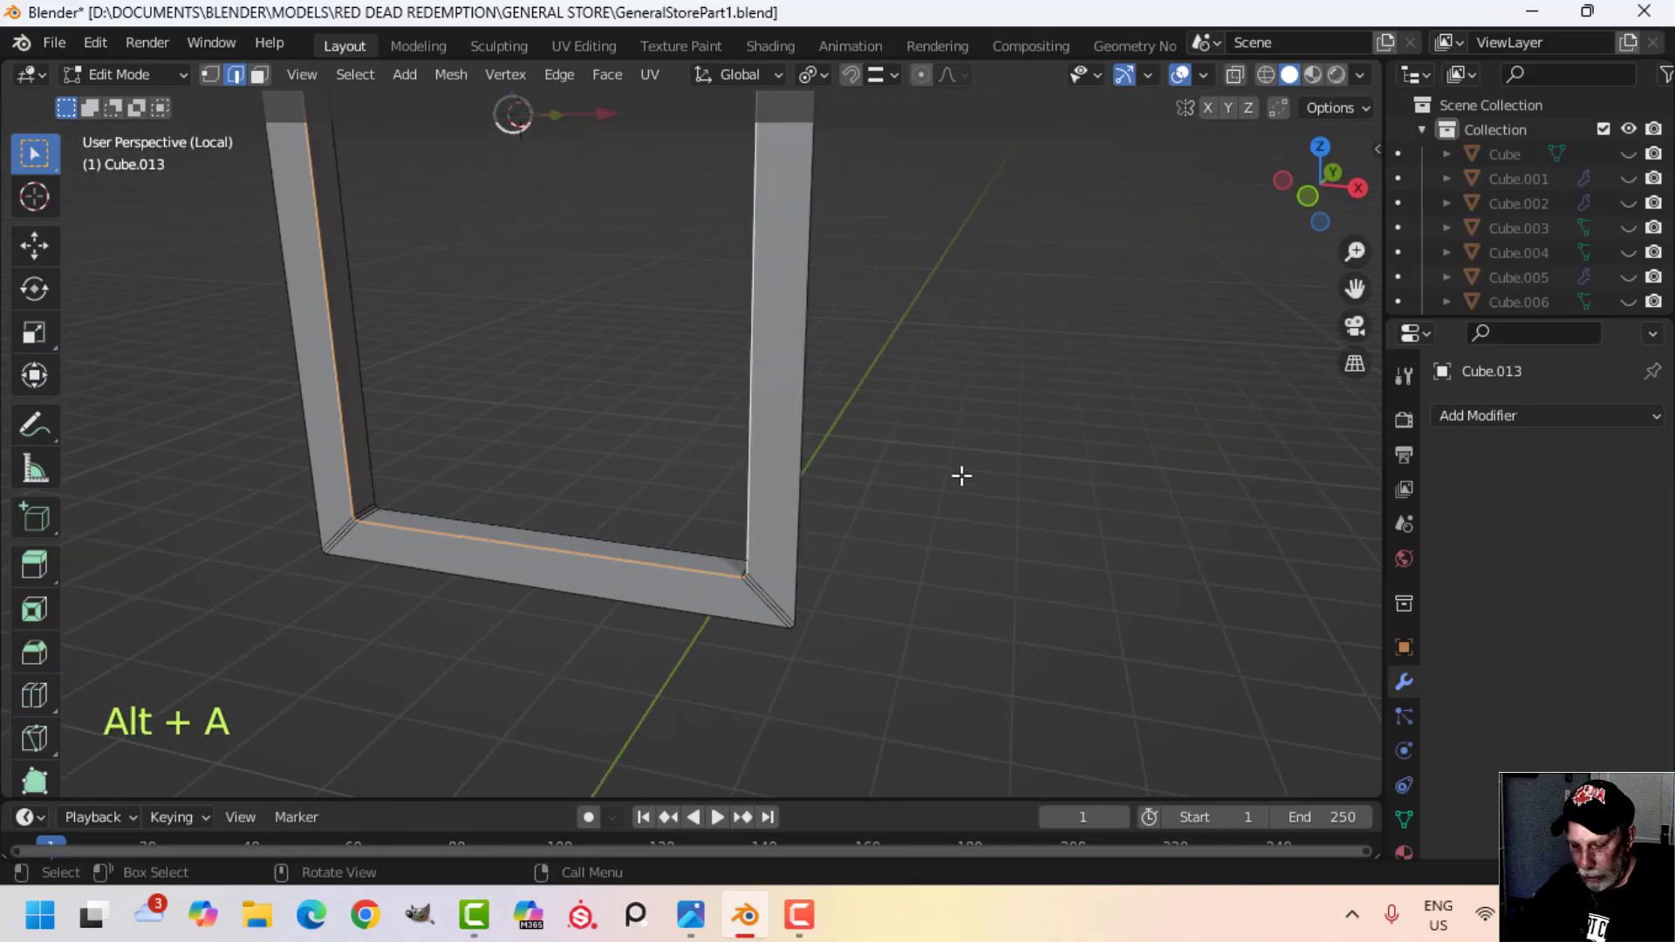
click(1068, 480)
key(Tab)
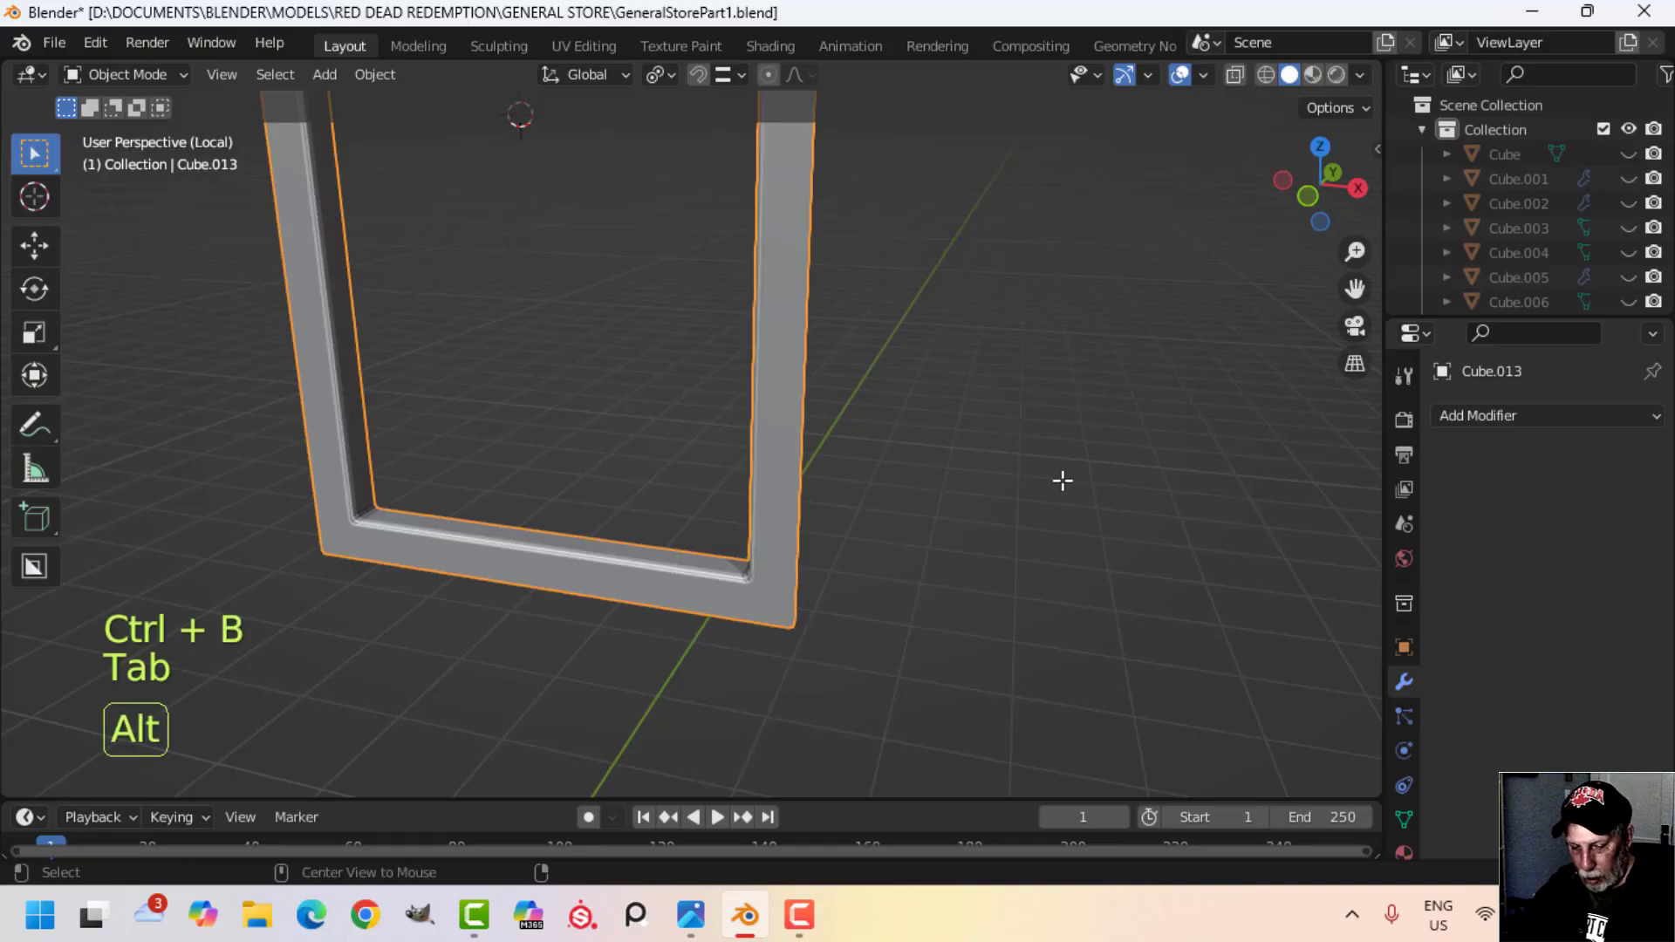
key(alt+h)
key(alt+a)
Step: Move the whole sash mesh with its glazing bars slightly back along Y inside the window frame
middle_drag(1062, 480, 768, 654)
scroll(882, 578, up, 3)
scroll(773, 621, down, 2)
middle_drag(768, 654, 777, 418)
click(737, 549)
key(Tab)
key(a)
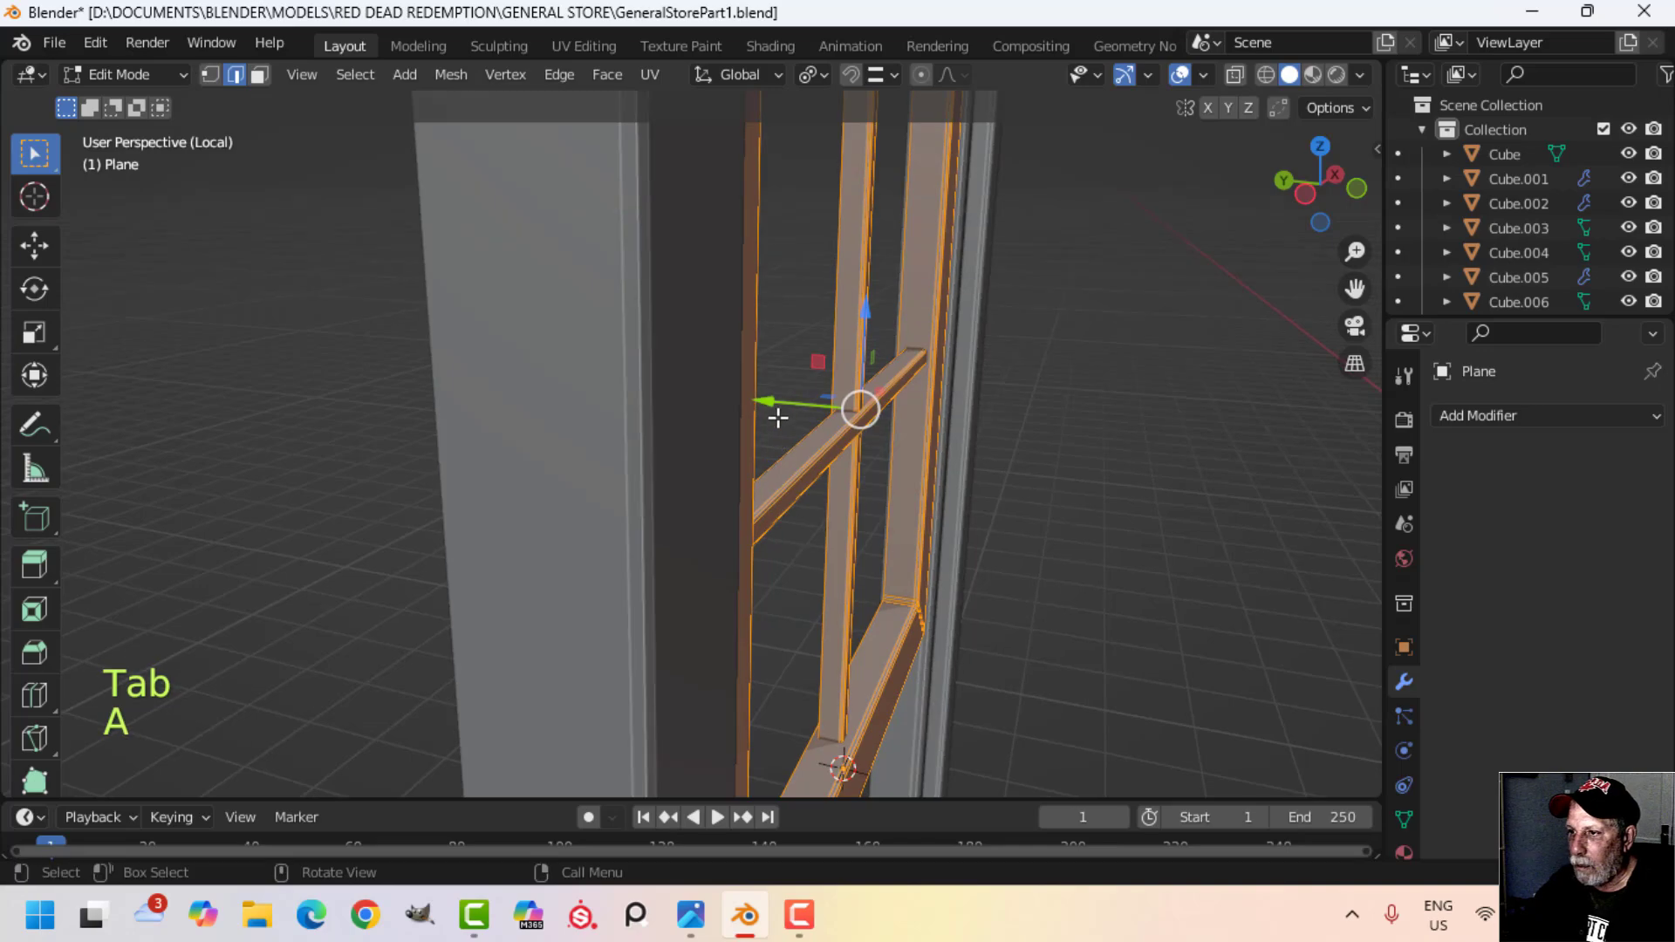
drag(777, 418, 758, 397)
key(KP_1)
scroll(1051, 445, down, 4)
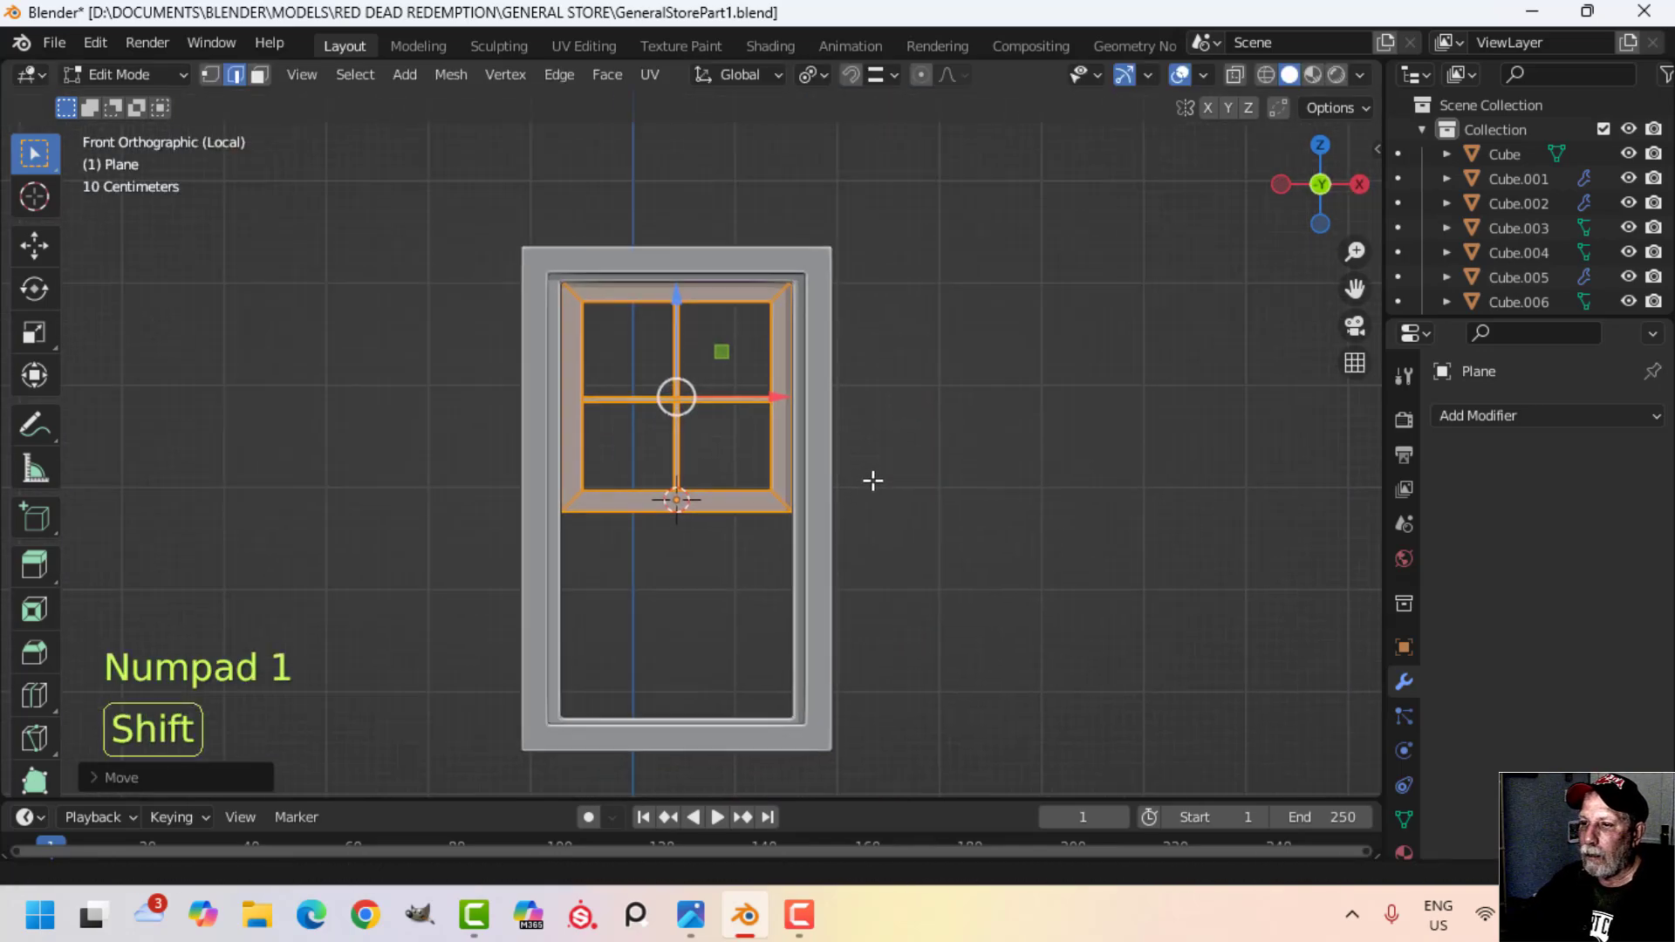
Step: Duplicate the sash mesh, shift the copy forward along Y and separate it into its own object
middle_drag(872, 480, 800, 512)
key(shift+d)
right_click(798, 511)
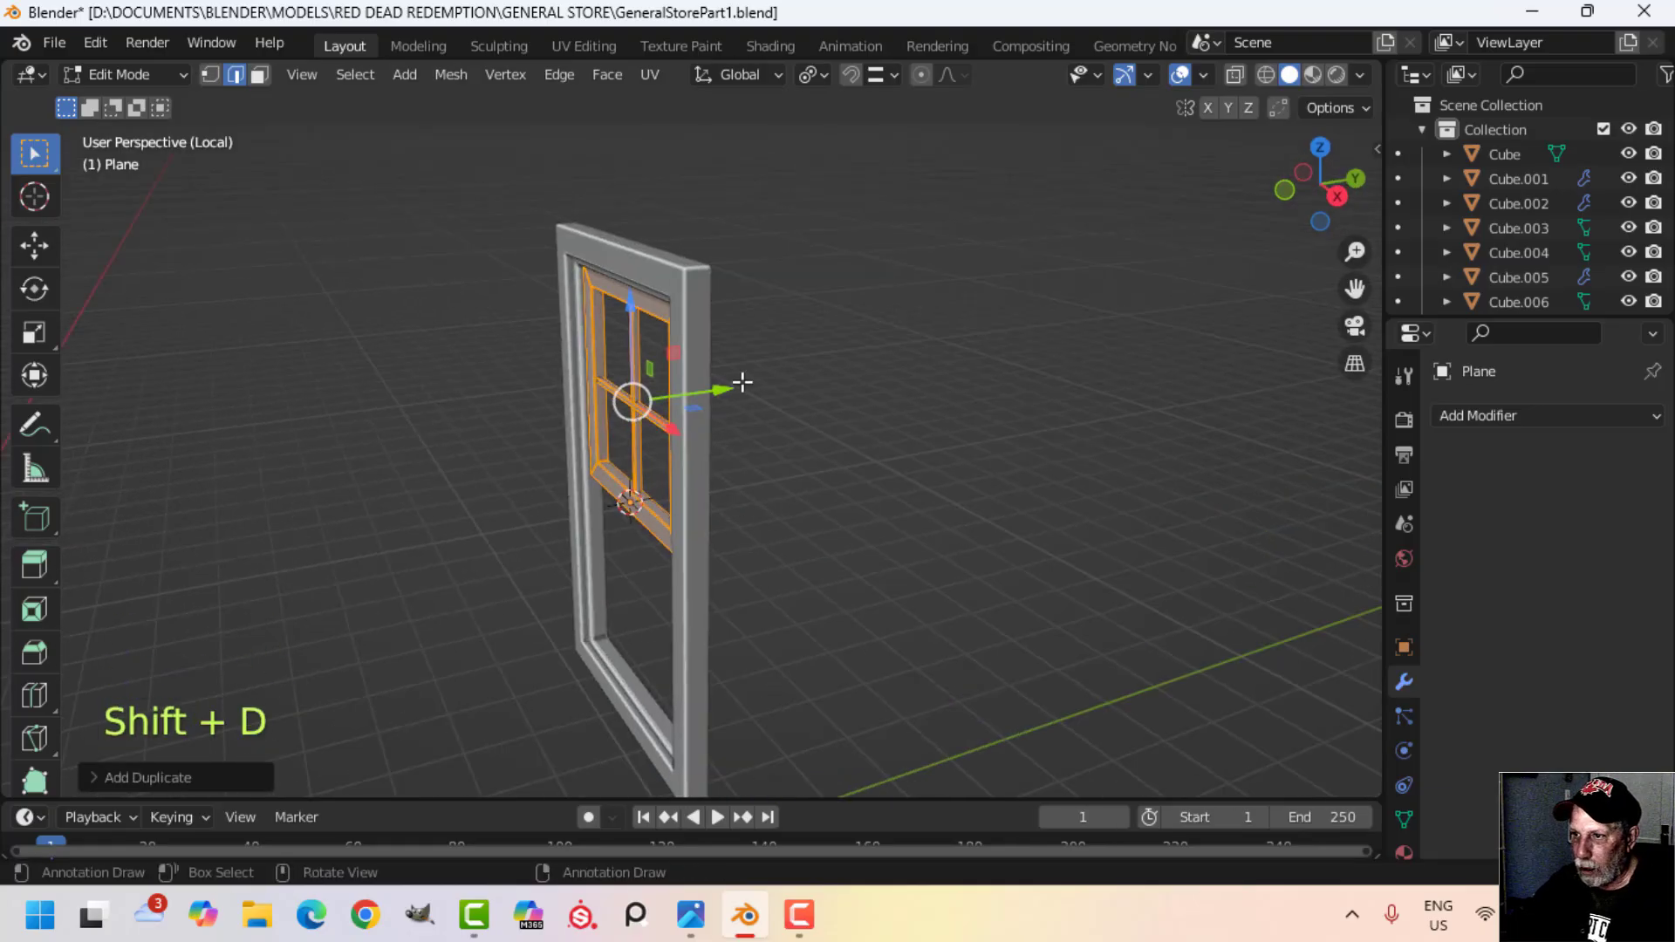
drag(736, 385, 721, 390)
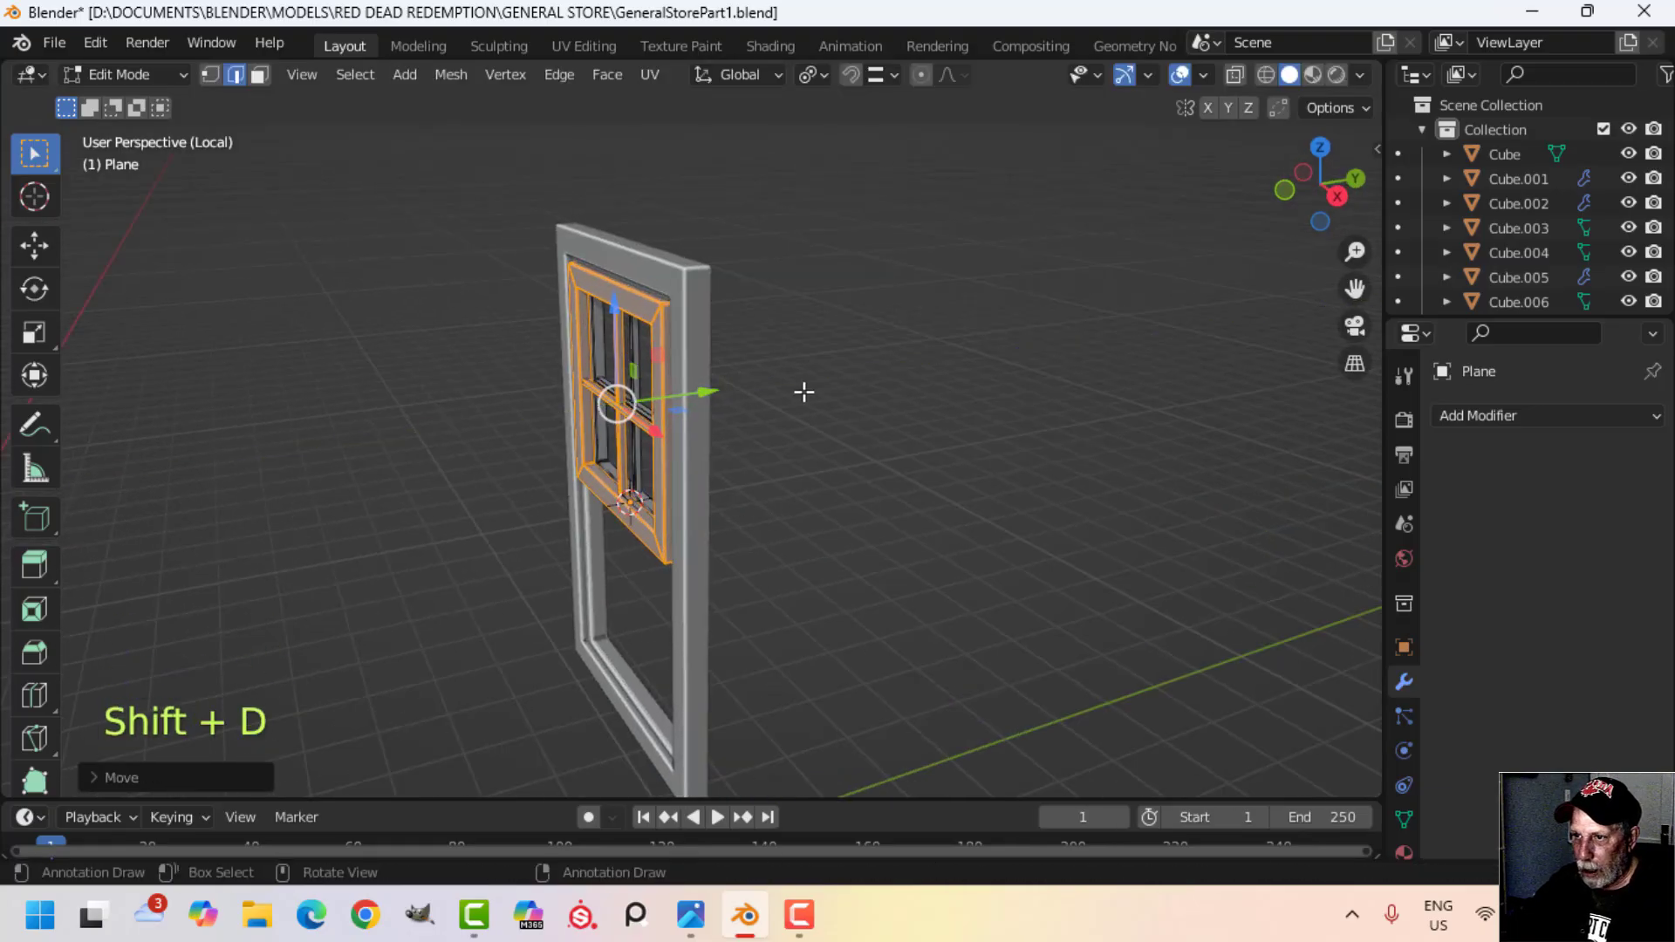
key(p)
click(807, 389)
key(Tab)
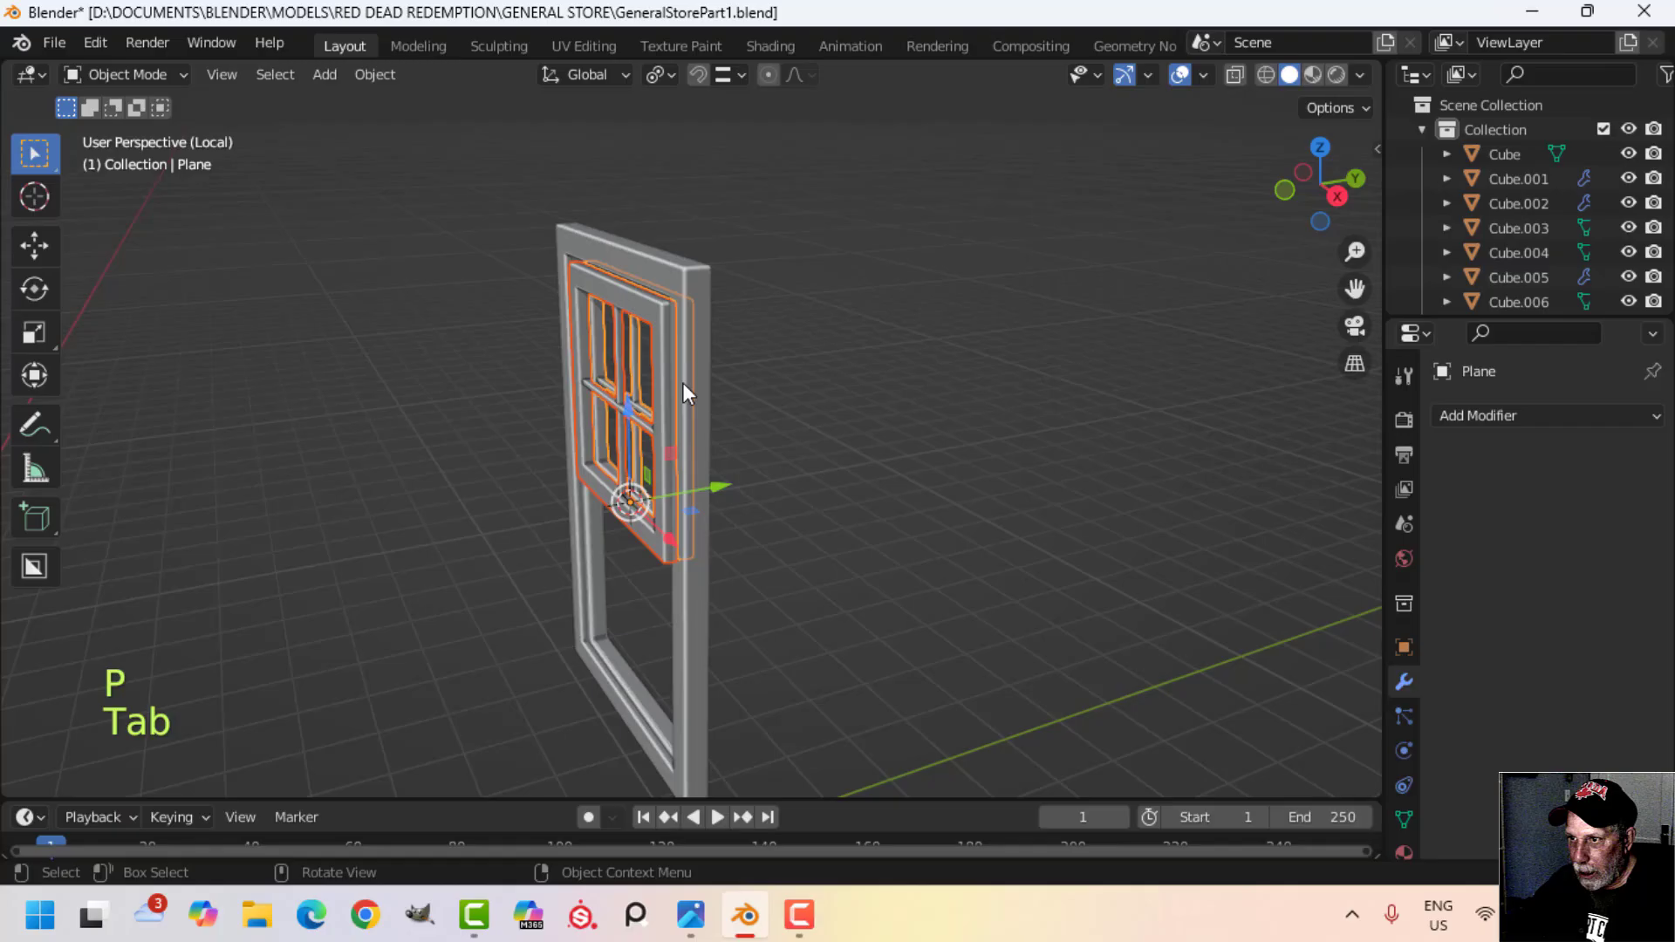
Step: Lower the duplicated sash's mesh along Z into the lower half of the window frame
click(656, 328)
key(Tab)
key(a)
drag(615, 314, 660, 502)
scroll(710, 479, up, 3)
shift+middle_drag(711, 479, 837, 389)
middle_drag(837, 389, 1008, 416)
scroll(1024, 584, up, 4)
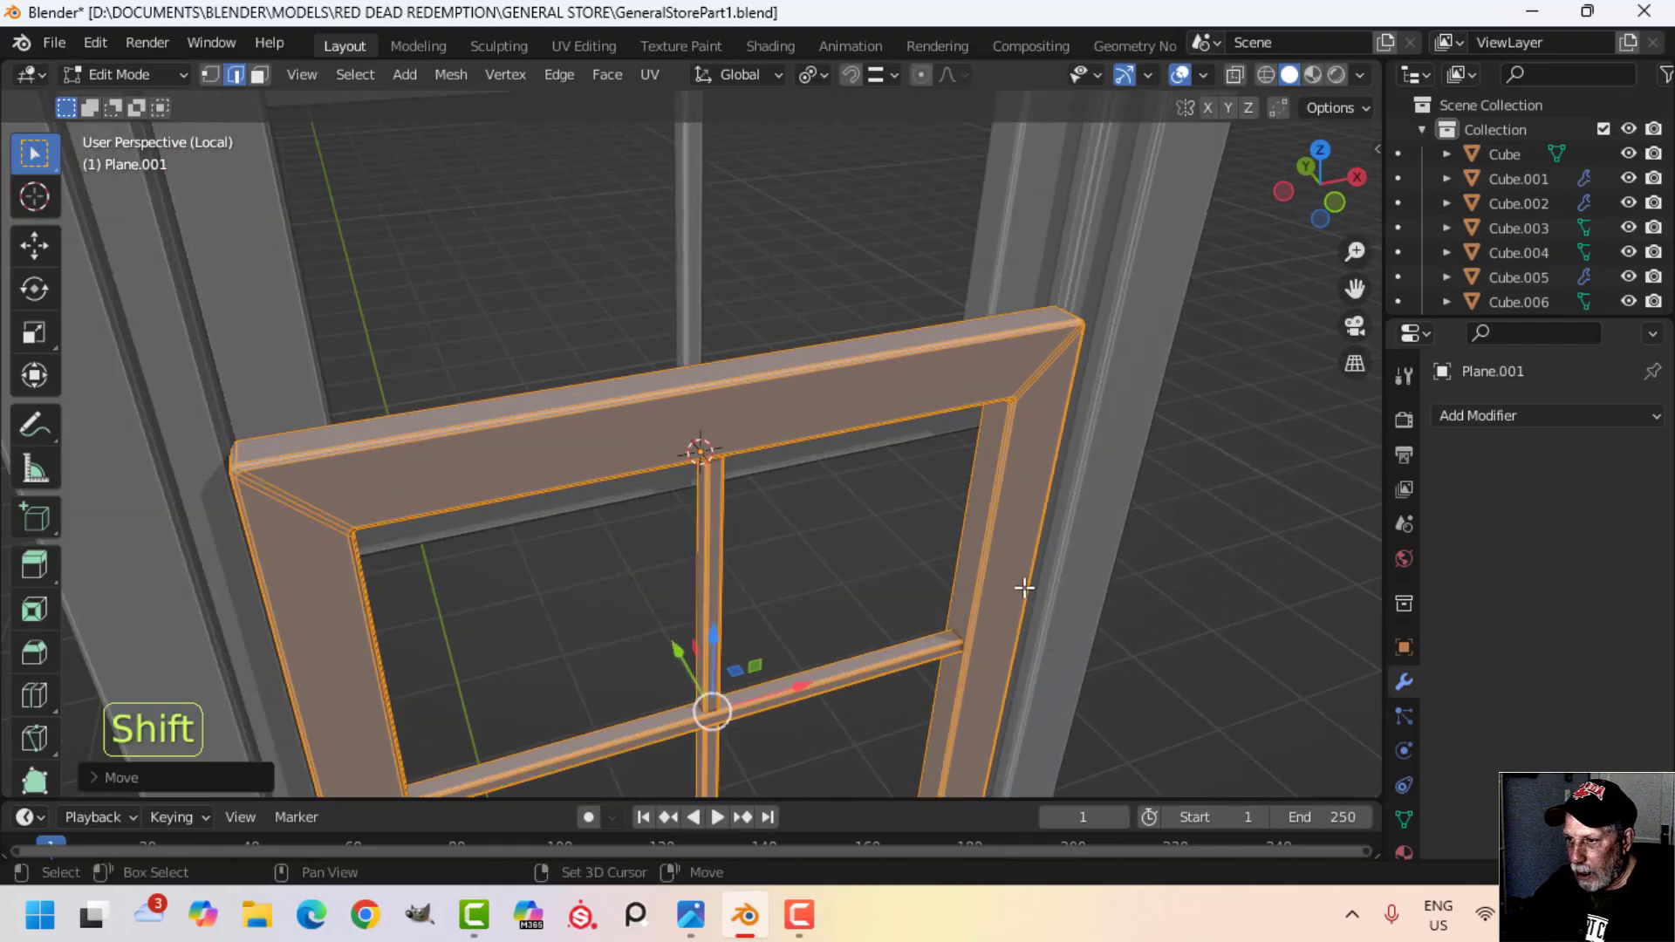
Step: Move the lower sash's mesh back along Y so it sits deeper in the window frame
shift+middle_drag(1024, 584, 940, 304)
middle_drag(941, 304, 1078, 384)
scroll(913, 457, down, 4)
shift+middle_drag(907, 371, 933, 522)
middle_drag(934, 522, 844, 596)
scroll(887, 541, up, 2)
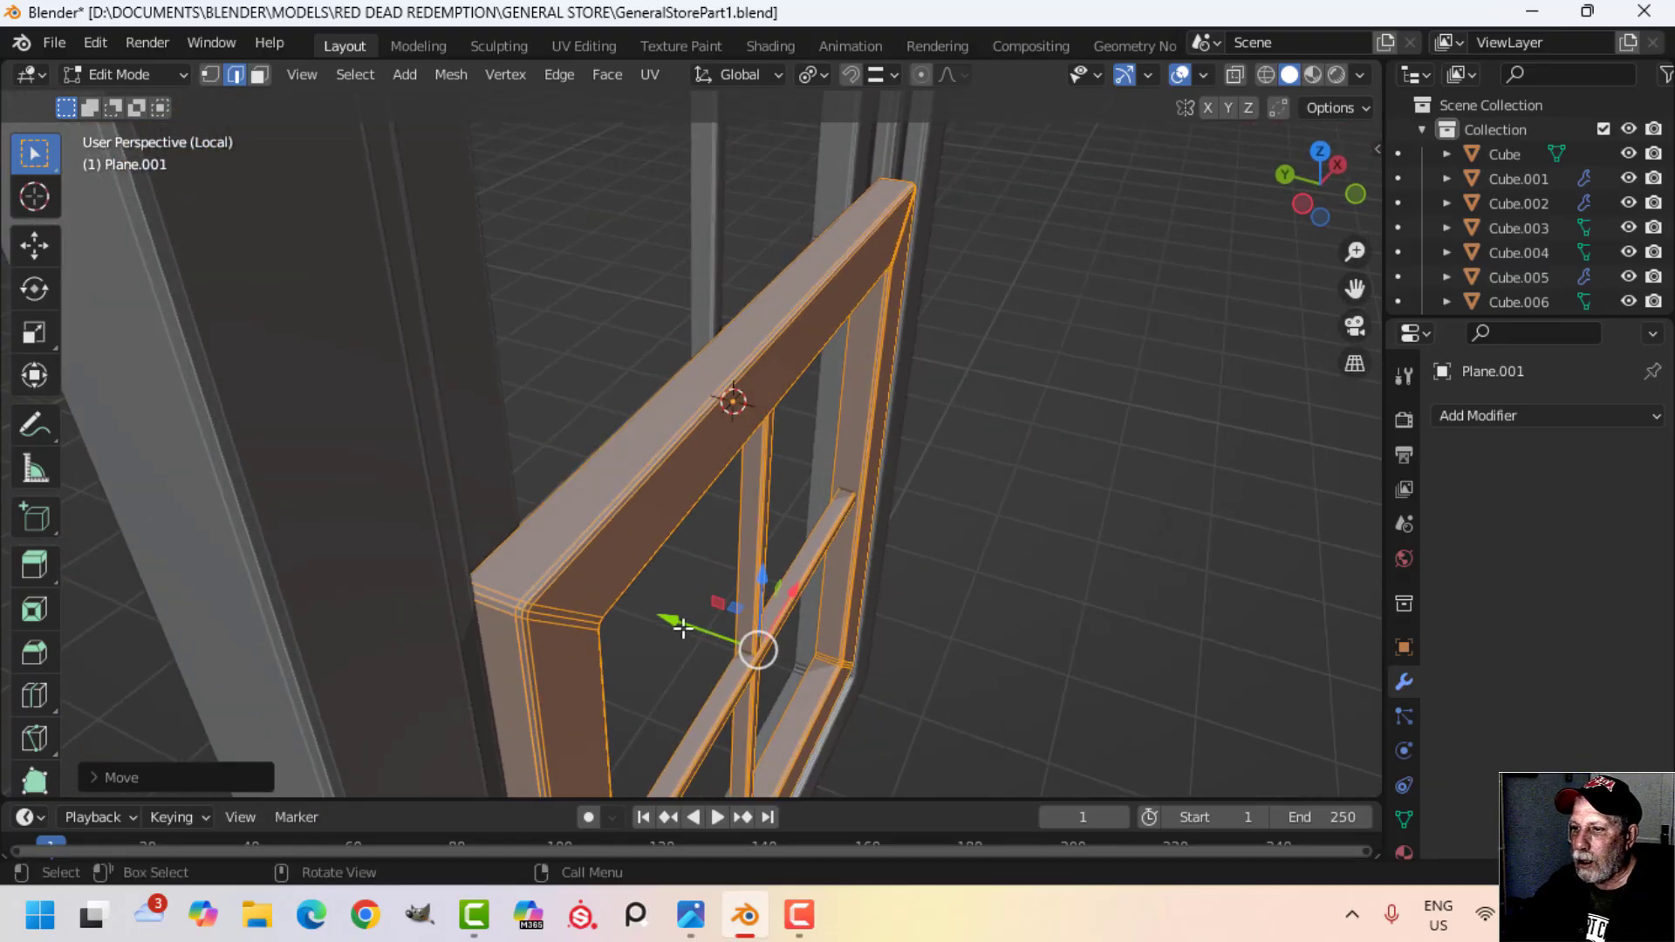
drag(683, 629, 644, 610)
key(Tab)
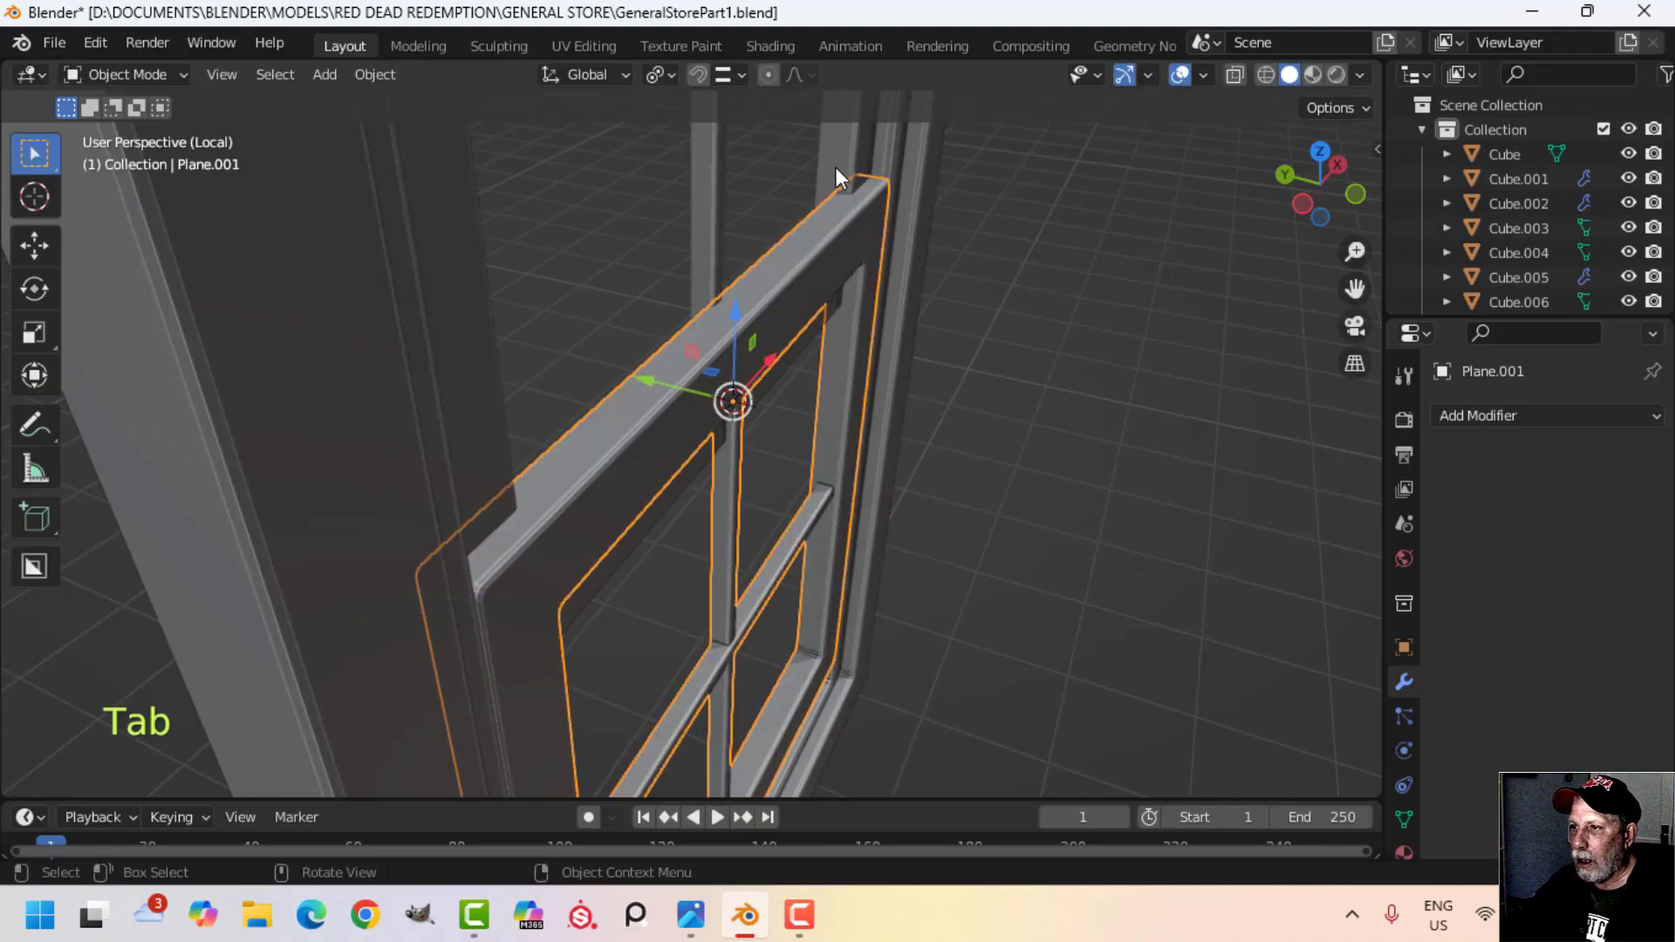
Step: Move the upper sash's whole mesh about 0.04 m back along Y, behind the lower sash
click(836, 166)
key(Tab)
key(a)
shift+middle_drag(797, 252, 845, 363)
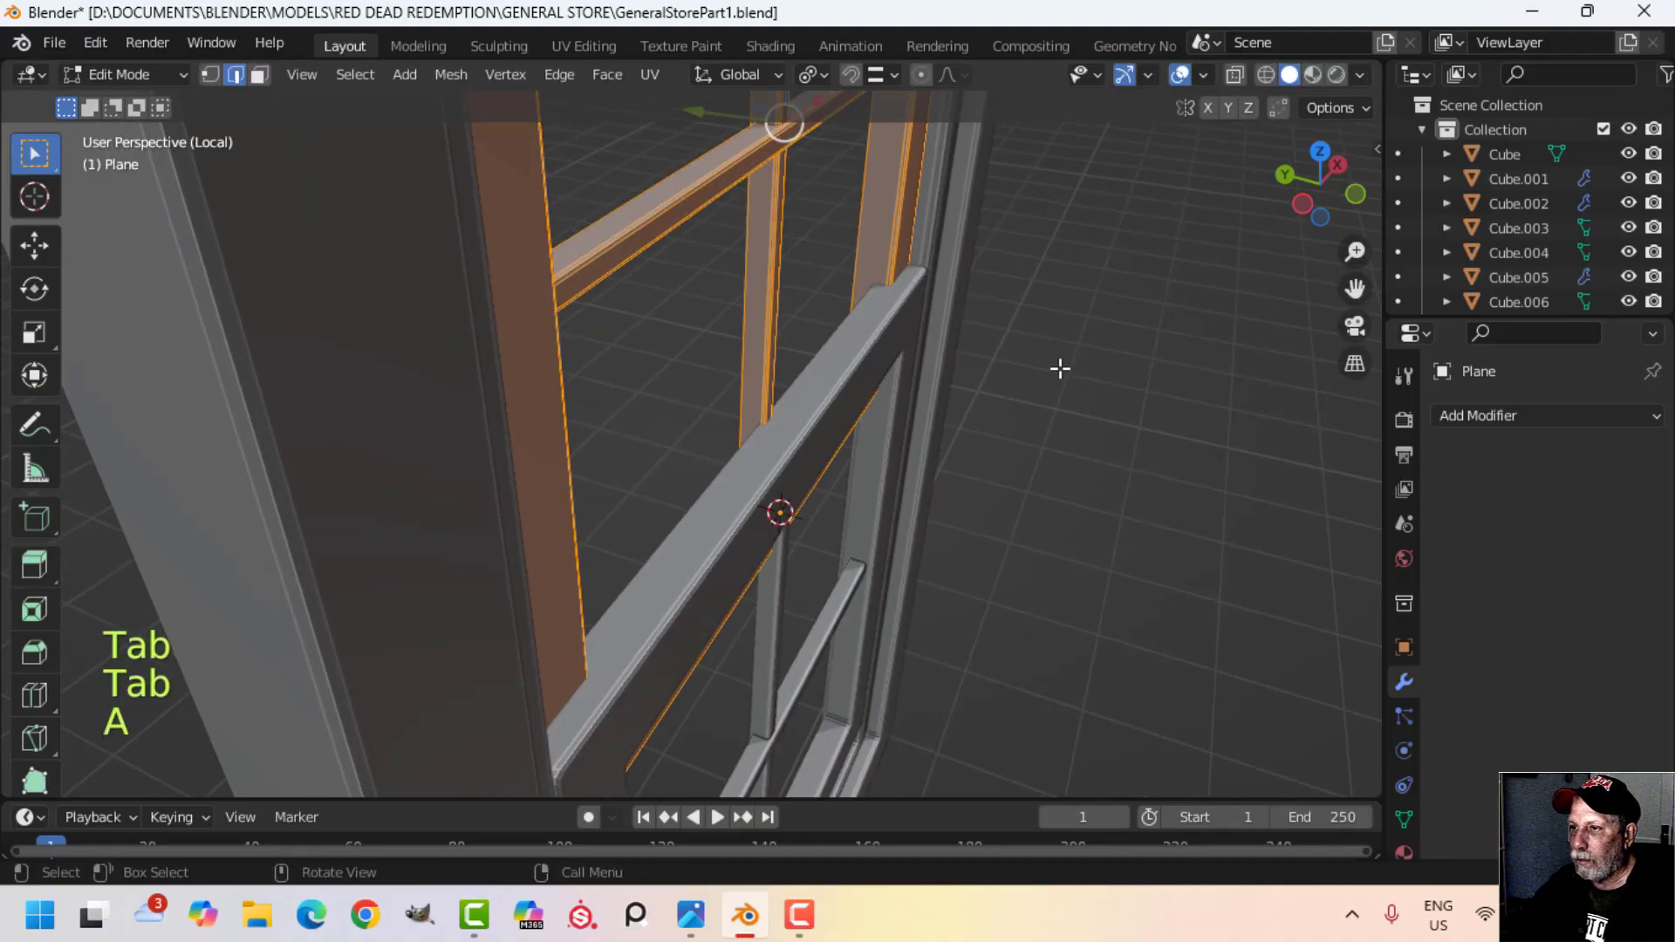
key(g)
key(y)
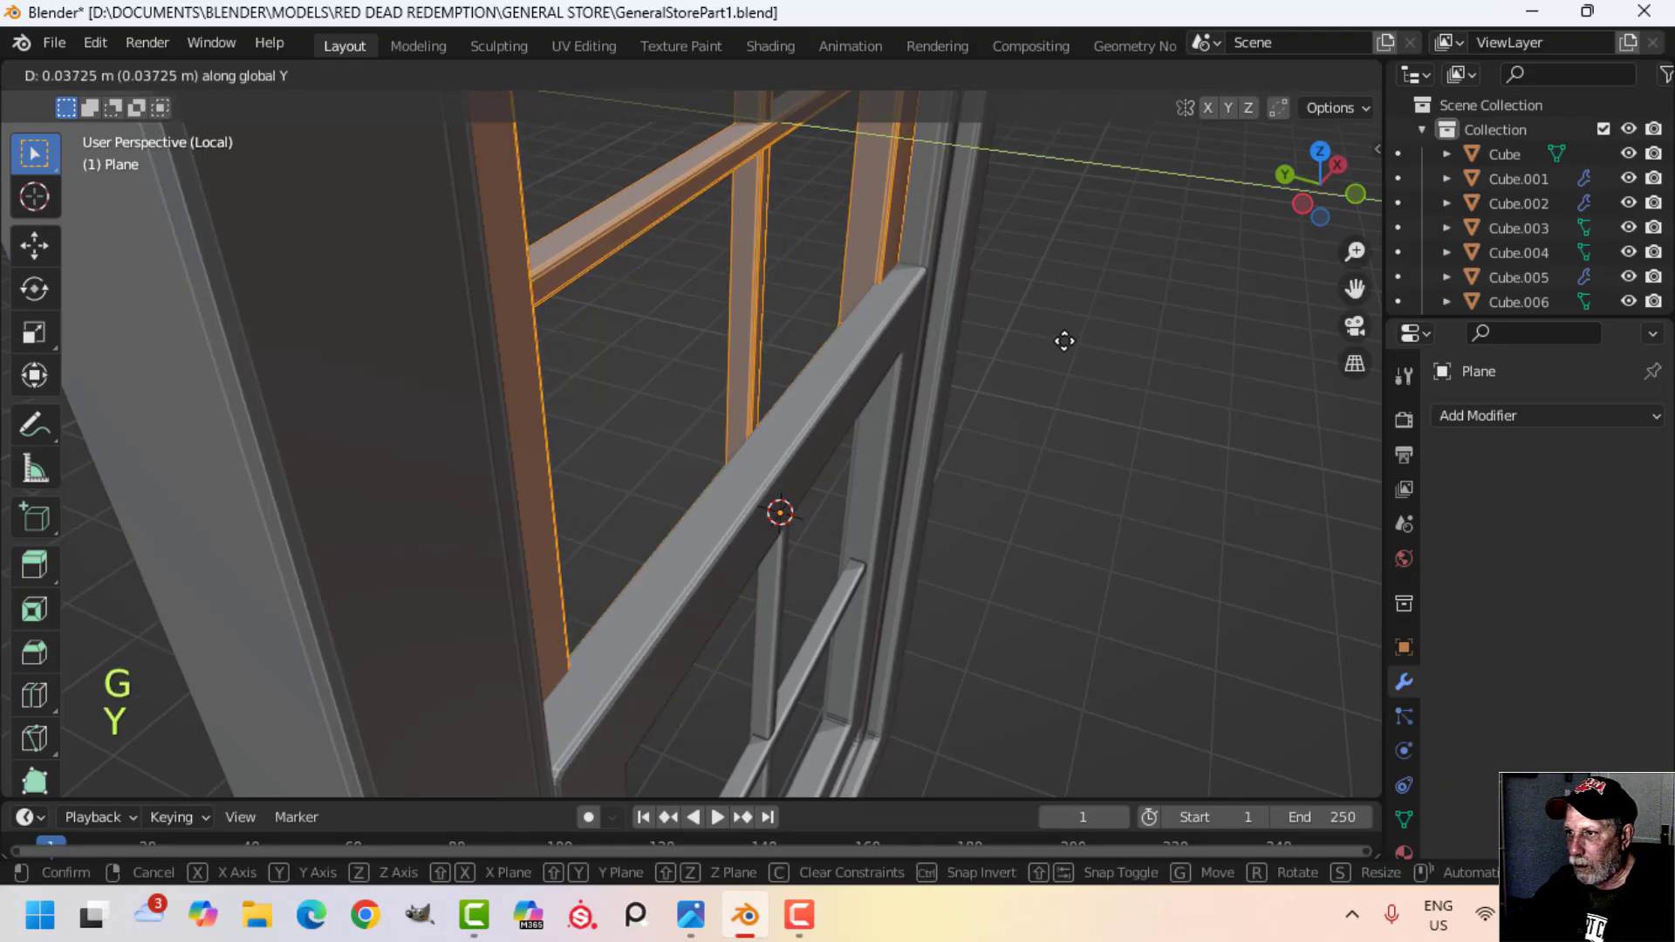
click(1061, 332)
key(Tab)
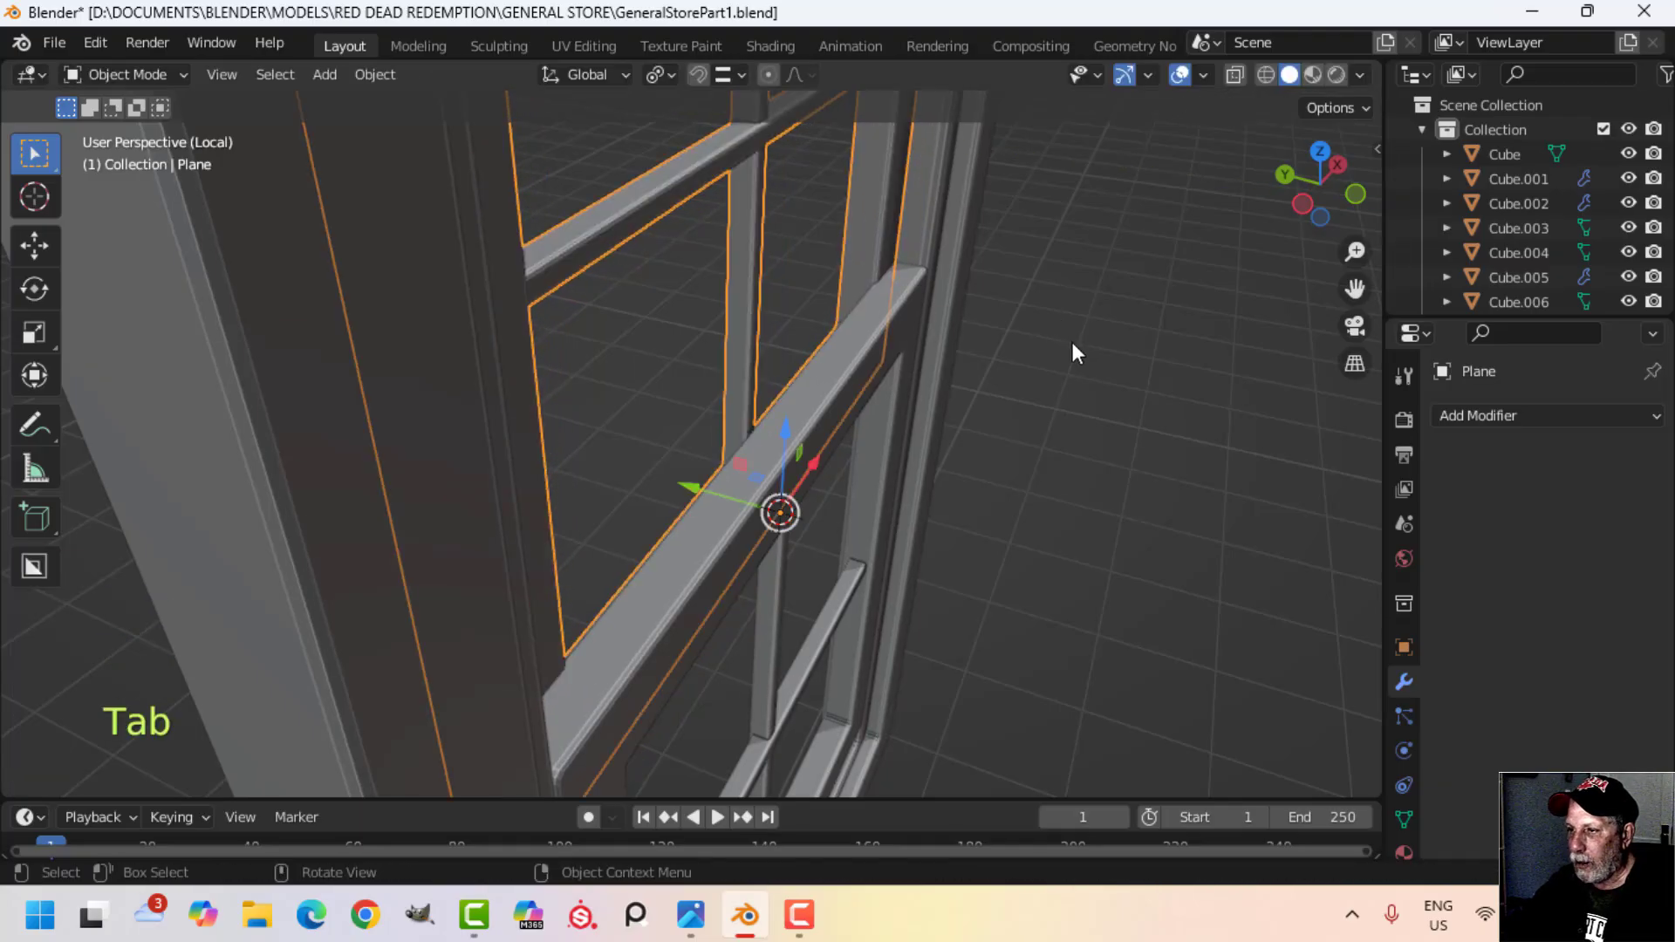
Step: Lower the bottom sash slightly along Z to close the gap above the inner frame's bottom rail
key(alt+a)
middle_drag(1071, 342, 738, 321)
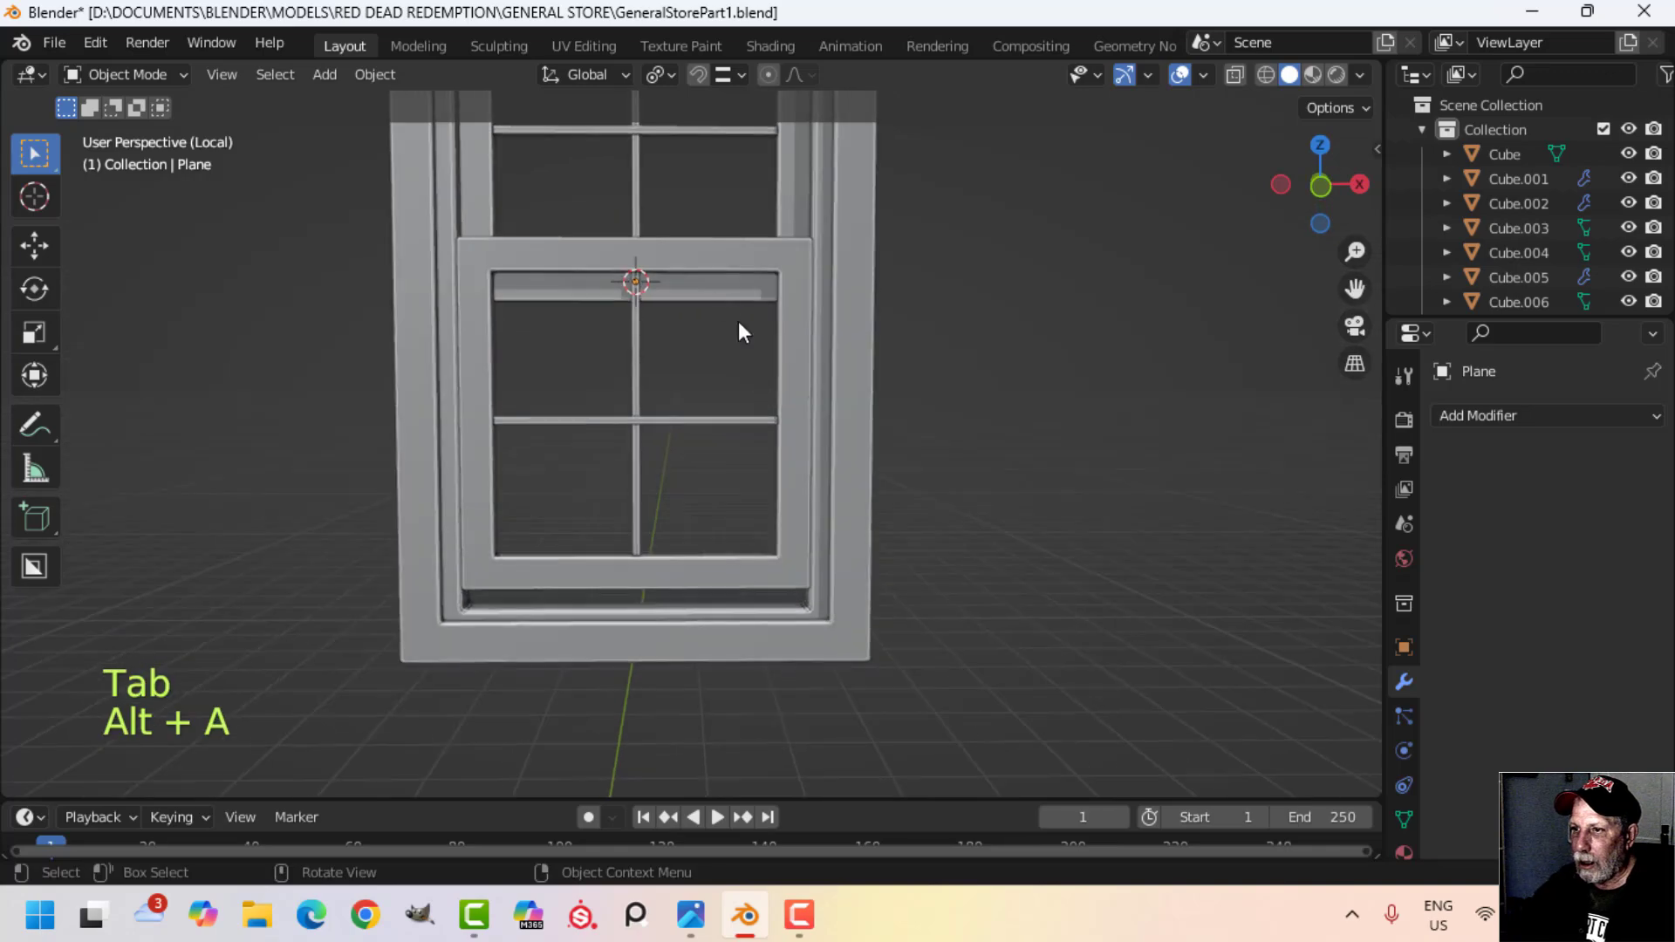
click(708, 267)
key(g)
key(z)
drag(634, 201, 636, 213)
key(alt+a)
middle_drag(832, 285, 842, 384)
Step: Shift the inner window frame's whole mesh slightly forward along Y, then clear the selection
scroll(907, 335, up, 2)
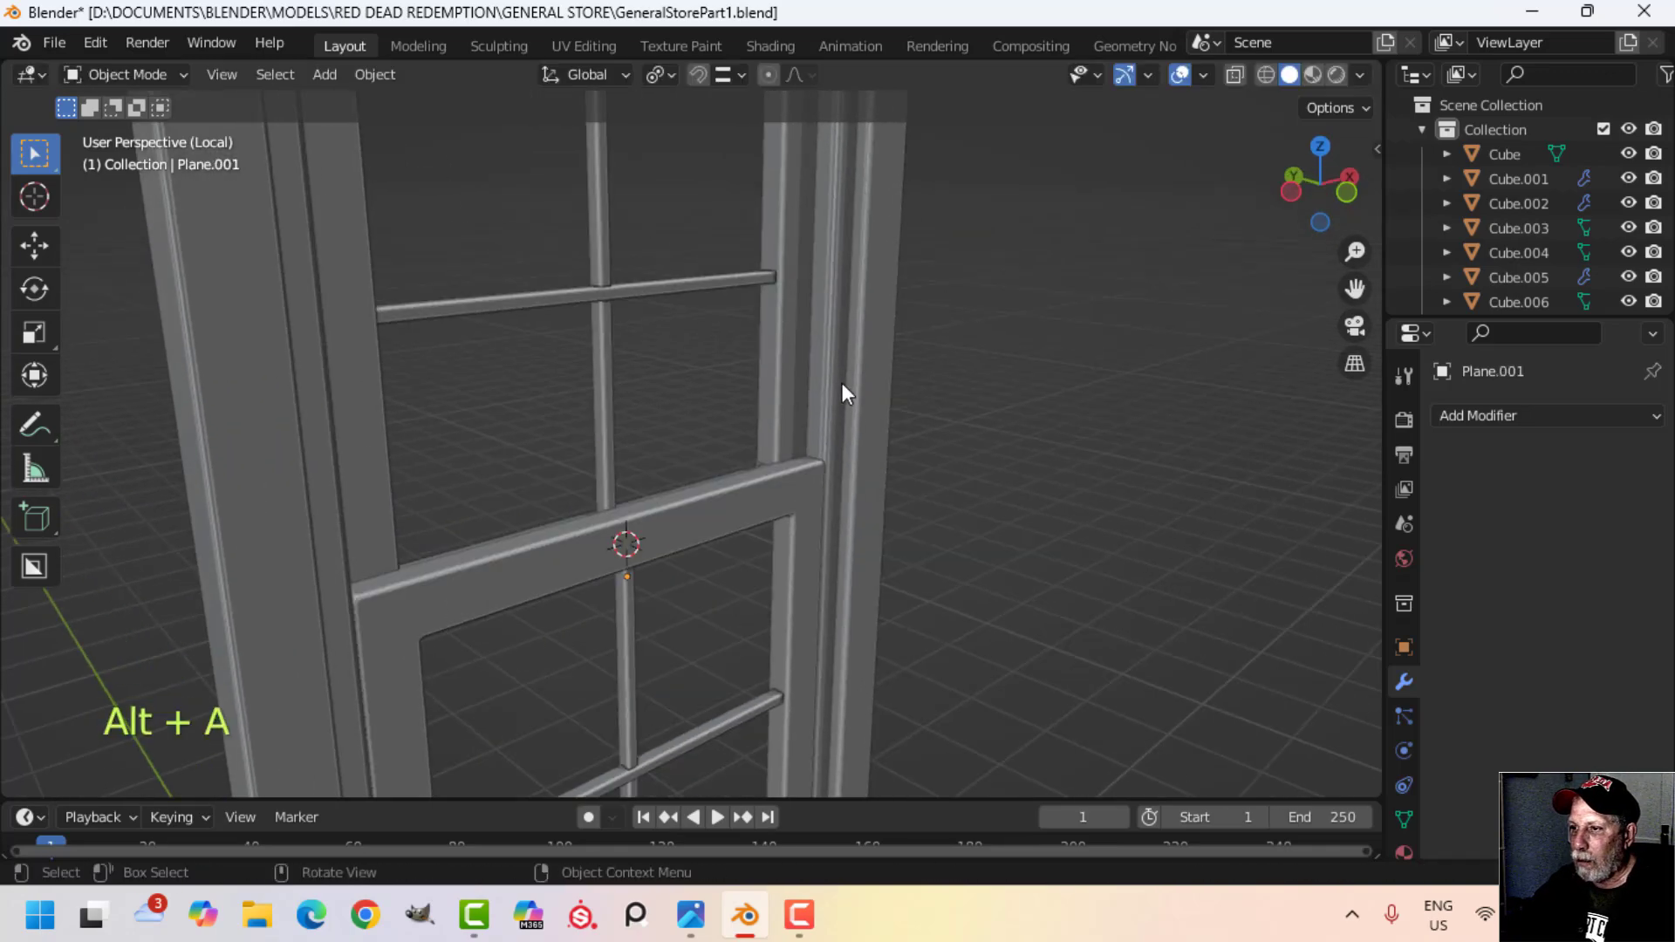
key(Tab)
key(a)
shift+middle_drag(803, 524, 1017, 543)
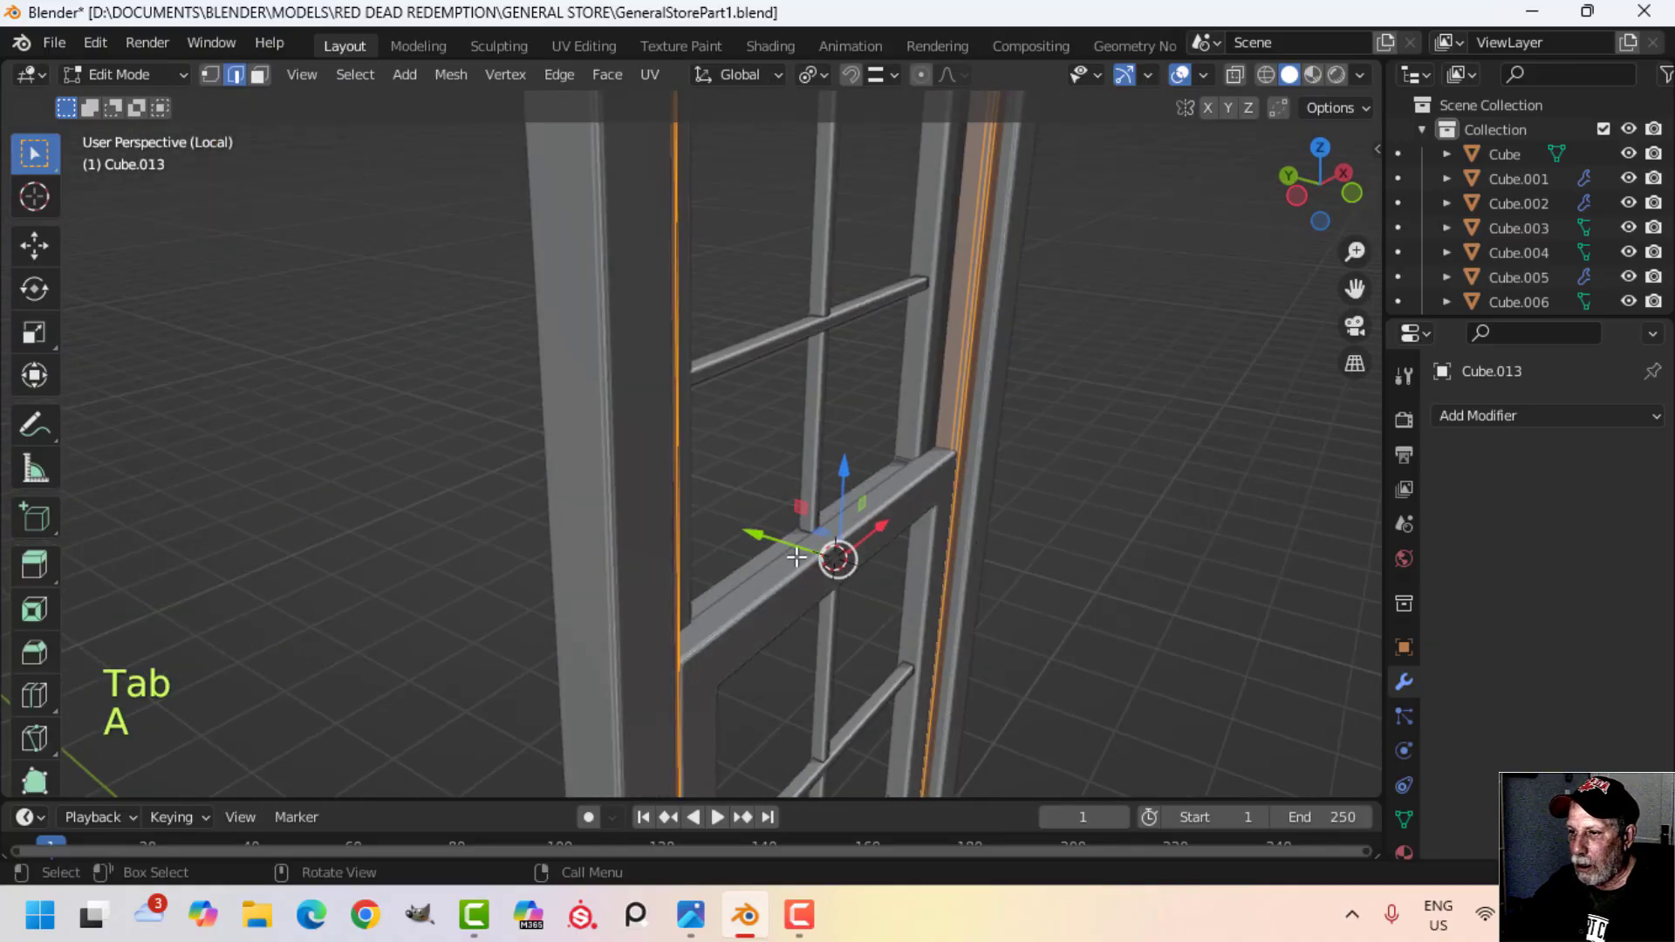
drag(769, 535, 775, 535)
key(Tab)
middle_drag(986, 542, 696, 459)
scroll(806, 541, down, 3)
key(alt+a)
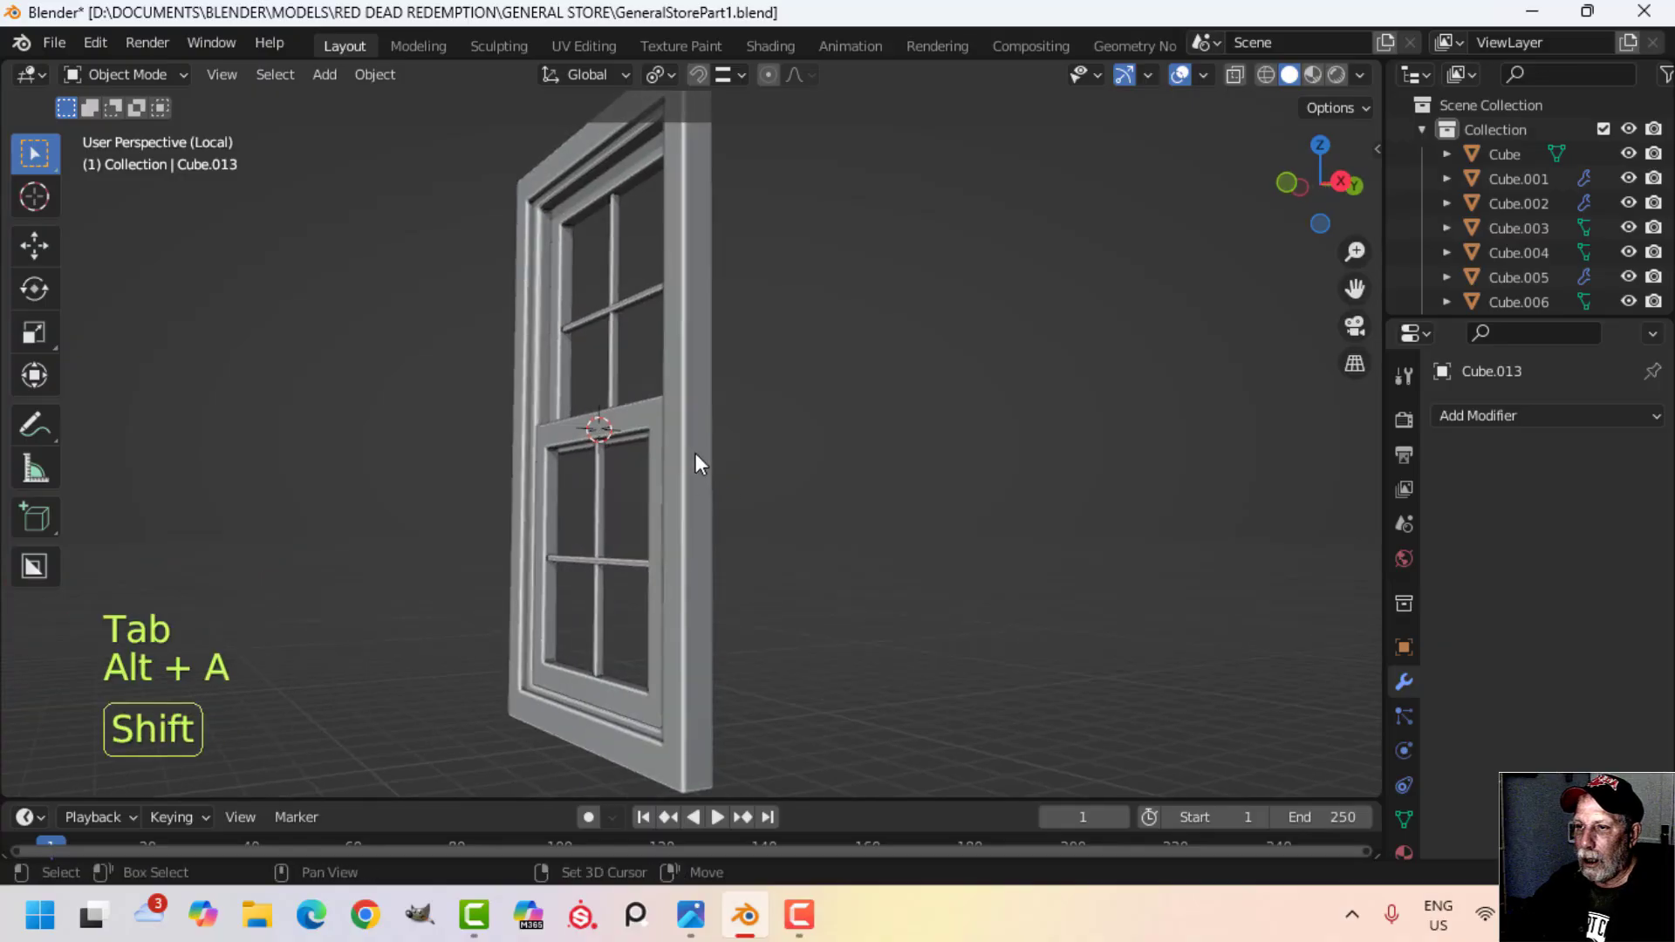
Step: Examine how the two sashes, glazing bars and frames fit together from both sides of the window
scroll(750, 532, up, 3)
scroll(747, 522, up, 1)
shift+middle_drag(747, 522, 768, 588)
scroll(735, 543, up, 2)
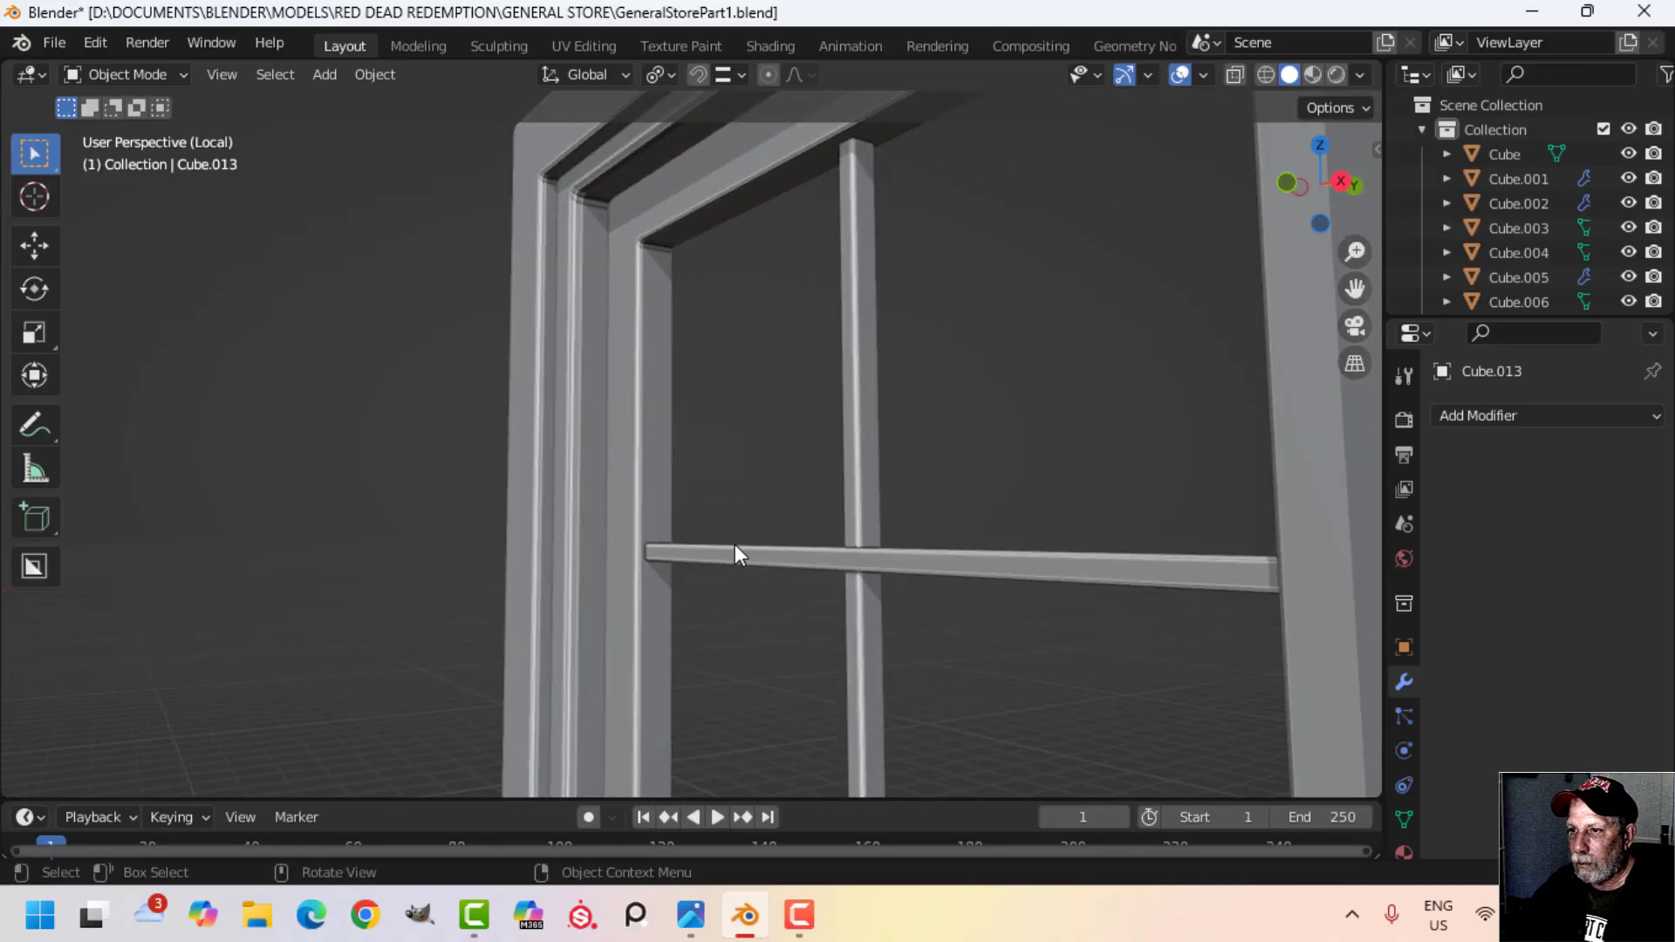
scroll(735, 543, down, 2)
shift+middle_drag(765, 663, 705, 548)
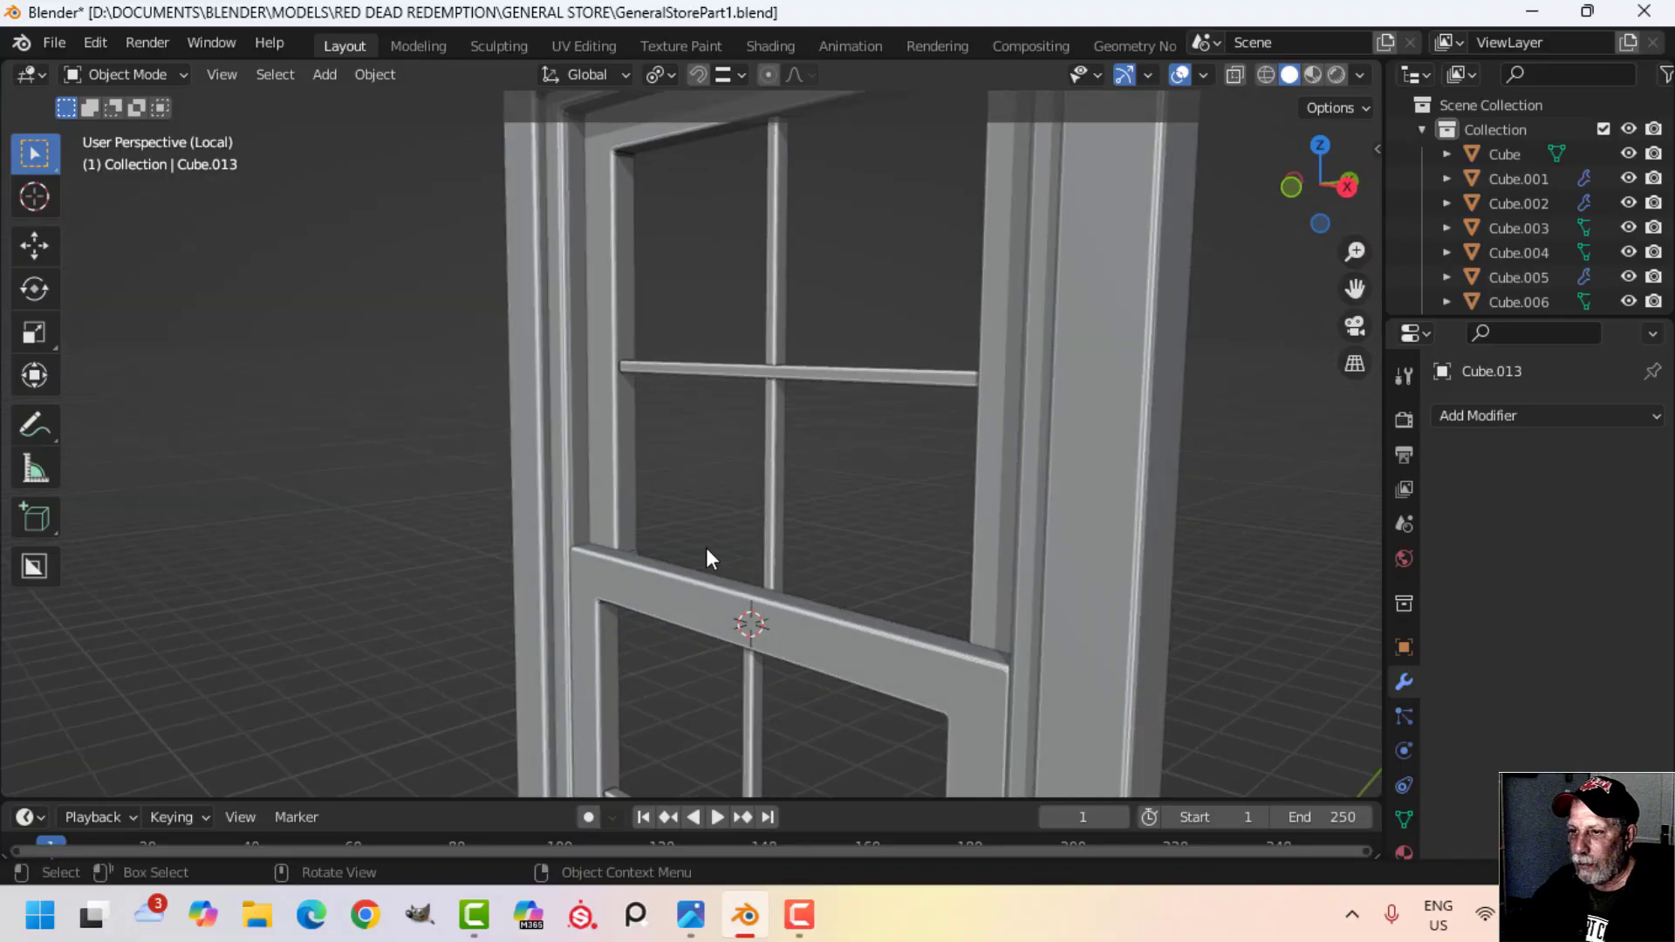
right_click(566, 414)
click(568, 417)
key(alt+a)
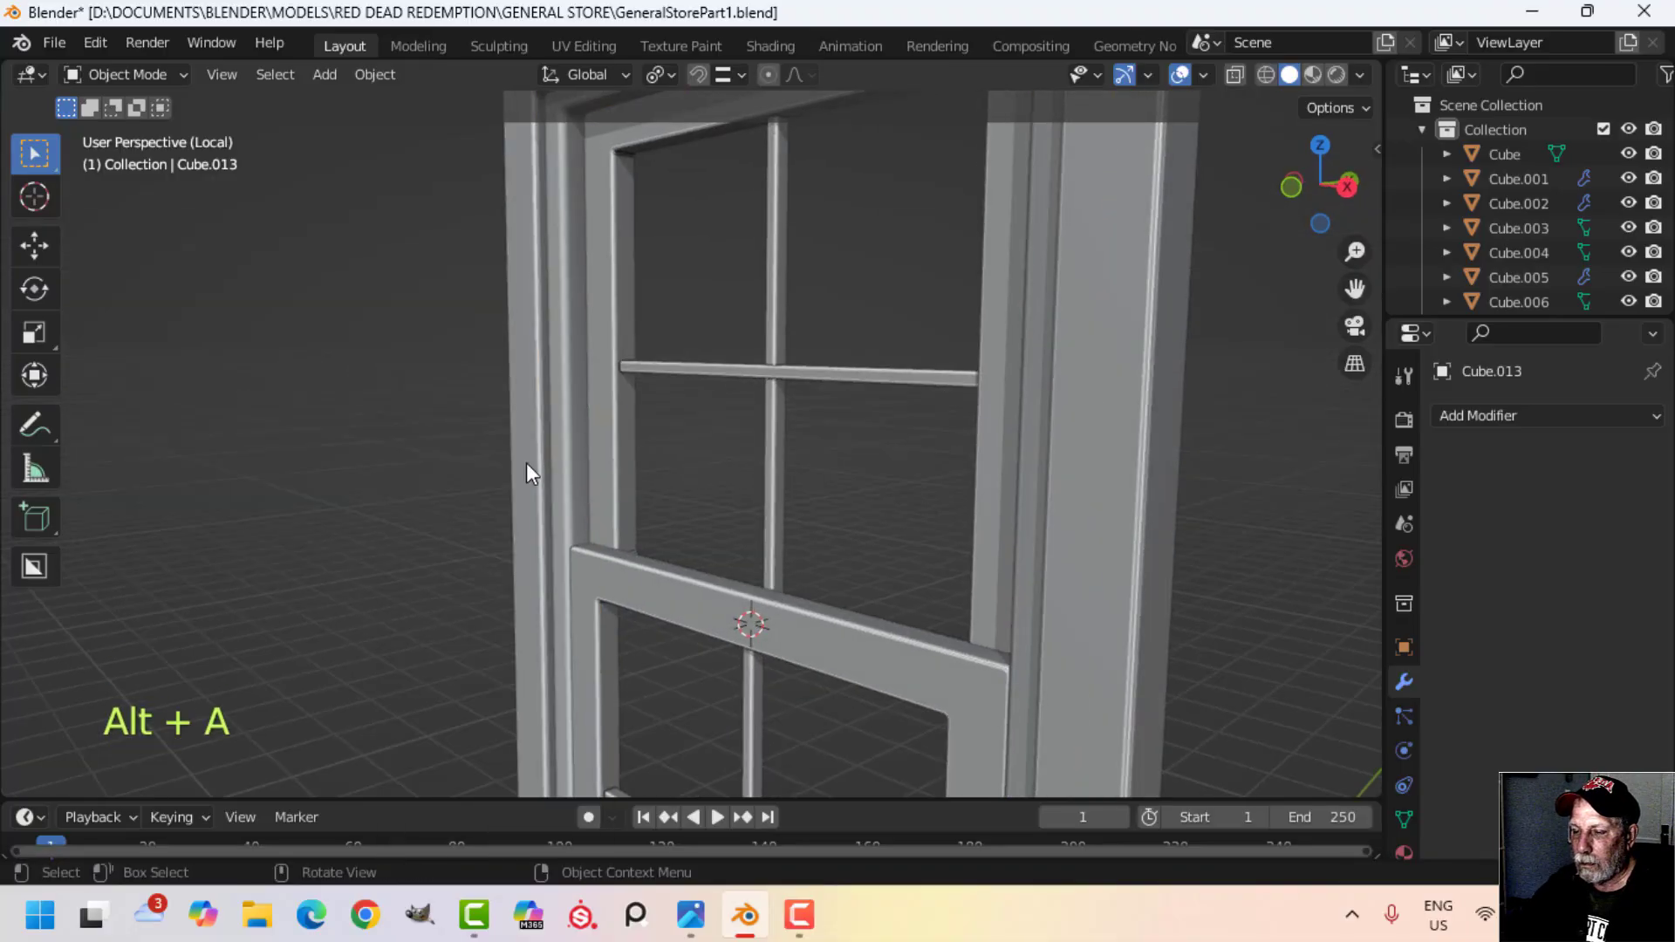
scroll(530, 468, down, 4)
middle_drag(711, 520, 912, 563)
scroll(851, 587, up, 2)
shift+middle_drag(820, 617, 787, 639)
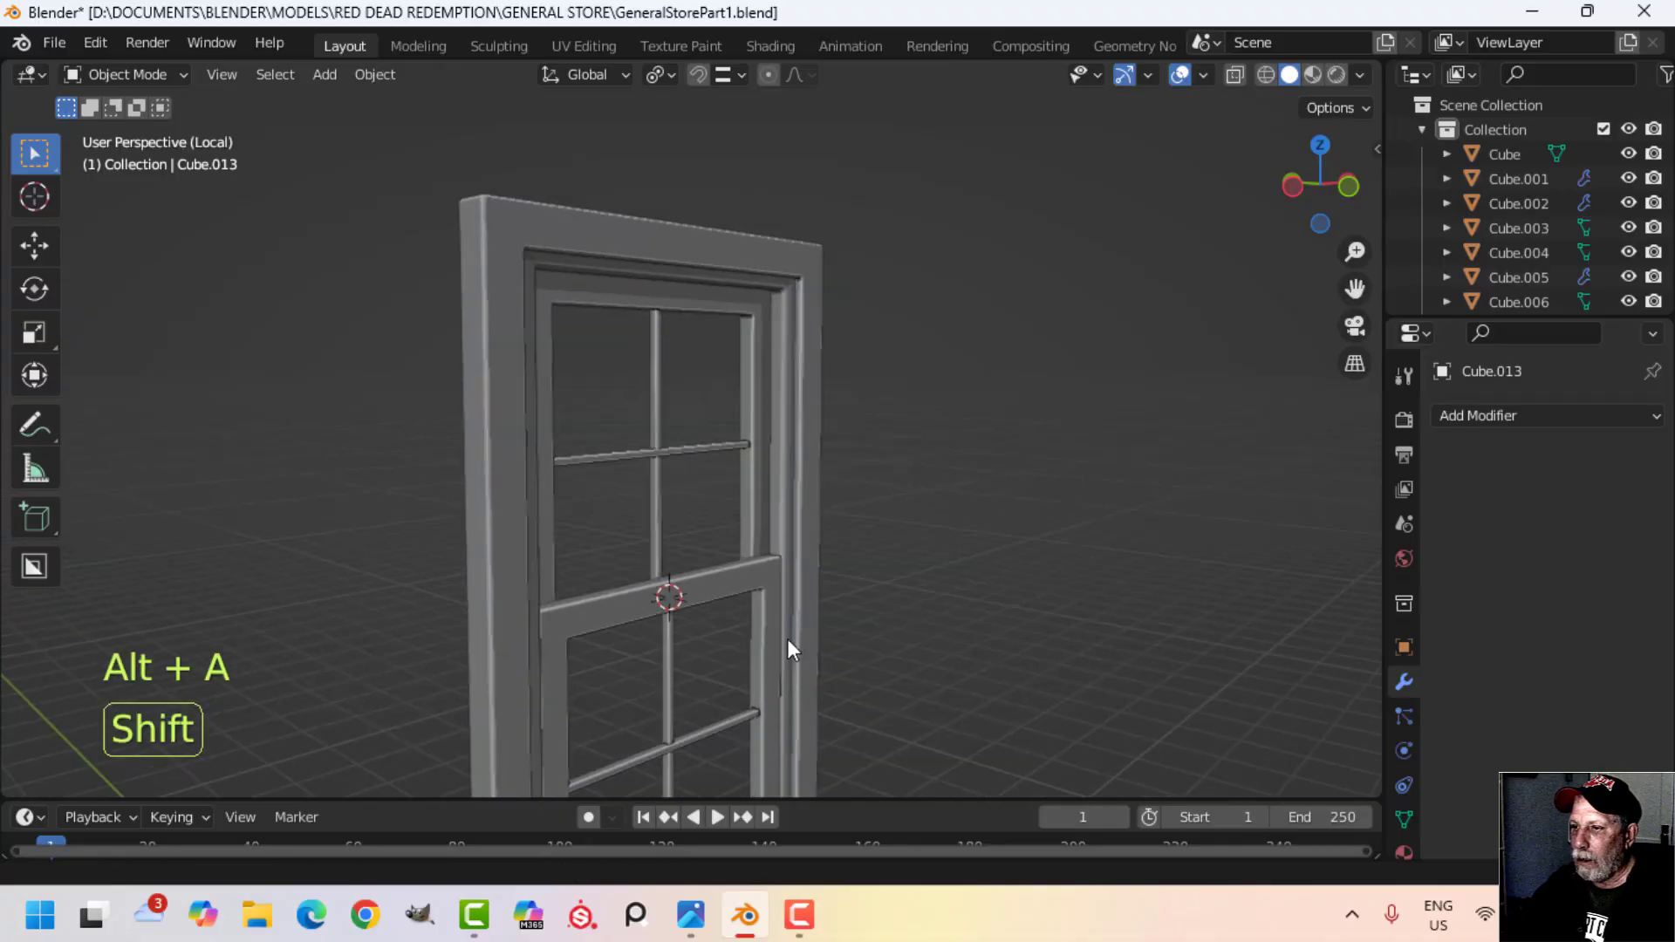
scroll(742, 611, up, 5)
Step: Join the upper sash, inner frame, outer casing and lower sash into one window object
click(679, 443)
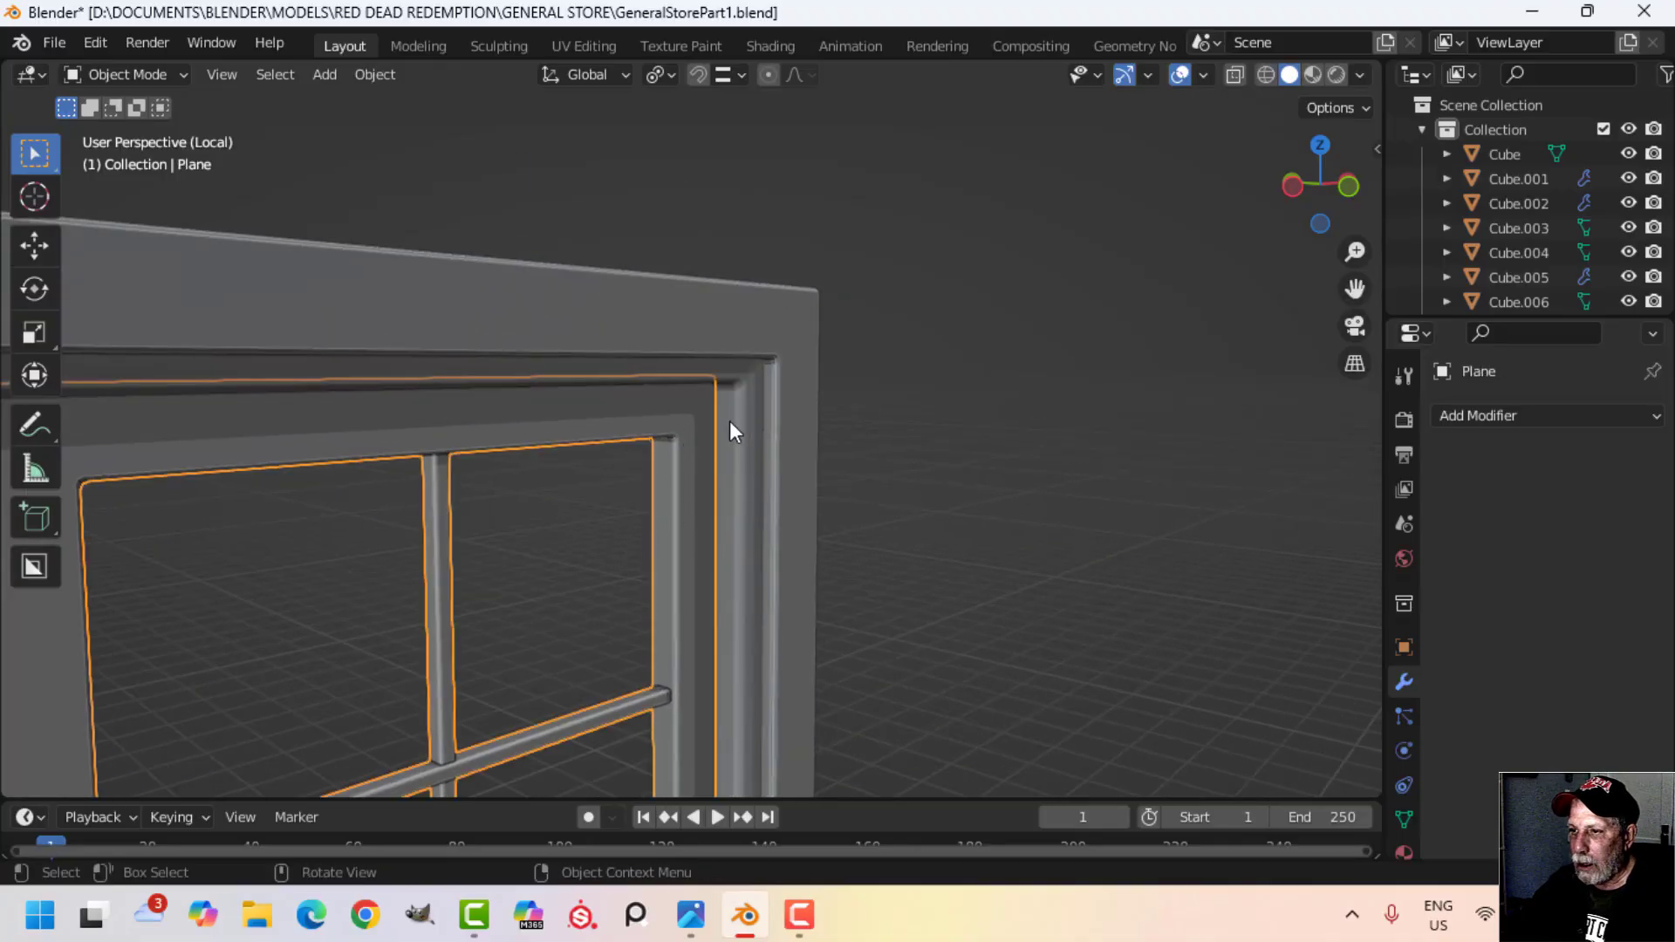
shift+click(745, 411)
shift+click(795, 384)
scroll(812, 471, down, 2)
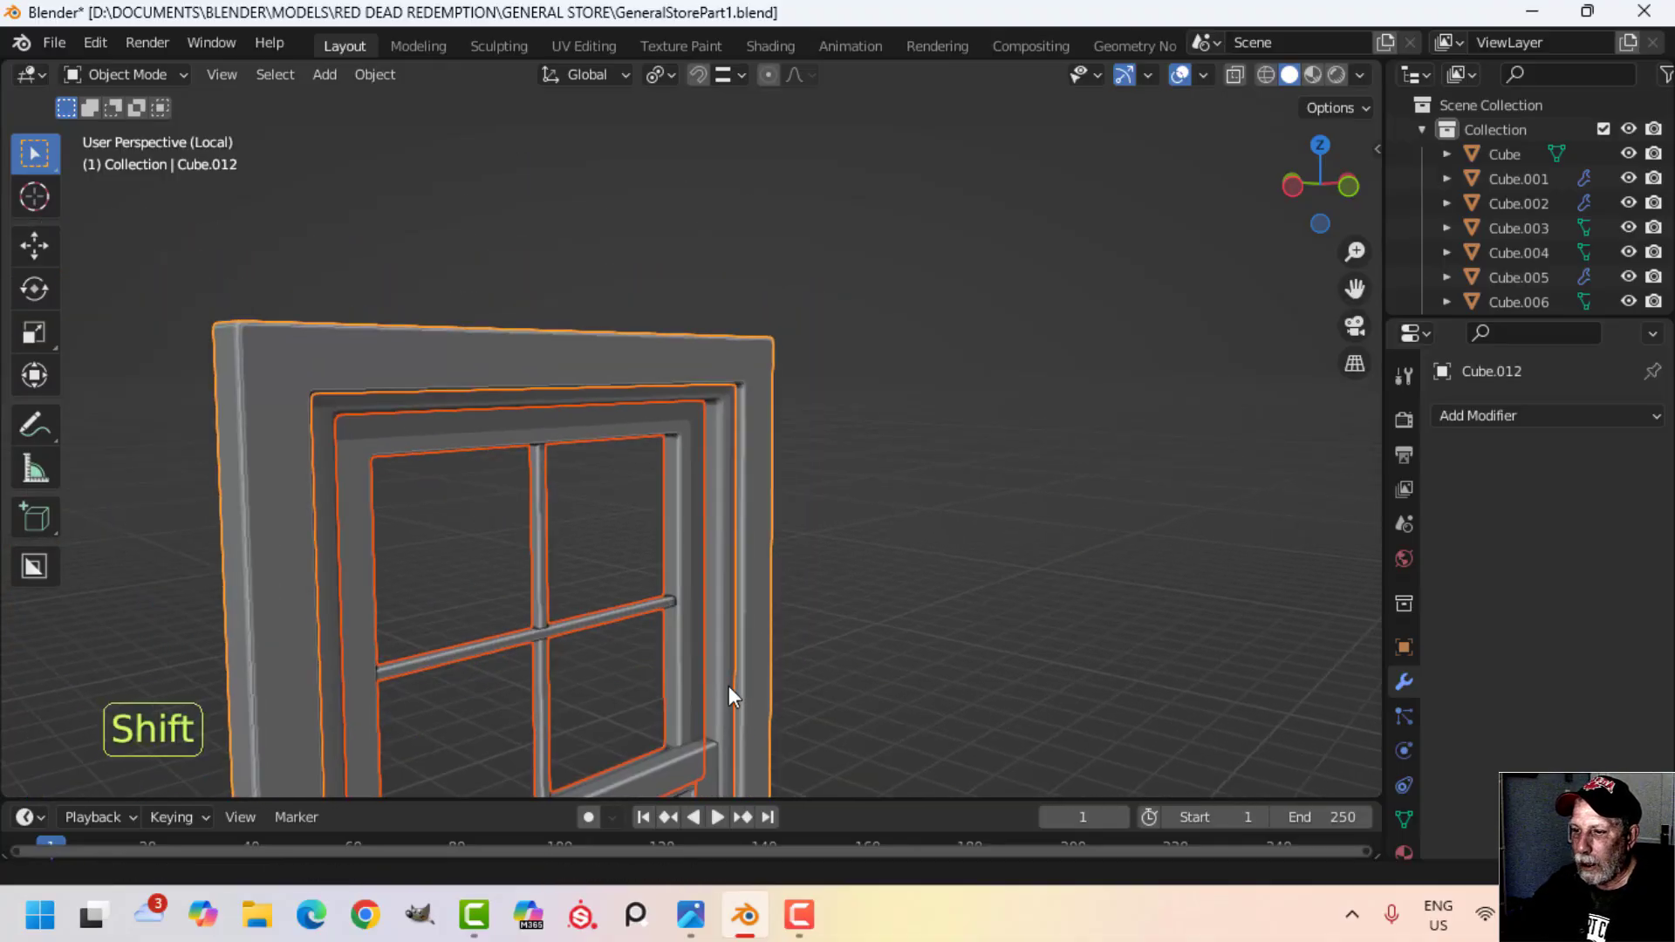
shift+middle_drag(729, 686, 693, 541)
shift+click(691, 606)
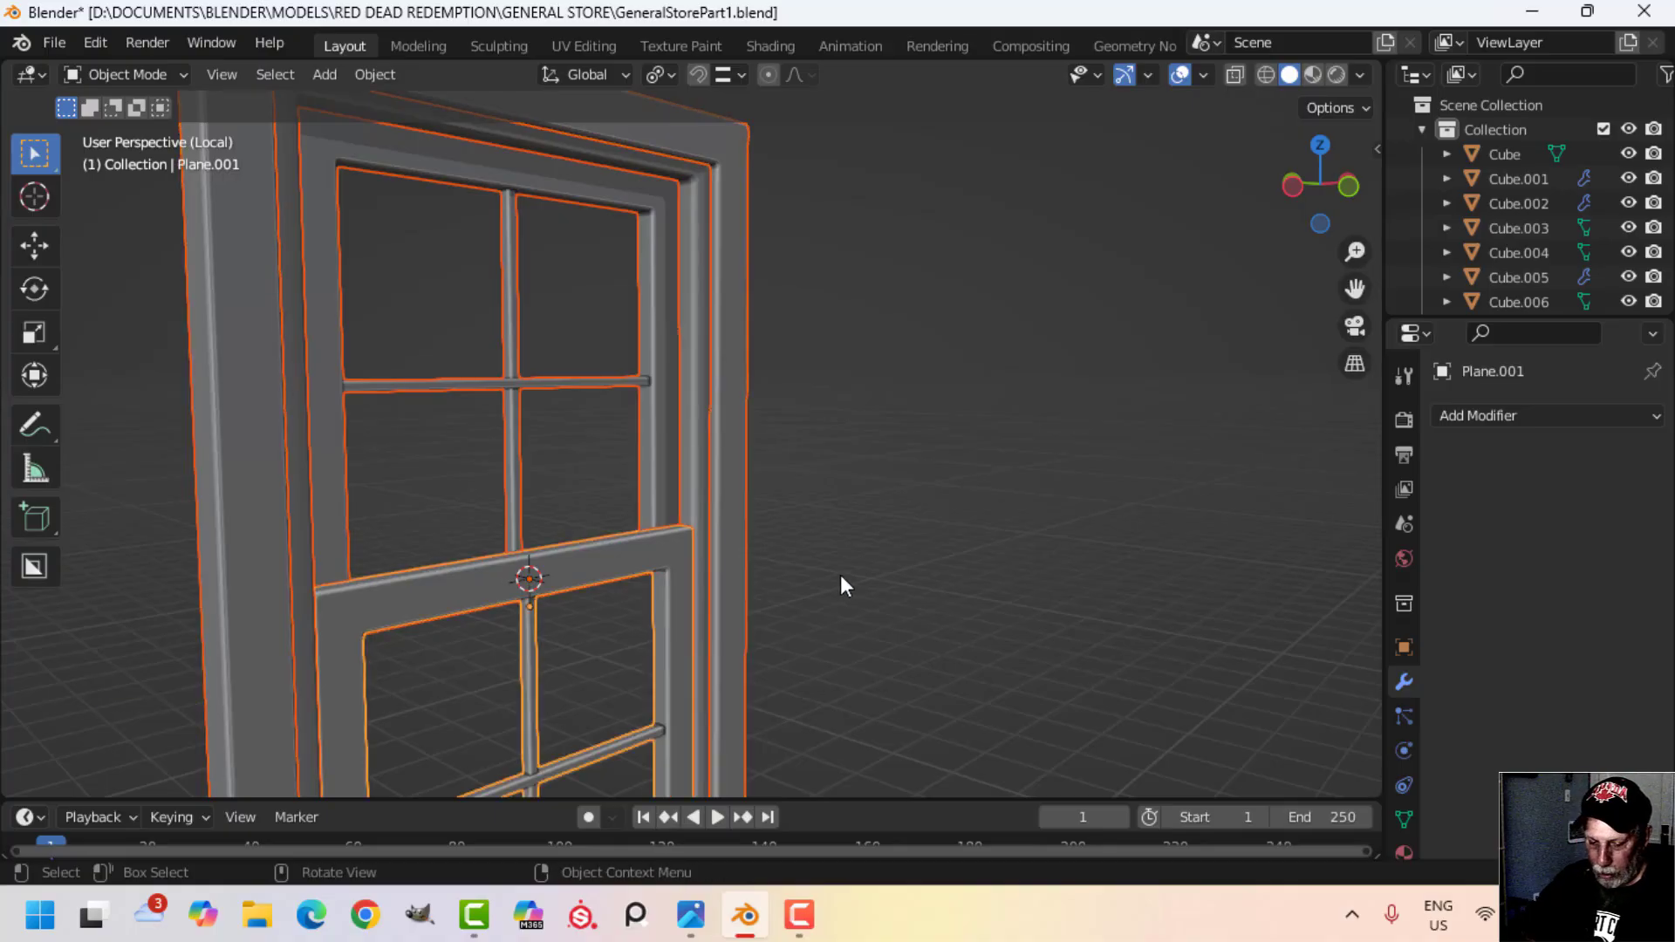
key(ctrl+j)
key(alt+a)
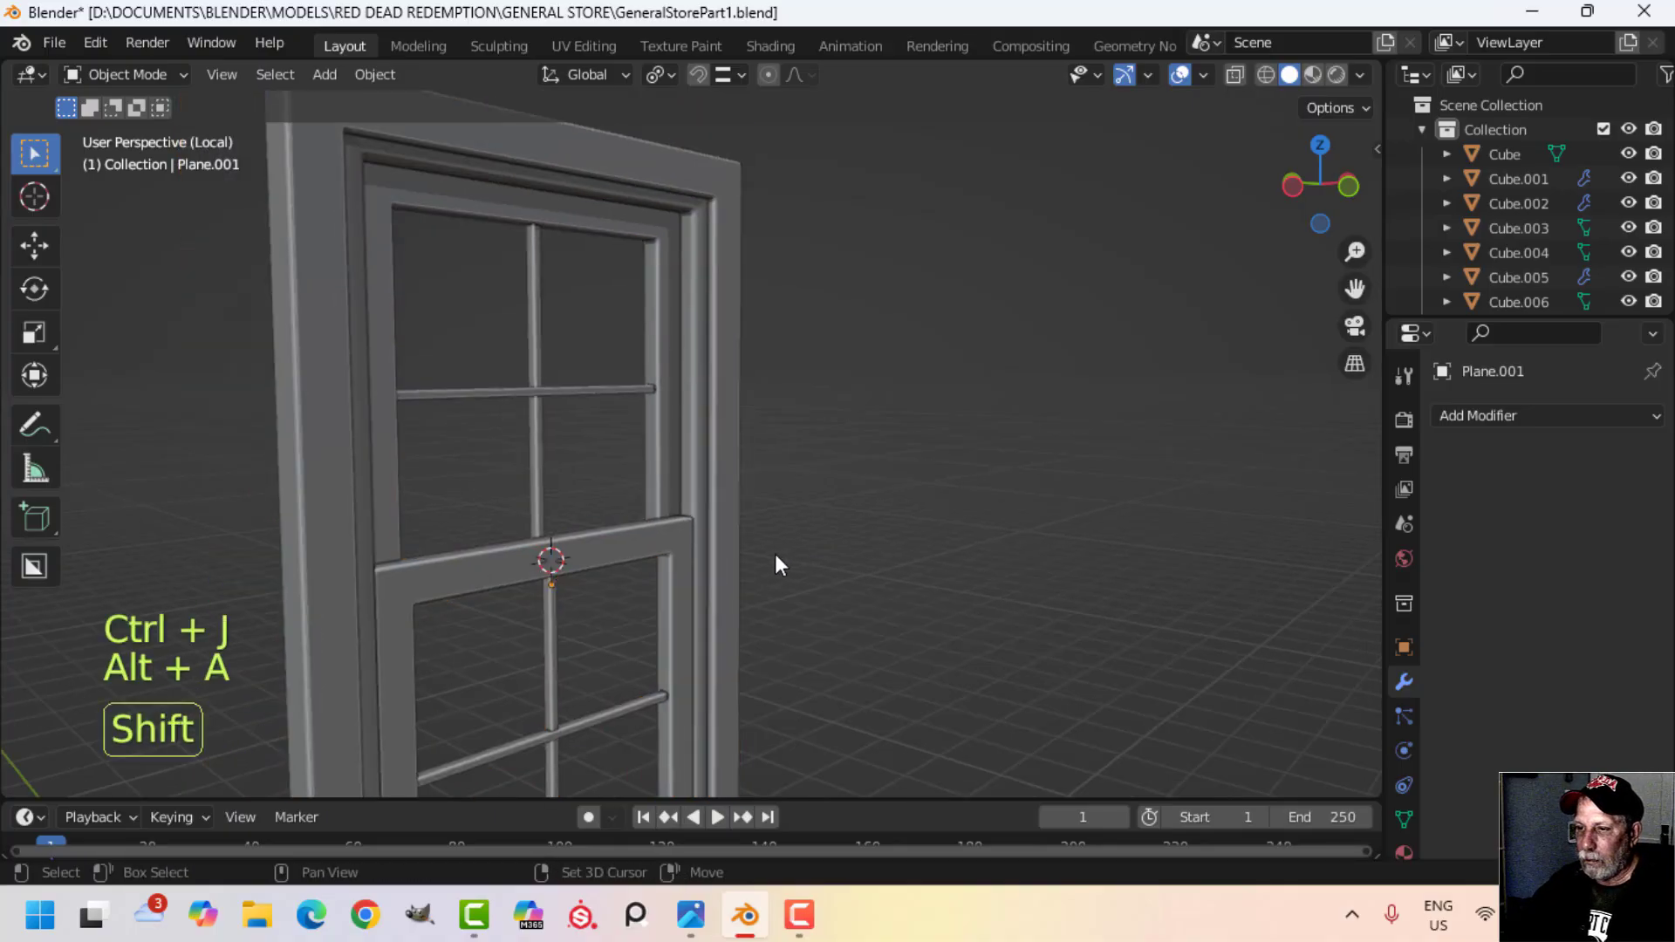
Step: Extend the outer casing's depth by moving its outer back edge loop slightly backward along Y
middle_drag(775, 553, 900, 462)
scroll(881, 488, down, 5)
shift+middle_drag(785, 499, 855, 591)
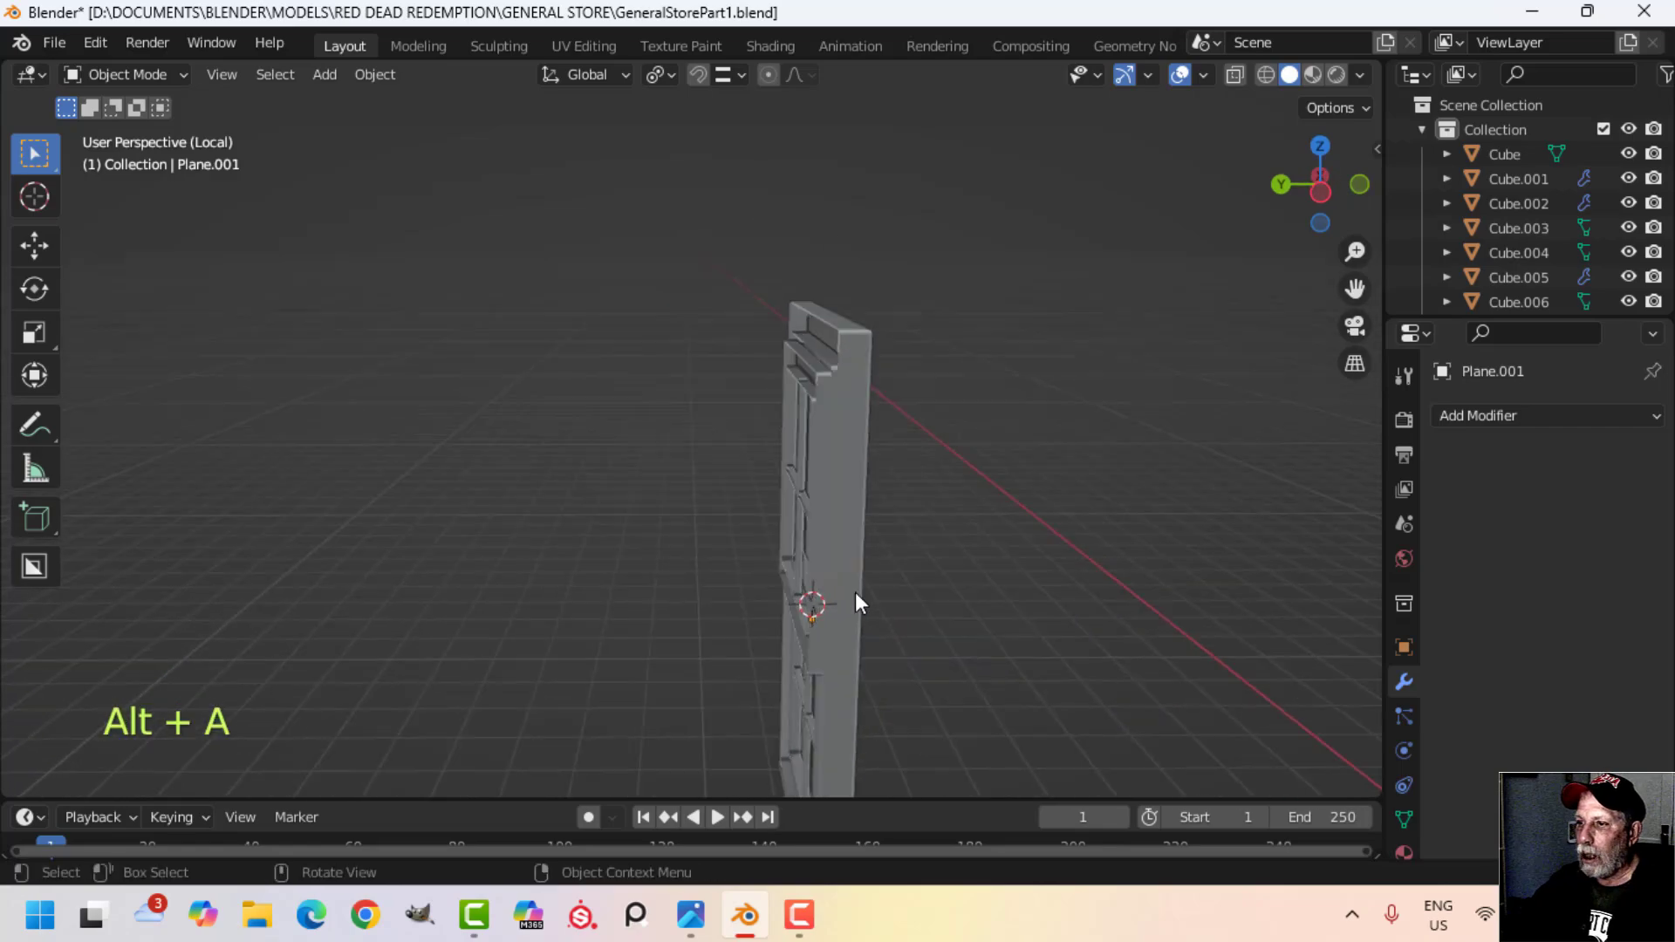
key(Tab)
key(alt+a)
middle_drag(875, 490, 870, 496)
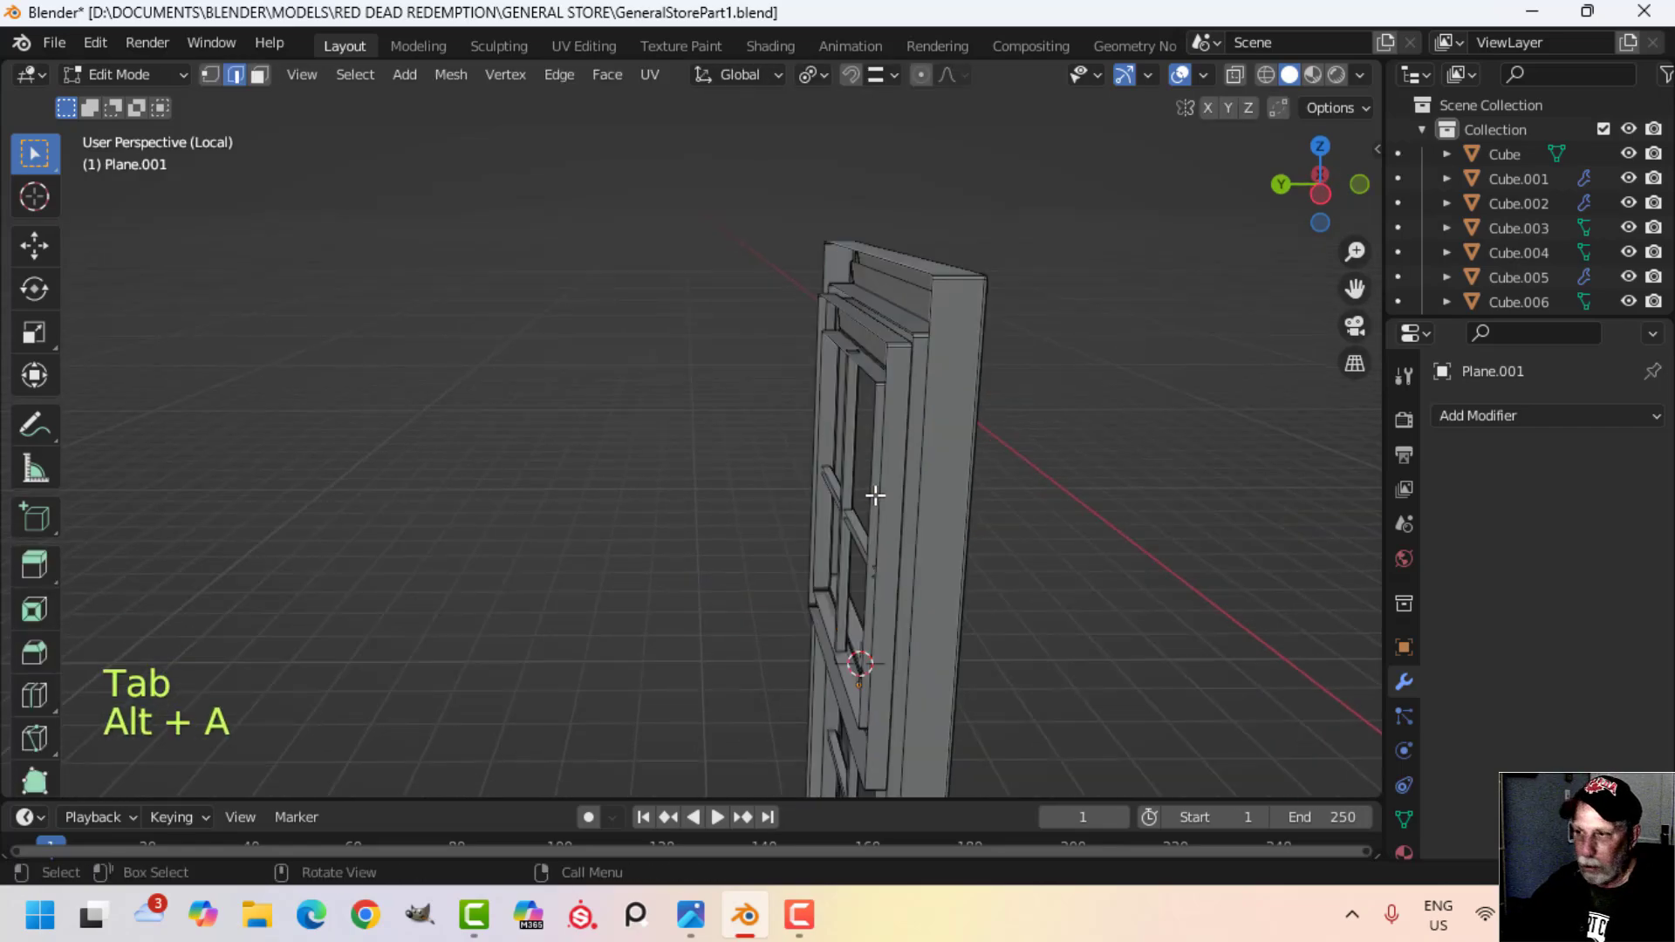
alt+shift+click(904, 266)
scroll(942, 418, down, 2)
shift+middle_drag(950, 448, 1012, 401)
middle_drag(968, 477, 962, 482)
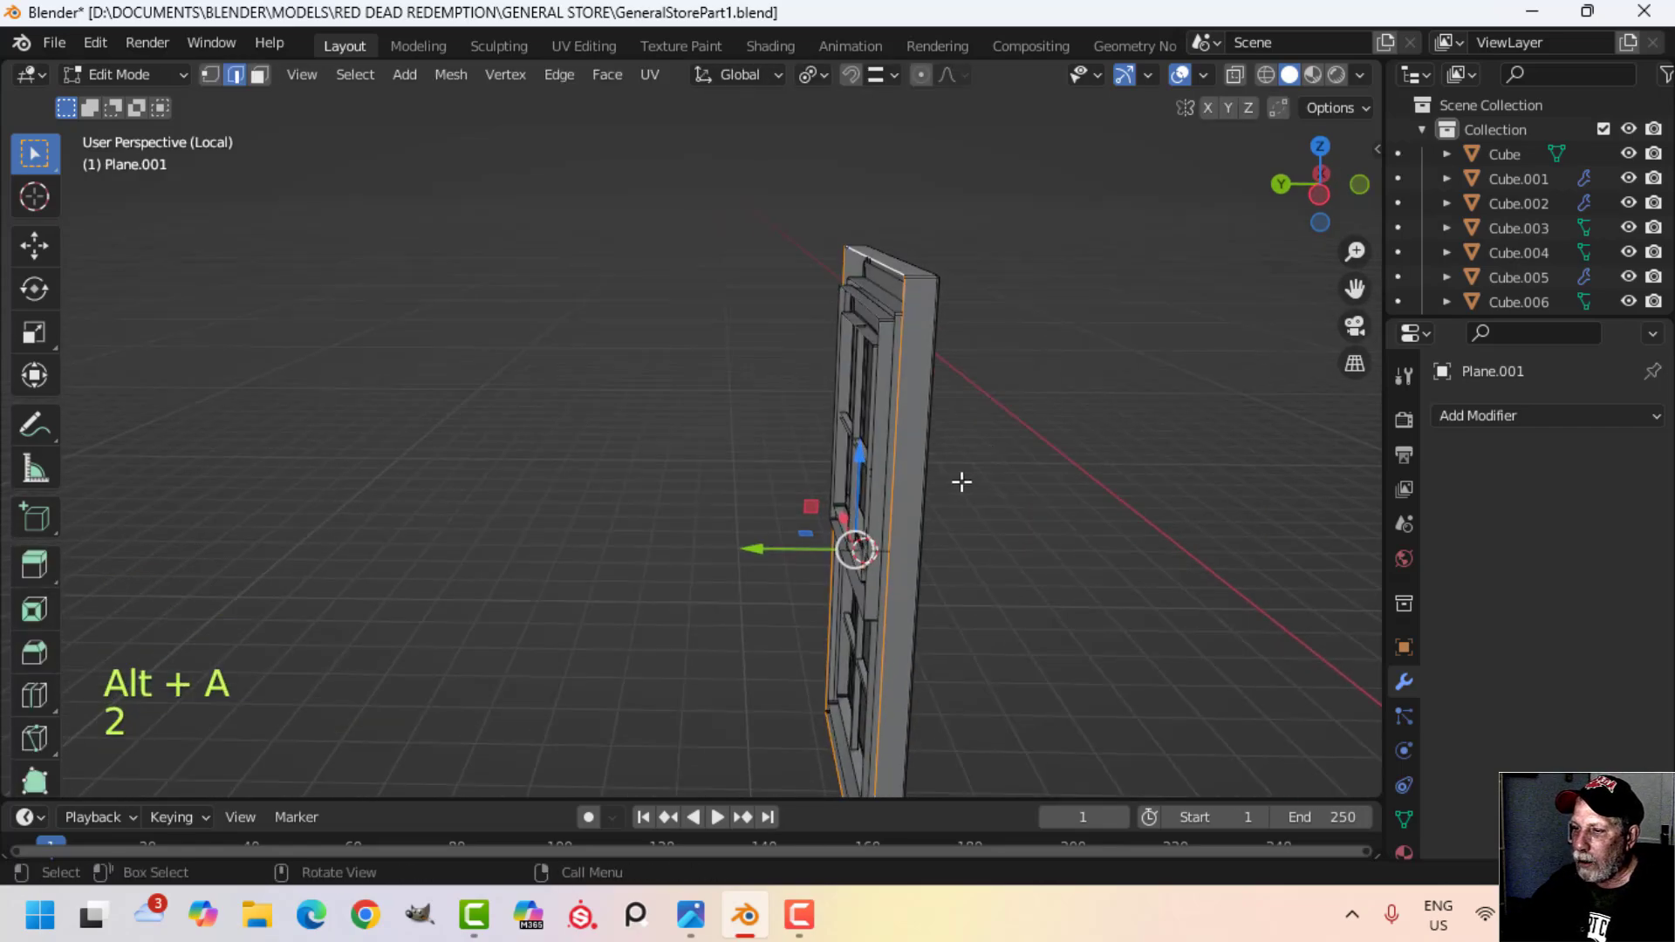
drag(752, 549, 740, 547)
Step: Fill the casing's back edge loop with a face and turn on the Face Orientation overlay
middle_drag(1058, 497, 740, 466)
key(f)
click(1204, 75)
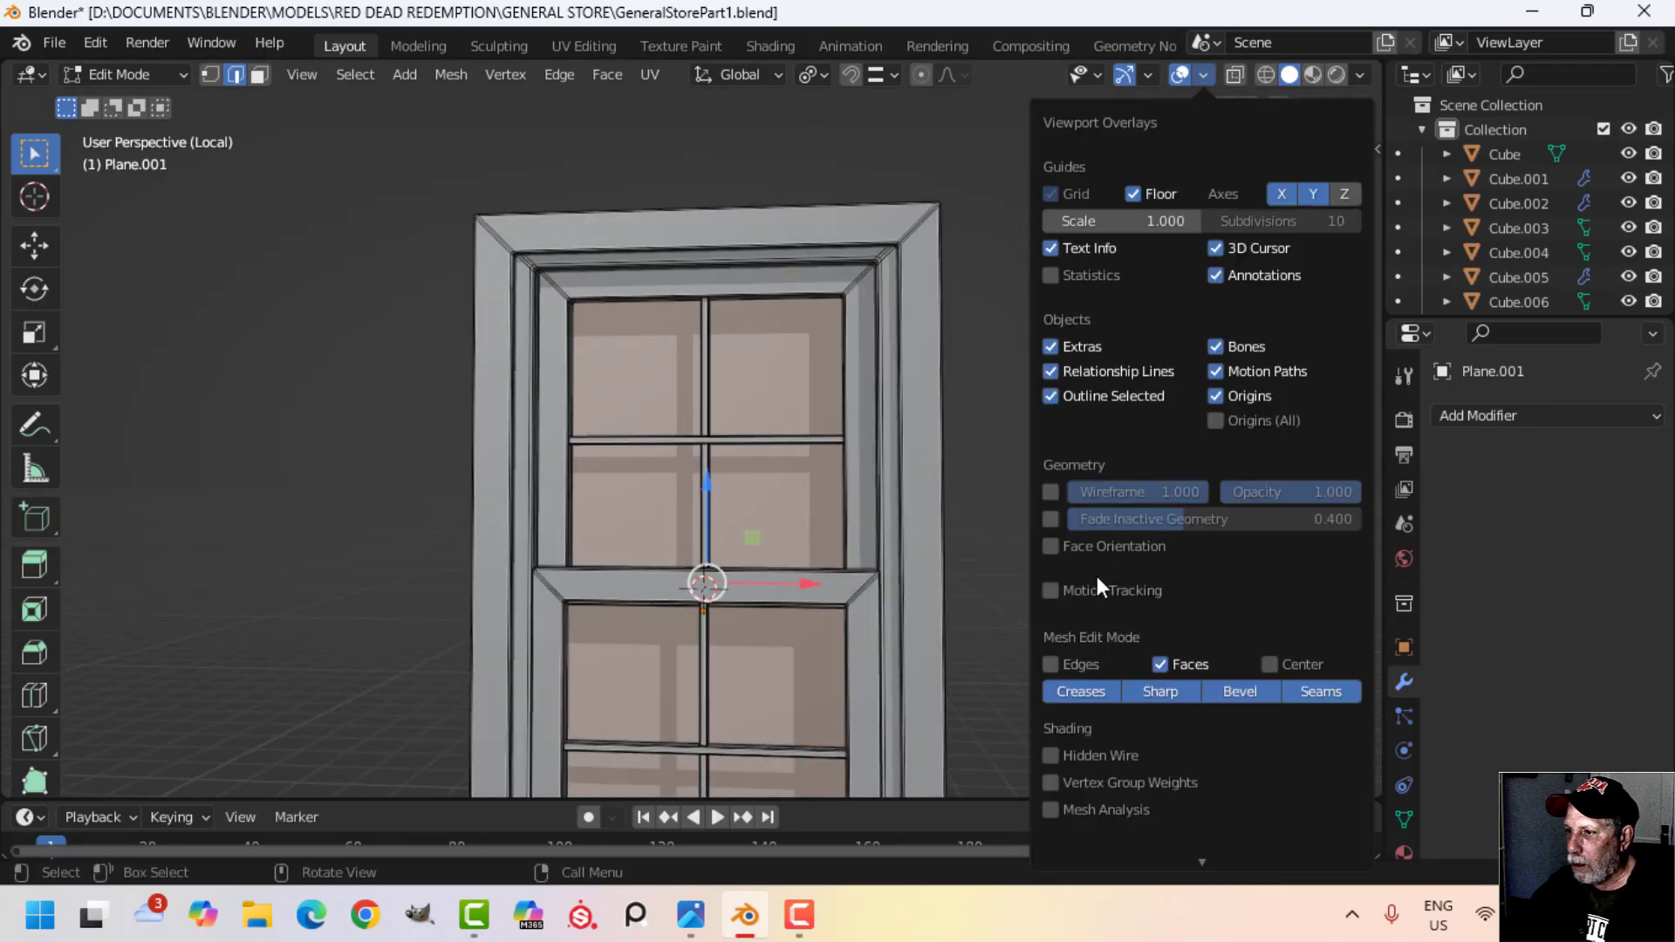
click(1106, 542)
scroll(959, 492, down, 3)
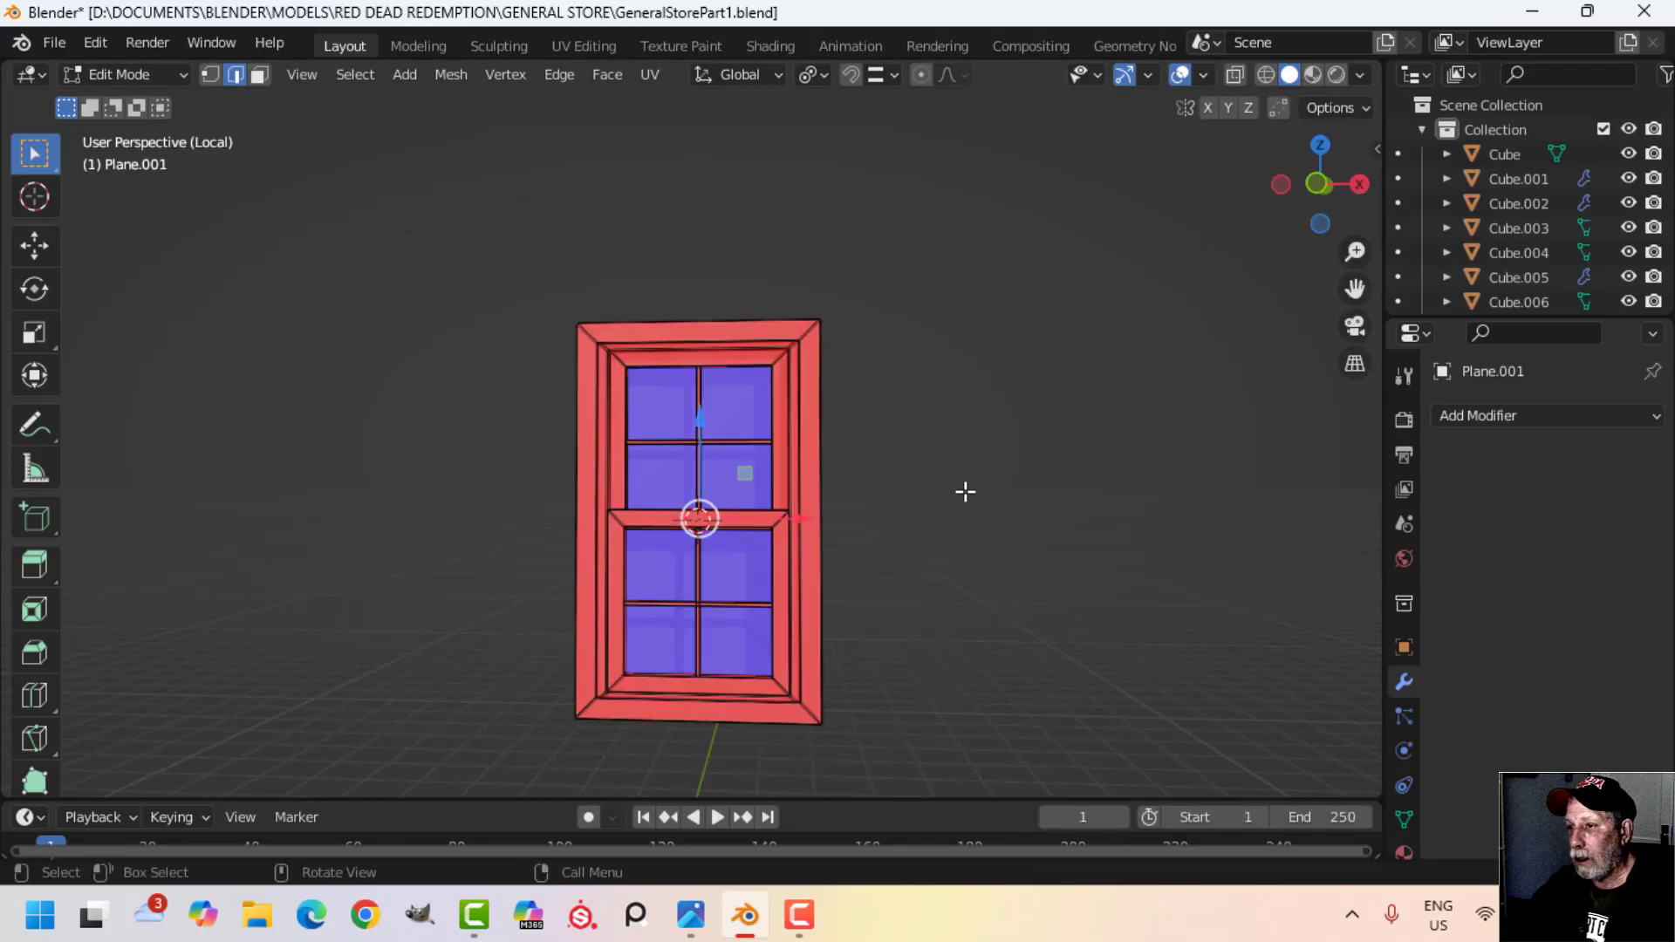
Step: Recalculate the normals of the entire window mesh to point outside
key(Tab)
key(a)
key(alt+n)
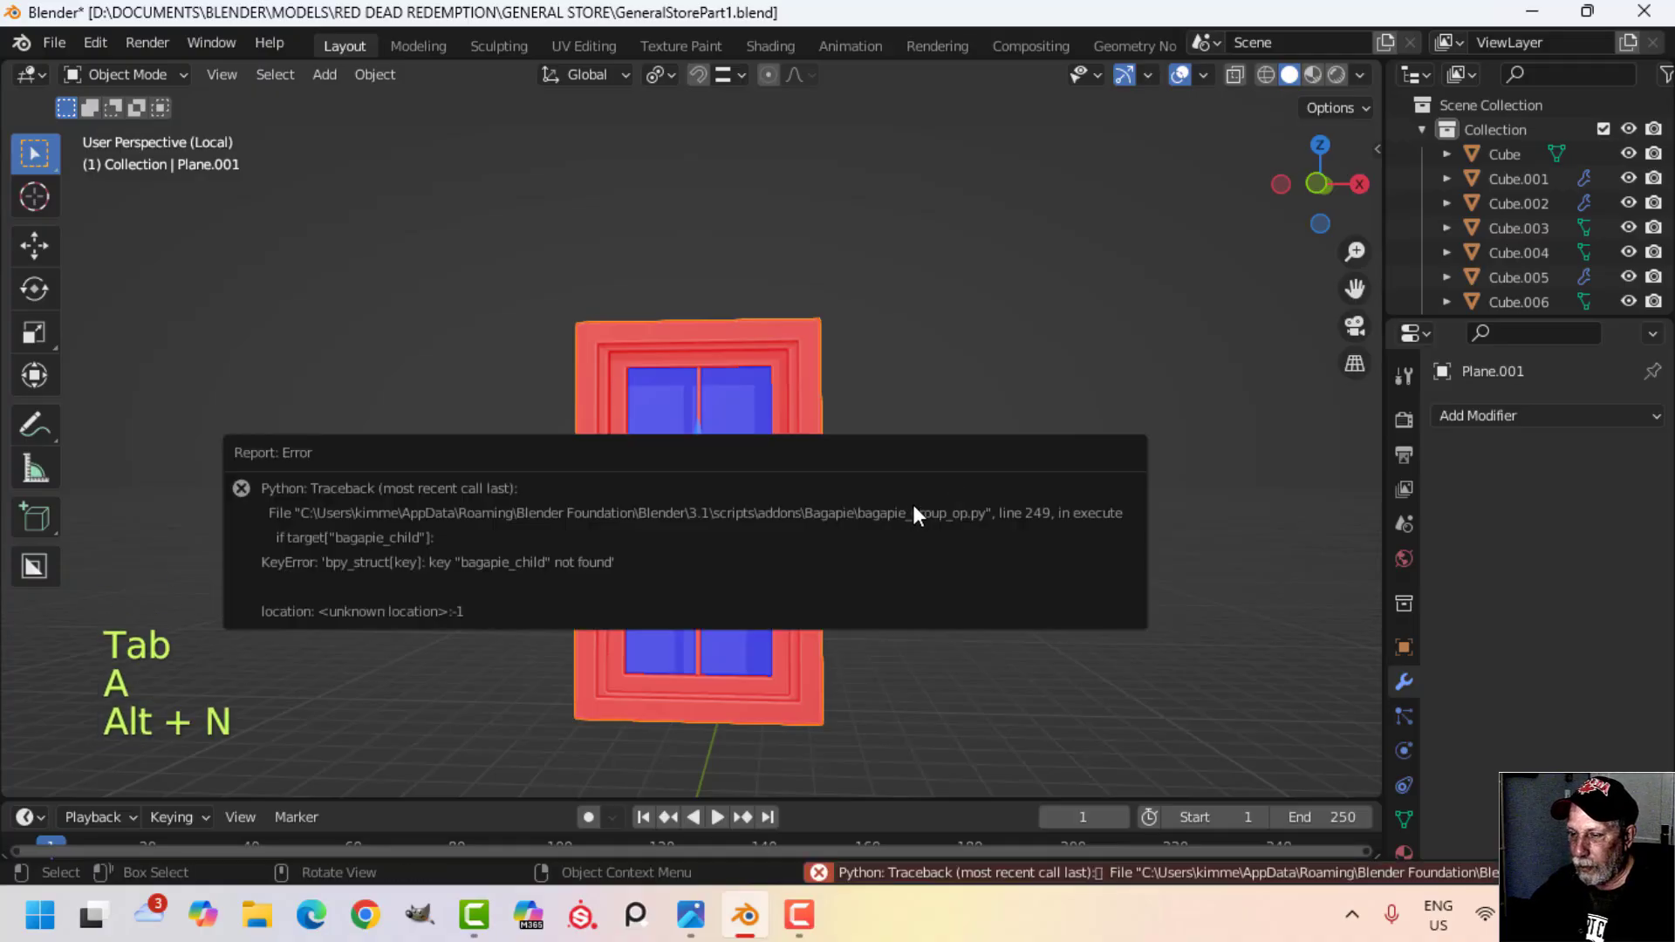
key(Tab)
key(a)
key(alt+n)
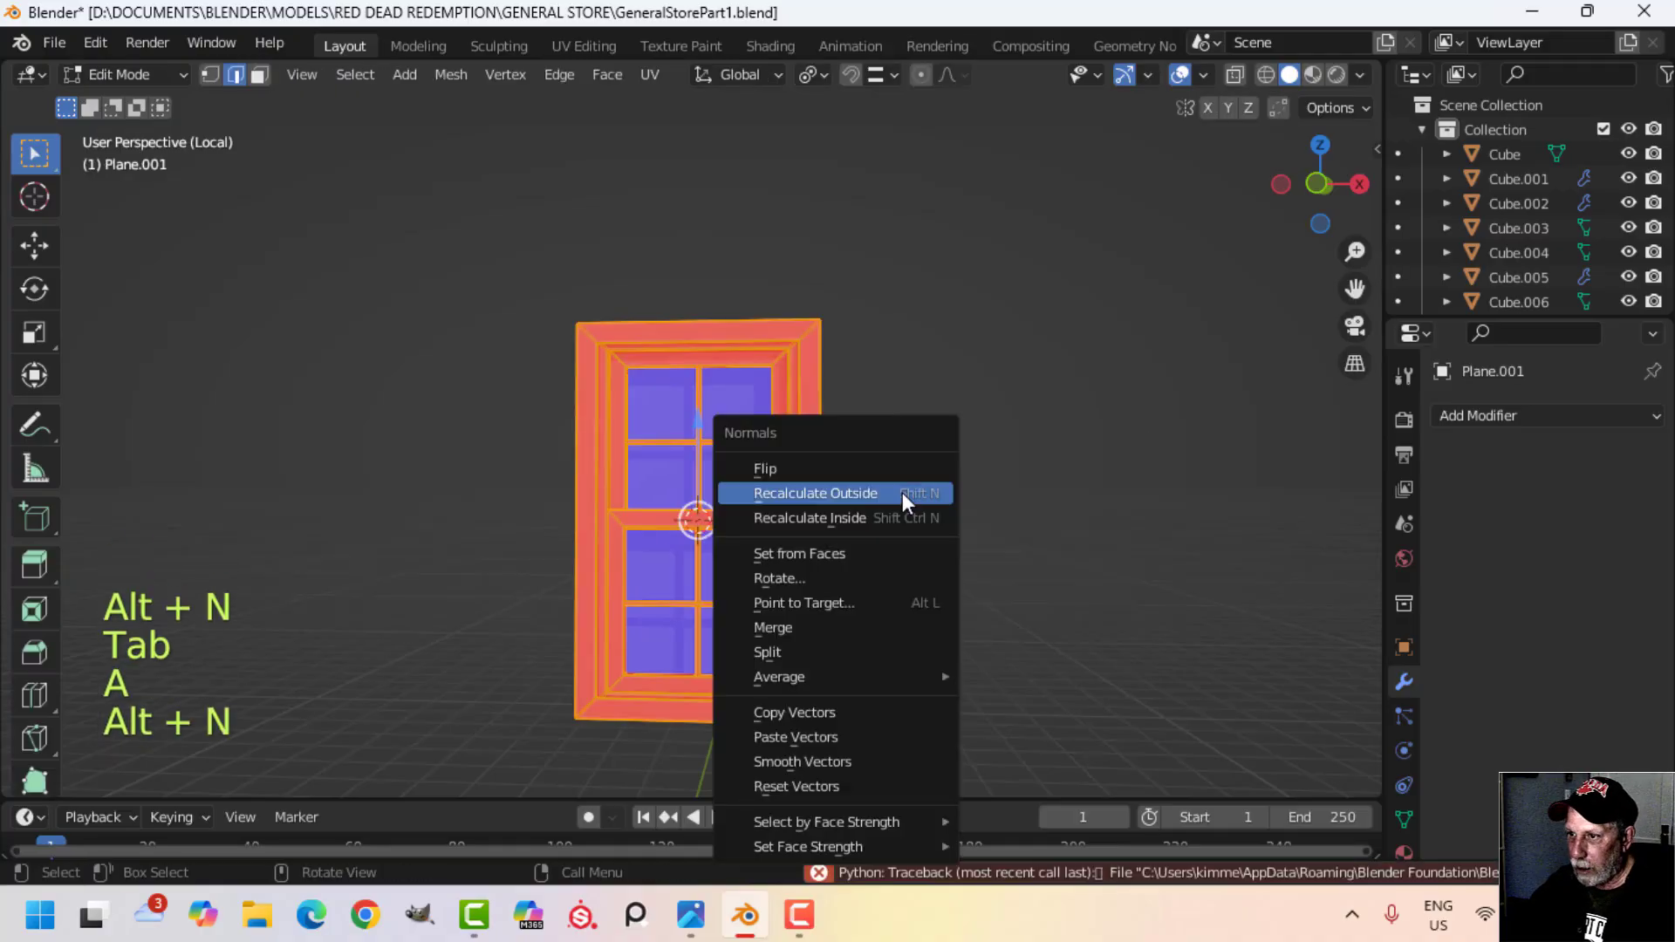
click(900, 494)
Step: Flip the normal of the pane face behind the glazing bars to match the frame
key(alt+a)
key(3)
click(750, 455)
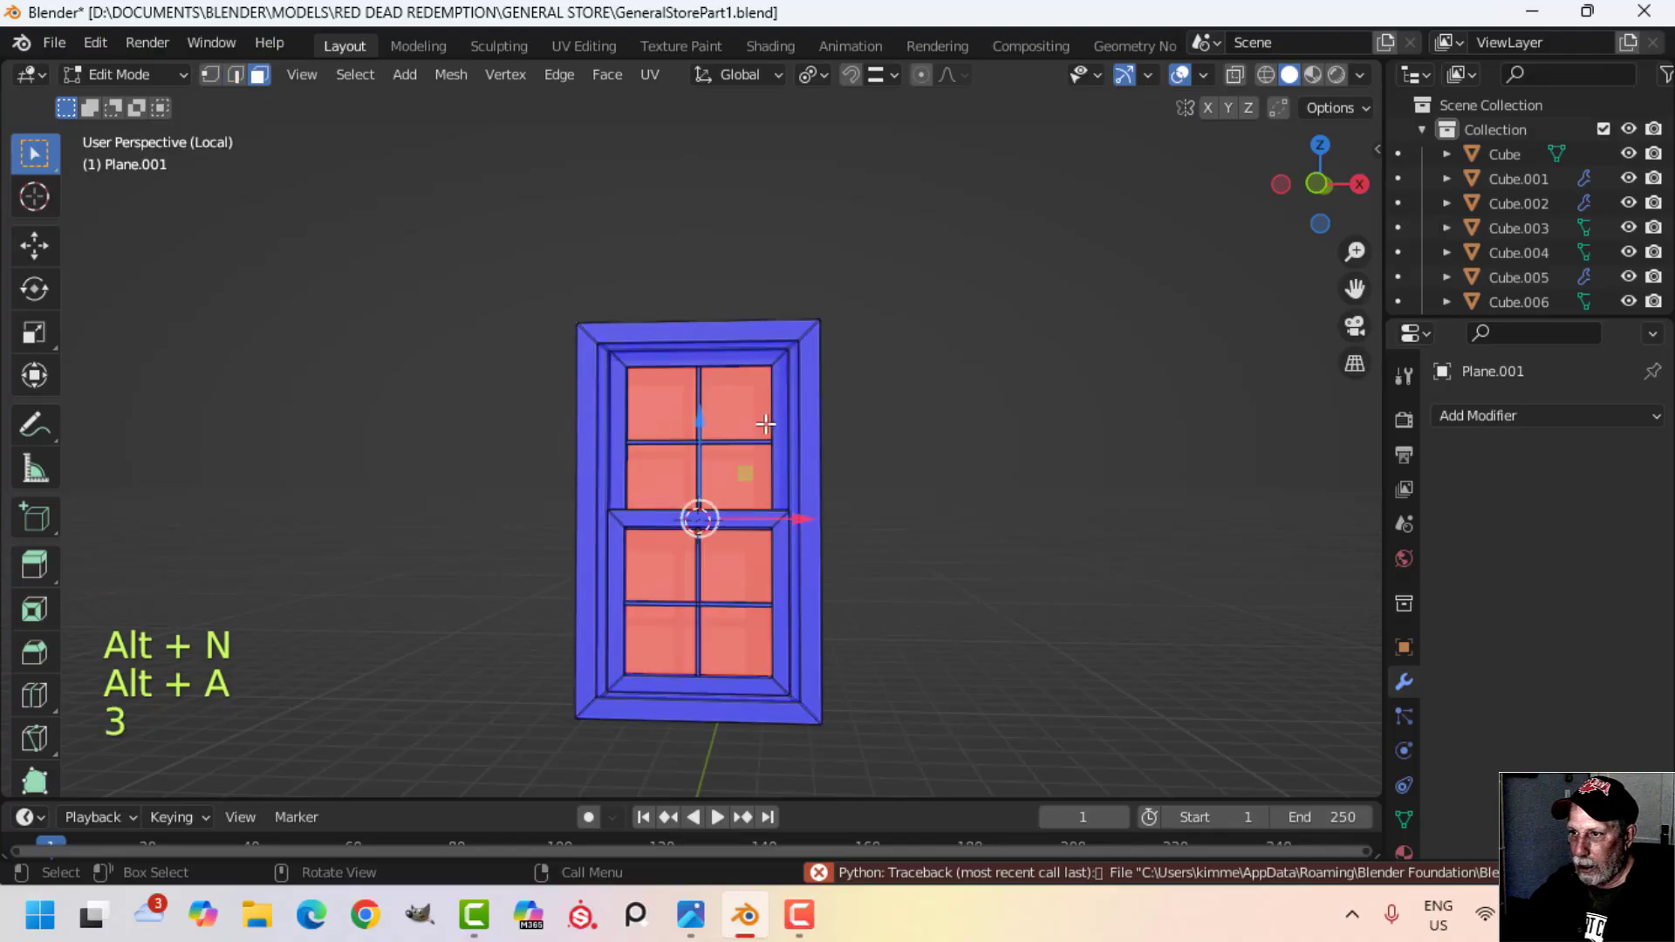
key(alt+n)
click(907, 419)
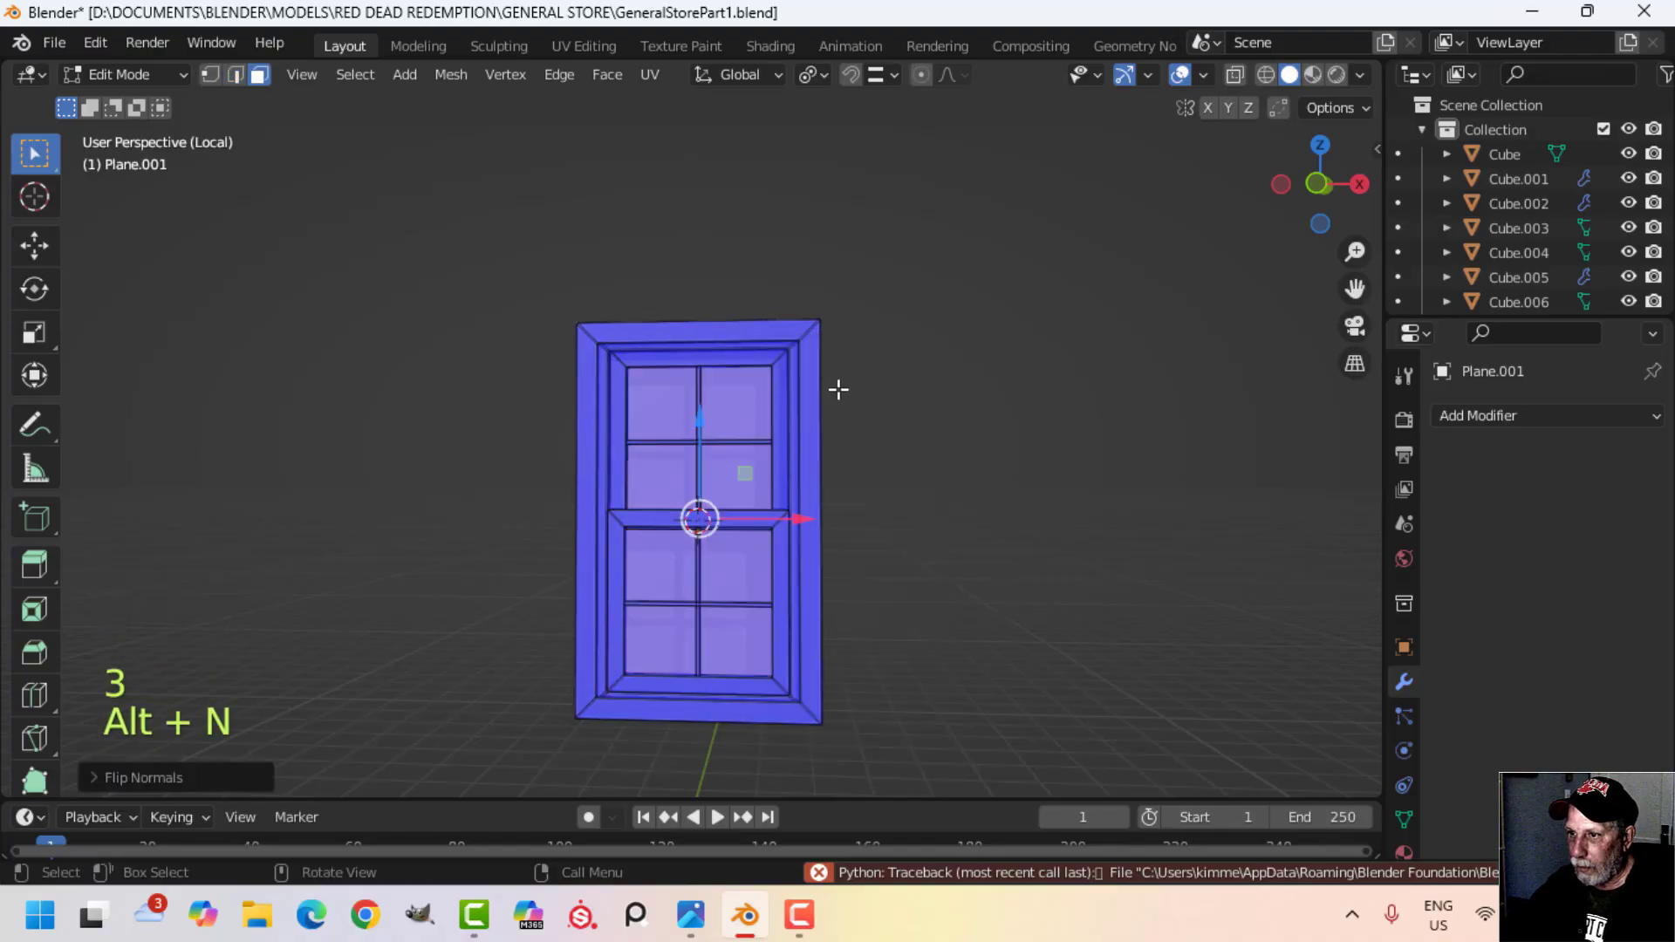
key(Tab)
middle_drag(837, 385, 942, 411)
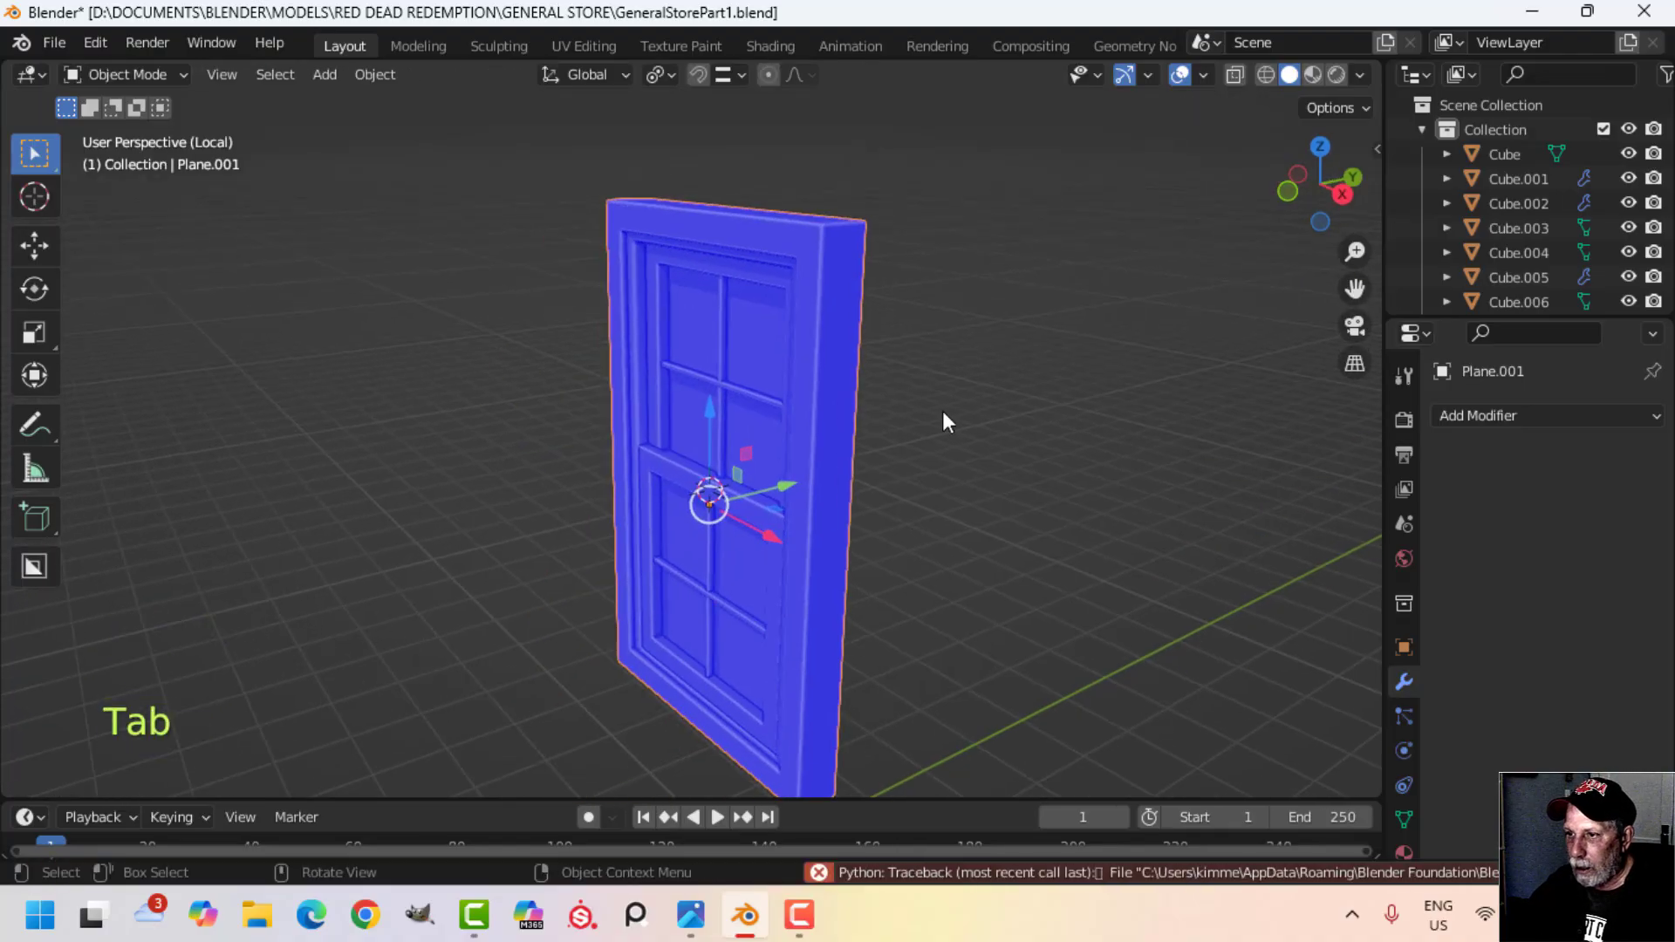
Step: Turn off the Face Orientation overlay and exit local view to show the whole store interior
key(alt+a)
click(1203, 74)
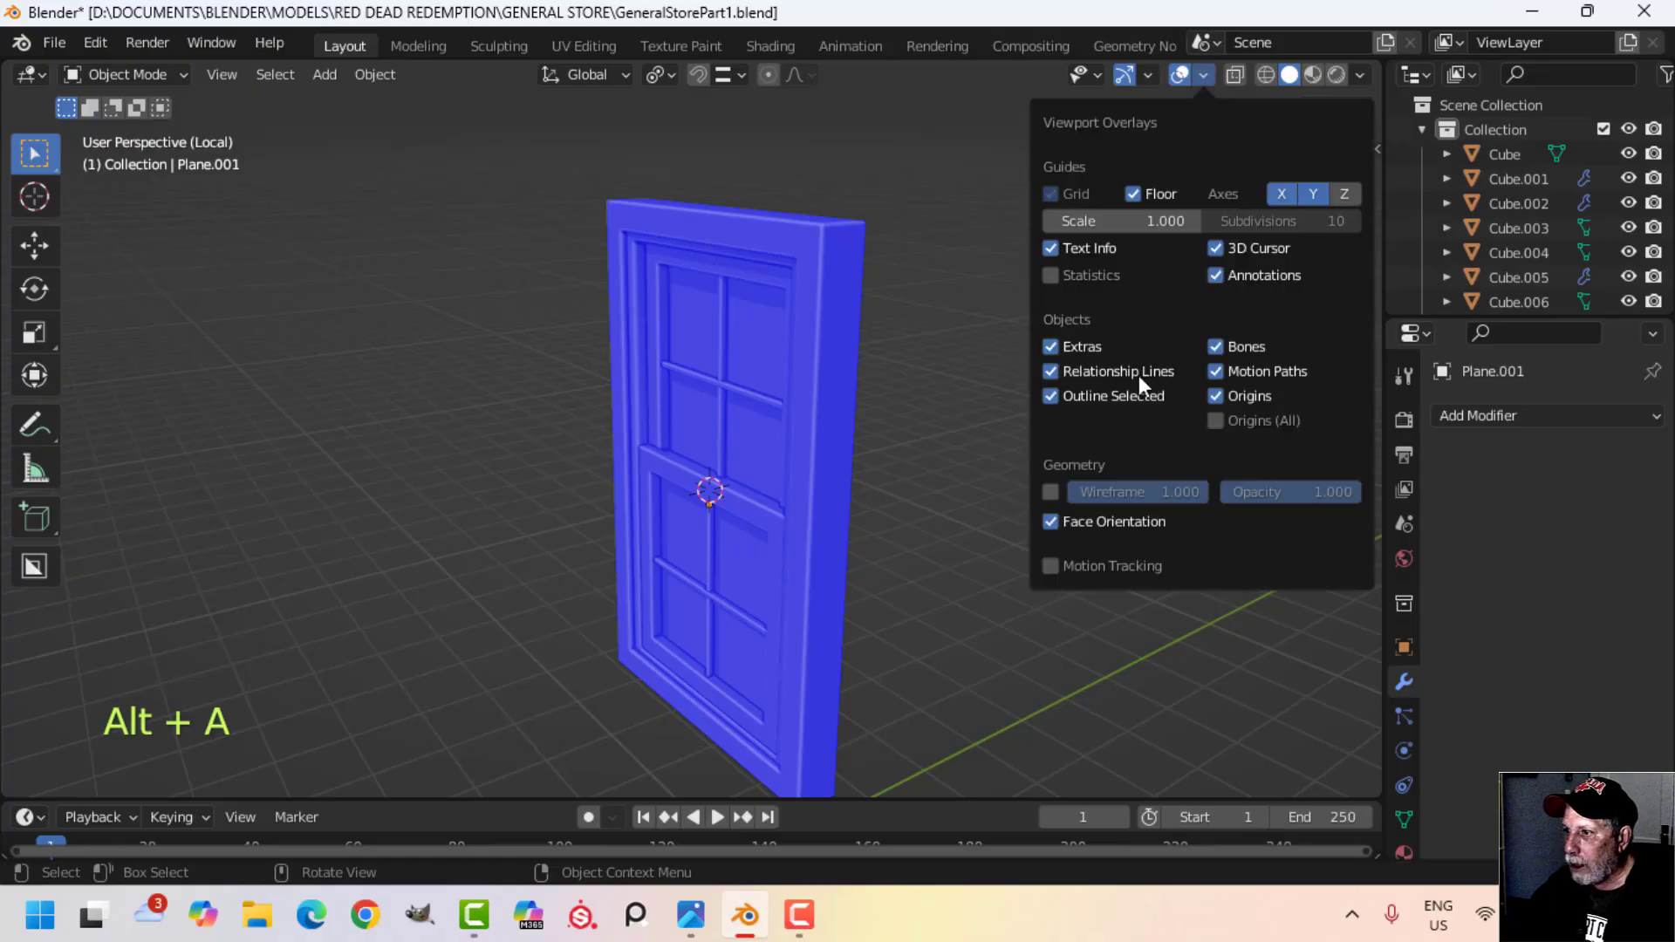
click(1096, 517)
key(KP_Divide)
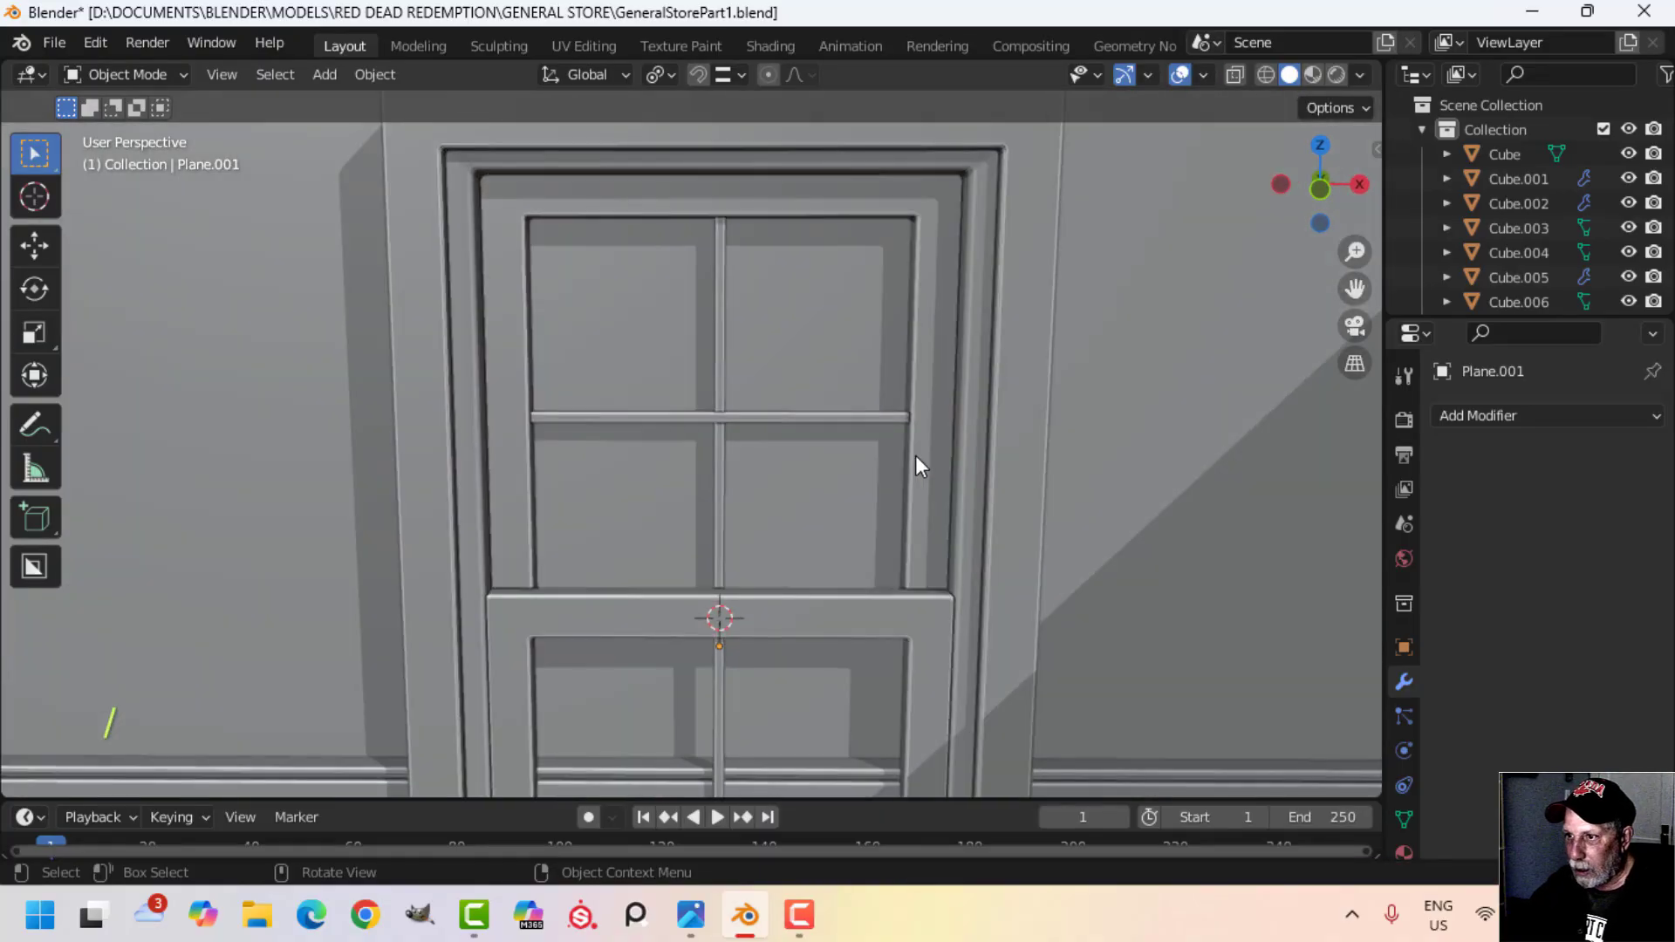
Step: Move the whole window mesh forward along Y so its casing stands out from the back wall
scroll(914, 456, down, 3)
middle_drag(894, 470, 786, 528)
click(795, 427)
key(Tab)
key(a)
drag(724, 397, 692, 429)
key(Tab)
scroll(710, 474, down, 4)
key(alt+a)
Step: Inspect the window's position on the back wall from several sides and briefly check the room's face orientation
middle_drag(711, 513, 845, 415)
scroll(759, 483, up, 3)
scroll(661, 511, down, 3)
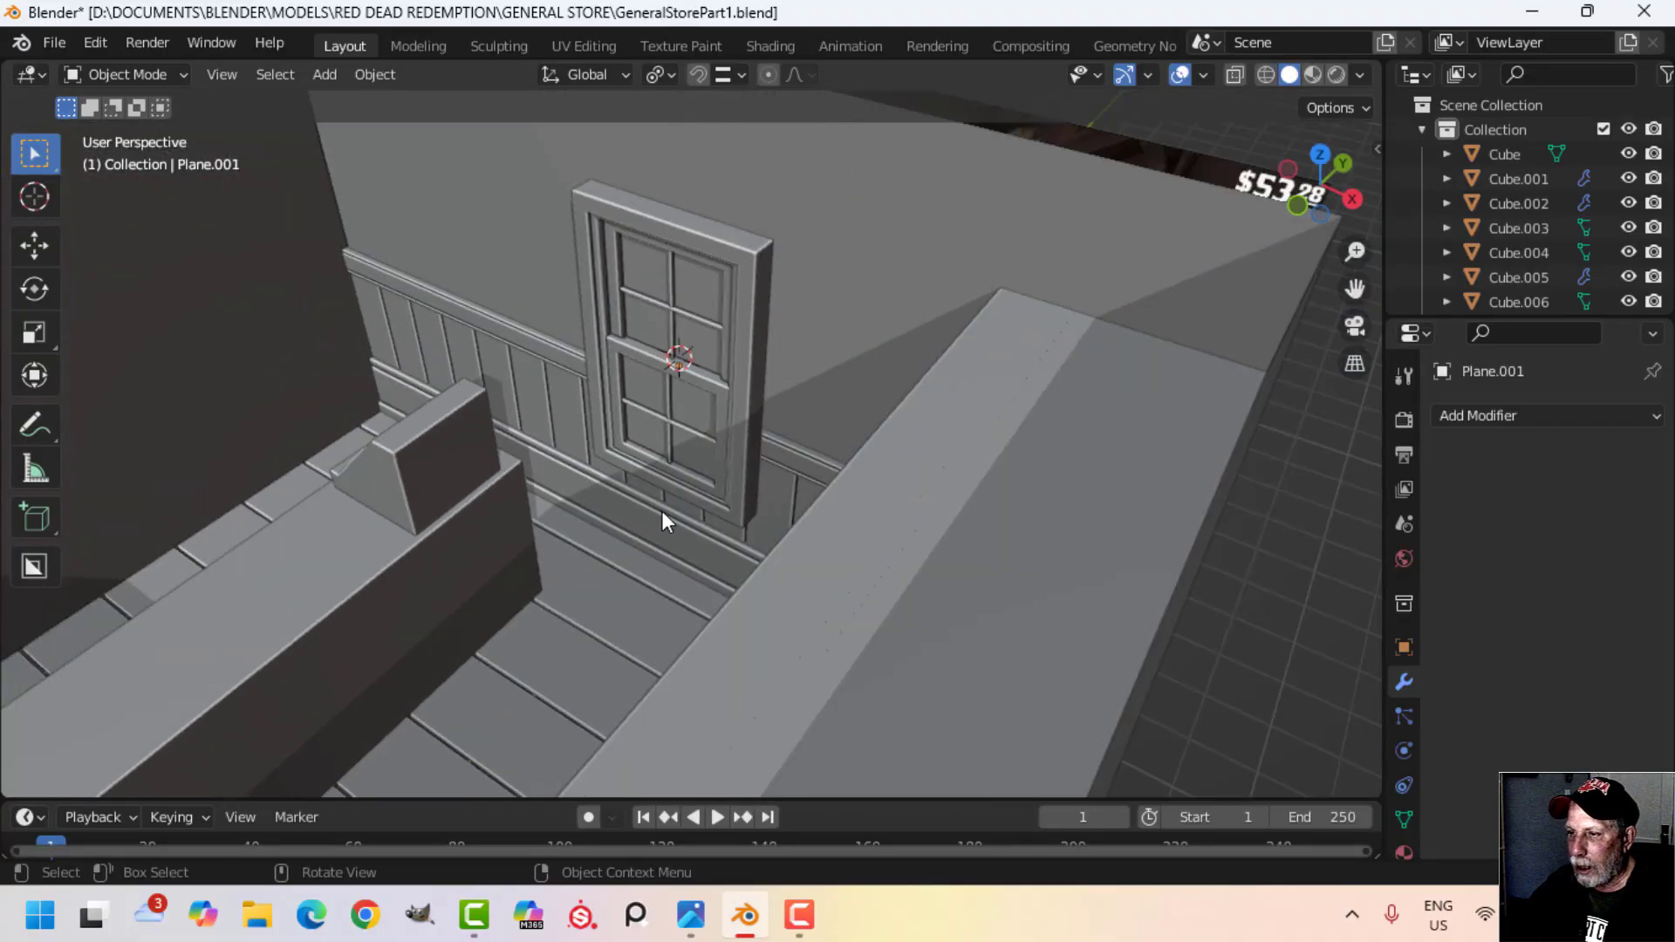
middle_drag(663, 516, 1122, 482)
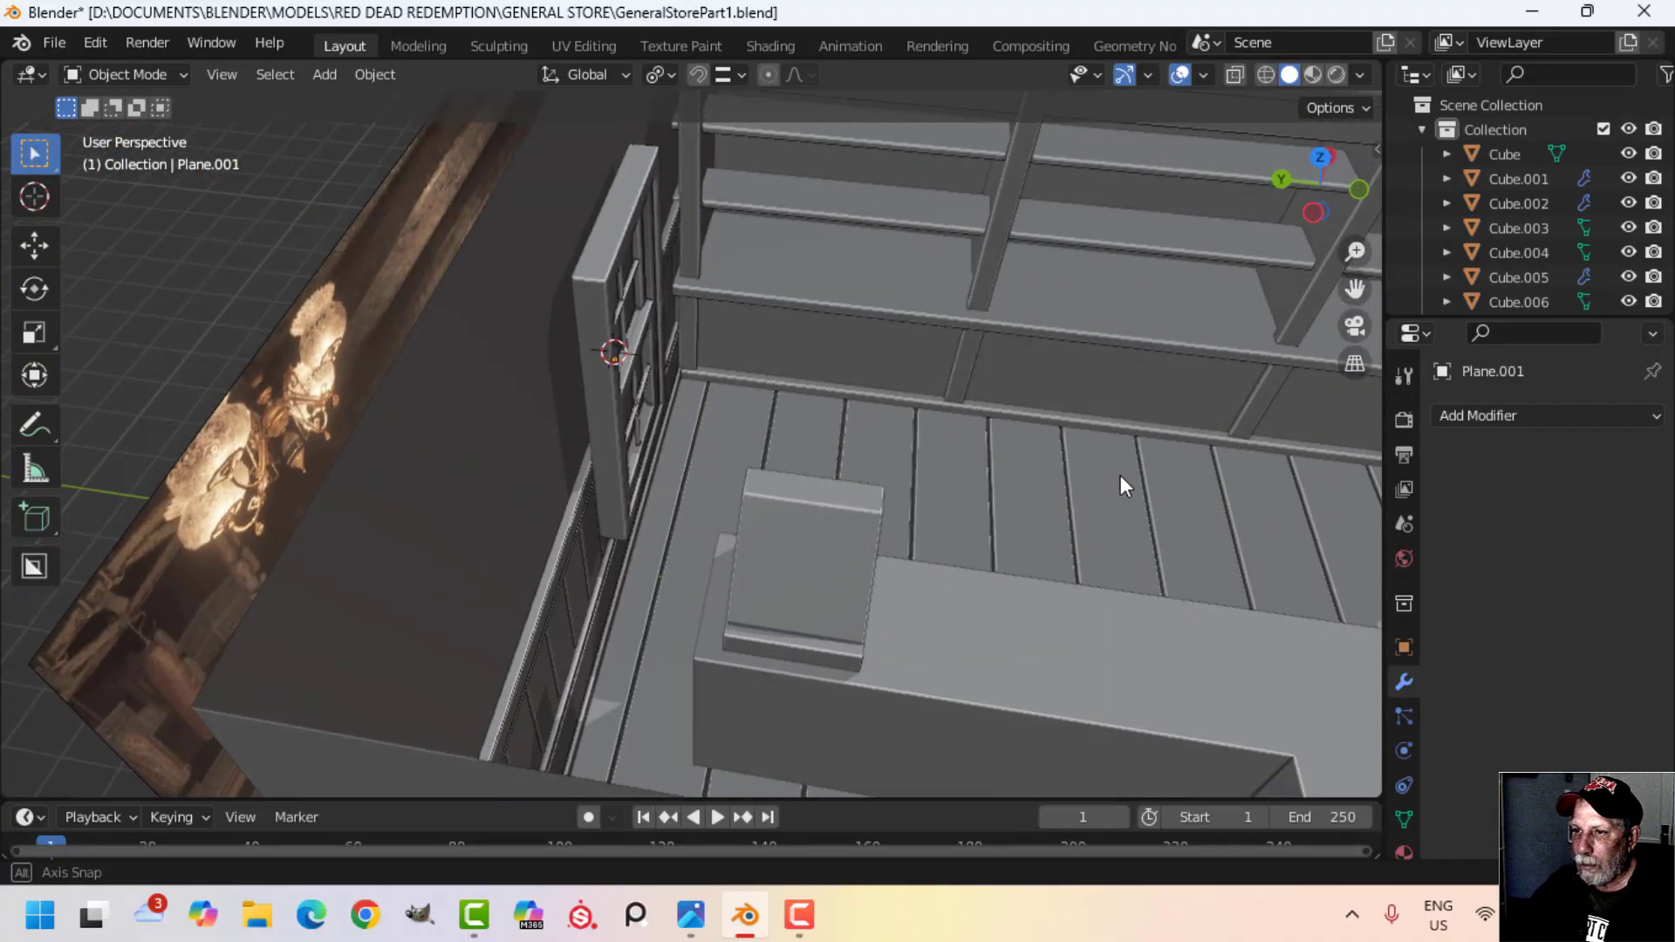
scroll(759, 438, up, 3)
shift+middle_drag(759, 438, 824, 483)
click(1203, 75)
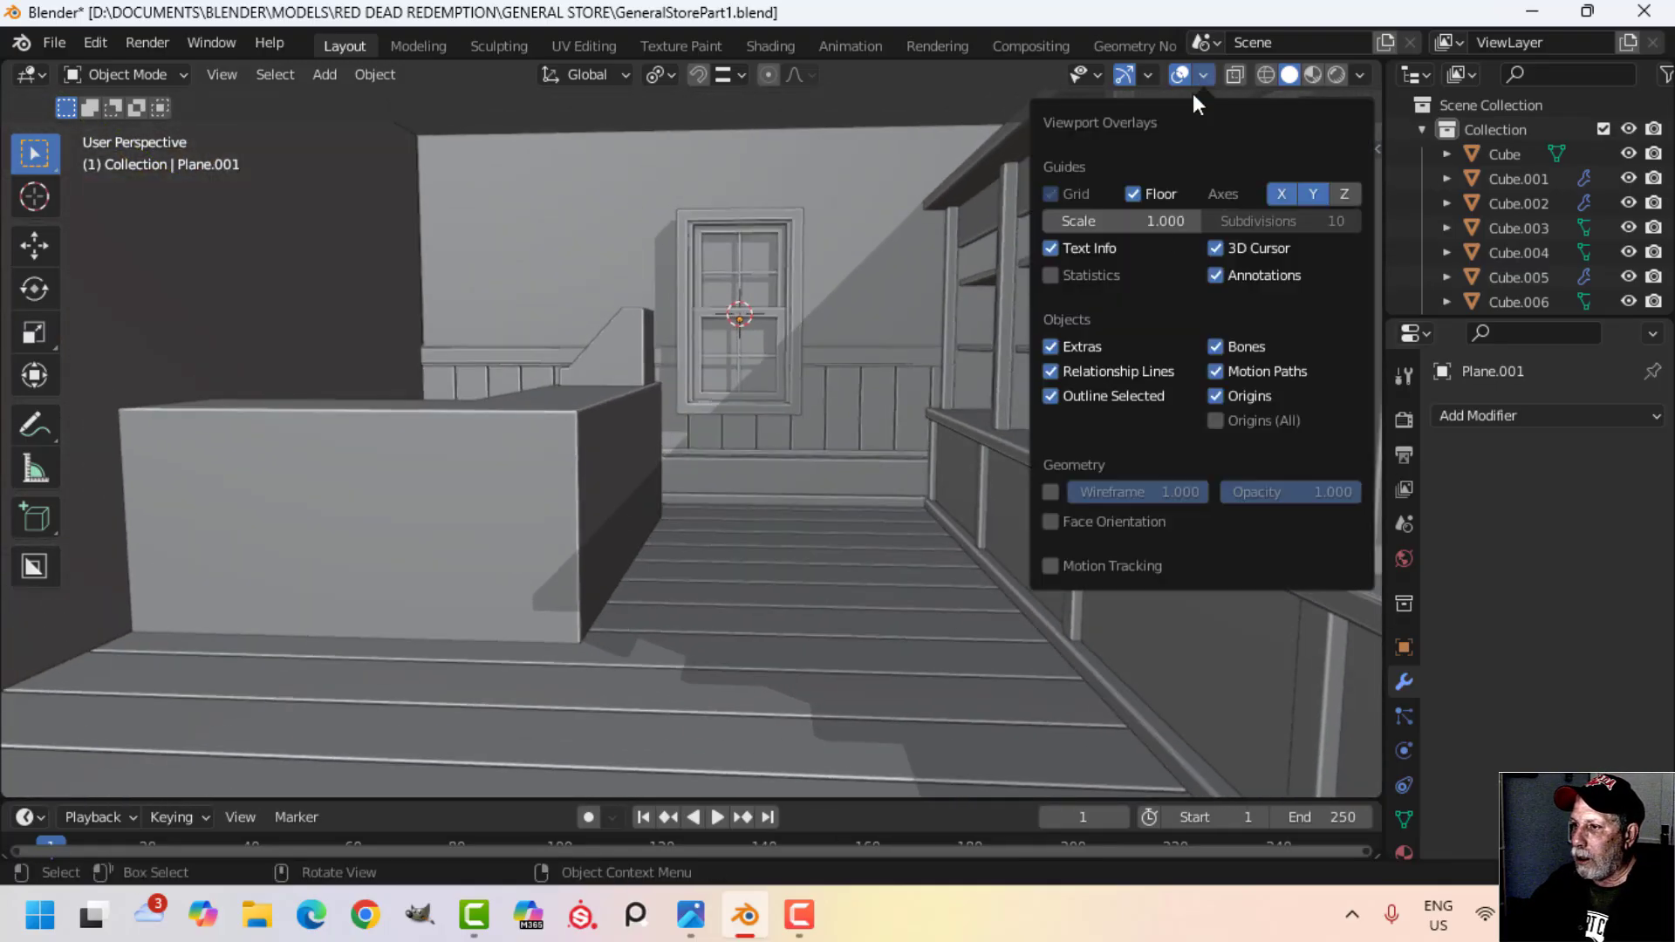
click(1097, 520)
click(1092, 516)
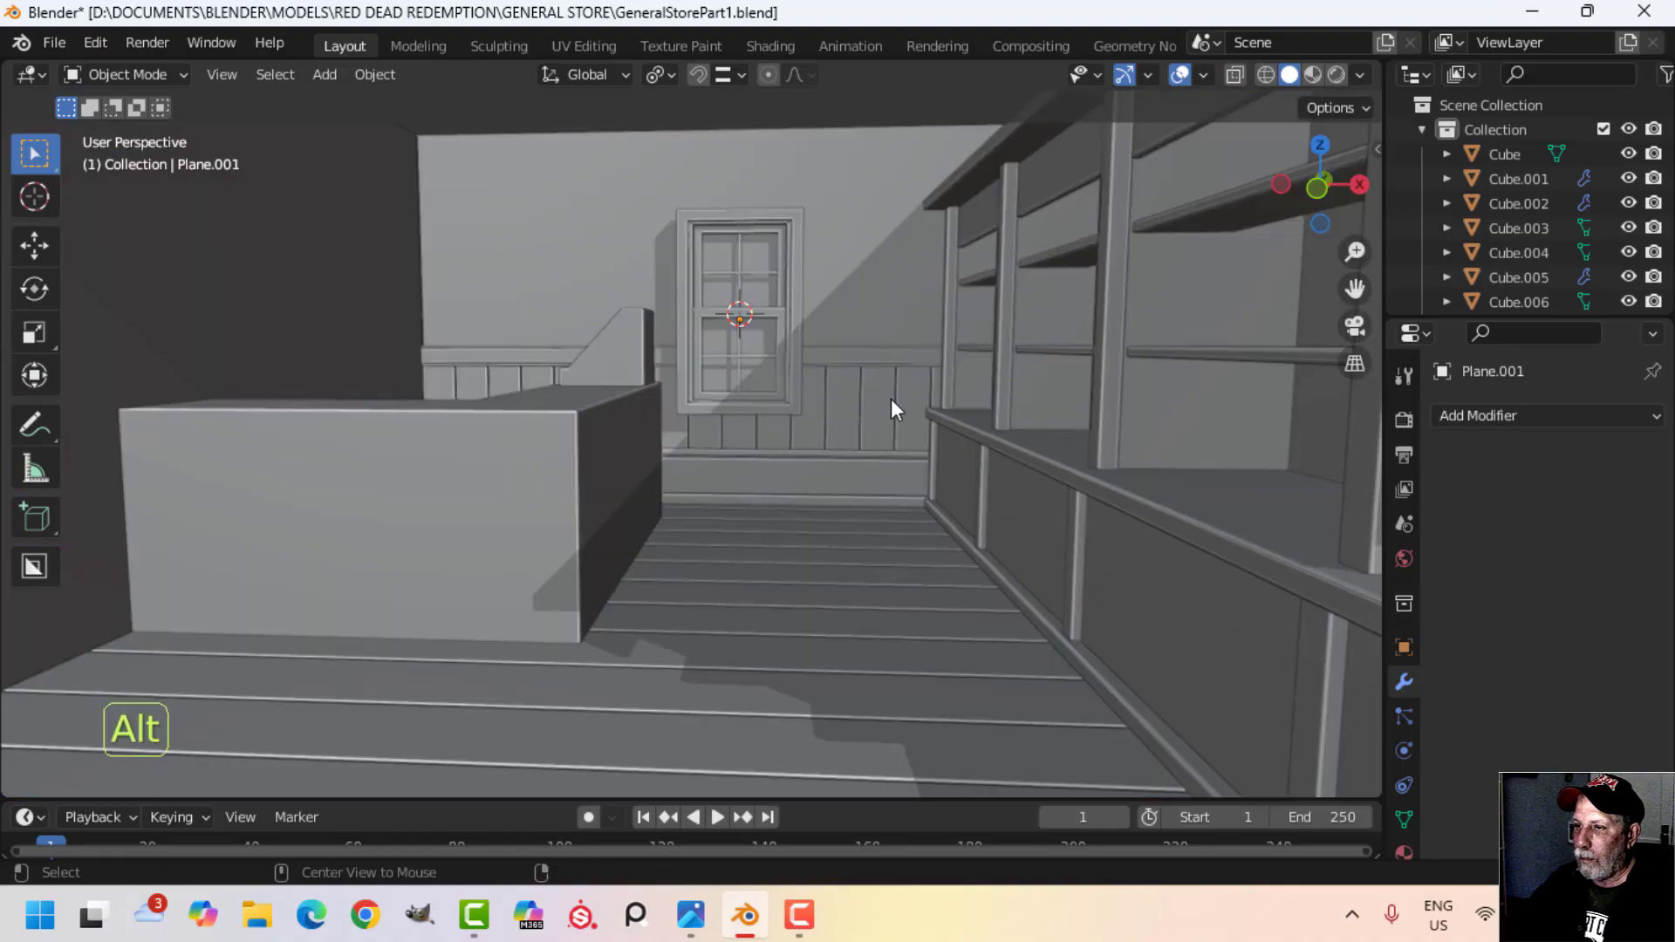
Step: Frame the counter, window and shelves in the view and hide the viewport gizmos and overlays
key(alt+a)
shift+middle_drag(891, 400, 768, 500)
scroll(868, 441, up, 1)
middle_drag(768, 500, 807, 476)
mouse_move(807, 476)
middle_down()
mouse_move(860, 500)
mouse_move(826, 490)
middle_up()
click(1174, 76)
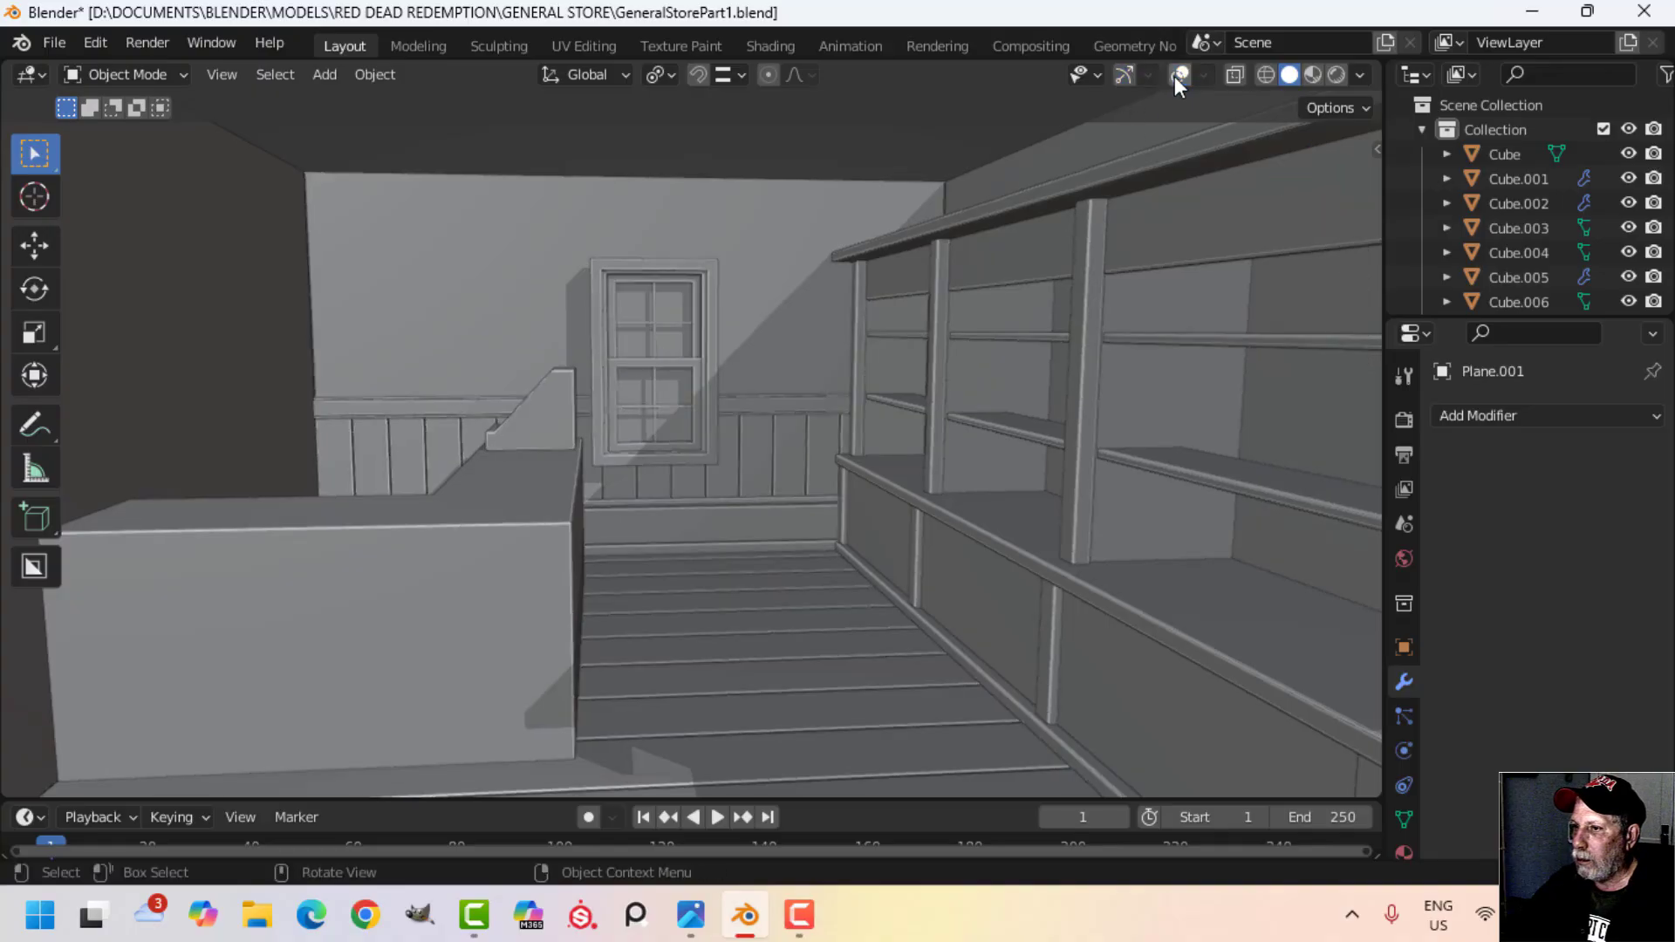
mouse_move(942, 375)
shift+middle_down()
mouse_move(931, 476)
mouse_move(930, 452)
mouse_move(1007, 384)
mouse_move(1012, 400)
shift+middle_up()
Step: Switch the viewport lighting to MatCap with the glossy blue-grey sphere that has a warm top highlight
click(1356, 77)
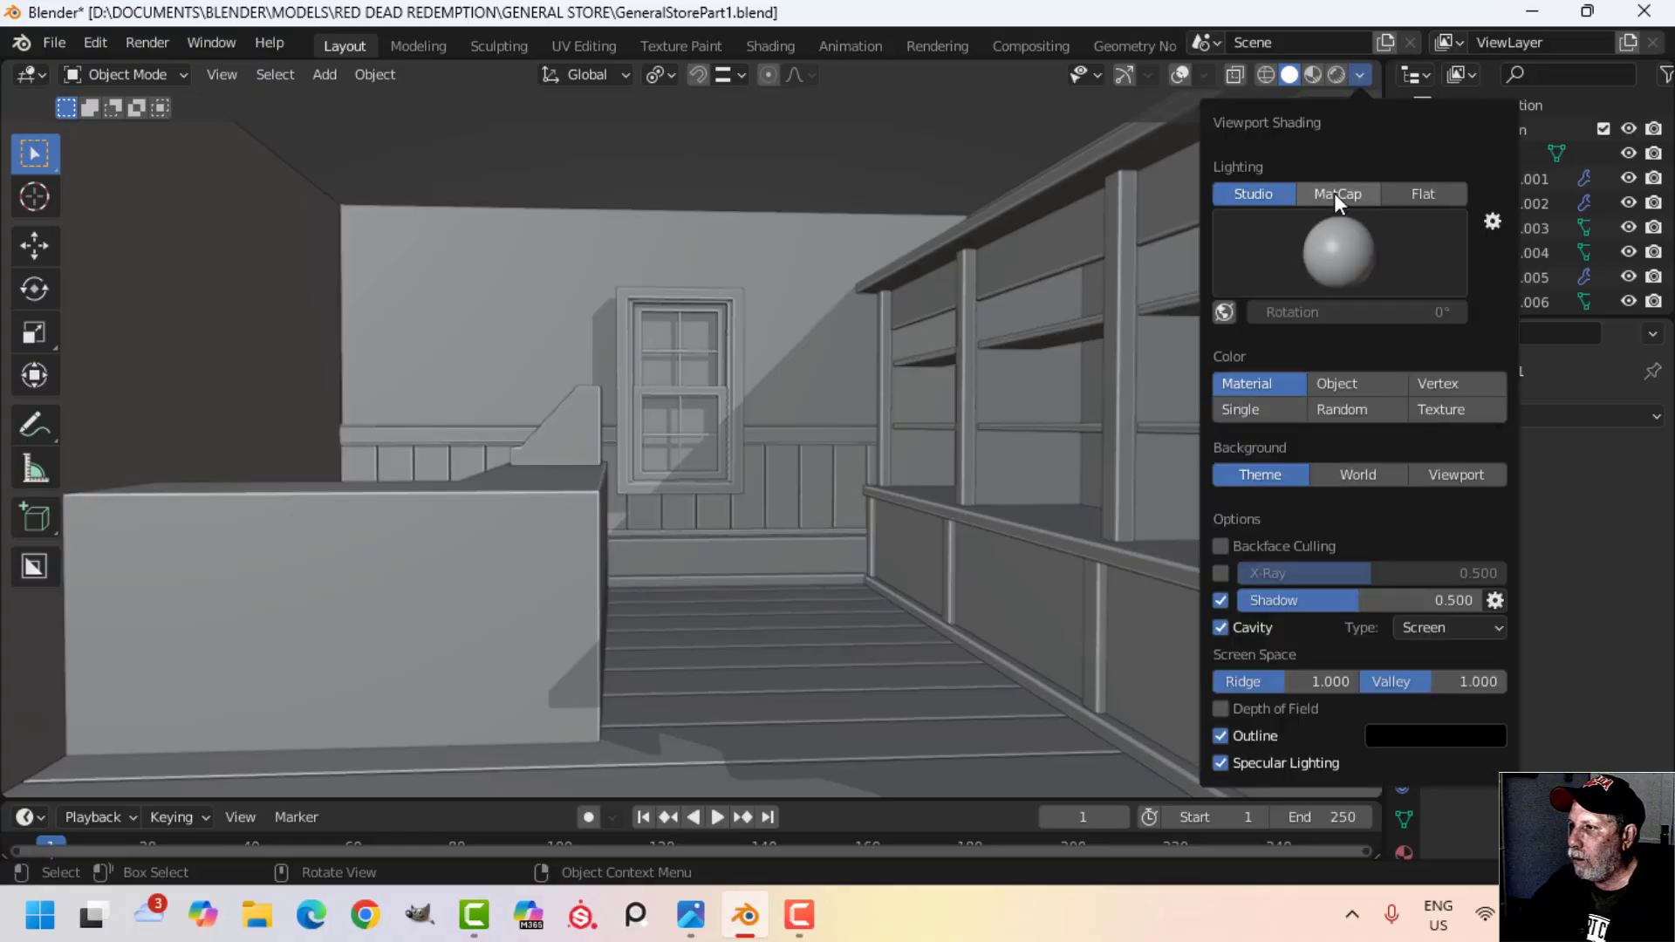
click(1334, 192)
click(1342, 257)
click(1248, 338)
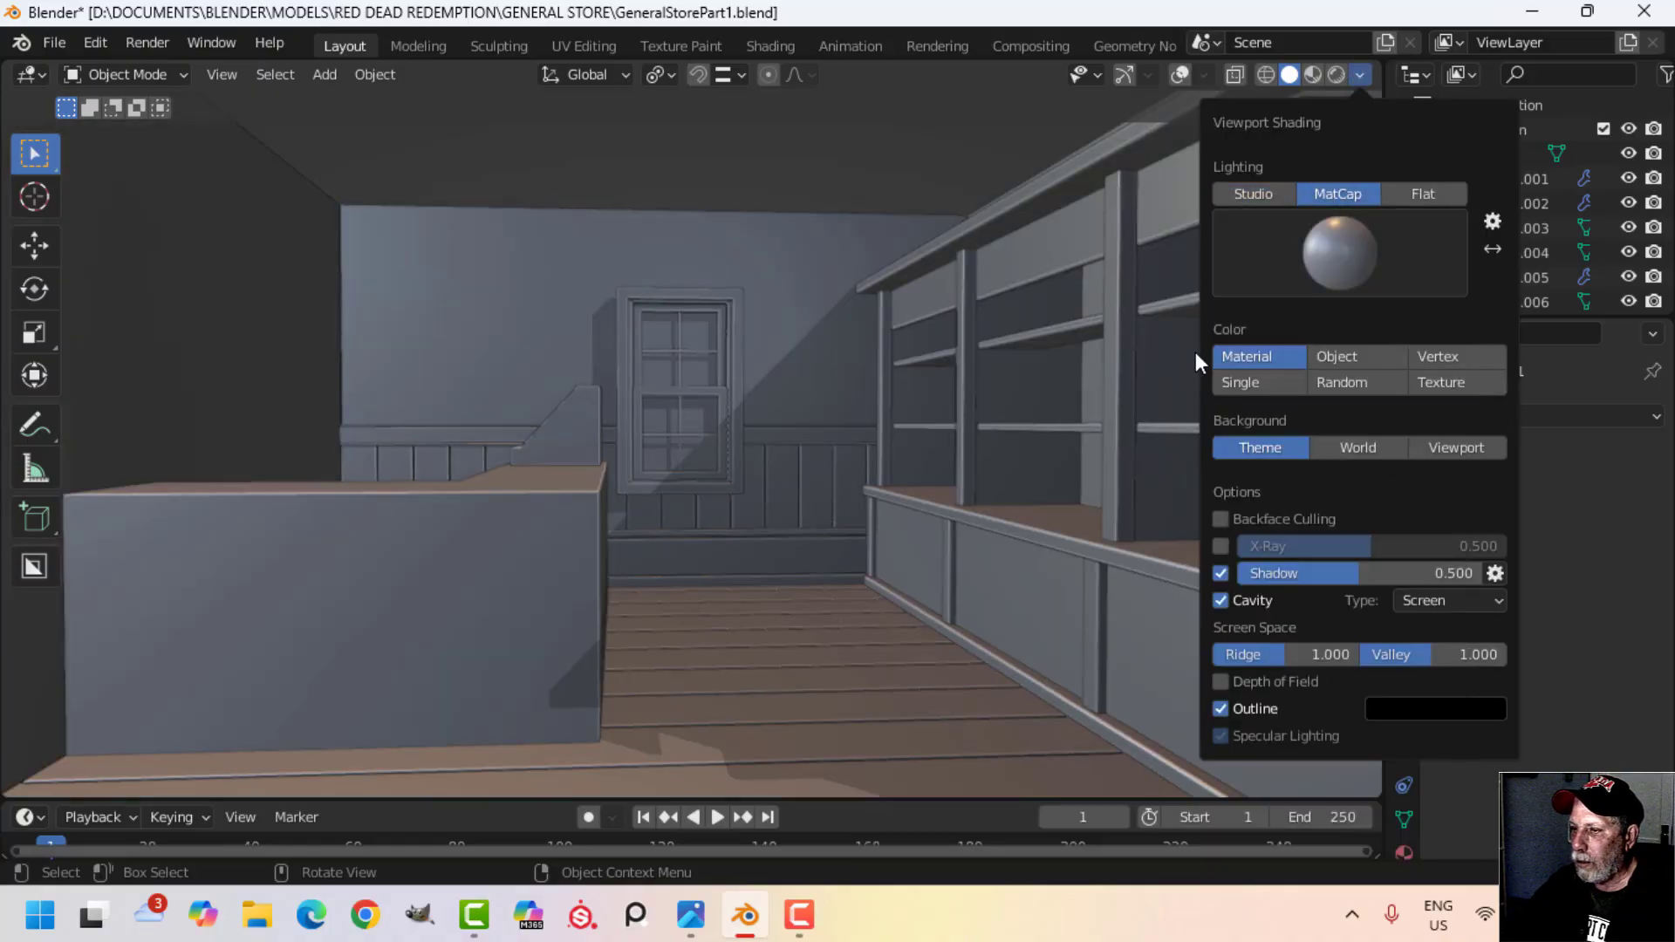
Step: Set the viewport cavity type to Both, with a screen-space ridge of 1.483 and valley of 1.617
click(1359, 75)
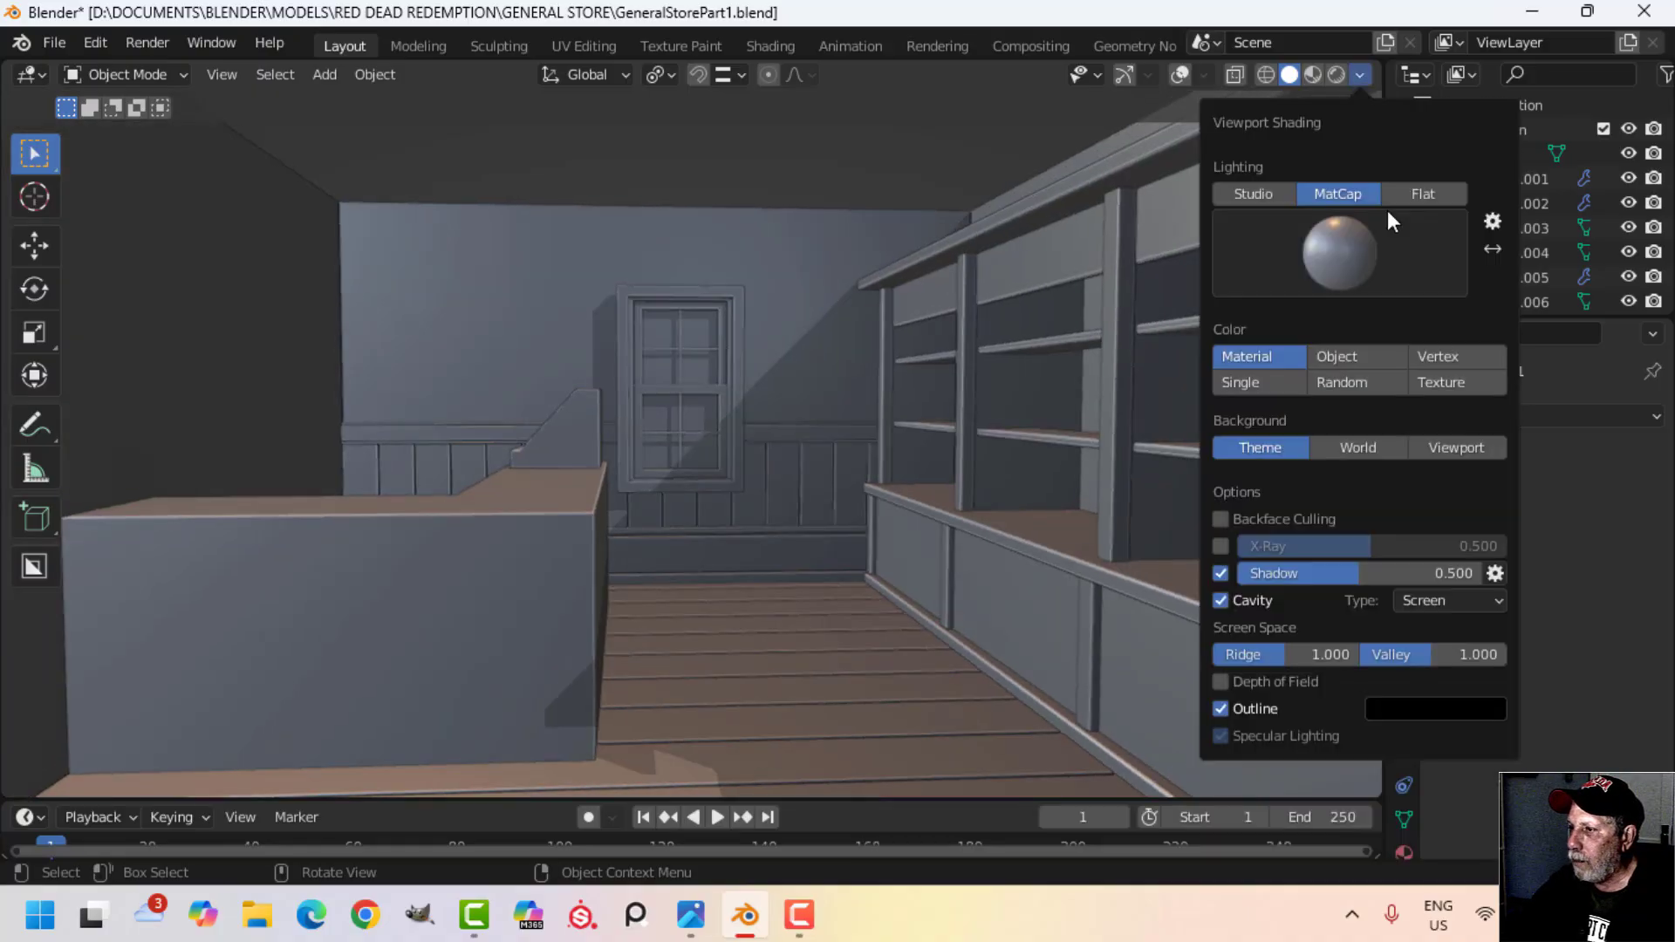
click(1420, 600)
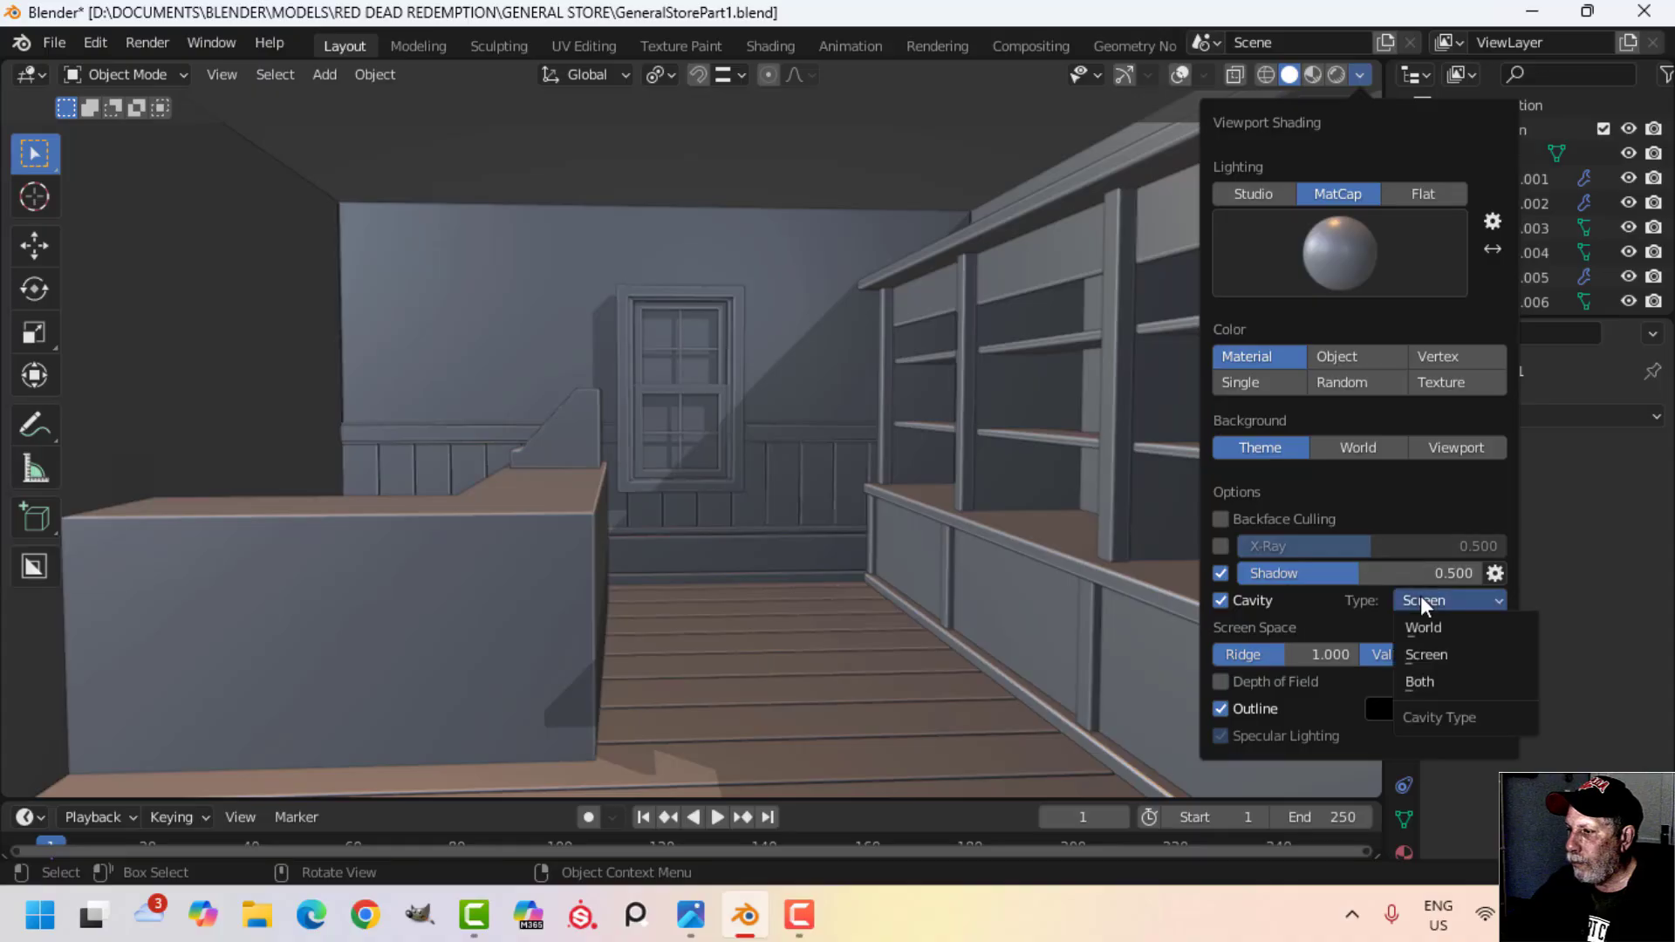
click(1434, 680)
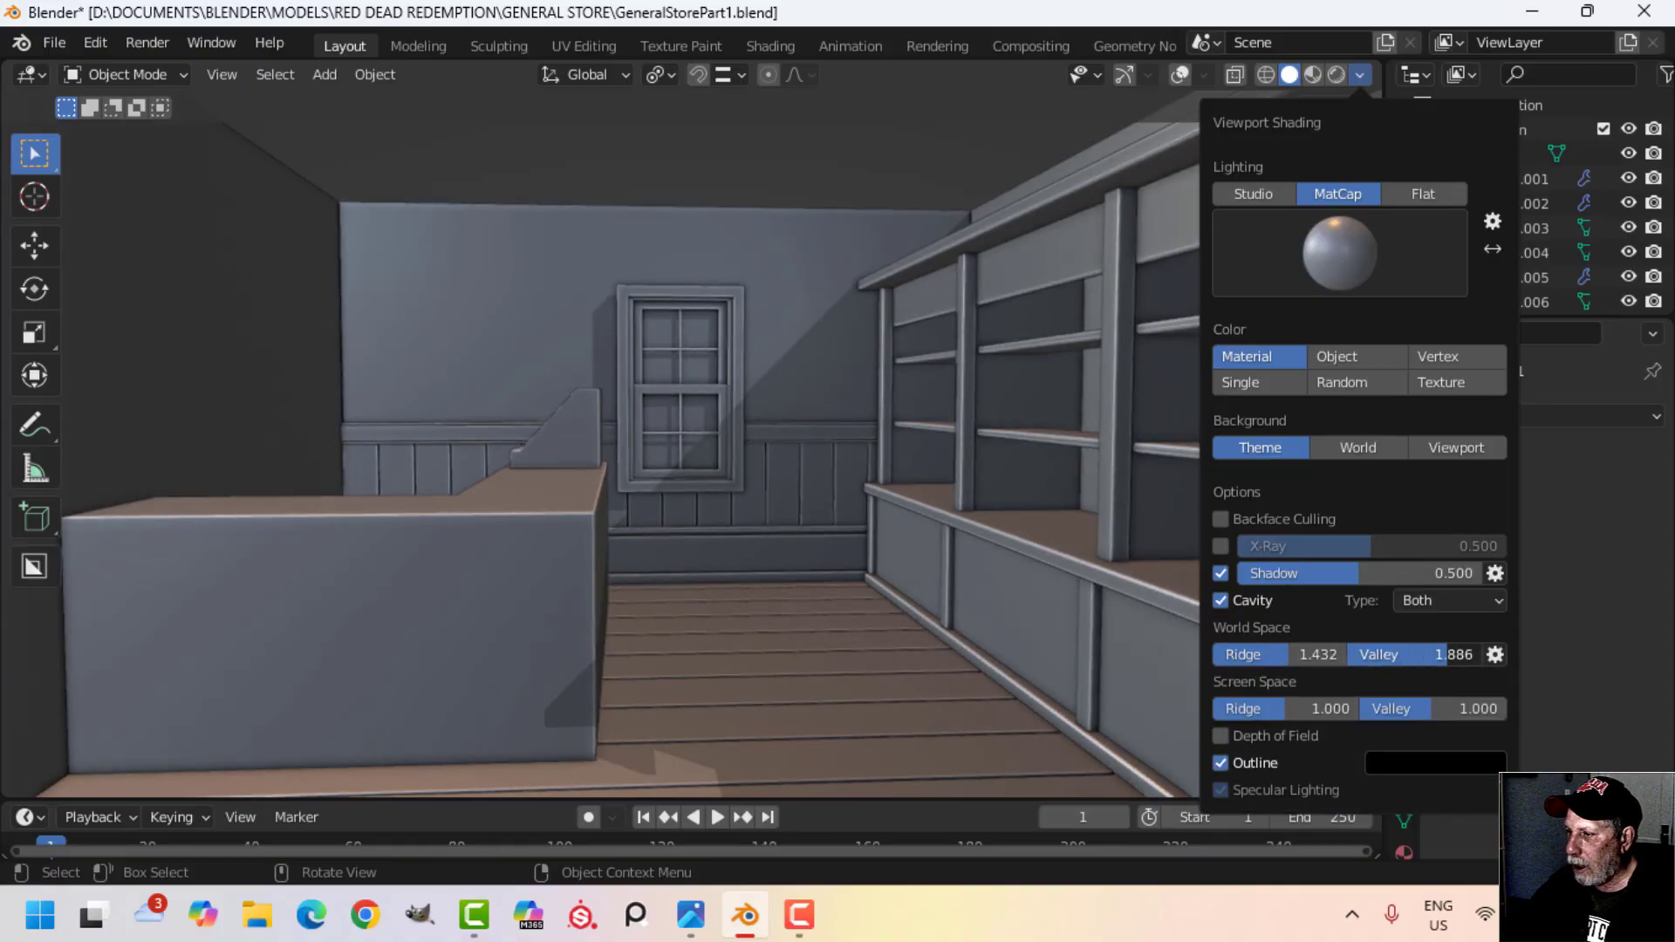
drag(1292, 706, 1326, 708)
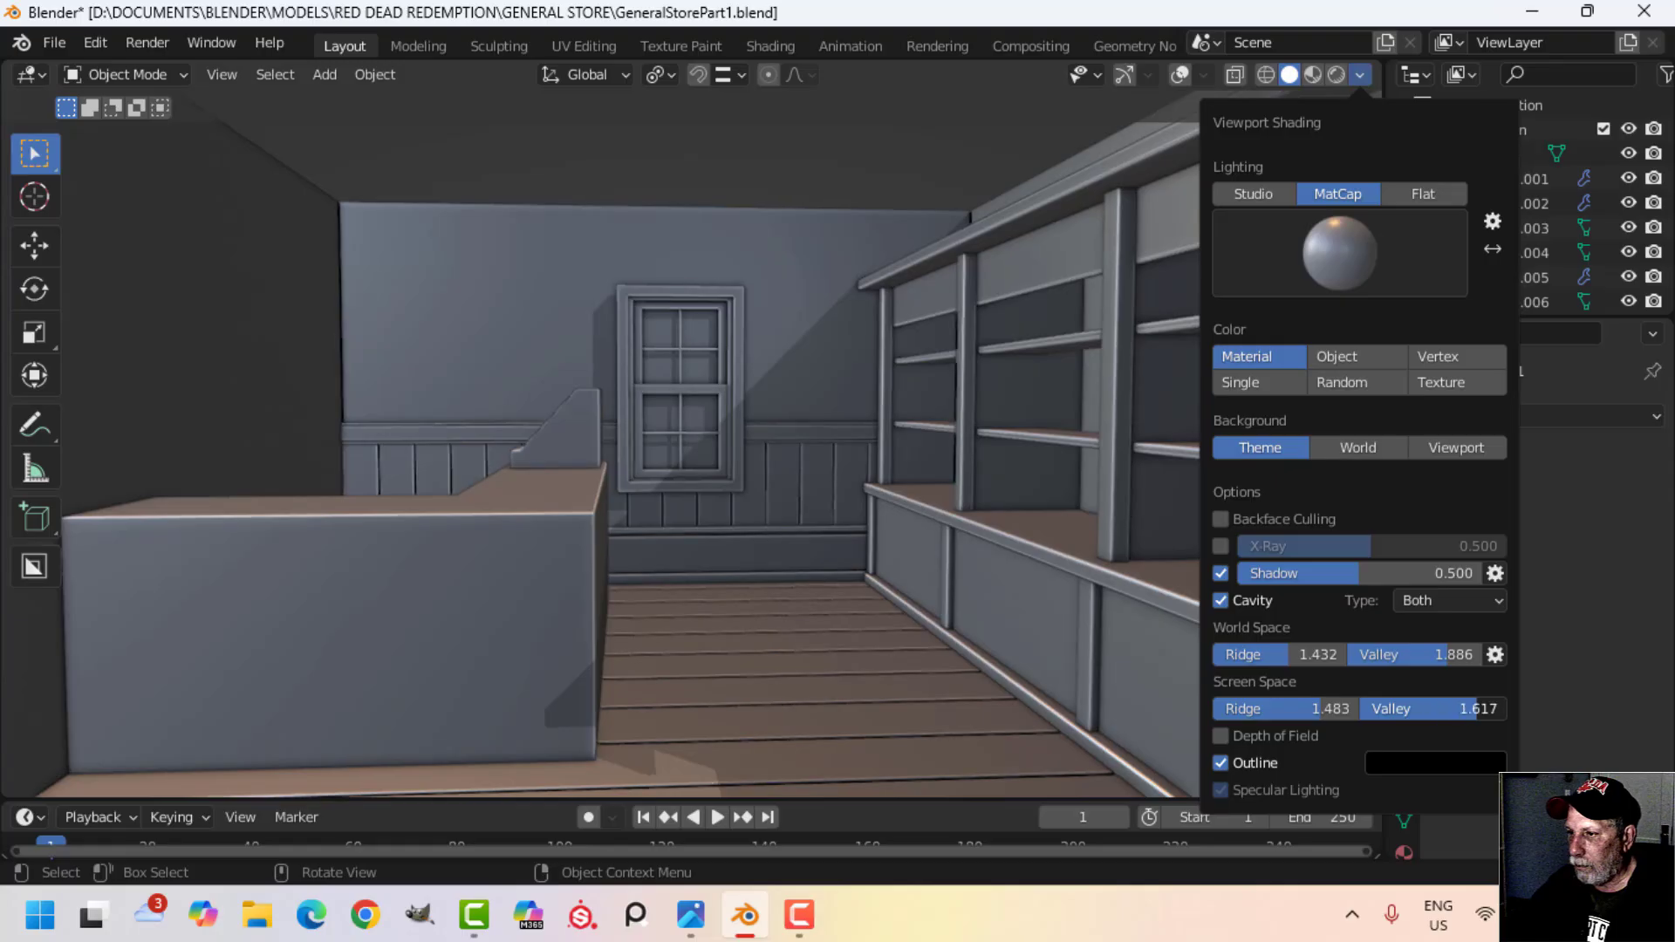
key(alt+a)
mouse_move(951, 604)
shift+middle_down()
mouse_move(1017, 534)
mouse_move(1056, 541)
mouse_move(1026, 529)
shift+middle_up()
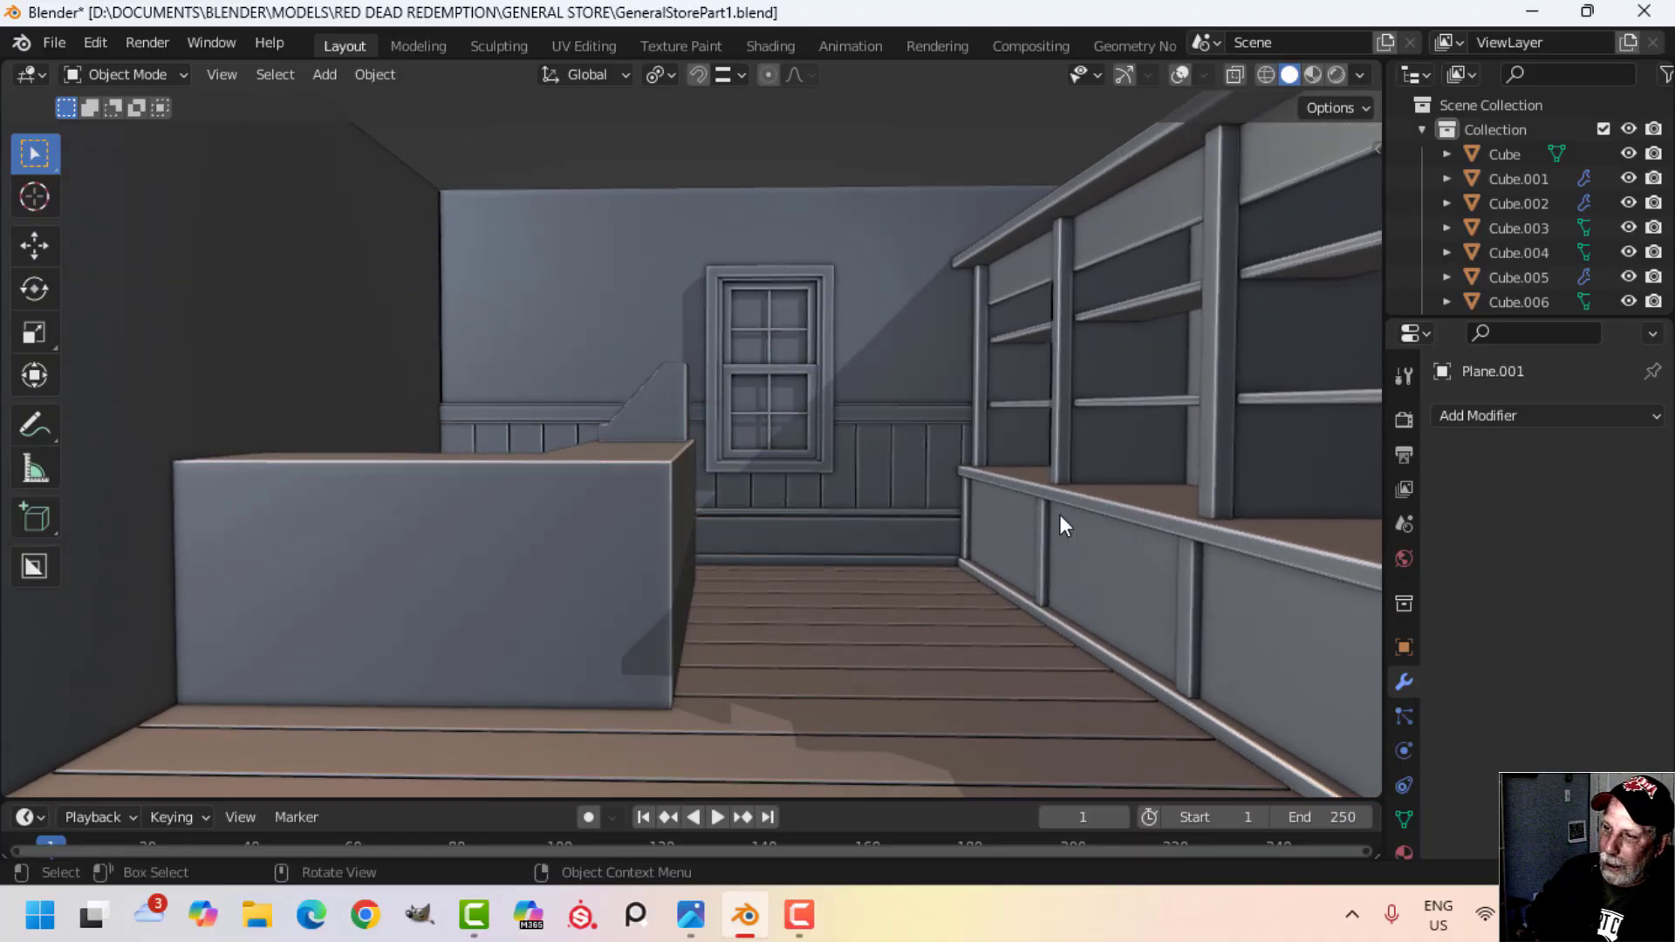